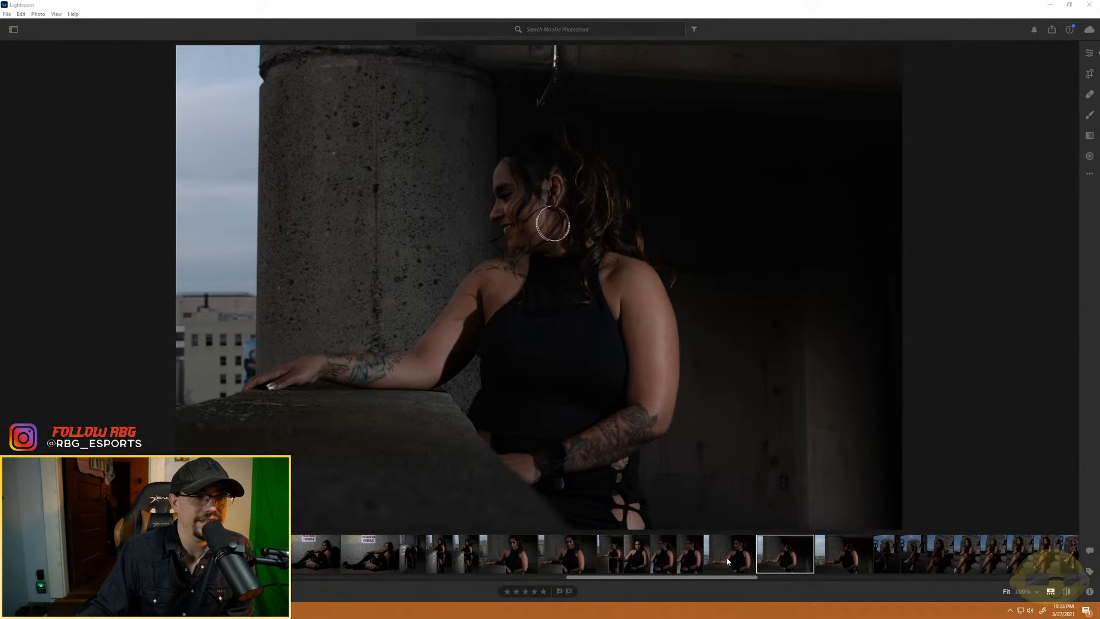
- Compare the three dark portraits at the concrete ledge and rate the last two four stars each
key("Left")
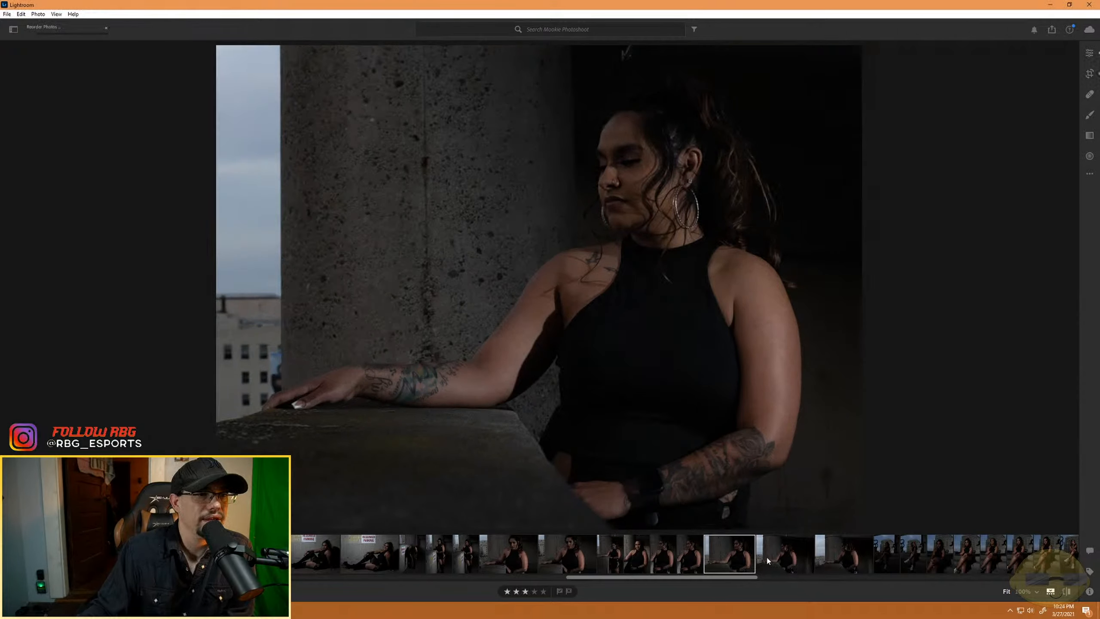
left_click(782, 556)
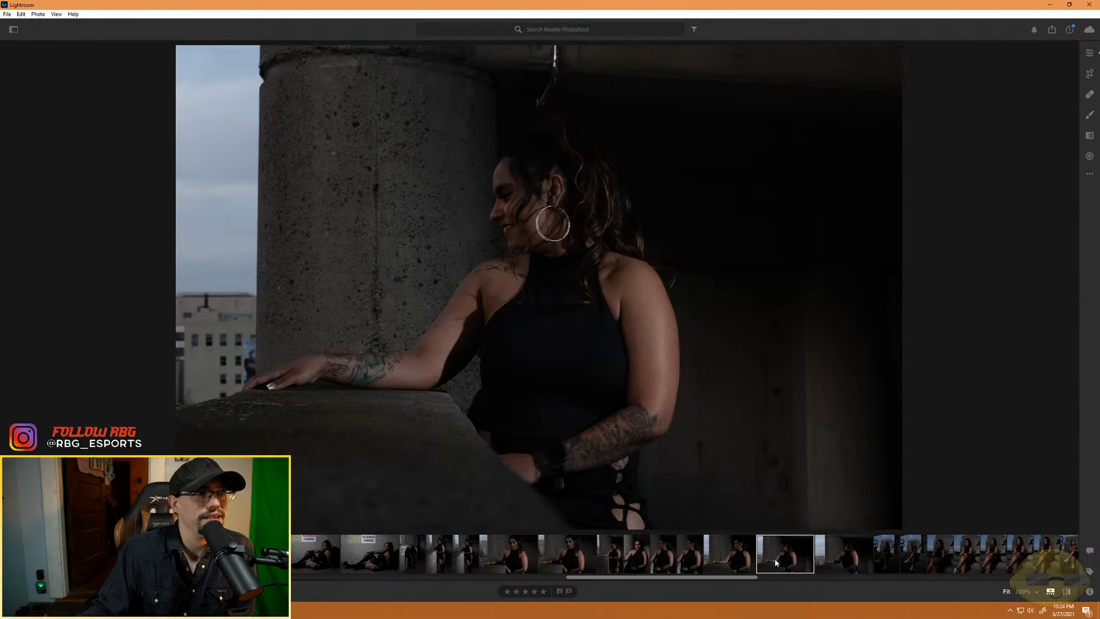
left_click(839, 559)
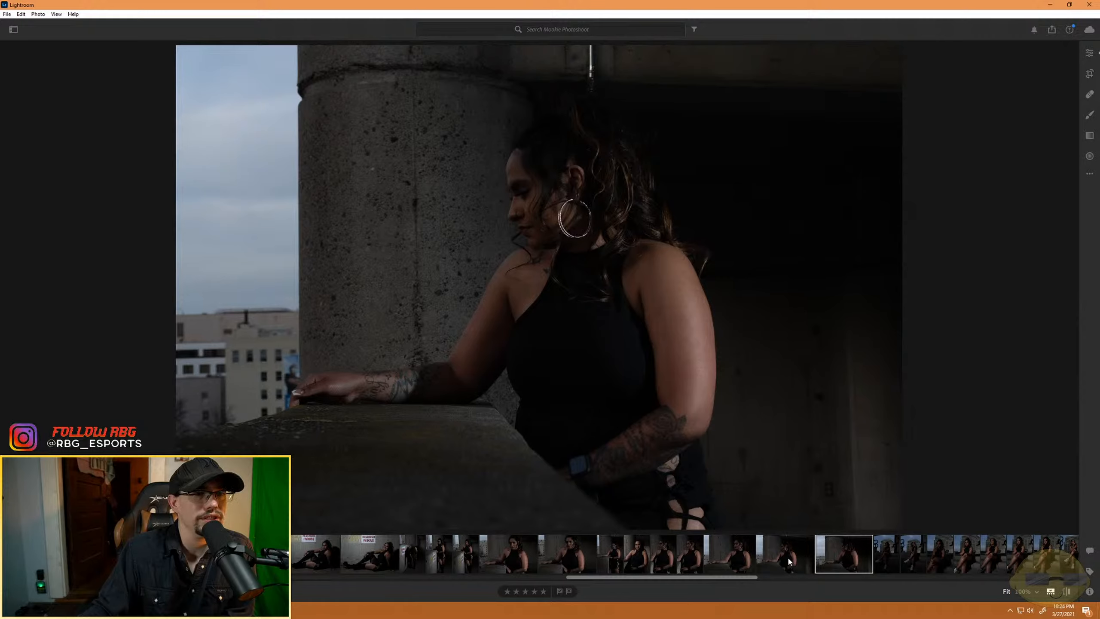
left_click(534, 590)
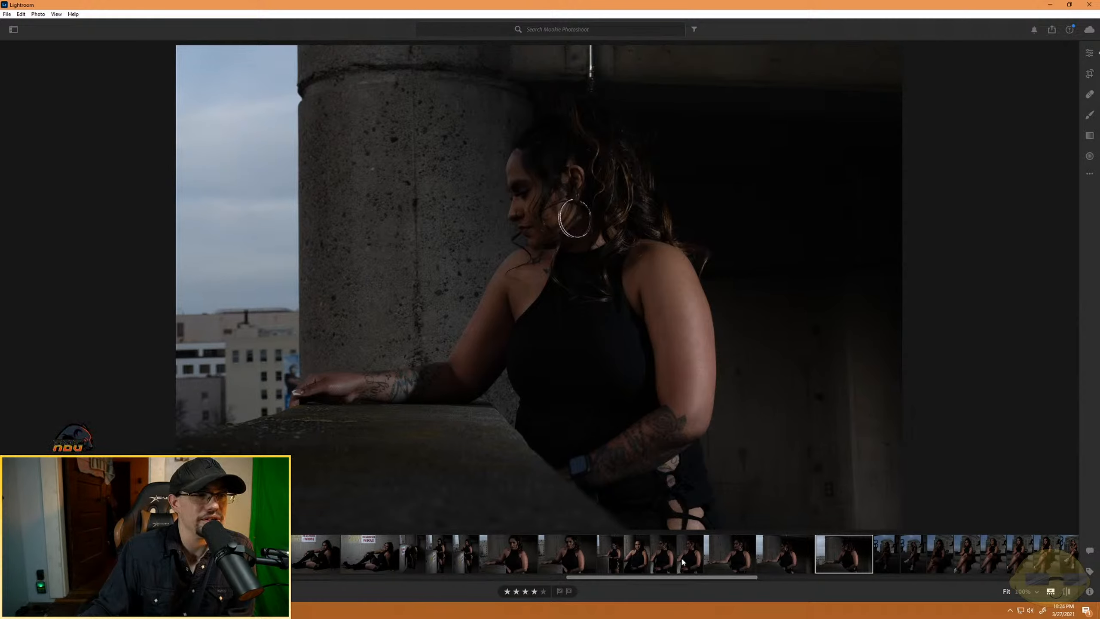
left_click(784, 558)
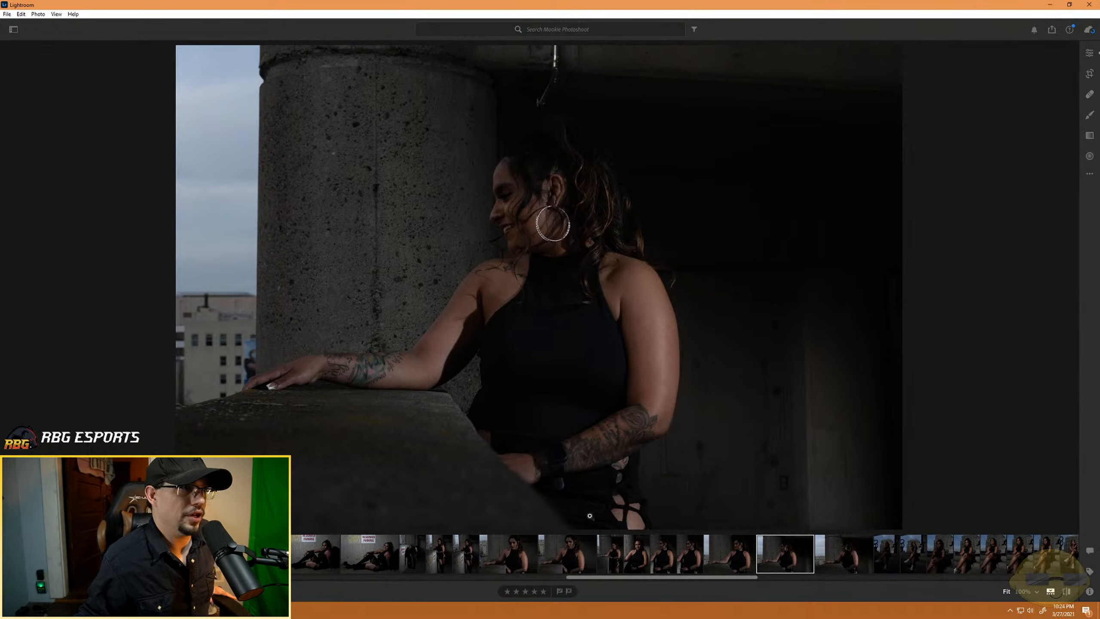
left_click(534, 591)
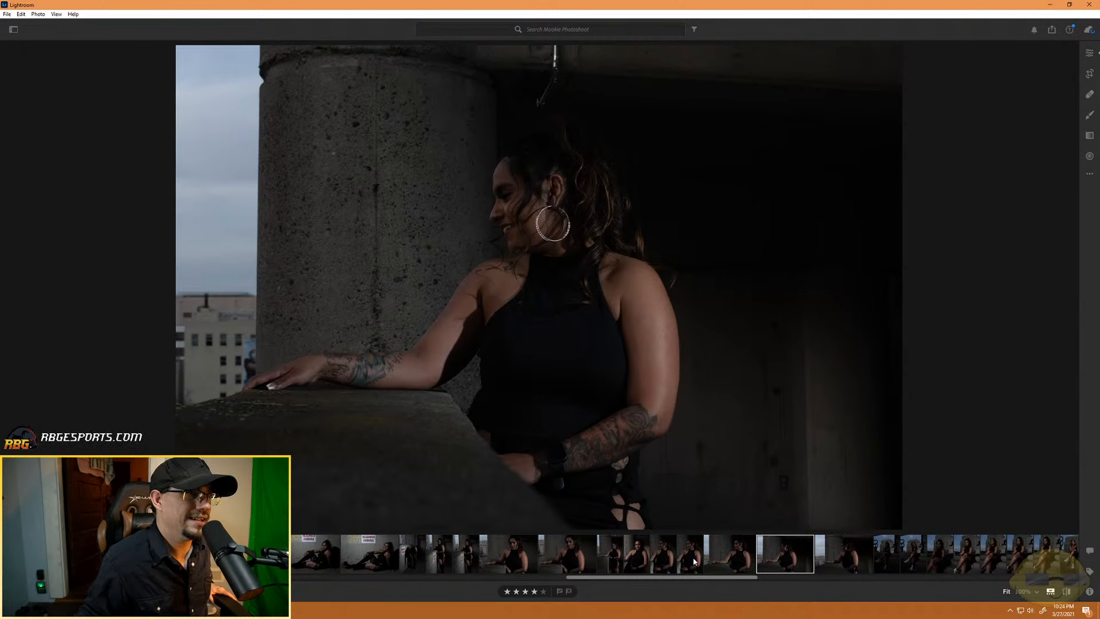
- Raise the exposure of the first seated stair portrait to about +1.78 and rate the photo four stars
scroll(794, 563, "down", 2)
left_click(590, 555)
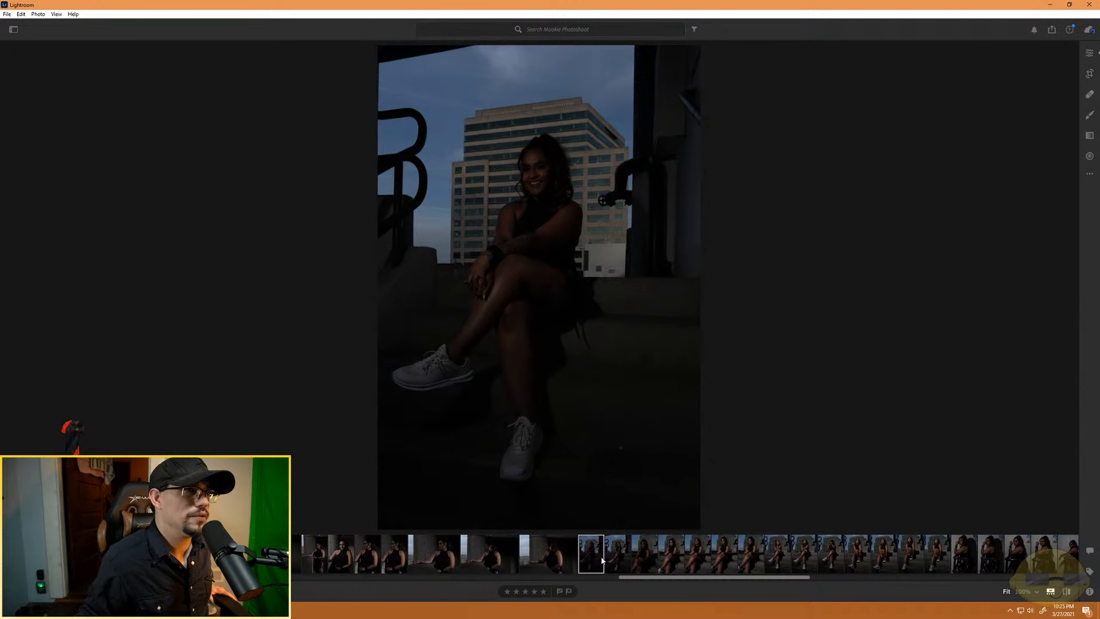
left_click(1090, 53)
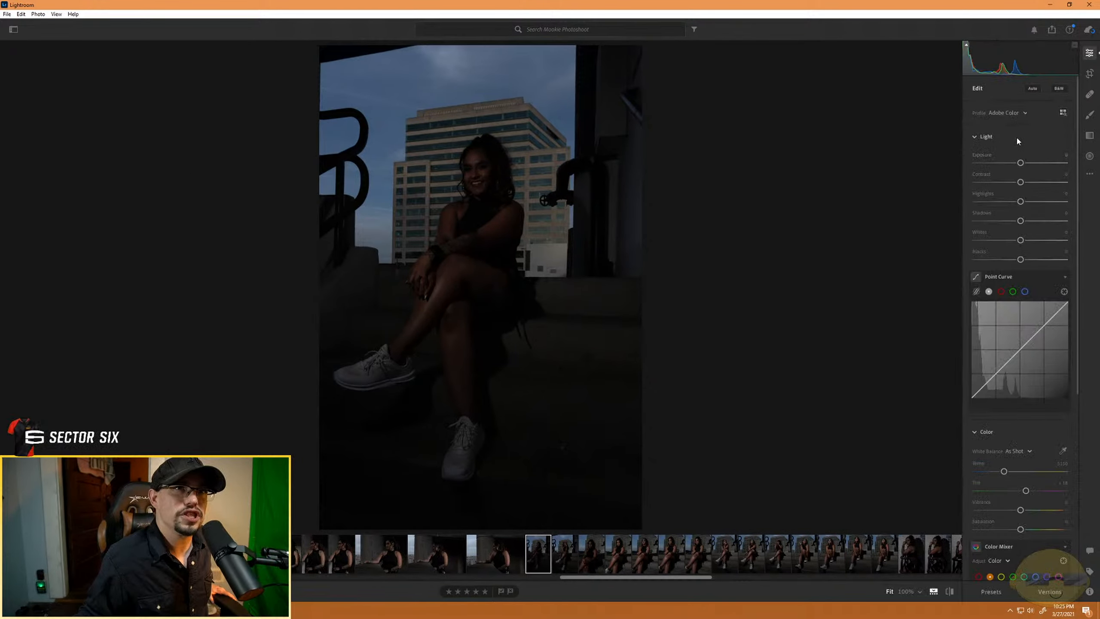
left_click_drag(1023, 163, 1037, 164)
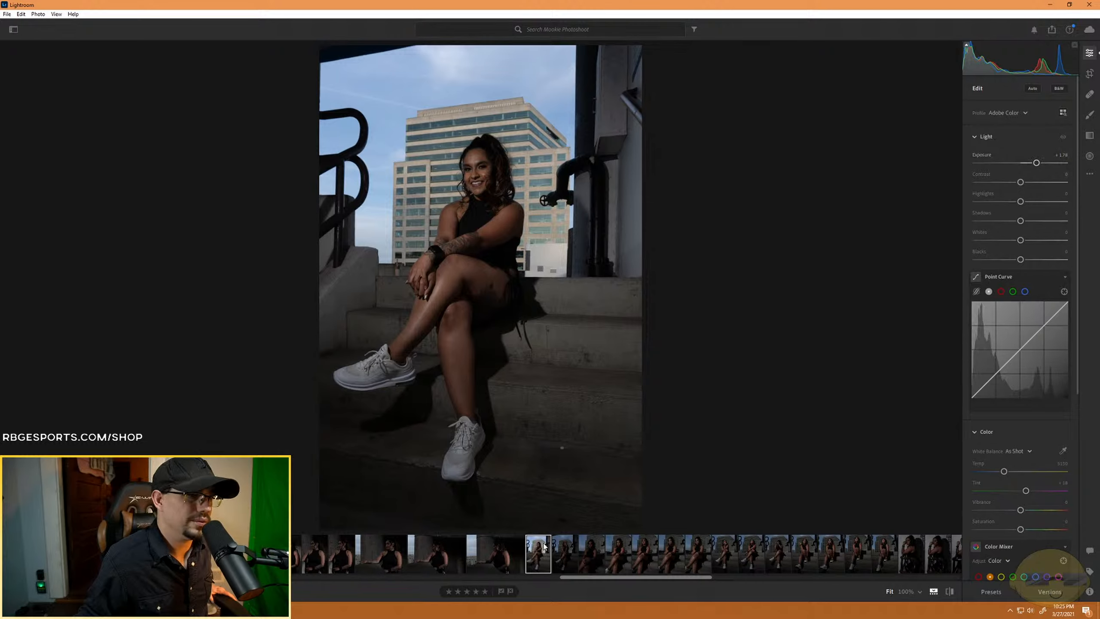
key("4")
- Review the next four stair portraits, rating the hand-on-chin shot four stars and the two closer crossed-leg shots three stars each
left_click(567, 562)
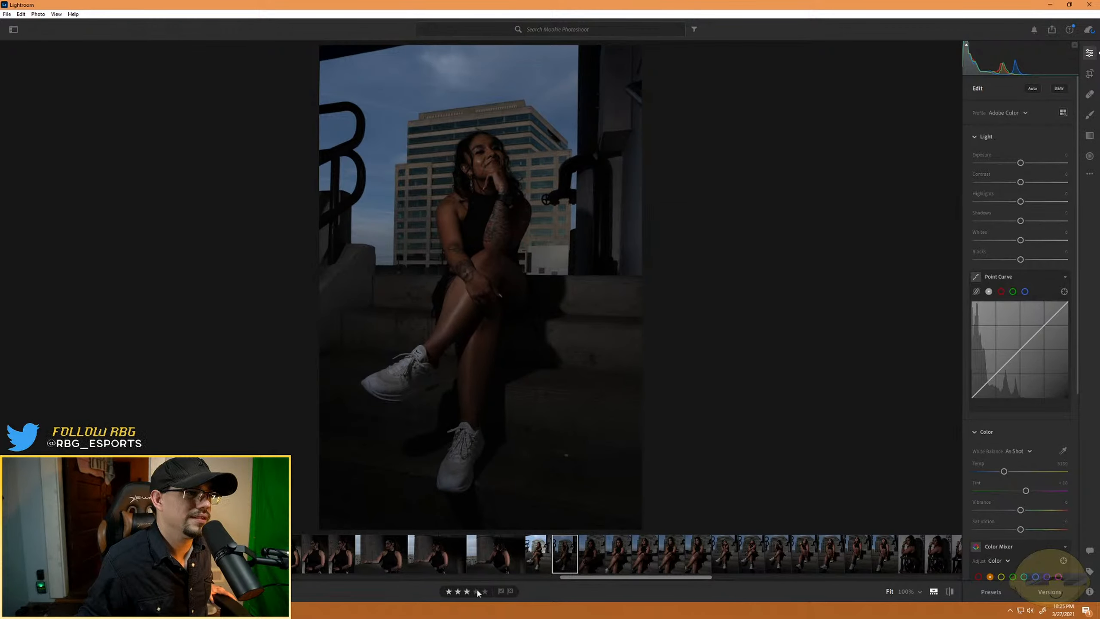
left_click(590, 559)
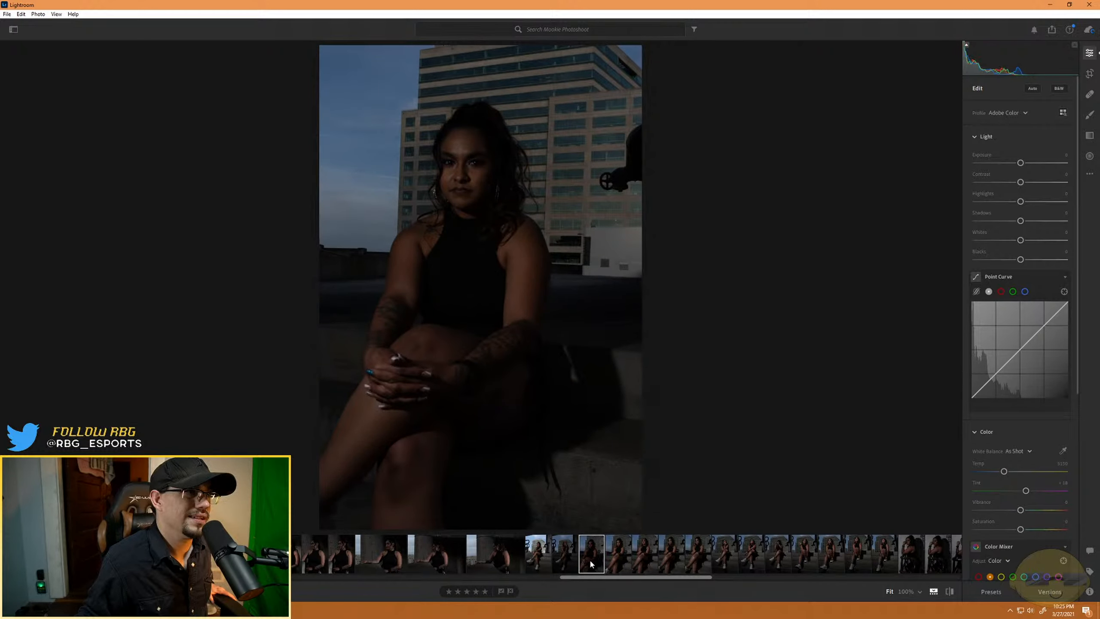
left_click(619, 564)
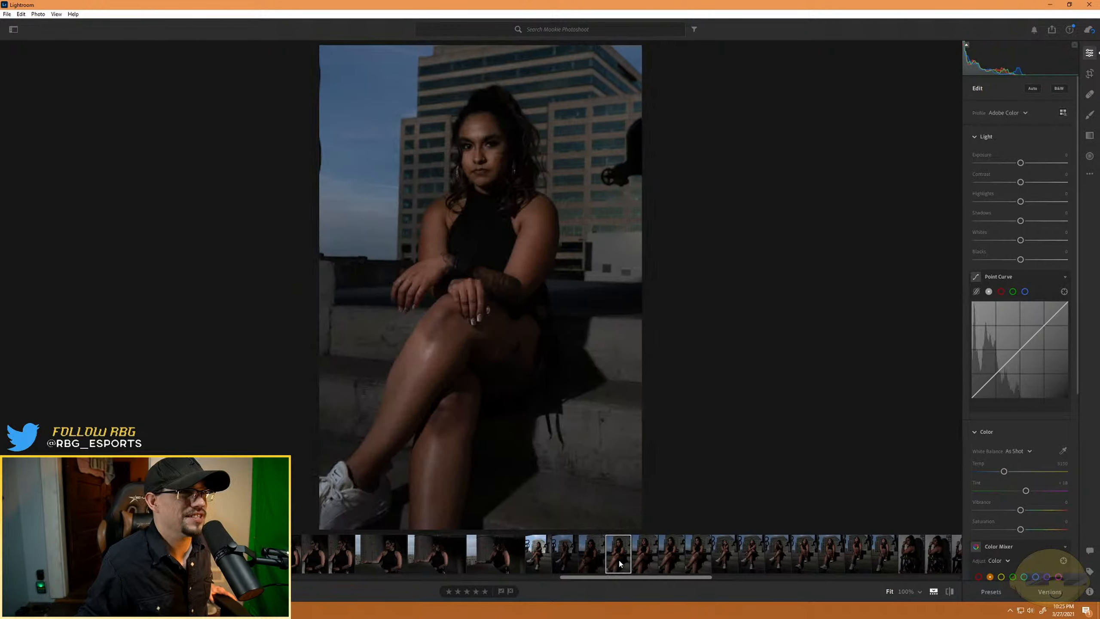
left_click(643, 568)
left_click(466, 591)
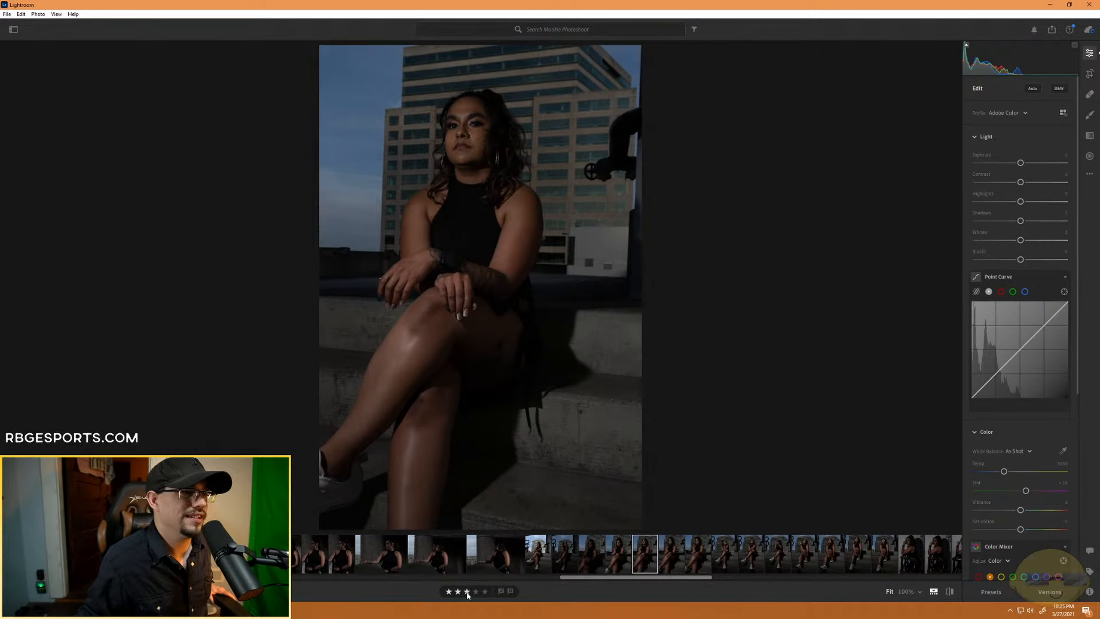
- Rate the next closer crossed-leg stair portrait three stars and move on to the shot with lowered eyes
left_click(673, 551)
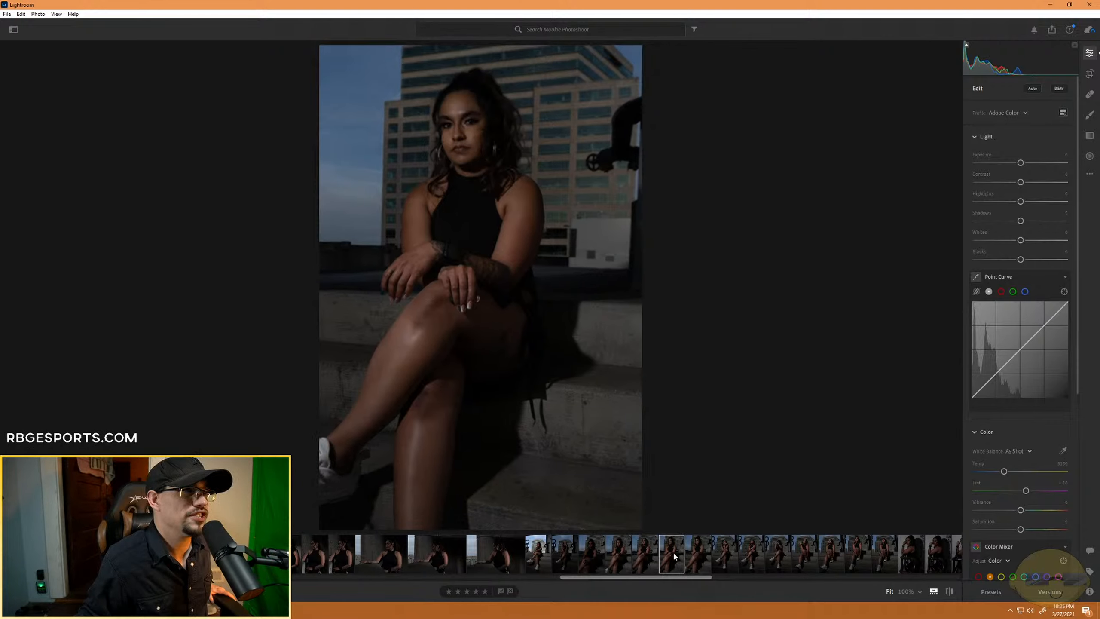
left_click(467, 591)
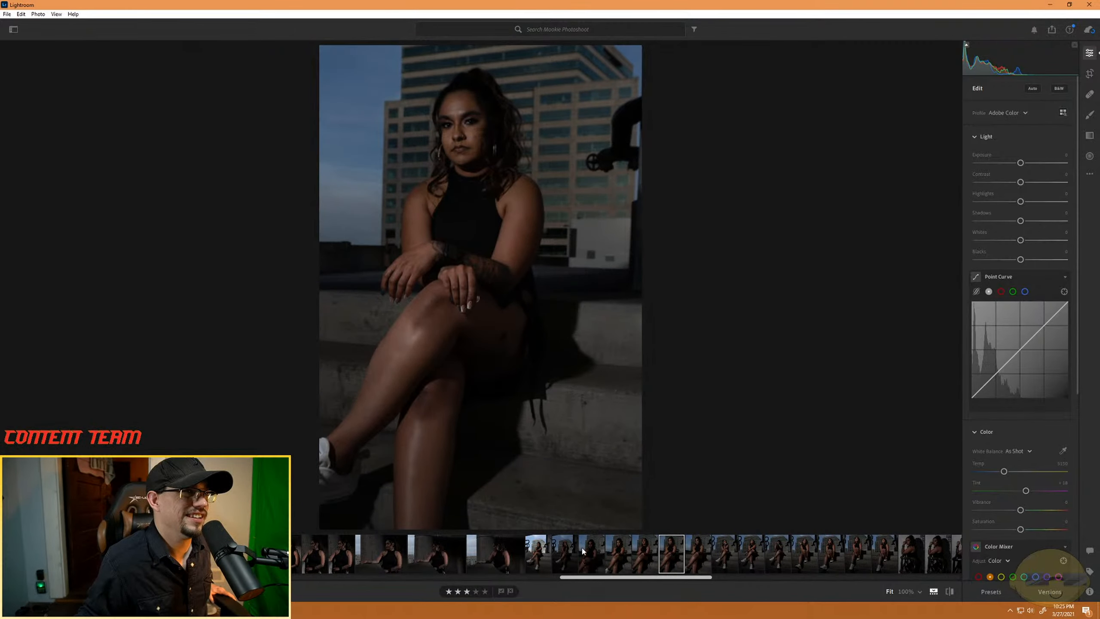
left_click(485, 591)
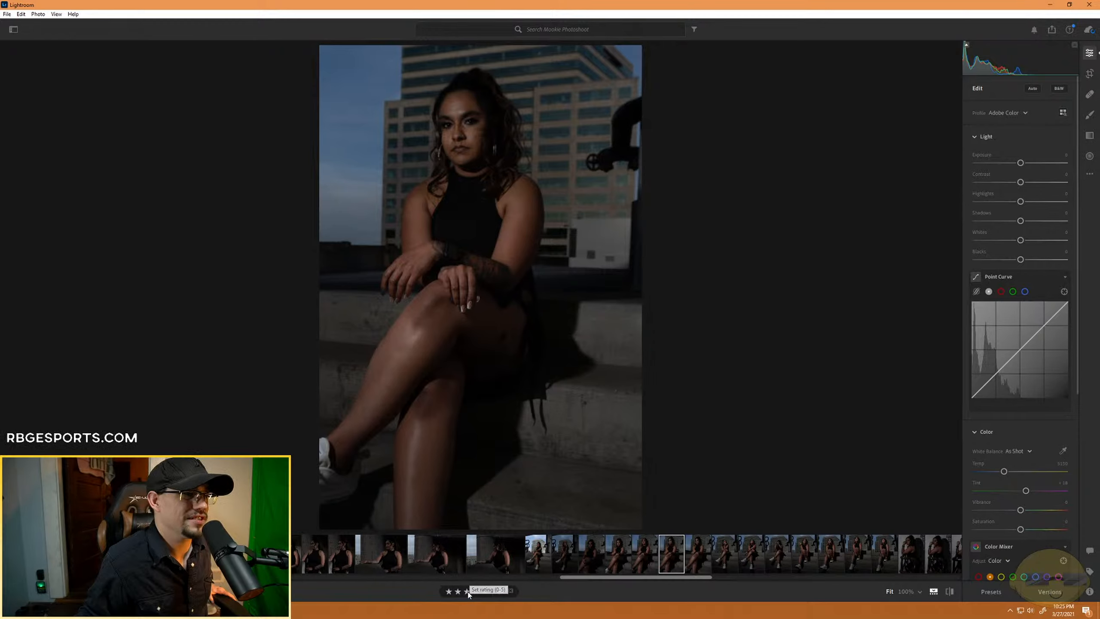
- Inspect the face up close in the smiling chin-on-hand portrait and in the following full-length stair portrait
left_click(725, 556)
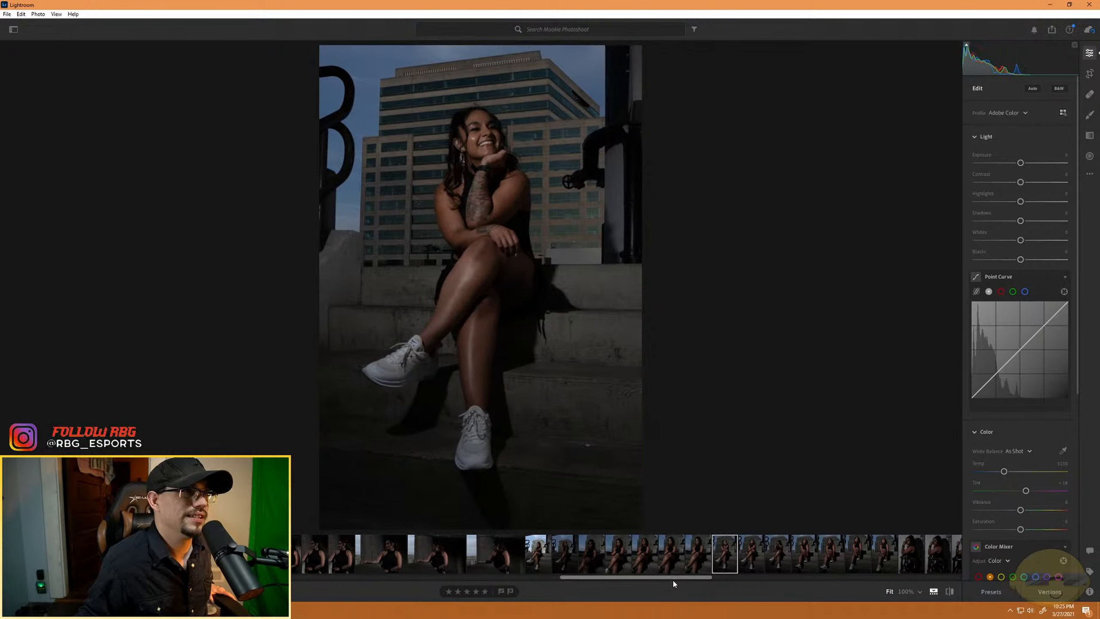
left_click(486, 131)
left_click(702, 492)
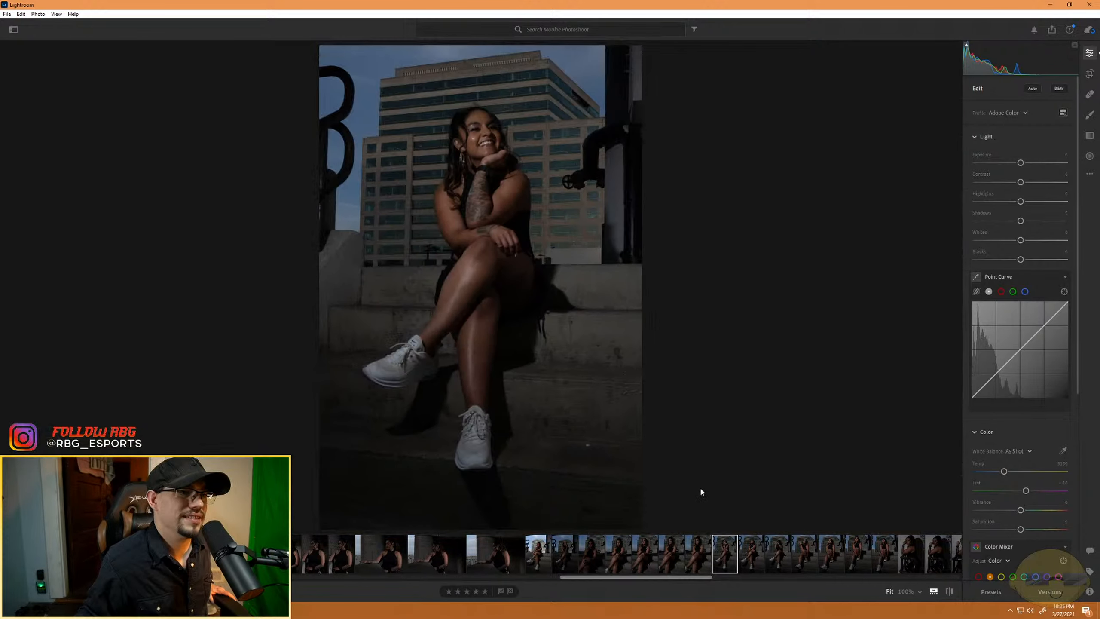
left_click(751, 556)
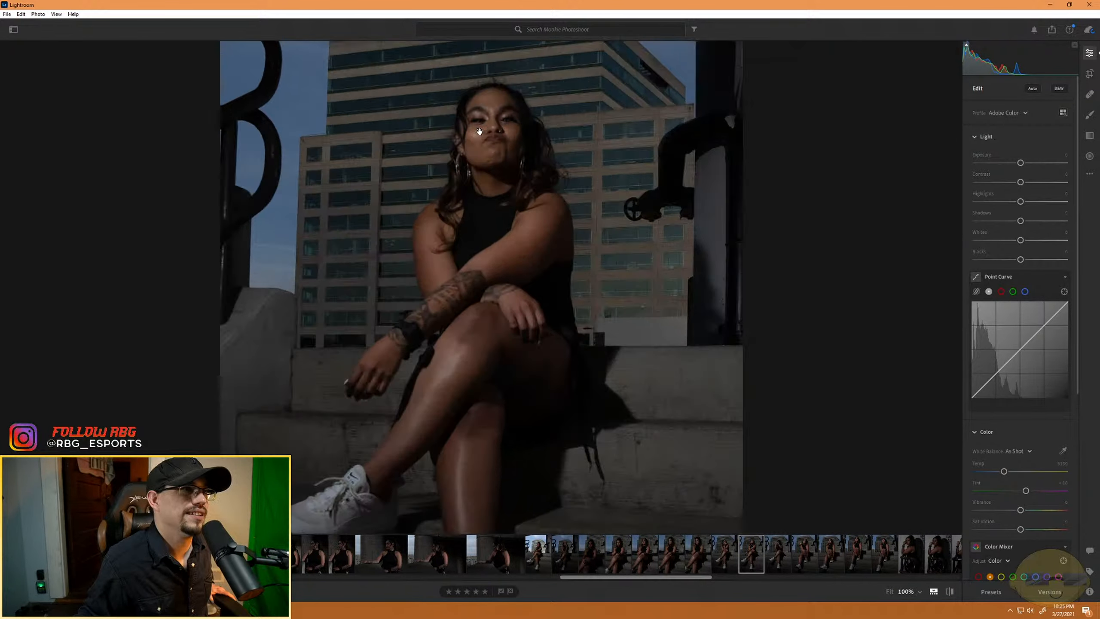
left_click(494, 128)
left_click(535, 167)
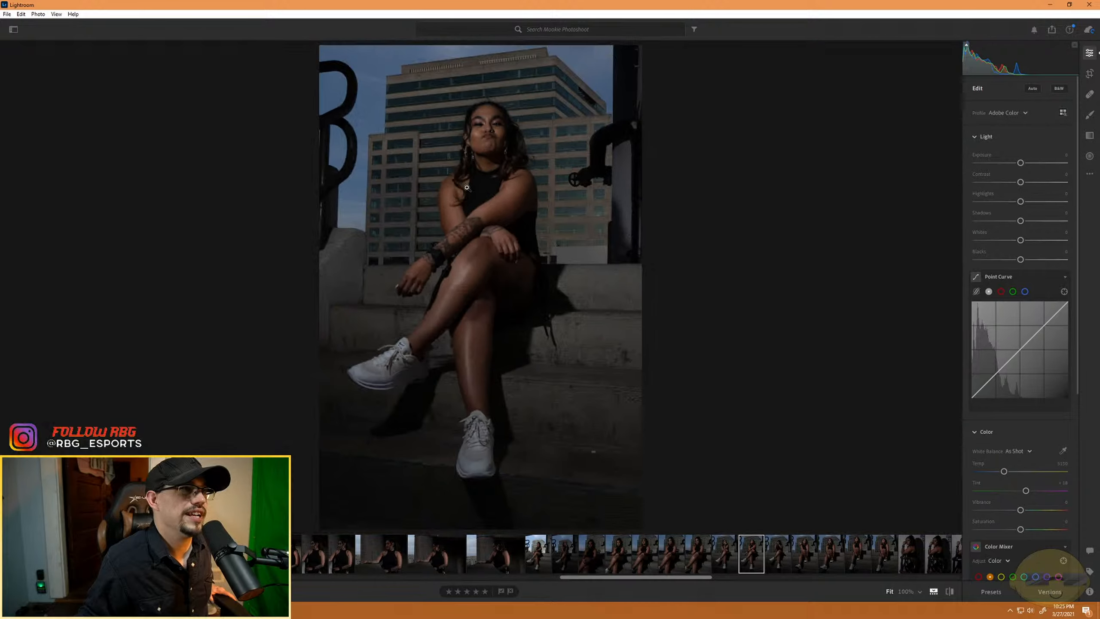
- Review the remaining stair portraits, rating the peace-sign and serious upward-looking shots three stars and the last smiling one five stars
left_click(779, 554)
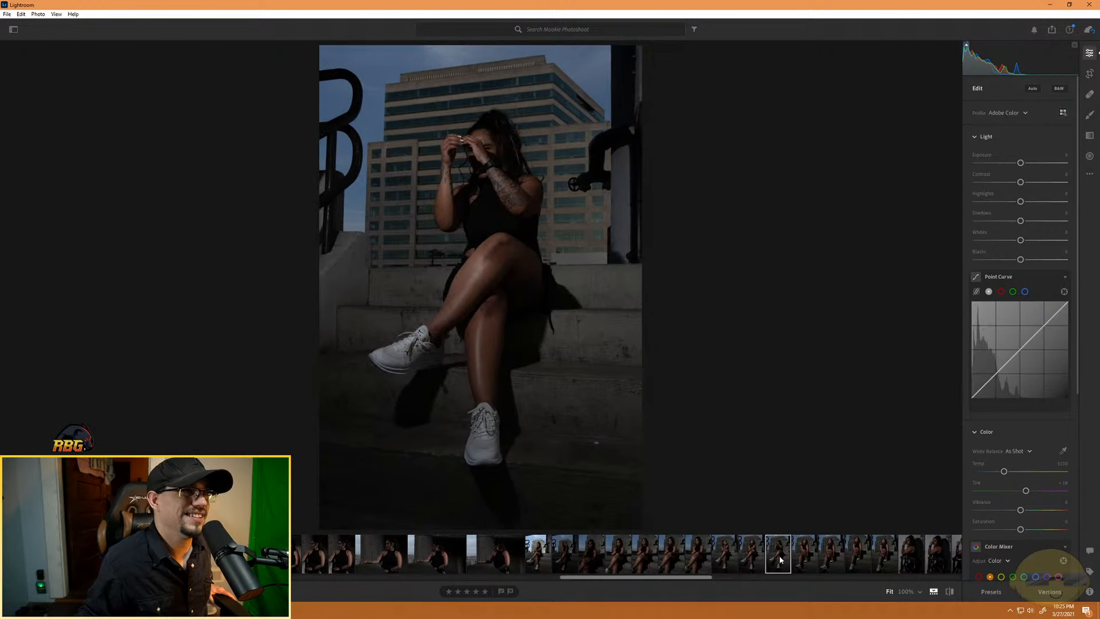
left_click(811, 560)
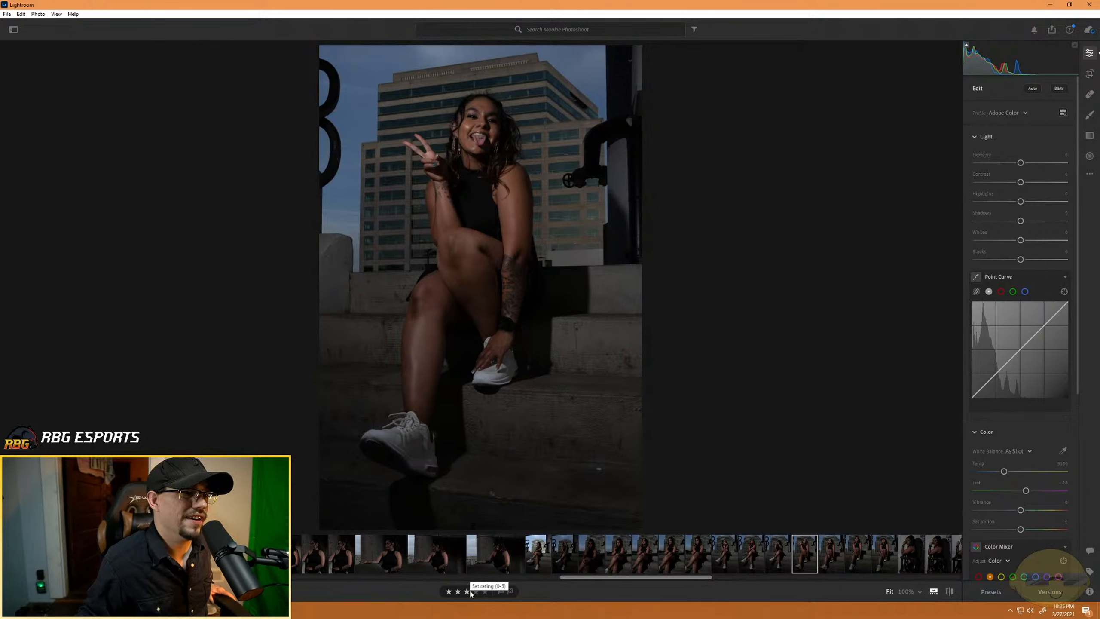
left_click(831, 559)
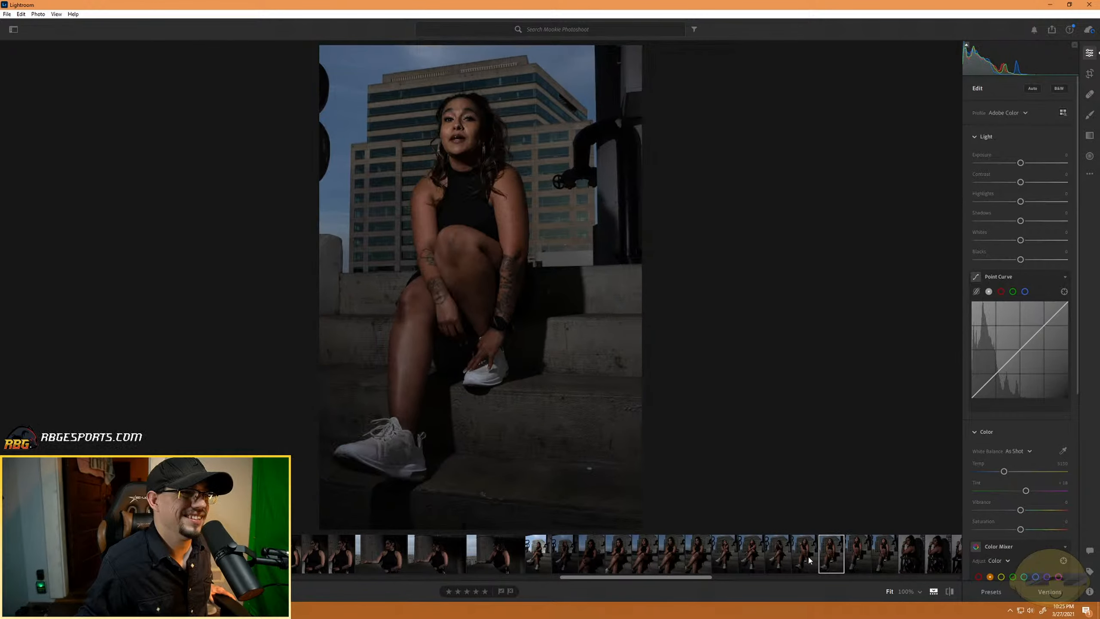
left_click(861, 553)
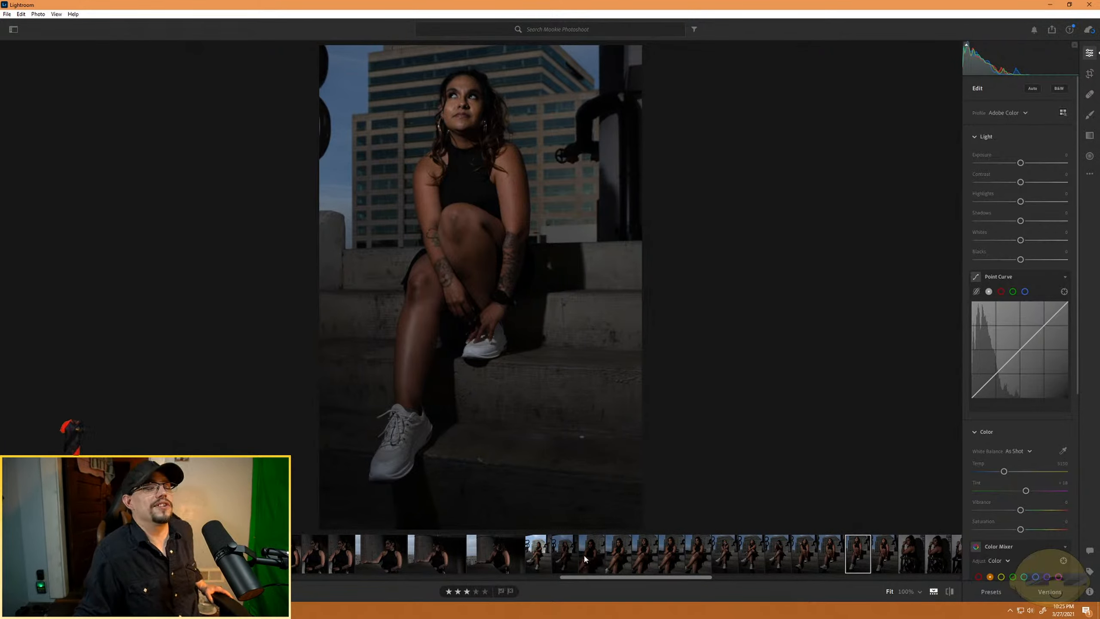
left_click(879, 555)
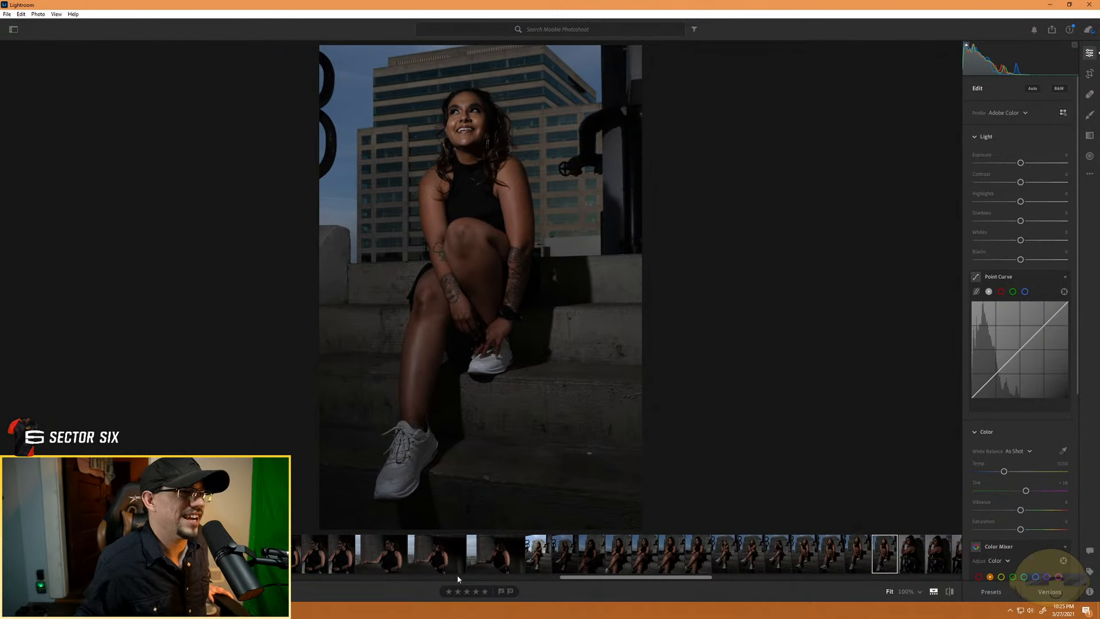
left_click(485, 591)
- Review the first five portraits at the metal railing, rating the second four stars and the fifth three stars
scroll(639, 550, "down", 6)
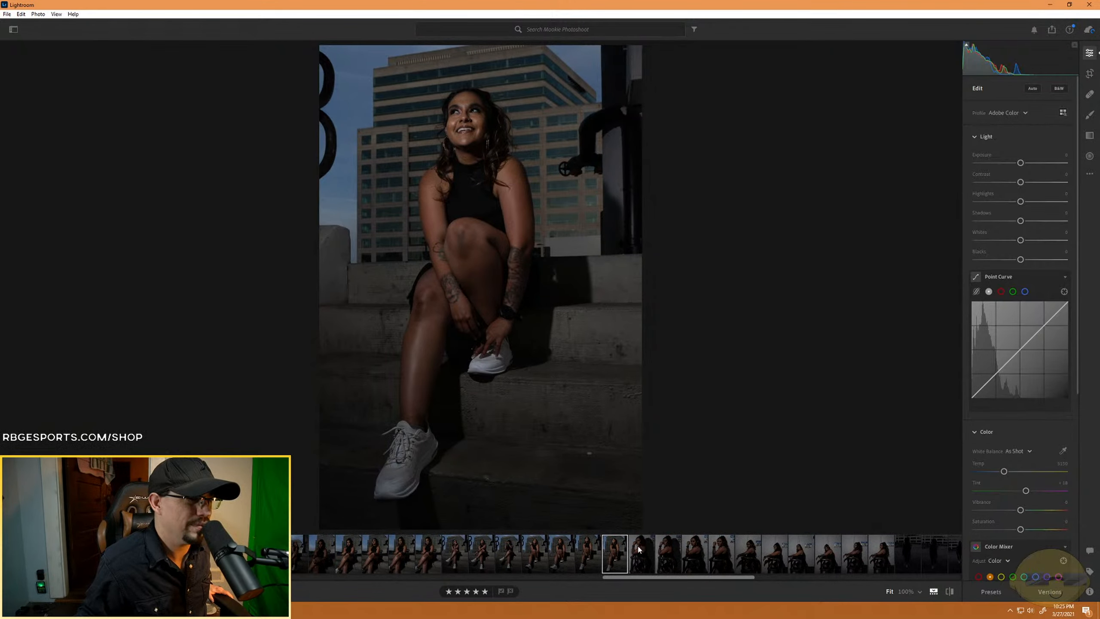
left_click(641, 564)
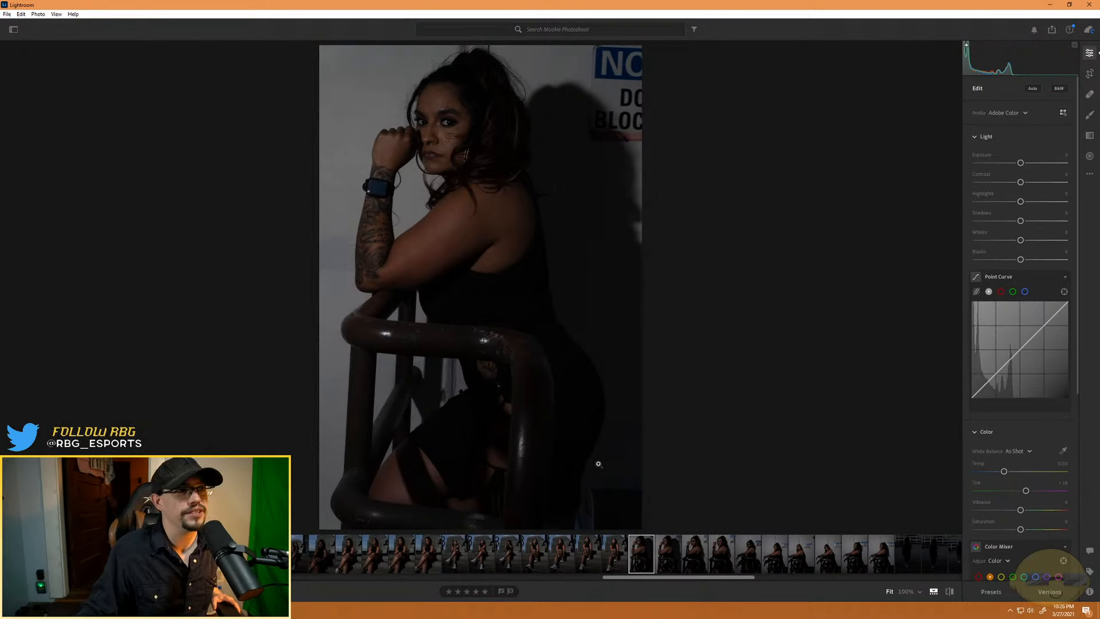
left_click(676, 562)
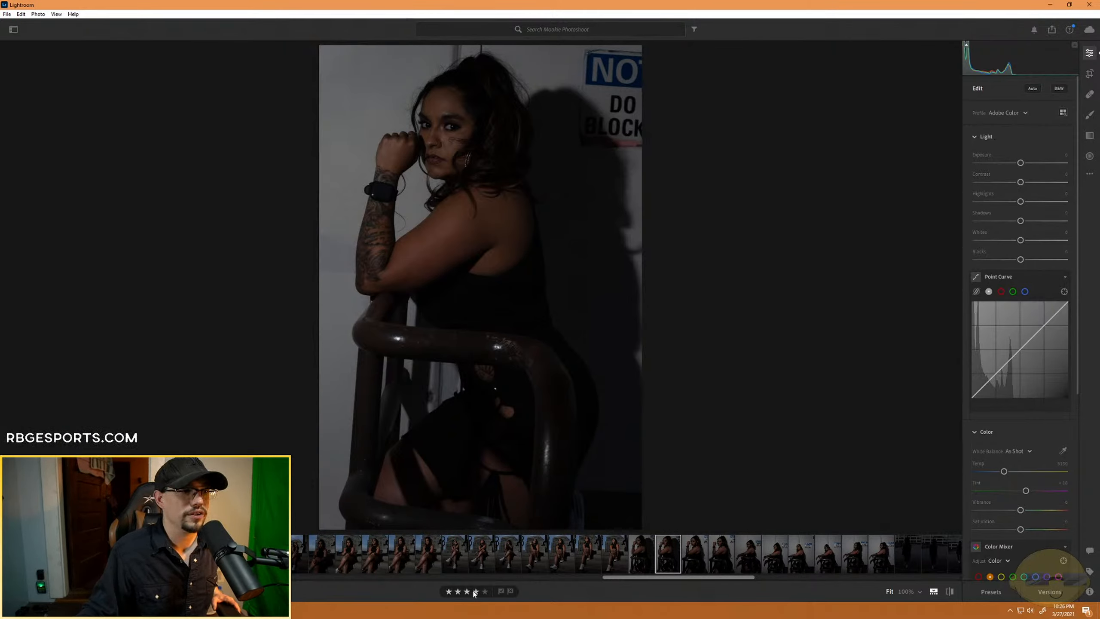
left_click(698, 558)
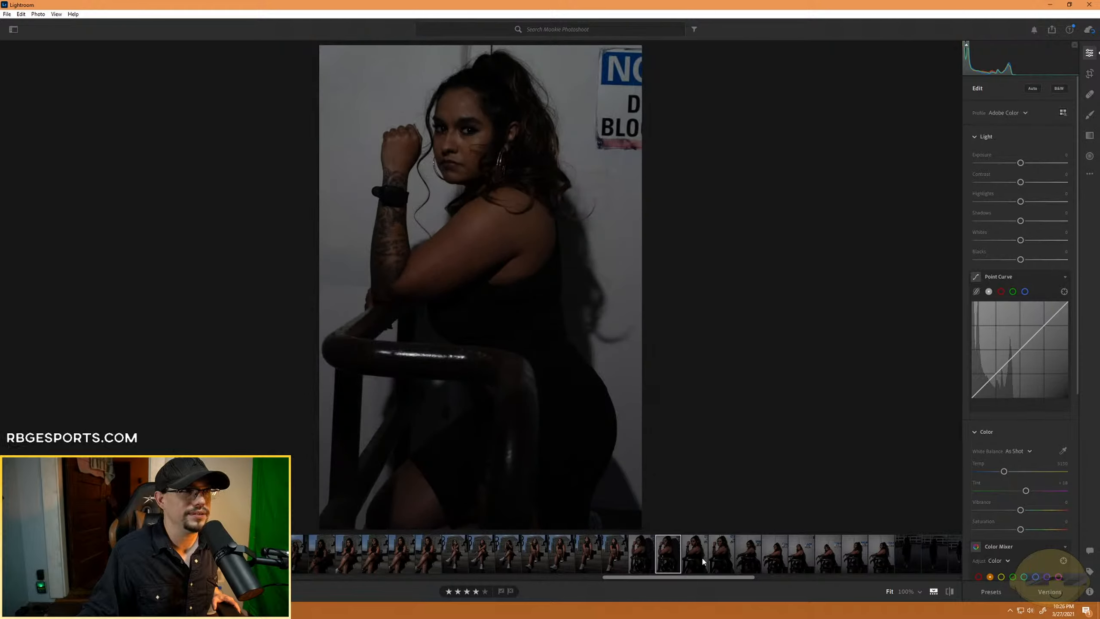
left_click(725, 560)
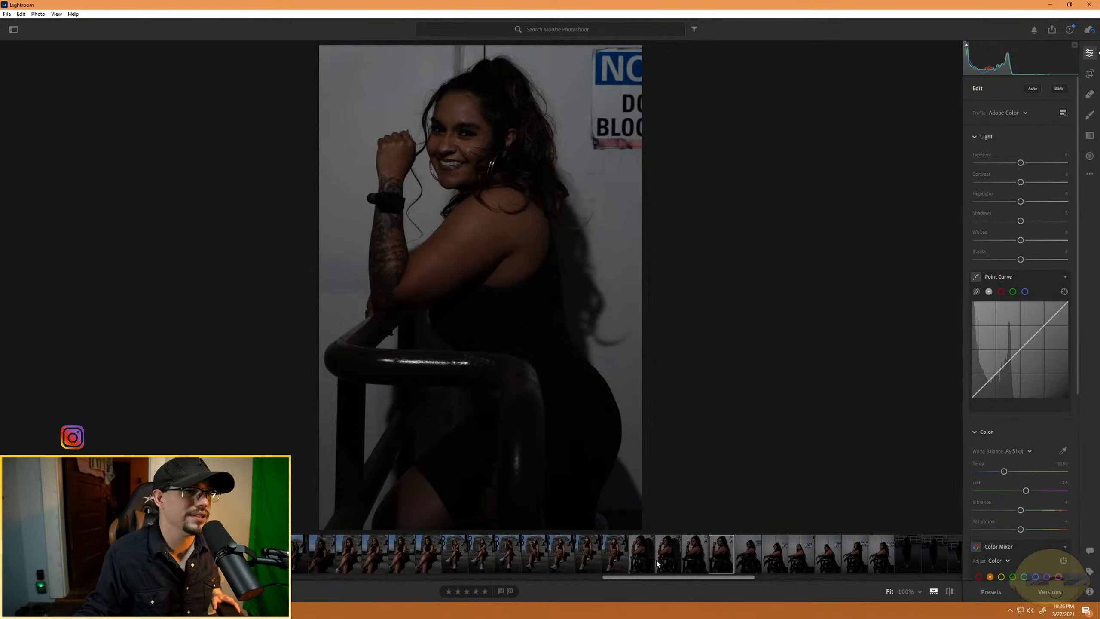
left_click(746, 560)
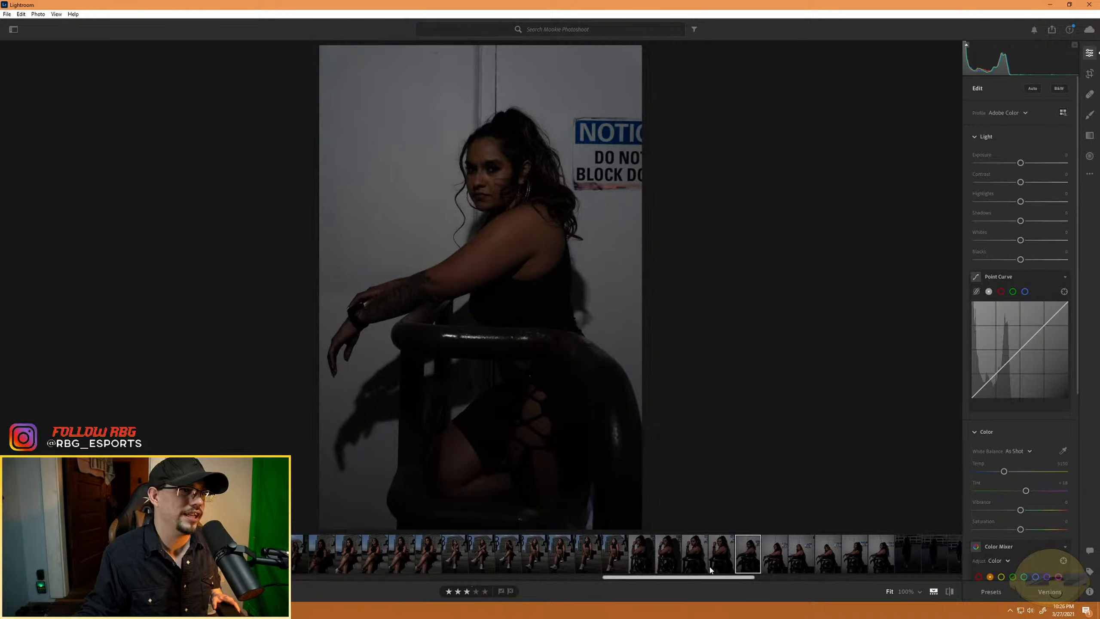
- Review the next four railing portraits beside the notice sign and rate the last of them four stars
left_click(775, 560)
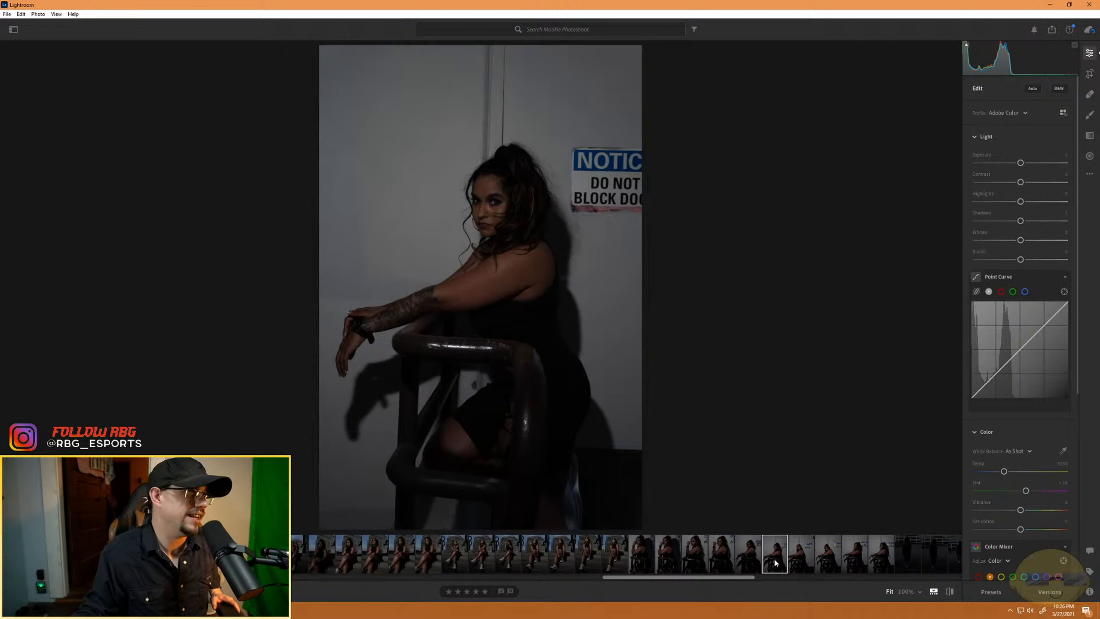
left_click(800, 560)
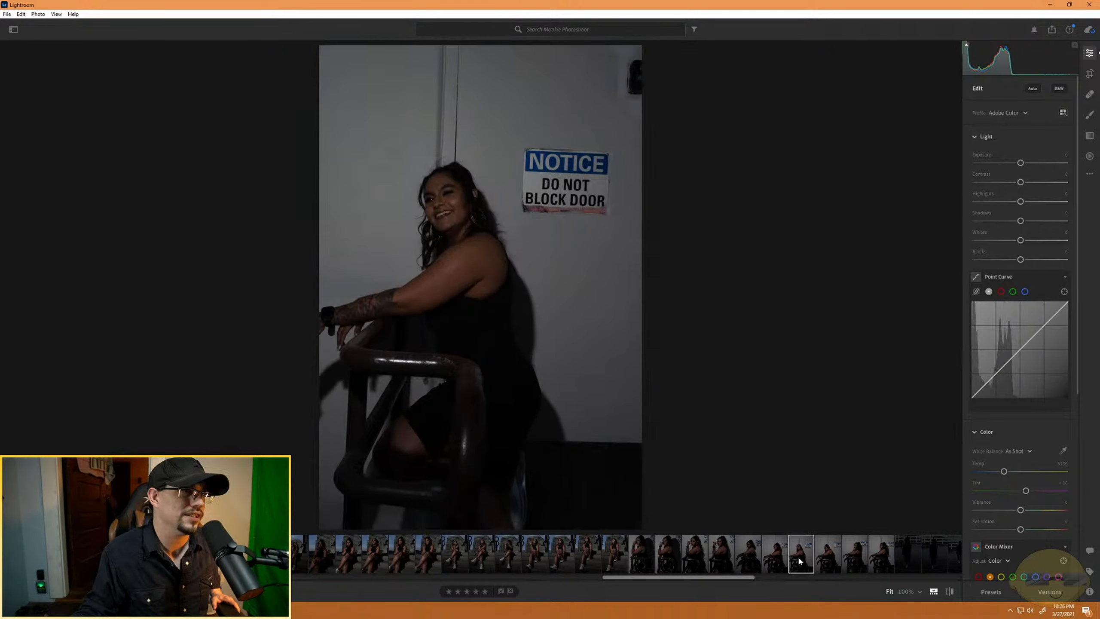
left_click(832, 559)
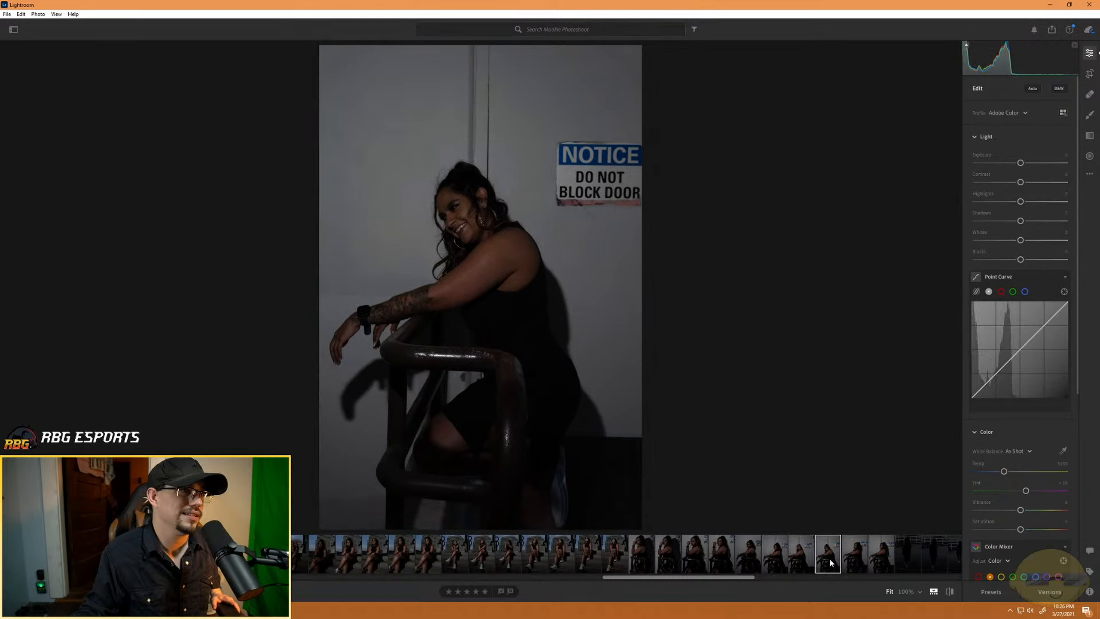
left_click(863, 564)
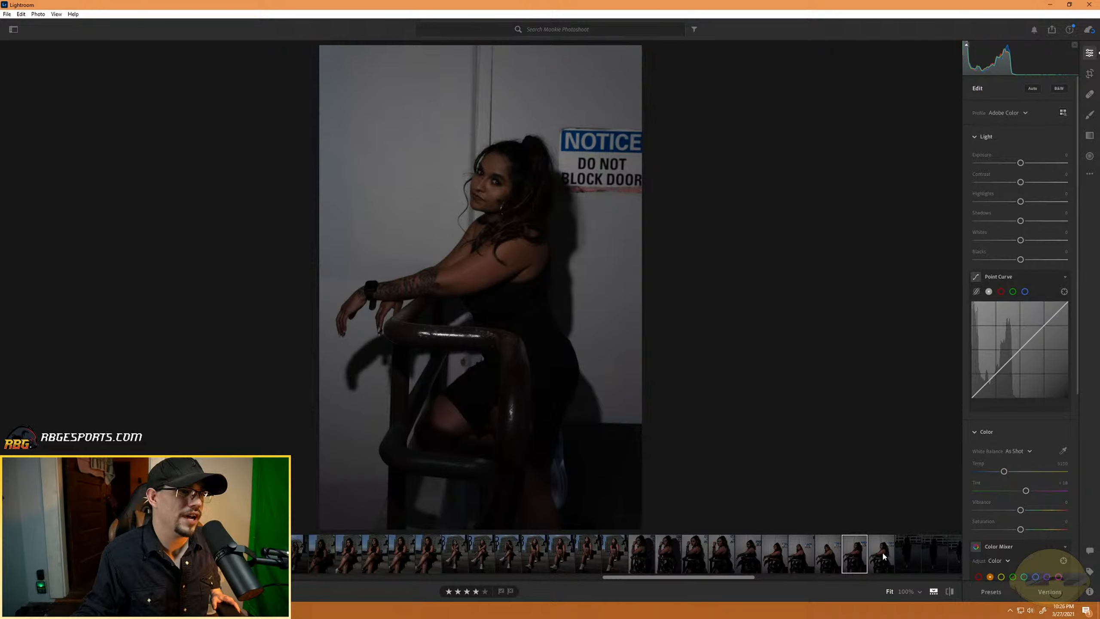
- Compare the last two railing portraits beside the notice sign and rate the final one four stars
left_click(883, 556)
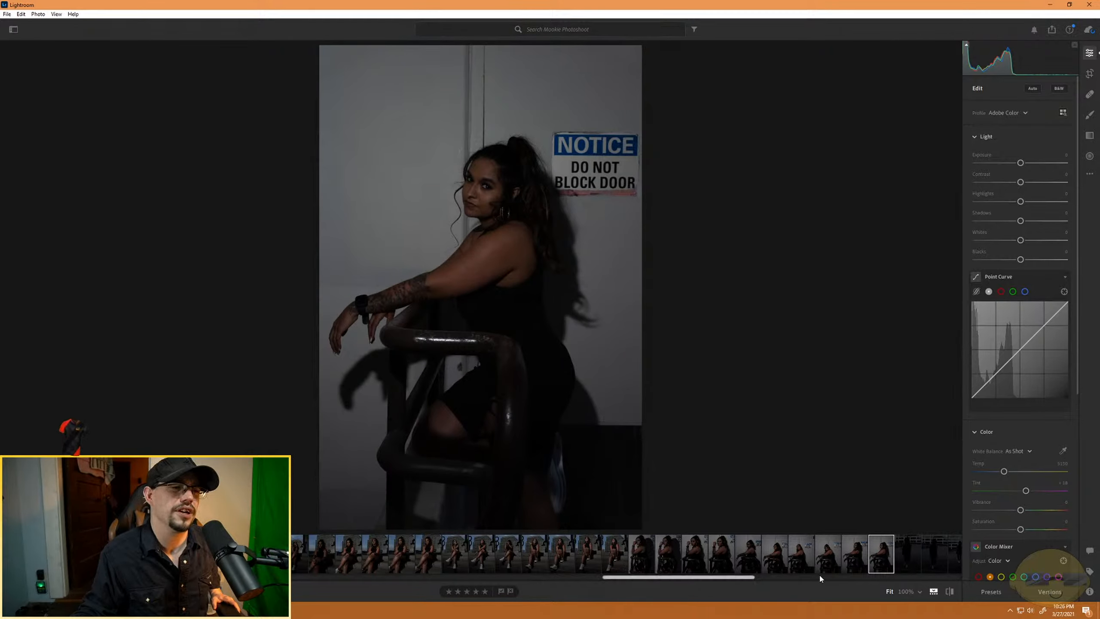
left_click(854, 554)
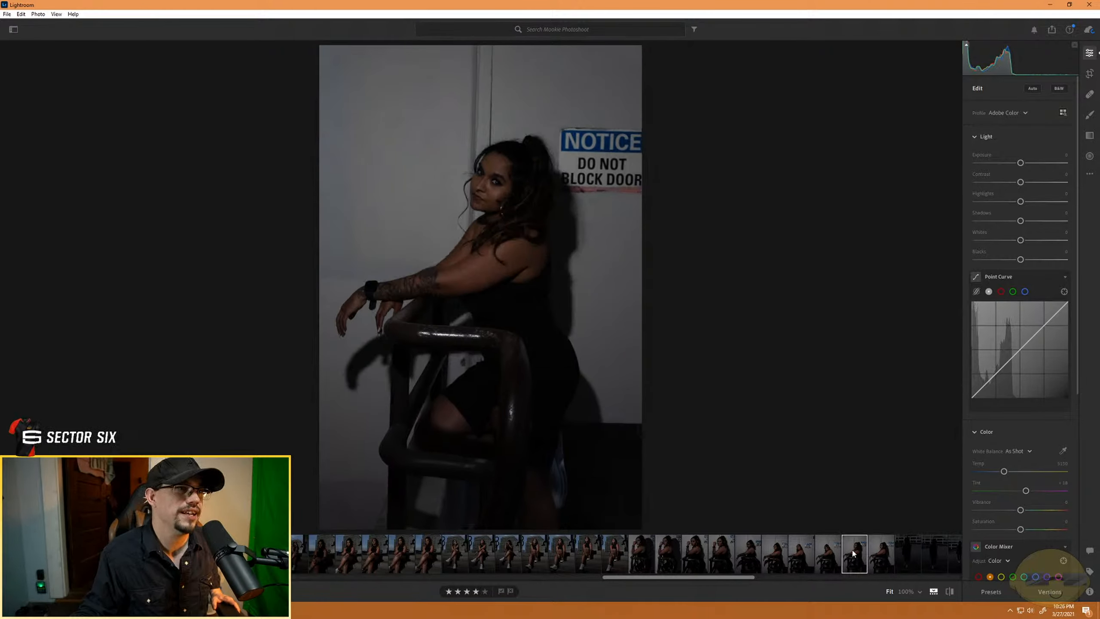
left_click(875, 557)
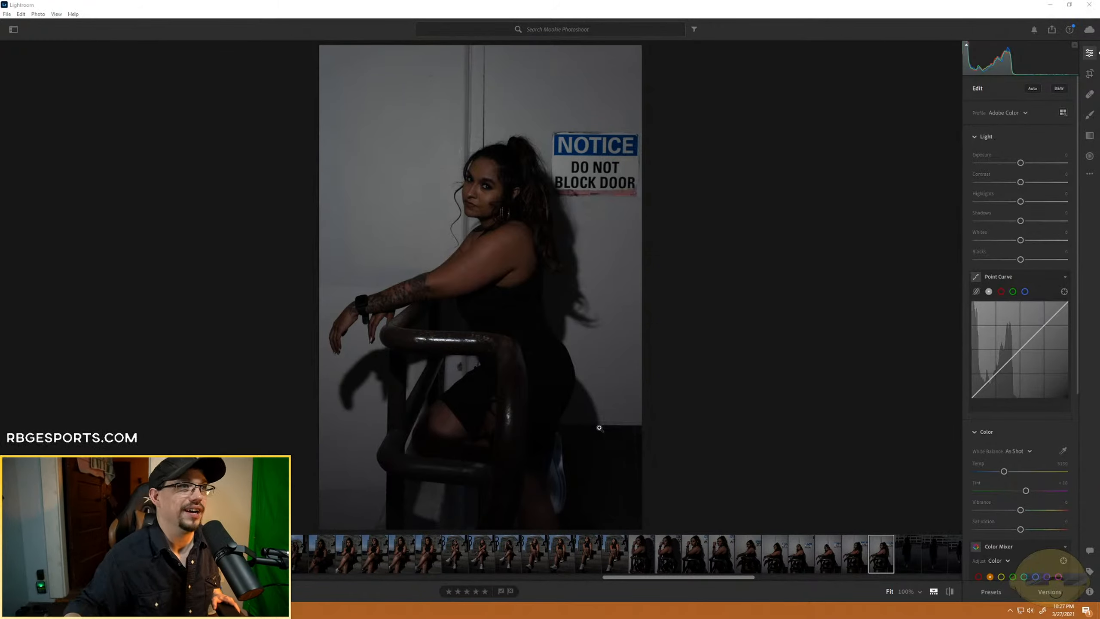
left_click(854, 559)
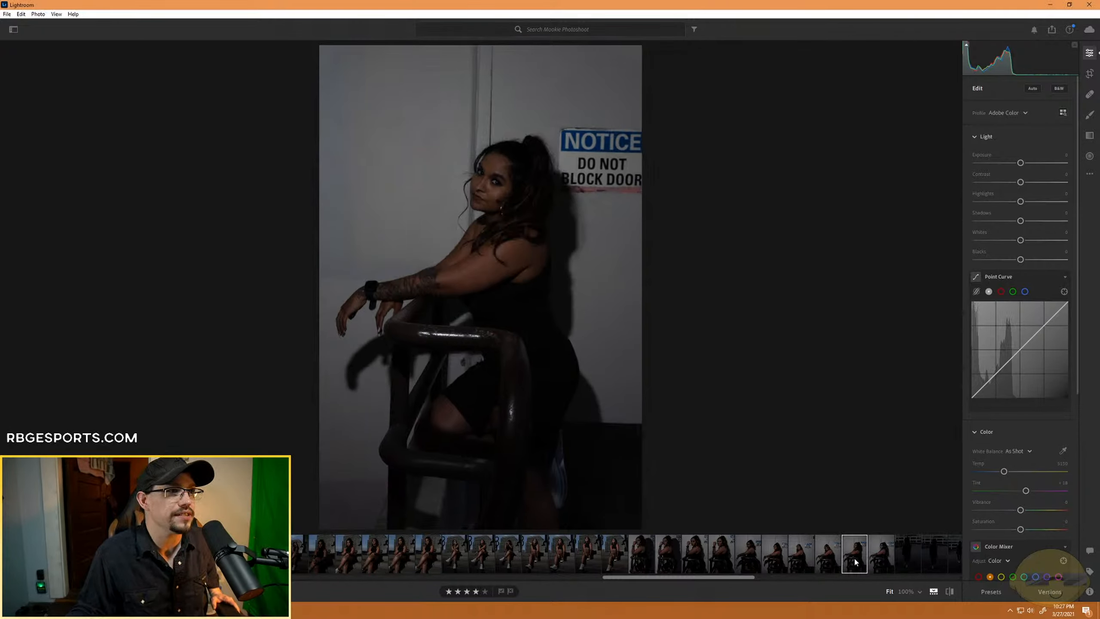
left_click(881, 557)
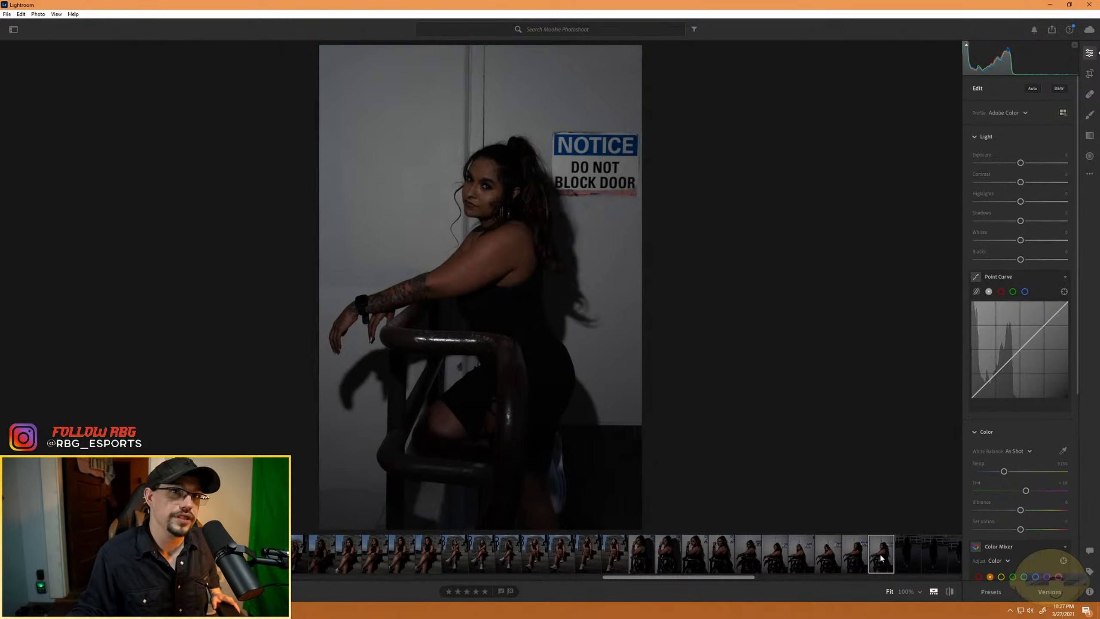
left_click(849, 561)
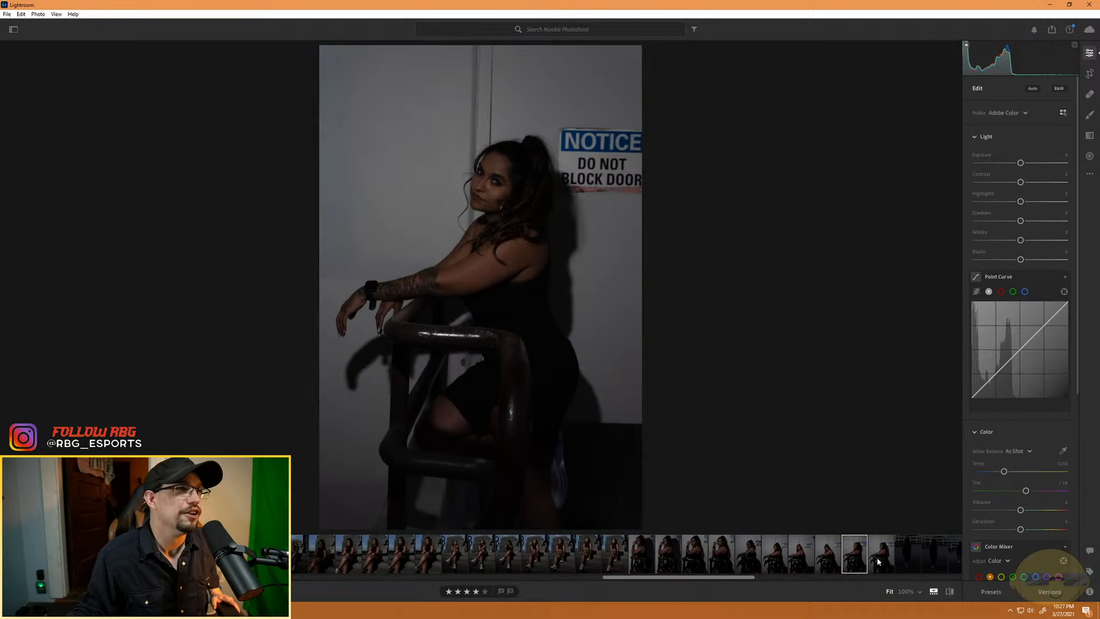
left_click(878, 561)
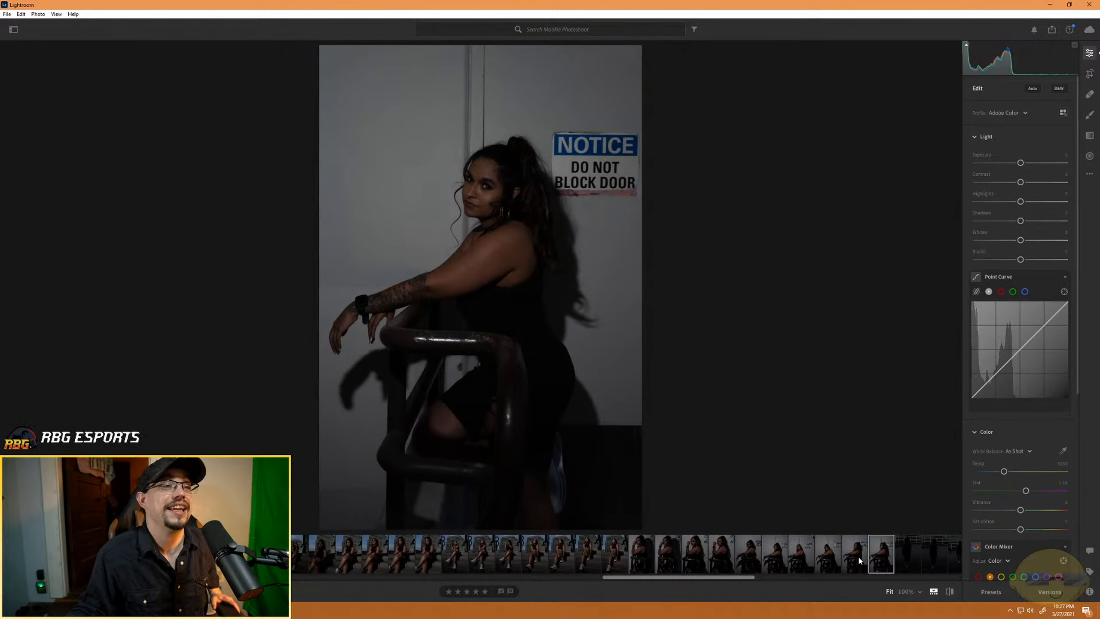
left_click(860, 561)
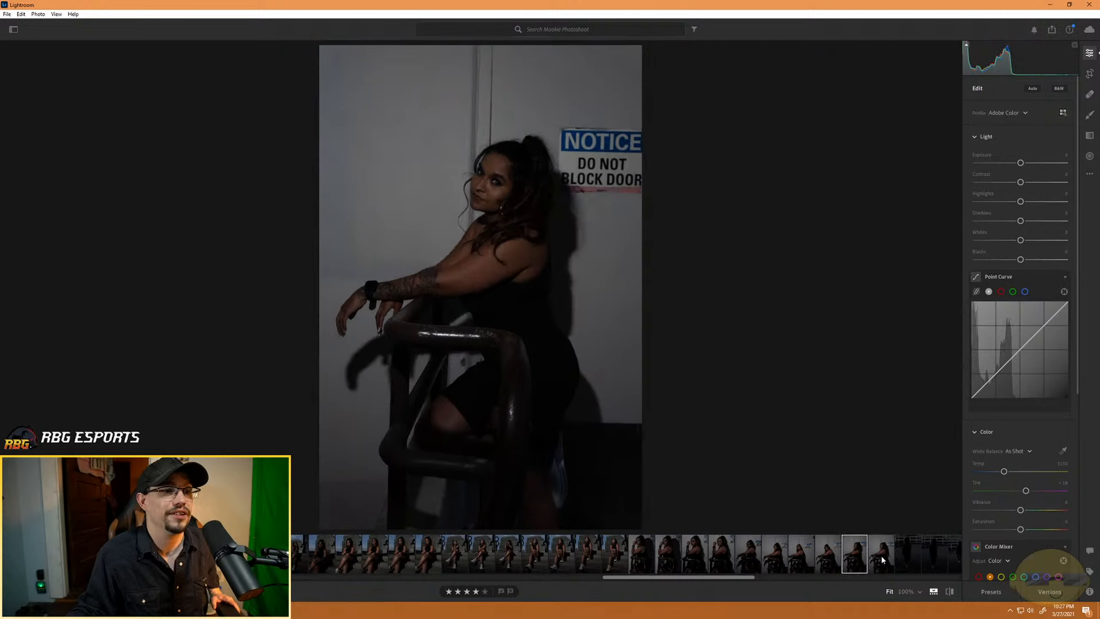
left_click(882, 559)
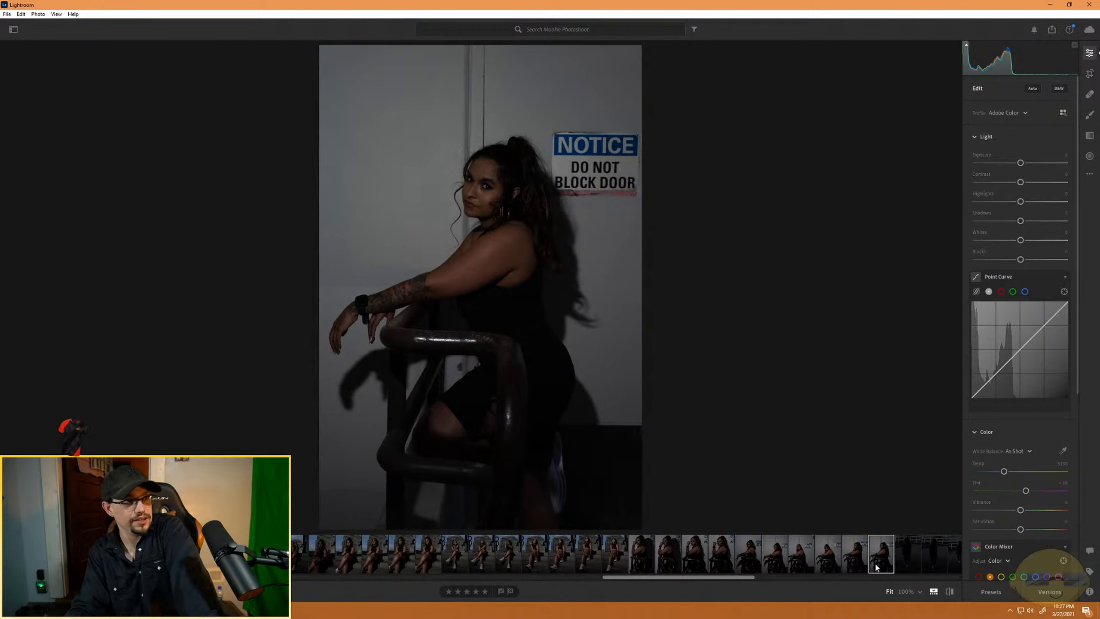
left_click(478, 591)
- Review the dark full-length walking portraits in the parking lot and rate the first two four stars
scroll(856, 562, "down", 5)
left_click(637, 559)
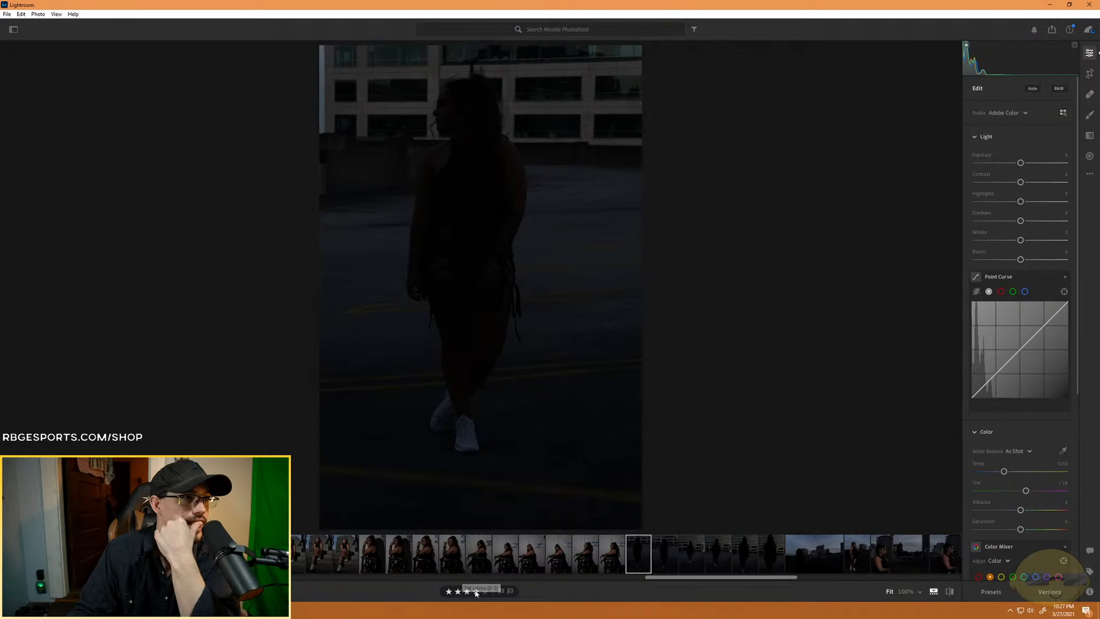
left_click(663, 557)
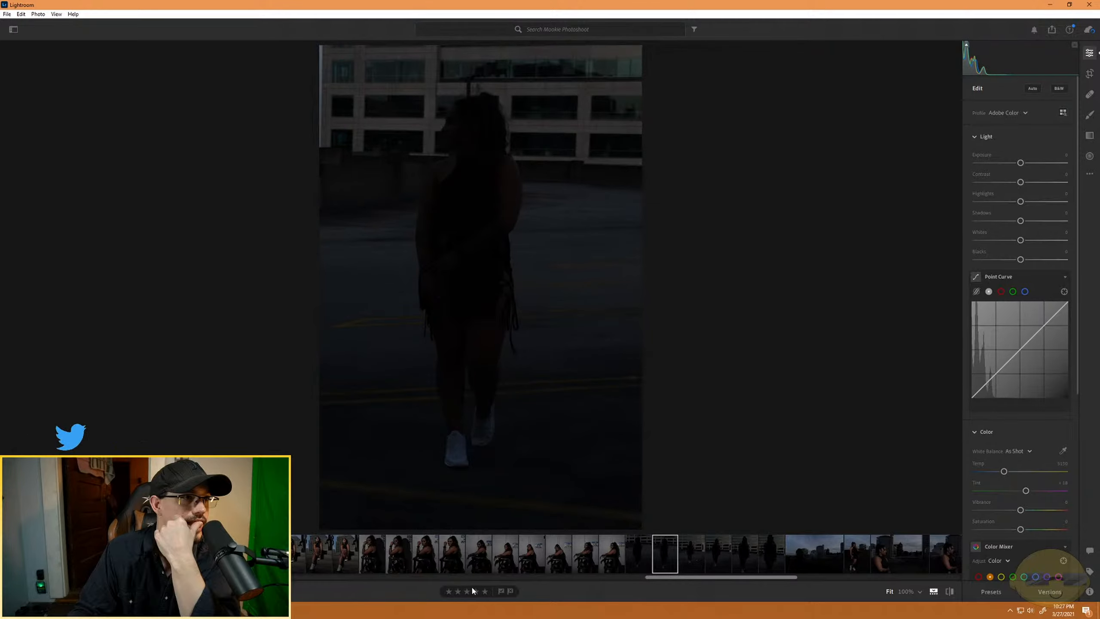
left_click(475, 590)
left_click(695, 559)
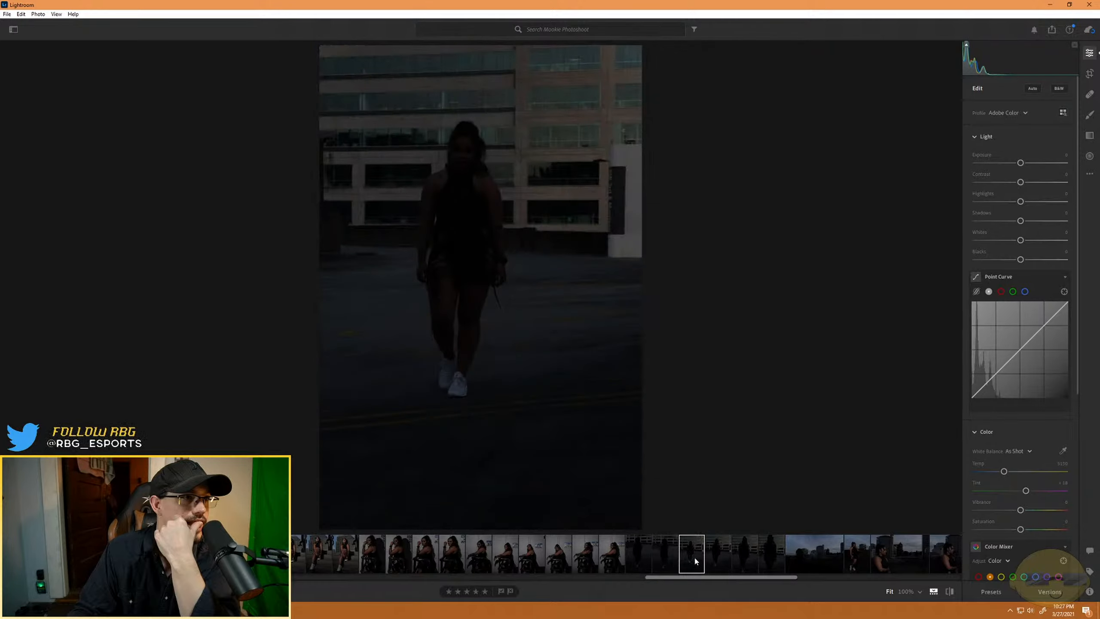
left_click(709, 556)
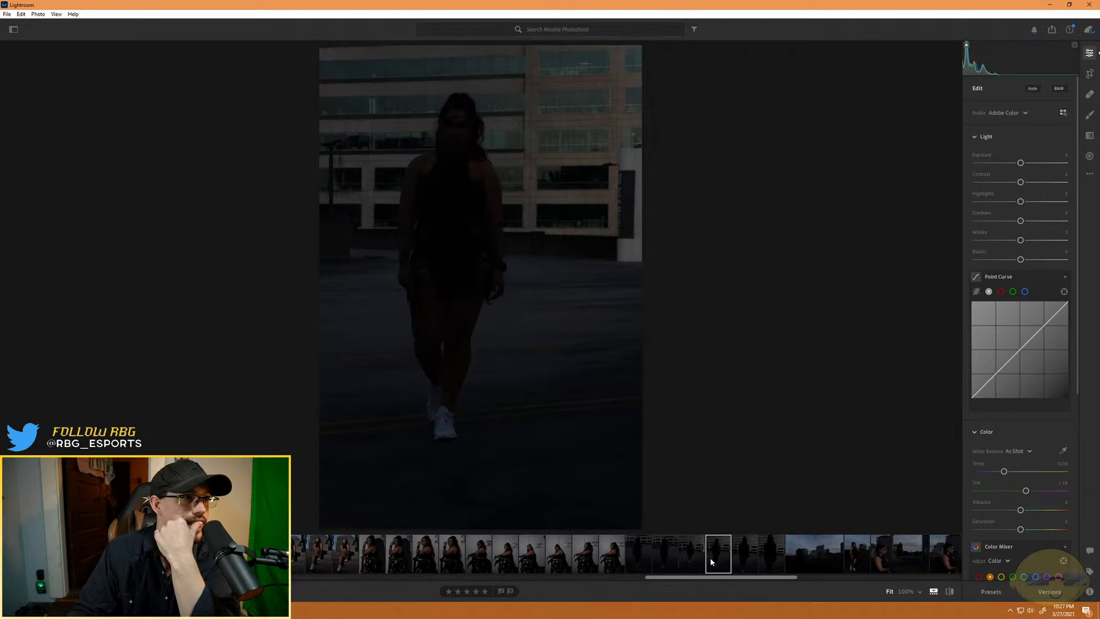
left_click(763, 556)
left_click(744, 552)
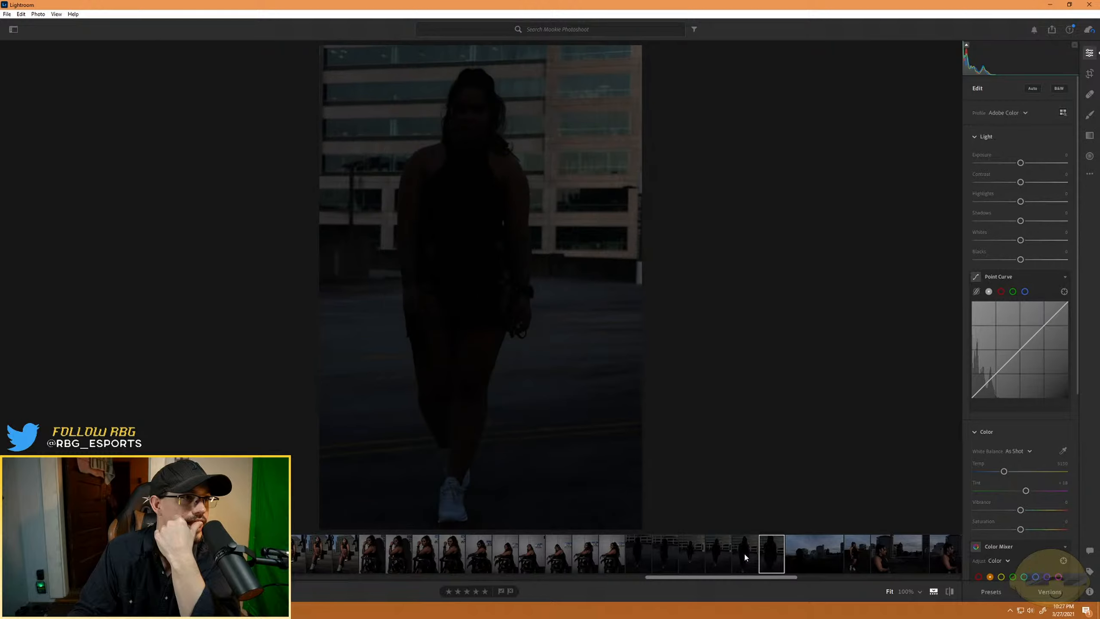
- Review the wide skyline portrait and rate the following full-length shot with the hand on the rooftop wall four stars
left_click(814, 562)
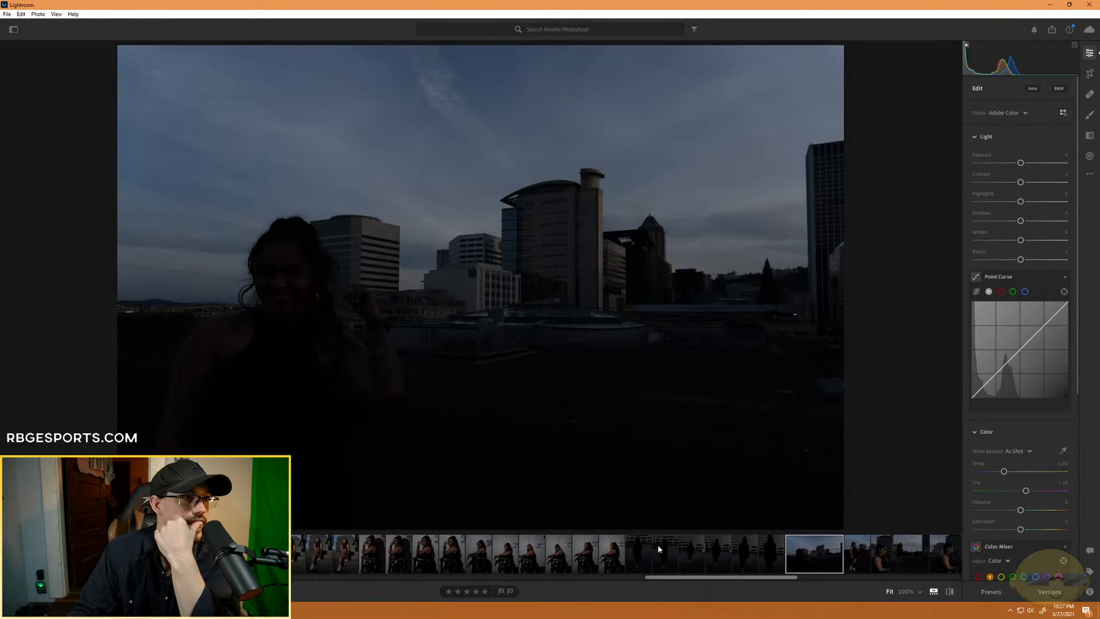
scroll(693, 537, "down", 3)
left_click(588, 558)
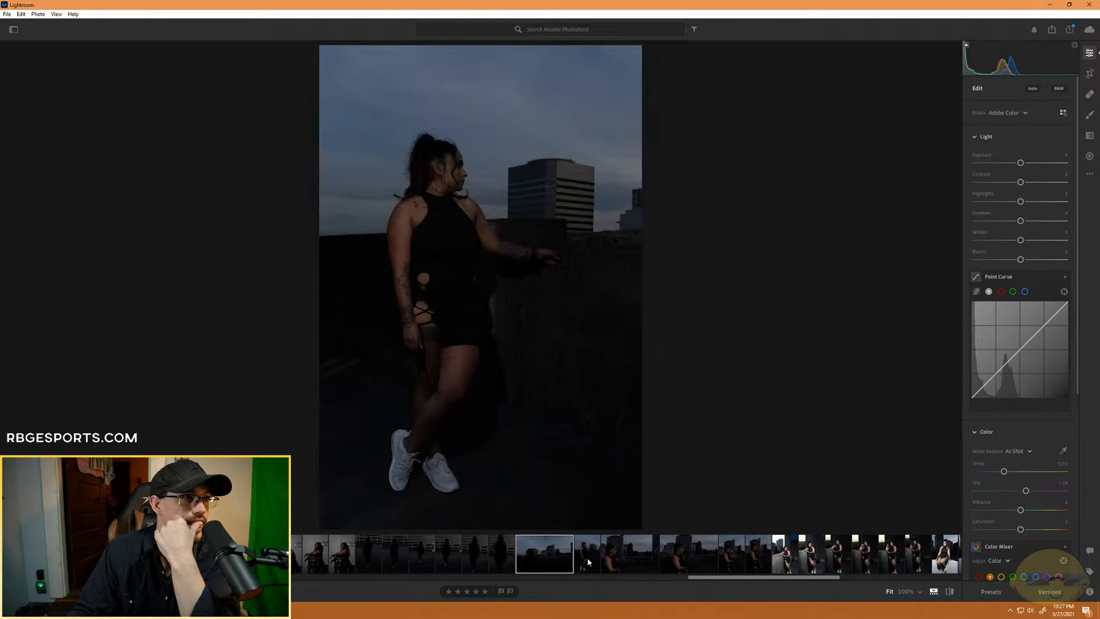
left_click(475, 591)
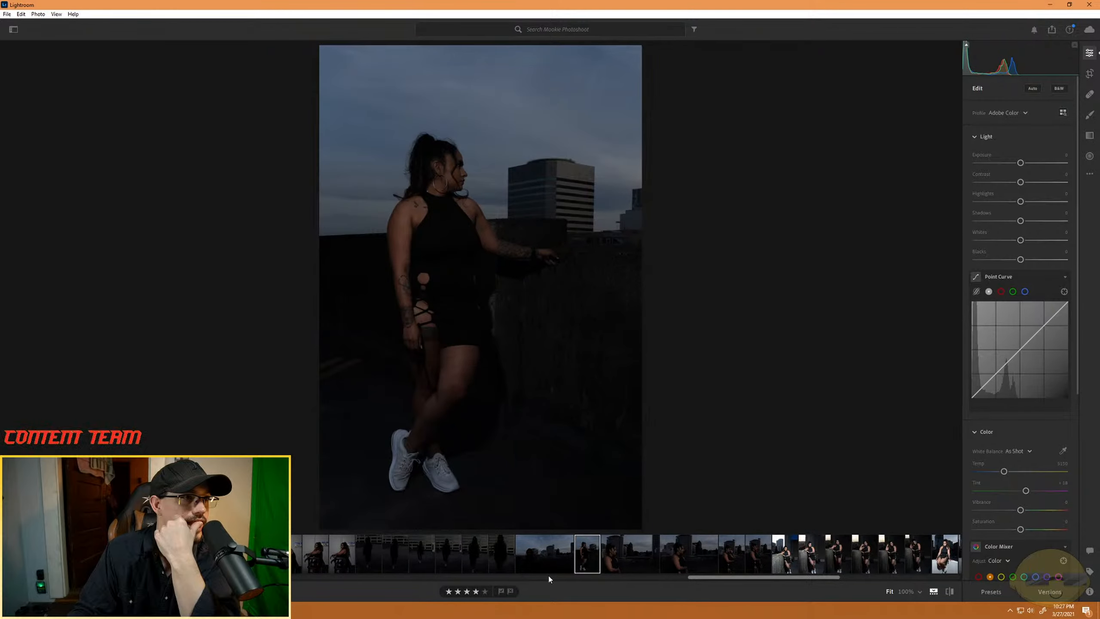
- Review the remaining side-profile portraits against the skyline and rate the first wide one four stars
left_click(639, 559)
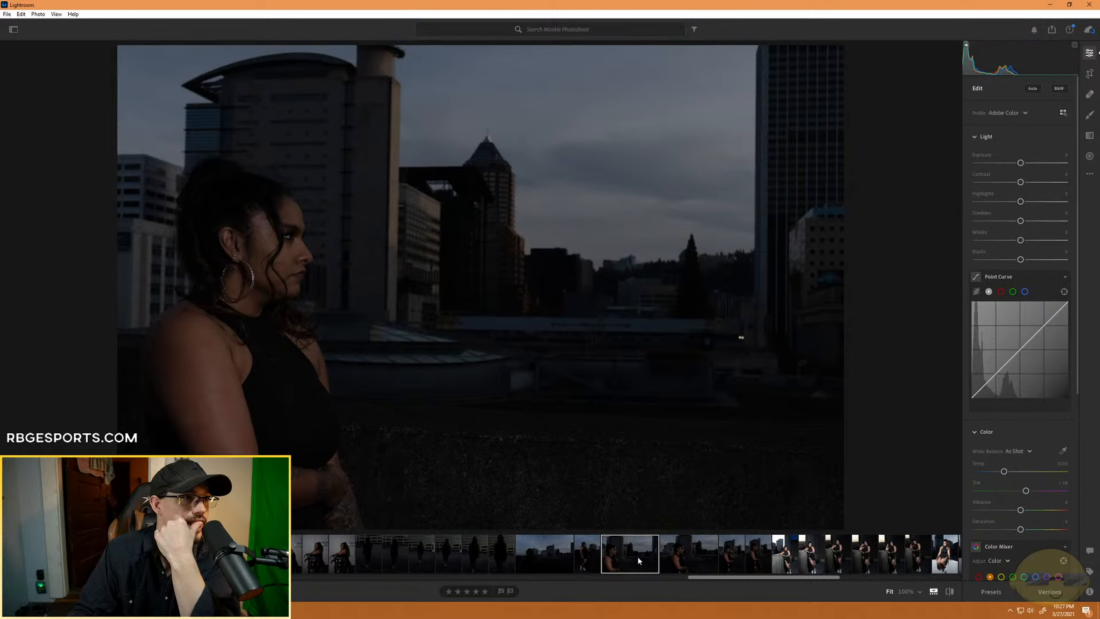
left_click(691, 559)
left_click(734, 561)
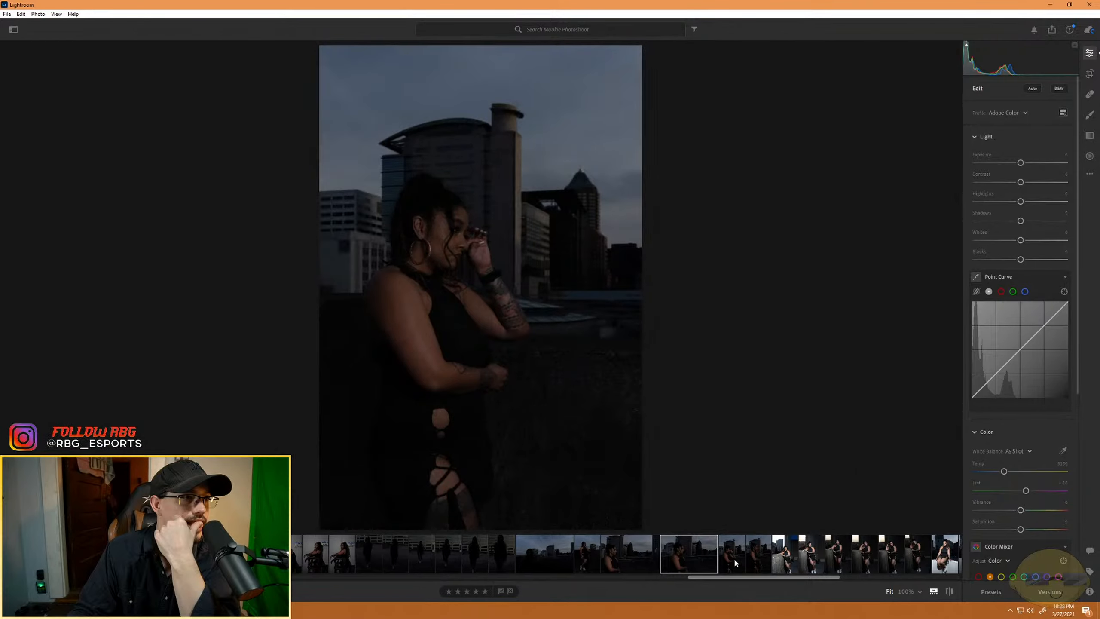
left_click(629, 559)
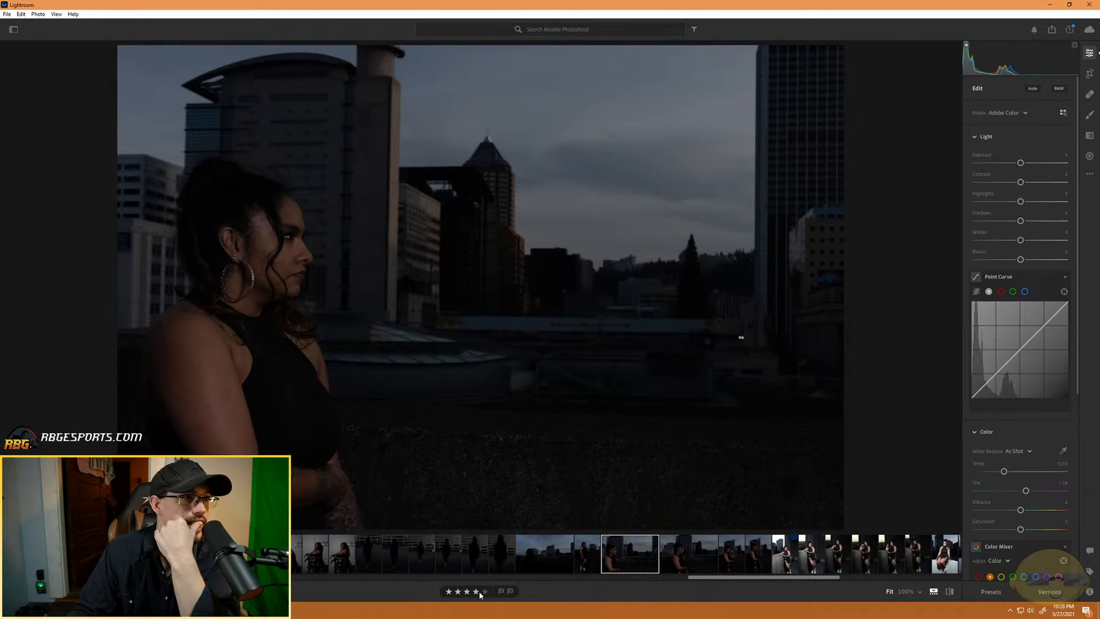
left_click(726, 561)
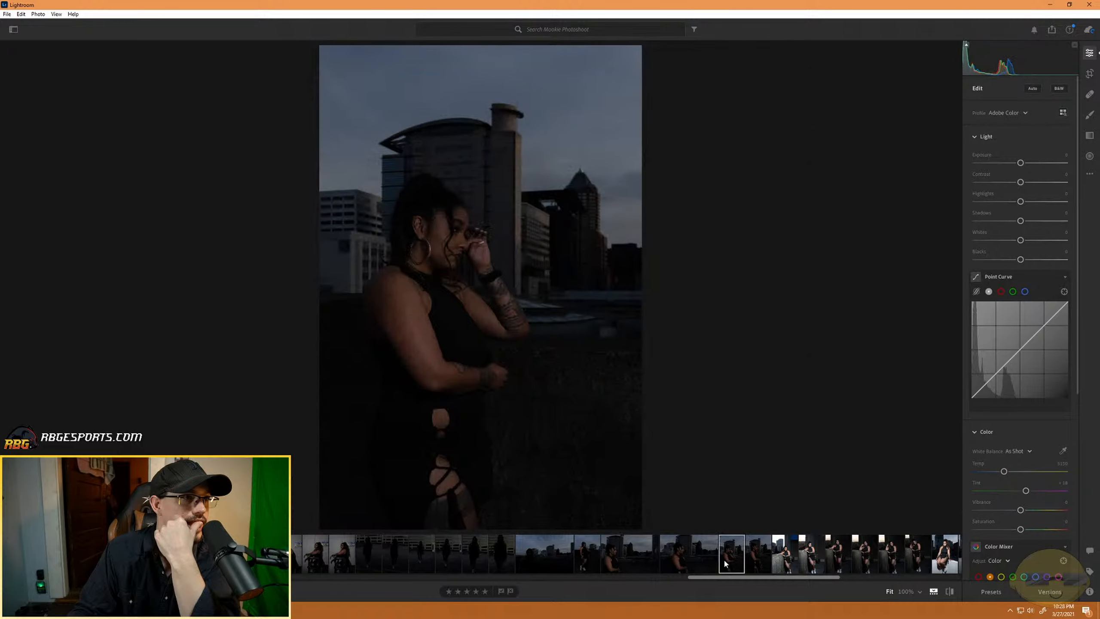
- Review the first five full-length portraits leaning on the concrete wall and rate the second one four stars
left_click(789, 558)
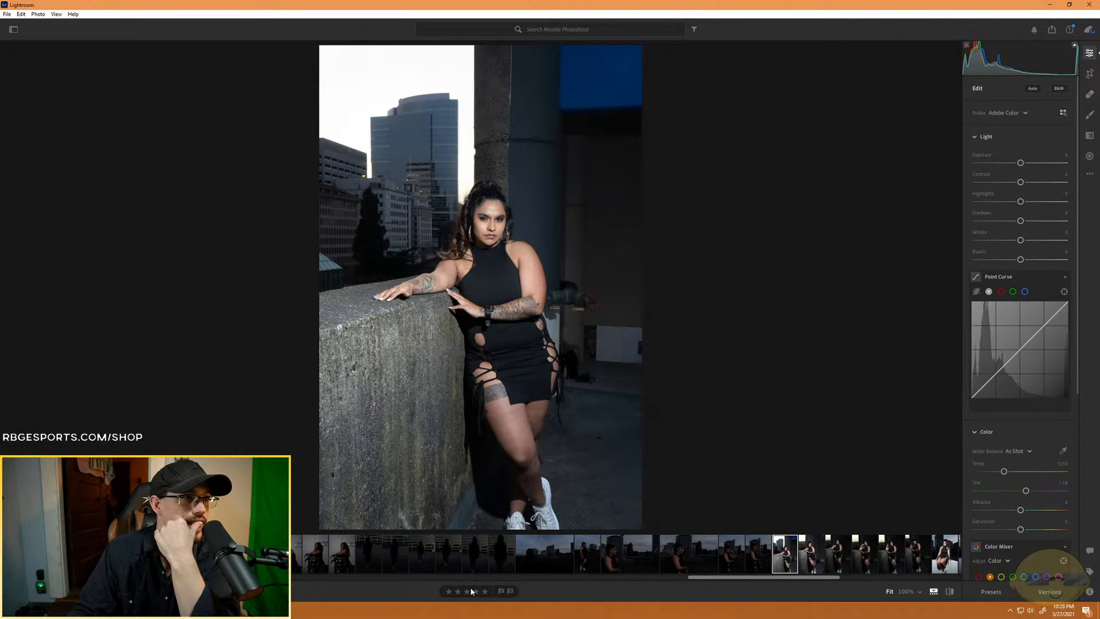
left_click(811, 559)
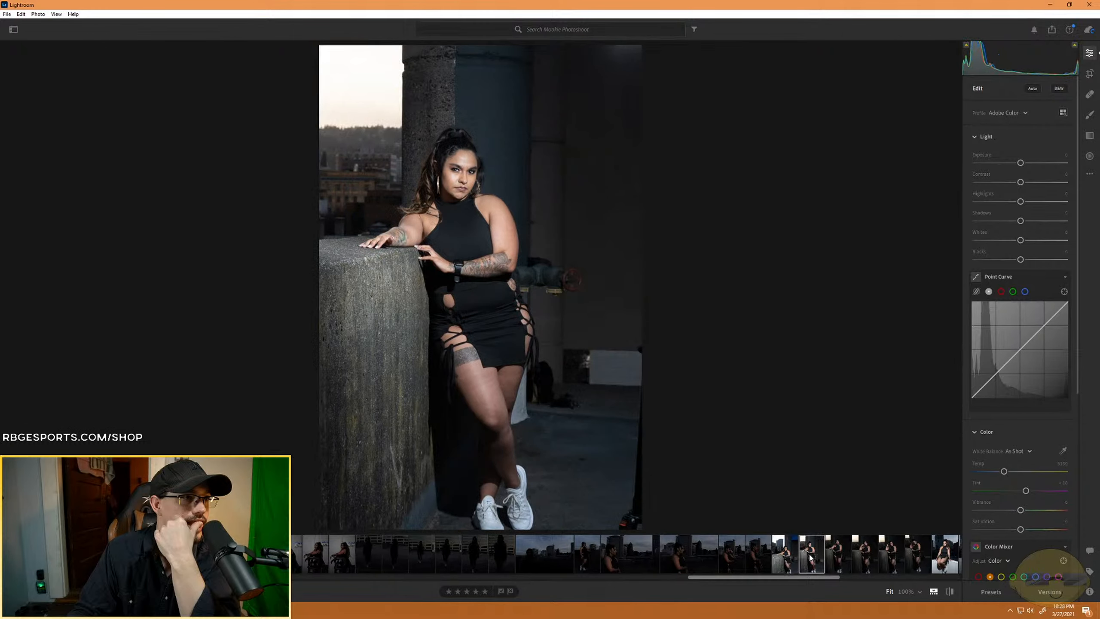
key("4")
left_click(848, 556)
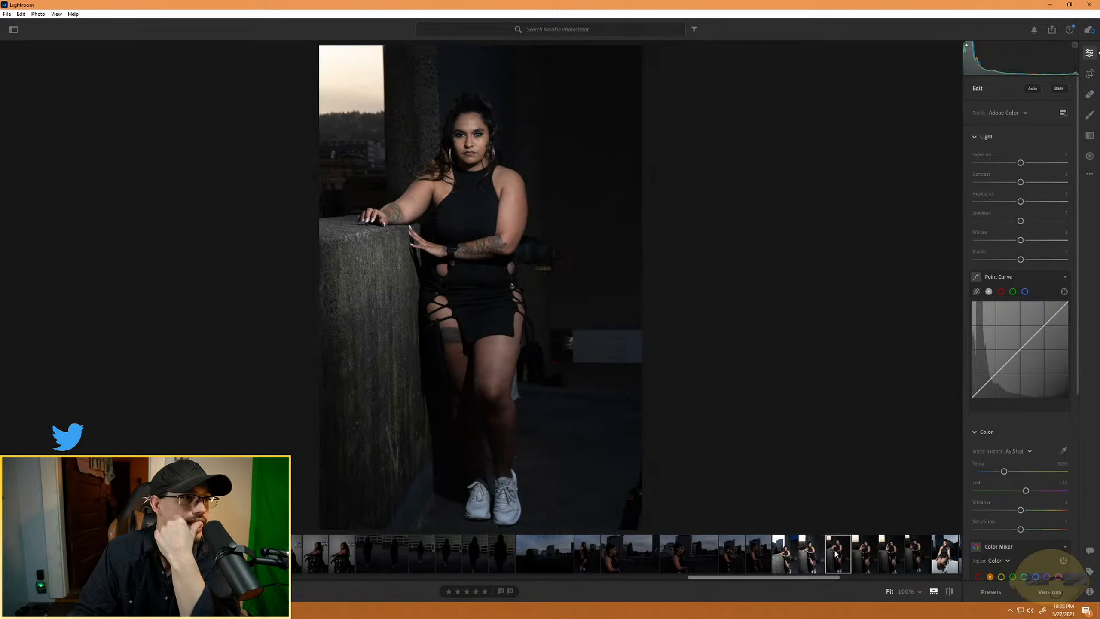
left_click(863, 558)
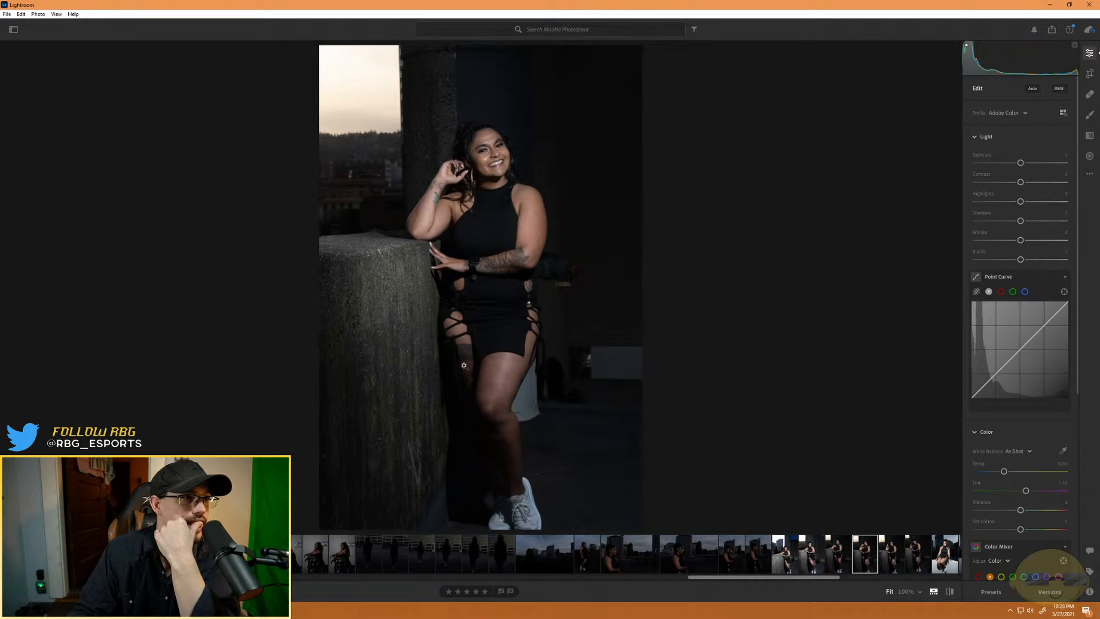
left_click(905, 559)
scroll(578, 546, "right", 3)
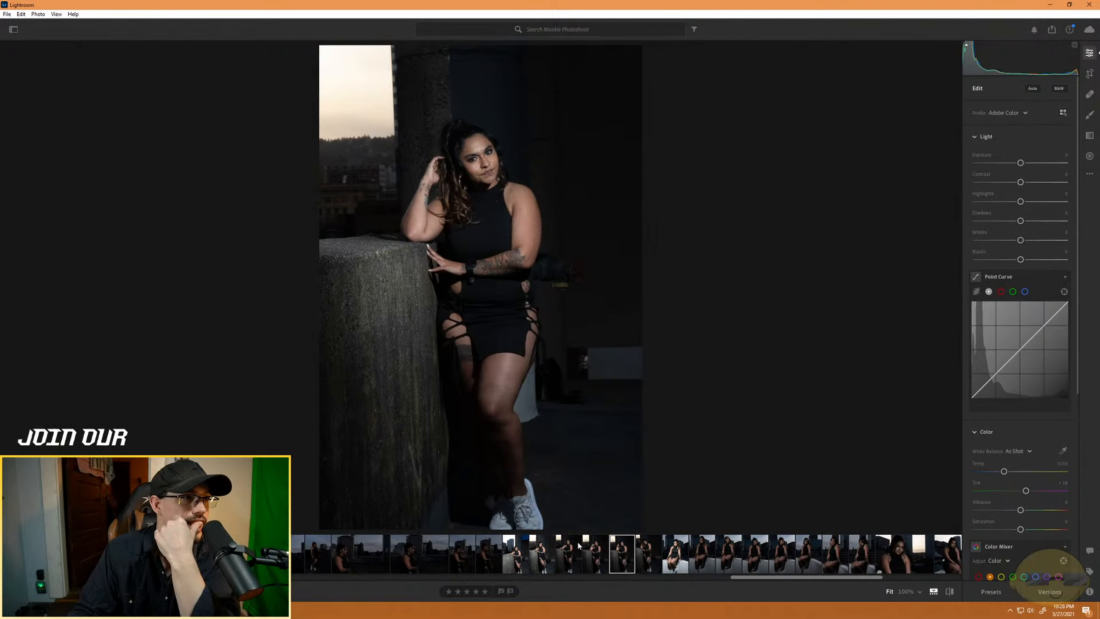
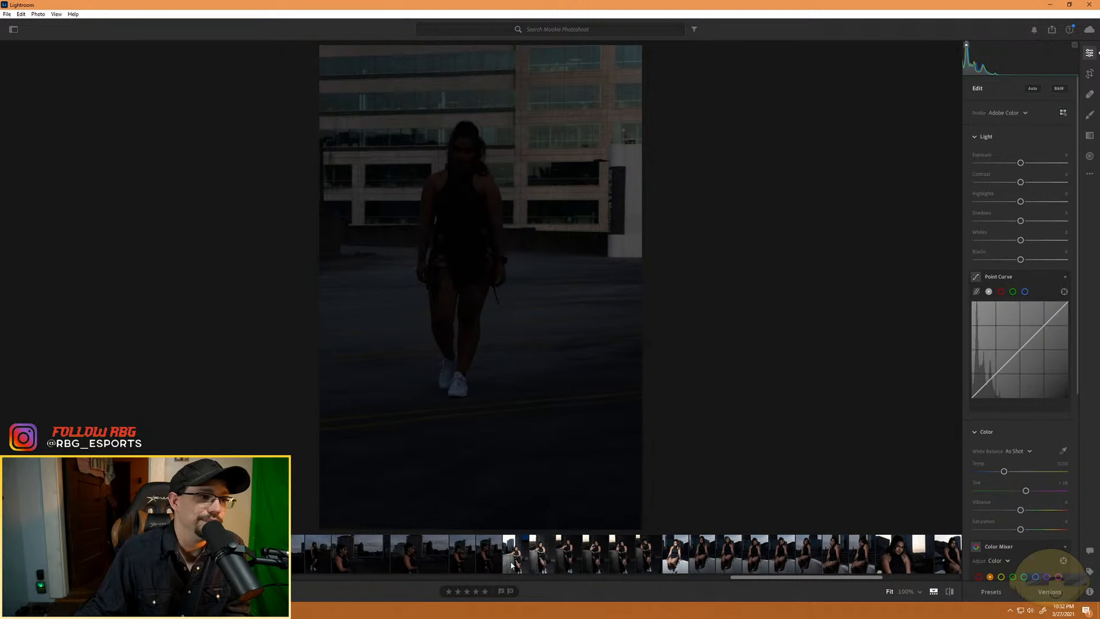
- Recheck the side-profile skyline shots, then review the first portraits seated on the white wall and rate the second one four stars
left_click(684, 566)
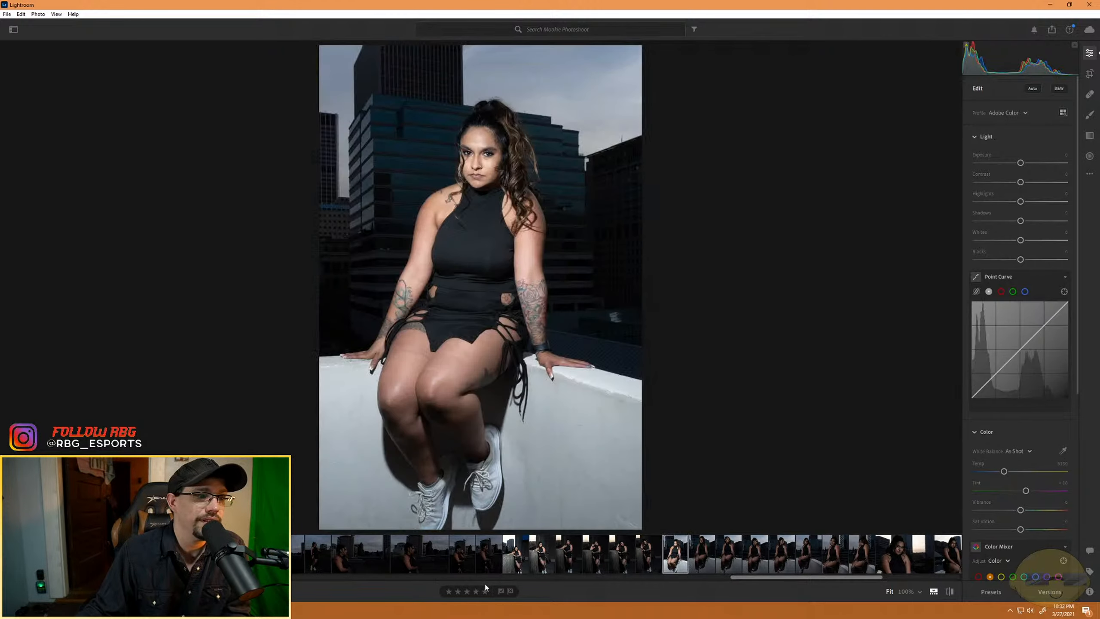
left_click(397, 554)
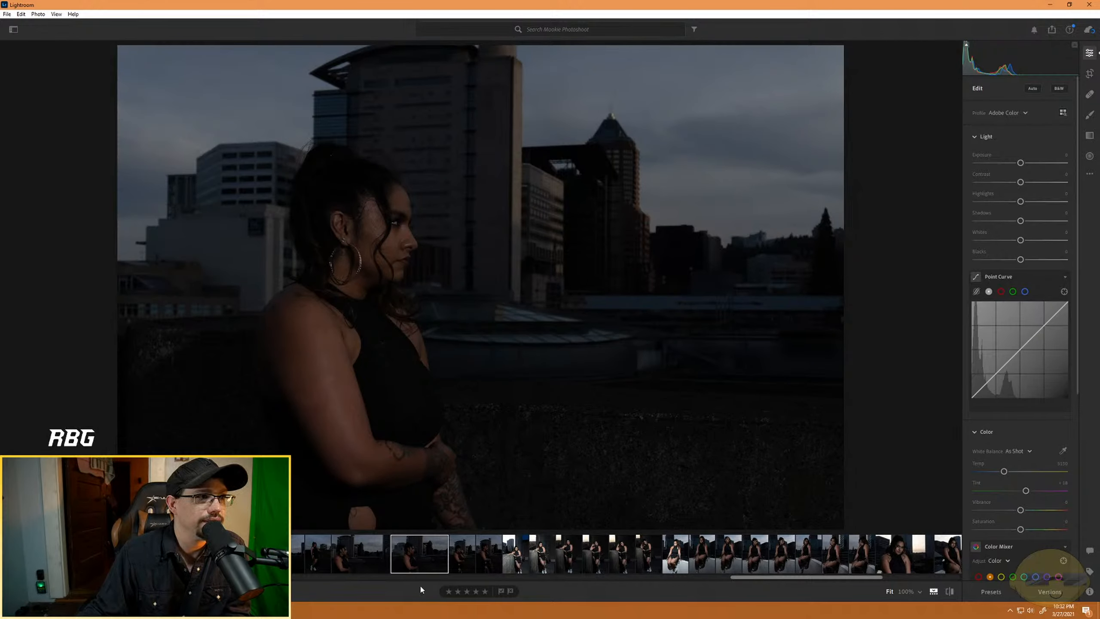
left_click(360, 564)
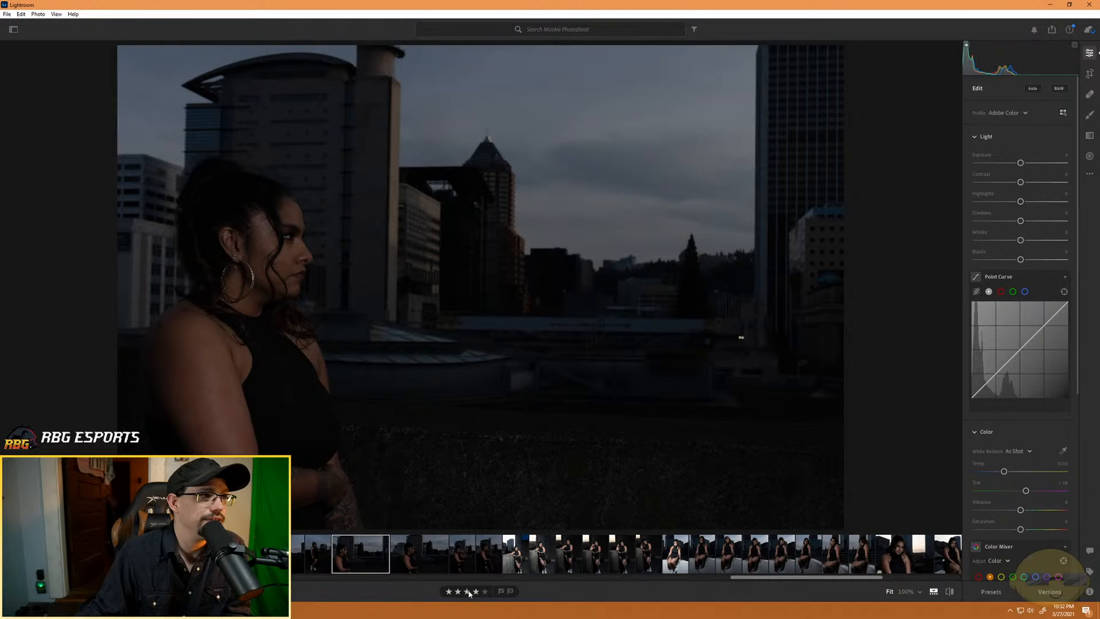
left_click(719, 563)
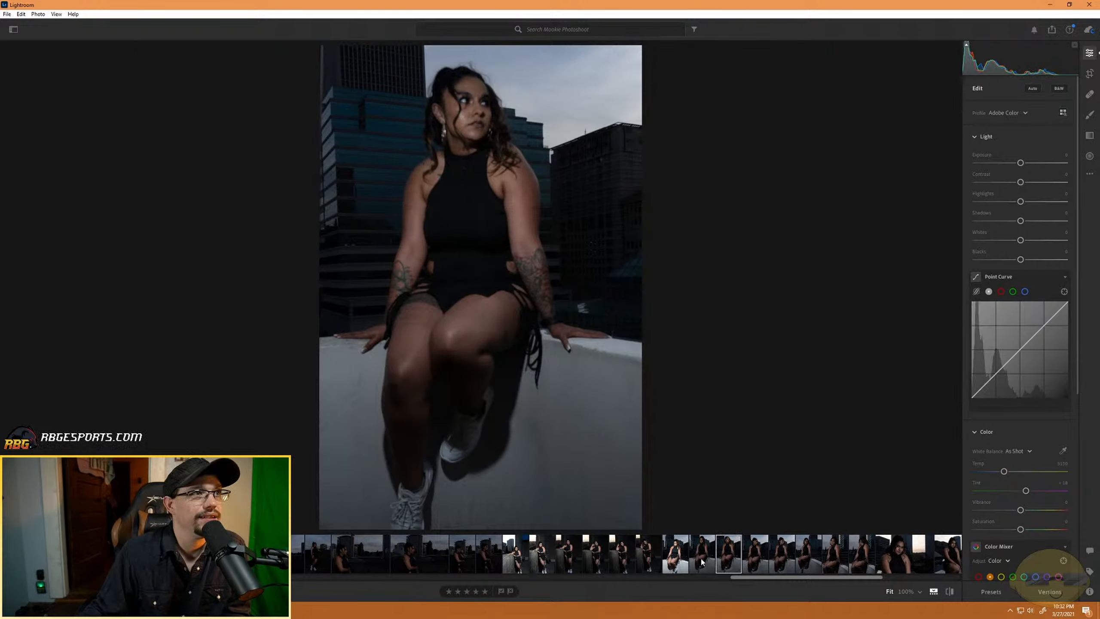
left_click(702, 555)
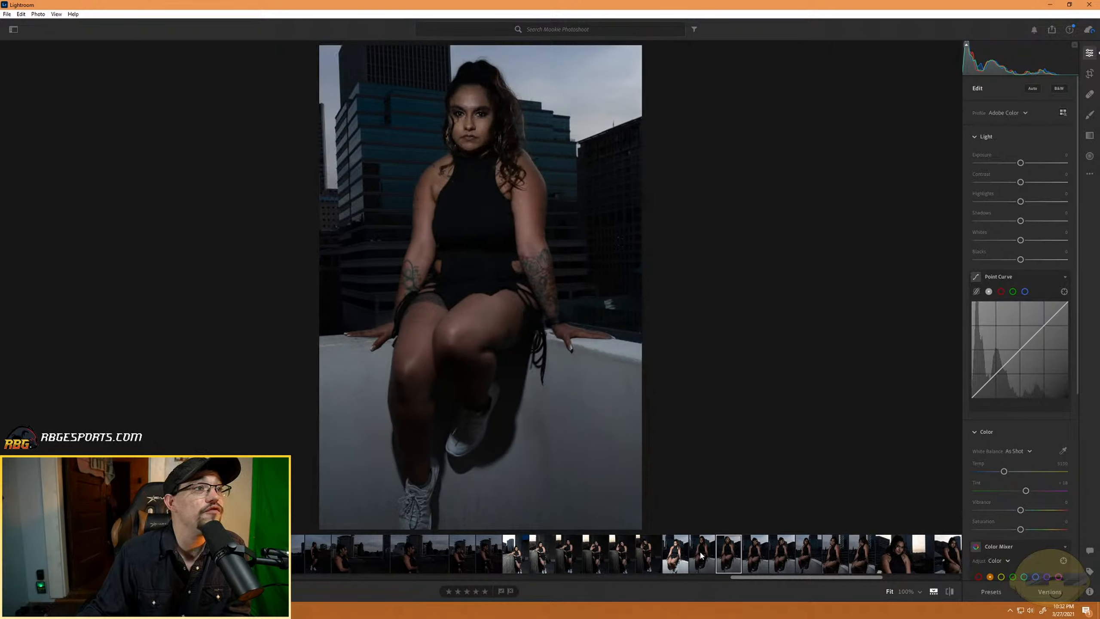
left_click(477, 592)
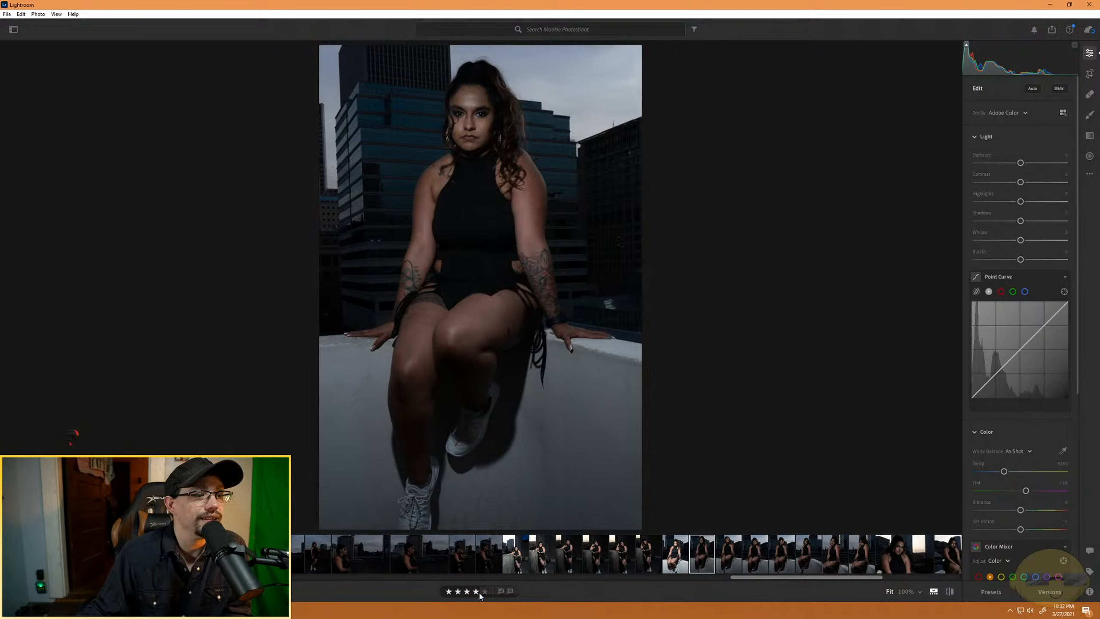
left_click(755, 557)
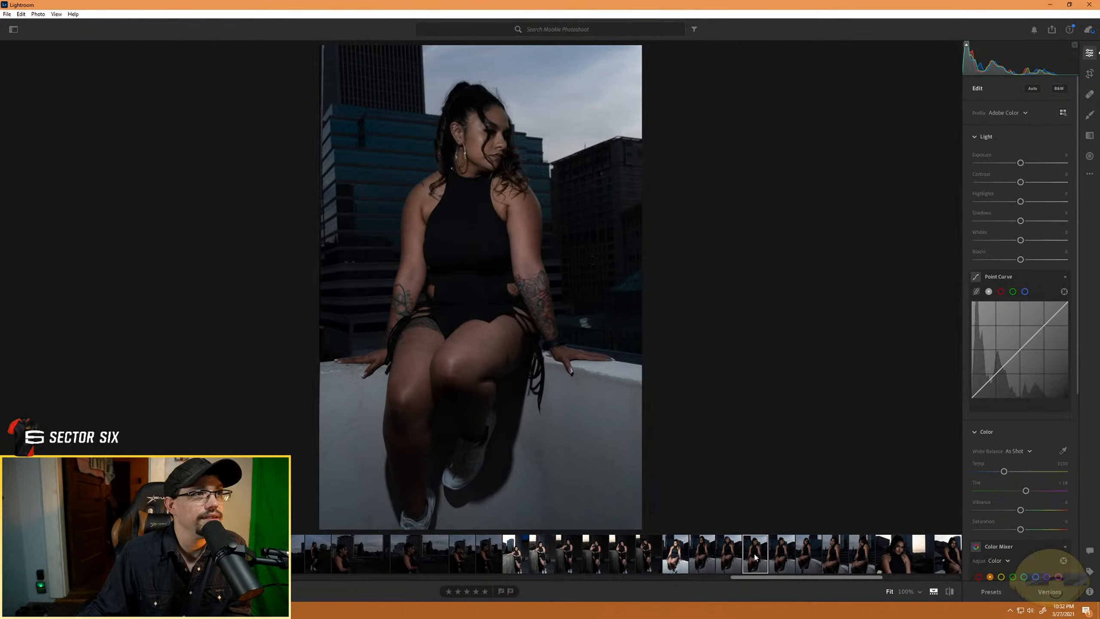
- Crop the third white-wall portrait, with the model looking off to the side, tighter around her body at the original aspect ratio
left_click(729, 559)
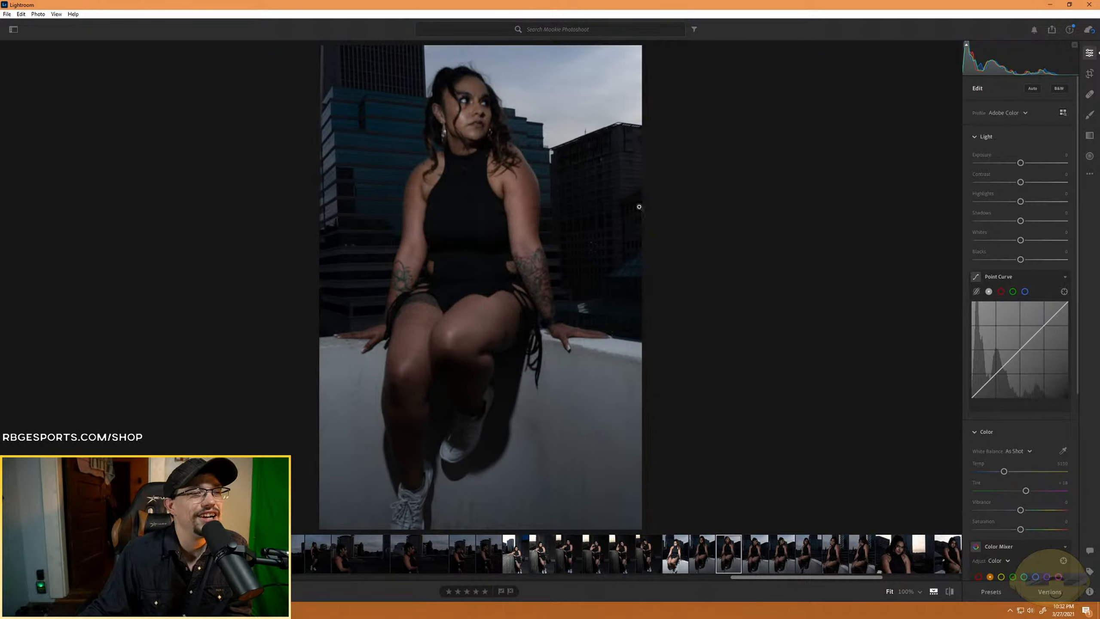
left_click(1089, 73)
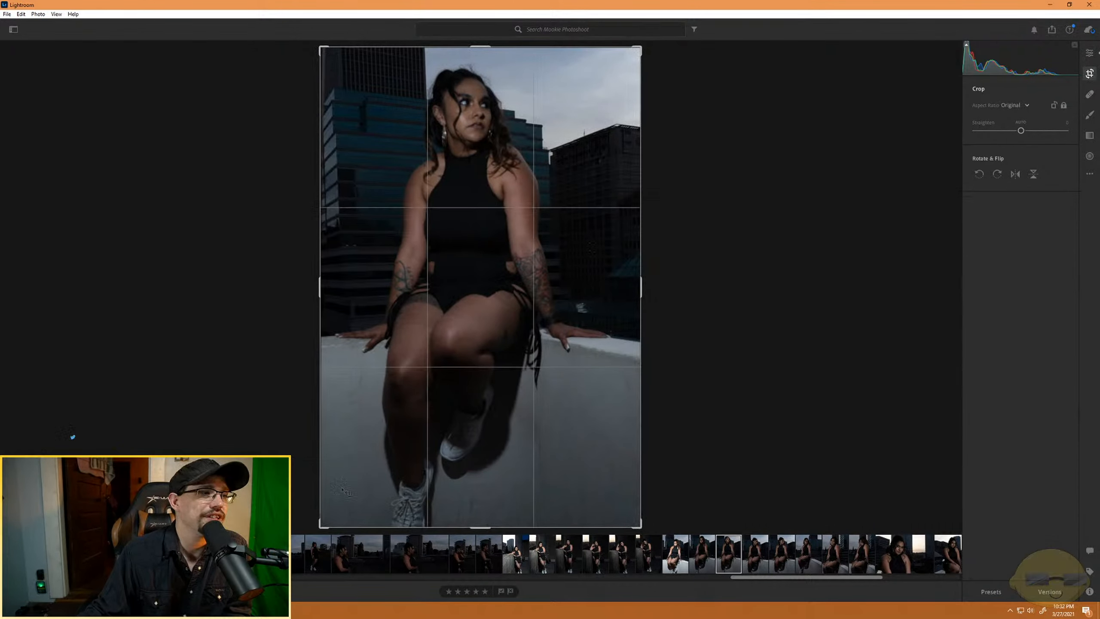
left_click_drag(321, 523, 373, 446)
left_click_drag(456, 363, 493, 340)
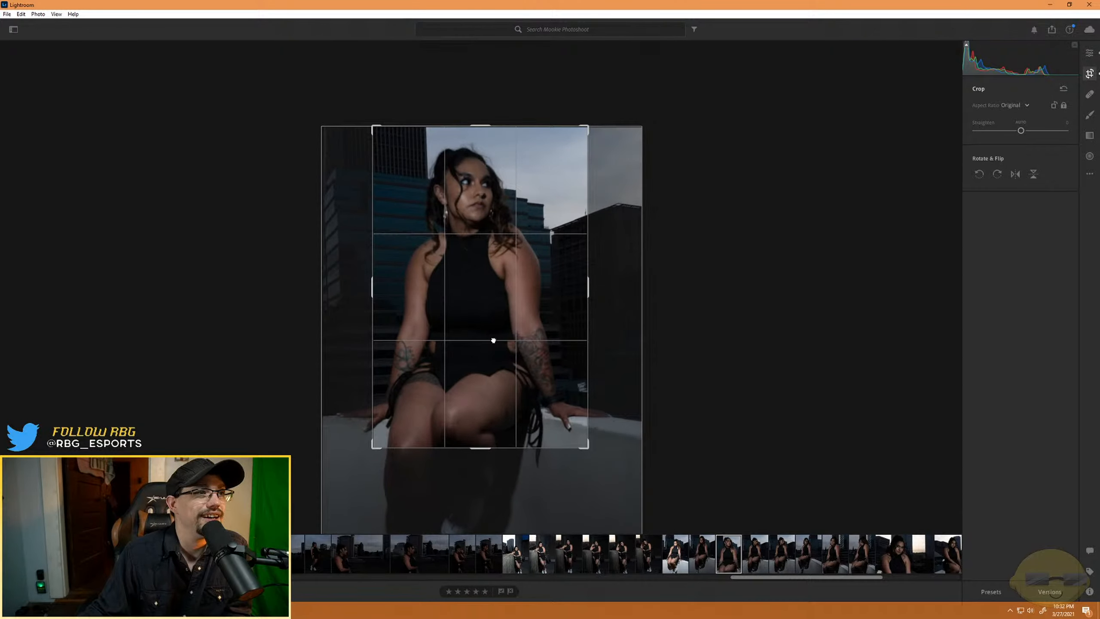
left_click_drag(373, 447, 347, 486)
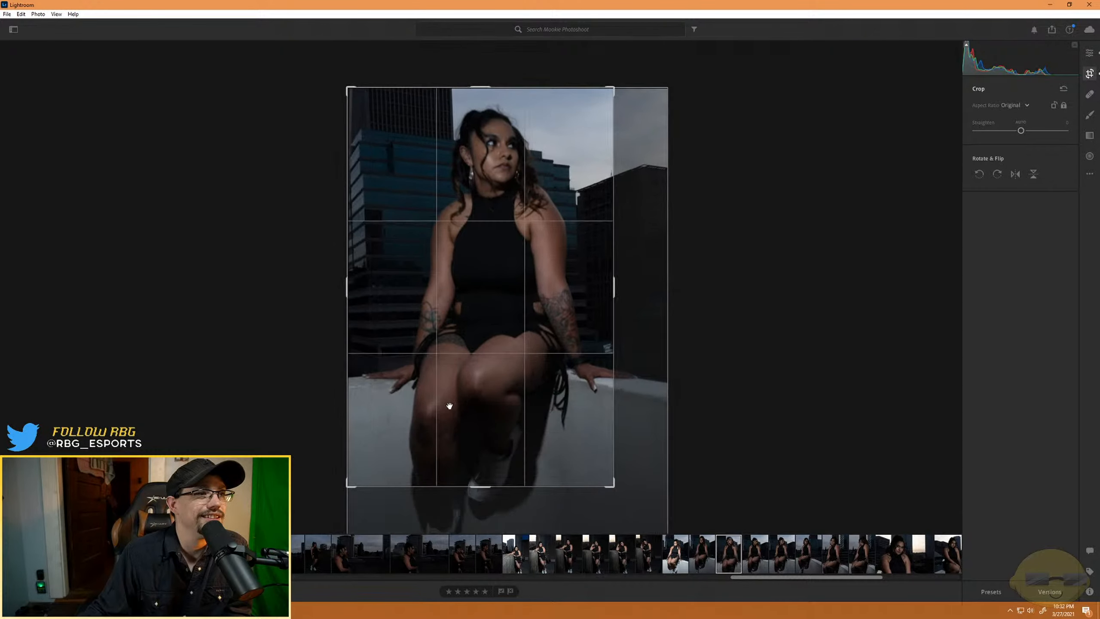
left_click_drag(449, 405, 428, 405)
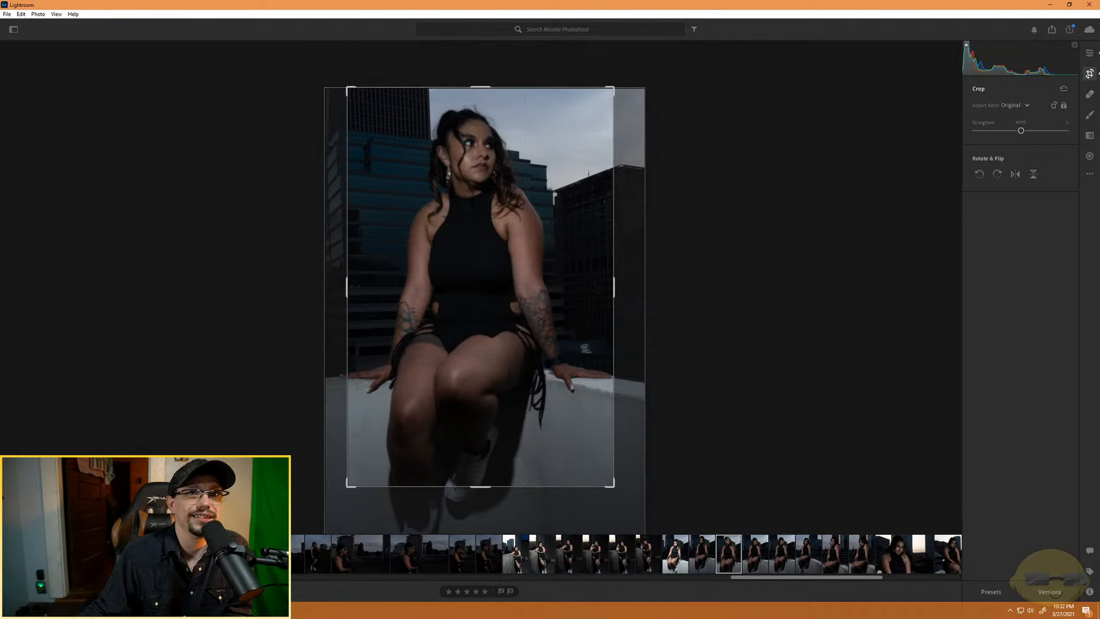
left_click(1087, 53)
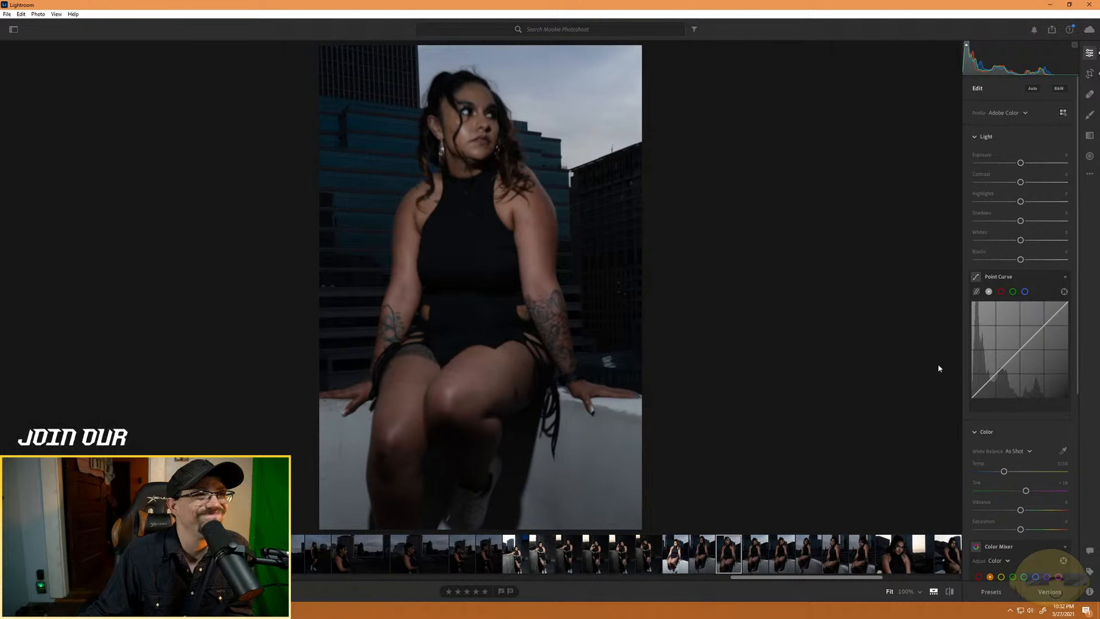
- Try different sharpening amounts on the cropped portrait and set the sharpening back to 40
scroll(1000, 512, "down", 5)
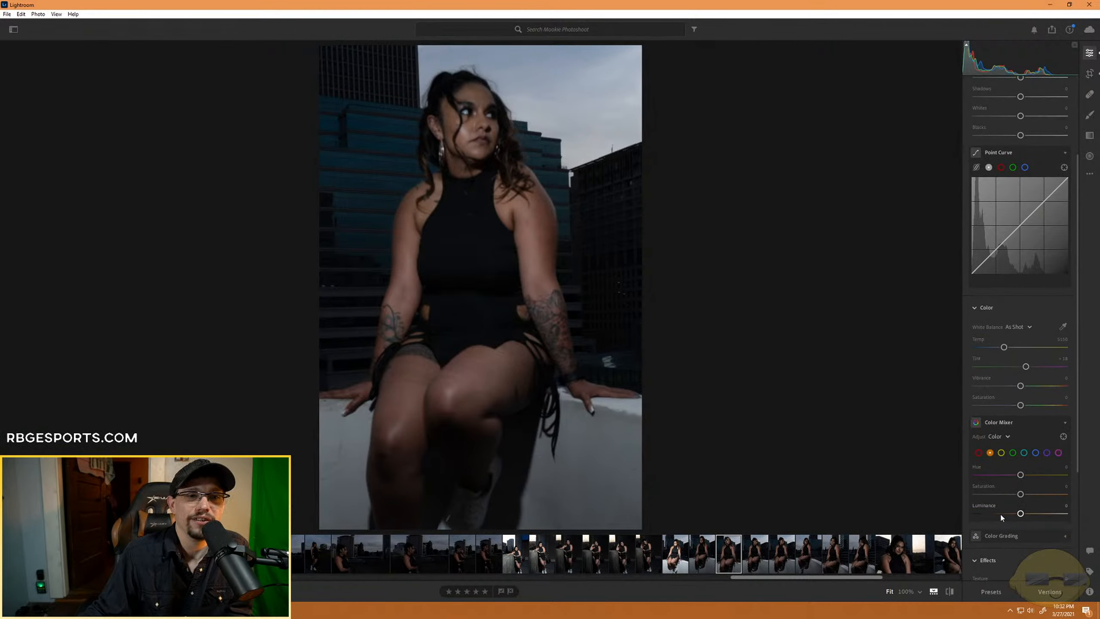
scroll(1001, 513, "down", 5)
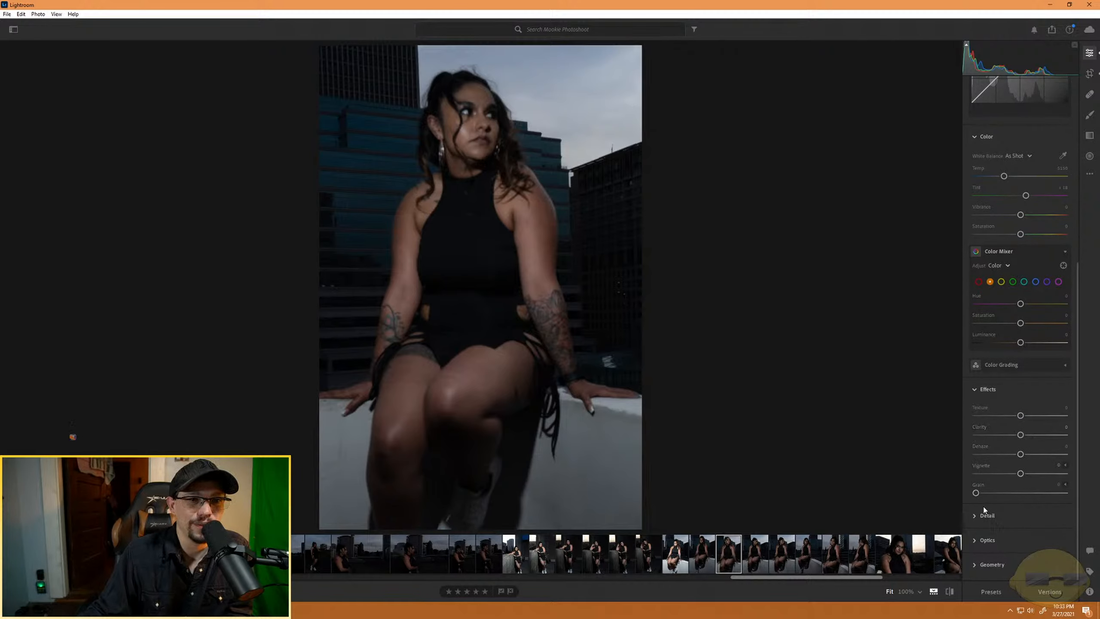
left_click(972, 517)
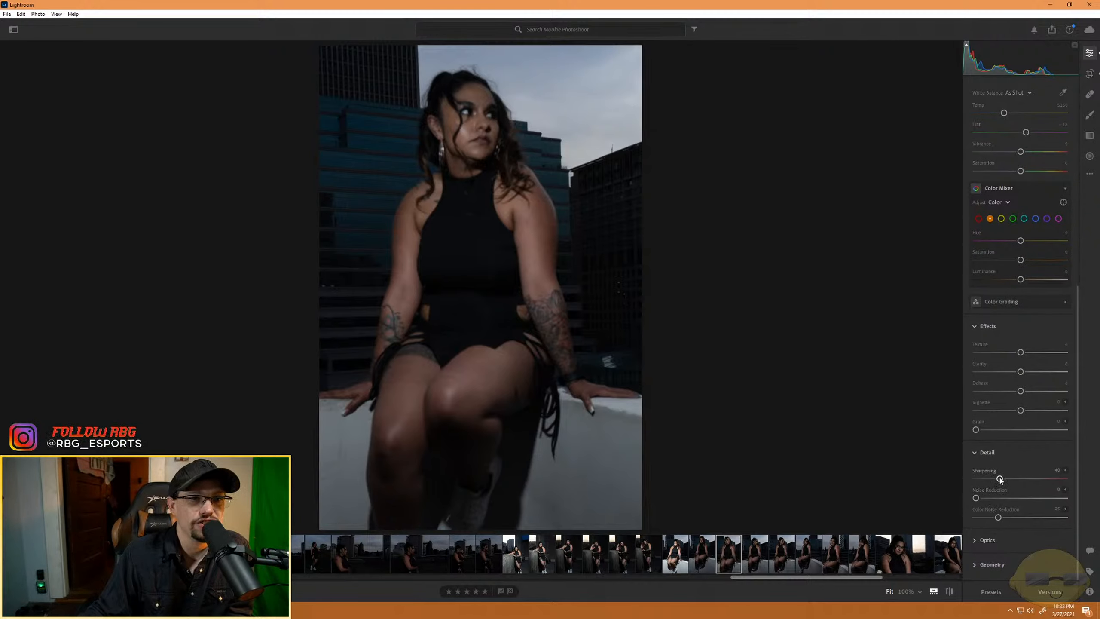
left_click_drag(1000, 478, 961, 476)
left_click_drag(1065, 478, 1000, 479)
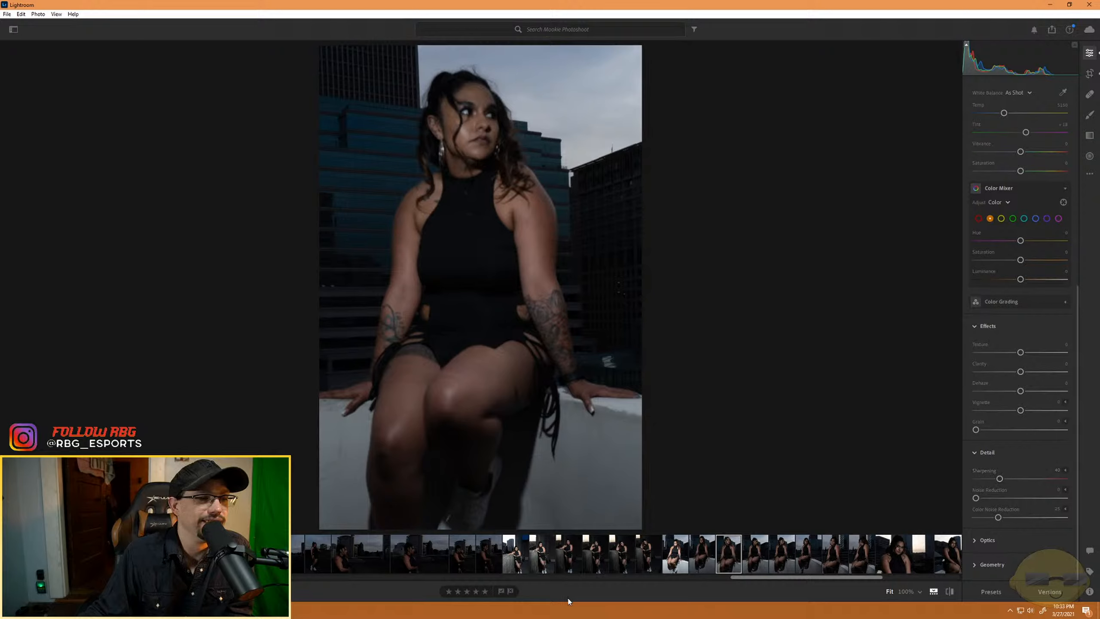
- Review the next two white-wall portraits with her head turned away and rate the following angled full-length shot four stars
left_click(757, 559)
left_click(786, 558)
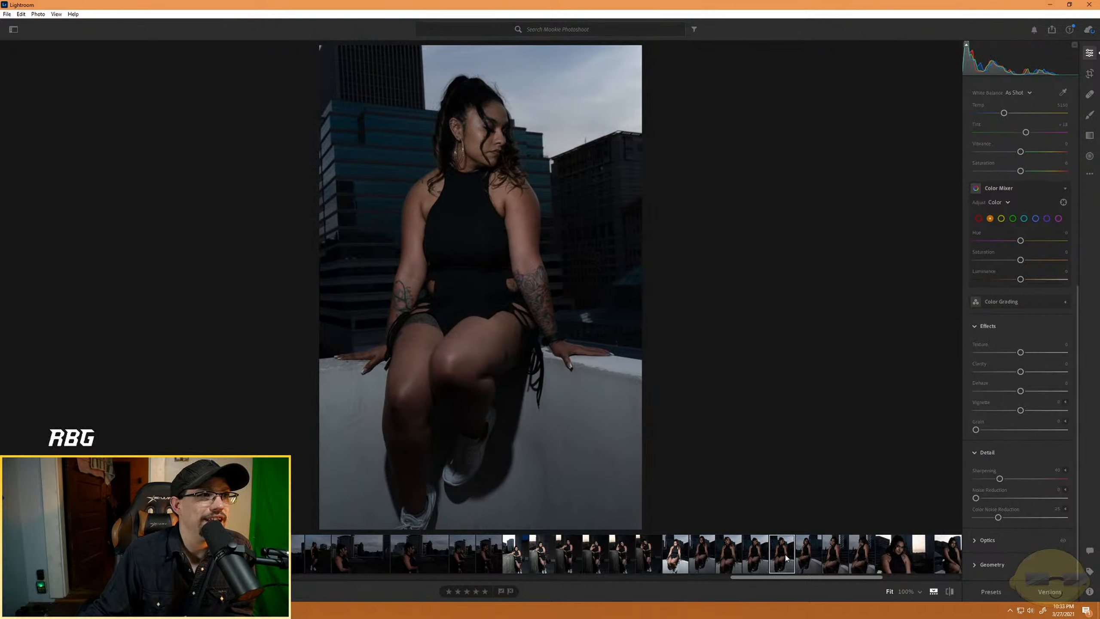
left_click(799, 561)
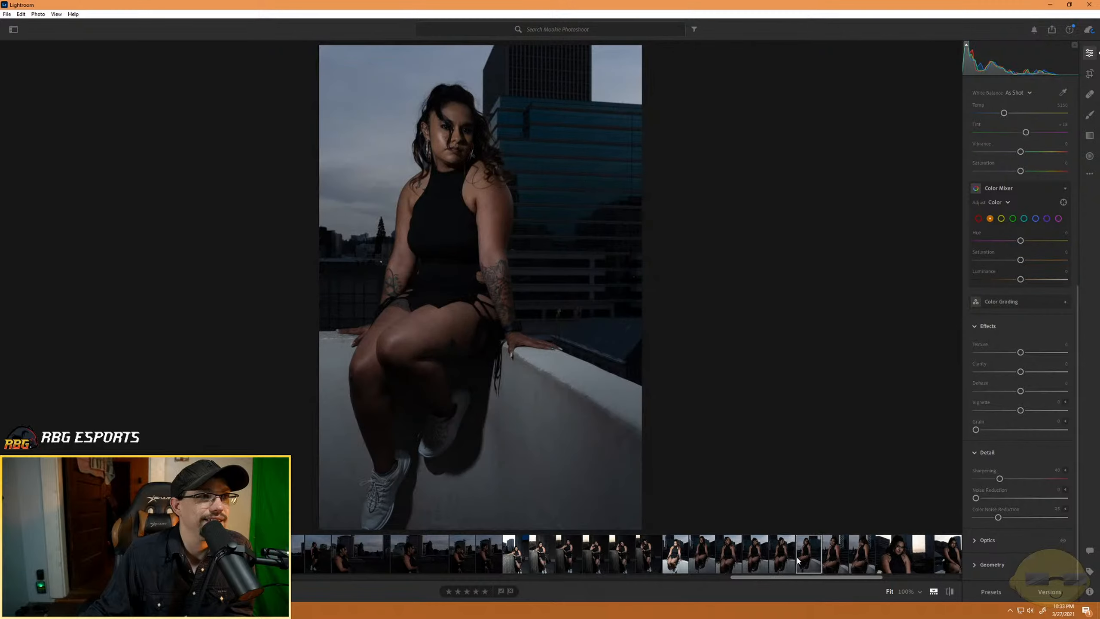
left_click(467, 591)
- Review the smiling, looking-away and close-up portraits and rate the wide shot of her seated on the rooftop wall four stars
left_click(835, 560)
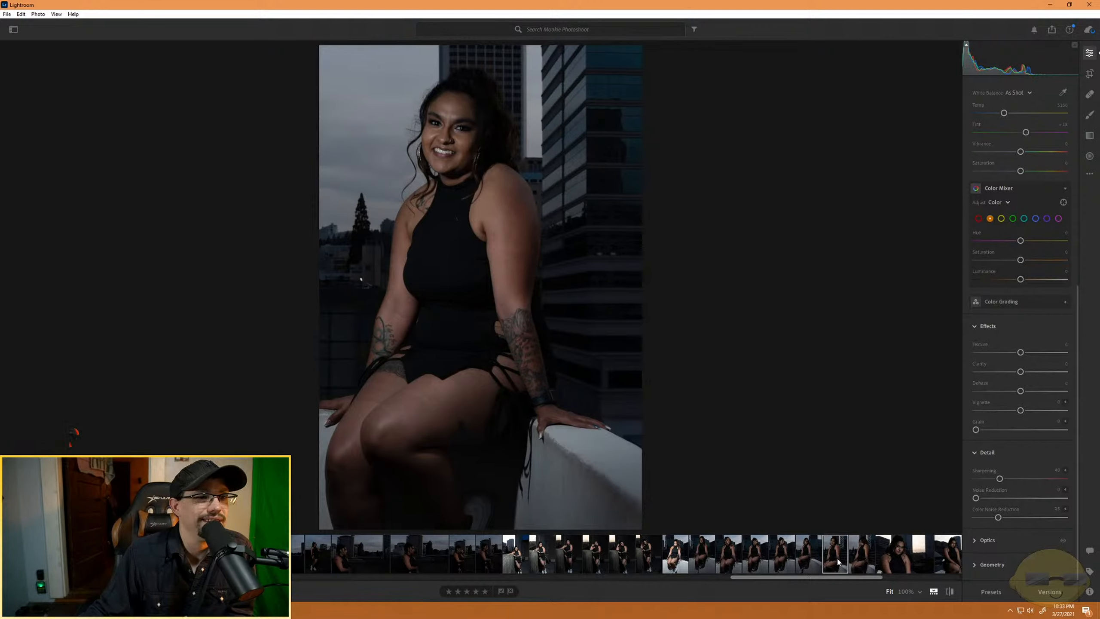
left_click(862, 560)
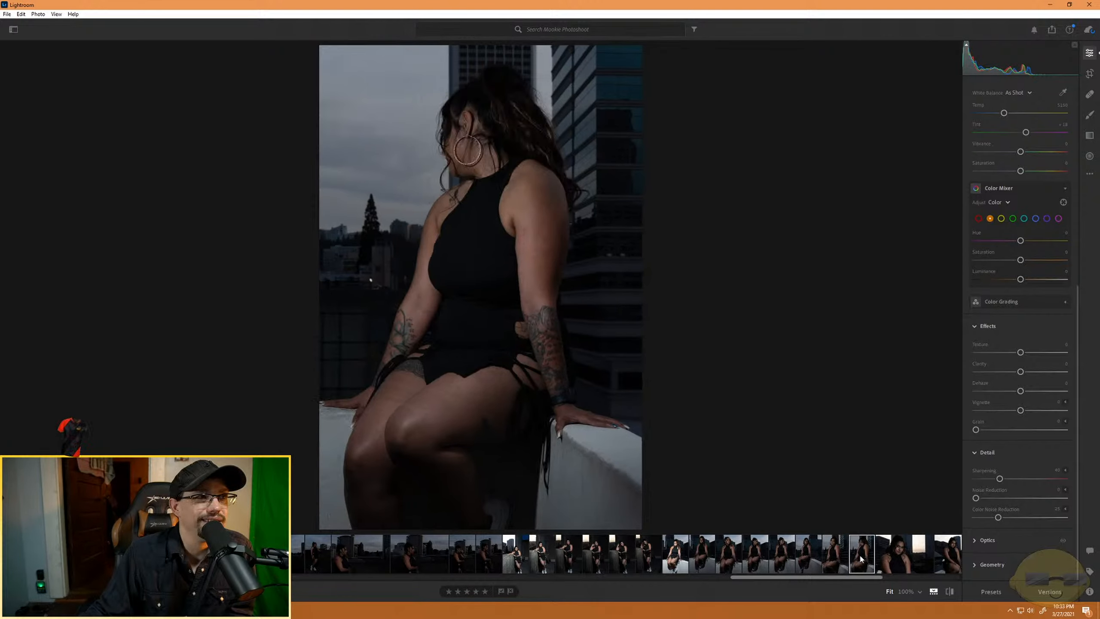
left_click(893, 559)
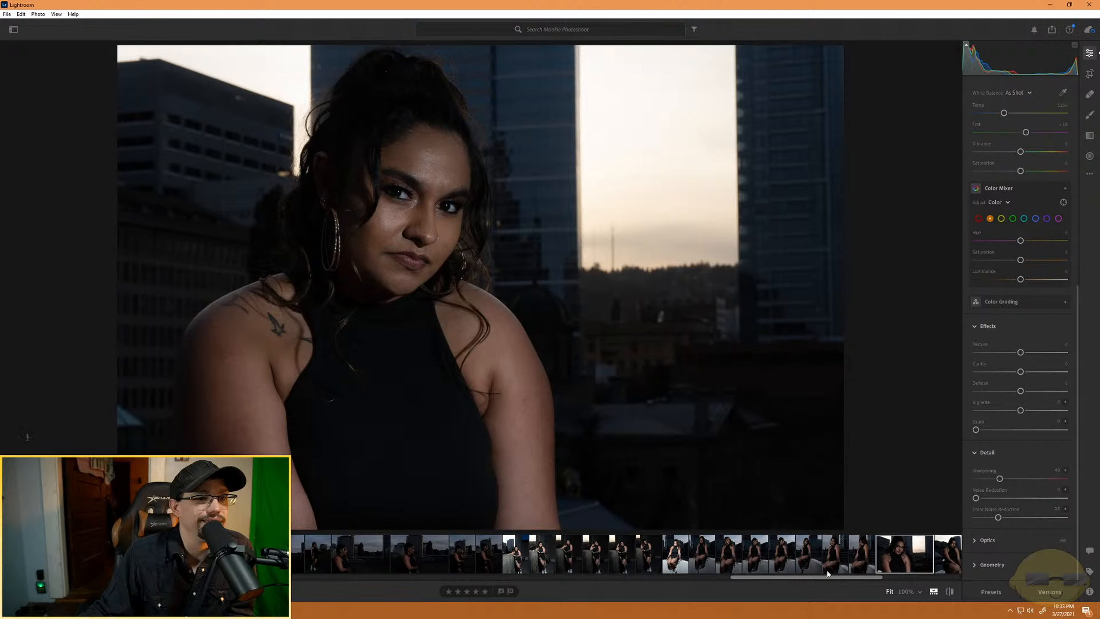
scroll(828, 567, "down", 5)
left_click(672, 558)
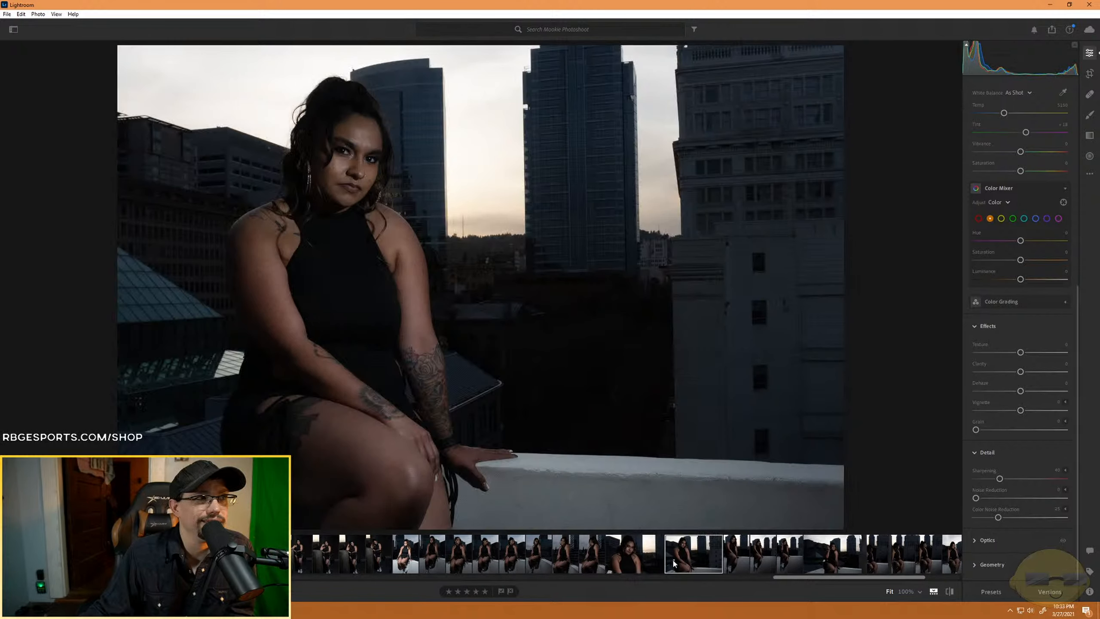
key("4")
- Rate the serious crossed-leg portrait and the vertical peace-sign portrait four stars, leaving the smiling shot between them unrated
left_click(739, 563)
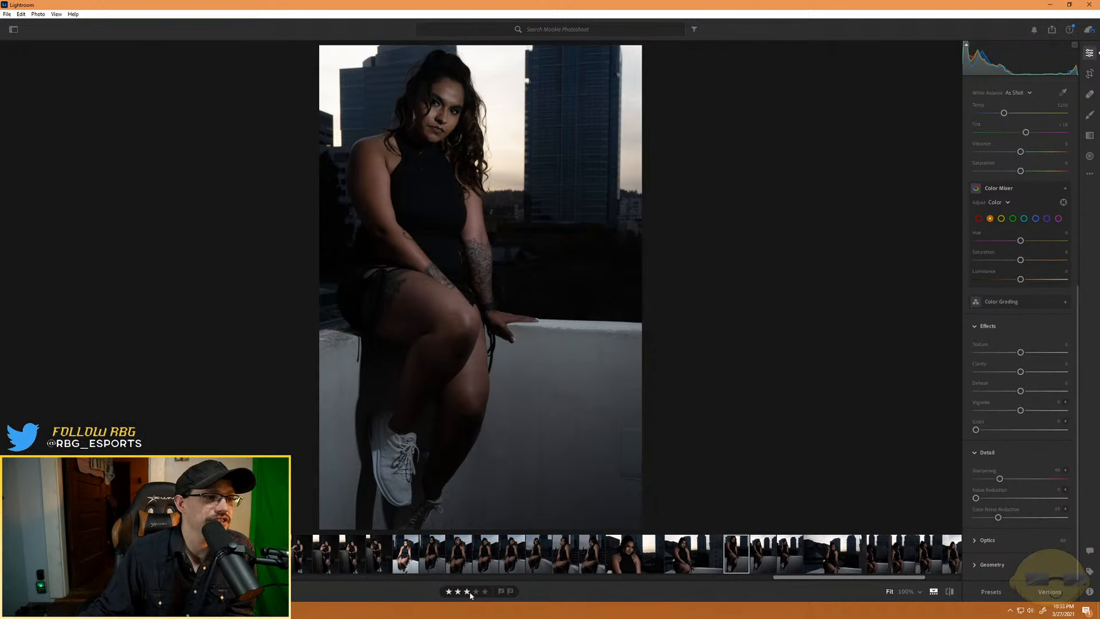
key("4")
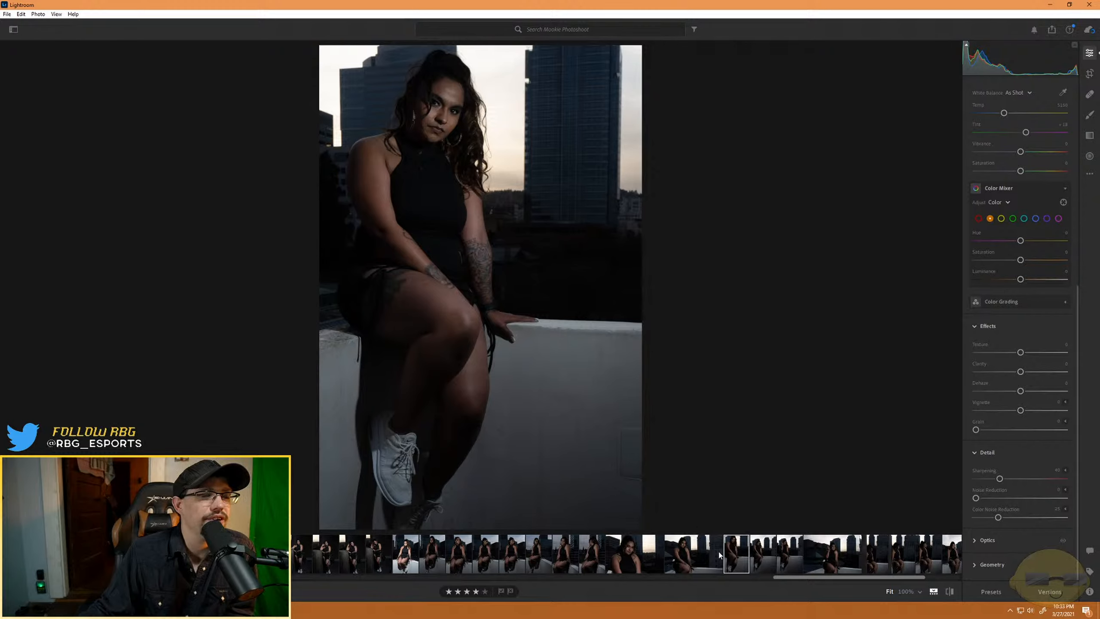
left_click(758, 556)
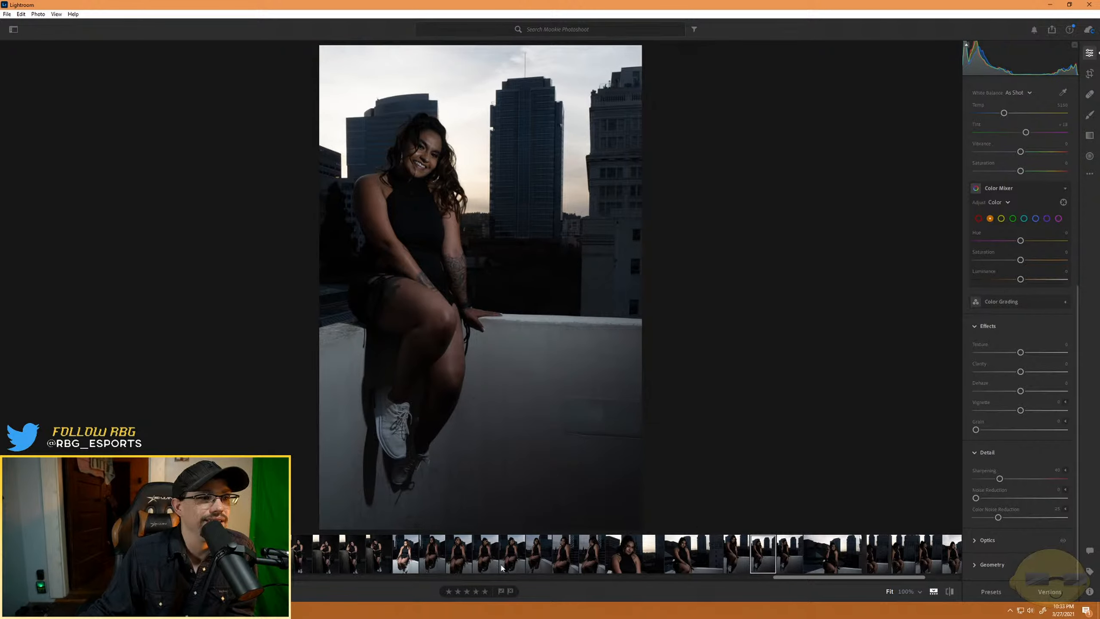
left_click(789, 552)
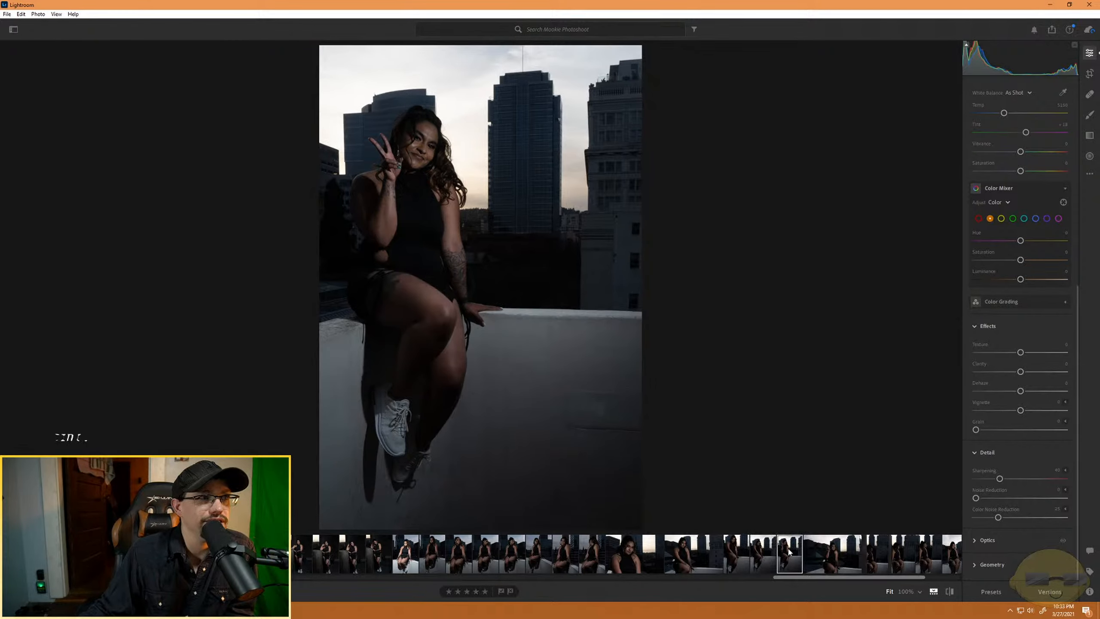
key("4")
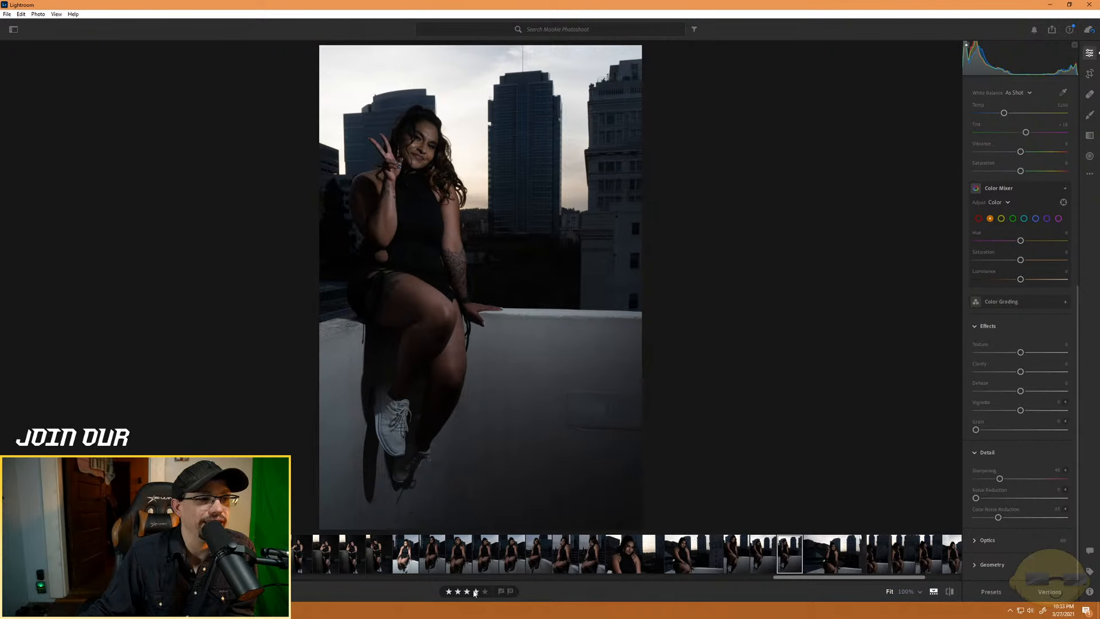
- Review the wide peace-sign shot and the three portraits looking away, and rate the following camera-facing seated portrait four stars
left_click(832, 551)
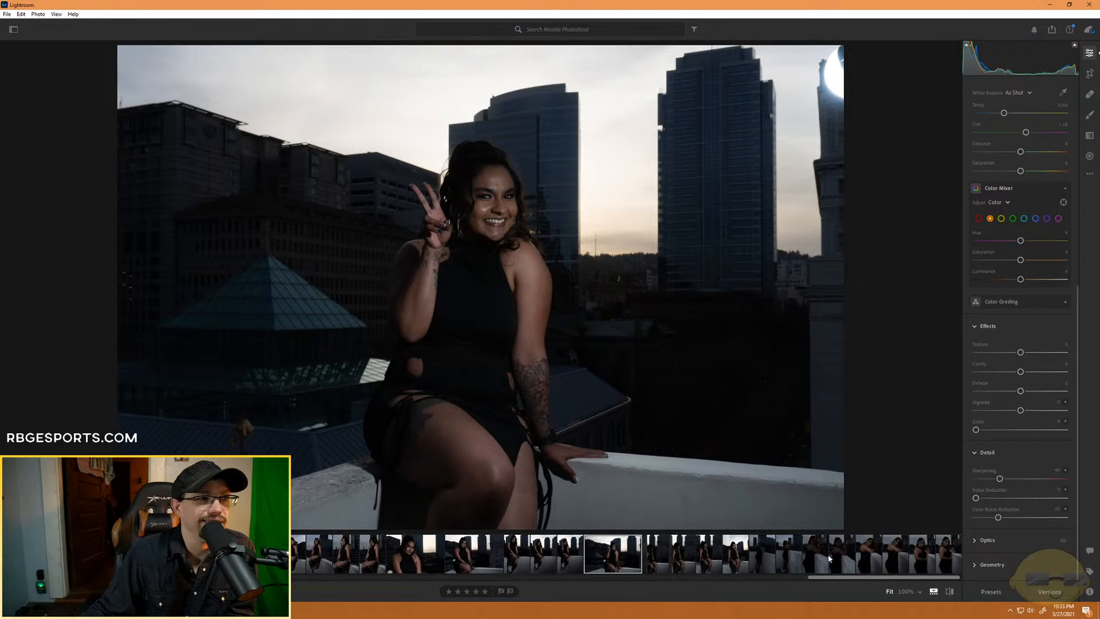
left_click(662, 565)
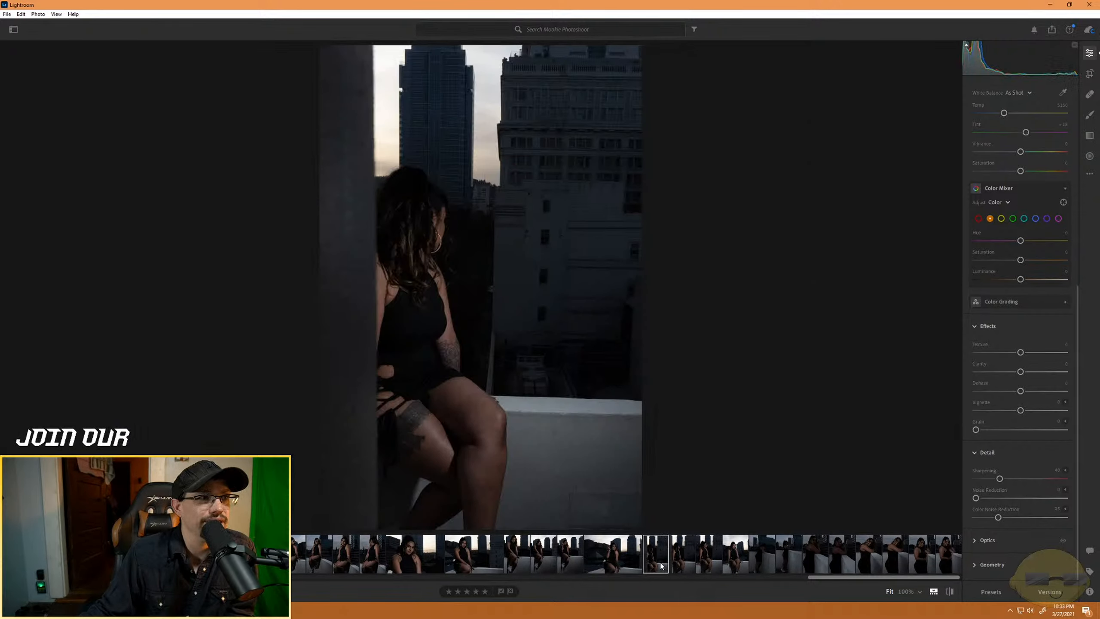
left_click(682, 565)
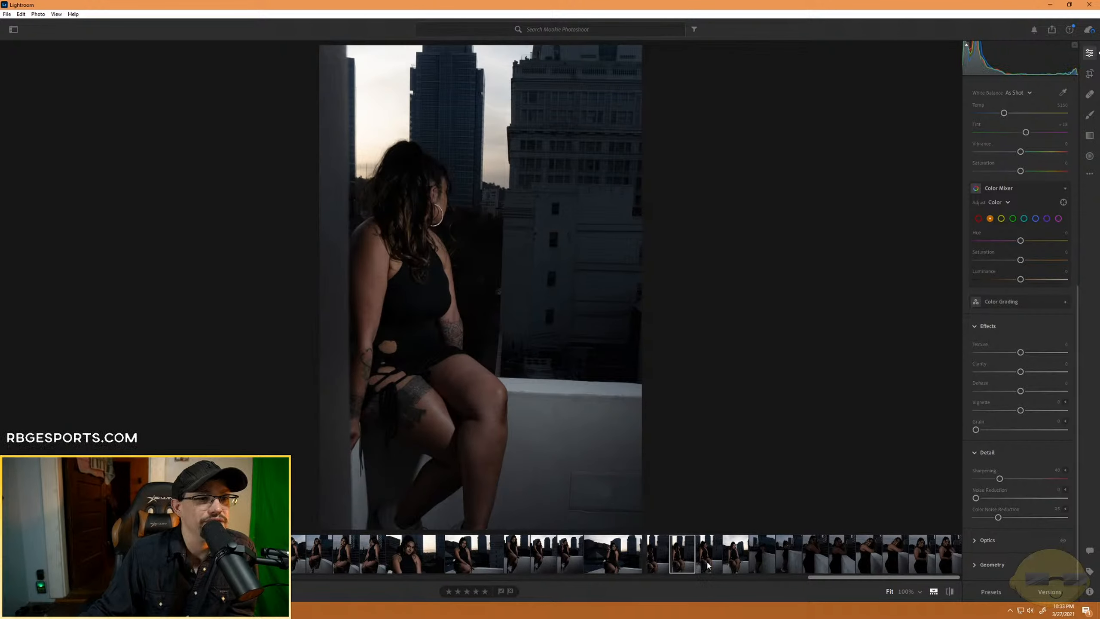
left_click(708, 565)
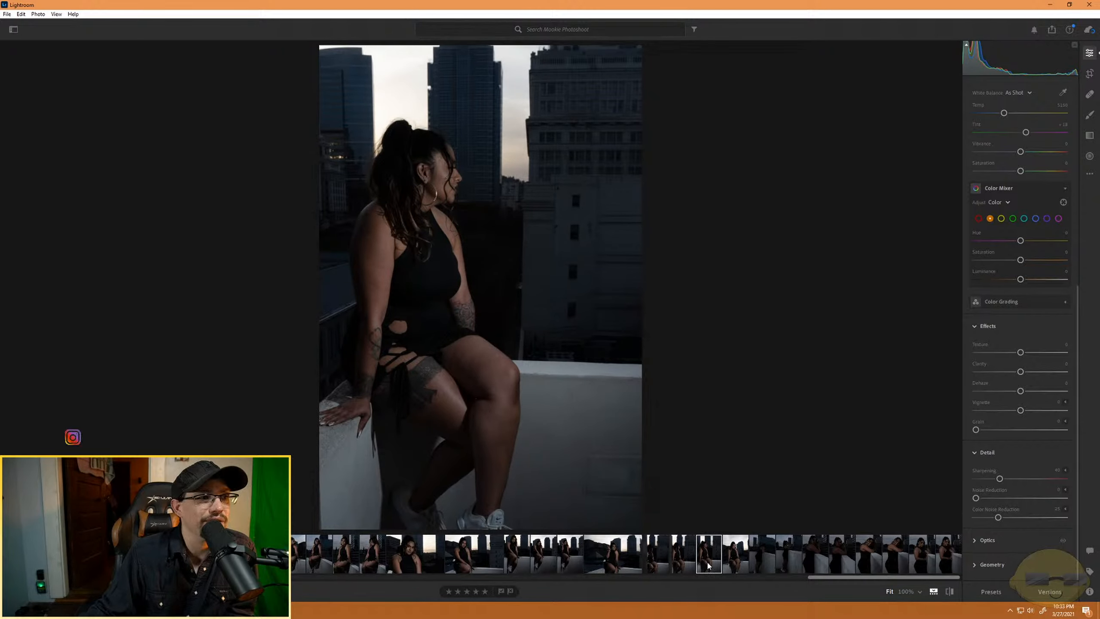
left_click(738, 562)
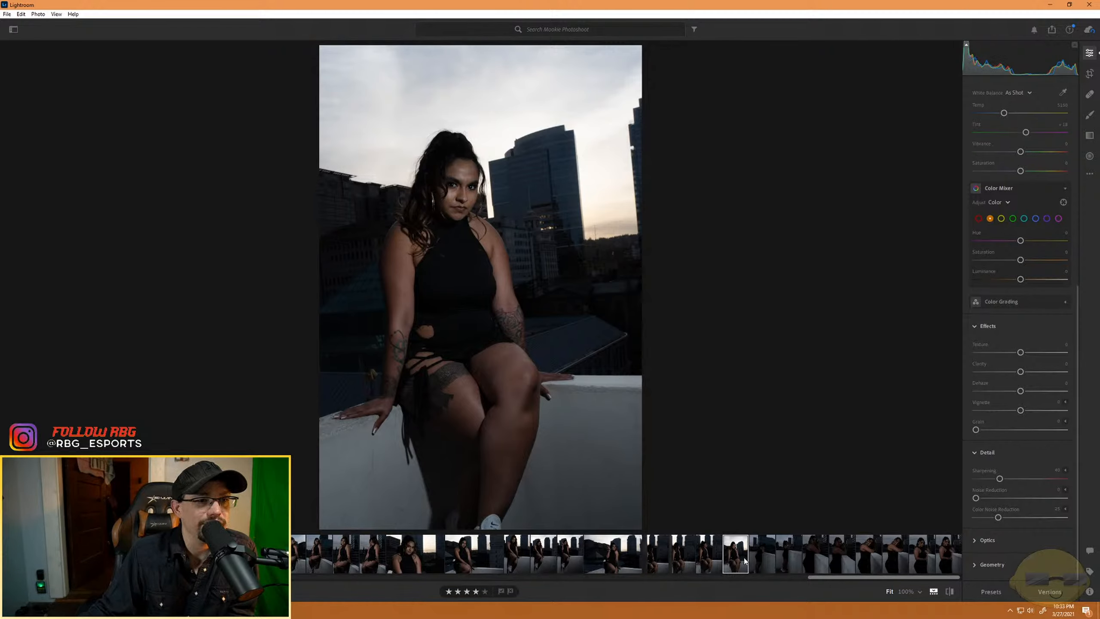
- Review the two dark full-length shots of her standing side-on against the rooftop wall, leaving both unrated
left_click(765, 559)
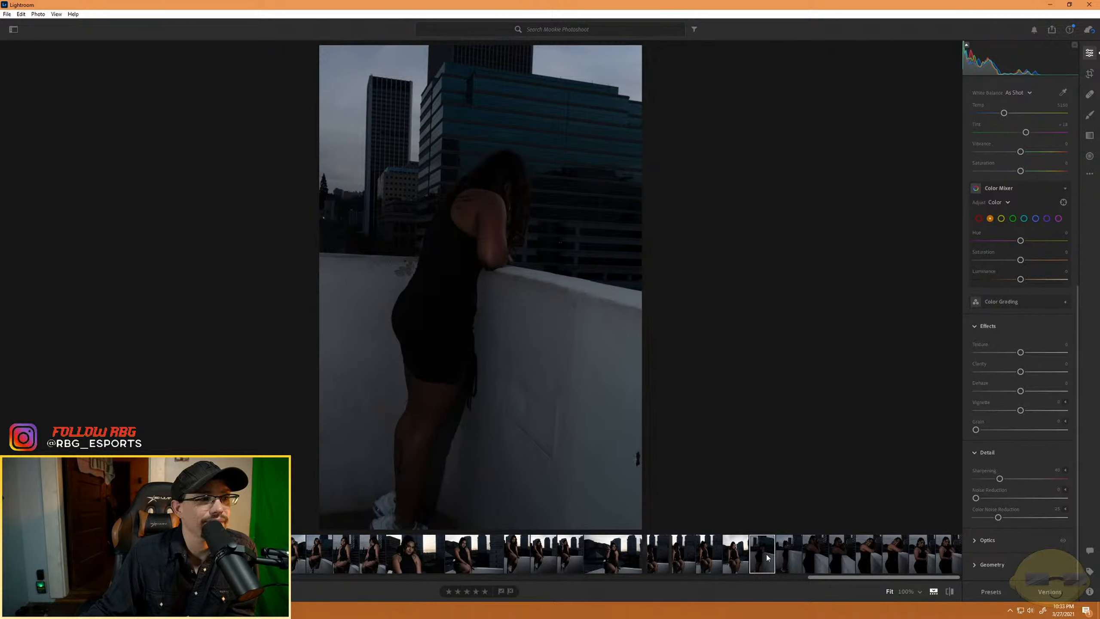
left_click(789, 559)
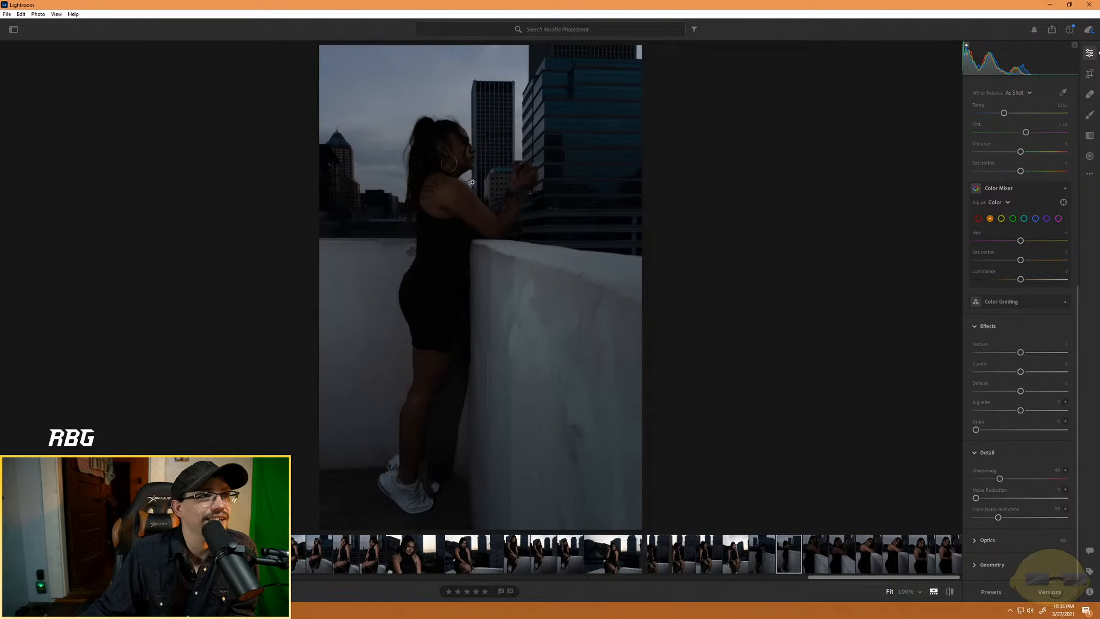
left_click(505, 162)
left_click(506, 162)
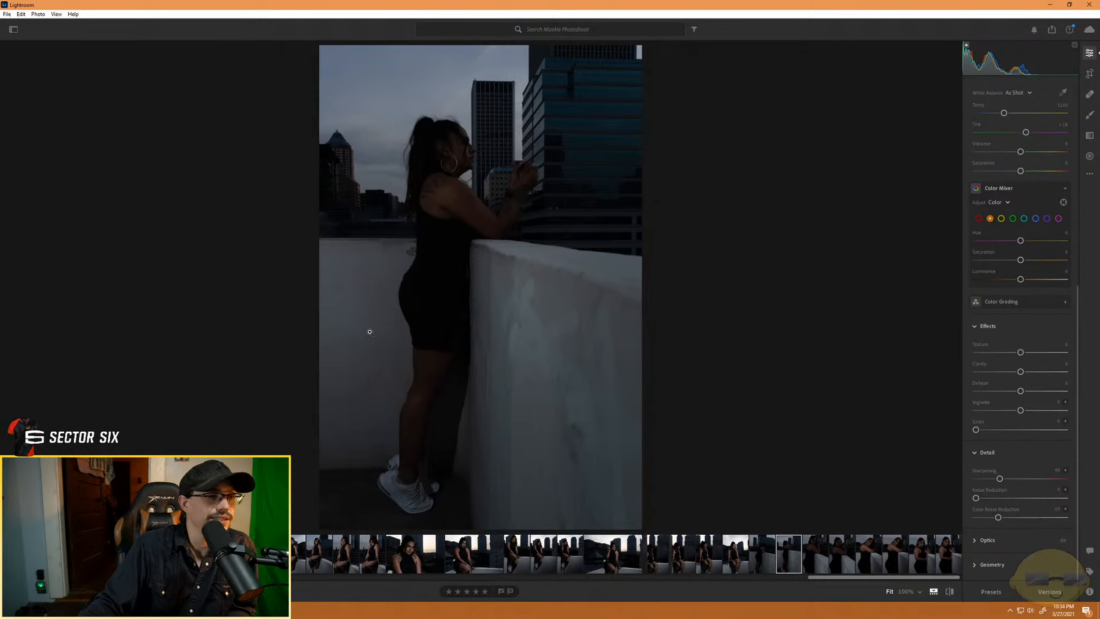
- Go back through the earlier seated rooftop-wall portraits and compare their poses and ratings
left_click(517, 554)
left_click(320, 558)
key("Left")
key("Left")
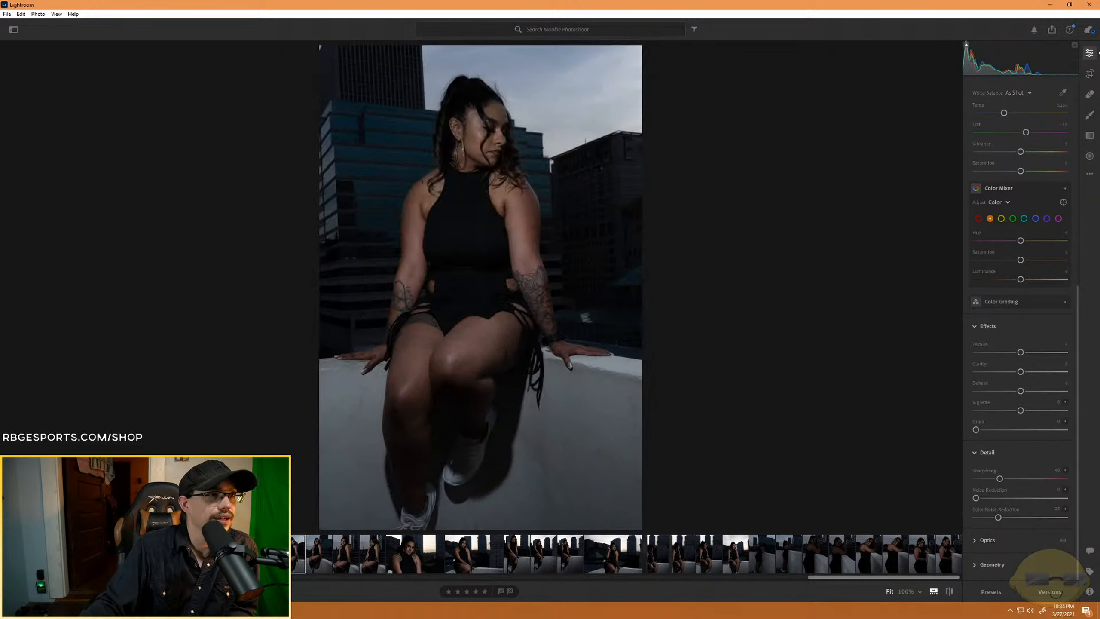
left_click(321, 552)
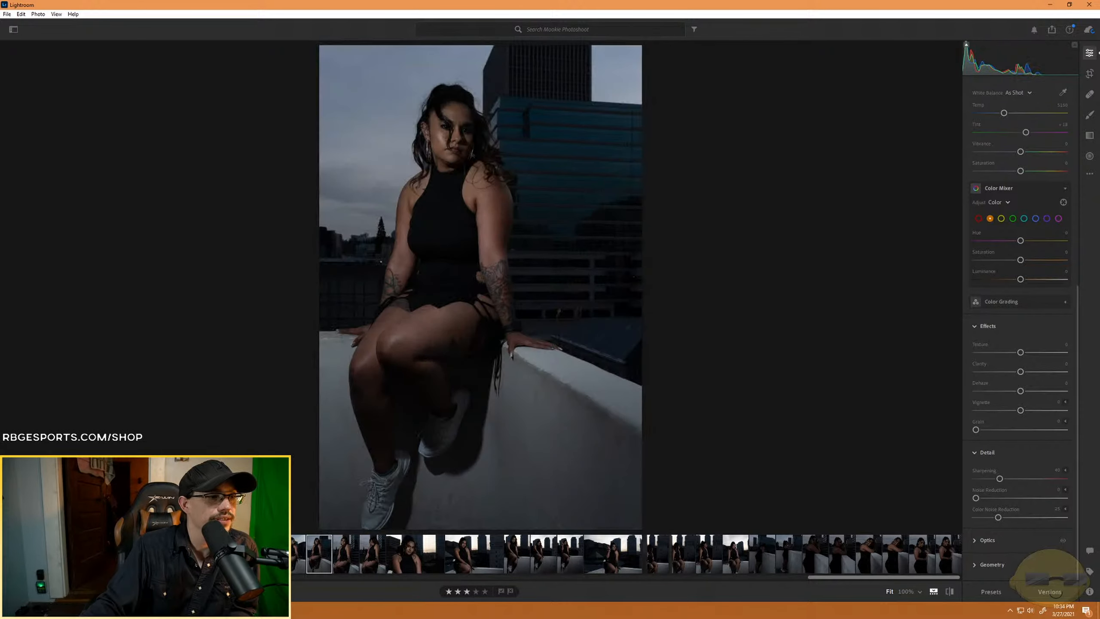
left_click(286, 557)
key("Left")
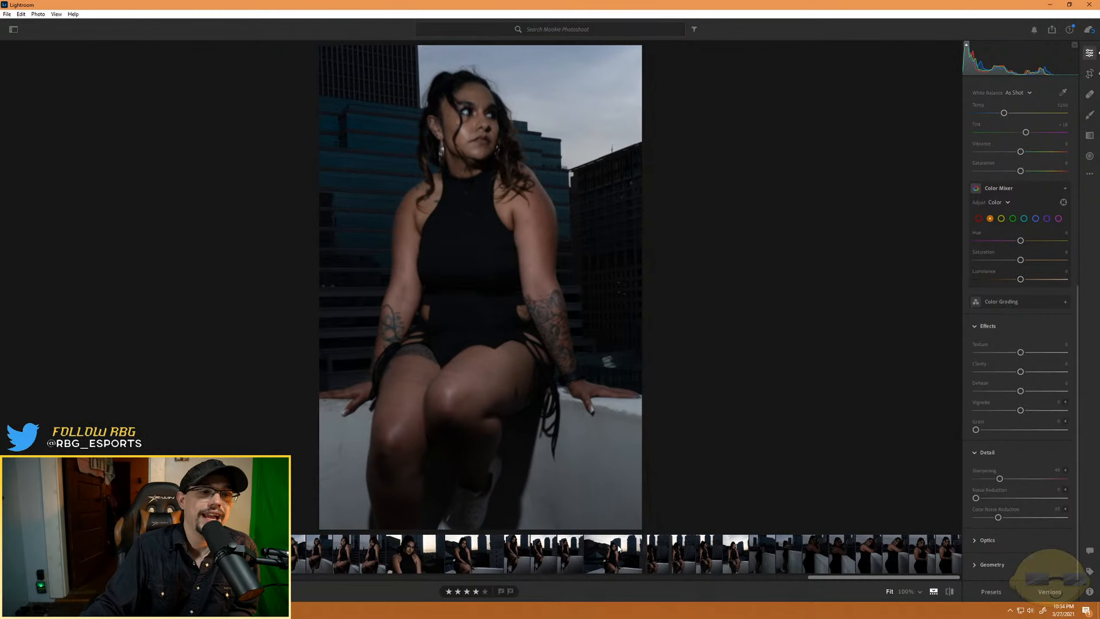
- Compare the two unsmiling portraits of her leaning on the wall and rate the closer one, with raised hands, four stars
left_click(783, 563)
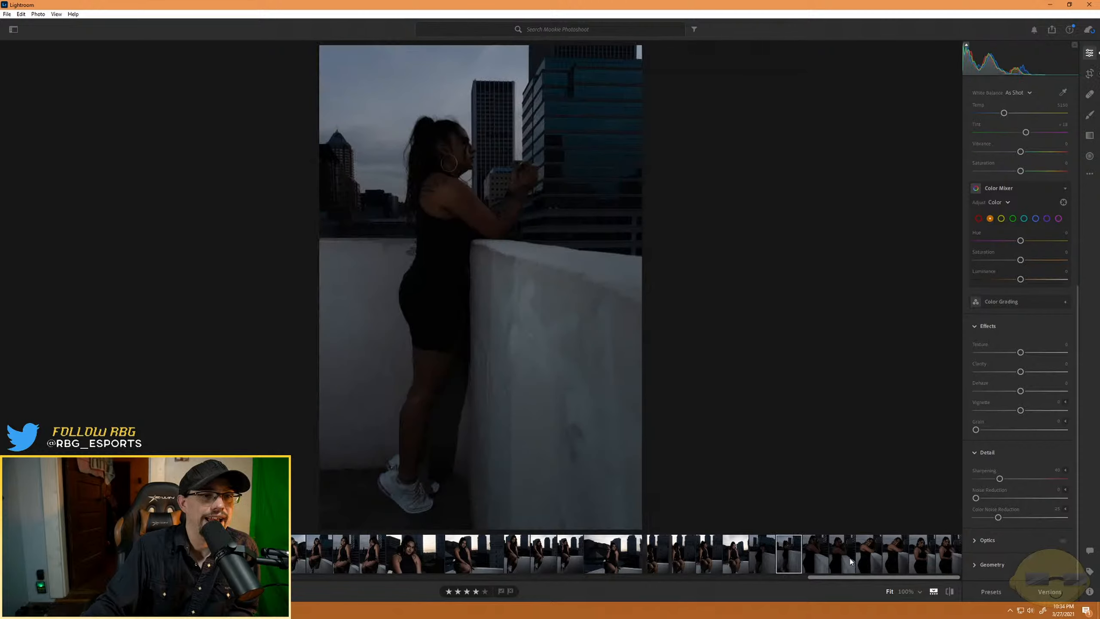
left_click(850, 562)
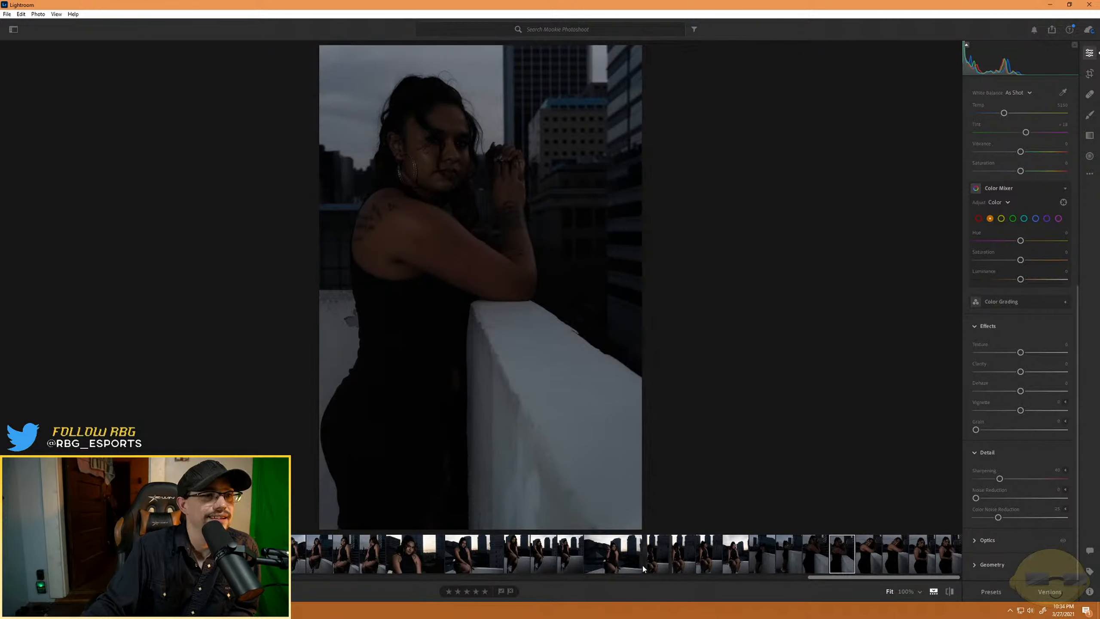
left_click(819, 559)
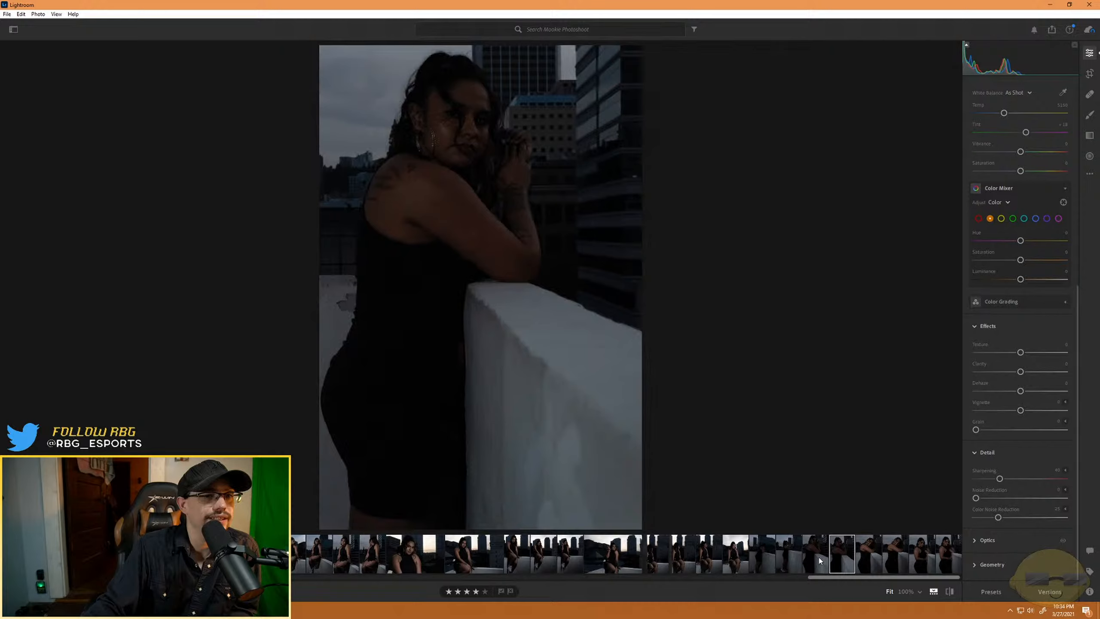
left_click(848, 558)
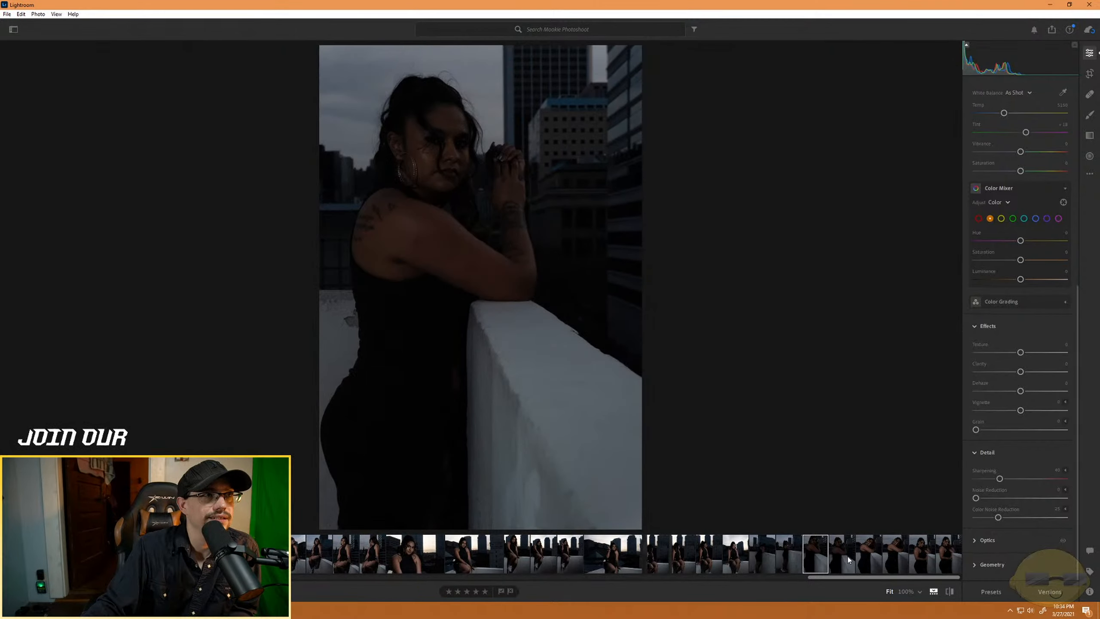
- Rate the first smiling portrait leaning on the wall four stars and the second smiling one three stars
left_click(869, 559)
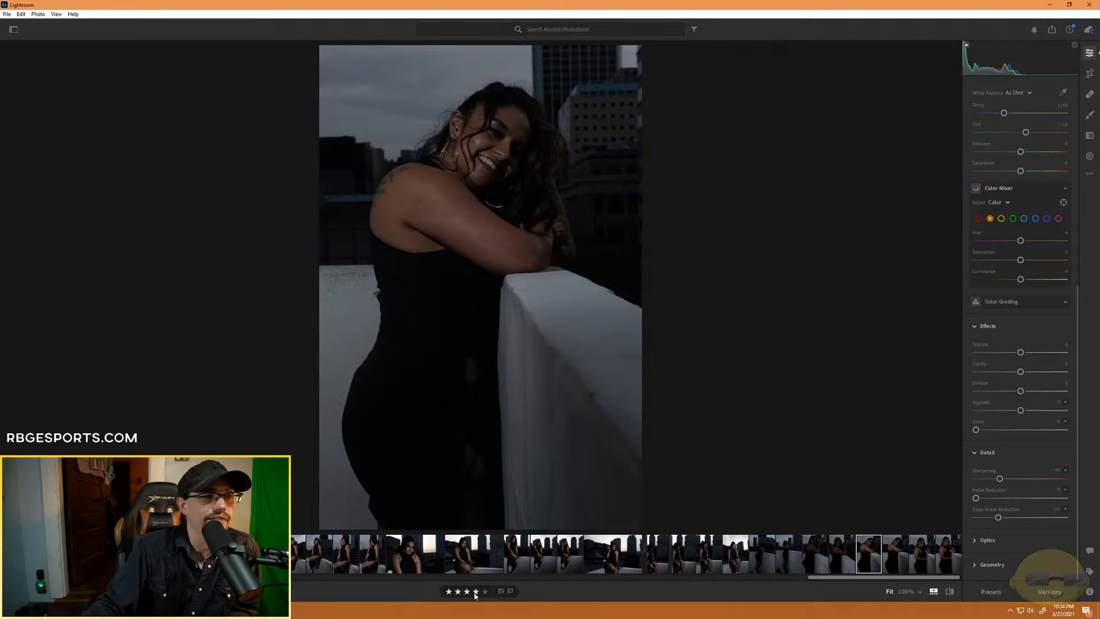
left_click(894, 559)
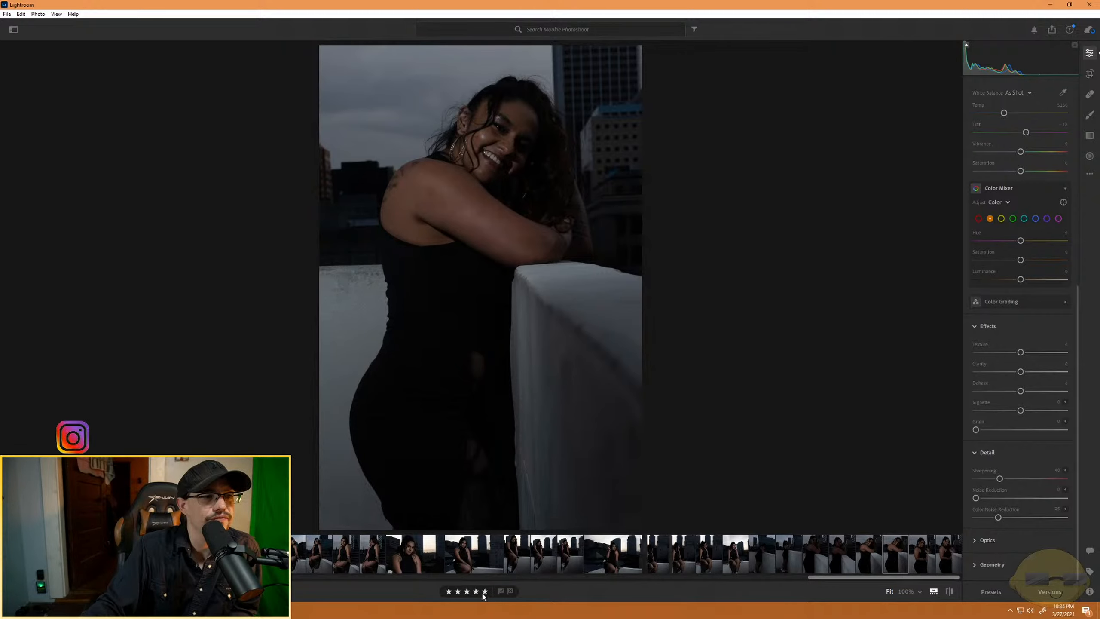
left_click(467, 591)
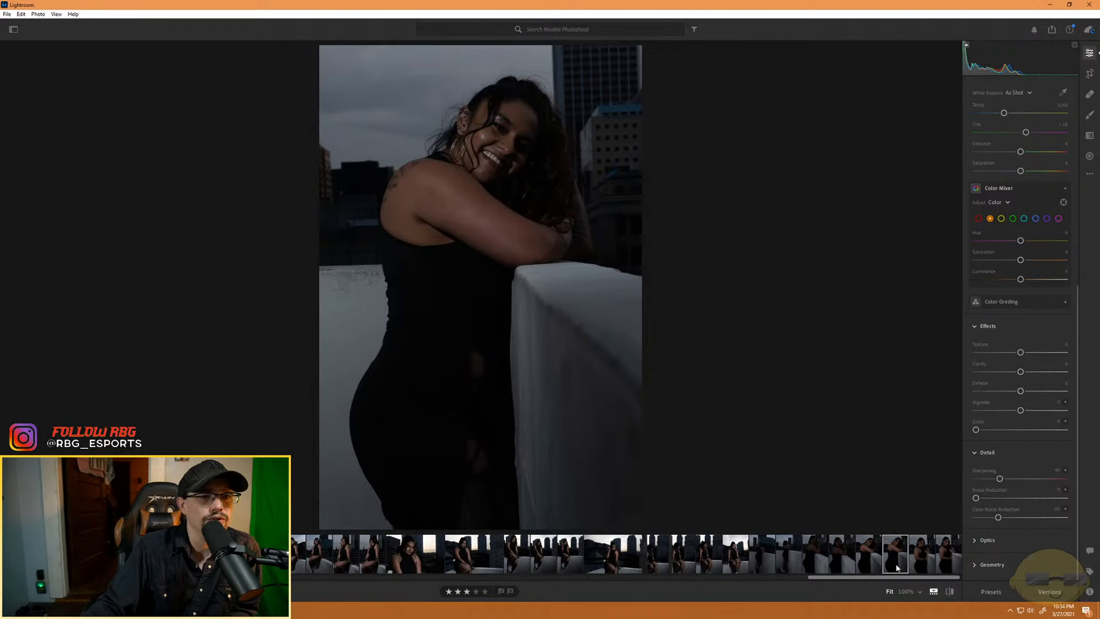
- Compare the last two portraits with her elbow resting on the wall and rate the first, serious one four stars
left_click(915, 560)
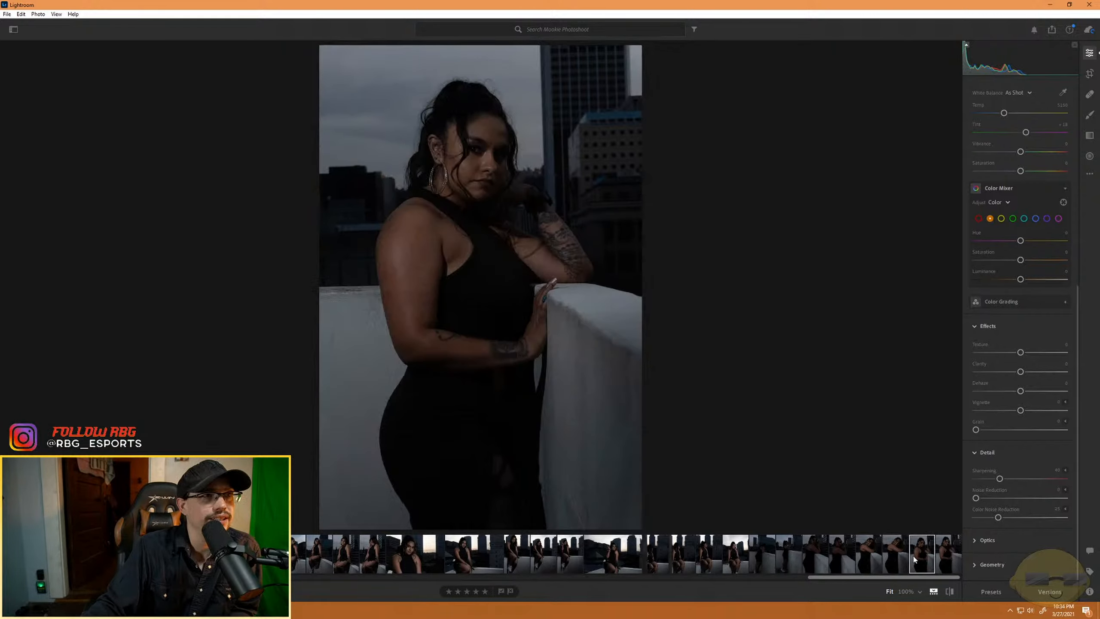
left_click(944, 561)
left_click(918, 564)
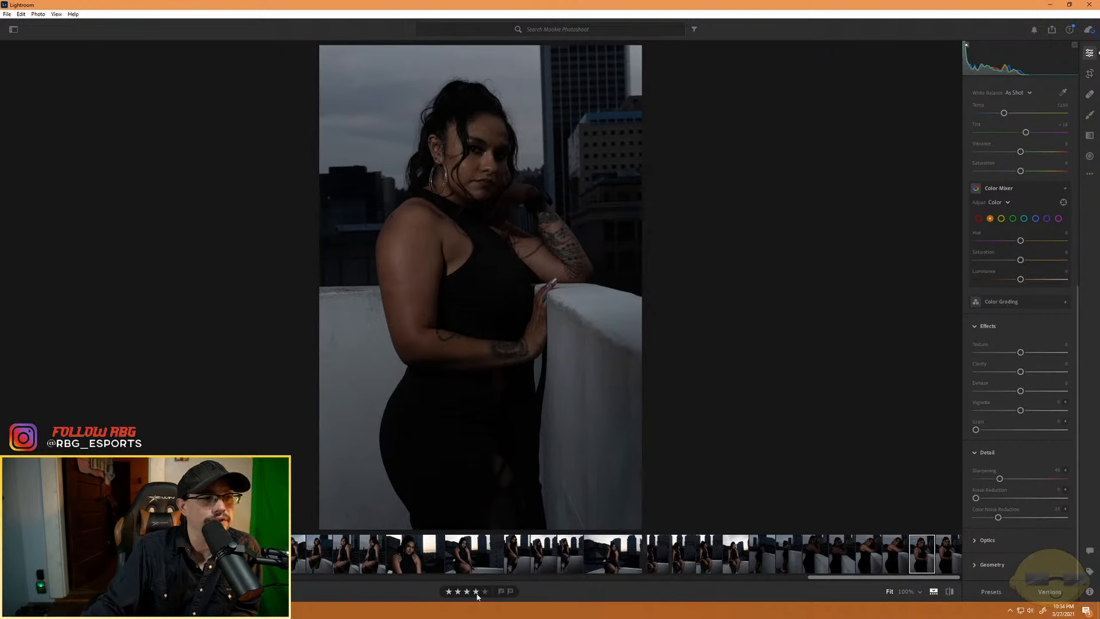
left_click(921, 594)
left_click(921, 596)
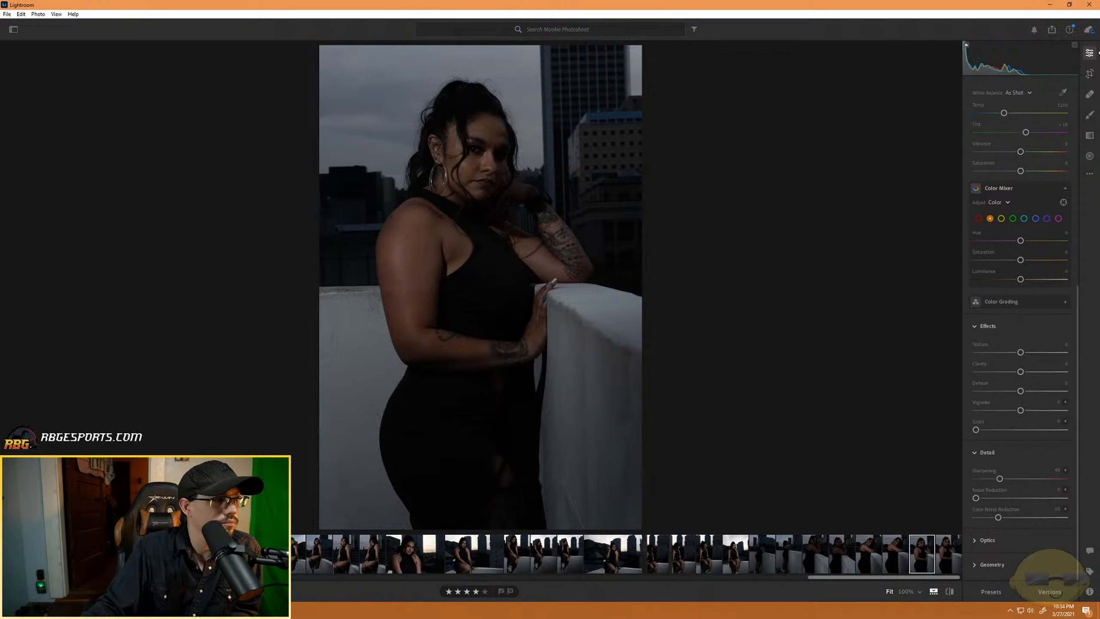
- Show the whole album as a grid, inspect the album's options, and return to the selected portrait in the editing view
key("g")
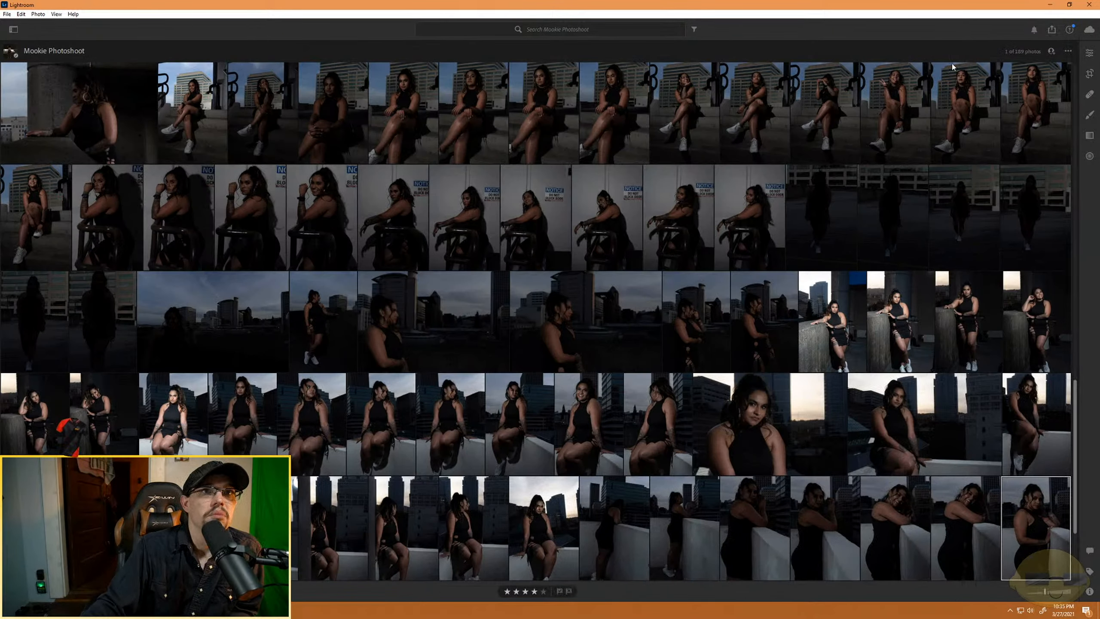
left_click(1068, 52)
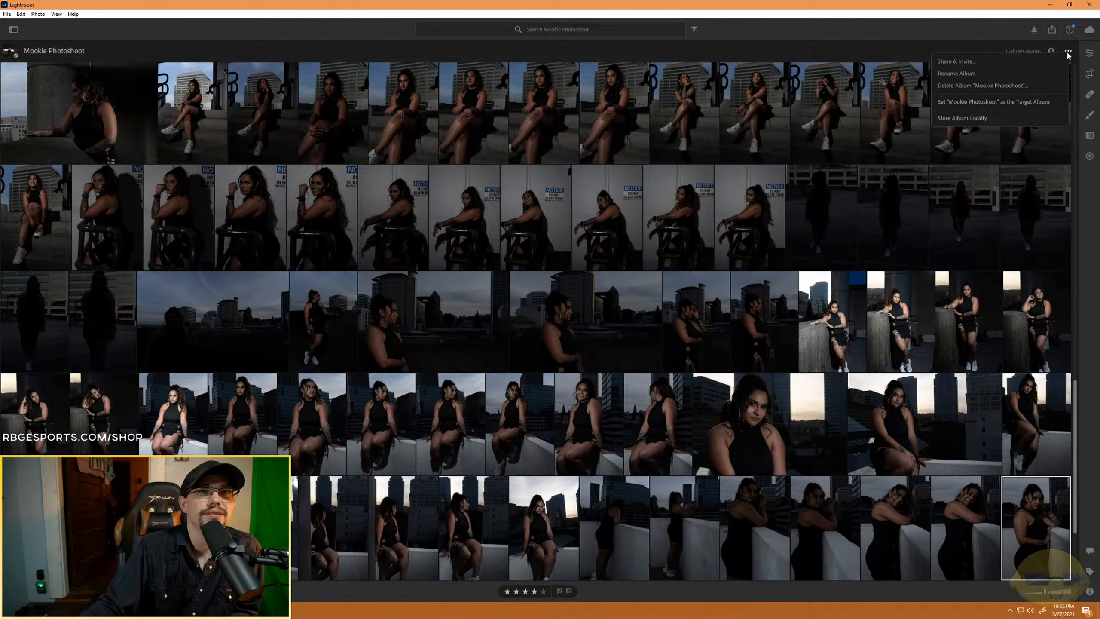
left_click(1068, 52)
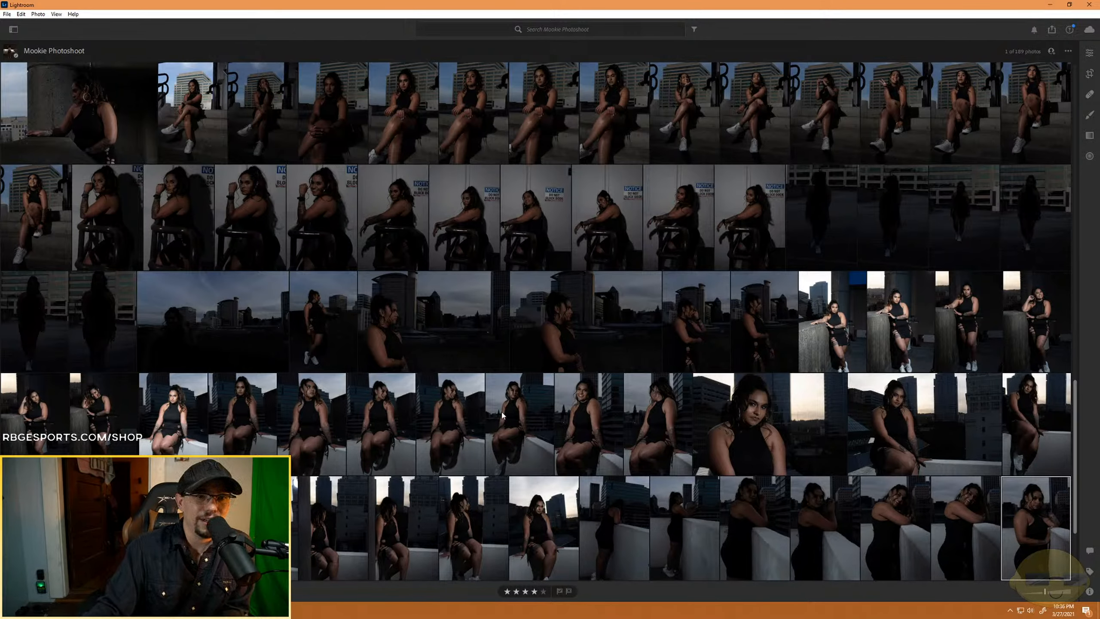
scroll(502, 412, "up", 10)
scroll(433, 423, "up", 5)
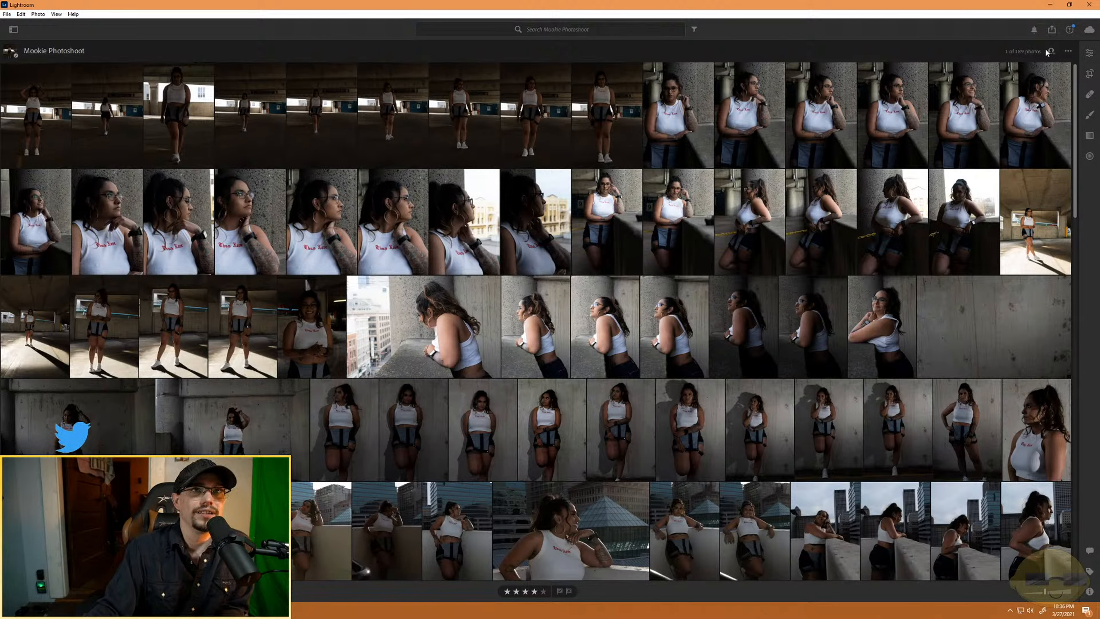
left_click(1069, 51)
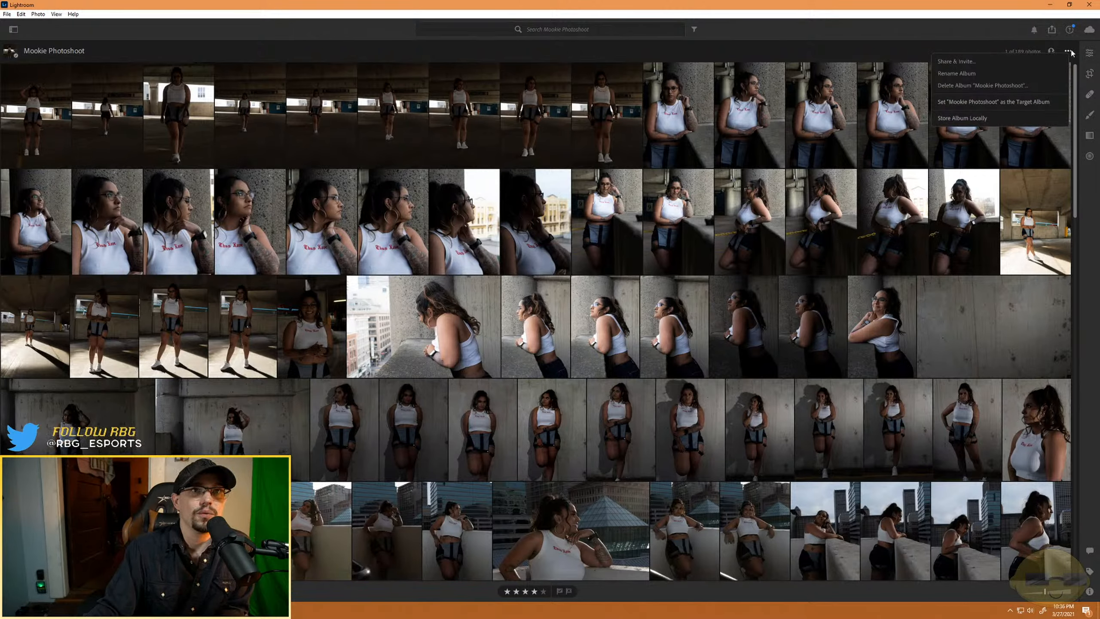
left_click(1071, 52)
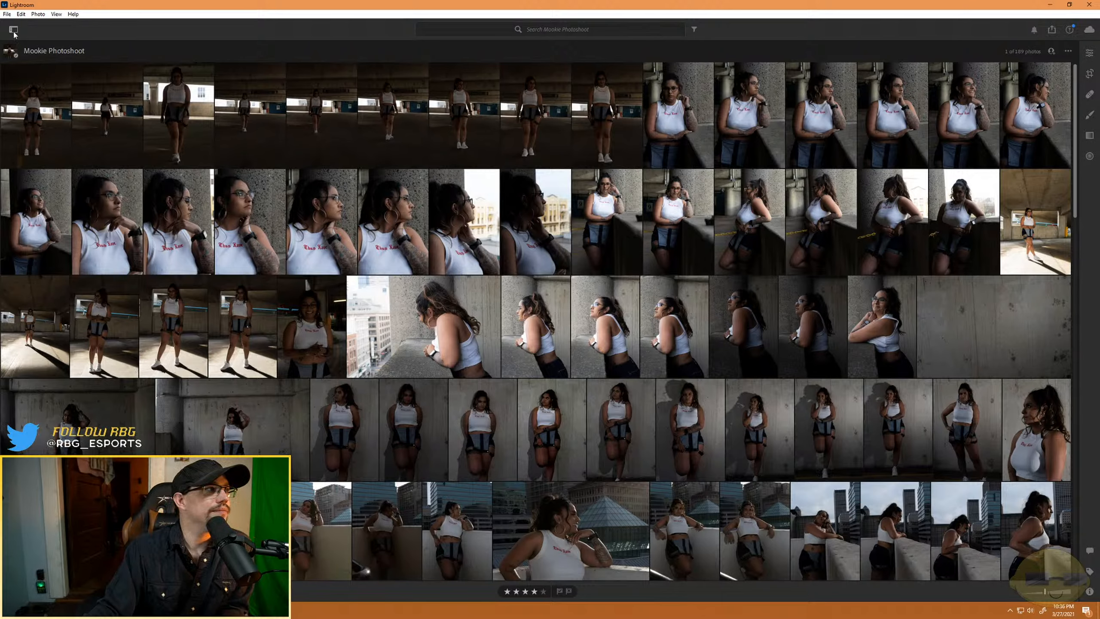
left_click(1089, 54)
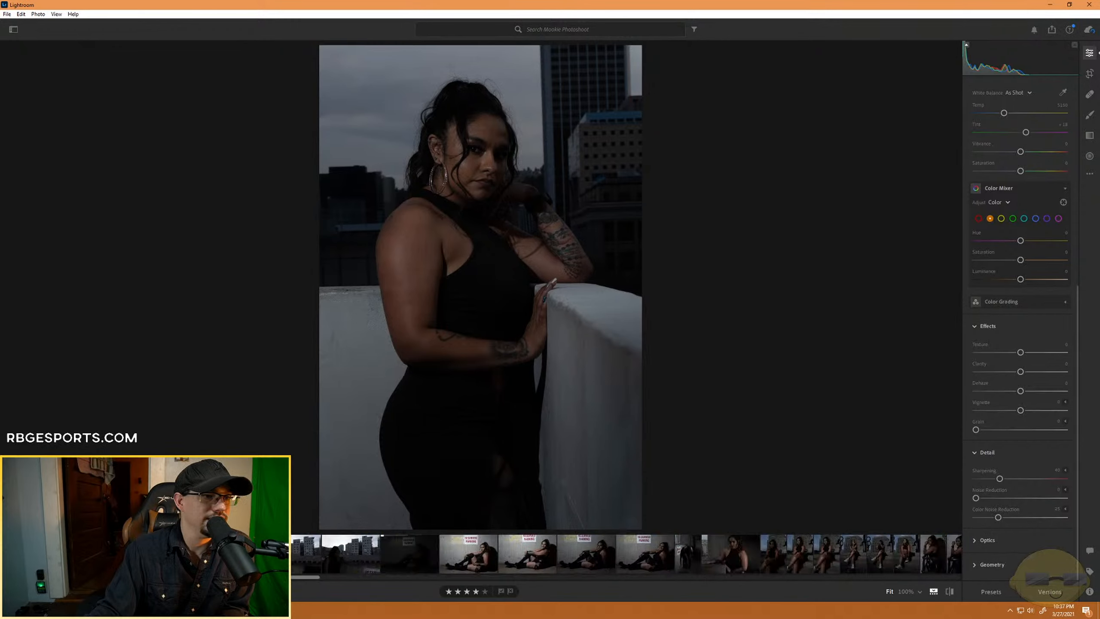
- Sample the unrated black-dress portraits along the filmstrip, from the reserved-parking shot to the standing rooftop-wall portrait
scroll(626, 554, "up", 10)
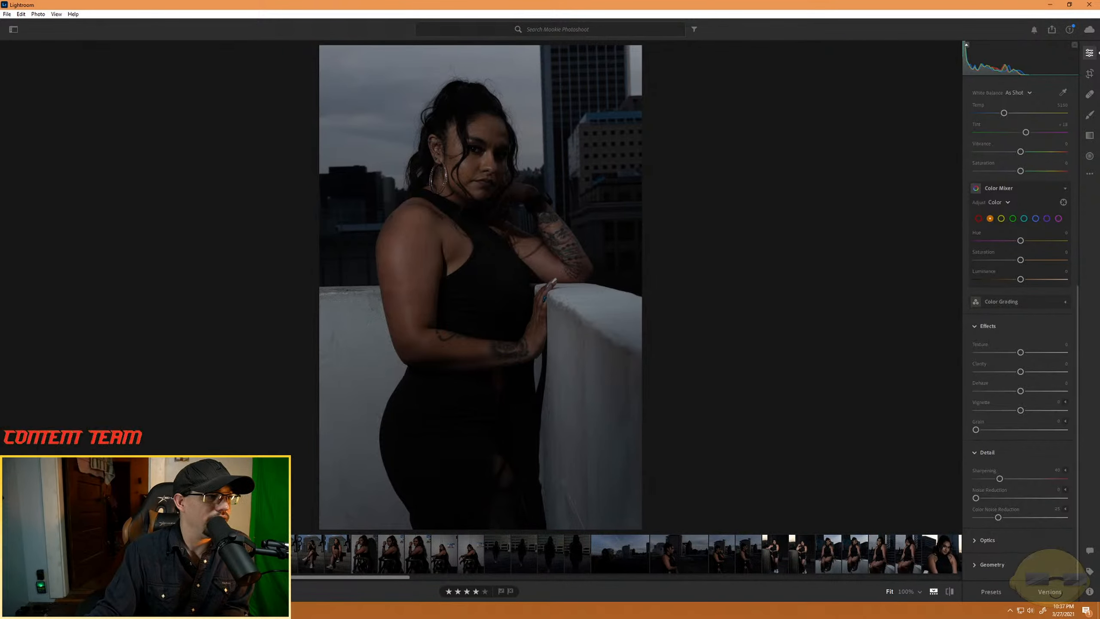
left_click(217, 554)
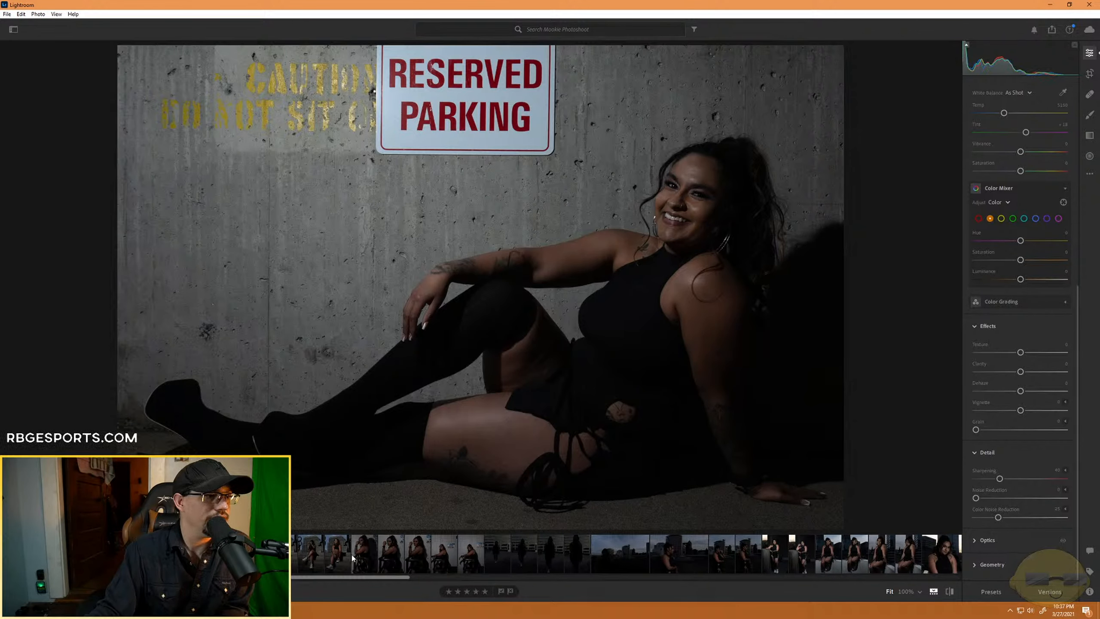
left_click(384, 559)
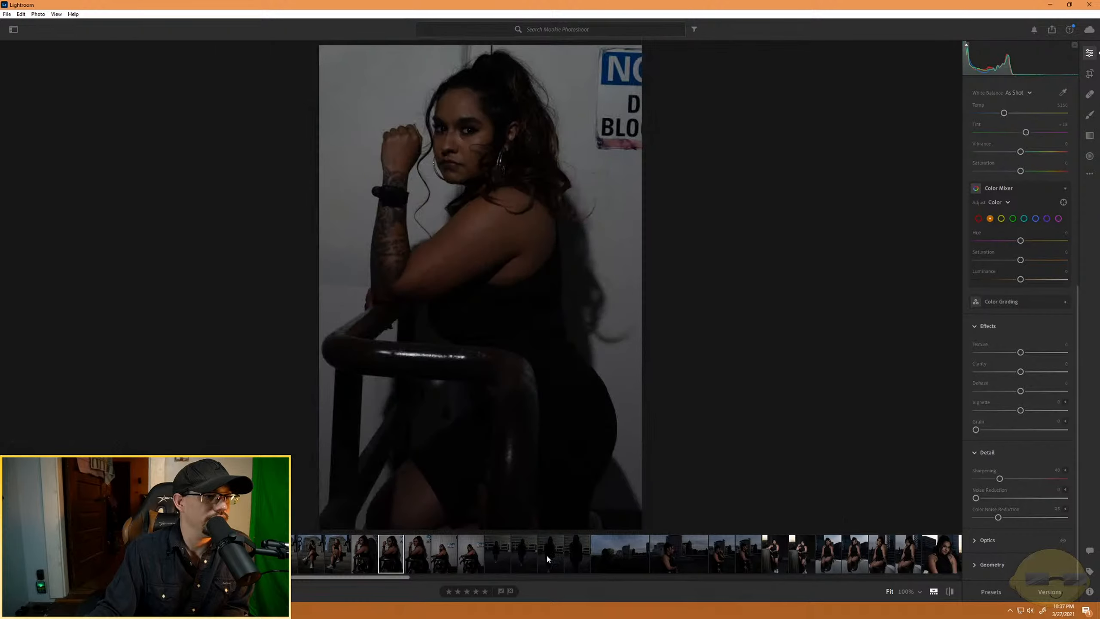
left_click(779, 557)
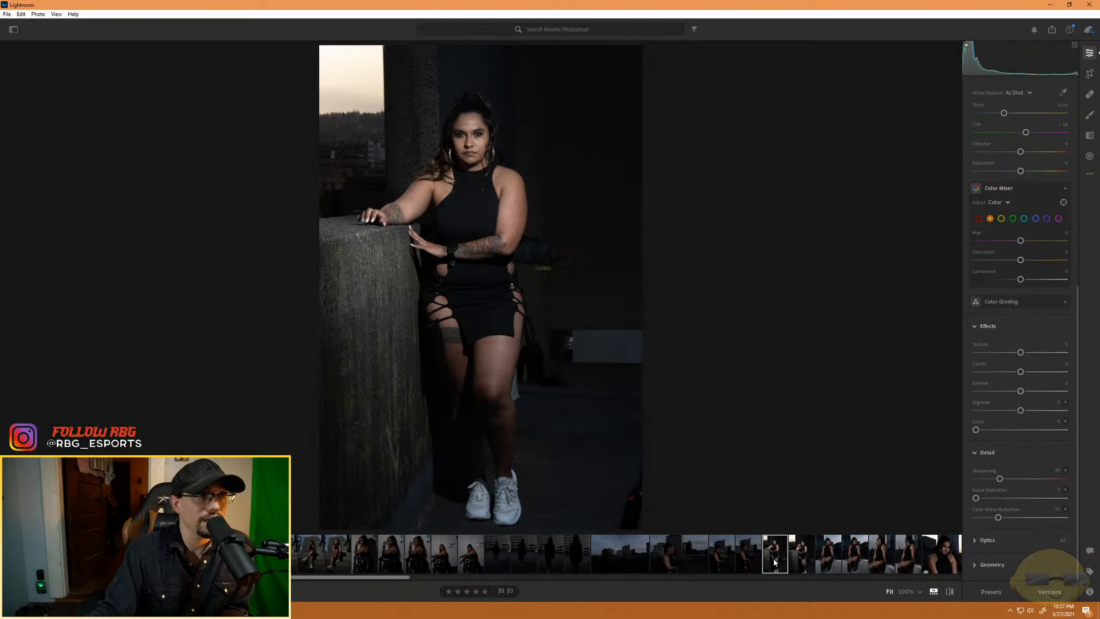
scroll(775, 563, "down", 5)
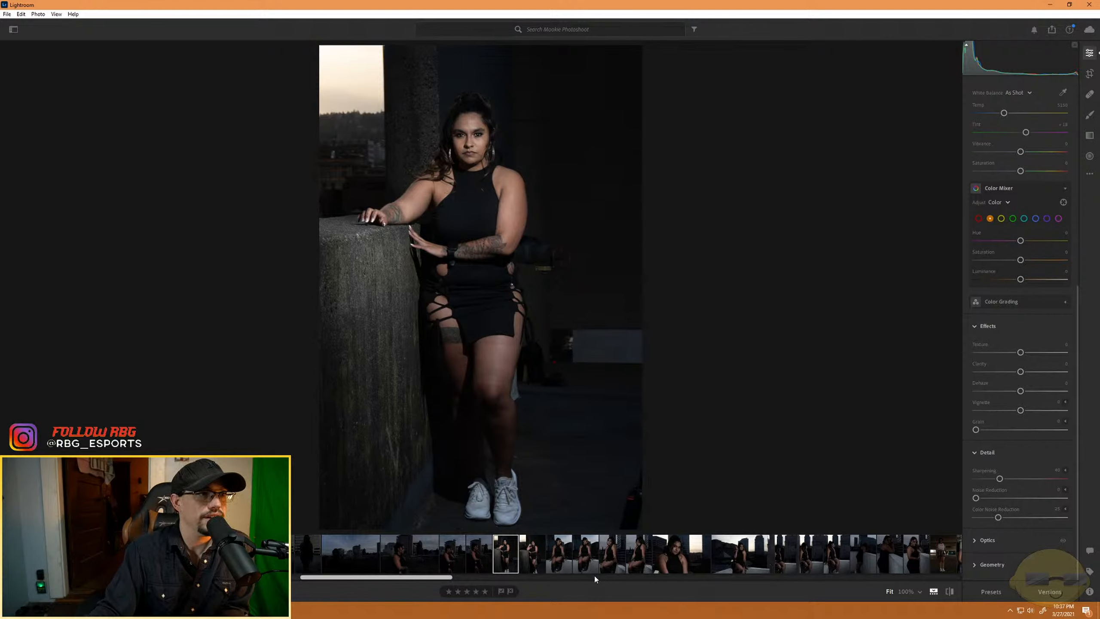
left_click(538, 565)
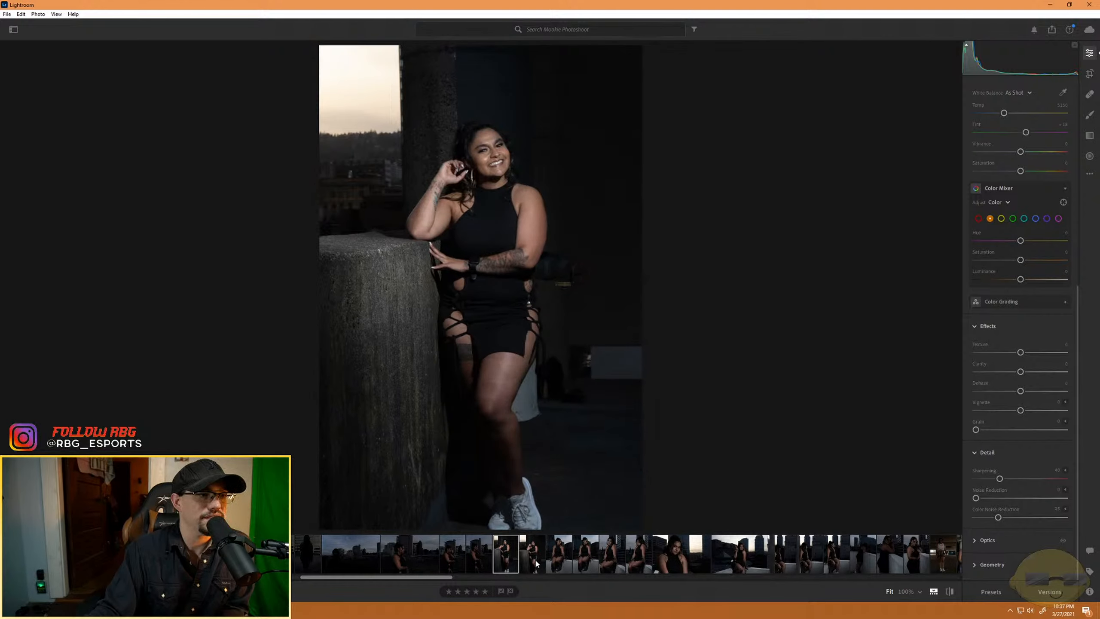
left_click(568, 564)
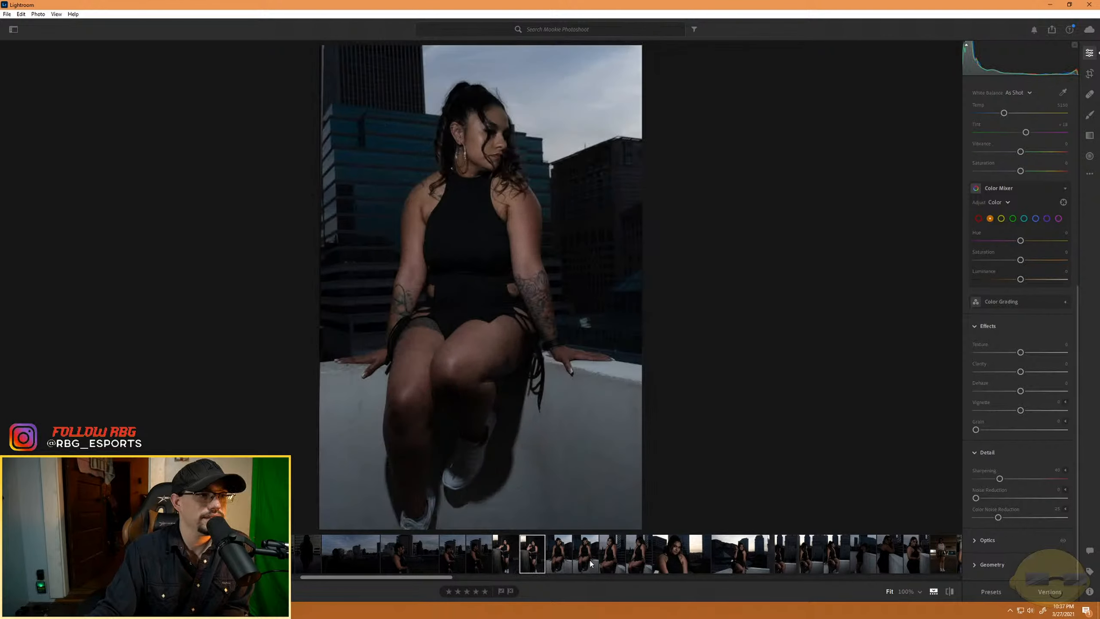
left_click(677, 564)
left_click(738, 553)
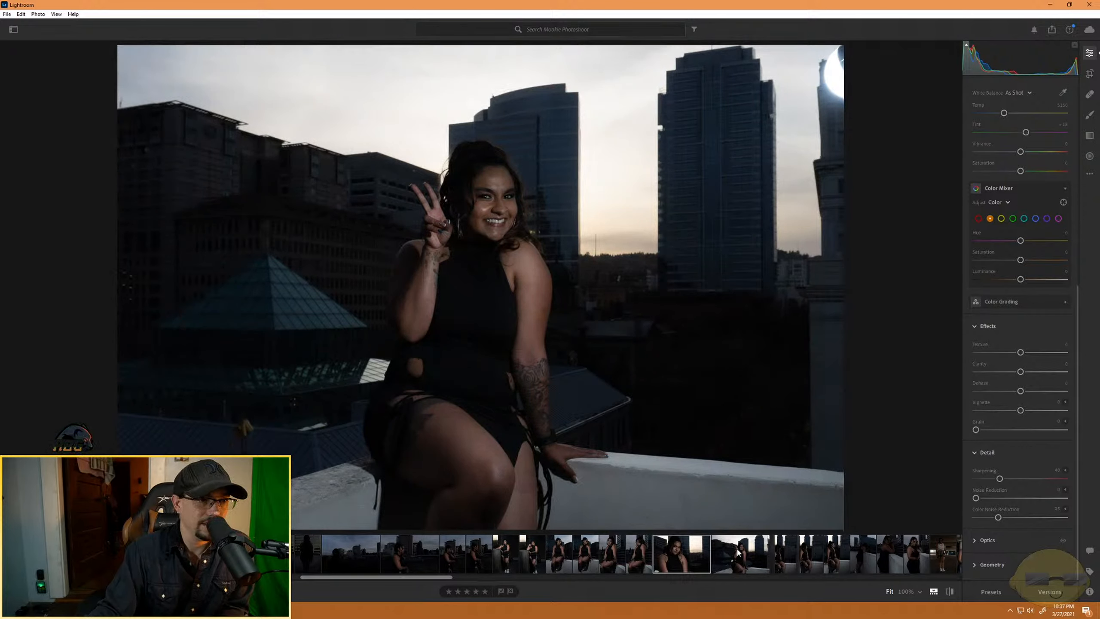
left_click(914, 559)
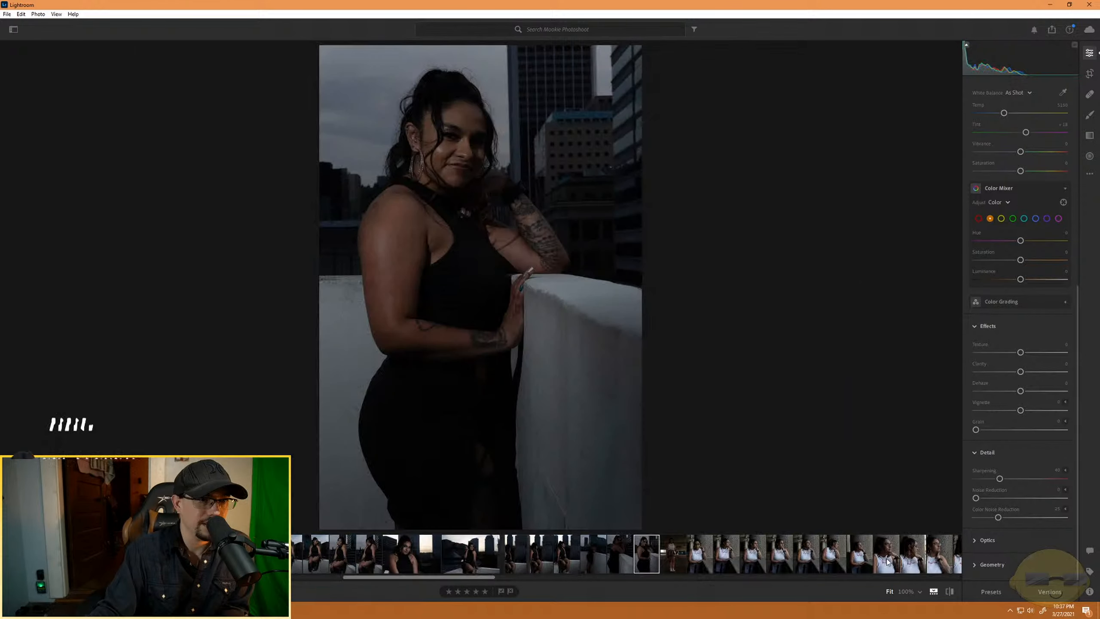
- Locate where the unrated black-dress portraits end and open the first three-star shot, the full-length white-top portrait in the parking garage
left_click(887, 562)
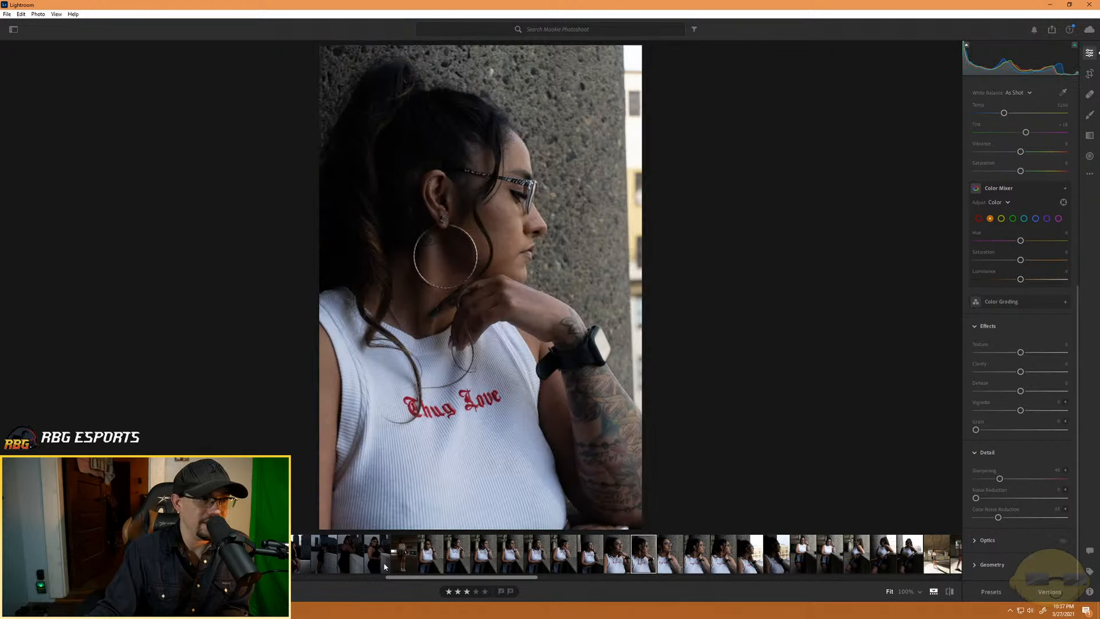
left_click(351, 566)
left_click(377, 561)
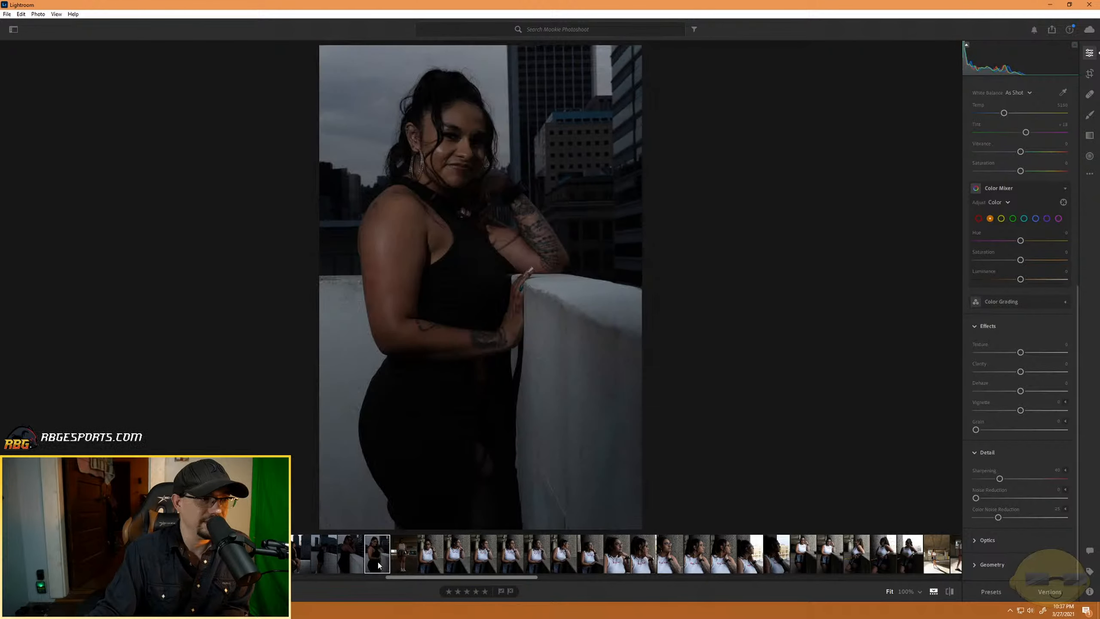
left_click(402, 564)
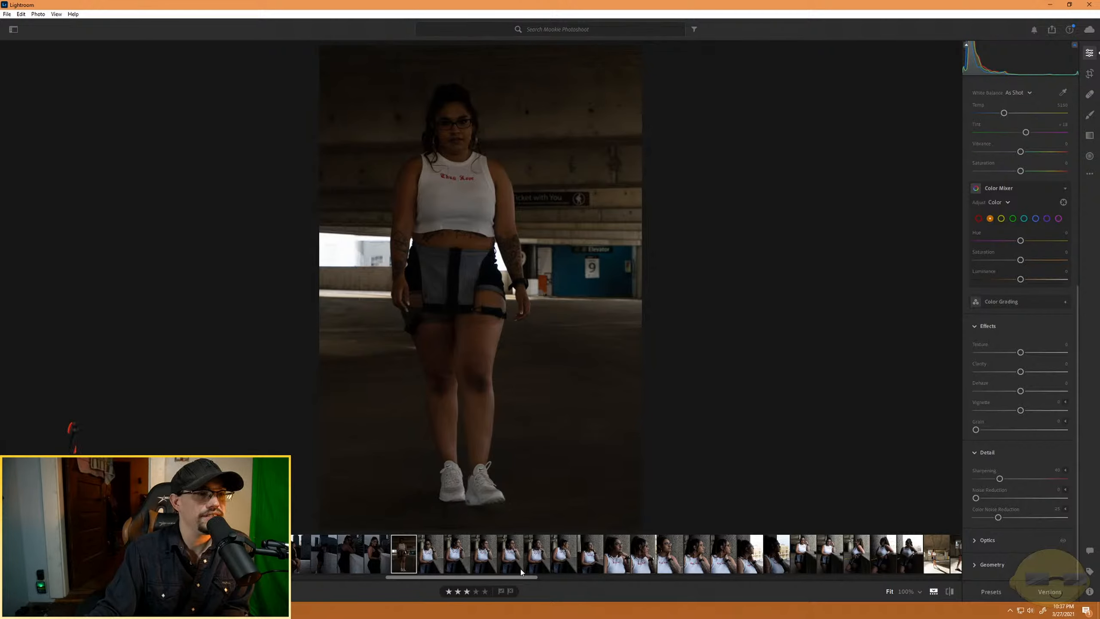
- Scan the filmstrip in both directions from the three-star portraits to the unrated concrete-wall and rooftop shots
scroll(520, 569, "down", 5)
scroll(521, 569, "down", 10)
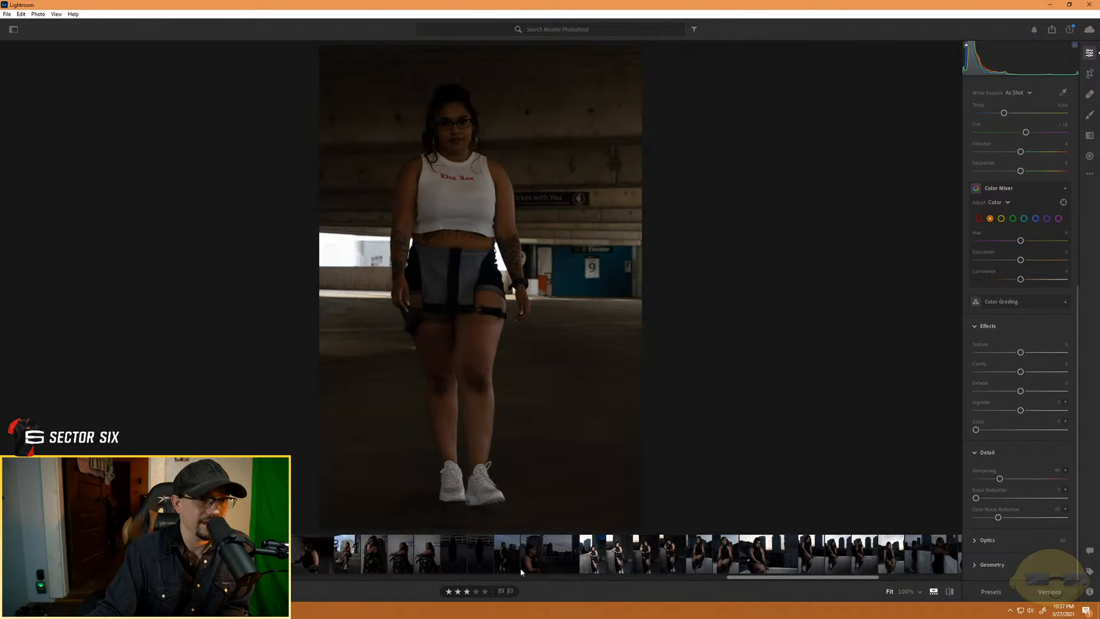
scroll(520, 565, "up", 8)
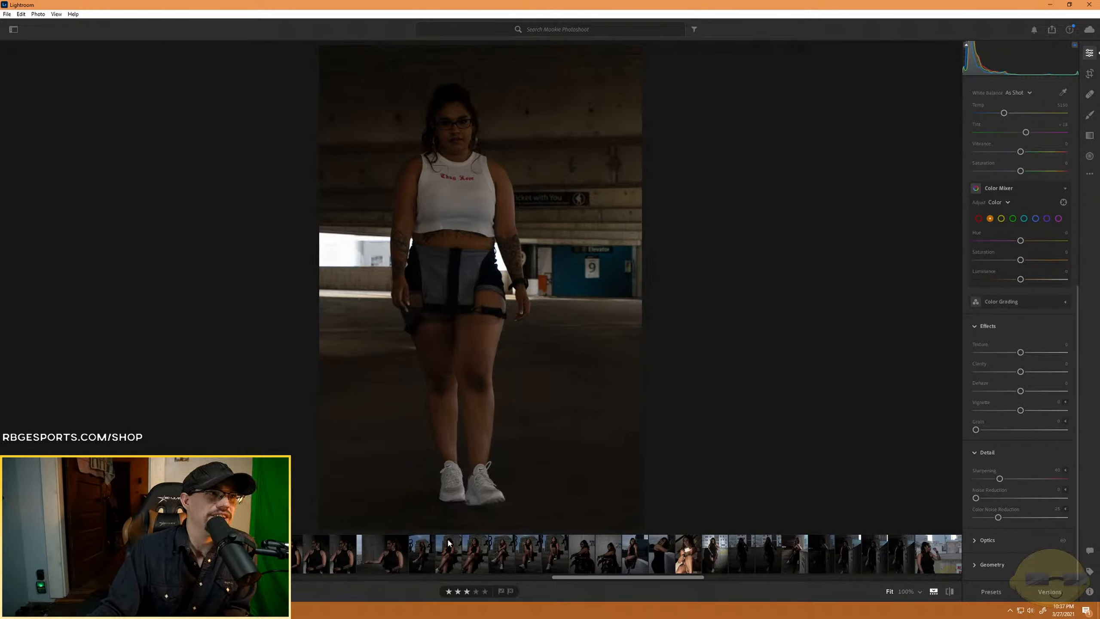
scroll(448, 544, "up", 10)
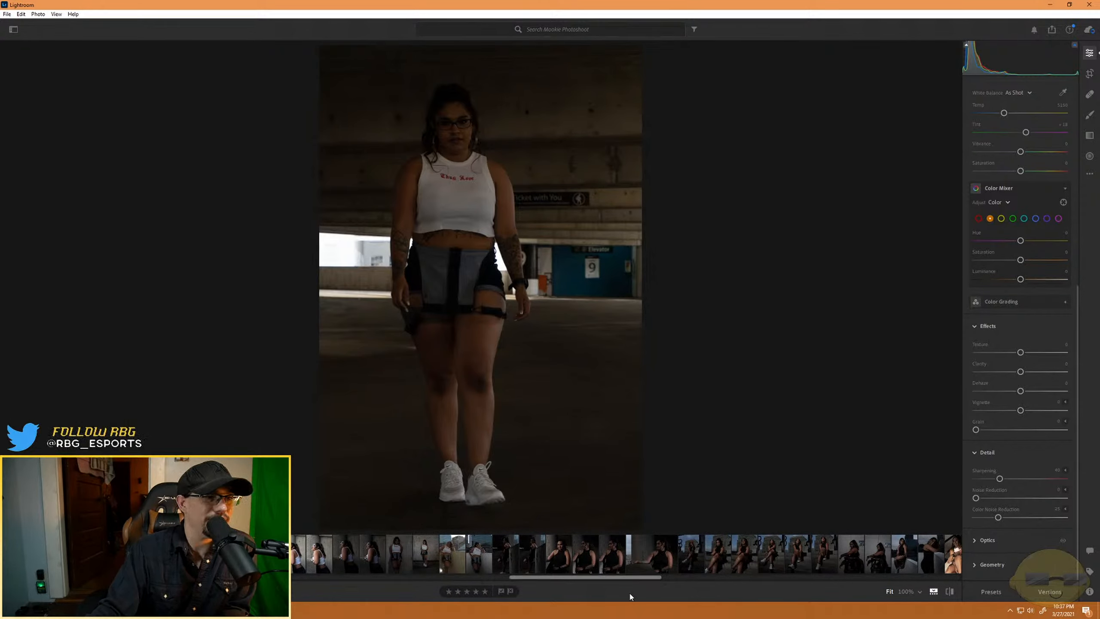
scroll(422, 559, "up", 3)
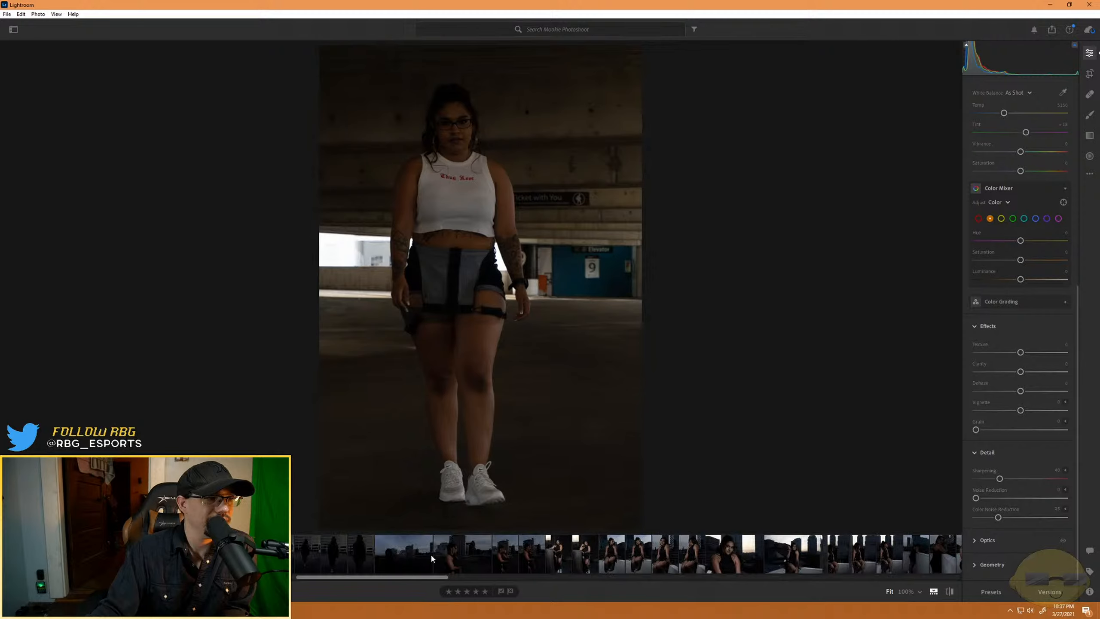
scroll(430, 554, "down", 5)
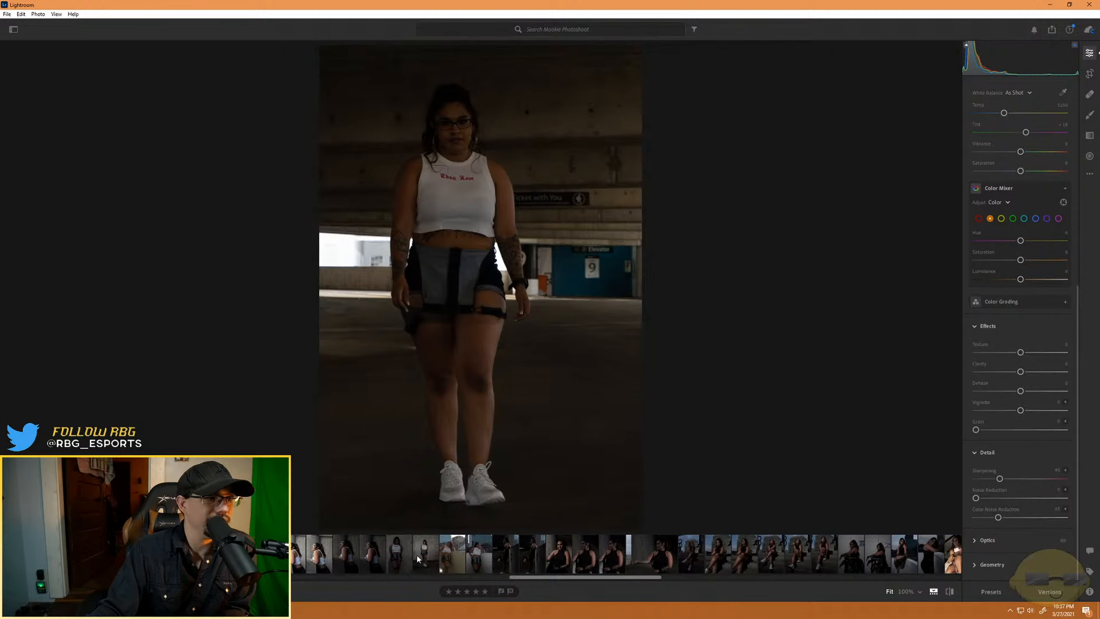
scroll(433, 555, "up", 15)
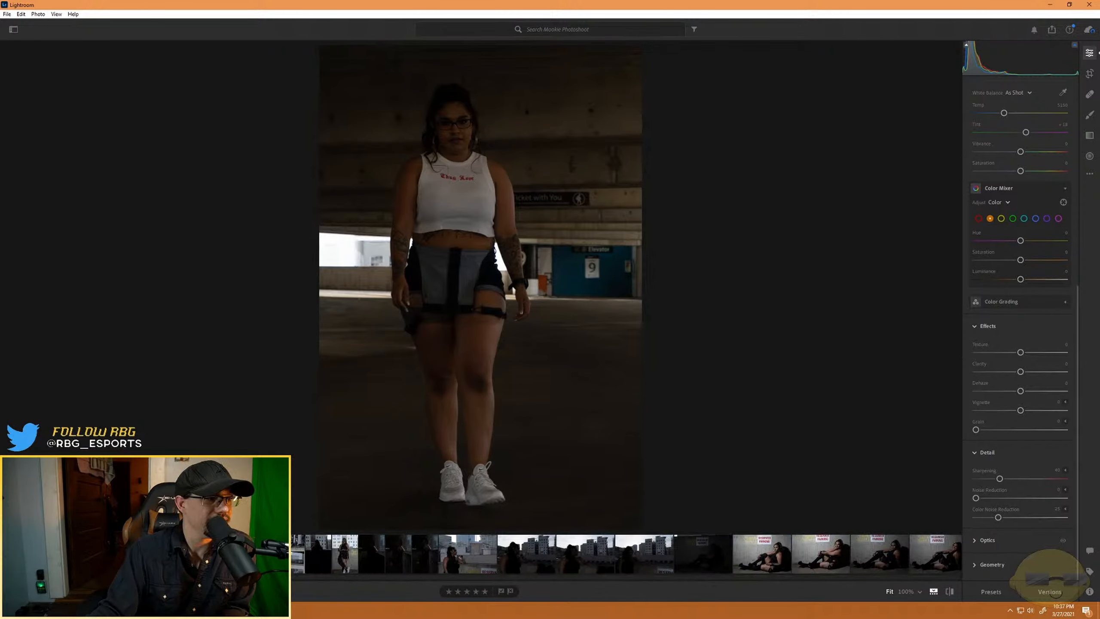
scroll(416, 554, "up", 5)
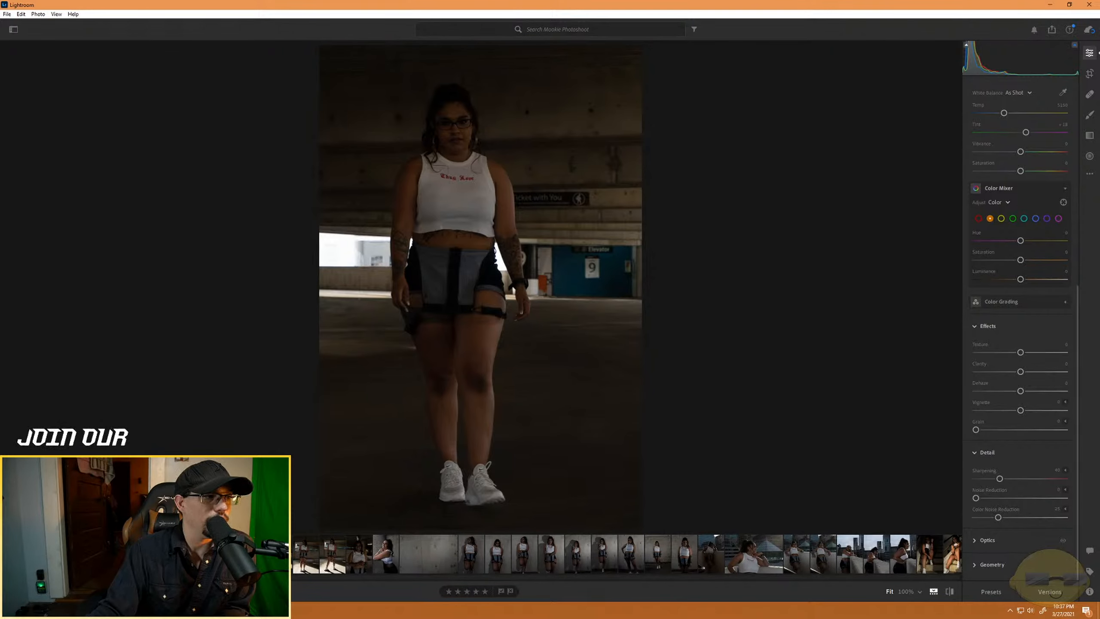
- Sample the unrated white-top portraits, including the parking-garage wide shot, the concrete-ledge poses and the smiling rooftop-wall portrait
left_click(386, 554)
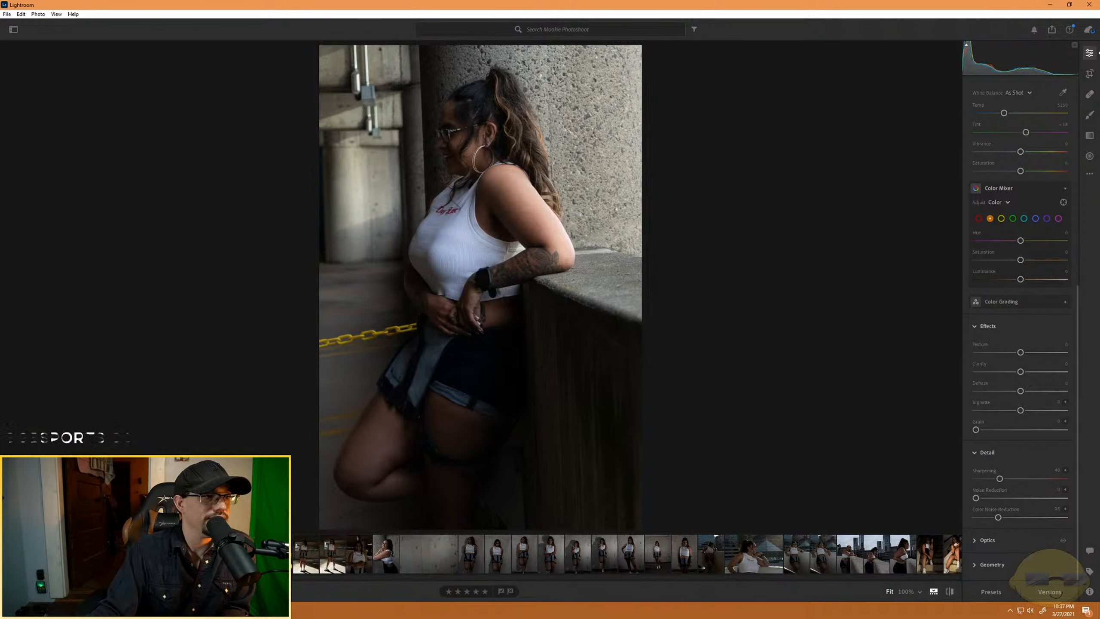
left_click(411, 559)
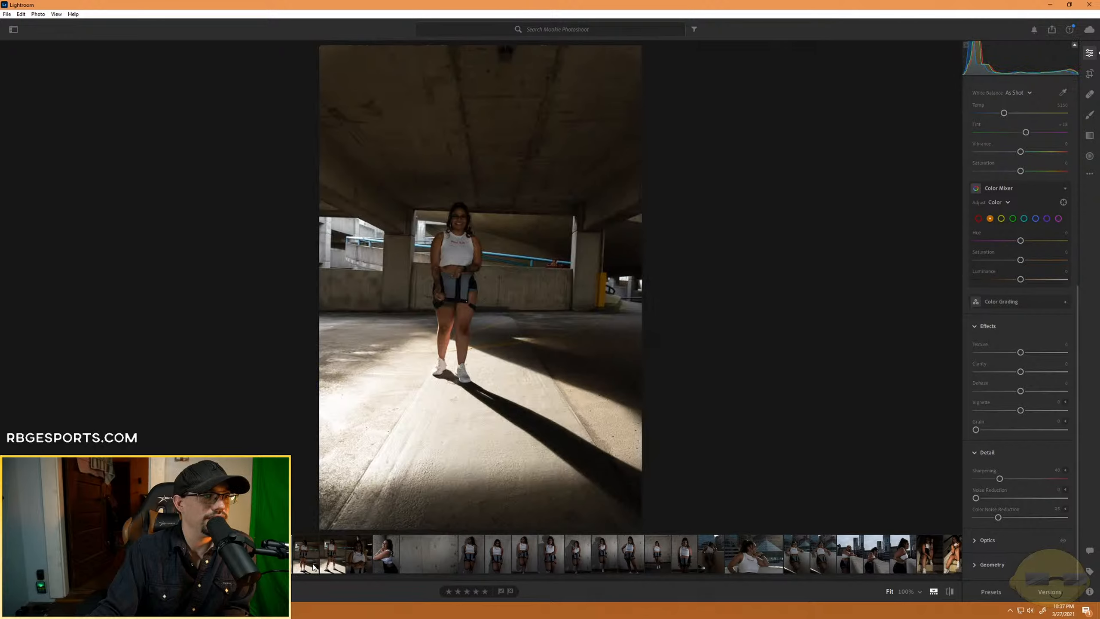
left_click(389, 559)
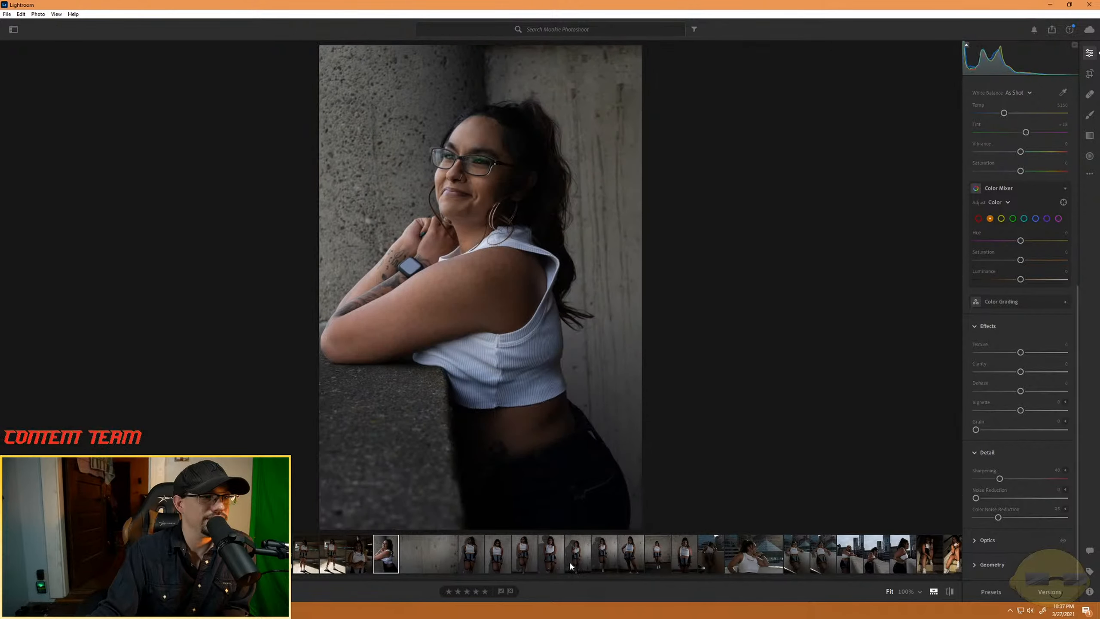
left_click(612, 563)
left_click(823, 559)
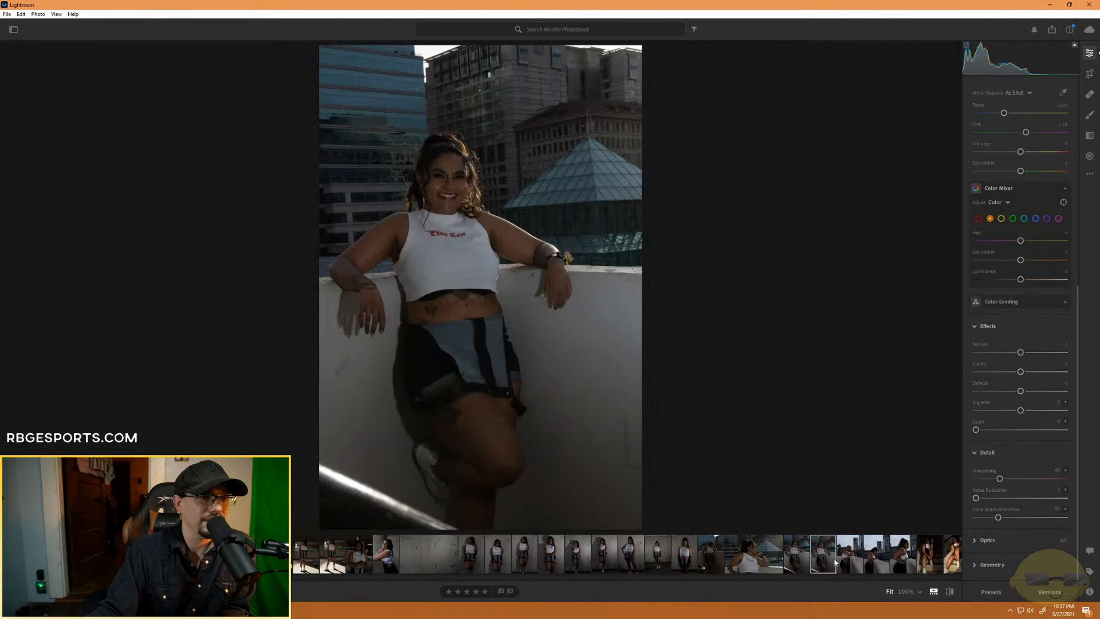
- Compare the two seated staircase portraits and rate the brighter one, with her arm resting on her knee, four stars
left_click(923, 560)
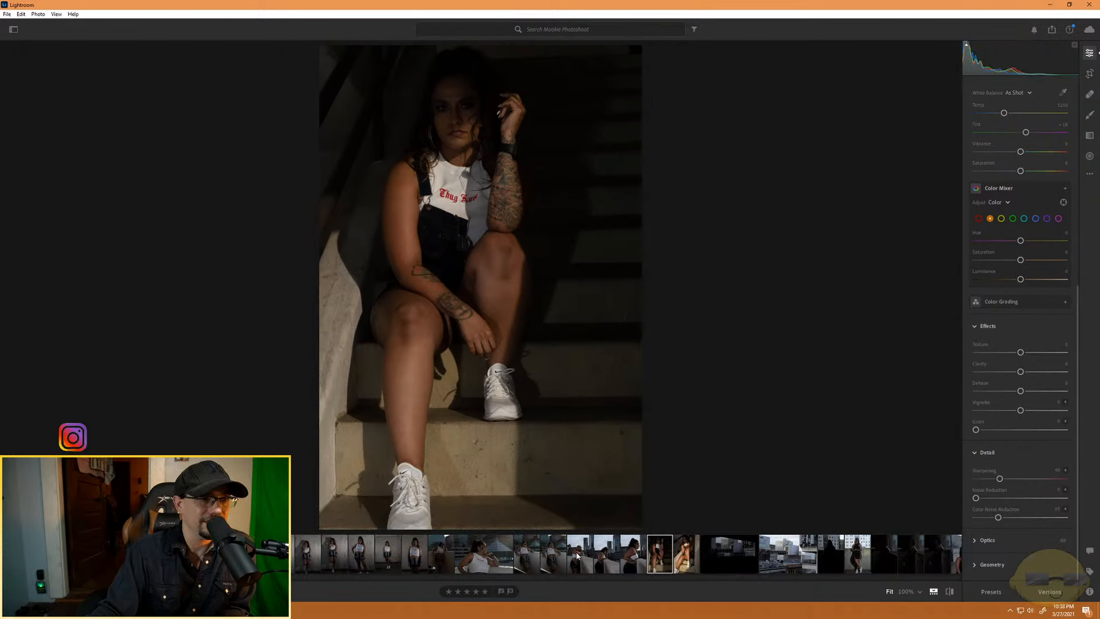
left_click(692, 562)
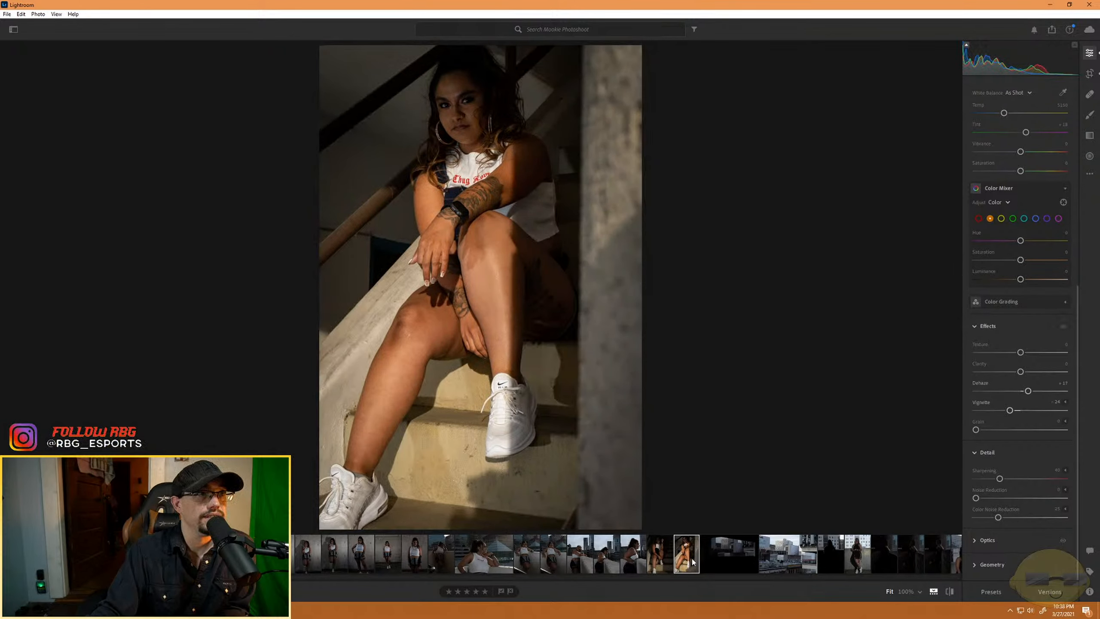
scroll(988, 474, "up", 8)
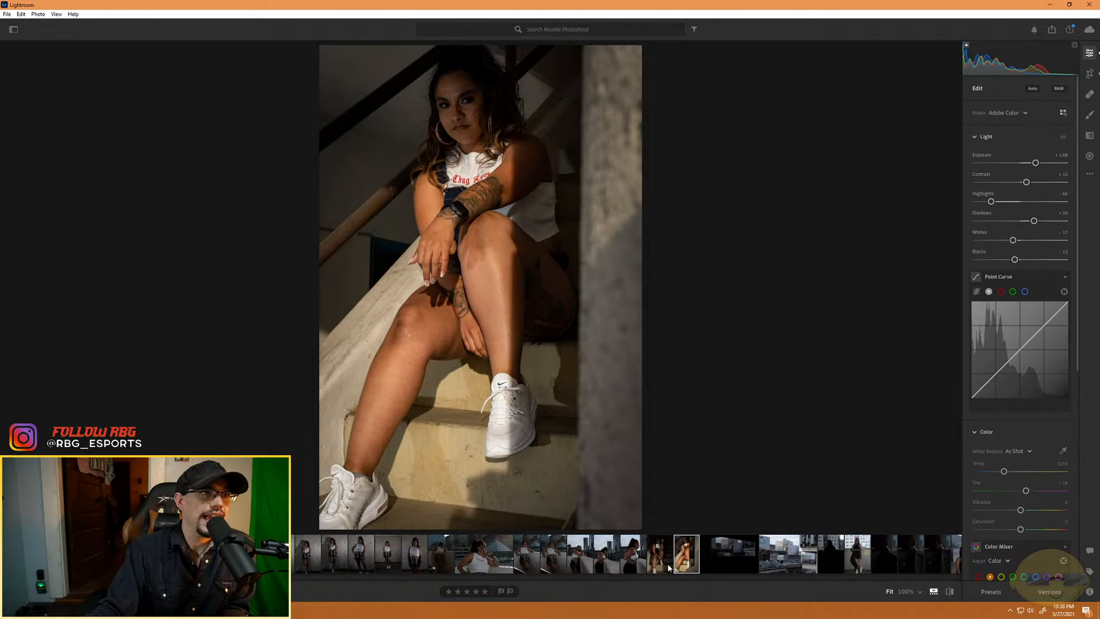
left_click(476, 590)
- Check the unrated shots after the staircase portraits, from the dark city view to the standing black-dress portrait at the caution wall
left_click(660, 562)
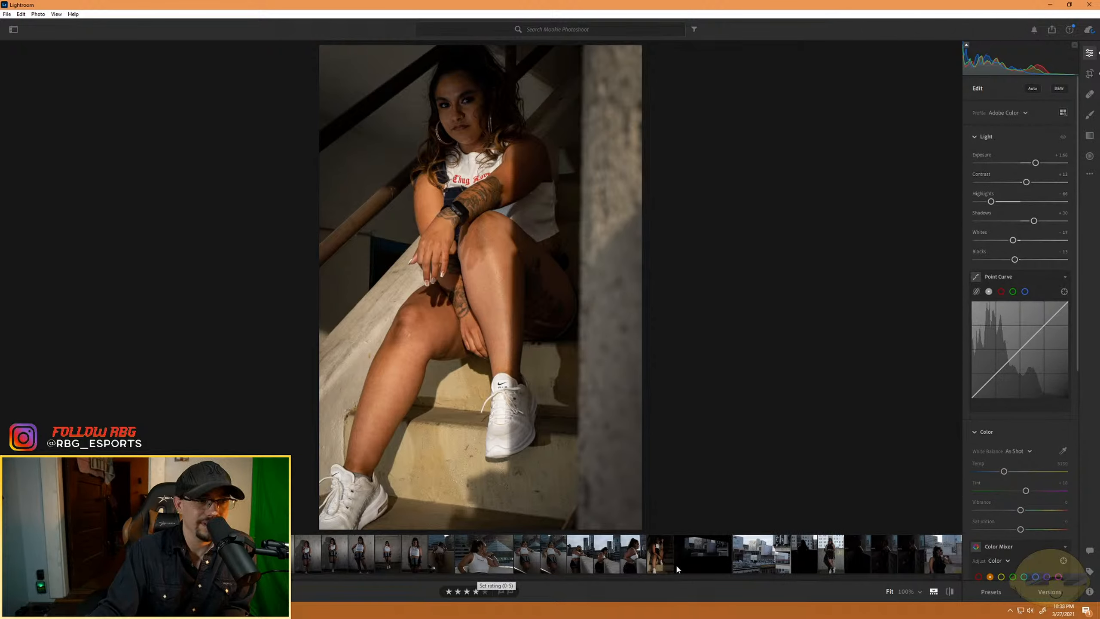
left_click(695, 562)
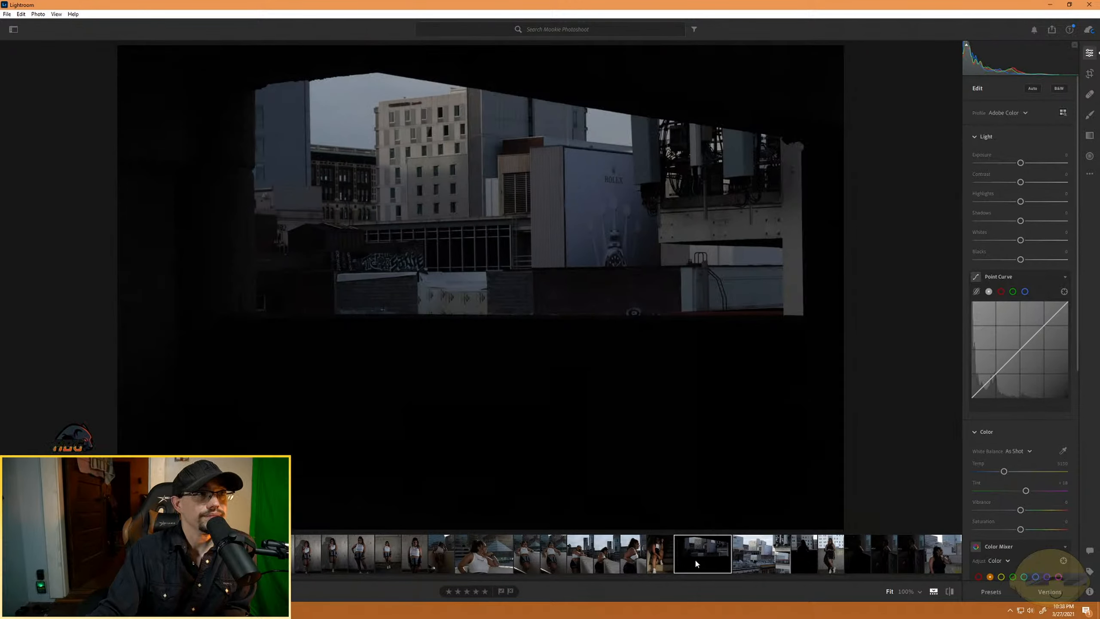
left_click(833, 563)
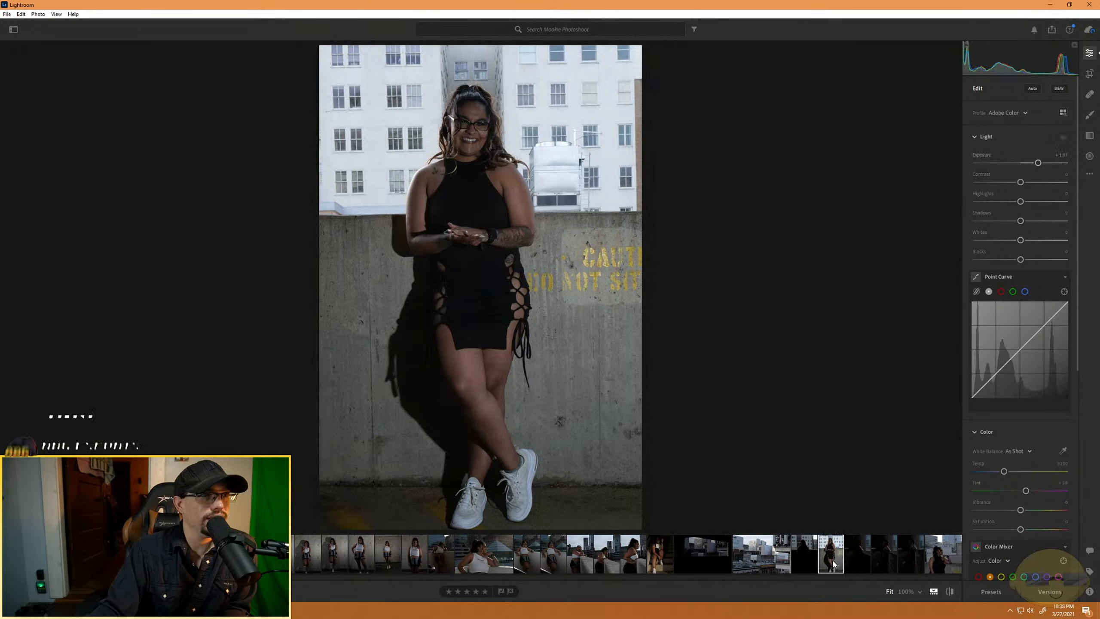
scroll(822, 559, "down", 5)
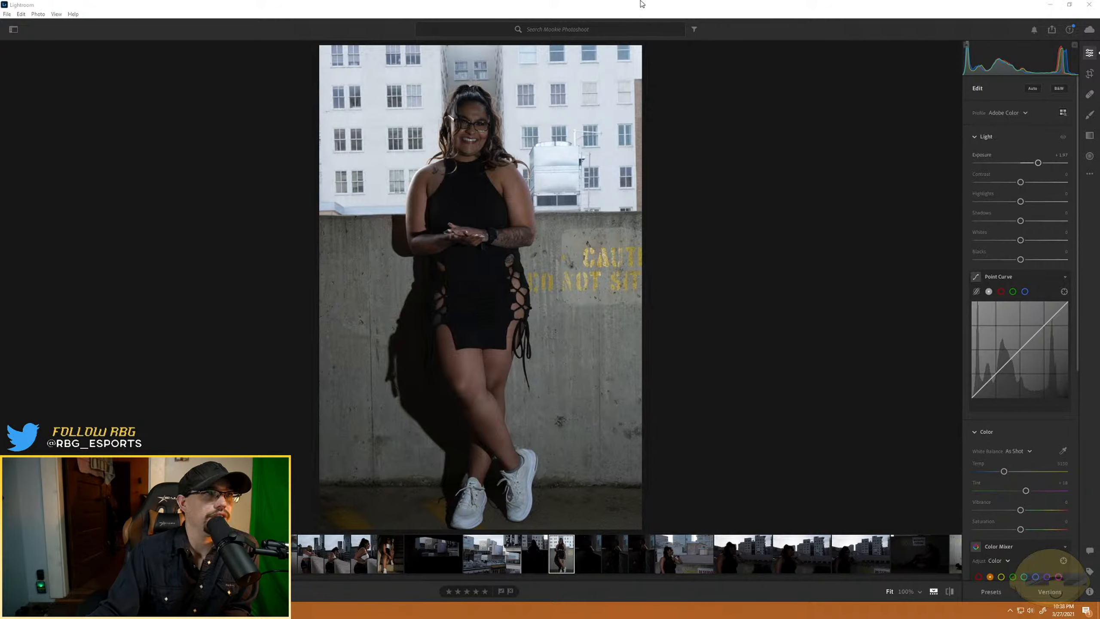
- Show the whole album as a grid and hide the editing controls
left_click(734, 16)
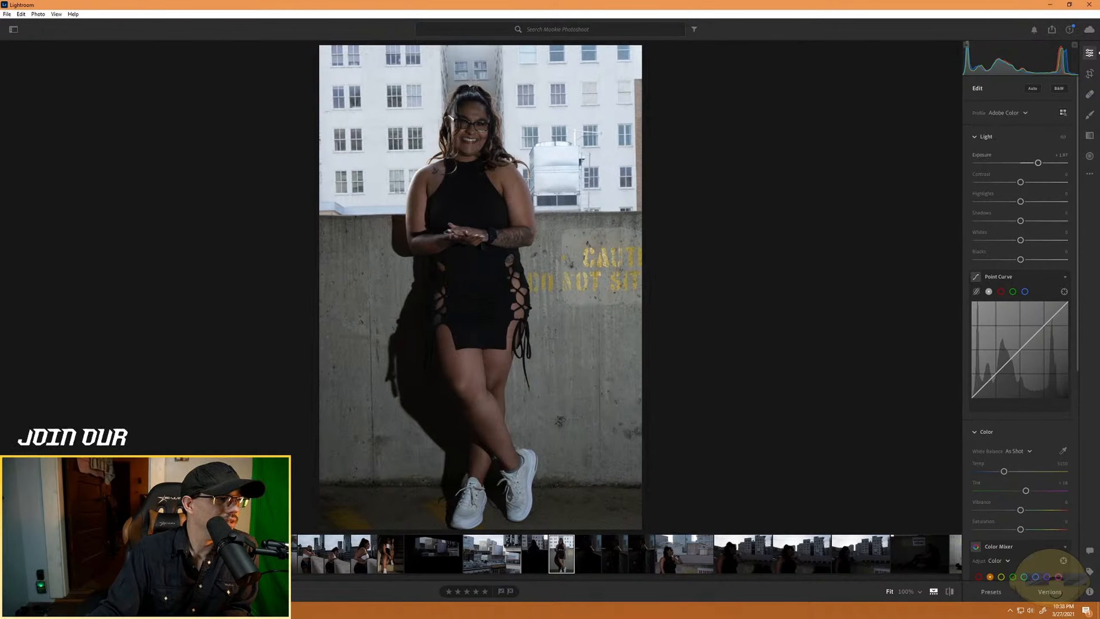
key("g")
left_click(1088, 52)
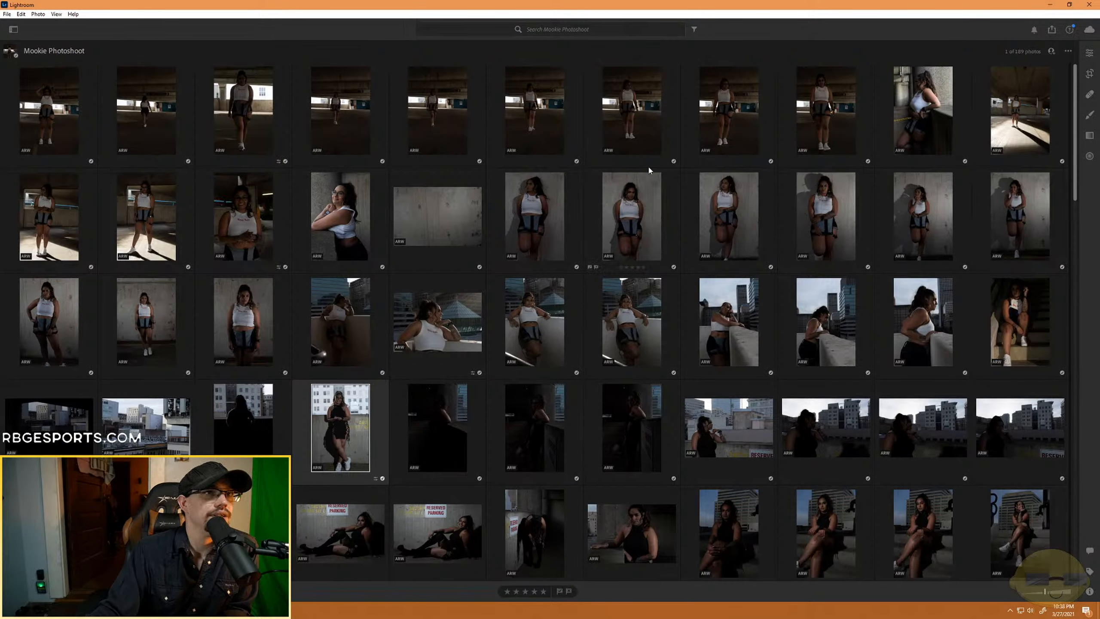
left_click(56, 14)
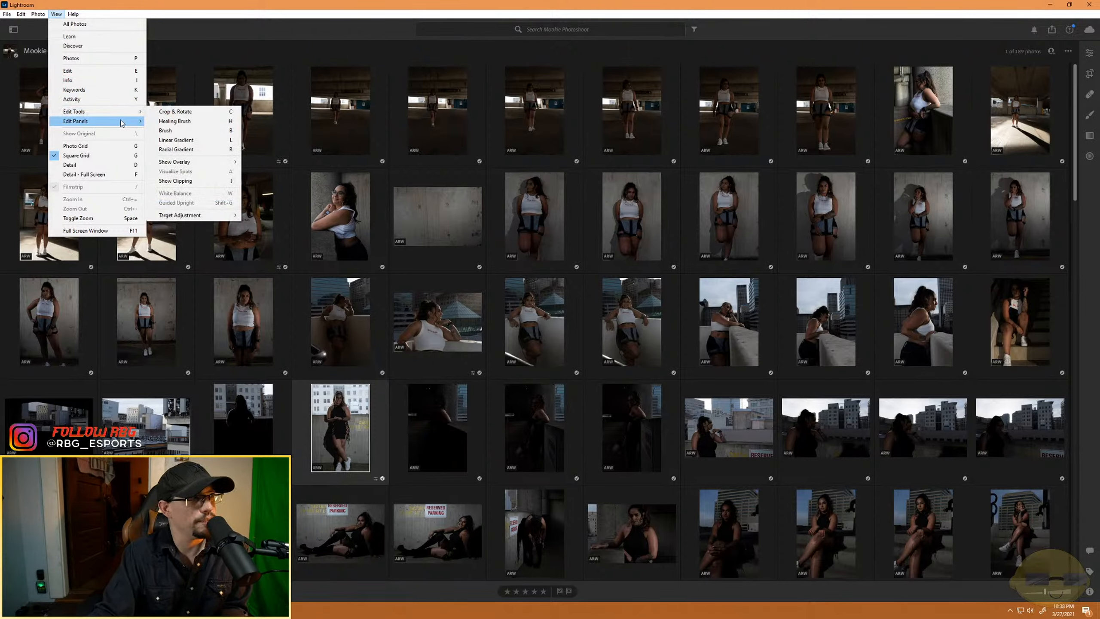
mouse_move(122, 113)
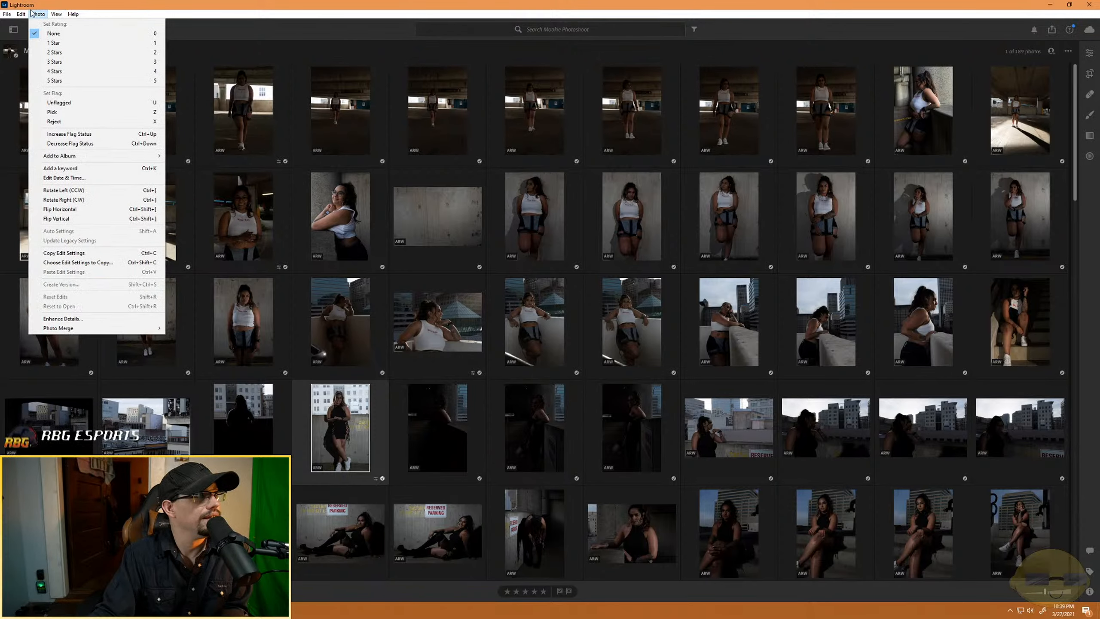
mouse_move(18, 14)
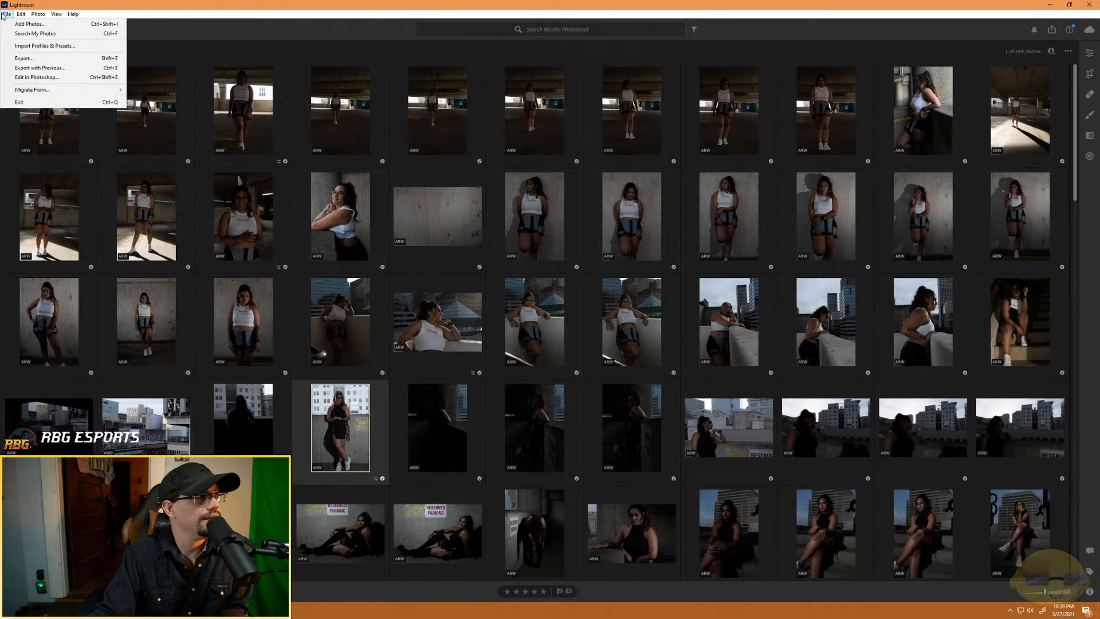
left_click(4, 16)
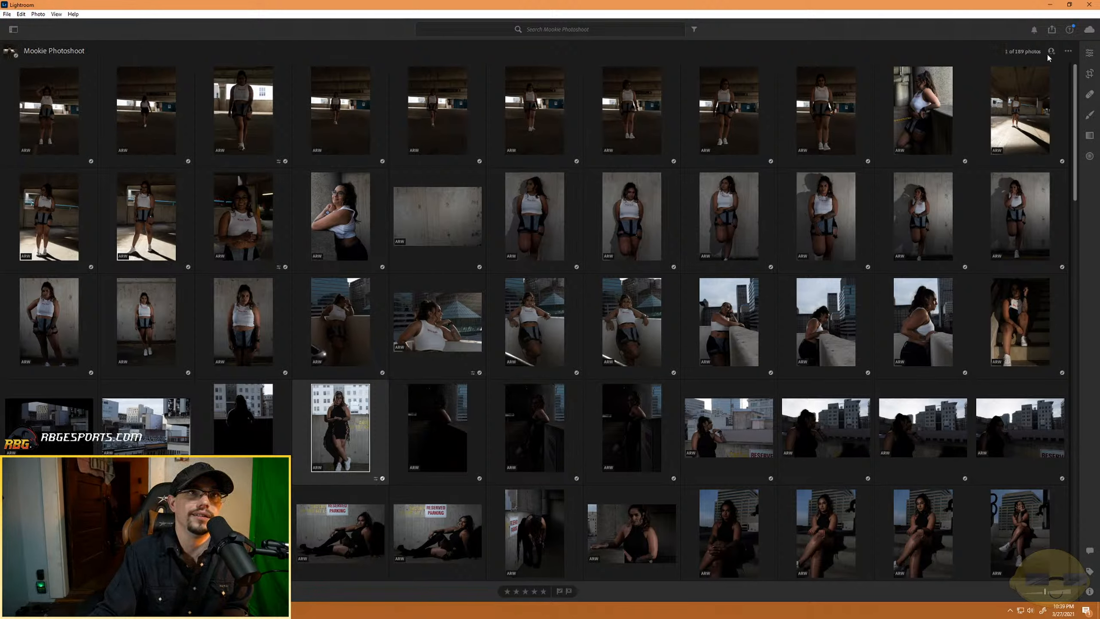
- Reverse the album's rating sort order to list the highest-rated photos first, and check both ends of the grid
left_click(1069, 52)
left_click(1071, 54)
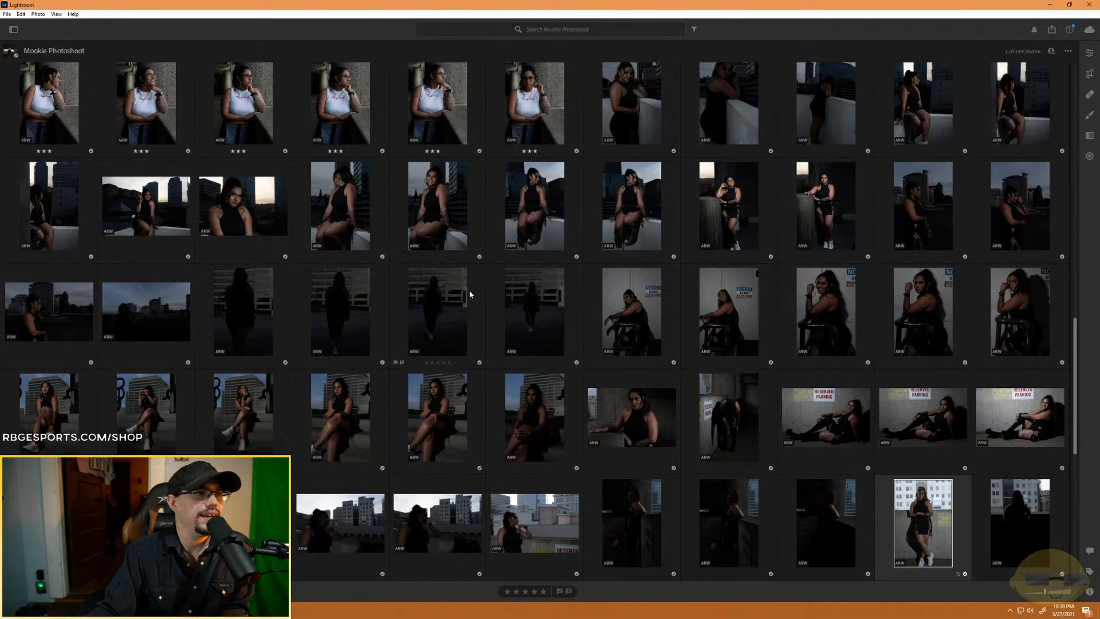
scroll(606, 420, "down", 5)
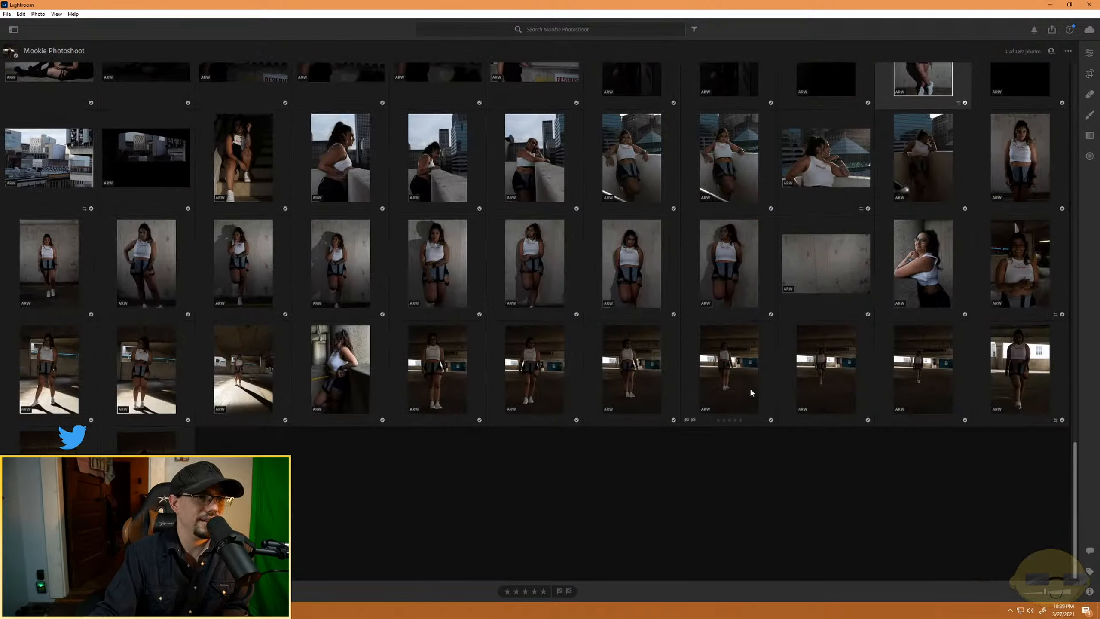
scroll(174, 347, "up", 15)
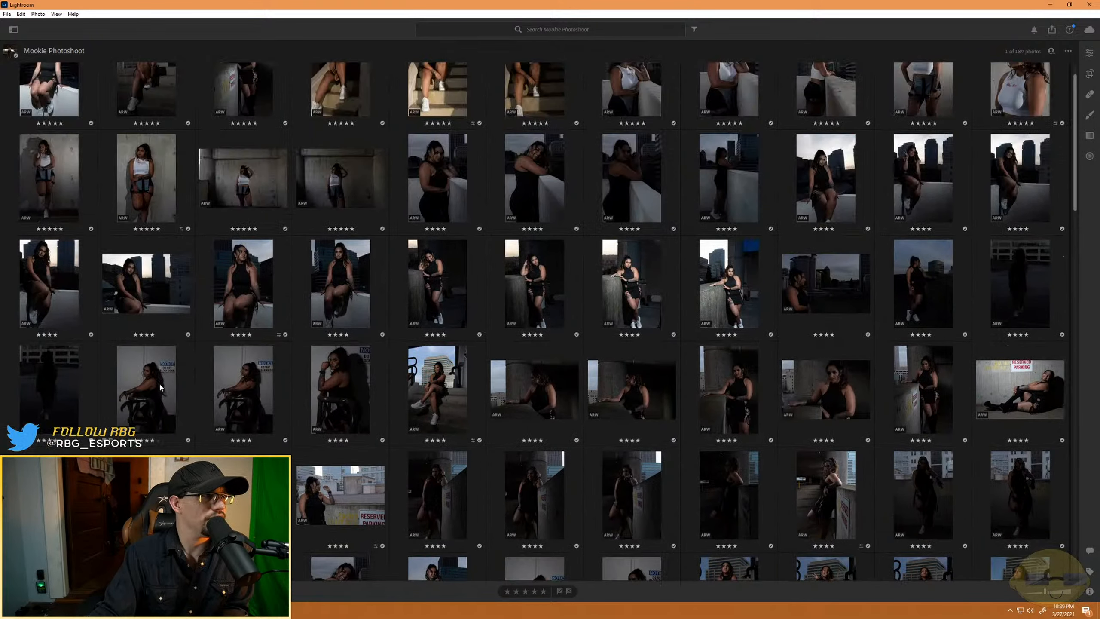
- Locate the last three-star portrait before the unrated black-dress shots and open it in the single-photo view
scroll(628, 409, "down", 4)
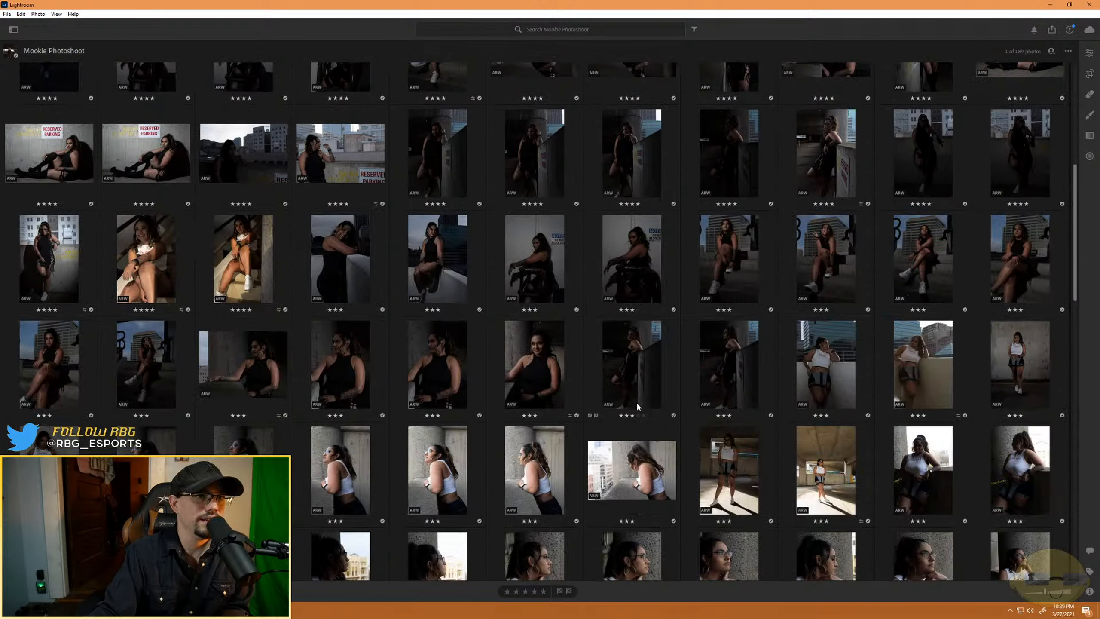
scroll(637, 406, "down", 4)
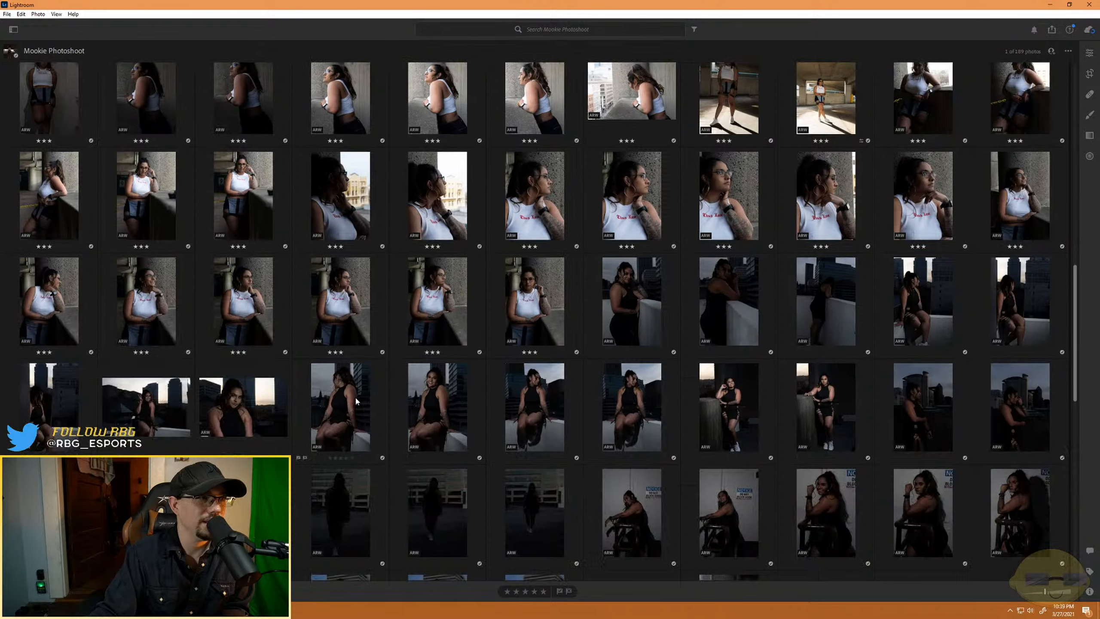
left_click(530, 314)
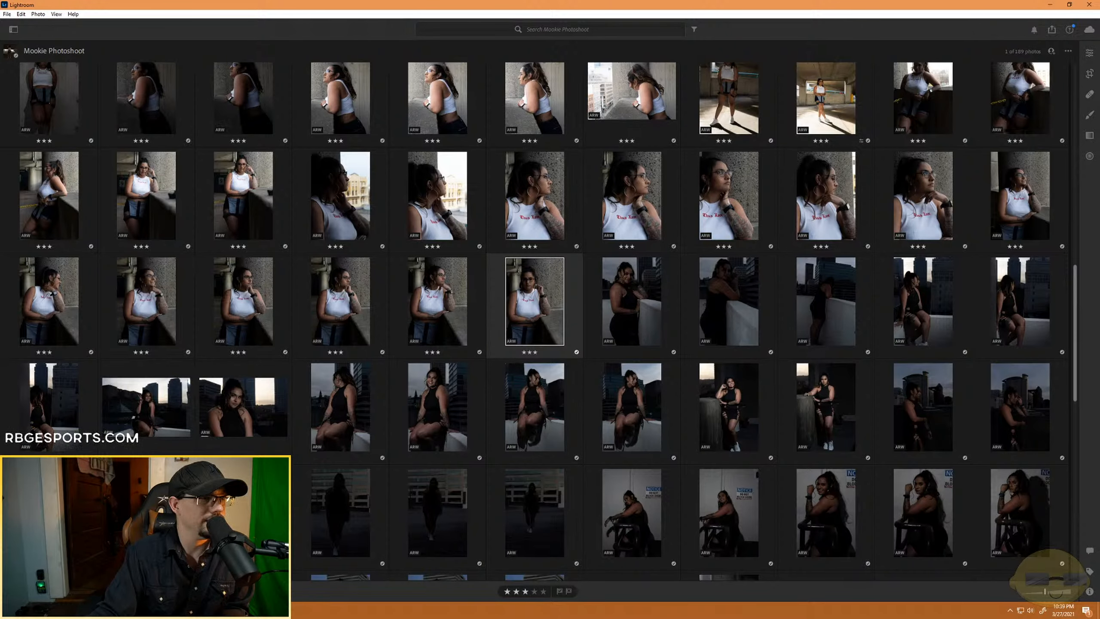
key("d")
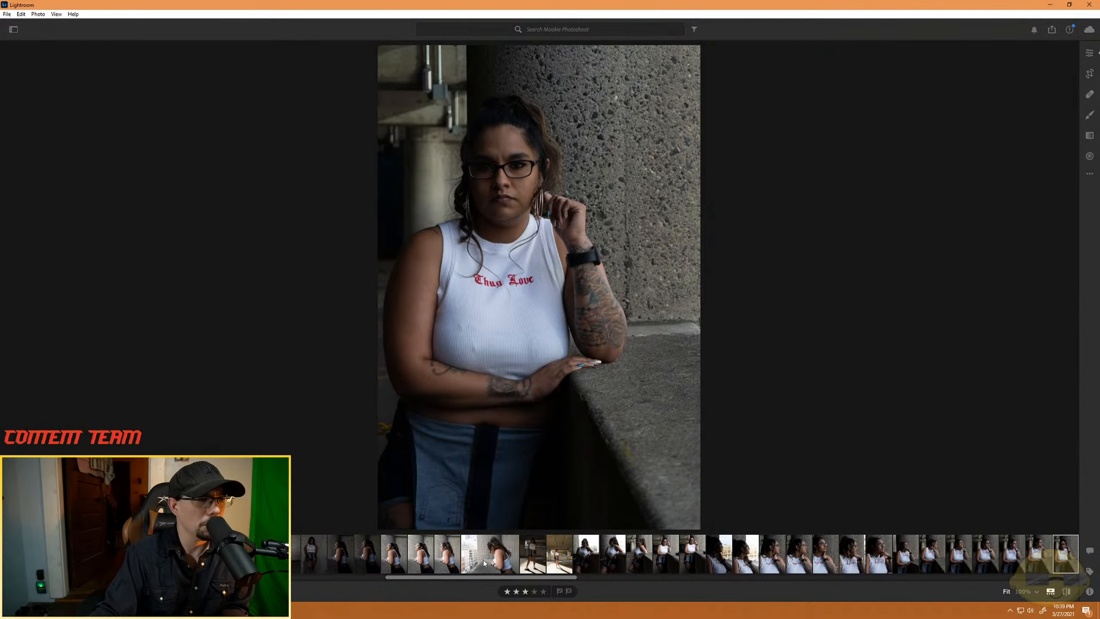
- Look through the album's filmstrip, from the black-dress rooftop shots past the white-top portraits to the parking-garage photos
scroll(571, 558, "down", 5)
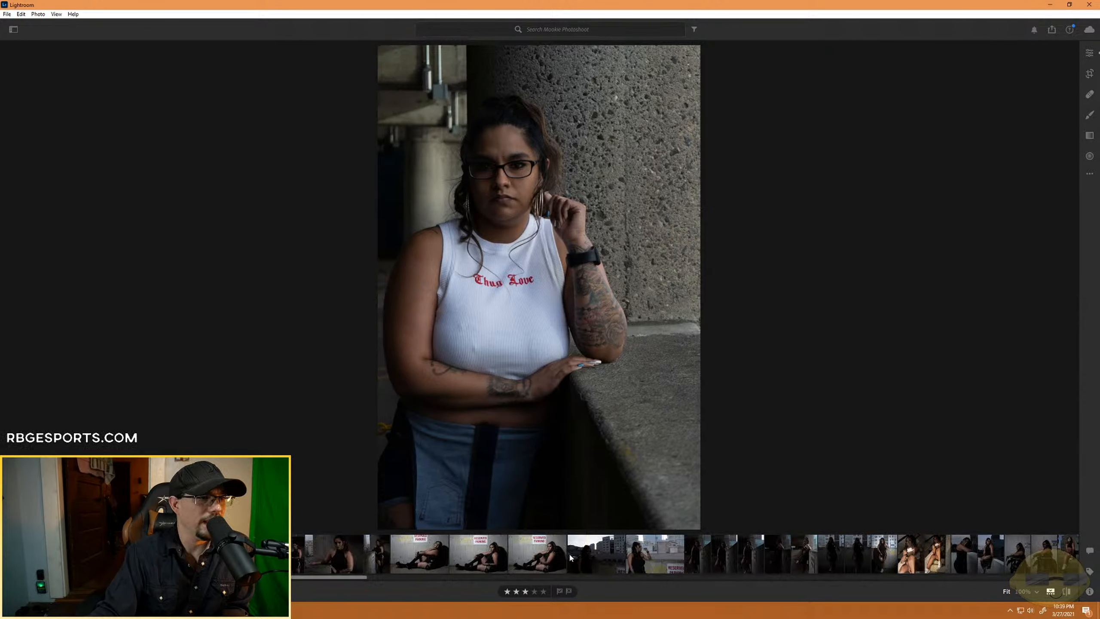
scroll(571, 558, "up", 2)
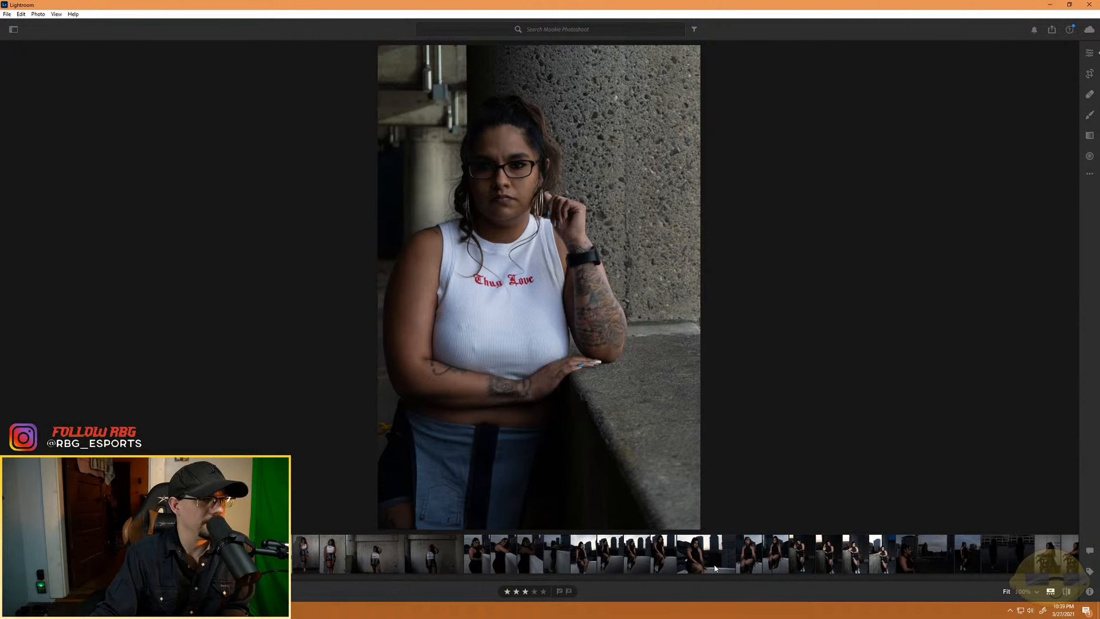
scroll(715, 568, "down", 6)
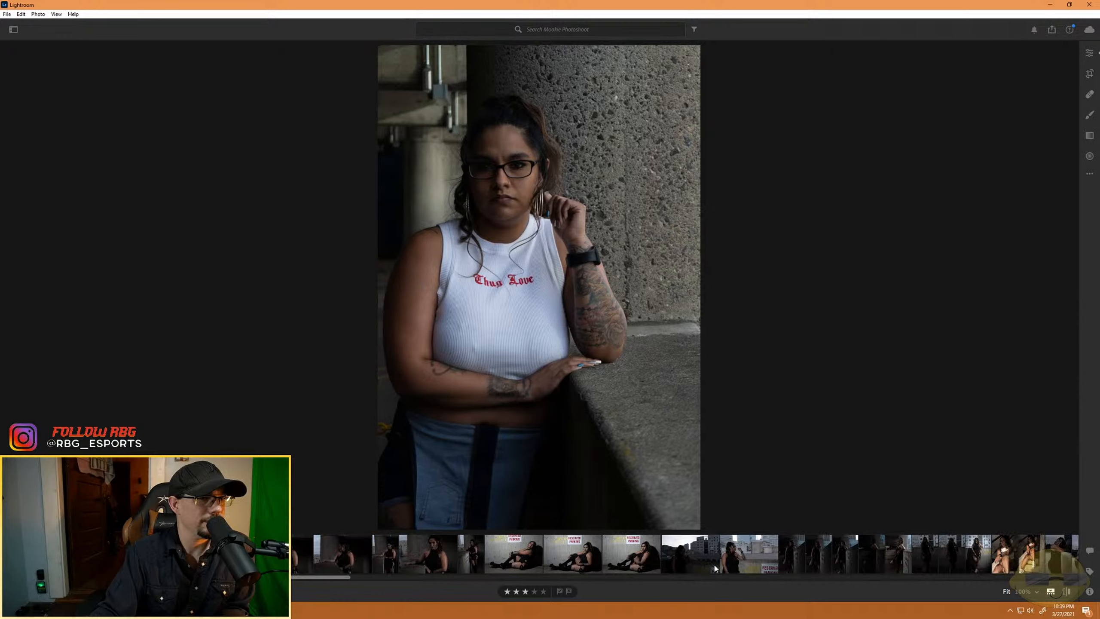
scroll(714, 563, "down", 6)
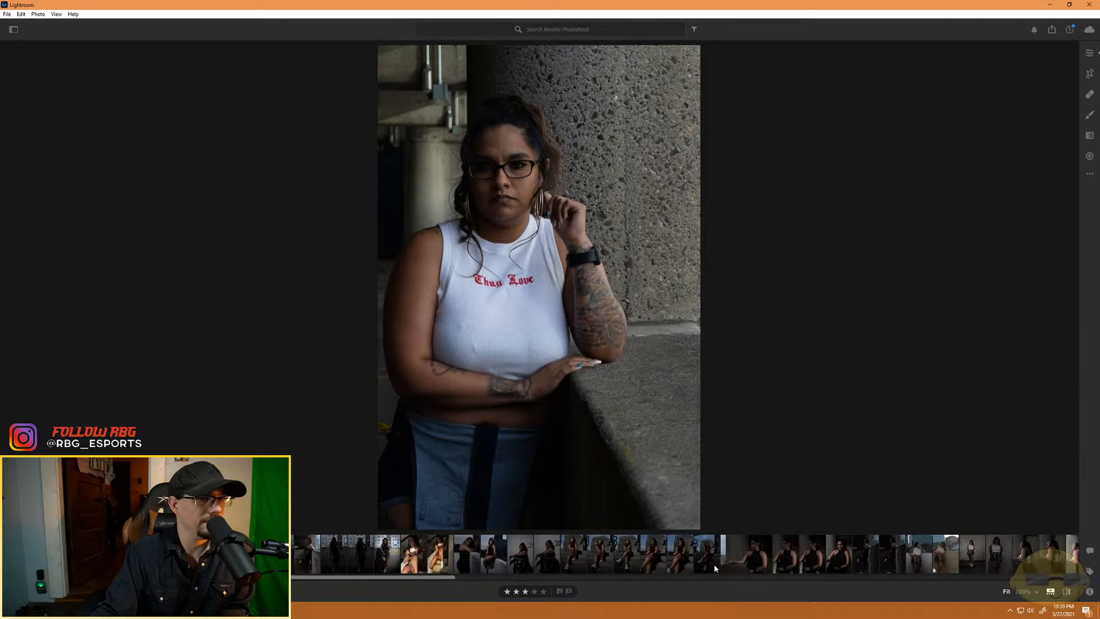
scroll(714, 563, "down", 6)
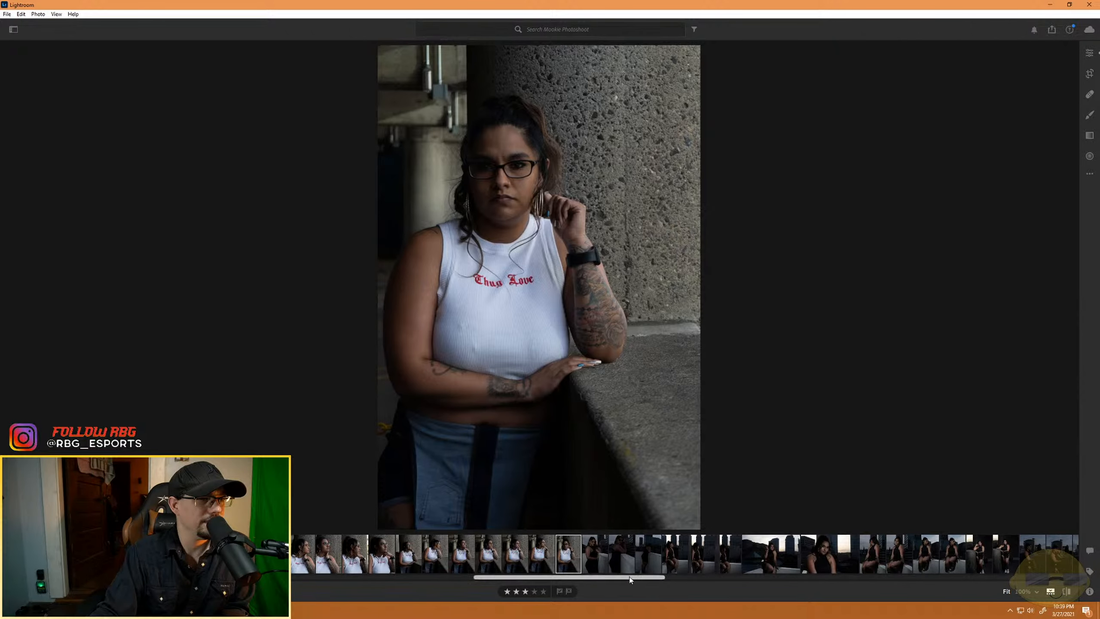
scroll(600, 556, "down", 6)
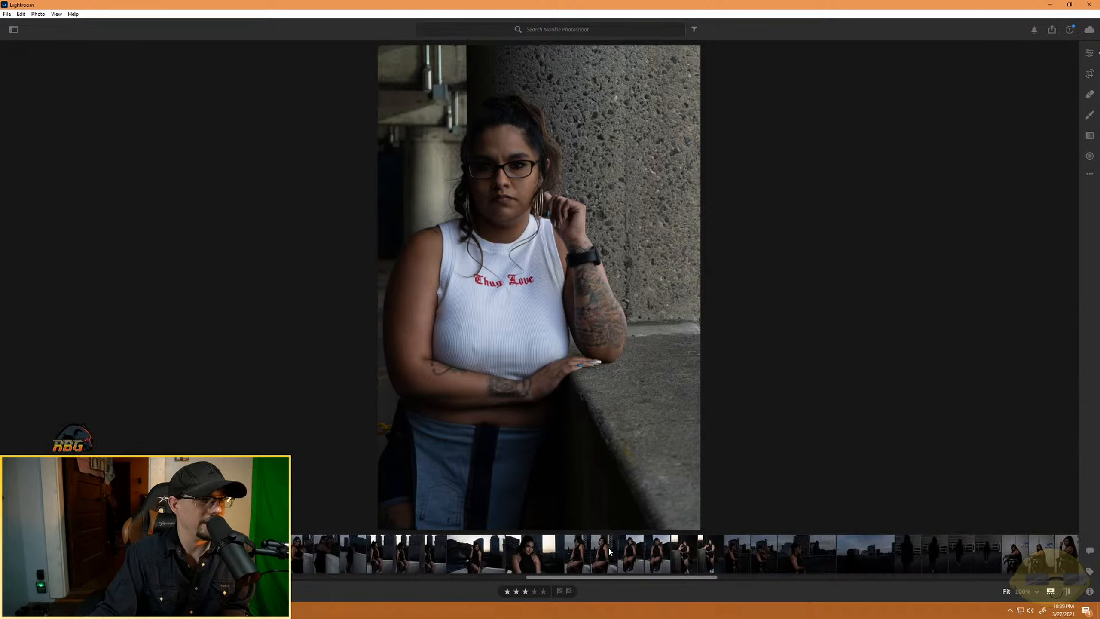
scroll(610, 551, "down", 6)
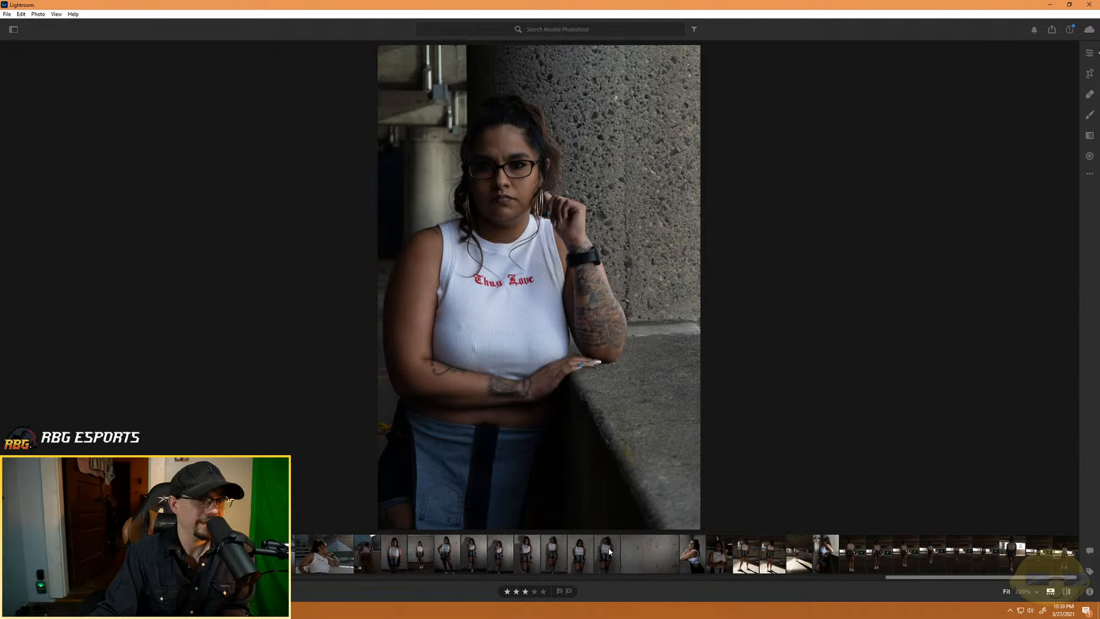
scroll(610, 551, "up", 15)
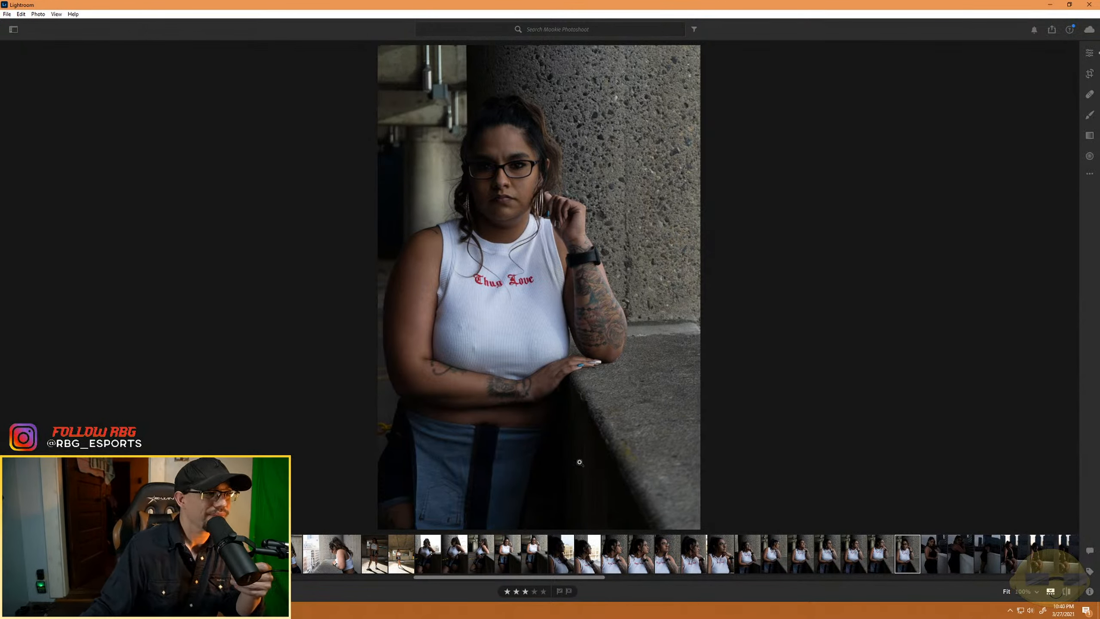
scroll(396, 555, "down", 10)
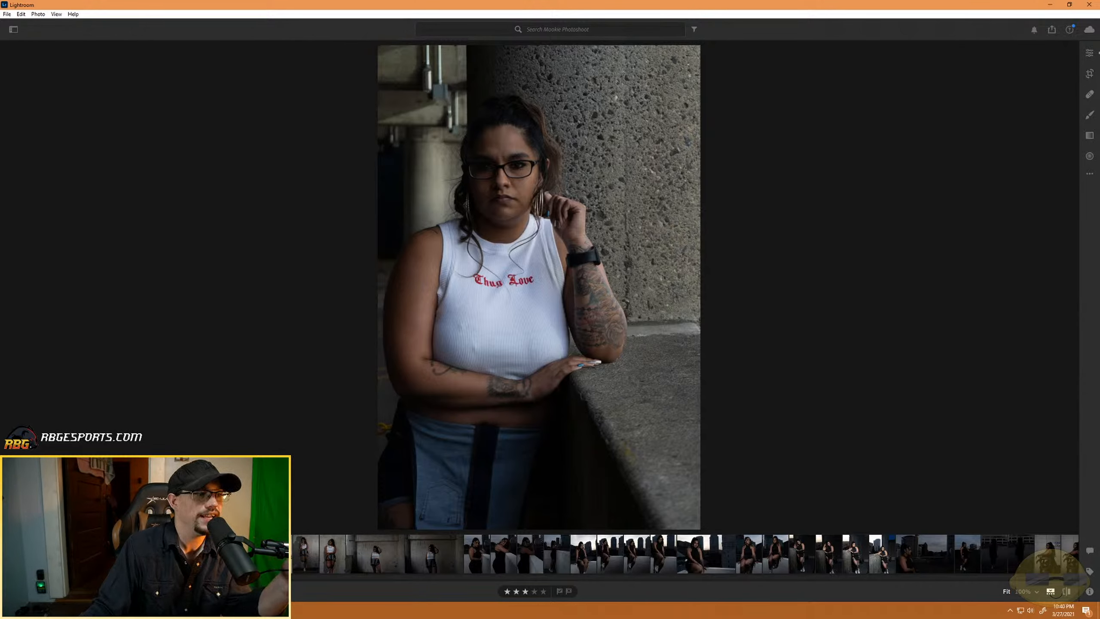
- Open the five-star portrait of the model seated on the white wall in the editor, lower Exposure slightly and raise Shadows to about +50
key("Right")
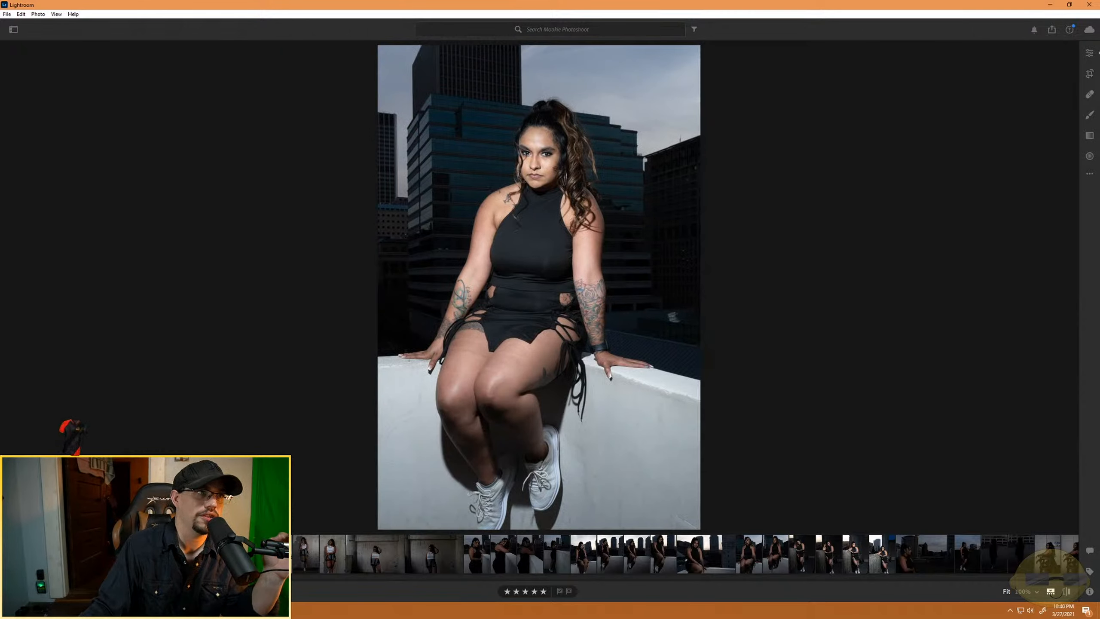
left_click(1088, 52)
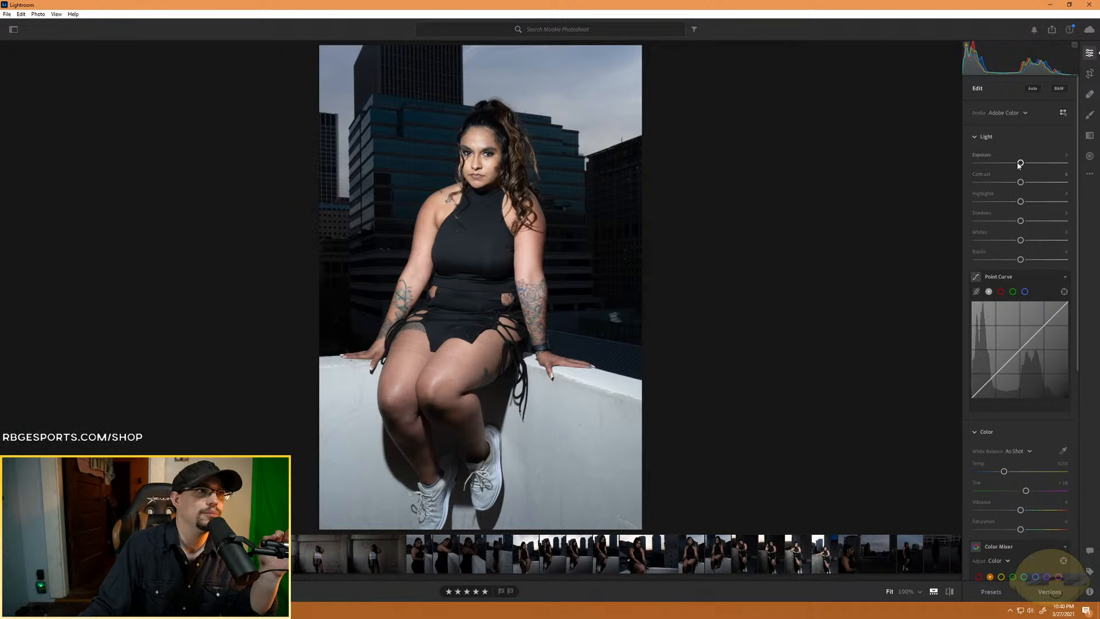
left_click_drag(1020, 162, 1014, 163)
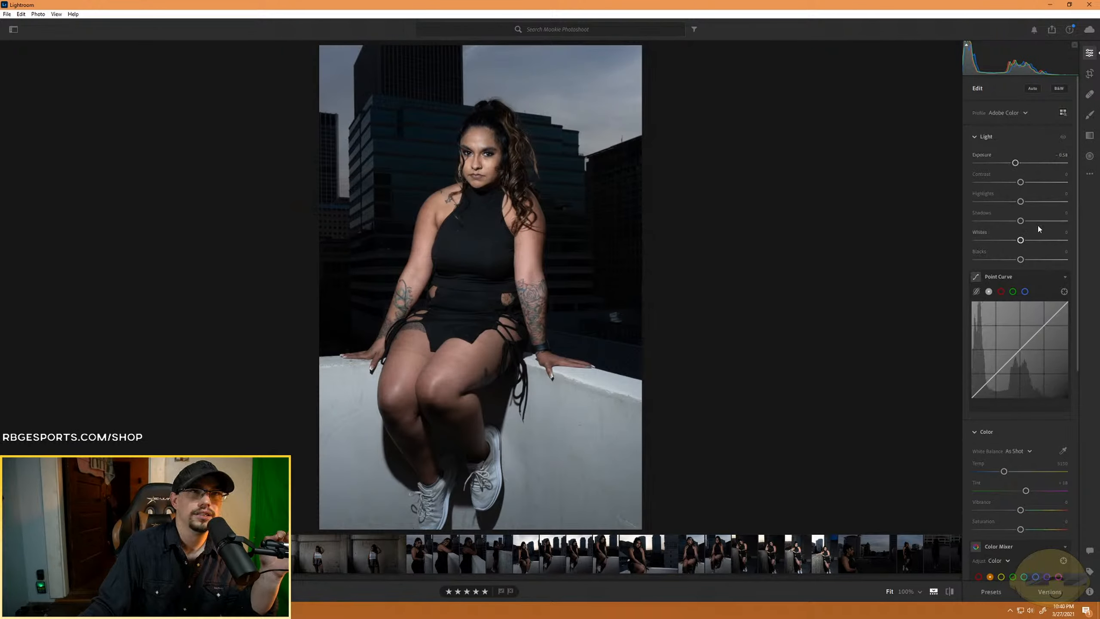
left_click_drag(1020, 221, 1044, 221)
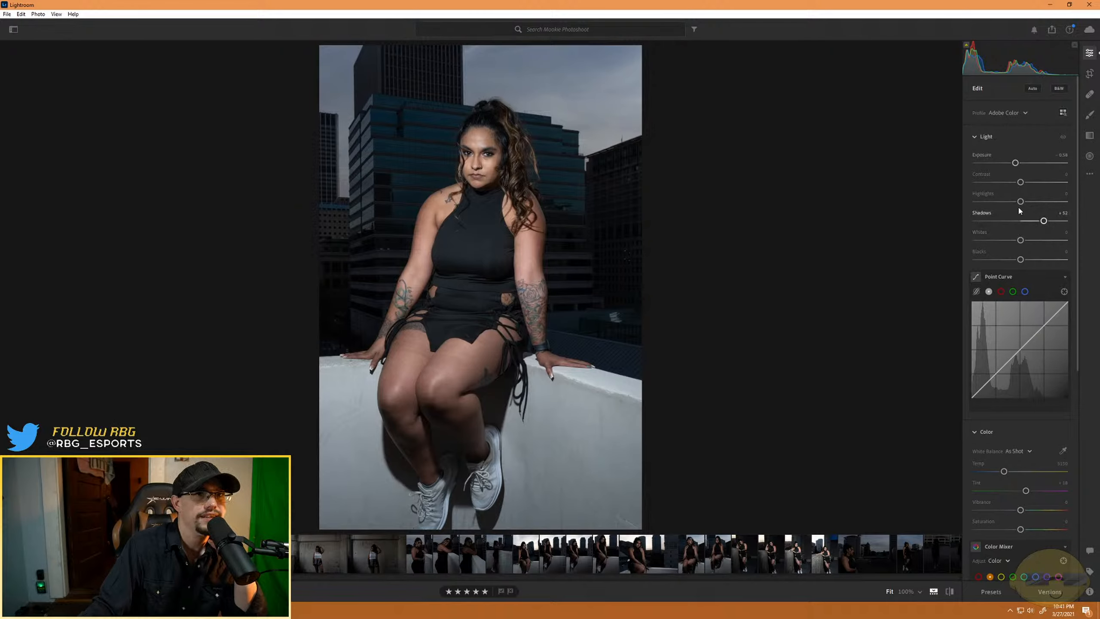
- Set the seated portrait's Highlights to about -51, Contrast to +12, Whites to +19 and Blacks to -16
left_click_drag(1019, 205, 996, 206)
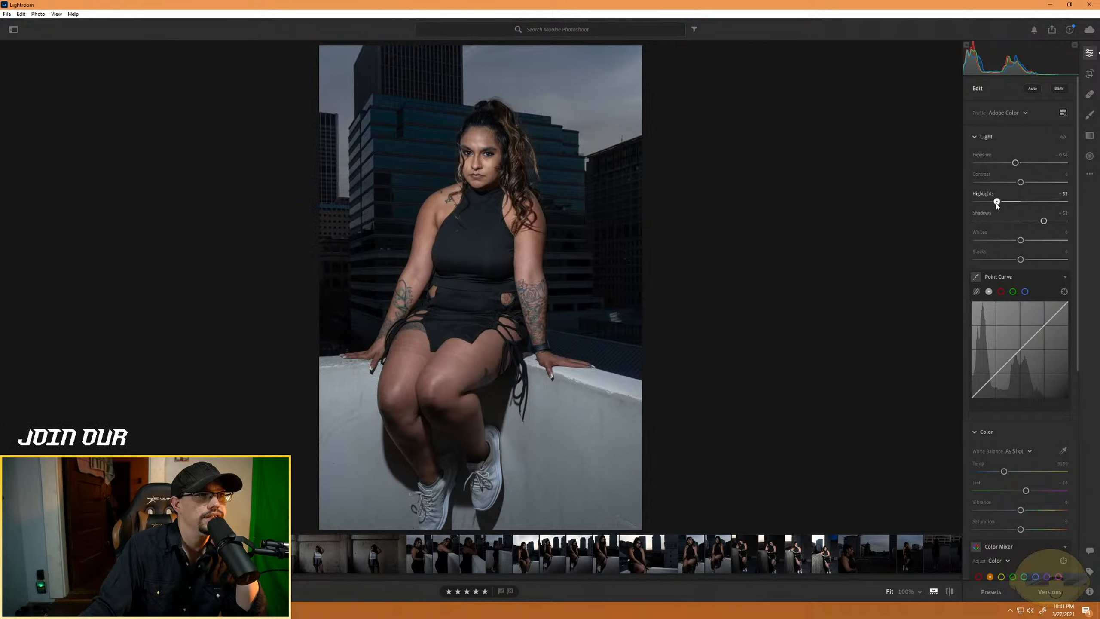
left_click_drag(996, 205, 1029, 183)
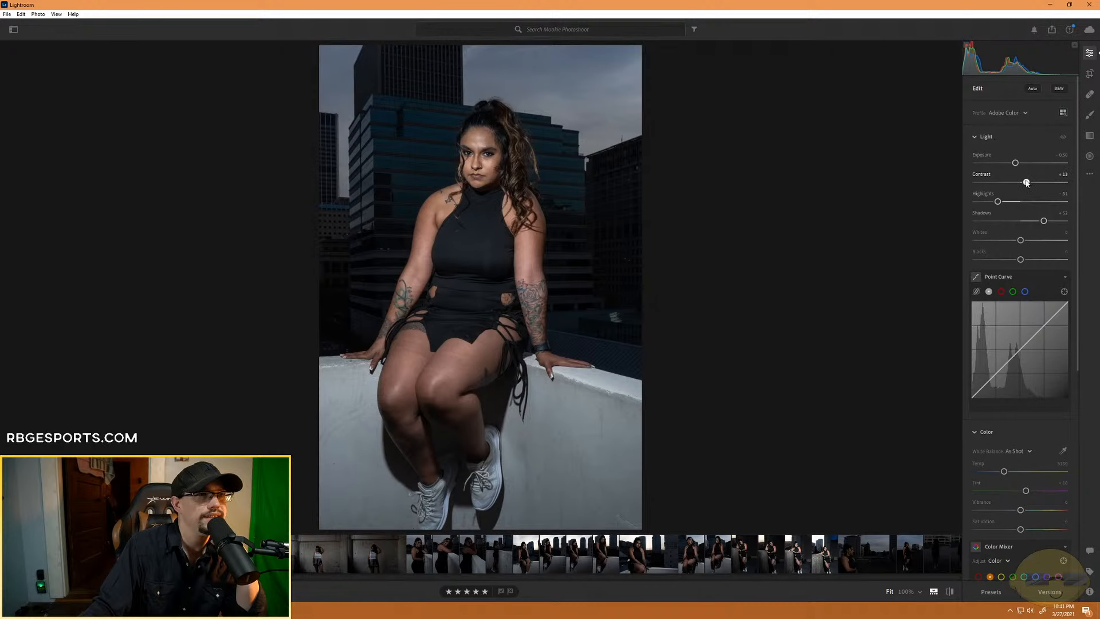
mouse_move(1021, 240)
left_mouse_down()
mouse_move(956, 246)
mouse_move(1049, 247)
mouse_move(920, 245)
mouse_move(1069, 243)
mouse_move(990, 238)
mouse_move(1036, 237)
mouse_move(996, 239)
mouse_move(1034, 239)
mouse_move(1014, 260)
left_mouse_up()
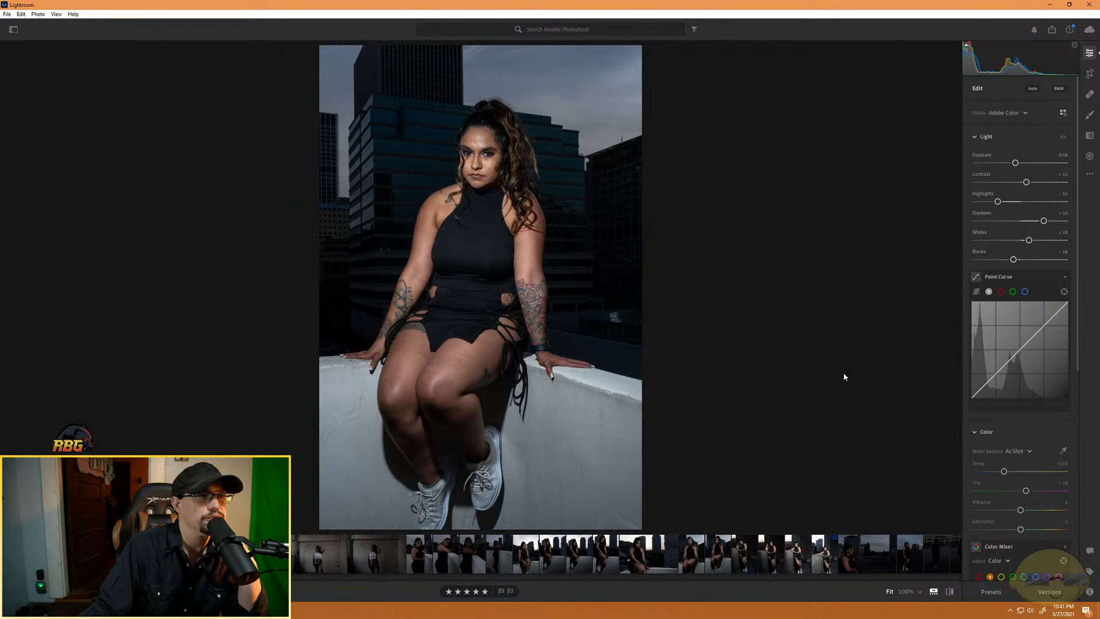
- Try softening the seated portrait with a negative Clarity value, and reset the adjustment
scroll(1011, 391, "down", 5)
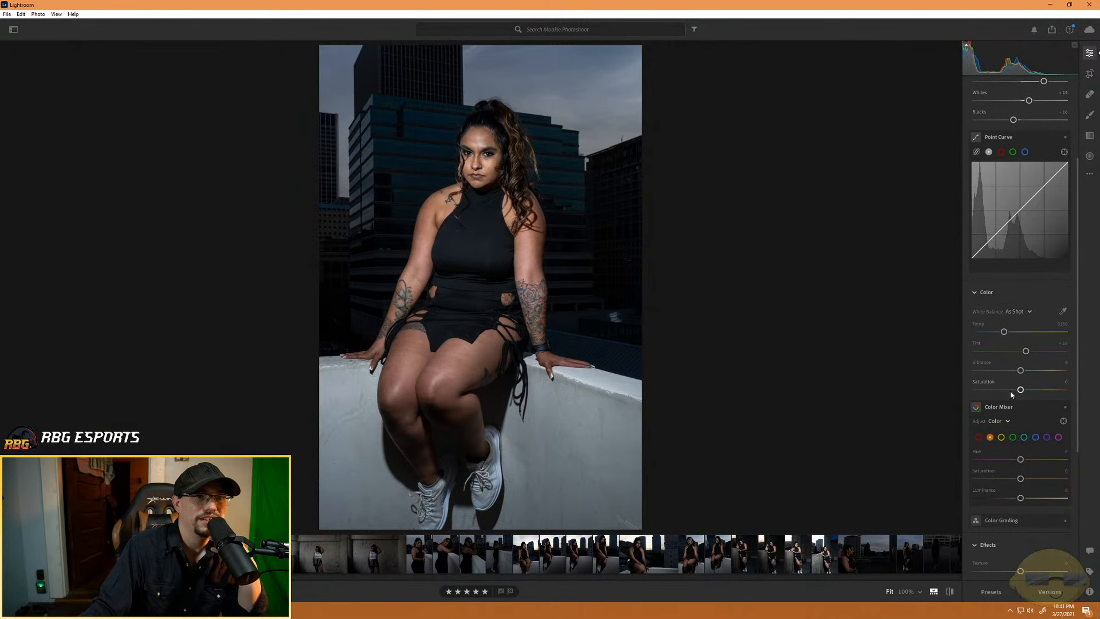
scroll(998, 396, "down", 3)
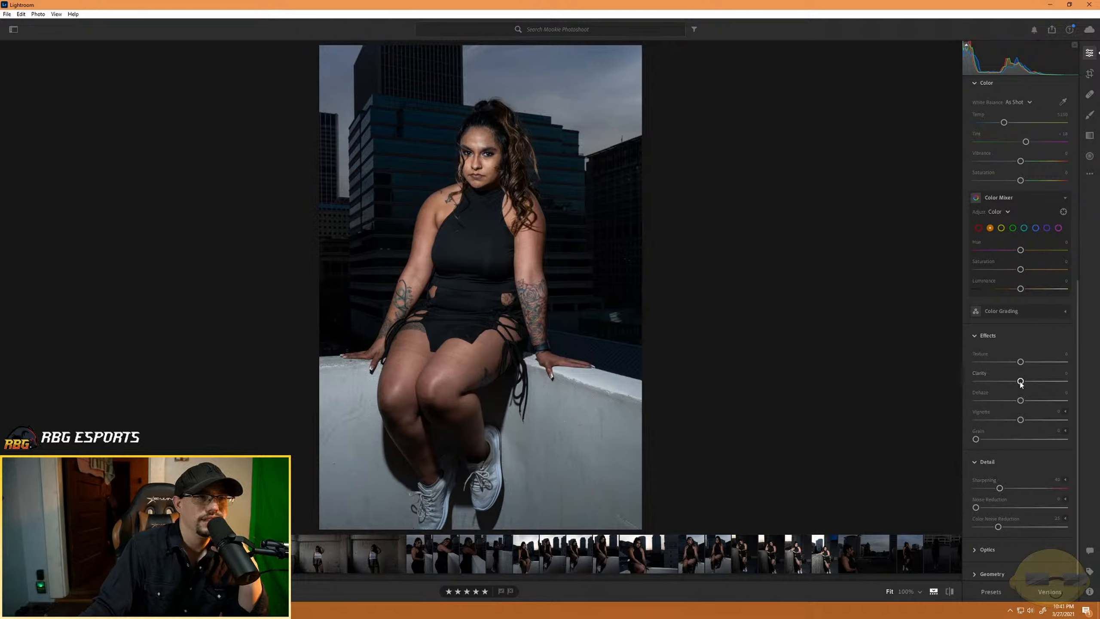
mouse_move(1020, 383)
left_mouse_down()
mouse_move(1034, 381)
mouse_move(1008, 381)
left_mouse_up()
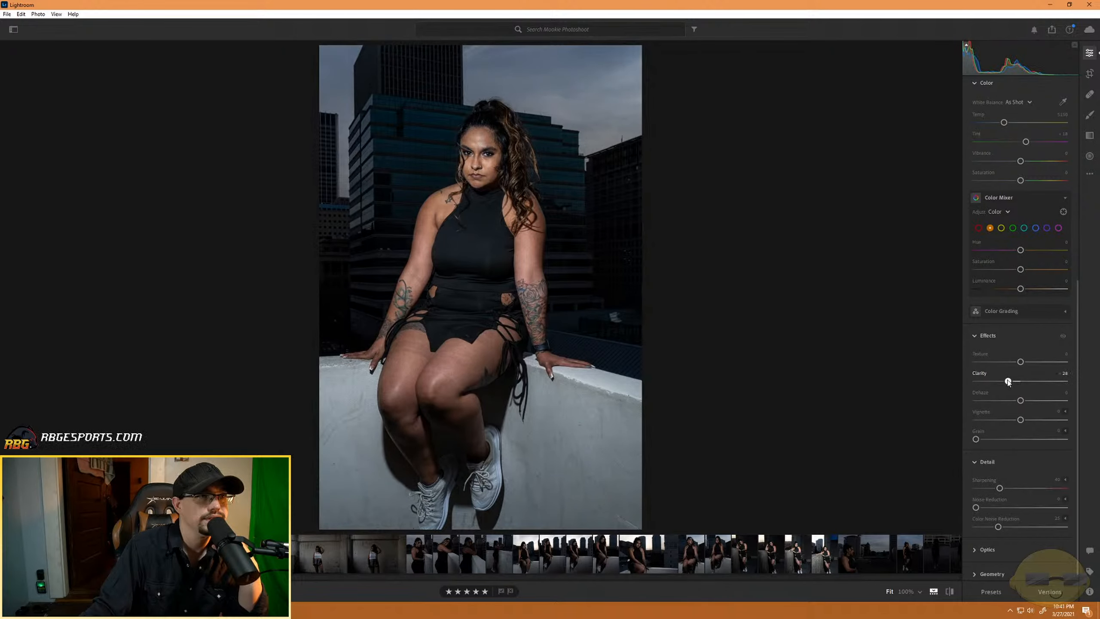
double_click(1009, 381)
- Start a brush mask with Auto Mask and a visible red overlay, and paint it over the upper thigh of the model's raised leg
left_click(1089, 117)
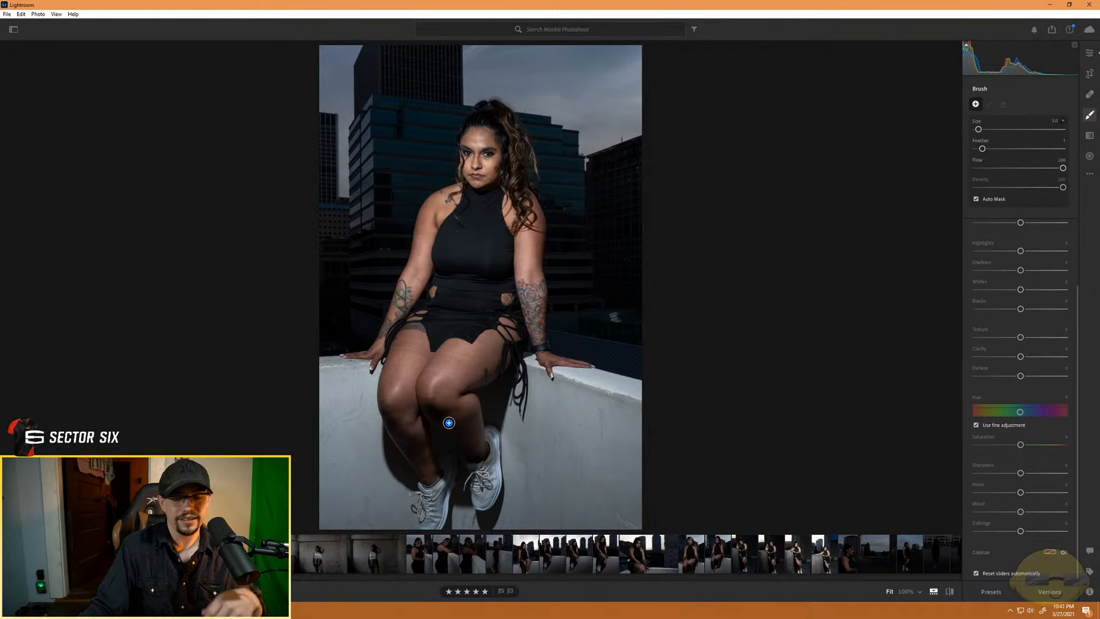
key("z")
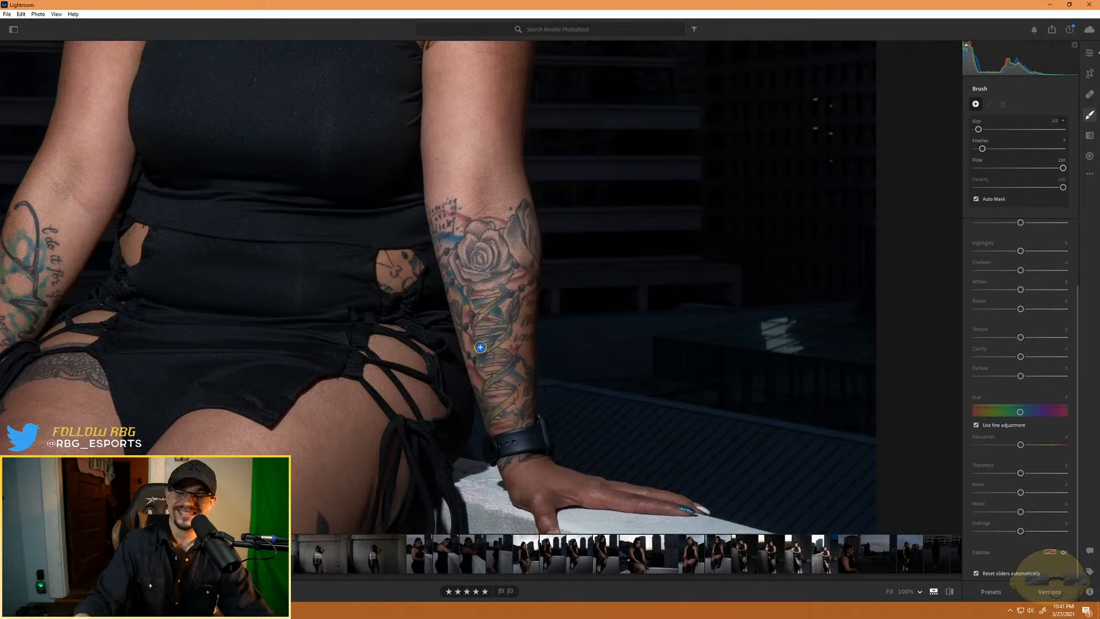
mouse_move(327, 356)
left_mouse_down()
mouse_move(450, 205)
mouse_move(454, 252)
left_mouse_up()
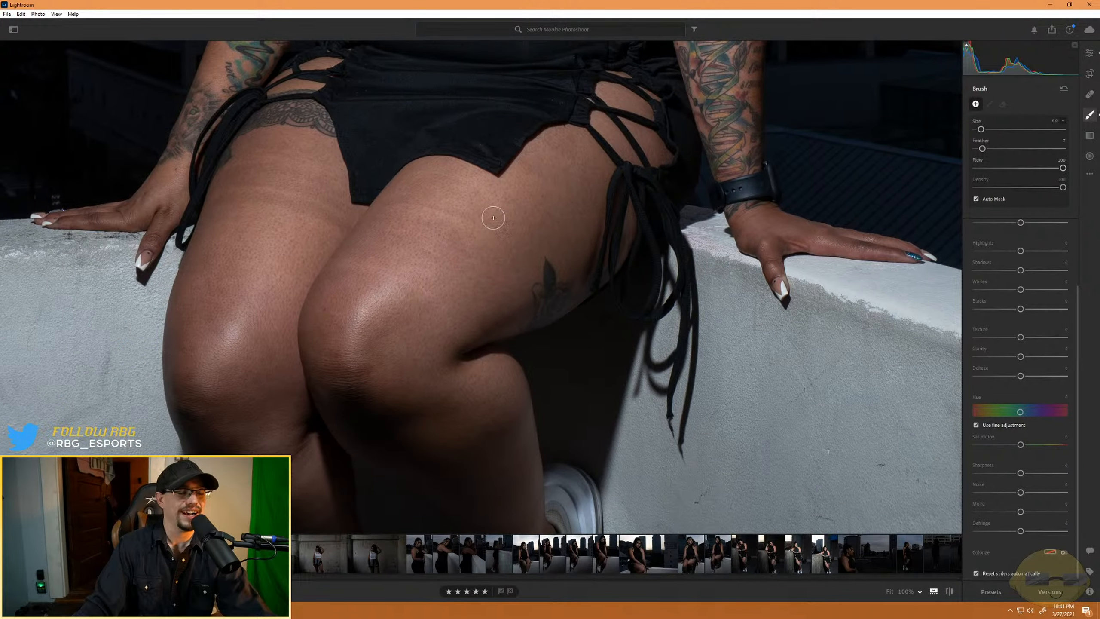
key("o")
mouse_move(422, 267)
left_mouse_down()
mouse_move(459, 215)
mouse_move(383, 327)
mouse_move(404, 233)
mouse_move(407, 265)
mouse_move(407, 190)
mouse_move(427, 169)
mouse_move(440, 162)
mouse_move(491, 182)
mouse_move(456, 173)
mouse_move(488, 202)
mouse_move(419, 193)
mouse_move(442, 186)
mouse_move(494, 214)
mouse_move(548, 174)
mouse_move(528, 179)
mouse_move(549, 142)
mouse_move(570, 136)
mouse_move(546, 140)
mouse_move(506, 197)
left_mouse_up()
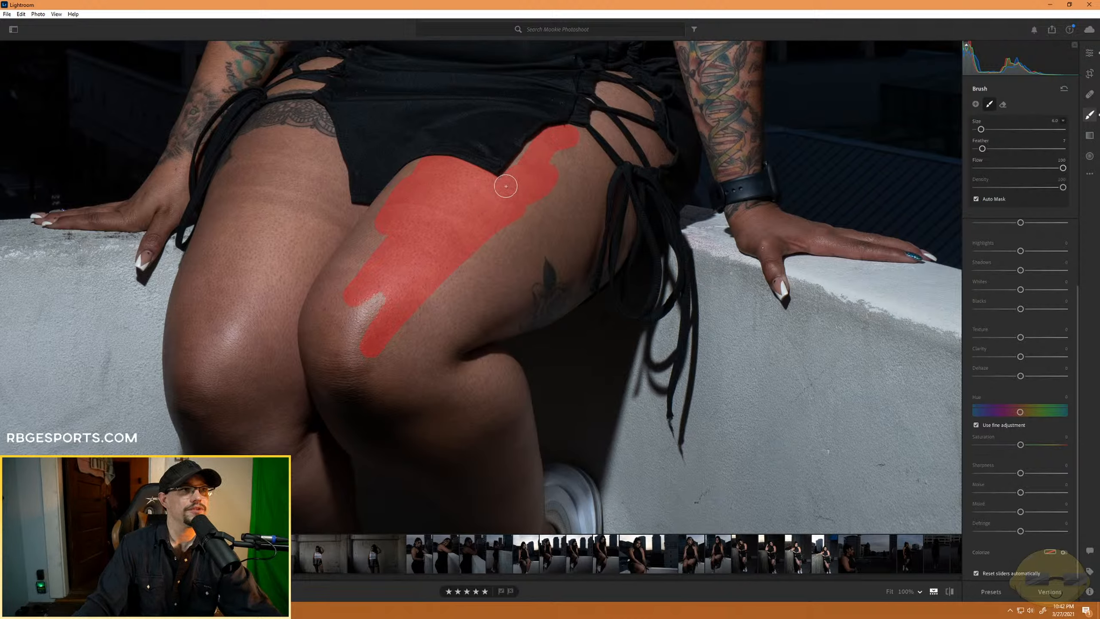
mouse_move(538, 151)
left_mouse_down()
mouse_move(563, 132)
mouse_move(573, 153)
mouse_move(576, 134)
mouse_move(604, 166)
mouse_move(597, 181)
mouse_move(607, 170)
mouse_move(587, 188)
mouse_move(566, 177)
mouse_move(540, 187)
mouse_move(559, 159)
mouse_move(523, 232)
mouse_move(565, 205)
mouse_move(496, 257)
mouse_move(528, 222)
mouse_move(438, 314)
mouse_move(522, 233)
mouse_move(425, 306)
mouse_move(522, 217)
mouse_move(389, 282)
mouse_move(413, 211)
mouse_move(381, 245)
mouse_move(423, 168)
mouse_move(349, 259)
mouse_move(380, 214)
mouse_move(347, 252)
mouse_move(374, 206)
mouse_move(337, 255)
mouse_move(339, 244)
mouse_move(356, 241)
mouse_move(314, 298)
mouse_move(379, 264)
left_mouse_up()
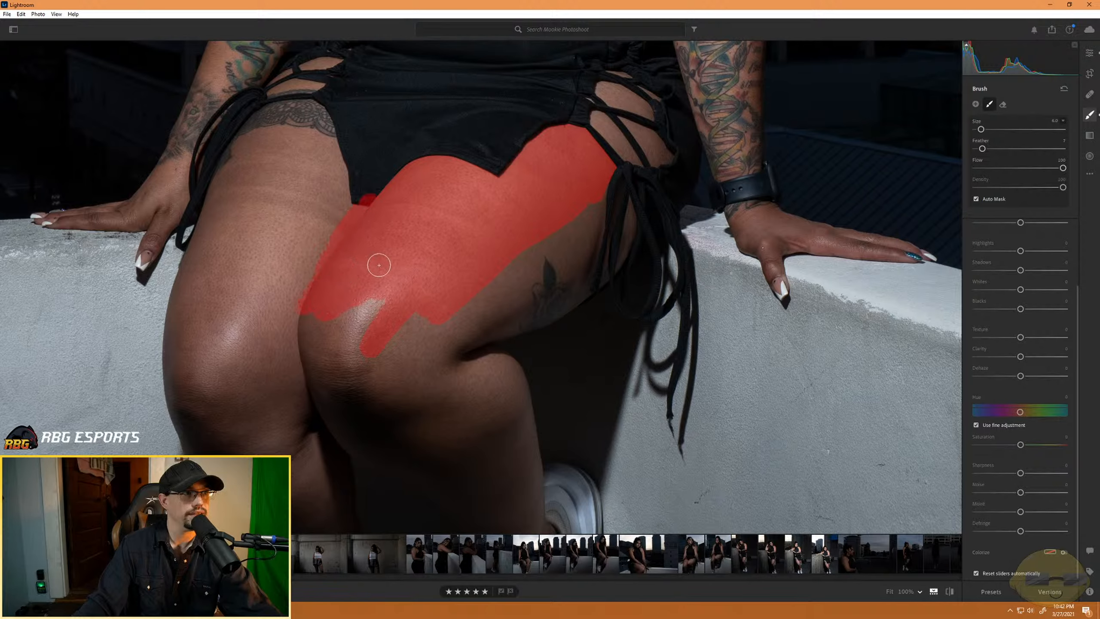
- Erase the brush mask's spill from the black dress hem between the thighs
left_click_drag(362, 194, 364, 185)
key("super")
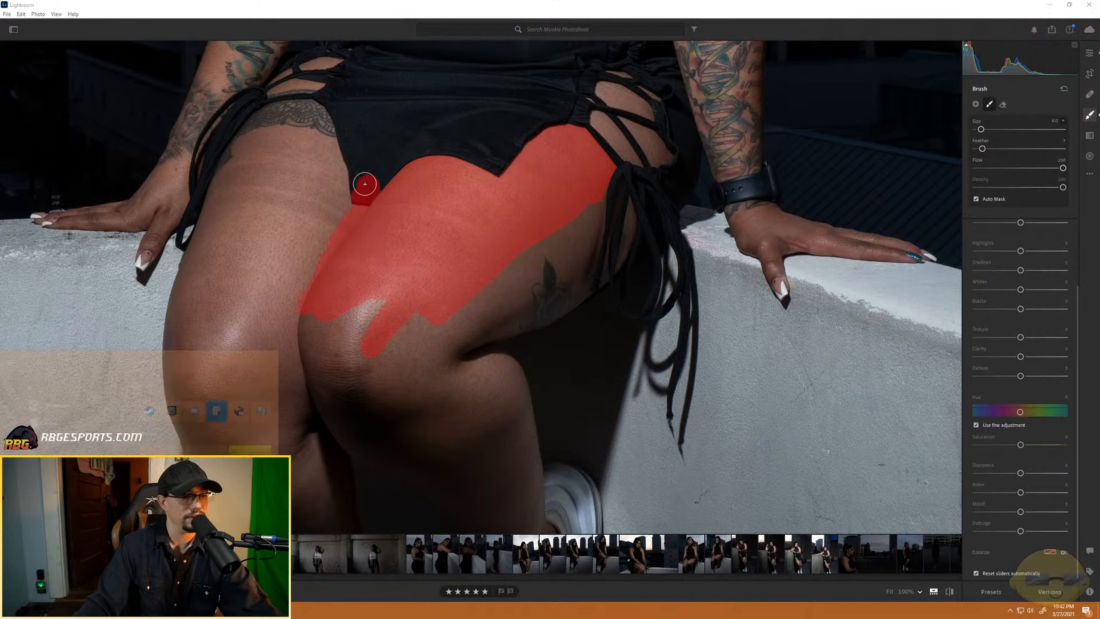
key("super")
key("alt")
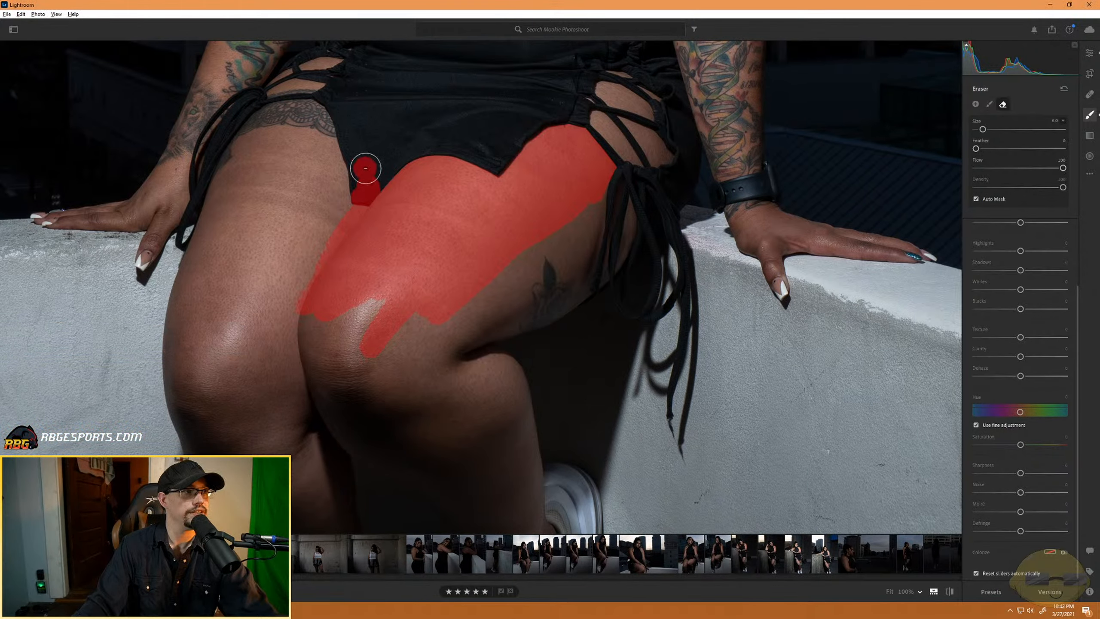
left_click_drag(366, 162, 364, 191)
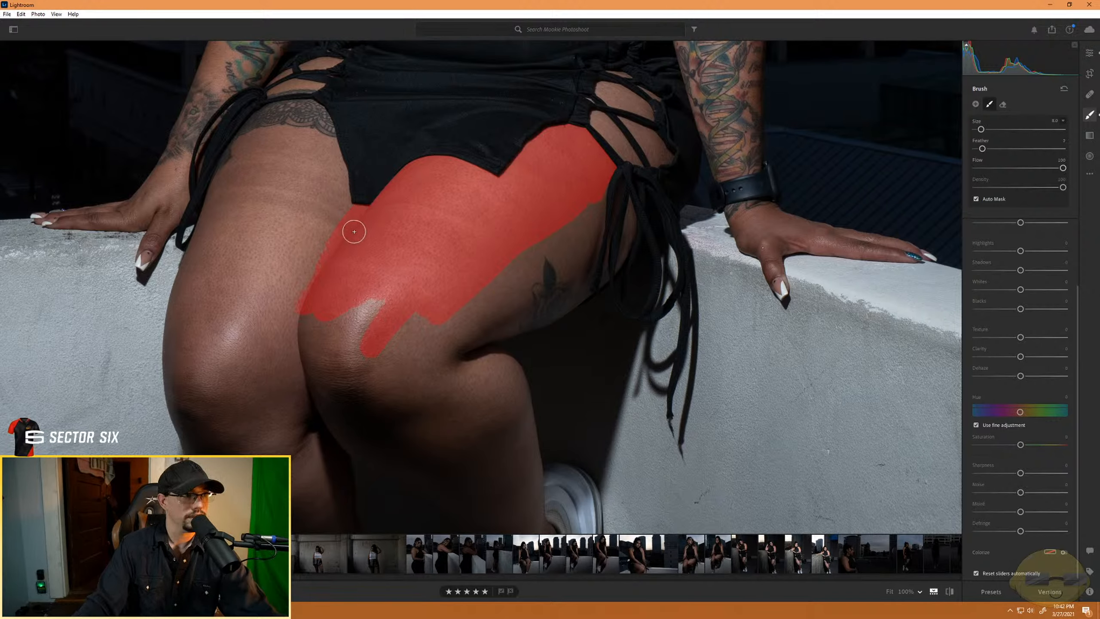
- Extend the brush mask over the raised leg's kneecap and along the outer thigh toward the tattoo
mouse_move(374, 344)
left_mouse_down()
mouse_move(341, 334)
mouse_move(363, 336)
mouse_move(326, 309)
mouse_move(308, 340)
mouse_move(310, 323)
mouse_move(311, 362)
left_mouse_up()
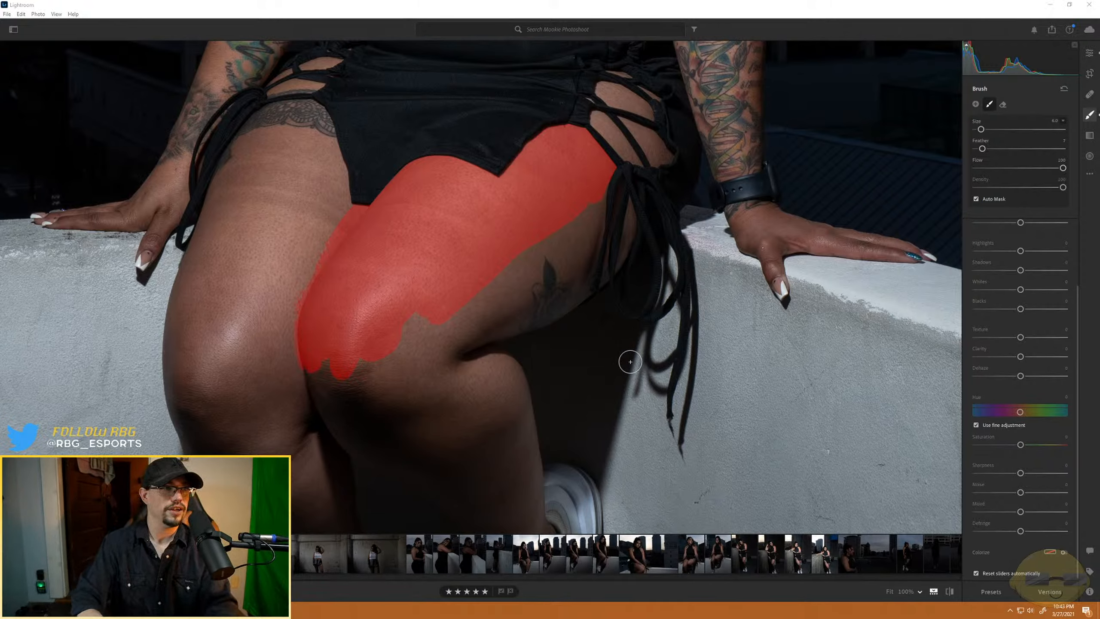
left_click(571, 224)
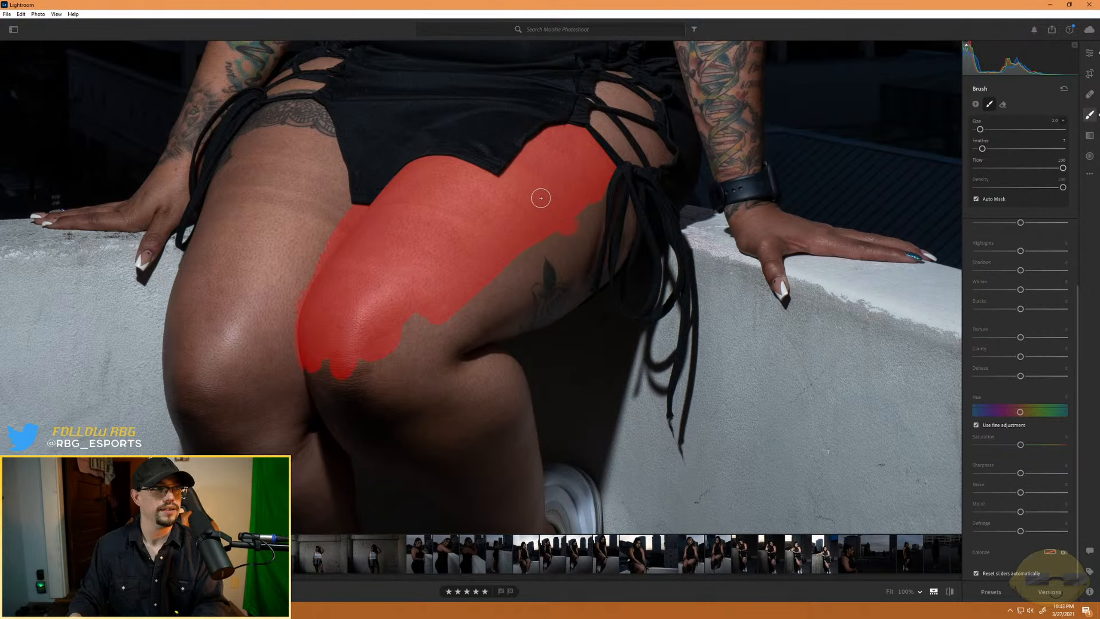
mouse_move(507, 222)
left_mouse_down()
mouse_move(503, 262)
mouse_move(577, 270)
mouse_move(538, 254)
left_mouse_up()
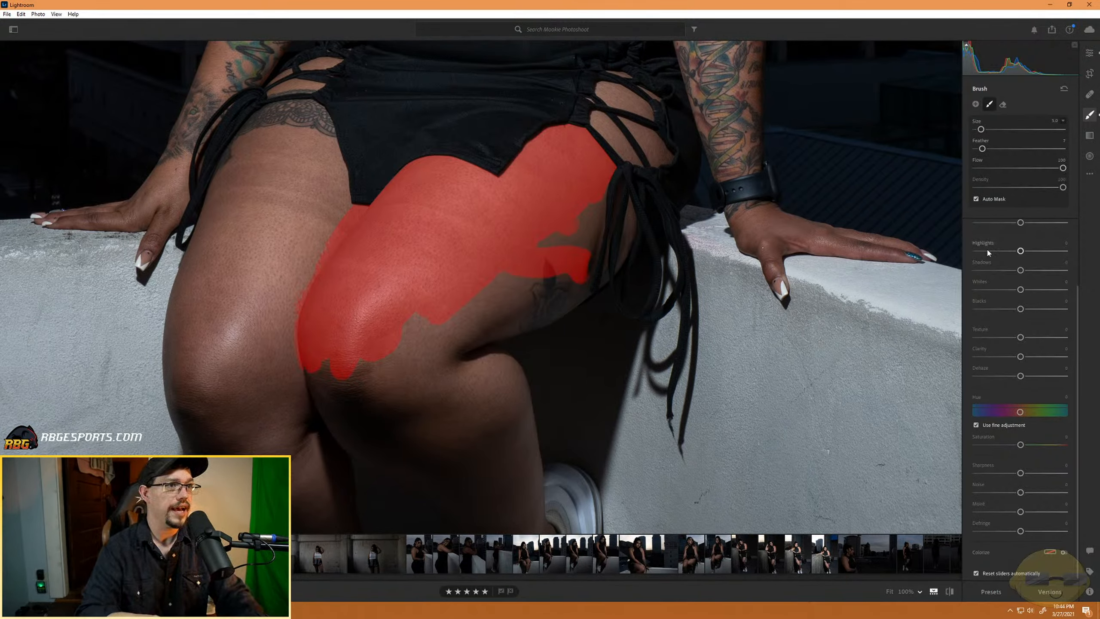
- Paint the mask around the bend of the raised leg's knee, covering the upper calf and the lower thigh
scroll(989, 252, "up", 1)
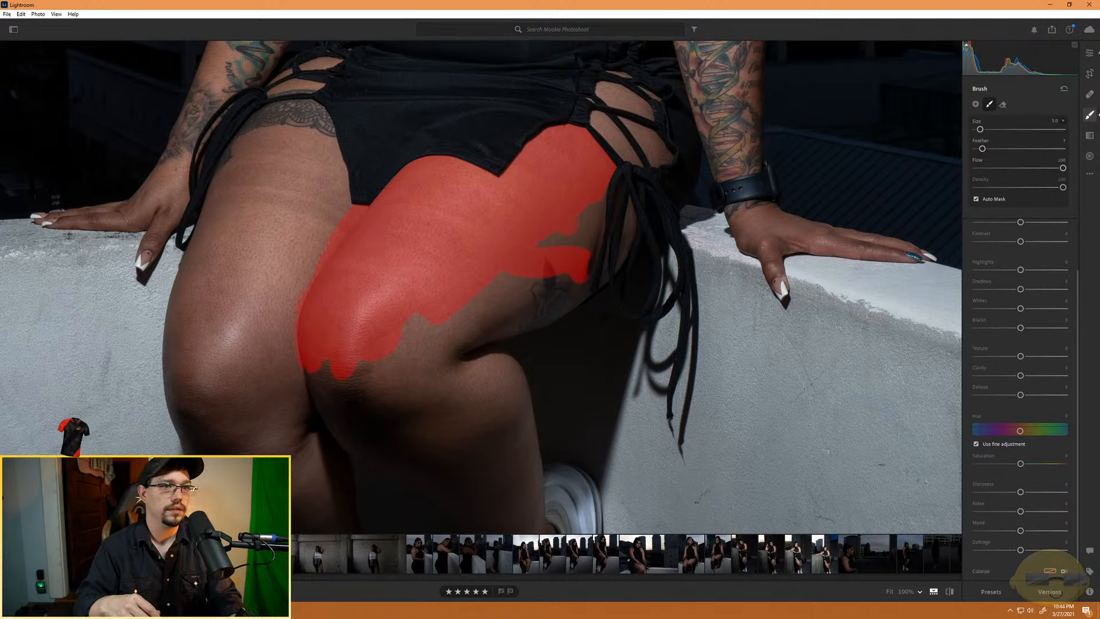
left_click(514, 315)
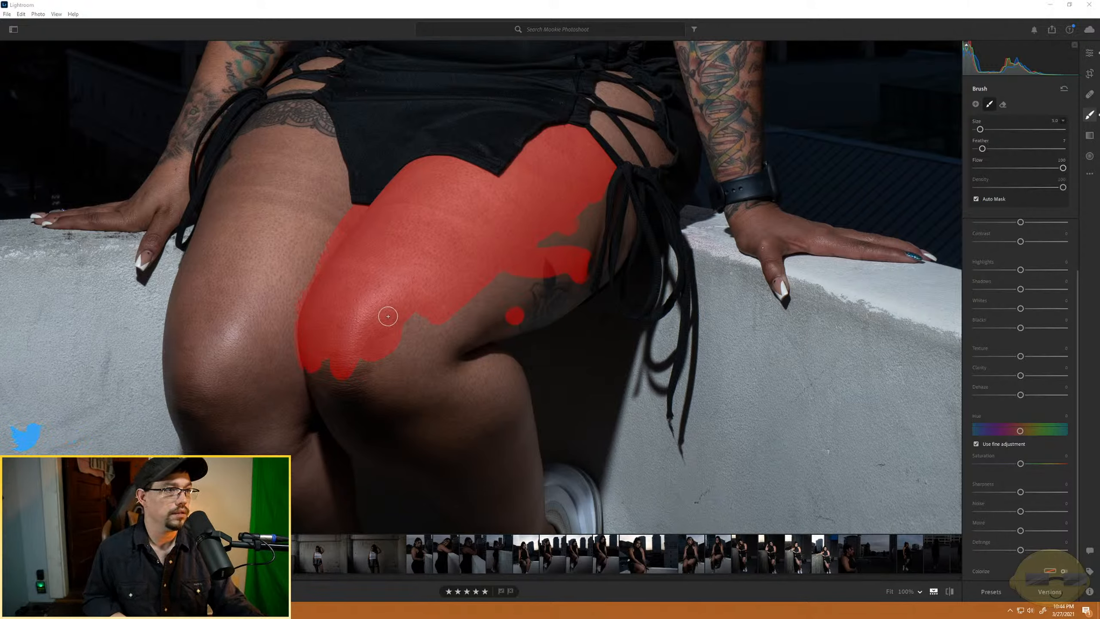
left_click_drag(405, 296, 430, 266)
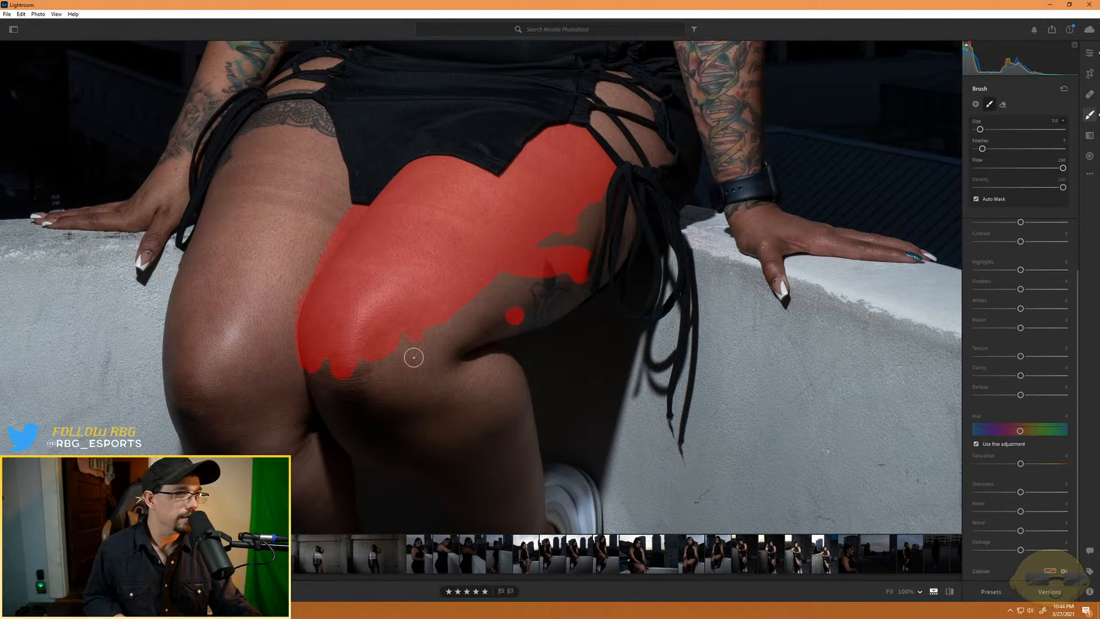
mouse_move(413, 358)
left_mouse_down()
mouse_move(456, 414)
mouse_move(509, 412)
left_mouse_up()
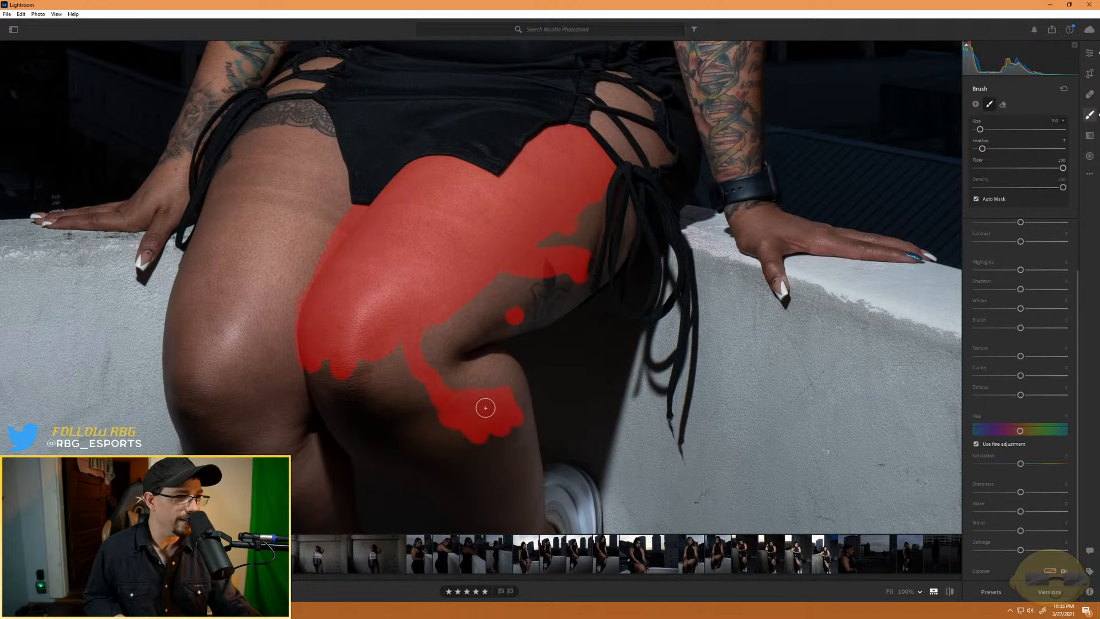
mouse_move(453, 391)
left_mouse_down()
mouse_move(480, 371)
mouse_move(460, 357)
mouse_move(443, 371)
mouse_move(426, 348)
mouse_move(470, 336)
mouse_move(515, 291)
left_mouse_up()
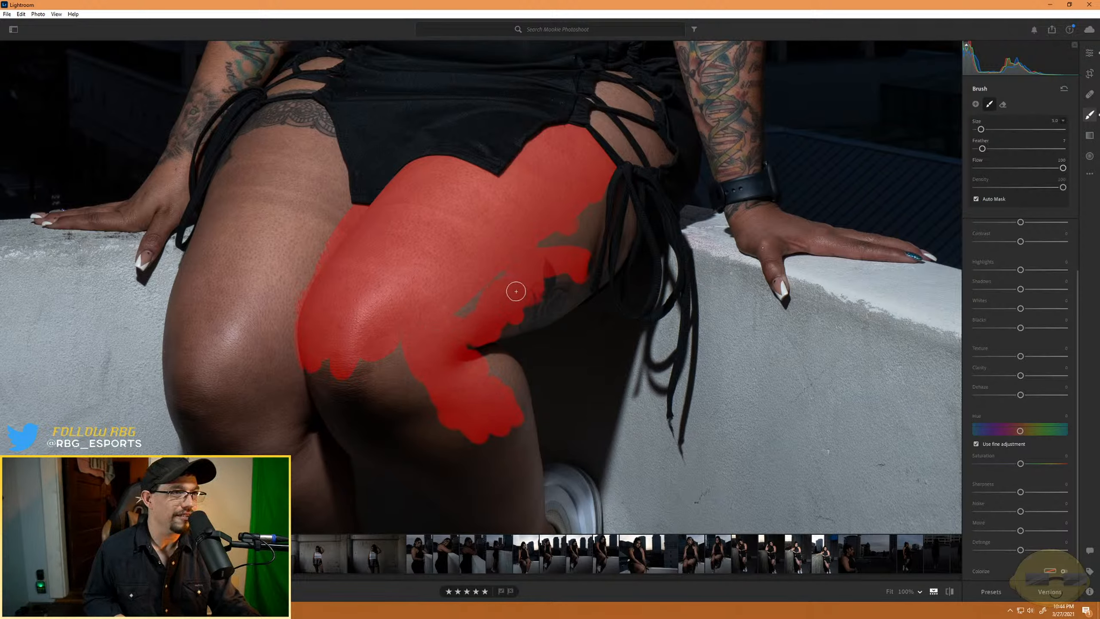
- Fill the remaining mask gaps on the outer thigh up to the hanging side laces, varying the brush size
scroll(515, 291, "down", 3)
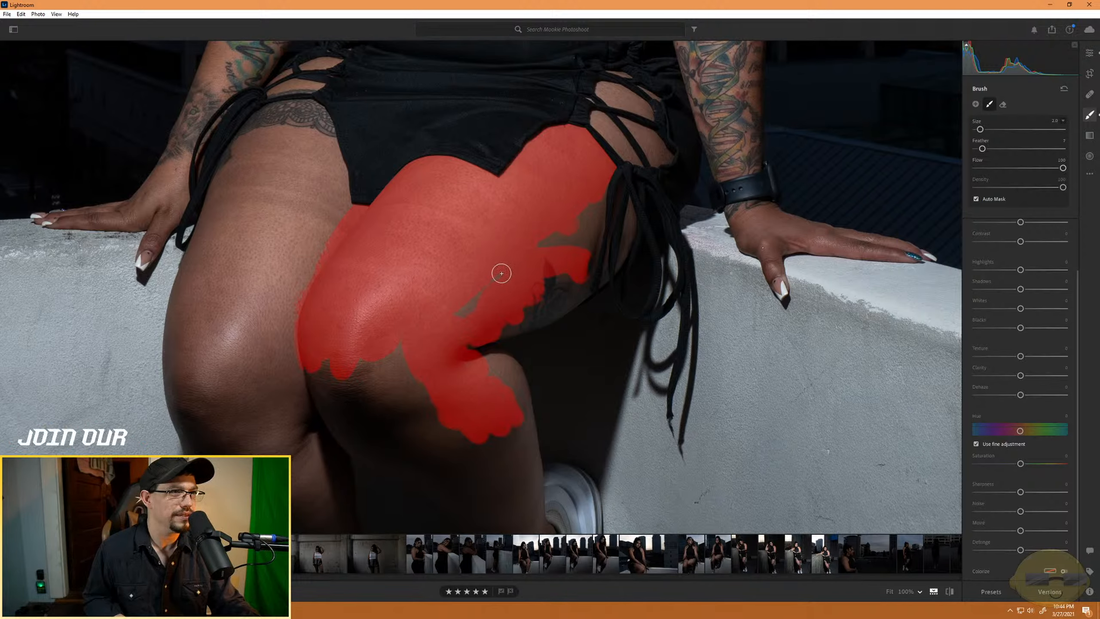
scroll(466, 312, "up", 3)
scroll(462, 309, "down", 2)
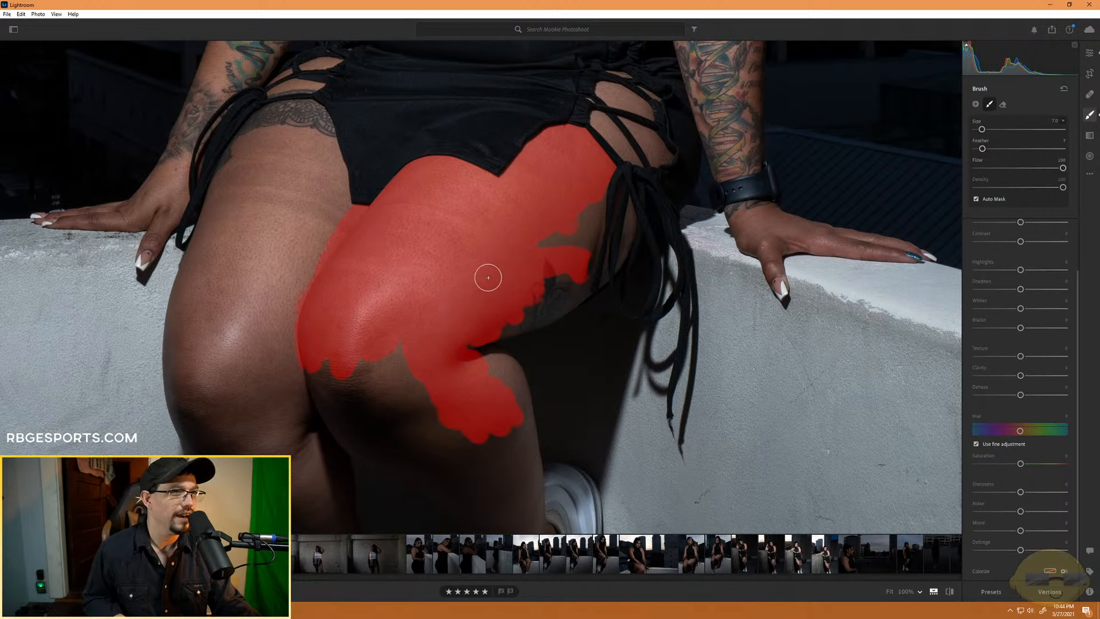
mouse_move(551, 261)
left_mouse_down()
mouse_move(555, 239)
mouse_move(542, 234)
mouse_move(565, 240)
mouse_move(576, 211)
mouse_move(604, 217)
left_mouse_up()
scroll(552, 236, "up", 1)
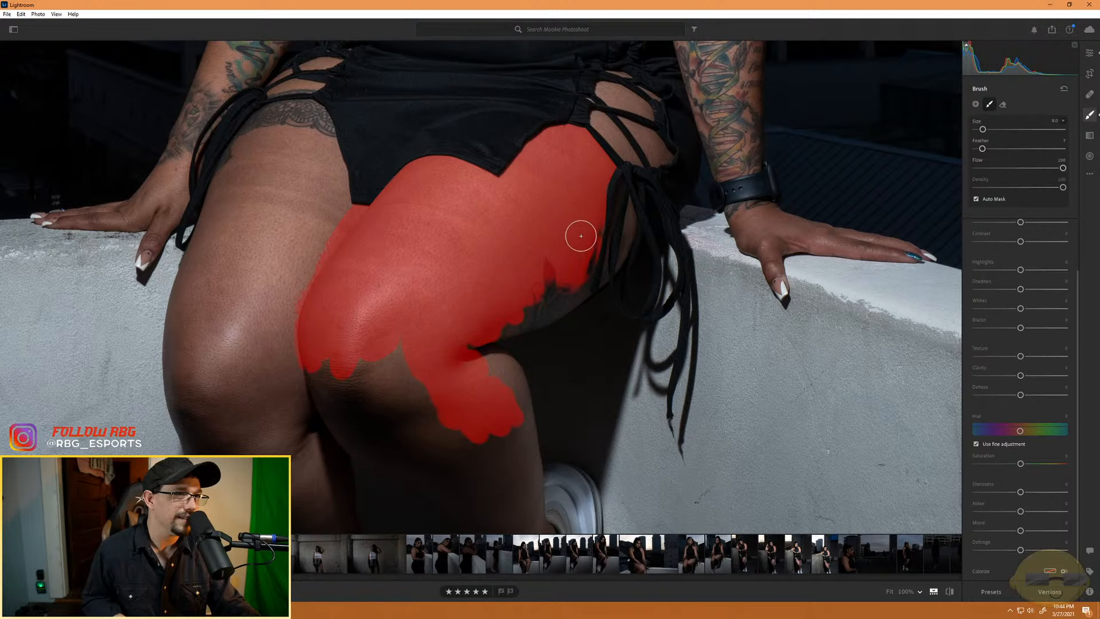
right_click(566, 280)
right_click(563, 223)
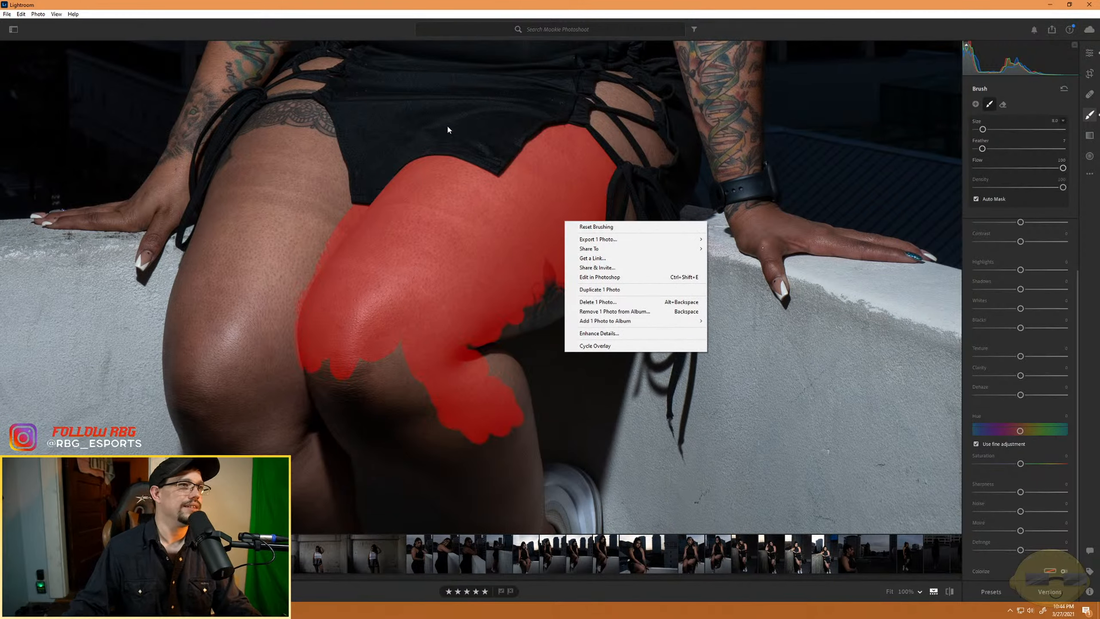
left_click(437, 209)
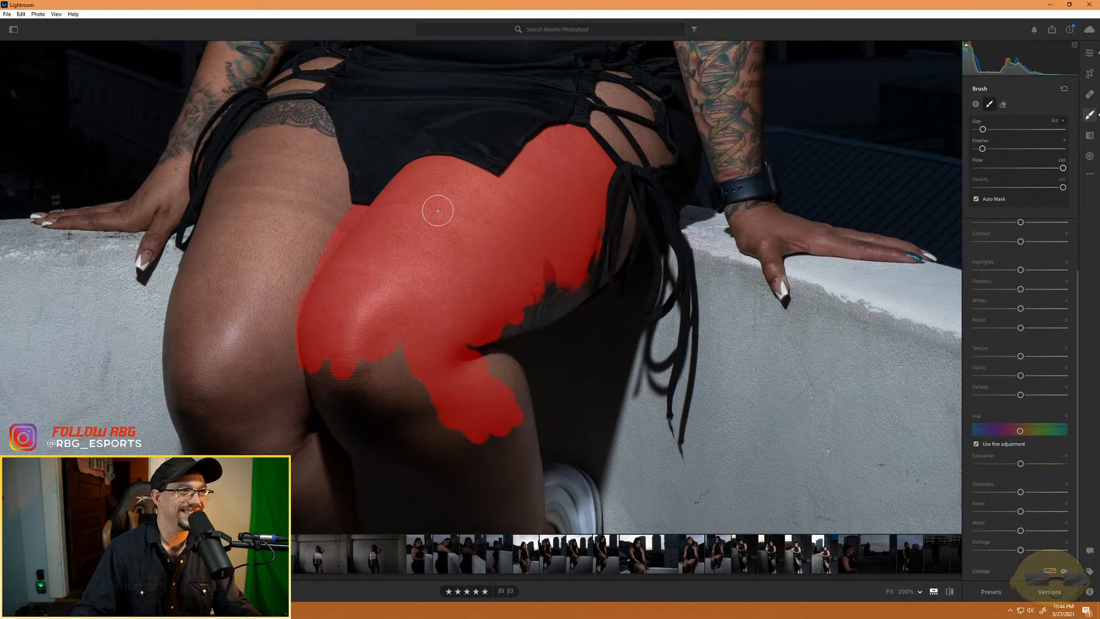
scroll(471, 260, "up", 3)
scroll(476, 270, "up", 1)
right_click(477, 269)
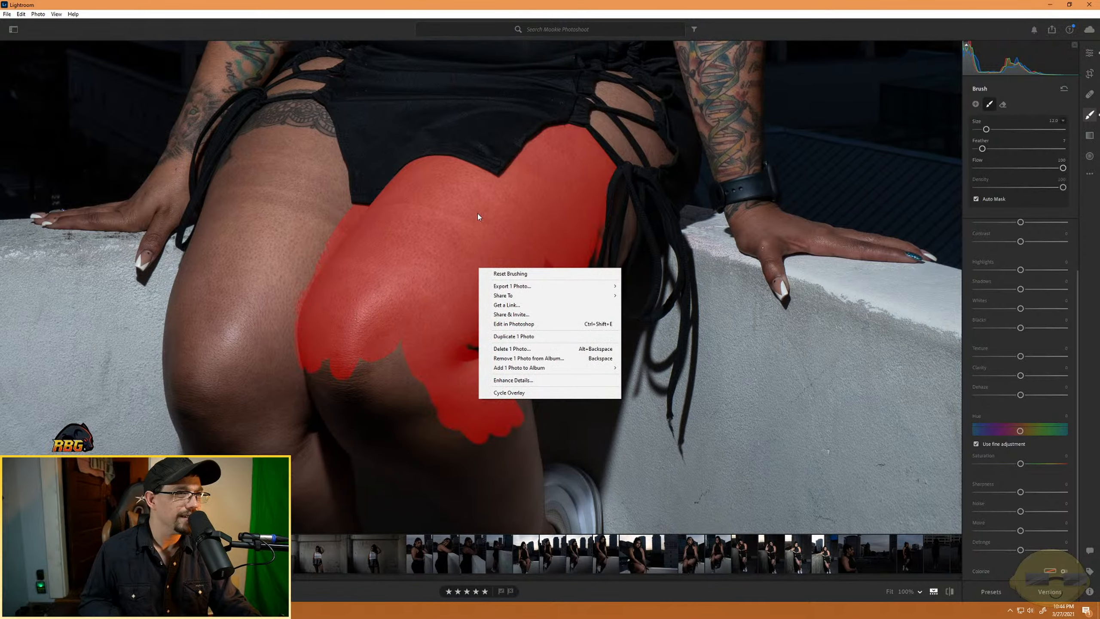
left_click(497, 236)
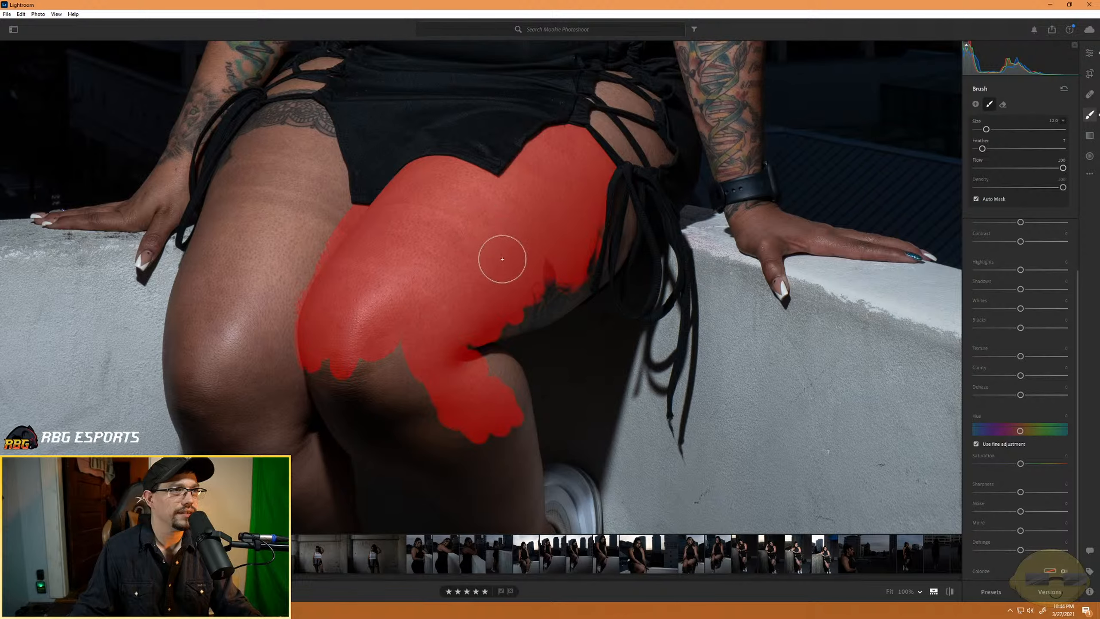
- Paint the mask along the thigh's underside with a smaller brush, and erase it from the thigh tattoo
scroll(491, 282, "down", 11)
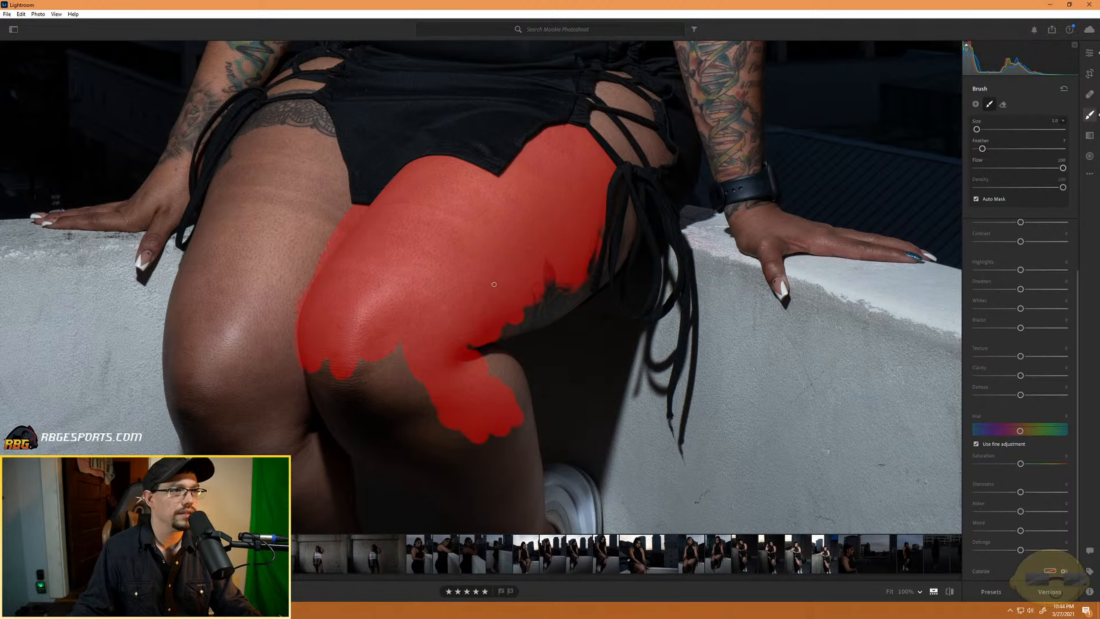
scroll(505, 294, "up", 5)
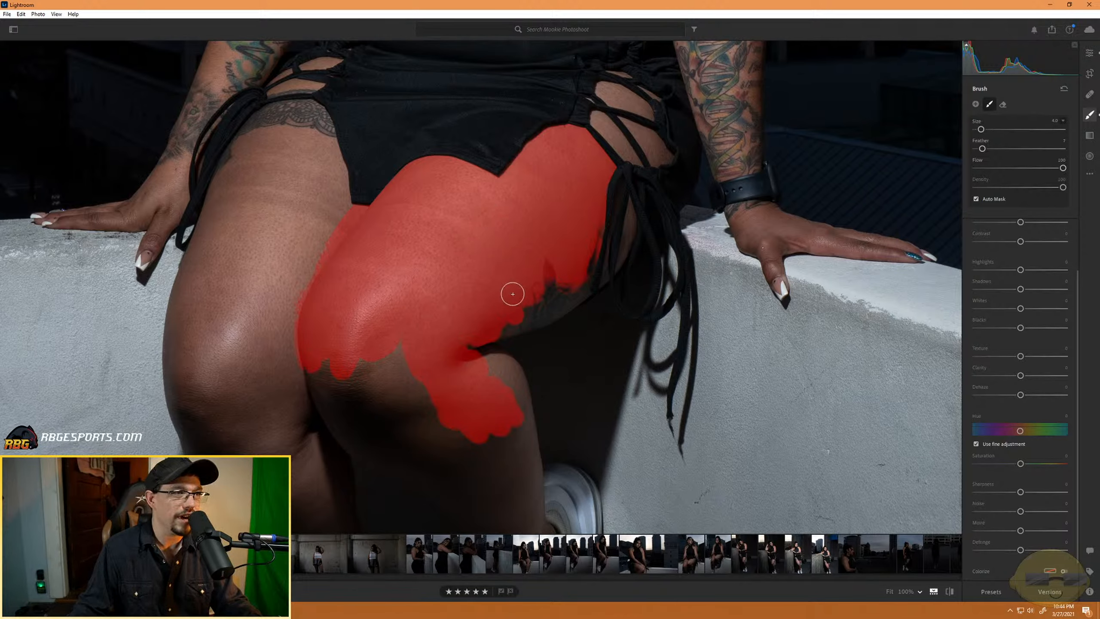
mouse_move(515, 296)
left_mouse_down()
mouse_move(545, 272)
mouse_move(530, 297)
mouse_move(542, 302)
left_mouse_up()
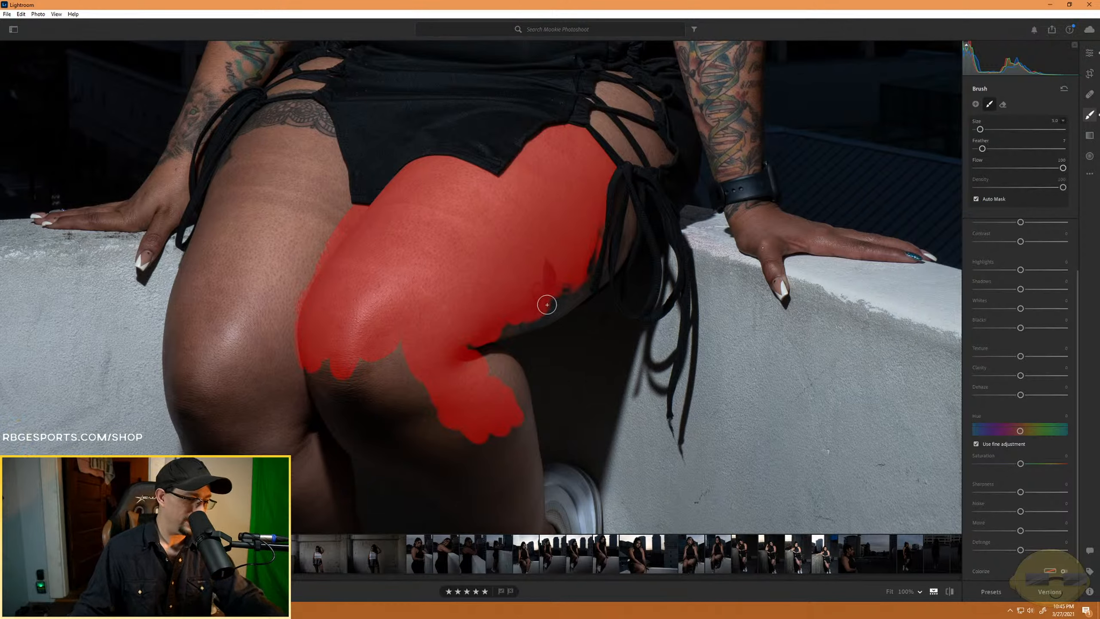
key("alt")
left_click_drag(547, 304, 547, 271)
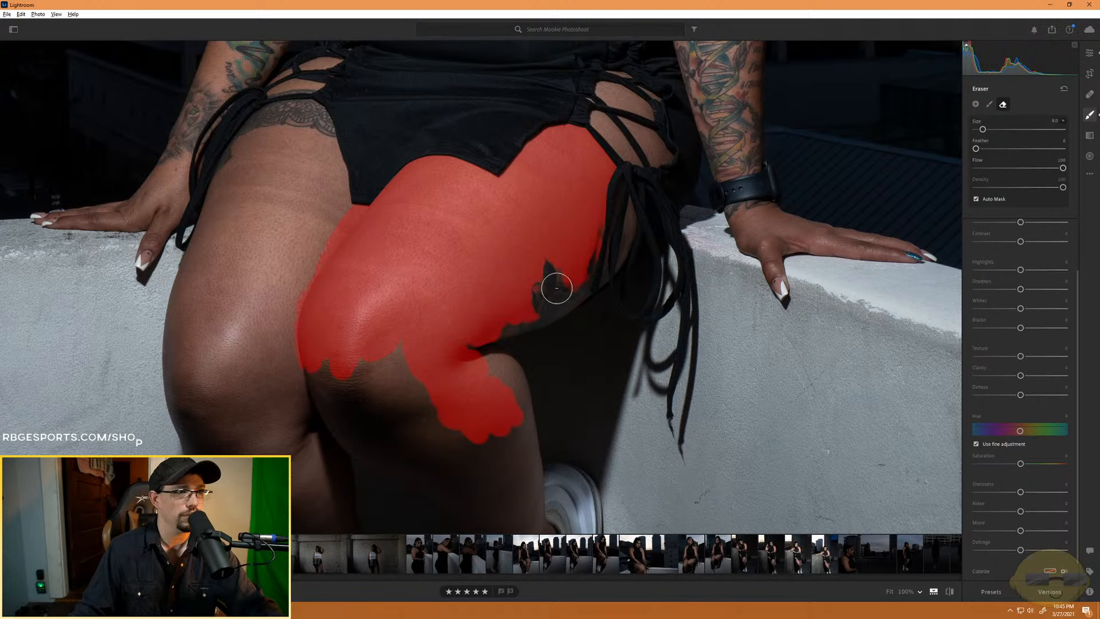
key("alt")
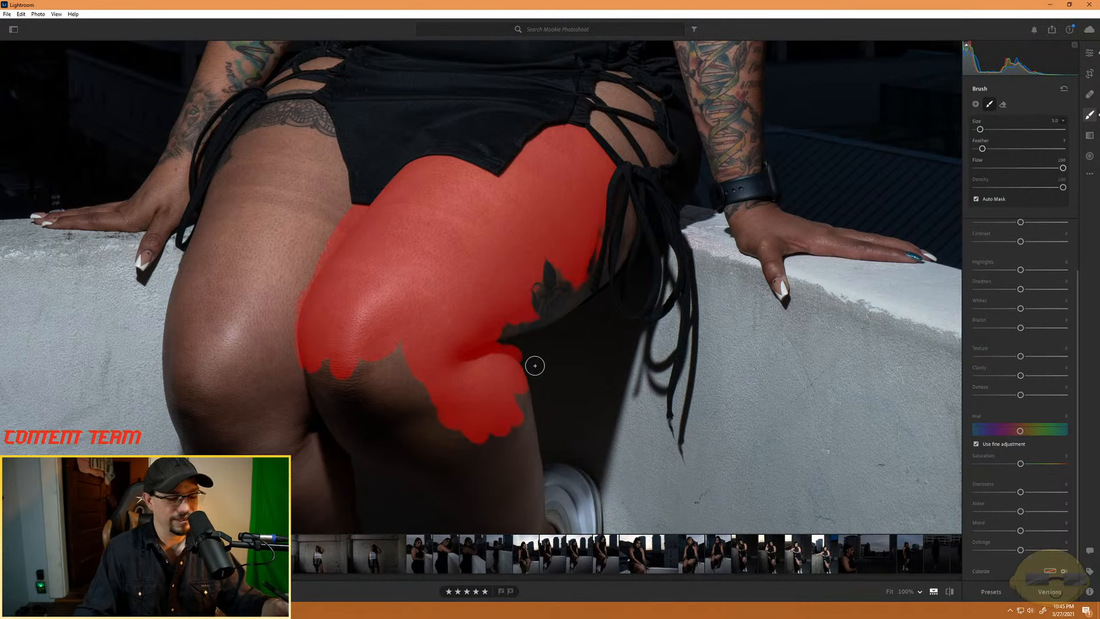
- Erase the mask's spill from the dark shadow just behind the bent knee
key("alt")
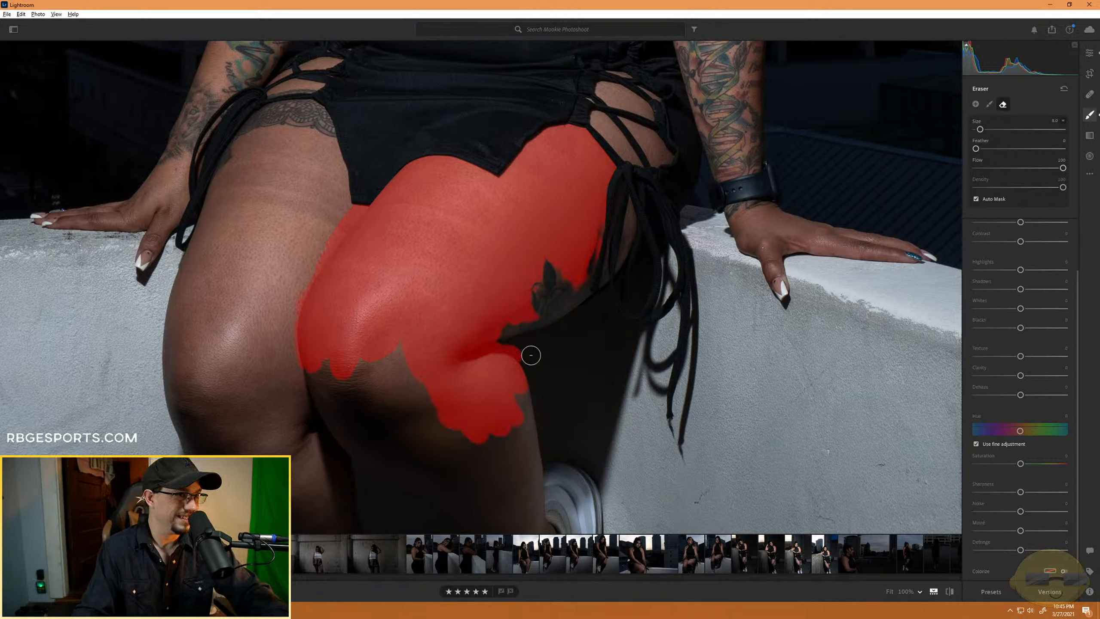
scroll(529, 357, "down", 2)
left_click_drag(518, 354, 501, 344)
key("alt")
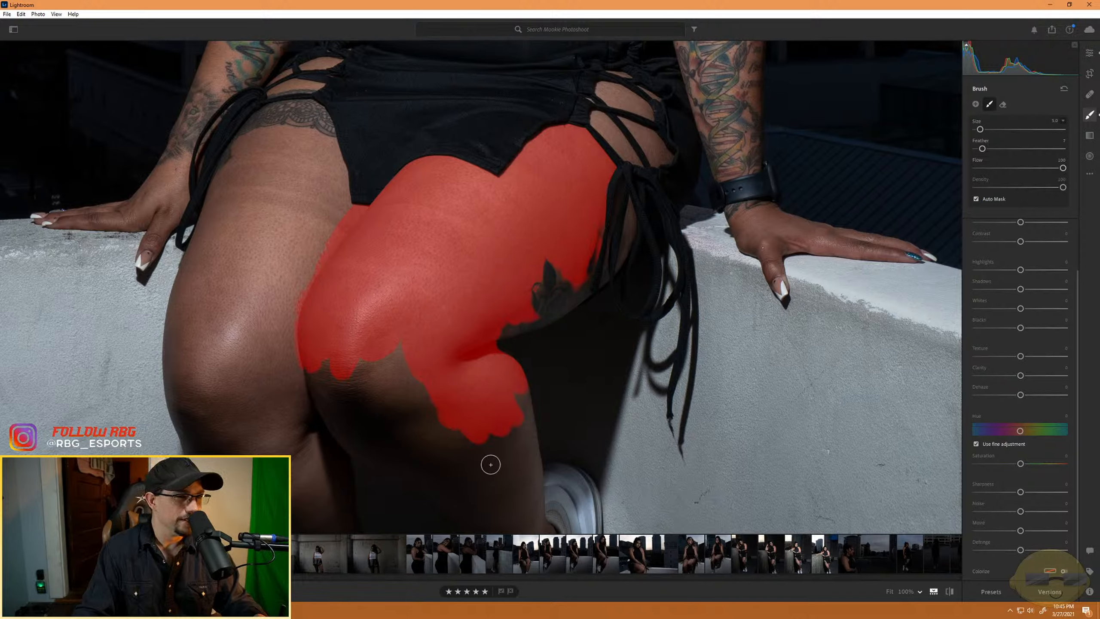
- Paint the mask over the area below the kneecap and down the calf of the raised leg
mouse_move(491, 464)
left_mouse_down()
mouse_move(494, 474)
mouse_move(492, 442)
left_mouse_up()
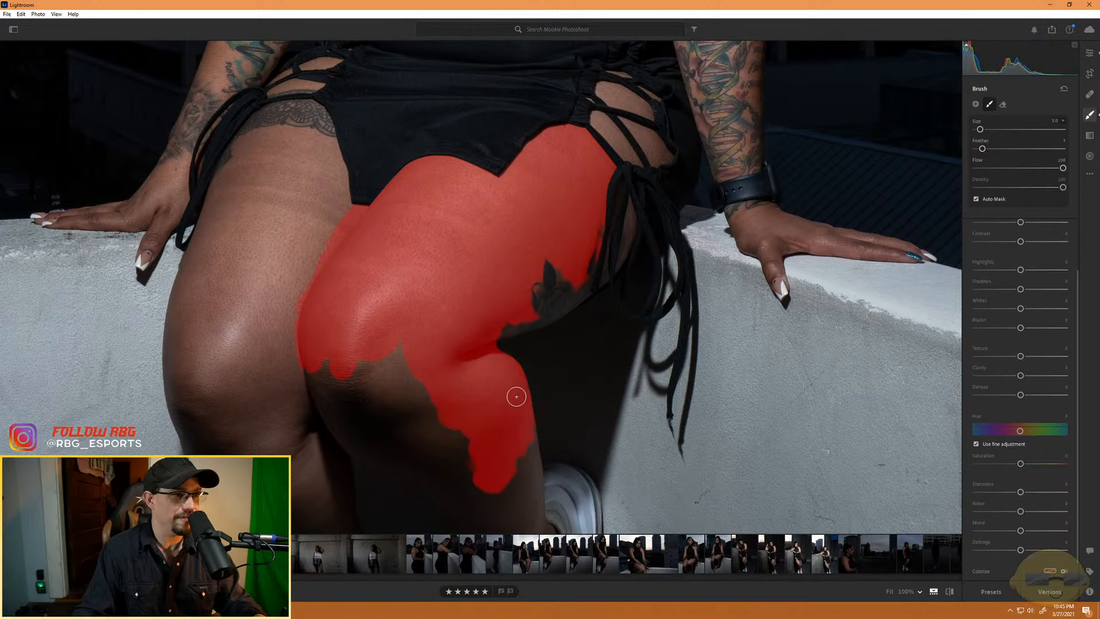
mouse_move(516, 397)
left_mouse_down()
mouse_move(419, 411)
mouse_move(489, 465)
mouse_move(487, 495)
mouse_move(443, 500)
mouse_move(421, 437)
mouse_move(380, 404)
mouse_move(408, 406)
mouse_move(406, 378)
mouse_move(428, 389)
left_mouse_up()
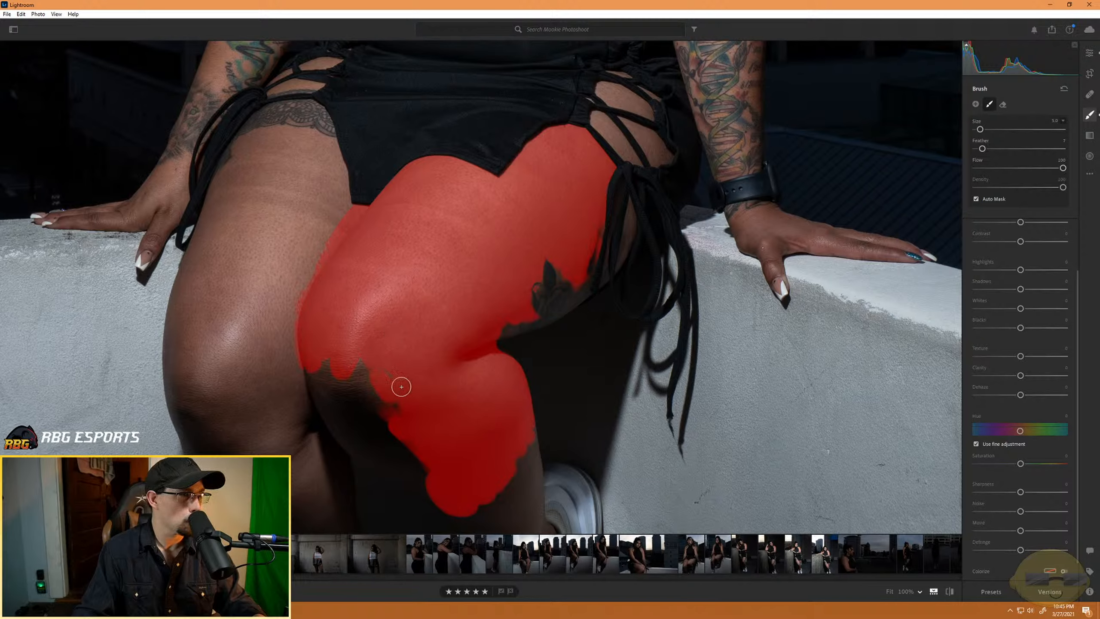
mouse_move(389, 413)
left_mouse_down()
mouse_move(349, 366)
mouse_move(356, 391)
mouse_move(332, 379)
mouse_move(341, 402)
mouse_move(314, 371)
mouse_move(318, 354)
mouse_move(326, 402)
mouse_move(343, 409)
mouse_move(320, 392)
mouse_move(349, 421)
mouse_move(383, 424)
mouse_move(398, 479)
mouse_move(418, 473)
mouse_move(351, 433)
mouse_move(369, 439)
mouse_move(384, 463)
mouse_move(344, 434)
left_mouse_up()
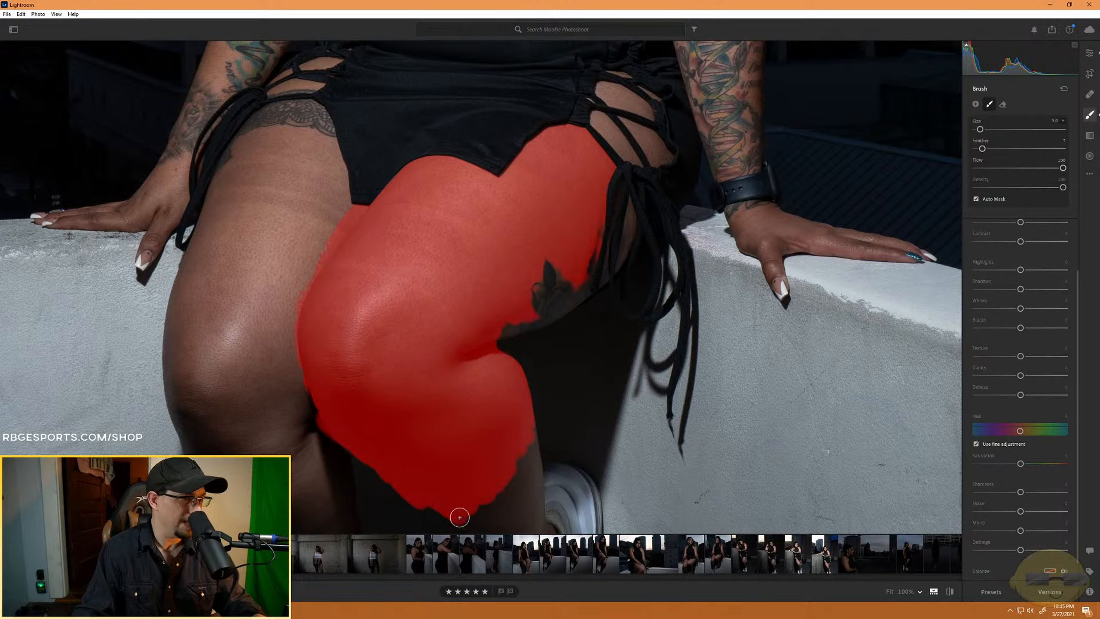
mouse_move(464, 508)
left_mouse_down()
mouse_move(495, 483)
mouse_move(508, 486)
mouse_move(529, 437)
left_mouse_up()
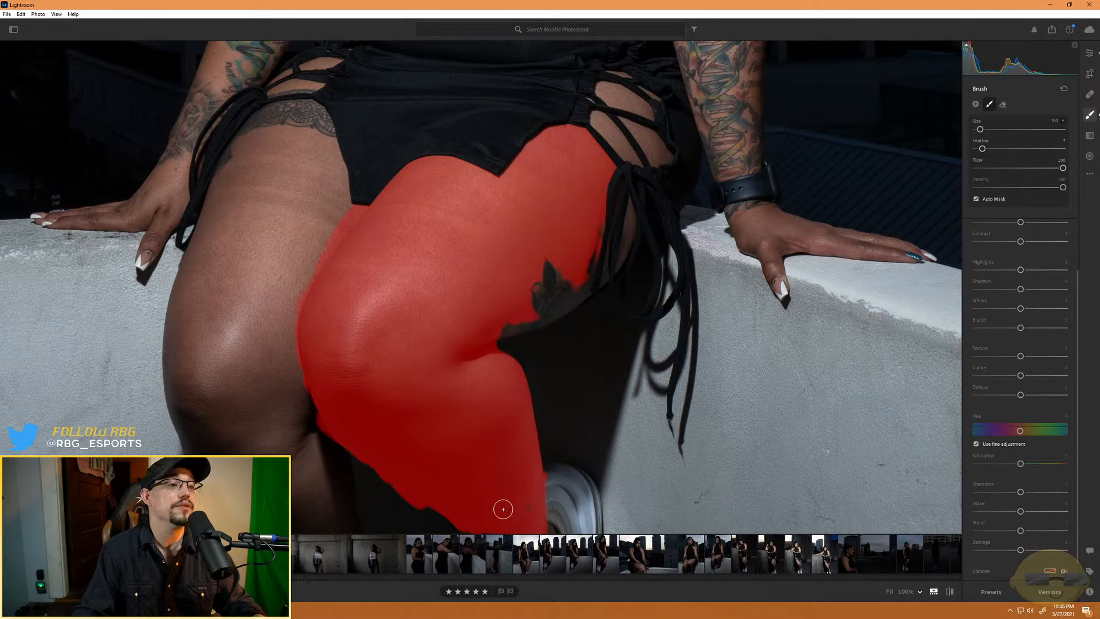
- Continue the mask down the lower leg to the ankle, ending at the sneaker's collar
mouse_move(511, 482)
left_mouse_down()
mouse_move(491, 364)
mouse_move(501, 263)
left_mouse_up()
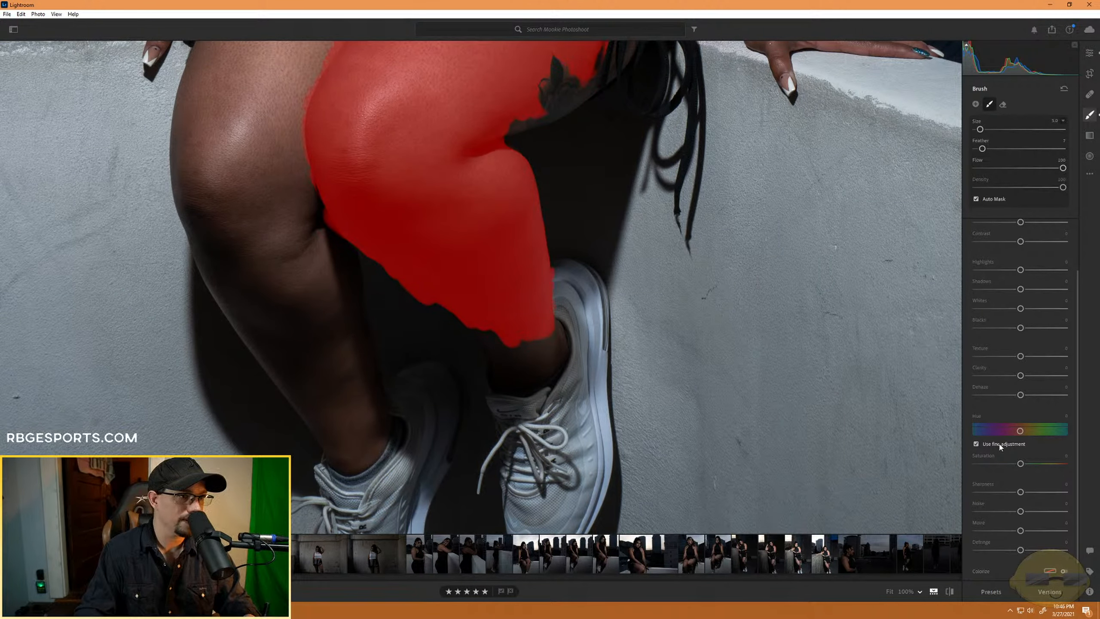
mouse_move(531, 365)
left_mouse_down()
mouse_move(492, 355)
mouse_move(515, 345)
left_mouse_up()
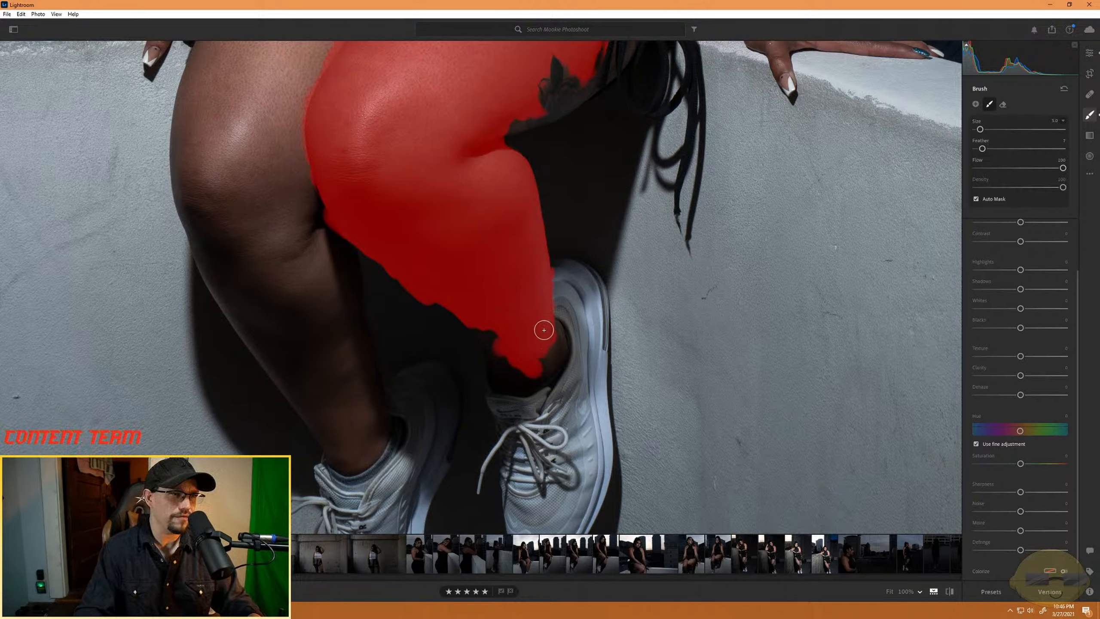
mouse_move(552, 331)
left_mouse_down()
mouse_move(540, 375)
mouse_move(509, 379)
mouse_move(478, 330)
left_mouse_up()
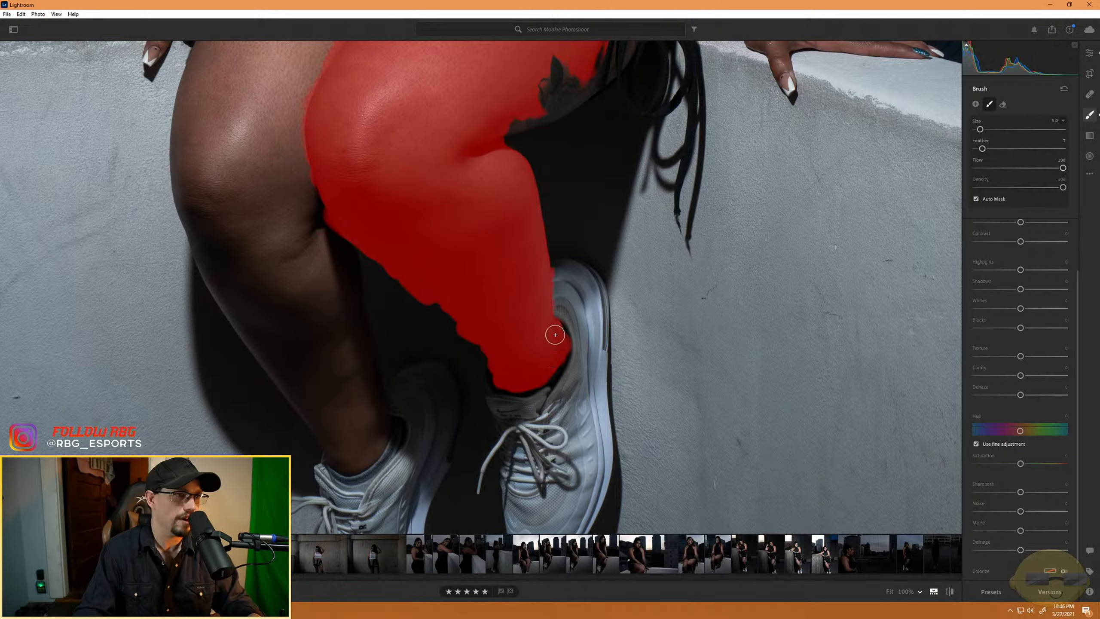
- Erase the mask's spill along both edges of the lower leg, including where it meets the sneaker
key("alt")
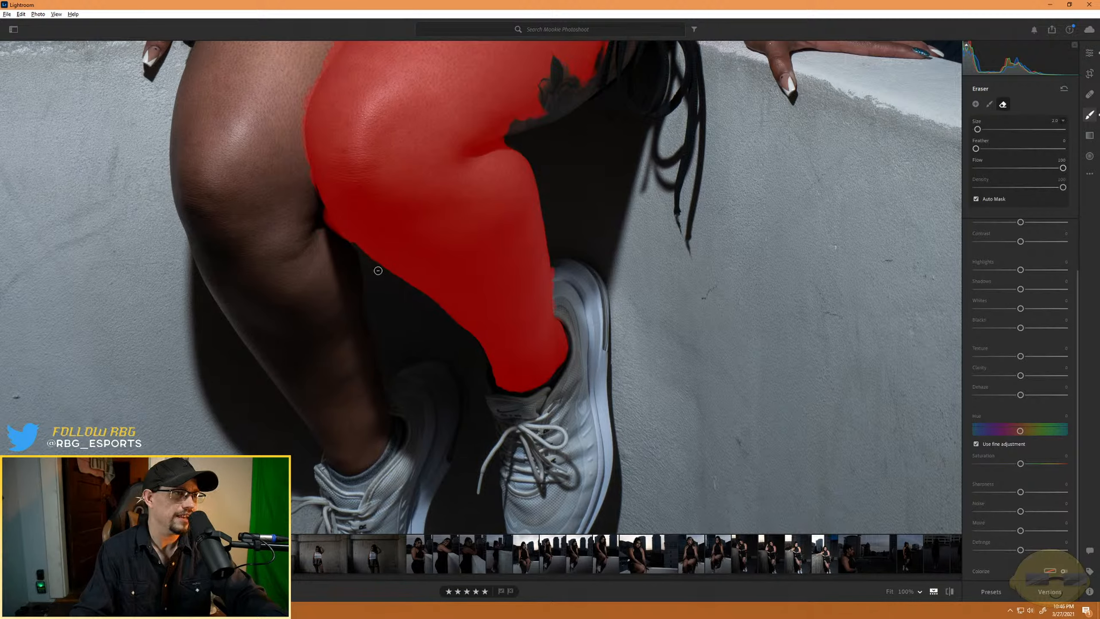
key("alt")
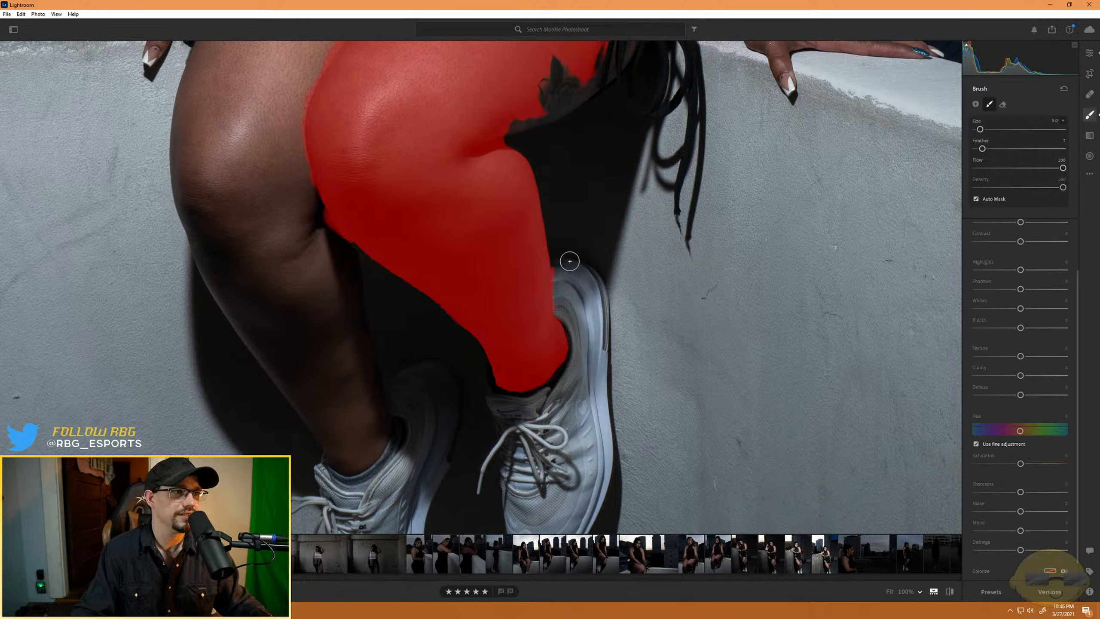
key("alt")
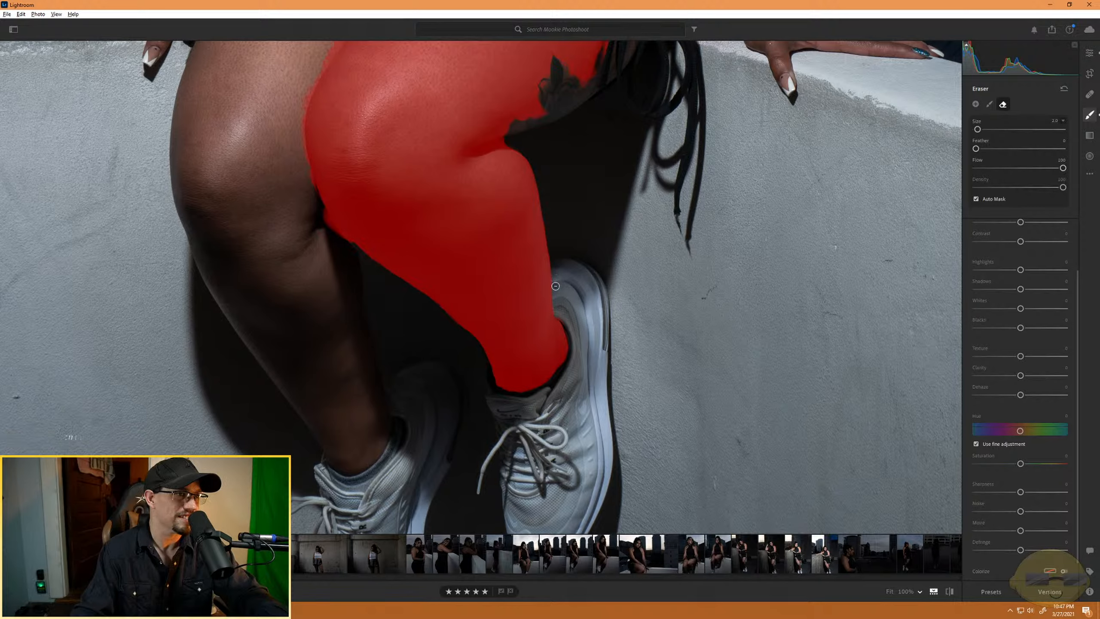
key("alt")
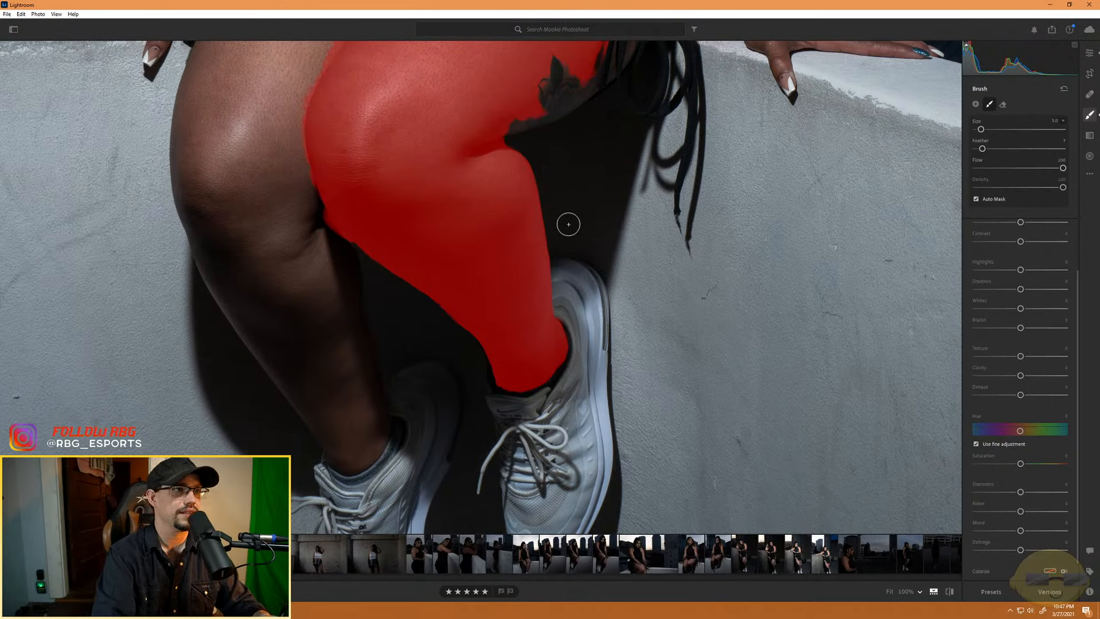
- Paint the mask over the other leg's calf and shin, from the sneaker's collar up to just below the knee
key("bracketright")
key("bracketright")
key("bracketleft")
key("bracketleft")
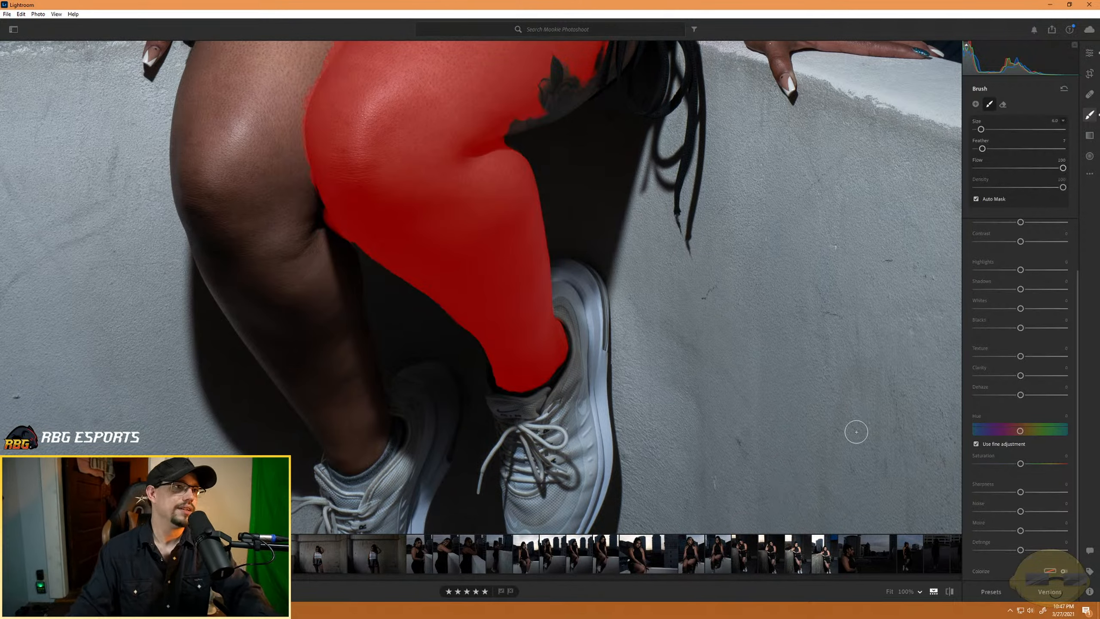
left_click_drag(458, 246, 785, 284)
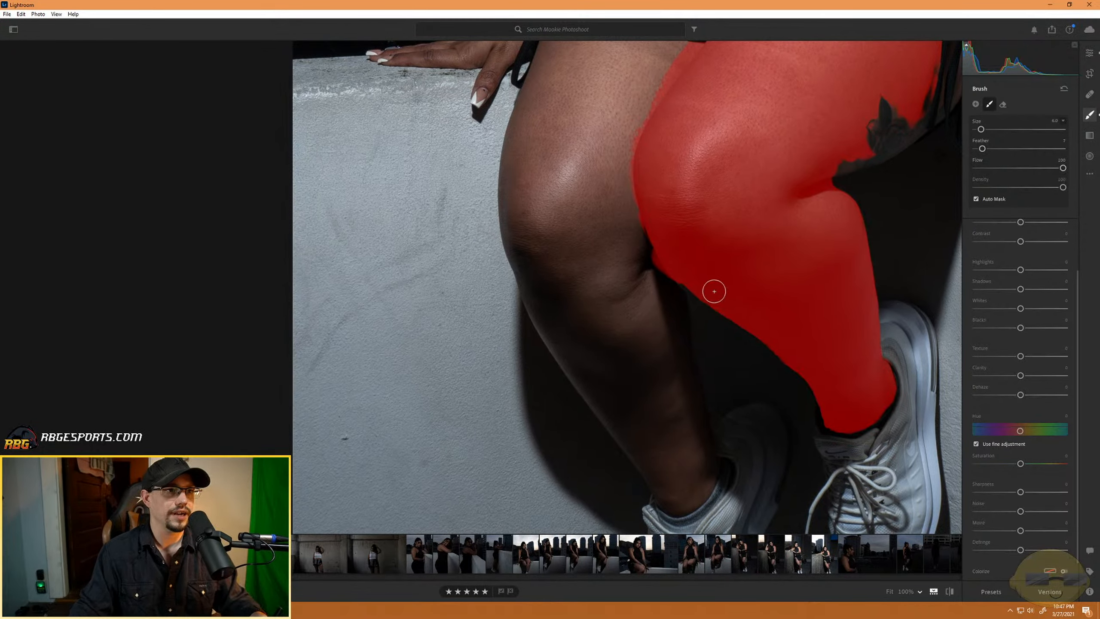
mouse_move(592, 379)
left_mouse_down()
mouse_move(659, 408)
mouse_move(612, 354)
mouse_move(646, 364)
mouse_move(658, 339)
mouse_move(672, 393)
mouse_move(665, 405)
mouse_move(653, 389)
mouse_move(668, 421)
mouse_move(685, 450)
mouse_move(682, 401)
mouse_move(701, 433)
mouse_move(711, 472)
mouse_move(694, 497)
mouse_move(671, 503)
mouse_move(610, 423)
mouse_move(655, 461)
mouse_move(618, 433)
mouse_move(650, 476)
mouse_move(660, 450)
mouse_move(678, 471)
left_mouse_up()
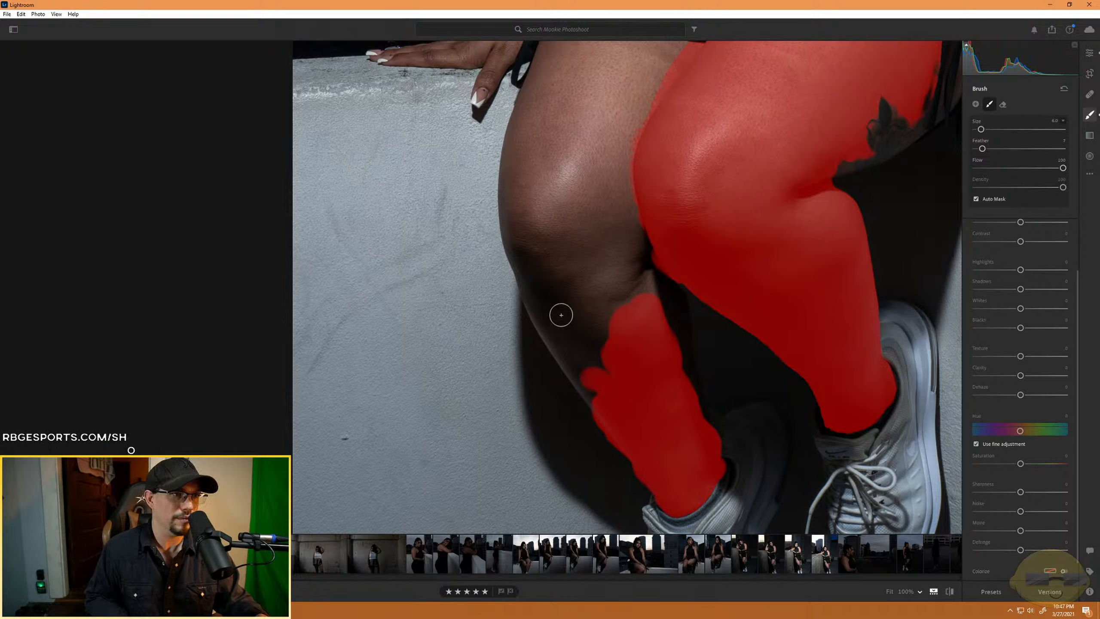
mouse_move(561, 315)
left_mouse_down()
mouse_move(584, 294)
mouse_move(615, 291)
mouse_move(644, 338)
mouse_move(626, 269)
mouse_move(649, 281)
mouse_move(640, 259)
mouse_move(675, 297)
mouse_move(678, 353)
mouse_move(705, 427)
left_mouse_up()
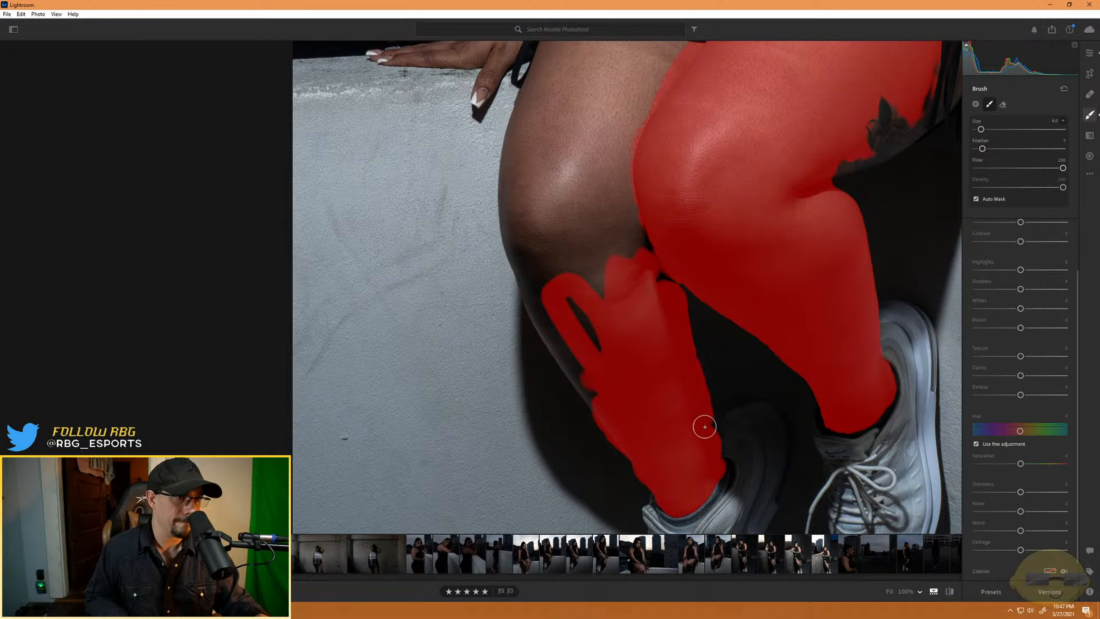
mouse_move(580, 288)
left_mouse_down()
mouse_move(630, 353)
mouse_move(566, 297)
mouse_move(578, 381)
mouse_move(556, 324)
mouse_move(601, 393)
mouse_move(570, 354)
mouse_move(594, 408)
mouse_move(547, 306)
mouse_move(573, 351)
mouse_move(570, 367)
mouse_move(557, 358)
mouse_move(524, 273)
mouse_move(544, 333)
mouse_move(523, 270)
mouse_move(546, 323)
left_mouse_up()
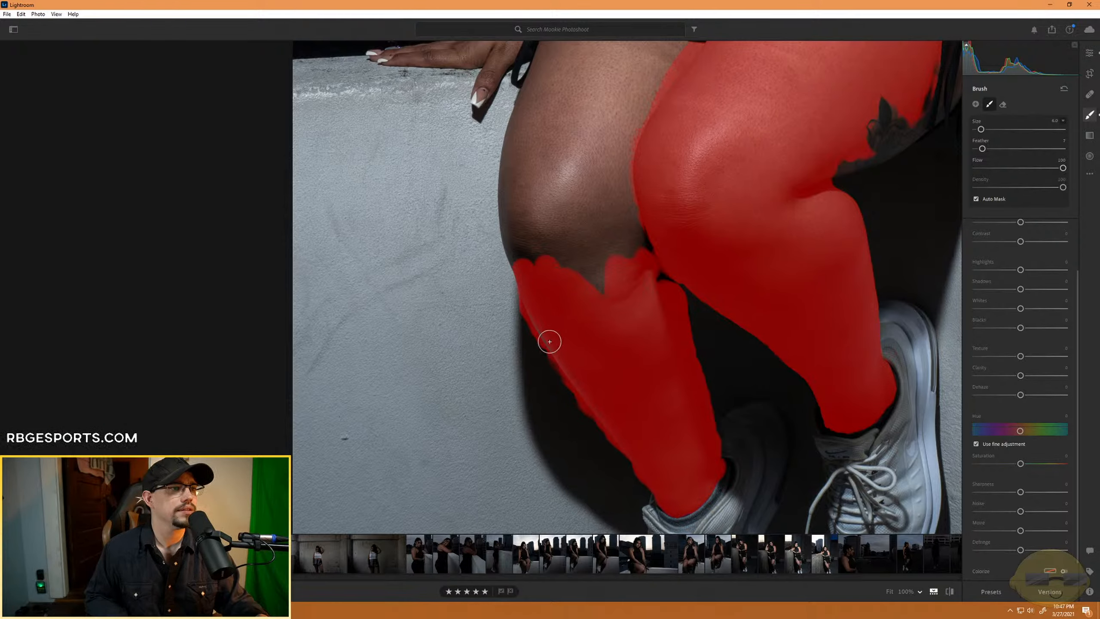
- Extend the mask over the other leg's kneecap with a larger brush, filling the gaps beneath it
mouse_move(531, 285)
left_mouse_down()
mouse_move(536, 221)
mouse_move(574, 185)
mouse_move(563, 233)
mouse_move(602, 164)
mouse_move(580, 269)
mouse_move(643, 164)
mouse_move(582, 229)
mouse_move(582, 206)
left_mouse_up()
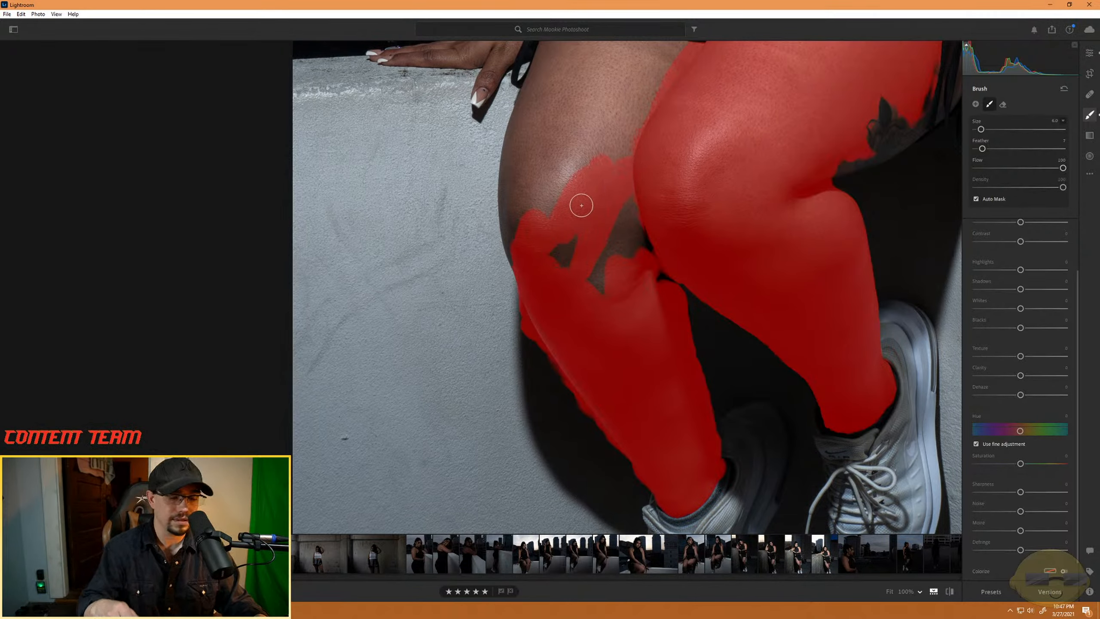
key("]")
key("]")
key("]")
key("]")
key("]")
mouse_move(593, 275)
left_mouse_down()
mouse_move(614, 209)
mouse_move(652, 278)
mouse_move(564, 258)
mouse_move(571, 190)
mouse_move(561, 262)
mouse_move(575, 188)
left_mouse_up()
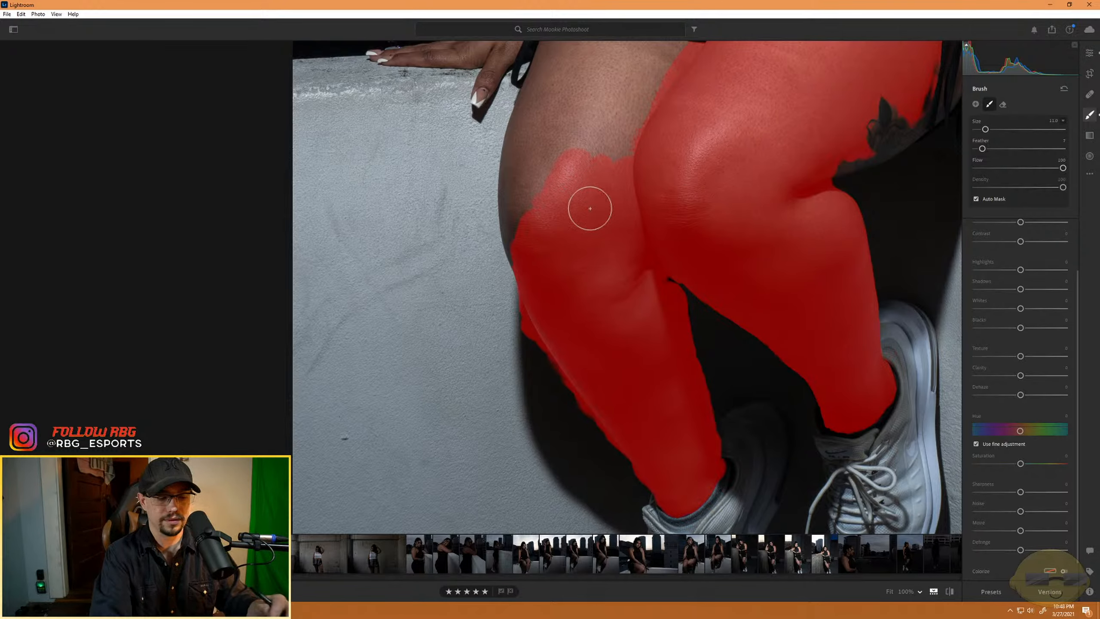
- Paint the mask over the other leg's thigh and outer knee, stopping below the lace tattoo and the dress hem
left_click_drag(628, 147, 631, 378)
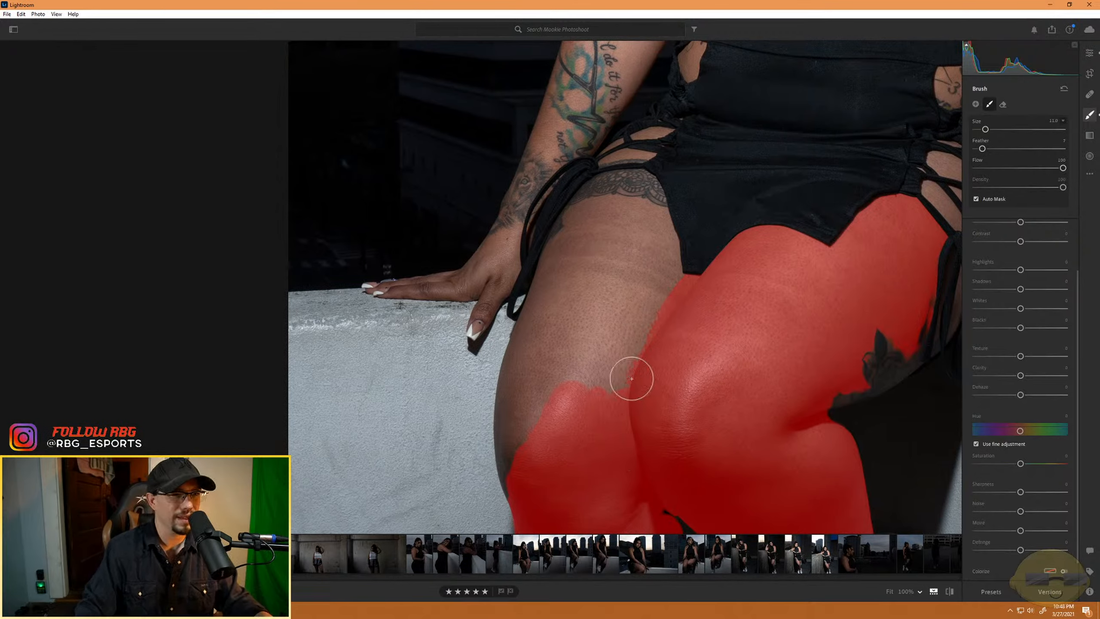
mouse_move(546, 351)
left_mouse_down()
mouse_move(599, 310)
mouse_move(592, 362)
mouse_move(661, 277)
mouse_move(623, 380)
mouse_move(596, 392)
left_mouse_up()
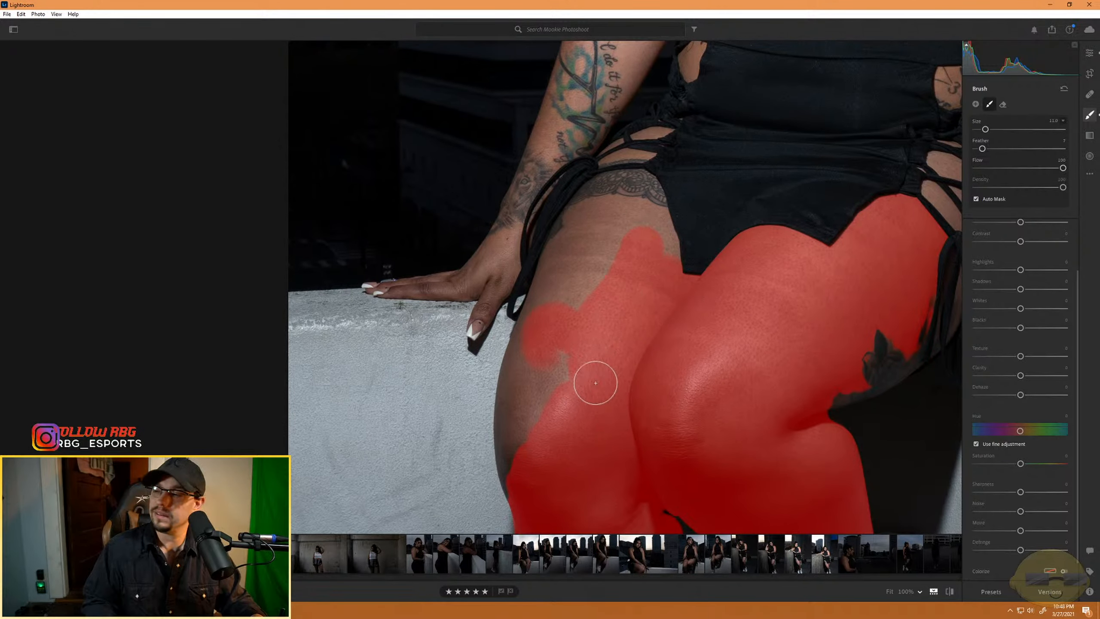
mouse_move(602, 338)
left_mouse_down()
mouse_move(568, 366)
mouse_move(549, 354)
mouse_move(518, 430)
mouse_move(521, 493)
mouse_move(511, 430)
mouse_move(528, 353)
mouse_move(514, 381)
mouse_move(601, 218)
left_mouse_up()
mouse_move(621, 211)
left_mouse_down()
mouse_move(647, 217)
mouse_move(658, 241)
mouse_move(636, 245)
mouse_move(594, 286)
left_mouse_up()
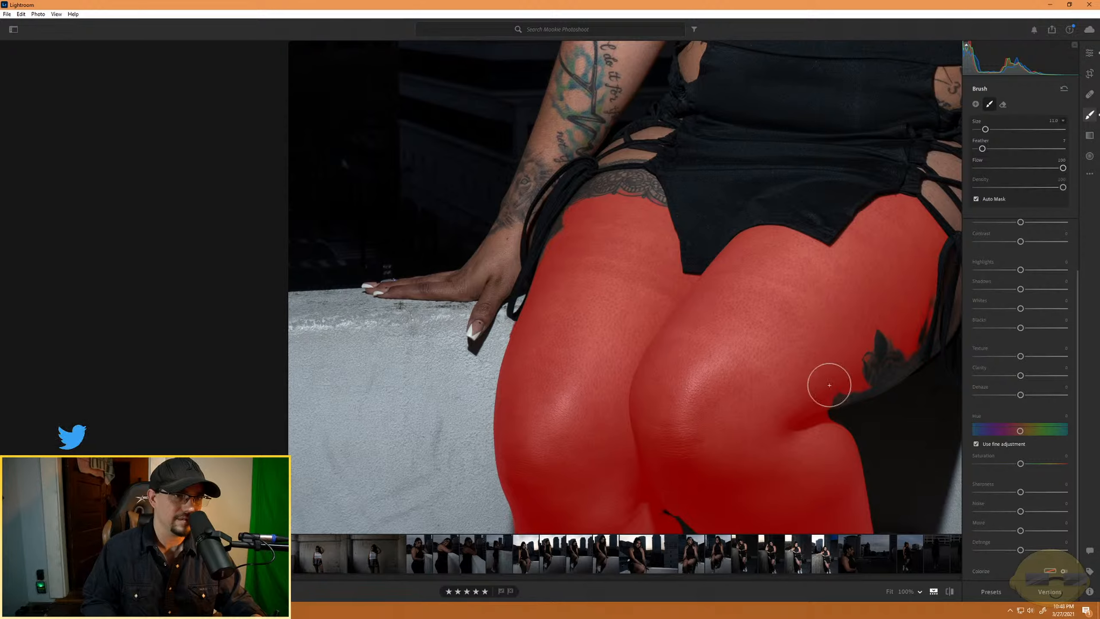
- Erase the mask's spill onto the wall shadow along the outer edge of the other lower leg
key("bracketleft")
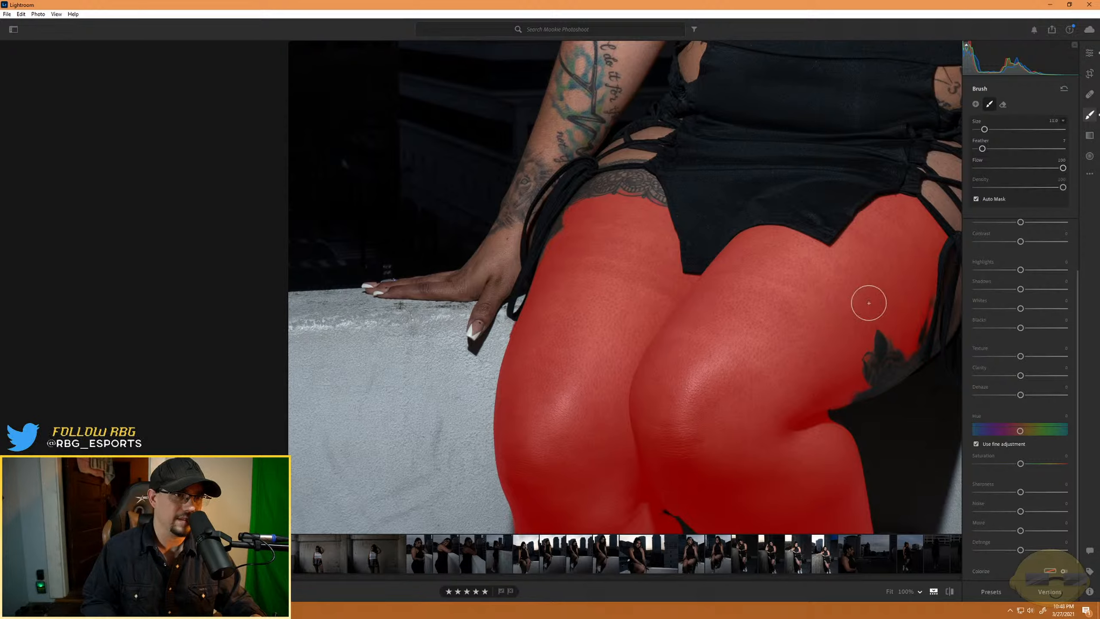
key("bracketleft")
key("bracketleft")
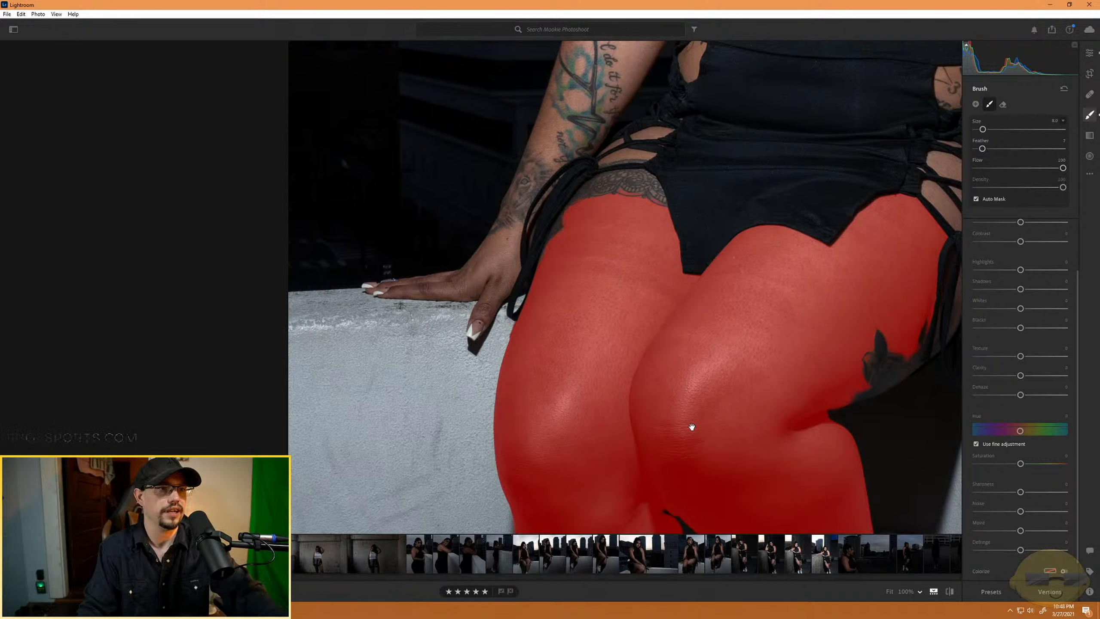
left_click_drag(690, 430, 502, 352)
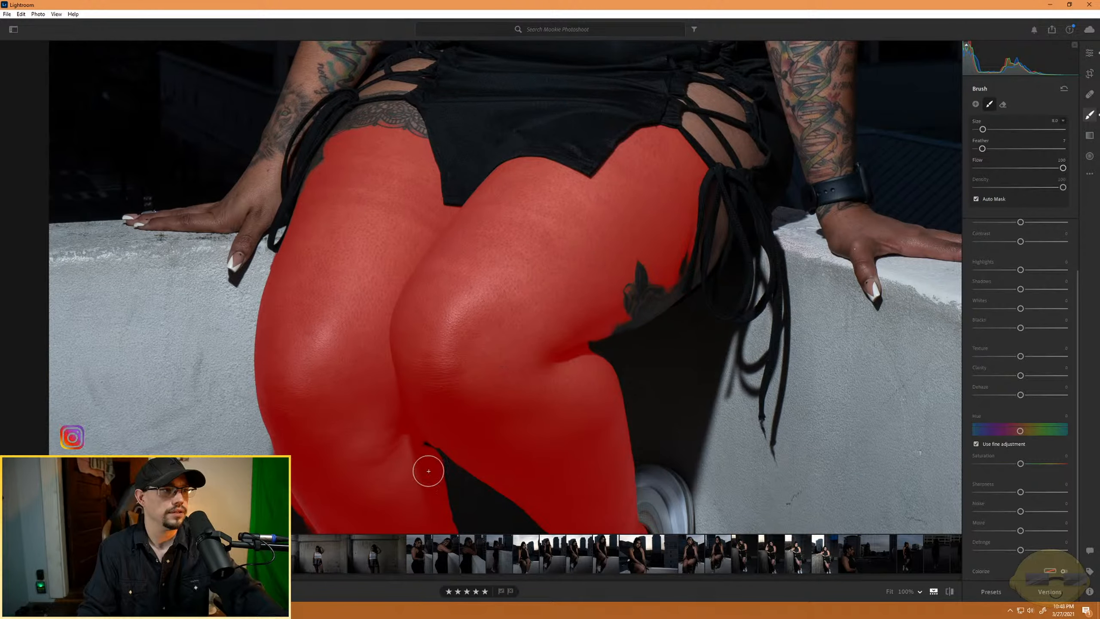
left_click_drag(428, 471, 501, 280)
key("alt")
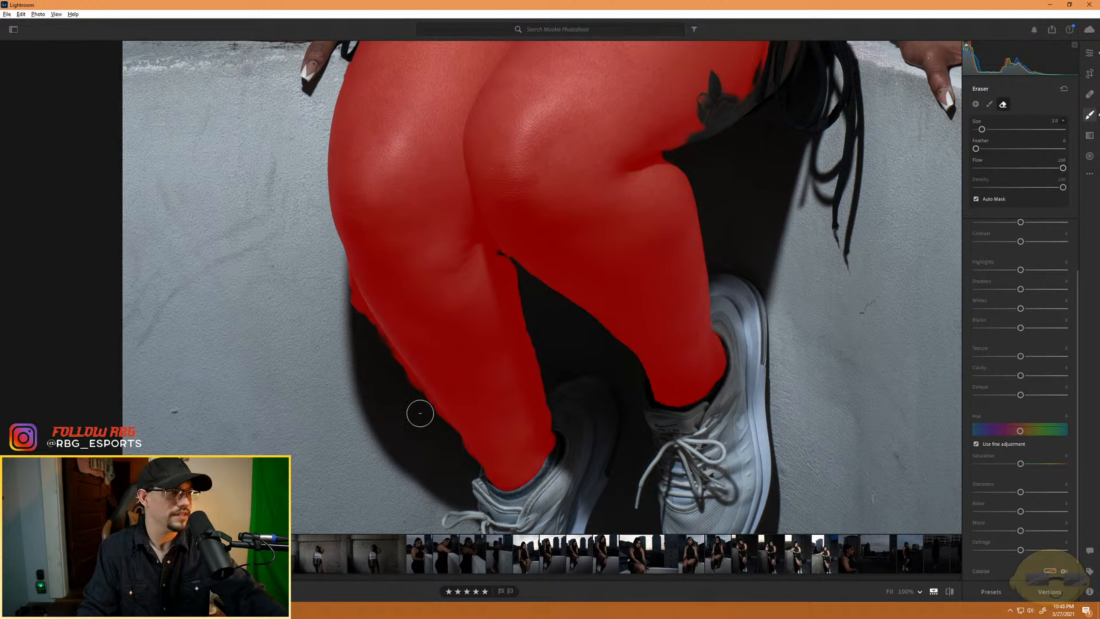
left_click_drag(428, 415, 339, 276)
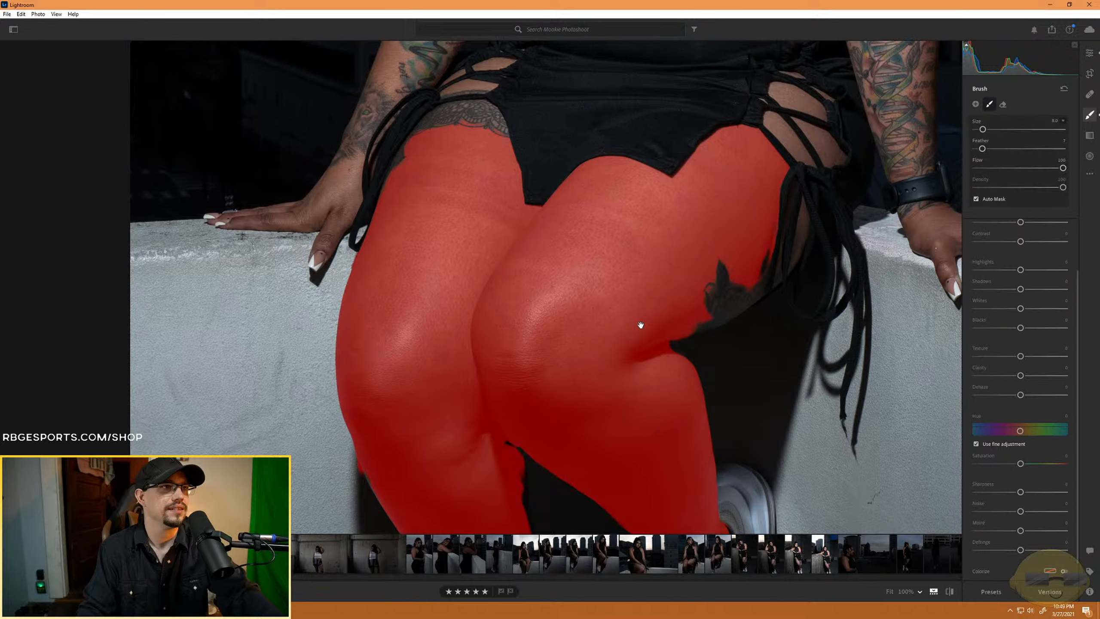
left_click_drag(641, 325, 648, 235)
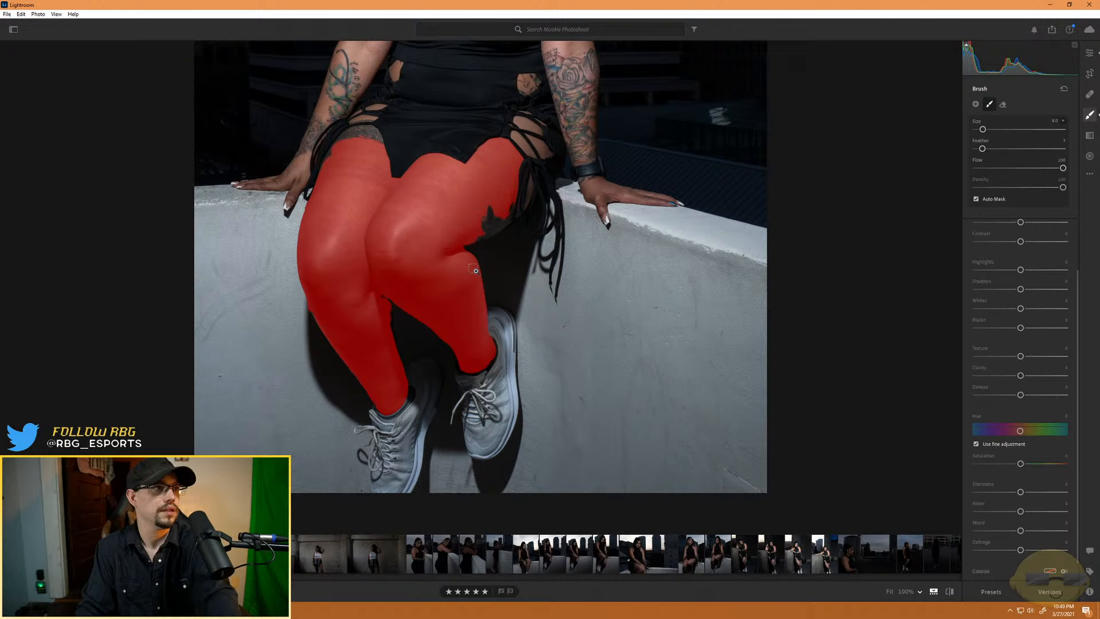
left_click(475, 270)
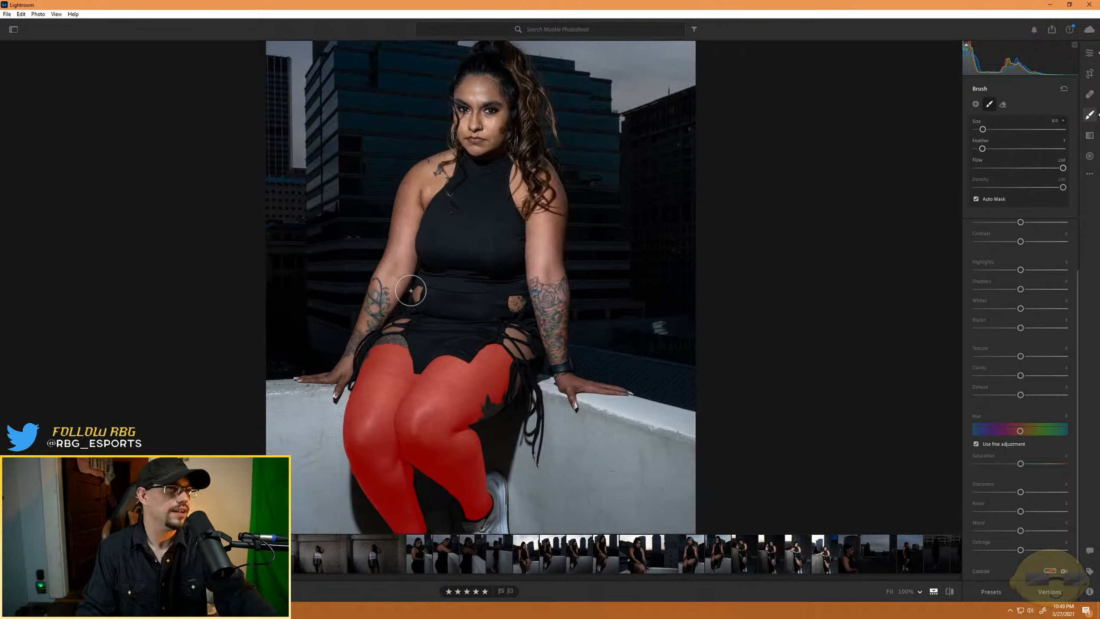
left_click(395, 461)
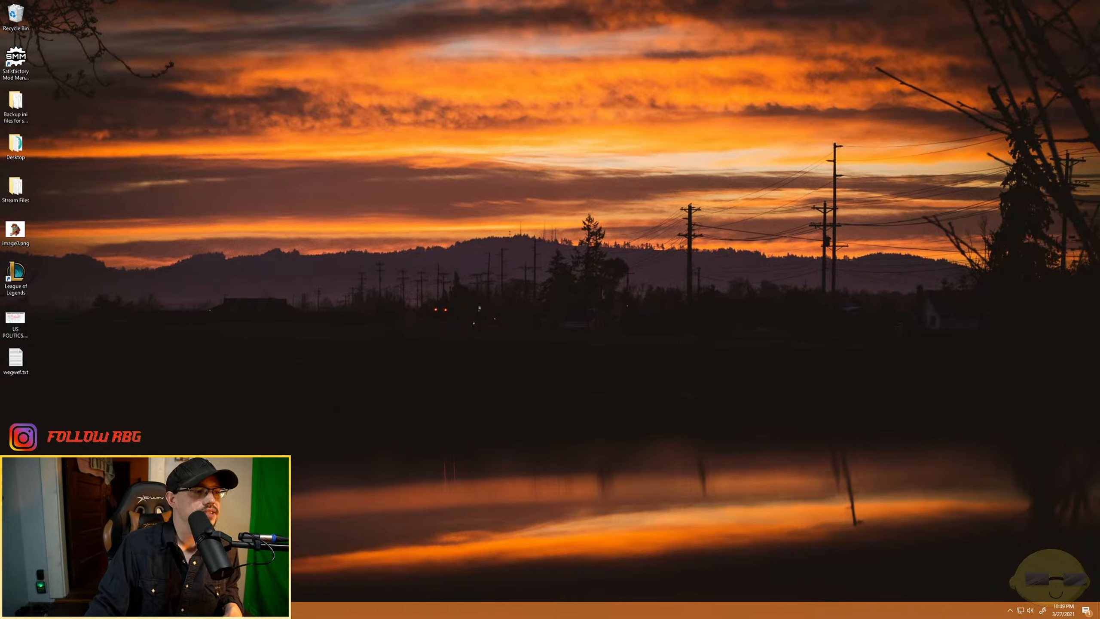
key("super")
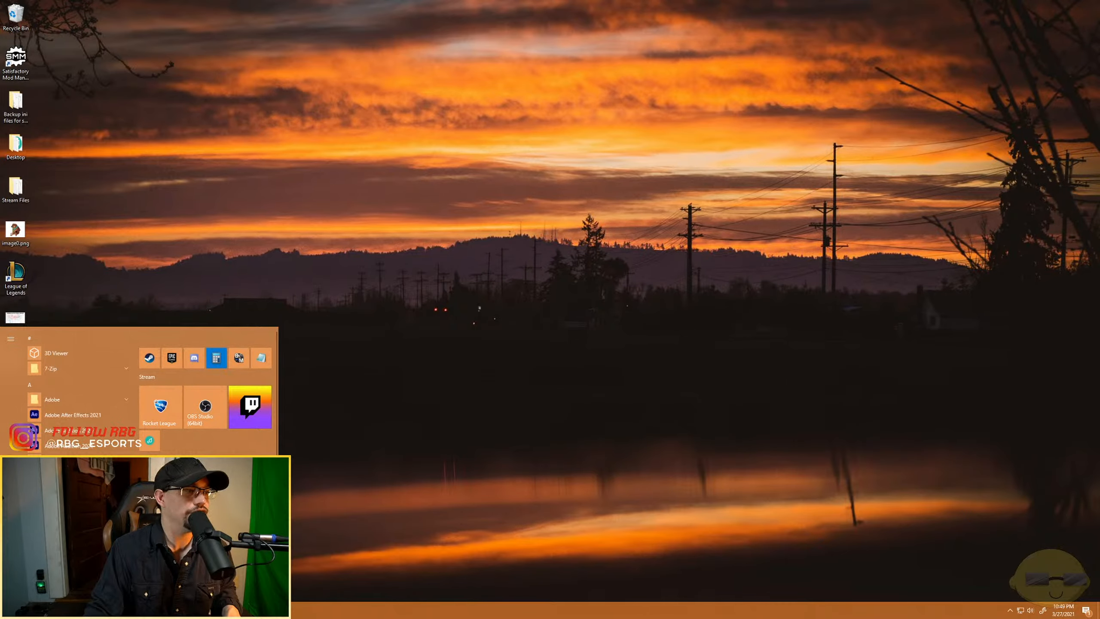
key("super")
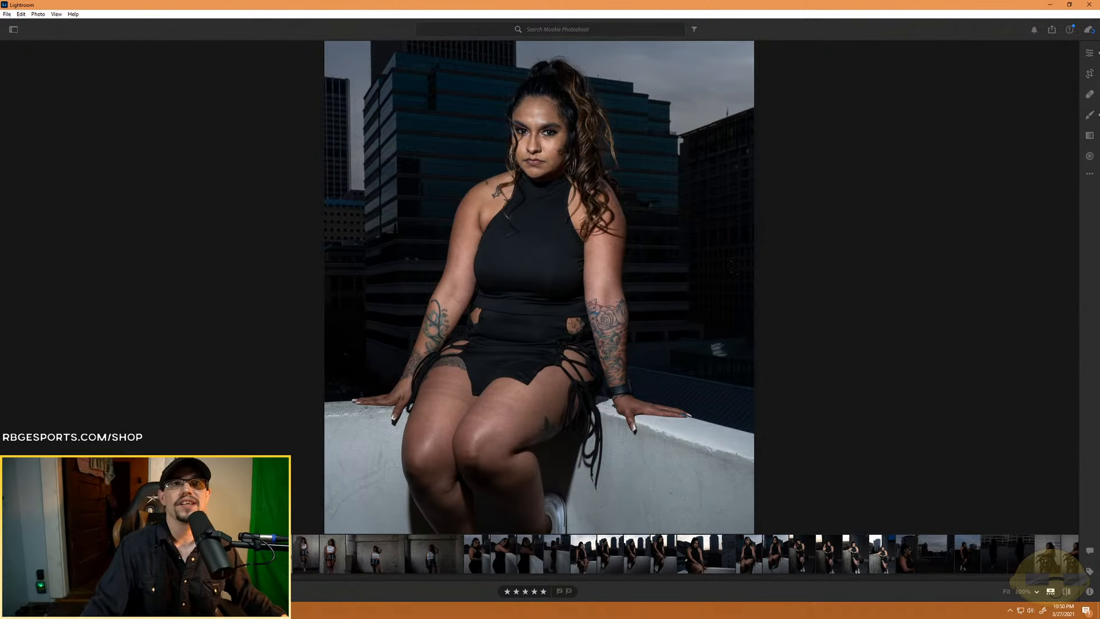
- Reopen the brush mask on the legs and hide its red overlay
key("b")
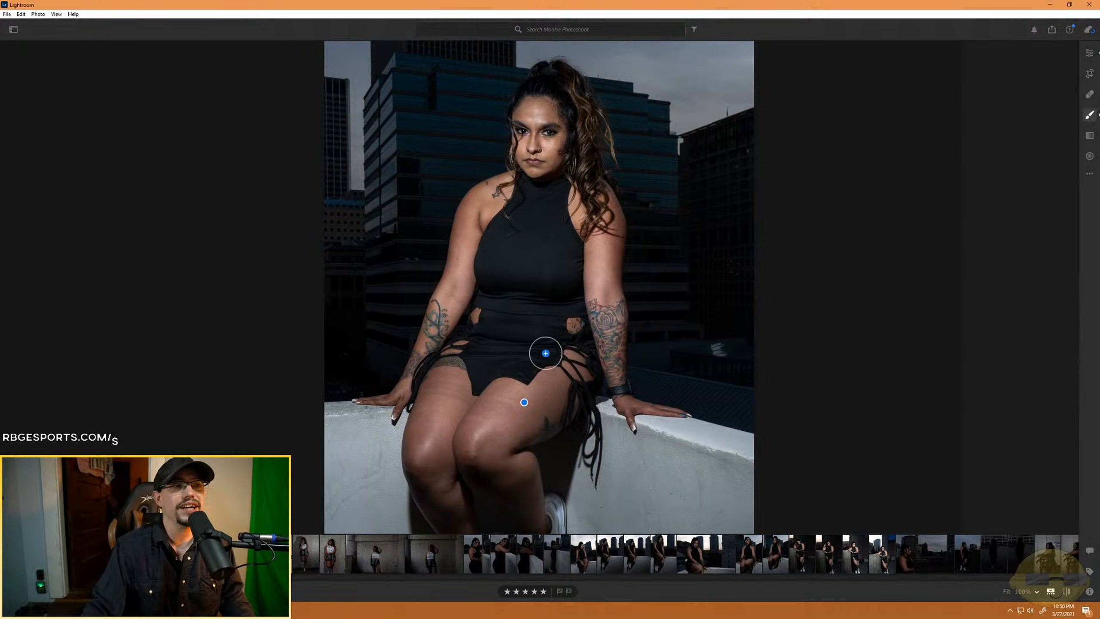
mouse_move(478, 401)
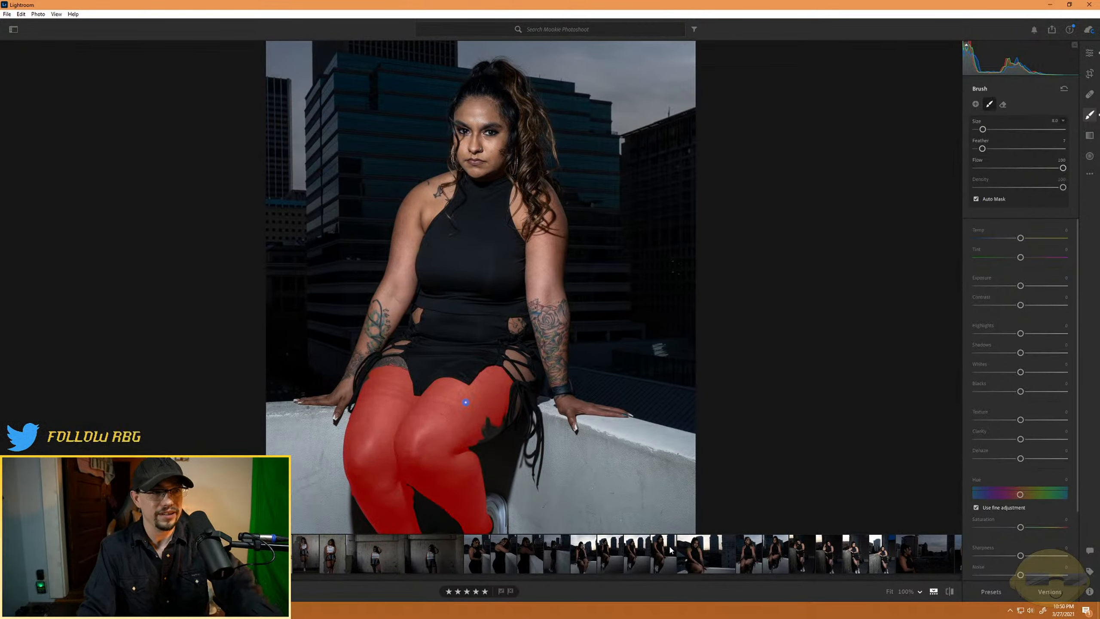
key("o")
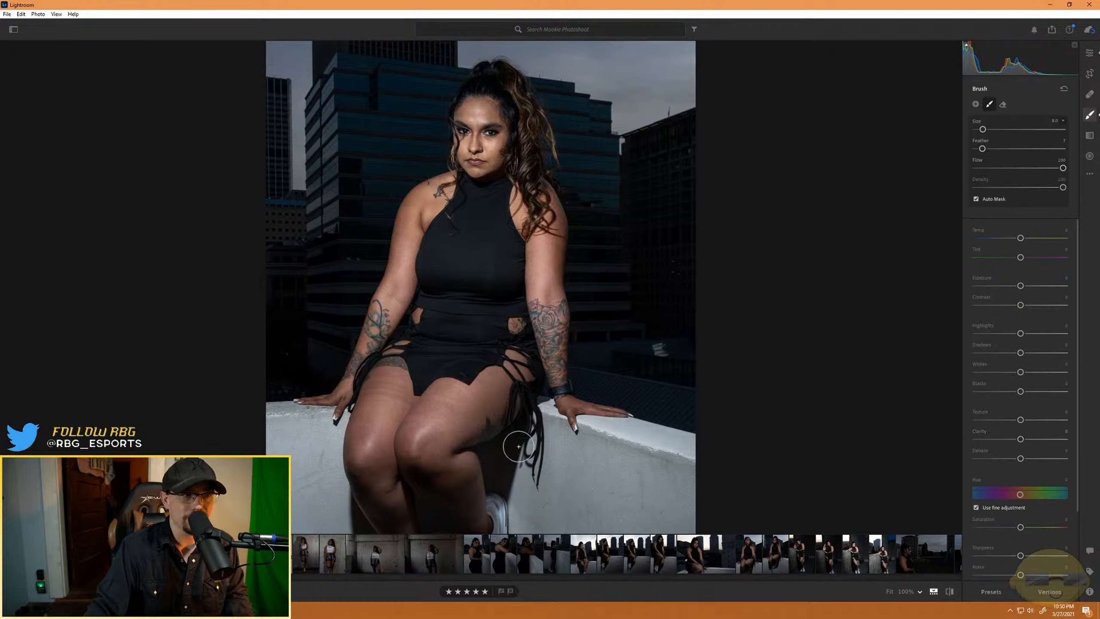
- Soften the masked leg skin with Texture -52 and Clarity -100, trying a Dehaze change and resetting it
key("ctrl+equal")
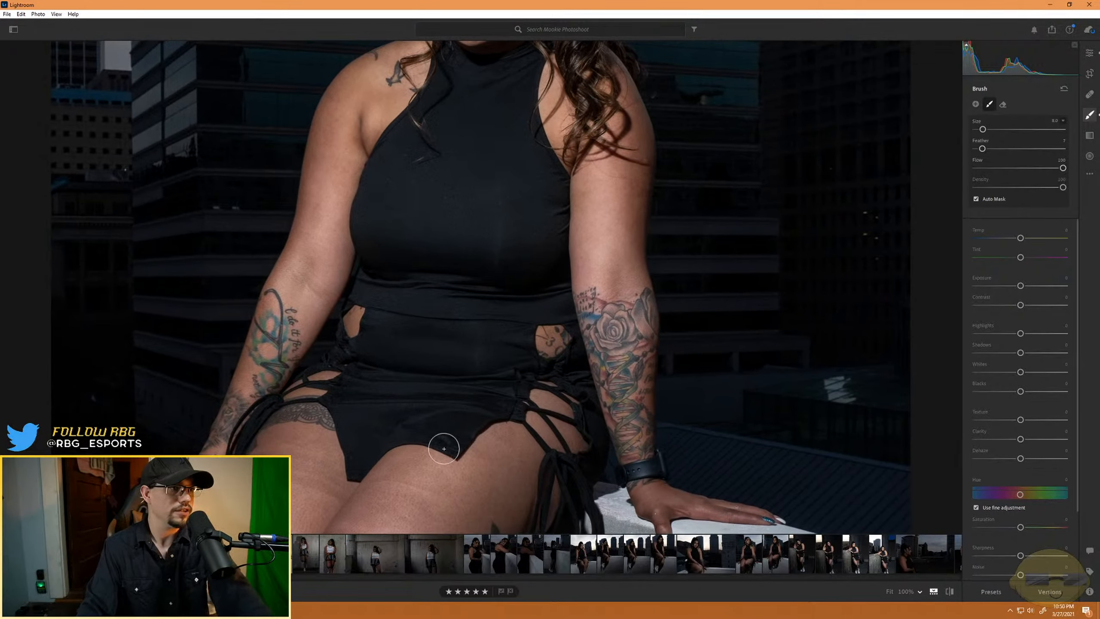
left_click_drag(445, 465, 463, 358)
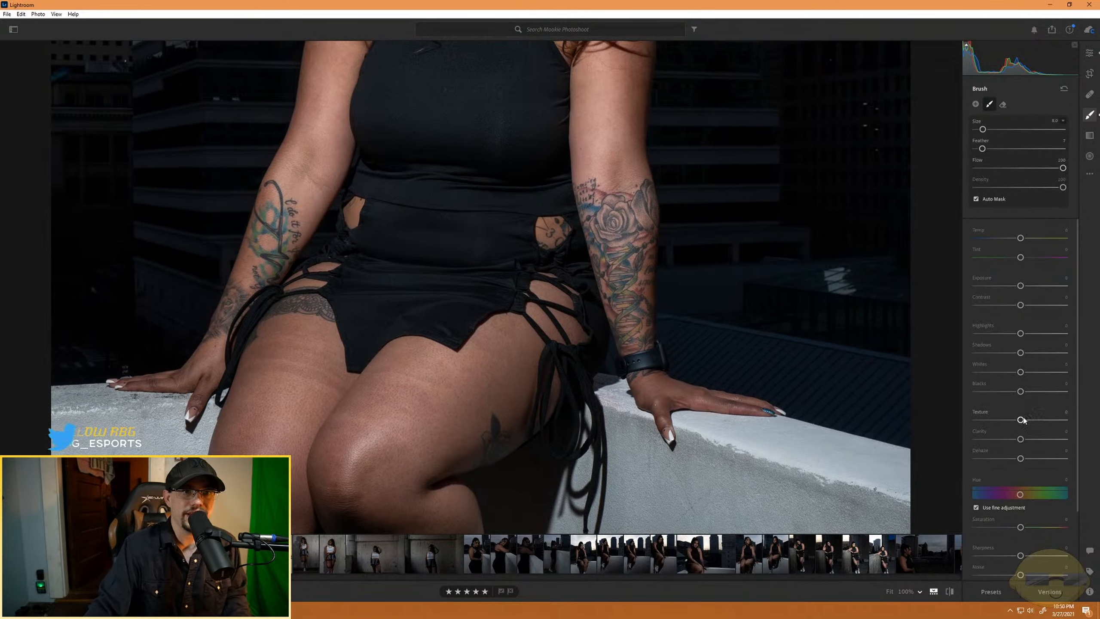
mouse_move(1020, 419)
left_mouse_down()
mouse_move(1011, 439)
mouse_move(990, 440)
left_mouse_up()
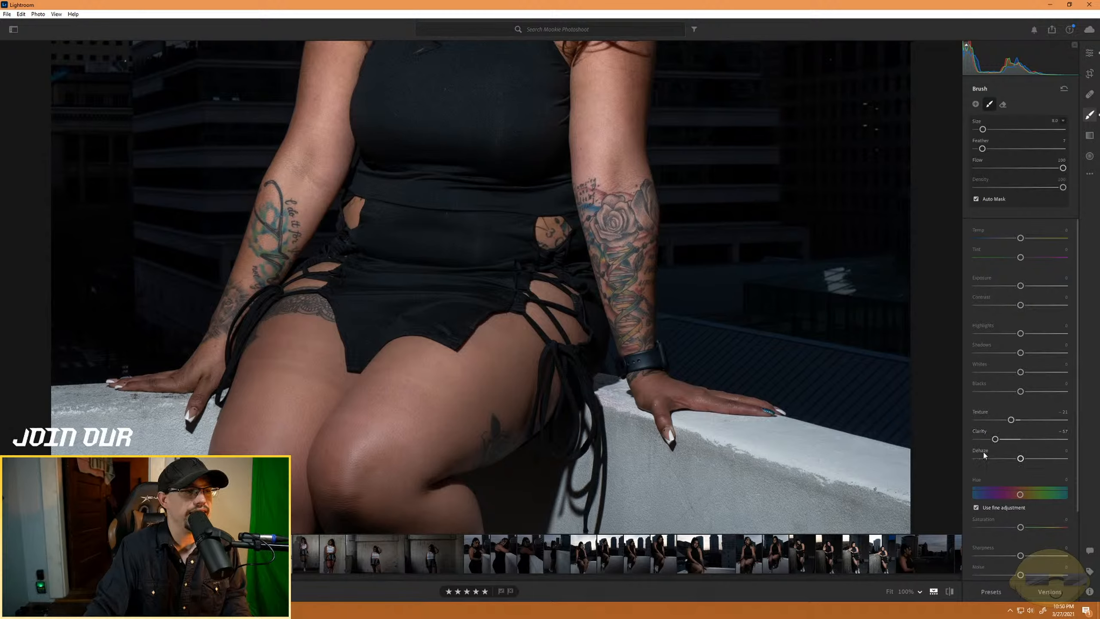
mouse_move(1020, 461)
left_mouse_down()
mouse_move(1007, 461)
mouse_move(1028, 460)
left_mouse_up()
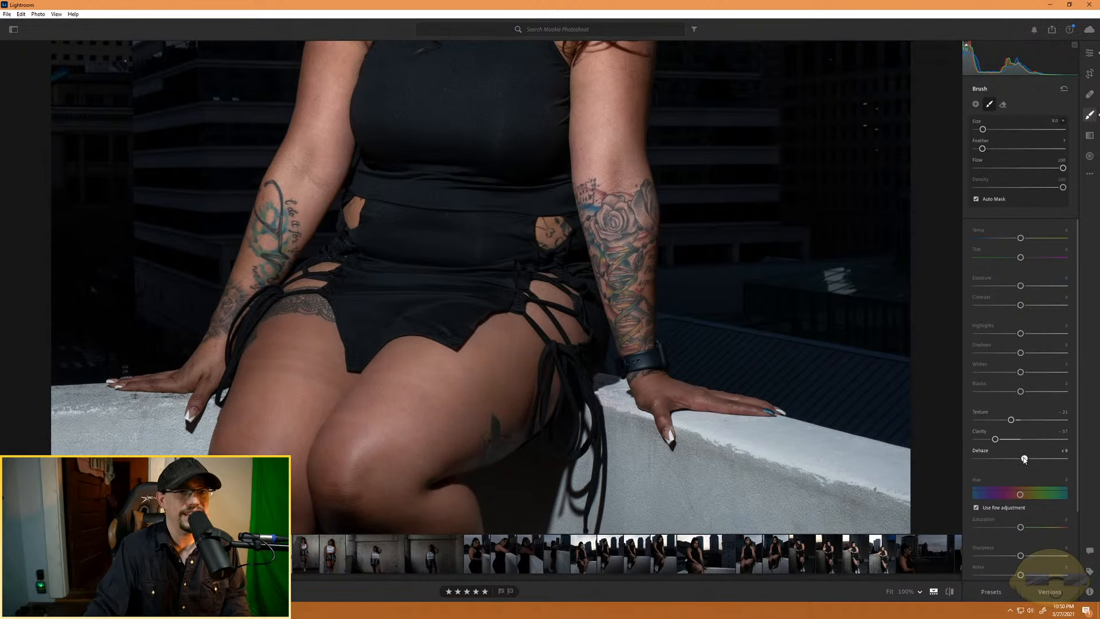
double_click(1026, 459)
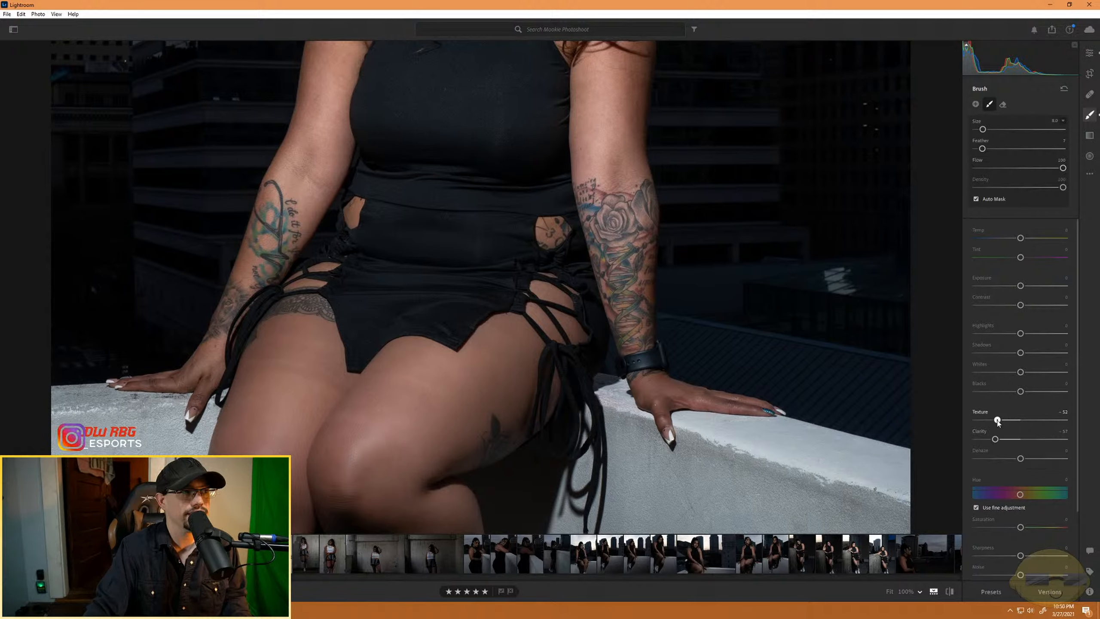
left_click_drag(540, 449, 528, 378)
left_click_drag(477, 280, 475, 363)
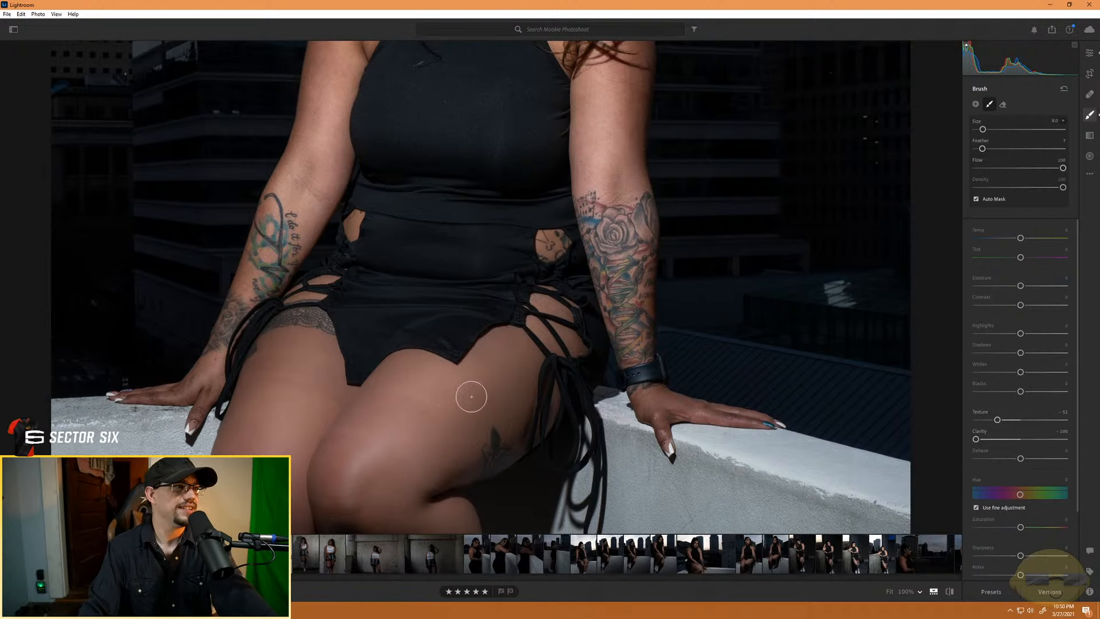
- Paint the softening mask over the skin showing between the dress's lacing on the hip beside the wristwatch
left_click(556, 333)
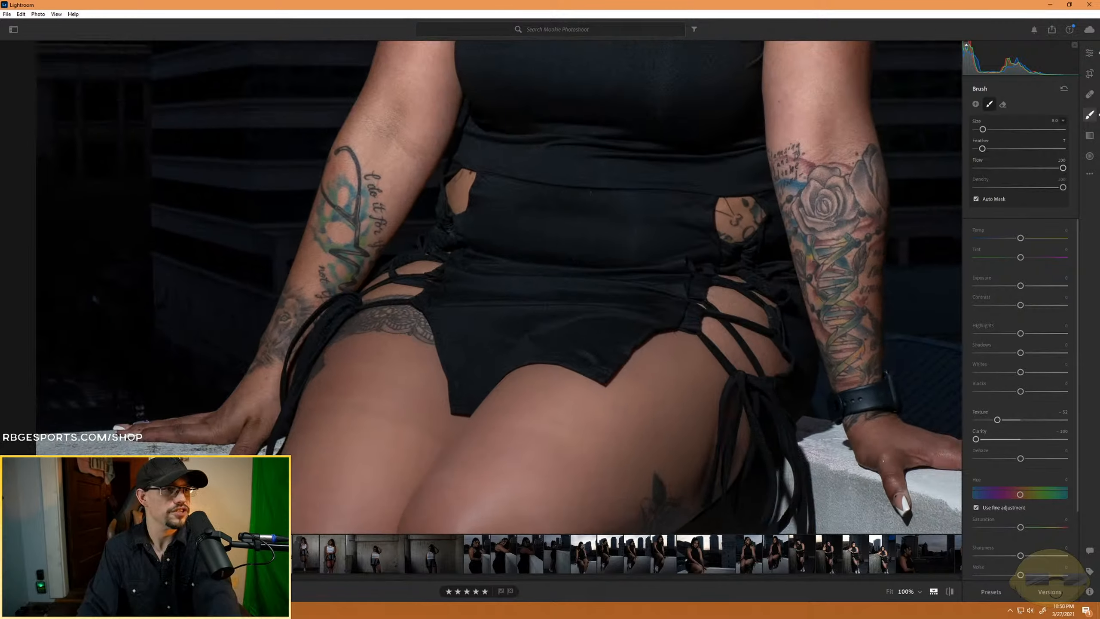
left_click_drag(769, 382, 616, 415)
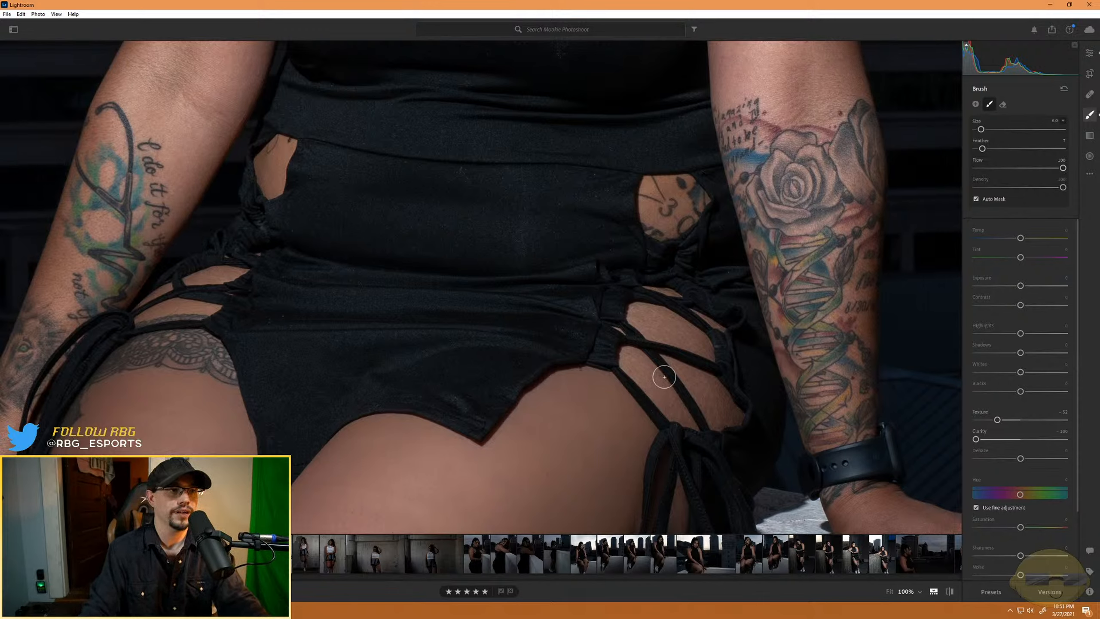
key("alt")
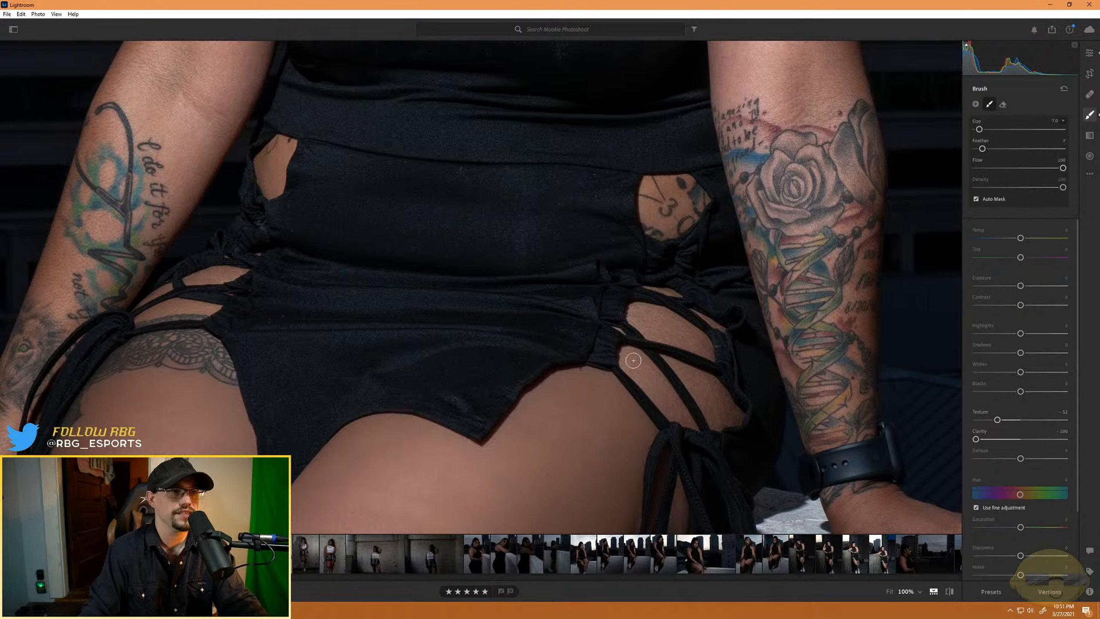
mouse_move(633, 362)
left_mouse_down()
mouse_move(654, 387)
mouse_move(624, 353)
mouse_move(625, 368)
mouse_move(695, 427)
mouse_move(632, 351)
mouse_move(645, 316)
mouse_move(665, 337)
mouse_move(678, 330)
mouse_move(660, 313)
mouse_move(701, 338)
left_mouse_up()
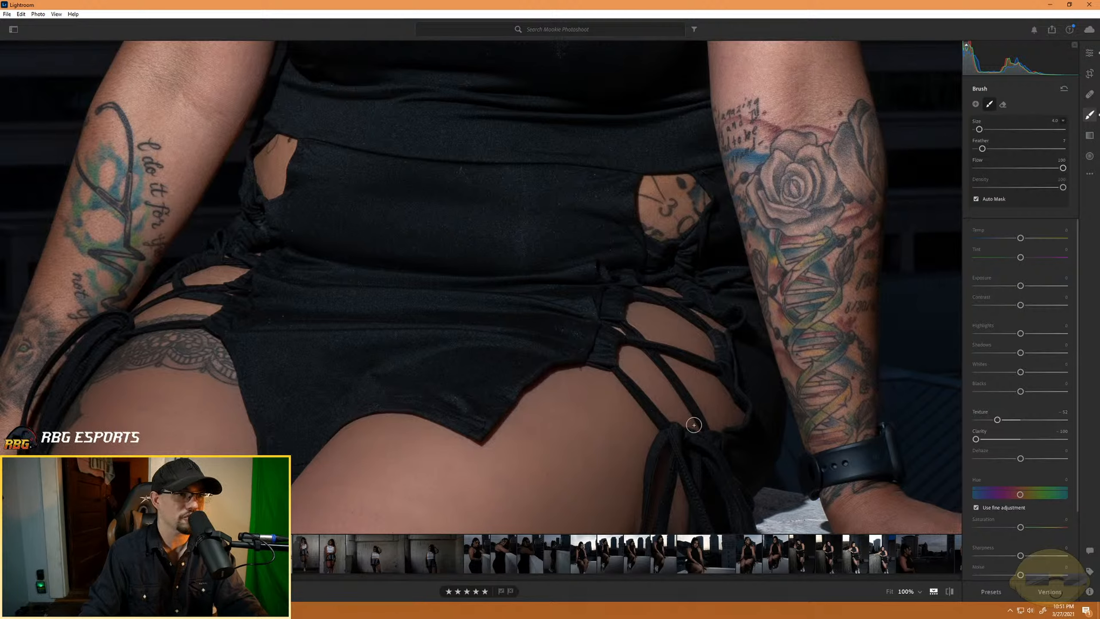
- Paint the softening mask over the other arm from the inner elbow down the forearm, including the script and blue-green tattoos
left_click_drag(264, 346, 604, 479)
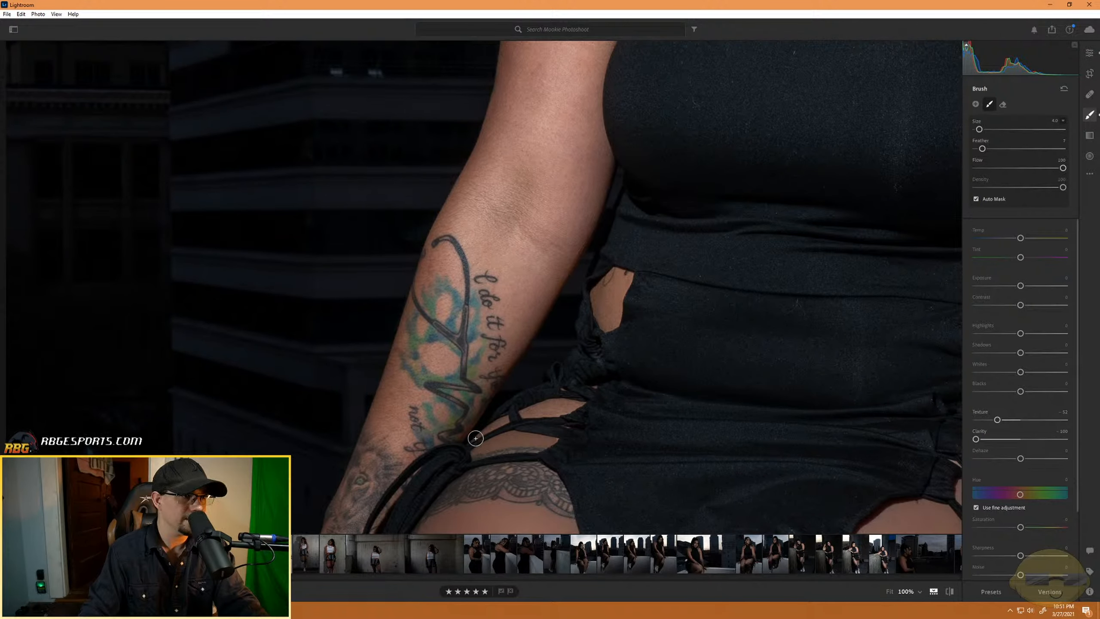
key("bracketleft")
key("bracketleft")
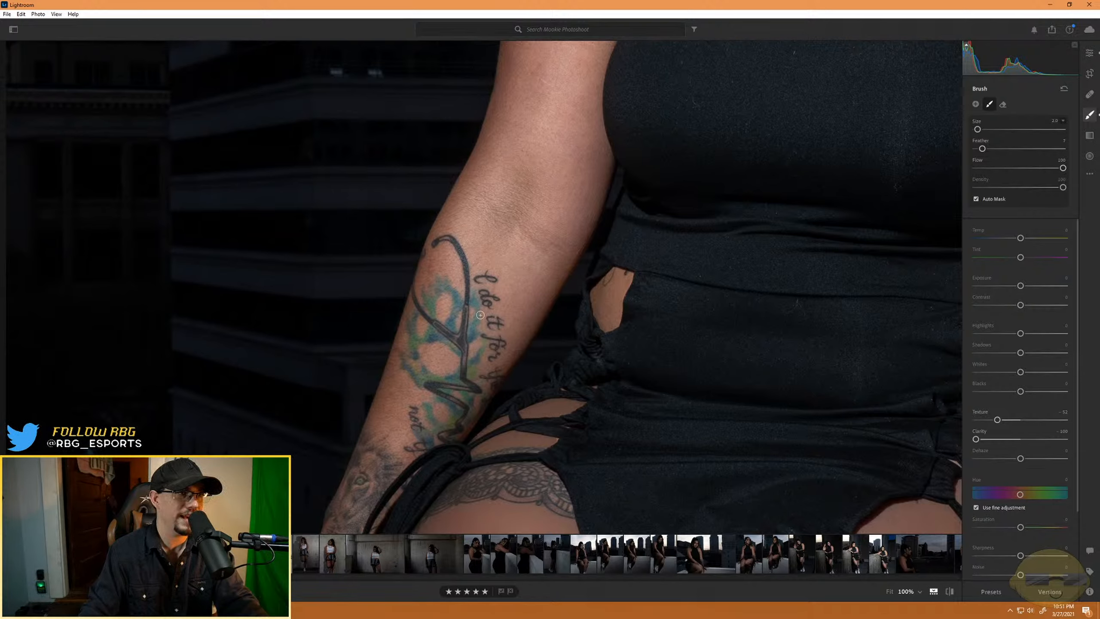
key("bracketright")
mouse_move(515, 274)
left_mouse_down()
mouse_move(526, 301)
mouse_move(513, 230)
mouse_move(506, 248)
mouse_move(494, 204)
mouse_move(520, 122)
mouse_move(516, 168)
mouse_move(549, 89)
mouse_move(523, 216)
mouse_move(569, 103)
mouse_move(576, 181)
mouse_move(589, 121)
left_mouse_up()
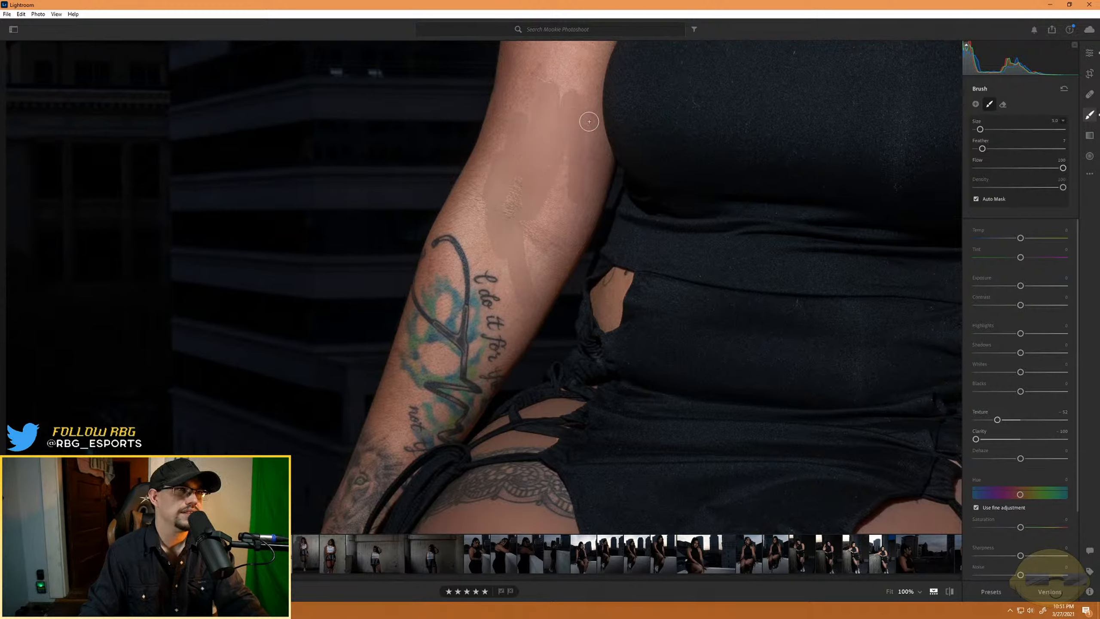
mouse_move(579, 227)
left_mouse_down()
mouse_move(570, 145)
mouse_move(522, 275)
mouse_move(573, 167)
mouse_move(533, 291)
mouse_move(556, 198)
mouse_move(550, 237)
mouse_move(534, 220)
mouse_move(516, 237)
mouse_move(541, 170)
mouse_move(485, 223)
mouse_move(522, 156)
mouse_move(492, 216)
mouse_move(497, 124)
left_mouse_up()
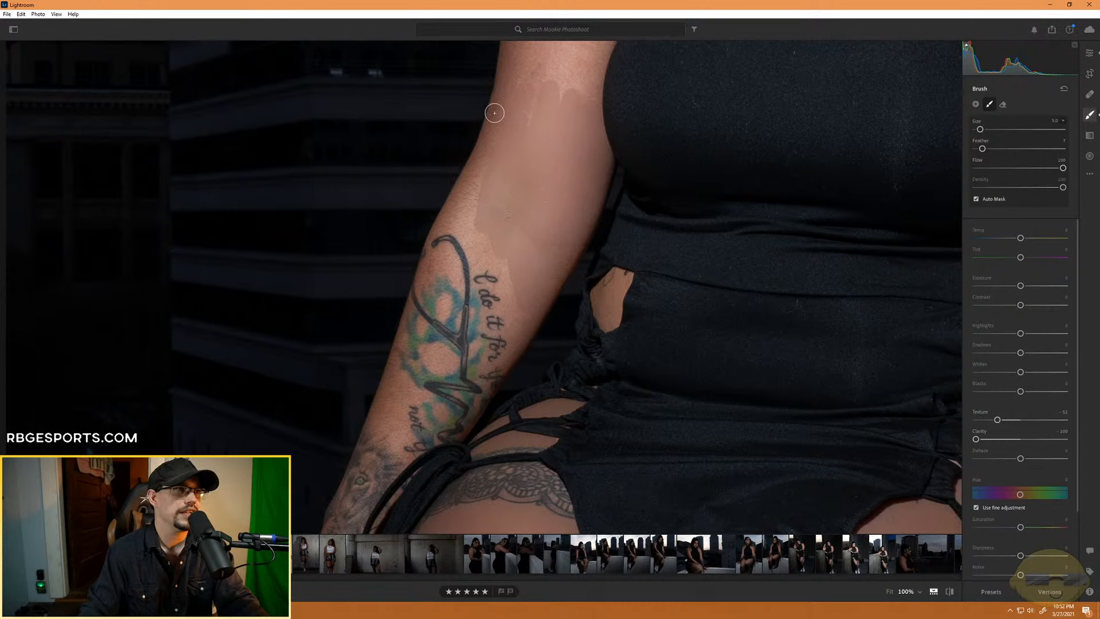
mouse_move(487, 200)
left_mouse_down()
mouse_move(470, 184)
mouse_move(465, 216)
mouse_move(530, 220)
mouse_move(511, 214)
mouse_move(513, 238)
mouse_move(477, 226)
mouse_move(476, 251)
mouse_move(441, 229)
left_mouse_up()
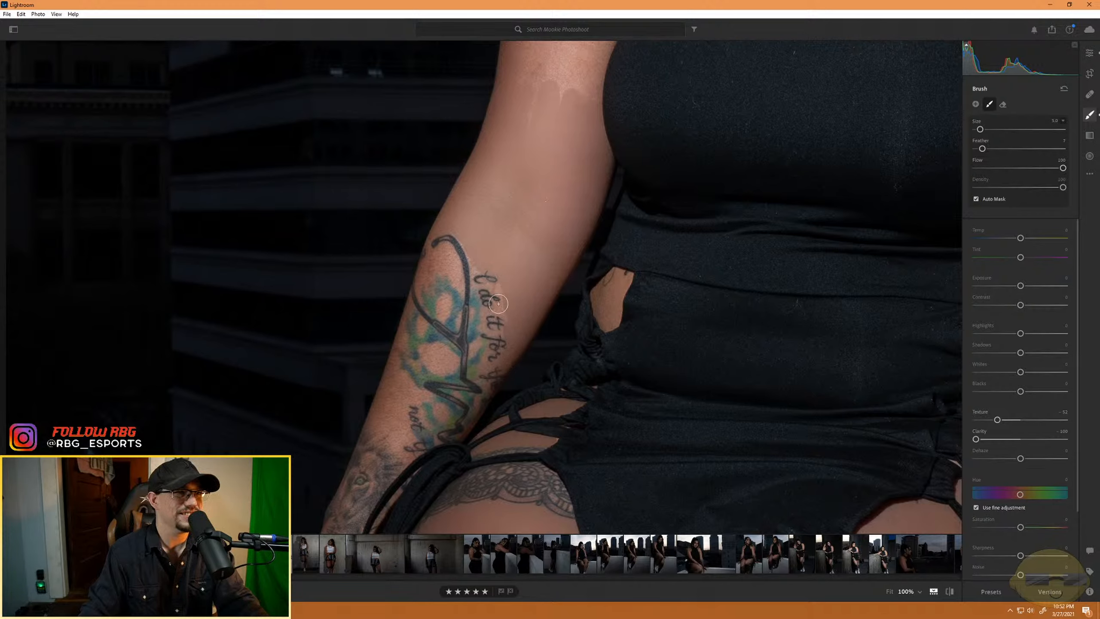
mouse_move(498, 303)
left_mouse_down()
mouse_move(483, 288)
mouse_move(490, 352)
mouse_move(488, 302)
left_mouse_up()
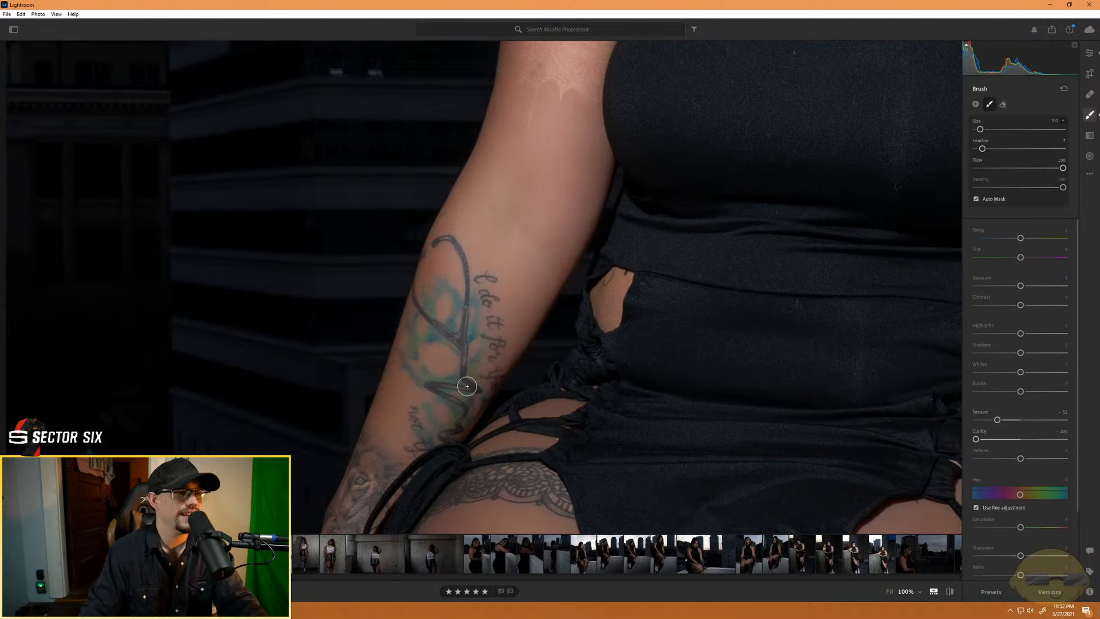
key("ctrl+minus")
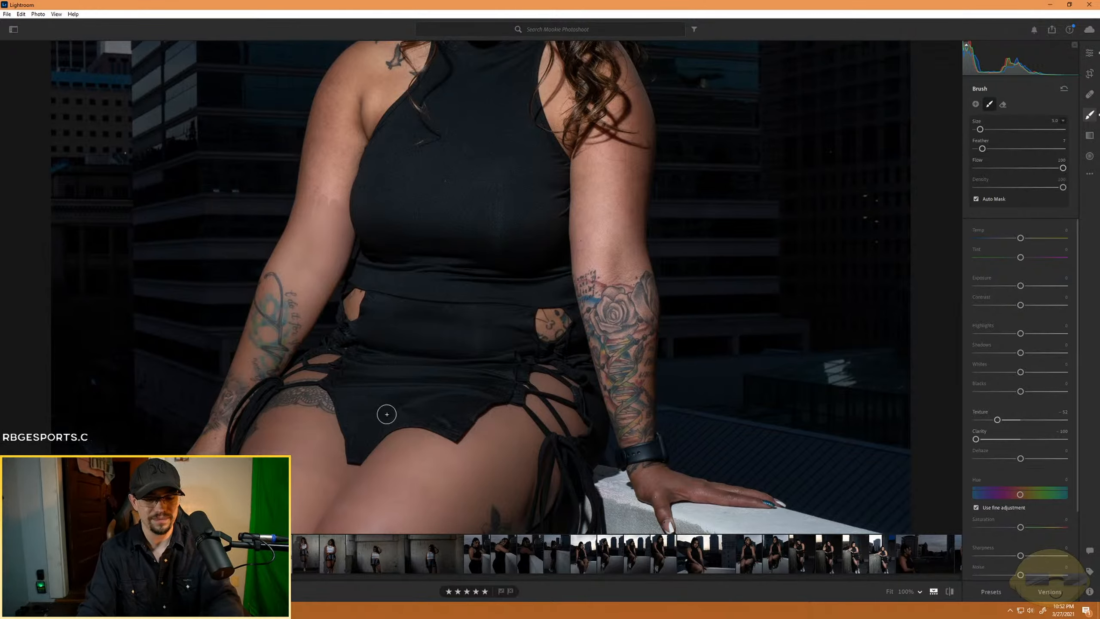
key("ctrl+minus")
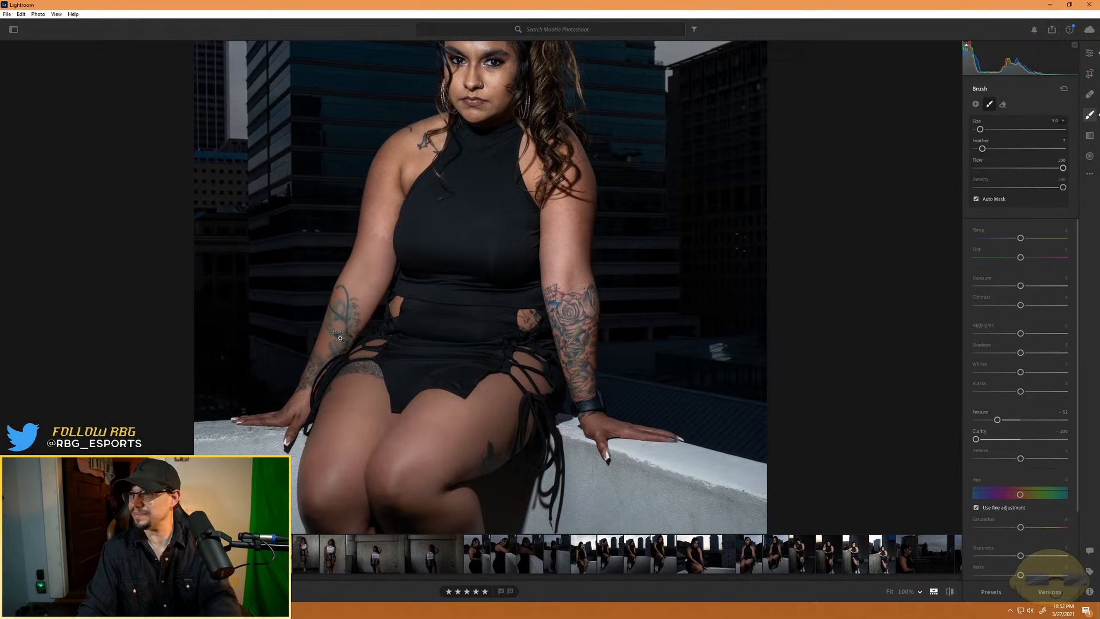
key("ctrl+plus")
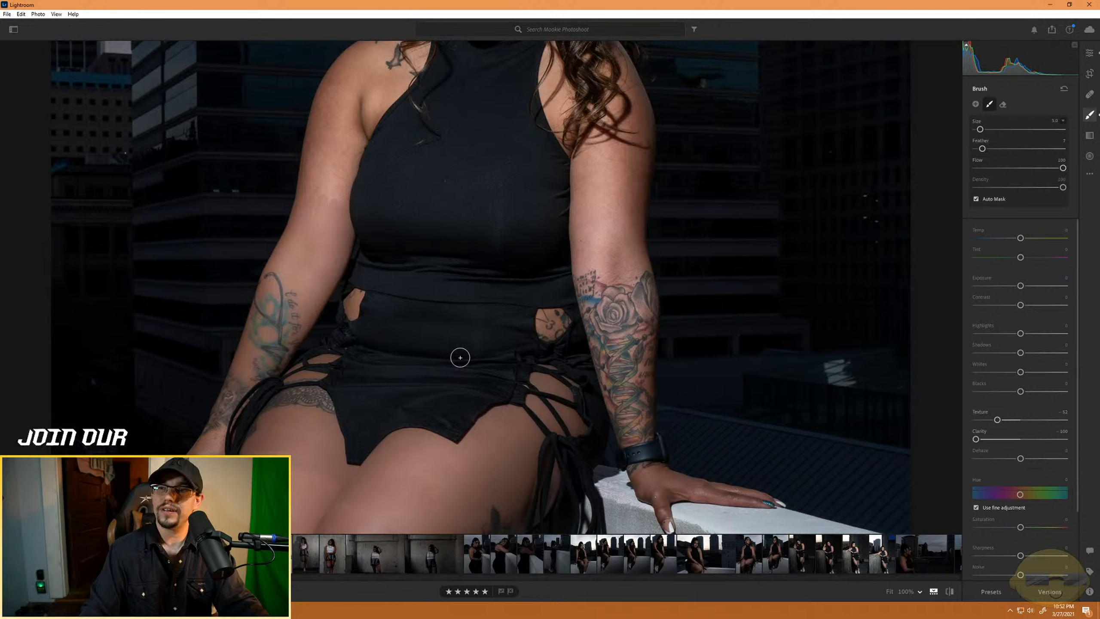
key("alt+Tab")
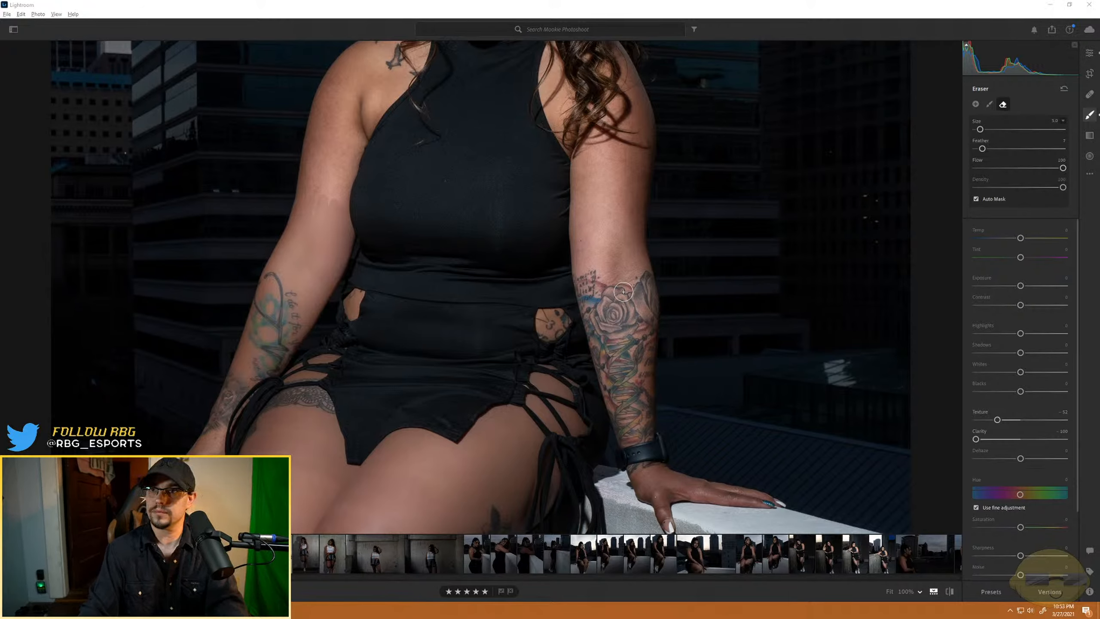
left_click(646, 10)
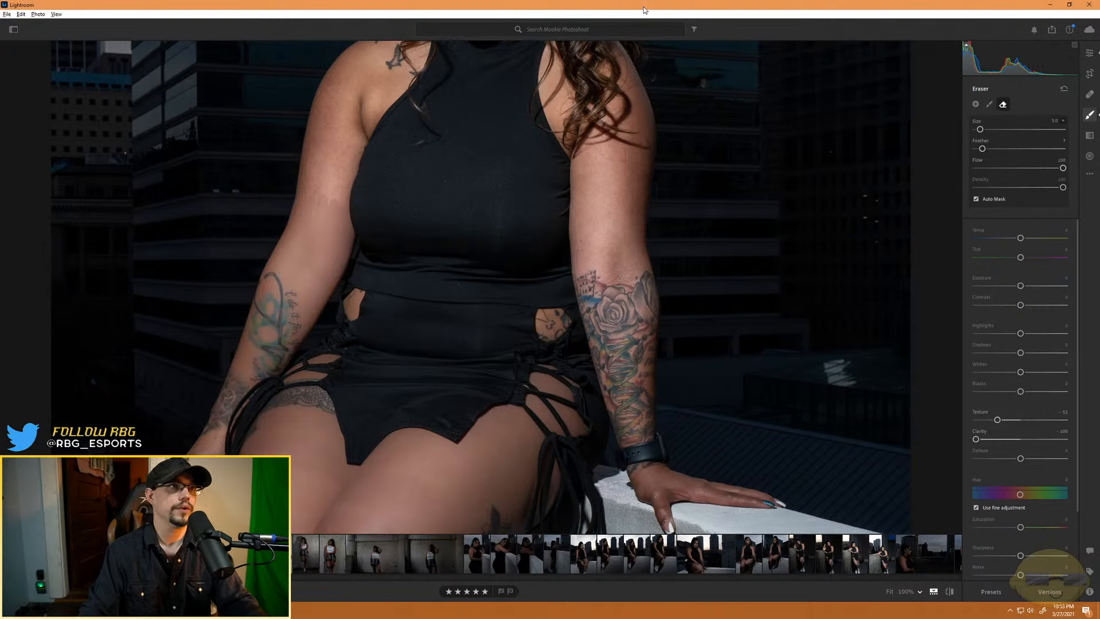
- Continue the softening mask up the same arm, covering the upper arm, the armpit crease and the outer shoulder
key("ctrl+=")
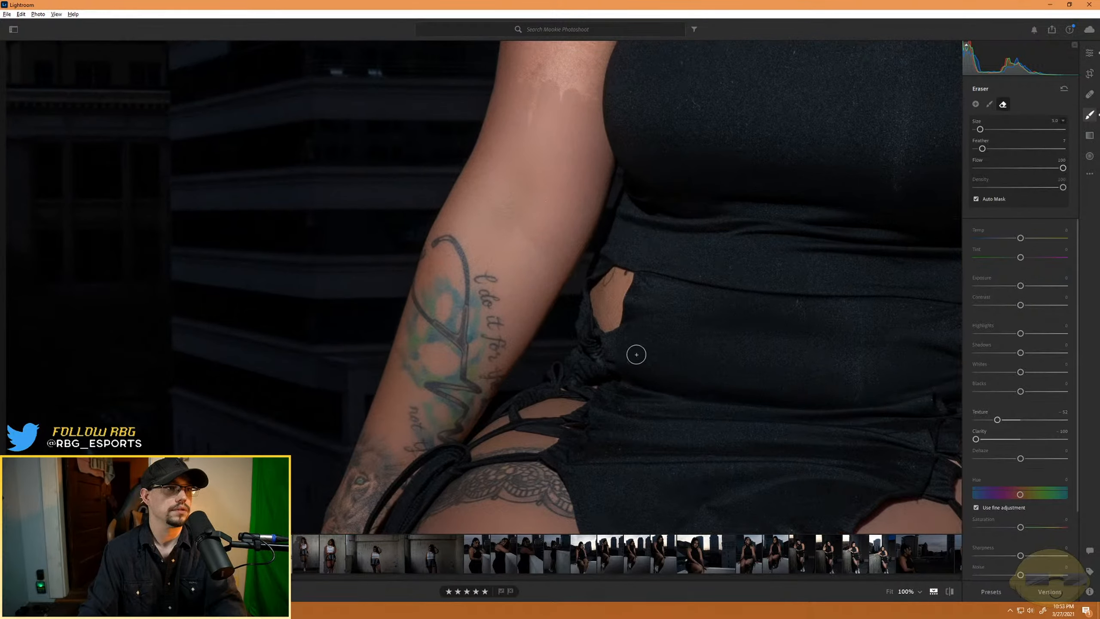
left_click_drag(515, 220, 503, 529)
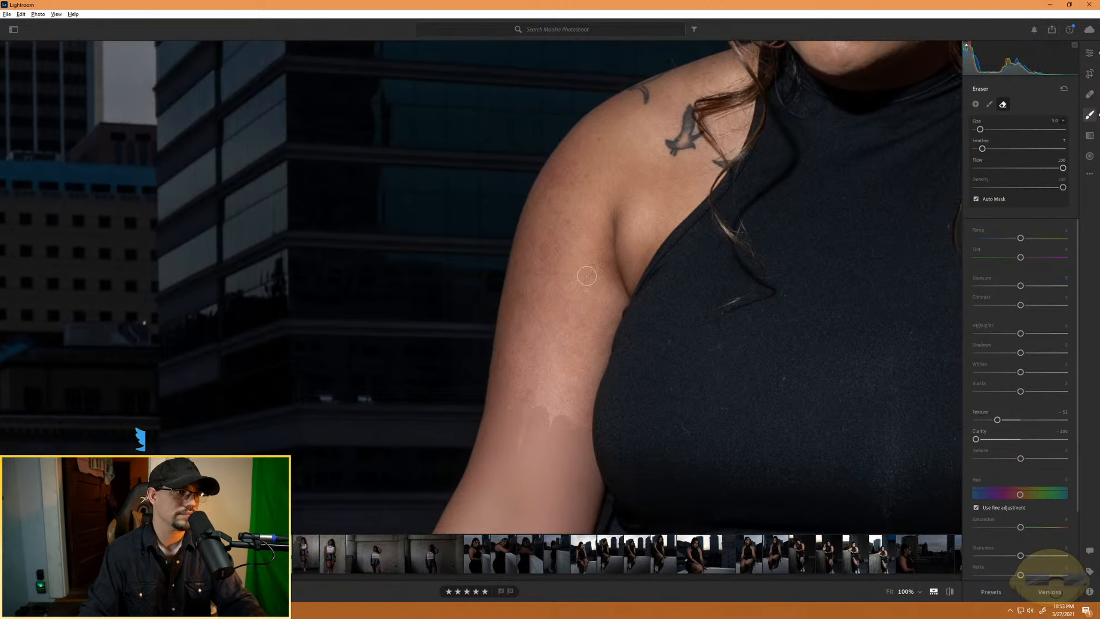
left_click_drag(556, 393, 574, 265)
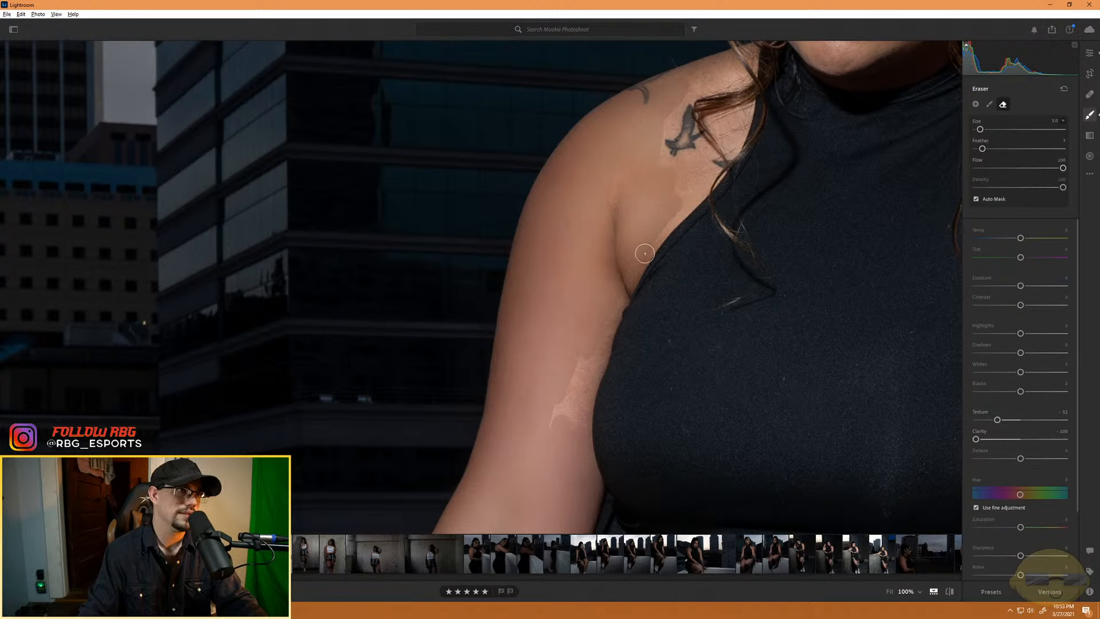
mouse_move(645, 253)
left_mouse_down()
mouse_move(609, 304)
mouse_move(592, 368)
mouse_move(619, 303)
mouse_move(577, 401)
mouse_move(623, 303)
mouse_move(592, 377)
left_mouse_up()
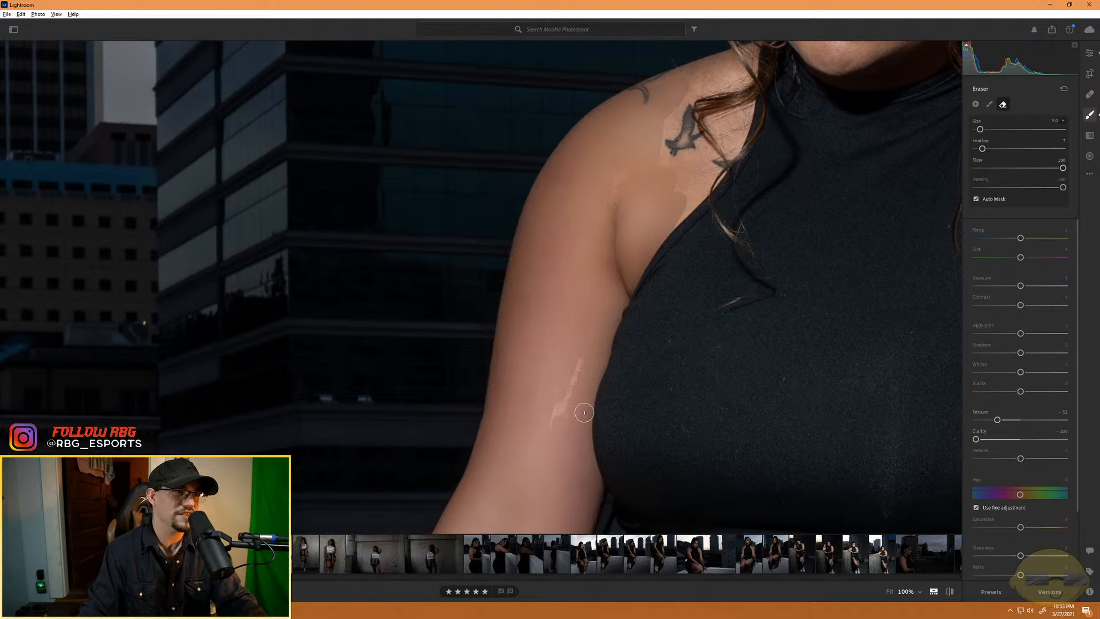
left_click_drag(556, 431, 572, 336)
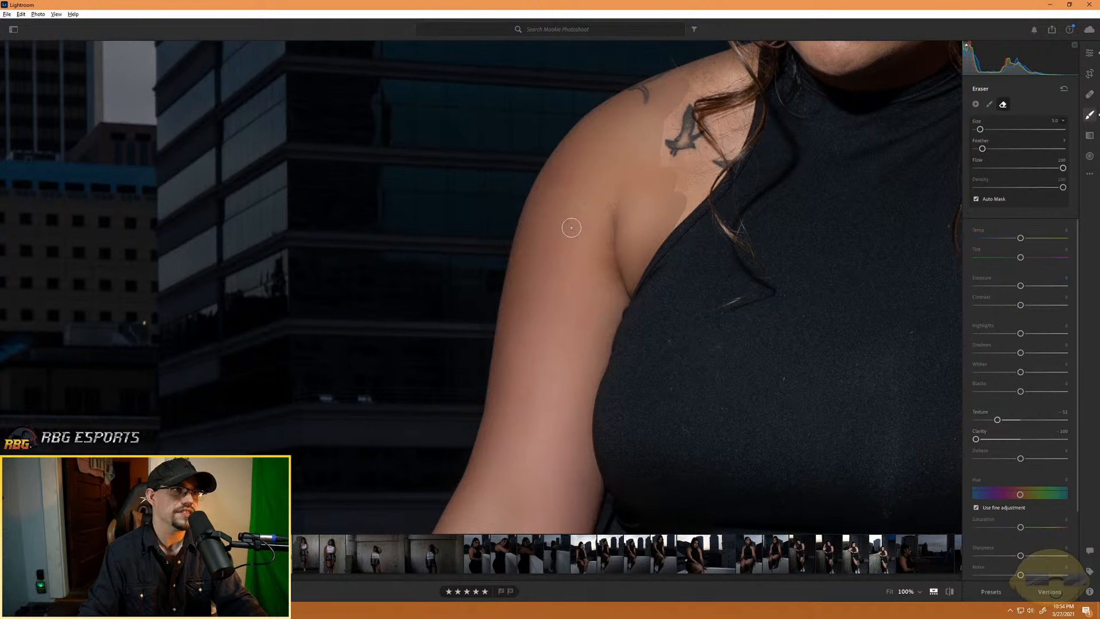
- Extend the softening mask across the shoulder skin beside and below the bird tattoo
left_click_drag(614, 152, 511, 339)
scroll(570, 370, "up", 1)
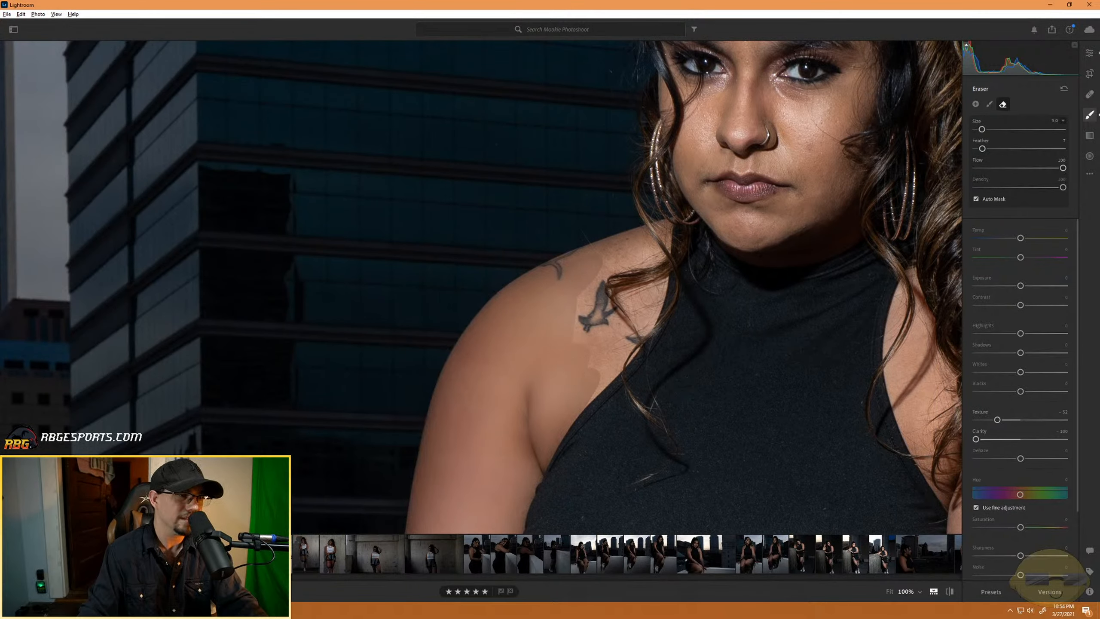
key("ctrl+equal")
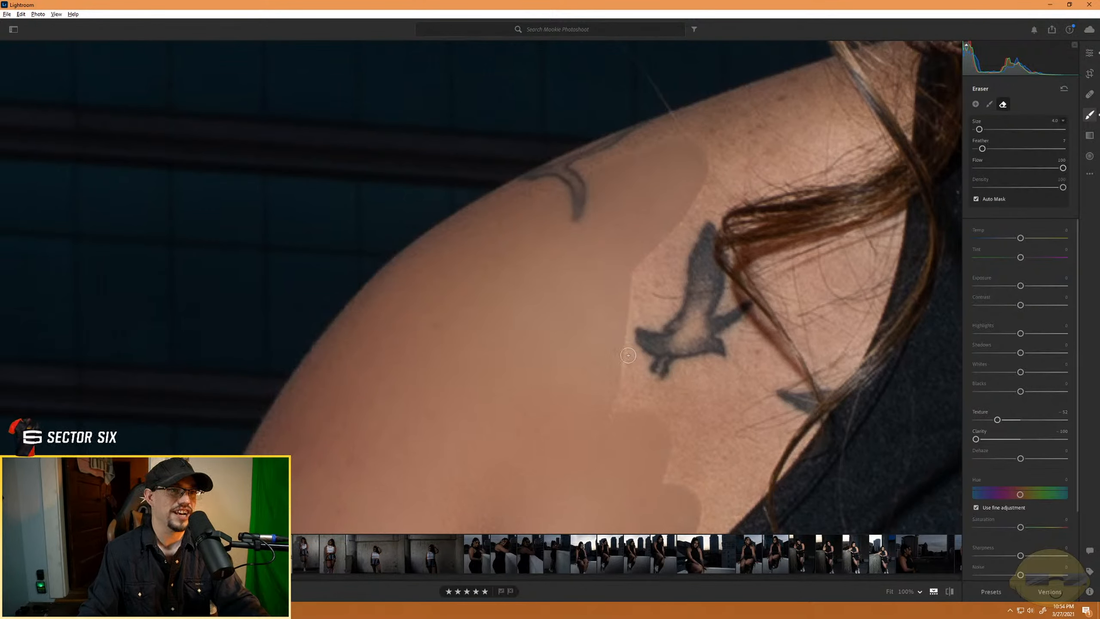
mouse_move(627, 322)
left_mouse_down()
mouse_move(621, 409)
mouse_move(649, 365)
mouse_move(671, 226)
mouse_move(662, 357)
mouse_move(672, 388)
mouse_move(675, 245)
mouse_move(681, 409)
mouse_move(669, 263)
mouse_move(649, 403)
mouse_move(650, 242)
mouse_move(629, 419)
left_mouse_up()
scroll(668, 385, "up", 1)
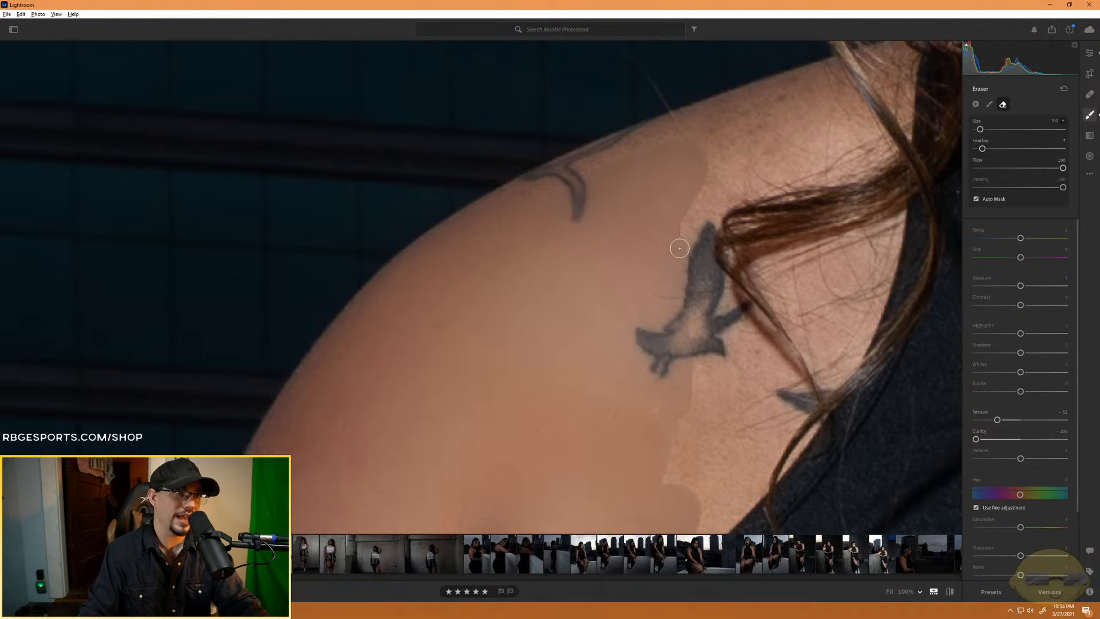
mouse_move(680, 249)
left_mouse_down()
mouse_move(706, 412)
mouse_move(716, 310)
mouse_move(717, 411)
mouse_move(695, 343)
mouse_move(674, 461)
mouse_move(684, 393)
mouse_move(653, 429)
left_mouse_up()
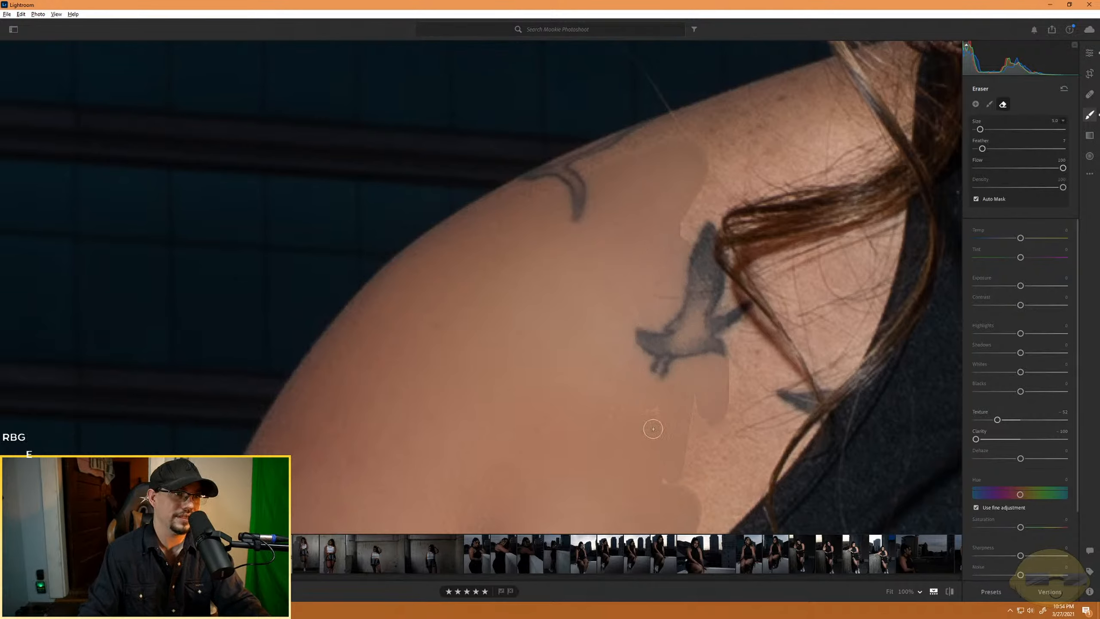
- With the brush size at 10, fill the mask from the bird tattoo to the dress edge and between the hair strands
key("bracketright")
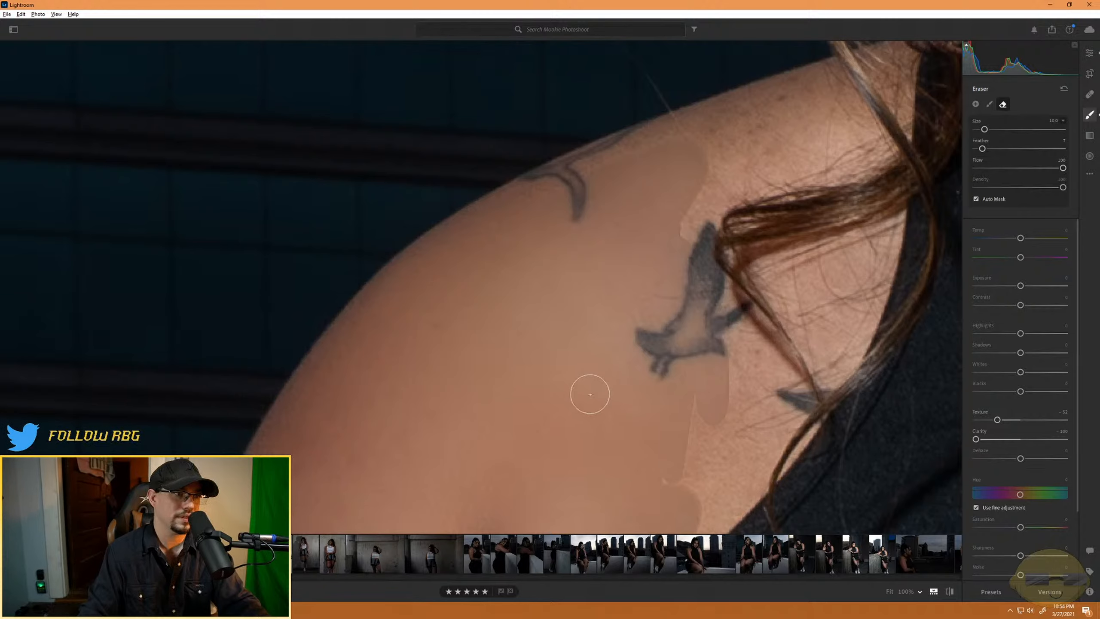
mouse_move(713, 383)
left_mouse_down()
mouse_move(724, 439)
mouse_move(718, 518)
mouse_move(739, 471)
mouse_move(737, 496)
mouse_move(702, 526)
mouse_move(702, 412)
mouse_move(704, 457)
mouse_move(684, 467)
mouse_move(652, 335)
left_mouse_up()
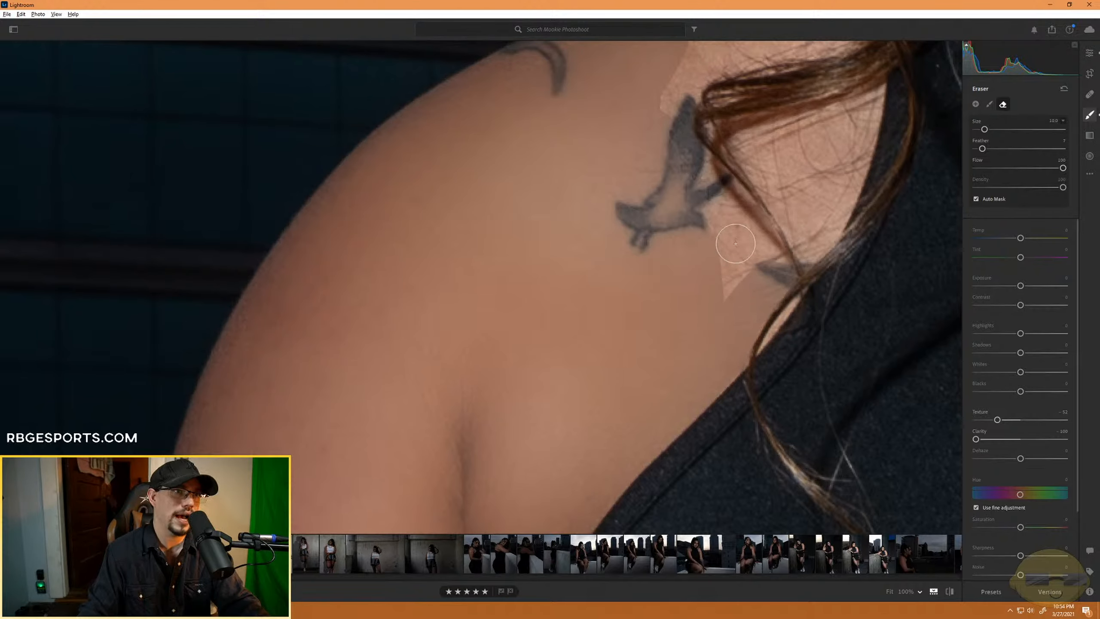
mouse_move(736, 243)
left_mouse_down()
mouse_move(708, 238)
mouse_move(692, 188)
mouse_move(752, 254)
mouse_move(698, 179)
mouse_move(716, 198)
left_mouse_up()
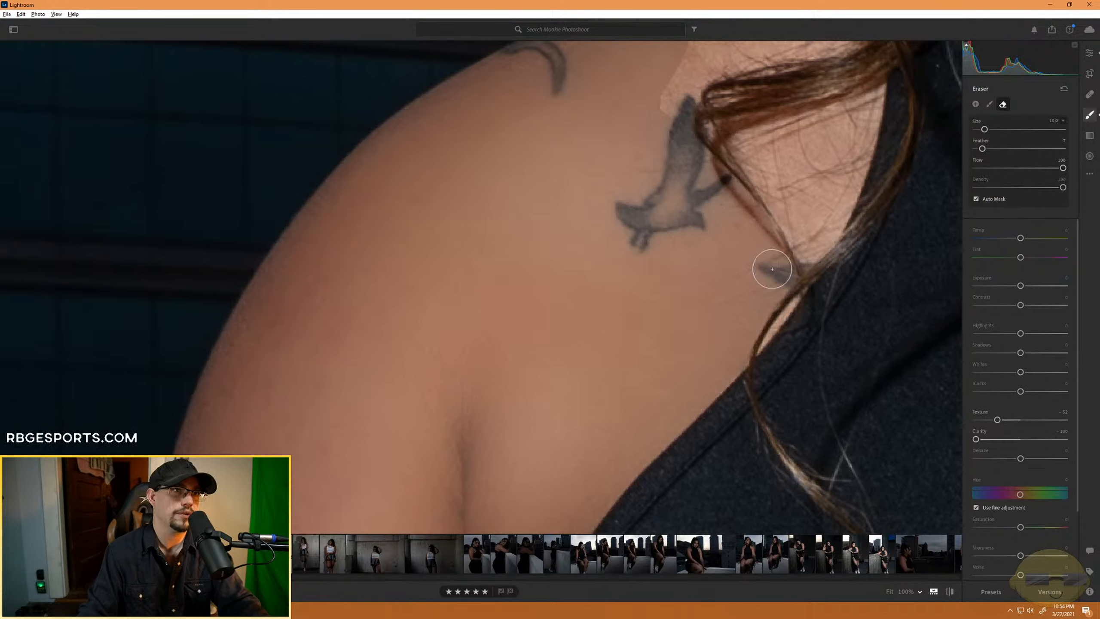
left_click_drag(670, 143, 667, 82)
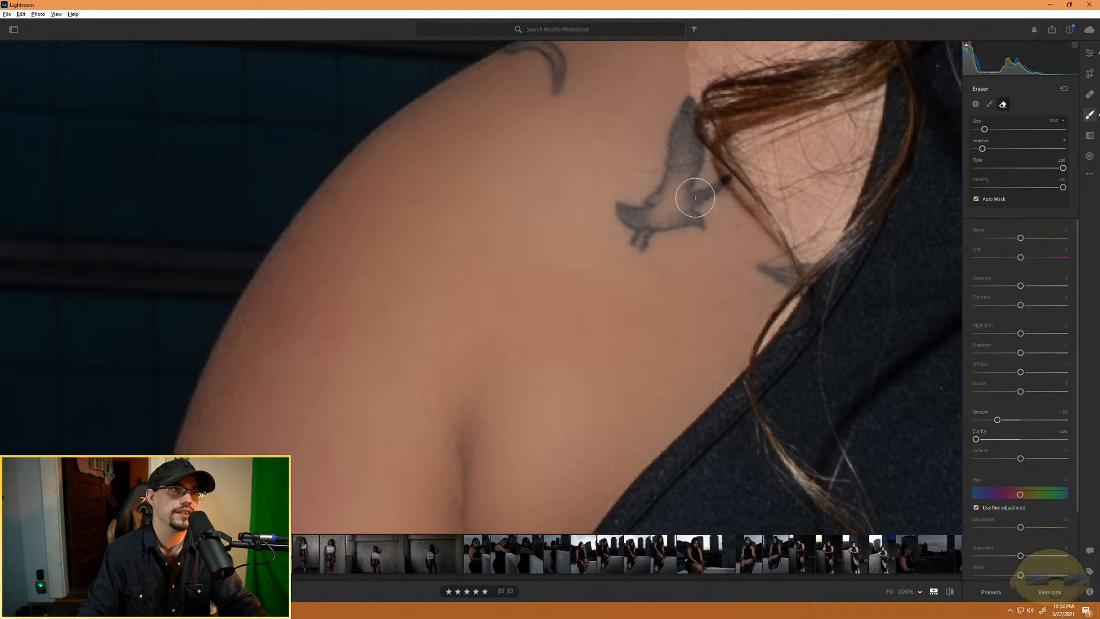
mouse_move(823, 171)
left_mouse_down()
mouse_move(818, 219)
mouse_move(867, 121)
mouse_move(854, 174)
mouse_move(803, 253)
mouse_move(802, 220)
mouse_move(761, 175)
mouse_move(797, 235)
mouse_move(791, 204)
mouse_move(749, 146)
mouse_move(884, 94)
mouse_move(802, 171)
mouse_move(805, 146)
mouse_move(798, 163)
mouse_move(817, 195)
mouse_move(750, 146)
mouse_move(801, 229)
mouse_move(815, 186)
left_mouse_up()
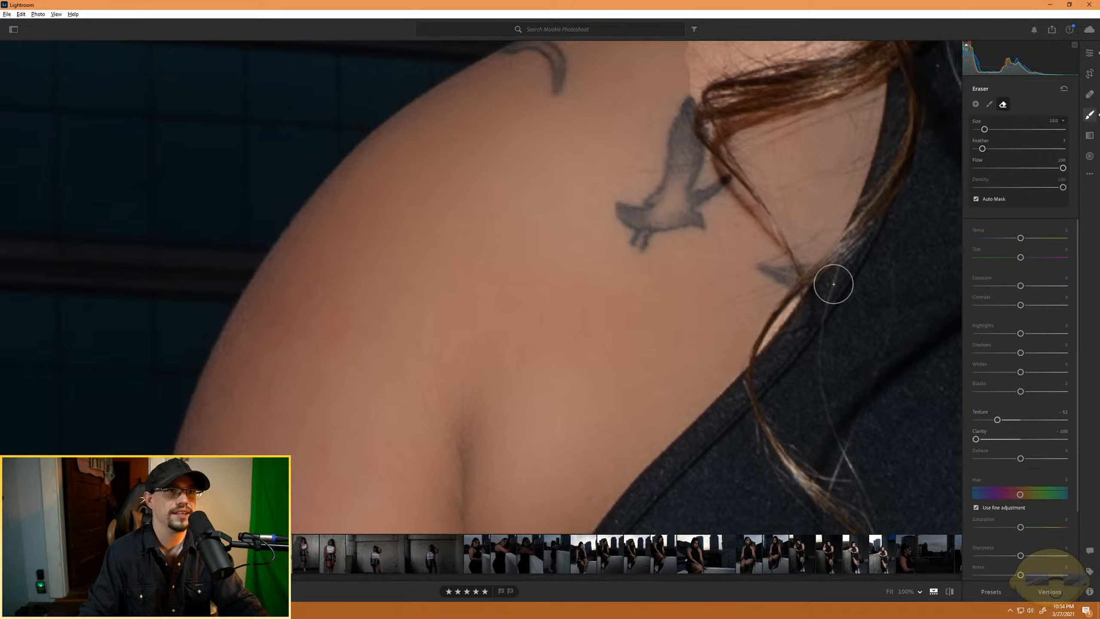
- Paint the softening mask along the top of the shoulder, from the crescent-shaped tattoo to the hair by the neck
scroll(782, 328, "down", 2)
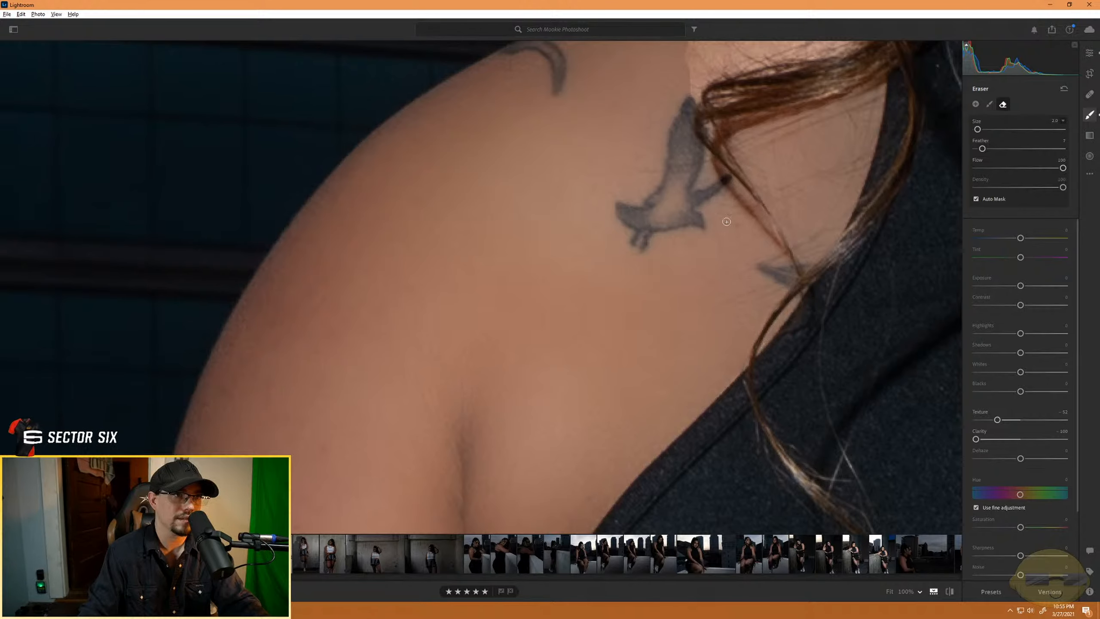
scroll(700, 361, "up", 5)
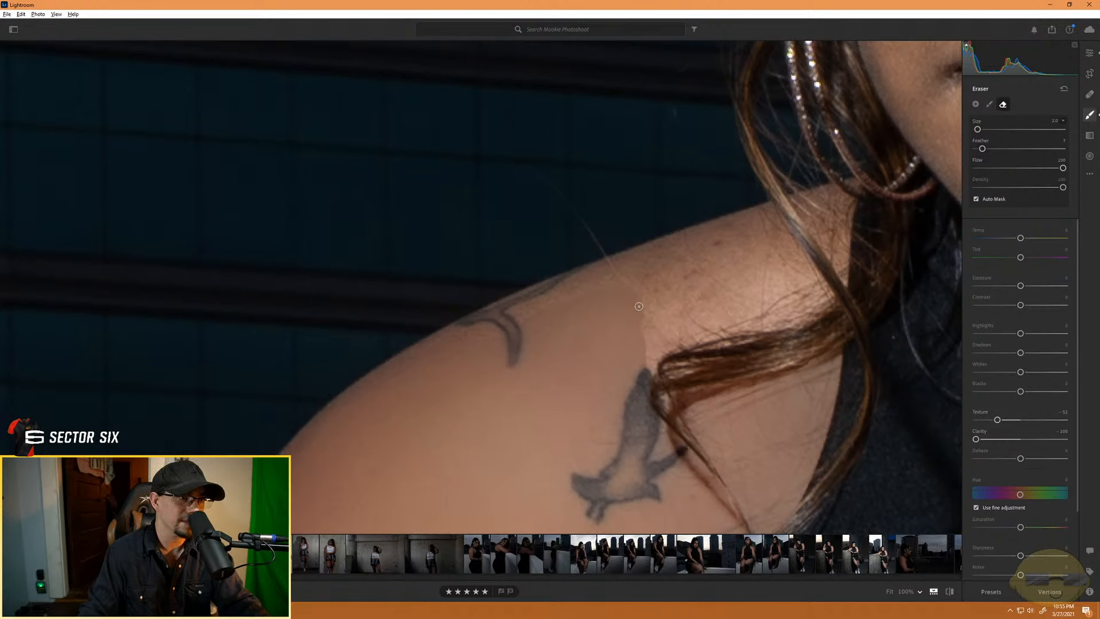
scroll(539, 316, "up", 4)
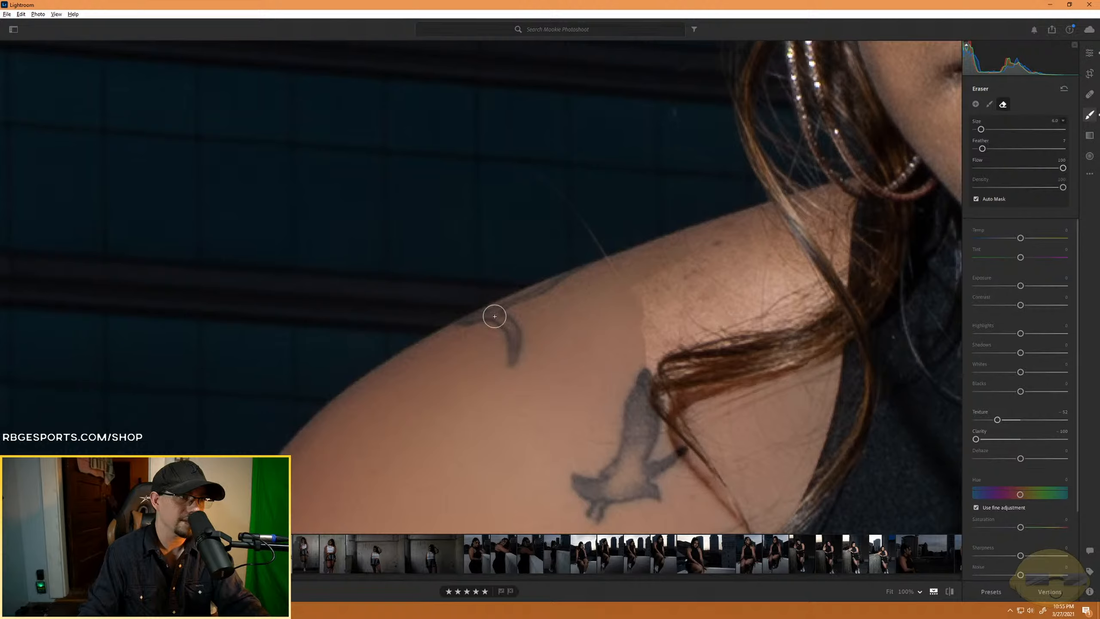
mouse_move(457, 336)
left_mouse_down()
mouse_move(635, 293)
mouse_move(765, 213)
mouse_move(668, 300)
mouse_move(781, 219)
mouse_move(741, 264)
mouse_move(700, 275)
mouse_move(782, 238)
mouse_move(632, 314)
mouse_move(772, 268)
mouse_move(691, 323)
mouse_move(787, 250)
mouse_move(792, 279)
mouse_move(804, 265)
mouse_move(810, 283)
mouse_move(627, 334)
mouse_move(704, 311)
mouse_move(648, 339)
mouse_move(643, 359)
mouse_move(814, 296)
mouse_move(803, 311)
mouse_move(669, 335)
mouse_move(807, 305)
mouse_move(660, 350)
left_mouse_up()
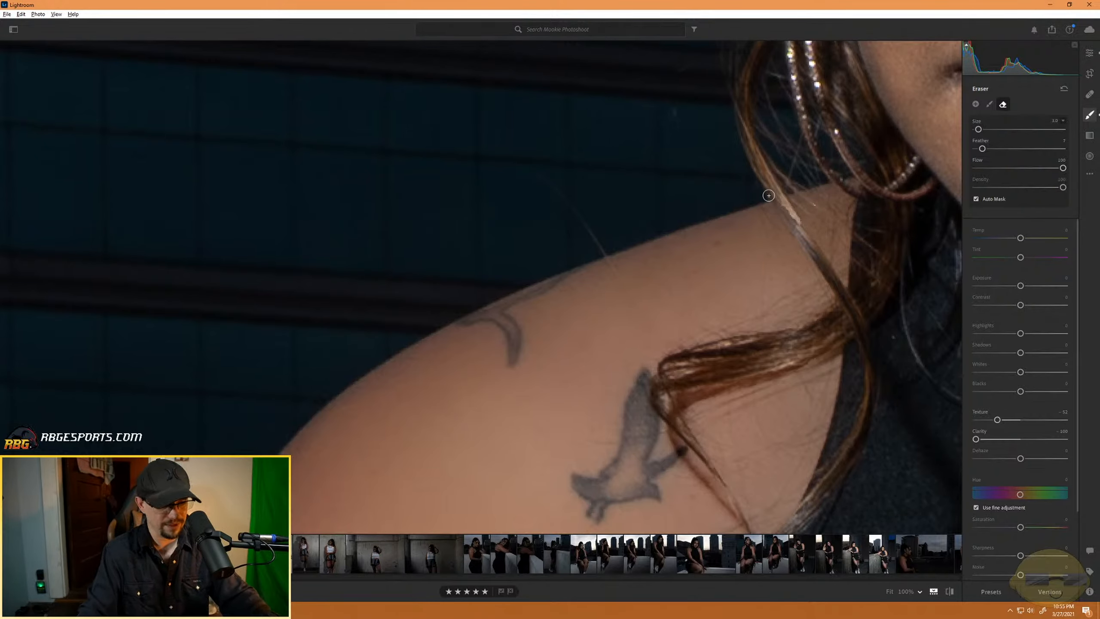
- Erase the mask's spill from the hair strand crossing the top of the shoulder
key("alt")
key("bracketleft")
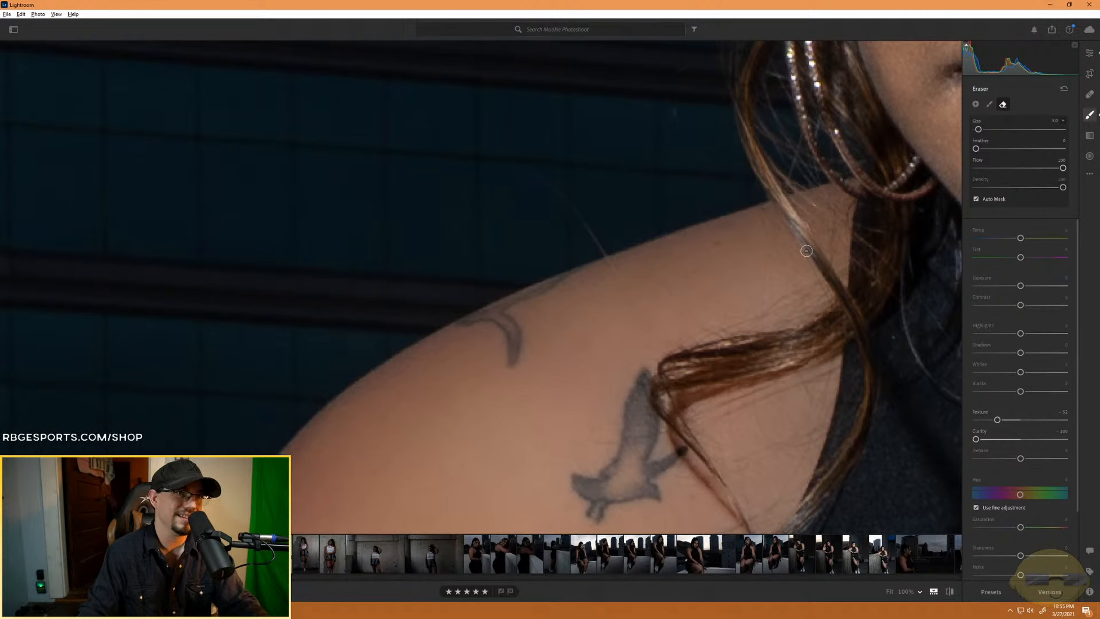
key("alt")
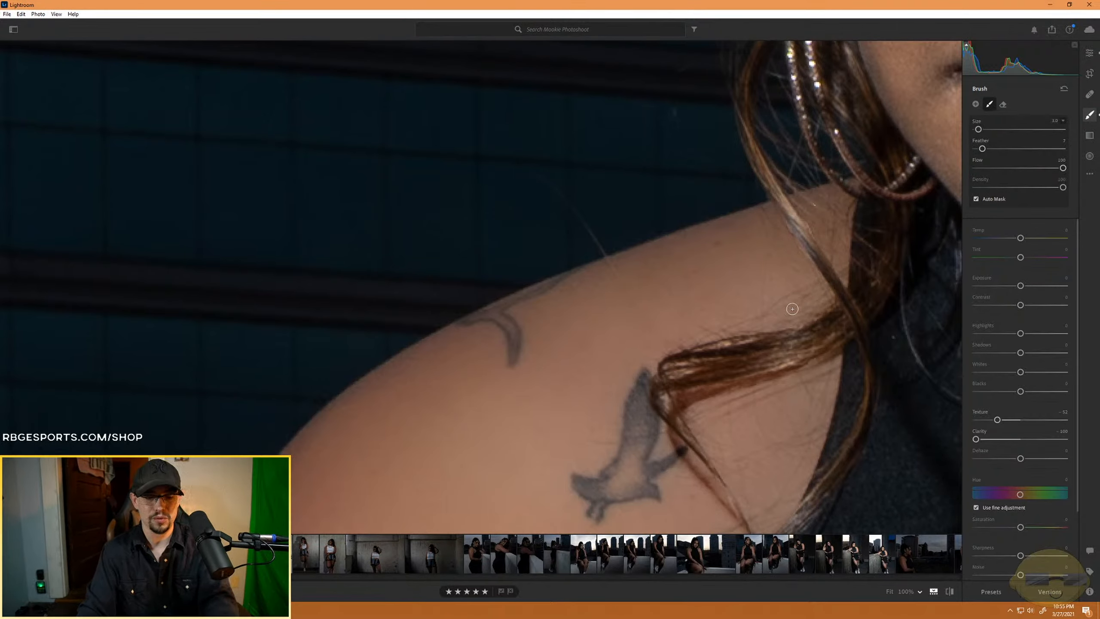
- Check the softened shoulder and arm skin against the rest of the portrait, both from afar and close up
key("ctrl+minus")
key("ctrl+minus")
key("ctrl+minus")
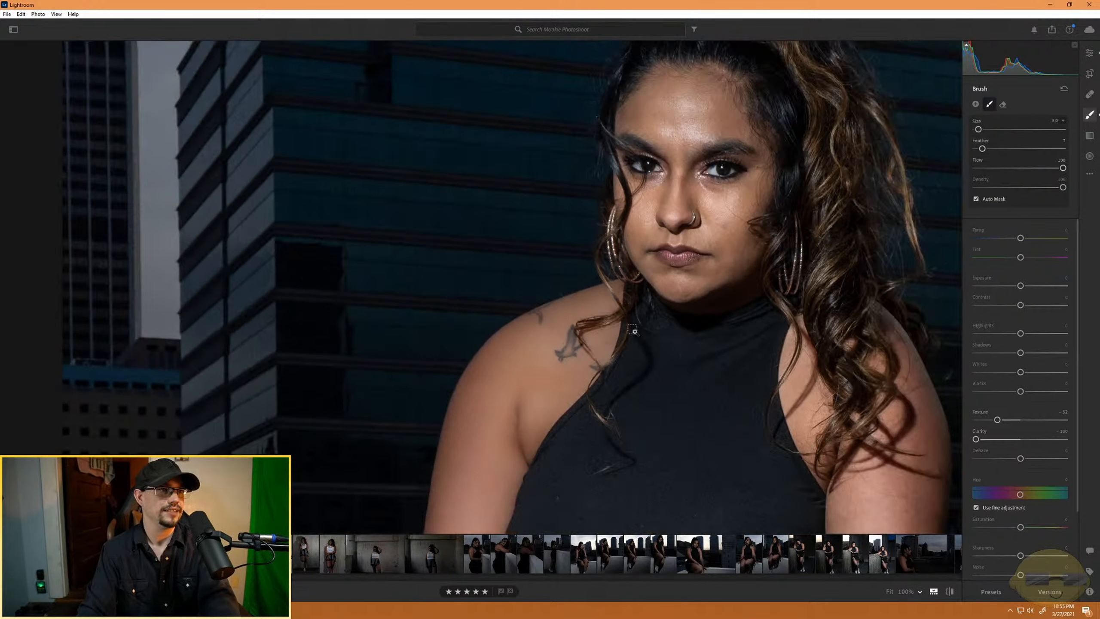
key("ctrl+minus")
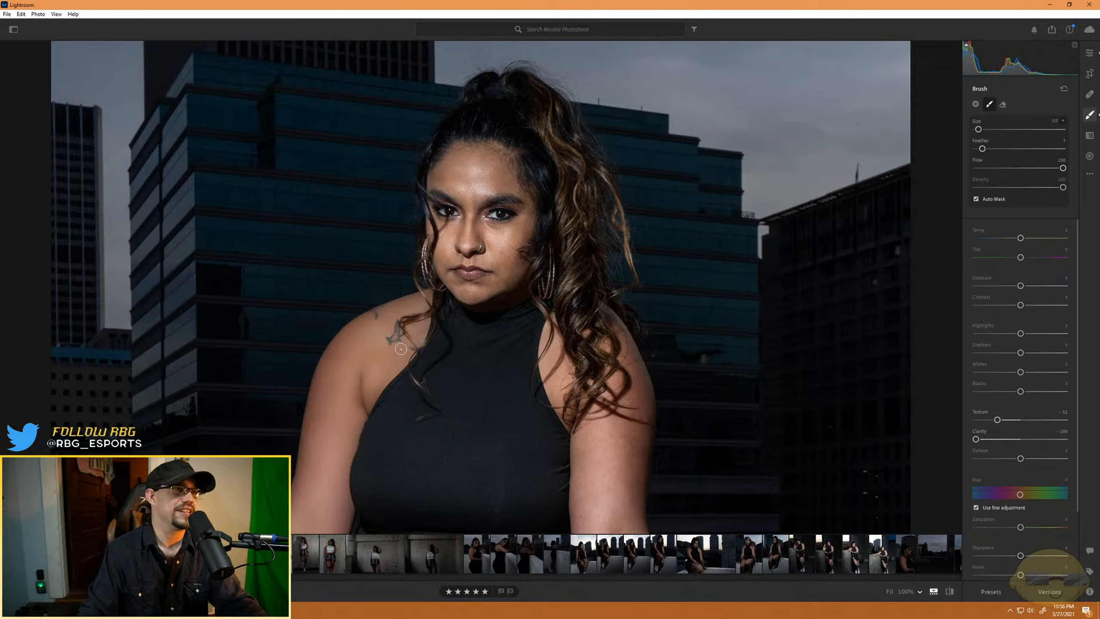
key("ctrl+equal")
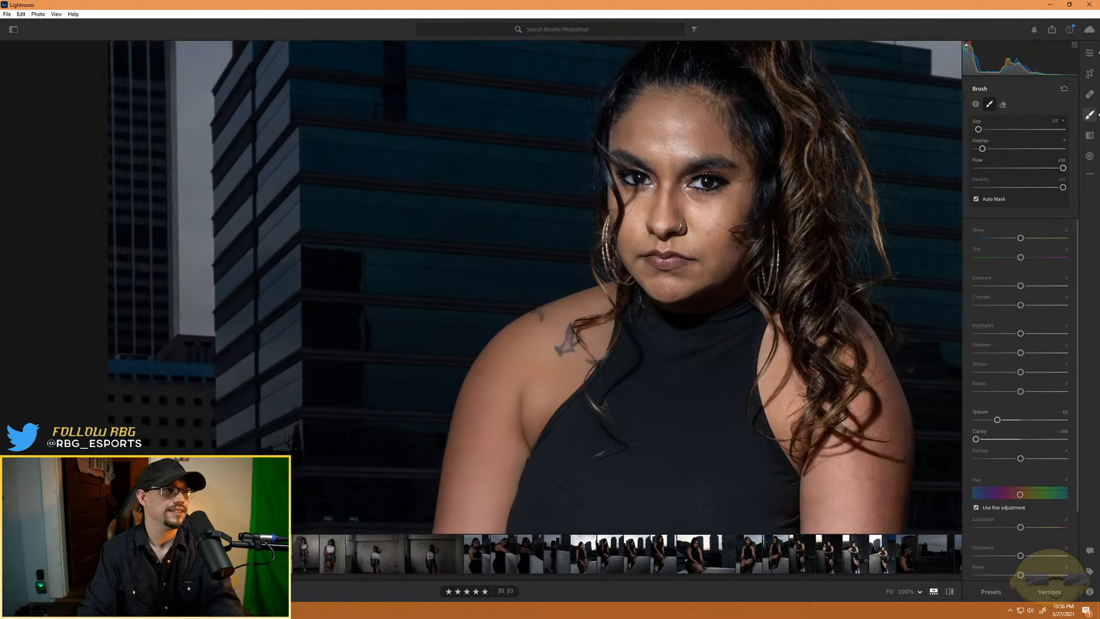
key("ctrl+equal")
key("ctrl+equal")
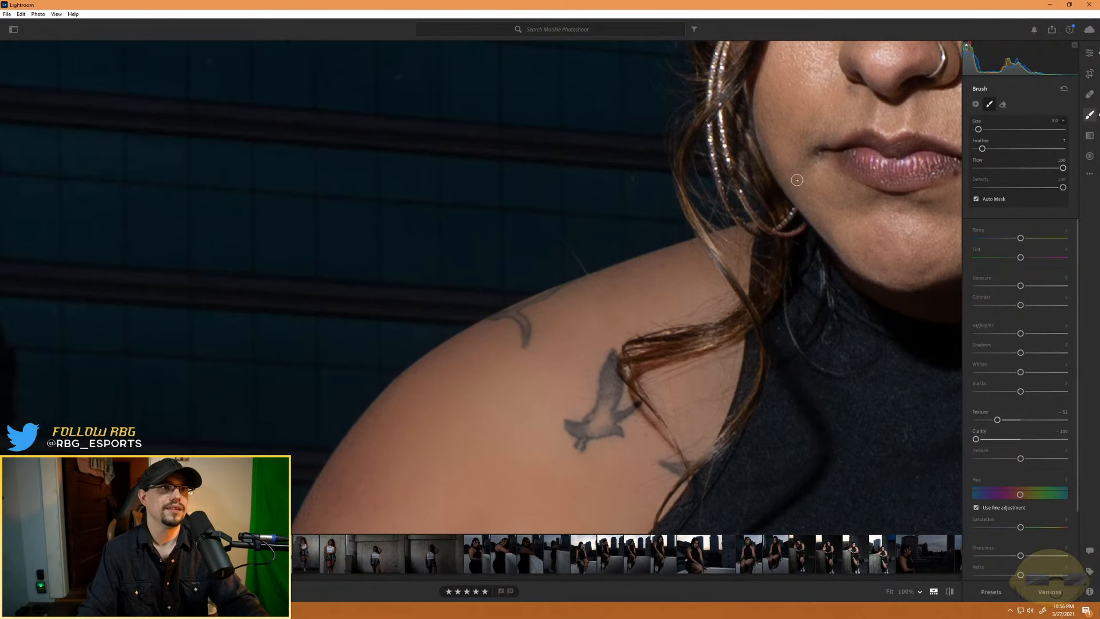
- With the brush size at 5, paint the softening mask over the inner cheek on the nose-ring side and around the mouth and chin
mouse_move(798, 181)
left_mouse_down()
mouse_move(466, 415)
mouse_move(439, 421)
left_mouse_up()
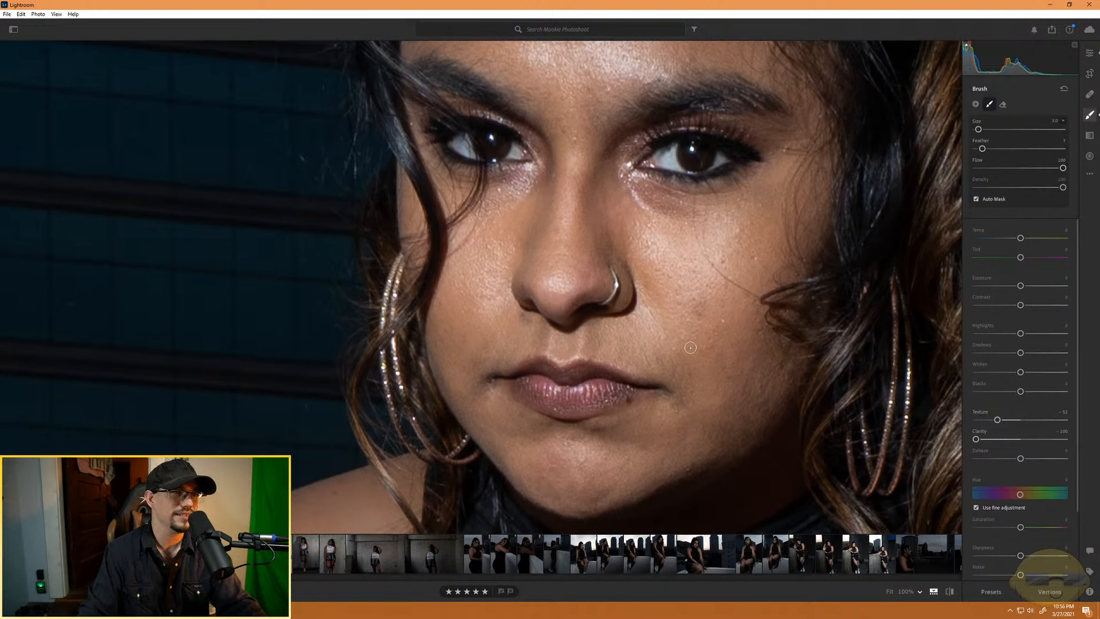
left_click_drag(652, 270, 668, 284)
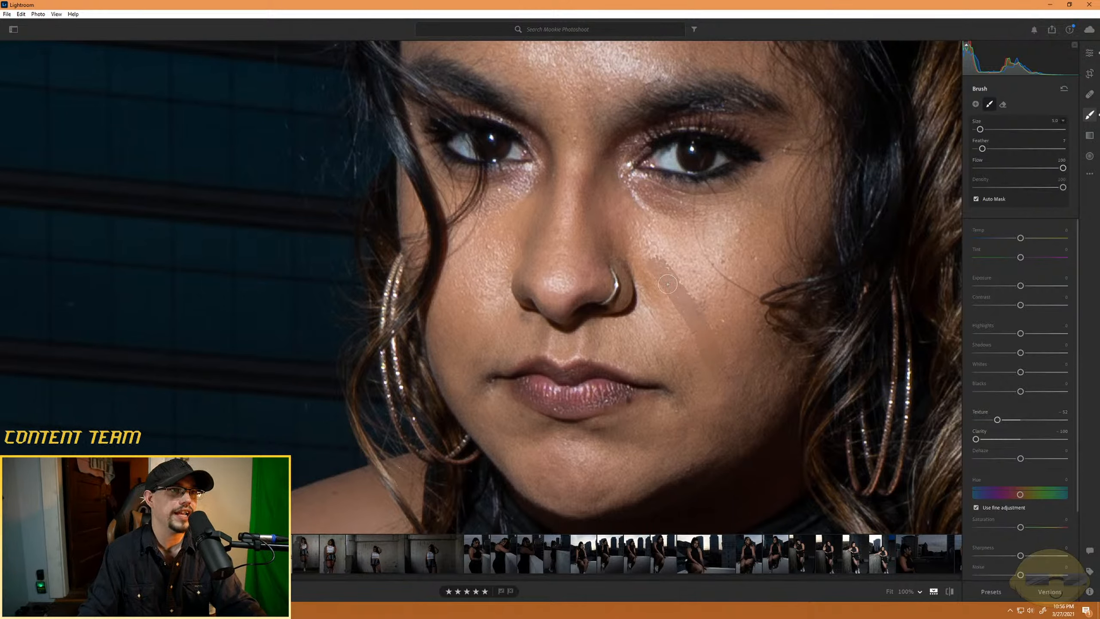
mouse_move(703, 363)
left_mouse_down()
mouse_move(682, 338)
mouse_move(736, 423)
left_mouse_up()
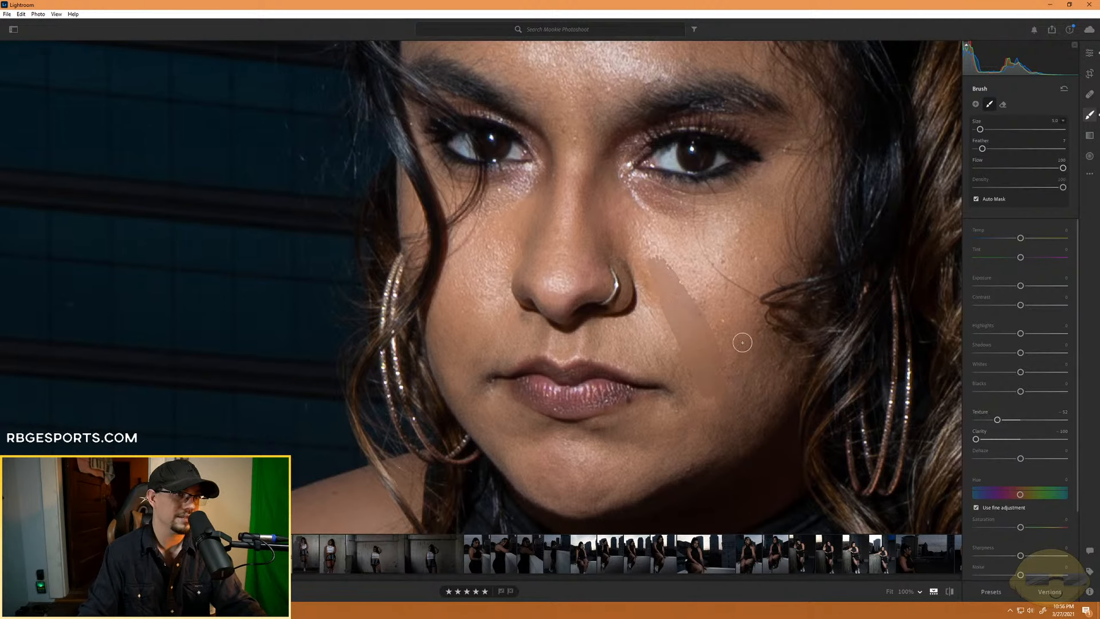
mouse_move(721, 348)
left_mouse_down()
mouse_move(729, 321)
mouse_move(728, 388)
mouse_move(726, 318)
mouse_move(689, 290)
mouse_move(717, 357)
mouse_move(691, 271)
mouse_move(670, 247)
mouse_move(697, 313)
mouse_move(651, 248)
mouse_move(664, 271)
mouse_move(646, 211)
mouse_move(661, 243)
mouse_move(662, 205)
mouse_move(681, 245)
left_mouse_up()
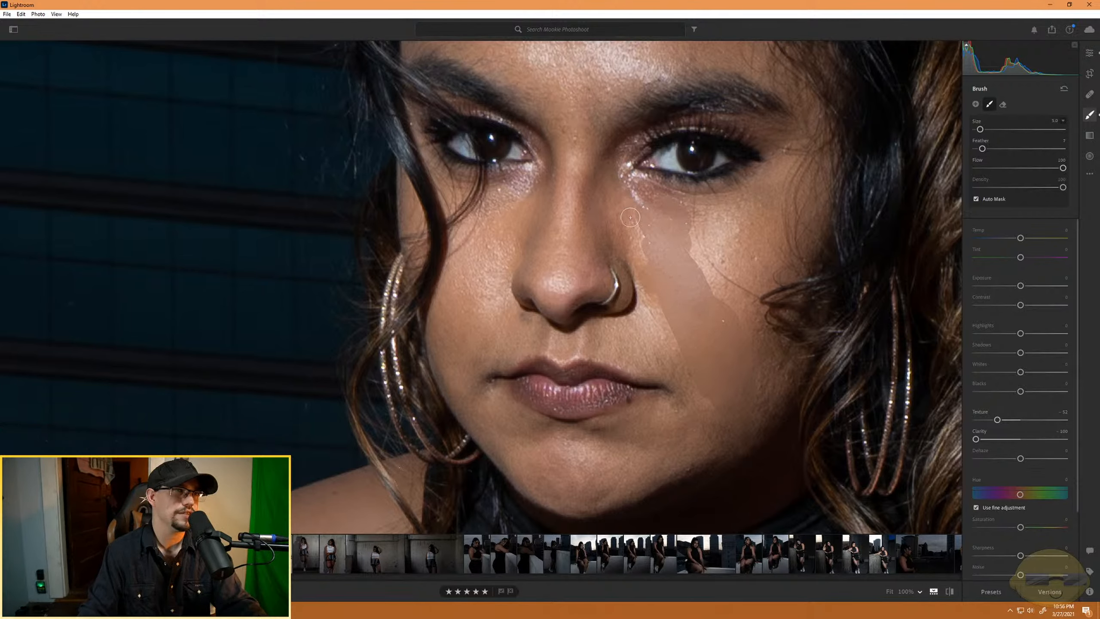
mouse_move(630, 218)
left_mouse_down()
mouse_move(669, 345)
mouse_move(638, 294)
mouse_move(667, 372)
mouse_move(677, 391)
mouse_move(680, 356)
mouse_move(708, 417)
mouse_move(682, 367)
mouse_move(659, 422)
mouse_move(613, 428)
mouse_move(734, 413)
mouse_move(626, 463)
mouse_move(733, 410)
mouse_move(626, 449)
mouse_move(657, 436)
mouse_move(642, 448)
mouse_move(538, 437)
mouse_move(682, 436)
mouse_move(549, 436)
left_mouse_up()
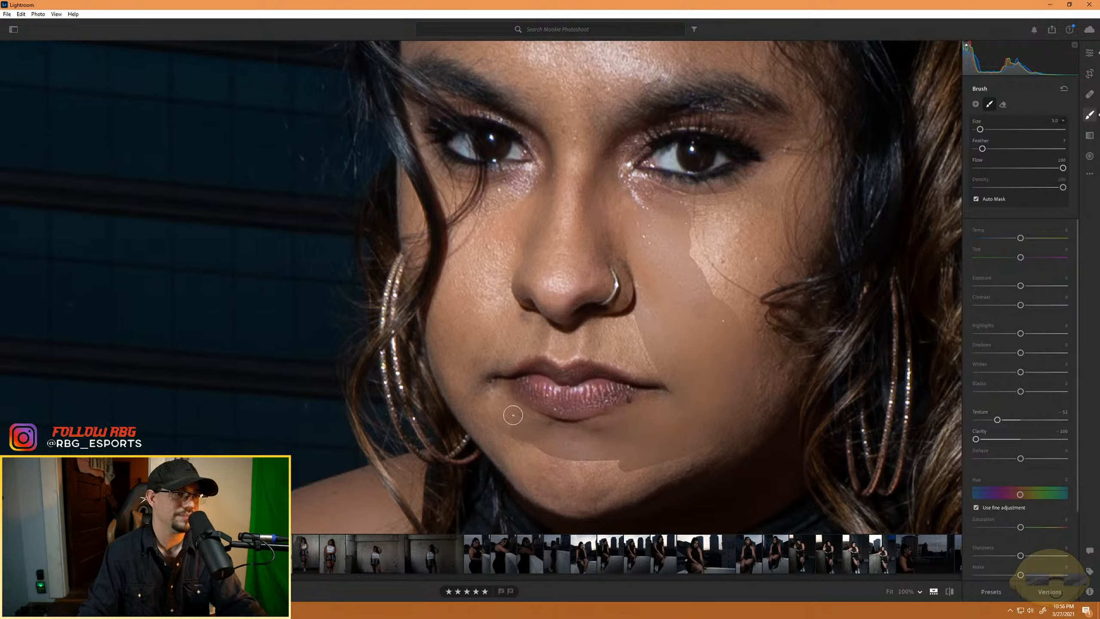
mouse_move(512, 415)
left_mouse_down()
mouse_move(539, 425)
mouse_move(458, 368)
mouse_move(468, 395)
mouse_move(530, 452)
mouse_move(482, 409)
mouse_move(510, 448)
mouse_move(640, 500)
mouse_move(647, 465)
mouse_move(568, 466)
mouse_move(534, 452)
mouse_move(635, 469)
mouse_move(577, 464)
mouse_move(566, 475)
mouse_move(665, 483)
mouse_move(588, 487)
mouse_move(622, 487)
left_mouse_up()
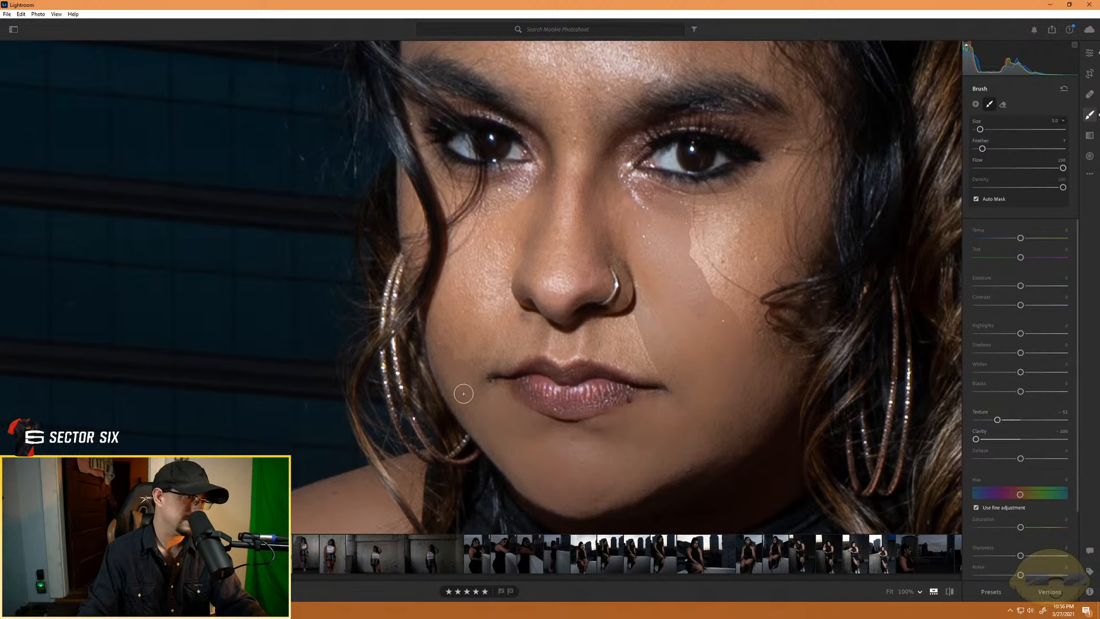
- Extend the softening mask over the cheek opposite the nose ring and across the skin above the upper lip
mouse_move(453, 304)
left_mouse_down()
mouse_move(446, 339)
mouse_move(519, 225)
mouse_move(438, 334)
left_mouse_up()
mouse_move(509, 246)
left_mouse_down()
mouse_move(468, 326)
mouse_move(530, 234)
mouse_move(455, 351)
mouse_move(511, 278)
mouse_move(470, 356)
mouse_move(541, 332)
mouse_move(637, 334)
mouse_move(511, 345)
mouse_move(665, 349)
mouse_move(608, 349)
mouse_move(668, 369)
mouse_move(621, 359)
mouse_move(672, 377)
mouse_move(669, 399)
mouse_move(677, 367)
mouse_move(671, 388)
mouse_move(660, 361)
left_mouse_up()
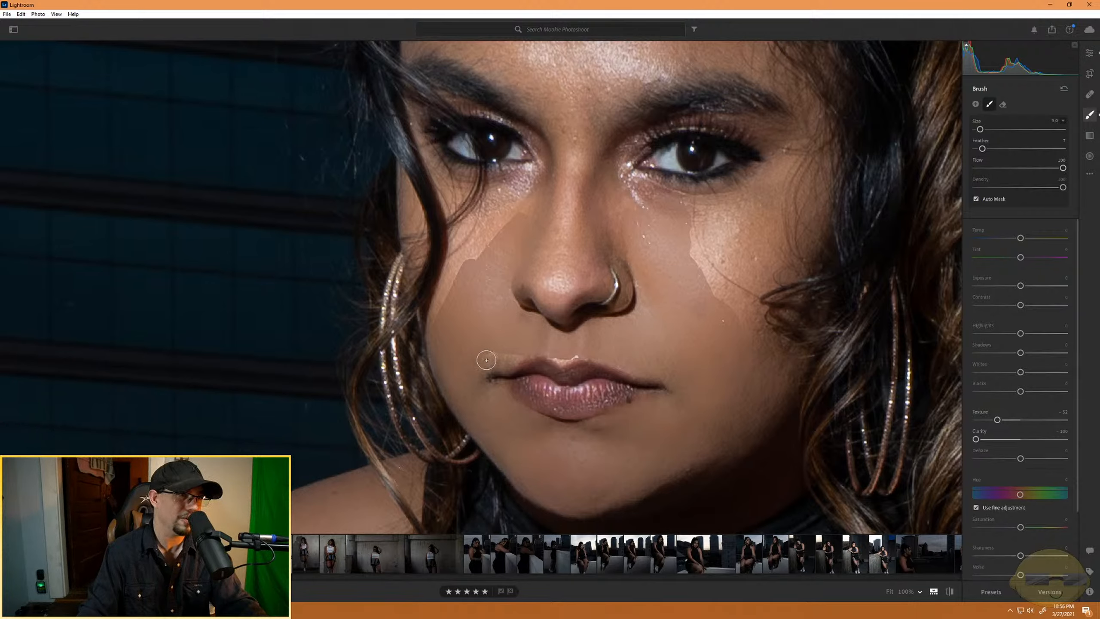
left_click_drag(486, 359, 518, 357)
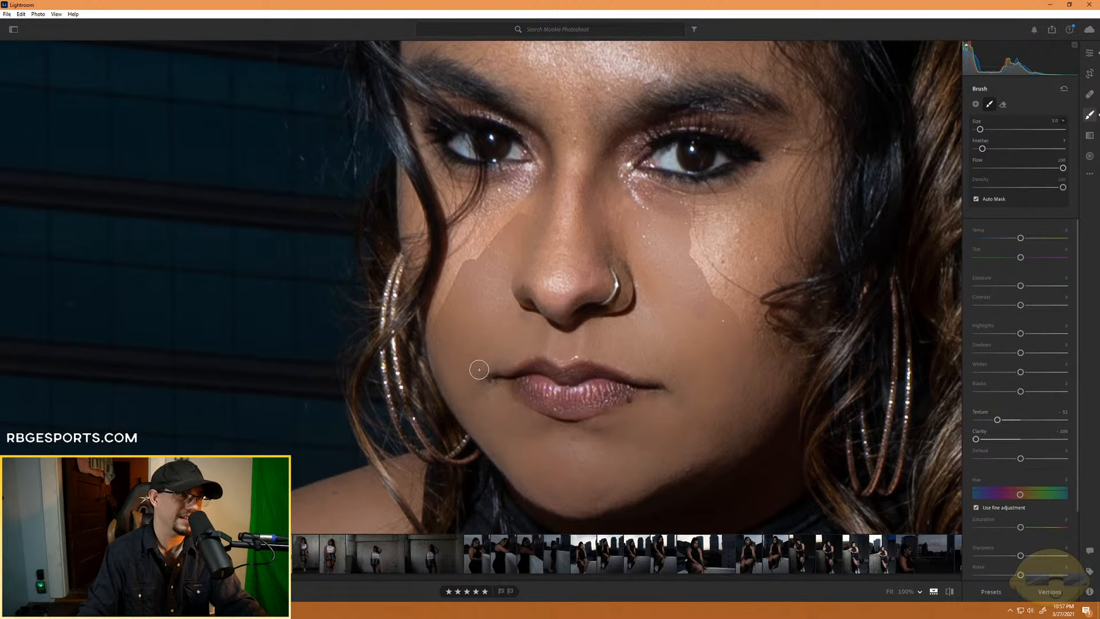
left_click_drag(527, 203, 442, 292)
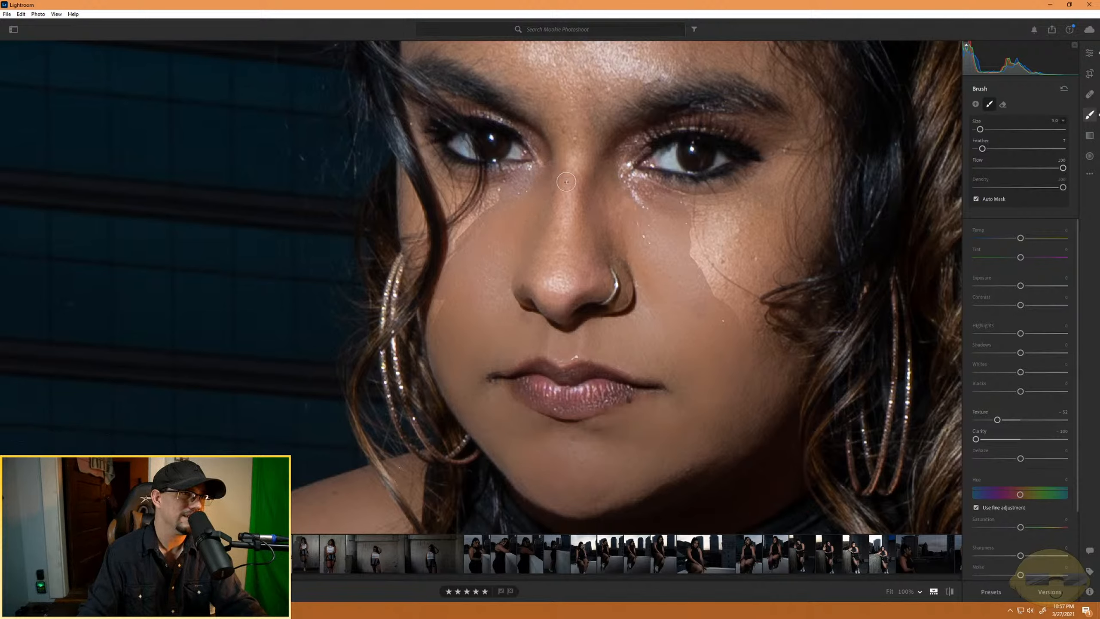
- Paint the softening mask down the bridge of the nose and over its tip, keeping clear of the nose ring
left_click_drag(566, 182, 566, 273)
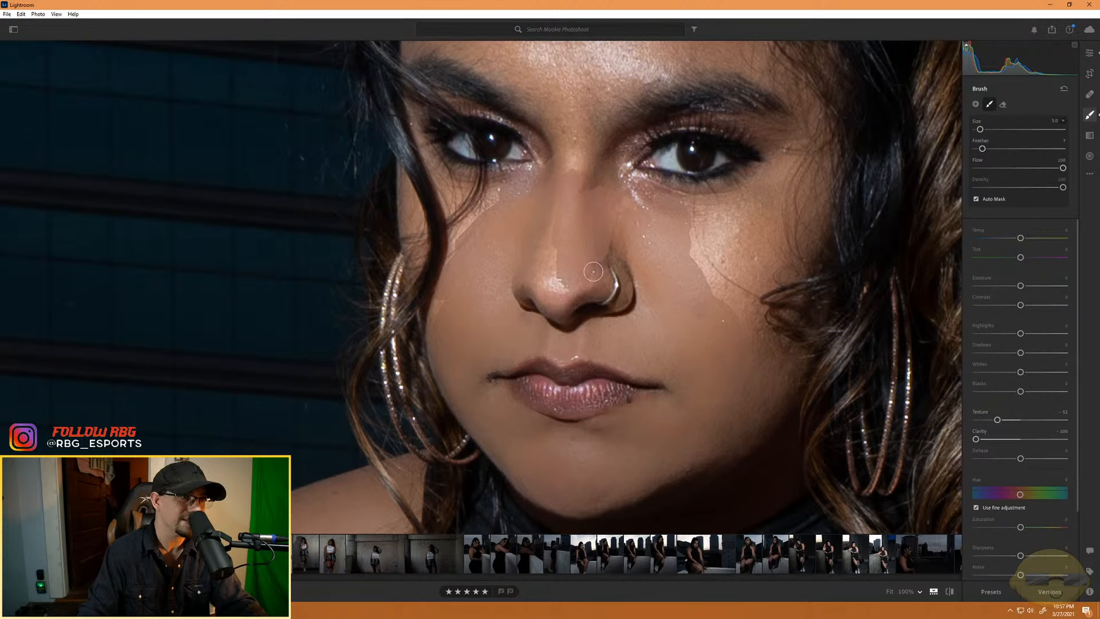
left_click_drag(587, 285, 551, 300)
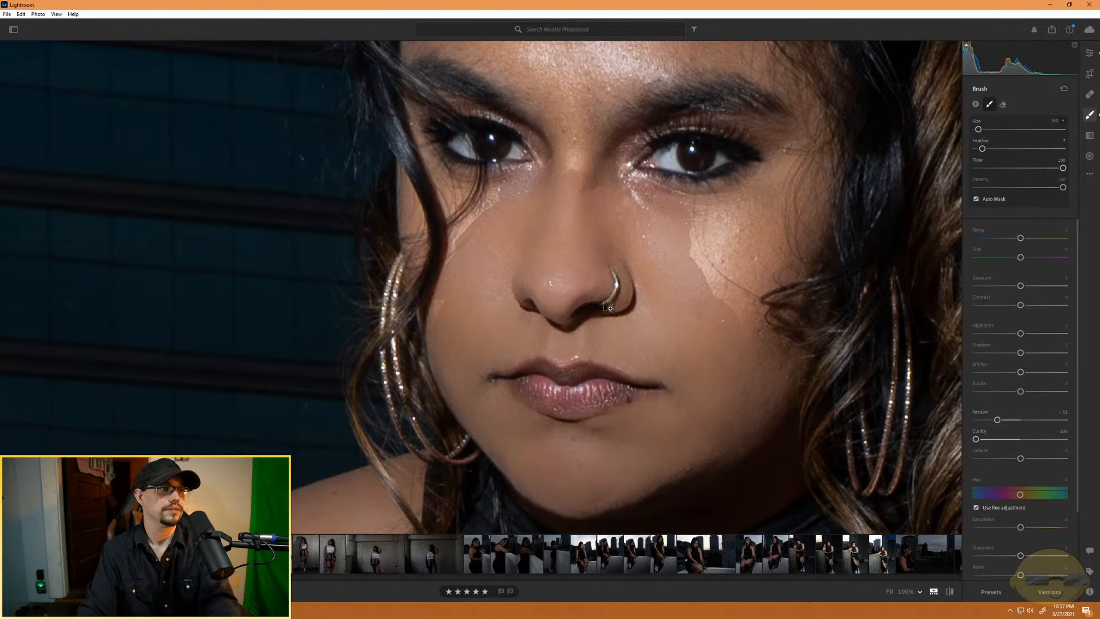
- Check the softened lower face against the whole portrait, both from afar and close up
left_click(653, 372)
scroll(627, 398, "down", 8)
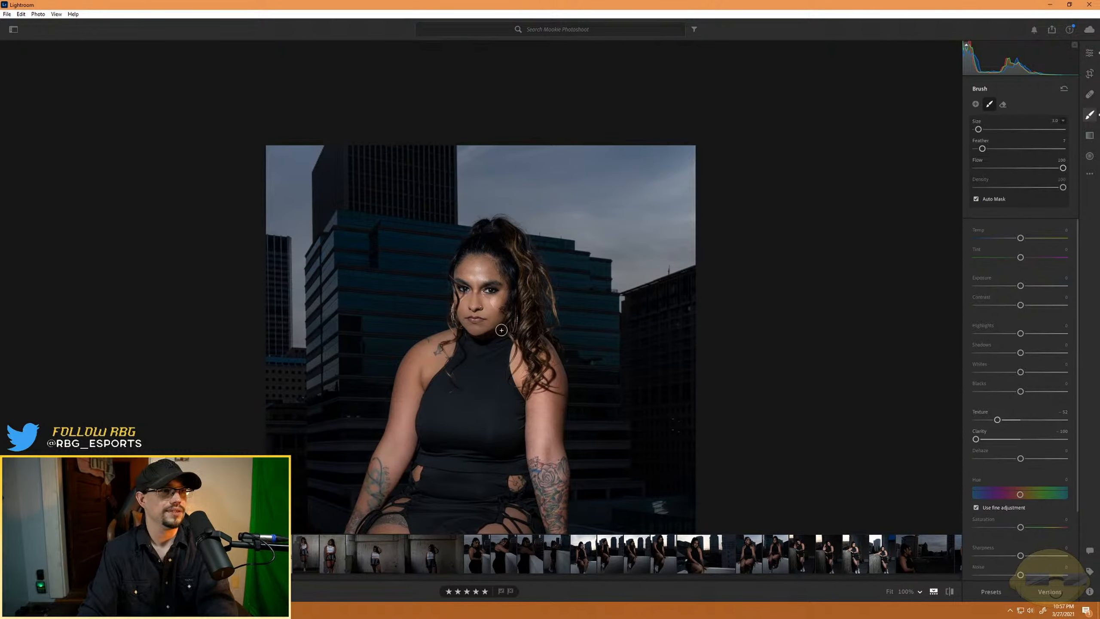
scroll(507, 325, "up", 3)
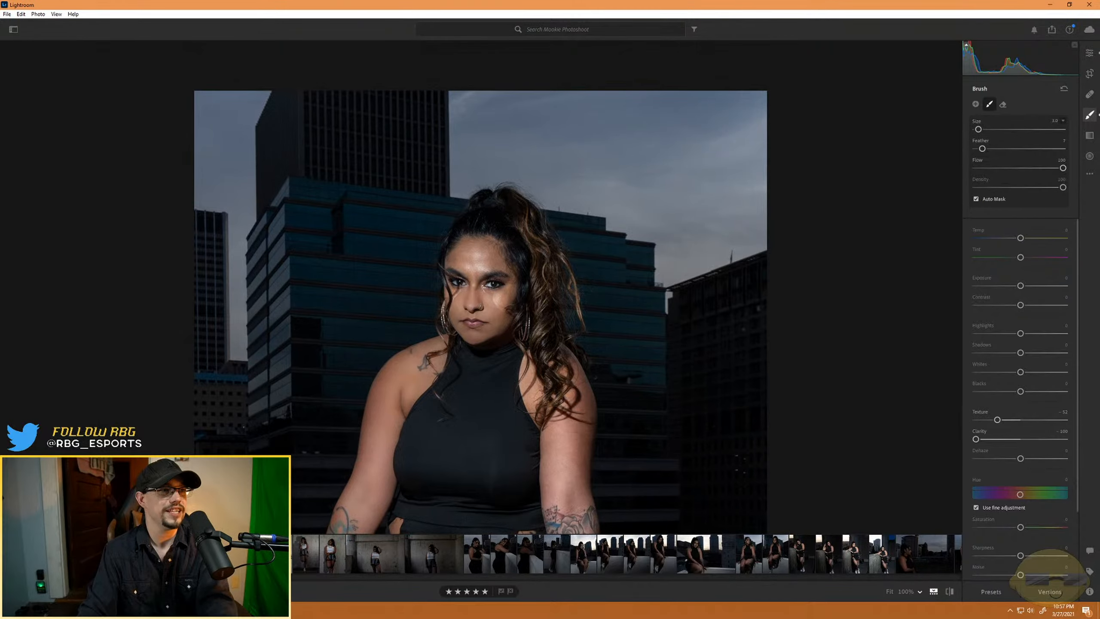
scroll(511, 323, "up", 3)
scroll(636, 303, "up", 3)
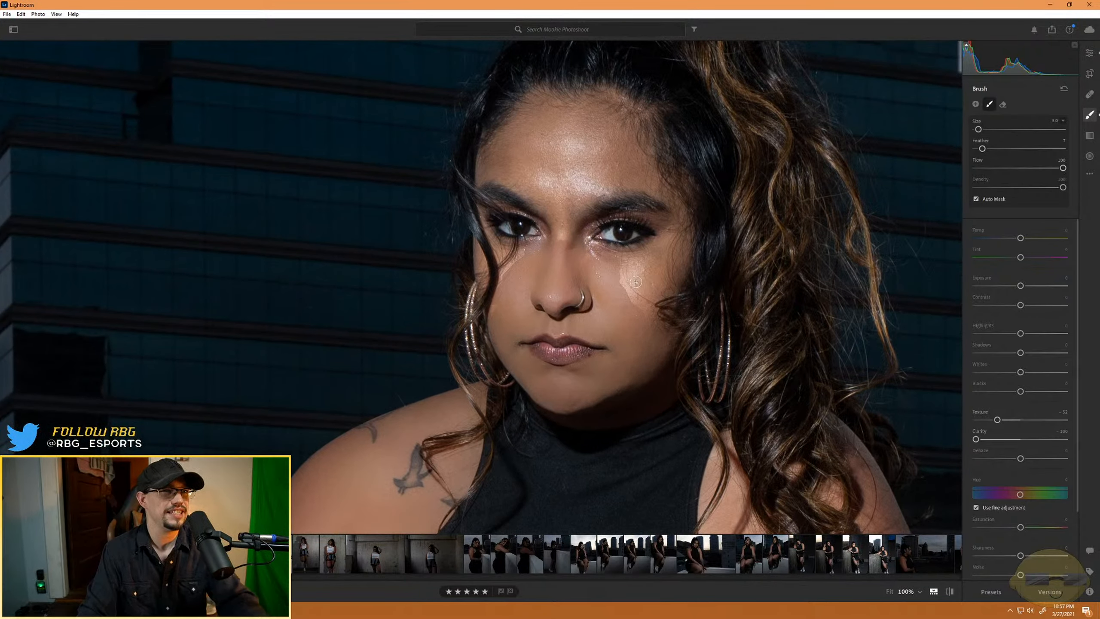
scroll(636, 295, "up", 4)
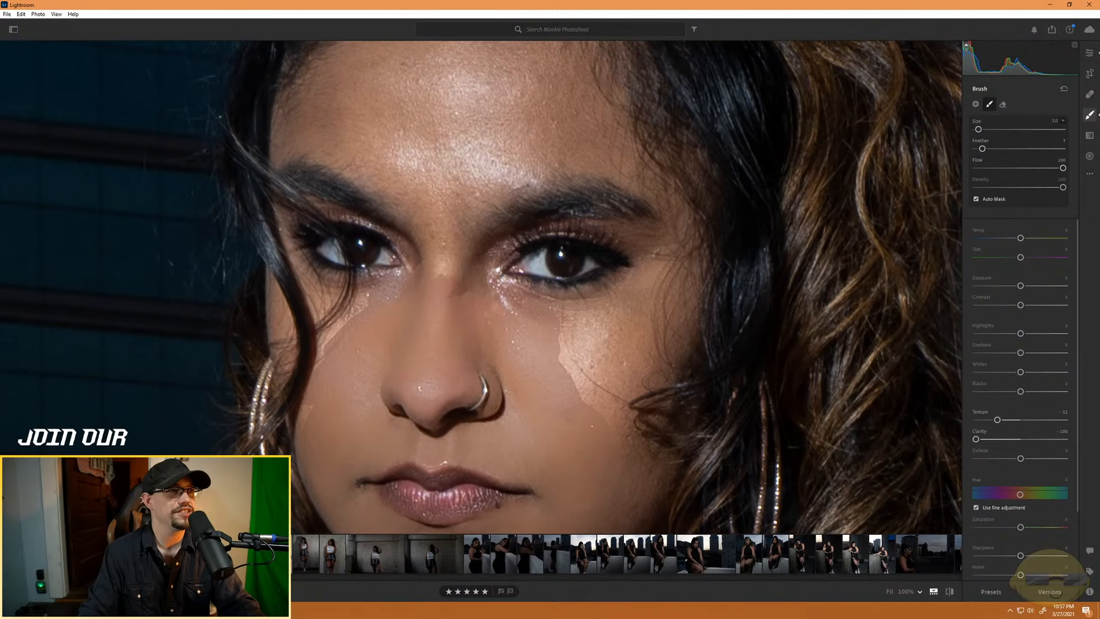
- With the brush size at 7, paint the softening mask across the forehead and down between the eyebrows
scroll(463, 162, "up", 4)
mouse_move(391, 87)
left_mouse_down()
mouse_move(486, 96)
mouse_move(391, 108)
mouse_move(544, 122)
mouse_move(511, 142)
mouse_move(468, 137)
left_mouse_up()
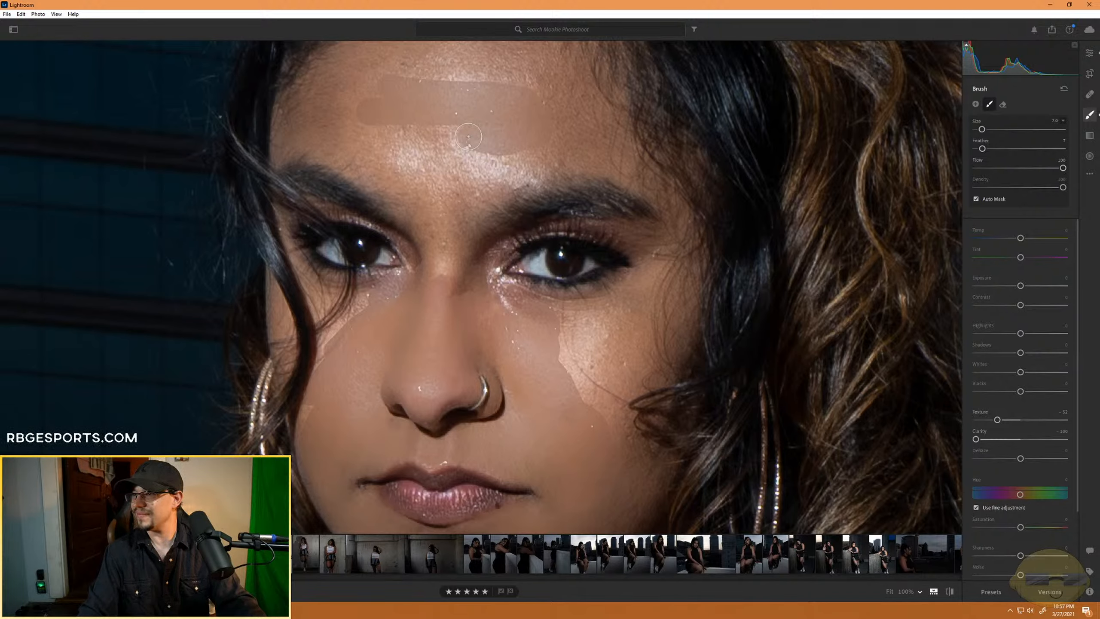
mouse_move(469, 137)
left_mouse_down()
mouse_move(495, 147)
mouse_move(386, 138)
mouse_move(509, 134)
mouse_move(440, 135)
mouse_move(412, 152)
mouse_move(574, 146)
mouse_move(466, 197)
mouse_move(550, 160)
left_mouse_up()
mouse_move(461, 205)
left_mouse_down()
mouse_move(444, 231)
mouse_move(443, 271)
mouse_move(436, 174)
mouse_move(443, 224)
mouse_move(449, 168)
mouse_move(426, 191)
mouse_move(392, 151)
mouse_move(337, 127)
mouse_move(429, 197)
mouse_move(324, 141)
mouse_move(358, 145)
mouse_move(301, 135)
mouse_move(393, 82)
mouse_move(392, 104)
mouse_move(359, 138)
mouse_move(410, 84)
mouse_move(547, 89)
mouse_move(497, 47)
mouse_move(385, 64)
mouse_move(524, 63)
mouse_move(371, 78)
mouse_move(416, 197)
mouse_move(349, 159)
mouse_move(284, 145)
mouse_move(311, 90)
mouse_move(380, 68)
mouse_move(375, 93)
mouse_move(334, 129)
mouse_move(379, 111)
mouse_move(355, 149)
mouse_move(335, 157)
mouse_move(383, 175)
left_mouse_up()
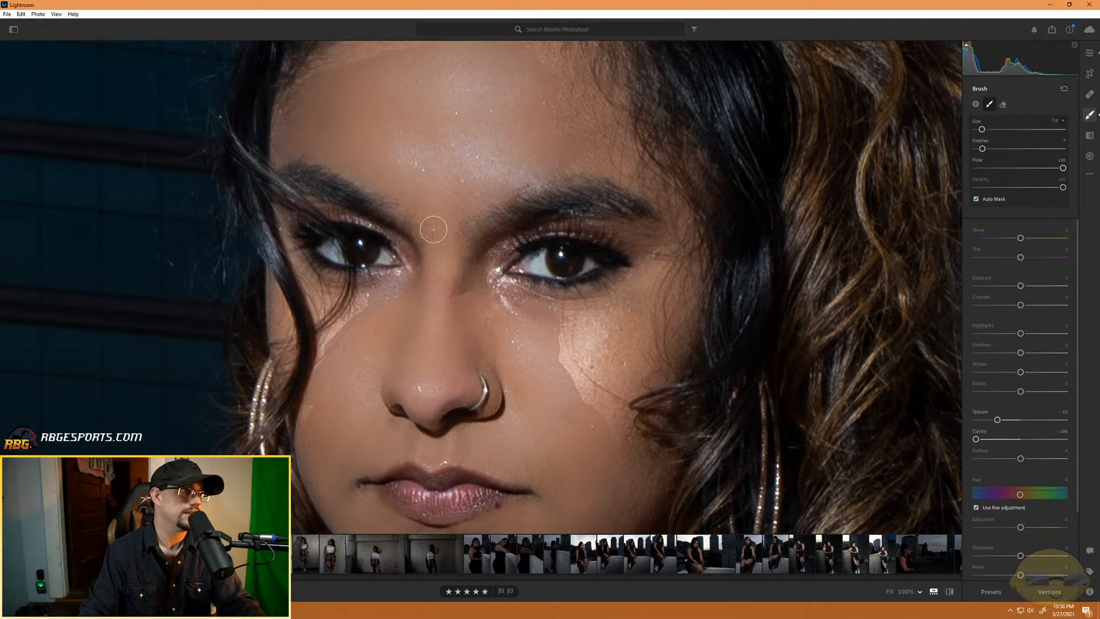
mouse_move(437, 262)
left_mouse_down()
mouse_move(455, 207)
mouse_move(492, 183)
mouse_move(620, 161)
mouse_move(520, 102)
mouse_move(608, 143)
mouse_move(515, 59)
mouse_move(575, 144)
mouse_move(526, 99)
mouse_move(575, 95)
mouse_move(608, 123)
mouse_move(536, 56)
mouse_move(582, 92)
mouse_move(607, 150)
left_mouse_up()
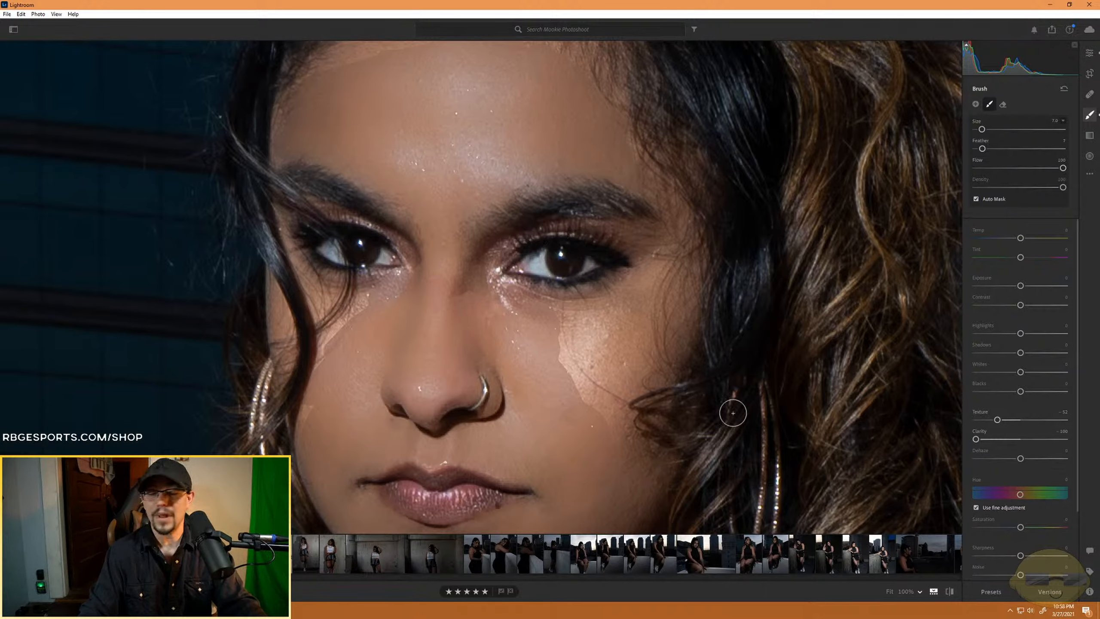
- Fill the mask's remaining gap on the outer cheek below the eye on the nose-ring side
mouse_move(582, 387)
left_mouse_down()
mouse_move(640, 329)
mouse_move(546, 391)
mouse_move(630, 312)
mouse_move(553, 340)
mouse_move(544, 333)
mouse_move(644, 288)
mouse_move(545, 317)
left_mouse_up()
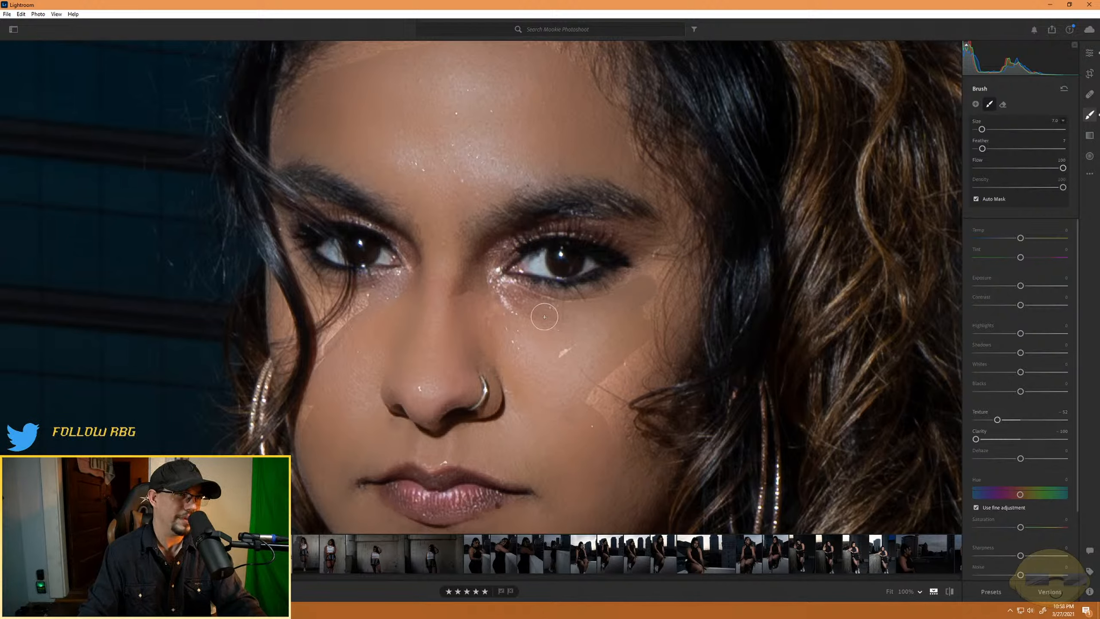
mouse_move(605, 340)
left_mouse_down()
mouse_move(589, 419)
mouse_move(650, 345)
left_mouse_up()
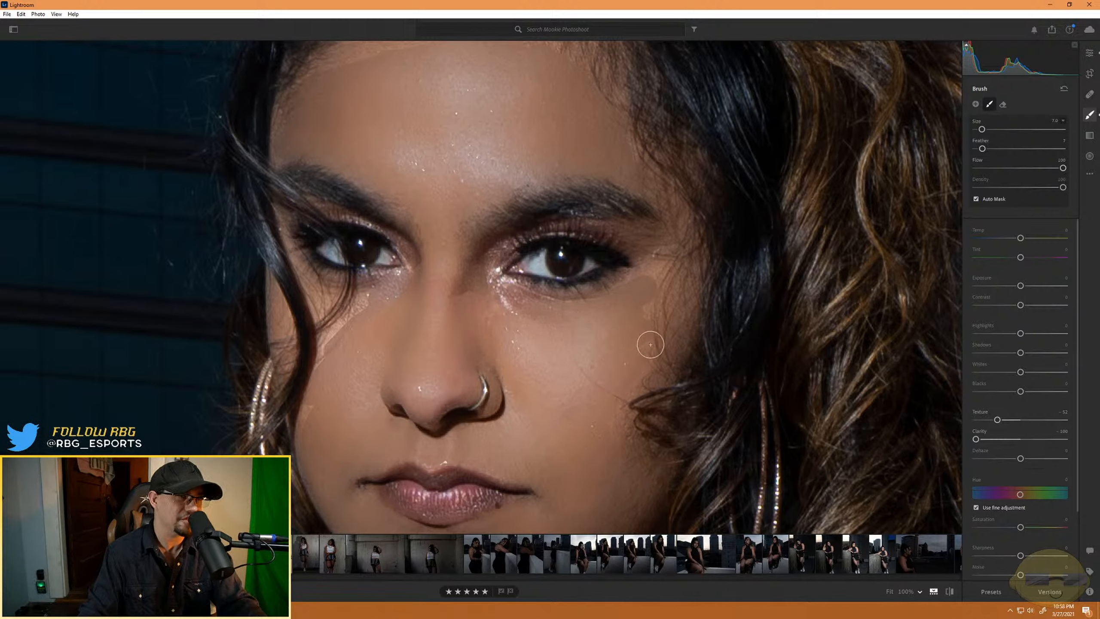
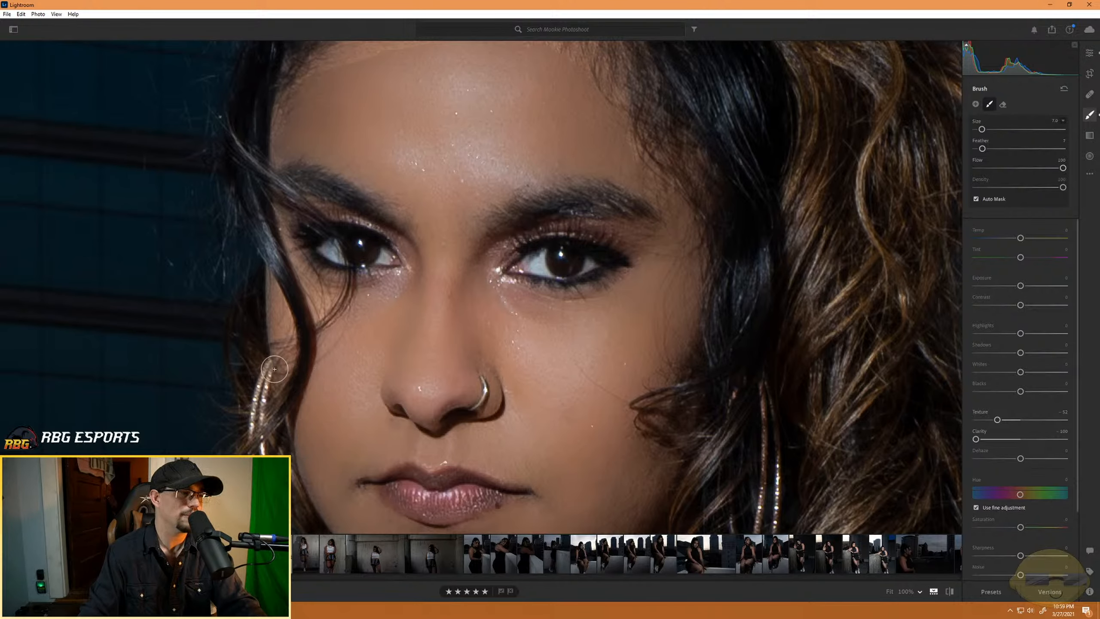
- Examine the softened face from afar and close up, including the skin around the loose hair strands beside the eye
left_click_drag(355, 356, 493, 364)
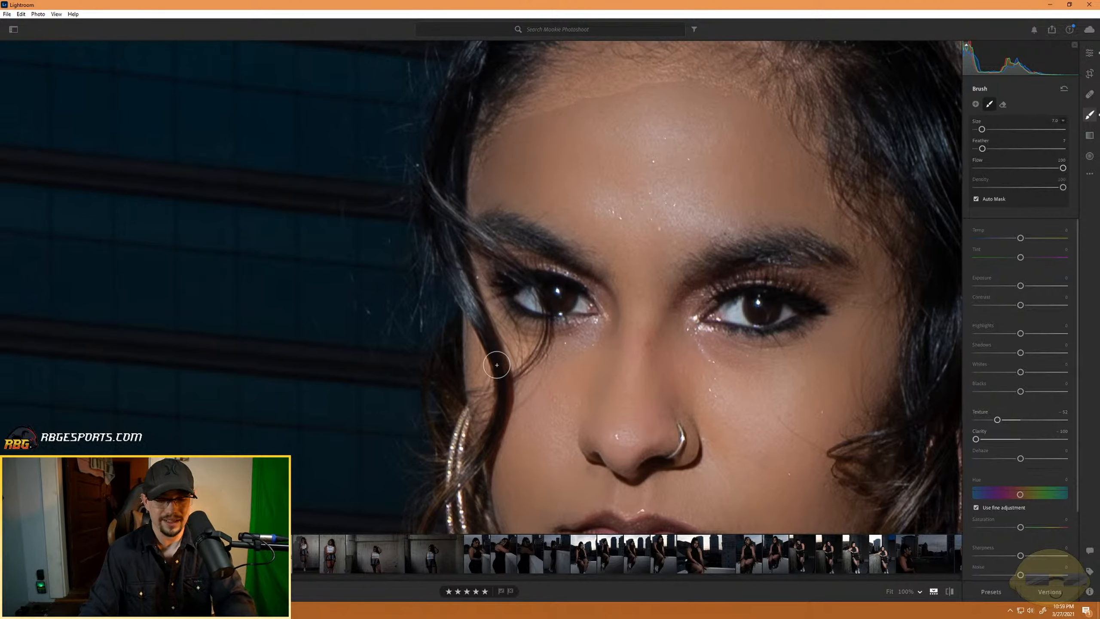
left_click(518, 359)
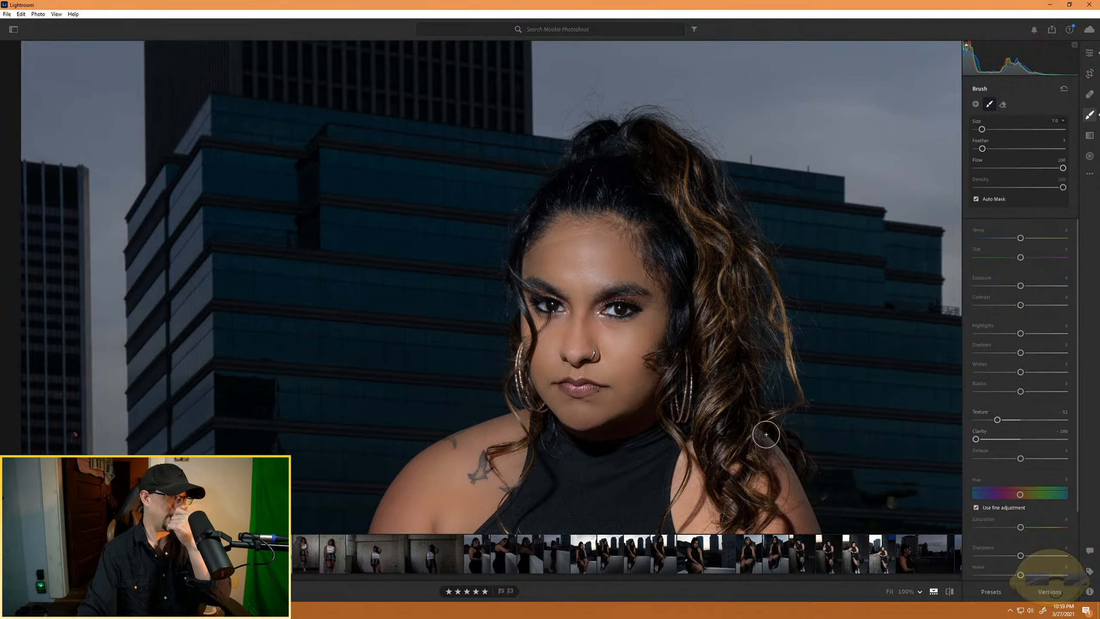
key("ctrl+minus")
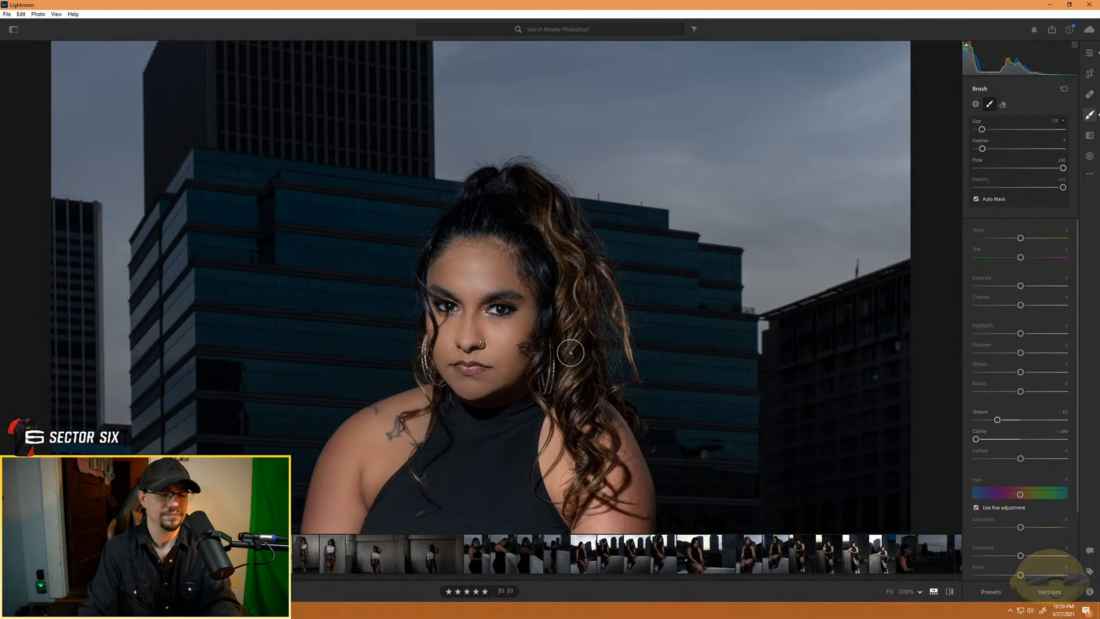
left_click(558, 348, "ctrl")
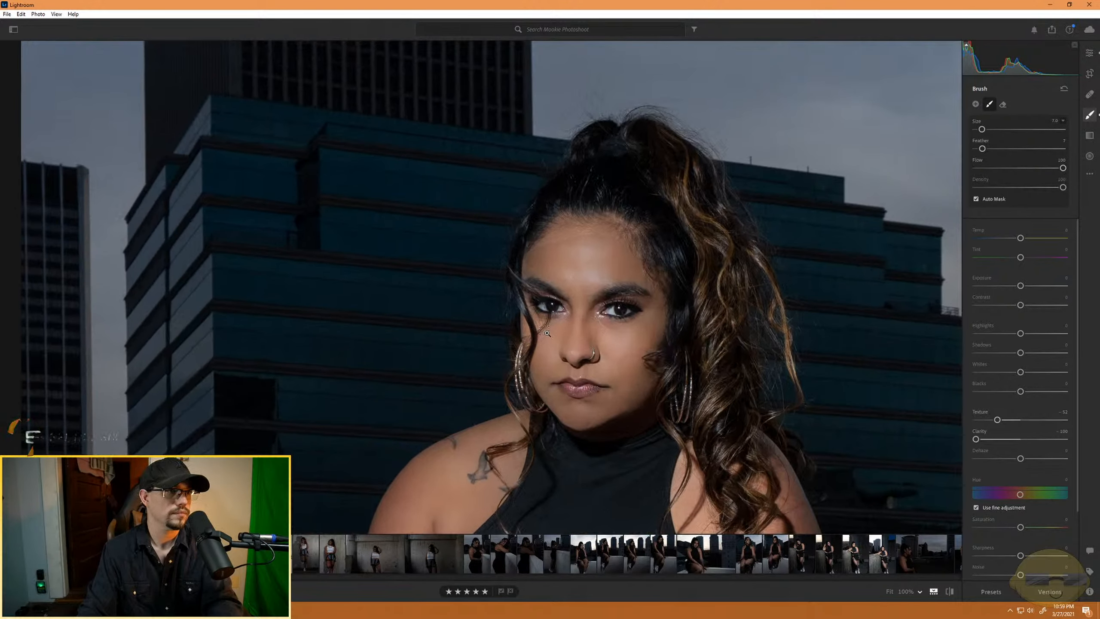
key("ctrl+equal")
key("ctrl+equal")
key("ctrl+equal")
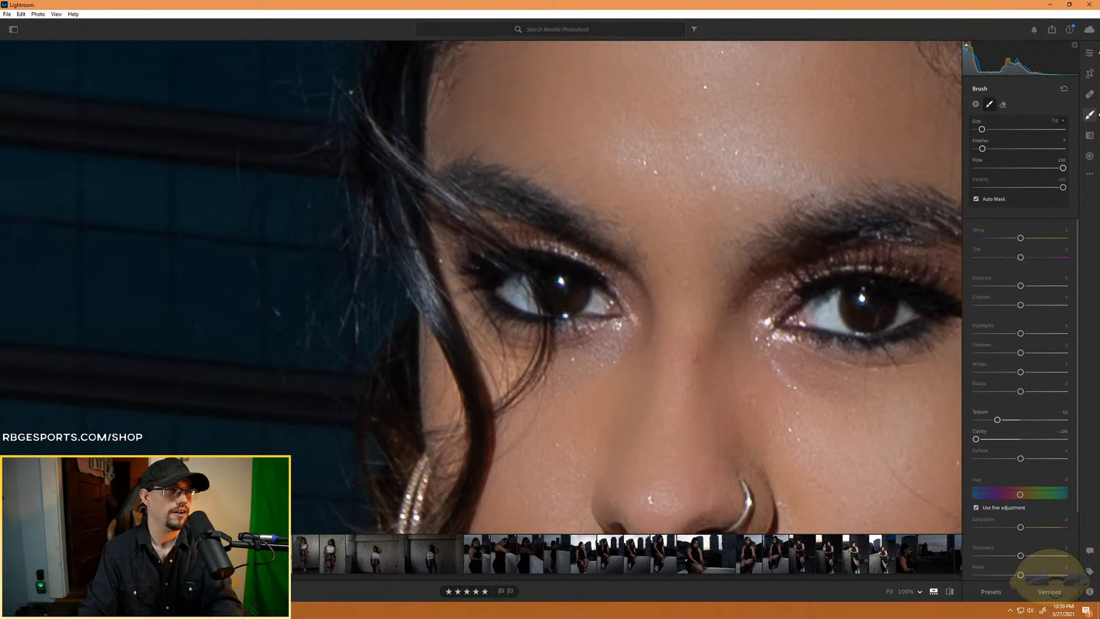
key("ctrl+equal")
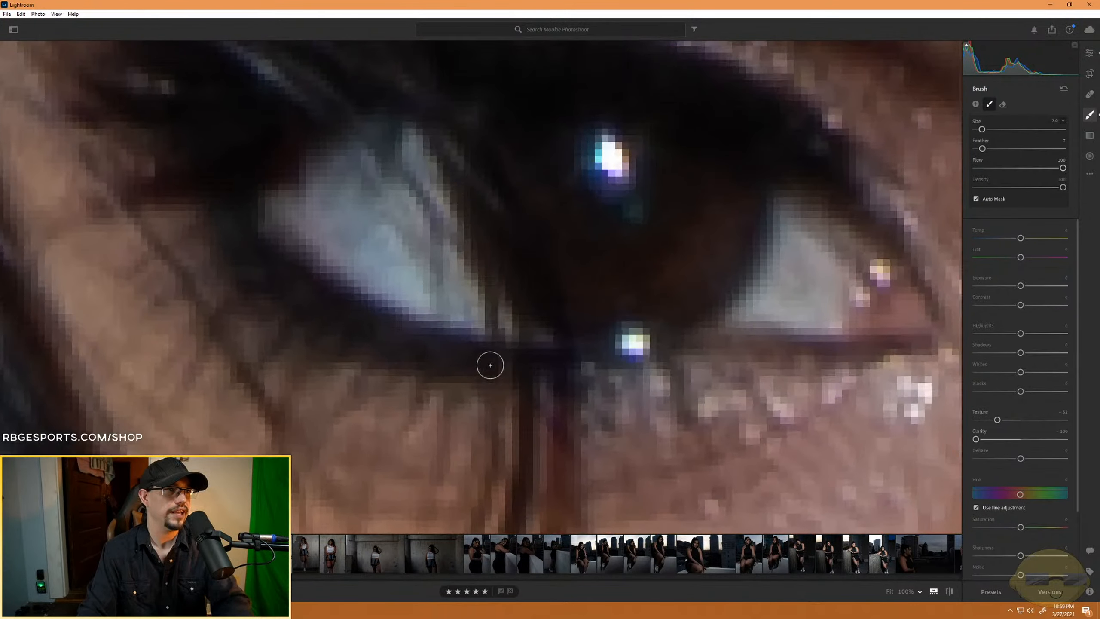
key("ctrl+equal")
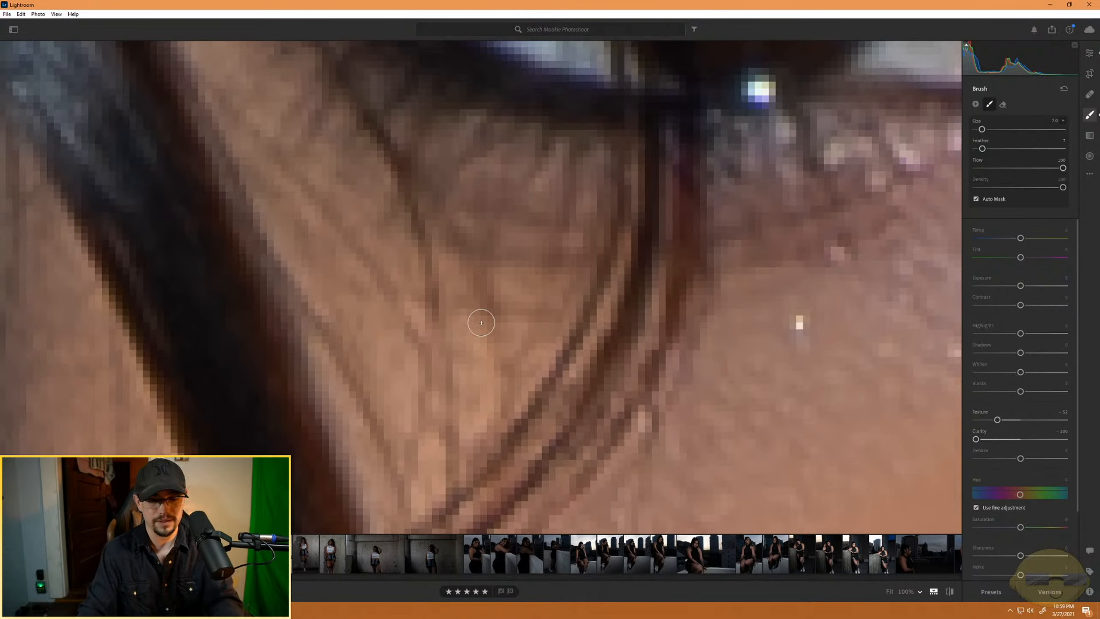
- Paint the softening mask over the skin below the outer eye corner, between the loose hair strands
key("ctrl+minus")
key("ctrl+minus")
mouse_move(512, 309)
left_mouse_down()
mouse_move(549, 291)
mouse_move(527, 348)
mouse_move(471, 408)
mouse_move(392, 181)
mouse_move(404, 224)
mouse_move(463, 286)
mouse_move(401, 239)
mouse_move(494, 306)
mouse_move(481, 275)
mouse_move(504, 315)
mouse_move(456, 291)
mouse_move(498, 344)
mouse_move(478, 356)
mouse_move(462, 285)
mouse_move(462, 325)
mouse_move(481, 364)
mouse_move(478, 376)
mouse_move(450, 324)
mouse_move(474, 381)
mouse_move(467, 417)
mouse_move(370, 149)
mouse_move(411, 225)
mouse_move(465, 261)
mouse_move(398, 186)
mouse_move(459, 252)
left_mouse_up()
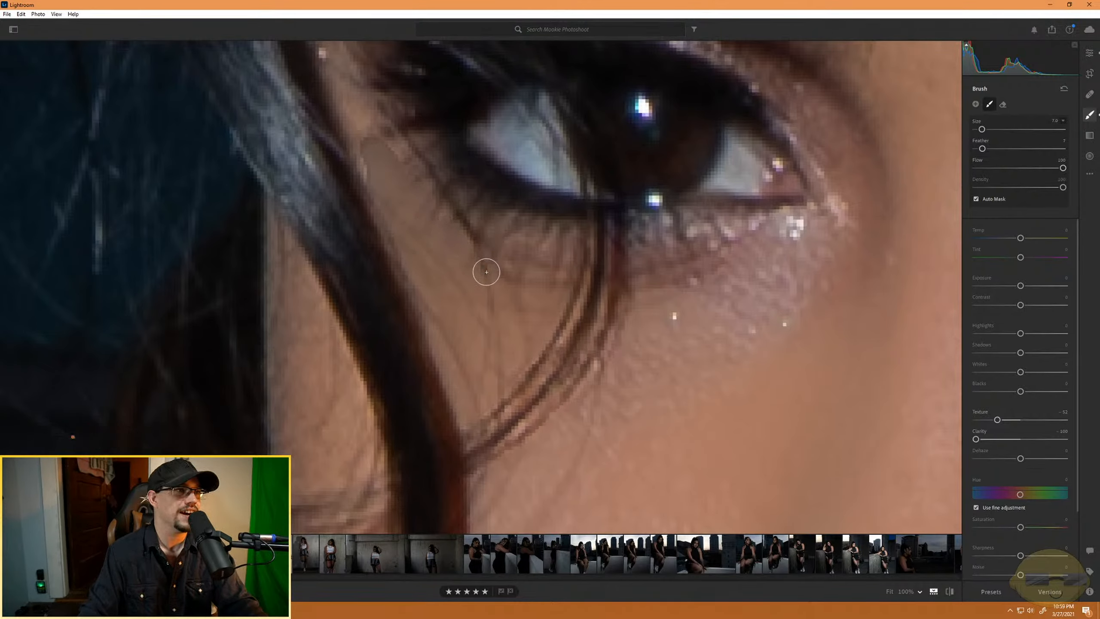
- Paint the softening mask down the strip of outer cheek between the hair lock and the earring
mouse_move(304, 299)
left_mouse_down()
mouse_move(373, 465)
mouse_move(291, 492)
left_mouse_up()
mouse_move(281, 344)
left_mouse_down()
mouse_move(282, 235)
mouse_move(318, 321)
mouse_move(299, 320)
mouse_move(308, 403)
mouse_move(288, 329)
mouse_move(302, 461)
mouse_move(318, 347)
mouse_move(336, 442)
mouse_move(311, 473)
mouse_move(319, 433)
left_mouse_up()
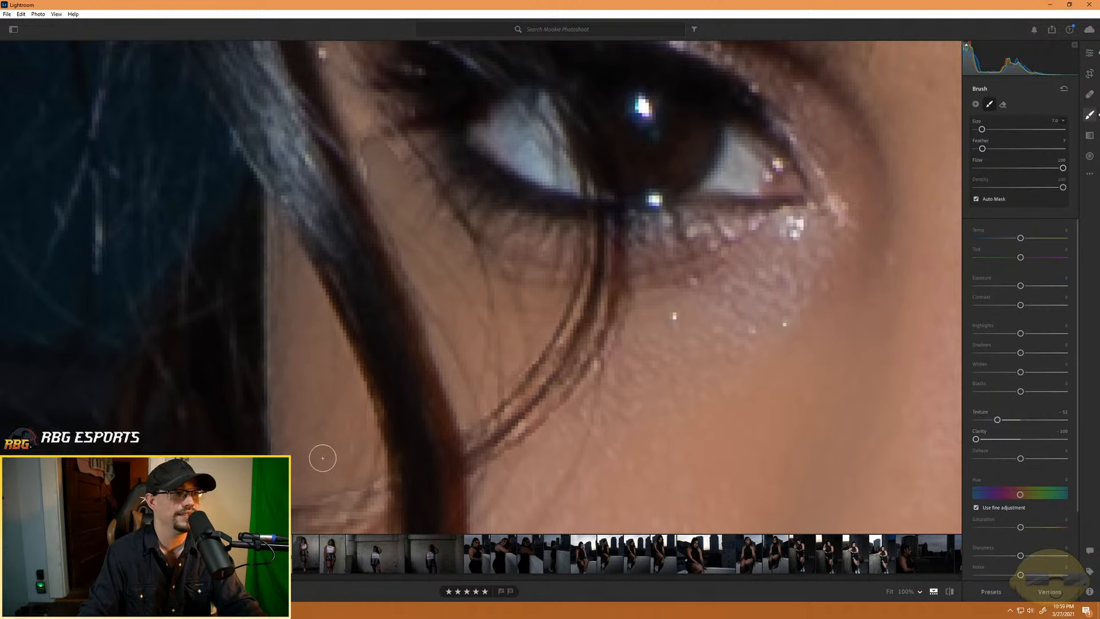
scroll(342, 373, "down", 4)
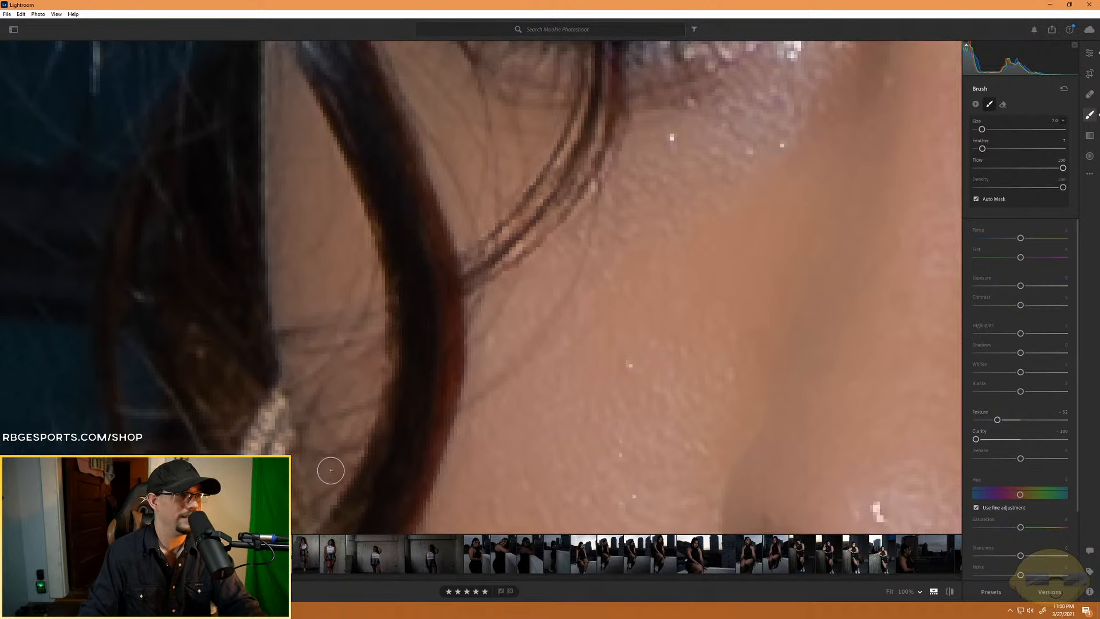
left_click_drag(312, 176, 310, 474)
left_click_drag(342, 288, 383, 410)
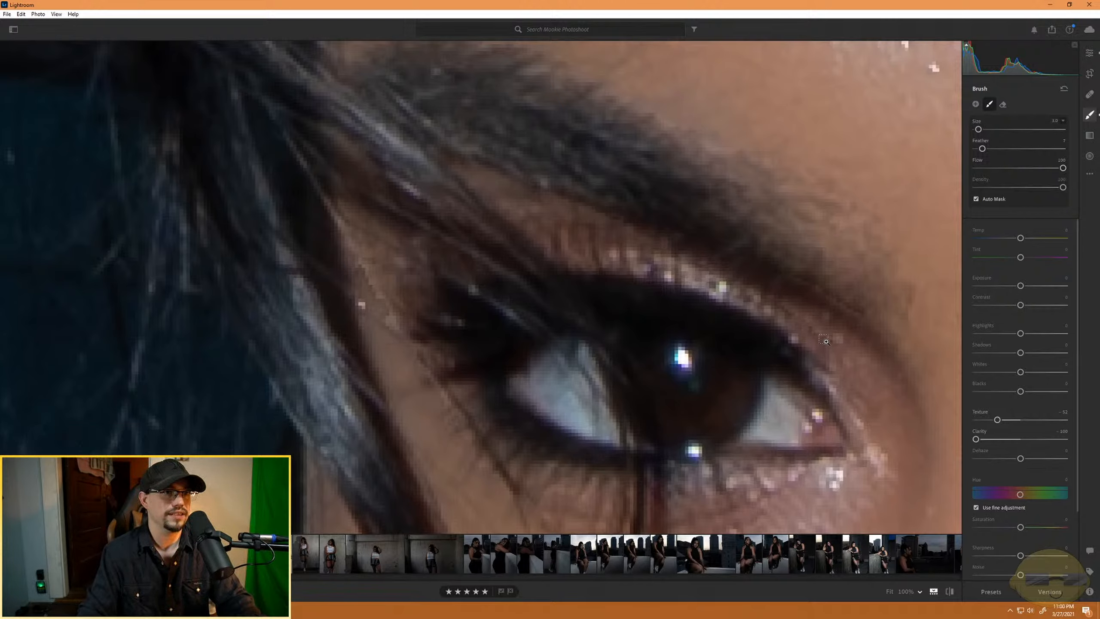
- Undo the recent softening strokes around the outer eye corner and on the cheek beside the hair lock
key("ctrl+z")
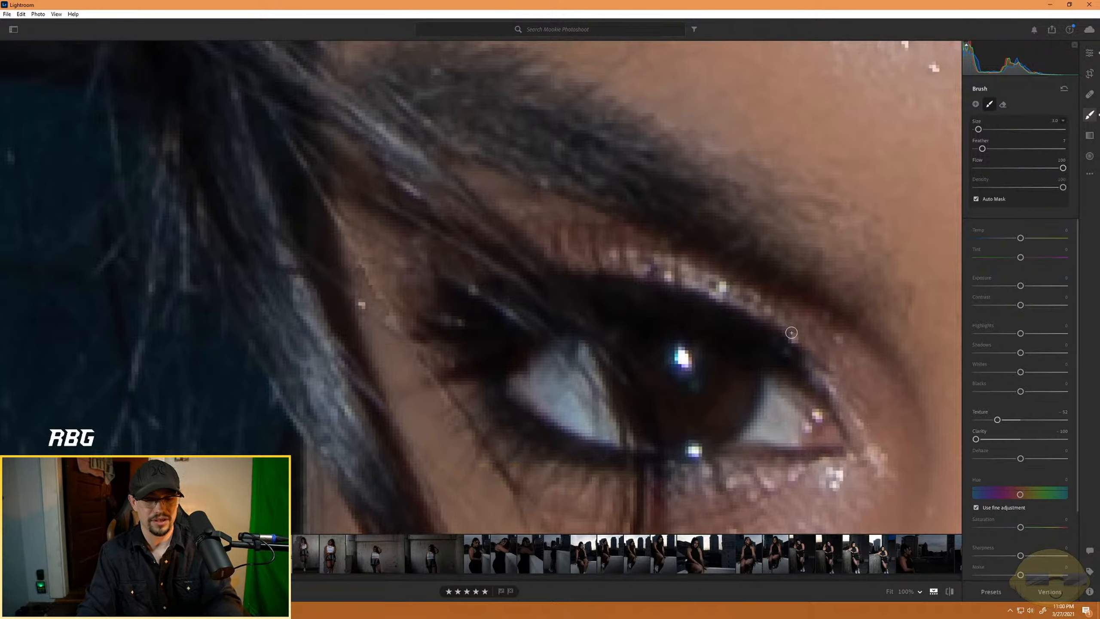
key("ctrl+minus")
key("ctrl+minus")
key("ctrl+minus")
key("ctrl+minus")
key("ctrl+minus")
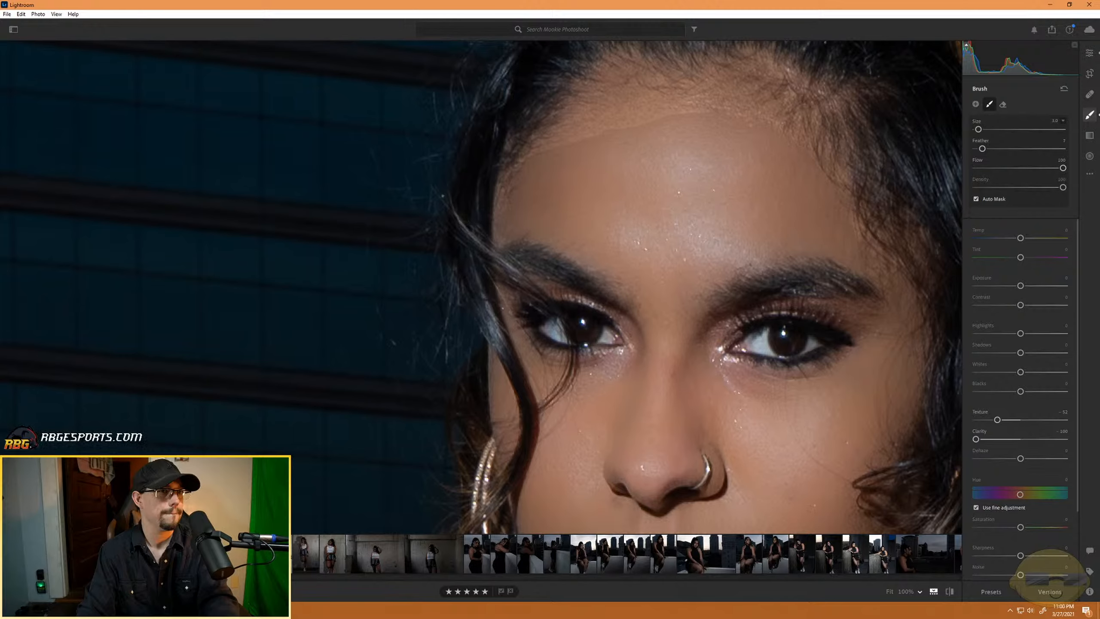
key("ctrl+plus")
key("ctrl+plus")
key("ctrl+plus")
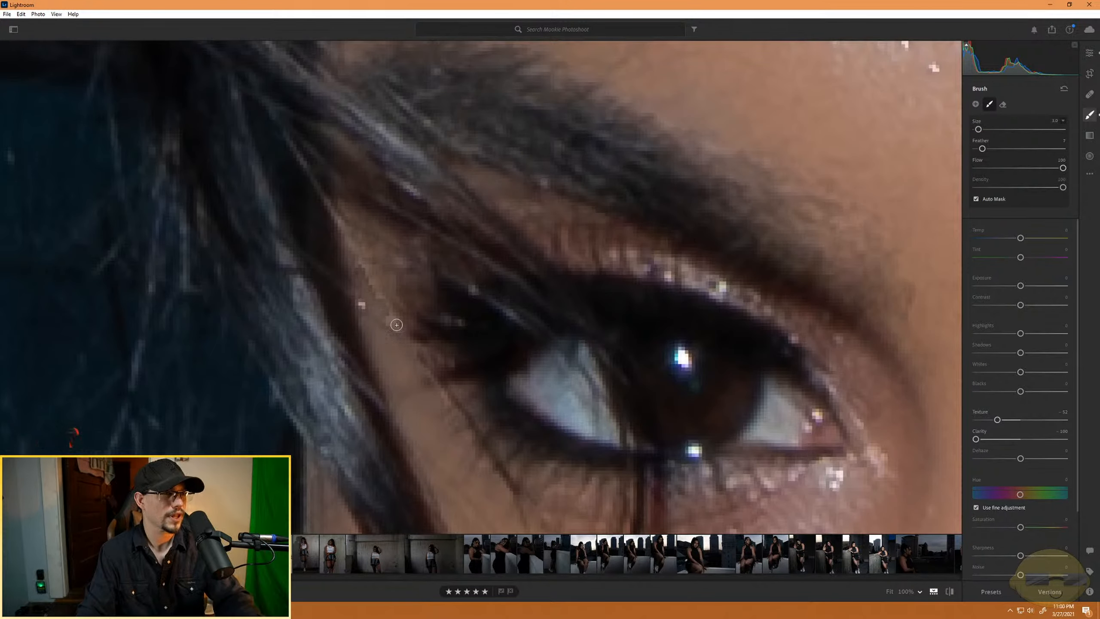
key("ctrl+z")
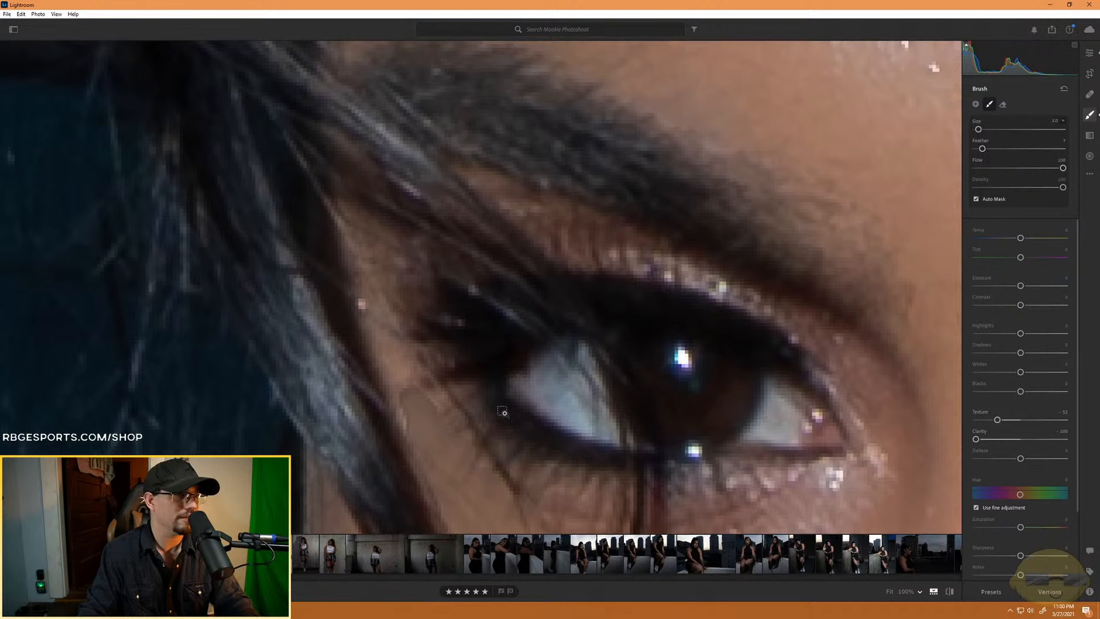
key("ctrl+z")
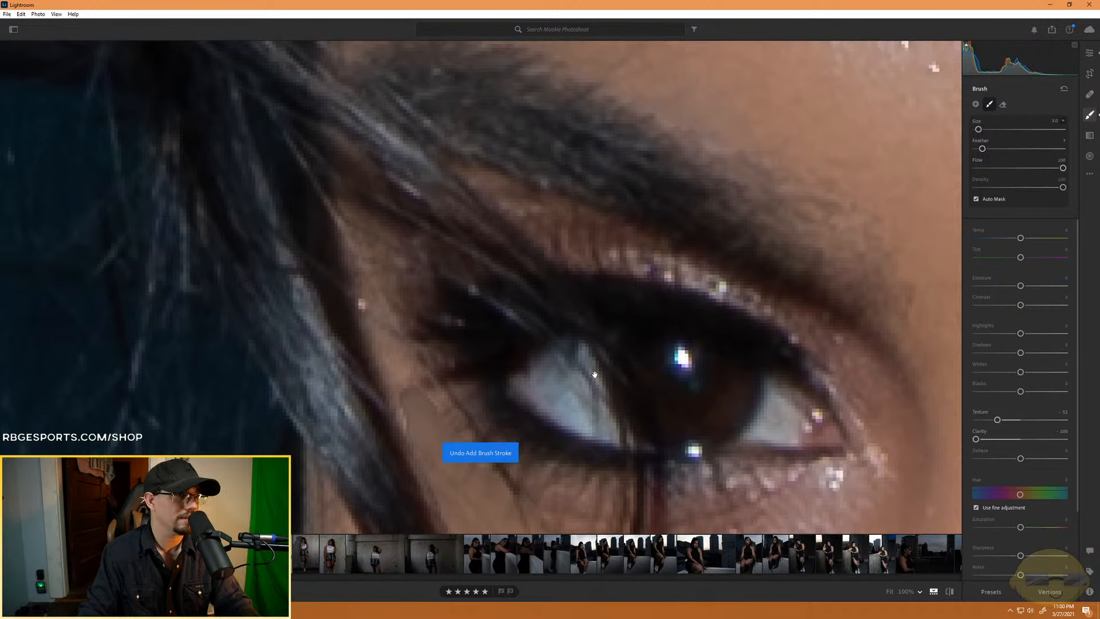
left_click_drag(594, 374, 657, 222)
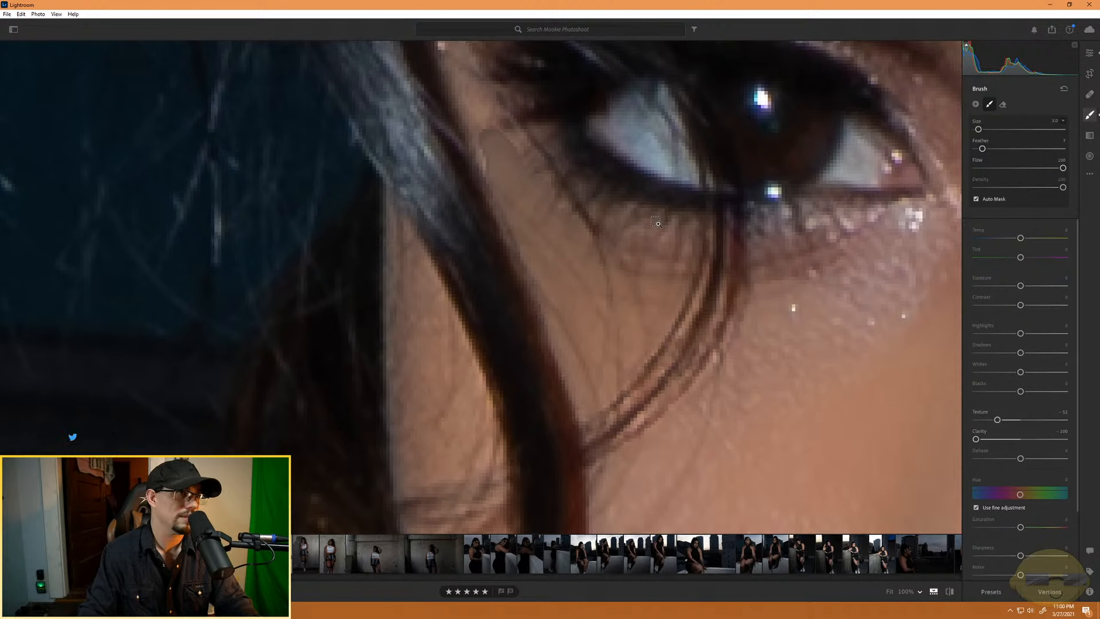
key("ctrl+z")
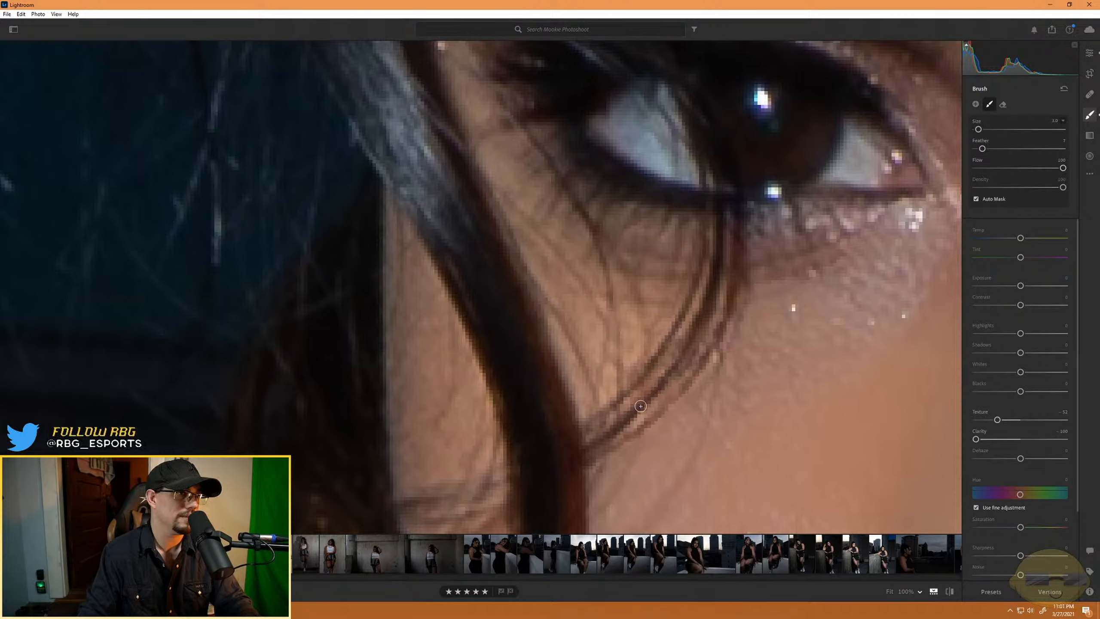
- Set the brush size to 7 and feather to 43, and paint the softening mask along the forehead's hairline
key("ctrl+minus")
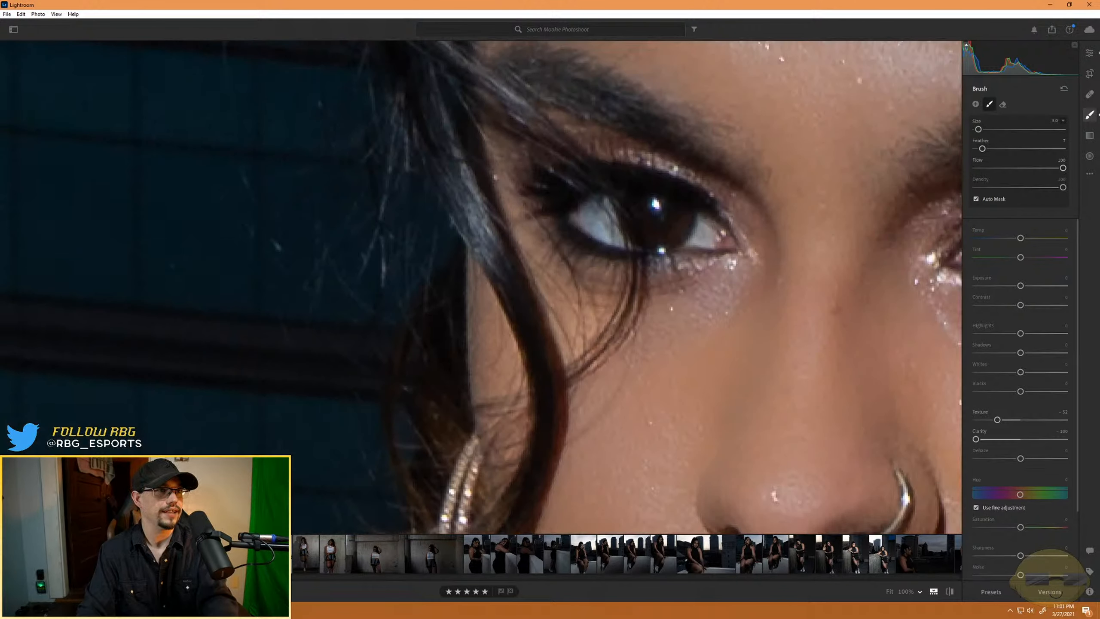
key("ctrl+equal")
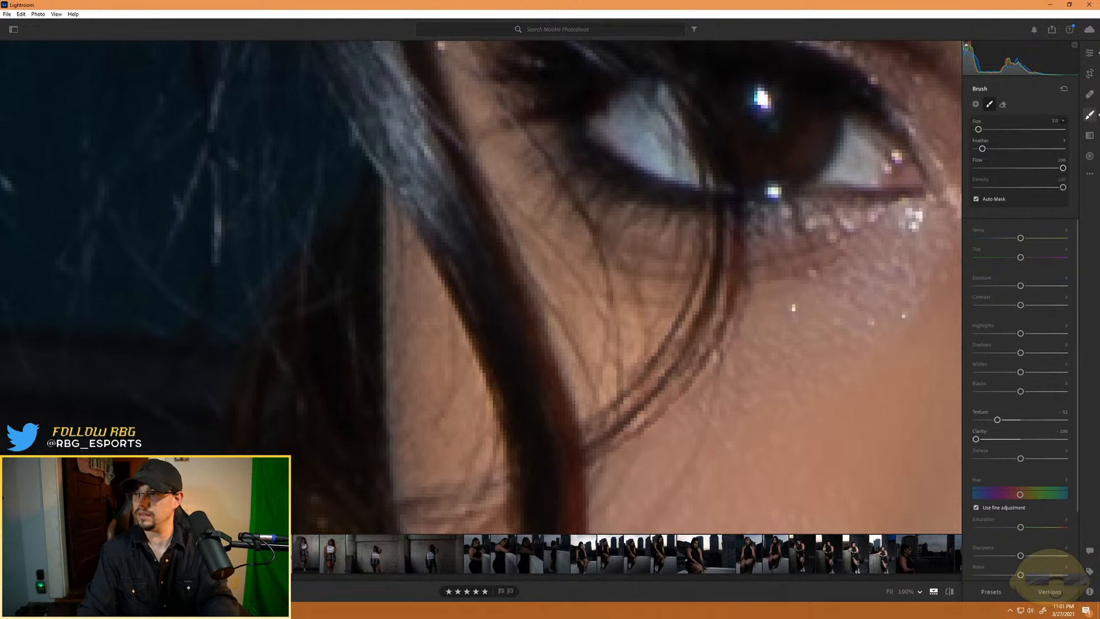
key("ctrl+equal")
key("ctrl+minus")
key("ctrl+minus")
key("ctrl+minus")
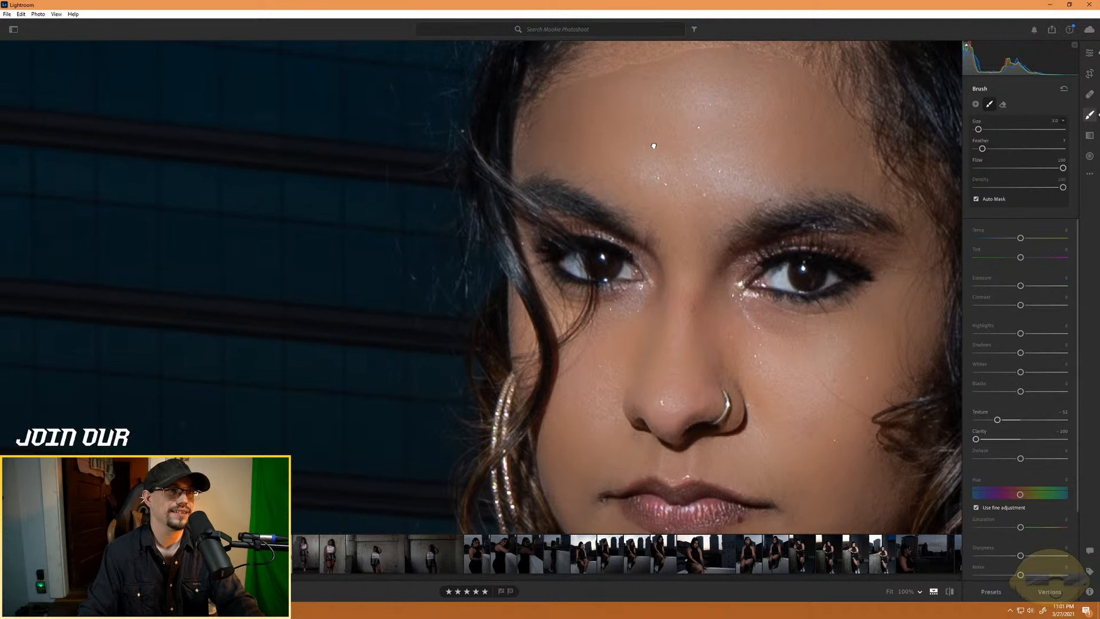
left_click_drag(647, 153, 660, 346)
key("bracketright")
key("bracketright")
key("bracketright")
key("bracketright")
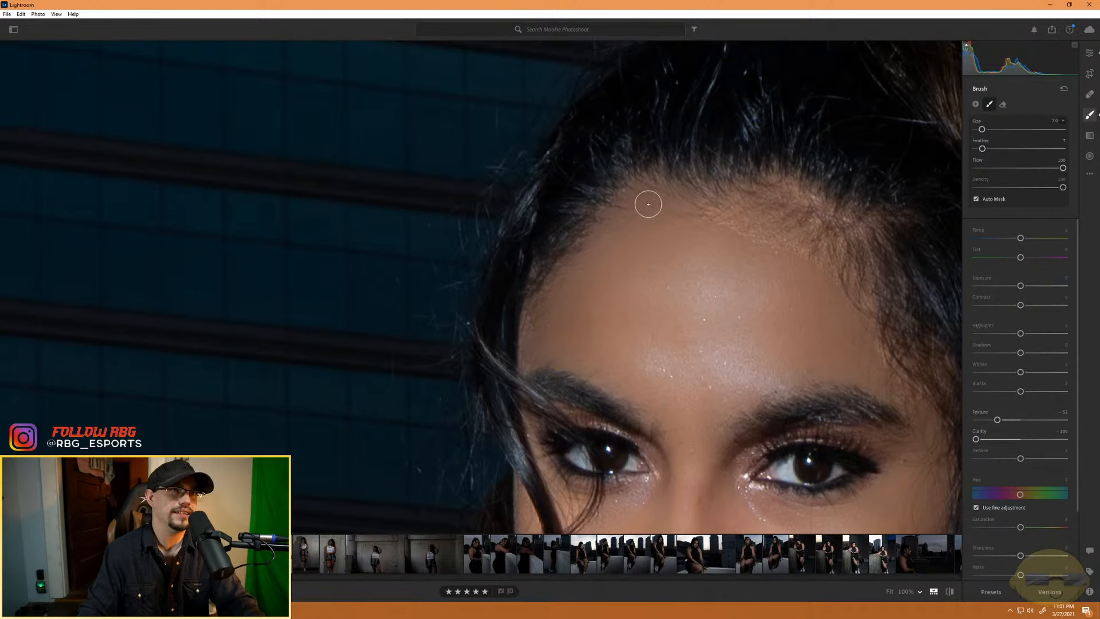
left_click_drag(993, 148, 1013, 148)
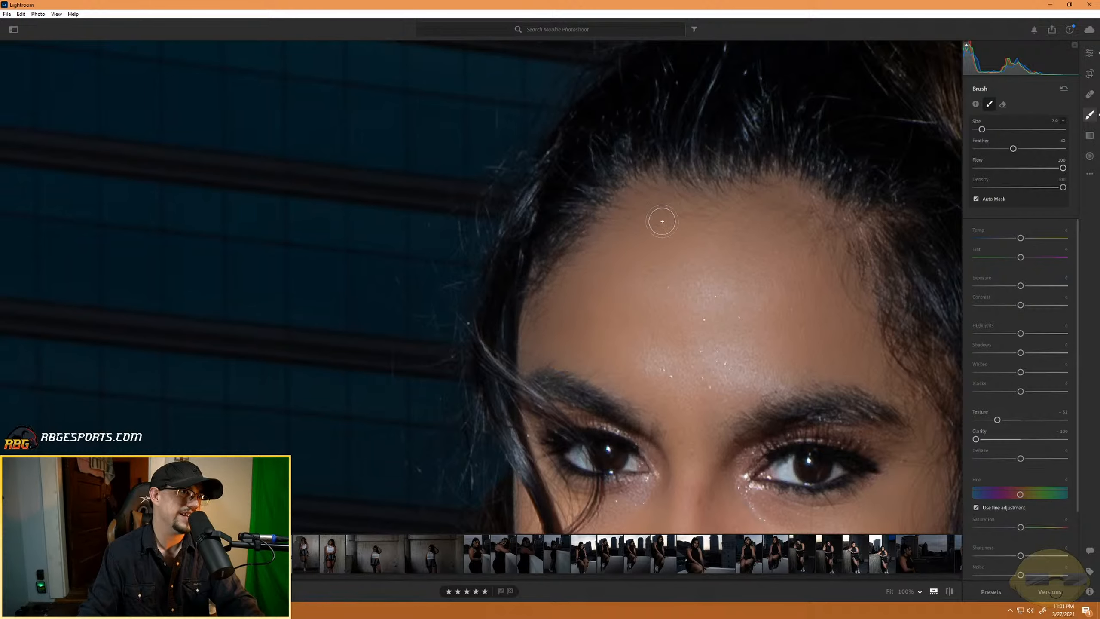
- Review the softened face close up and against the whole seated portrait, checking the arms and legs too
left_click_drag(723, 350, 699, 157)
left_click_drag(759, 447, 636, 312)
left_click_drag(478, 284, 693, 420)
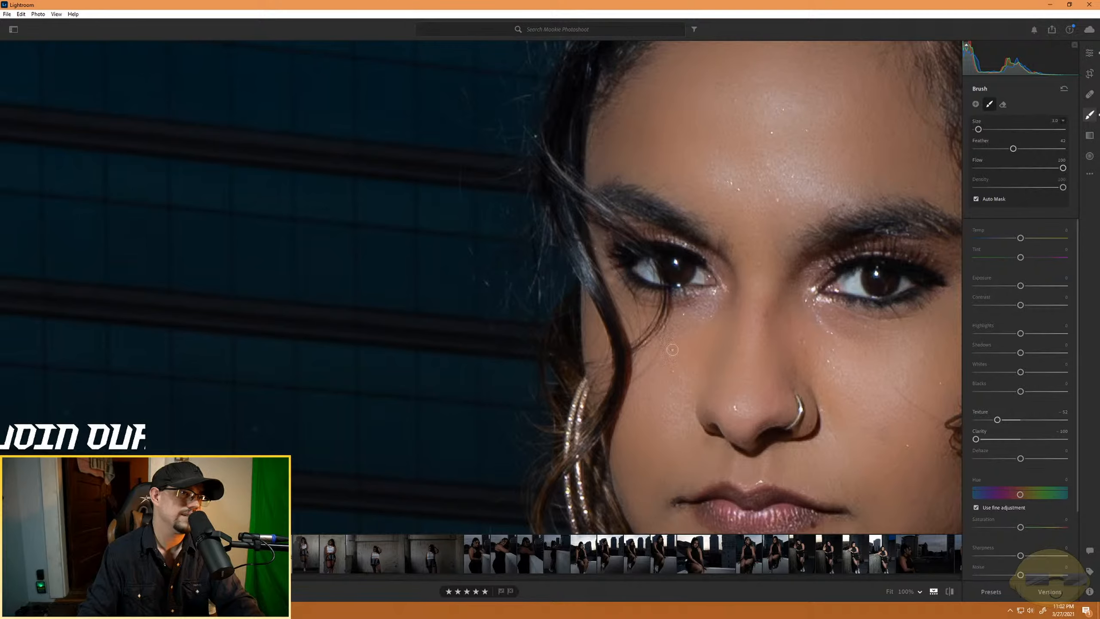
left_click(712, 361)
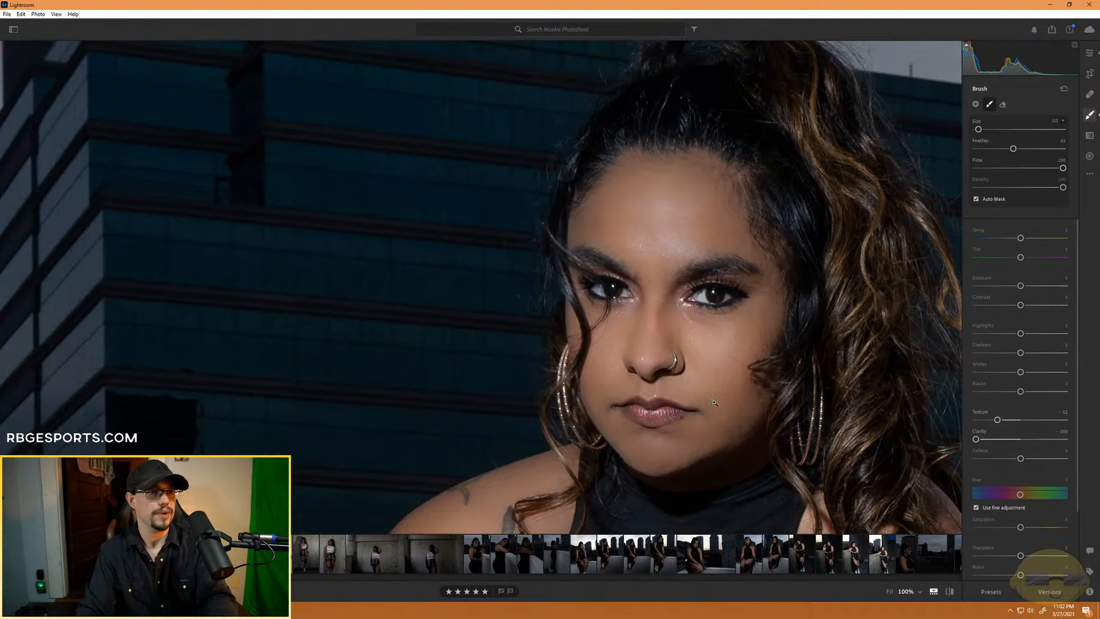
key("ctrl+minus")
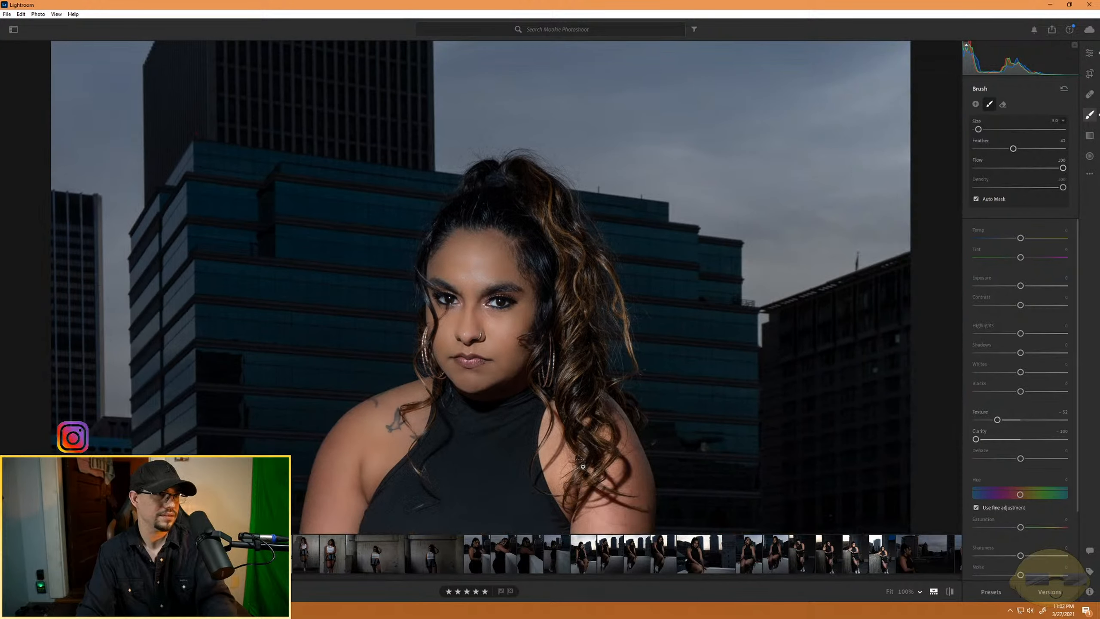
key("ctrl+minus")
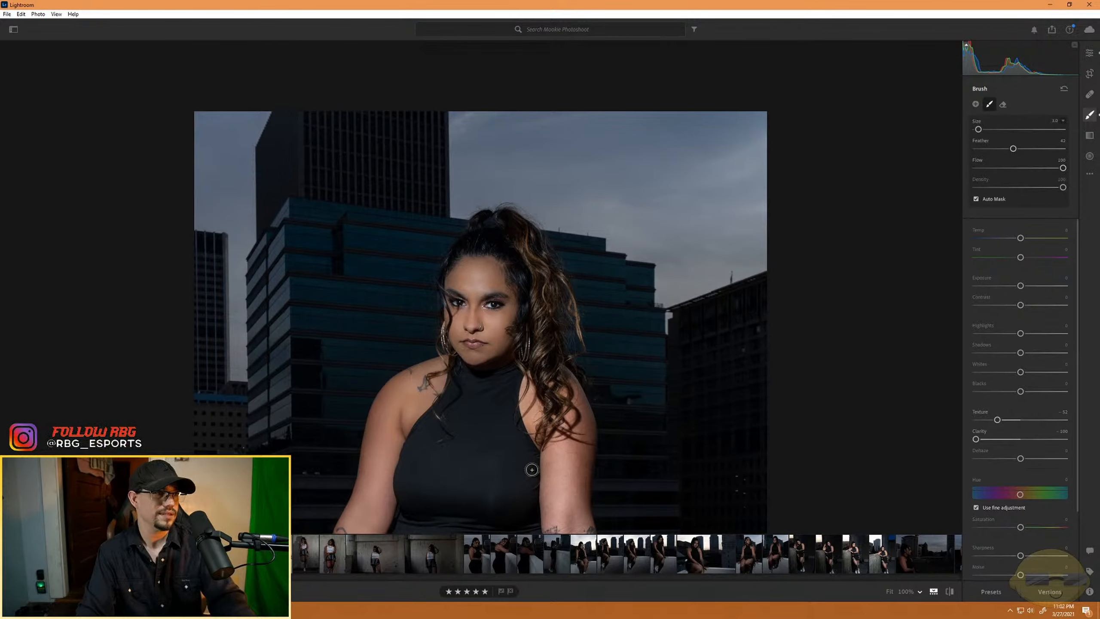
left_click_drag(531, 471, 527, 322)
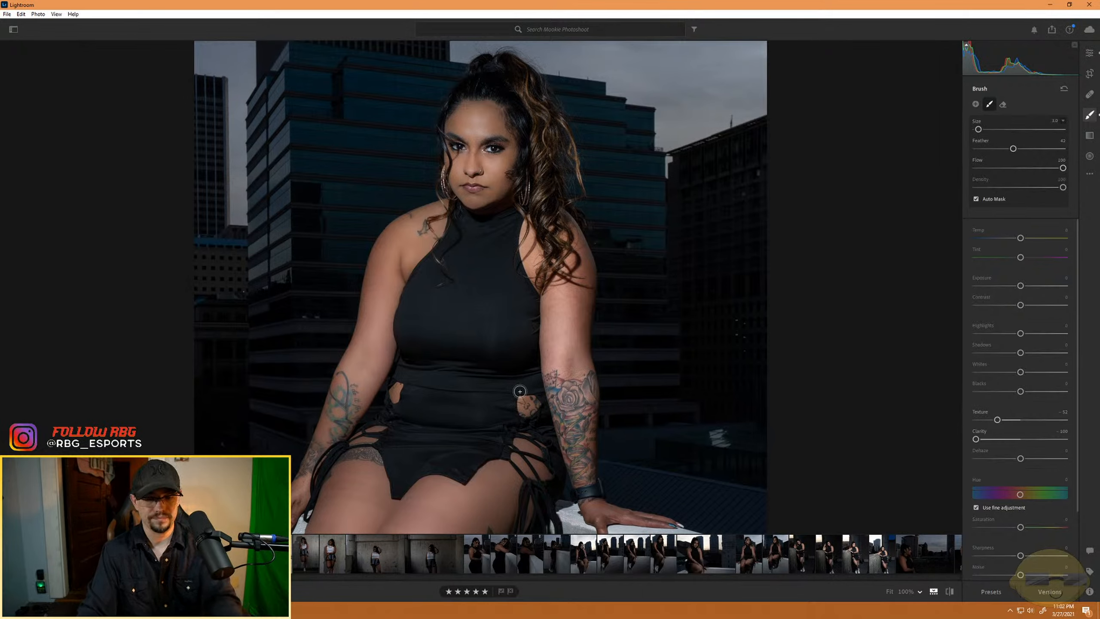
key("ctrl+minus")
left_click_drag(438, 441, 441, 383)
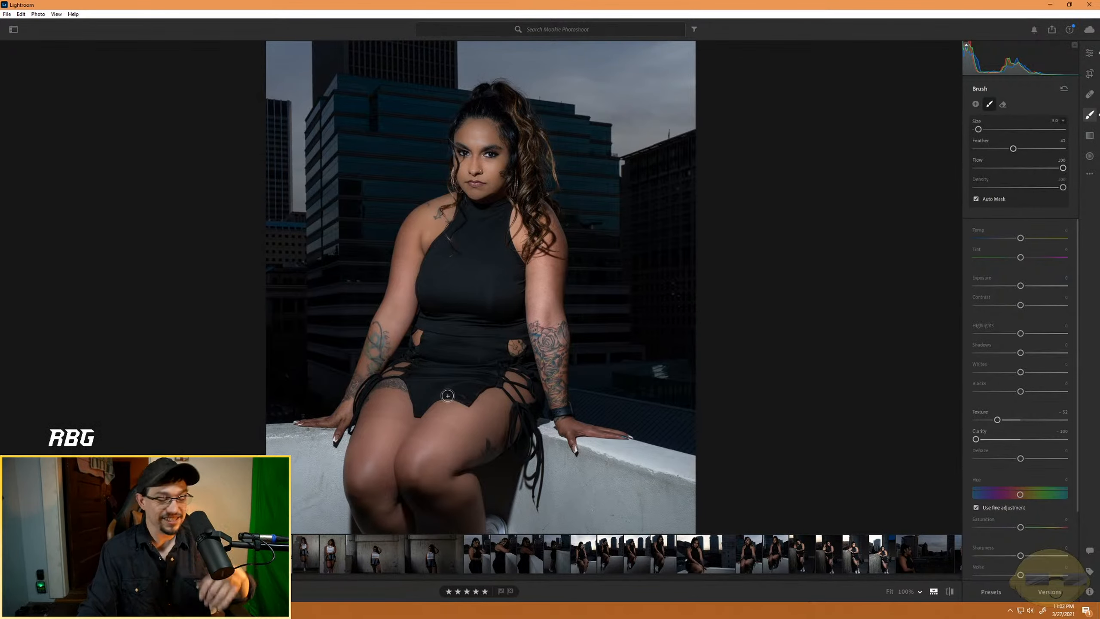
scroll(432, 318, "up", 5)
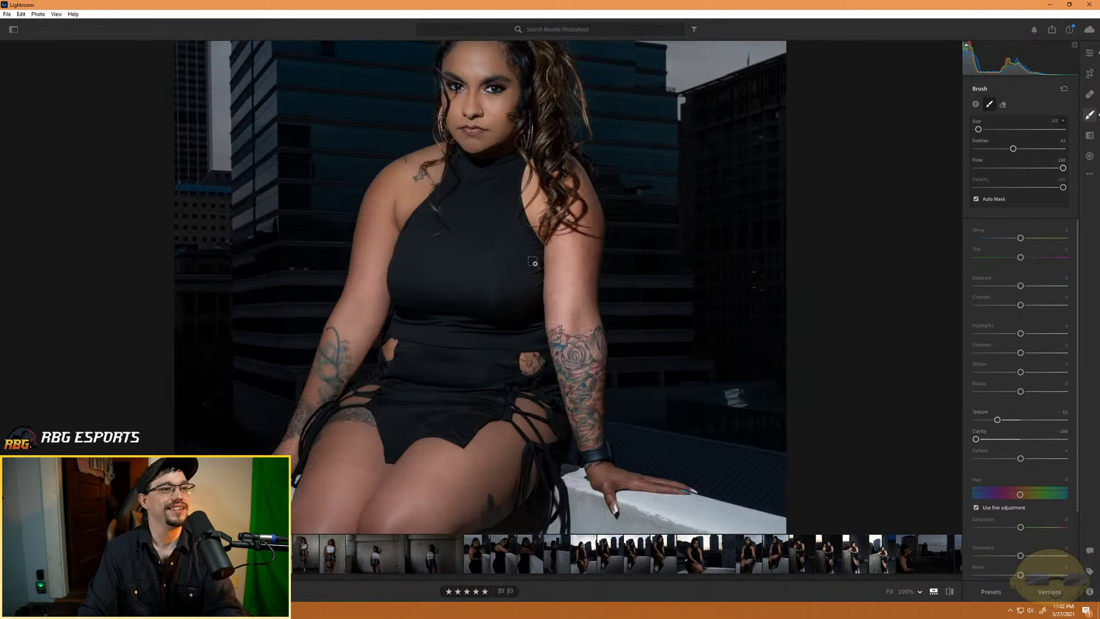
- Paint the softening mask with a larger brush over the upper arm between the hanging curls and the tattoo, and set the feather to 0
scroll(664, 291, "up", 6)
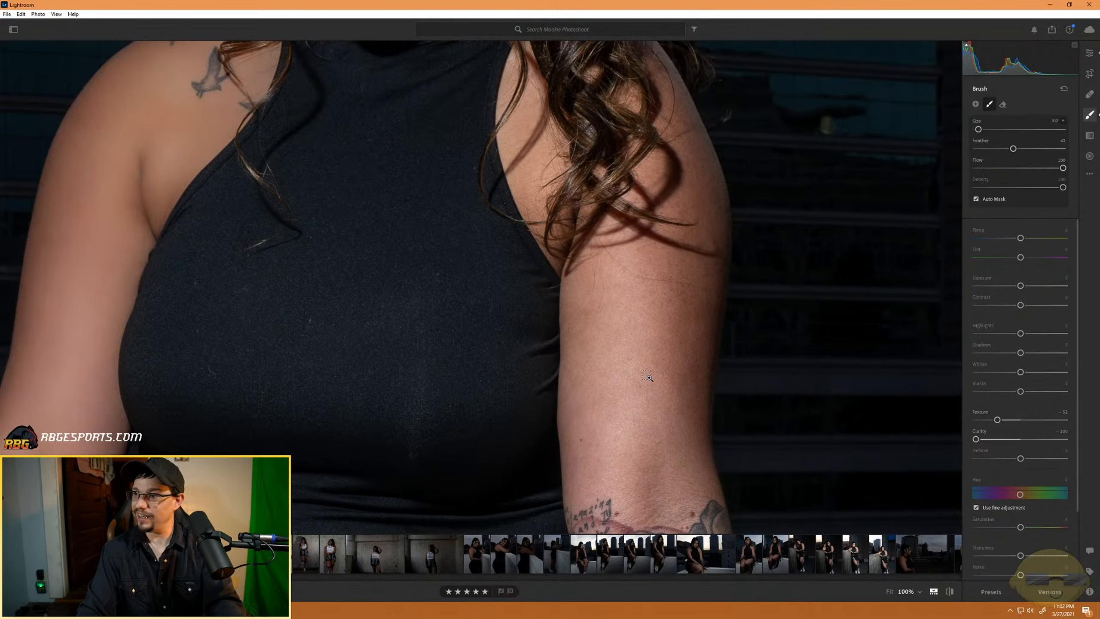
scroll(647, 376, "up", 2)
key("bracketright")
key("bracketright")
key("bracketright")
key("bracketright")
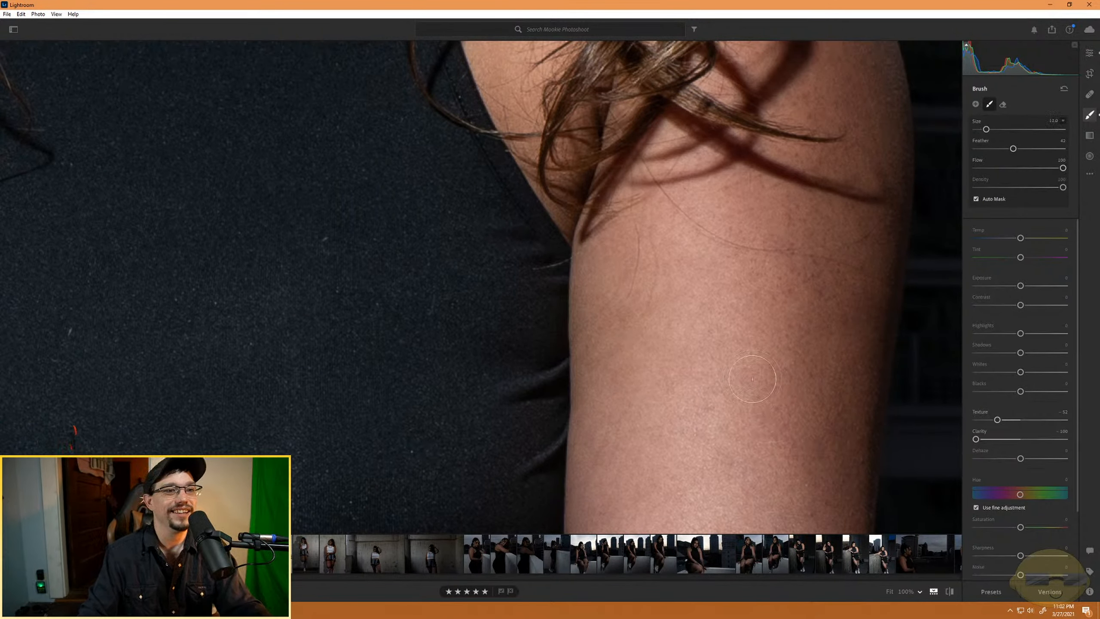
mouse_move(753, 379)
left_mouse_down()
mouse_move(732, 499)
mouse_move(762, 287)
left_mouse_up()
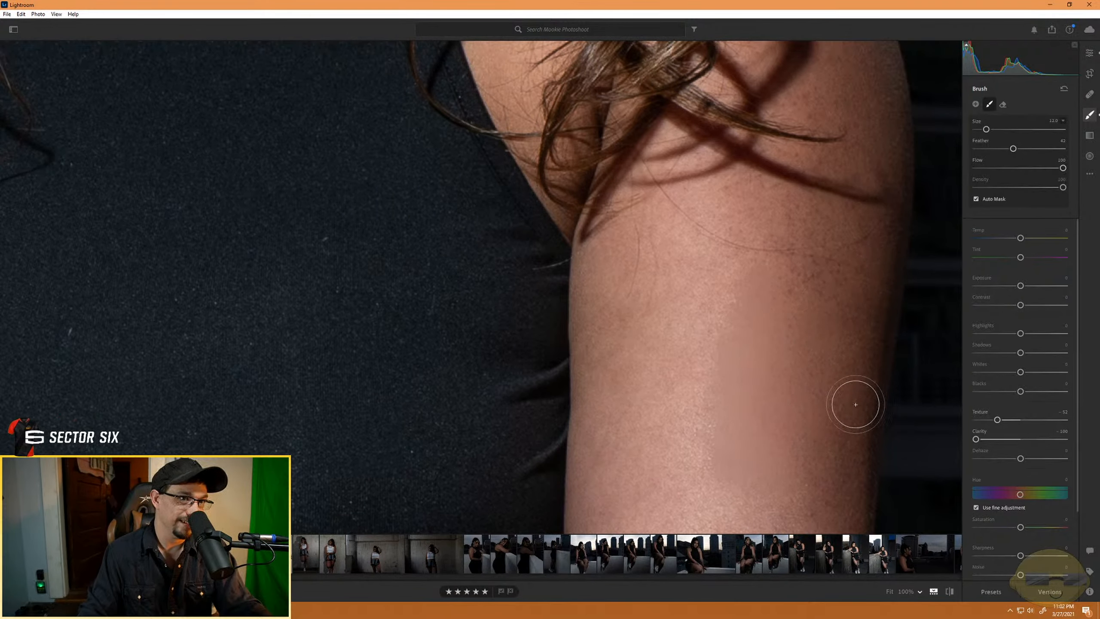
mouse_move(855, 404)
left_mouse_down()
mouse_move(870, 308)
mouse_move(833, 492)
mouse_move(855, 315)
mouse_move(837, 231)
mouse_move(725, 392)
mouse_move(768, 291)
mouse_move(827, 235)
mouse_move(776, 390)
mouse_move(836, 240)
left_mouse_up()
mouse_move(719, 305)
left_mouse_down()
mouse_move(653, 466)
mouse_move(661, 259)
mouse_move(649, 260)
mouse_move(617, 431)
mouse_move(606, 252)
mouse_move(586, 419)
mouse_move(595, 455)
mouse_move(614, 267)
mouse_move(638, 396)
mouse_move(711, 497)
mouse_move(742, 375)
mouse_move(699, 374)
left_mouse_up()
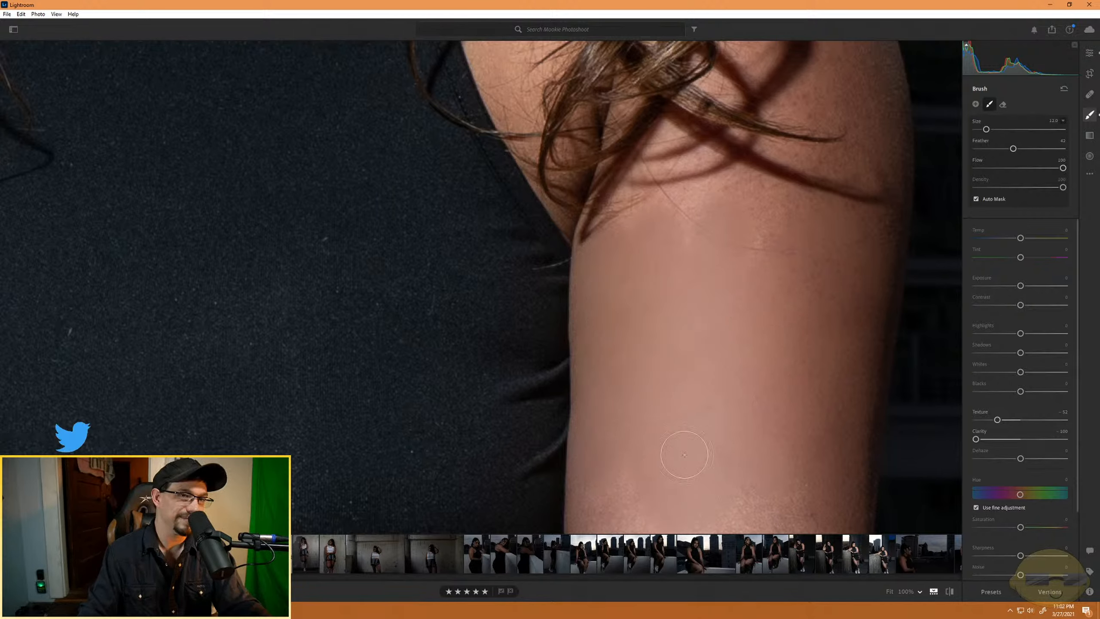
left_click_drag(1013, 149, 950, 150)
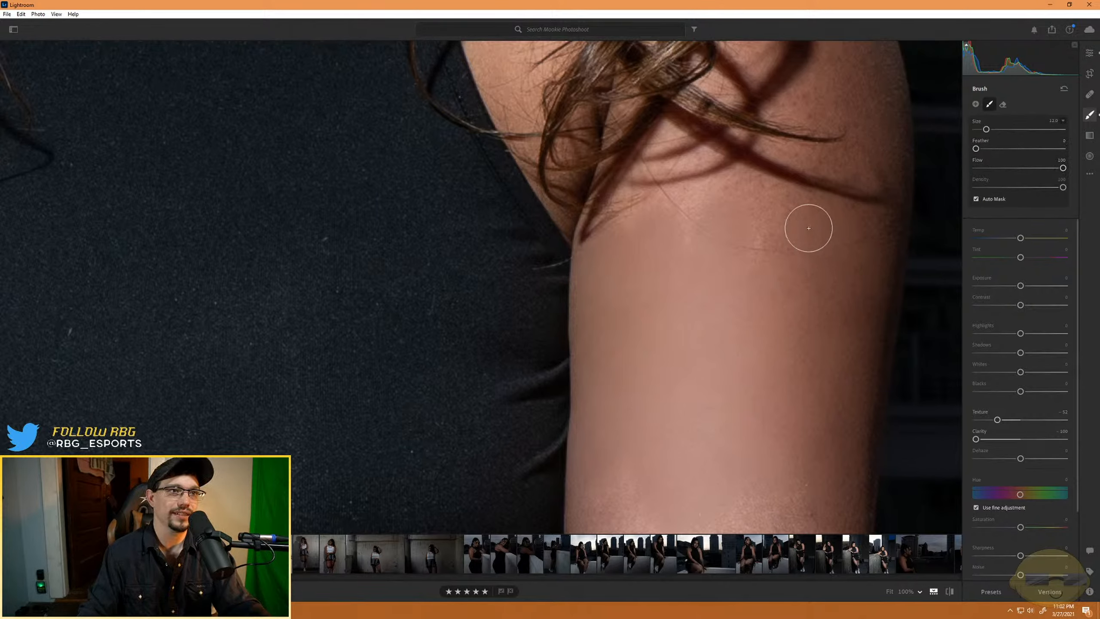
- Paint the softening mask over the upper arm around the curls' shadows, reducing the brush size to 7 and showing the mask overlay
mouse_move(862, 172)
left_mouse_down()
mouse_move(721, 157)
mouse_move(687, 180)
mouse_move(694, 163)
mouse_move(743, 237)
mouse_move(729, 188)
mouse_move(700, 257)
mouse_move(697, 237)
mouse_move(706, 246)
mouse_move(680, 206)
mouse_move(659, 209)
mouse_move(681, 131)
left_mouse_up()
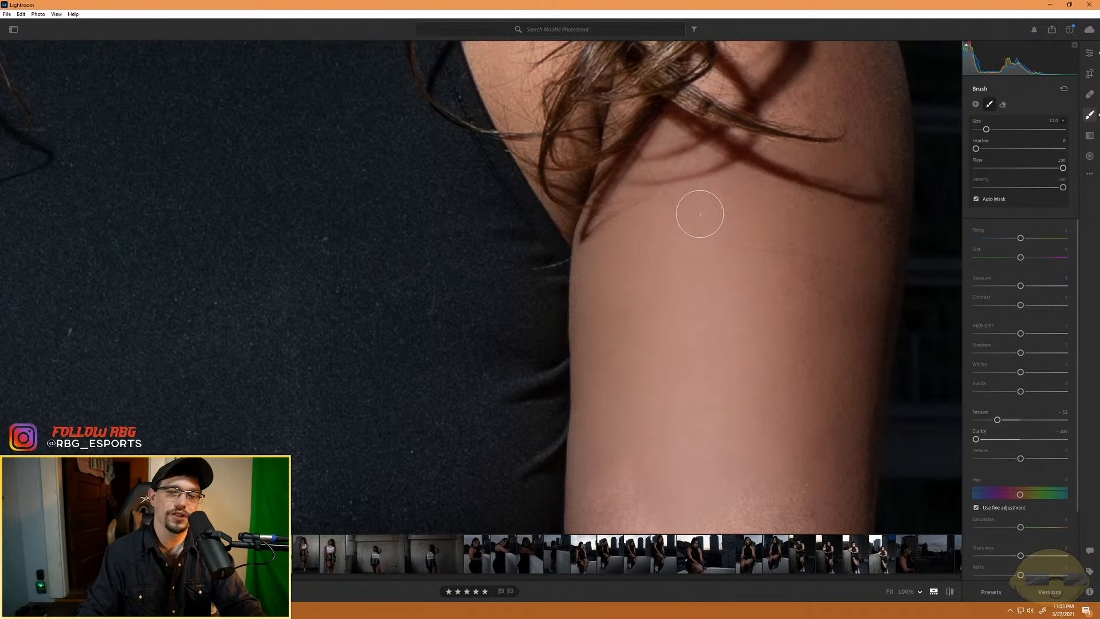
left_click_drag(694, 272, 583, 367)
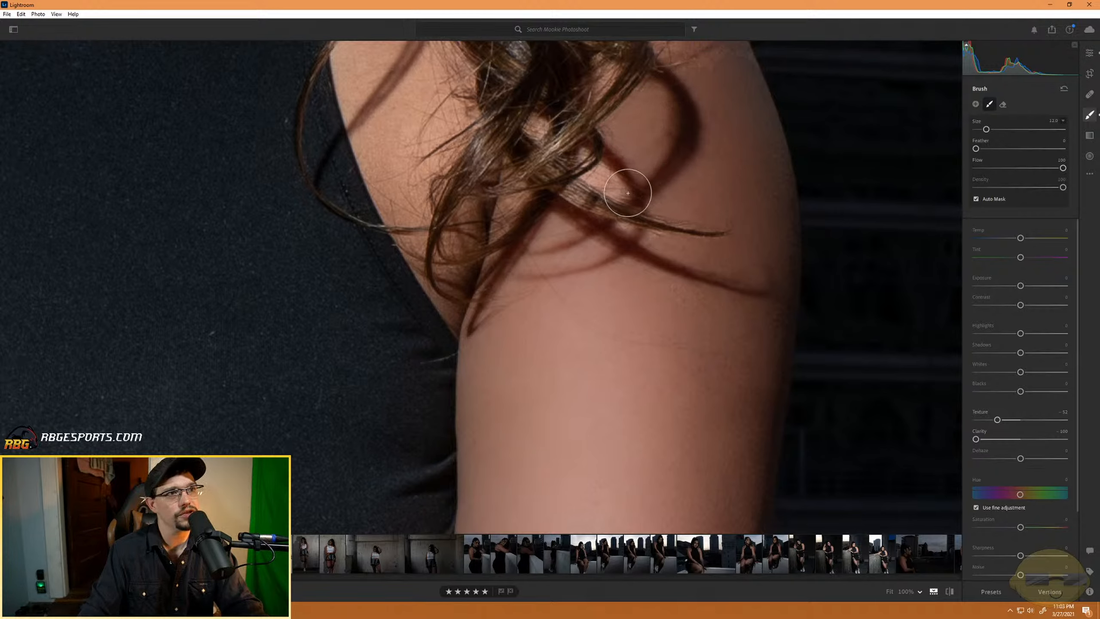
scroll(616, 183, "down", 2)
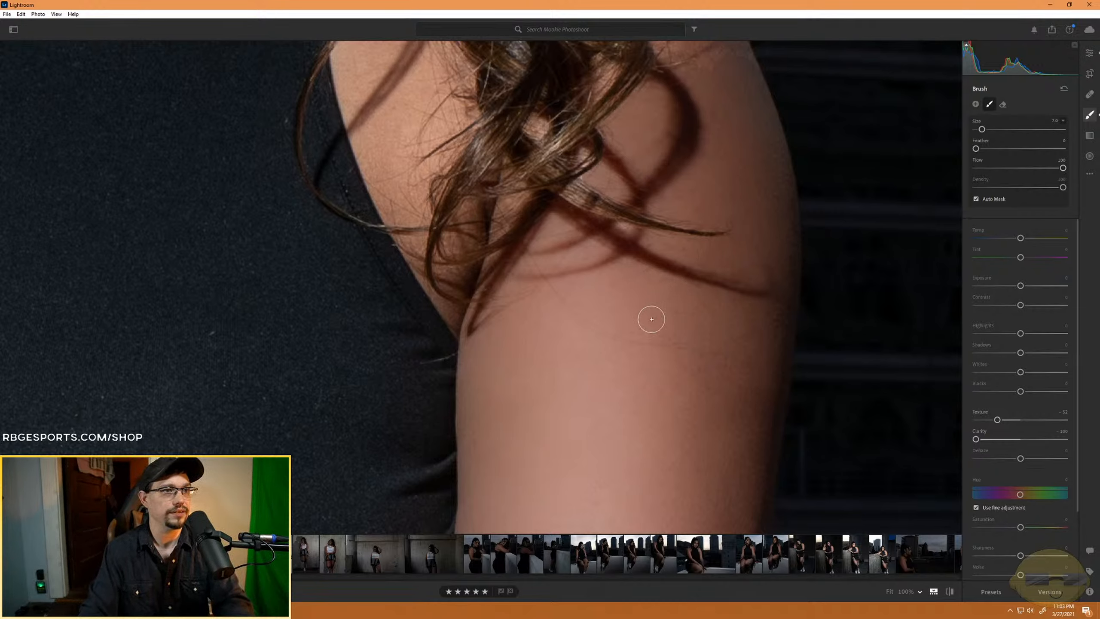
key("h")
key("o")
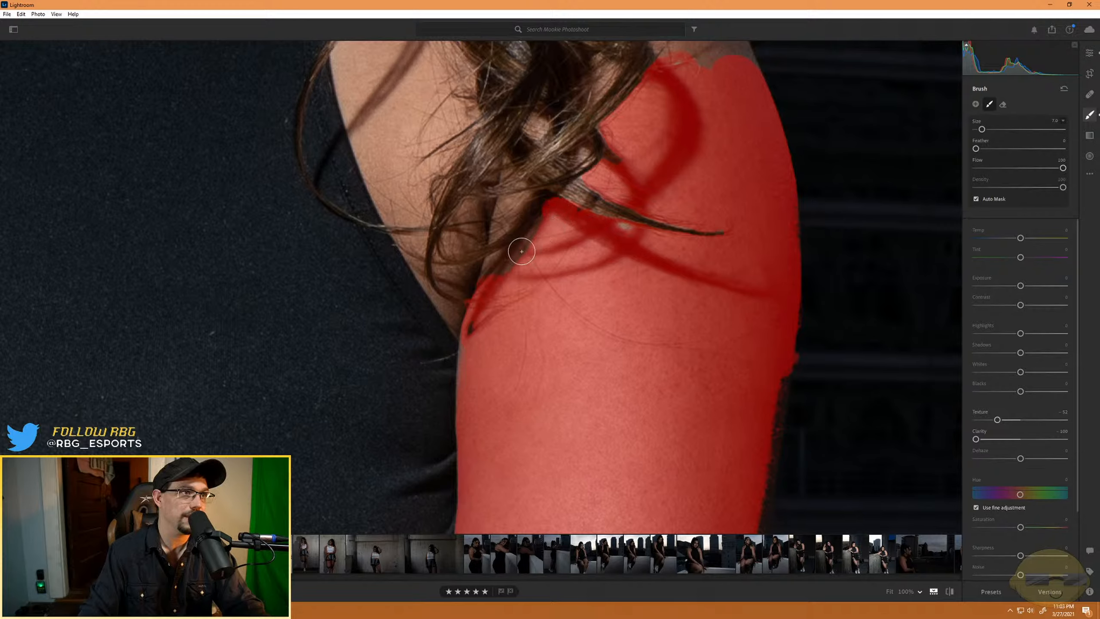
left_click_drag(521, 252, 541, 235)
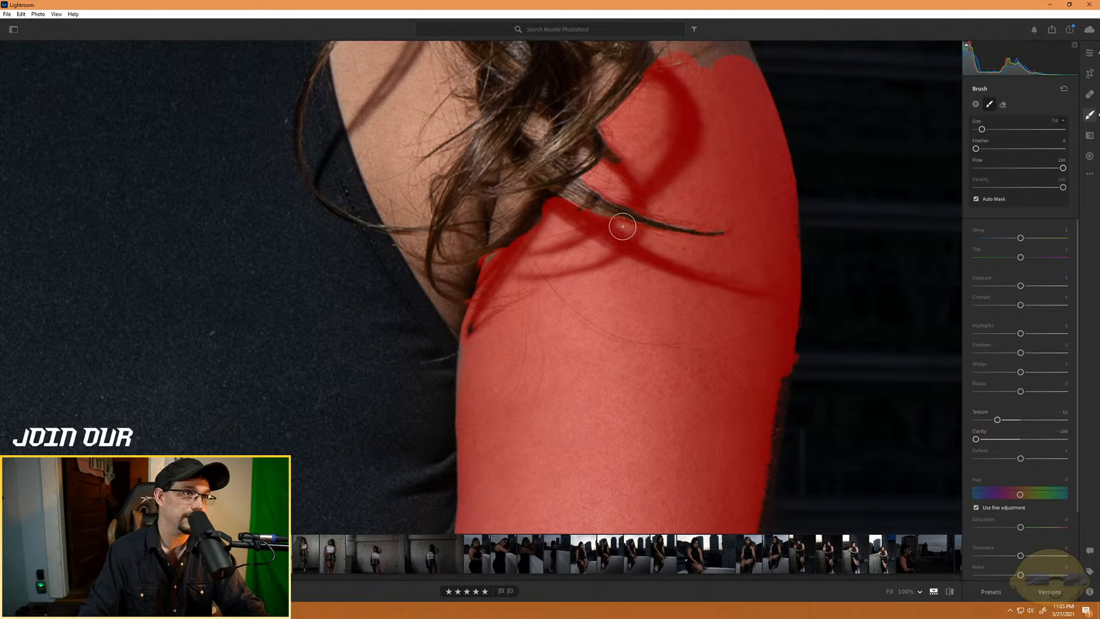
- Erase the mask along the loose hair strand crossing the upper arm, and refine its edge below the curls near the armpit
key("alt")
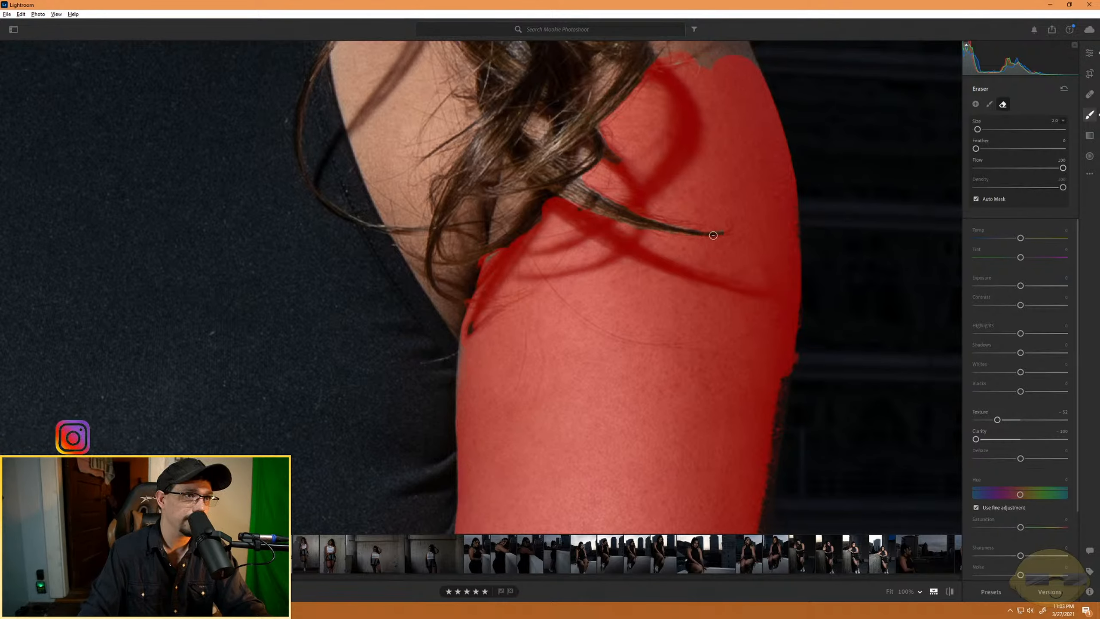
key("alt")
key("alt")
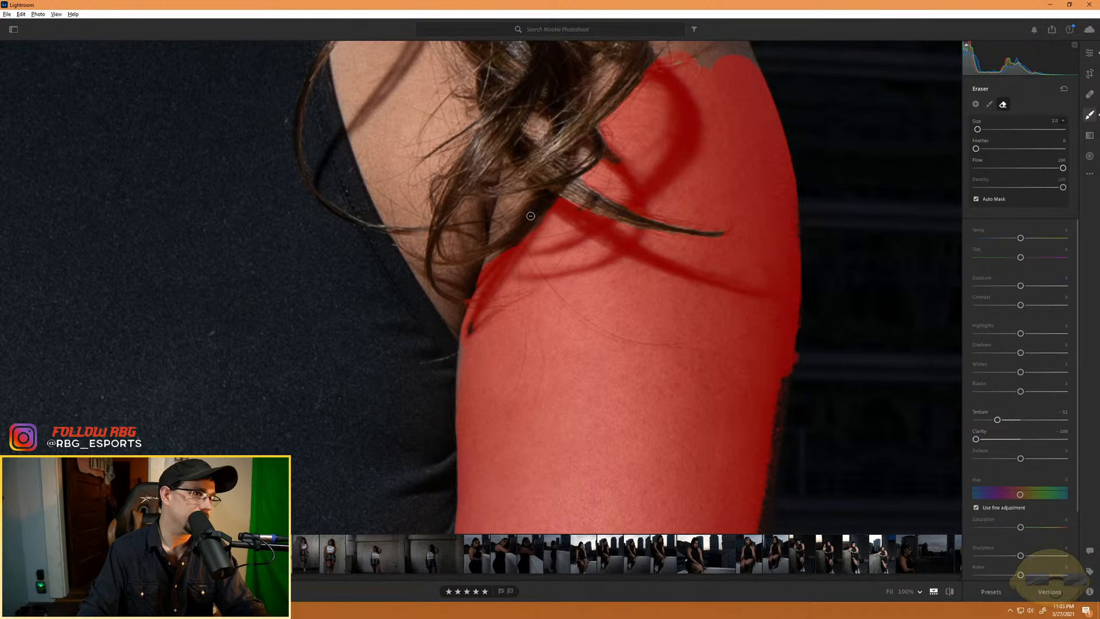
key("alt")
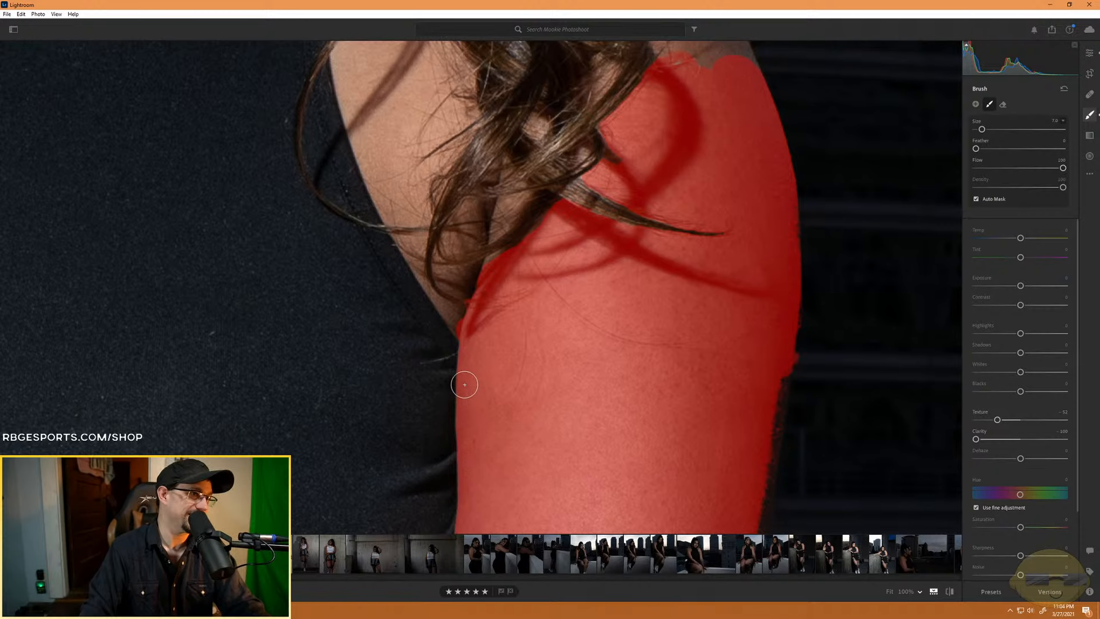
- Extend the softening mask down the upper arm towards the elbow, filling the ragged lower edge and both sides of the arm
left_click_drag(548, 453, 573, 264)
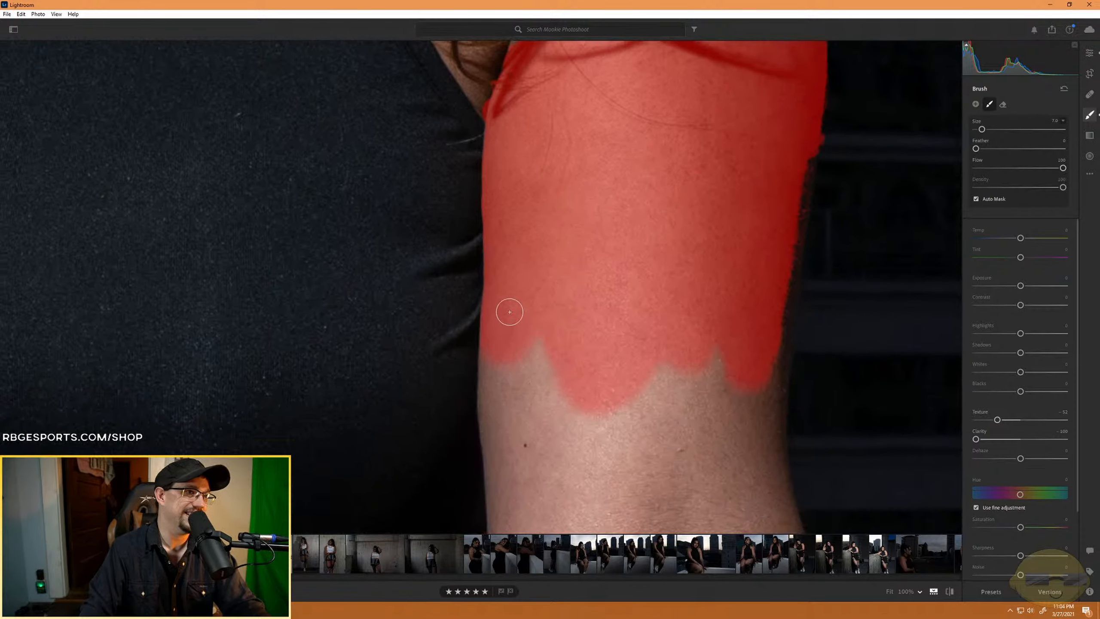
mouse_move(537, 330)
left_mouse_down()
mouse_move(564, 491)
mouse_move(513, 339)
mouse_move(498, 436)
mouse_move(491, 329)
mouse_move(483, 415)
mouse_move(501, 496)
mouse_move(509, 389)
left_mouse_up()
mouse_move(570, 495)
left_mouse_down()
mouse_move(574, 361)
mouse_move(588, 376)
mouse_move(607, 489)
mouse_move(616, 389)
mouse_move(648, 343)
mouse_move(639, 501)
mouse_move(799, 148)
mouse_move(795, 219)
mouse_move(796, 187)
left_mouse_up()
left_click_drag(790, 236, 767, 359)
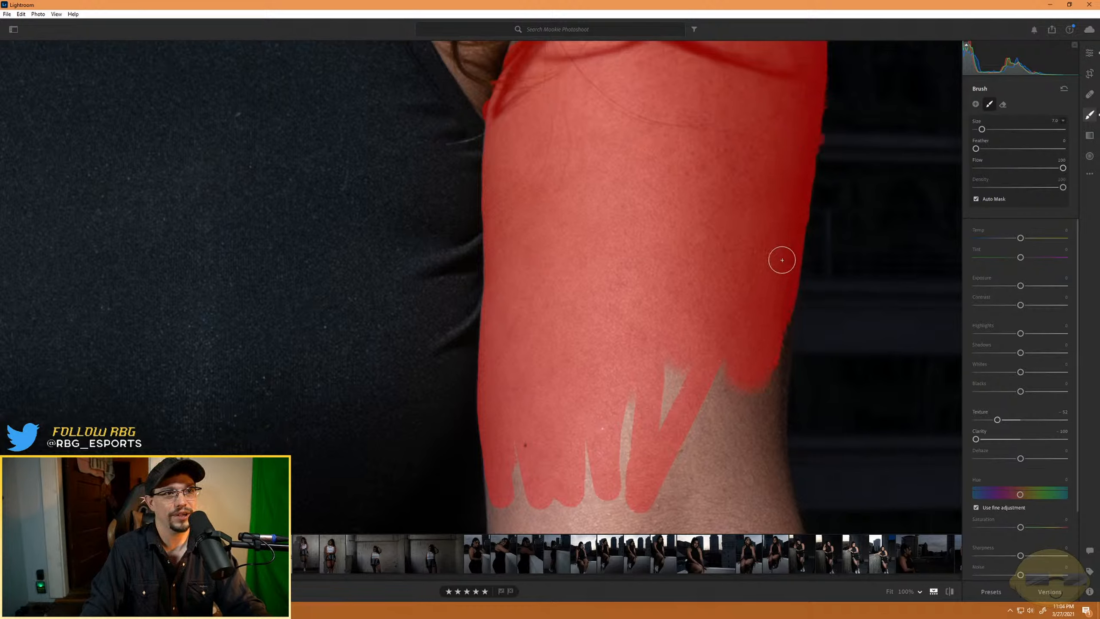
mouse_move(771, 428)
left_mouse_down()
mouse_move(769, 339)
mouse_move(773, 464)
mouse_move(746, 384)
left_mouse_up()
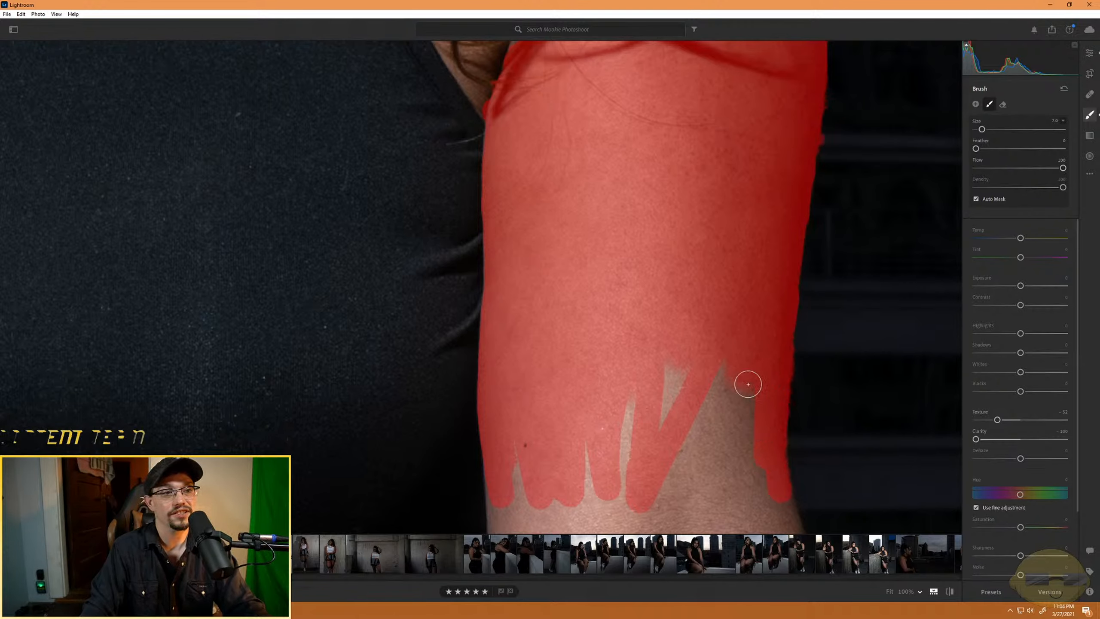
mouse_move(744, 495)
left_mouse_down()
mouse_move(715, 329)
mouse_move(711, 504)
mouse_move(693, 406)
mouse_move(687, 512)
mouse_move(682, 342)
mouse_move(651, 494)
mouse_move(671, 359)
mouse_move(715, 411)
mouse_move(710, 454)
mouse_move(727, 370)
mouse_move(704, 442)
mouse_move(656, 485)
mouse_move(639, 390)
mouse_move(615, 499)
left_mouse_up()
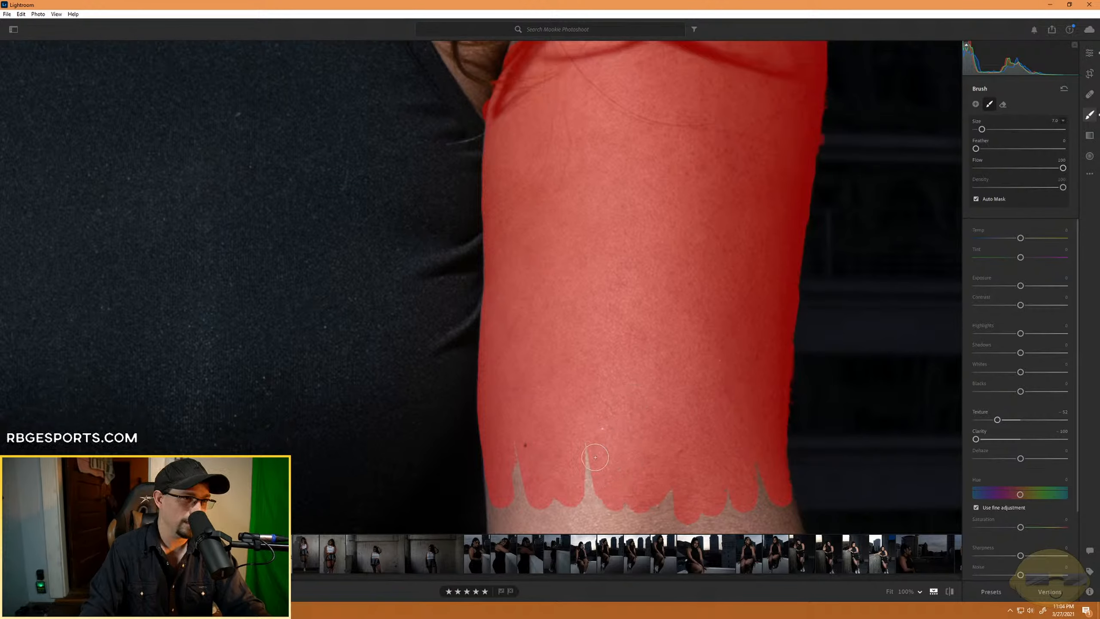
mouse_move(595, 458)
left_mouse_down()
mouse_move(584, 495)
mouse_move(595, 426)
mouse_move(595, 473)
left_mouse_up()
- Paint the softening mask over the inner elbow down to the upper edges of the rose and lettering tattoos
left_click_drag(662, 471, 621, 228)
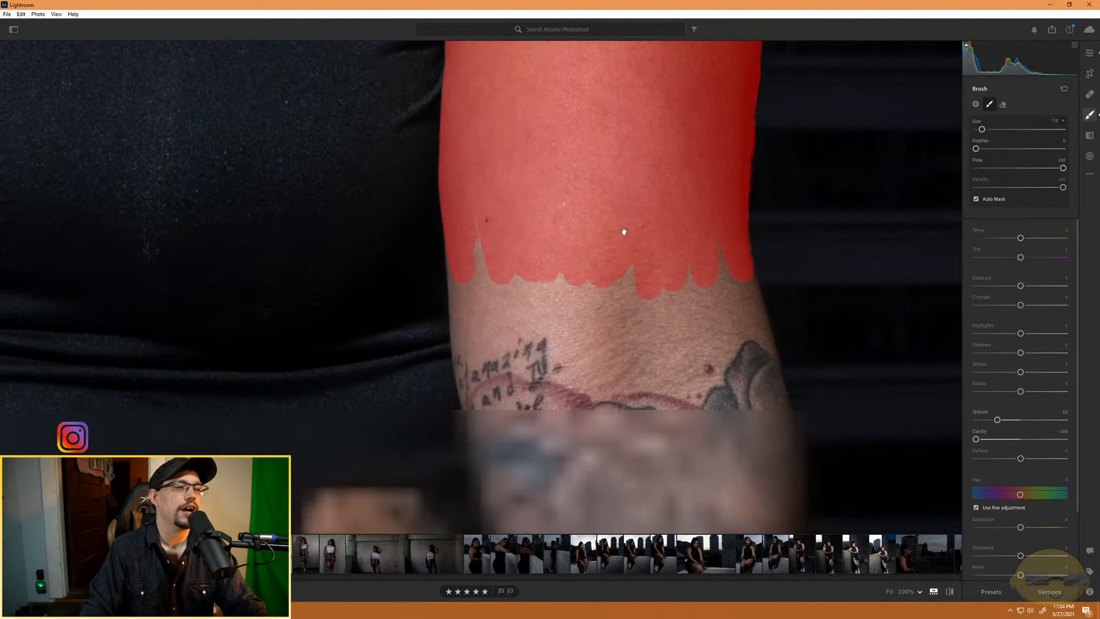
mouse_move(634, 304)
left_mouse_down()
mouse_move(678, 246)
mouse_move(721, 230)
left_mouse_up()
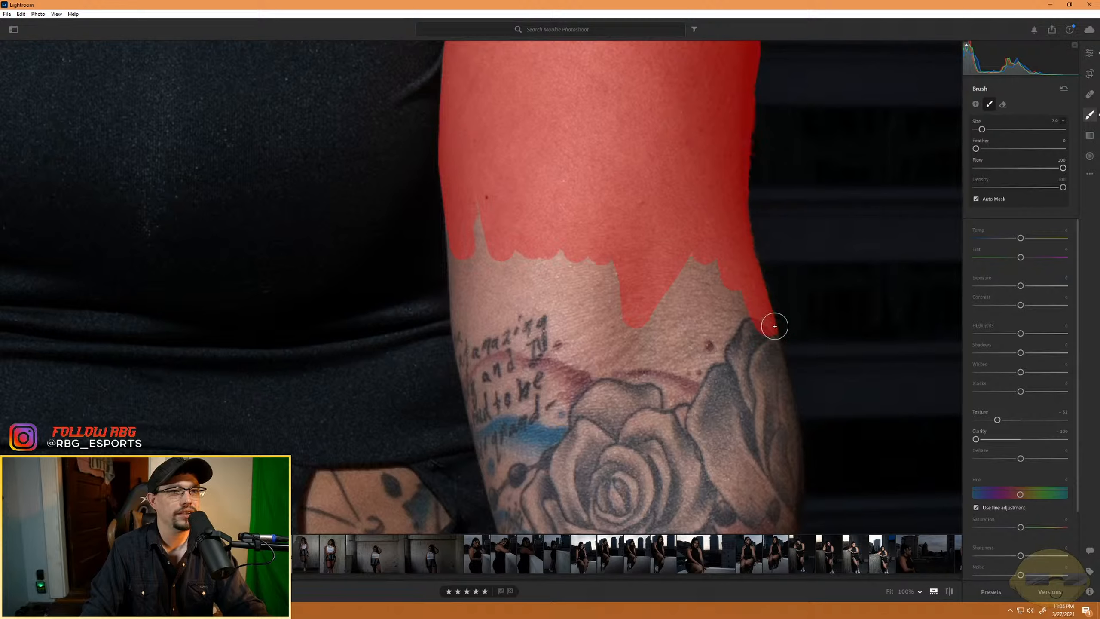
left_click_drag(724, 320, 726, 318)
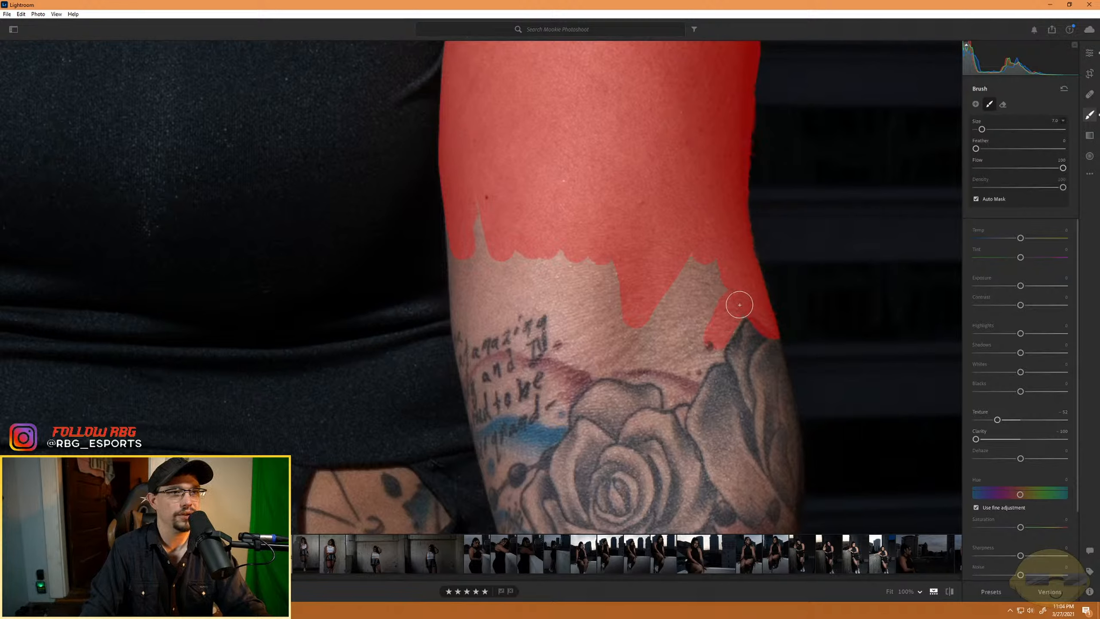
mouse_move(713, 275)
left_mouse_down()
mouse_move(680, 326)
mouse_move(706, 250)
mouse_move(652, 324)
mouse_move(653, 306)
mouse_move(683, 291)
mouse_move(675, 344)
mouse_move(713, 307)
mouse_move(706, 353)
mouse_move(717, 355)
mouse_move(698, 357)
mouse_move(696, 373)
mouse_move(664, 358)
mouse_move(700, 331)
mouse_move(641, 355)
mouse_move(678, 363)
mouse_move(590, 361)
mouse_move(574, 352)
mouse_move(579, 265)
mouse_move(621, 330)
mouse_move(611, 258)
mouse_move(627, 341)
mouse_move(594, 328)
mouse_move(605, 307)
mouse_move(591, 321)
mouse_move(559, 249)
mouse_move(474, 264)
mouse_move(475, 205)
mouse_move(476, 263)
mouse_move(458, 235)
mouse_move(467, 312)
mouse_move(460, 242)
left_mouse_up()
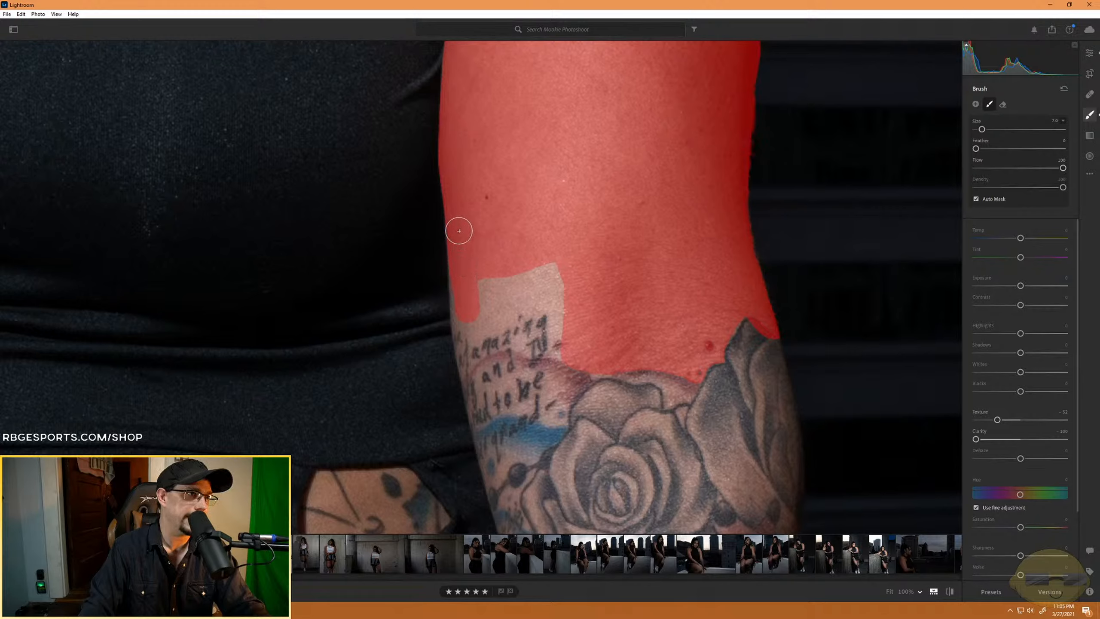
mouse_move(468, 318)
left_mouse_down()
mouse_move(461, 289)
mouse_move(460, 323)
mouse_move(469, 315)
mouse_move(471, 330)
mouse_move(492, 295)
left_mouse_up()
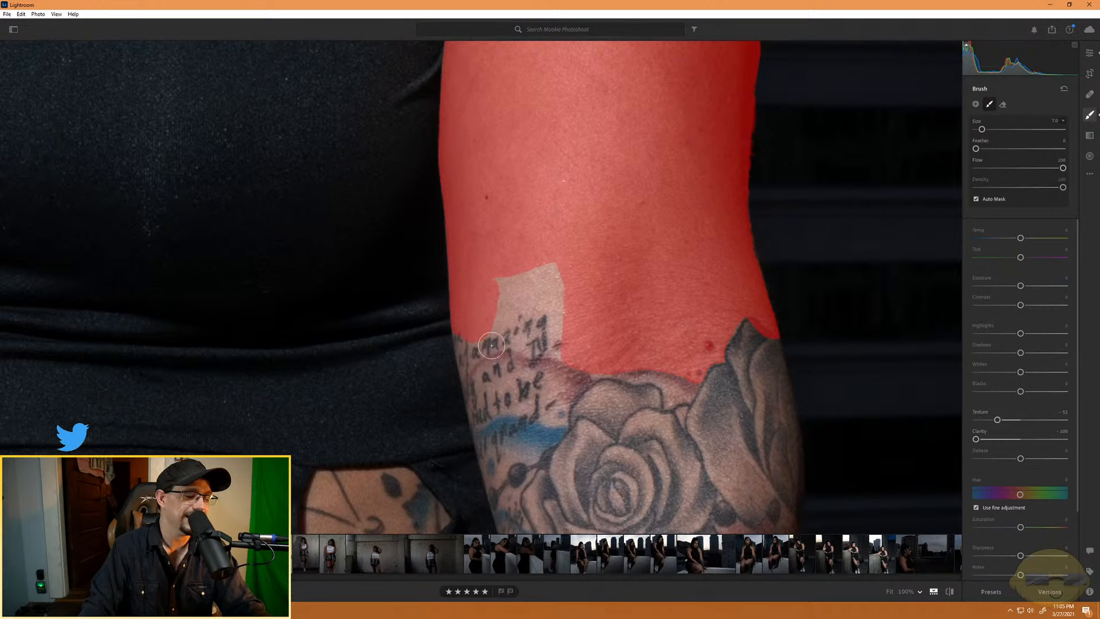
- Paint the softening mask with a size 9 brush over the tattooed forearm down to the watch, and hide the mask overlay
key("ctrl+minus")
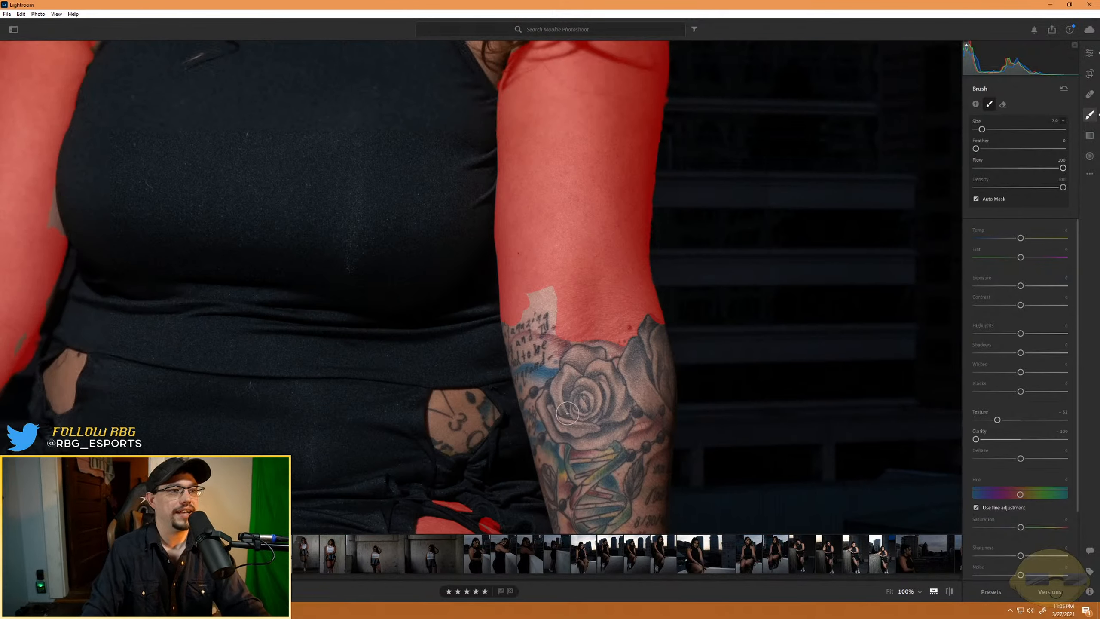
scroll(568, 413, "up", 1)
left_click_drag(589, 464, 565, 246)
left_click_drag(582, 311, 615, 393)
left_click_drag(577, 175, 611, 395)
left_click_drag(624, 226, 621, 309)
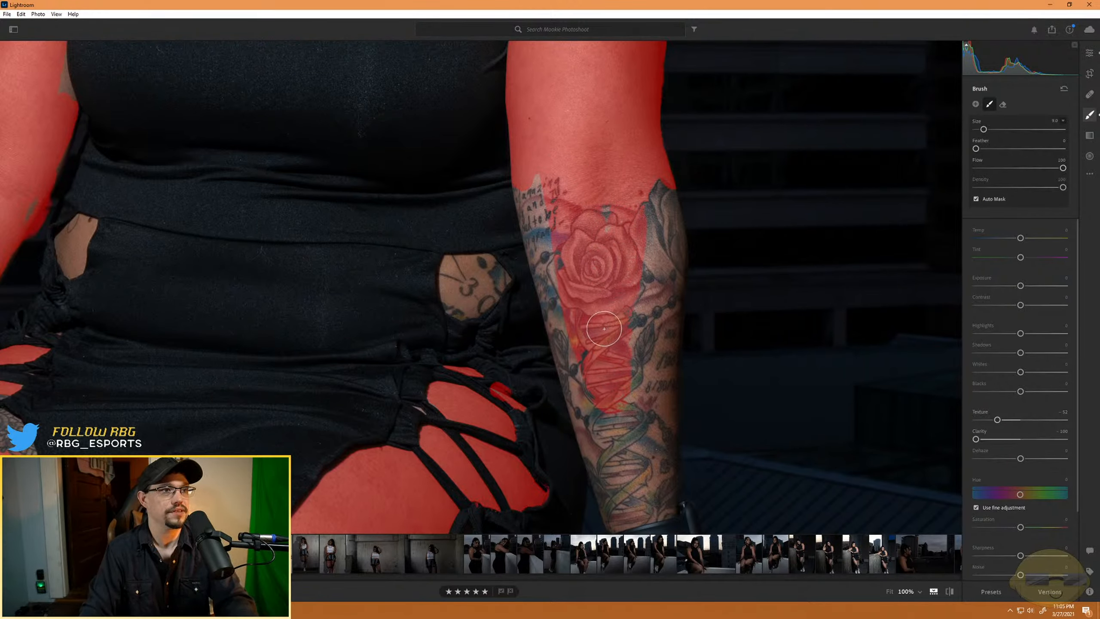
key("o")
key("o")
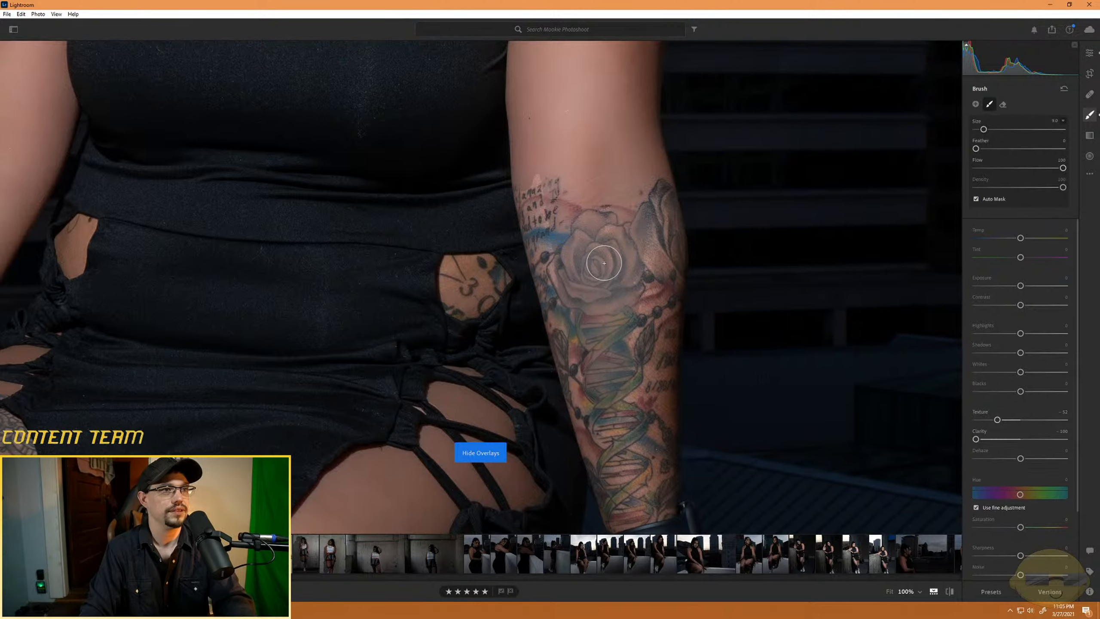
key("o")
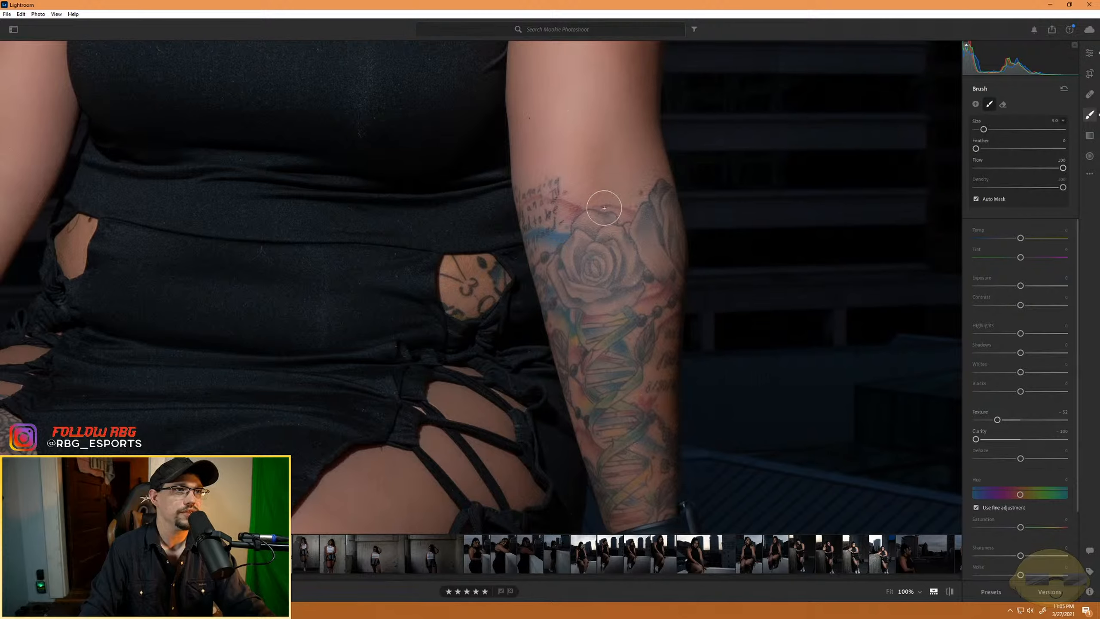
- Set the brush size to 5 and paint the softening mask over the hand below the watch, resting on the ledge
mouse_move(637, 451)
left_mouse_down()
mouse_move(614, 351)
mouse_move(606, 208)
left_mouse_up()
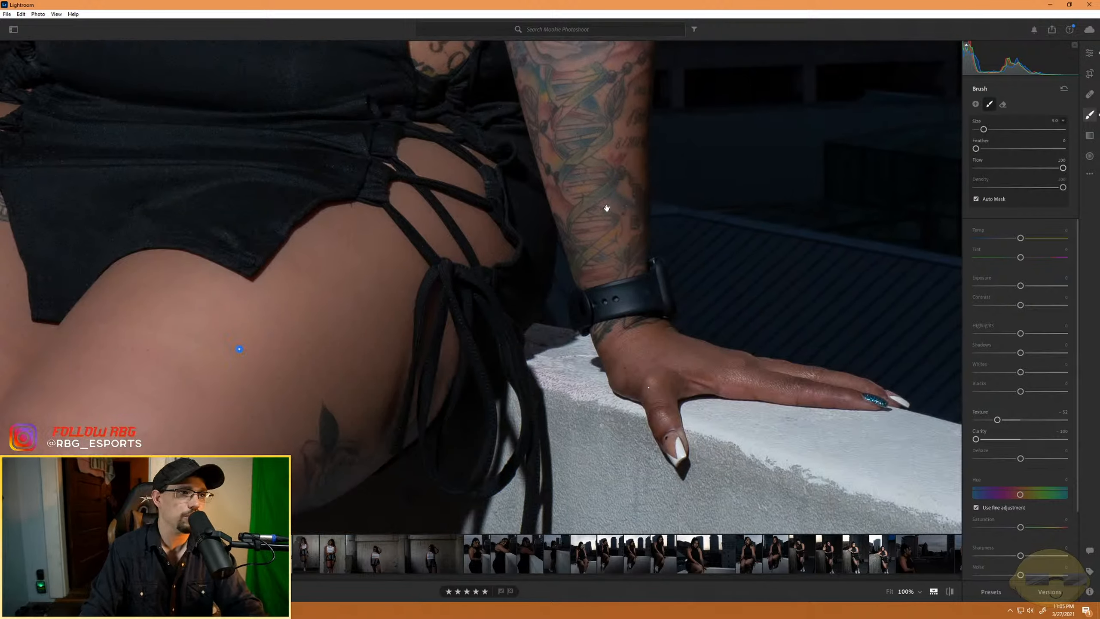
scroll(635, 347, "down", 4)
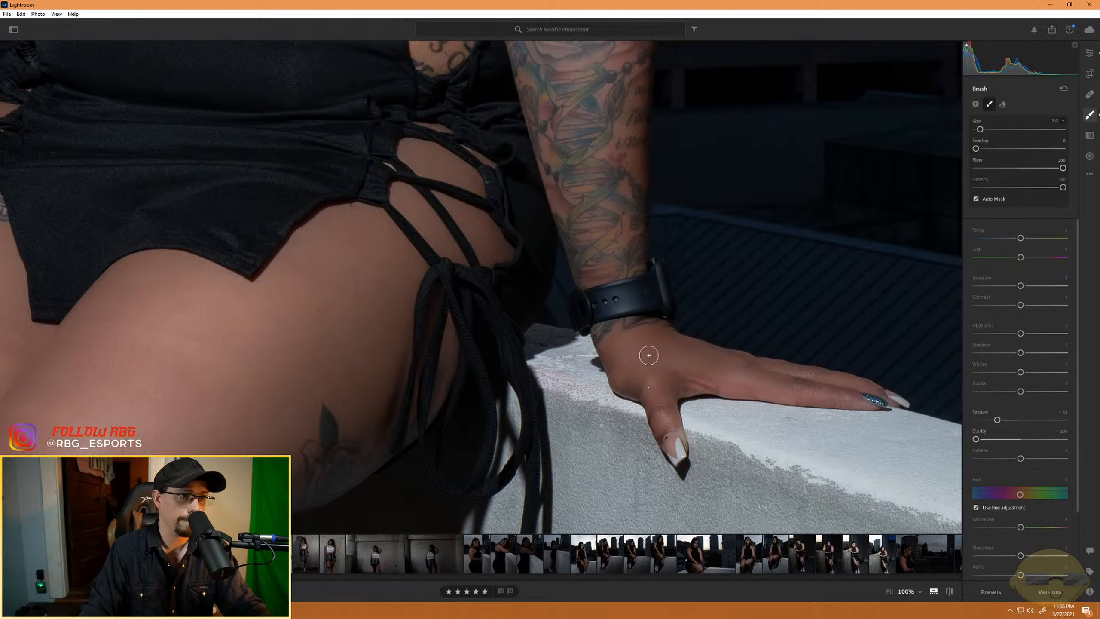
key("ctrl")
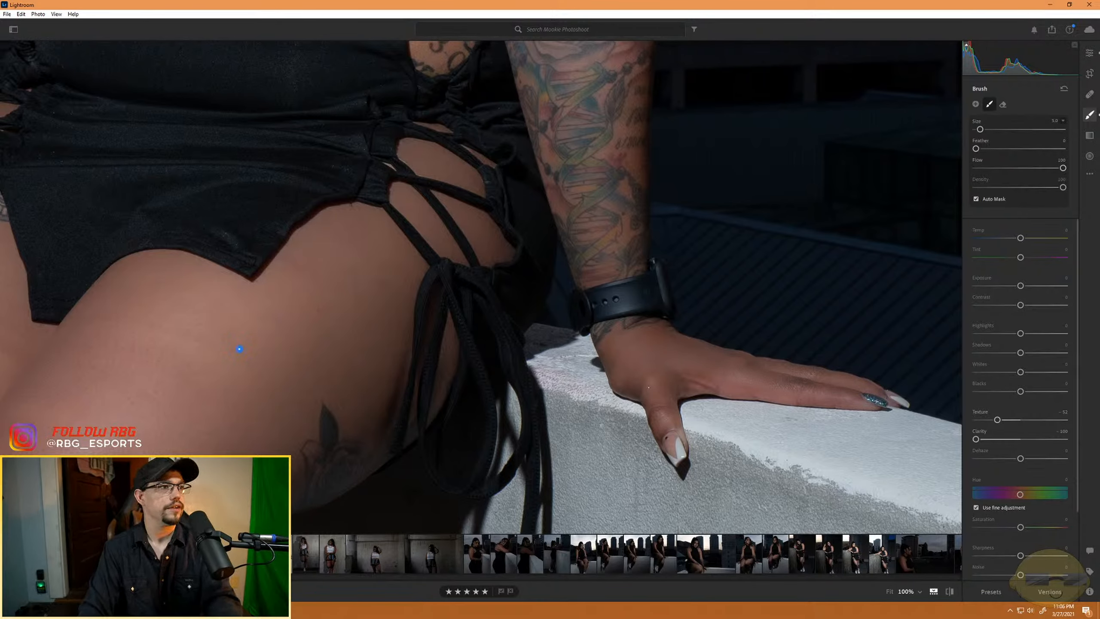
- Review the softened arms, hand and legs against the whole seated portrait
key("ctrl+minus")
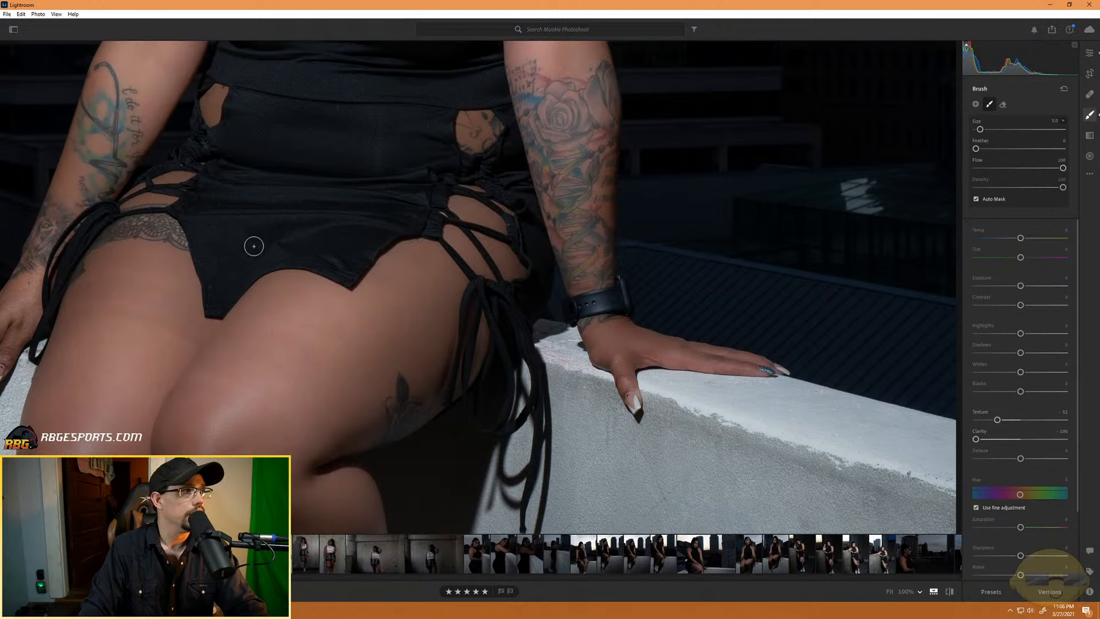
left_click_drag(254, 246, 223, 282)
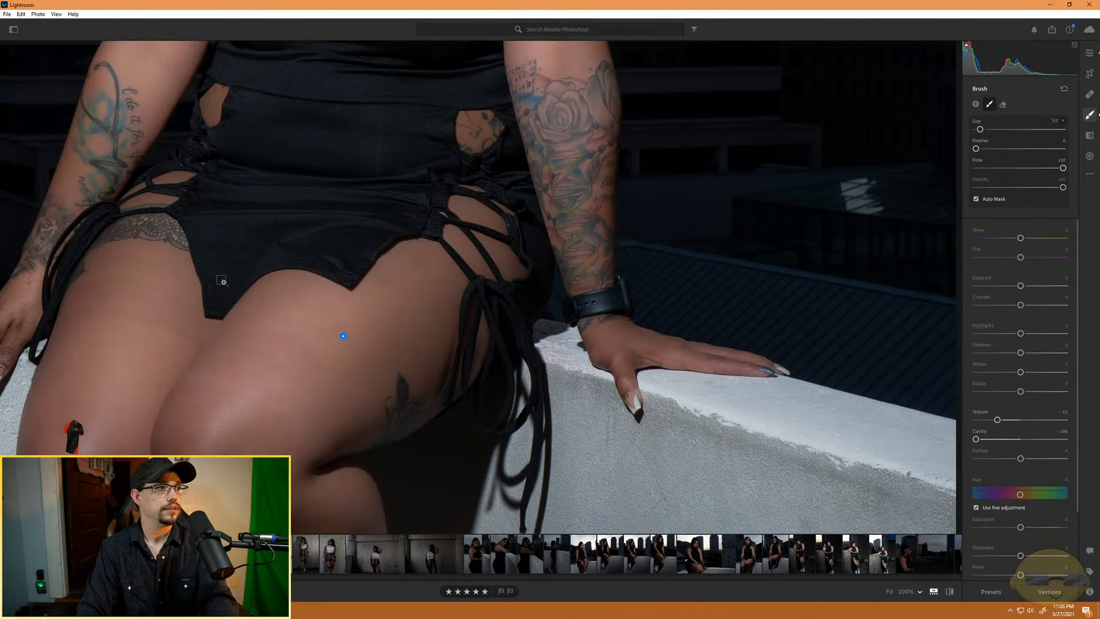
key("ctrl+minus")
key("ctrl+minus")
key("ctrl+minus")
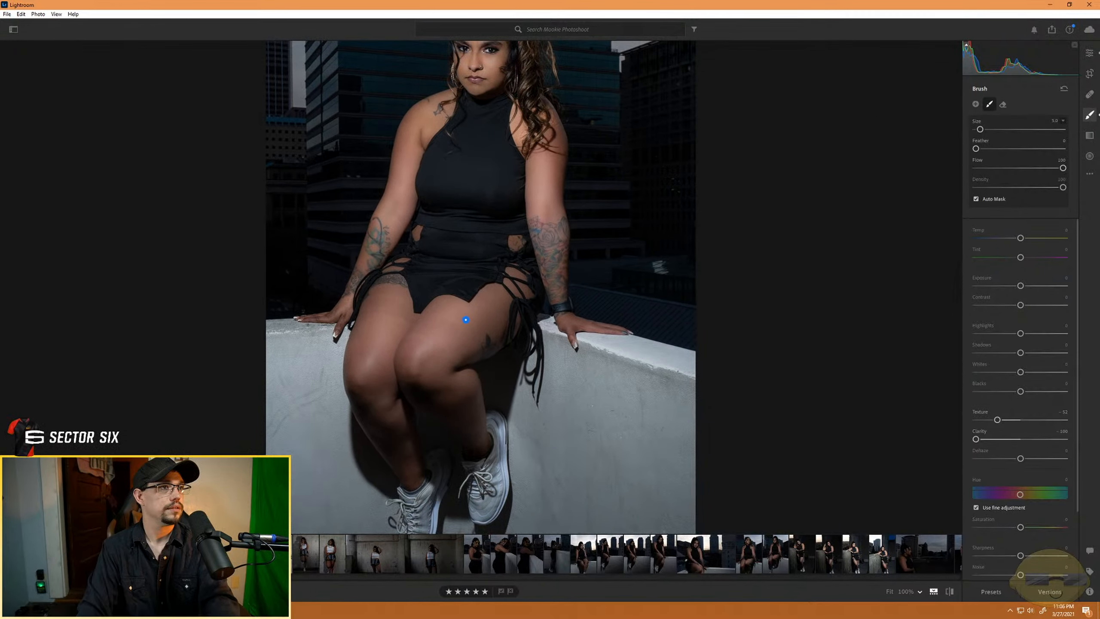
key("ctrl+minus")
key("ctrl+equal")
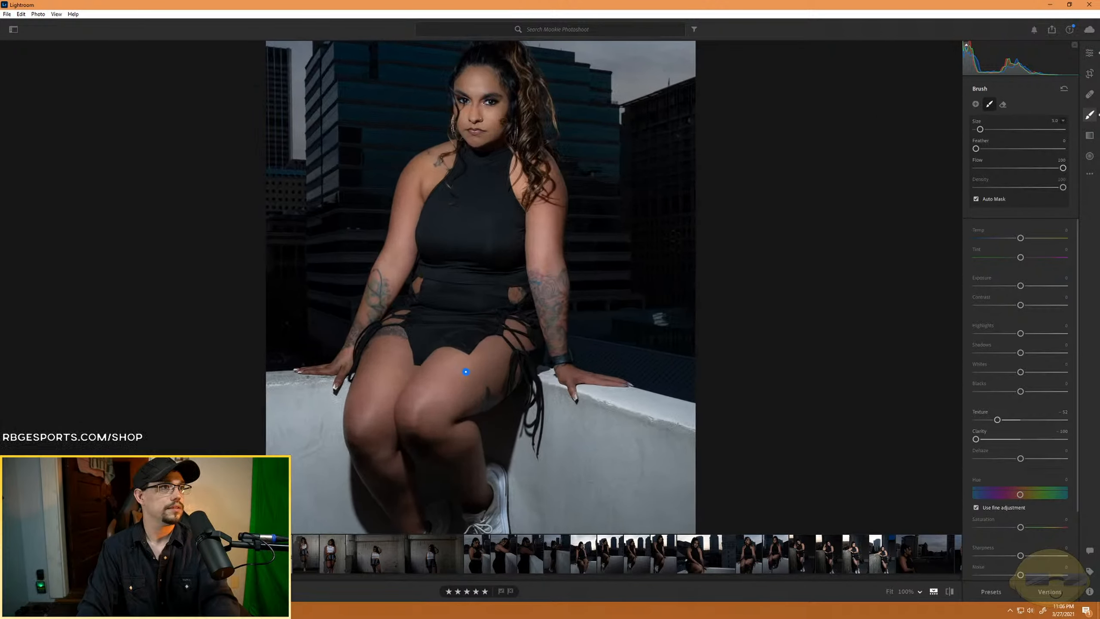
key("ctrl+minus")
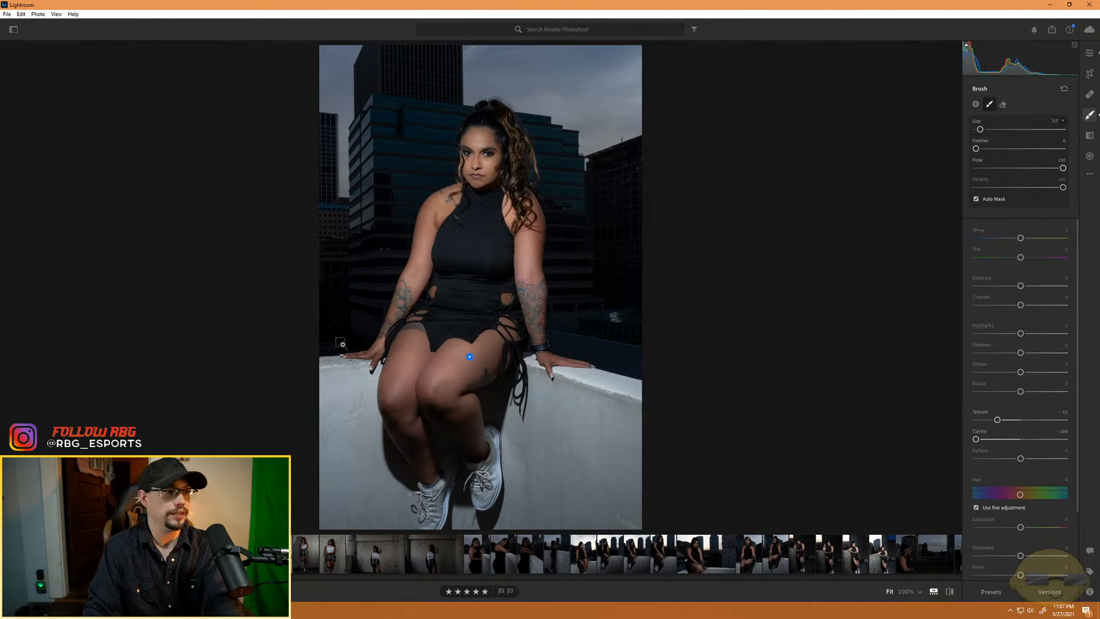
- Paint the softening mask with a size 7 brush over the lion-tattooed forearm above the wrist
key("ctrl+equal")
key("ctrl+equal")
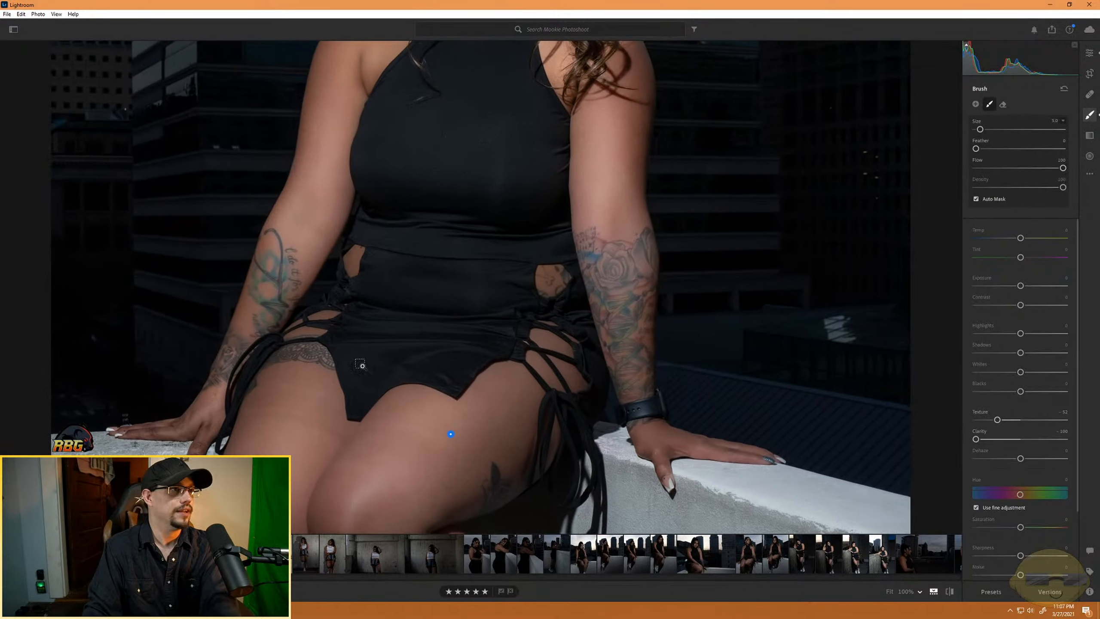
key("ctrl+equal")
key("ctrl+equal")
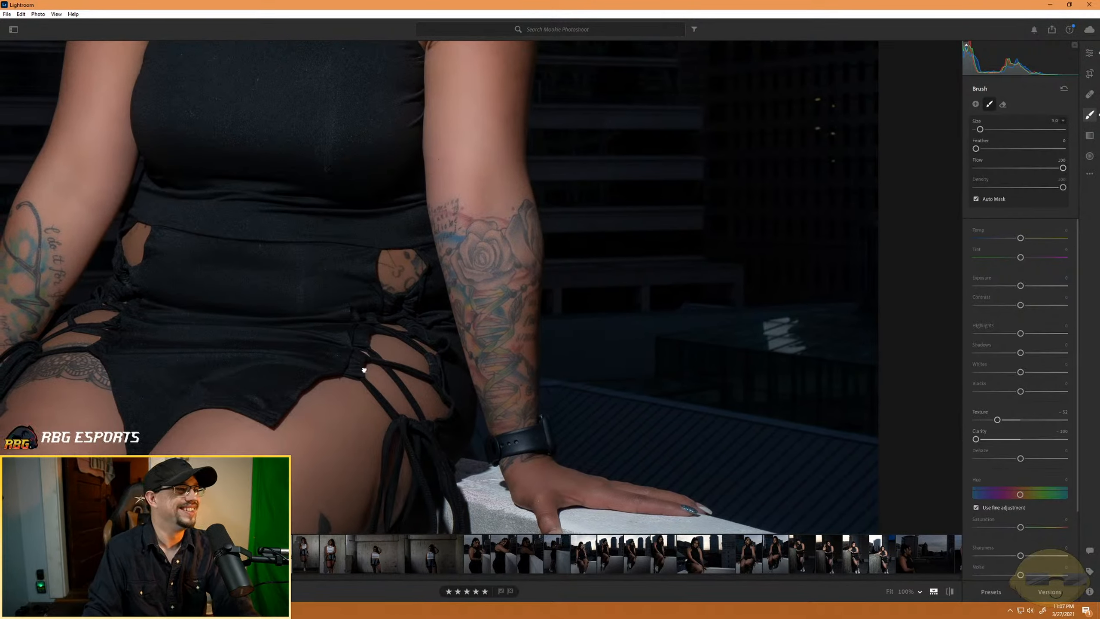
left_click_drag(364, 369, 784, 379)
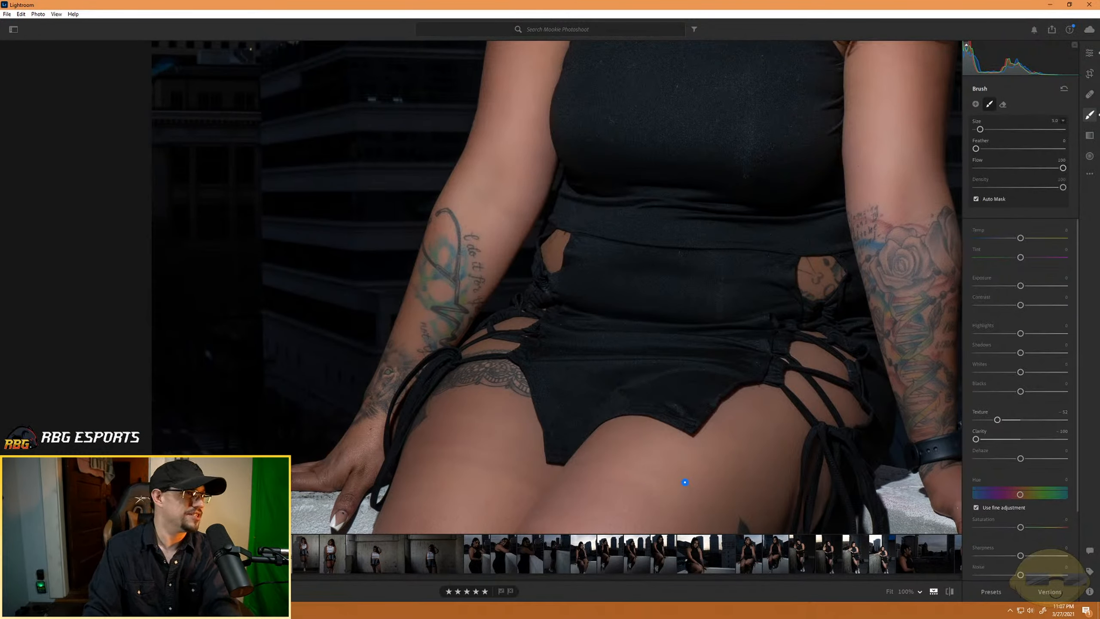
key("ctrl+equal")
key("ctrl+equal")
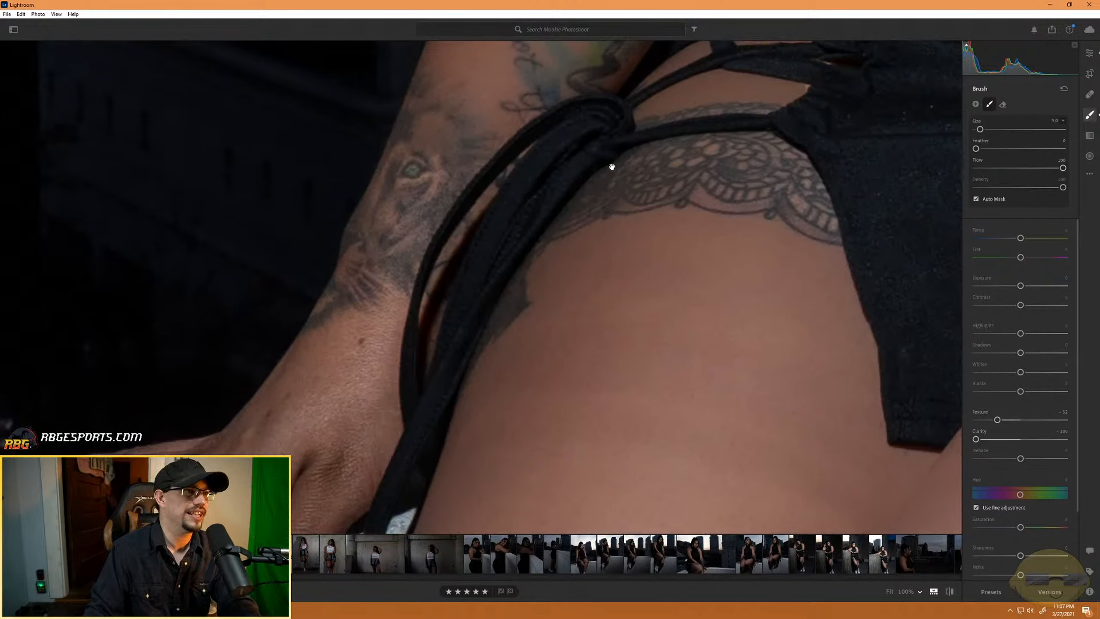
mouse_move(456, 167)
left_mouse_down()
mouse_move(386, 204)
mouse_move(416, 178)
left_mouse_up()
scroll(422, 179, "up", 2)
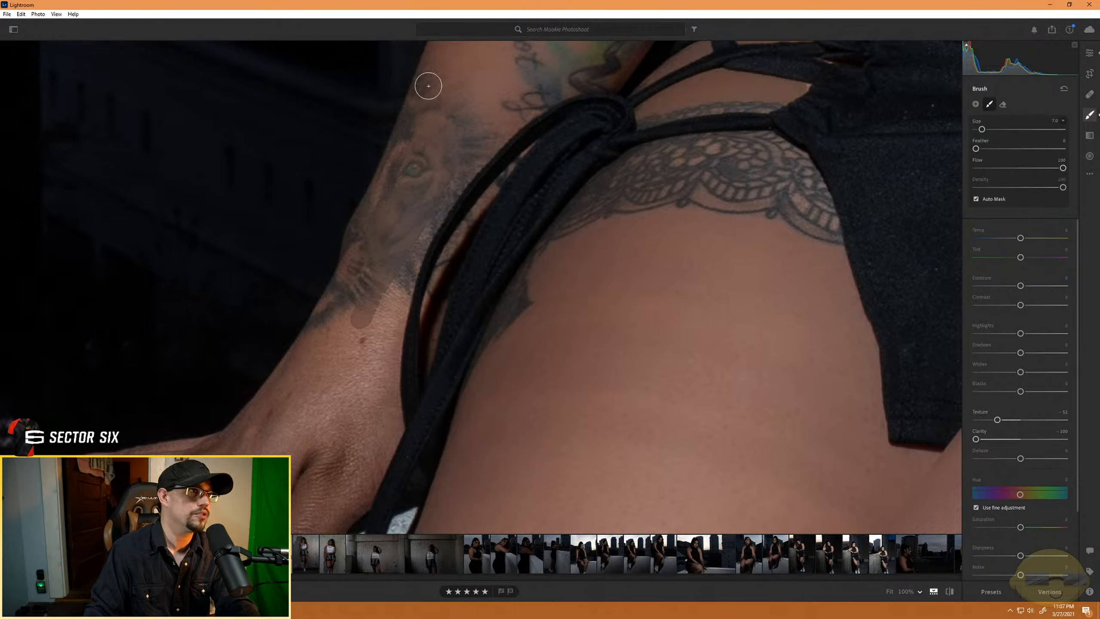
mouse_move(369, 223)
left_mouse_down()
mouse_move(401, 171)
mouse_move(333, 318)
mouse_move(378, 292)
mouse_move(458, 141)
mouse_move(402, 285)
mouse_move(475, 142)
left_mouse_up()
- Paint the softening mask over the wrist and back of the hand, using a smaller brush for the skin between the dress straps
mouse_move(373, 336)
left_mouse_down()
mouse_move(356, 400)
mouse_move(407, 264)
mouse_move(374, 425)
mouse_move(394, 307)
mouse_move(383, 391)
left_mouse_up()
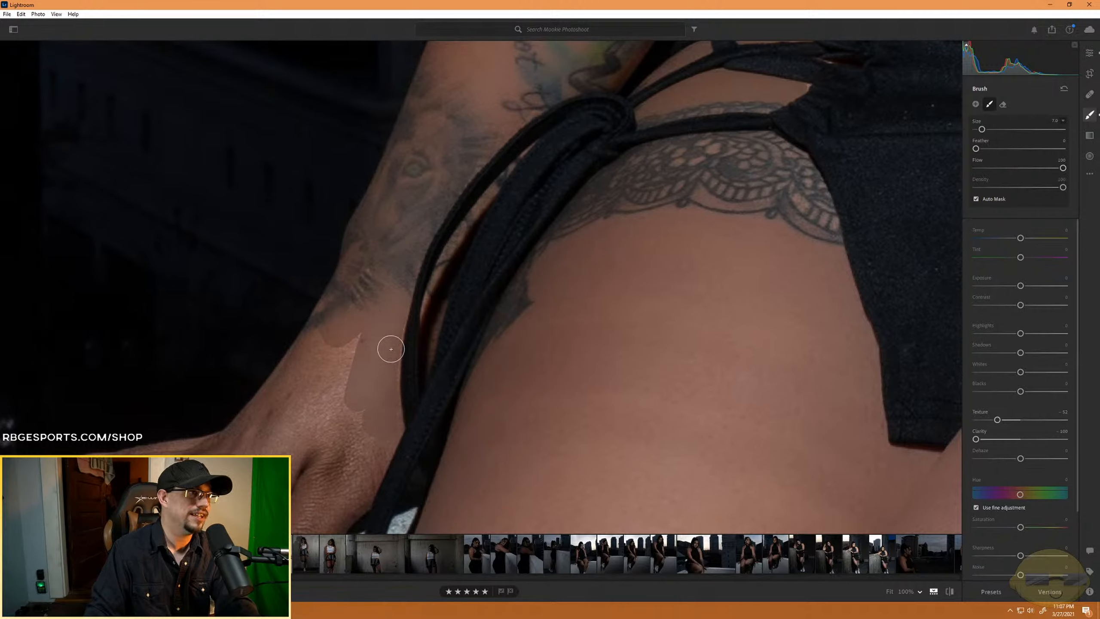
mouse_move(391, 349)
left_mouse_down()
mouse_move(392, 448)
mouse_move(362, 499)
mouse_move(332, 479)
mouse_move(356, 290)
mouse_move(299, 405)
mouse_move(427, 257)
left_mouse_up()
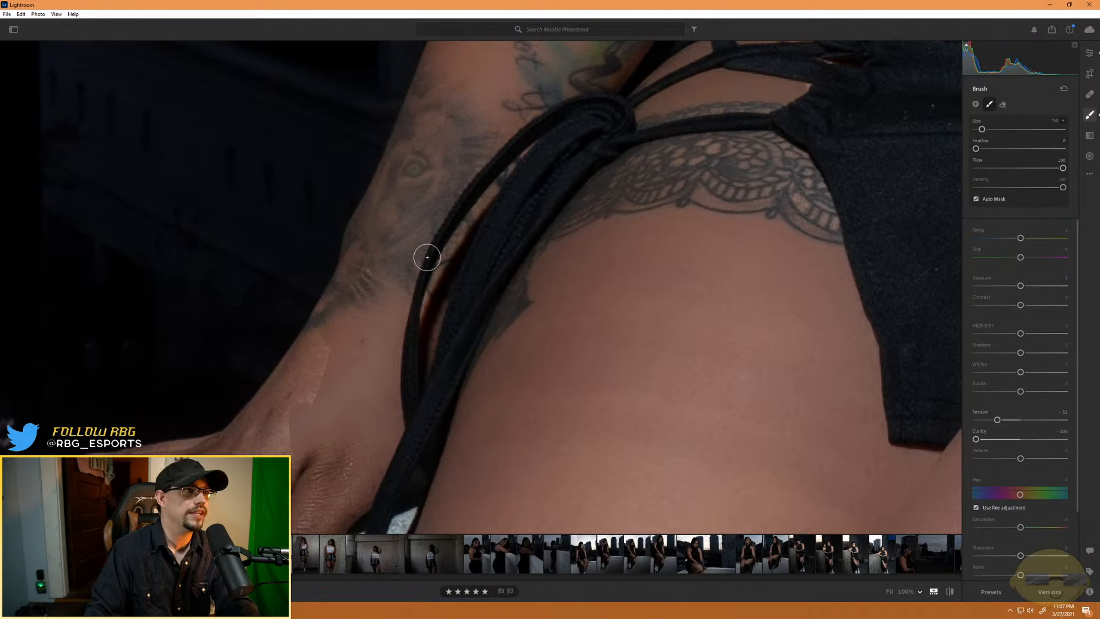
scroll(479, 202, "down", 4)
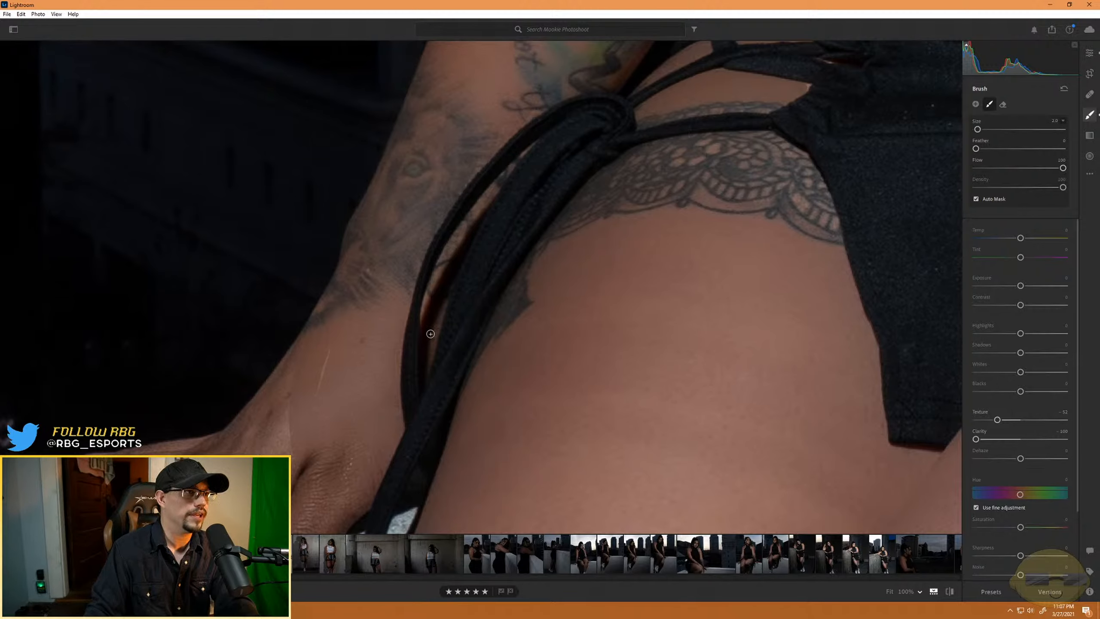
scroll(431, 322, "up", 3)
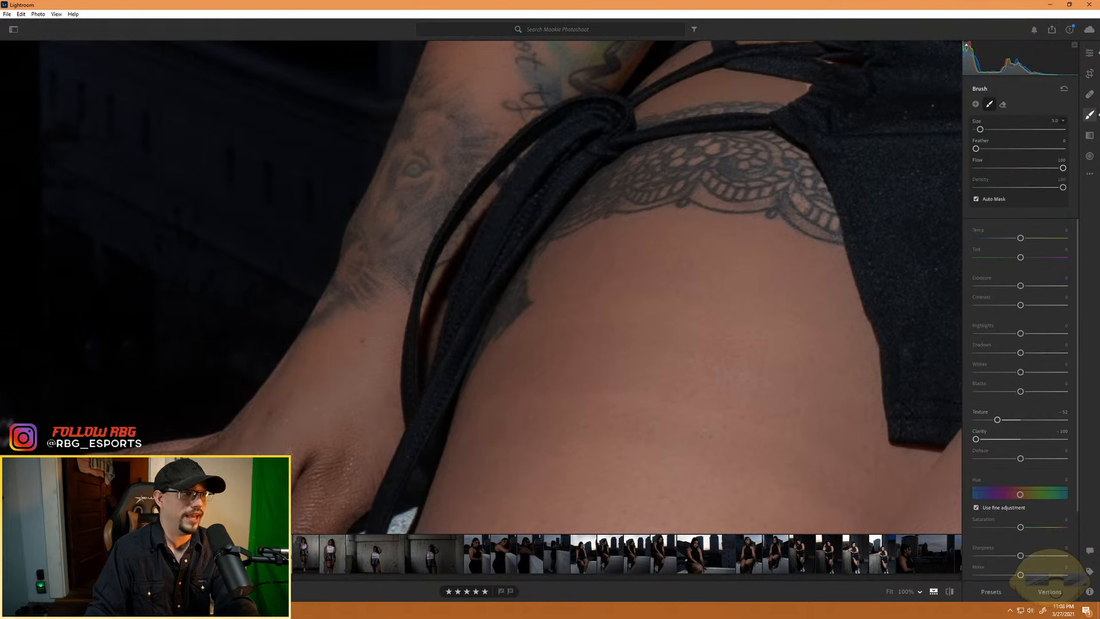
- Paint the softening mask over the thumb and fingers resting on the ledge, and erase it around the white nail tips
left_click_drag(252, 447, 445, 282)
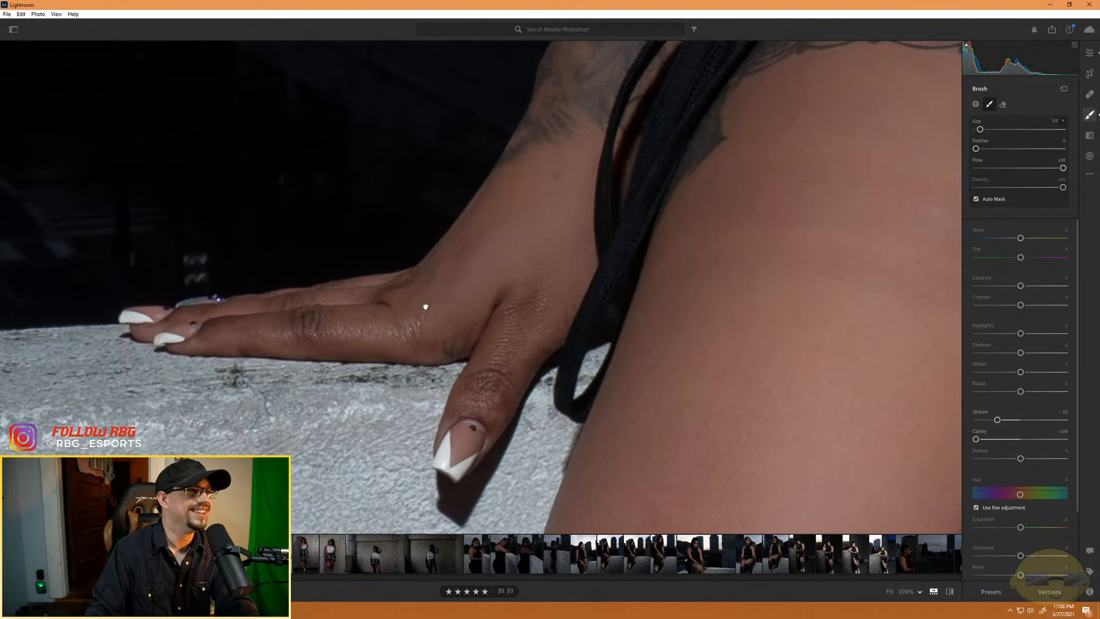
scroll(267, 330, "up", 2)
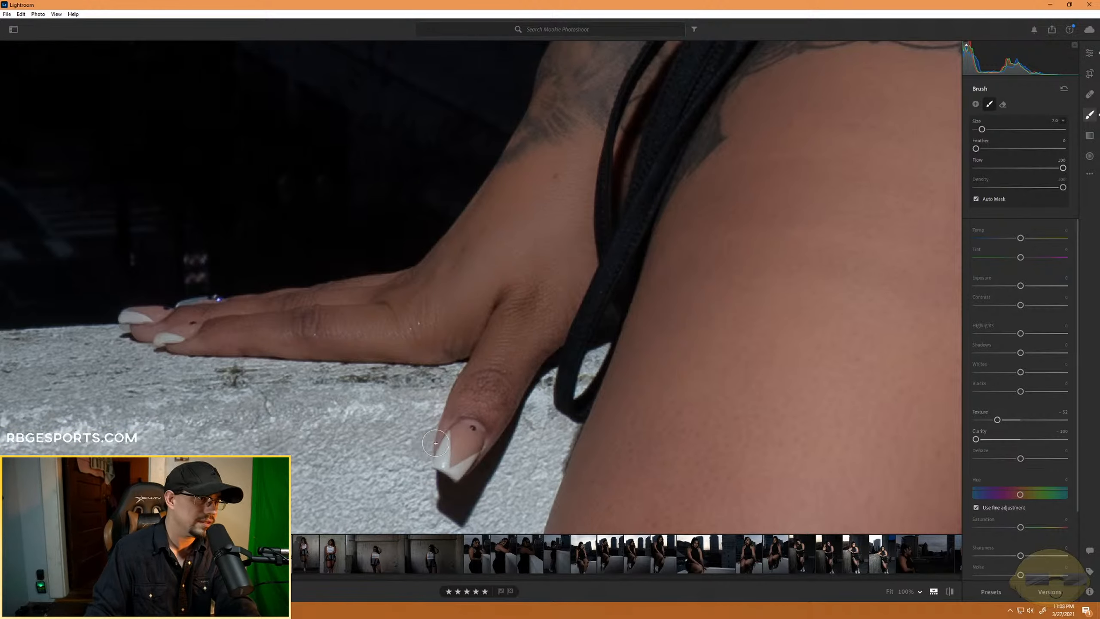
key("alt")
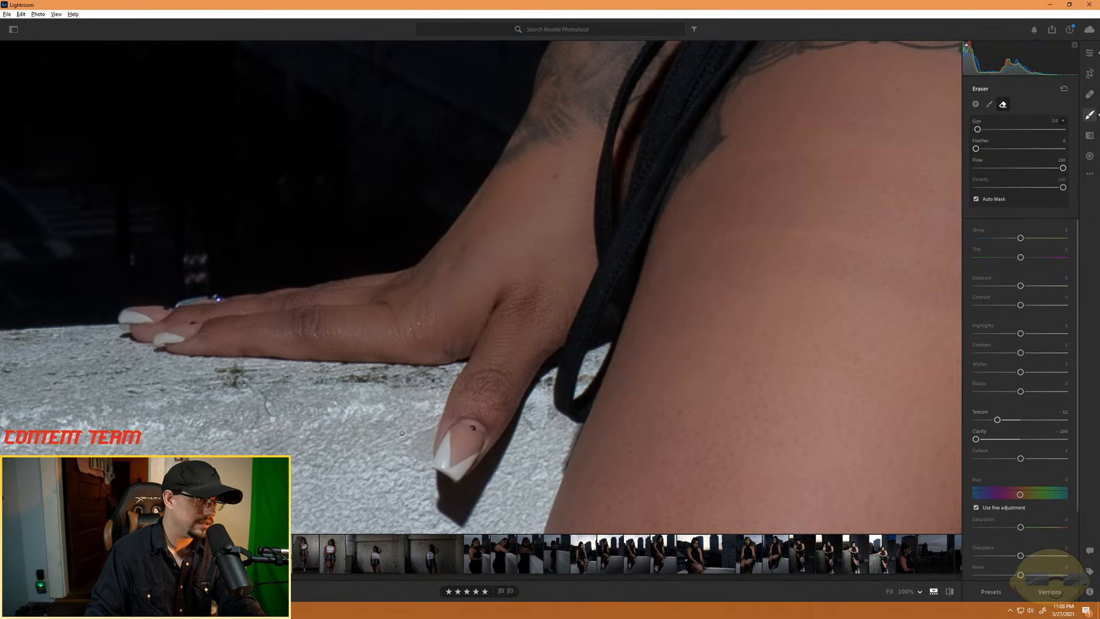
mouse_move(413, 442)
left_mouse_down()
mouse_move(424, 449)
mouse_move(435, 417)
mouse_move(420, 482)
left_mouse_up()
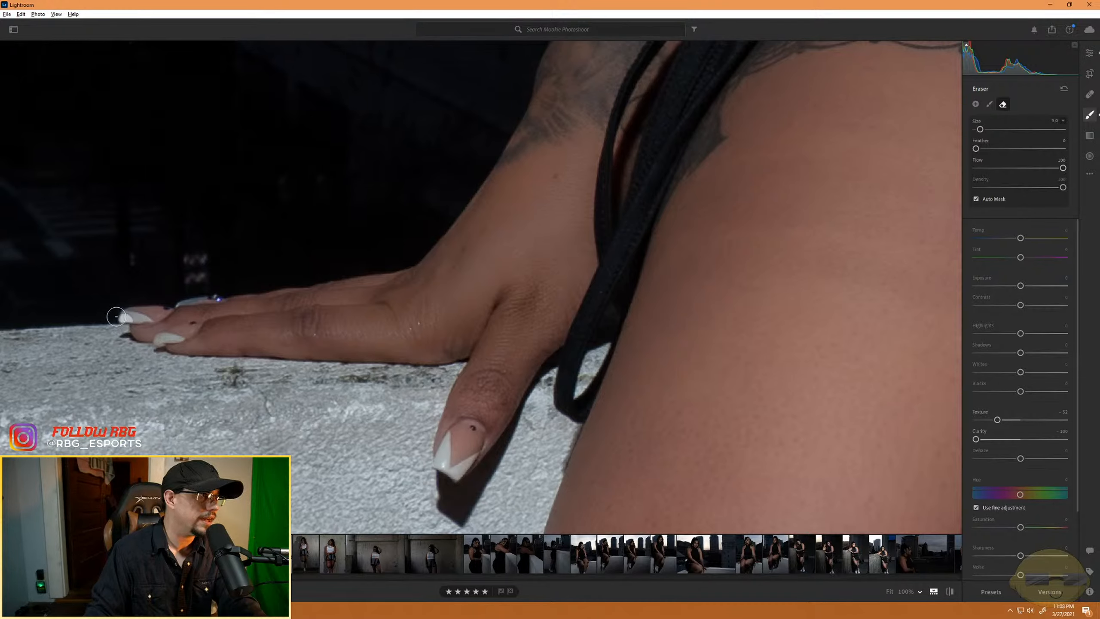
key("alt")
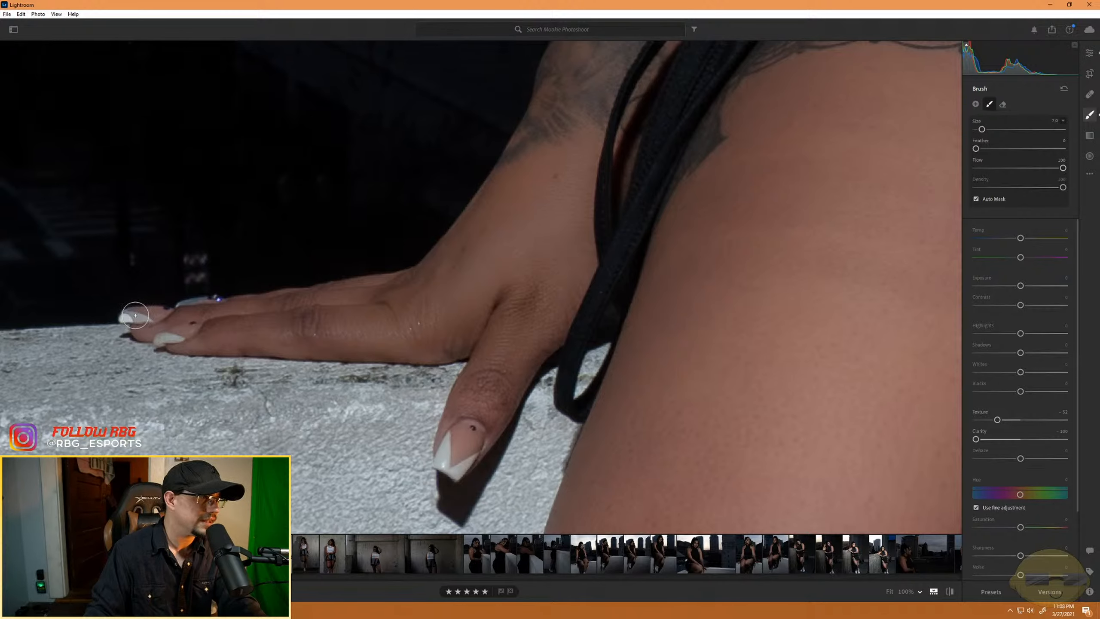
scroll(135, 316, "down", 4)
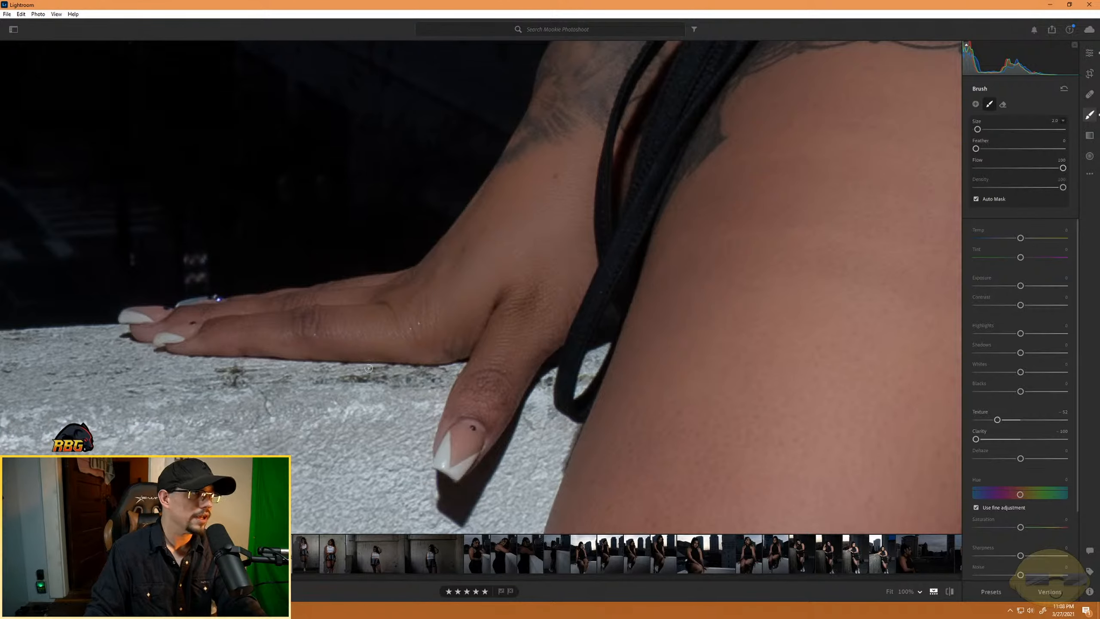
- Inspect the newly softened hand, wrist and forearm against the full seated portrait
key("ctrl+minus")
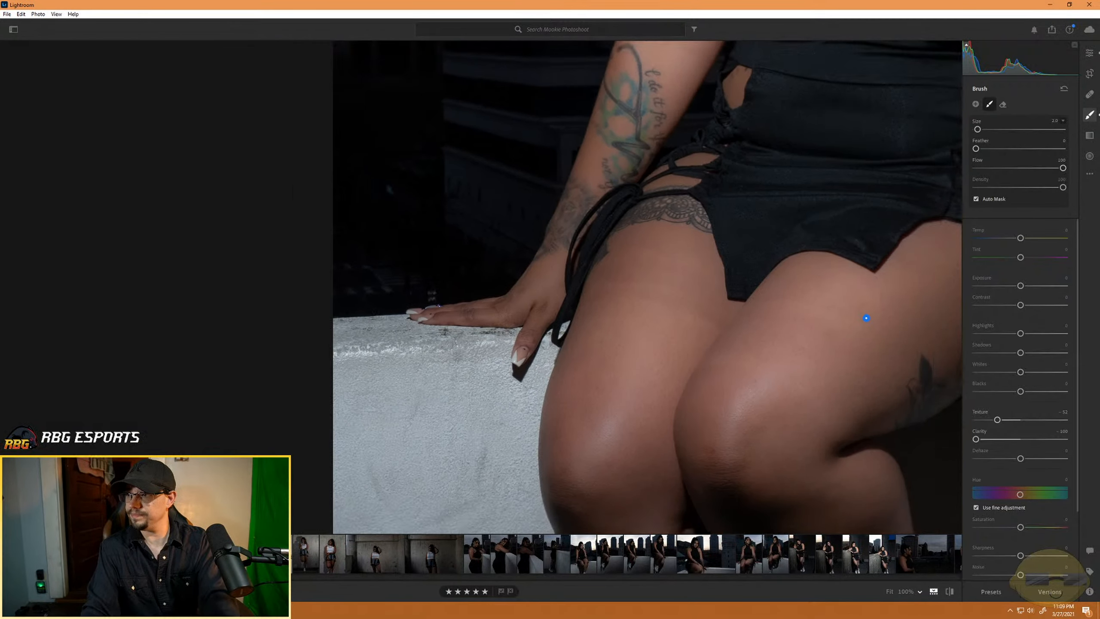
left_click_drag(866, 317, 450, 316)
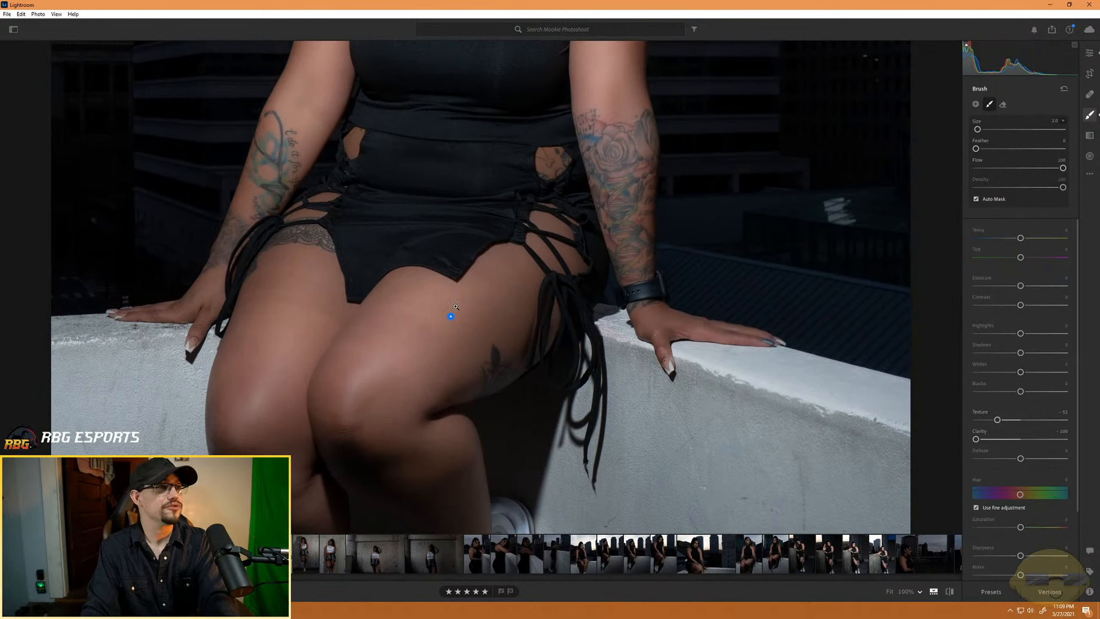
key("ctrl+minus")
key("ctrl+minus")
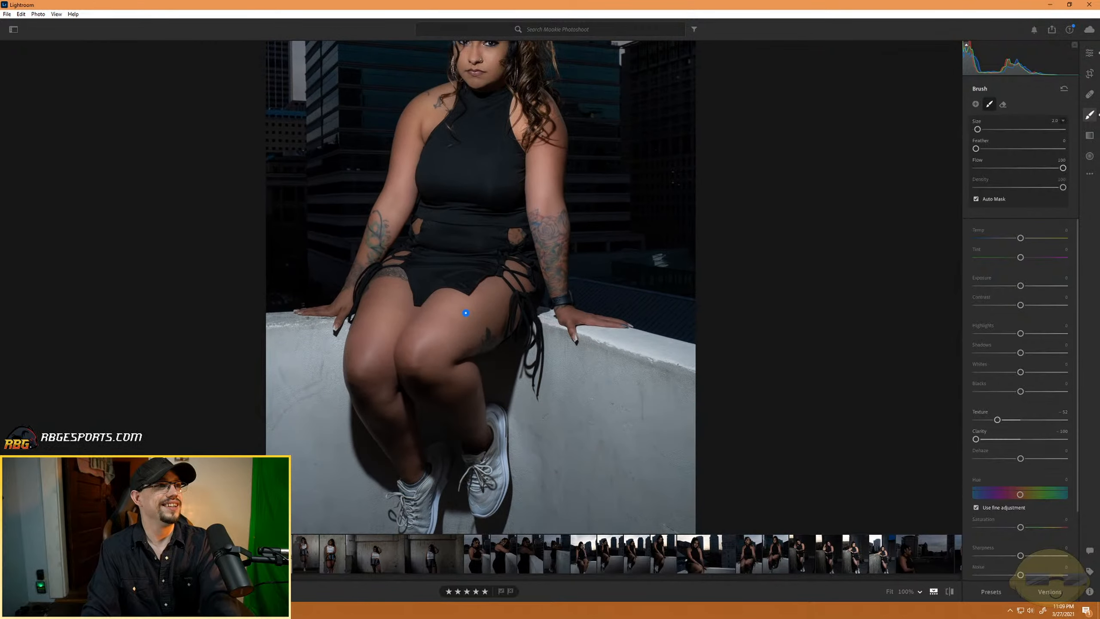
key("ctrl+minus")
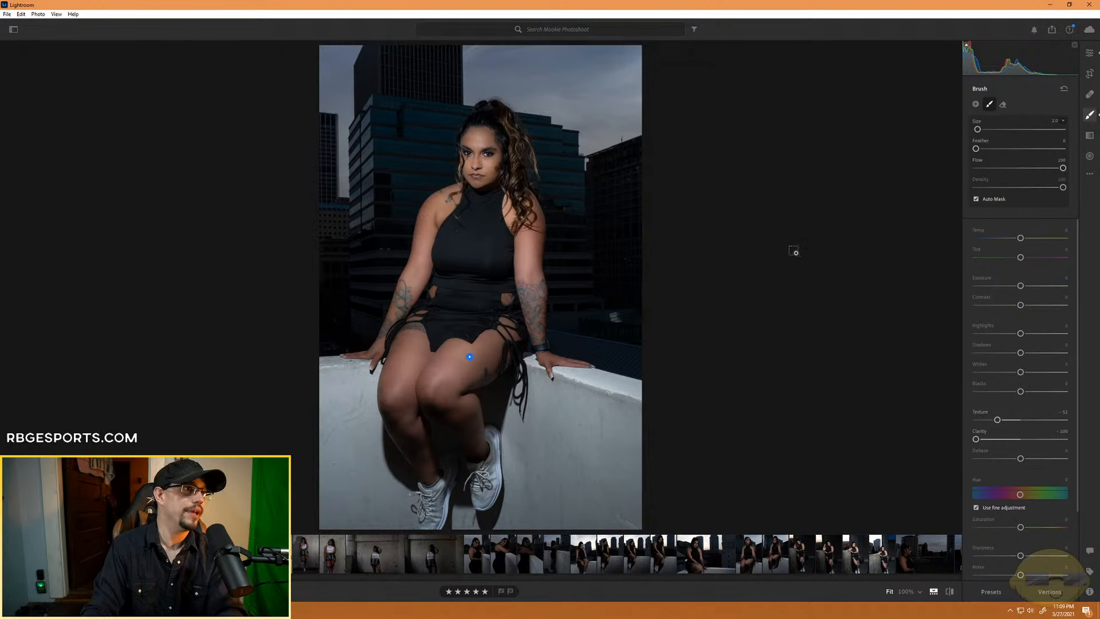
- Show the mask overlay on the face and upper body, and undo the stray brush stroke on the dress
key("ctrl+=")
key("ctrl+=")
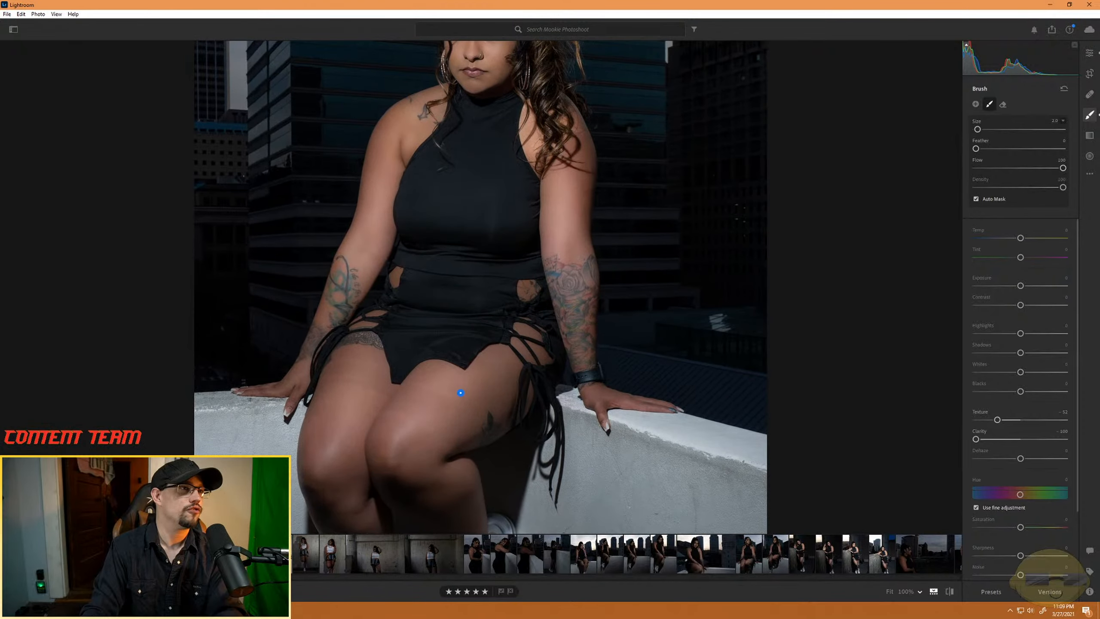
key("ctrl+=")
key("ctrl+=")
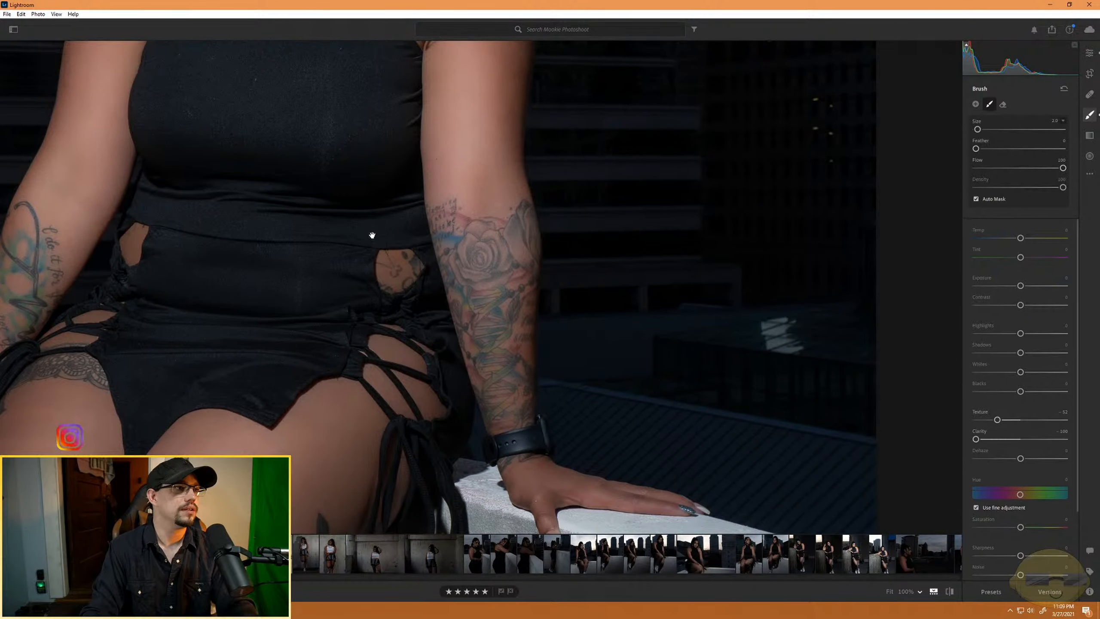
left_click_drag(310, 128, 505, 458)
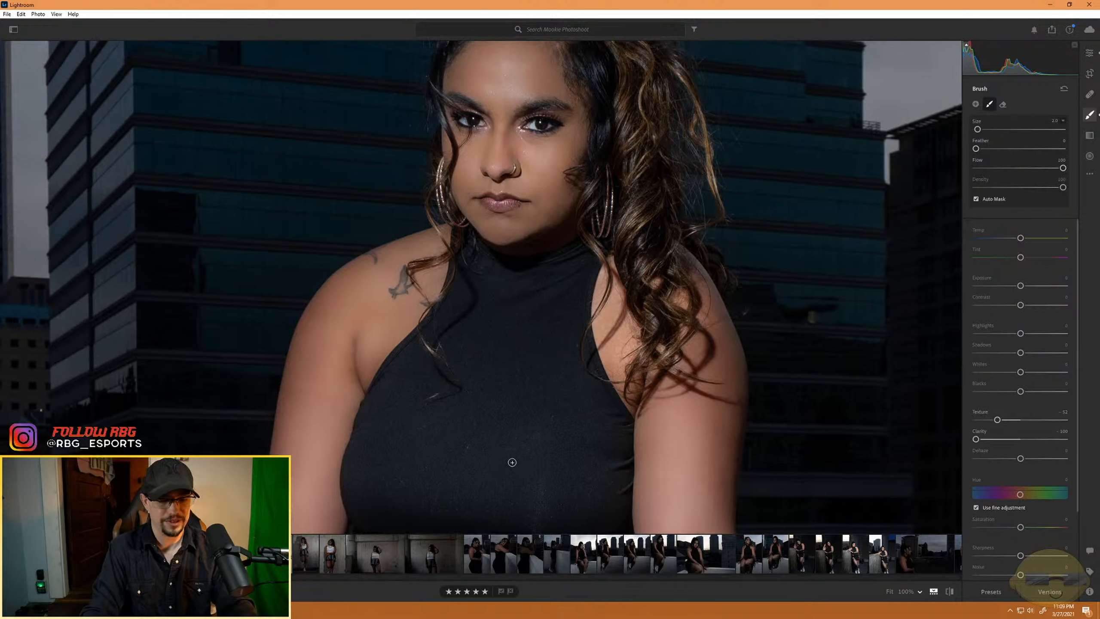
key("o")
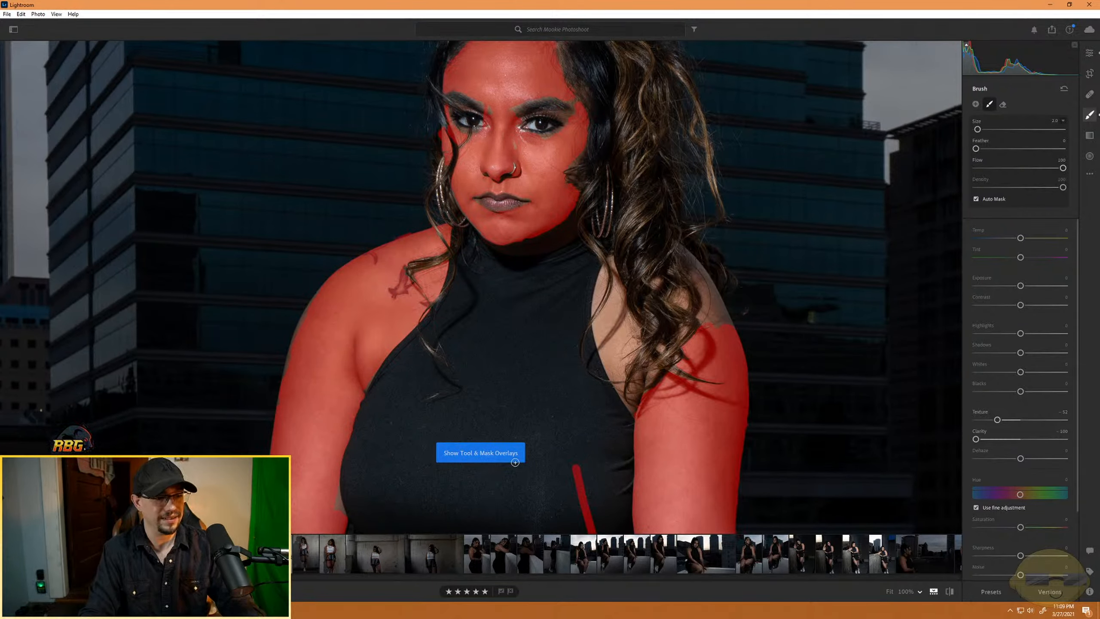
key("ctrl+z")
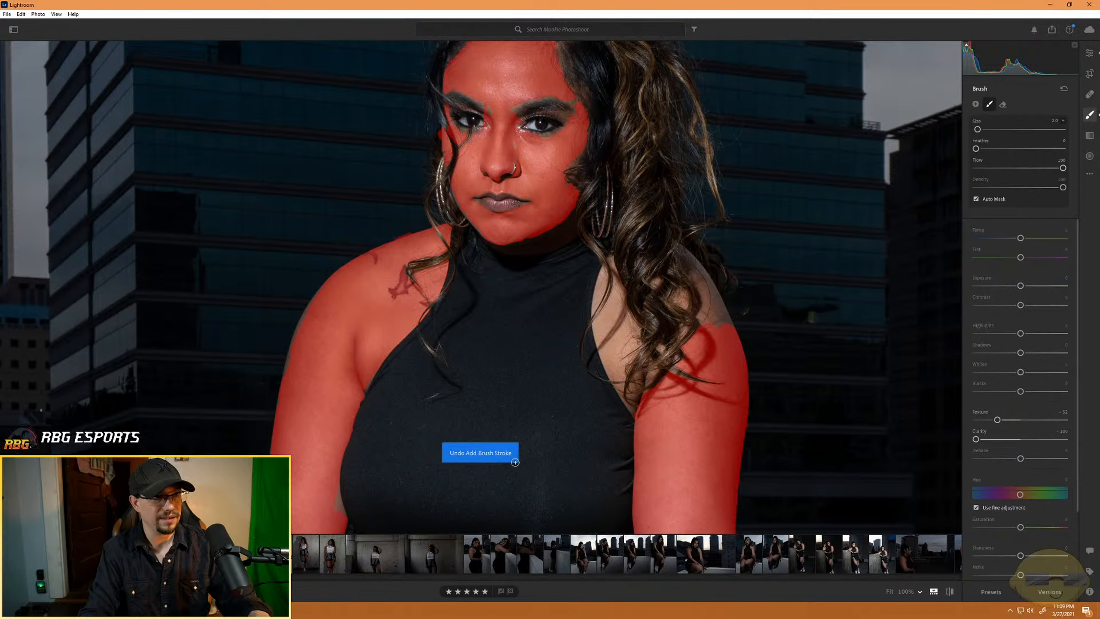
- Paint the softening mask over the shoulder edge at size 5 and the skin beside the curls with a smaller brush, then hide the overlay
scroll(722, 320, "up", 3)
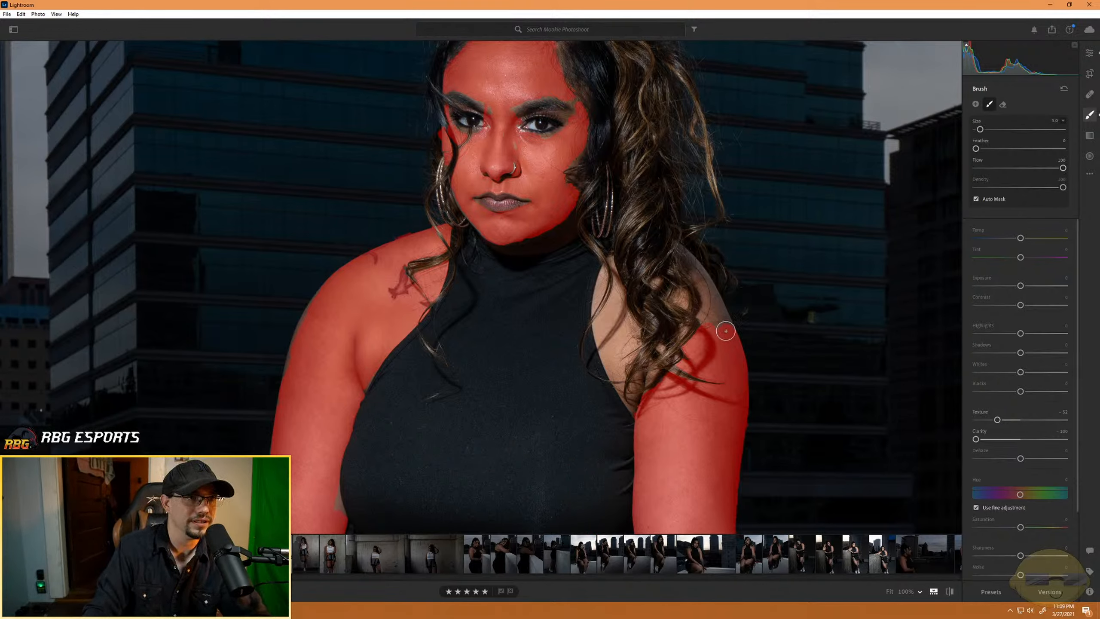
mouse_move(686, 262)
left_mouse_down()
mouse_move(721, 322)
mouse_move(704, 281)
left_mouse_up()
scroll(710, 323, "down", 3)
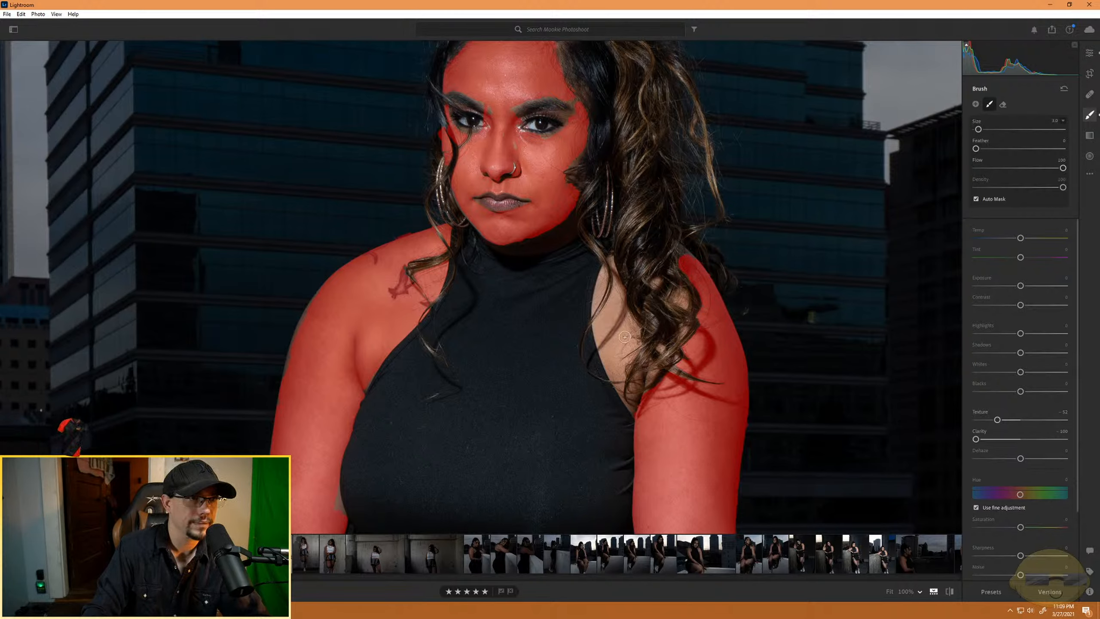
mouse_move(626, 331)
left_mouse_down()
mouse_move(613, 300)
mouse_move(612, 352)
mouse_move(621, 310)
mouse_move(631, 335)
left_mouse_up()
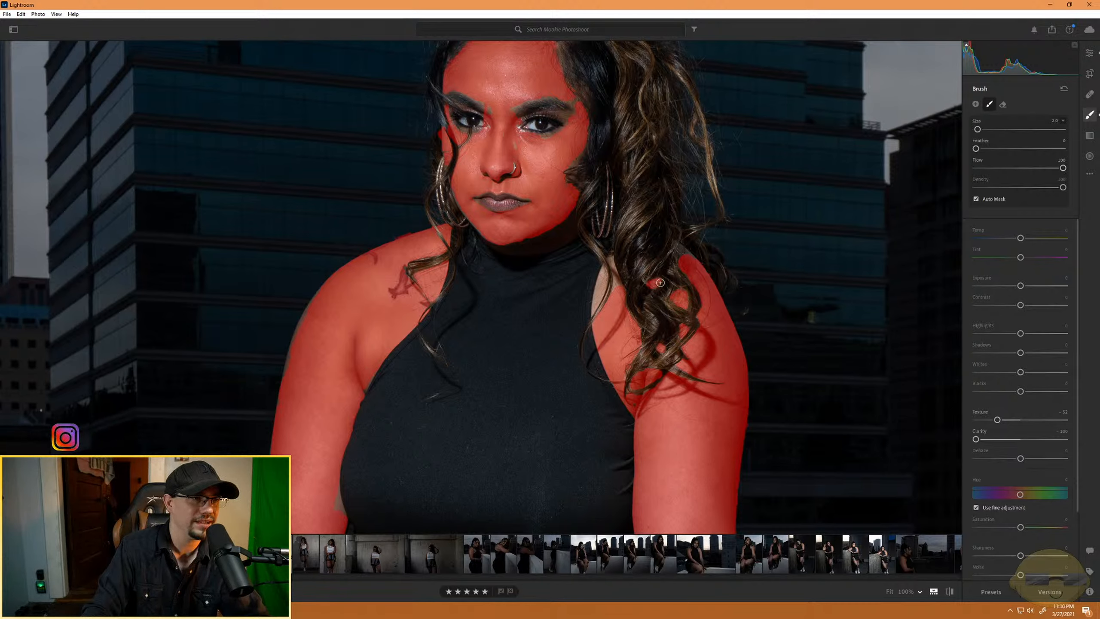
left_click_drag(598, 296, 603, 277)
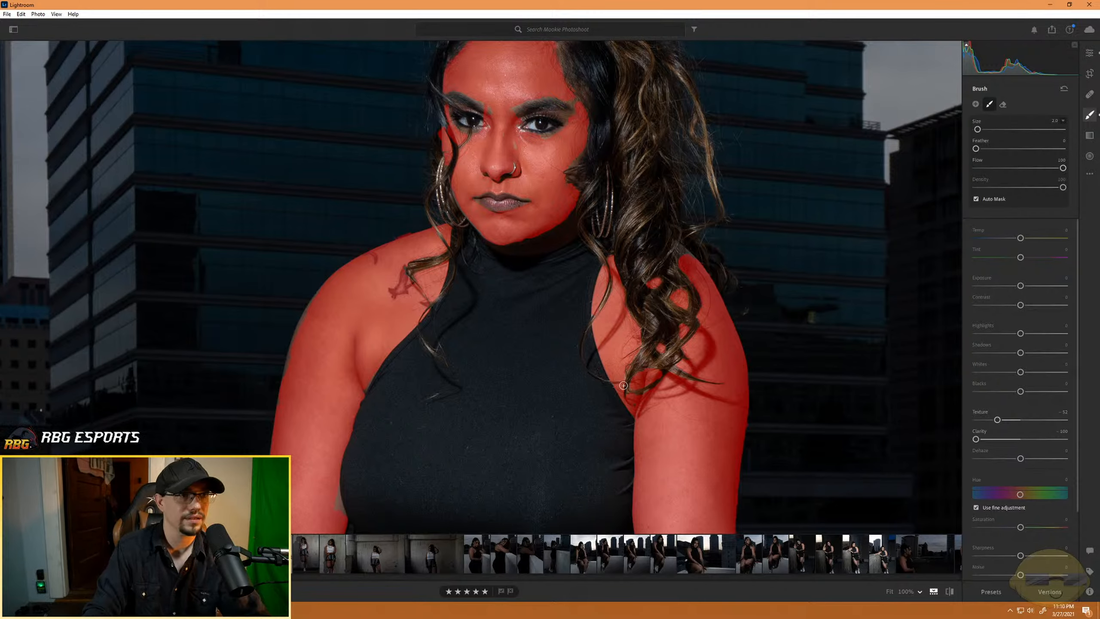
key("o")
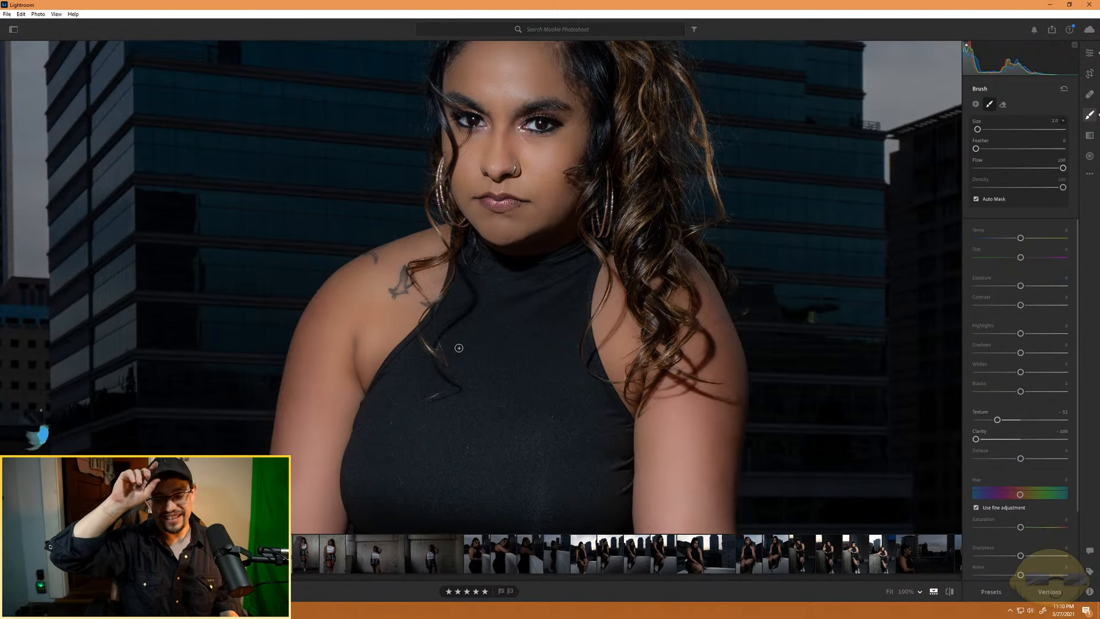
- Check the softening mask's coverage by lowering its exposure to -4.00, and return the exposure to 0
key("o")
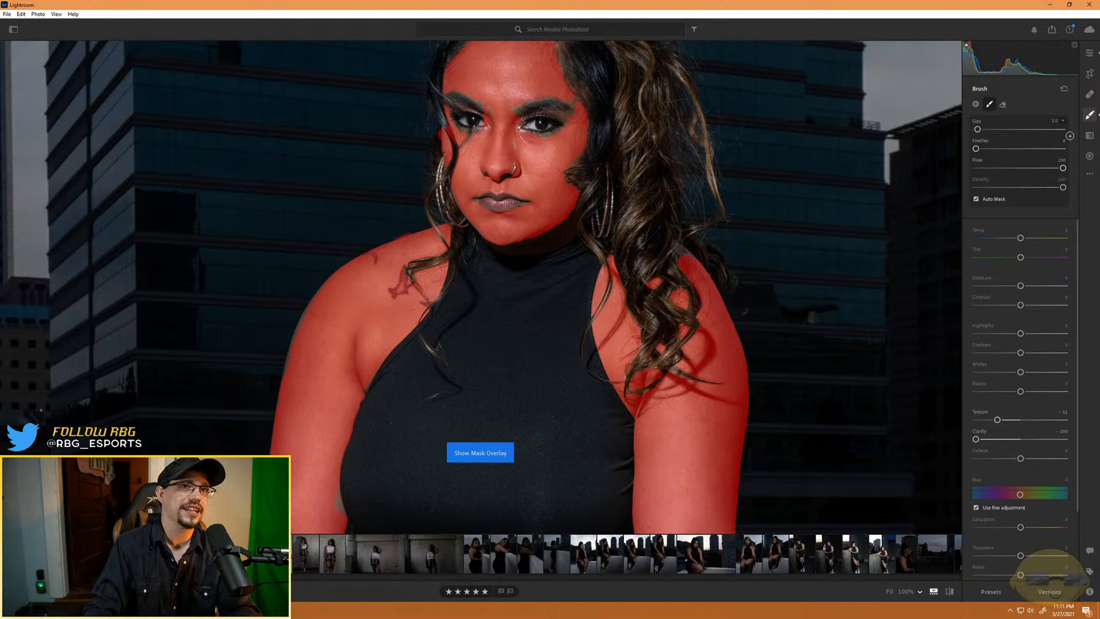
key("o")
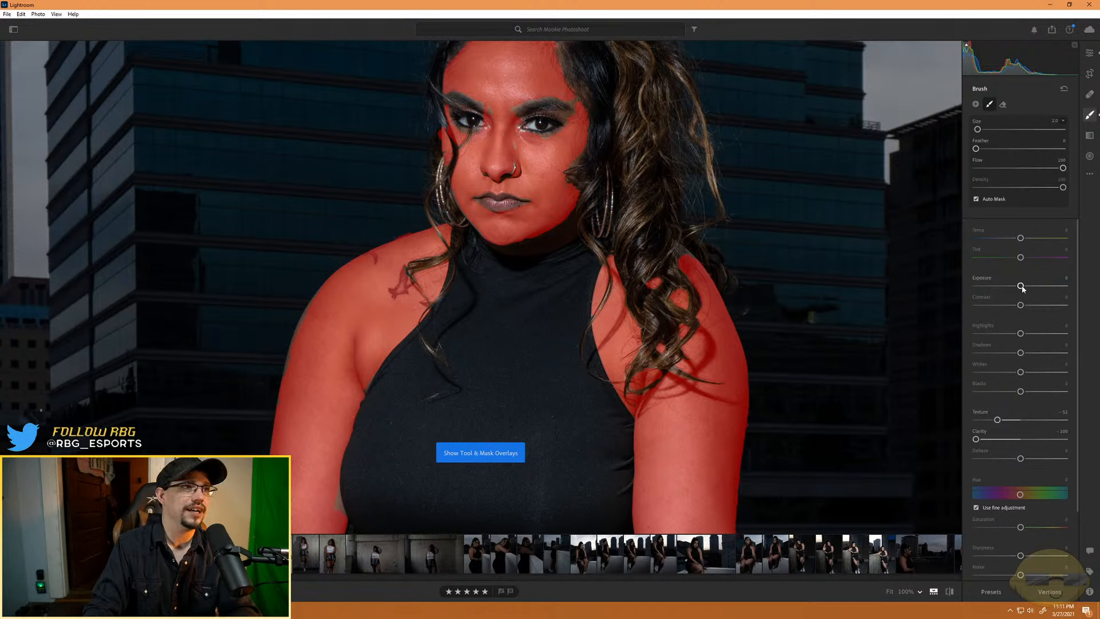
key("o")
left_click_drag(1020, 287, 882, 288)
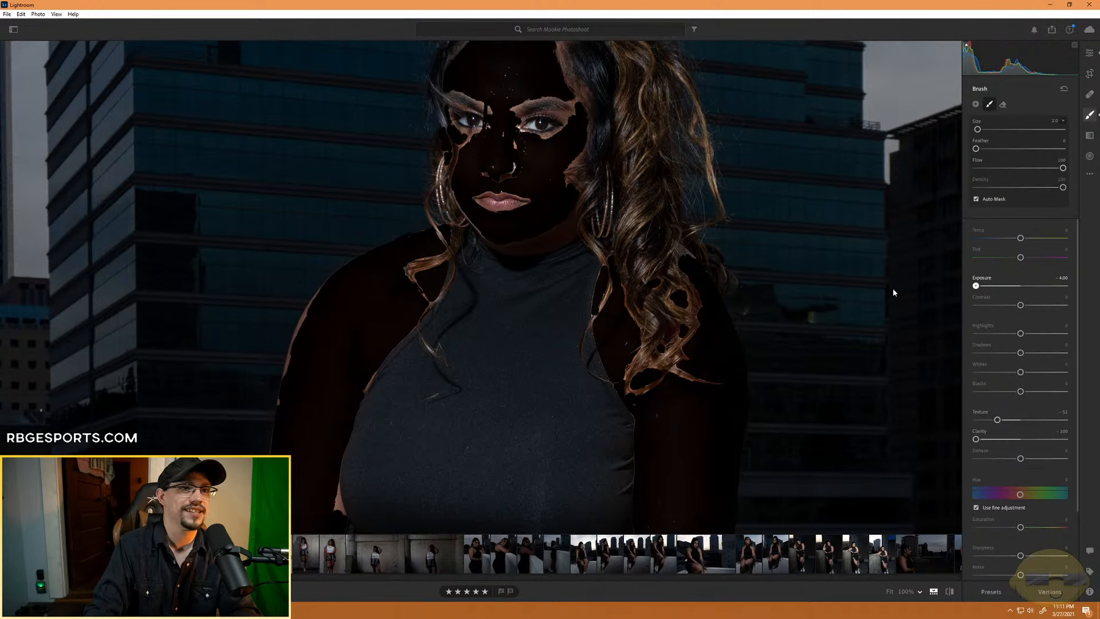
left_click_drag(976, 286, 1020, 286)
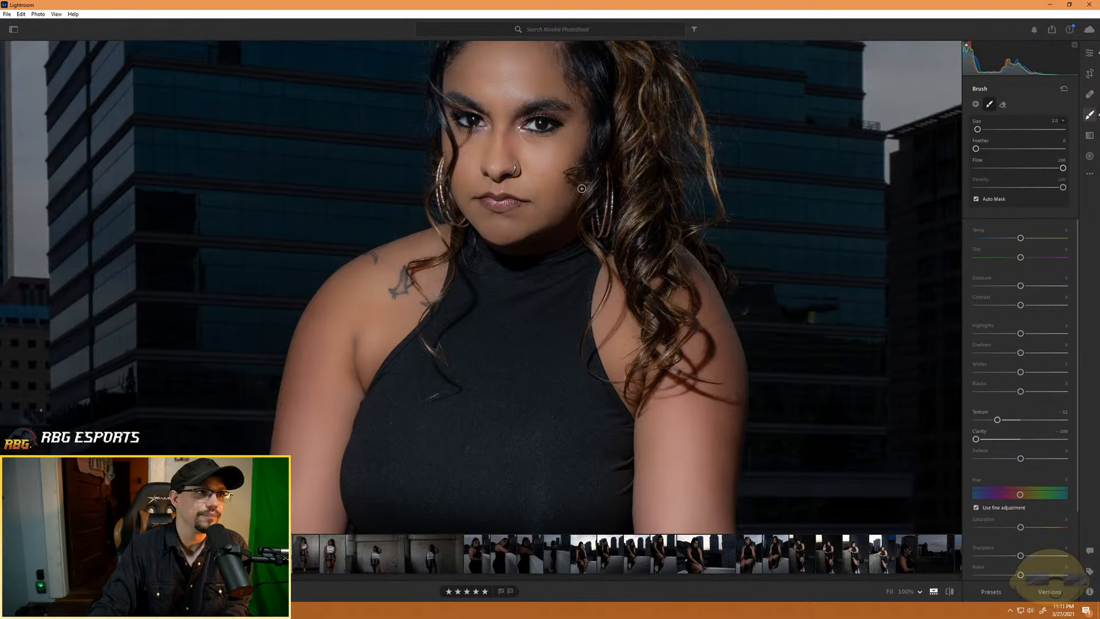
- Start a new brush mask on the eye beside the curls, with texture at -1, clarity at 0 and exposure at +3.12
key("ctrl+equal")
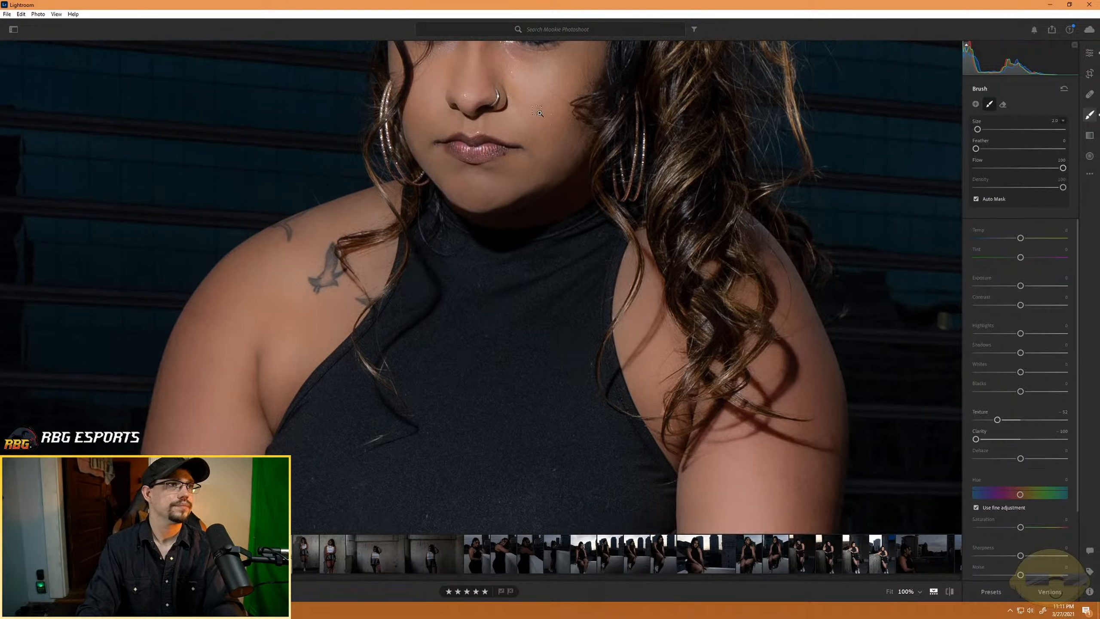
key("ctrl+equal")
left_click_drag(447, 122, 438, 435)
left_click_drag(420, 199, 419, 393)
left_click(976, 104)
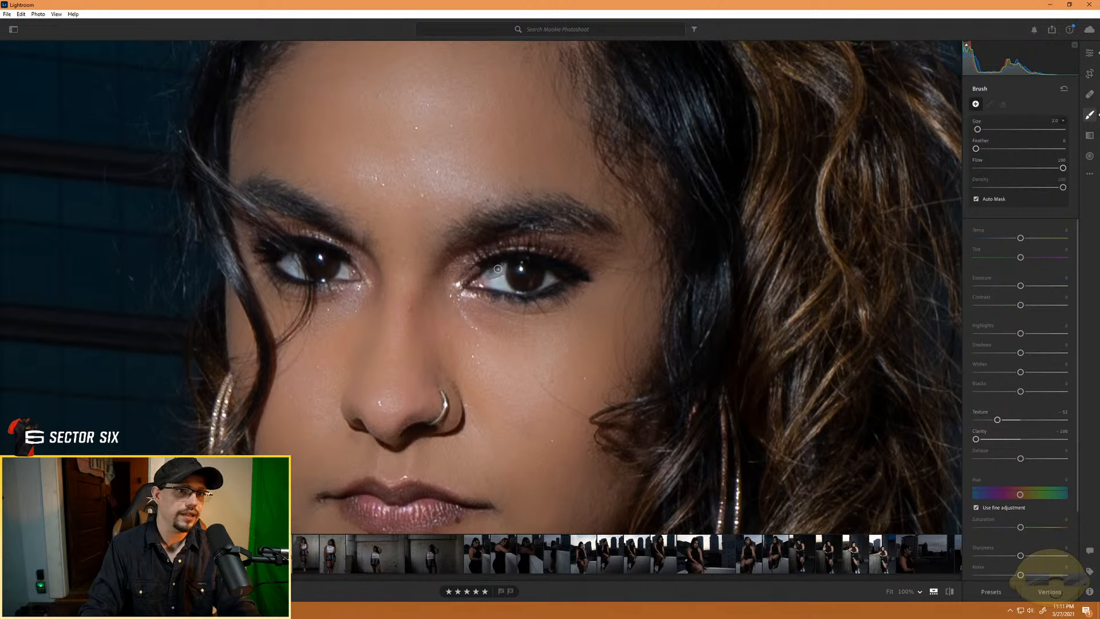
key("ctrl+space")
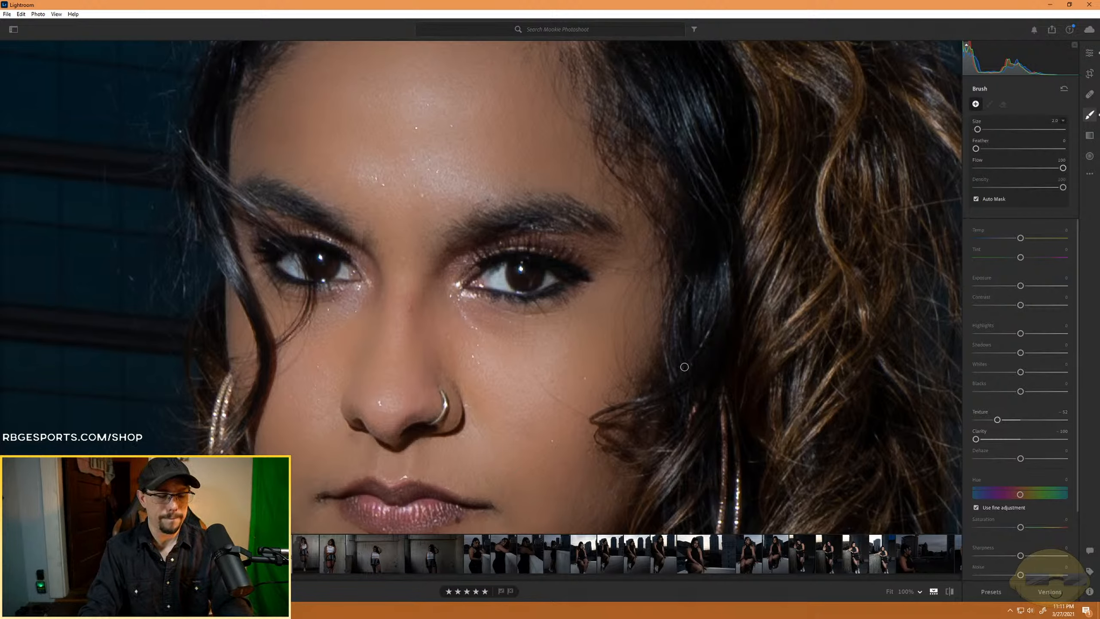
key("h")
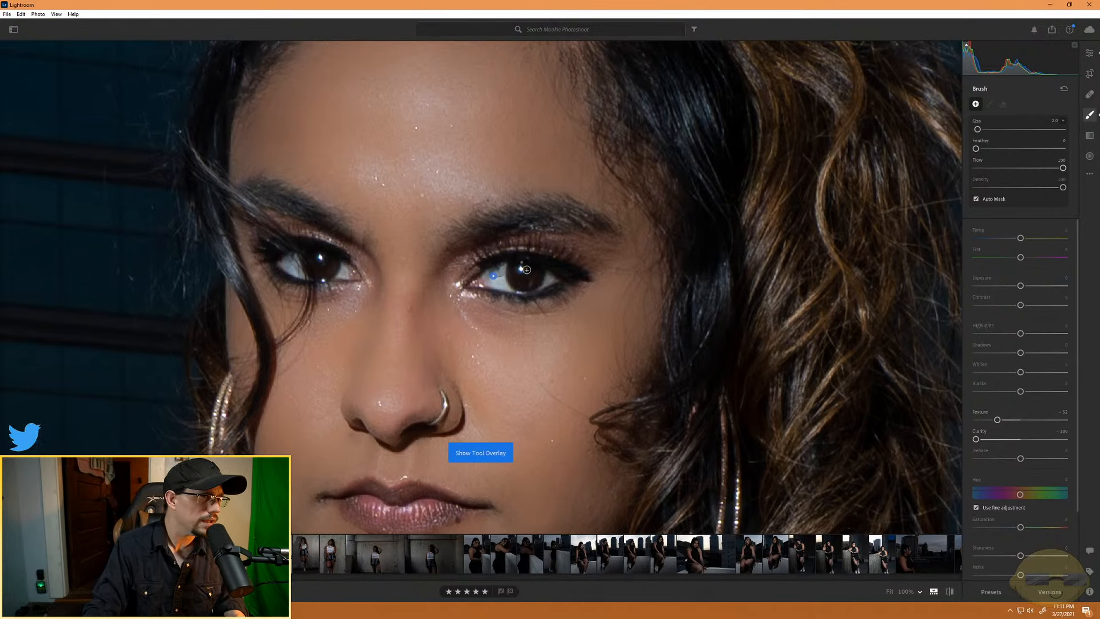
left_click(952, 448)
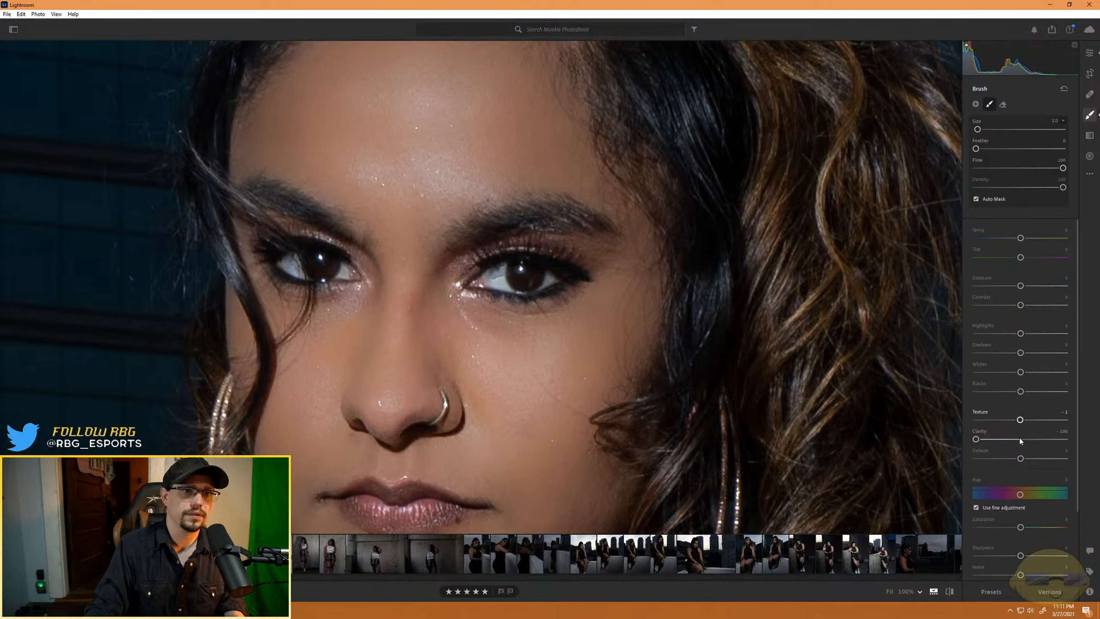
left_click(1021, 440)
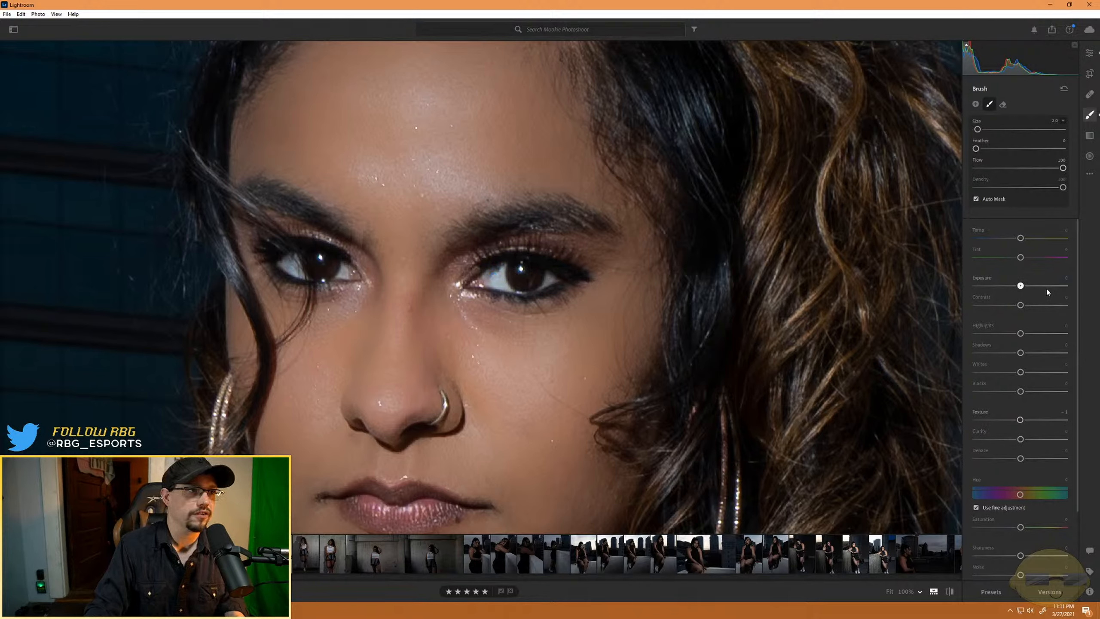
left_click_drag(1046, 289, 1055, 286)
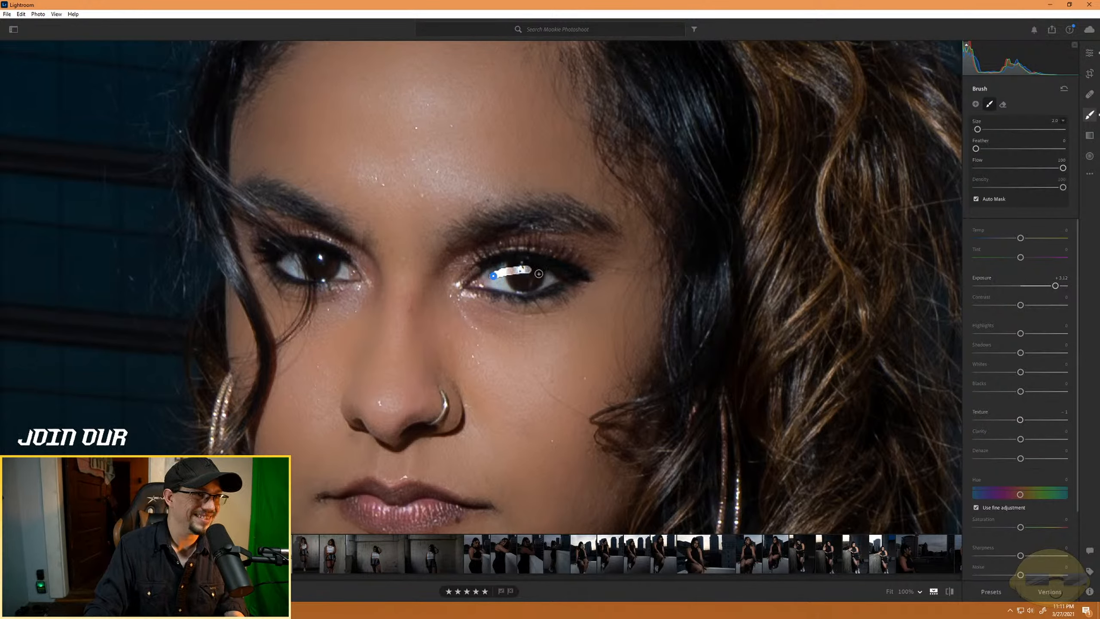
- Paint the new brush mask over the whites and irises of both eyes, and reset its exposure to 0
mouse_move(539, 274)
left_mouse_down()
mouse_move(524, 272)
mouse_move(559, 277)
mouse_move(514, 289)
left_mouse_up()
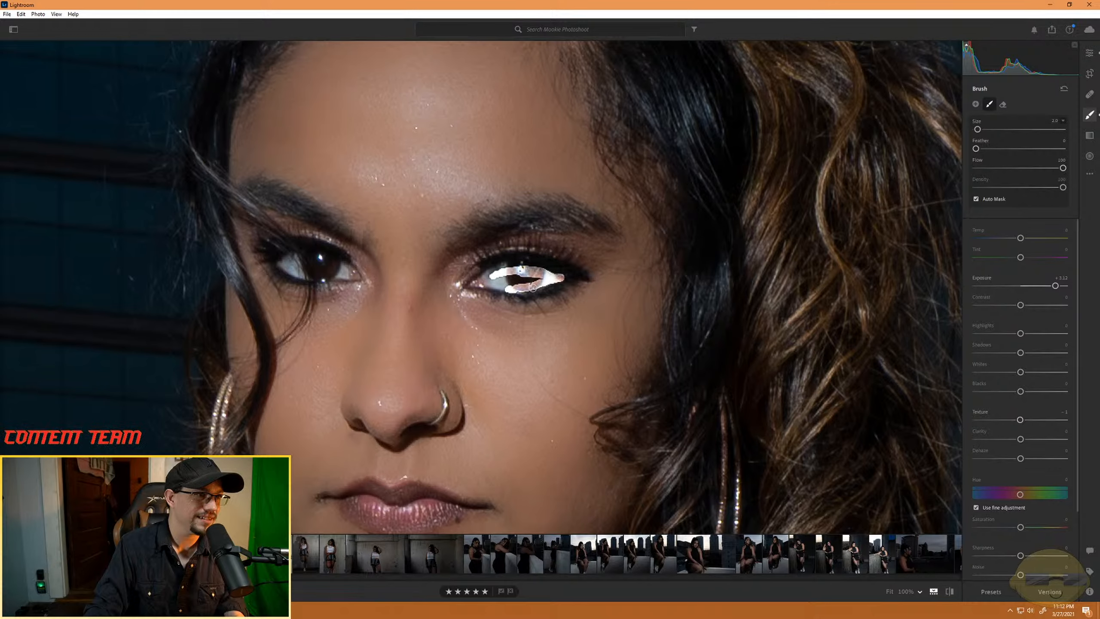
mouse_move(488, 286)
left_mouse_down()
mouse_move(481, 281)
mouse_move(510, 265)
mouse_move(487, 272)
mouse_move(532, 266)
left_mouse_up()
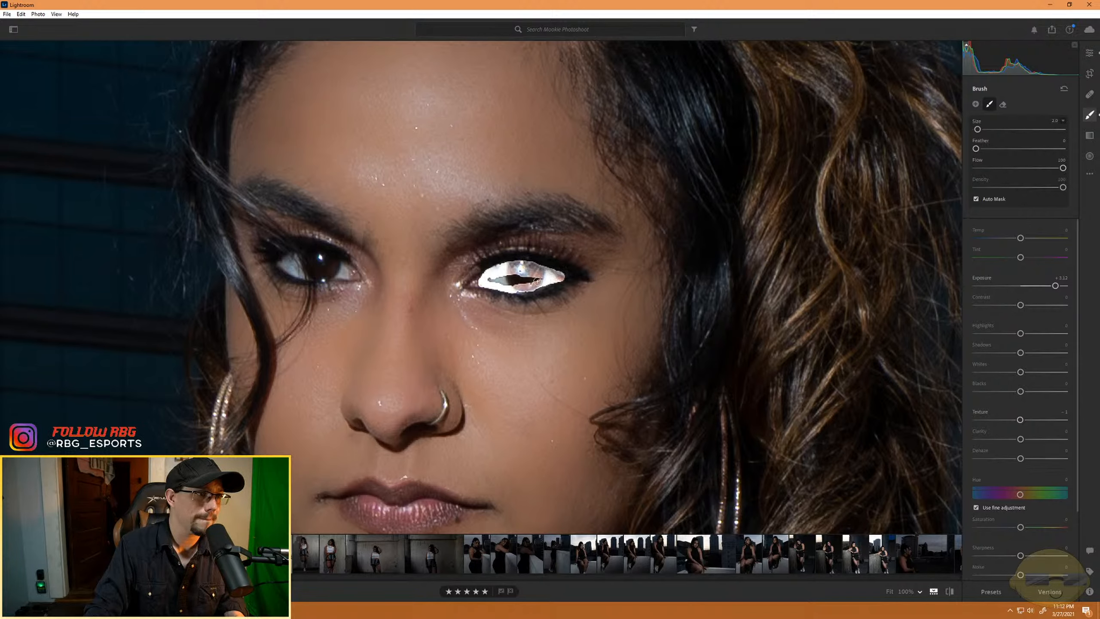
mouse_move(537, 280)
left_mouse_down()
mouse_move(491, 280)
mouse_move(520, 284)
left_mouse_up()
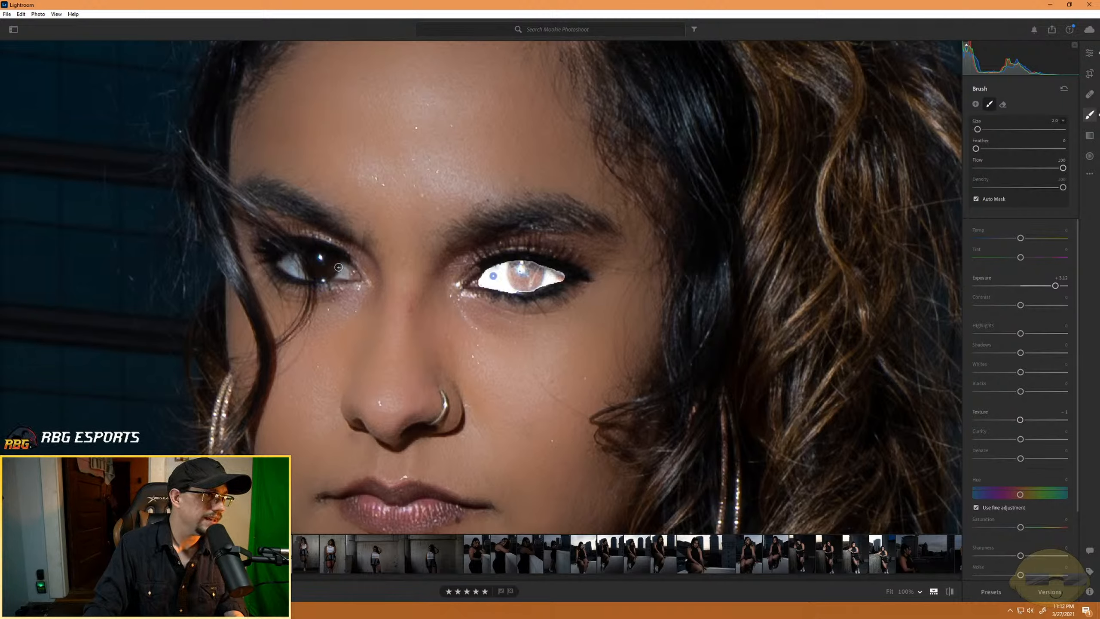
mouse_move(344, 275)
left_mouse_down()
mouse_move(308, 252)
mouse_move(332, 260)
left_mouse_up()
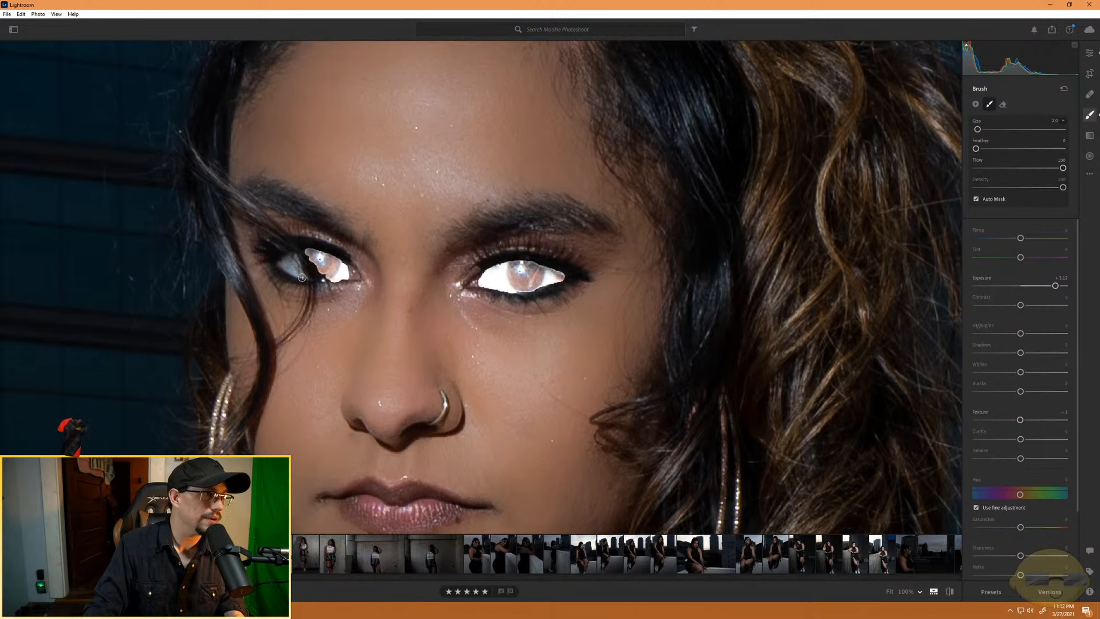
mouse_move(291, 272)
left_mouse_down()
mouse_move(281, 266)
mouse_move(306, 275)
left_mouse_up()
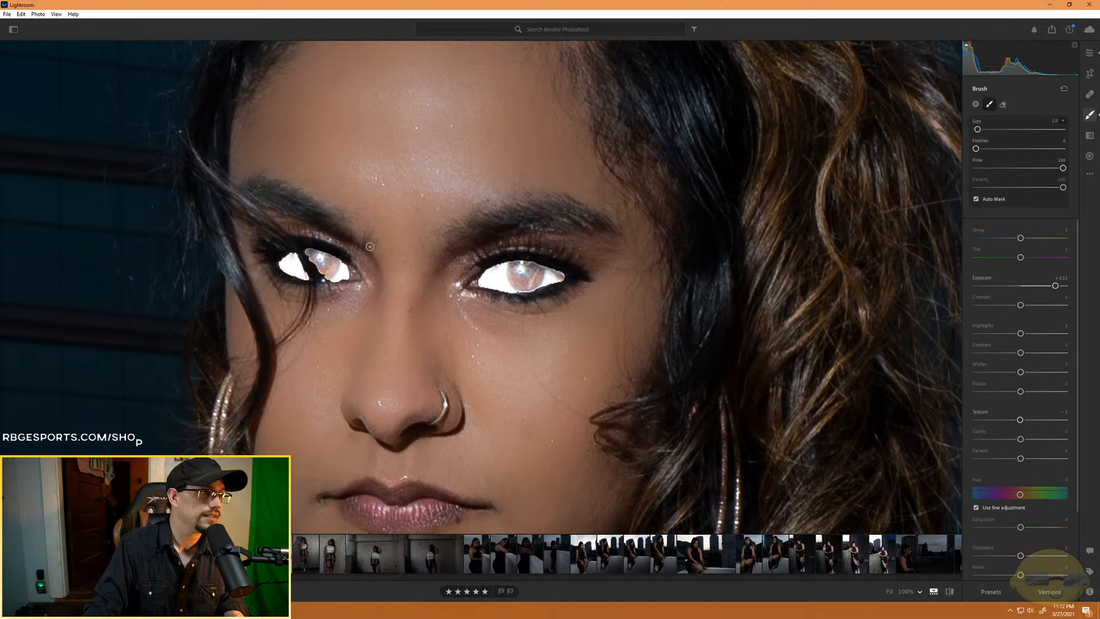
double_click(1023, 287)
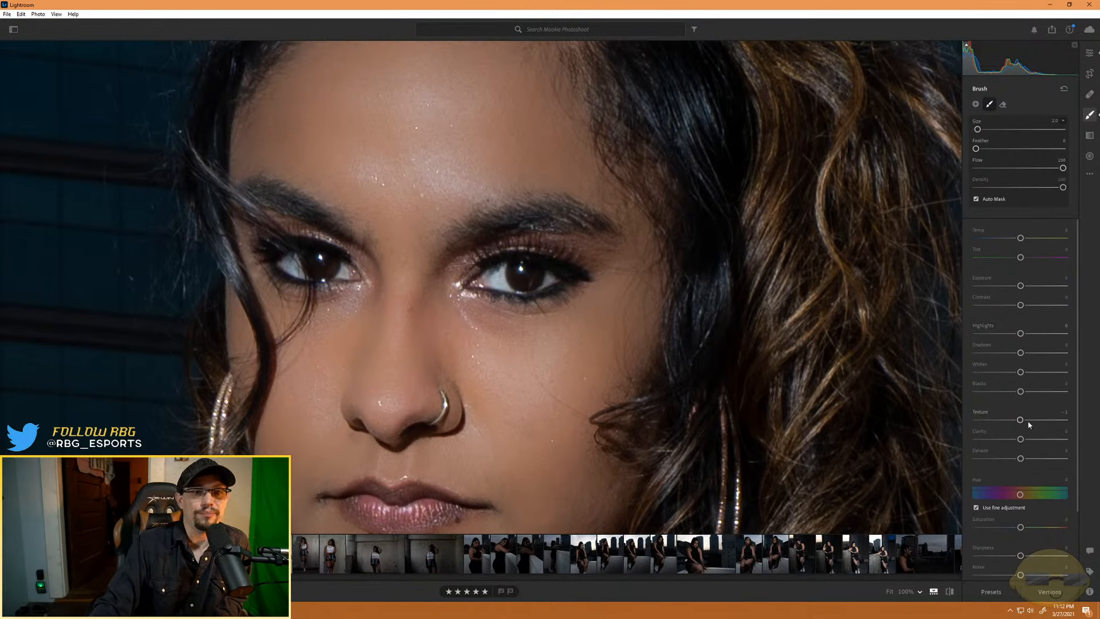
- Set the eye mask's clarity to +100, texture to +57, contrast to +25 and shadows to +62, undoing a trial whites change of -7
left_click_drag(1020, 440, 1035, 440)
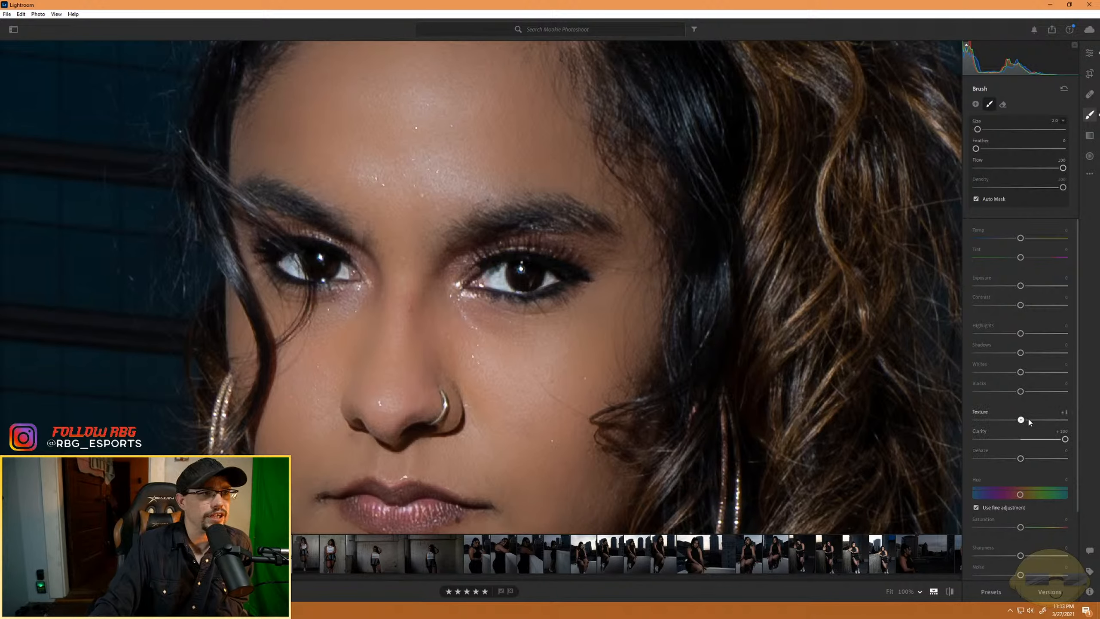
left_click_drag(1020, 420, 1020, 458)
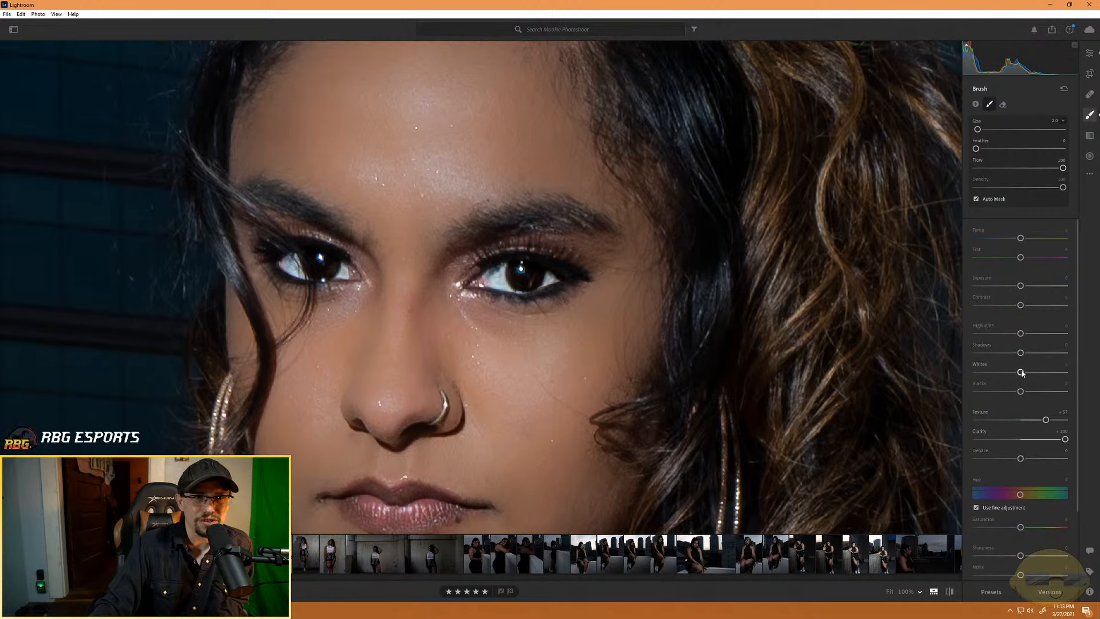
mouse_move(1021, 373)
left_mouse_down()
mouse_move(1087, 375)
mouse_move(954, 381)
mouse_move(1019, 378)
left_mouse_up()
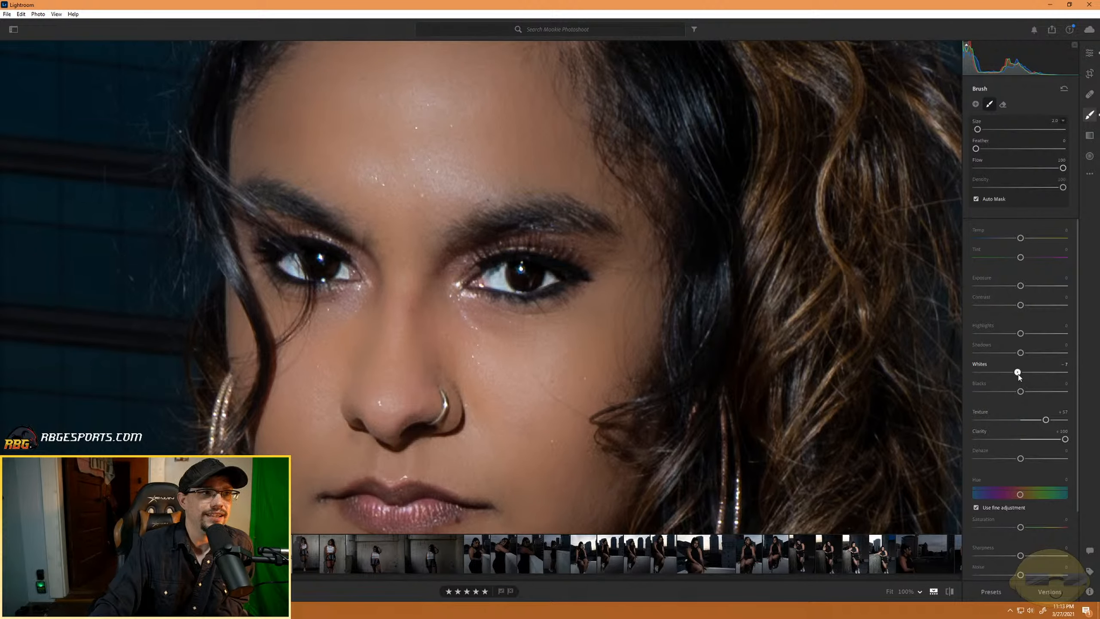
key("ctrl+z")
mouse_move(1021, 307)
left_mouse_down()
mouse_move(1063, 307)
mouse_move(1032, 315)
left_mouse_up()
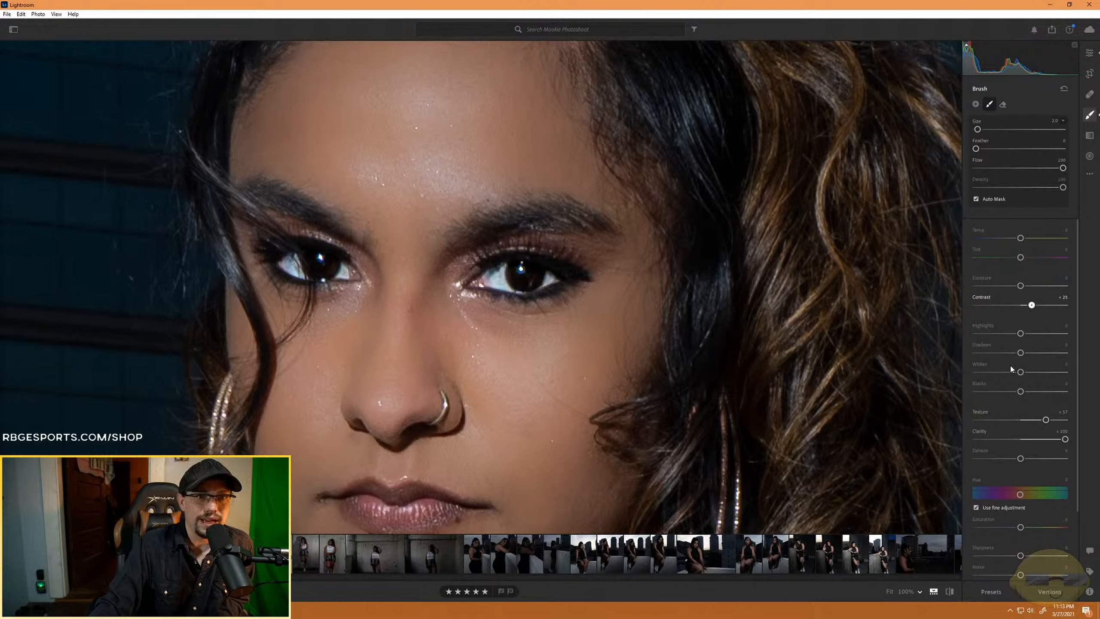
left_click_drag(1021, 352, 1049, 354)
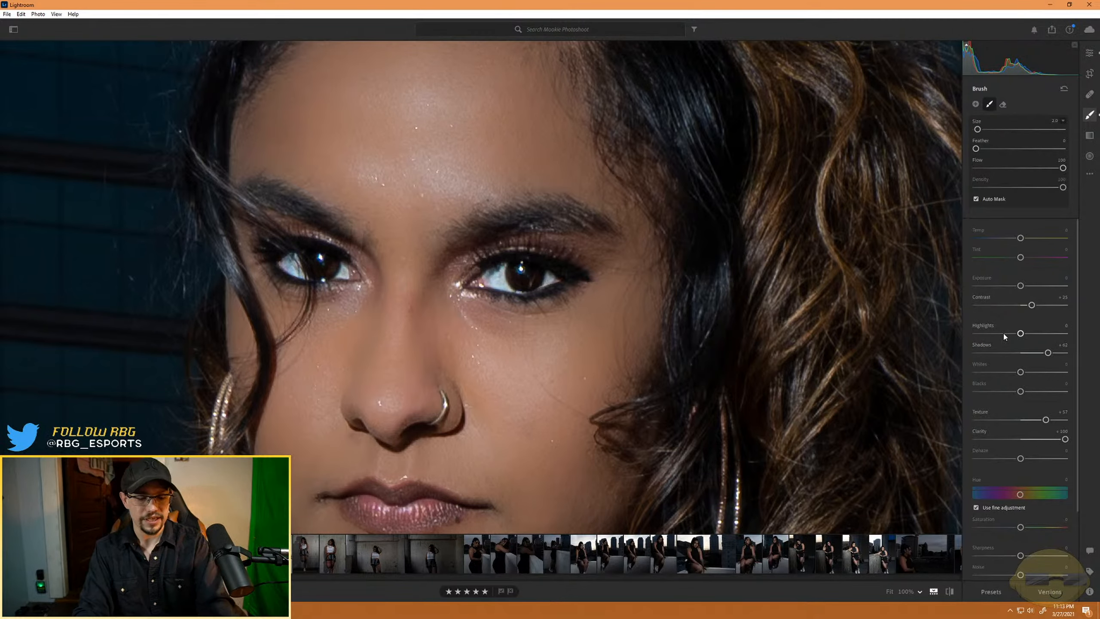
- Examine the enhanced eyes in the context of the full seated portrait
key("ctrl+minus")
key("ctrl+minus")
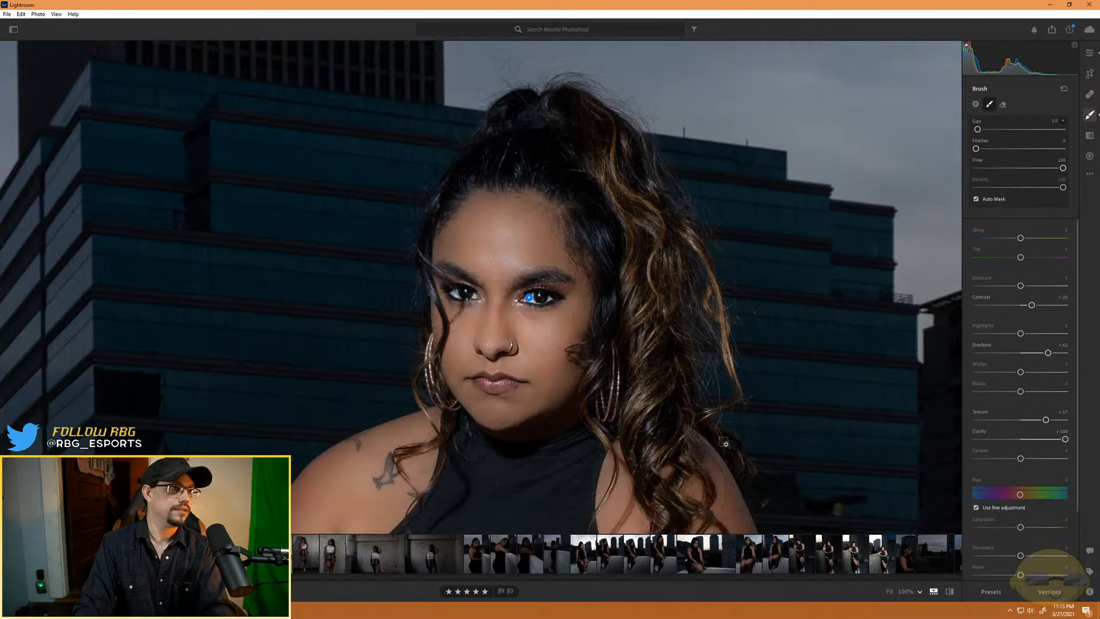
key("ctrl+minus")
key("ctrl+minus")
key("ctrl+minus")
key("ctrl+minus")
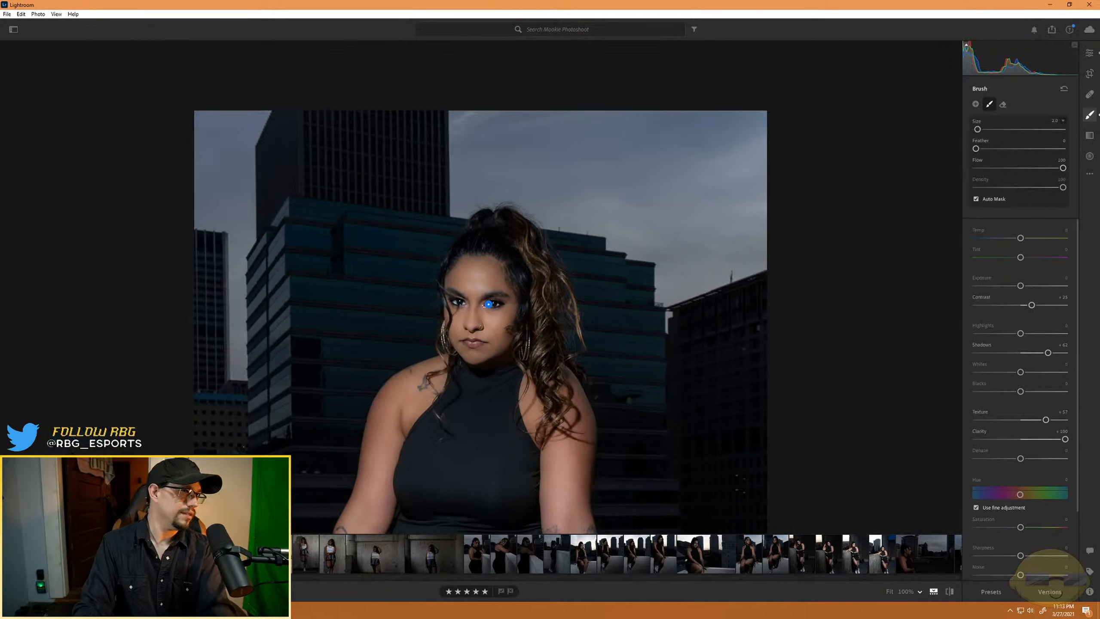
key("ctrl+minus")
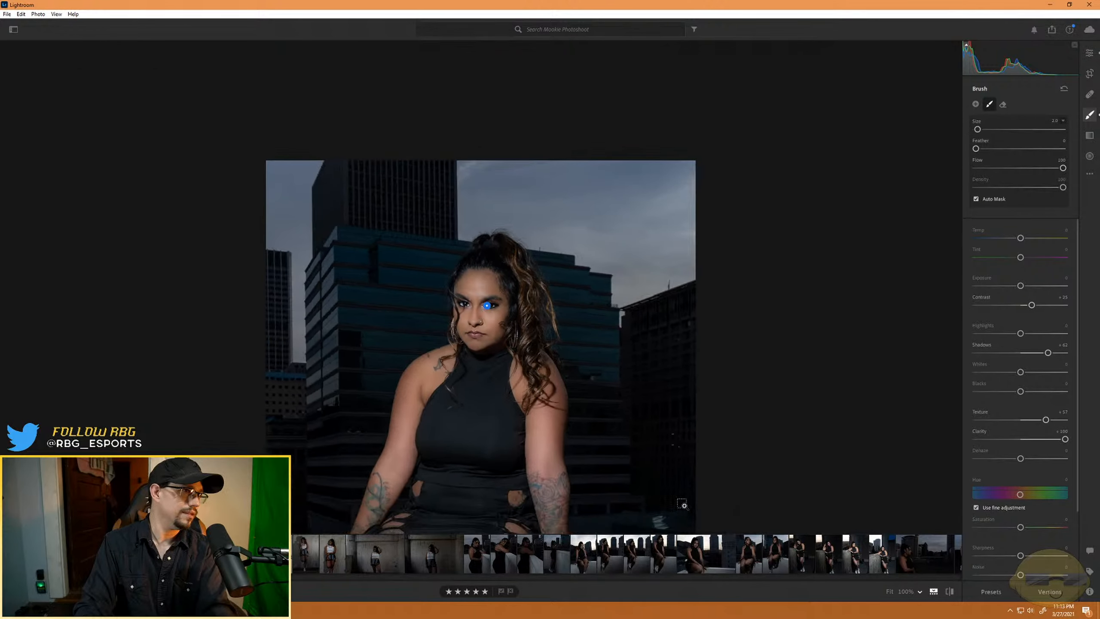
key("ctrl+minus")
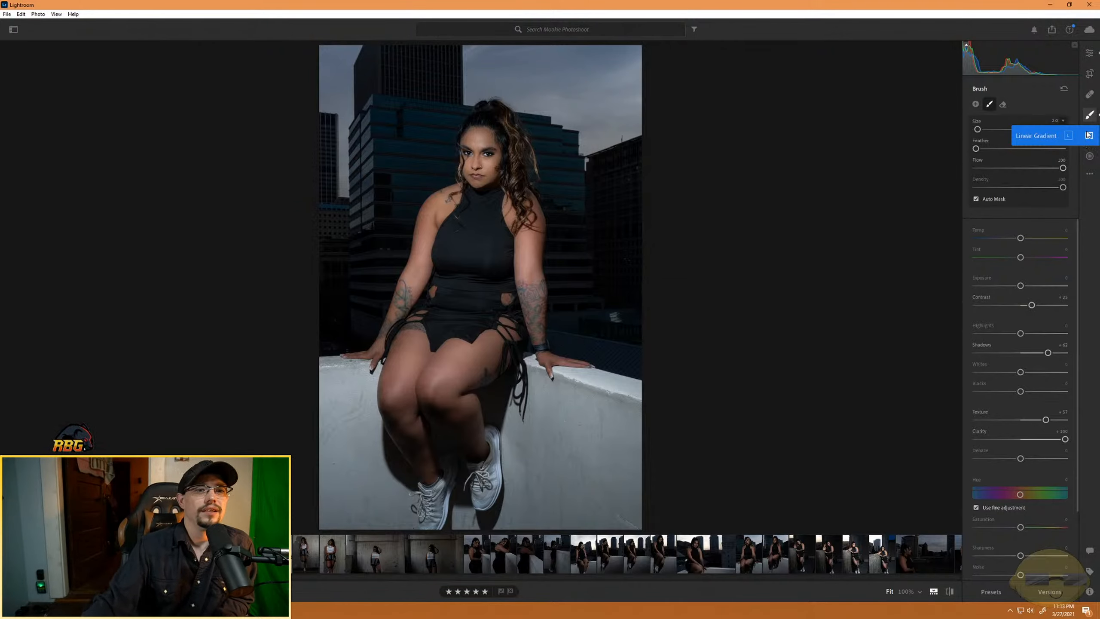
- Set the whole photo's vignette to -34 and clarity to +38, and reset texture to 0 after trying -59
left_click(1089, 52)
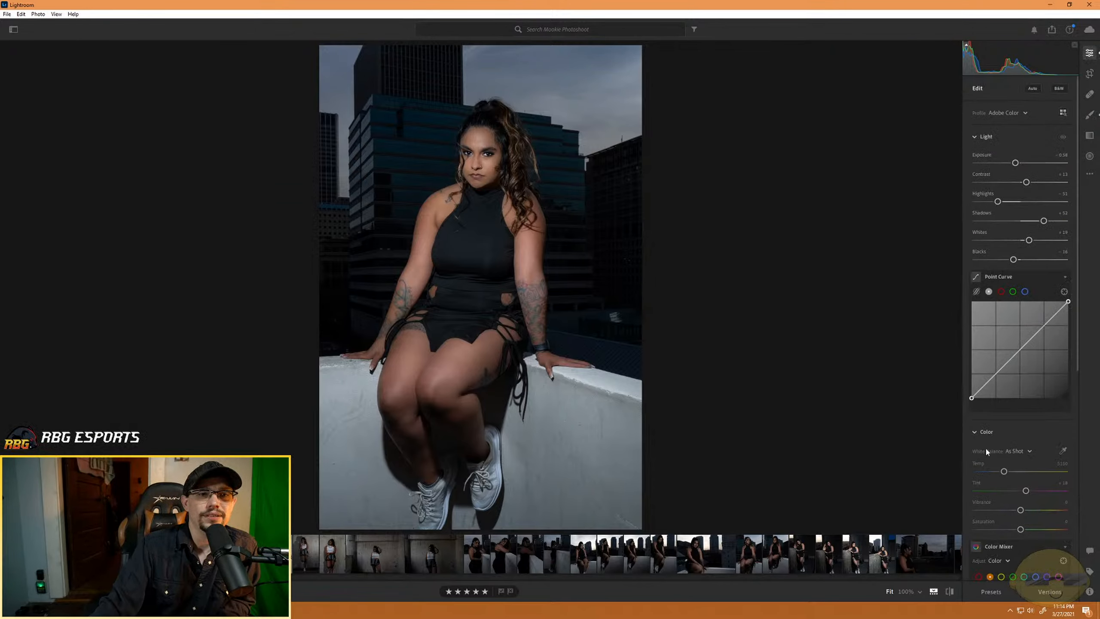
scroll(1012, 462, "down", 8)
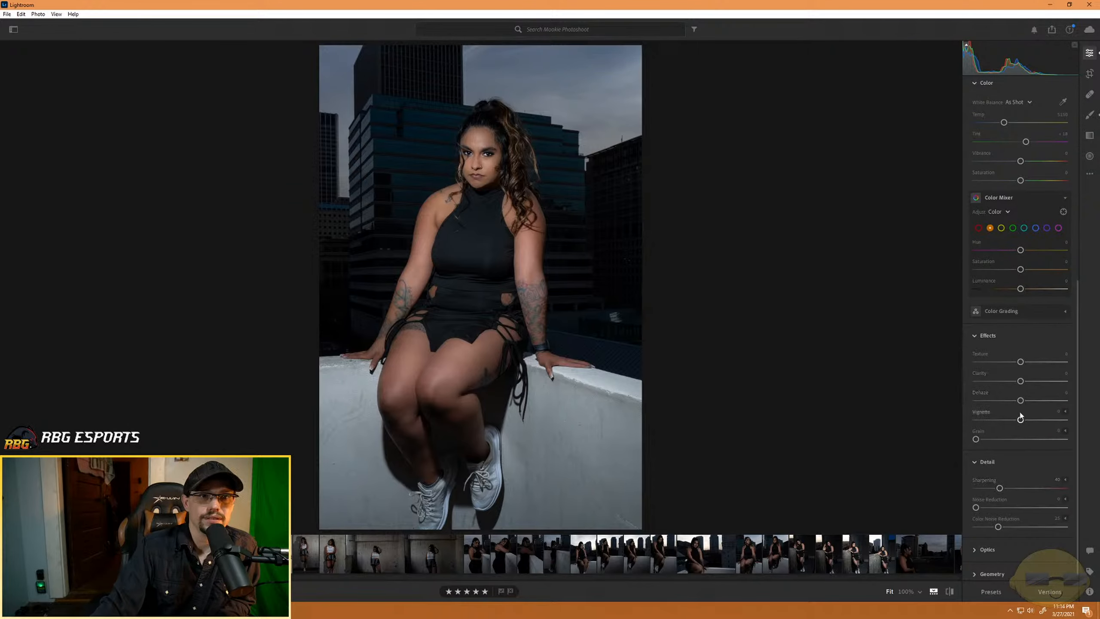
left_click_drag(1020, 420, 1005, 422)
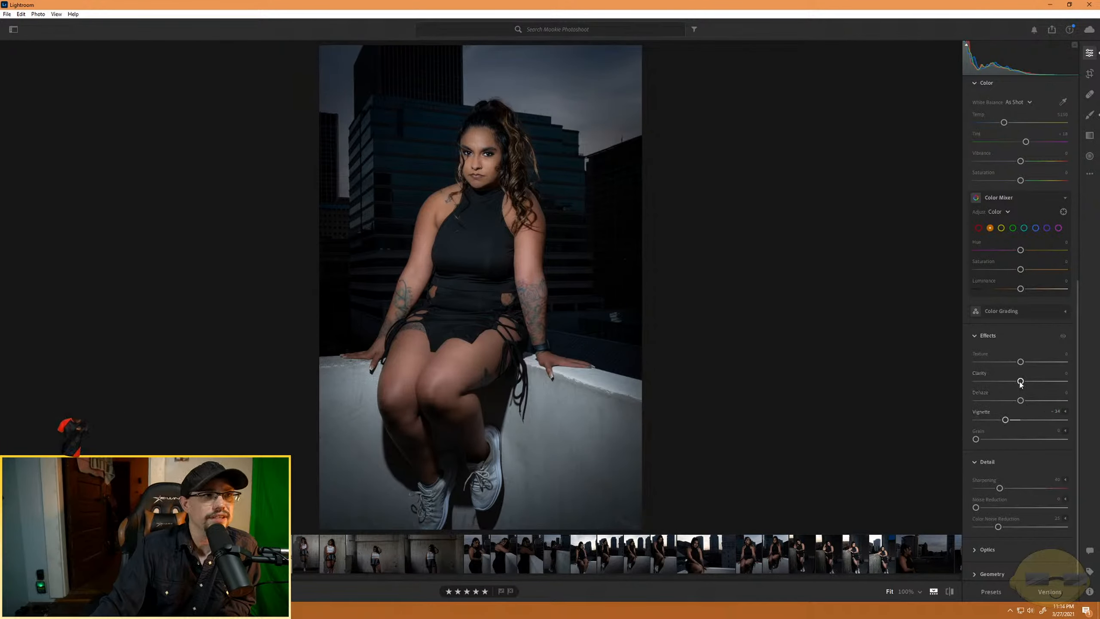
left_click_drag(1021, 381, 1033, 404)
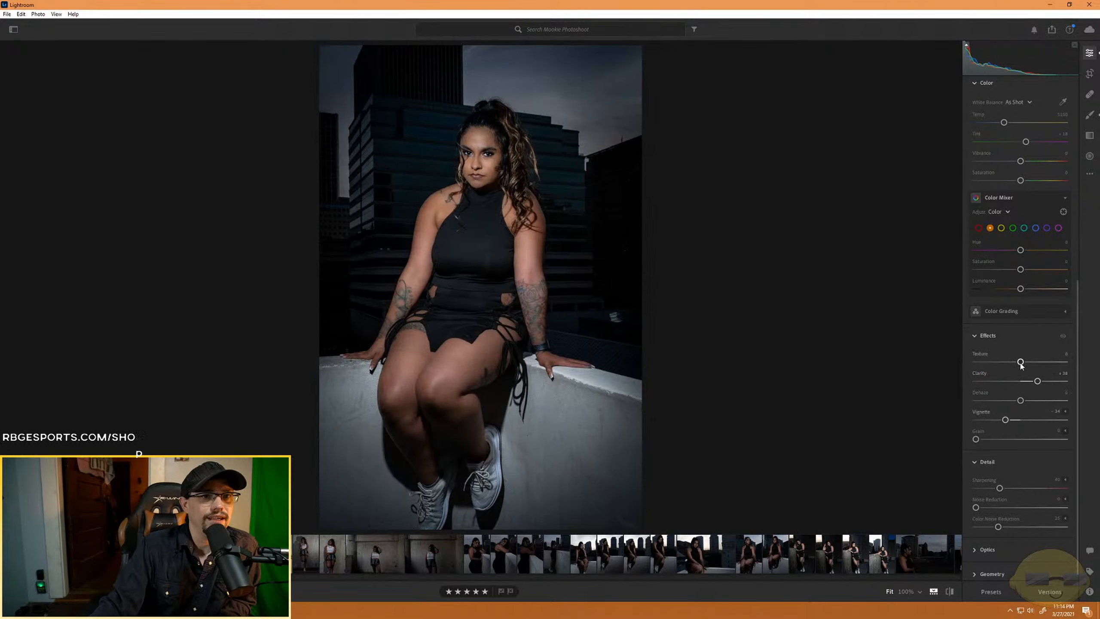
left_click_drag(1021, 361, 993, 371)
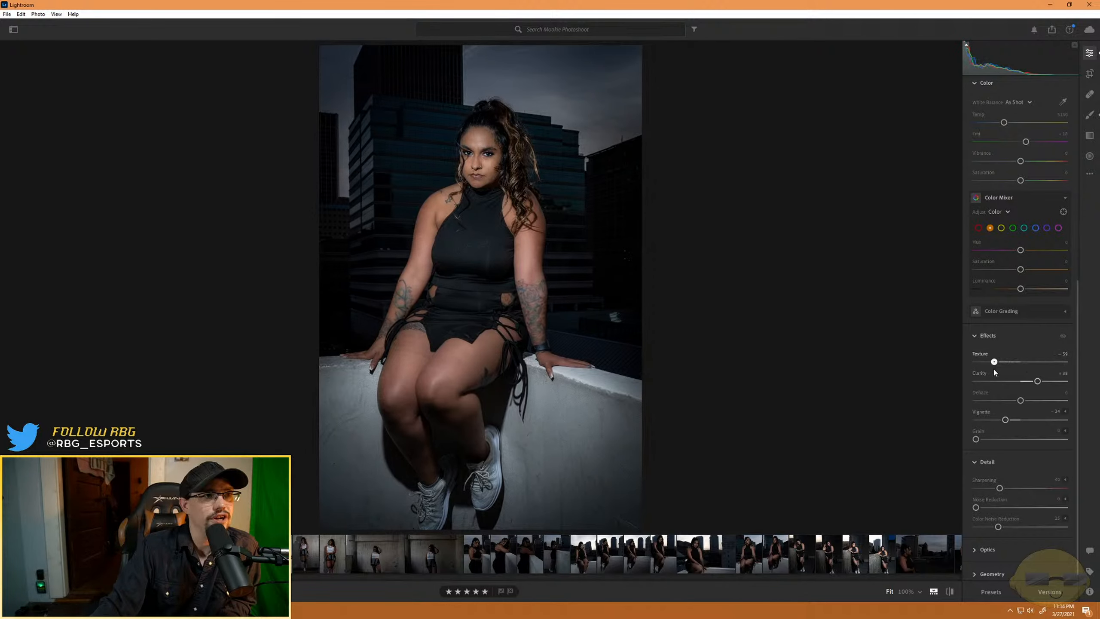
double_click(1018, 366)
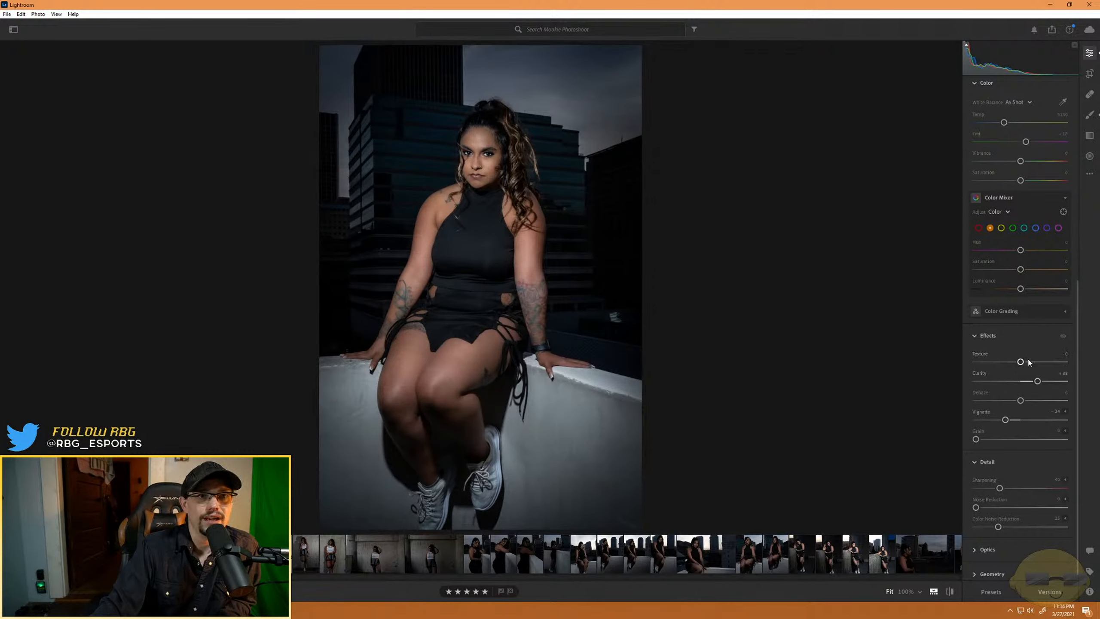
scroll(1029, 362, "up", 5)
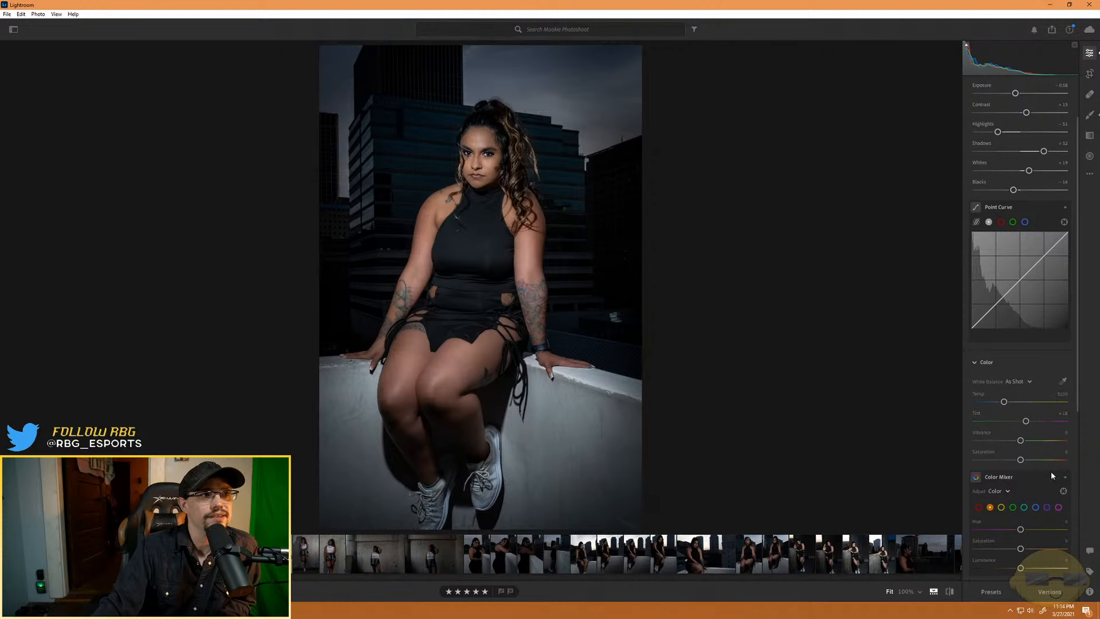
scroll(1043, 407, "up", 1)
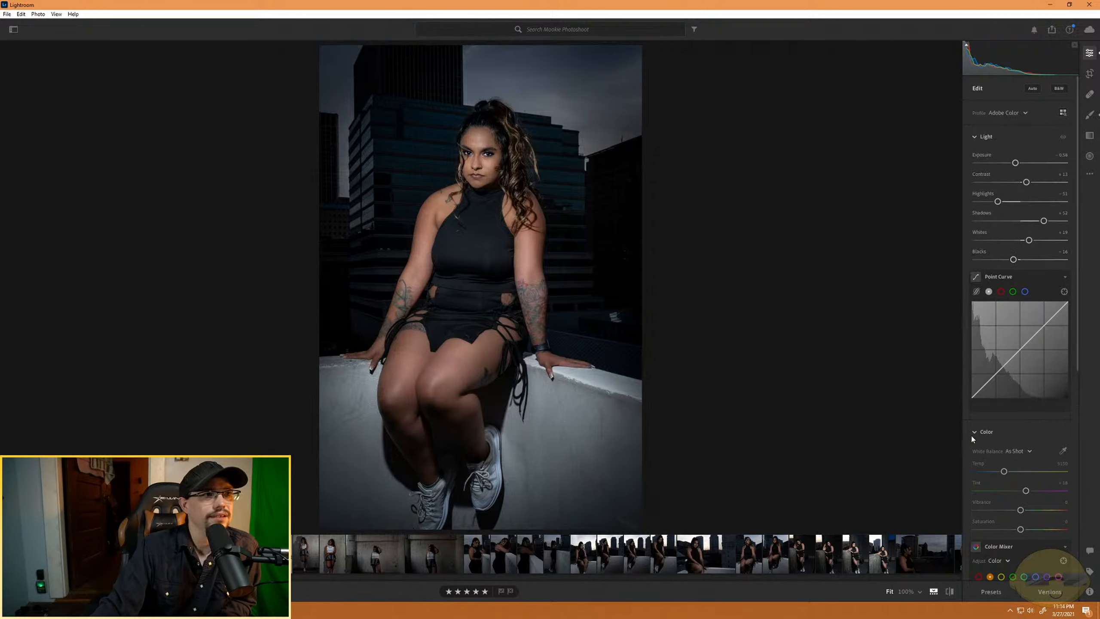
scroll(1027, 472, "down", 5)
scroll(1026, 469, "down", 2)
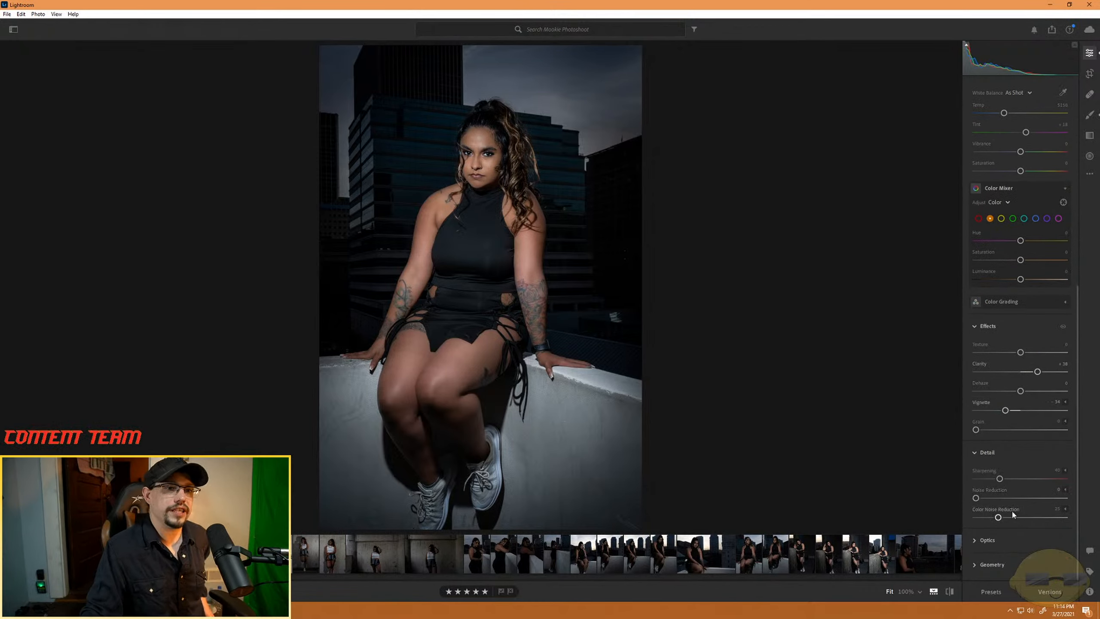
- Preview the Creative presets Warm Contrast, Soft Mist, Vintage Instant and Red Lift Matte on the seated rooftop portrait
left_click(994, 591)
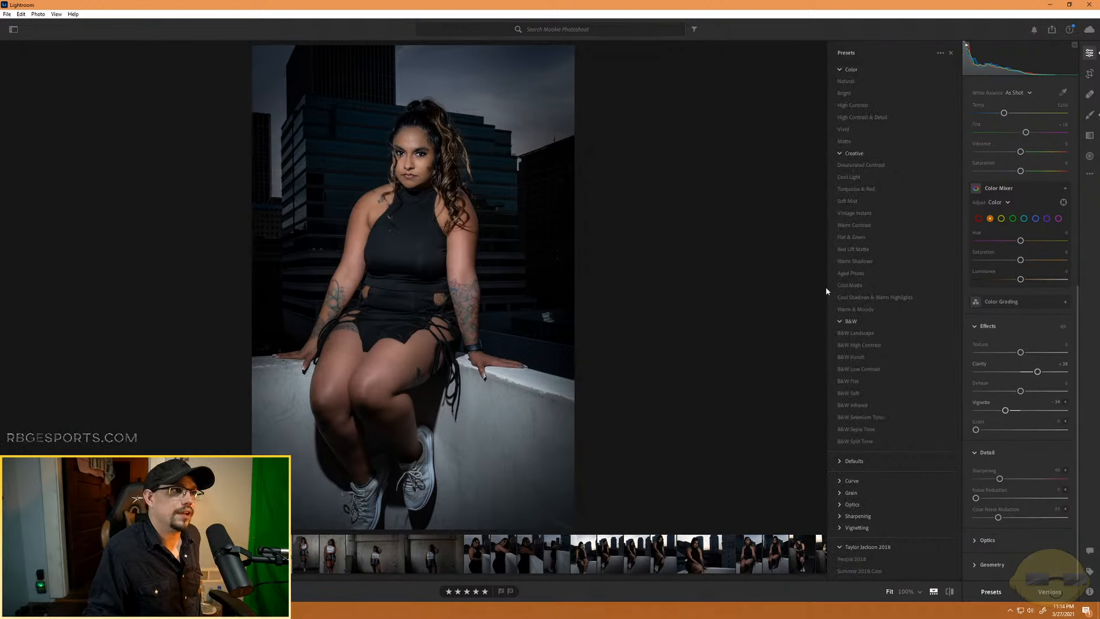
left_click(862, 225)
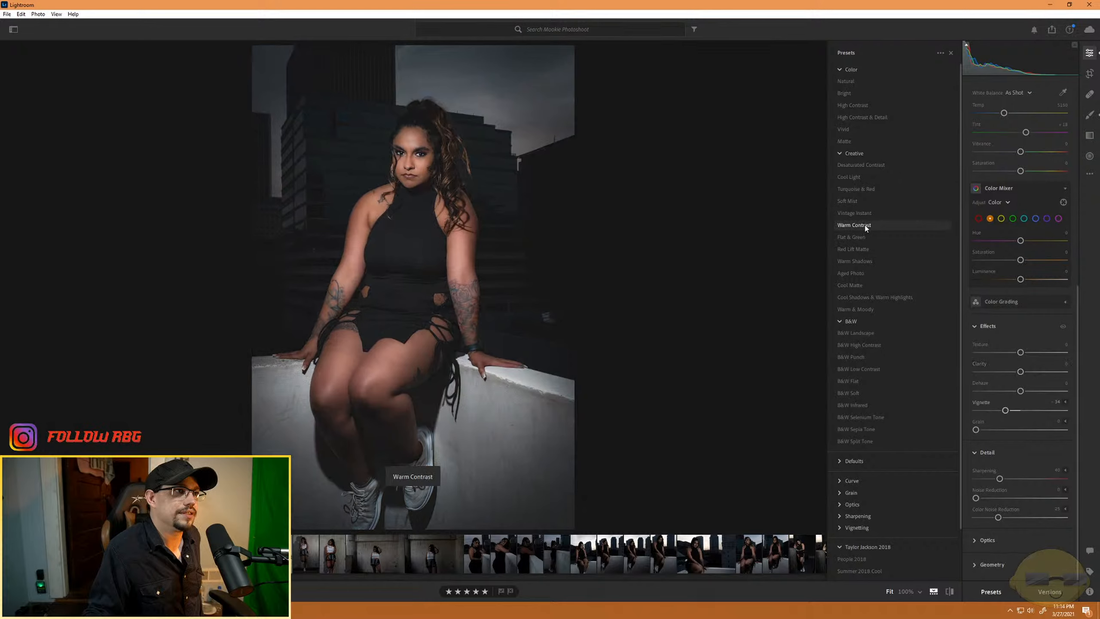
left_click(872, 201)
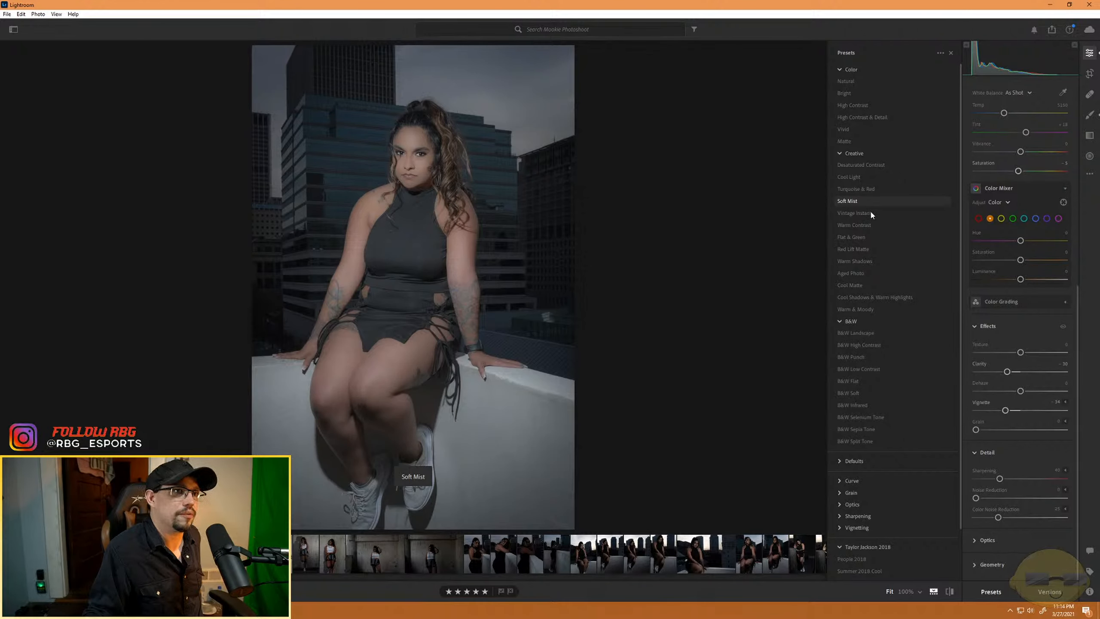
left_click(871, 213)
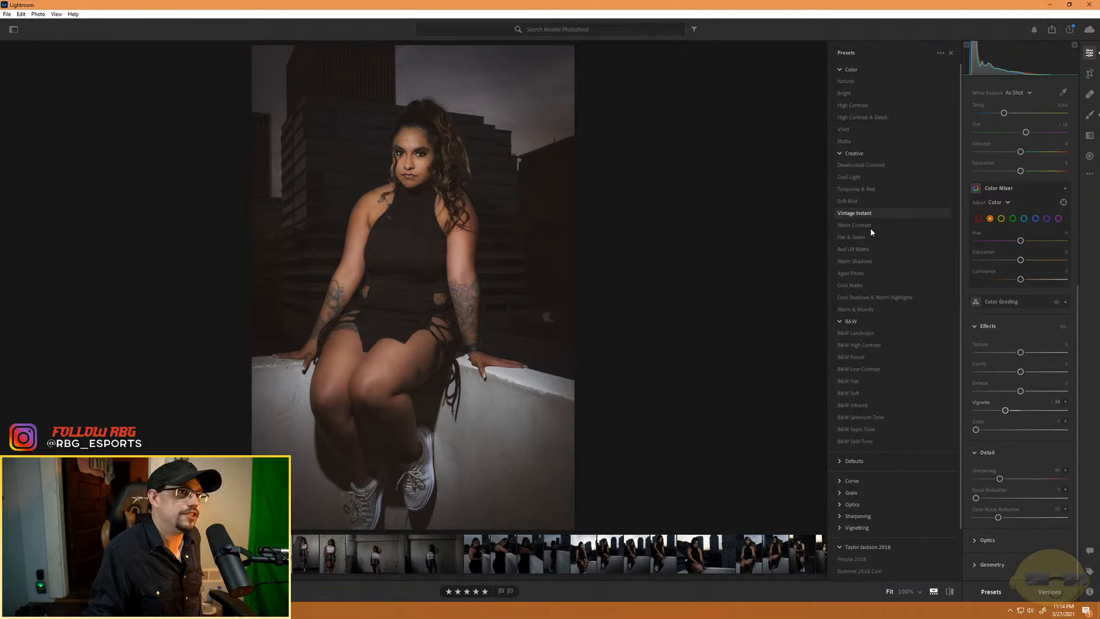
left_click(870, 224)
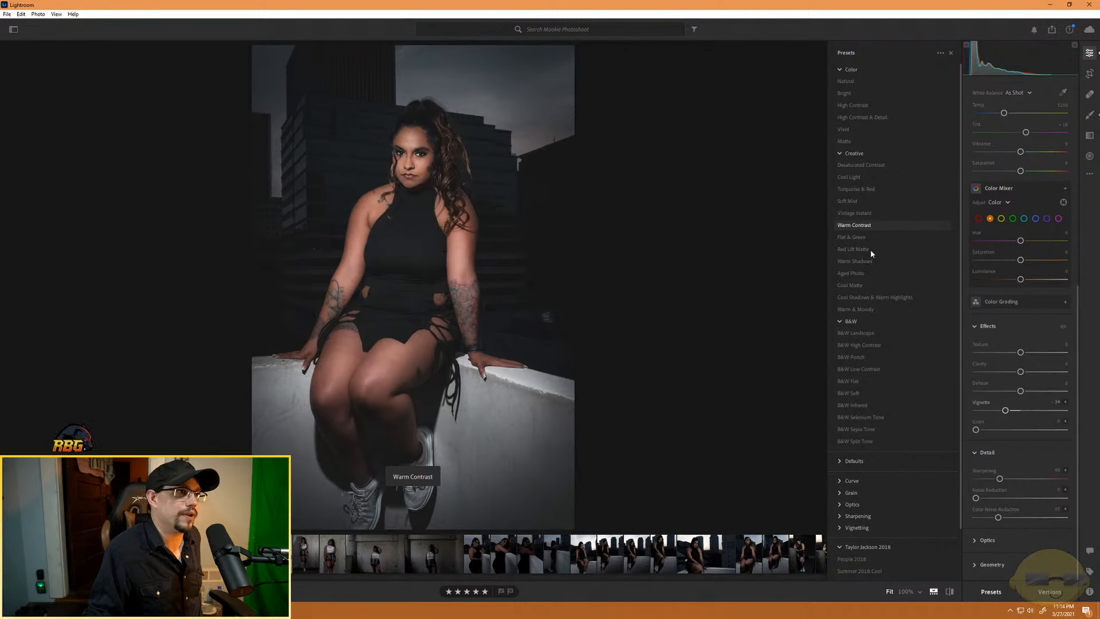
left_click(871, 251)
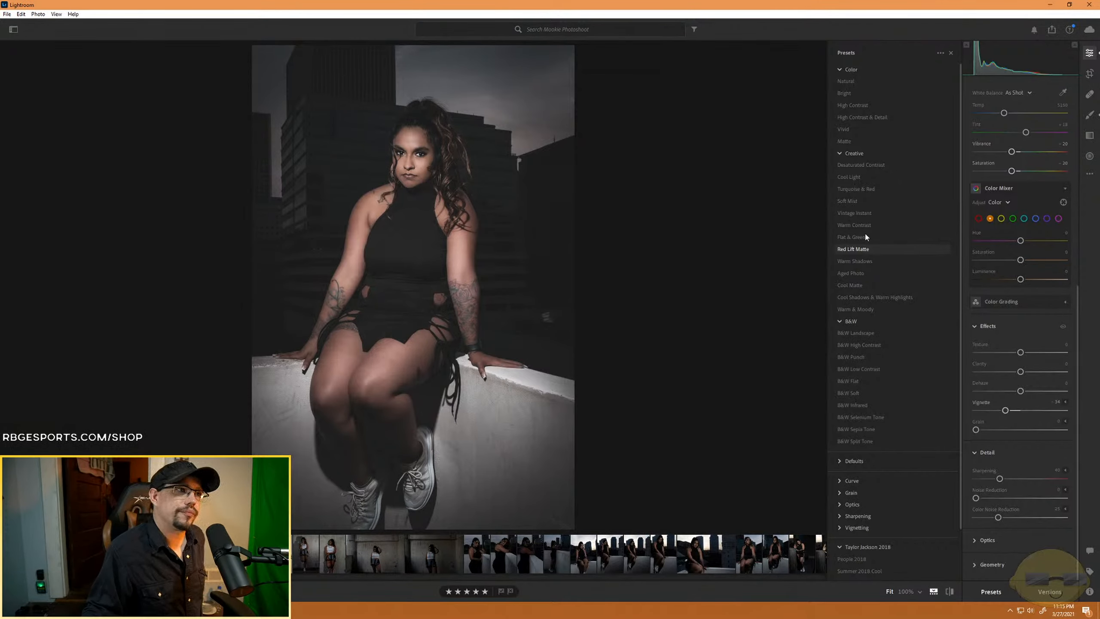
- Compare the Vintage Instant, Soft Mist, Turquoise & Red, Cool Light and Desaturated Contrast presets on the portrait
left_click(865, 235)
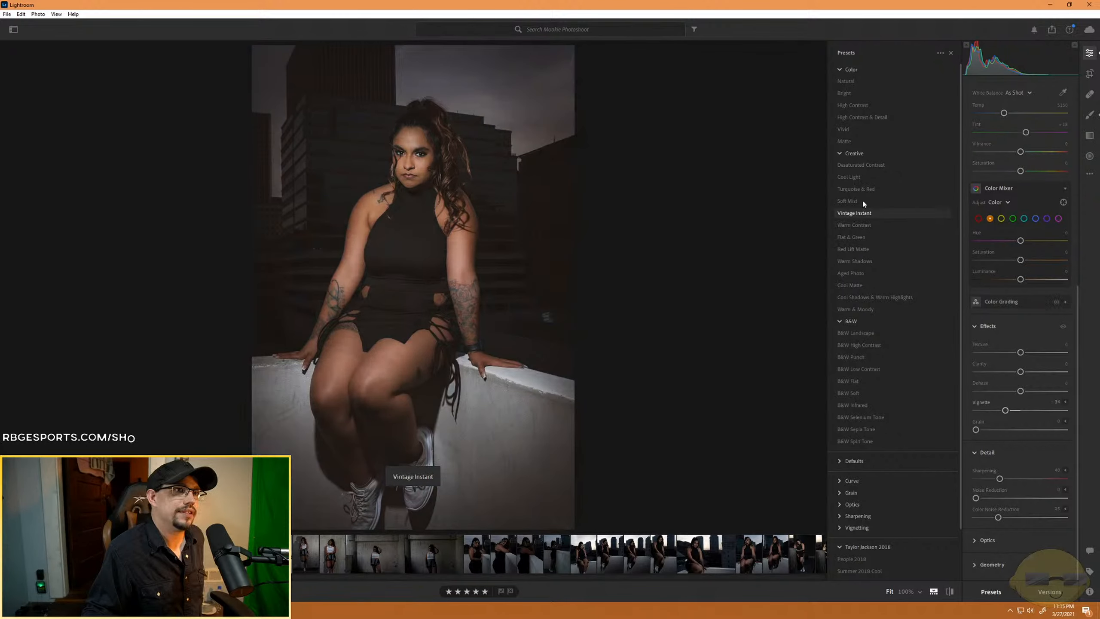
left_click(862, 200)
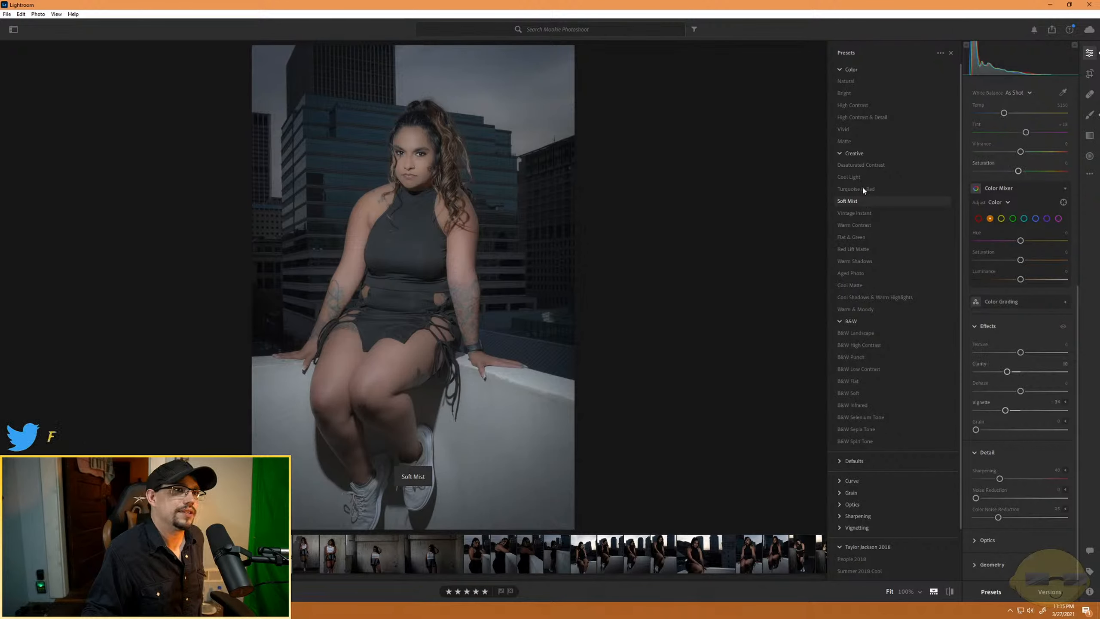
left_click(863, 189)
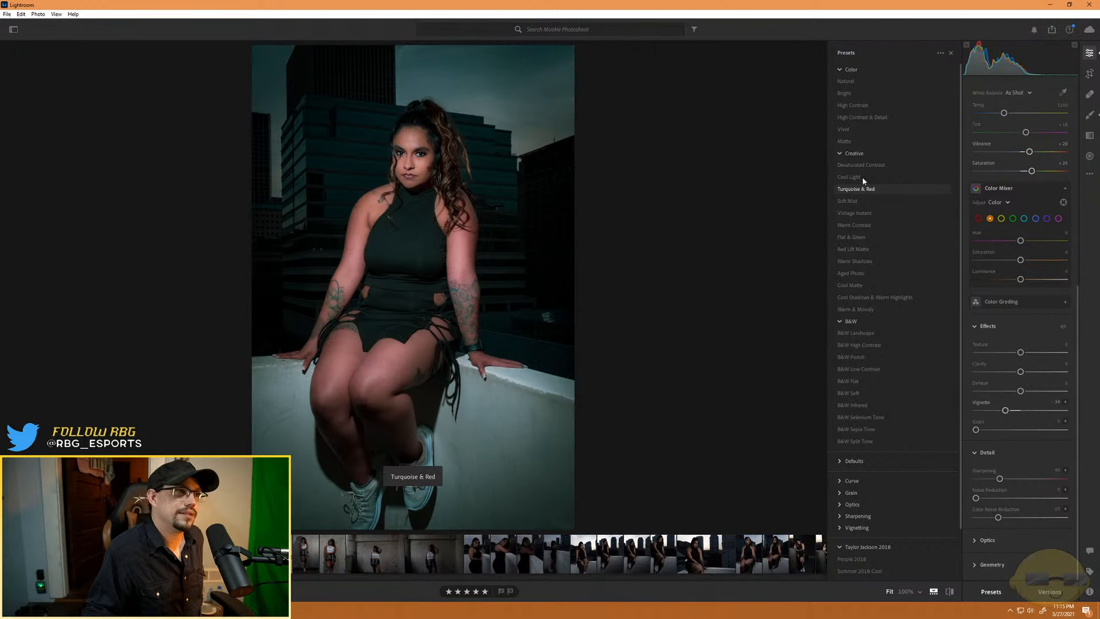
left_click(861, 175)
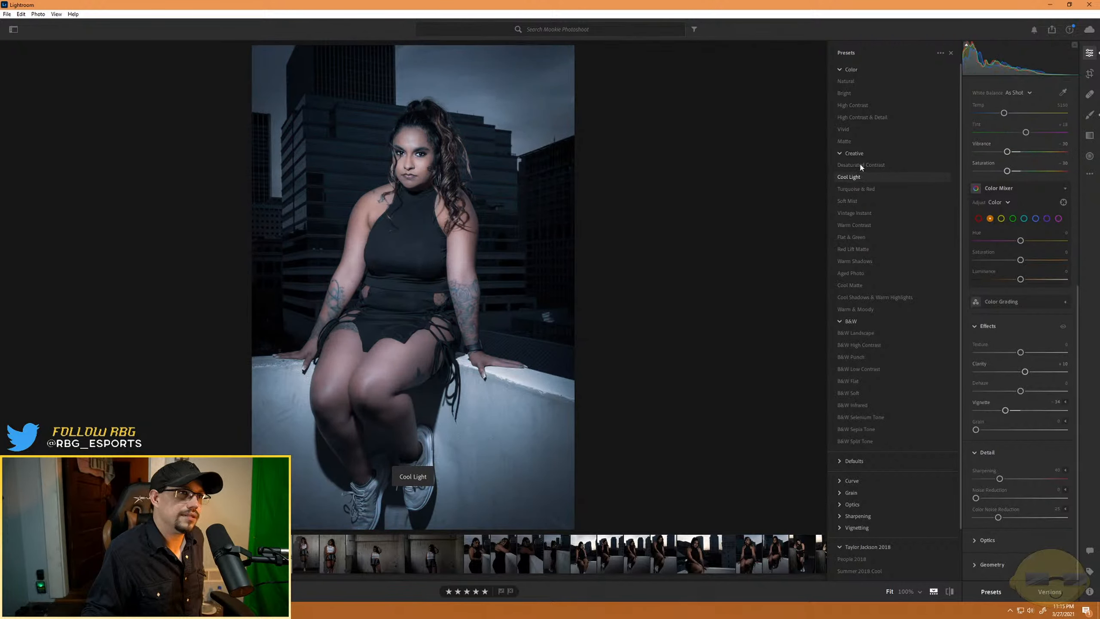
left_click(860, 166)
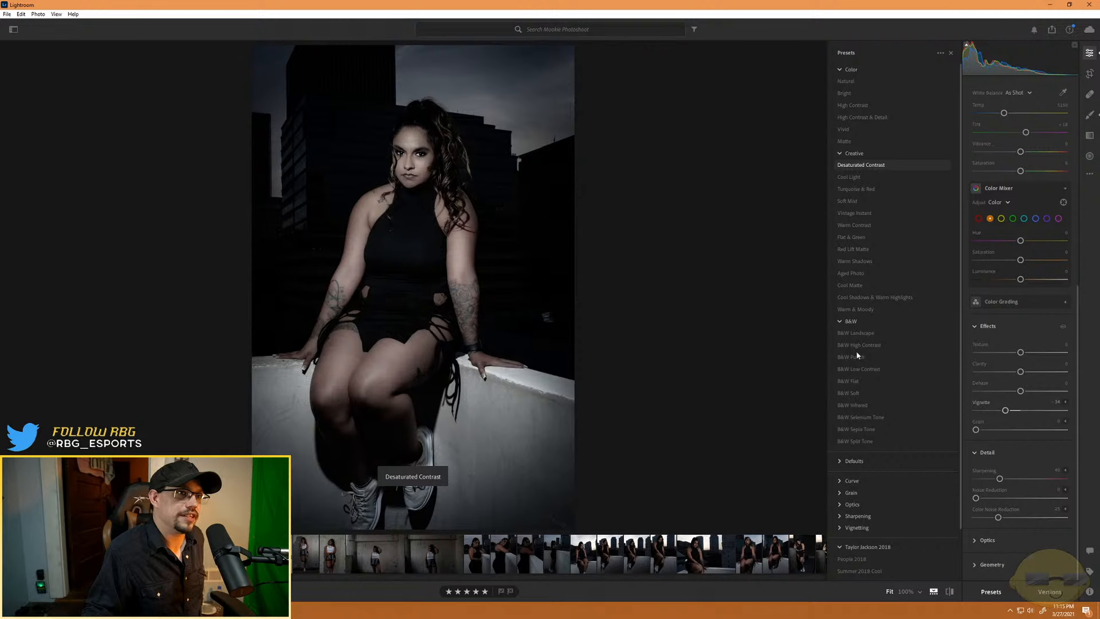
- Try the Cool Matte preset on the portrait after previewing Warm & Moody and Cool Shadows & Warm Highlights
left_click(861, 309)
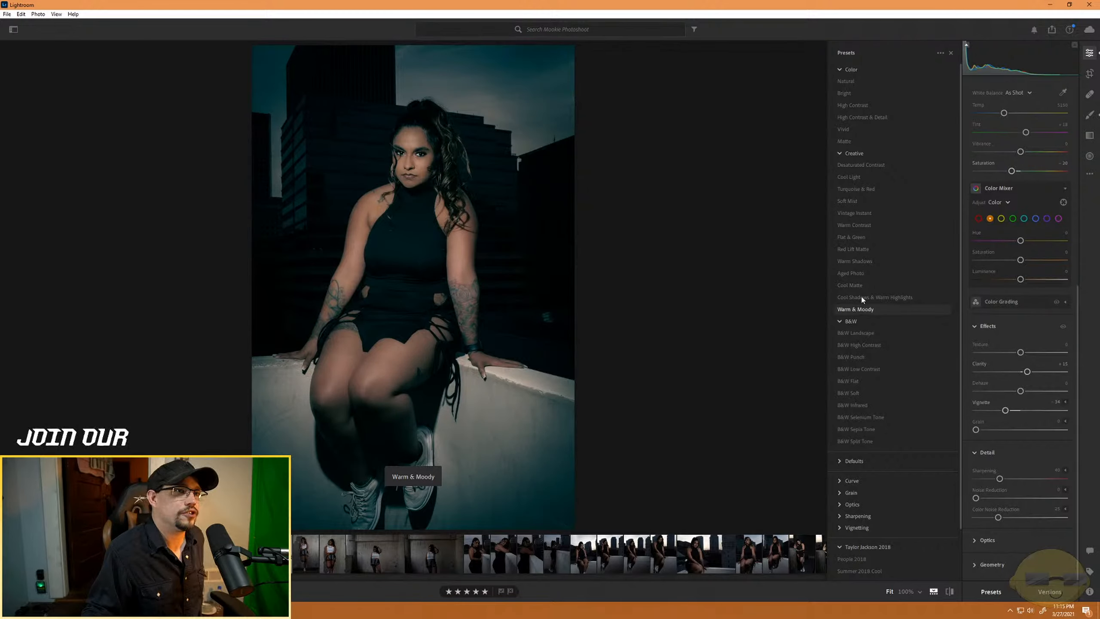
left_click(862, 298)
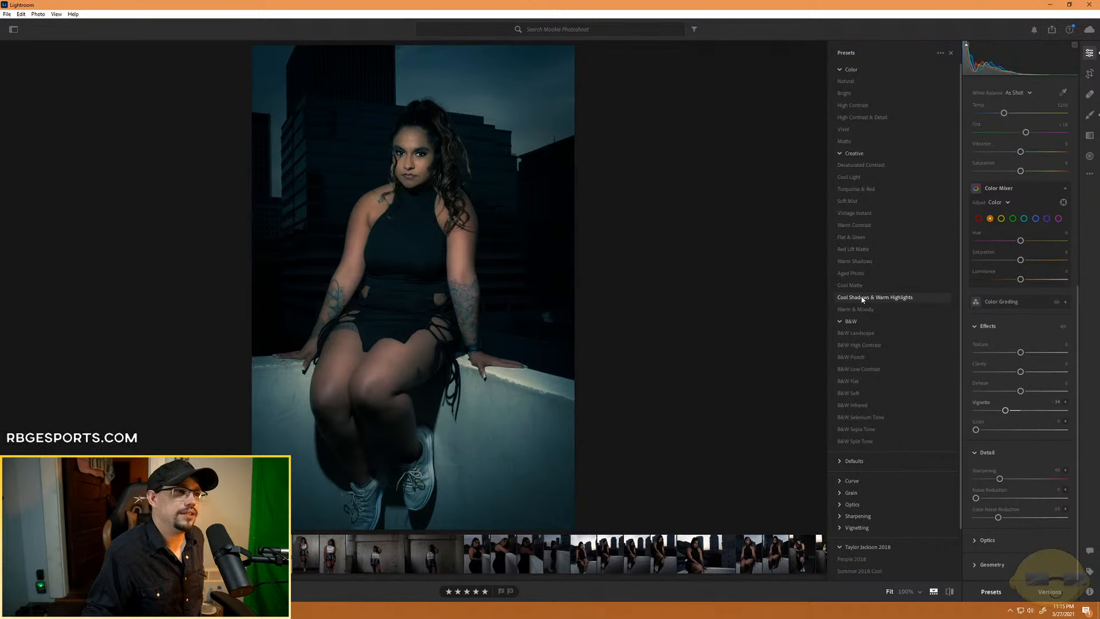
left_click(850, 286)
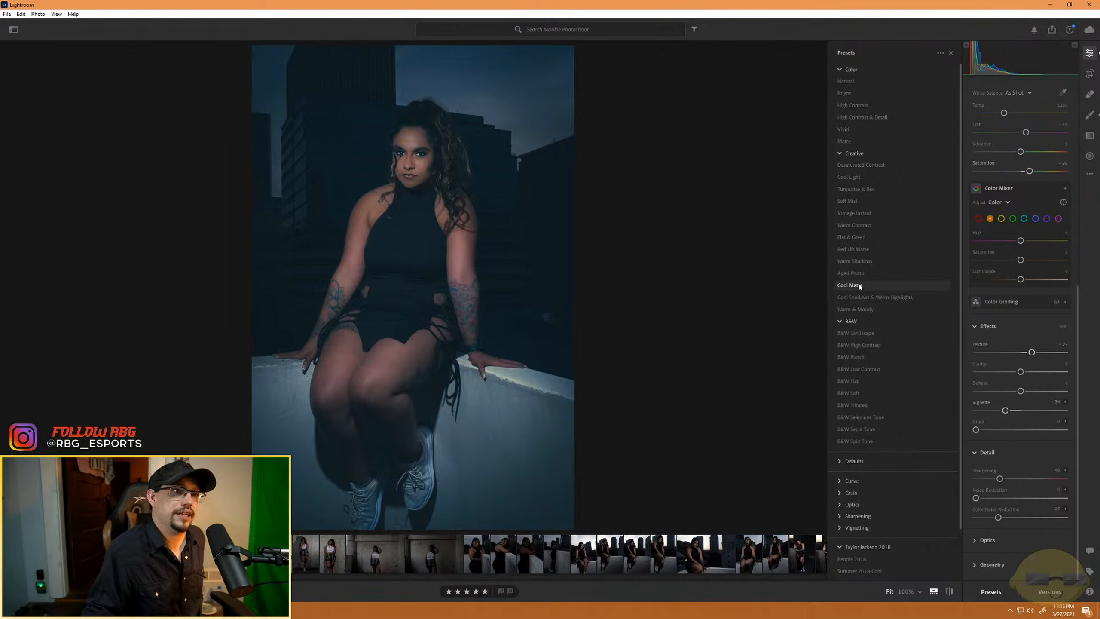
- Try brightening the Cool Matte version with exposures of +0.57 and +0.19, and experiment with the orange saturation
scroll(1021, 498, "up", 8)
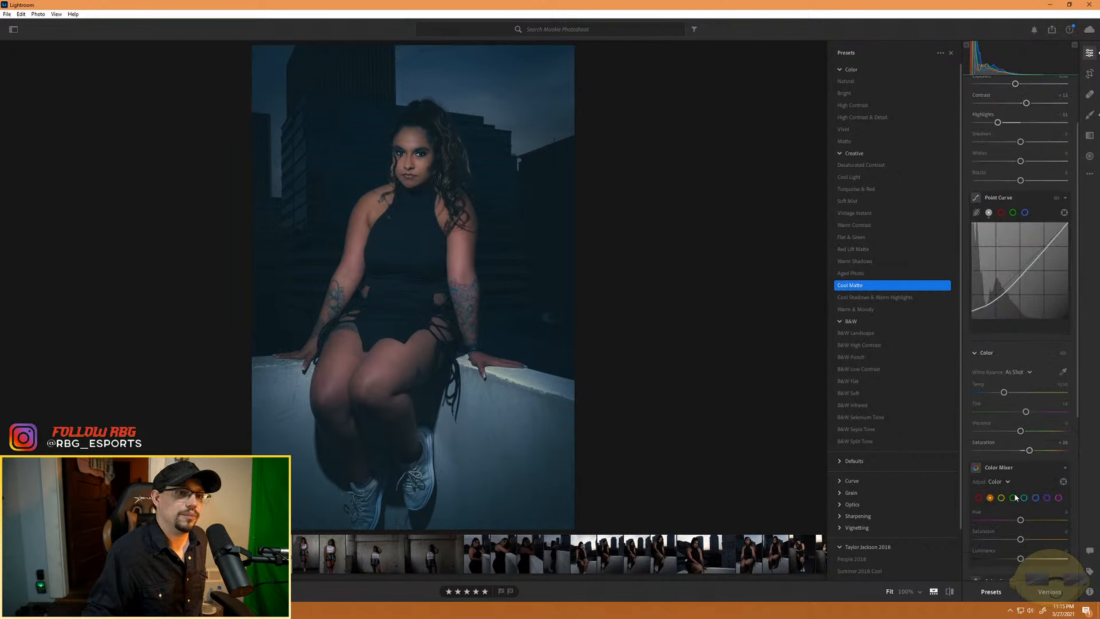
left_click_drag(1014, 164, 1025, 163)
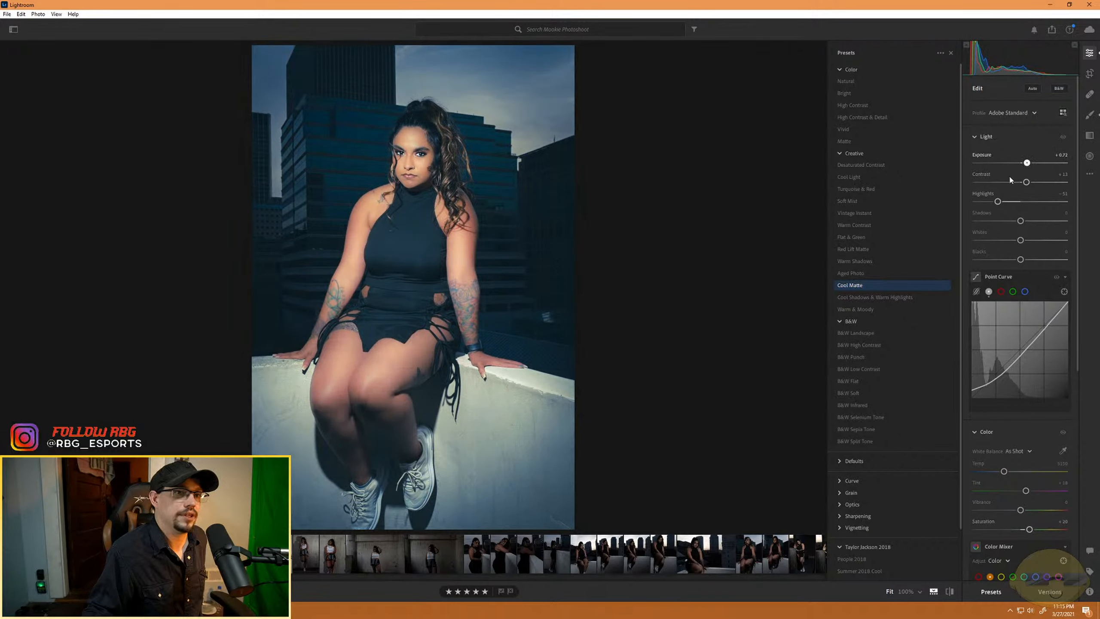
scroll(1025, 550, "down", 2)
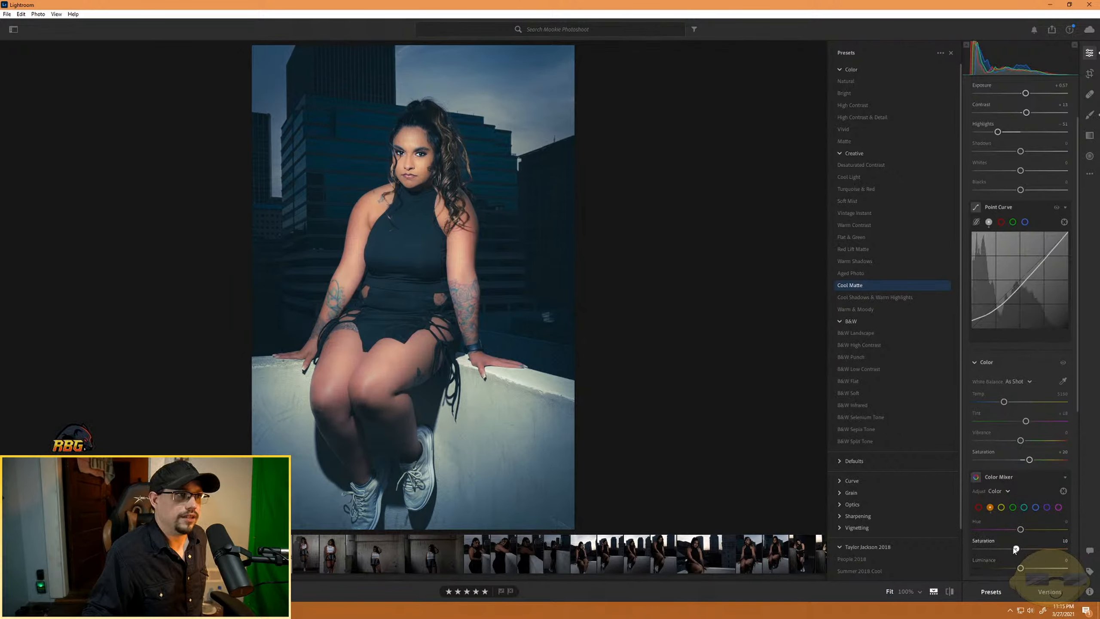
mouse_move(1020, 547)
left_mouse_down()
mouse_move(1054, 547)
mouse_move(875, 541)
mouse_move(1028, 550)
left_mouse_up()
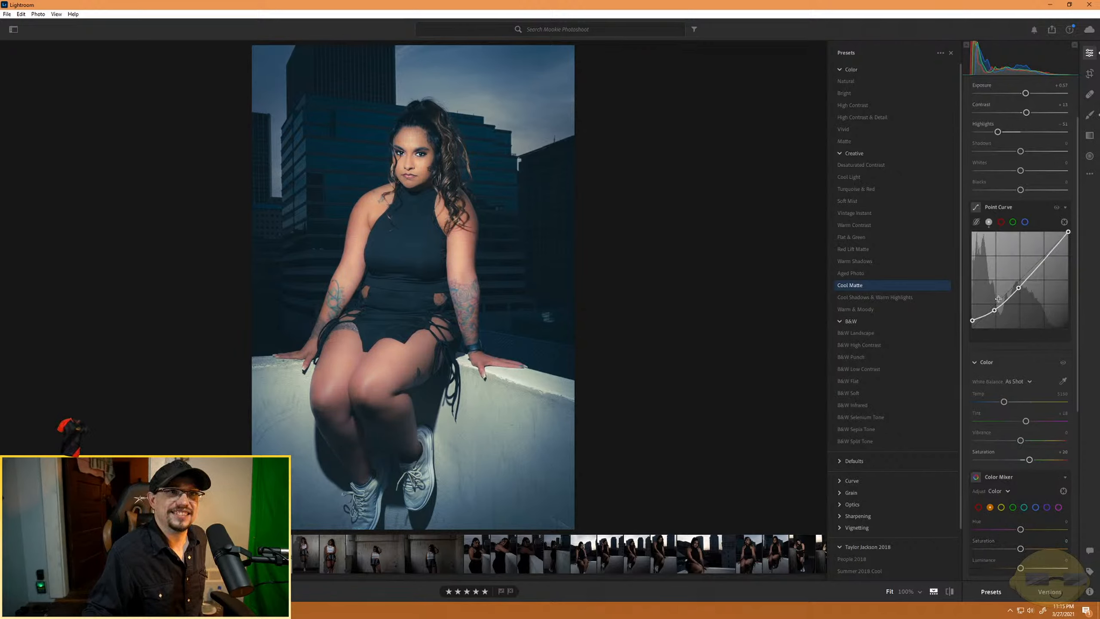
scroll(1036, 175, "up", 2)
left_click_drag(1026, 163, 1023, 163)
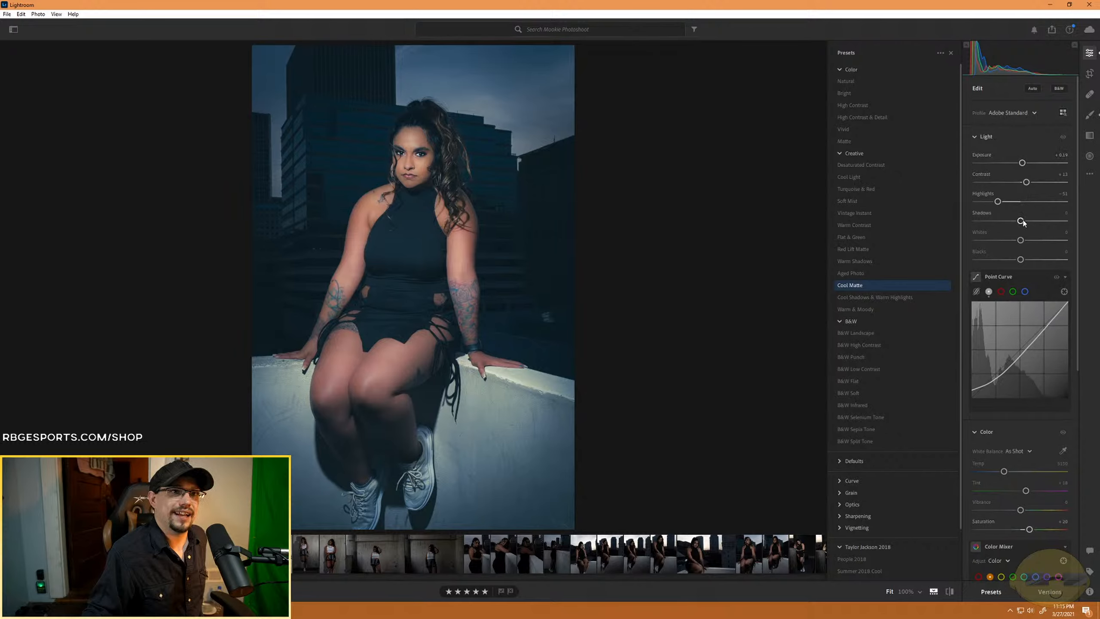
mouse_move(1021, 241)
left_mouse_down()
mouse_move(1038, 245)
mouse_move(1004, 248)
mouse_move(1014, 250)
left_mouse_up()
double_click(1012, 248)
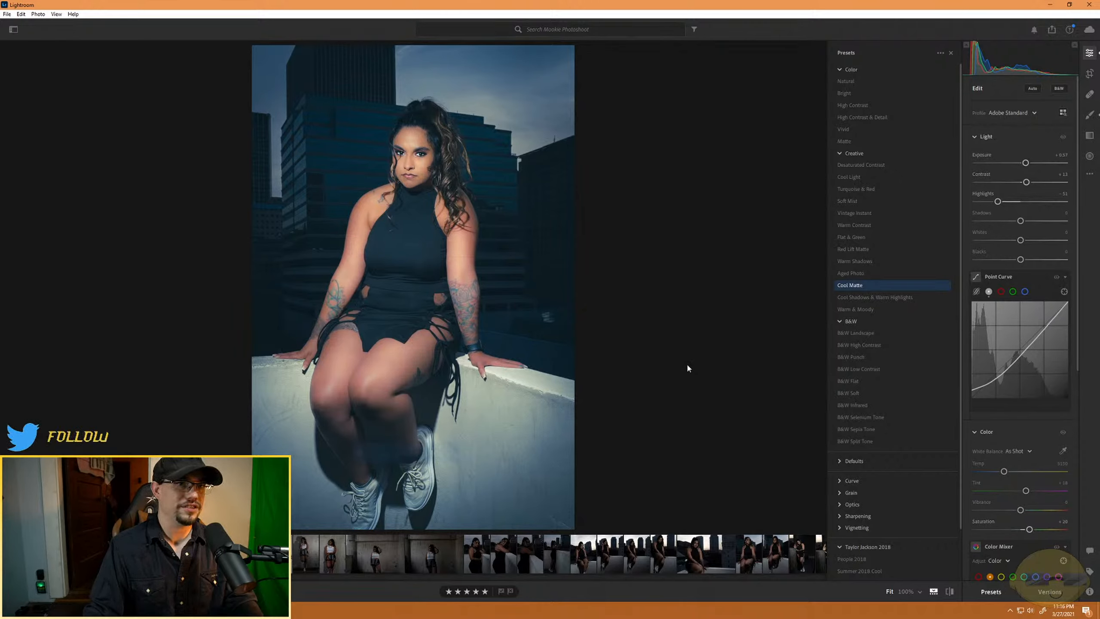
- Undo the exposure changes and the Cool Matte preset on the portrait
key("ctrl+z")
key("ctrl+z")
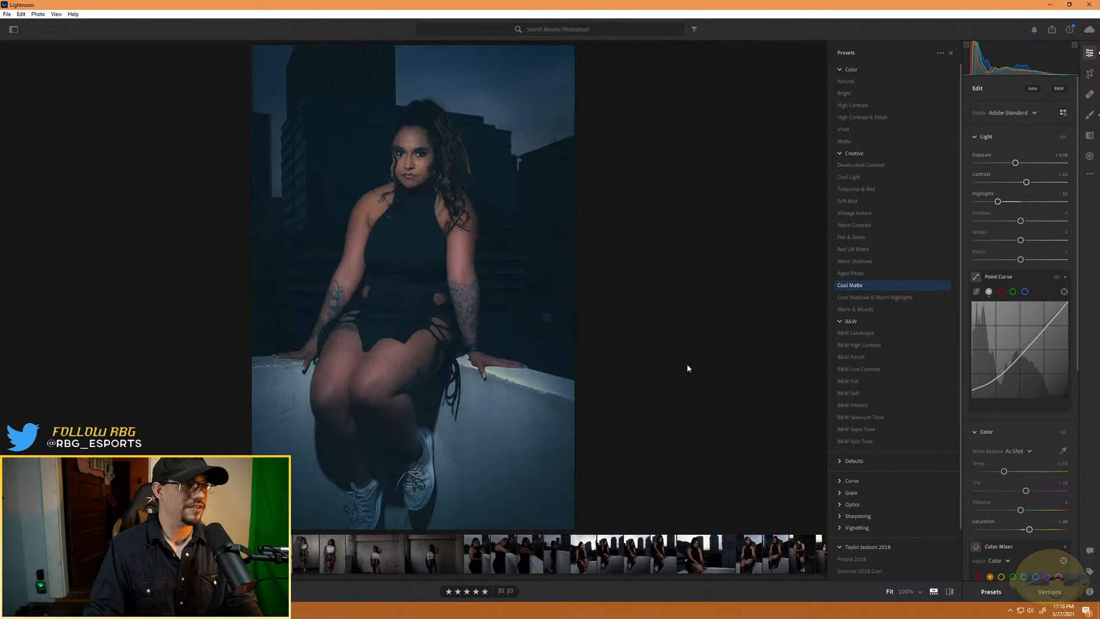
key("ctrl+z")
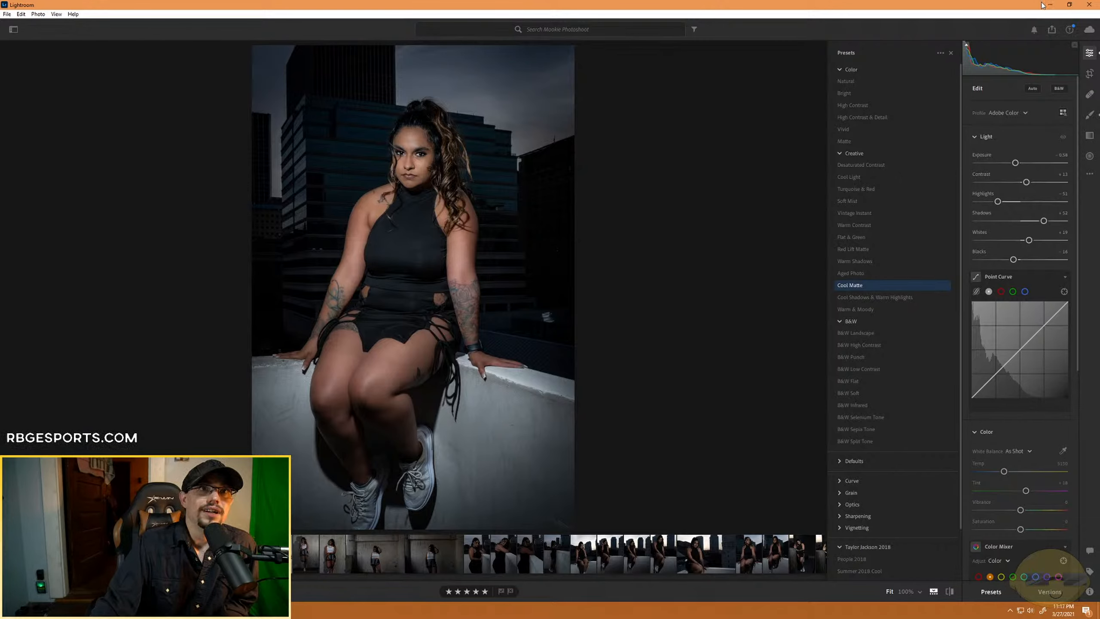
- Start exporting the edited portrait with the full-size JPG (Large) option
left_click(1052, 29)
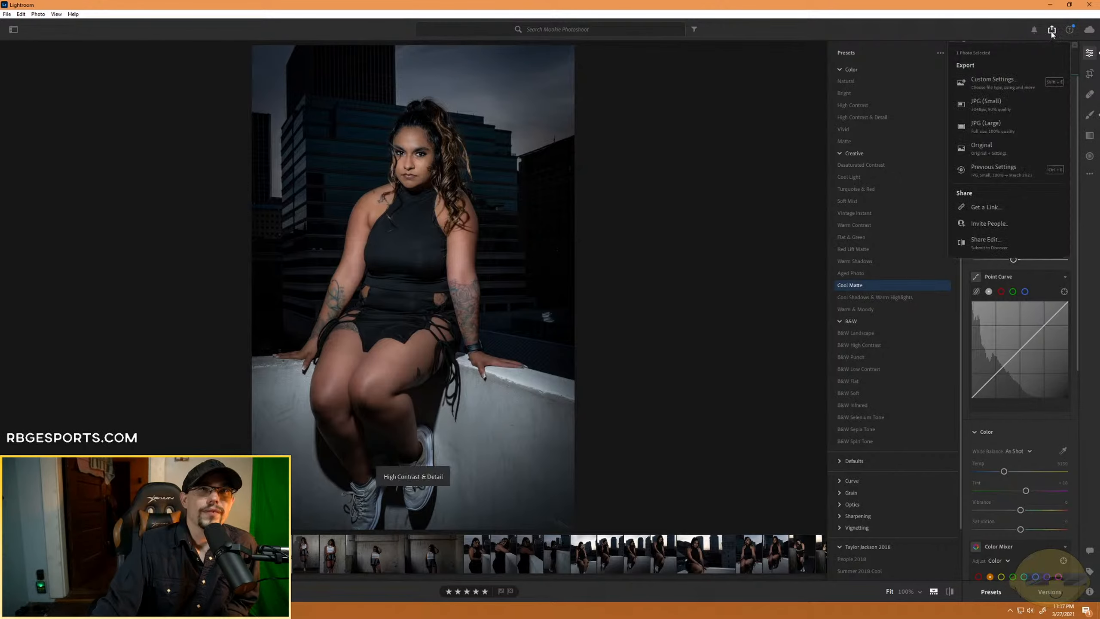
left_click(1014, 130)
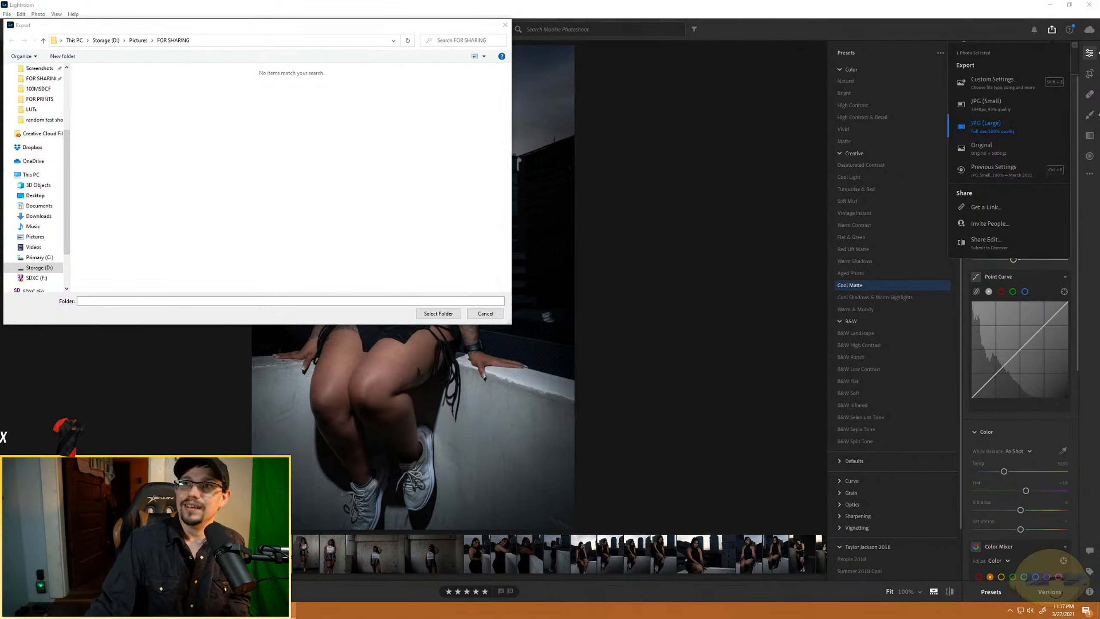
key("alt+Tab")
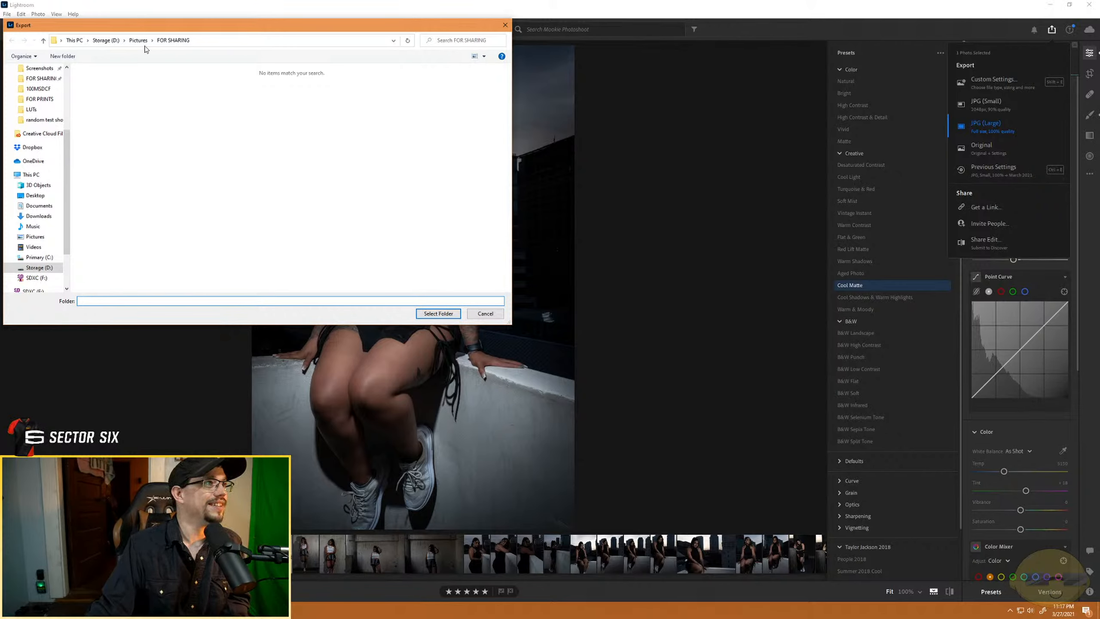
- Create a subfolder named after the model inside FOR SHARING and export the portrait into it
right_click(134, 181)
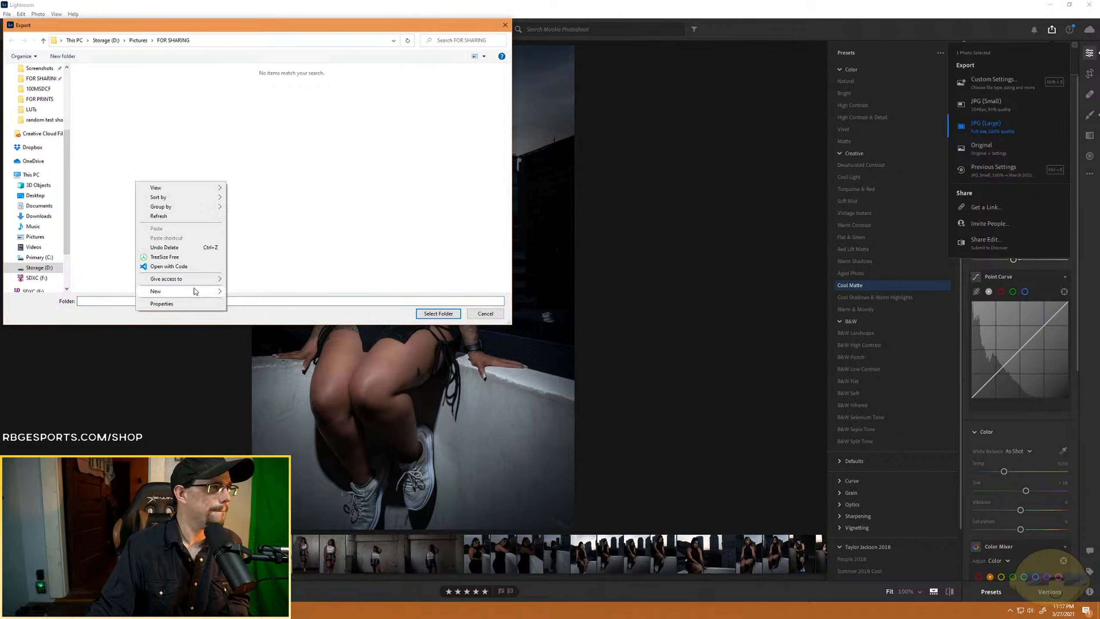
mouse_move(197, 292)
left_click(285, 291)
type("M")
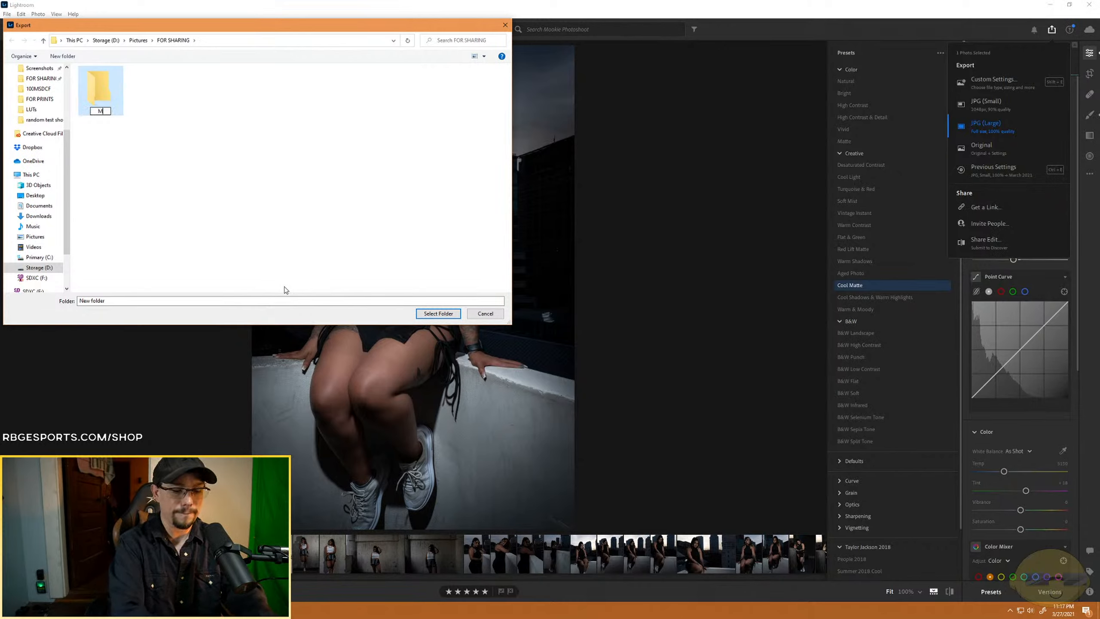
type("ookie")
key("Return")
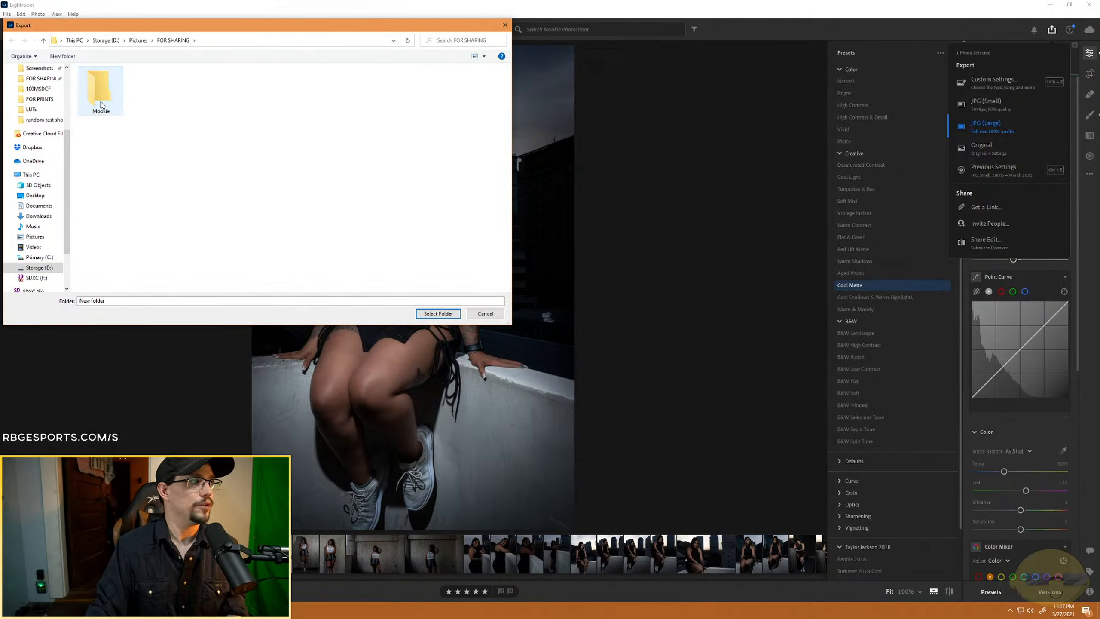
double_click(101, 105)
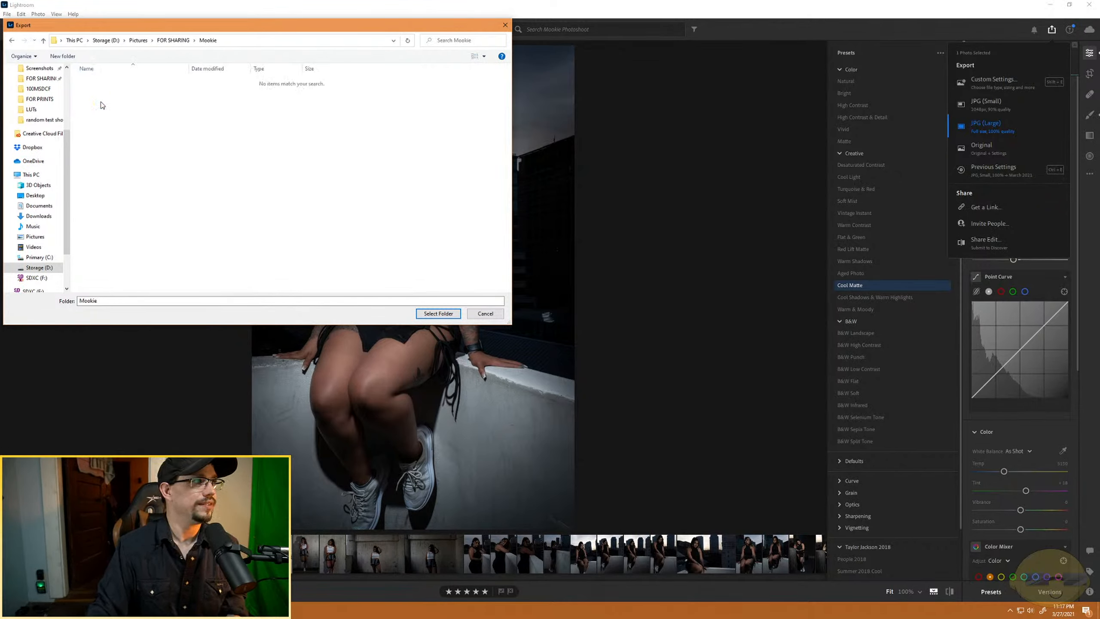
left_click(439, 313)
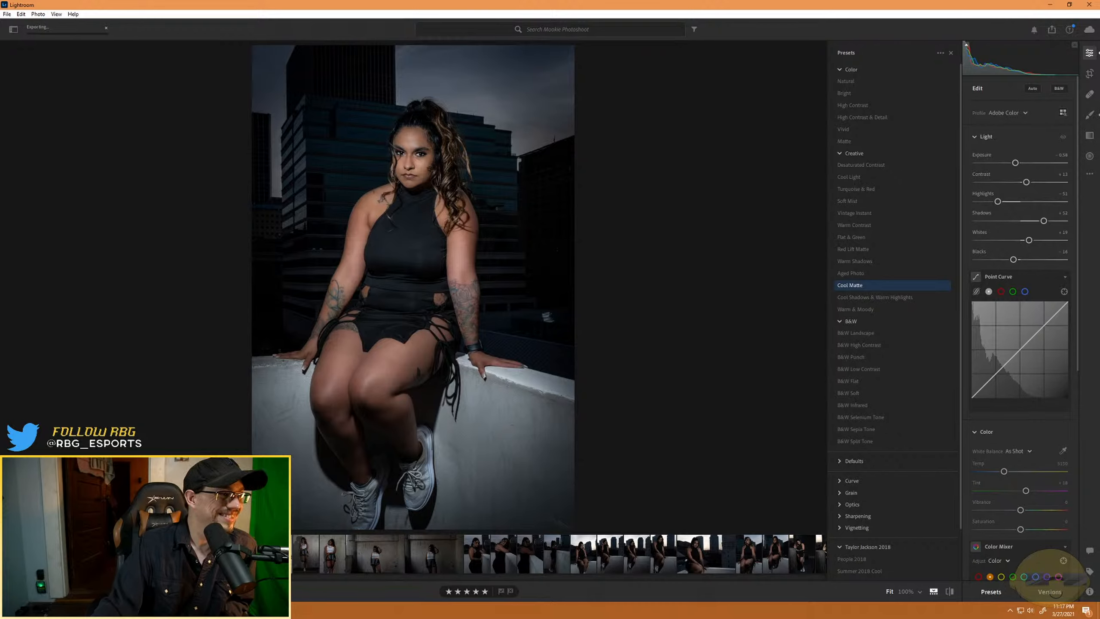
- Open the photo of the model seated on concrete steps and raise its exposure to about +1.9
left_click(208, 554)
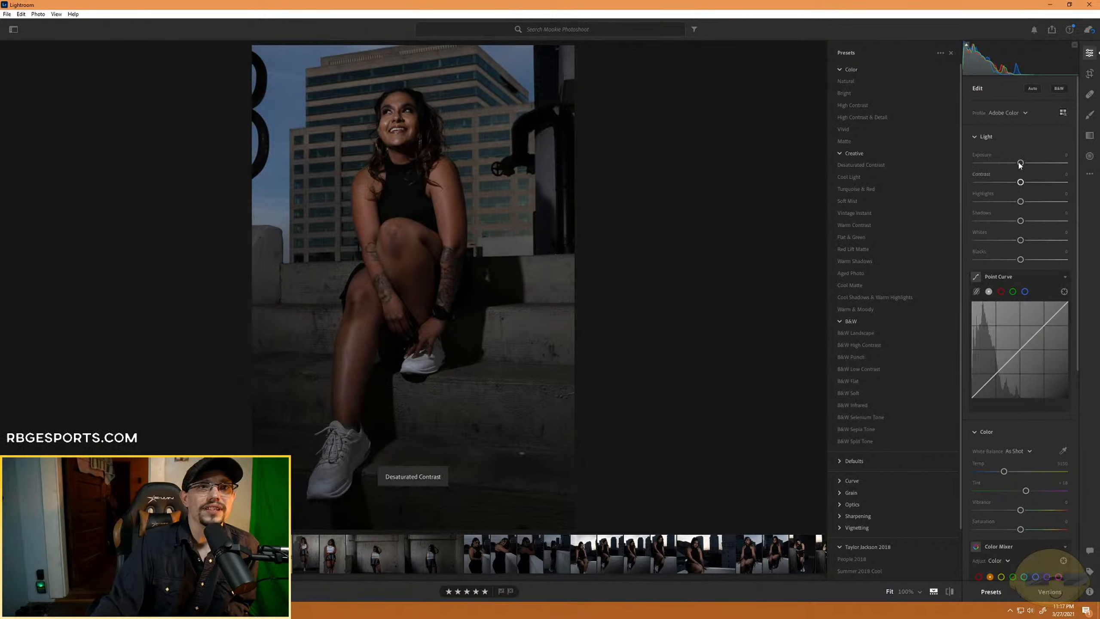
left_click_drag(1021, 163, 1040, 163)
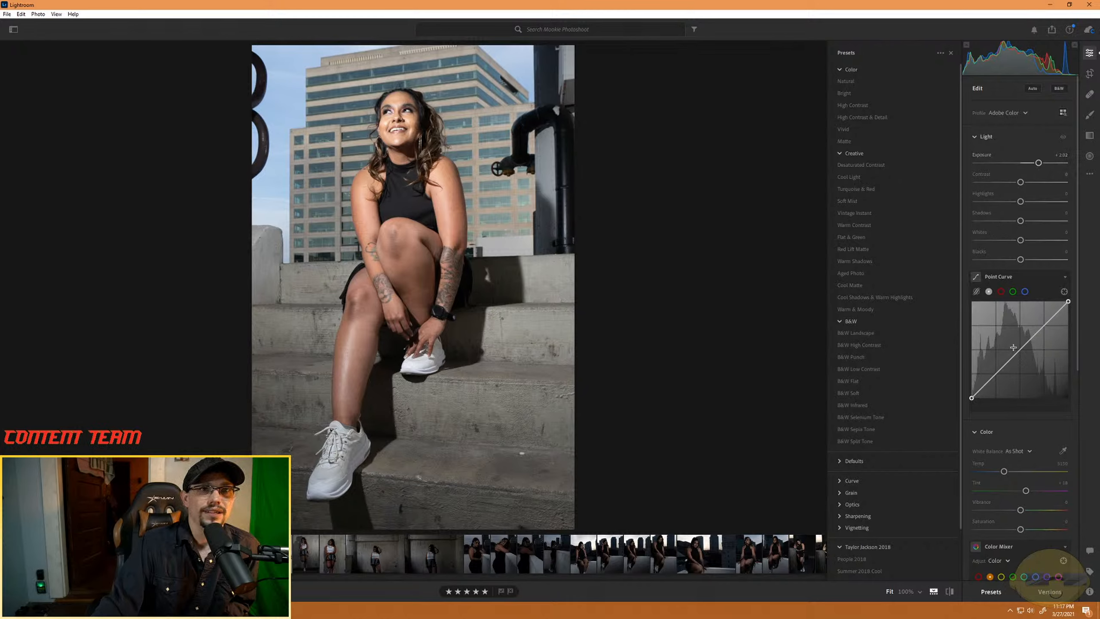
- Cool the photo's white balance with the tint at about +28, and raise the Color Mixer's yellow saturation to about +11
left_click_drag(1004, 472, 1032, 493)
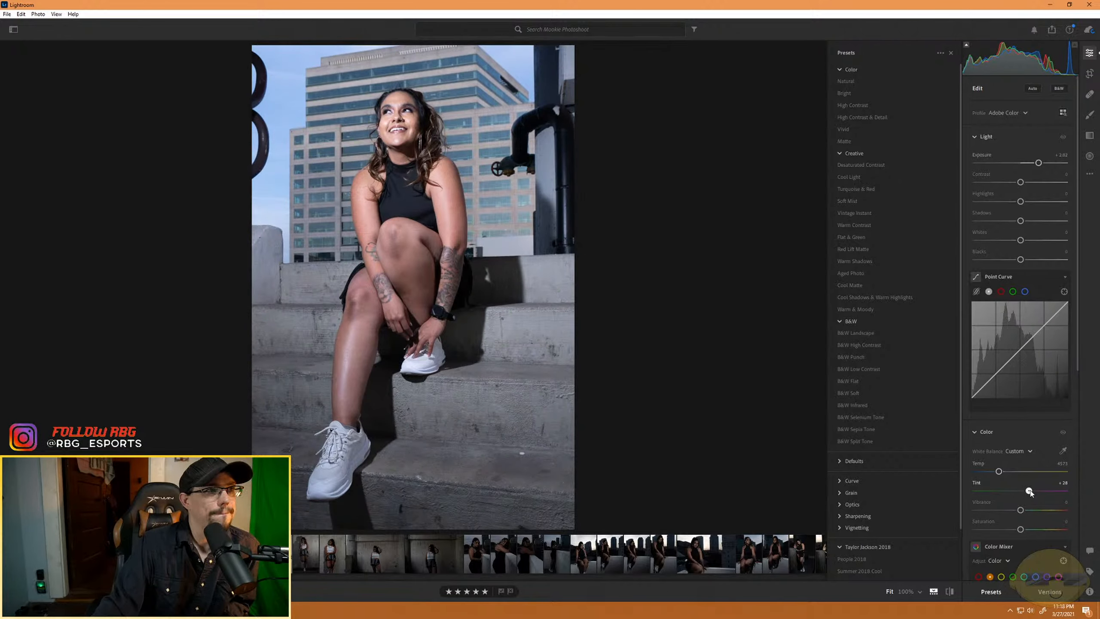
scroll(988, 504, "down", 2)
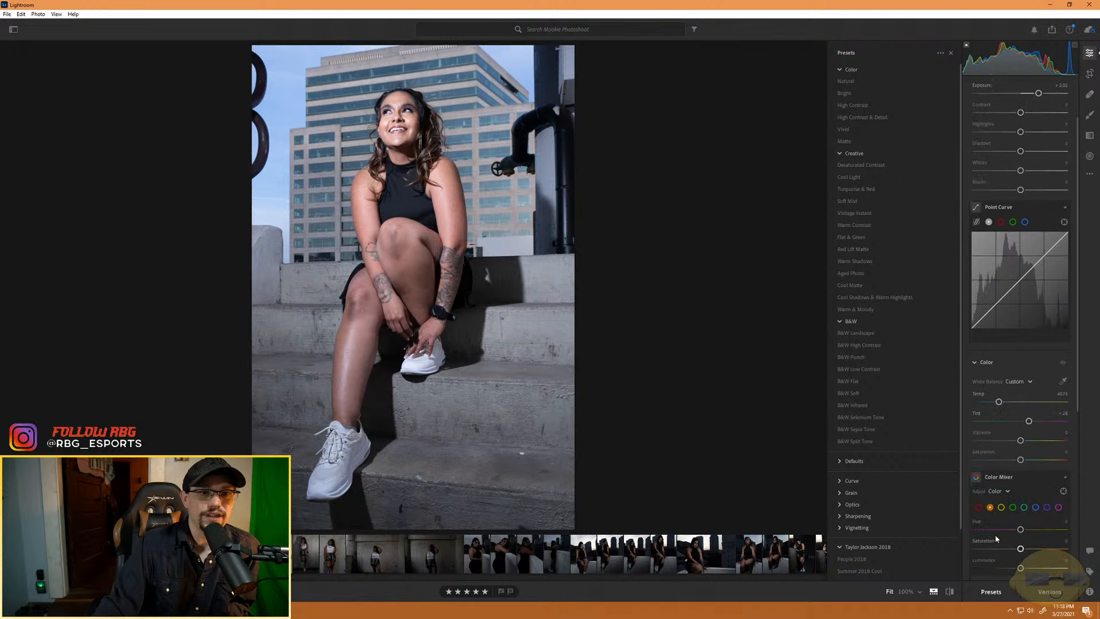
scroll(996, 537, "down", 2)
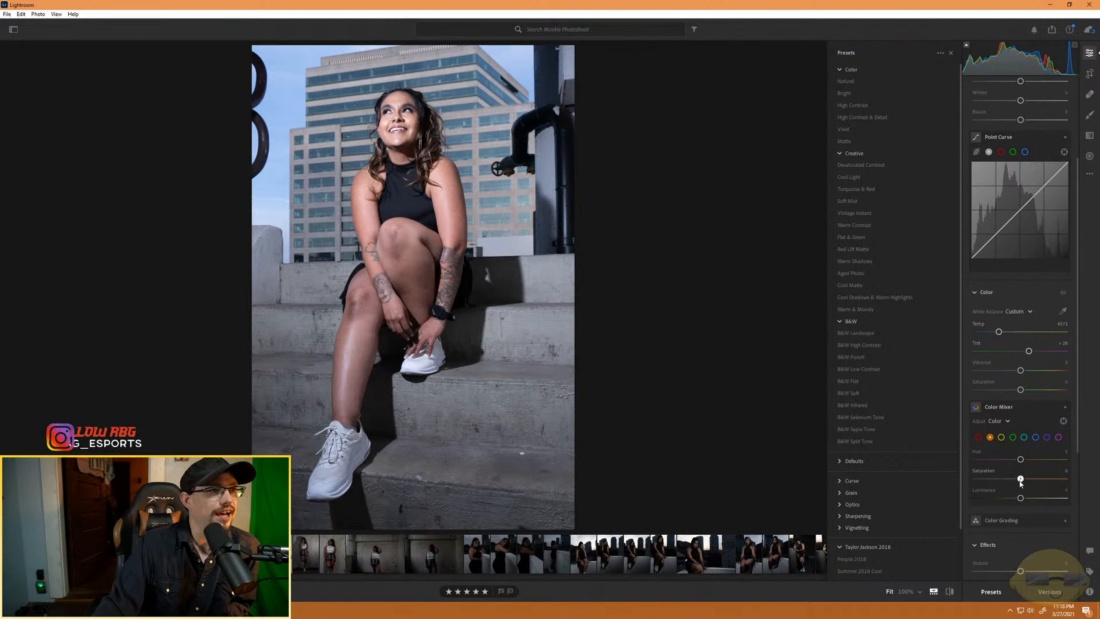
mouse_move(1022, 478)
left_mouse_down()
mouse_move(988, 479)
mouse_move(1025, 487)
left_mouse_up()
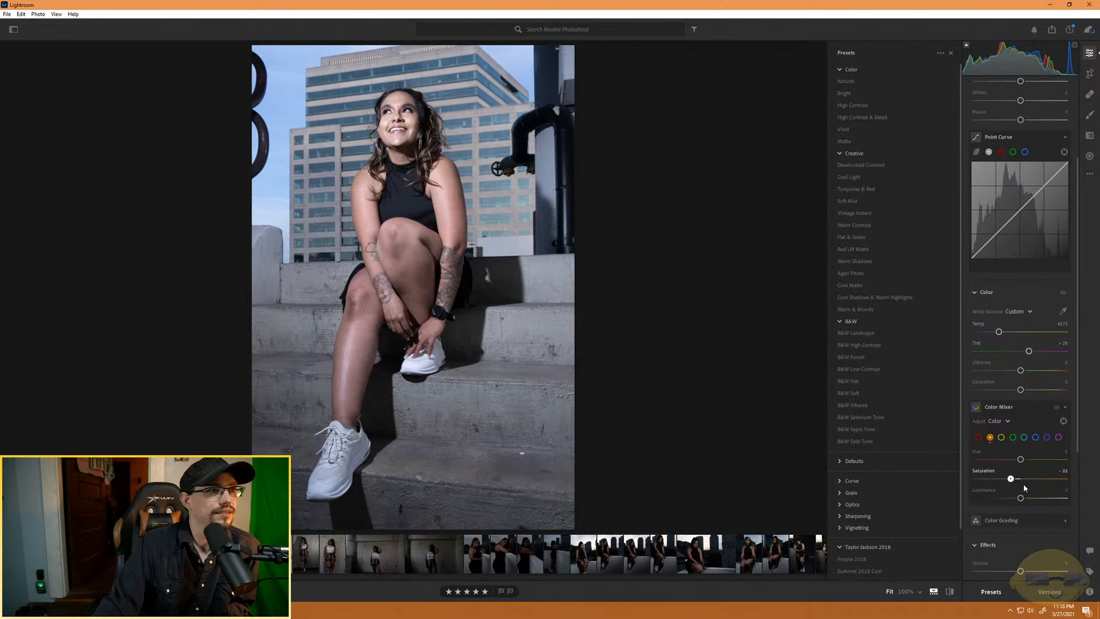
double_click(1024, 480)
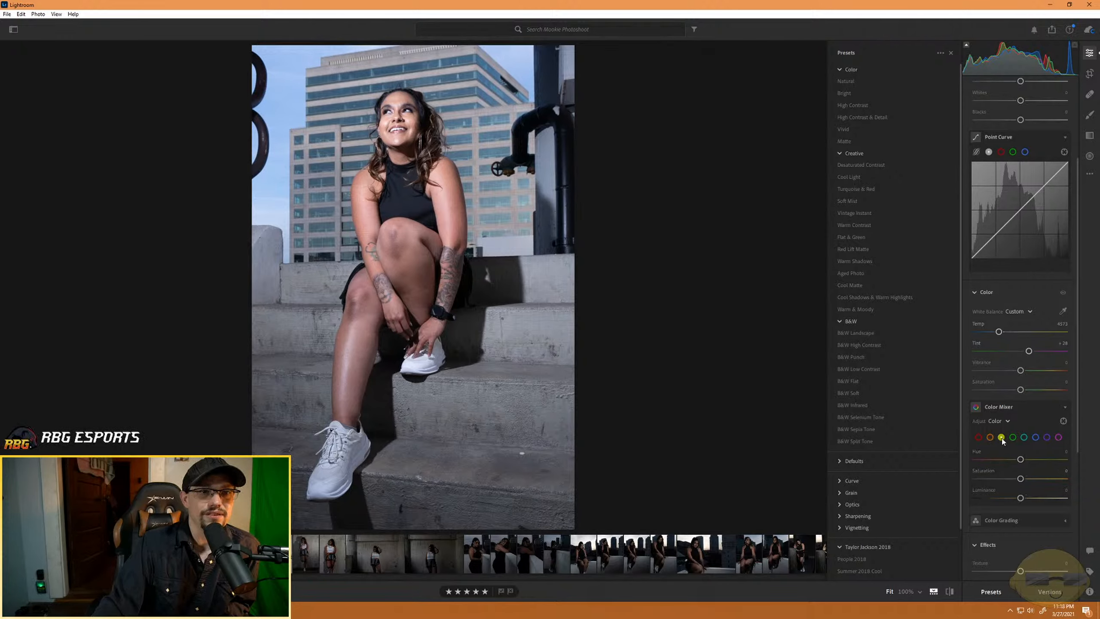
mouse_move(1021, 479)
left_mouse_down()
mouse_move(916, 495)
mouse_move(1057, 480)
mouse_move(781, 481)
mouse_move(1057, 480)
mouse_move(1023, 481)
left_mouse_up()
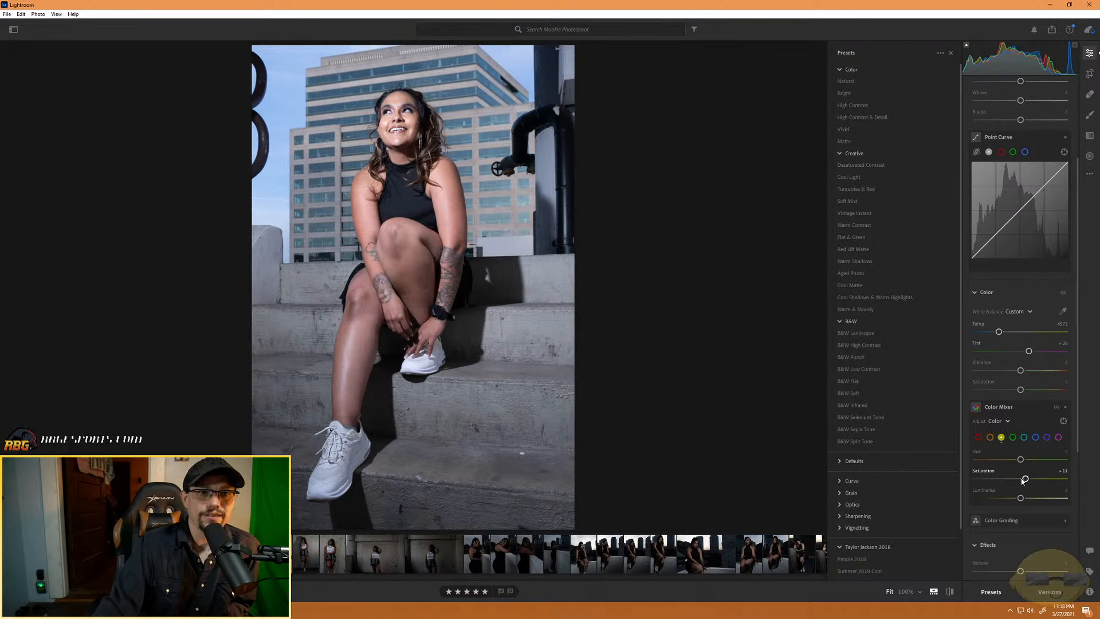
- Start a brush adjustment on the model's forehead with Texture about -33 and Clarity about -38 to smooth the skin
scroll(1020, 304, "up", 3)
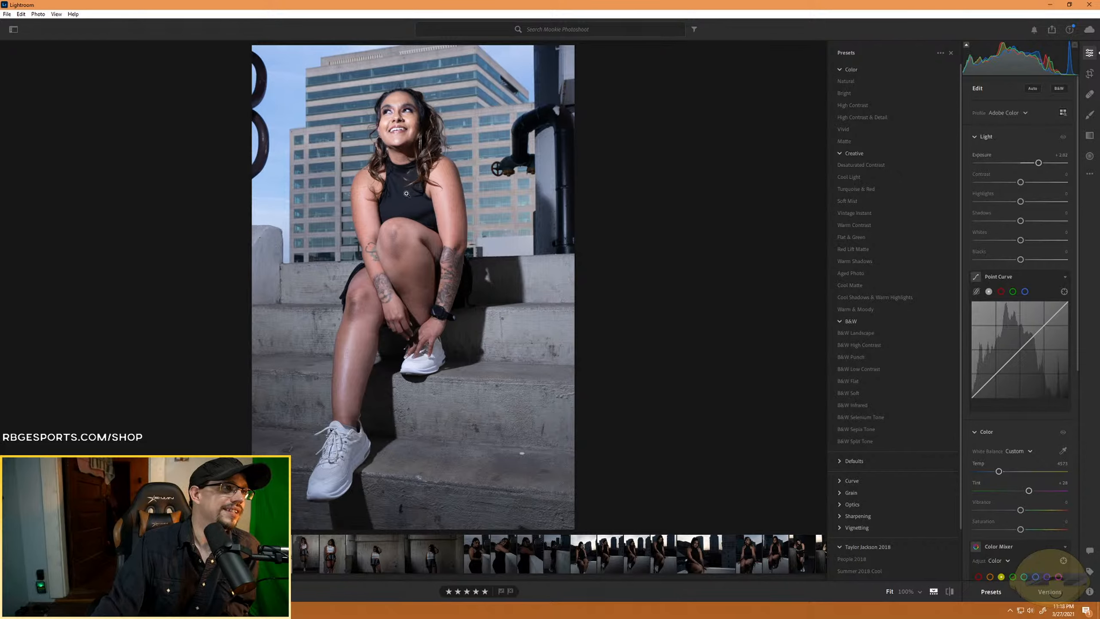
left_click(398, 182)
left_click_drag(368, 93, 375, 405)
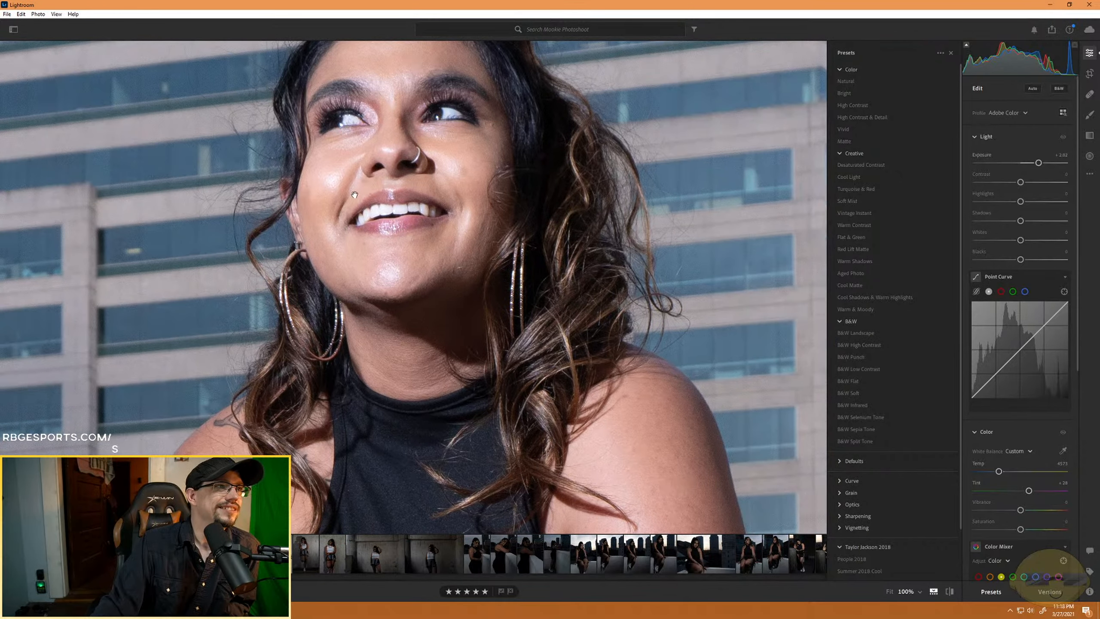
left_click_drag(351, 183, 353, 256)
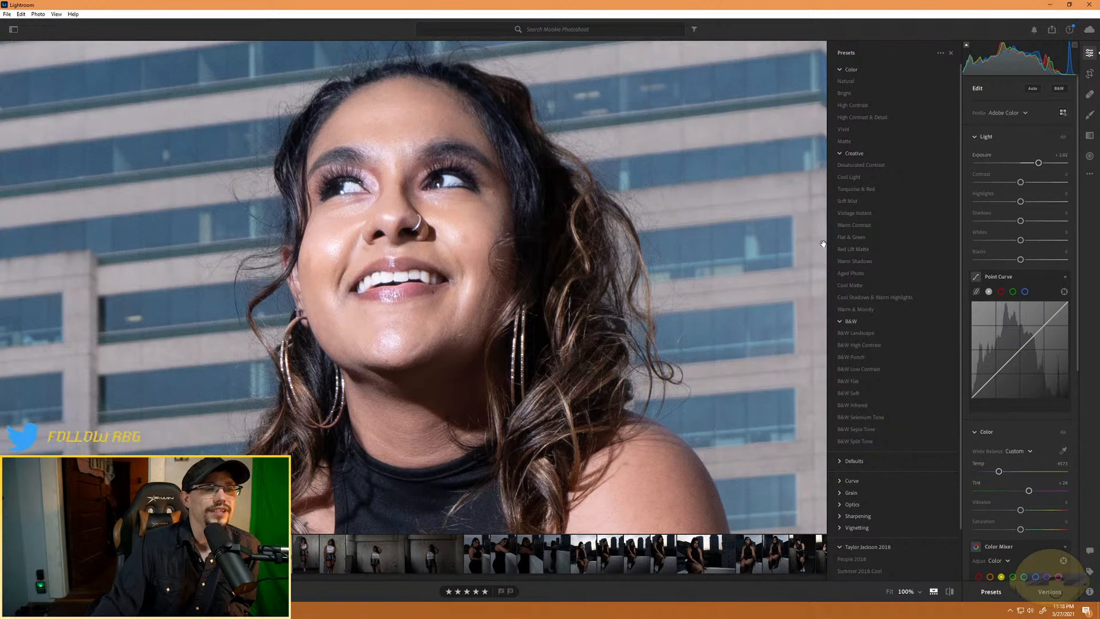
left_click(1090, 114)
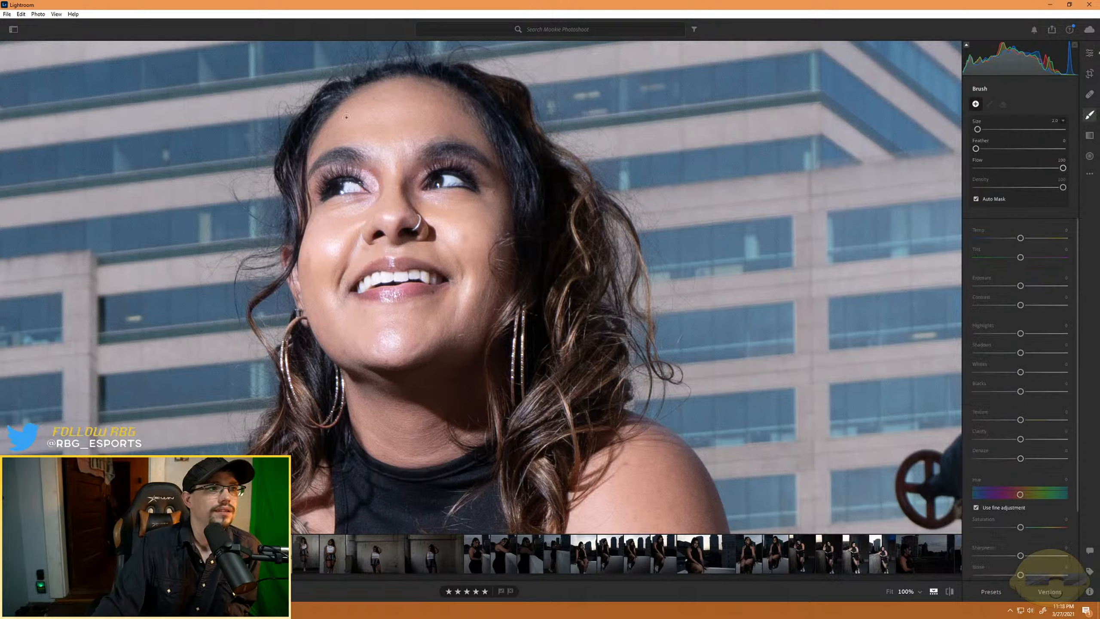
left_click_drag(382, 125, 374, 123)
scroll(413, 93, "down", 1)
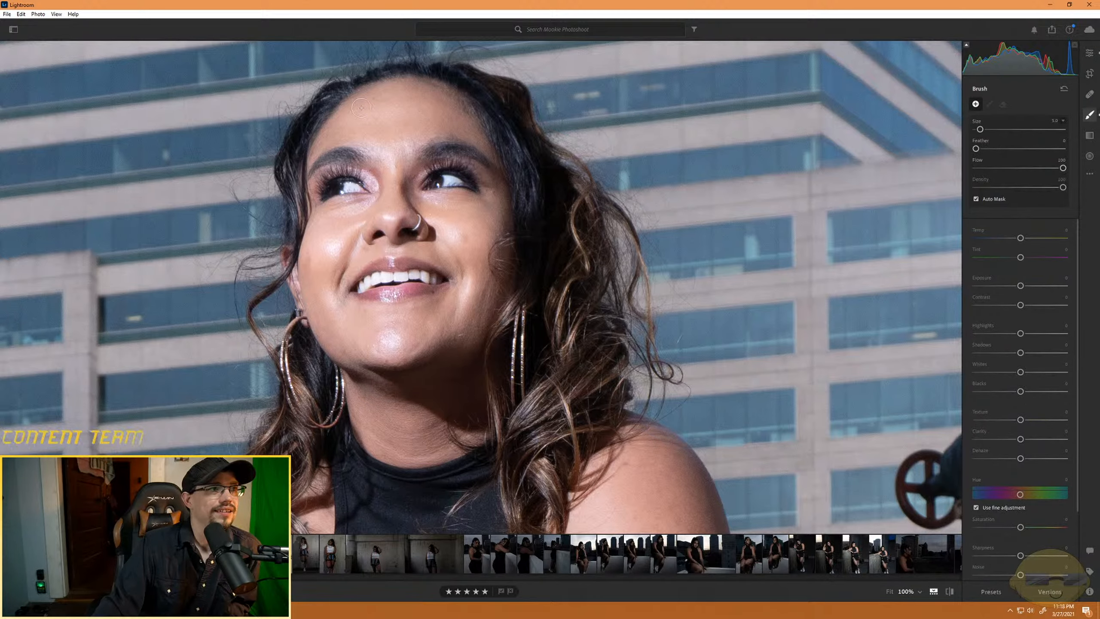
left_click(373, 123)
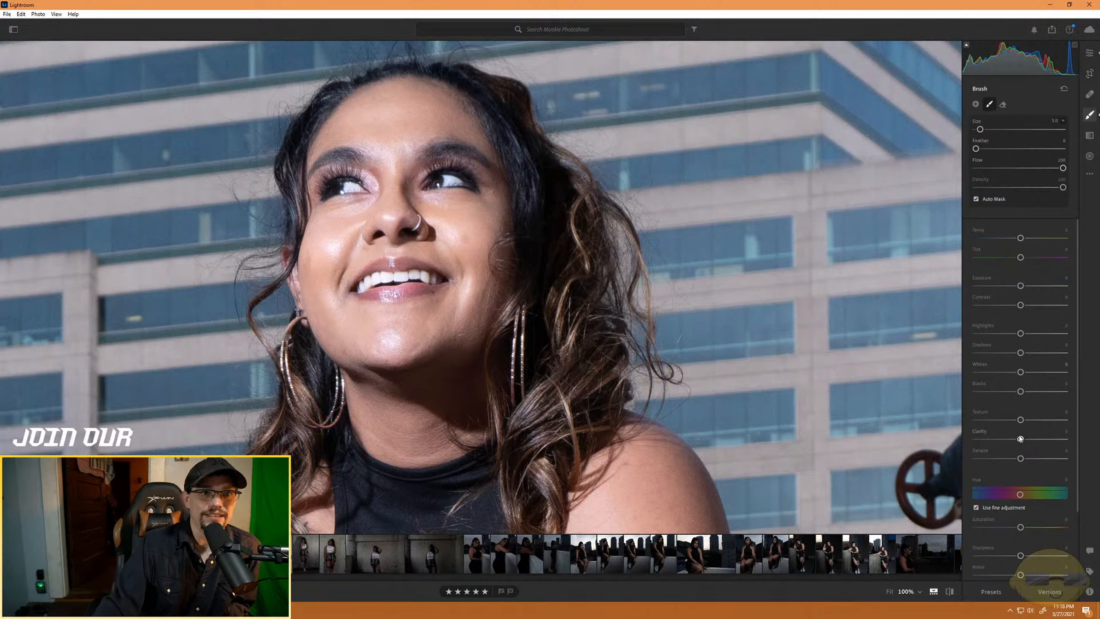
left_click_drag(1020, 419, 1004, 440)
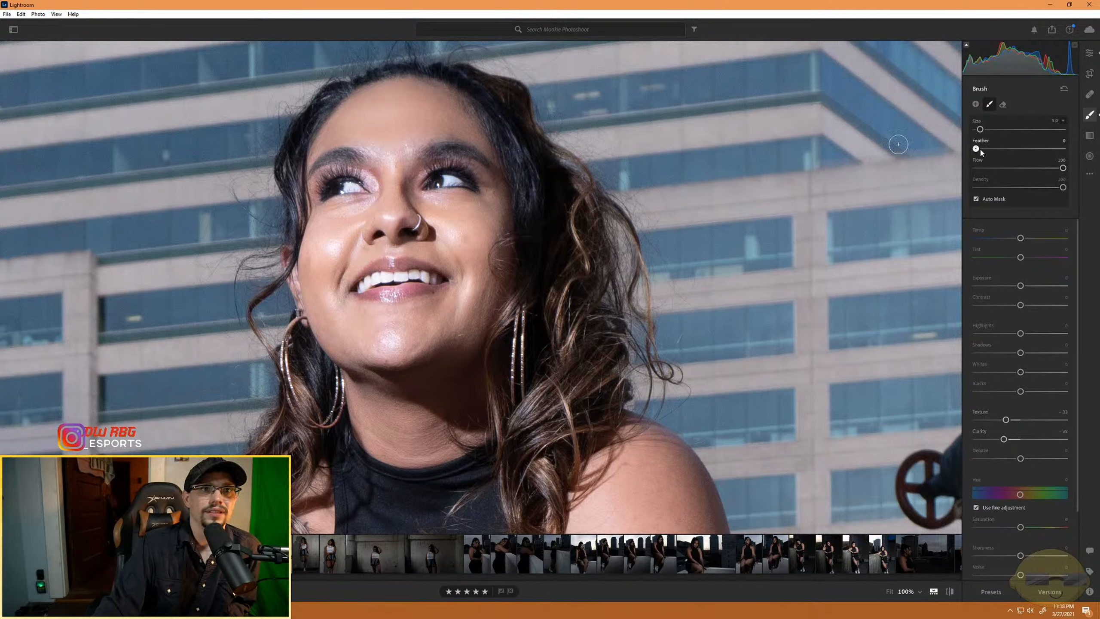
- Set the brush feather to about 15, paint over the face and neck skin, and show the mask overlay
left_click_drag(980, 148, 989, 149)
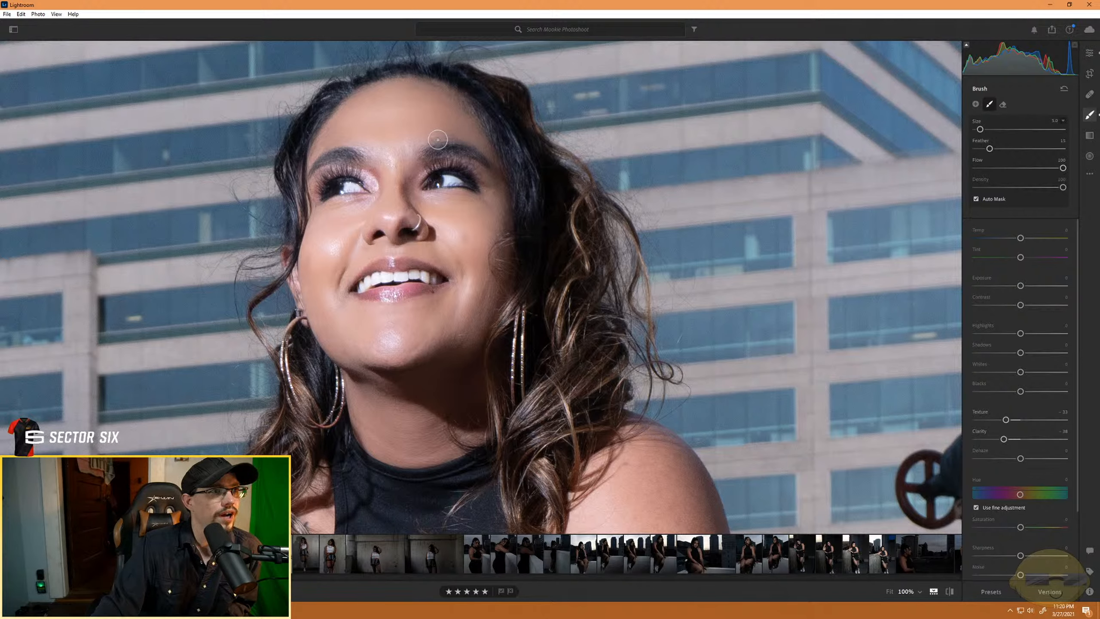
scroll(439, 139, "down", 3)
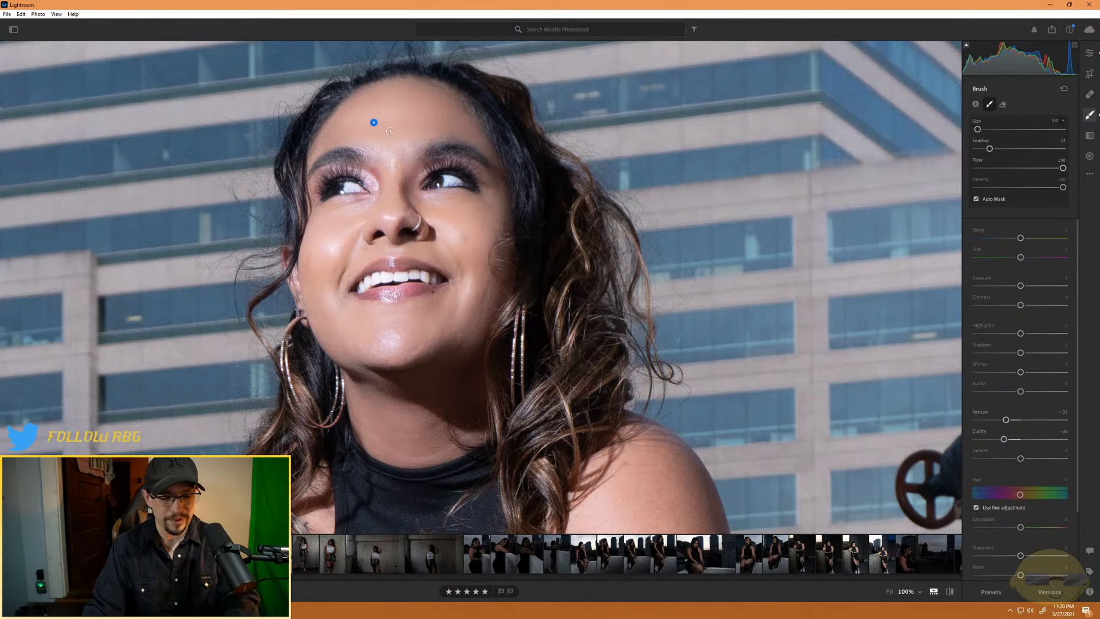
key("o")
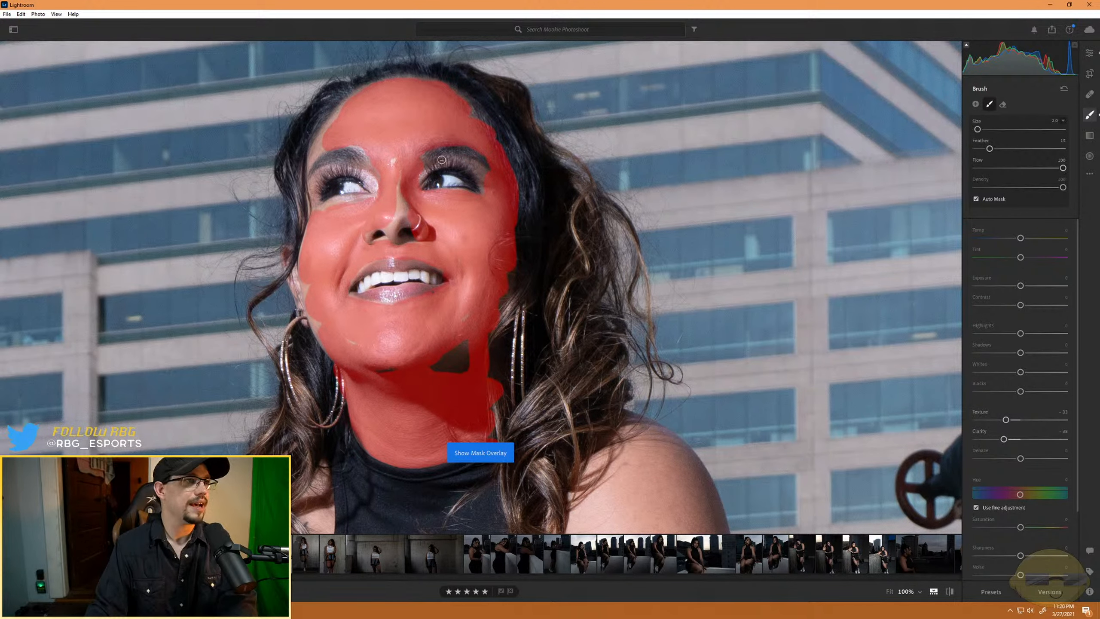
- Refine the skin mask by painting in the forehead and temple edges and erasing it around the eyes and eyebrows
key("alt")
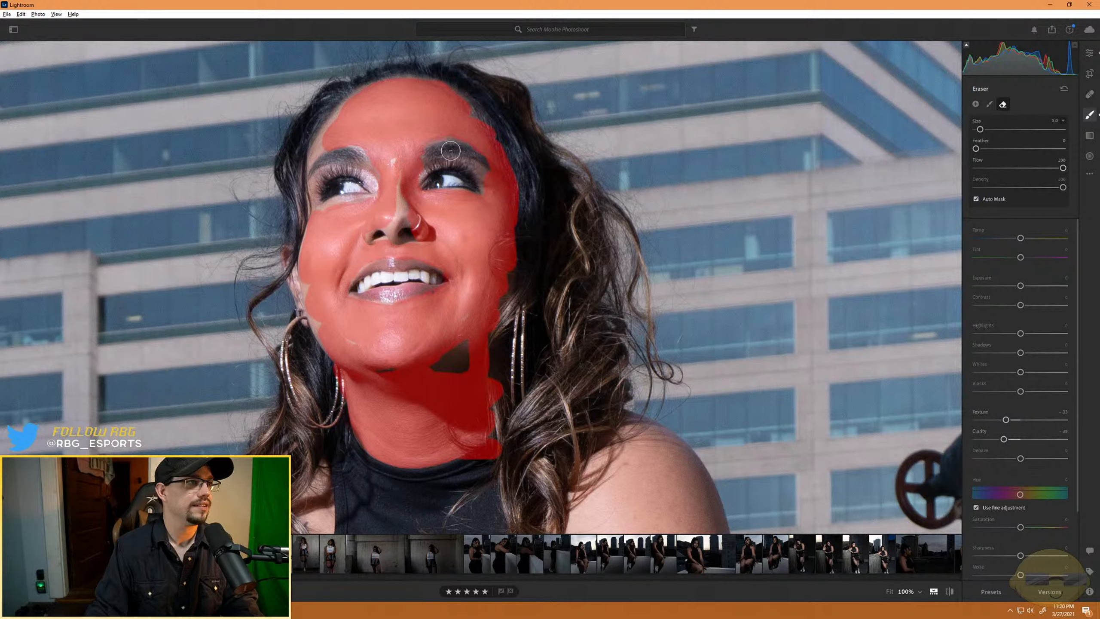
key("alt")
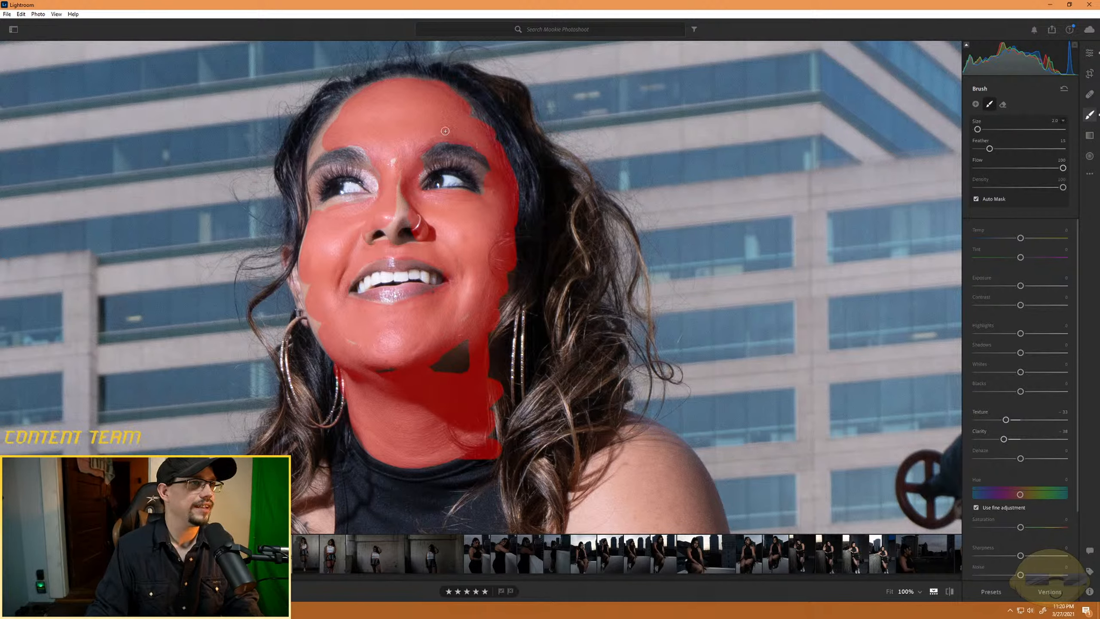
scroll(471, 120, "up", 3)
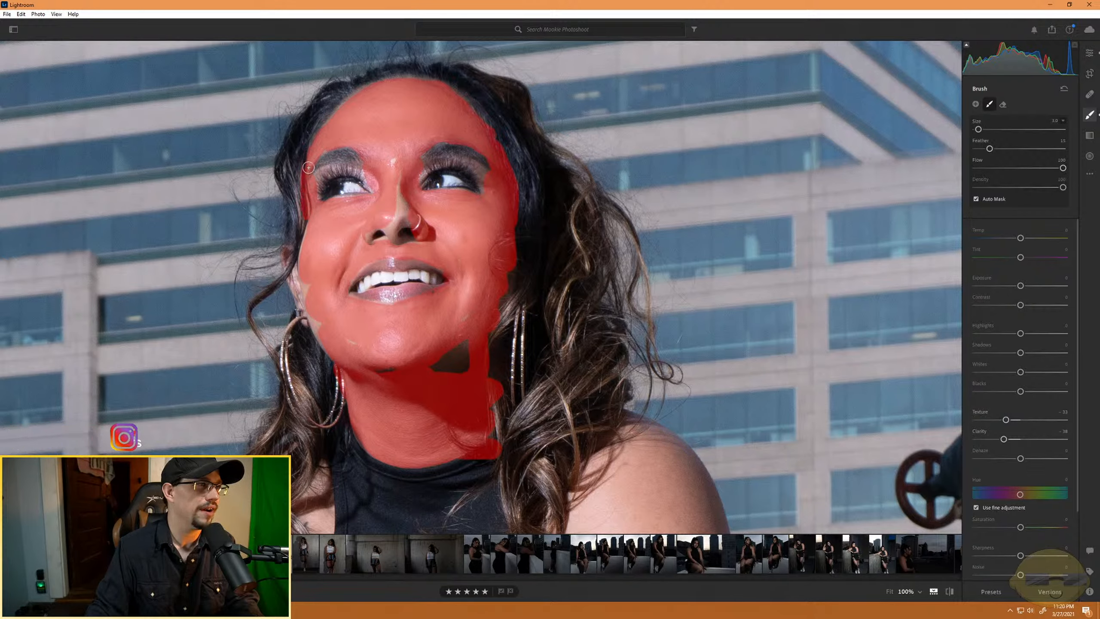
left_click_drag(309, 167, 317, 175)
scroll(312, 177, "down", 3)
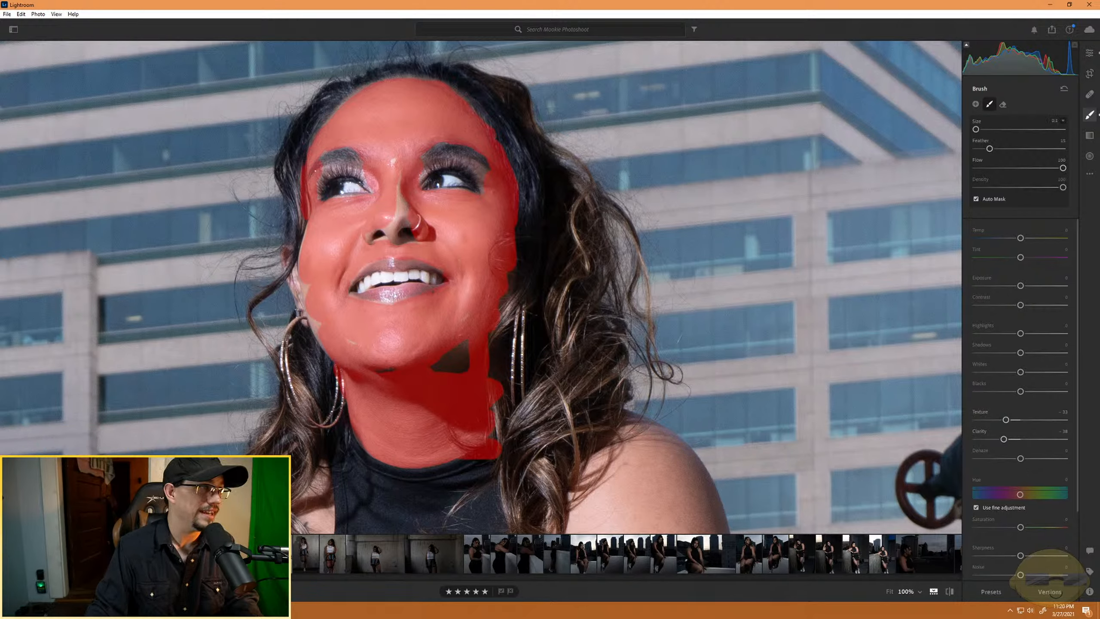
key("alt")
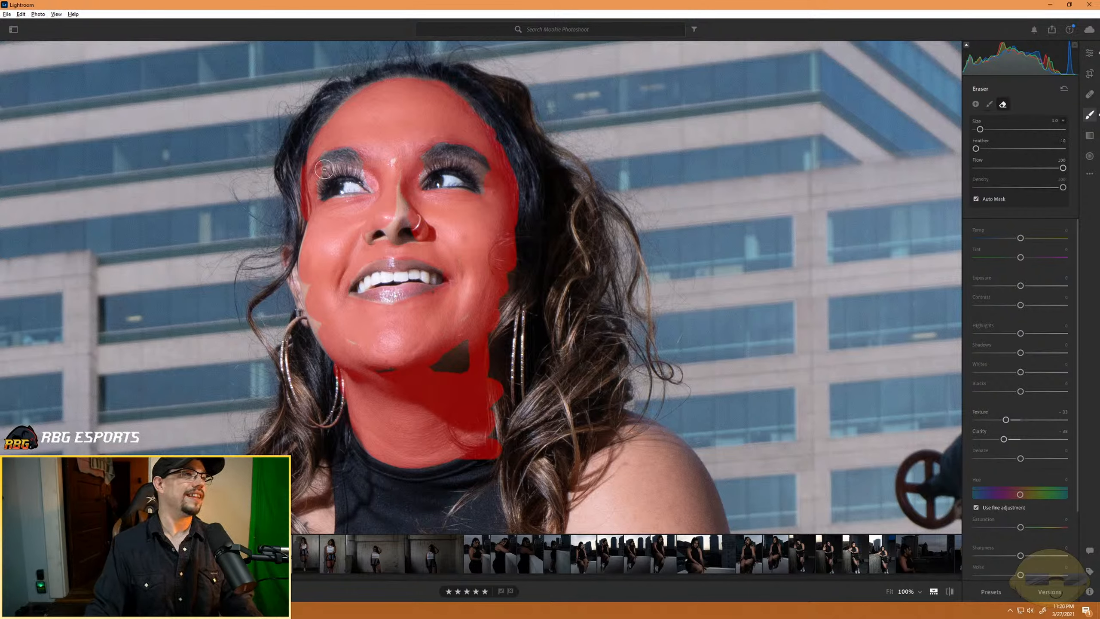
left_click_drag(324, 169, 321, 187)
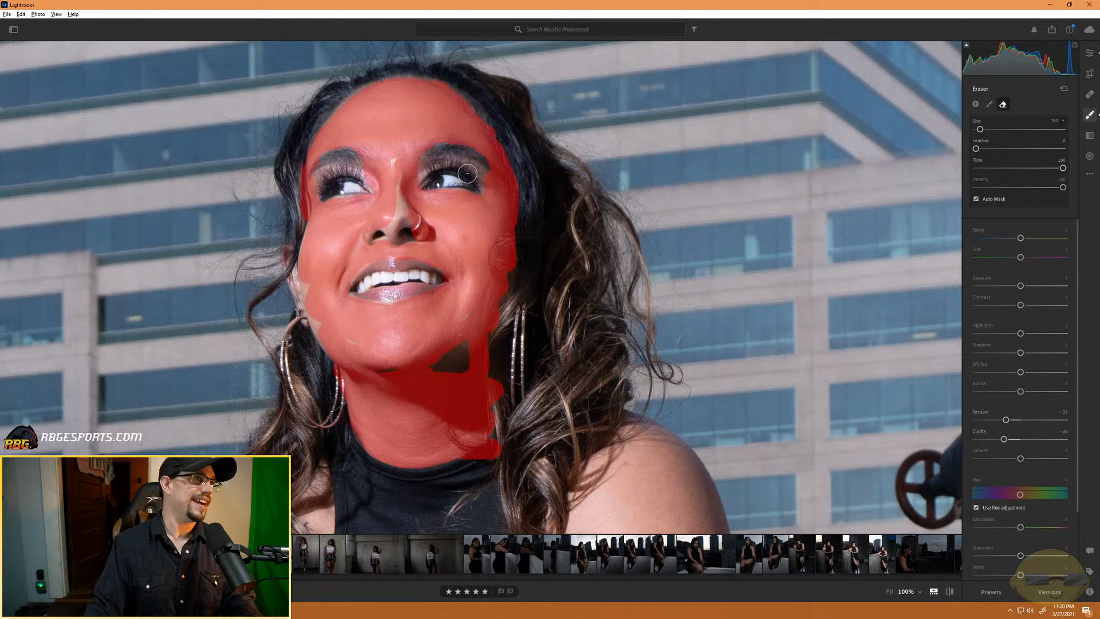
mouse_move(470, 174)
left_mouse_down()
mouse_move(489, 178)
mouse_move(482, 162)
mouse_move(486, 181)
mouse_move(494, 168)
left_mouse_up()
- Paint the missed patches under the jaw and along the cheek edge into the mask, and erase its spill over the collar
key("alt")
scroll(494, 185, "up", 3)
key("alt")
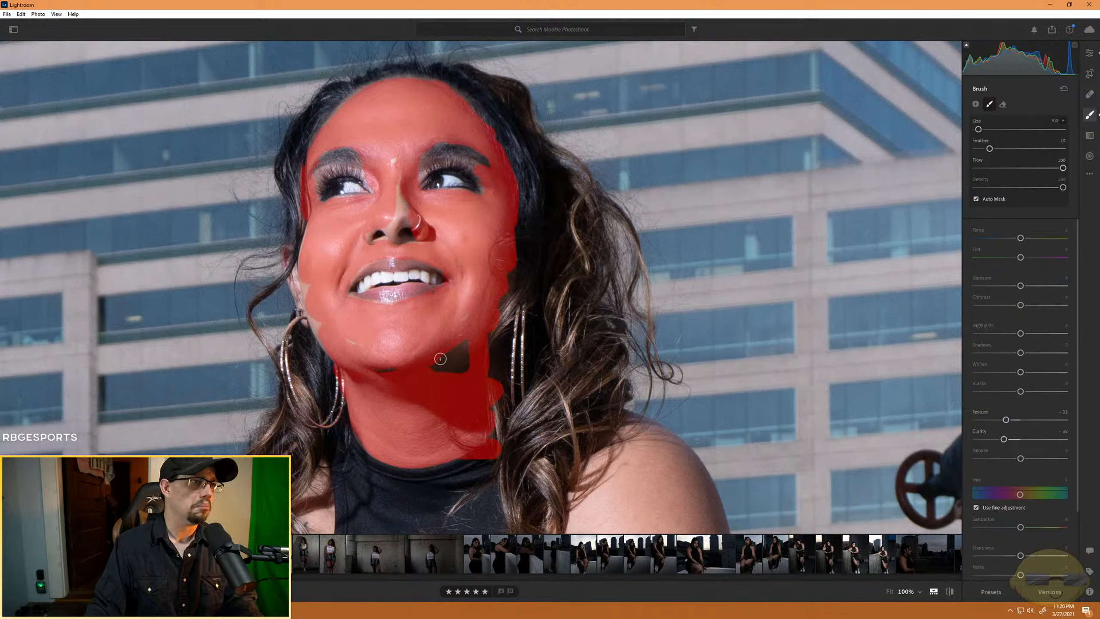
mouse_move(441, 356)
left_mouse_down()
mouse_move(446, 381)
mouse_move(461, 364)
left_mouse_up()
left_click_drag(468, 324, 437, 363)
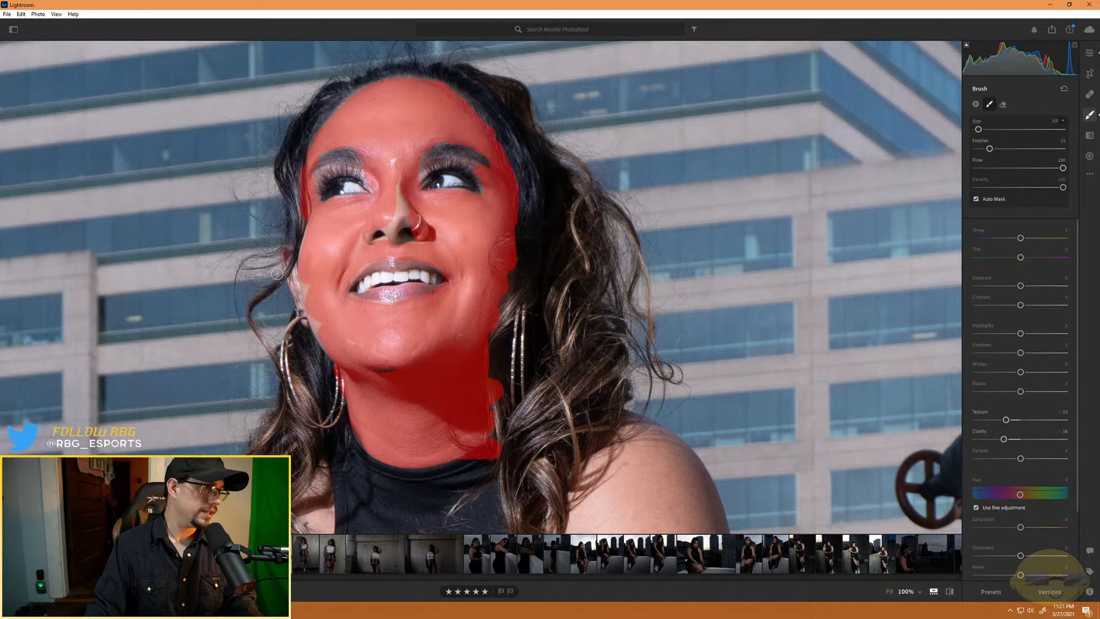
left_click_drag(306, 298, 321, 338)
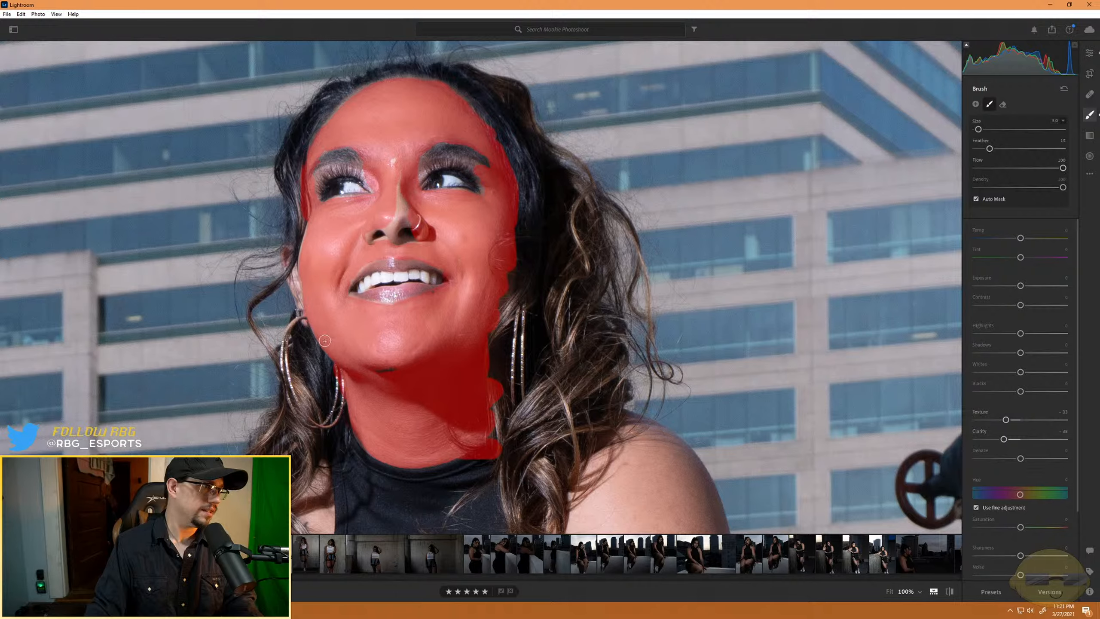
key("super")
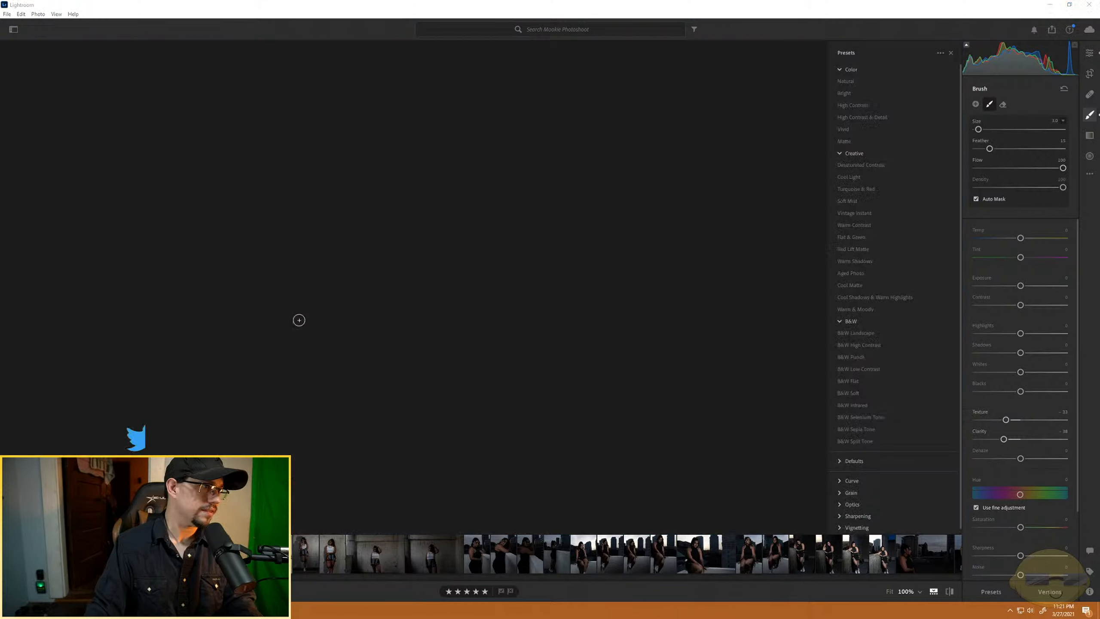
left_click(291, 315)
key("alt")
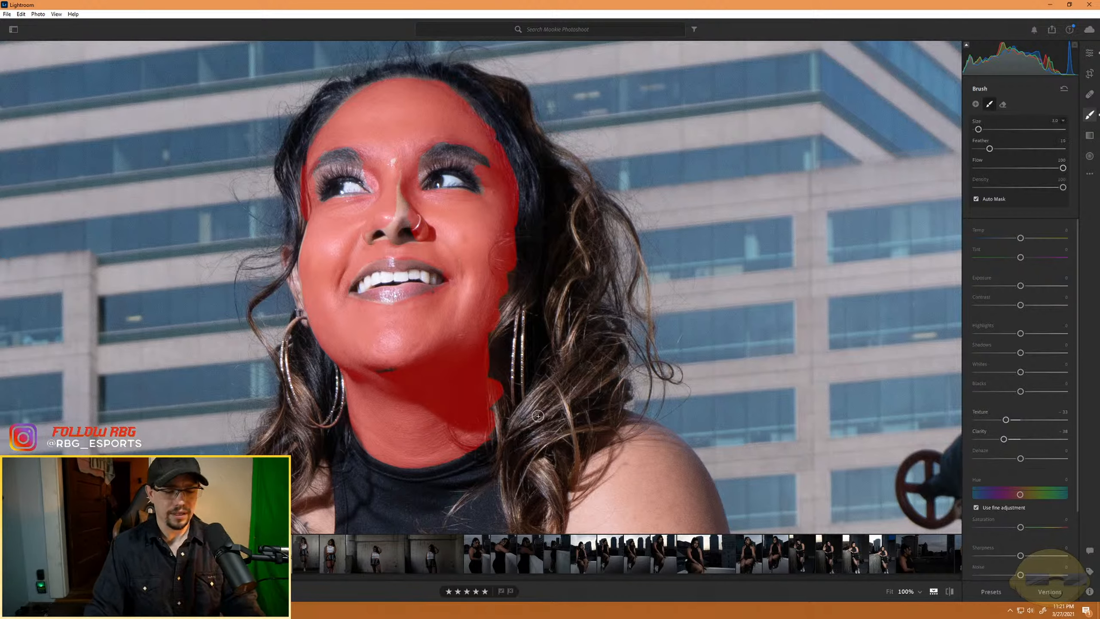
- Hide the mask overlay and soften the skin smoothing to Texture about -20 with Clarity brought close to zero
key("o")
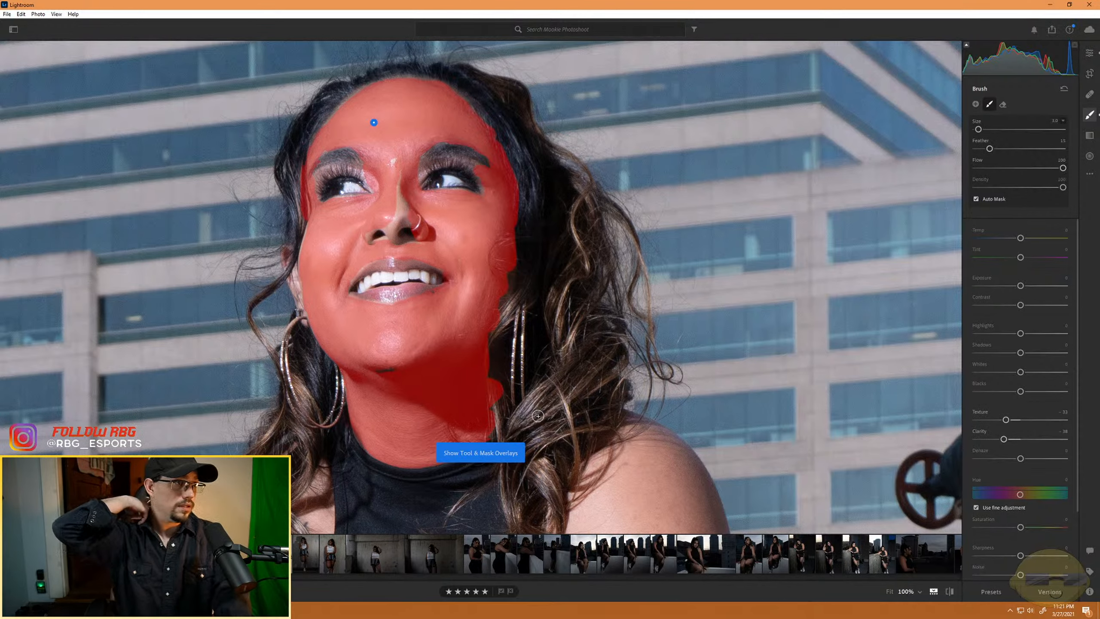
key("o")
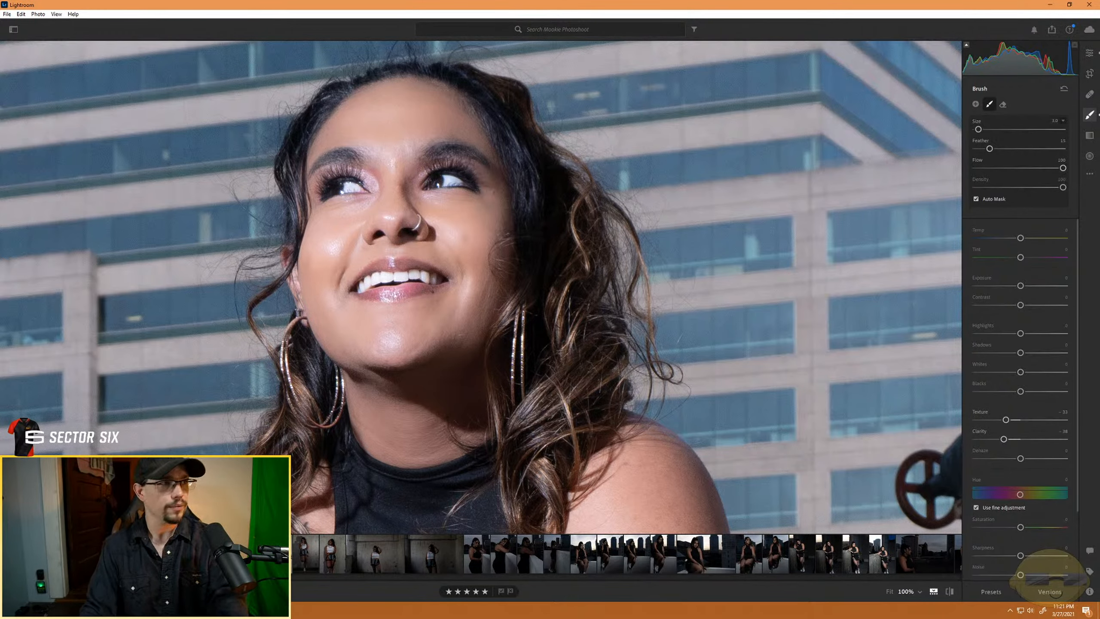
key("ctrl+minus")
key("ctrl+minus")
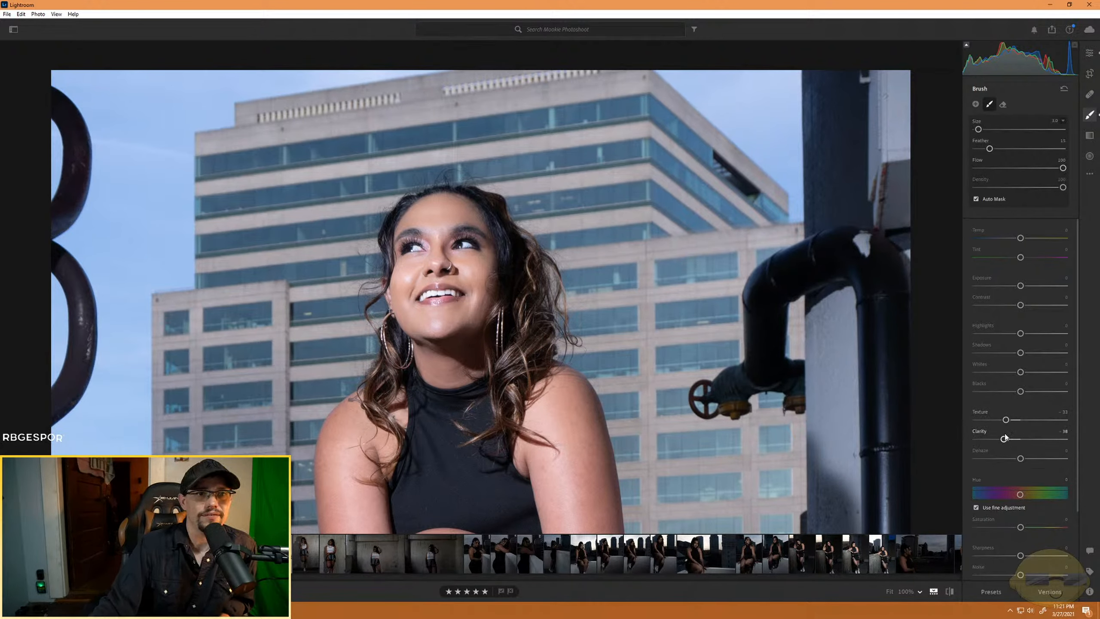
mouse_move(1006, 420)
left_mouse_down()
mouse_move(1037, 421)
mouse_move(996, 436)
mouse_move(1008, 440)
left_mouse_up()
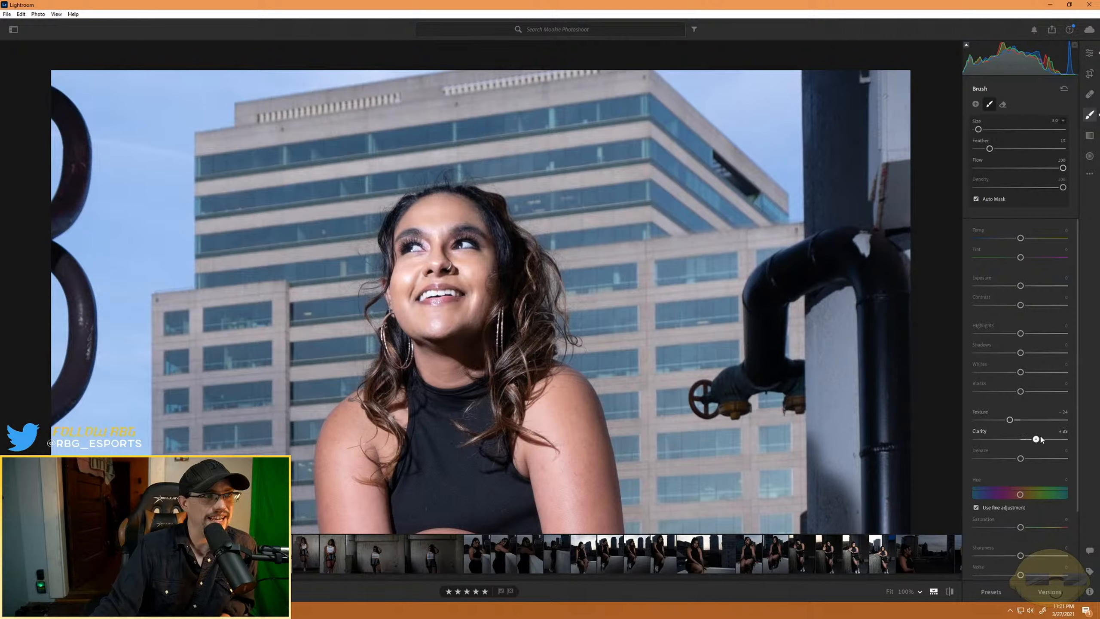
left_click_drag(1049, 440, 1022, 441)
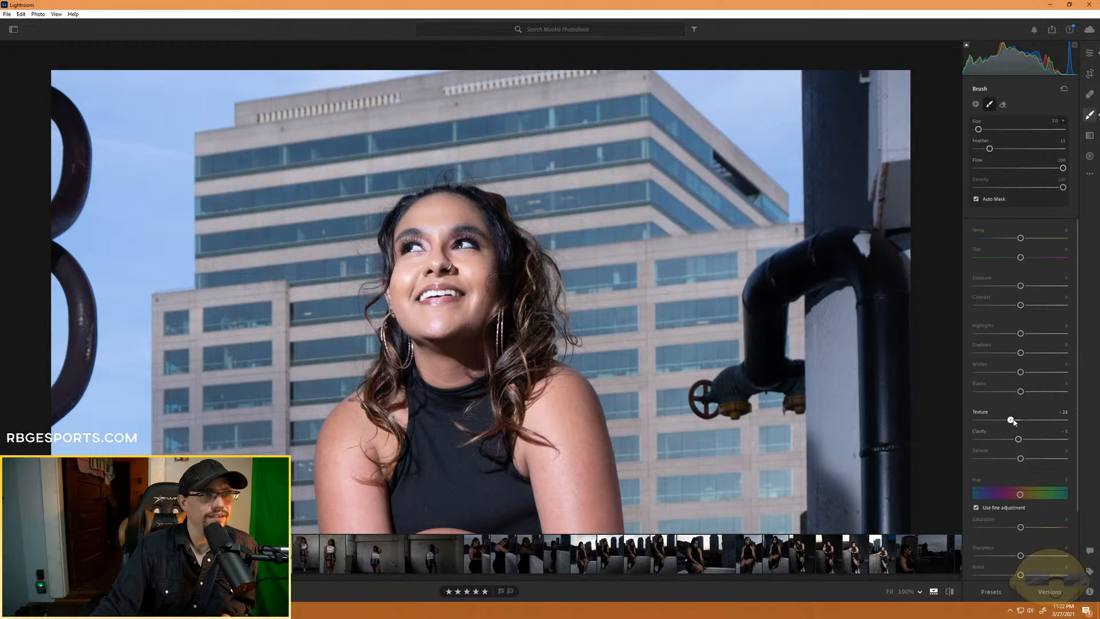
mouse_move(1011, 419)
left_mouse_down()
mouse_move(1025, 420)
mouse_move(1011, 423)
left_mouse_up()
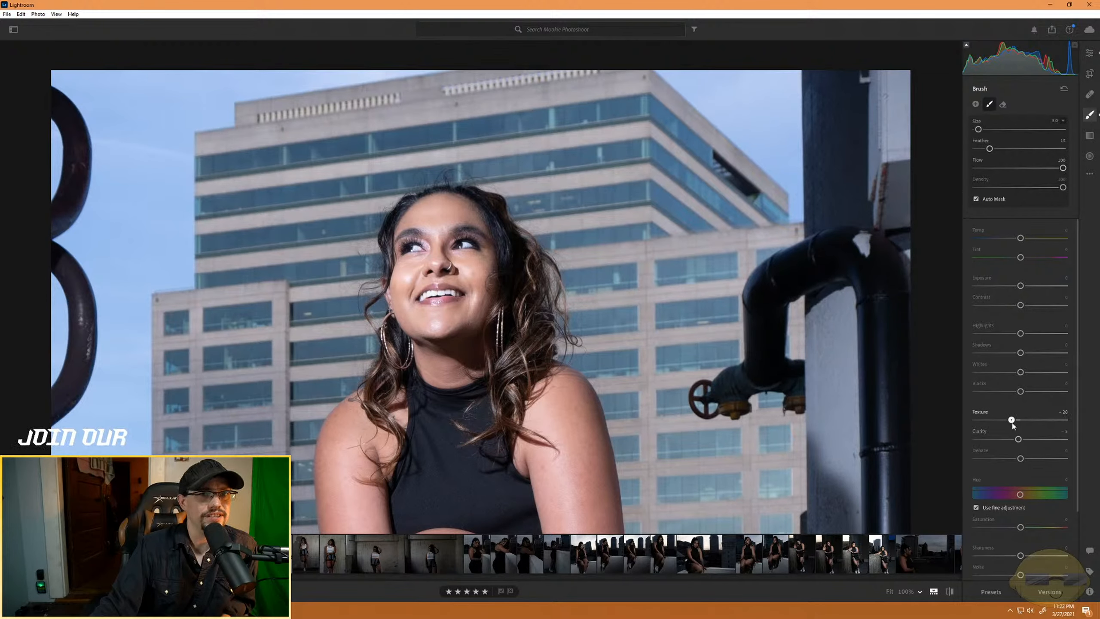
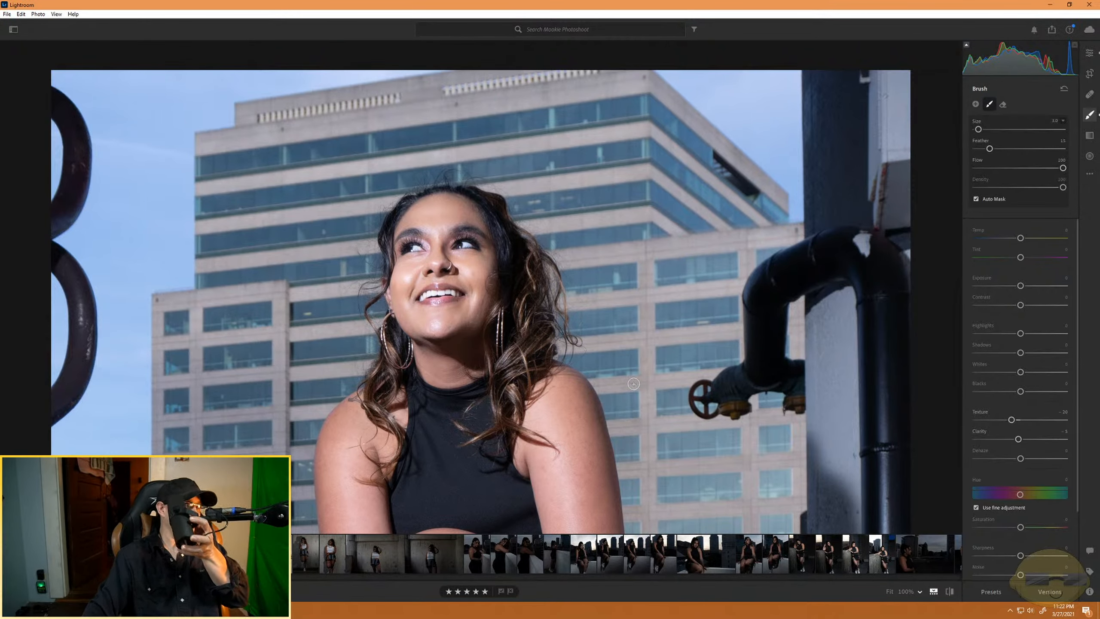
- Crop the photo to the 3 x 4 ratio, framing the seated model from above her head down to her forearms, and apply it
scroll(607, 401, "down", 3)
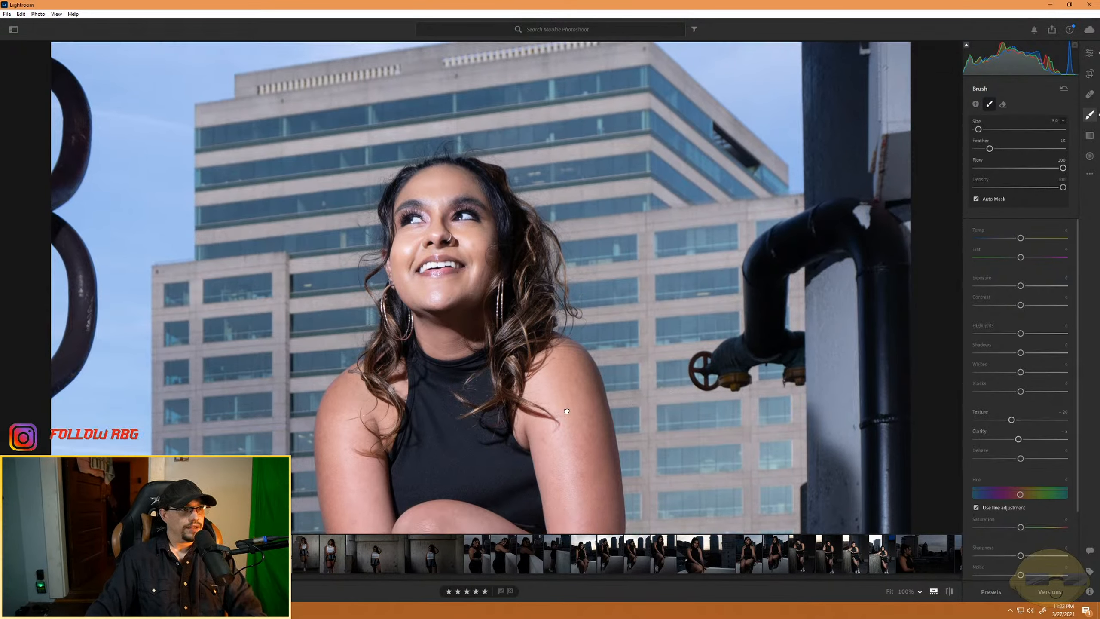
left_click_drag(643, 388, 641, 407)
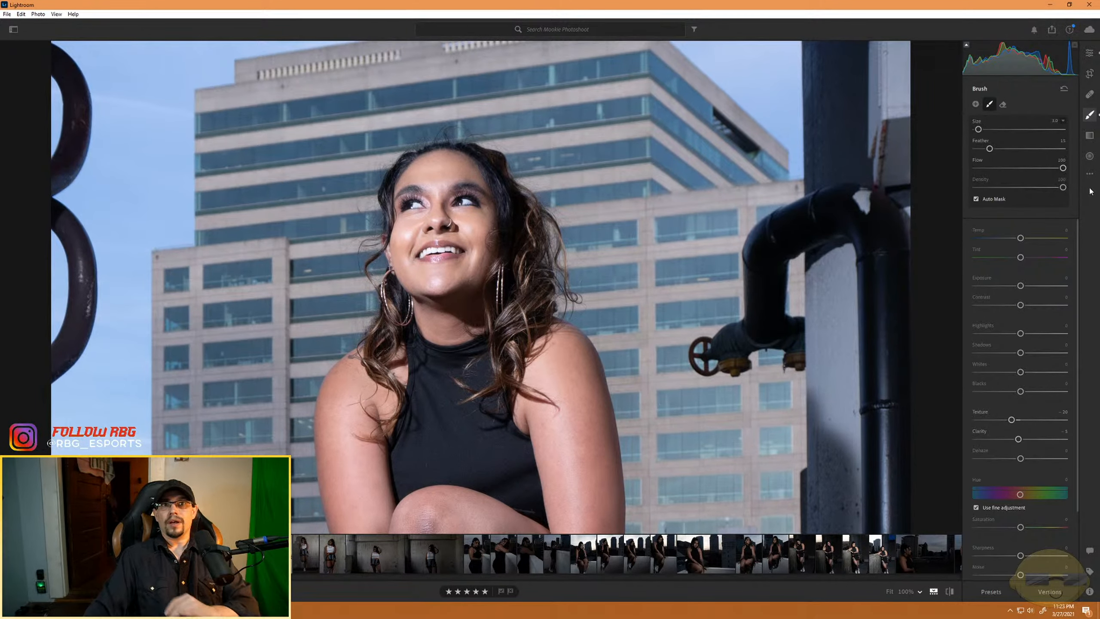
left_click(1090, 74)
left_click(1015, 105)
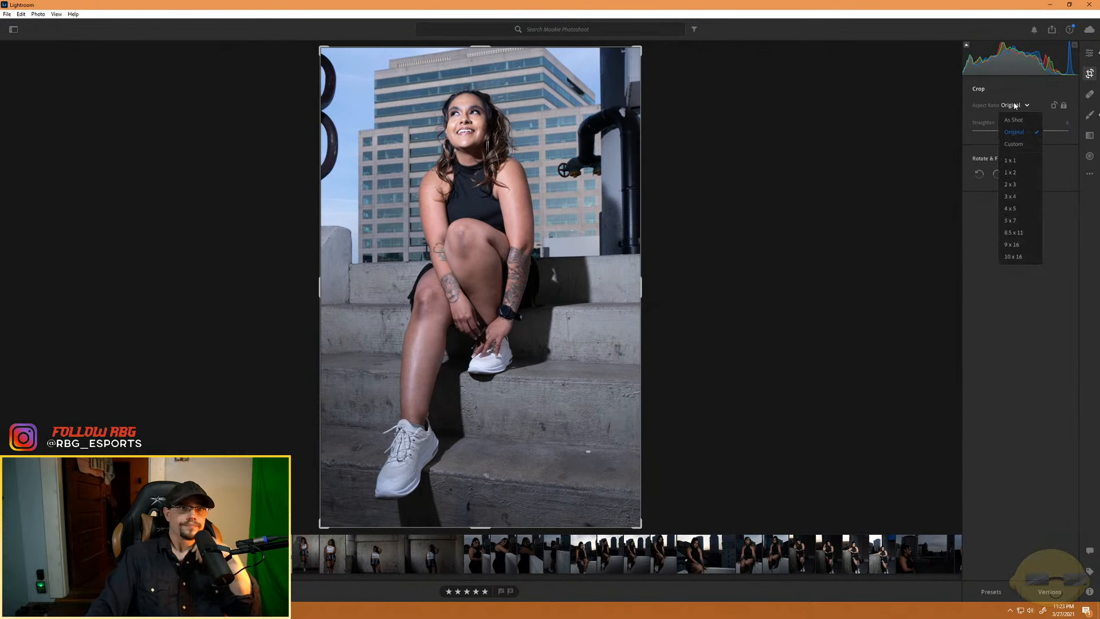
left_click(1009, 197)
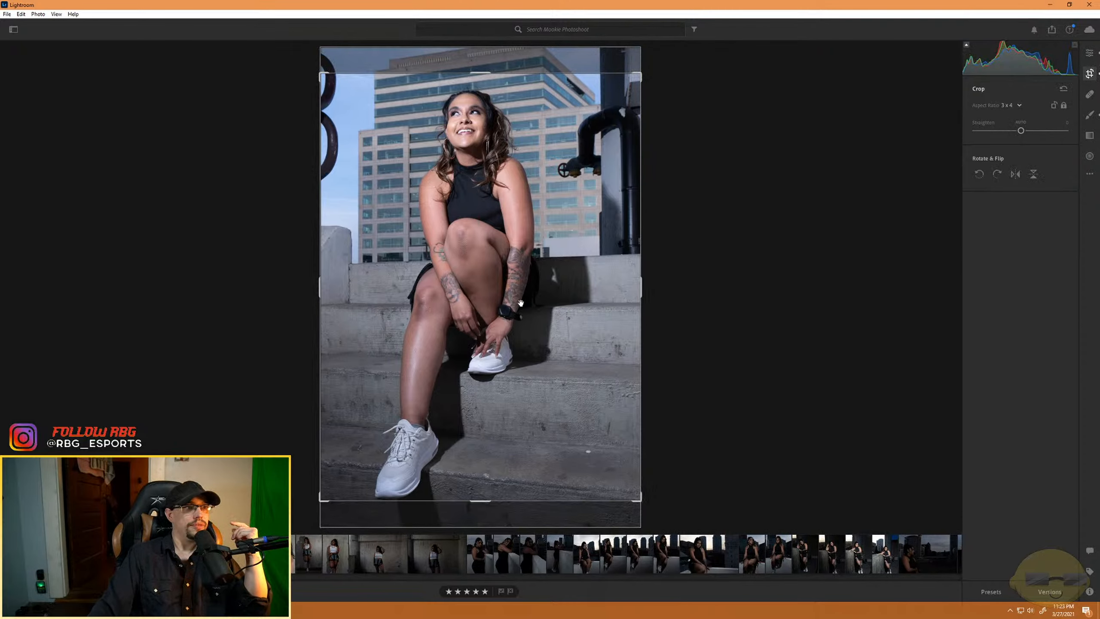
left_click_drag(641, 501, 813, 446)
left_click_drag(515, 307, 519, 324)
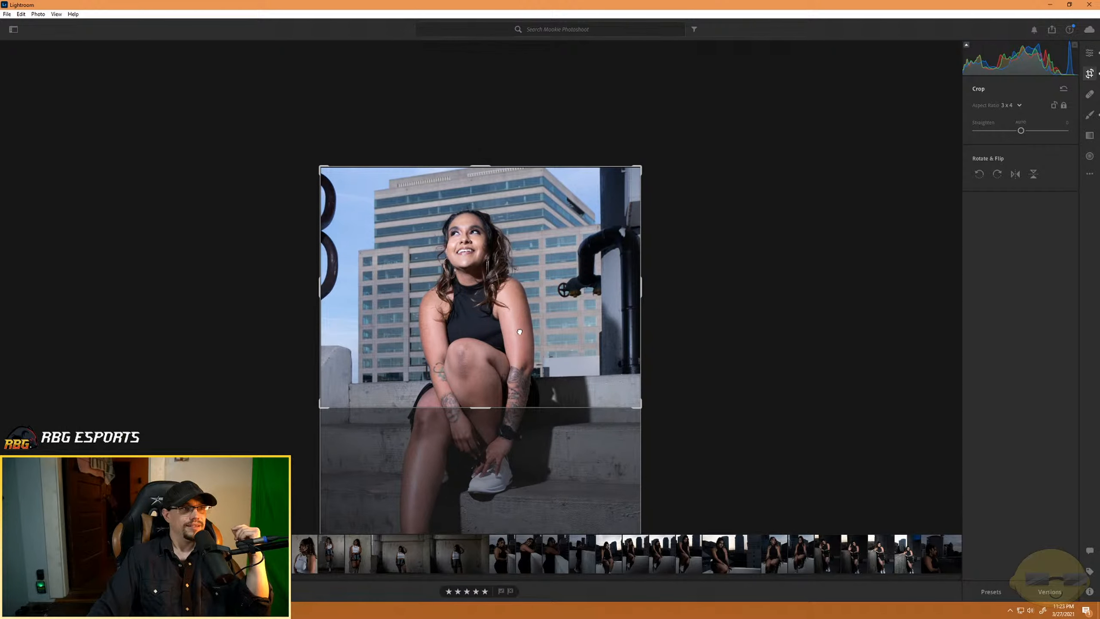
left_click(1089, 51)
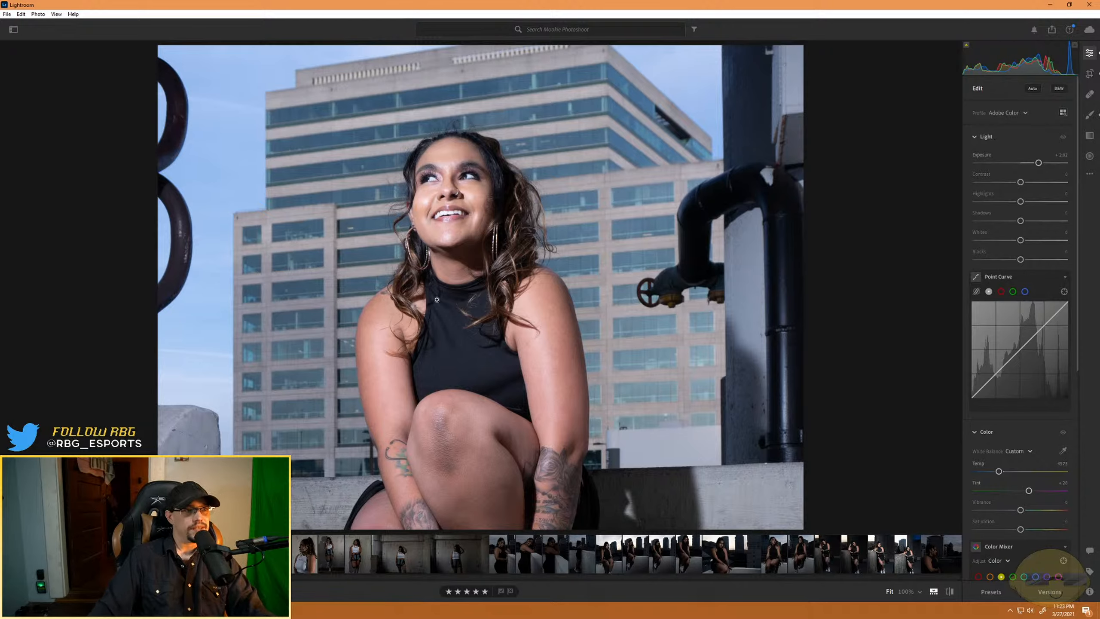
- Adjust the light: Exposure about +1.5, Contrast +20, Highlights about +13, Shadows about -20, Whites about -29 and Blacks about +7
left_click(479, 464)
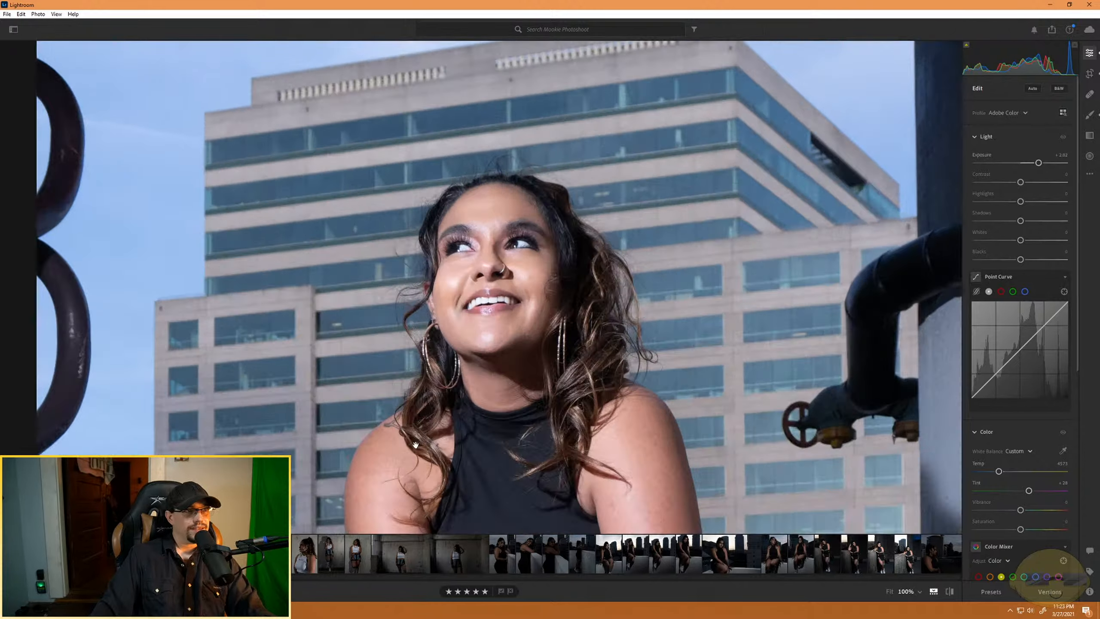
left_click(426, 445)
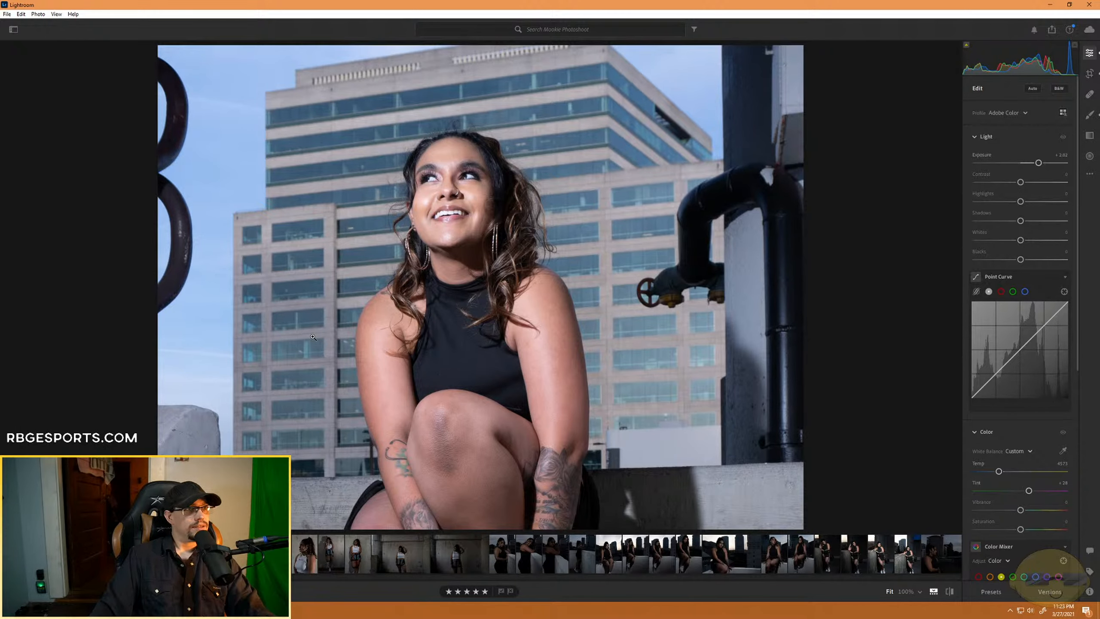
left_click_drag(1039, 162, 1031, 182)
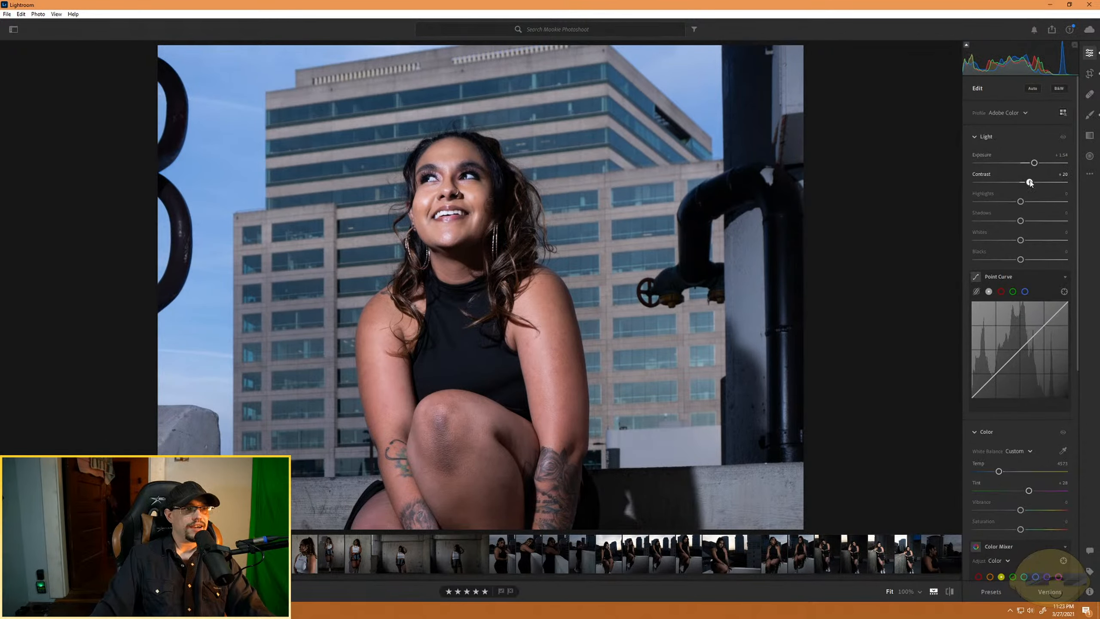
left_click_drag(1021, 202, 1025, 261)
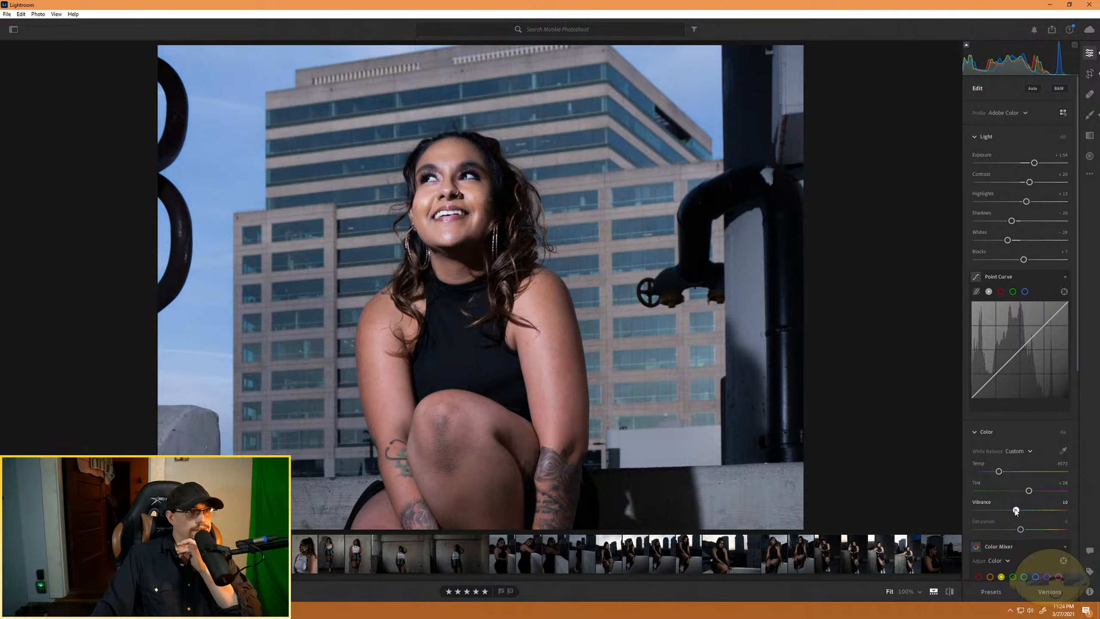
- Lower Vibrance to about -18, and set the blue channel's Saturation to about +8 and Luminance to about -12
left_click_drag(1021, 511, 1012, 510)
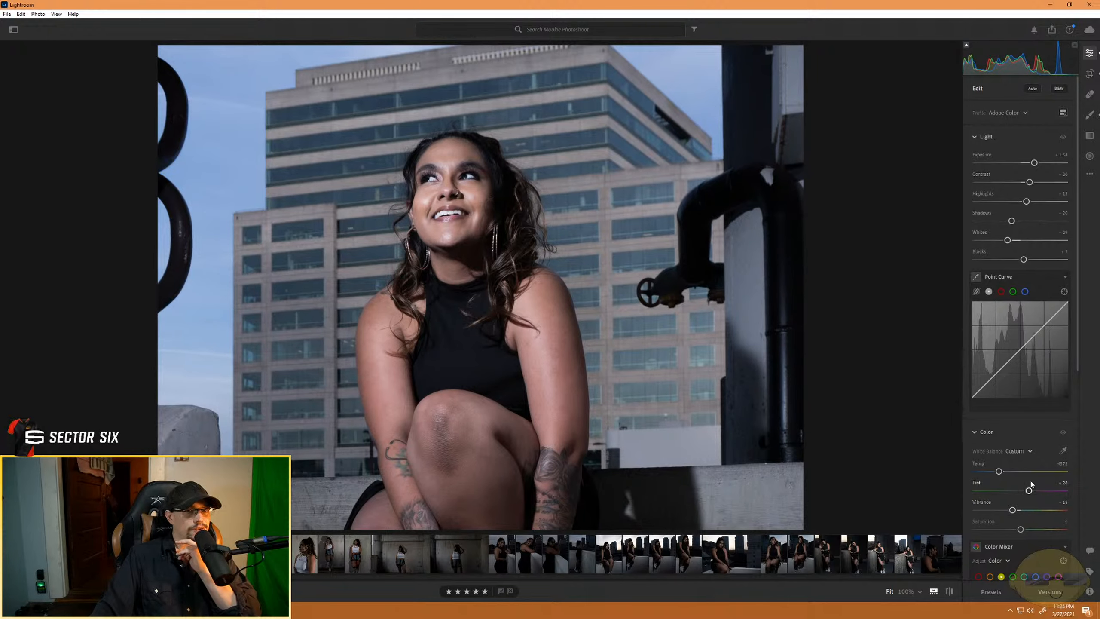
scroll(1031, 484, "down", 2)
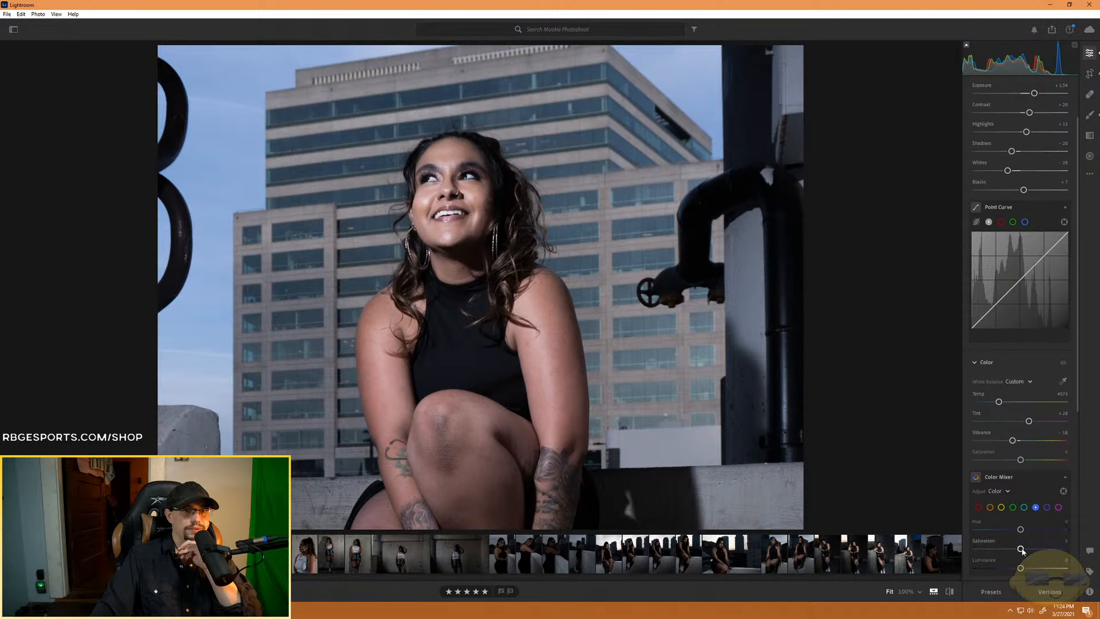
left_click_drag(1022, 549, 1037, 550)
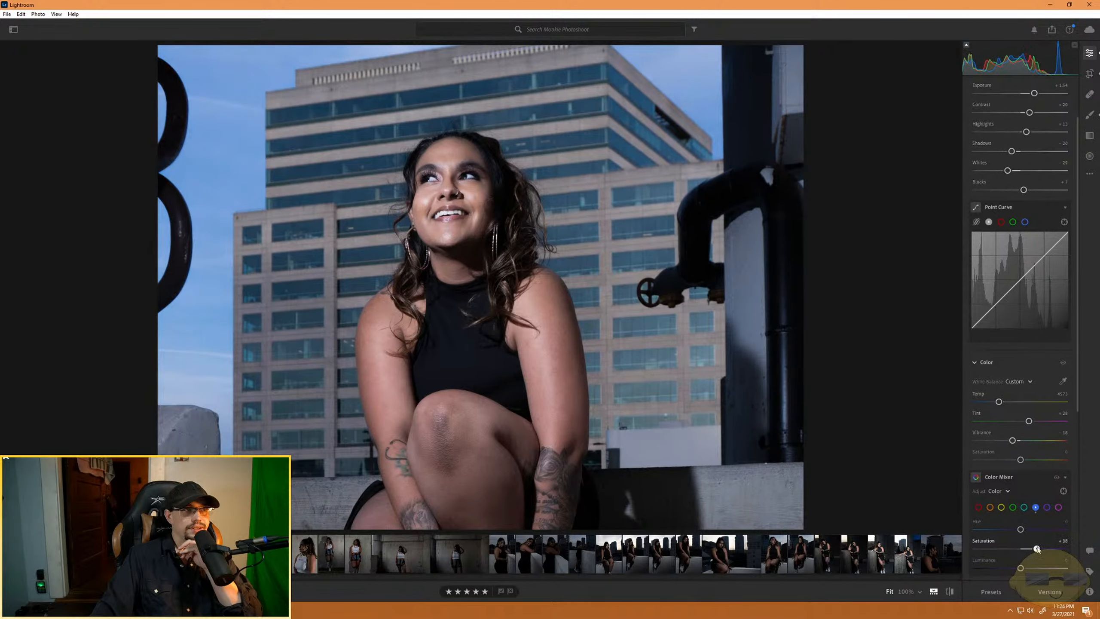
mouse_move(1037, 548)
left_mouse_down()
mouse_move(979, 548)
mouse_move(1034, 549)
left_mouse_up()
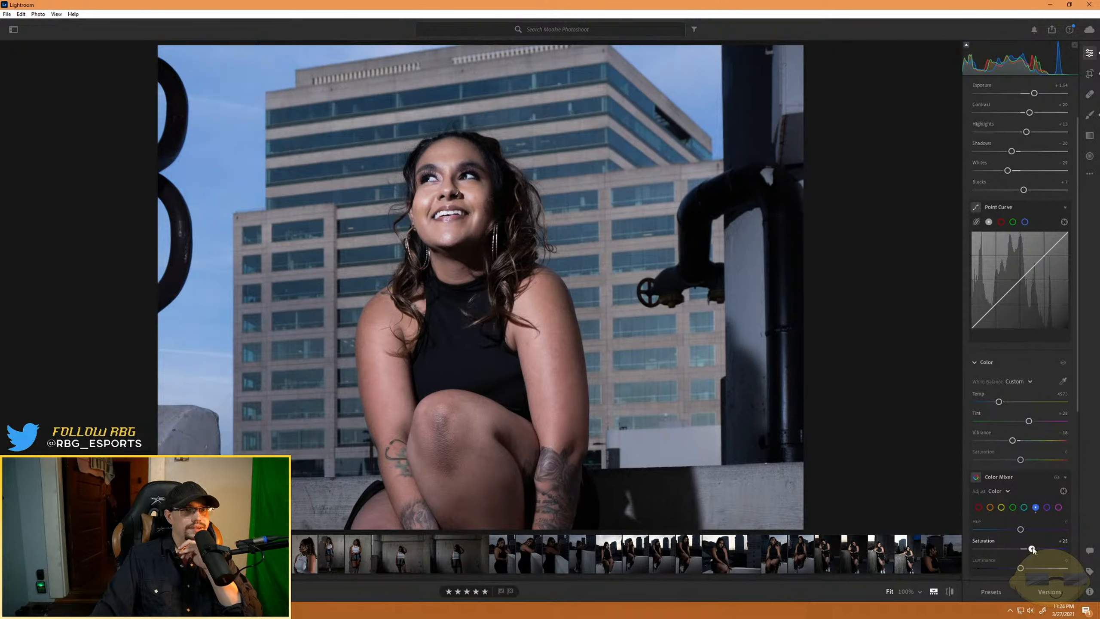
mouse_move(1020, 567)
left_mouse_down()
mouse_move(1044, 565)
mouse_move(962, 565)
mouse_move(1009, 565)
mouse_move(991, 550)
mouse_move(1061, 558)
mouse_move(1024, 552)
mouse_move(1014, 568)
left_mouse_up()
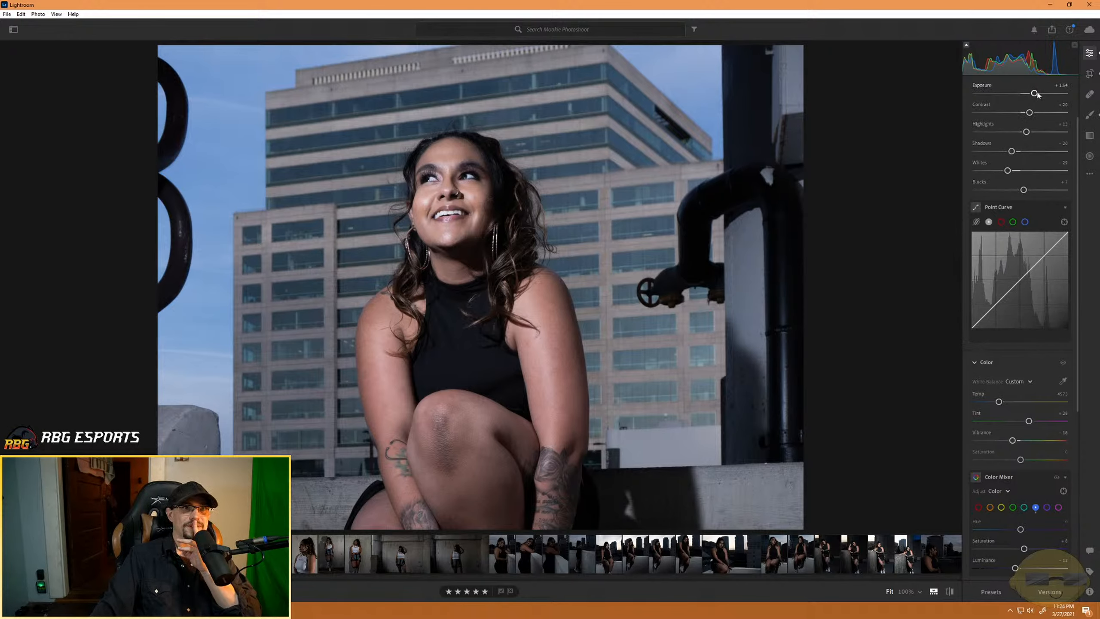
- Darken the whole photo by lowering Exposure and resetting it to 0
left_click_drag(1035, 94, 1022, 99)
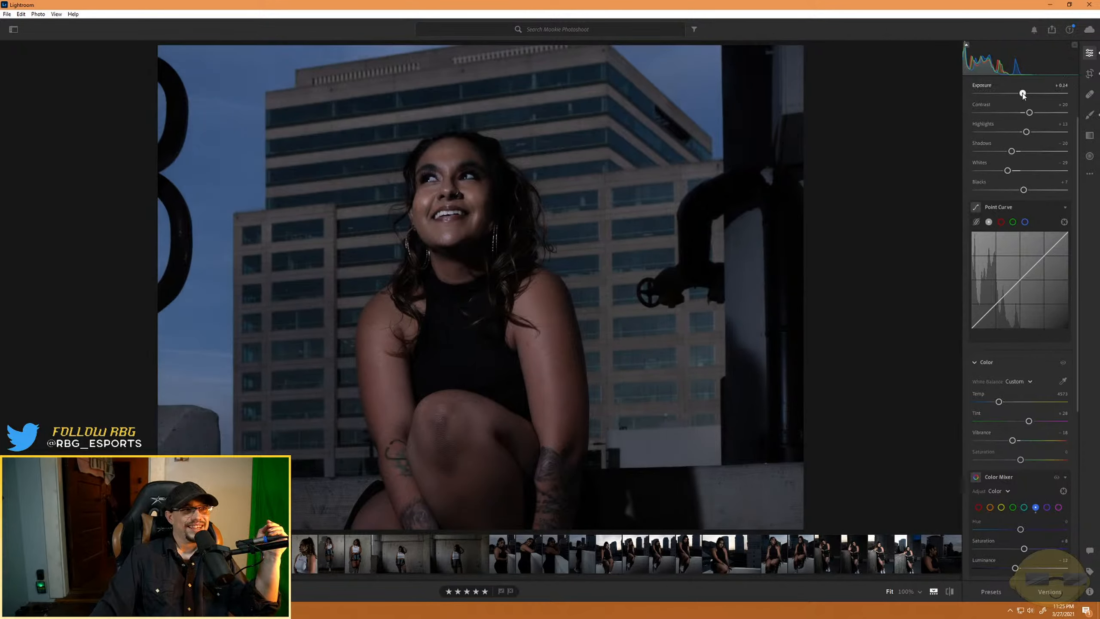
left_click_drag(1023, 93, 1029, 93)
double_click(1029, 93)
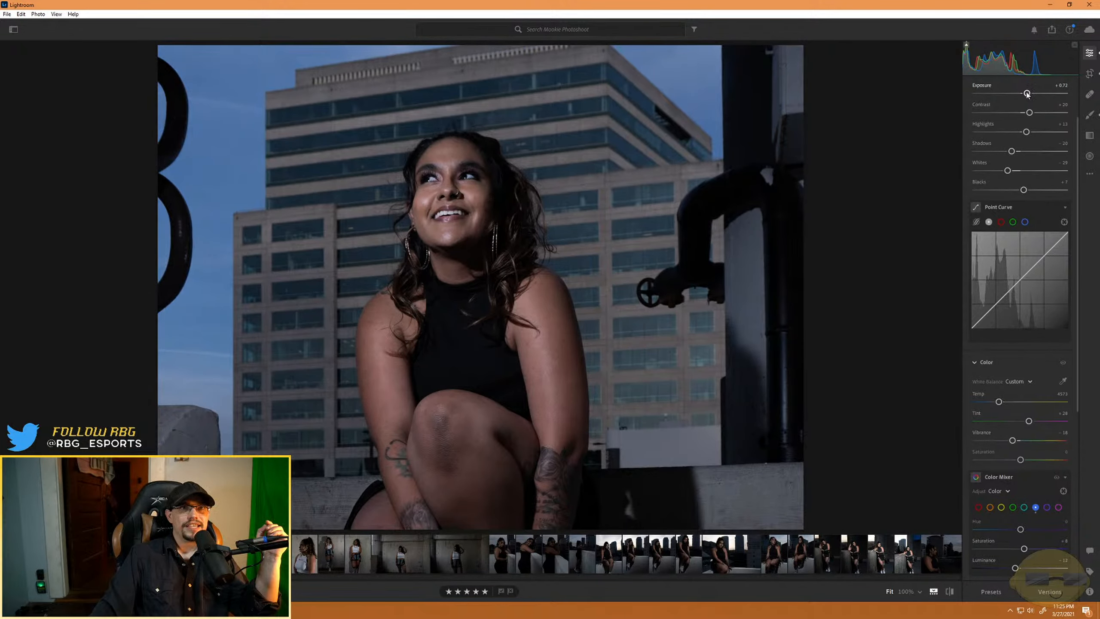
left_click(1089, 173)
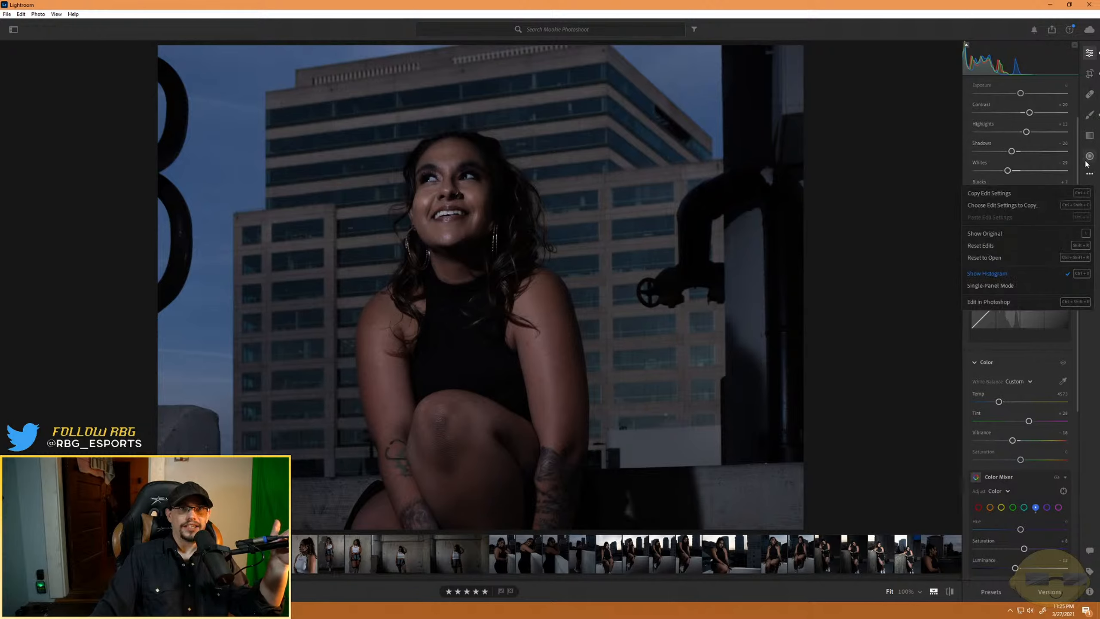
left_click(554, 231)
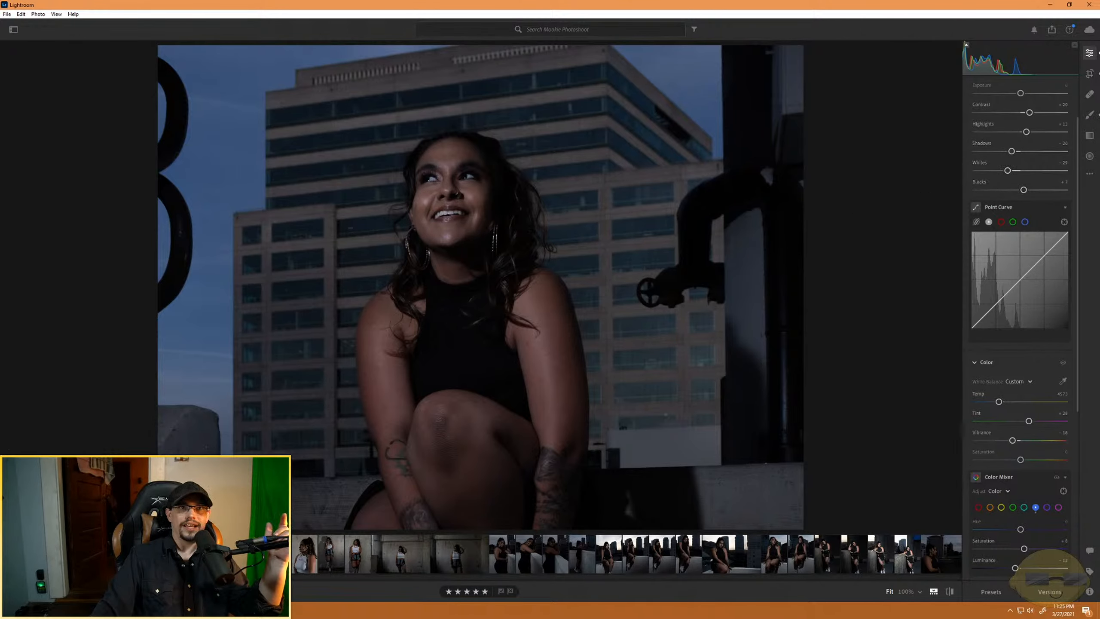
- Add a radial gradient as a tall ellipse over the model's face and torso, and raise its Exposure to about +1.28
key("r")
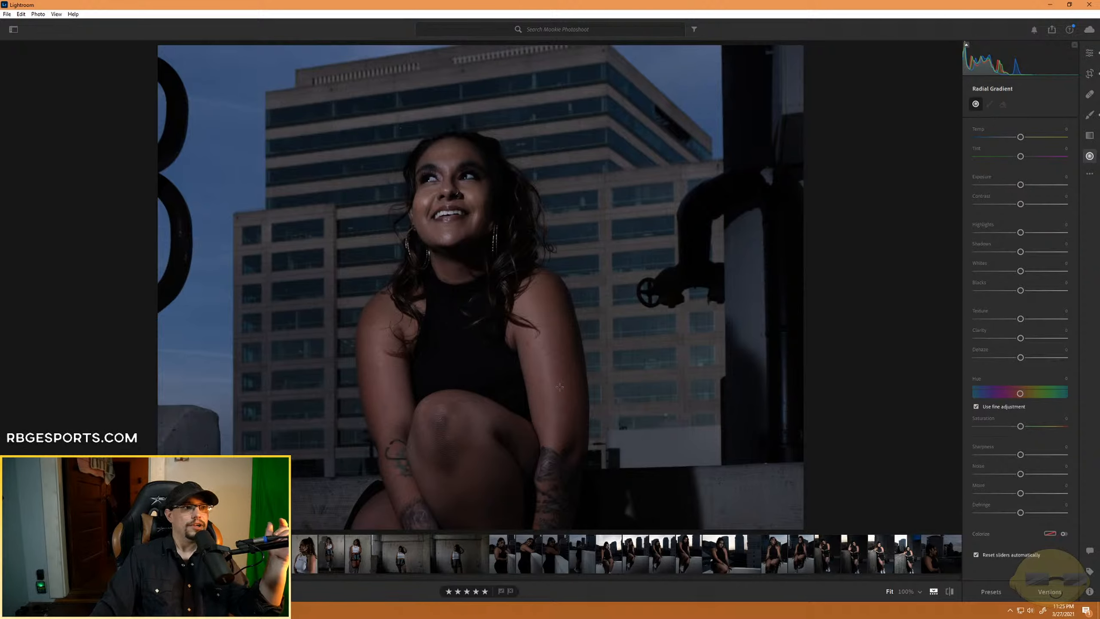
left_click(441, 258)
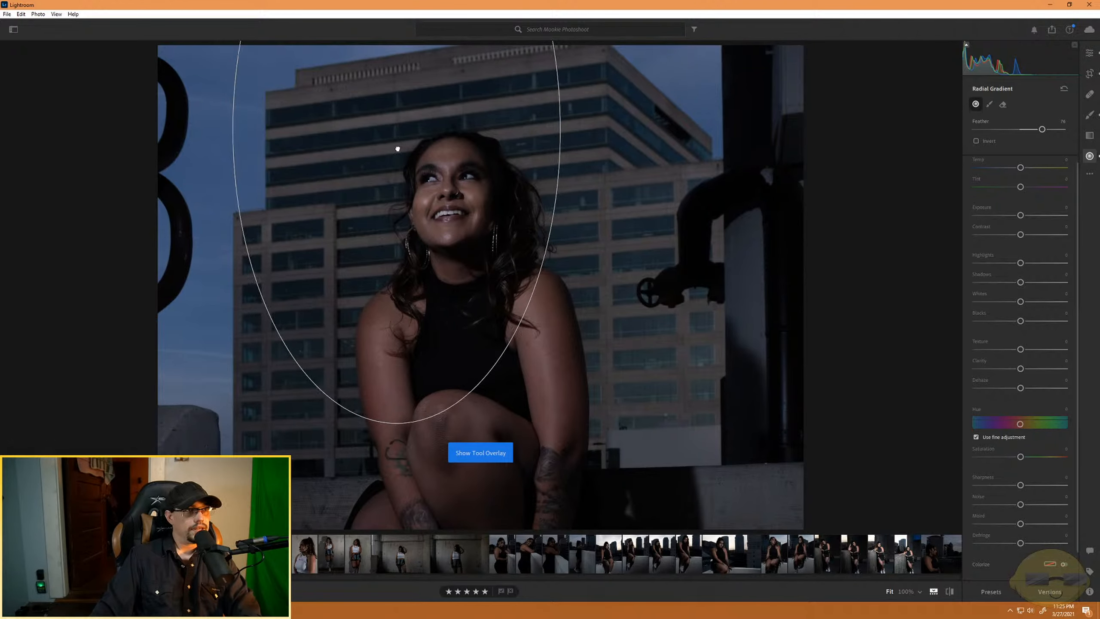
left_click_drag(394, 128, 460, 323)
left_click_drag(296, 319, 322, 319)
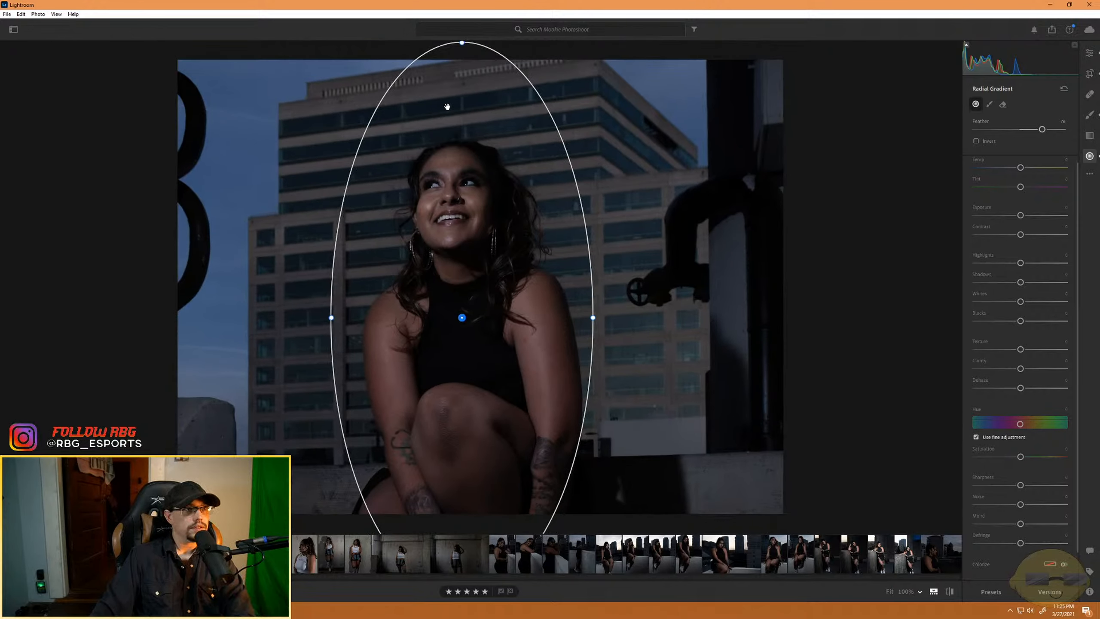
left_click_drag(463, 53, 462, 171)
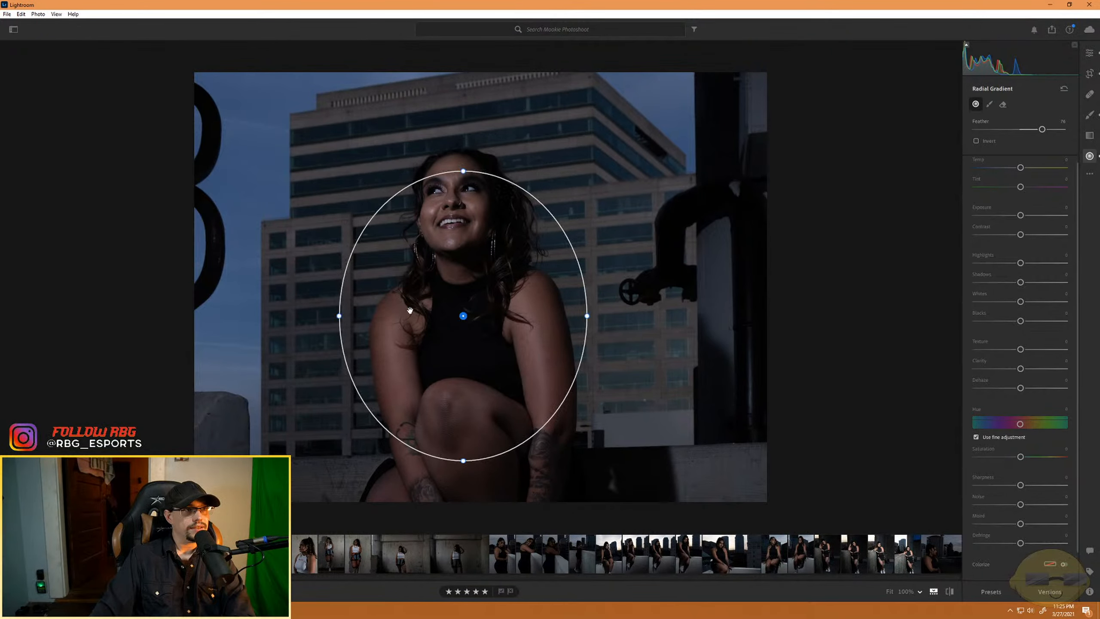
left_click_drag(339, 317, 393, 316)
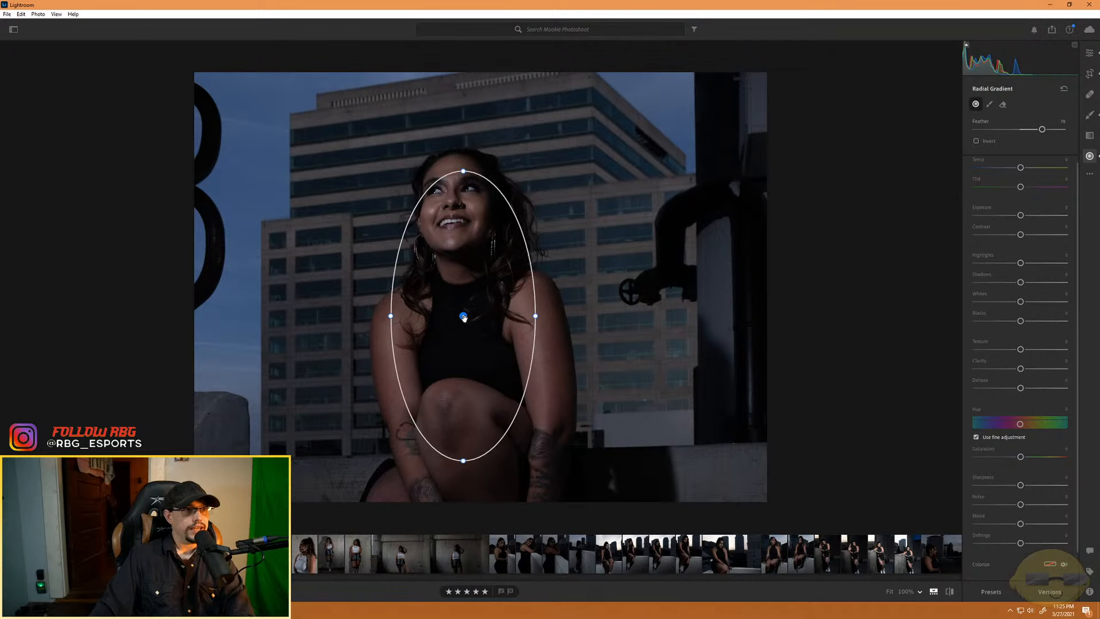
left_click_drag(464, 320, 461, 284)
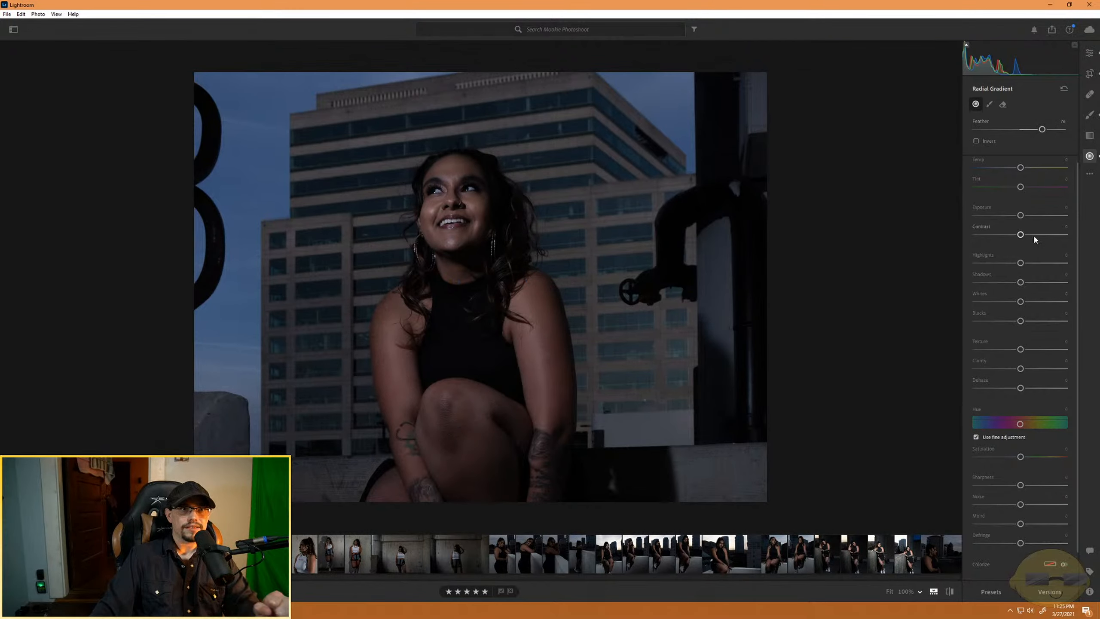
left_click_drag(1026, 214, 1037, 215)
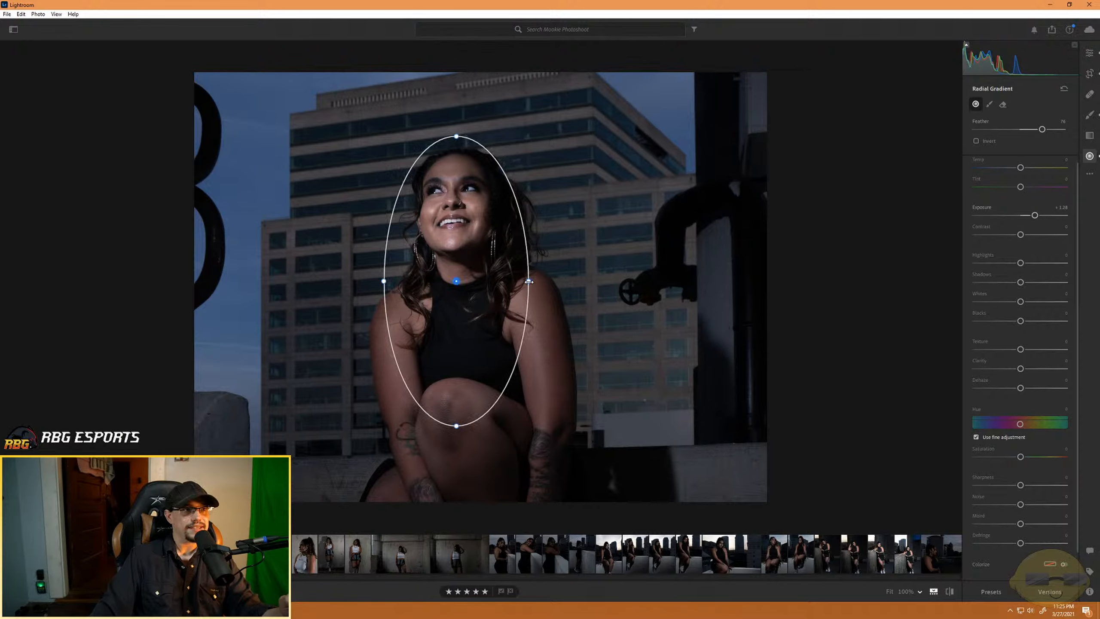
- Reshape the radial gradient into a wider, nearly round ellipse and centre it on the model's face
left_click_drag(529, 281, 597, 281)
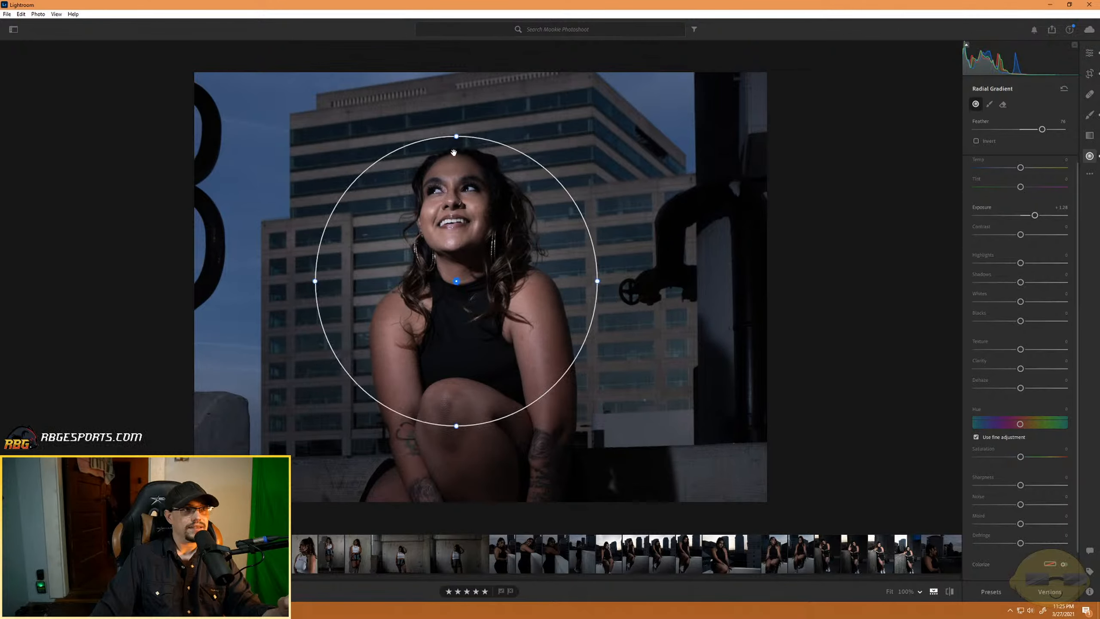
left_click_drag(457, 136, 457, 97)
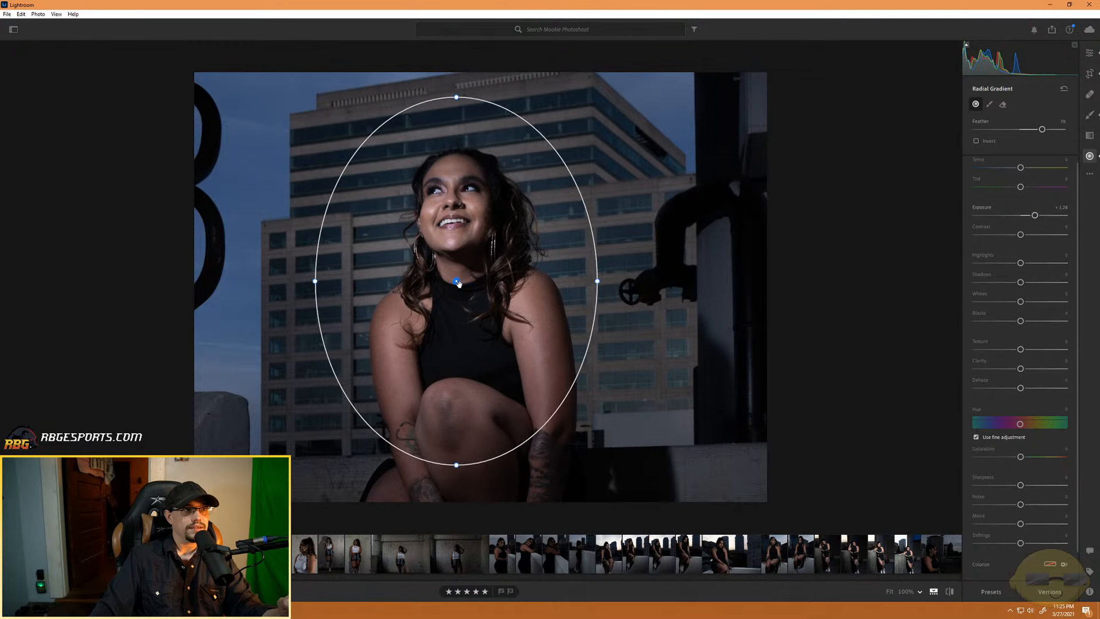
mouse_move(458, 282)
left_mouse_down()
mouse_move(459, 256)
mouse_move(458, 267)
left_mouse_up()
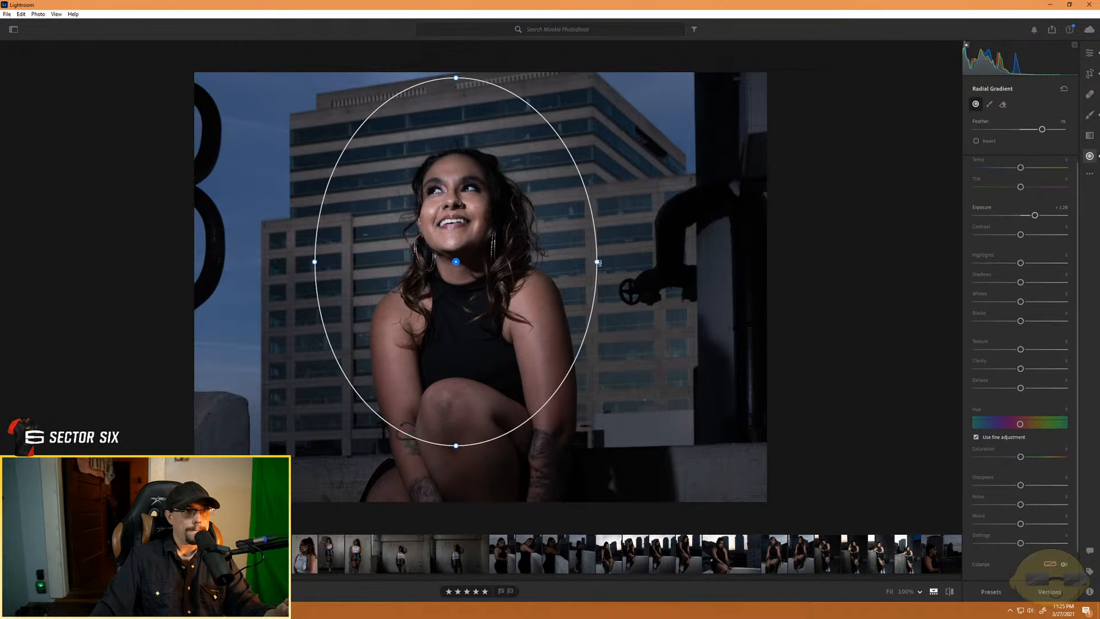
left_click_drag(598, 262, 579, 262)
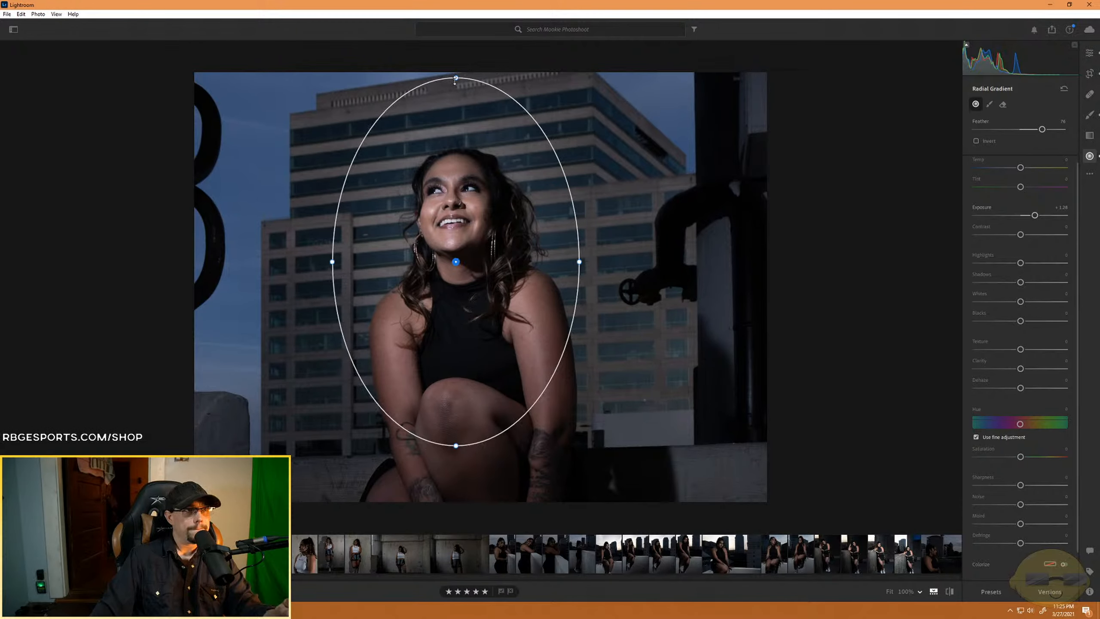
left_click_drag(455, 78, 456, 122)
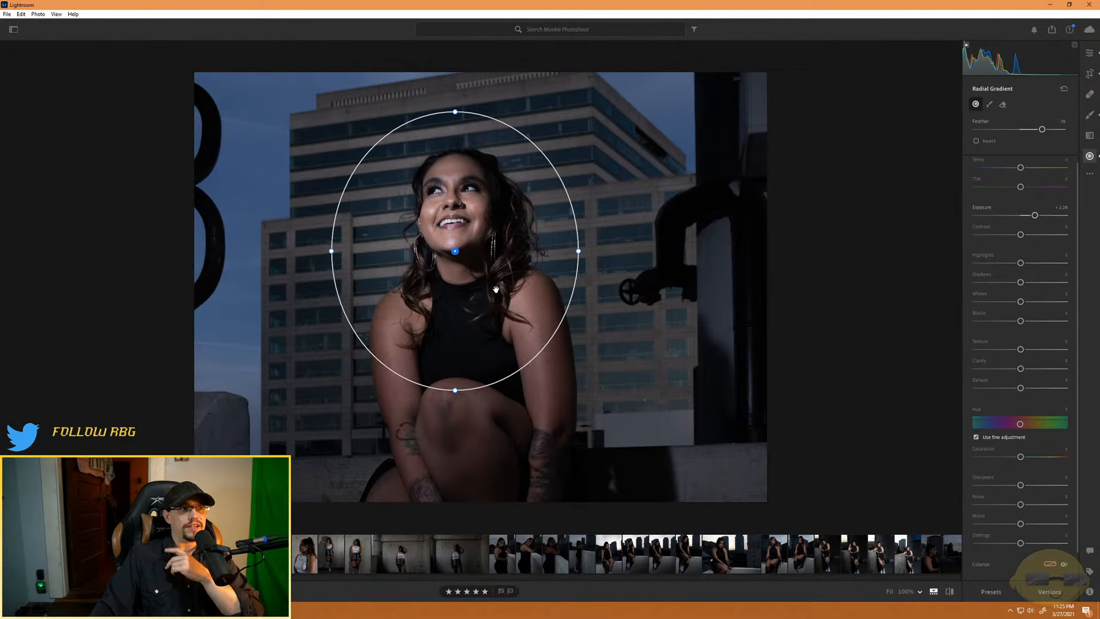
left_click_drag(455, 251, 456, 221)
- Try a slightly brighter overall Exposure of about +0.29 and reset it to 0
left_click(1089, 52)
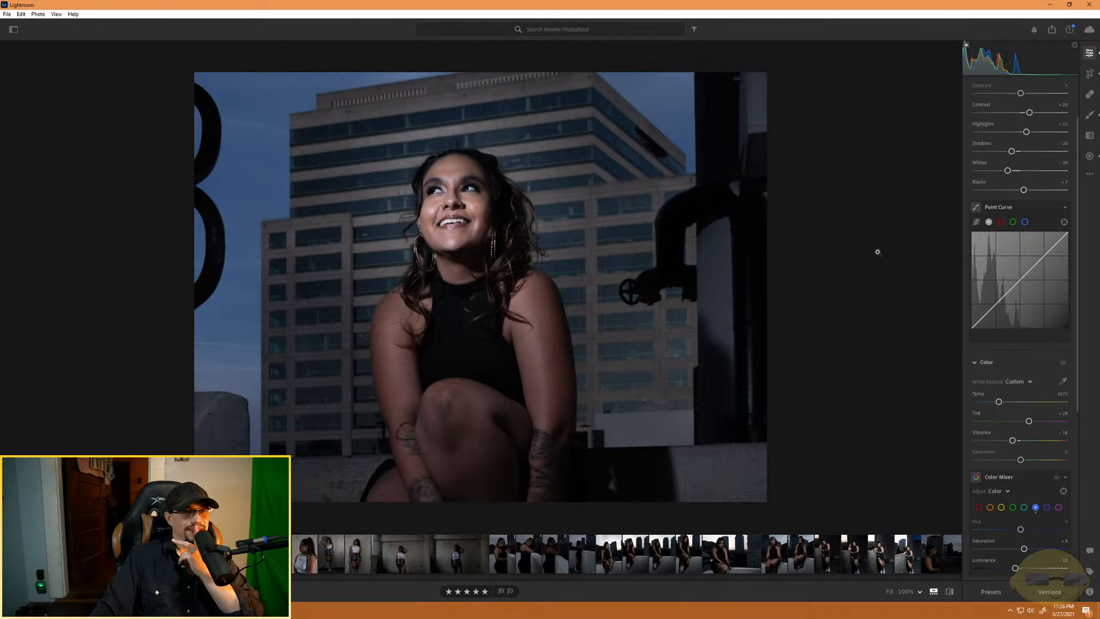
left_click_drag(1020, 94, 1024, 95)
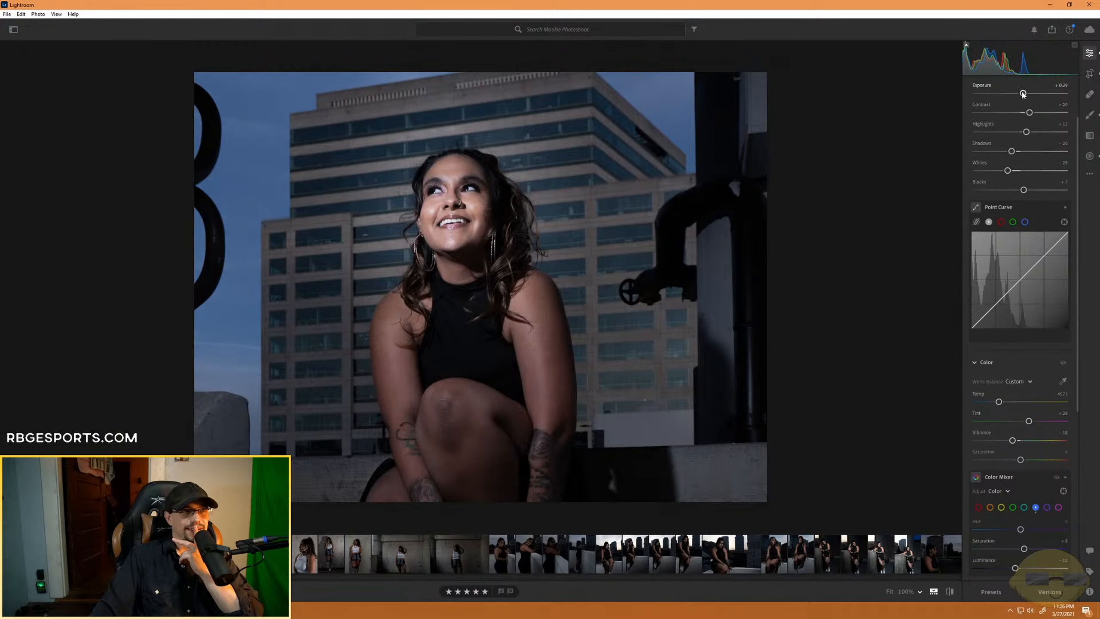
double_click(1023, 94)
- Reselect the radial gradient on the model's face and move it down over her chest
left_click(1090, 156)
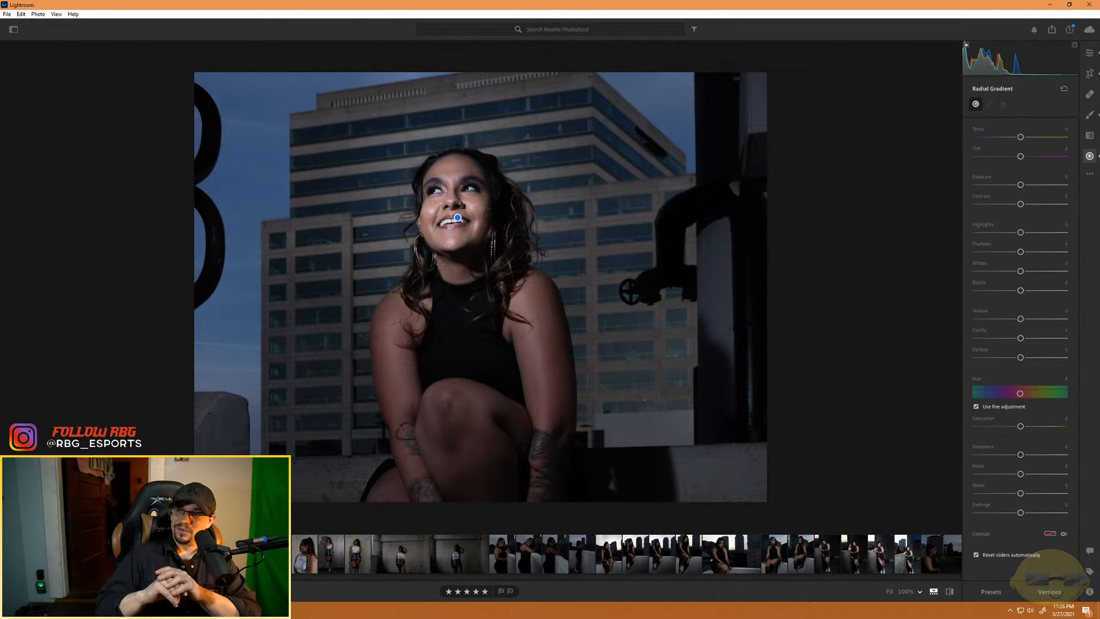
left_click(457, 217)
left_click_drag(456, 207, 459, 338)
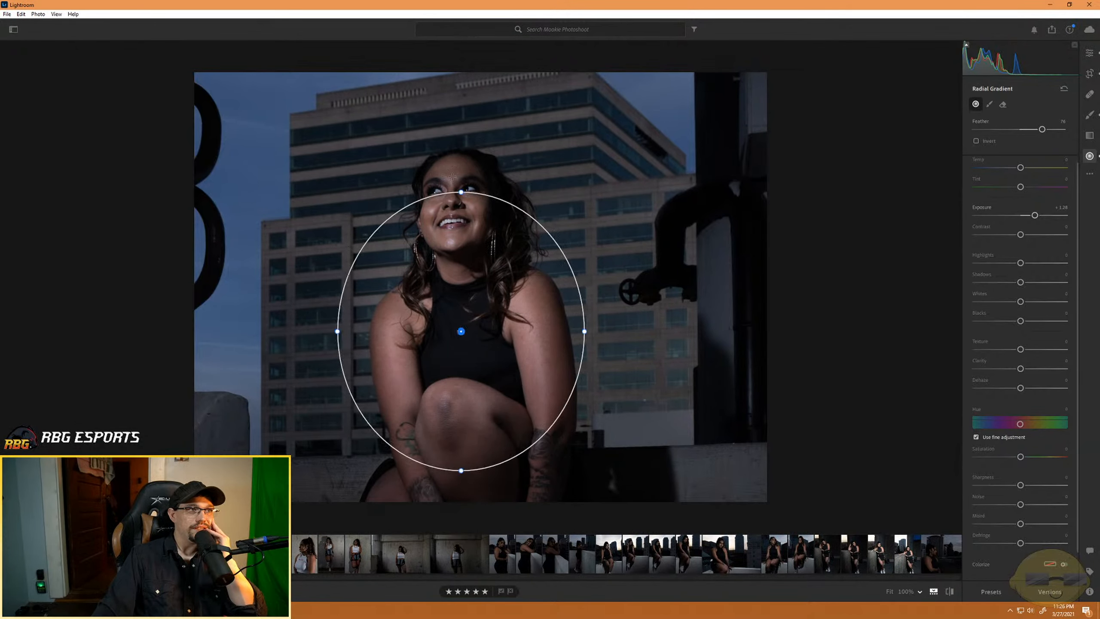
- Reshape the radial gradient into a tall, narrow ellipse centred on the model's neck, covering her face and torso
left_click_drag(461, 195, 461, 152)
left_click_drag(459, 330, 457, 273)
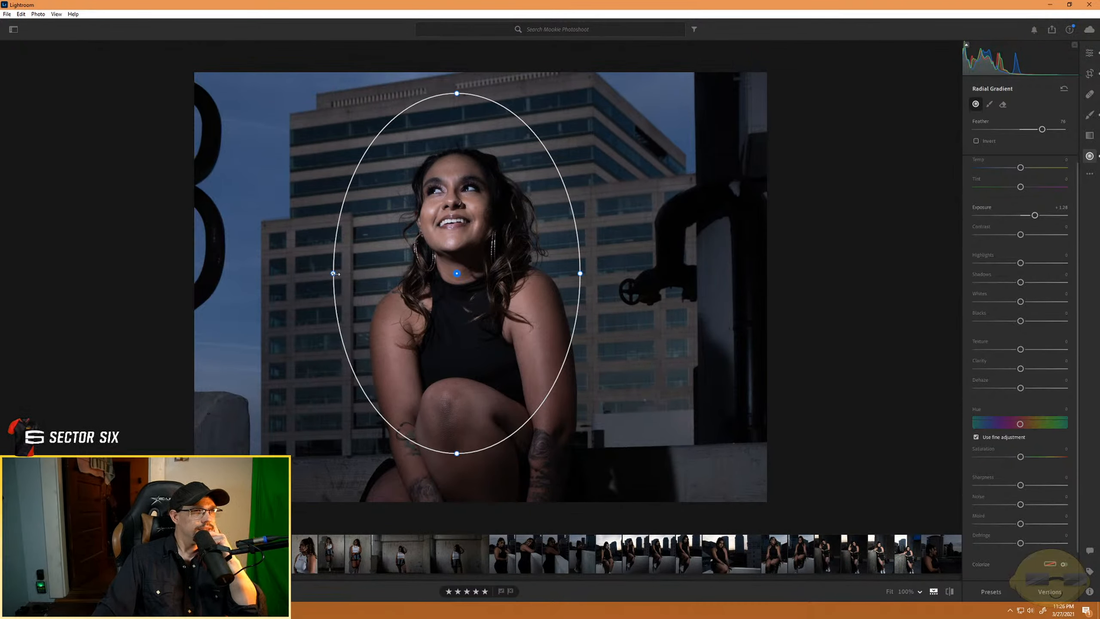
left_click_drag(332, 273, 345, 273)
left_click_drag(458, 274, 465, 287)
left_click_drag(347, 293, 393, 287)
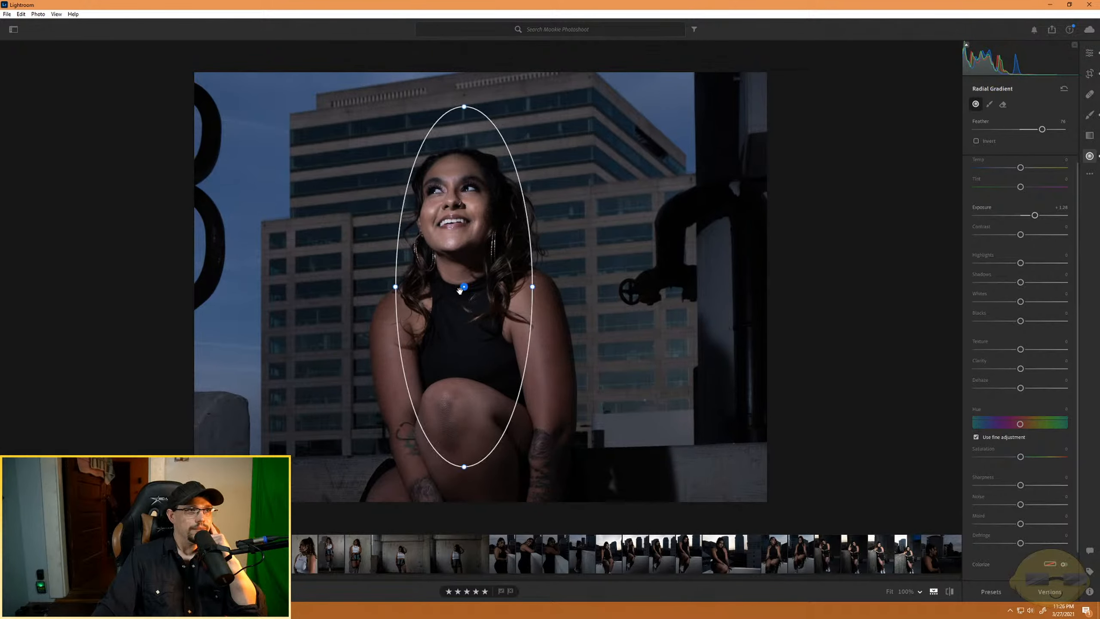
left_click_drag(464, 286, 459, 261)
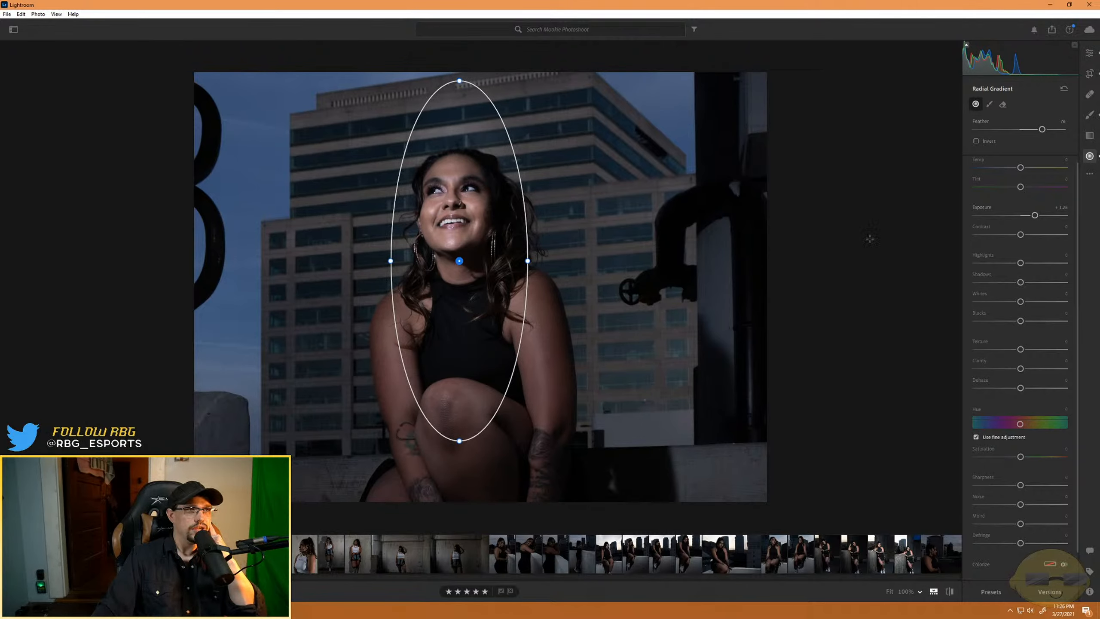
left_click_drag(527, 261, 544, 261)
- Lower the radial gradient's Exposure to about +0.80 and raise the photo's overall Exposure to about +0.72
left_click_drag(1034, 215, 1030, 218)
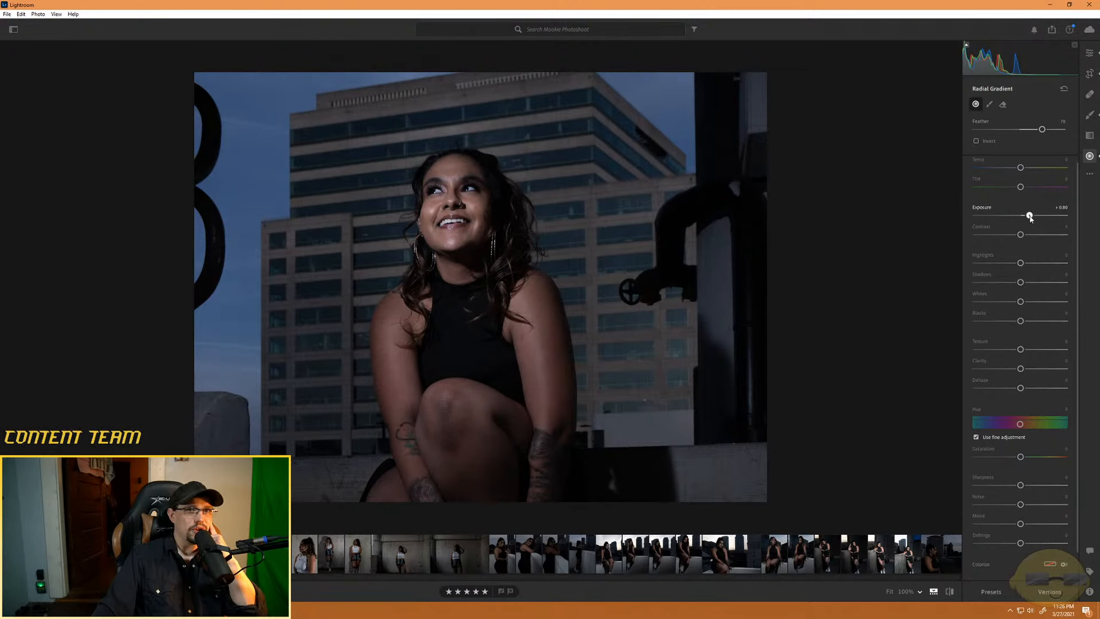
left_click(1089, 53)
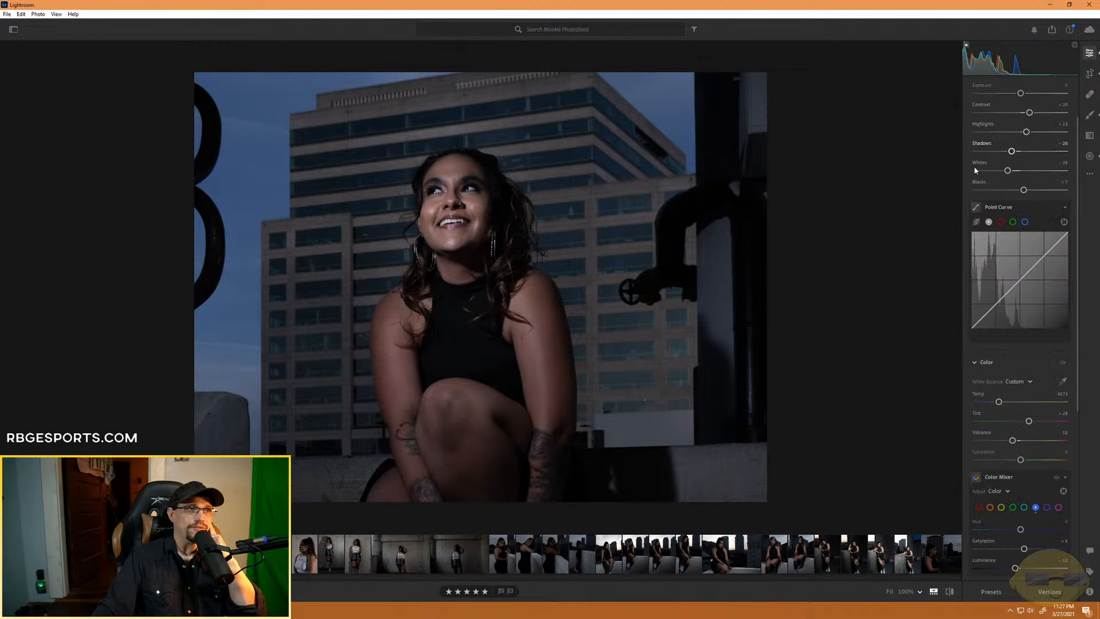
left_click_drag(1020, 93, 1029, 94)
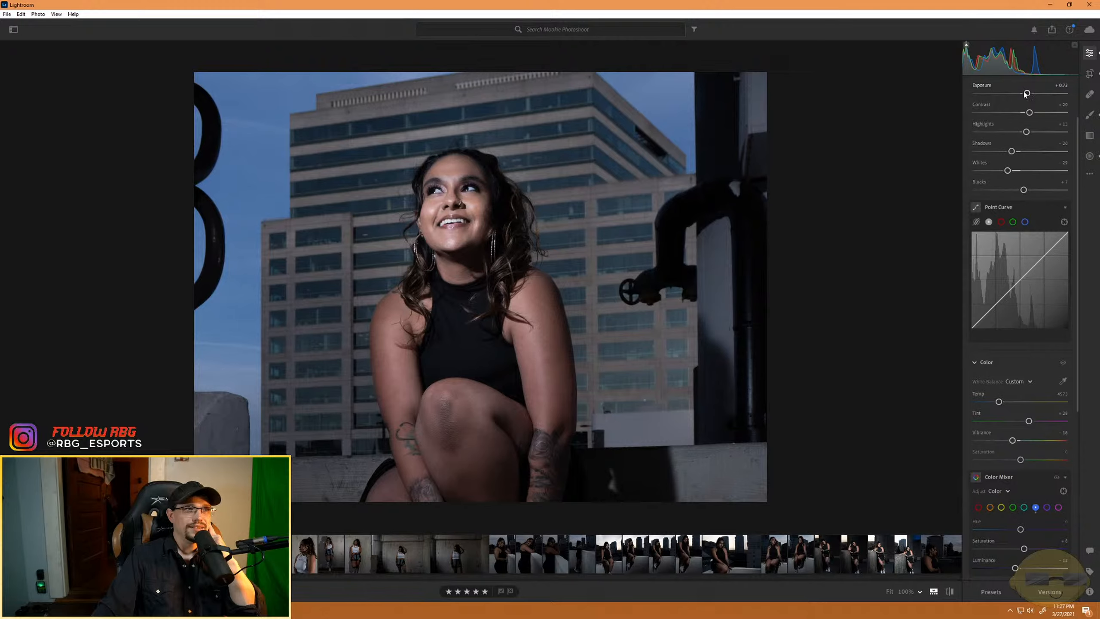
- Reselect the existing skin-softening brush adjustment on the model's forehead, viewing the photo at 100%
left_click(1090, 116)
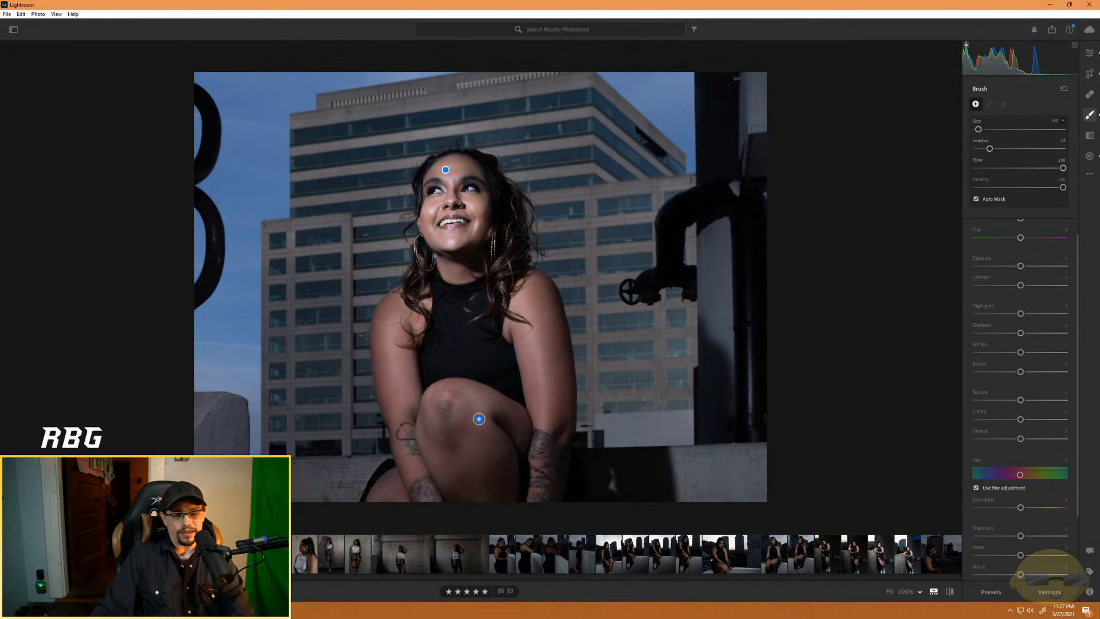
key("ctrl+equal")
key("ctrl+equal")
key("ctrl+equal")
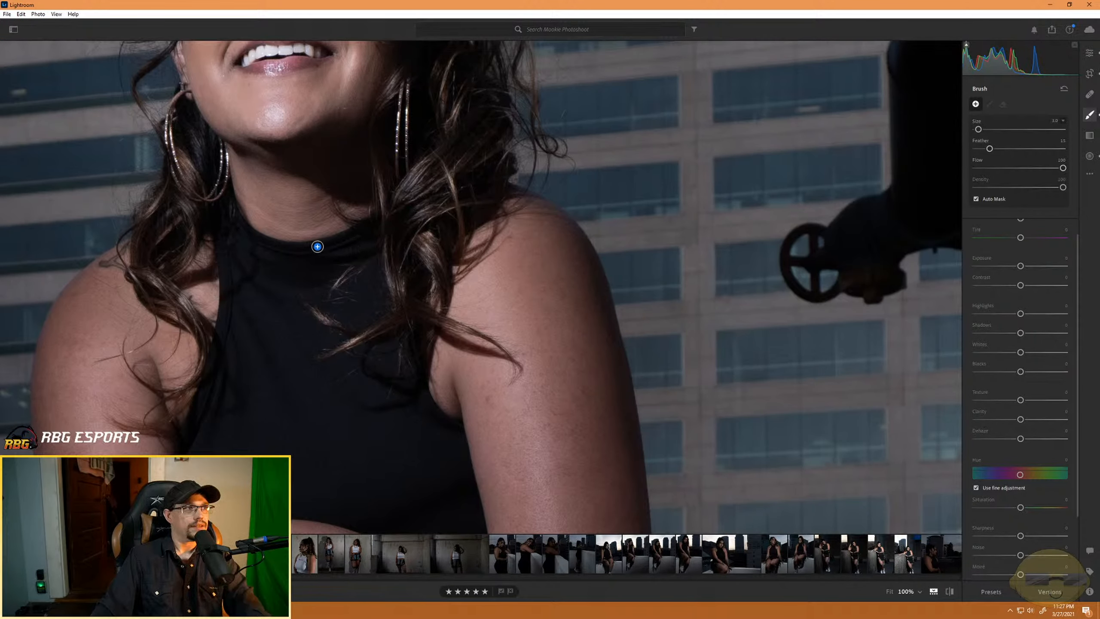
mouse_move(293, 207)
left_mouse_down()
mouse_move(359, 415)
mouse_move(321, 190)
mouse_move(453, 481)
mouse_move(454, 454)
left_mouse_up()
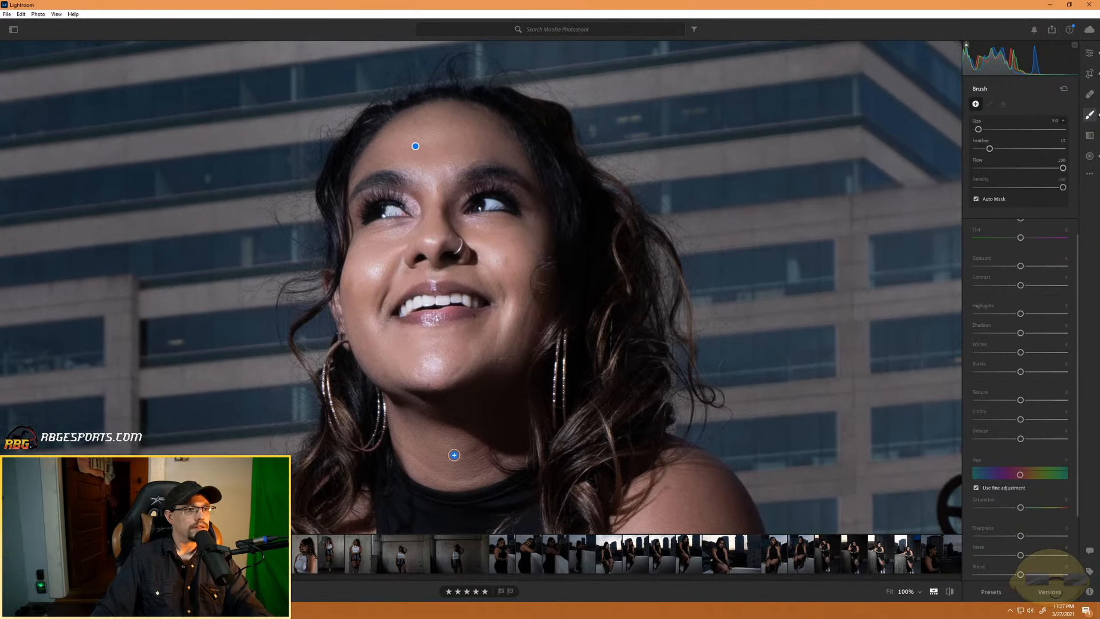
left_click(418, 144)
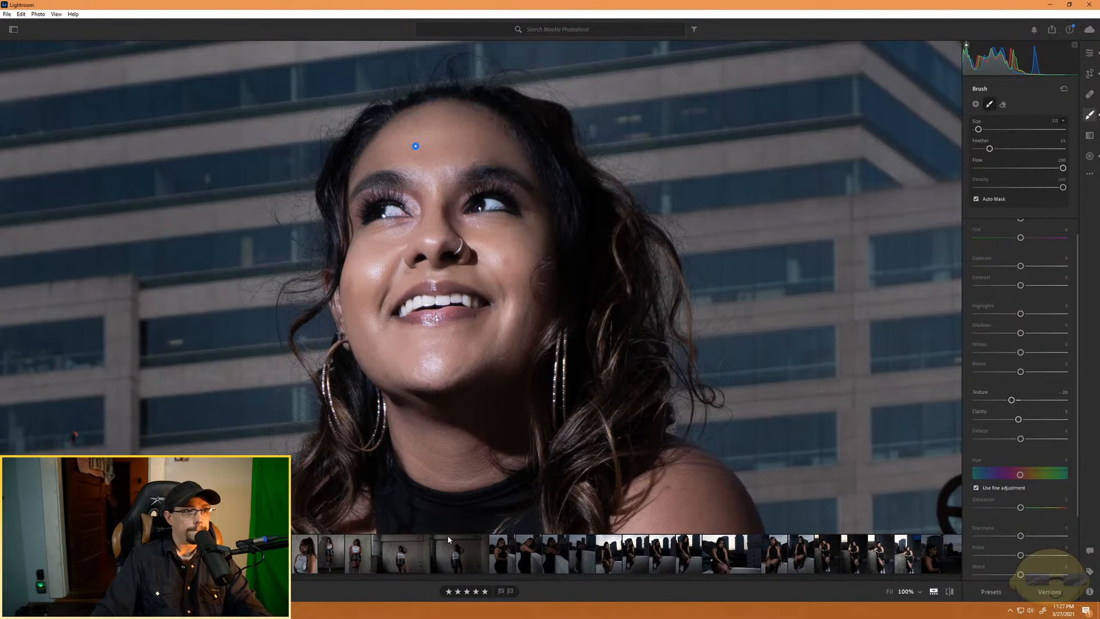
- Extend the skin-softening brush adjustment over the model's shoulders, arms, knee and legs
left_click_drag(726, 510, 626, 293)
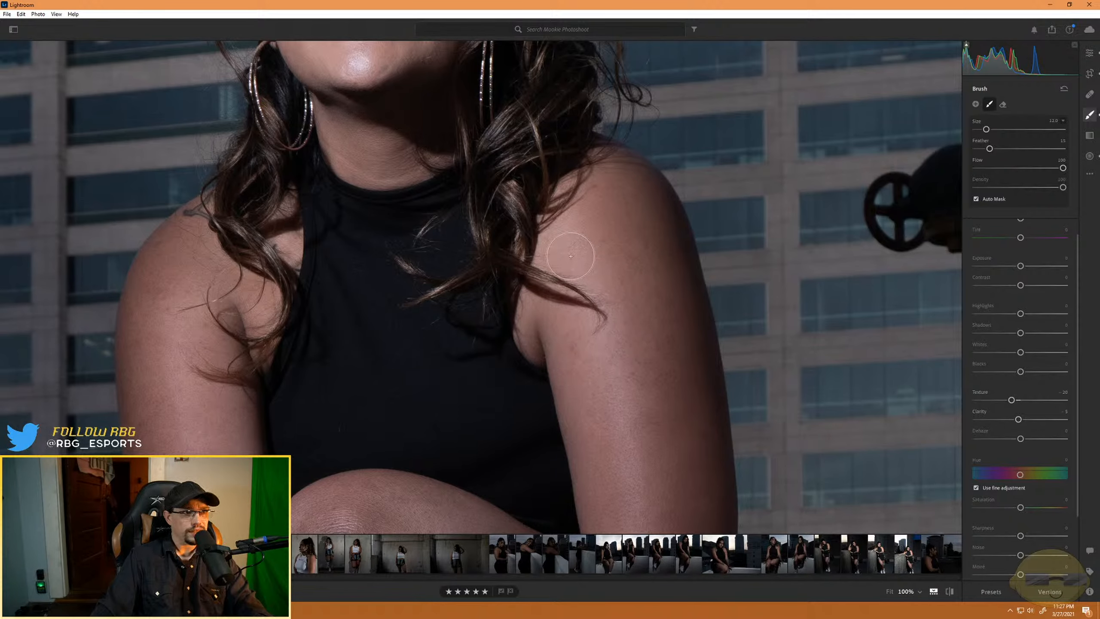
scroll(612, 323, "down", 5)
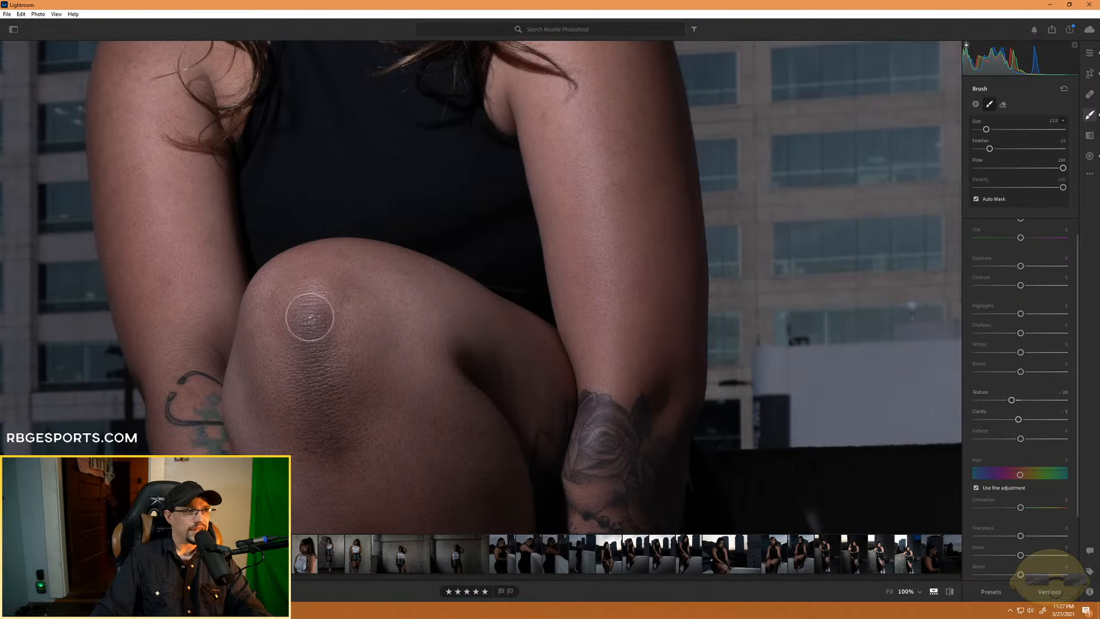
scroll(376, 376, "down", 6)
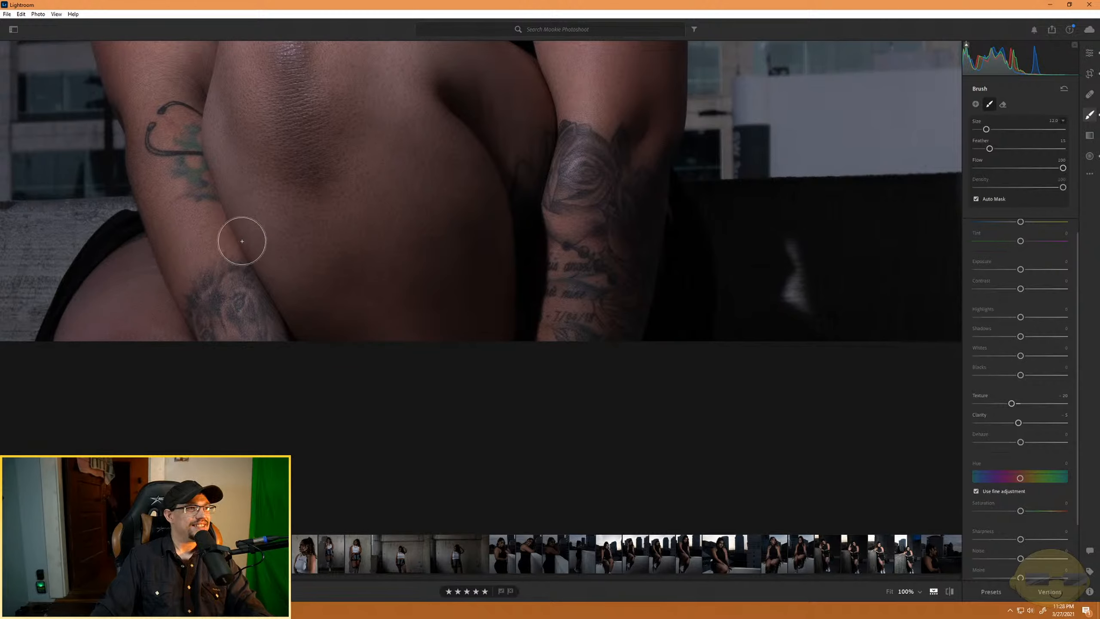
mouse_move(240, 239)
left_mouse_down()
mouse_move(265, 241)
mouse_move(308, 417)
left_mouse_up()
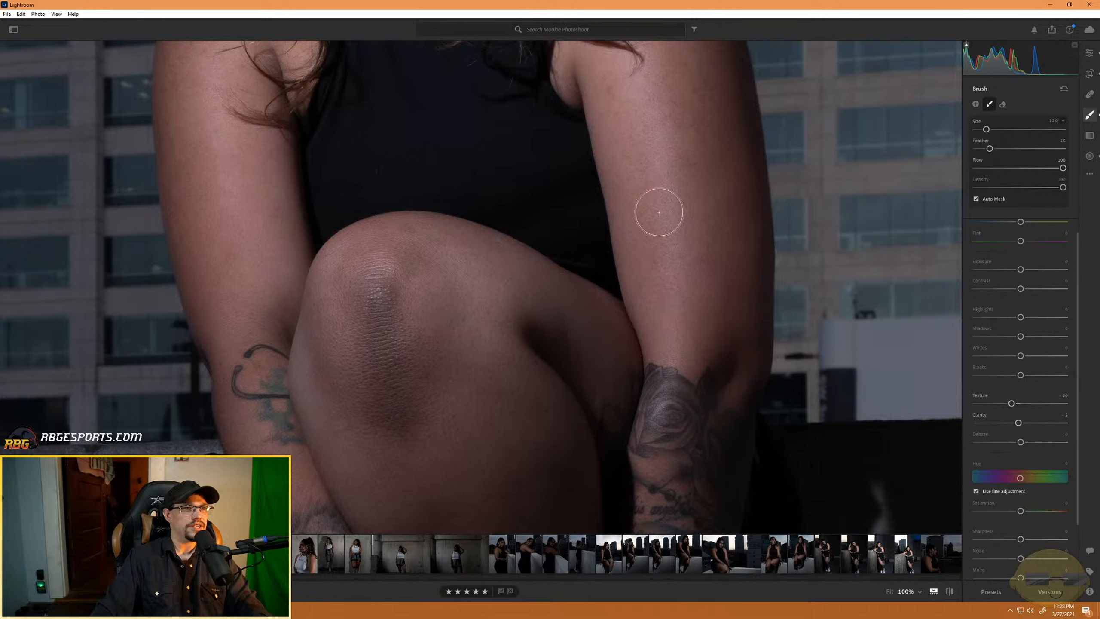
left_click_drag(252, 227, 278, 370)
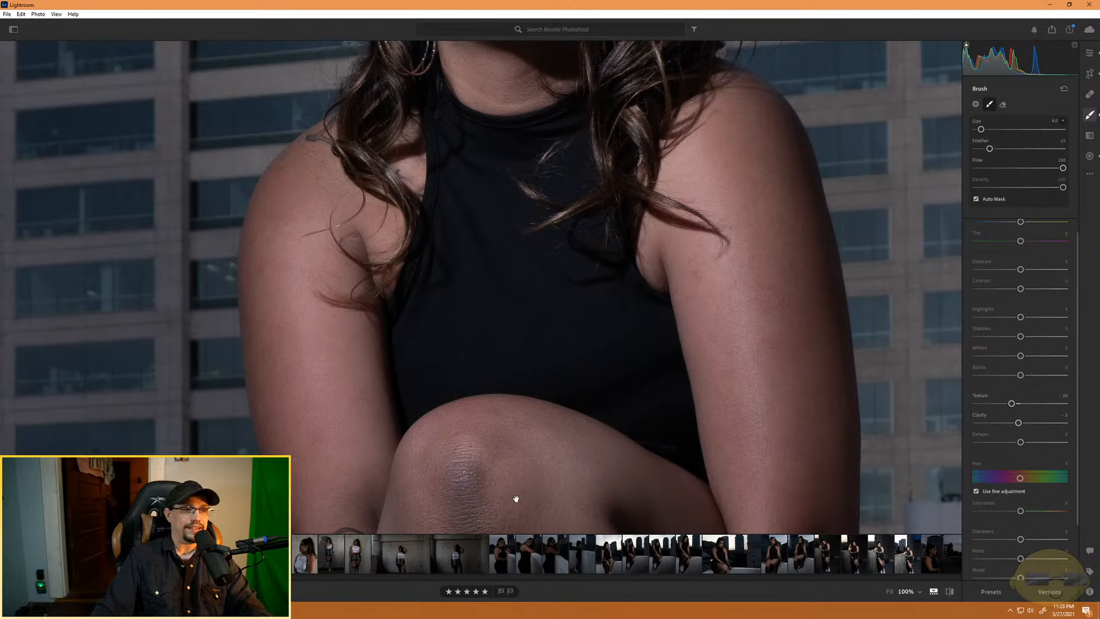
left_click_drag(515, 498, 450, 229)
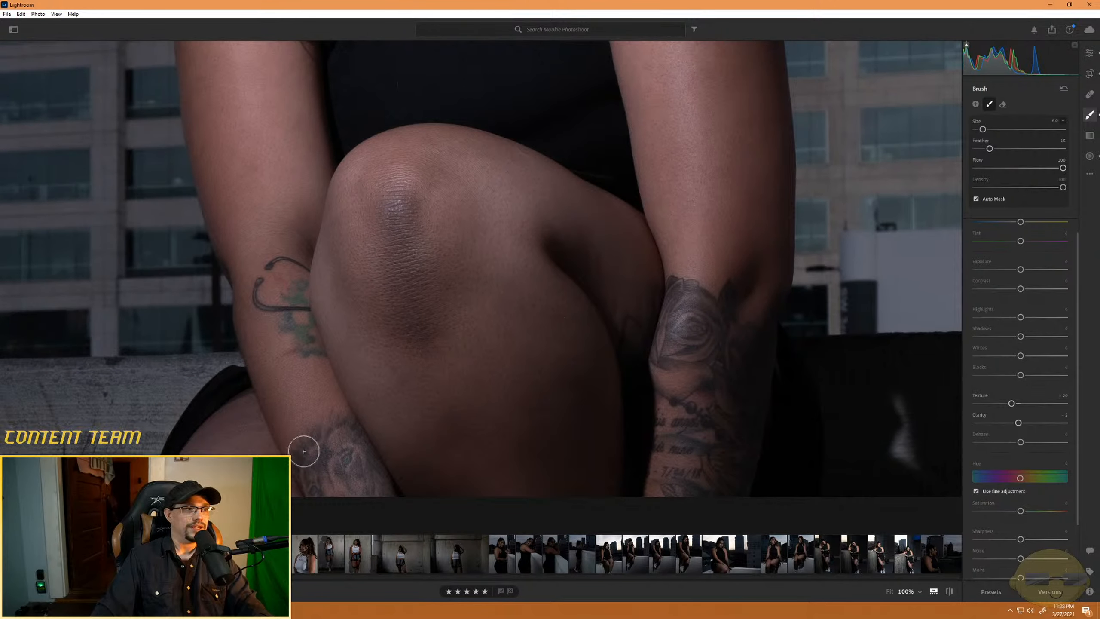
- Show the mask overlay and paint the missed patches on the forearm tattoo and thigh with a size 10 brush
key("bracketright")
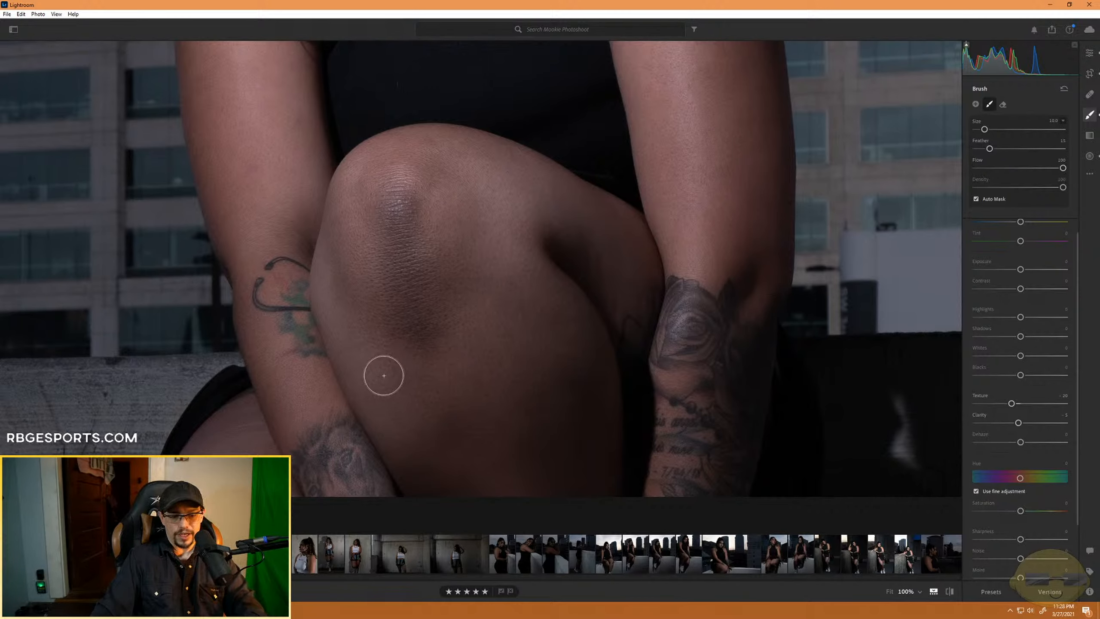
key("o")
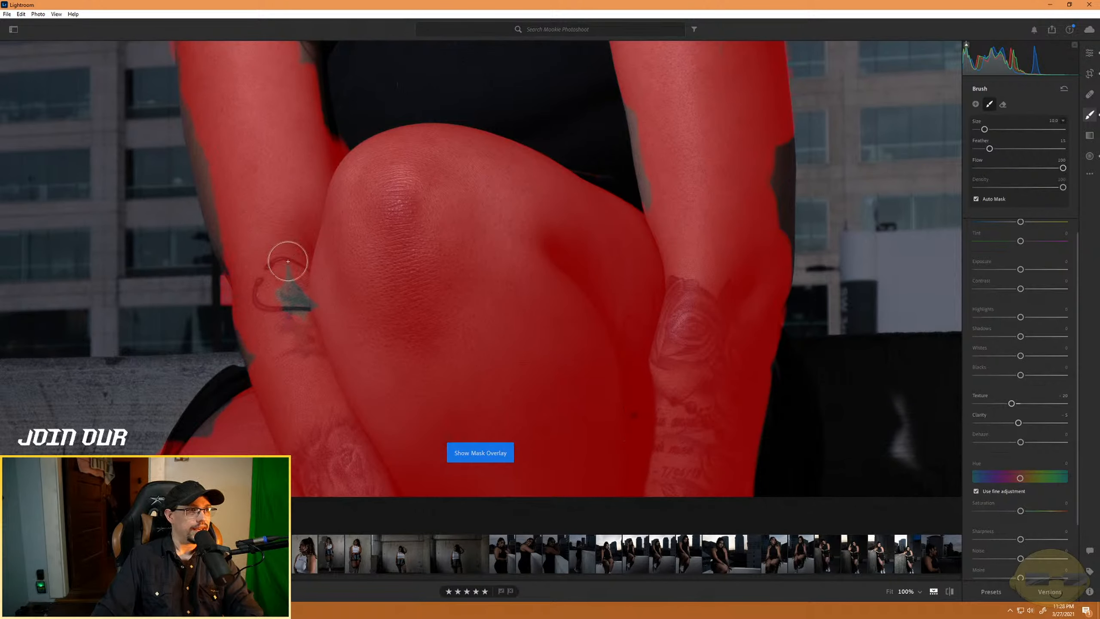
mouse_move(288, 261)
left_mouse_down()
mouse_move(301, 288)
mouse_move(293, 320)
mouse_move(285, 288)
left_mouse_up()
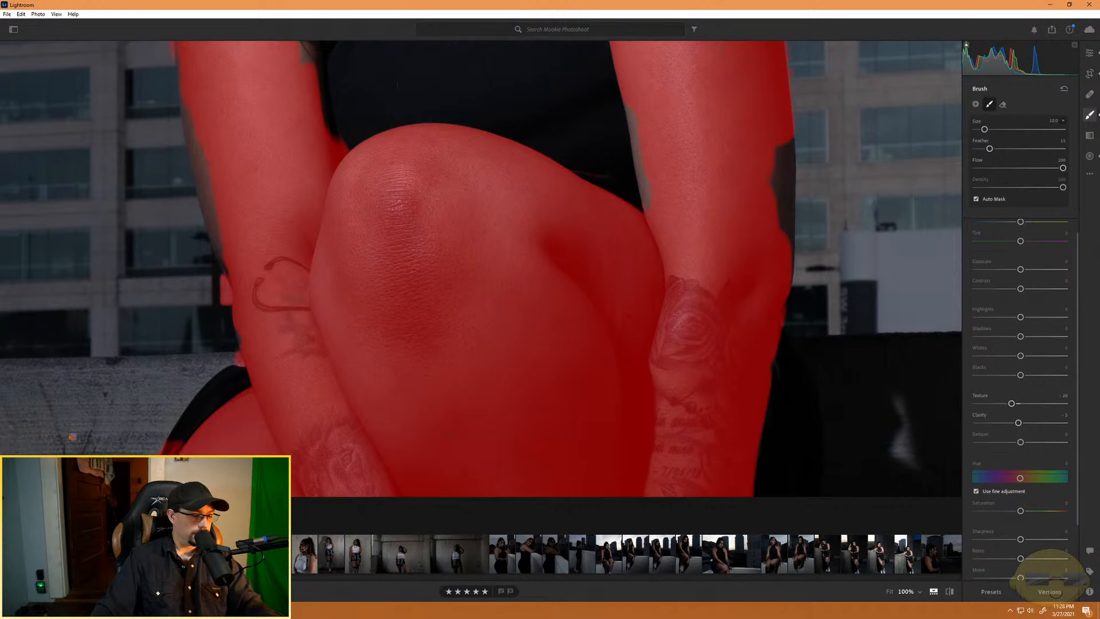
- Erase the mask spill on the background along the outer edge of the forearm with the hook-shaped tattoo
key("alt")
key("bracketright")
key("bracketright")
key("bracketright")
key("bracketright")
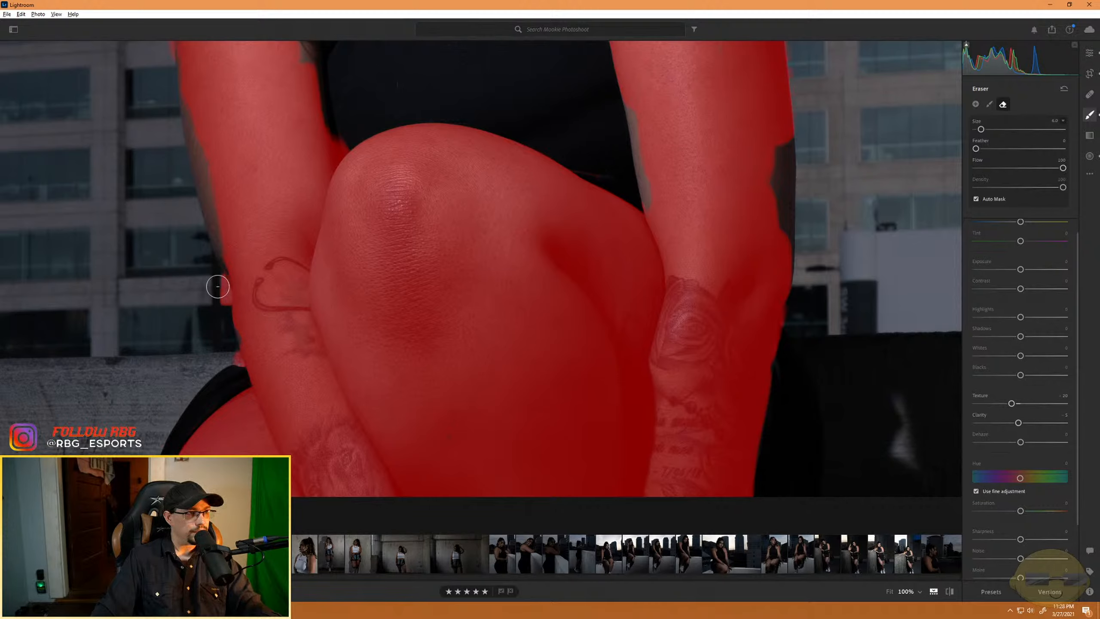
left_click_drag(225, 275, 225, 297)
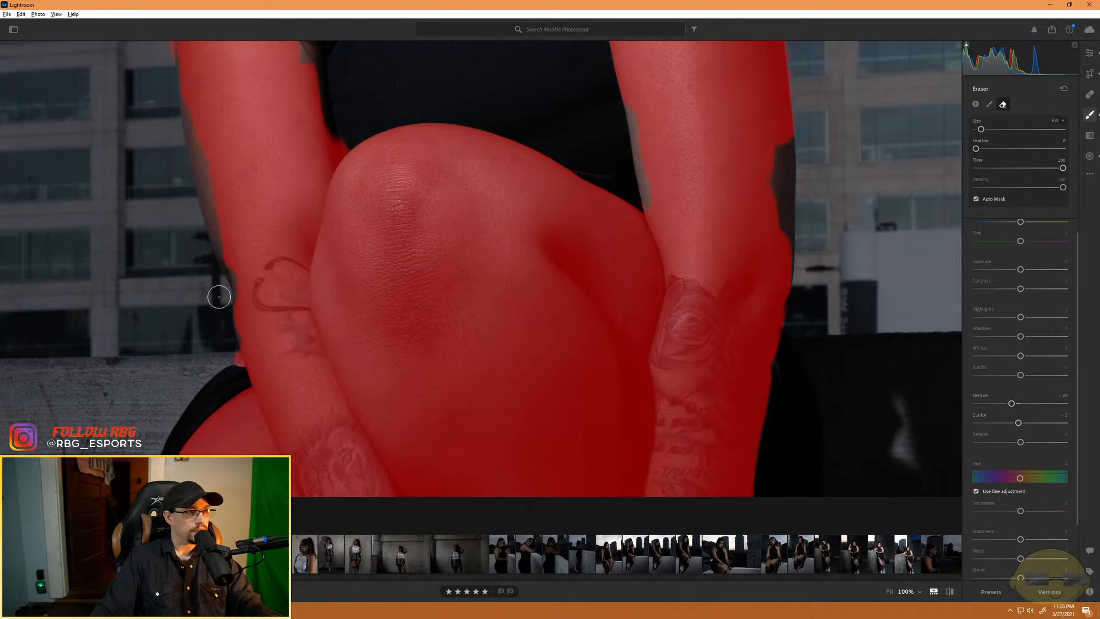
key("alt")
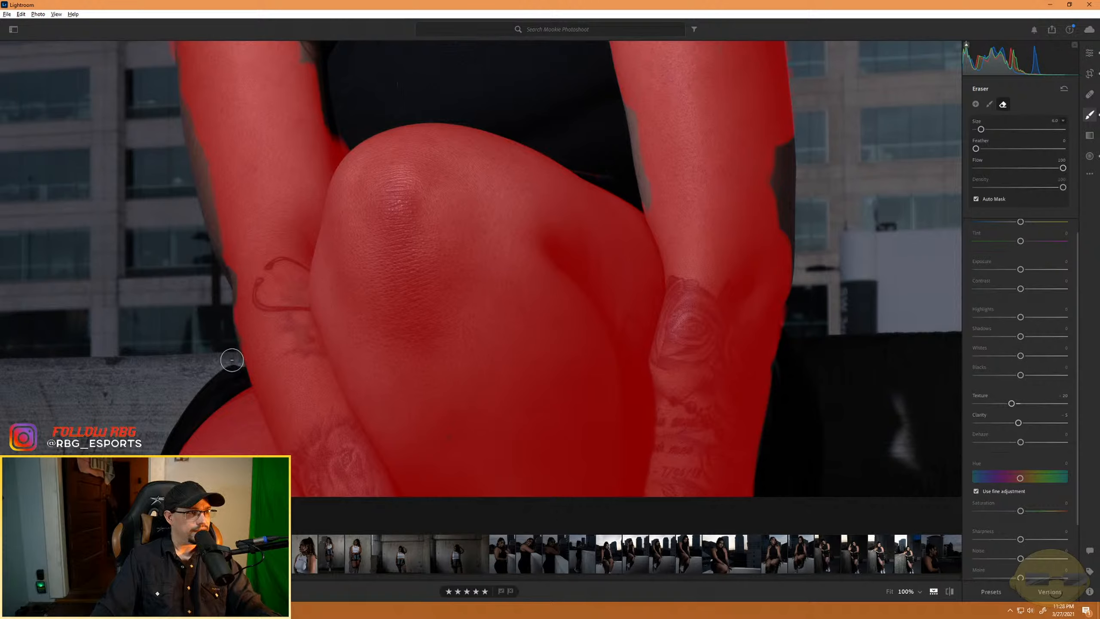
left_click_drag(240, 293, 241, 278)
key("alt")
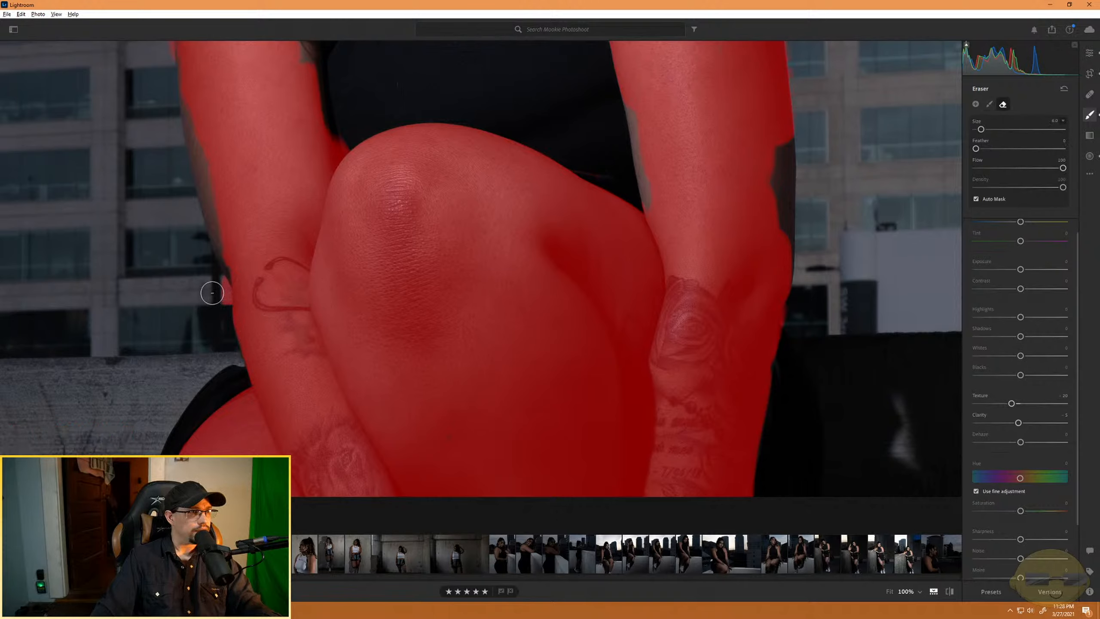
key("bracketleft")
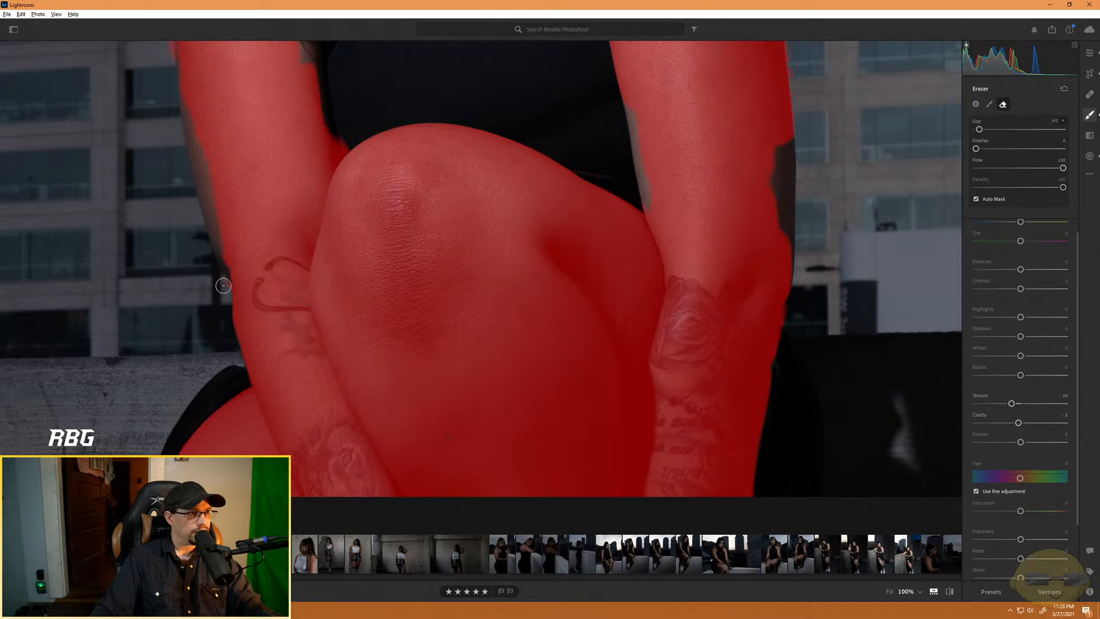
- Fill the missing outer edge of the same arm into the mask with a size 5 brush
key("alt")
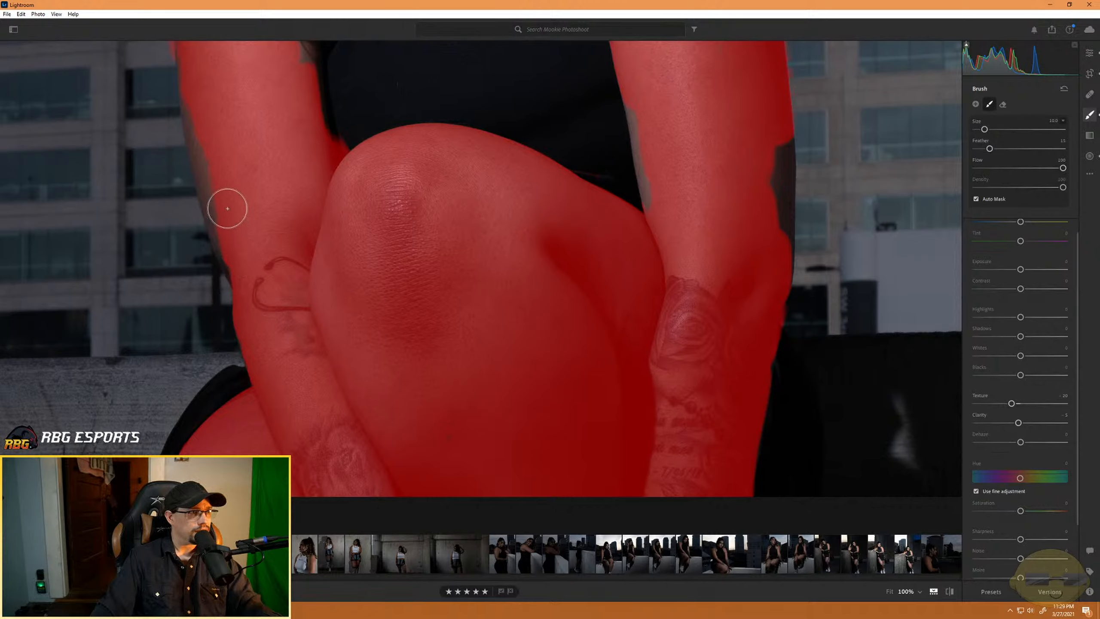
key("bracketleft")
key("bracketleft")
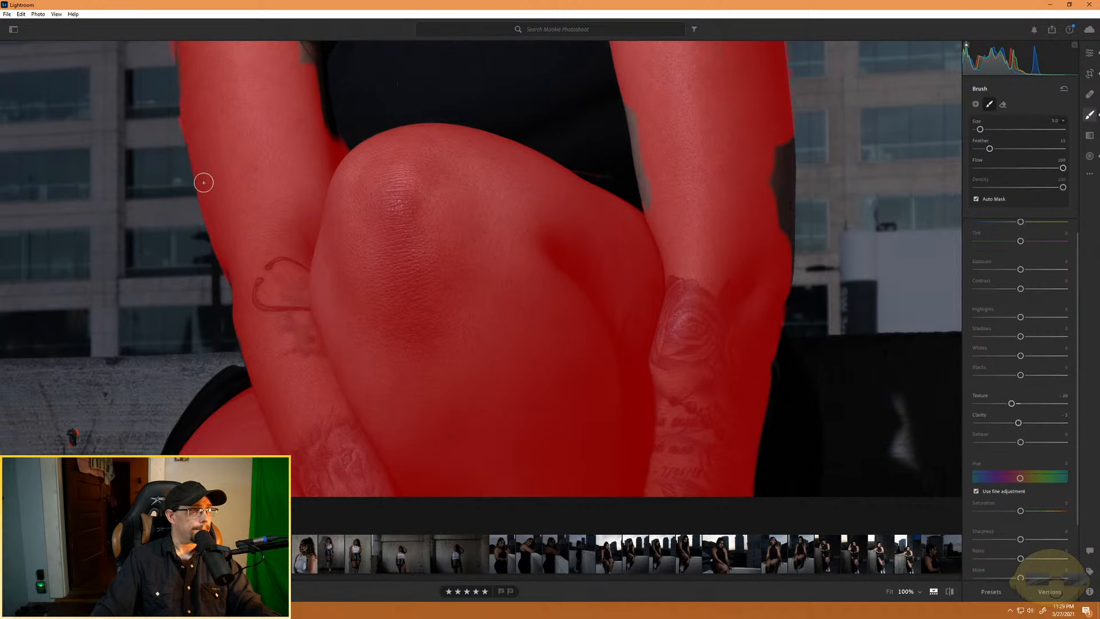
key("alt")
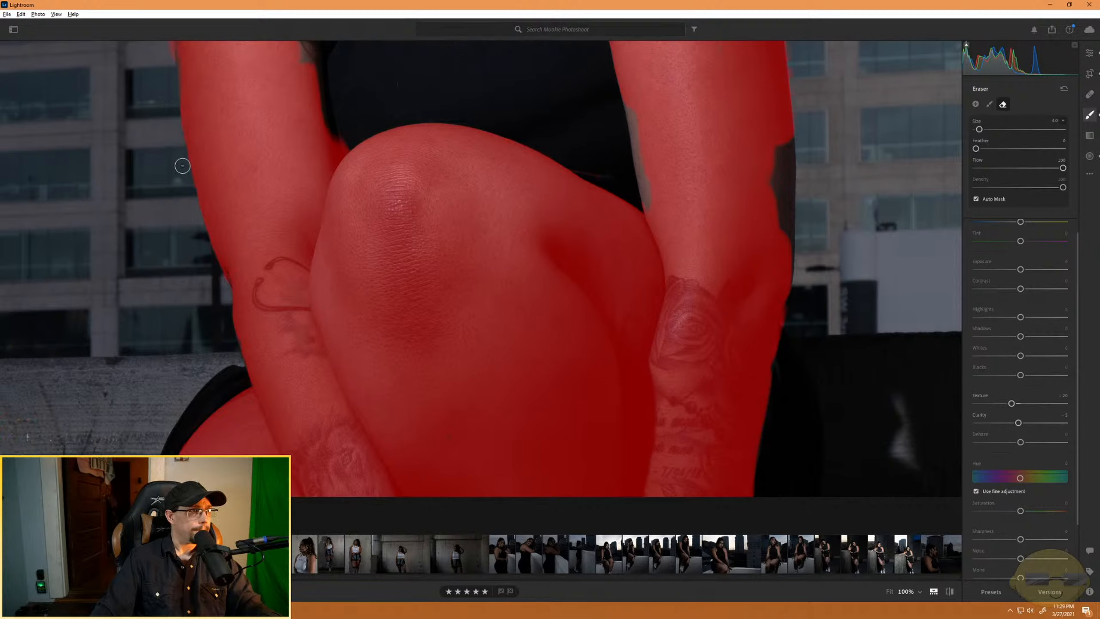
key("alt")
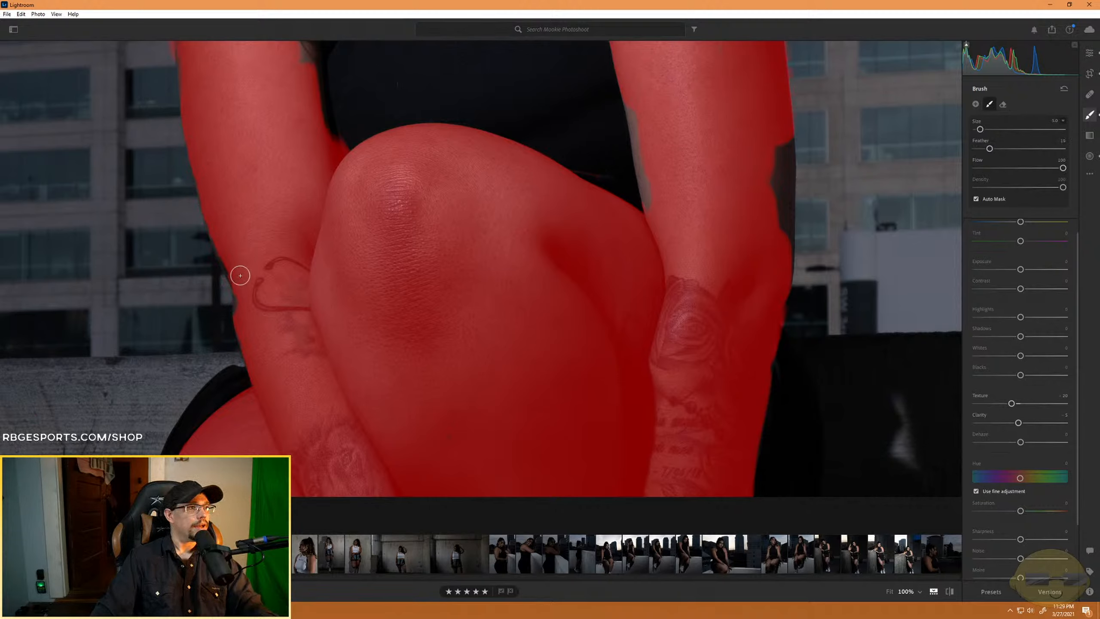
- Erase the mask over the loose hair strands between the model's shoulder and black top
left_click_drag(164, 212, 208, 459)
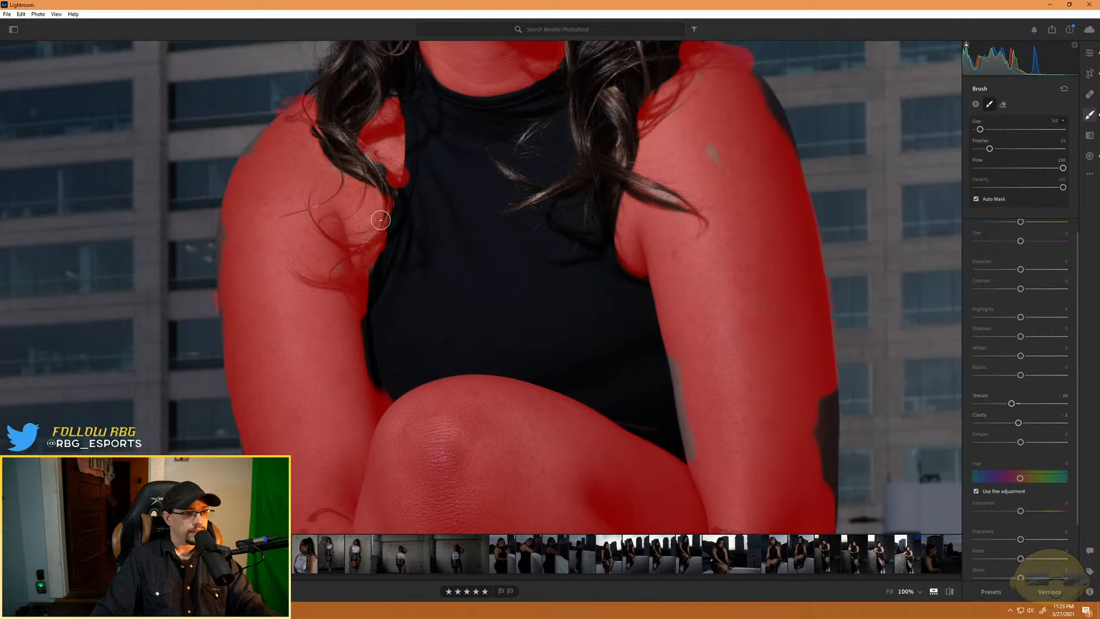
key("alt")
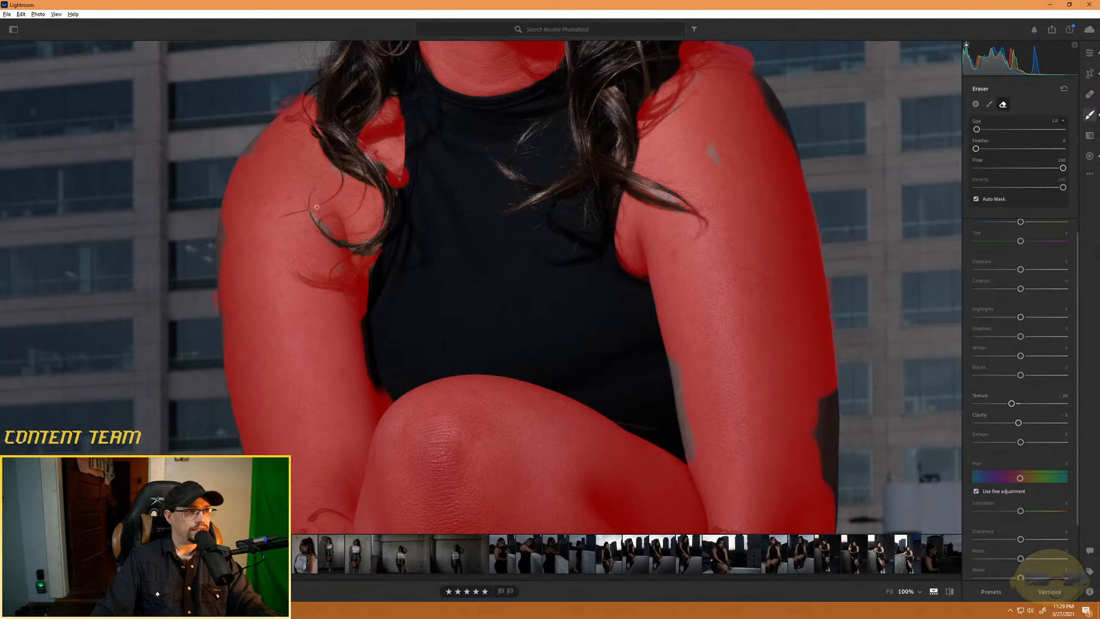
left_click_drag(310, 197, 324, 286)
key("alt")
scroll(320, 239, "up", 7)
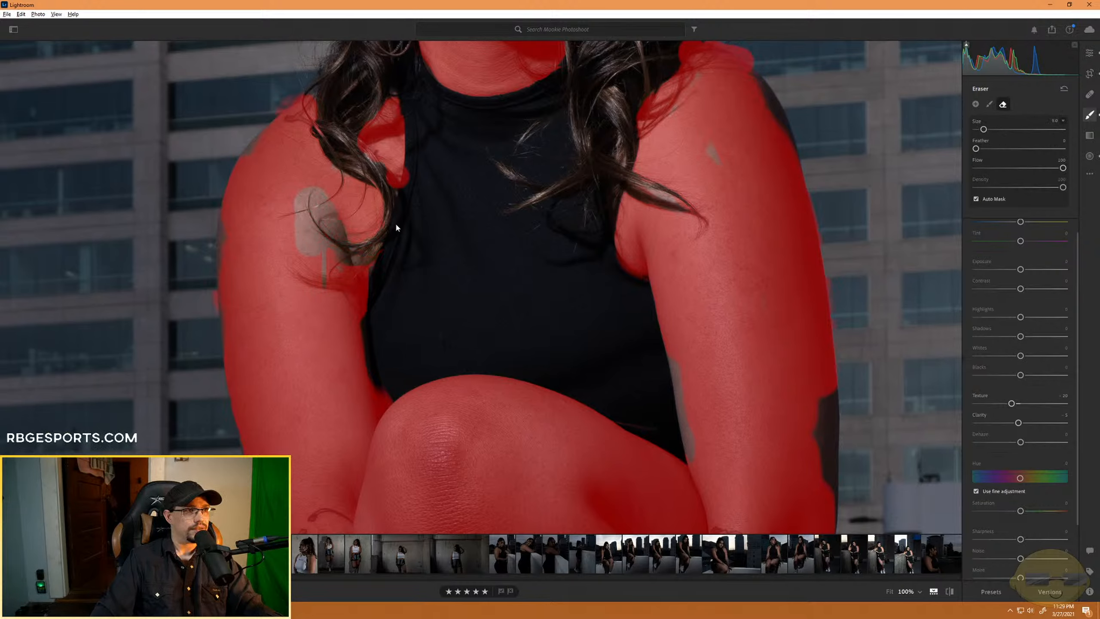
mouse_move(344, 234)
left_mouse_down()
mouse_move(318, 298)
mouse_move(343, 271)
mouse_move(372, 287)
mouse_move(349, 296)
left_mouse_up()
key("alt")
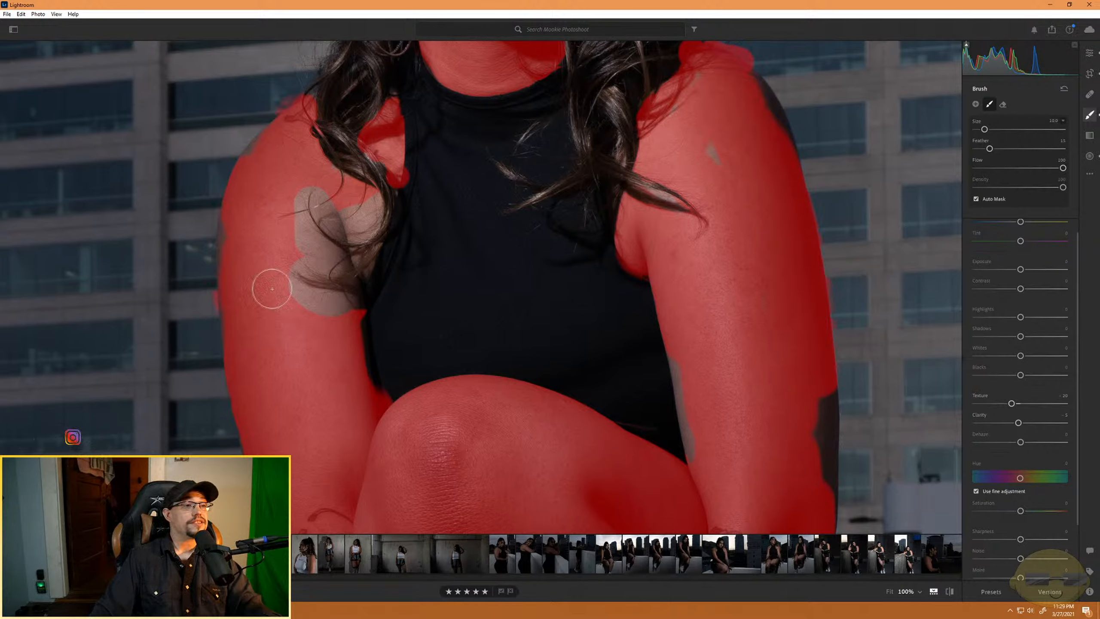
- Paint the skin just below the erased hair strands on the inner upper arm back into the mask
scroll(329, 312, "down", 3)
mouse_move(360, 311)
left_mouse_down()
mouse_move(312, 305)
mouse_move(341, 307)
mouse_move(356, 330)
mouse_move(373, 406)
mouse_move(351, 320)
left_mouse_up()
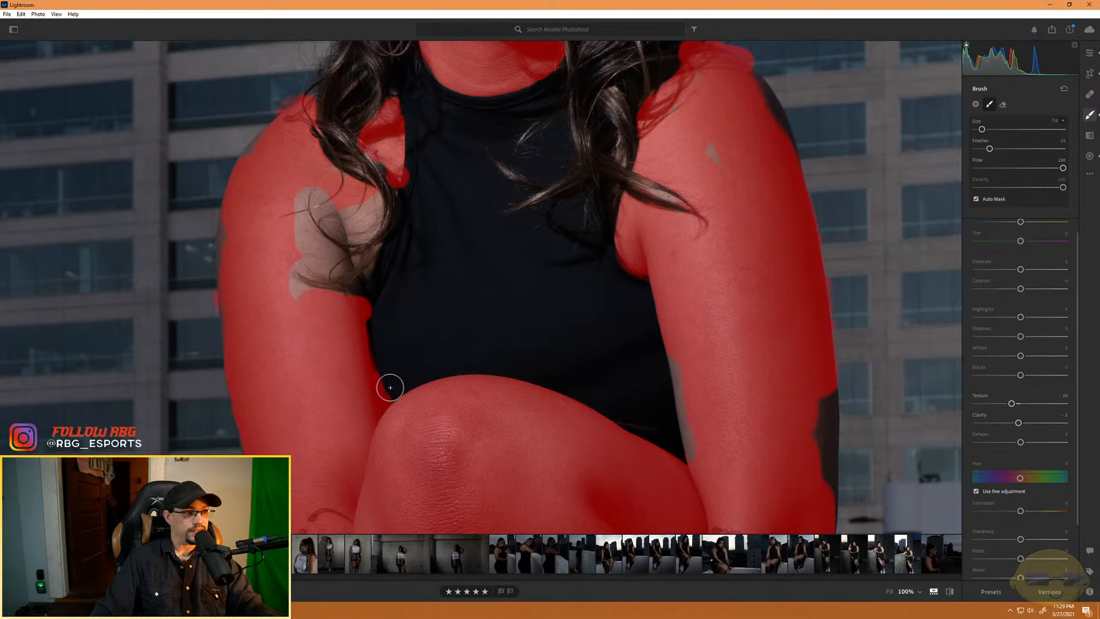
key("super")
left_click(390, 367)
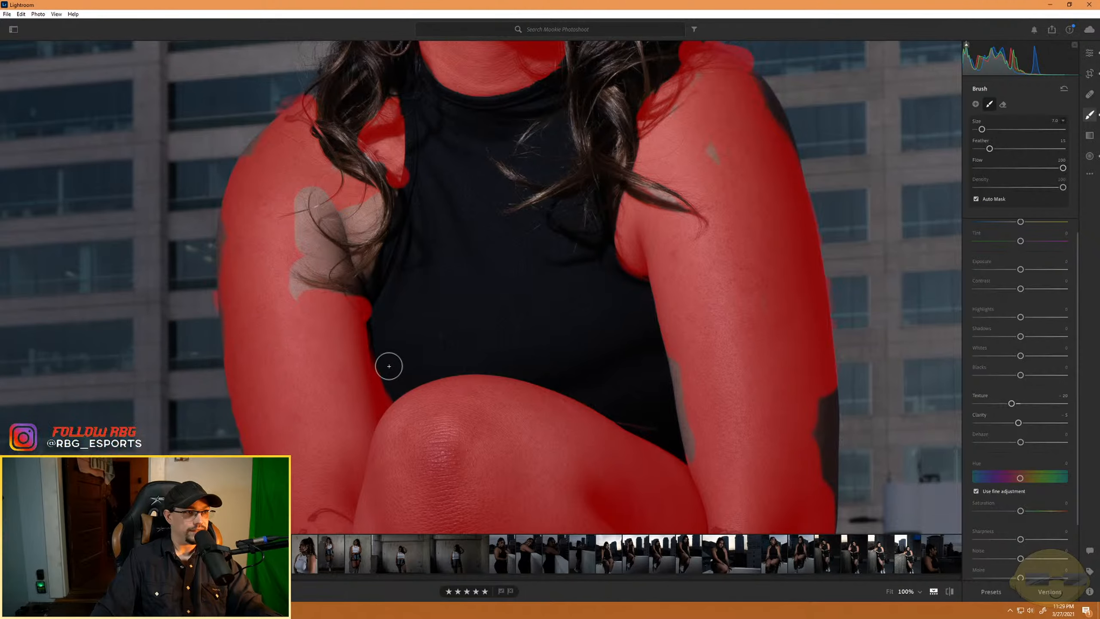
- Erase the mask spill on the black top between the inner arm and the knee
key("alt")
left_click_drag(388, 353, 382, 404)
scroll(385, 380, "down", 4)
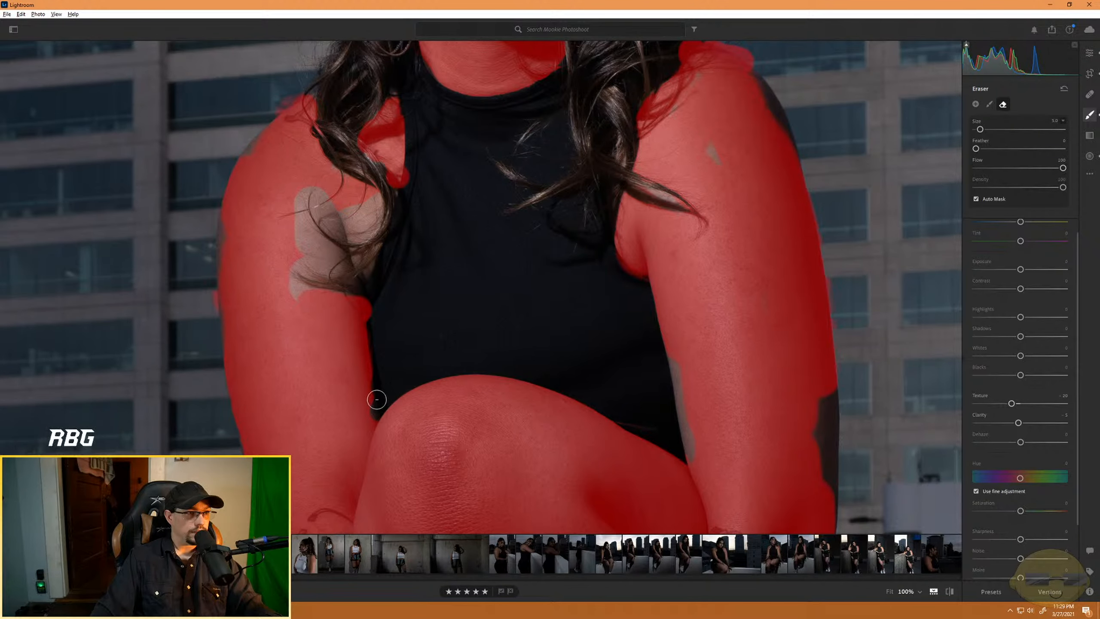
- Fill the bare skin patches and edges of the arm nearest the sky into the mask with a size 7 brush
key("alt")
mouse_move(352, 332)
left_mouse_down()
mouse_move(366, 415)
mouse_move(356, 366)
mouse_move(363, 400)
left_mouse_up()
mouse_move(329, 282)
left_mouse_down()
mouse_move(299, 278)
mouse_move(302, 226)
mouse_move(321, 262)
mouse_move(331, 248)
mouse_move(324, 253)
mouse_move(297, 206)
mouse_move(302, 184)
mouse_move(325, 209)
left_mouse_up()
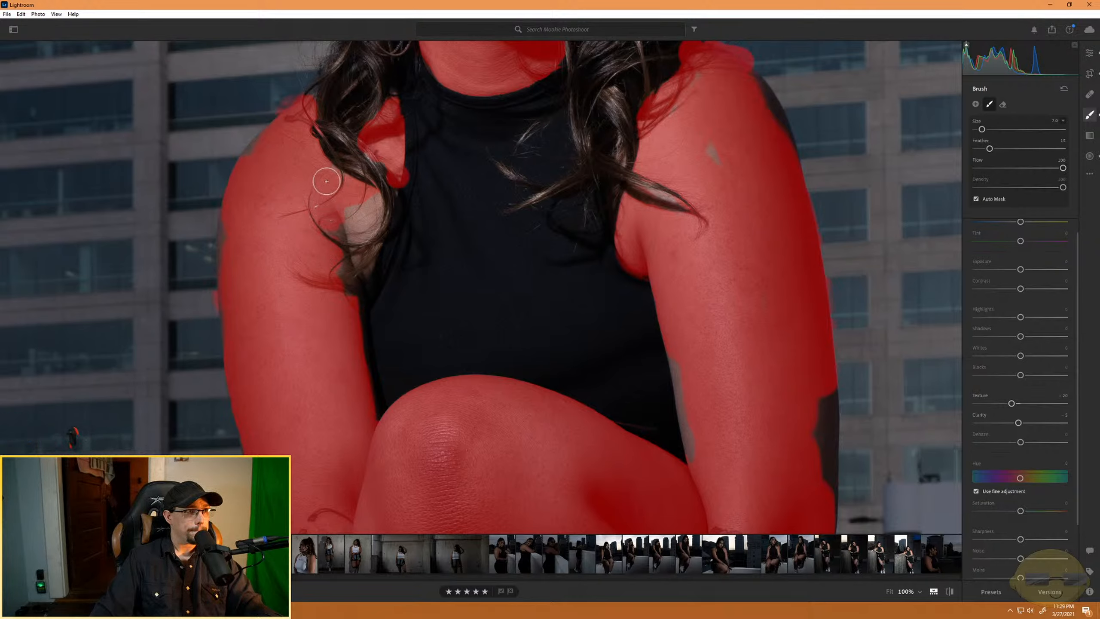
left_click_drag(255, 159, 268, 144)
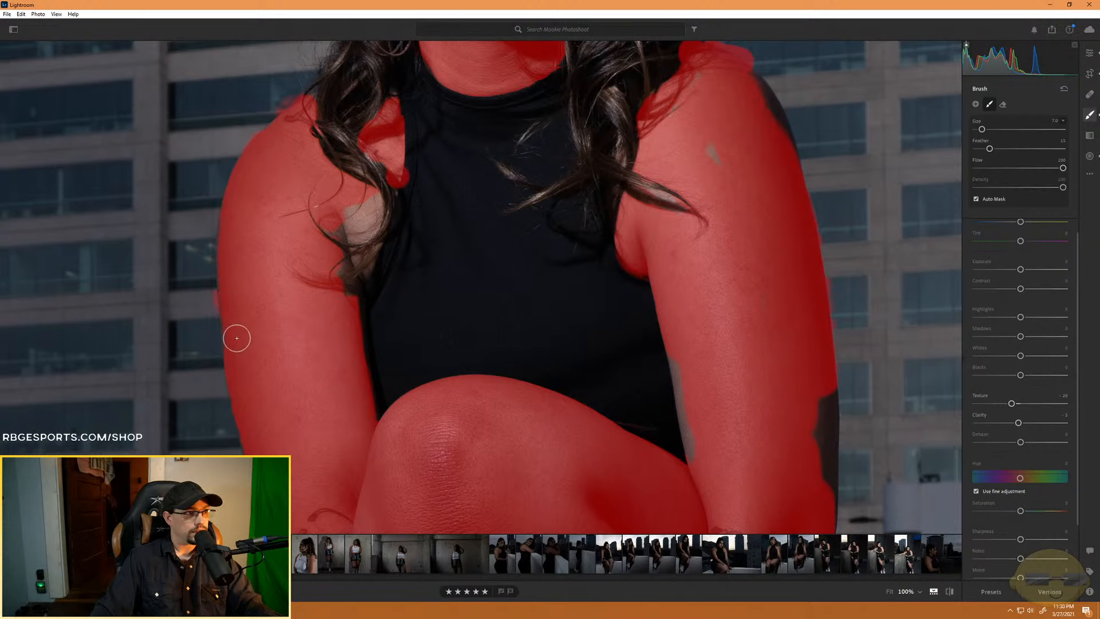
- Paint the remaining skin near that arm's armpit into the mask and erase the spill on the top's armhole edge
key("alt")
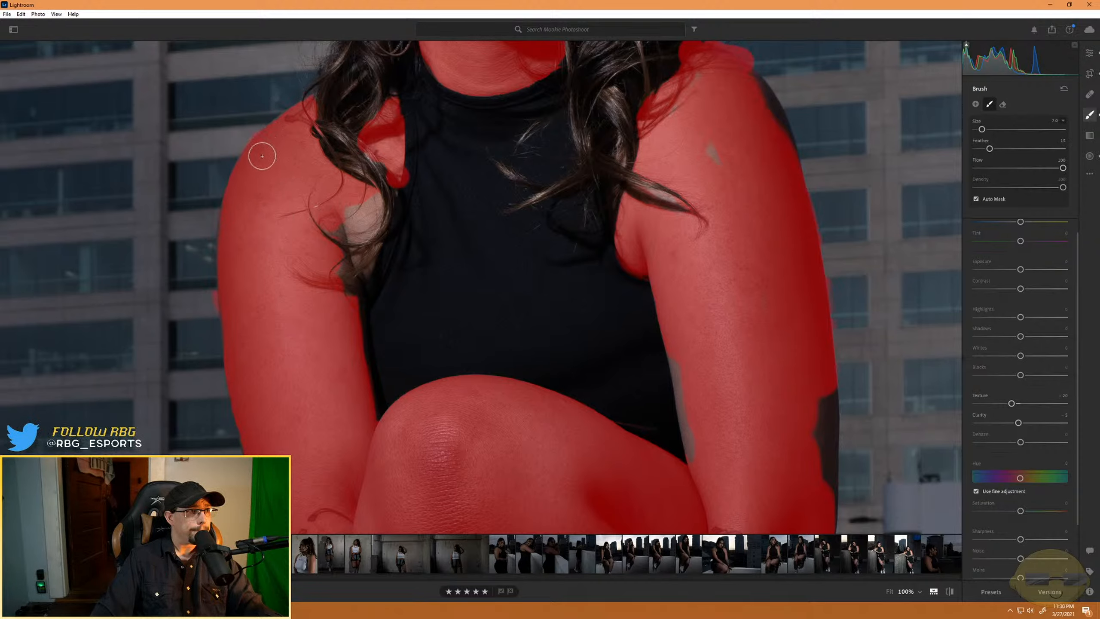
key("alt")
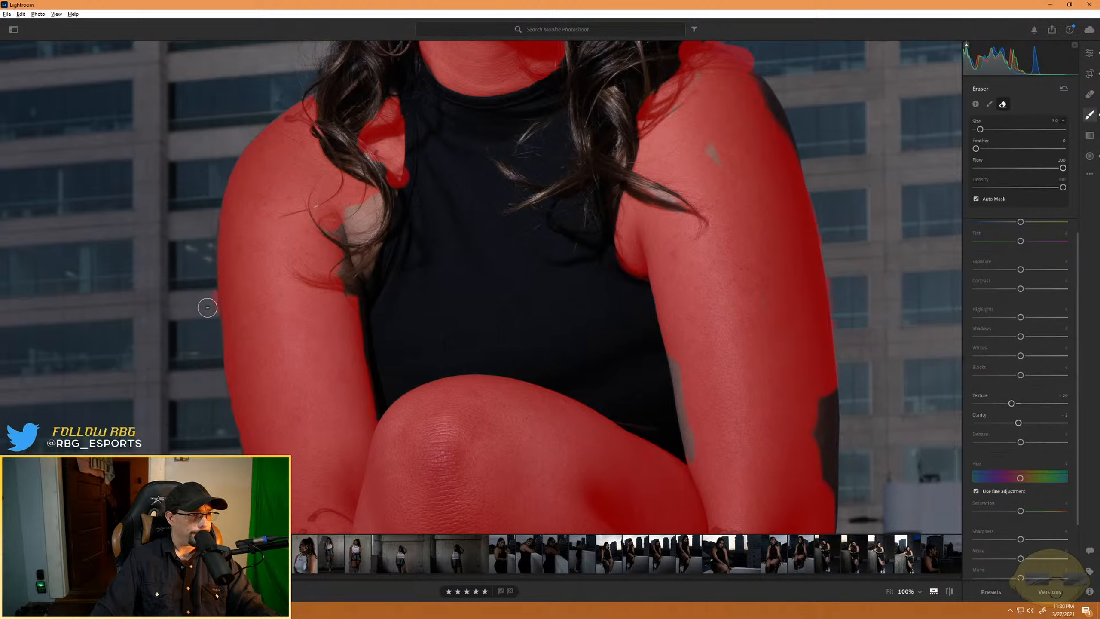
mouse_move(364, 211)
left_mouse_down()
mouse_move(334, 231)
mouse_move(342, 216)
mouse_move(370, 216)
left_mouse_up()
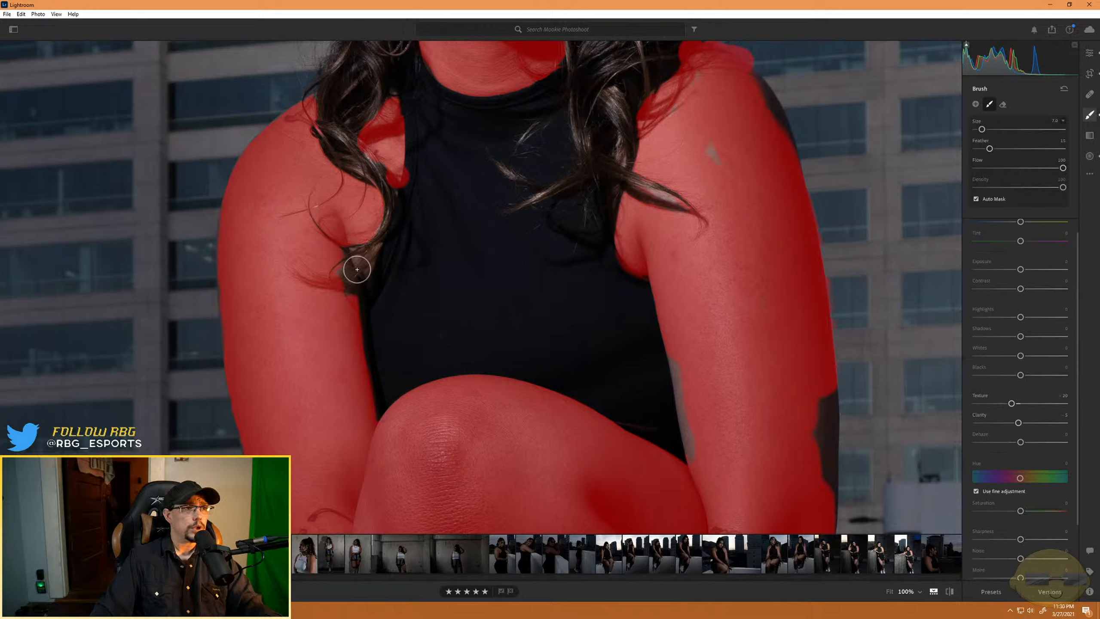
mouse_move(350, 269)
left_mouse_down()
mouse_move(373, 255)
mouse_move(365, 268)
left_mouse_up()
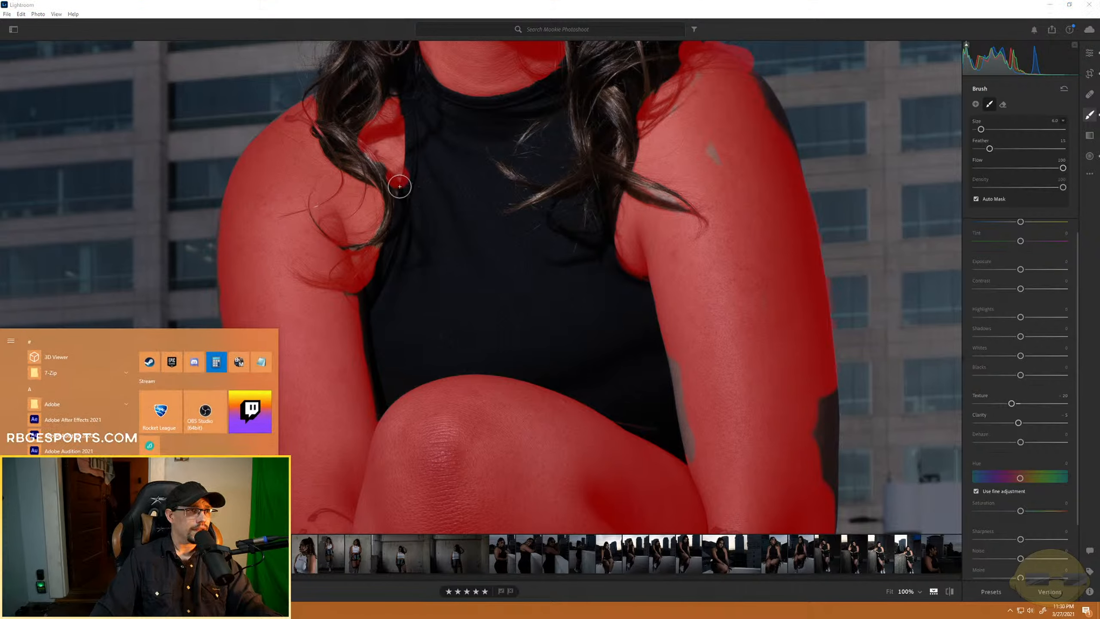
key("alt")
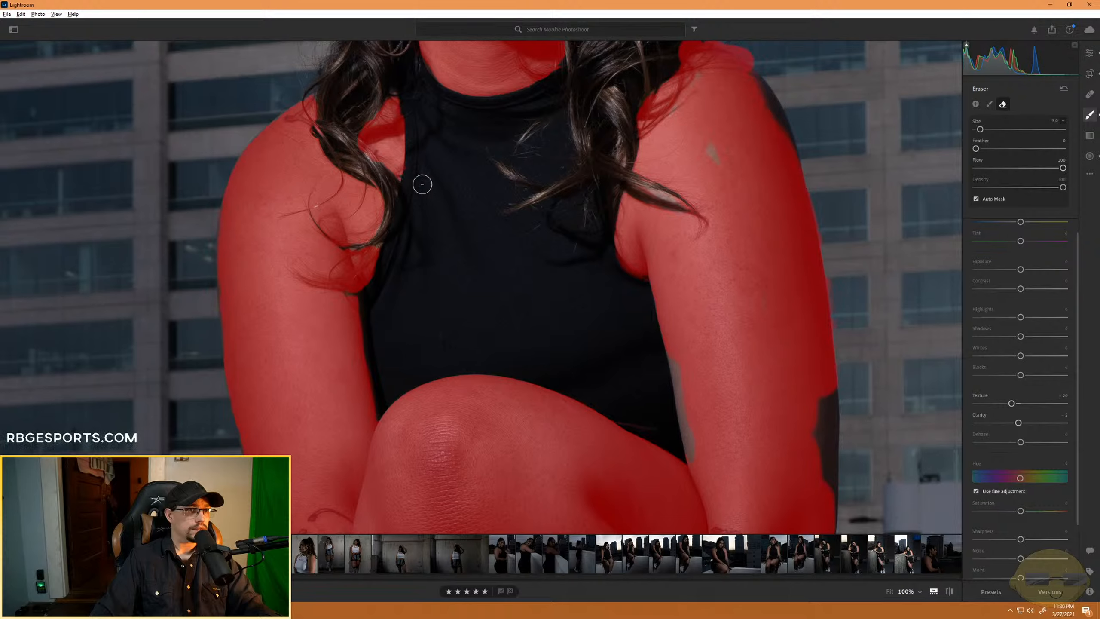
- Fill the missing patches on the opposite upper arm, along its inner and outer edges and at the shoulder, into the mask
left_click_drag(701, 139, 722, 218)
left_click_drag(678, 351, 700, 462)
mouse_move(828, 407)
left_mouse_down()
mouse_move(827, 488)
mouse_move(823, 395)
left_mouse_up()
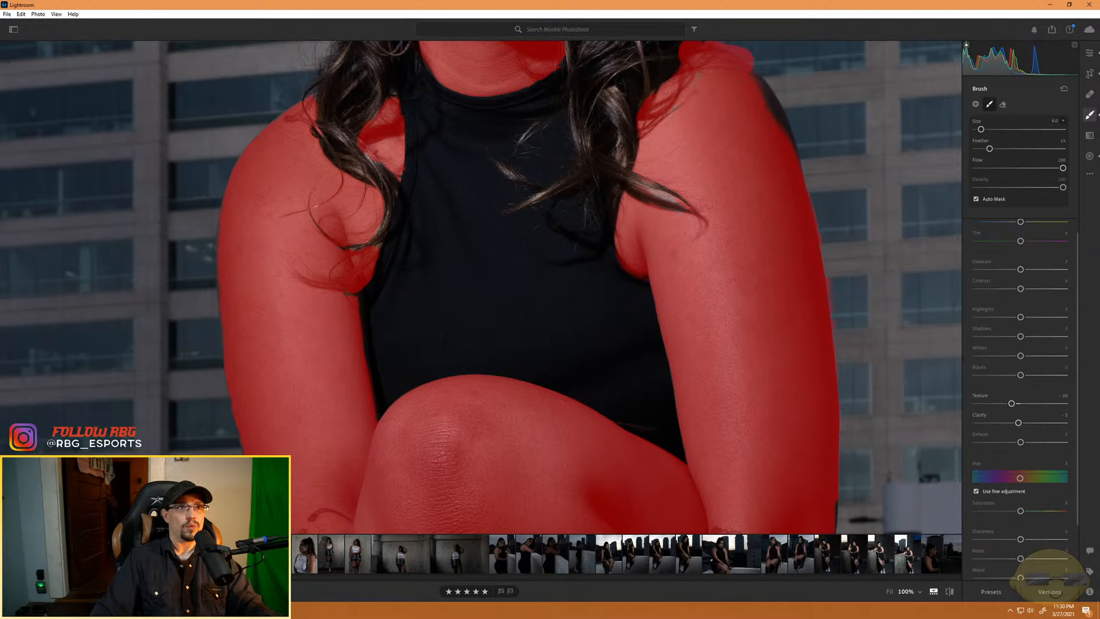
left_click_drag(787, 152, 746, 75)
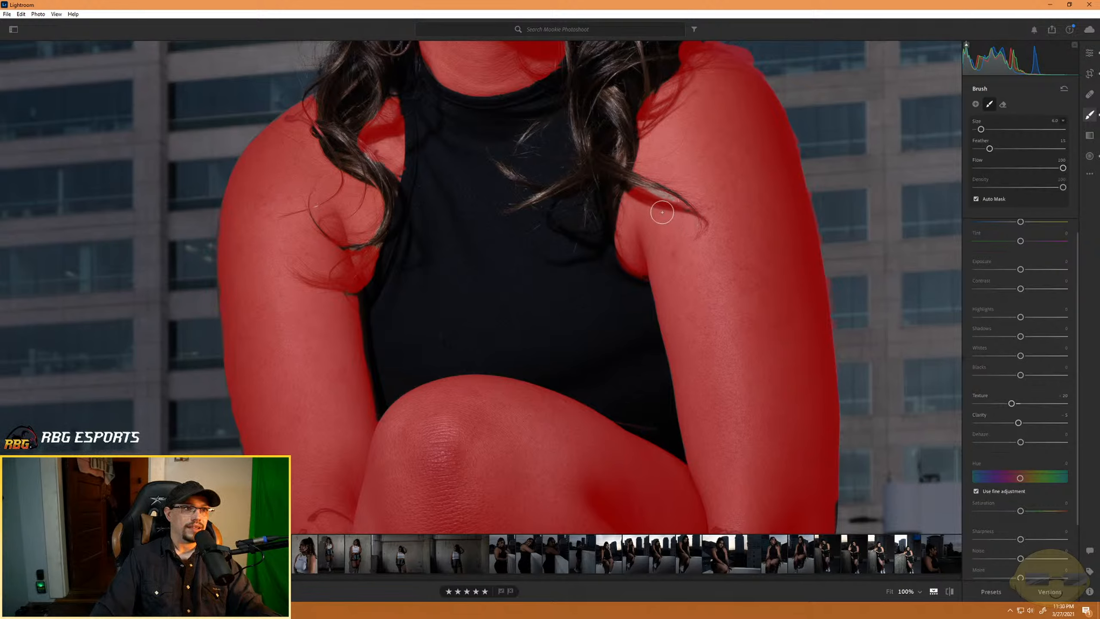
- Paint the skin beneath the loose hair strand on that arm with a size 2 brush and erase the mask from the strand
scroll(652, 201, "down", 4)
left_click_drag(657, 194, 676, 201)
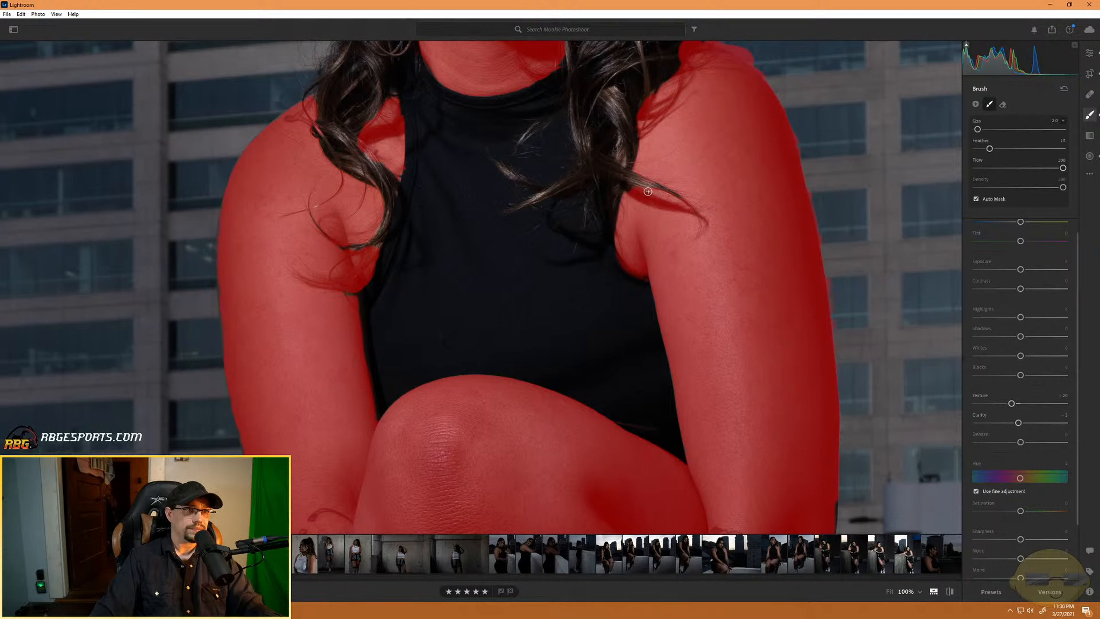
key("alt")
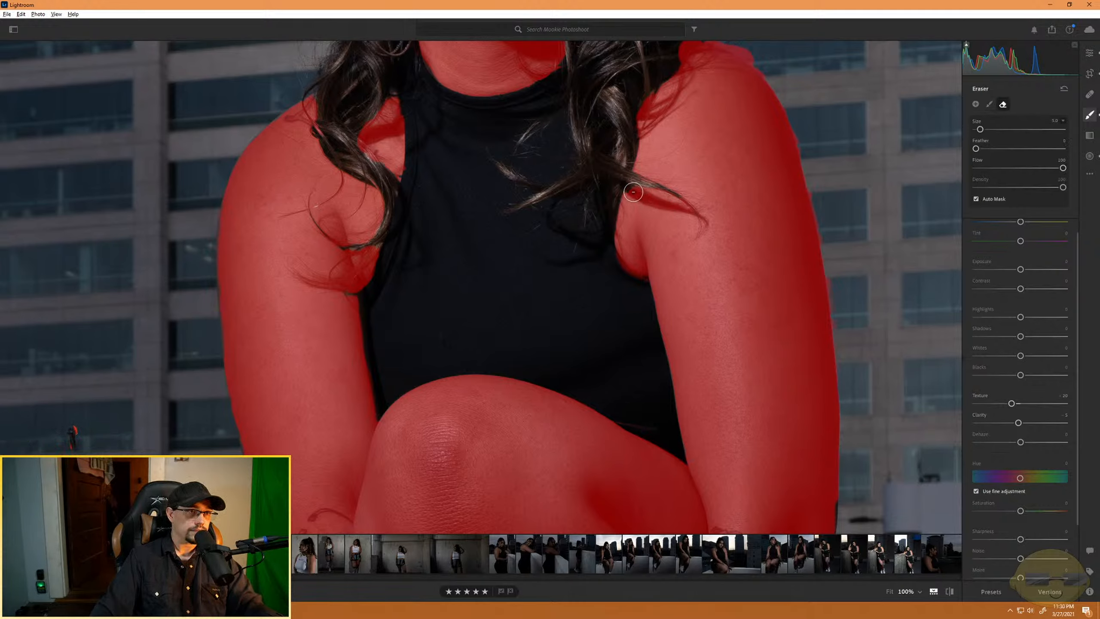
scroll(634, 191, "down", 2)
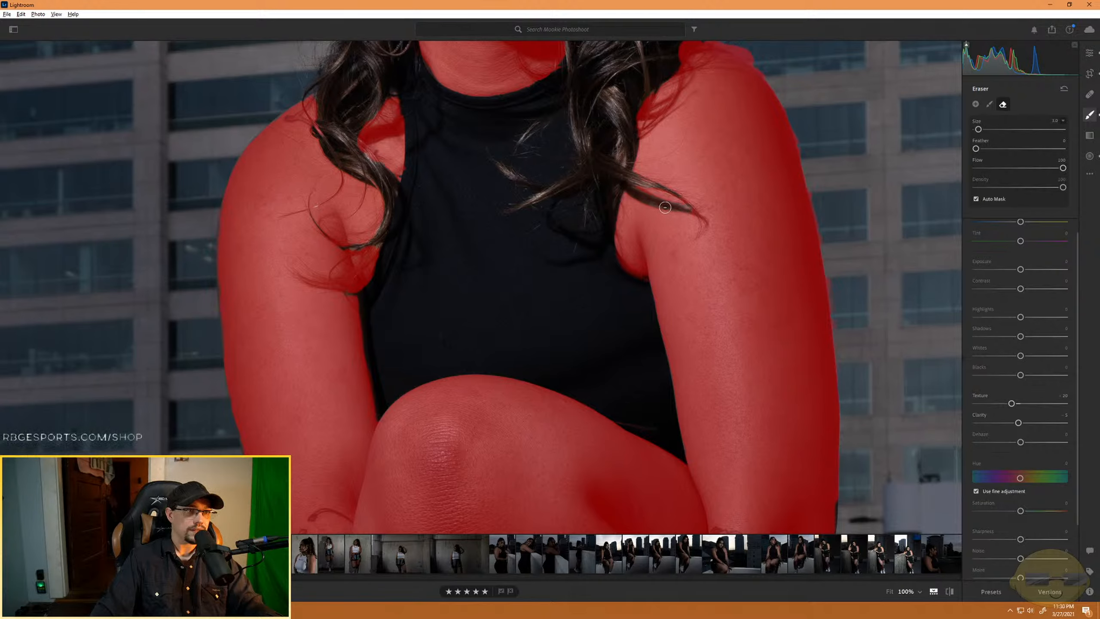
key("alt")
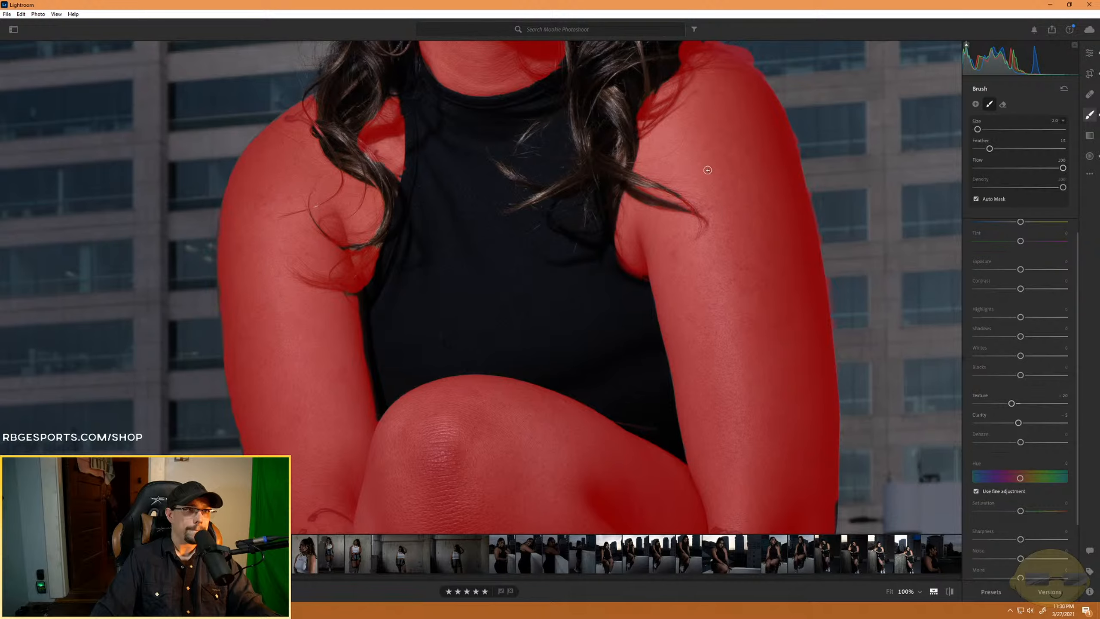
- Erase the mask spill above the same shoulder between the hair and the background building
scroll(693, 173, "up", 3)
key("alt")
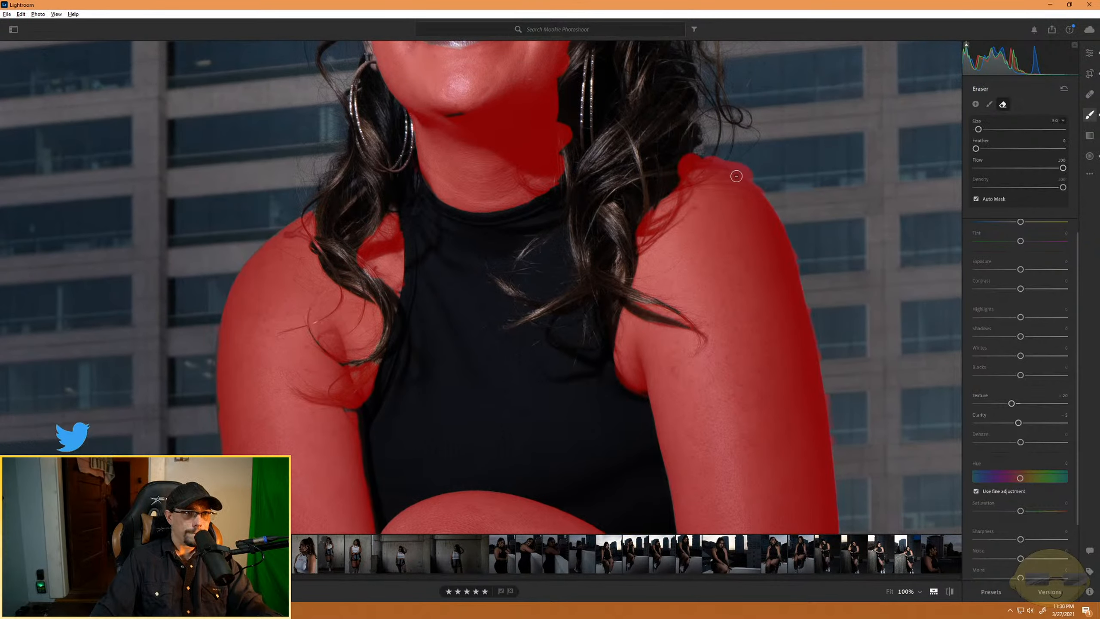
mouse_move(764, 188)
left_mouse_down()
mouse_move(708, 155)
mouse_move(684, 159)
left_mouse_up()
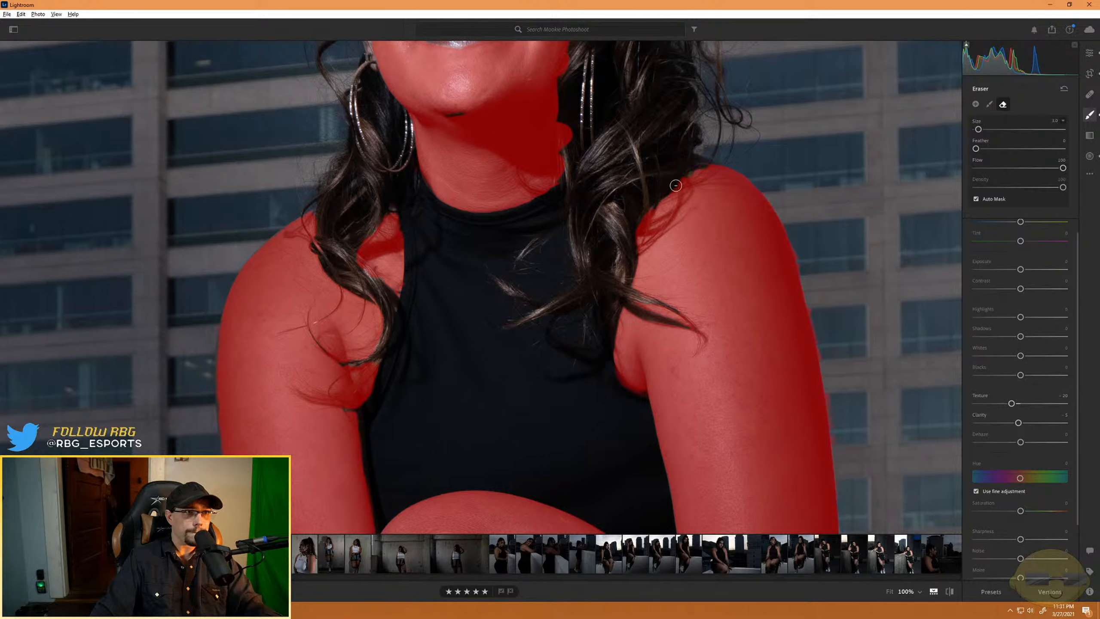
- Erase the mask spill on the background along the outer edge of the same arm with a size 7 eraser
key("alt")
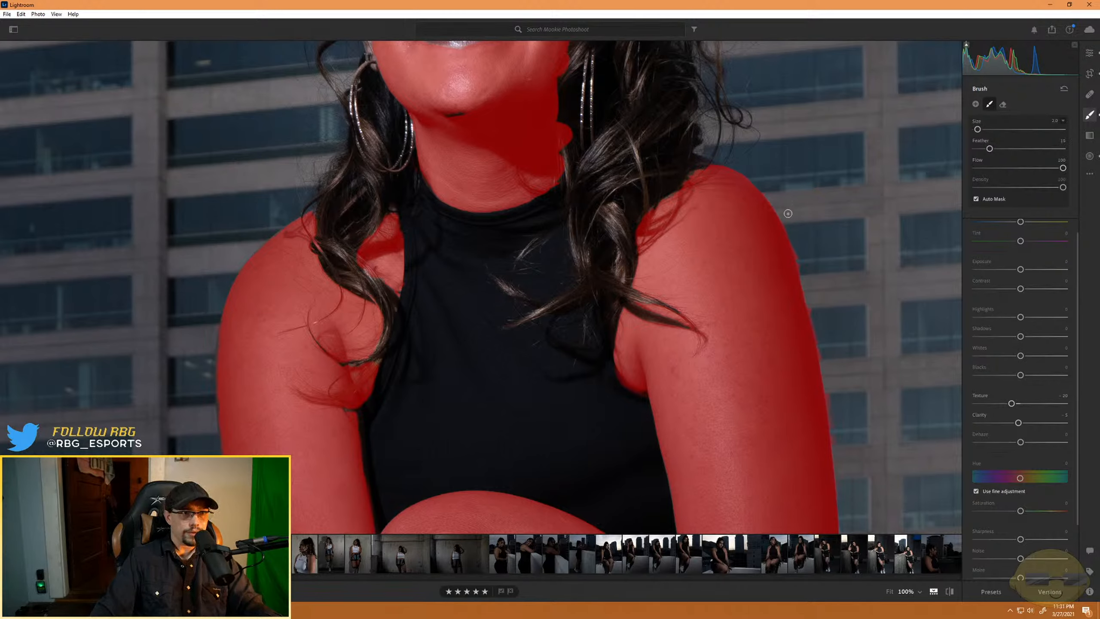
key("alt")
scroll(800, 208, "up", 4)
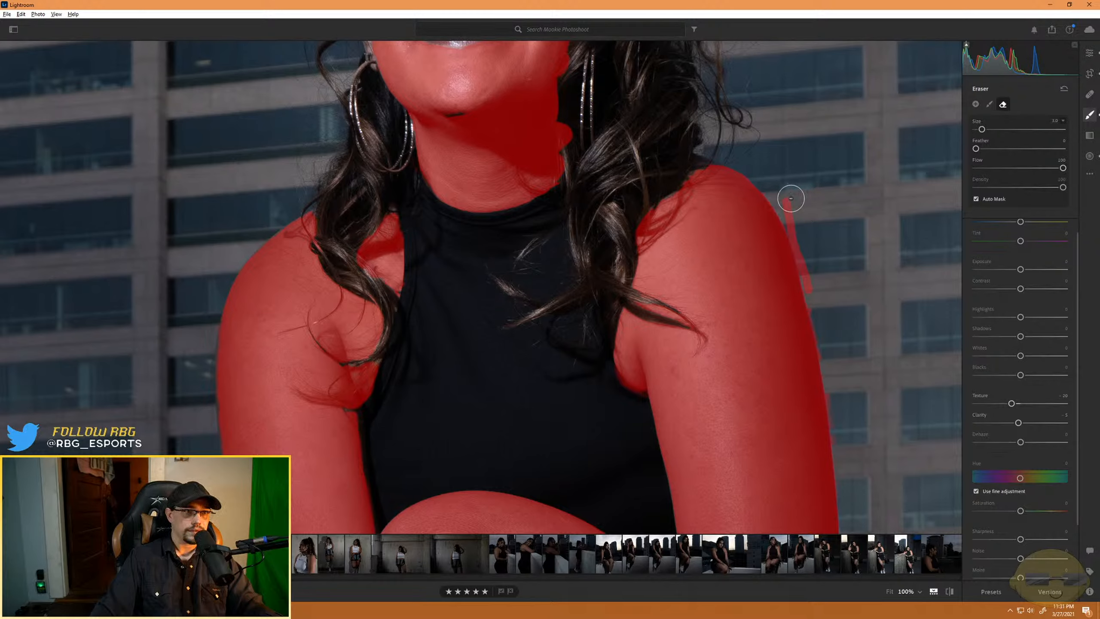
left_click_drag(791, 199, 827, 327)
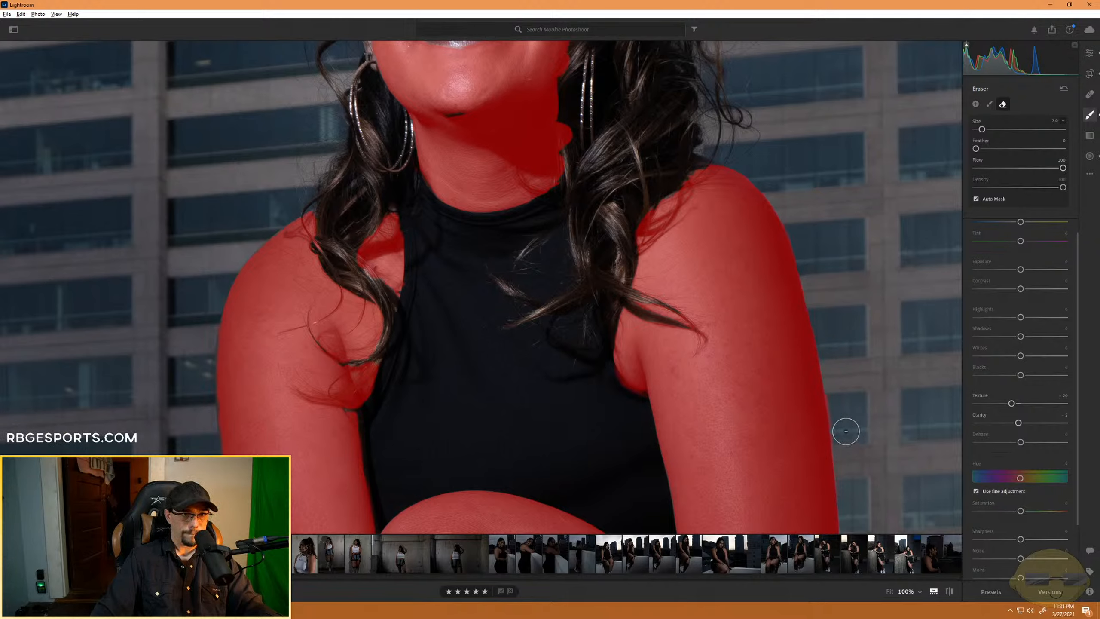
key("alt")
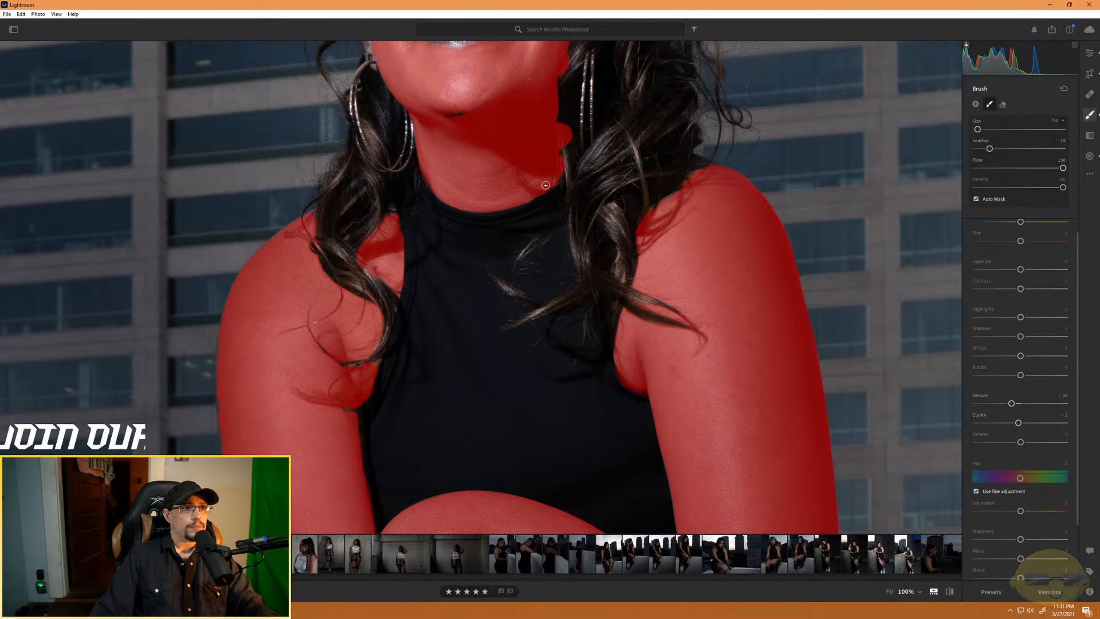
- Erase the mask spill on the hair beside the model's neck below the earring
key("super")
left_click(590, 12)
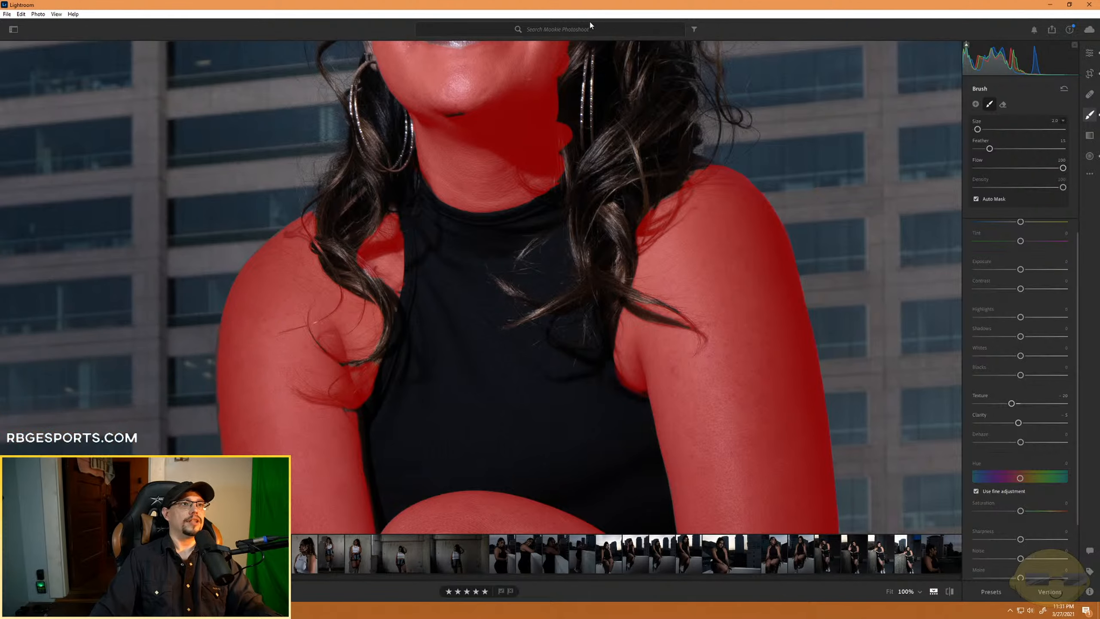
key("alt")
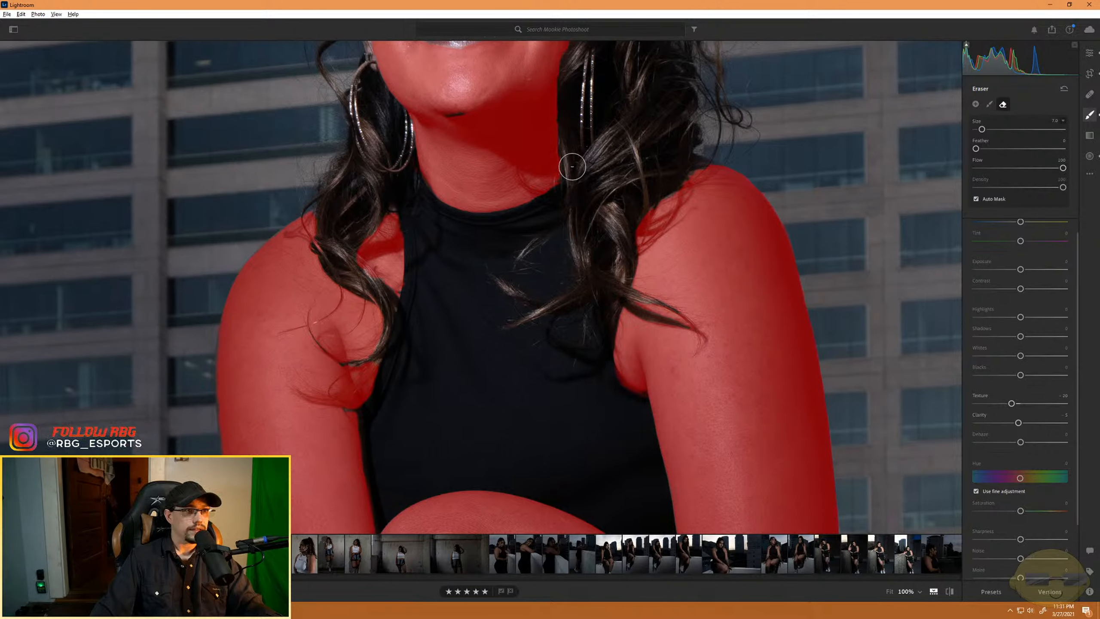
key("alt")
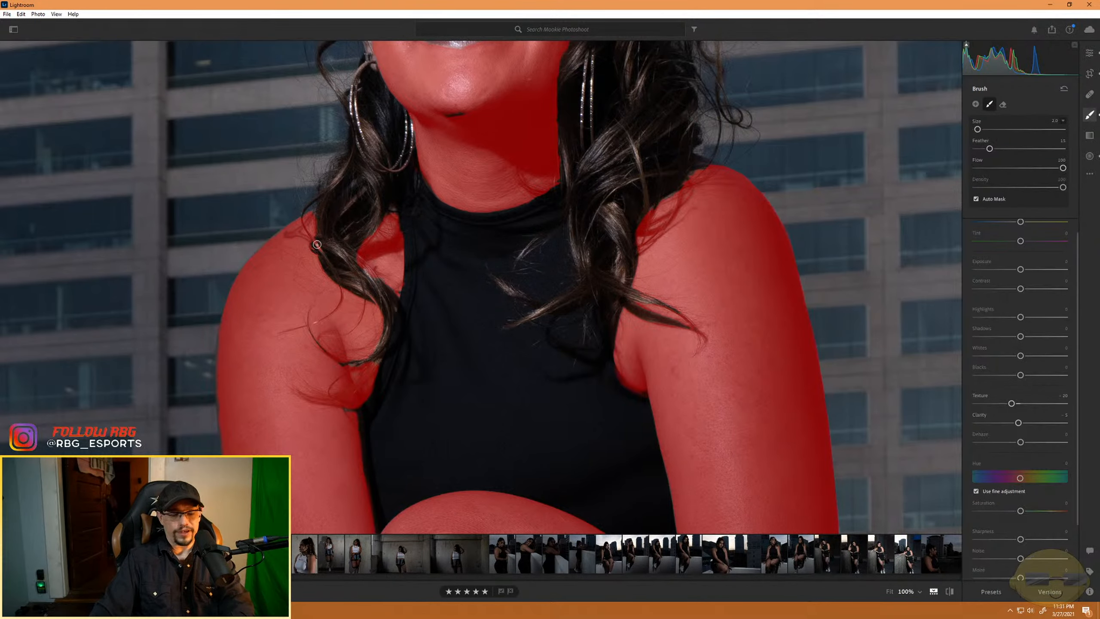
- Fit the whole photo in view and hide the mask overlay to review the skin retouching
key("z")
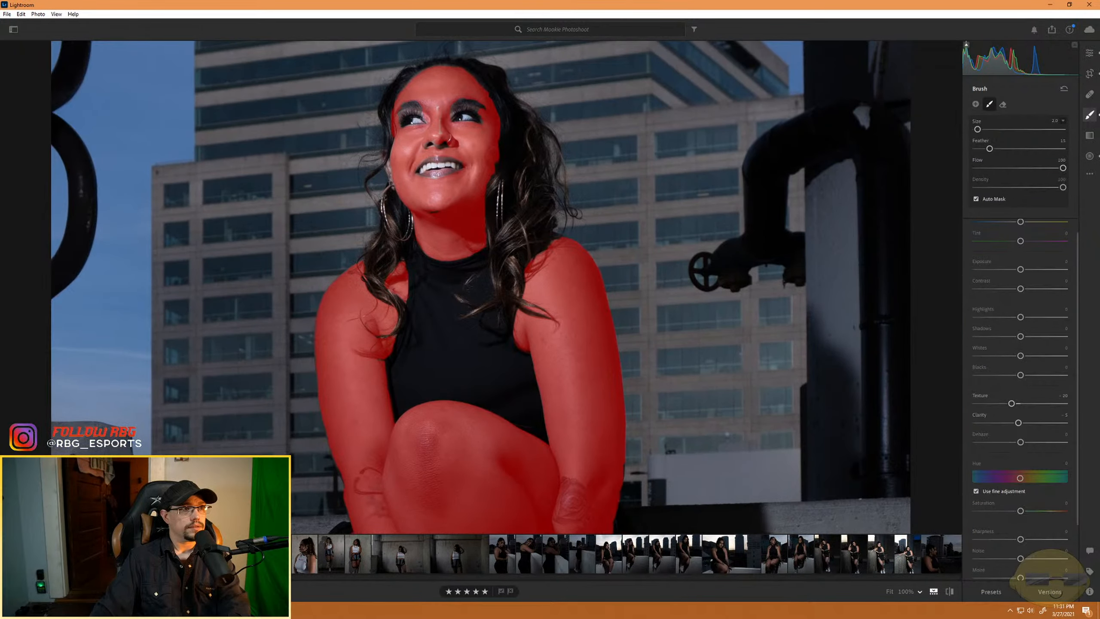
key("z")
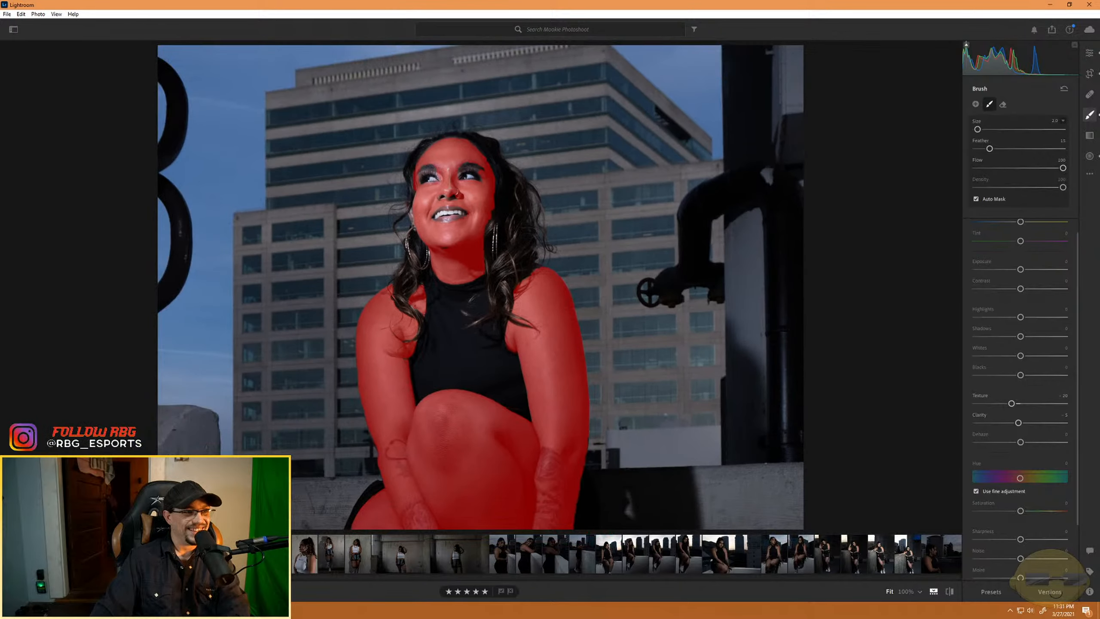
key("ctrl+minus")
key("ctrl+equal")
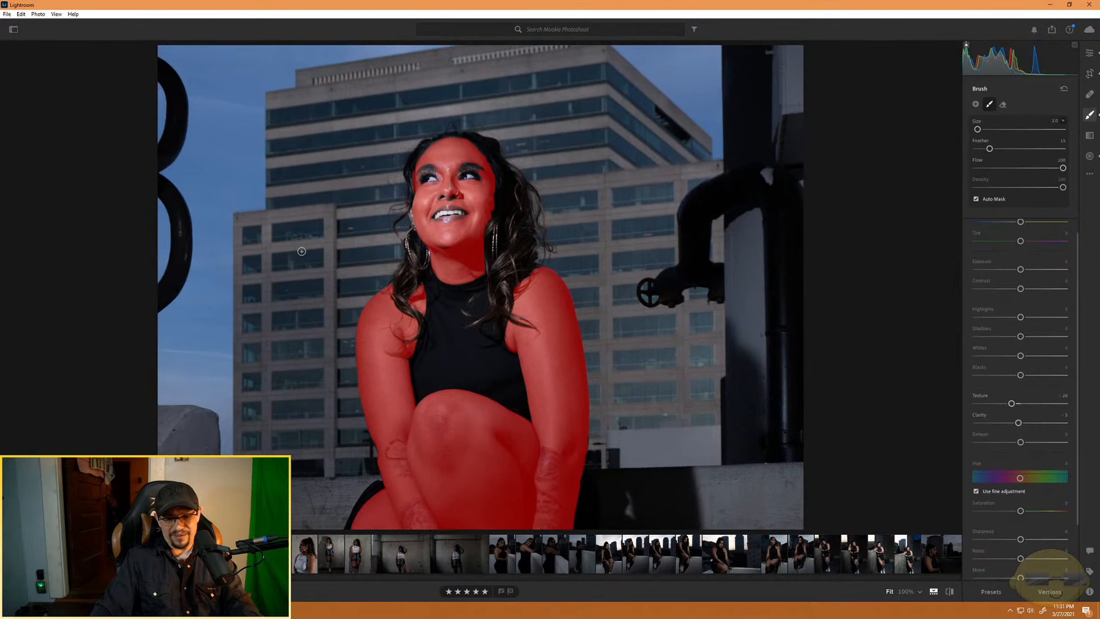
key("o")
key("o")
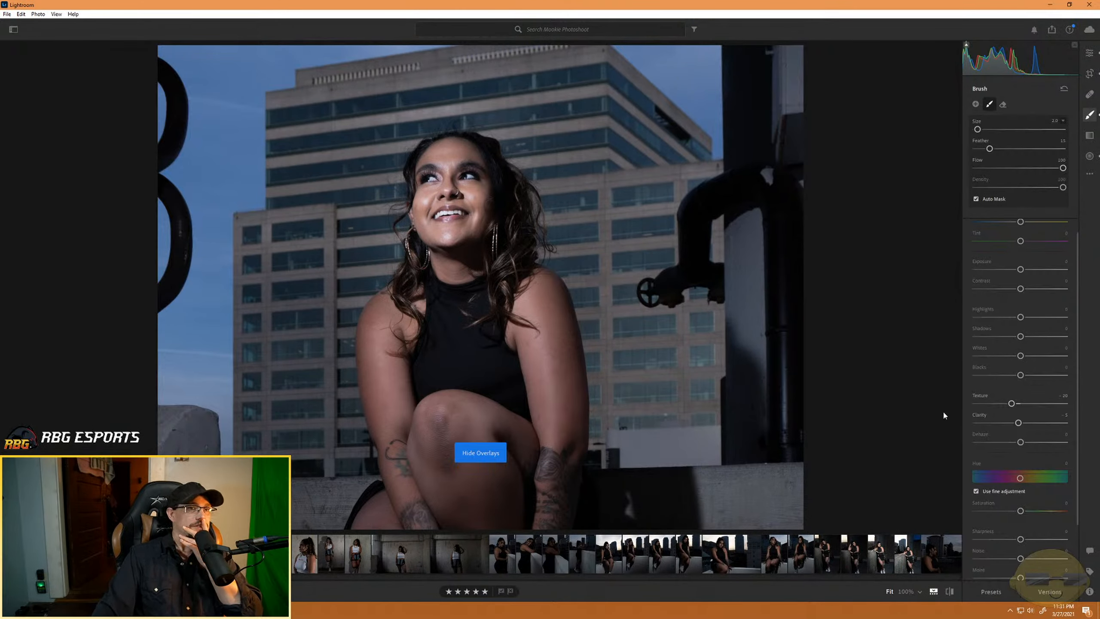
- Set the photo's overall Vibrance to +37 and Highlights to +20
left_click(1089, 54)
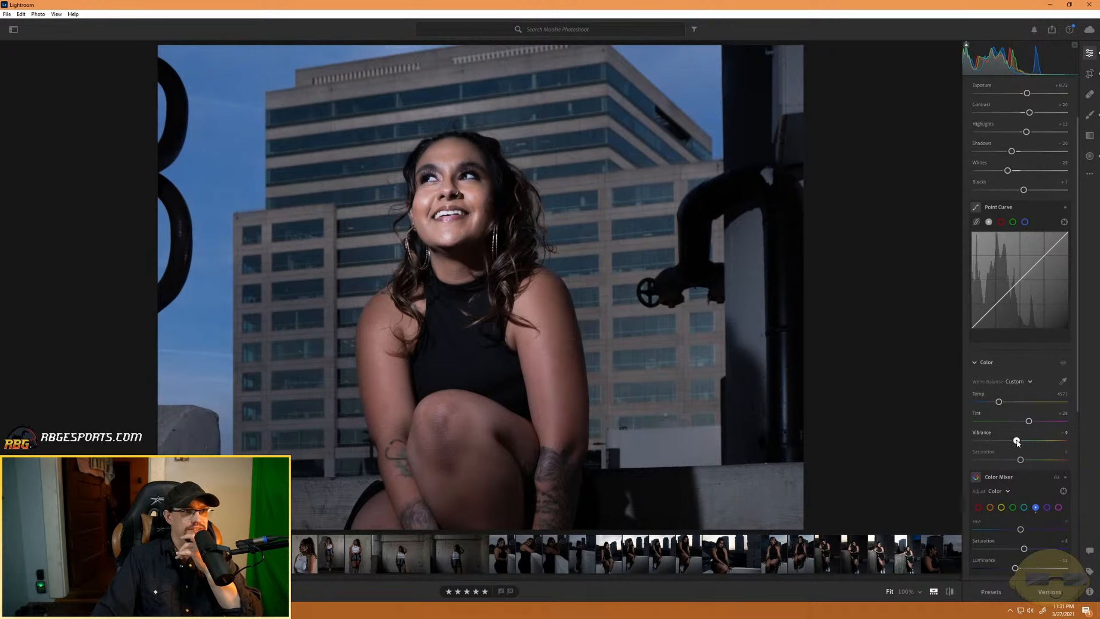
mouse_move(1018, 441)
left_mouse_down()
mouse_move(1040, 441)
mouse_move(974, 441)
mouse_move(1048, 442)
mouse_move(1038, 443)
left_mouse_up()
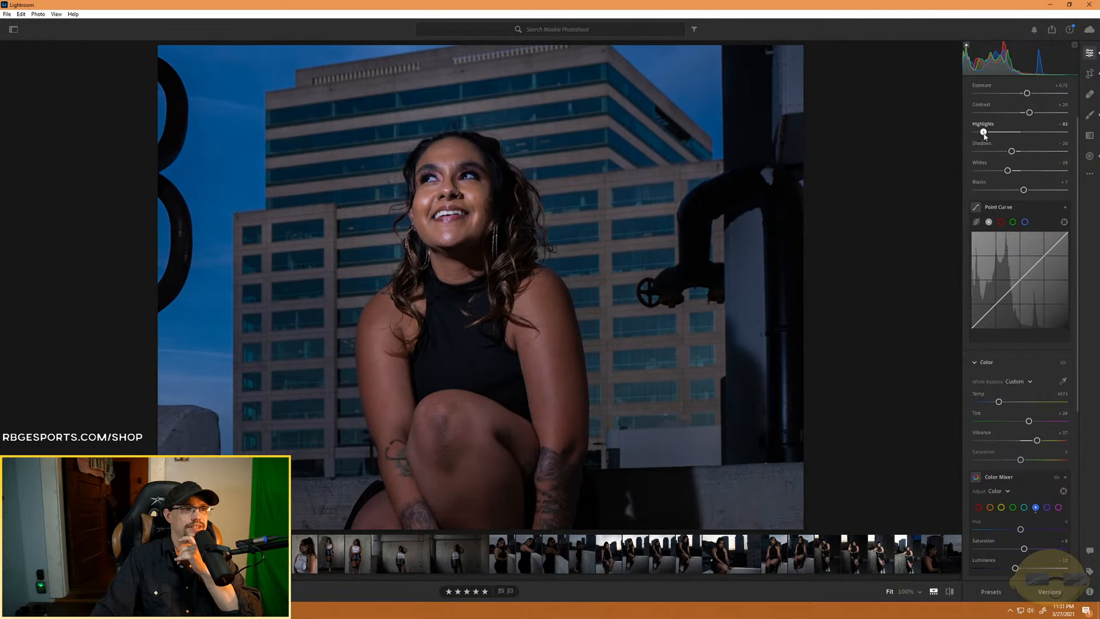
left_click_drag(997, 132, 1031, 141)
- Reselect the skin brush mask on the model's forehead and set its Highlights to -54
key("b")
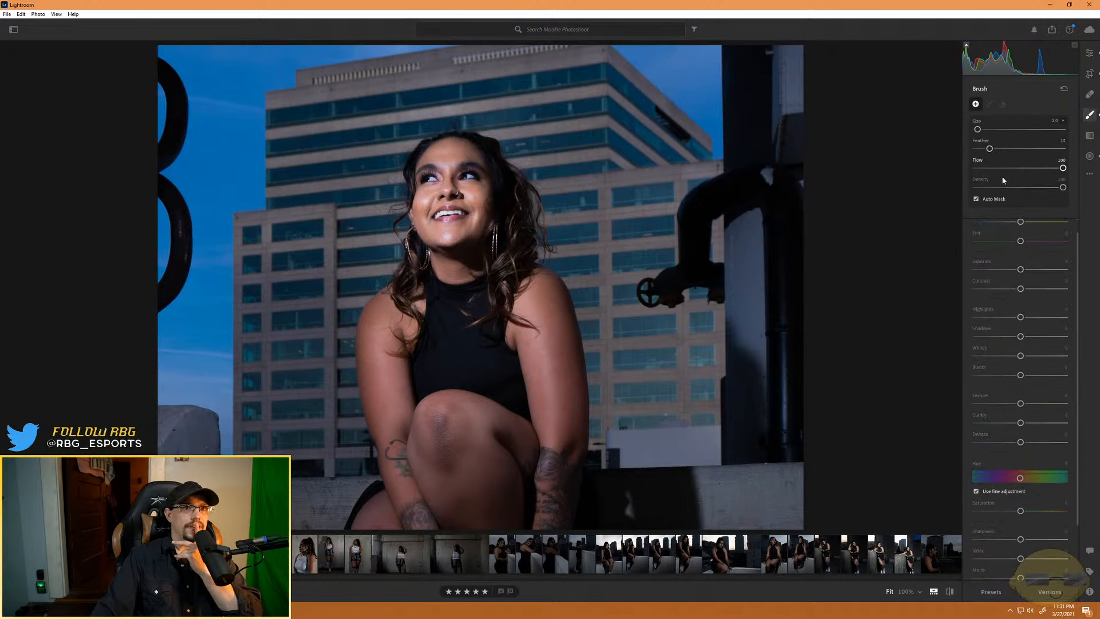
key("h")
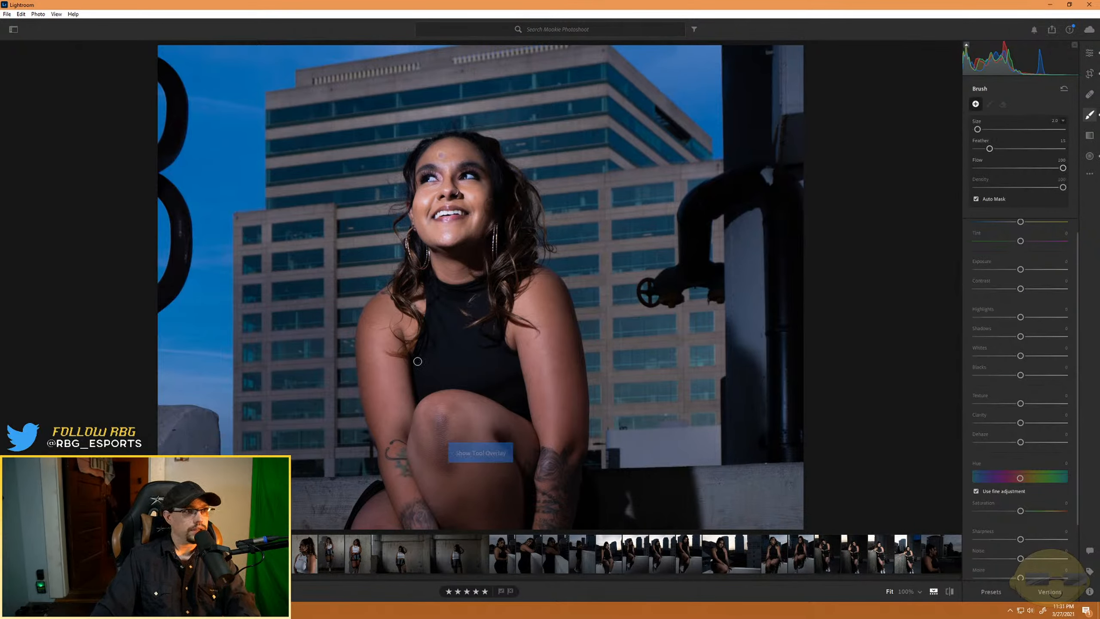
left_click(441, 156)
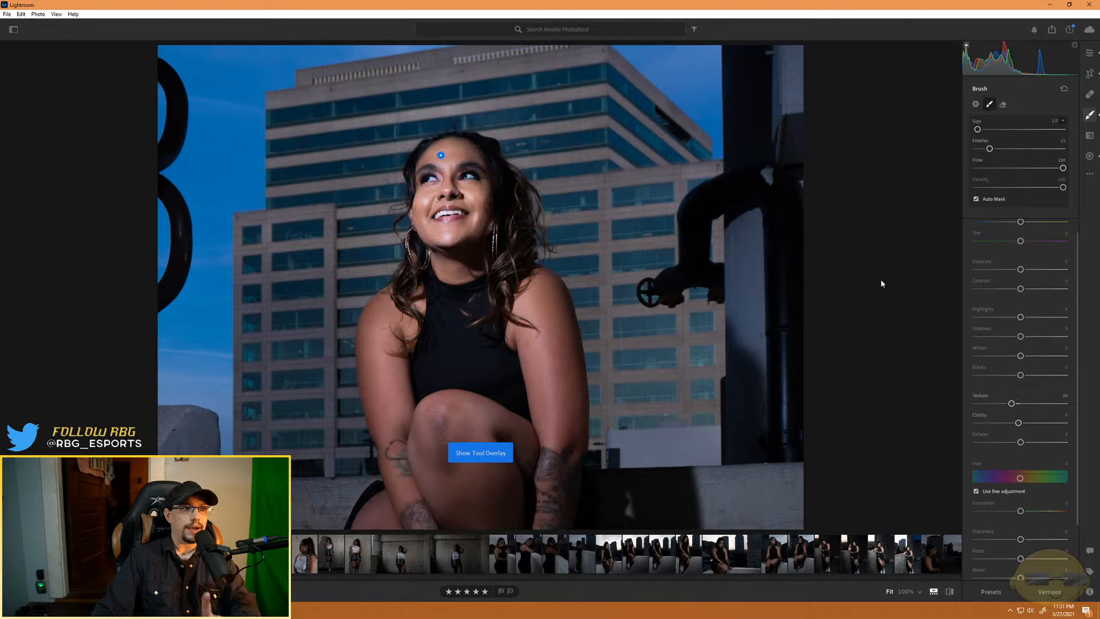
left_click_drag(1021, 319, 995, 318)
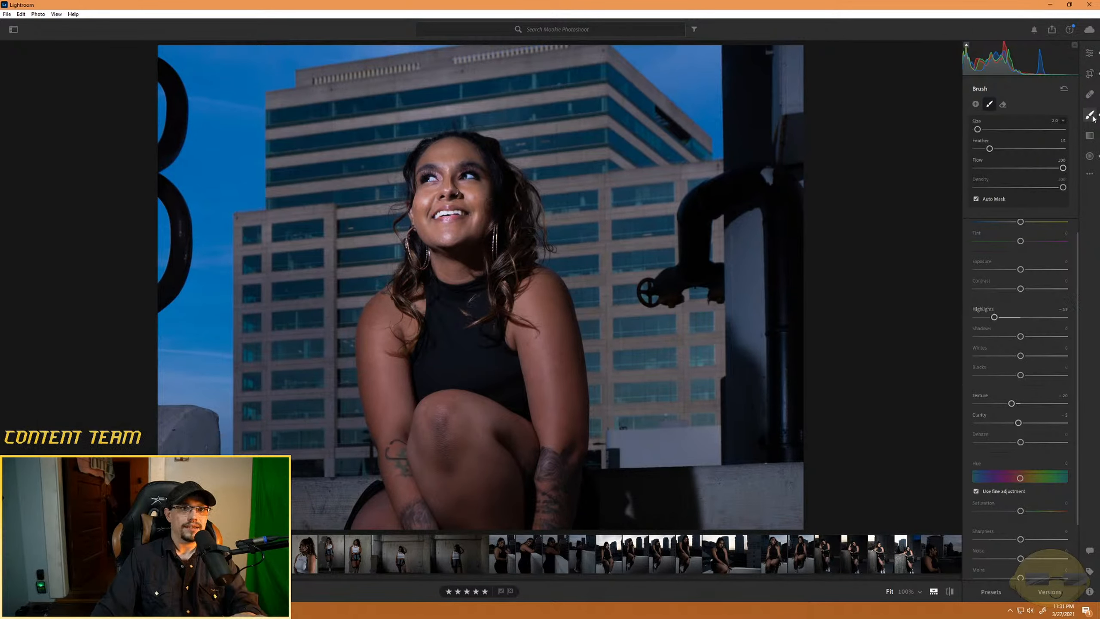
- Set the photo's overall Vibrance to +20 and Highlights to +70
key("e")
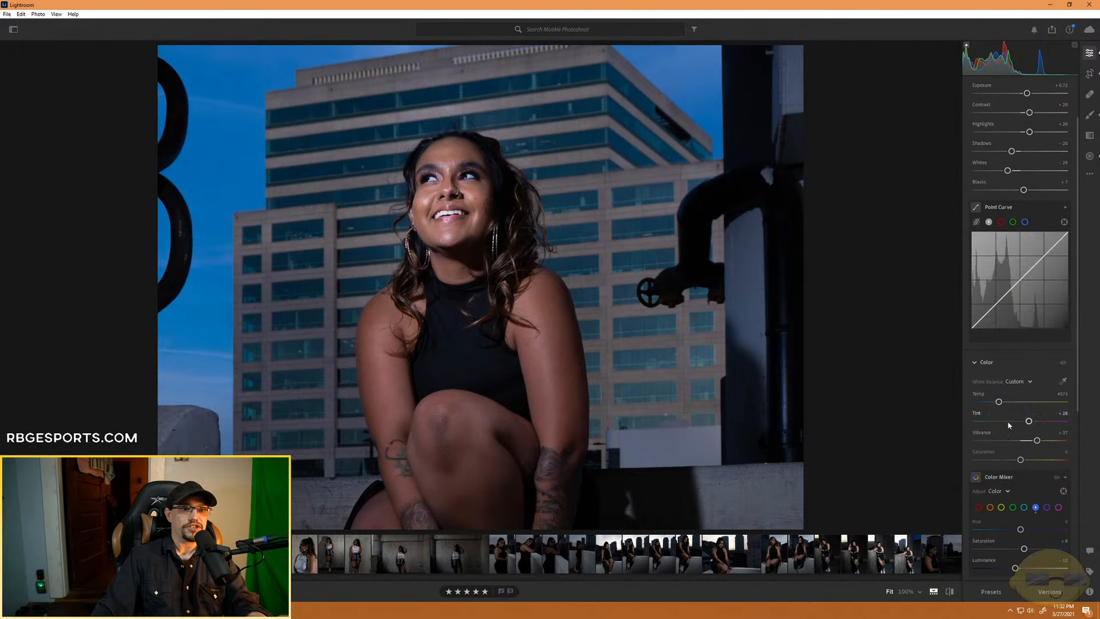
left_click_drag(1033, 442, 1025, 442)
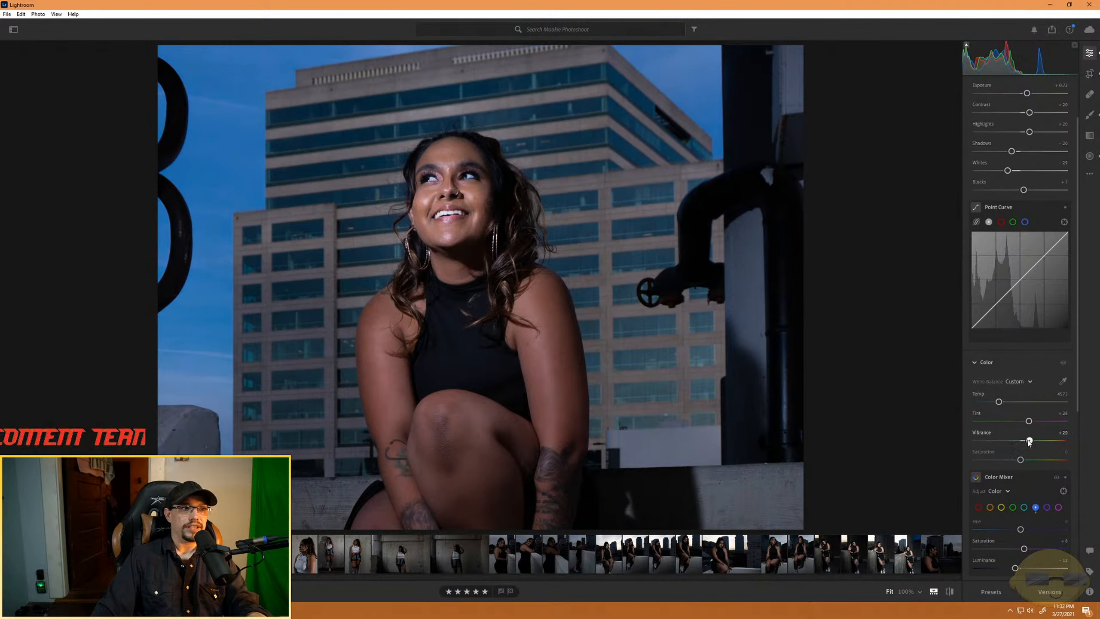
left_click_drag(1030, 131, 1052, 132)
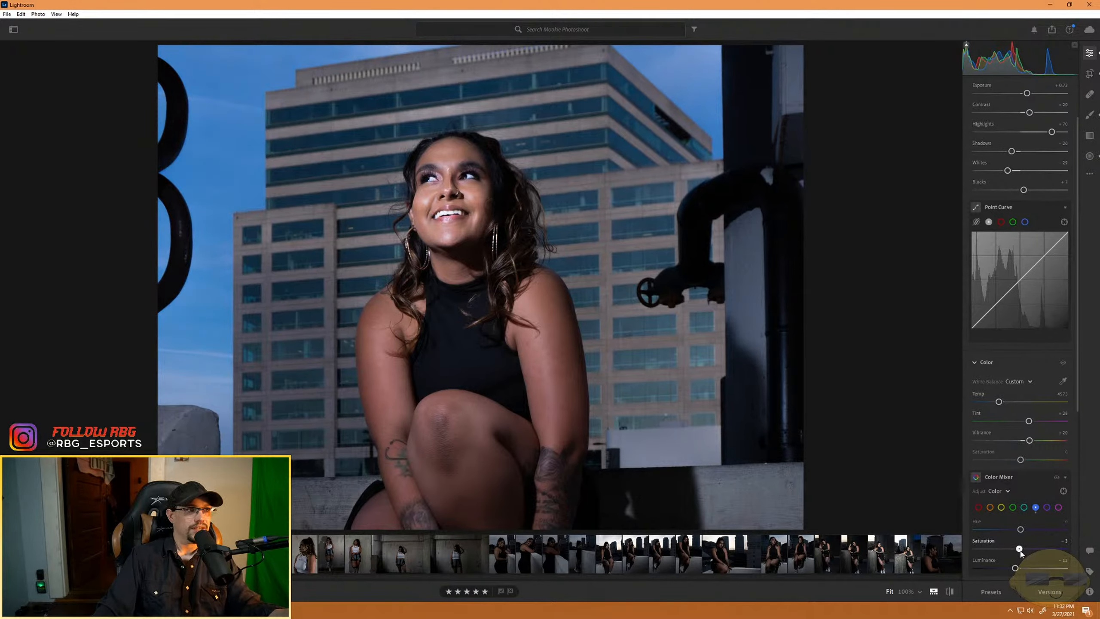
- Raise the Blue color's Luminance to about +40 and bring its Saturation close to neutral in the Color Mixer
mouse_move(1020, 550)
left_mouse_down()
mouse_move(1000, 549)
mouse_move(1010, 549)
left_mouse_up()
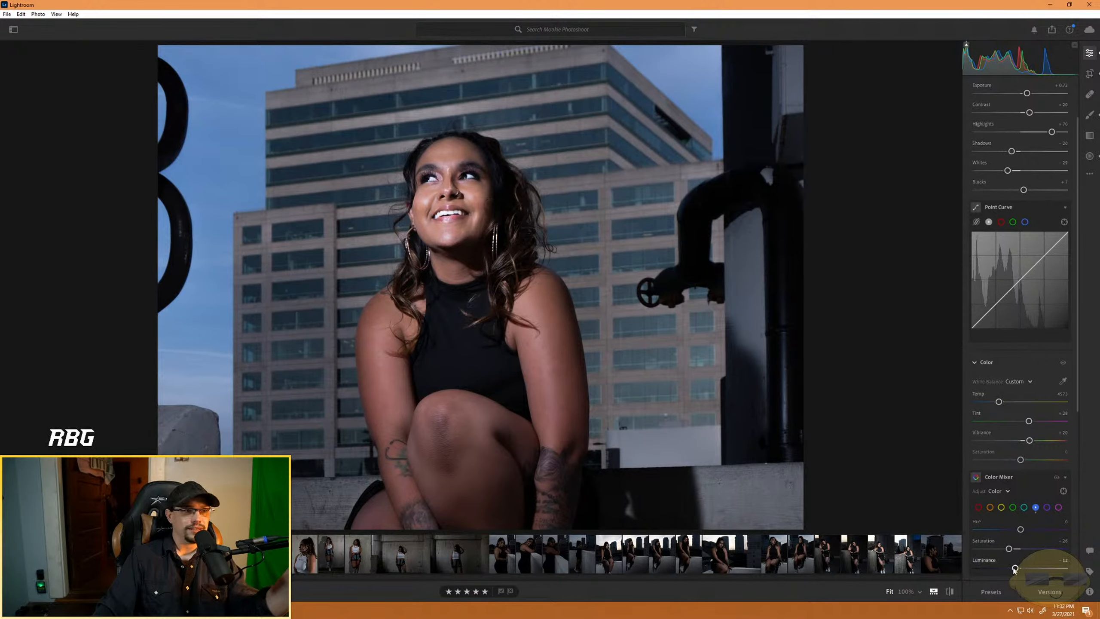
left_click_drag(1015, 568, 1026, 549)
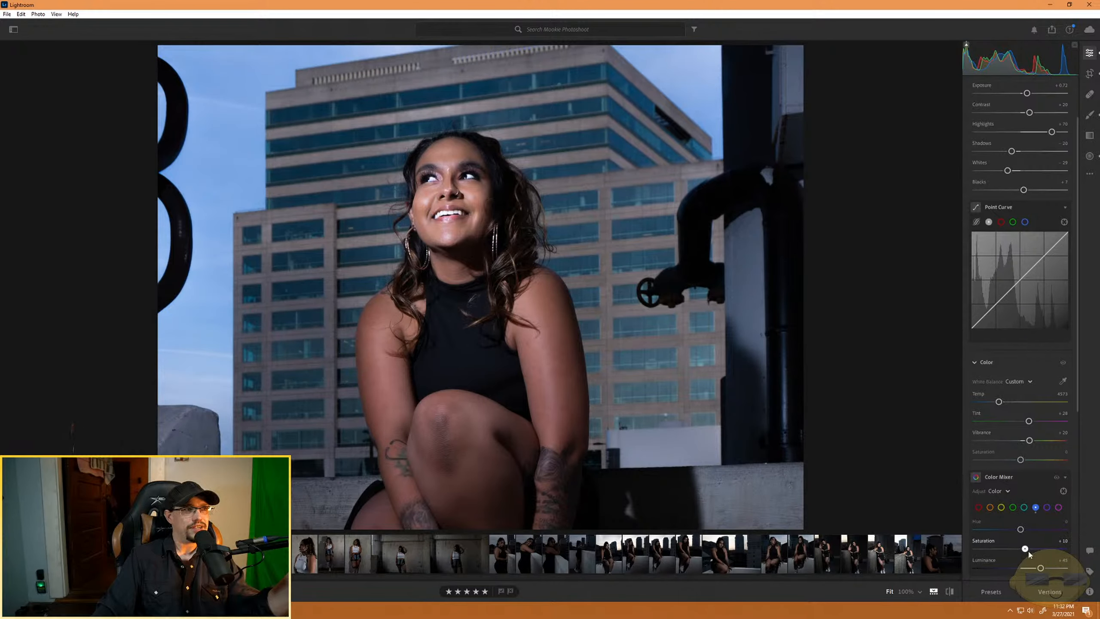
left_click_drag(1024, 551, 1013, 549)
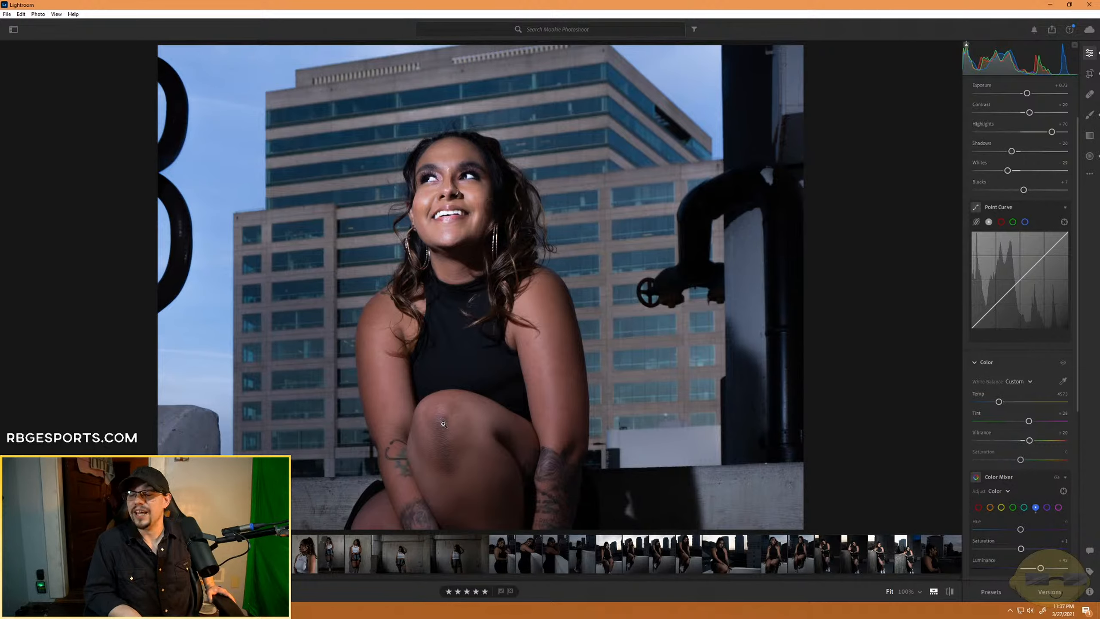
- View the dark skyline profile portrait, look through the neighbouring photos, and return to the edited seated portrait
left_click(934, 561)
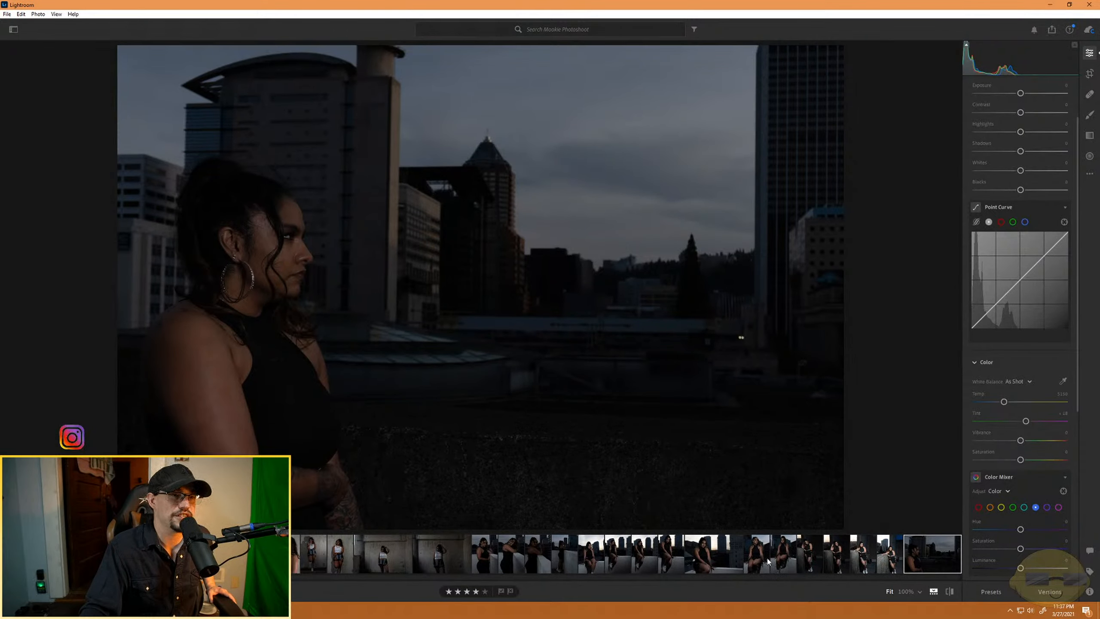
scroll(767, 561, "down", 5)
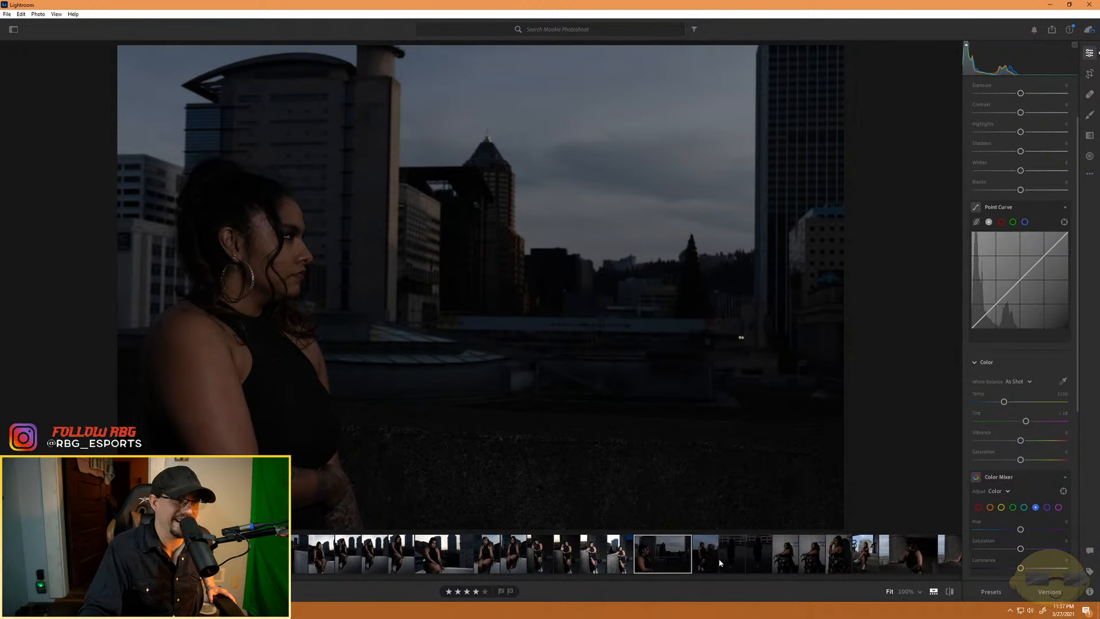
scroll(599, 551, "up", 5)
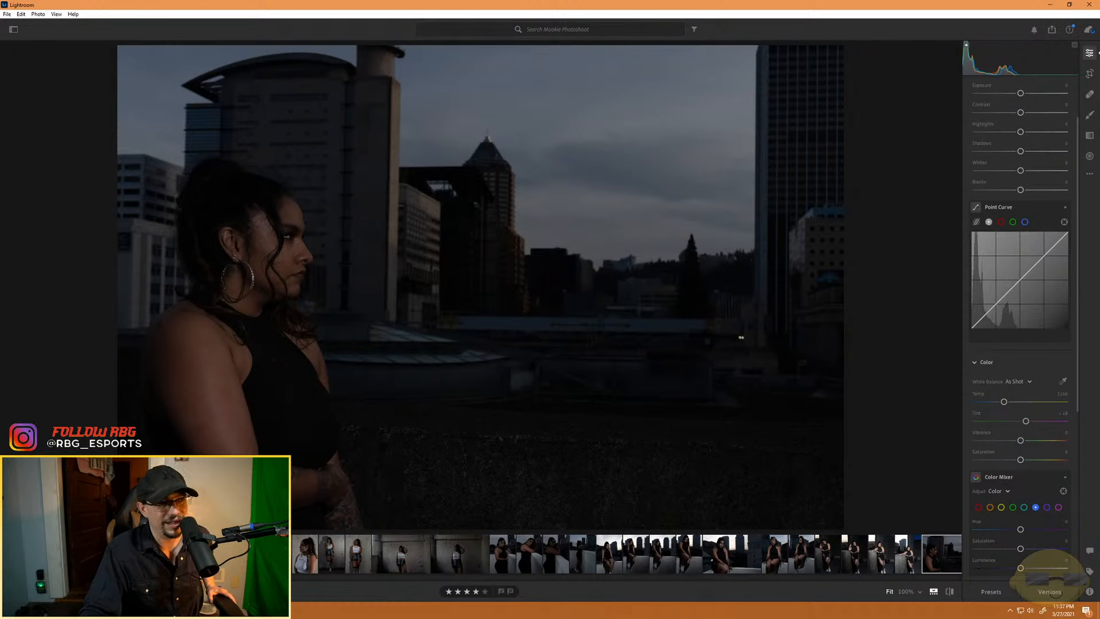
key("5")
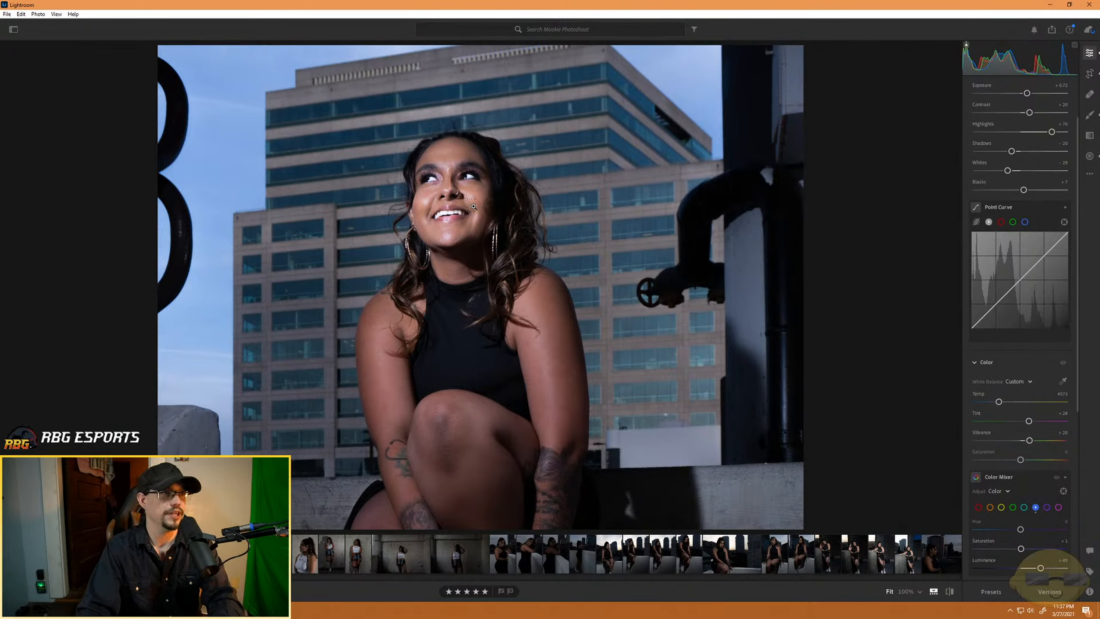
- Zoom in on the model's face and activate the brush with the forehead mask marker in view
key("ctrl+equal")
key("ctrl+equal")
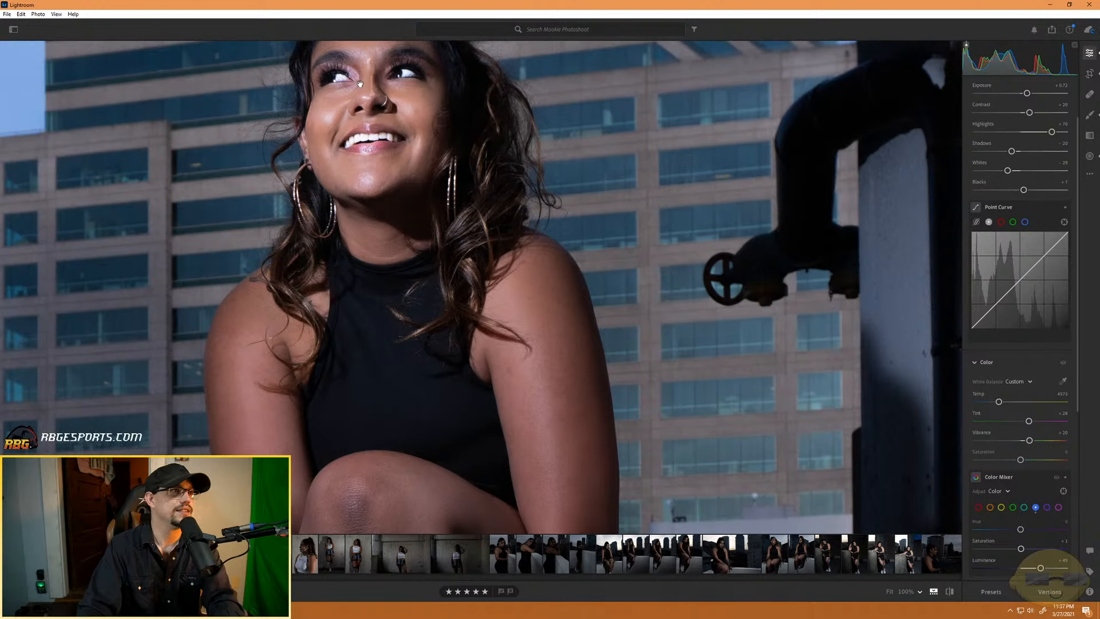
key("b")
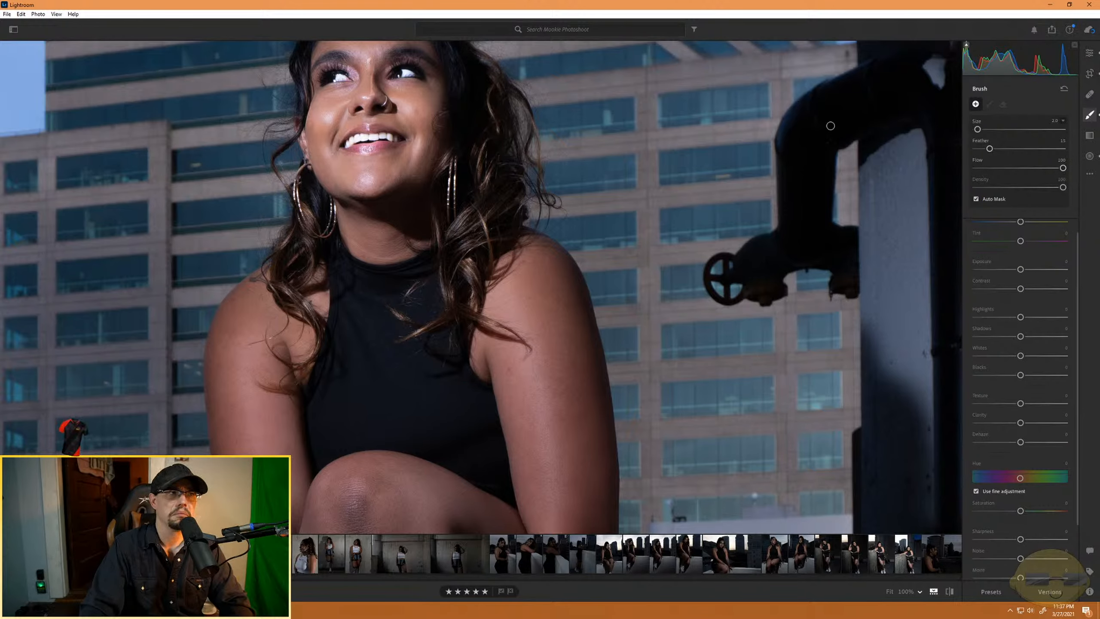
left_click_drag(470, 214, 479, 266)
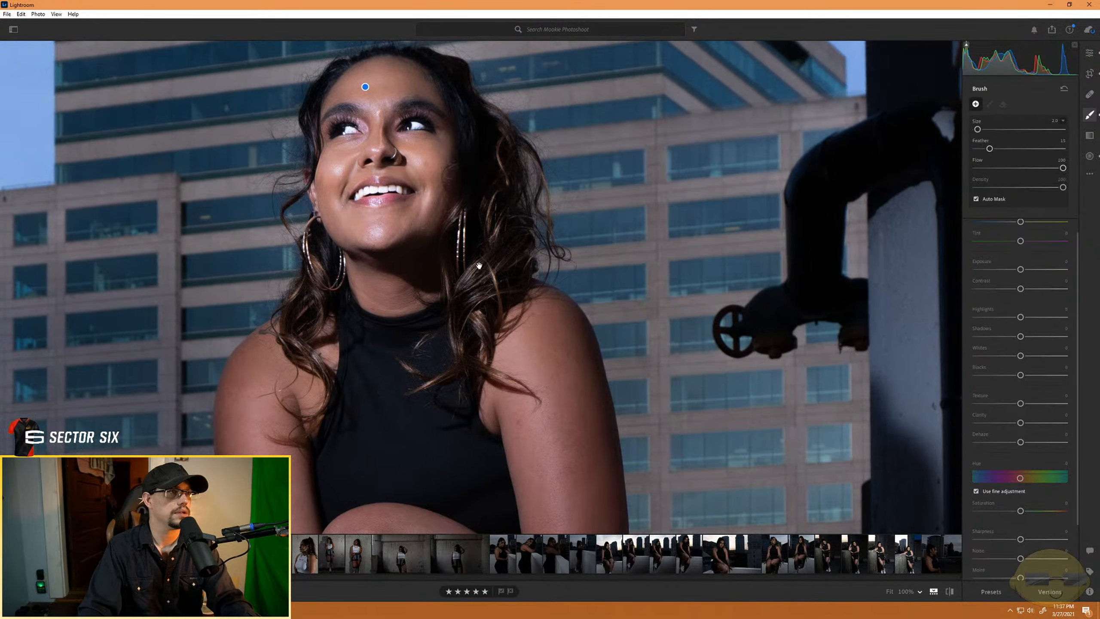
left_click(365, 88)
left_click(365, 88)
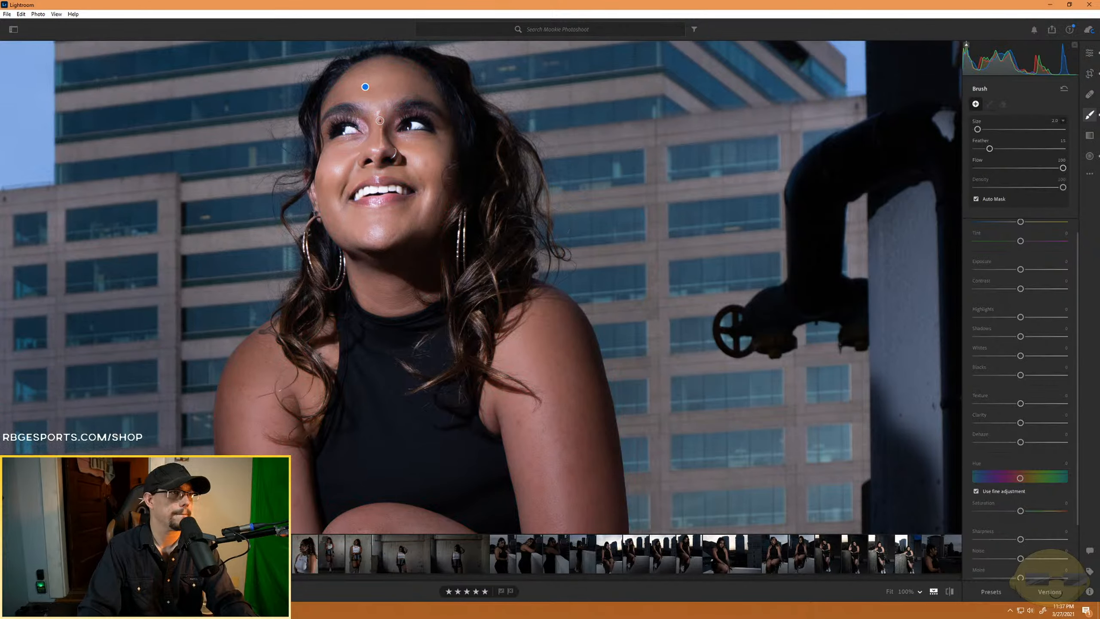
mouse_move(380, 120)
left_mouse_down()
mouse_move(381, 150)
mouse_move(380, 120)
left_mouse_up()
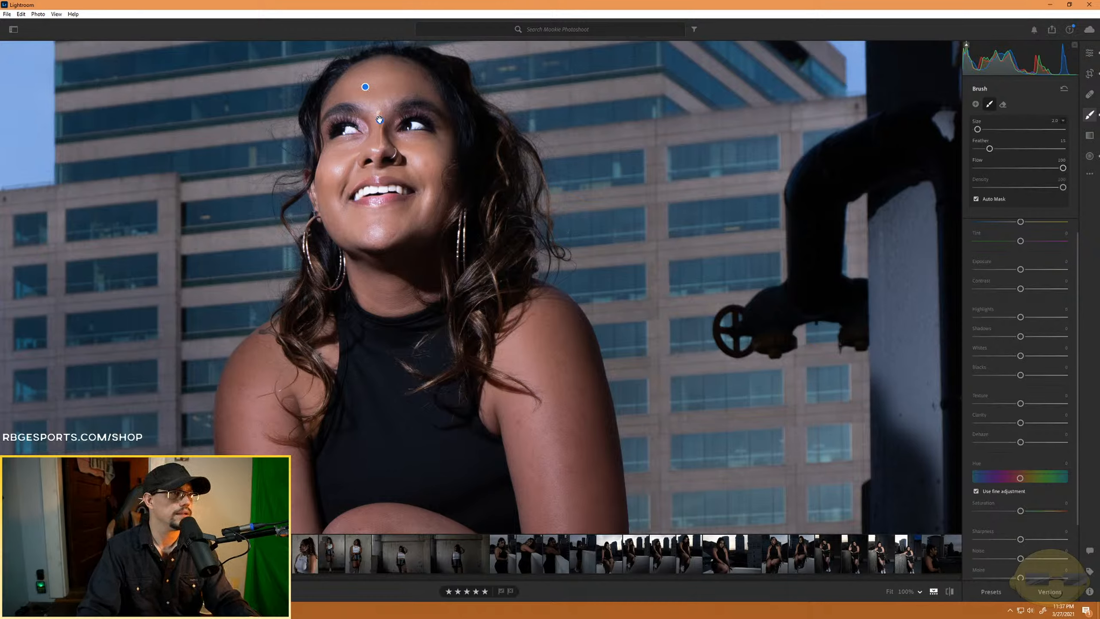
key("Delete")
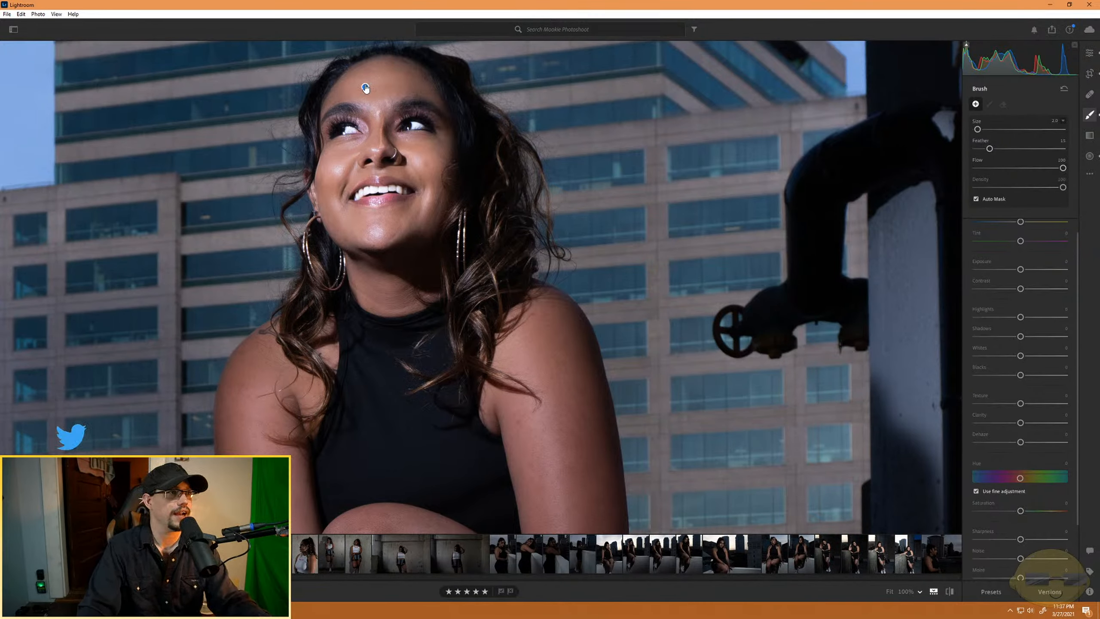
- Extend the existing forehead skin mask between the brows, around the eye and along the chin, checking its coverage with the mask overlay
left_click(365, 88)
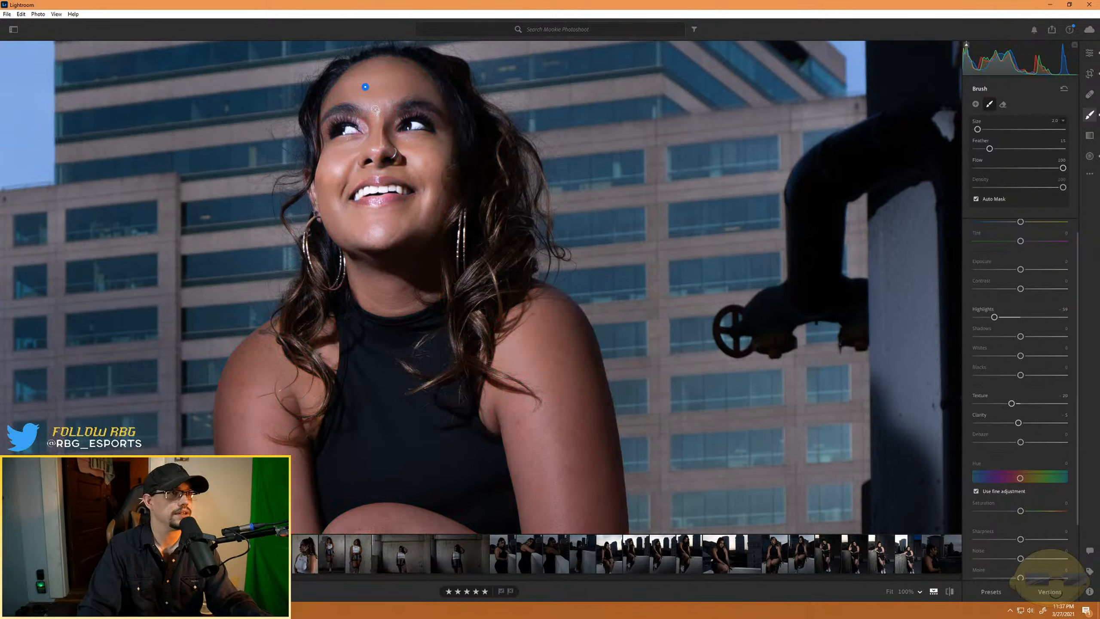
mouse_move(383, 120)
left_mouse_down()
mouse_move(383, 153)
mouse_move(377, 110)
mouse_move(390, 150)
mouse_move(363, 149)
mouse_move(381, 147)
mouse_move(405, 163)
mouse_move(340, 175)
mouse_move(359, 155)
mouse_move(352, 167)
mouse_move(330, 166)
mouse_move(342, 150)
mouse_move(368, 143)
mouse_move(334, 147)
left_mouse_up()
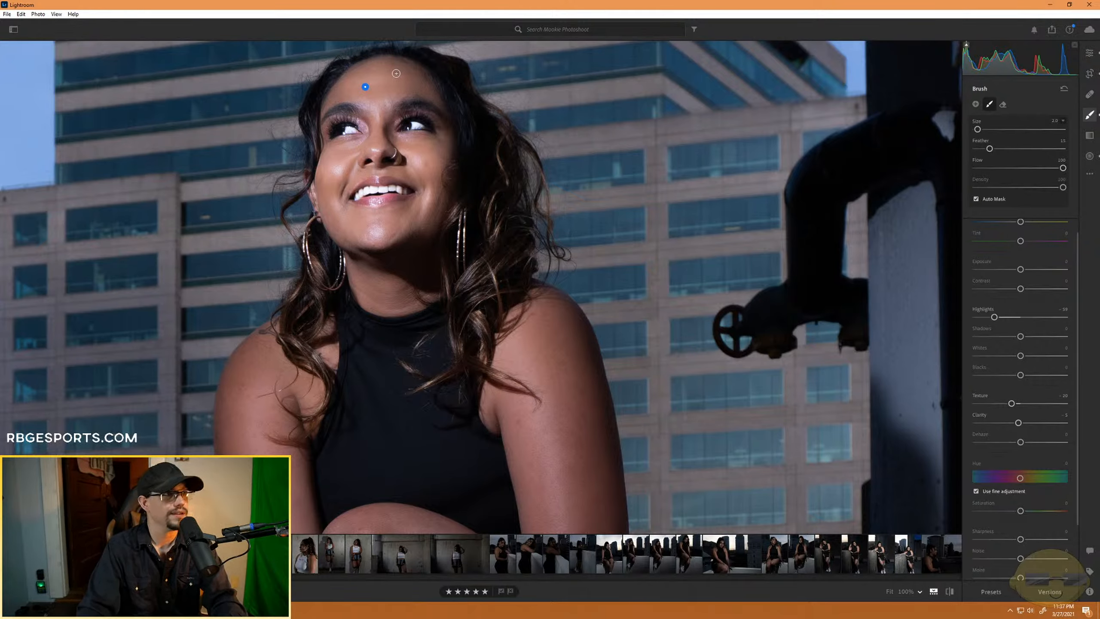
key("o")
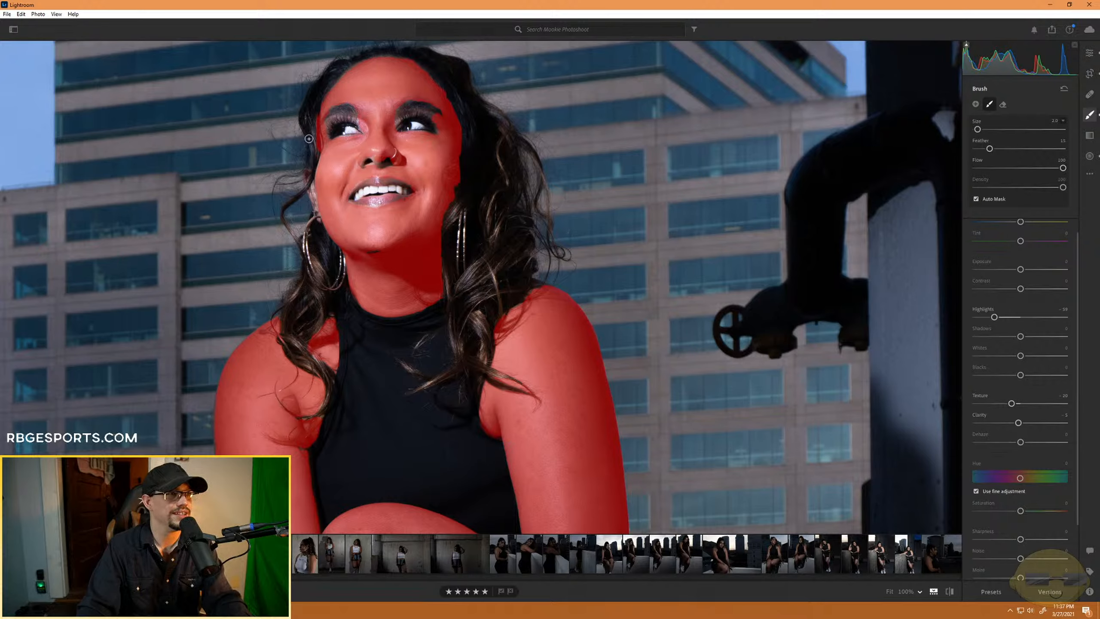
key("alt")
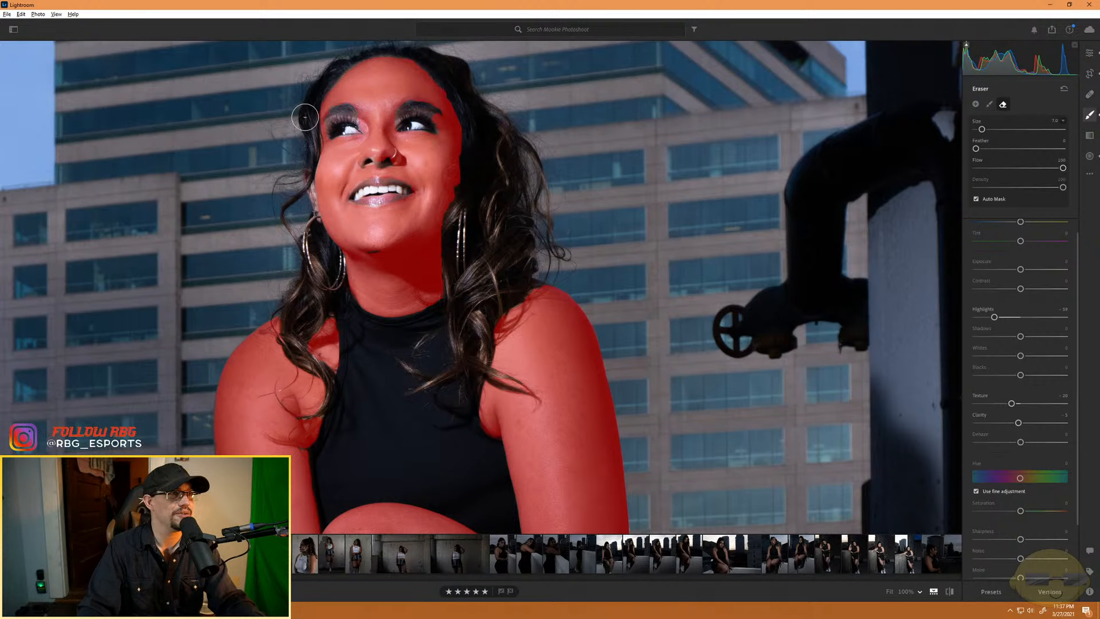
key("alt")
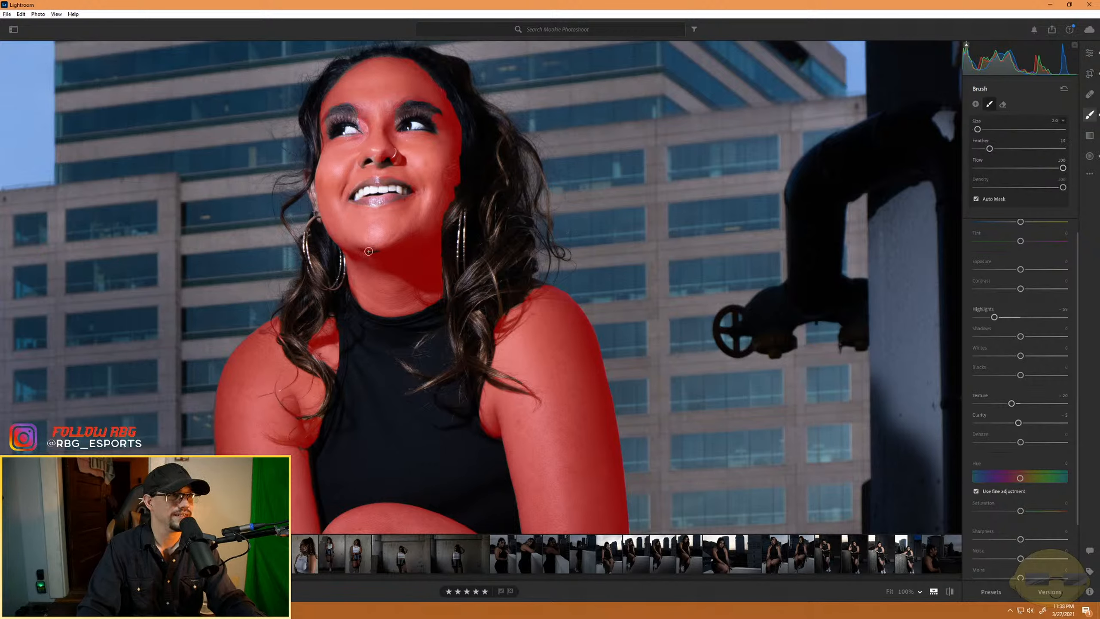
left_click_drag(370, 251, 380, 252)
key("o")
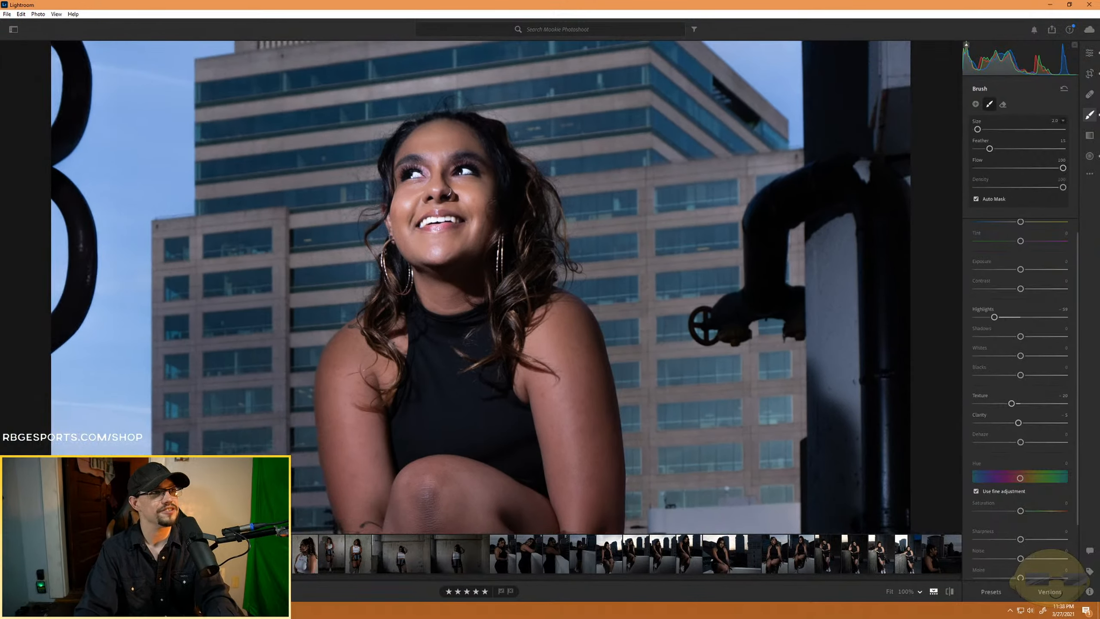
scroll(362, 195, "down", 5)
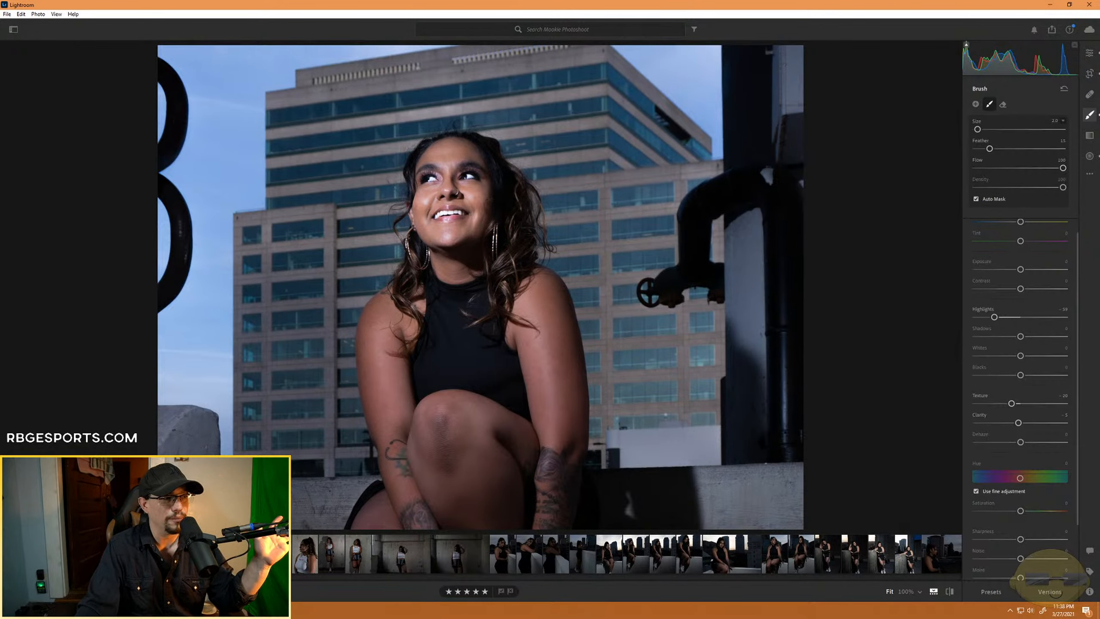
- Open the Reserved Parking photo and crop it to 3 x 4, keeping the space above the model's head and cutting off her feet
key("Right")
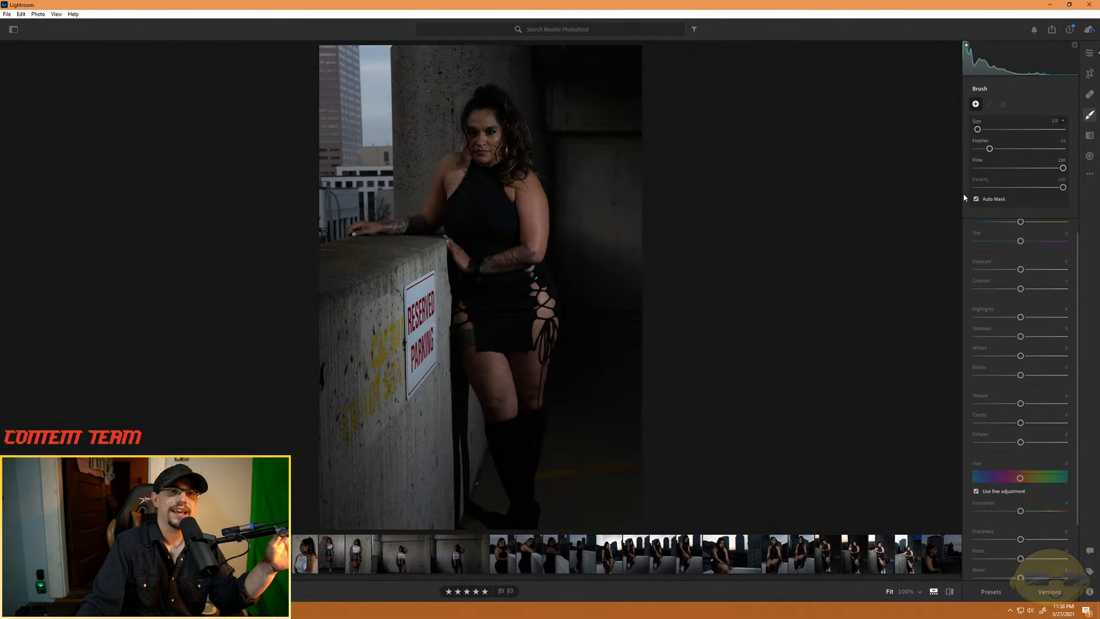
left_click(1089, 52)
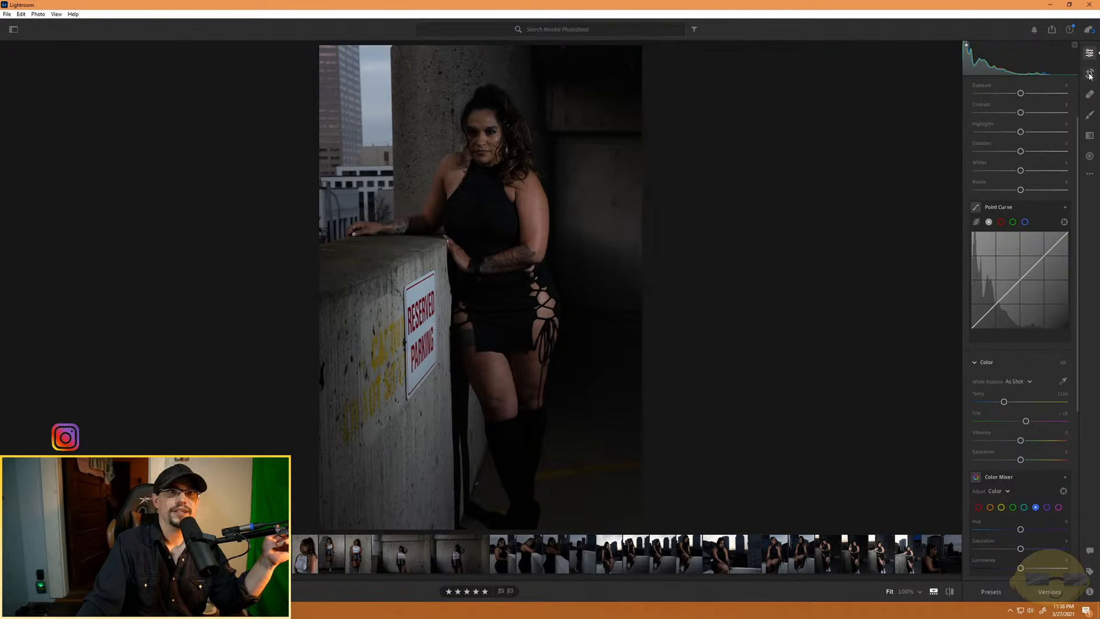
key("c")
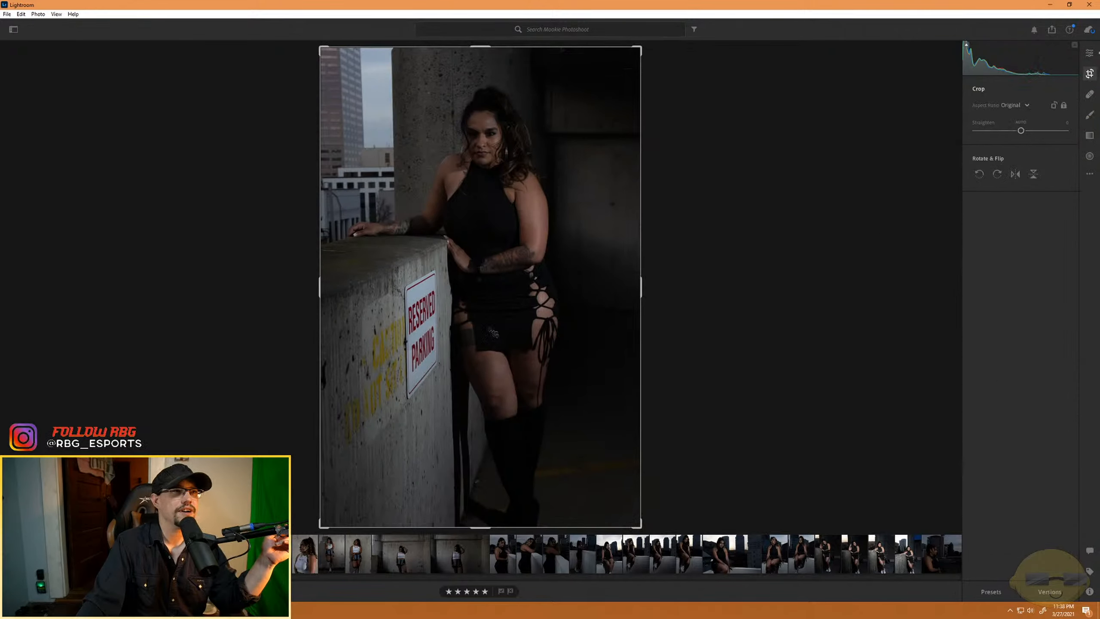
left_click(1014, 106)
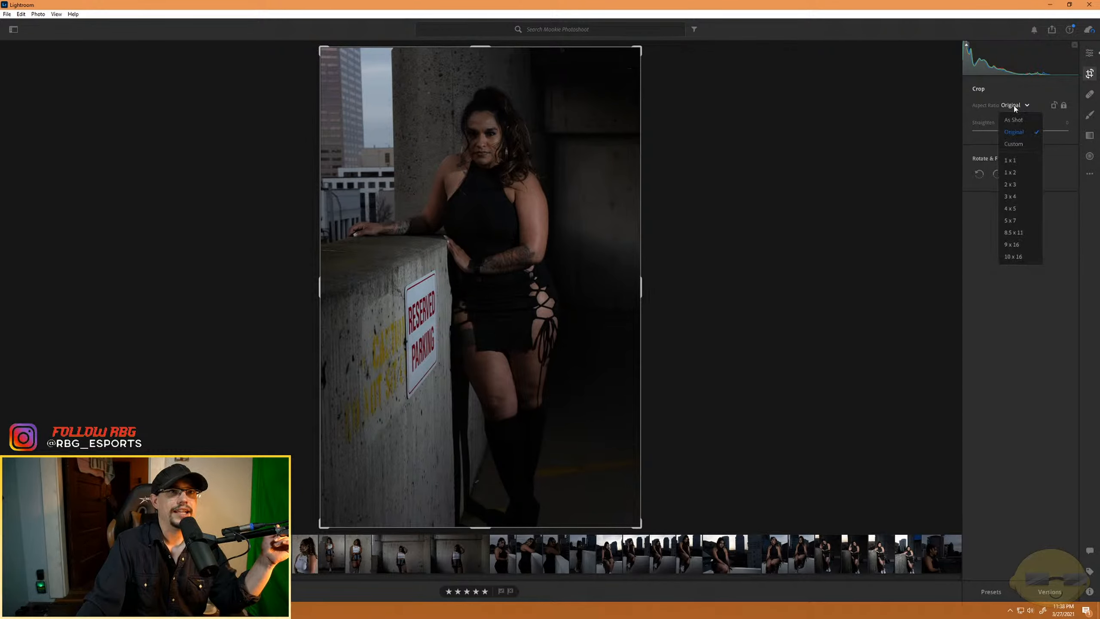
left_click(1014, 197)
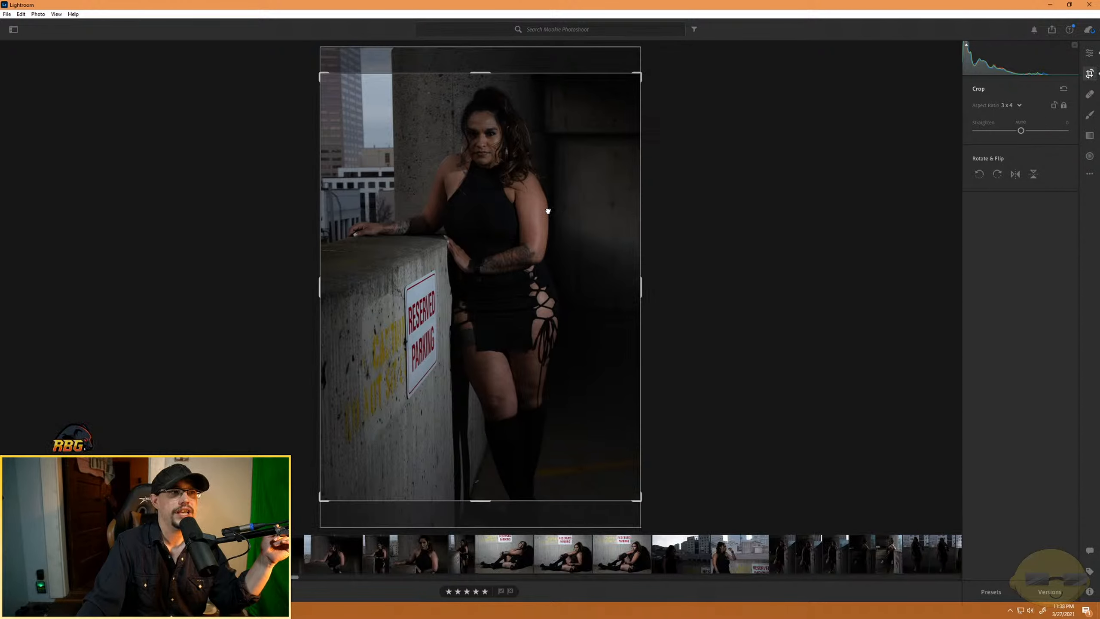
left_click_drag(548, 211, 562, 250)
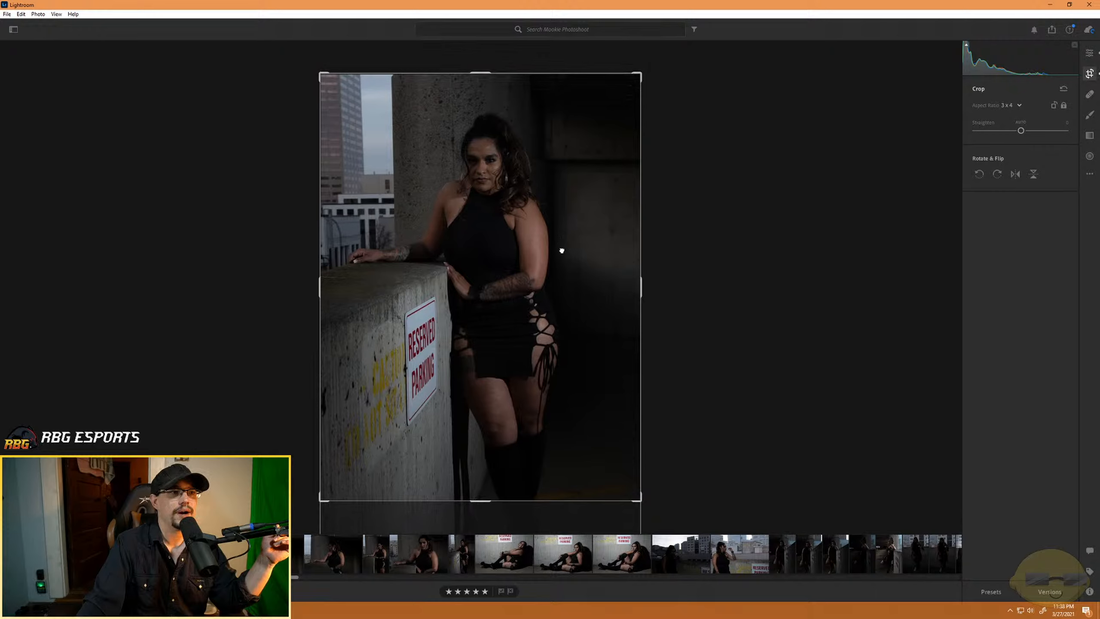
left_click(1090, 53)
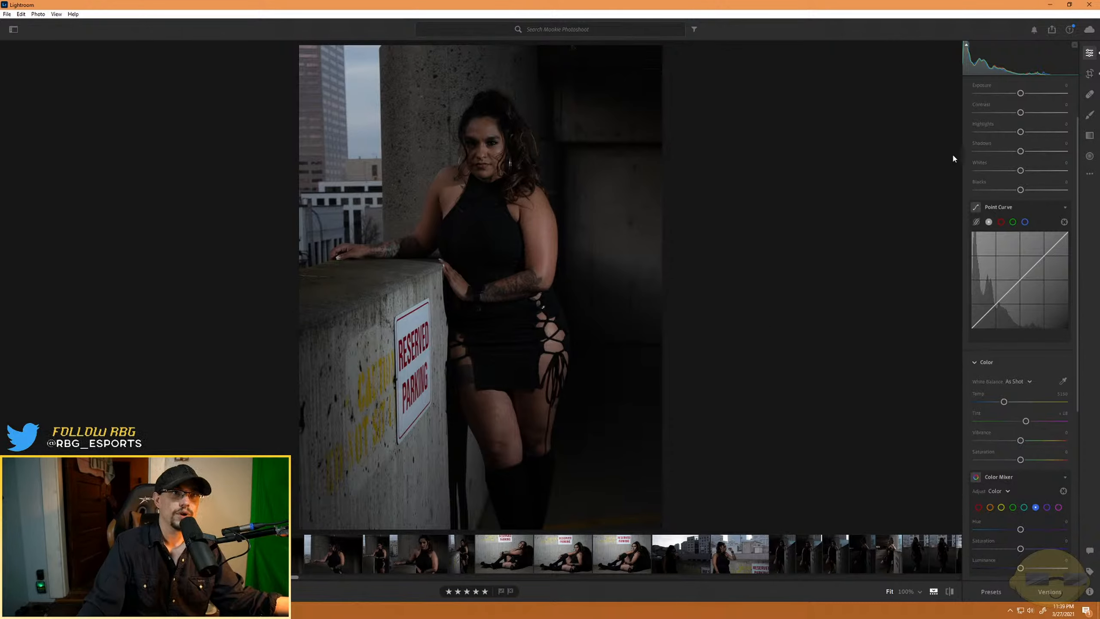
- Set the Reserved Parking photo's Exposure to about +1.3 and Contrast to +20
left_click_drag(1022, 97, 1035, 95)
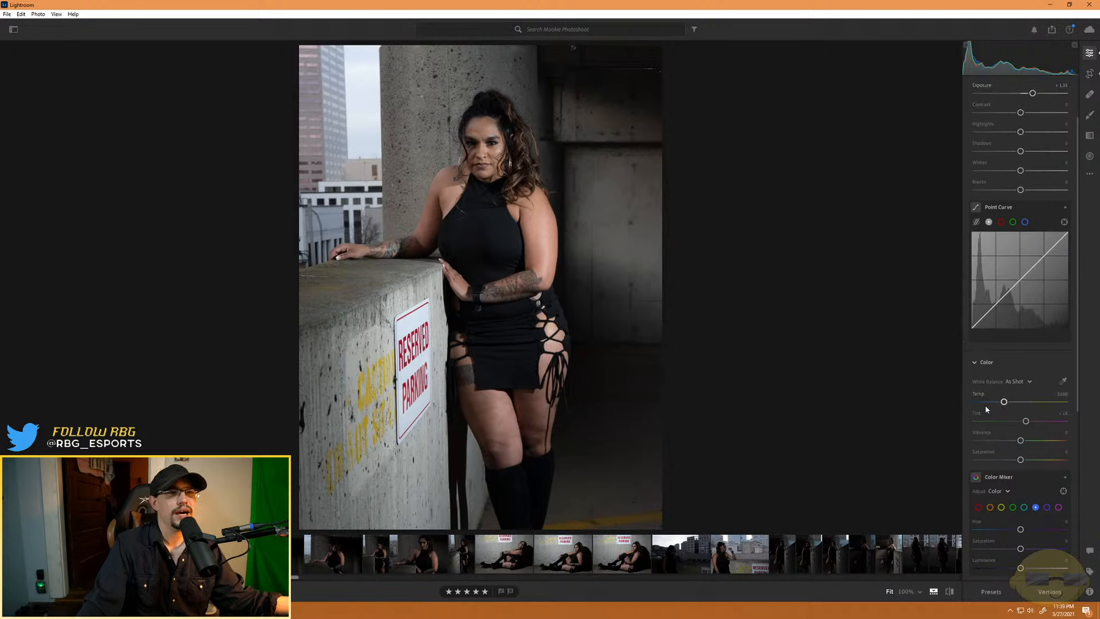
left_click_drag(1024, 113, 1031, 112)
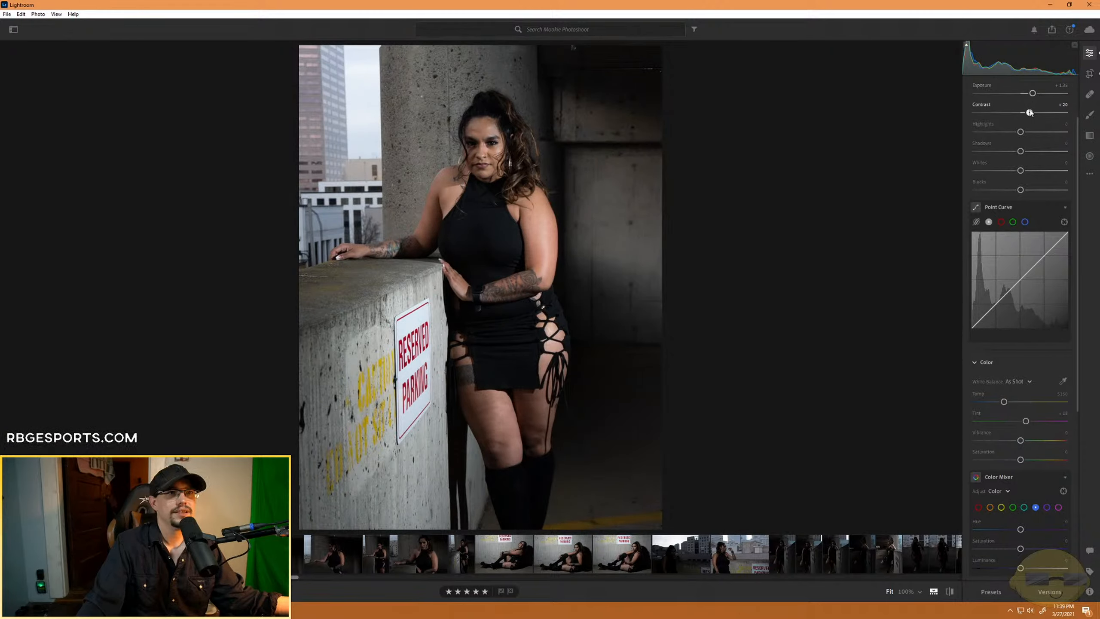
- Shape the point curve into an S with lowered shadows and raised highlights, and reset Contrast to 0
left_click(989, 310)
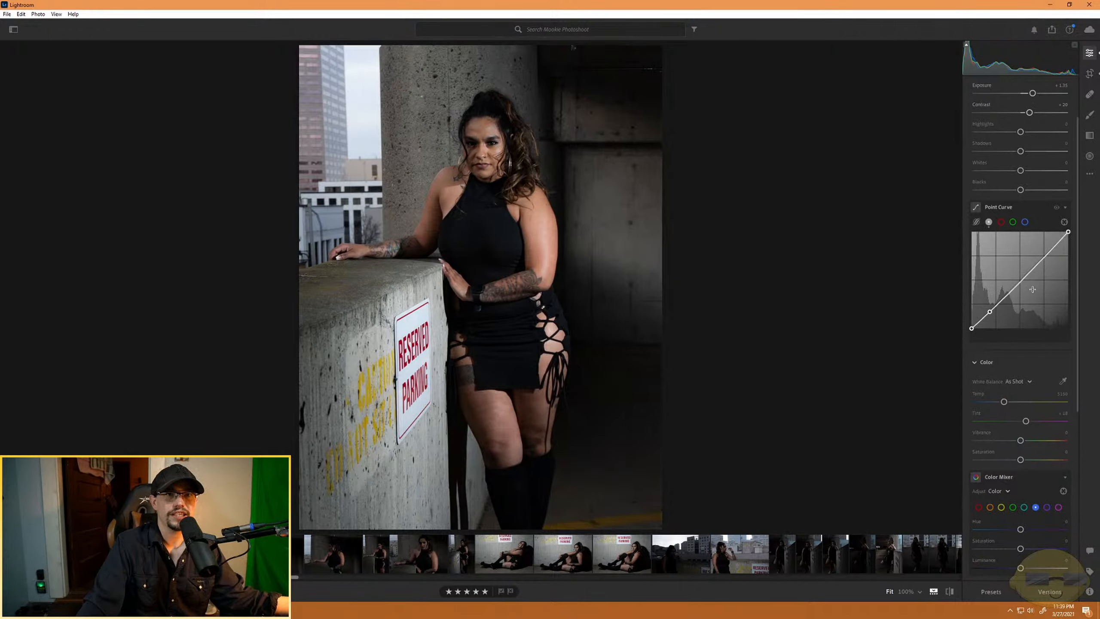
left_click_drag(1051, 247, 1050, 243)
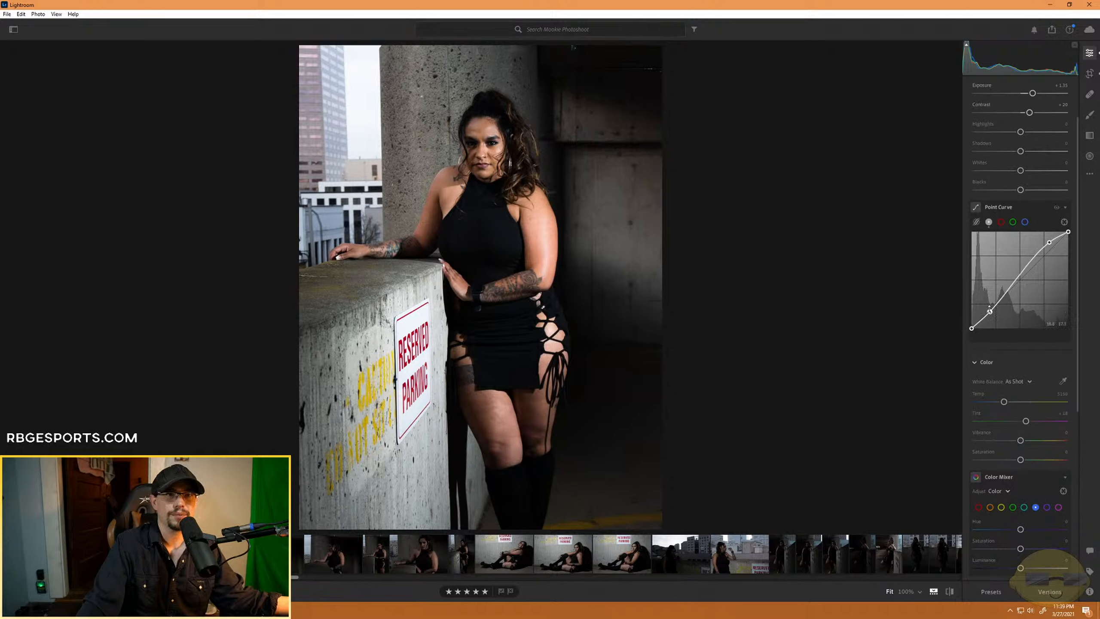
left_click_drag(990, 310, 993, 317)
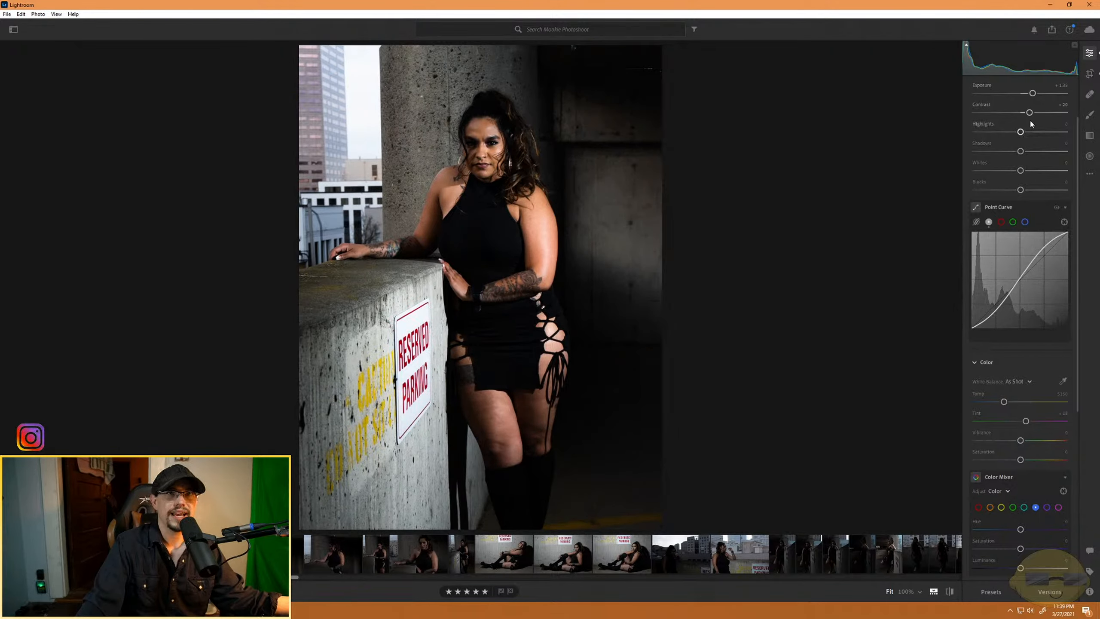
left_click_drag(1029, 113, 1020, 113)
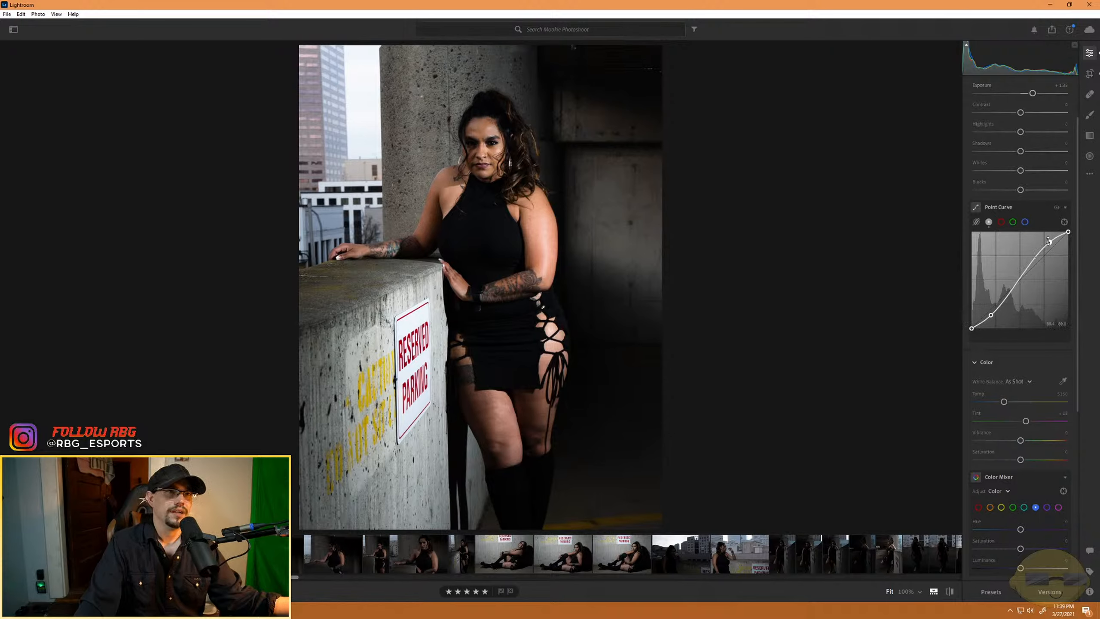
left_click_drag(990, 315, 1028, 275)
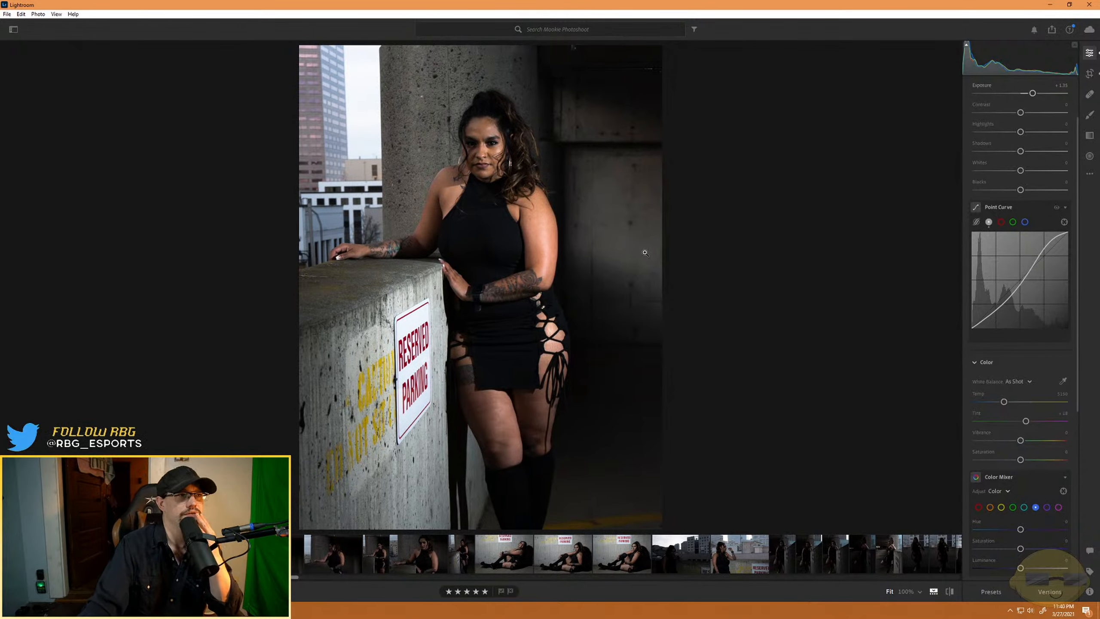
- Tighten the 3 x 4 crop around the model, trimming the lower wall and her boots while keeping space above her head
left_click(1089, 73)
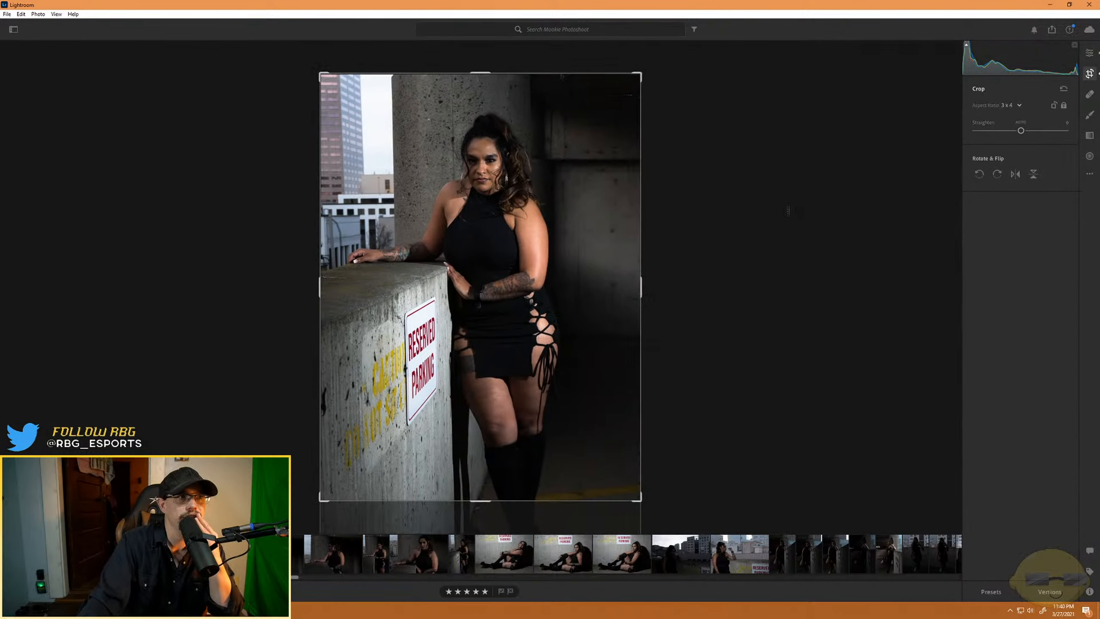
left_click_drag(320, 500, 335, 480)
left_click_drag(401, 411, 416, 398)
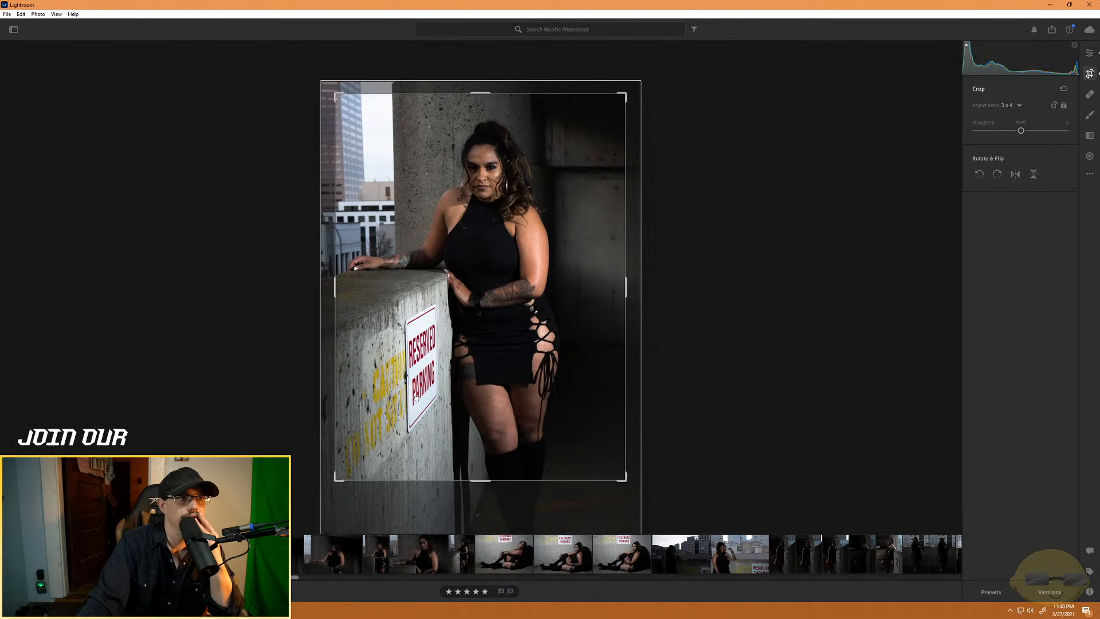
left_click(1089, 53)
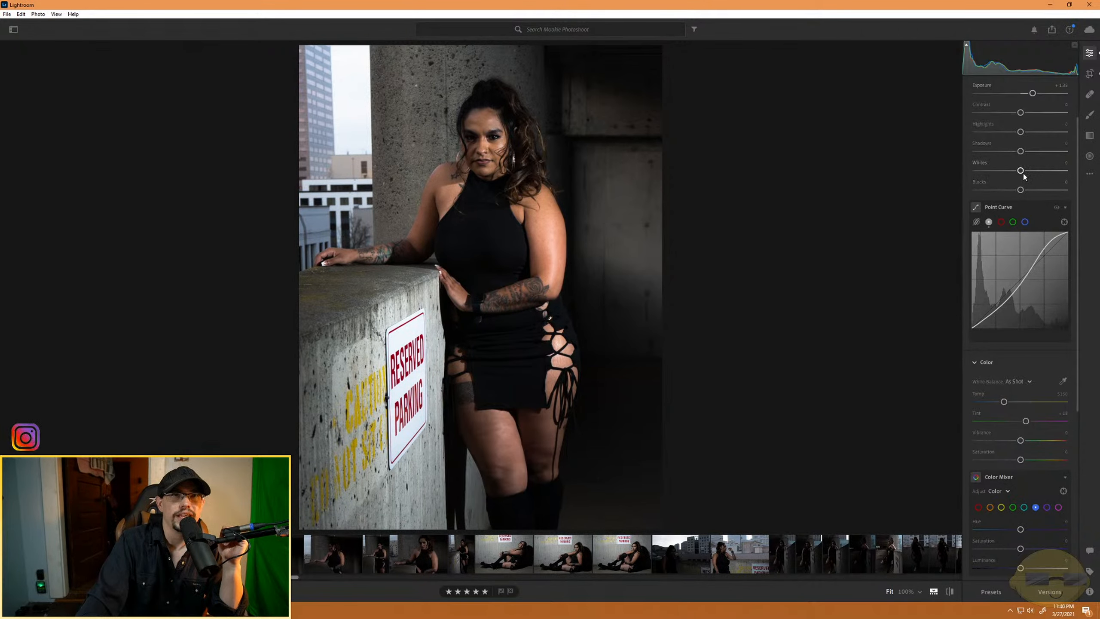
- Set Whites to -40, Highlights to about +22 and Exposure to about +1.64, leaving the Vignette at 0
mouse_move(1020, 170)
left_mouse_down()
mouse_move(944, 177)
mouse_move(1048, 171)
mouse_move(945, 177)
mouse_move(1016, 179)
mouse_move(992, 176)
mouse_move(1002, 173)
left_mouse_up()
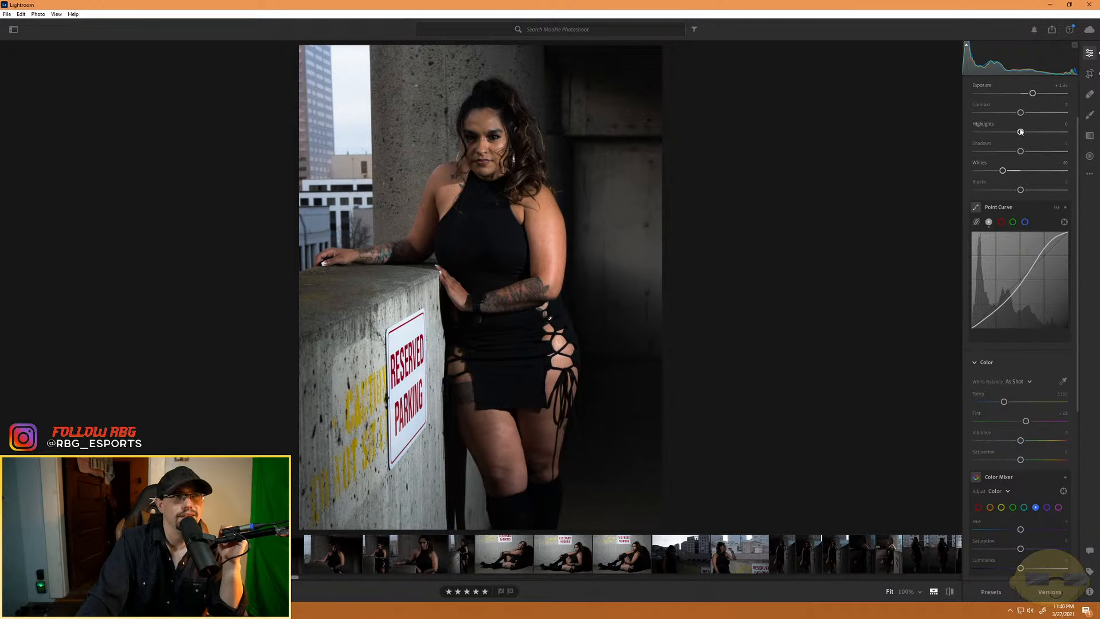
mouse_move(1021, 132)
left_mouse_down()
mouse_move(1039, 132)
mouse_move(1030, 132)
left_mouse_up()
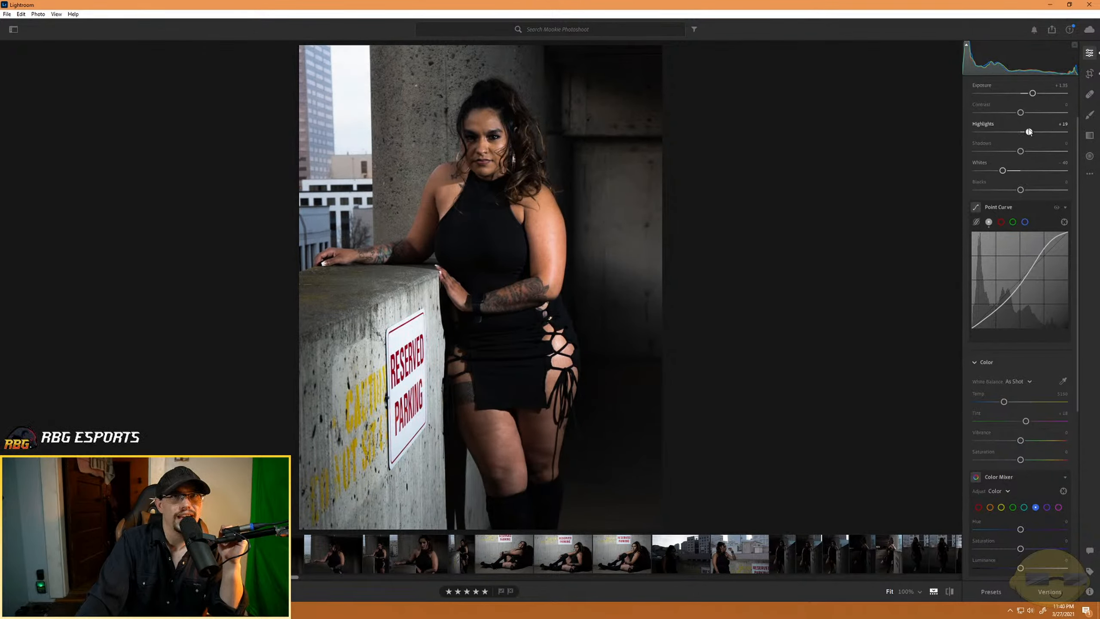
left_click_drag(1033, 94, 1035, 93)
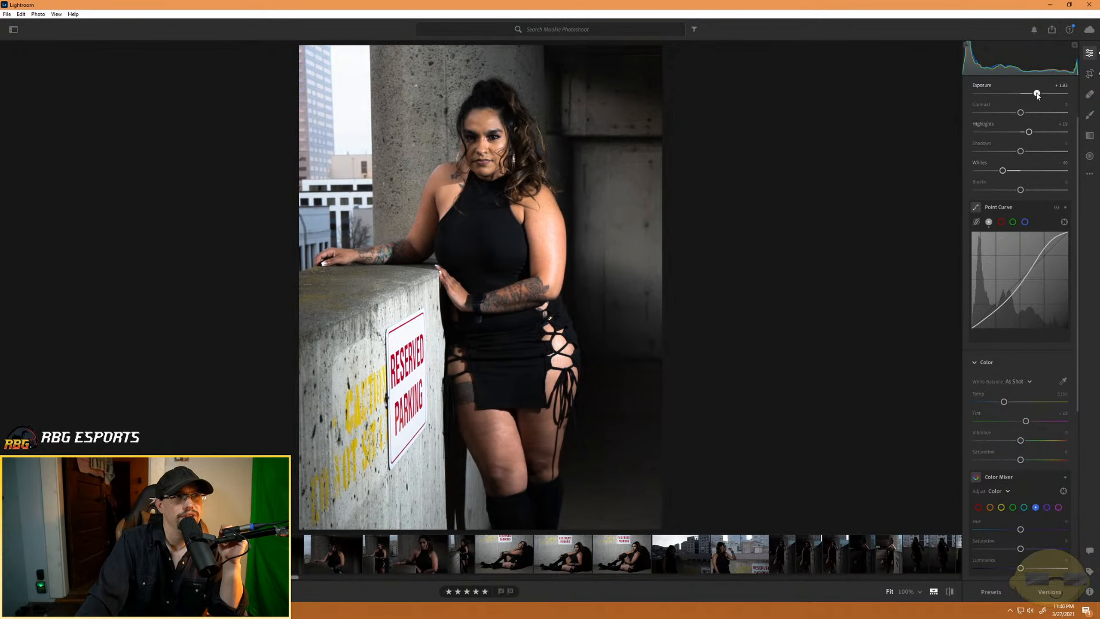
mouse_move(1027, 132)
left_mouse_down()
mouse_move(970, 133)
mouse_move(1031, 132)
left_mouse_up()
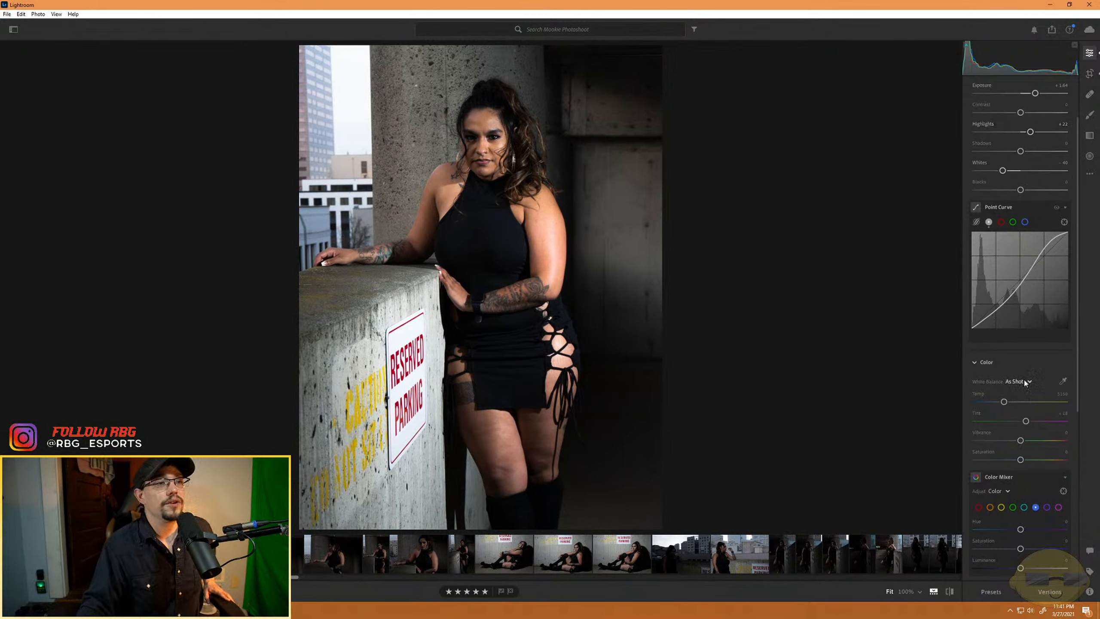
scroll(1020, 509, "down", 5)
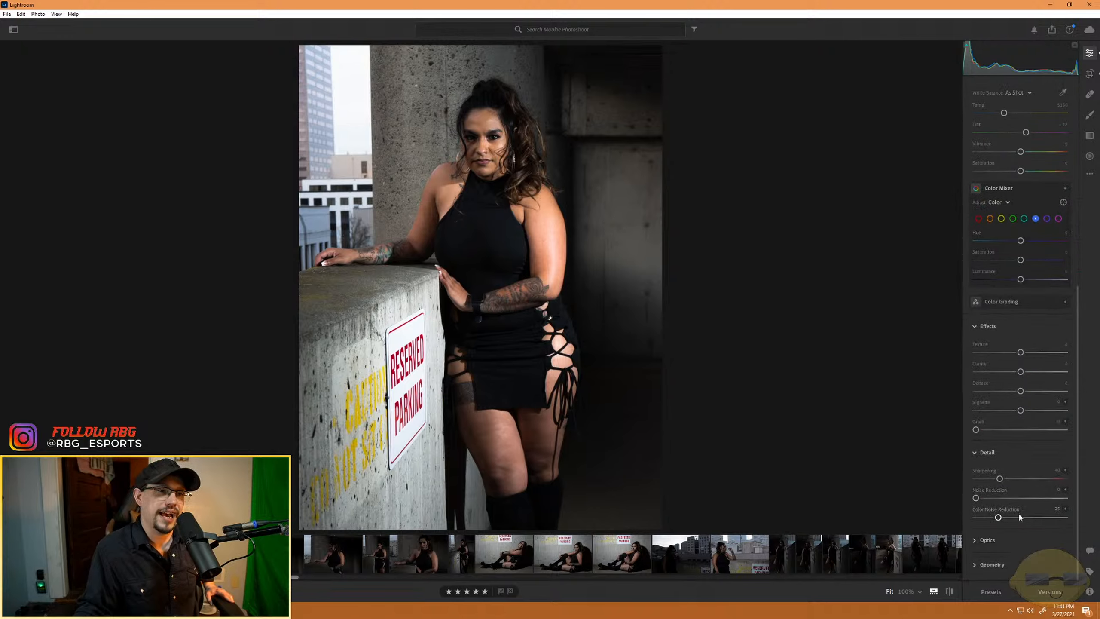
mouse_move(1021, 410)
left_mouse_down()
mouse_move(996, 410)
mouse_move(1023, 412)
left_mouse_up()
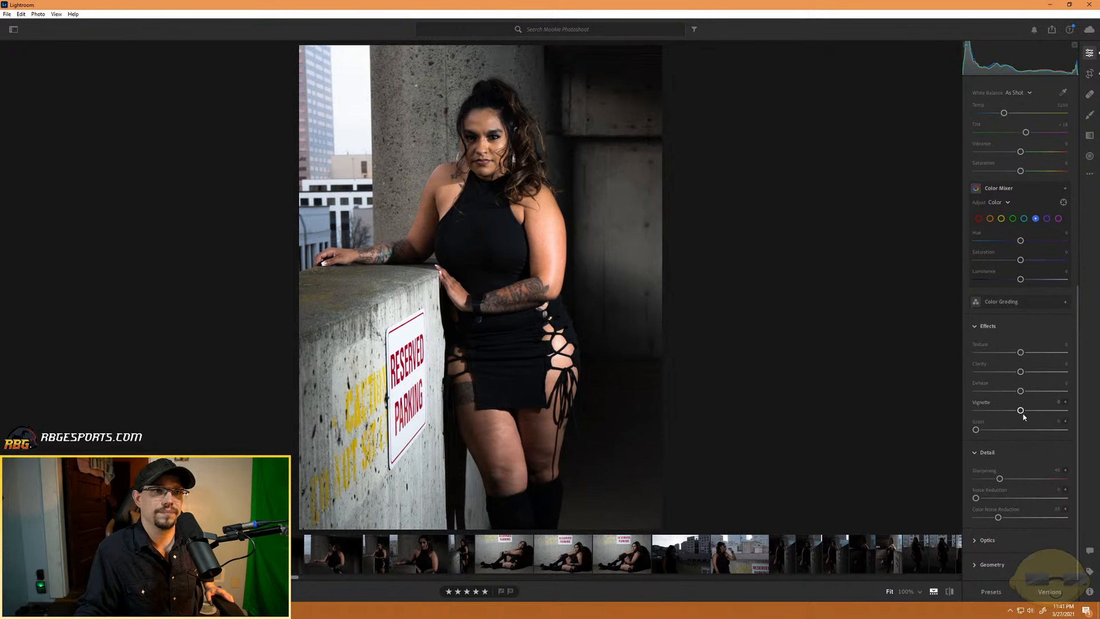
- Delete all the existing linear gradients from the Reserved Parking photo
left_click(1090, 135)
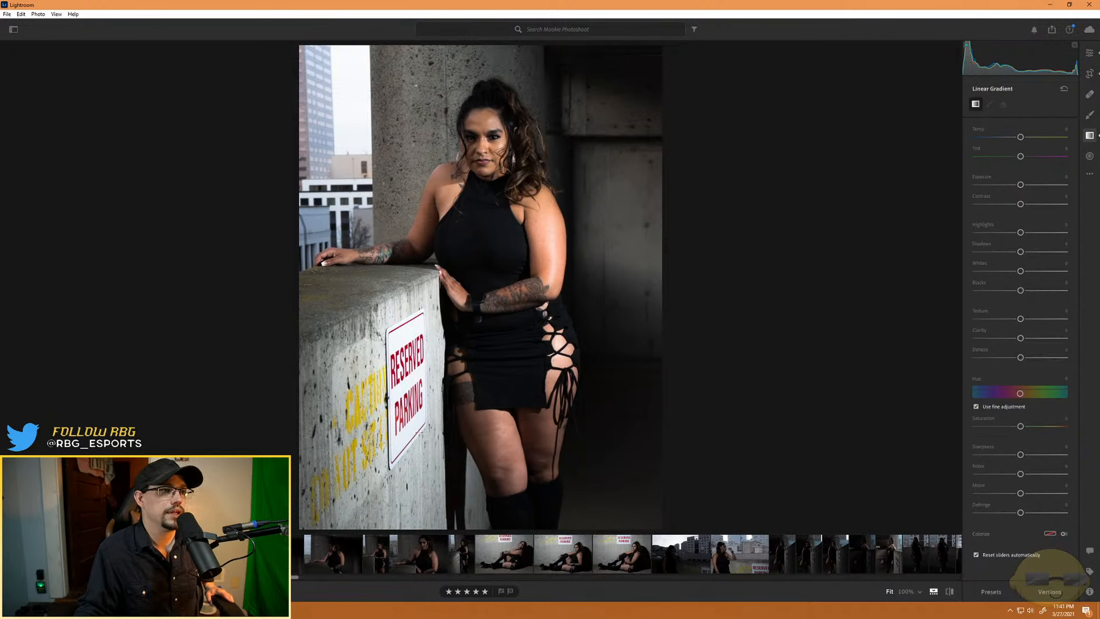
key("h")
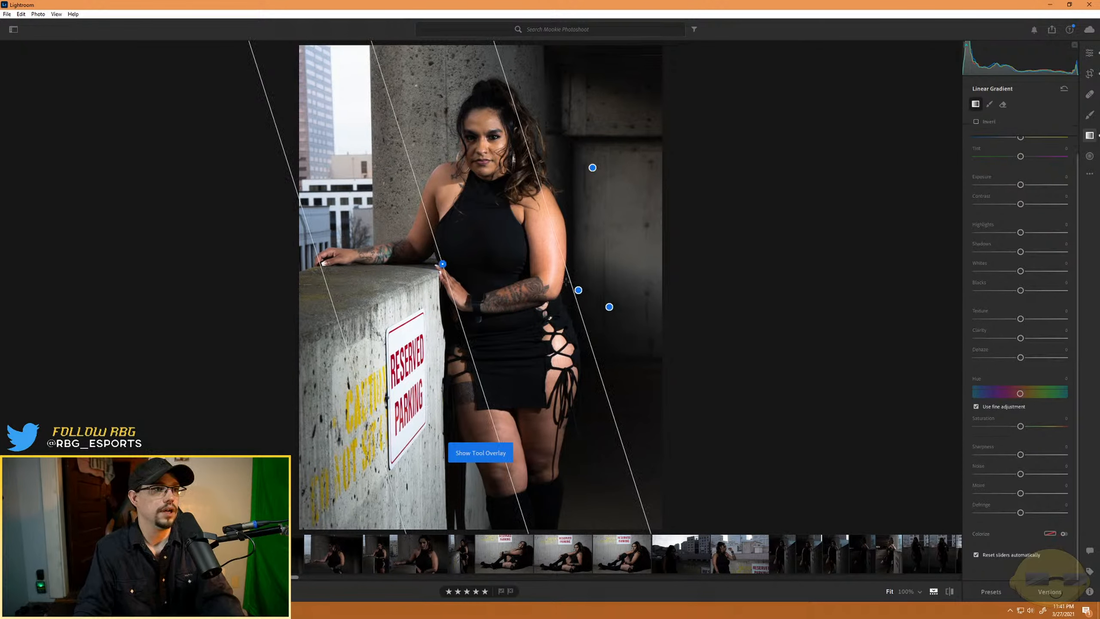
left_click(579, 290)
key("Delete")
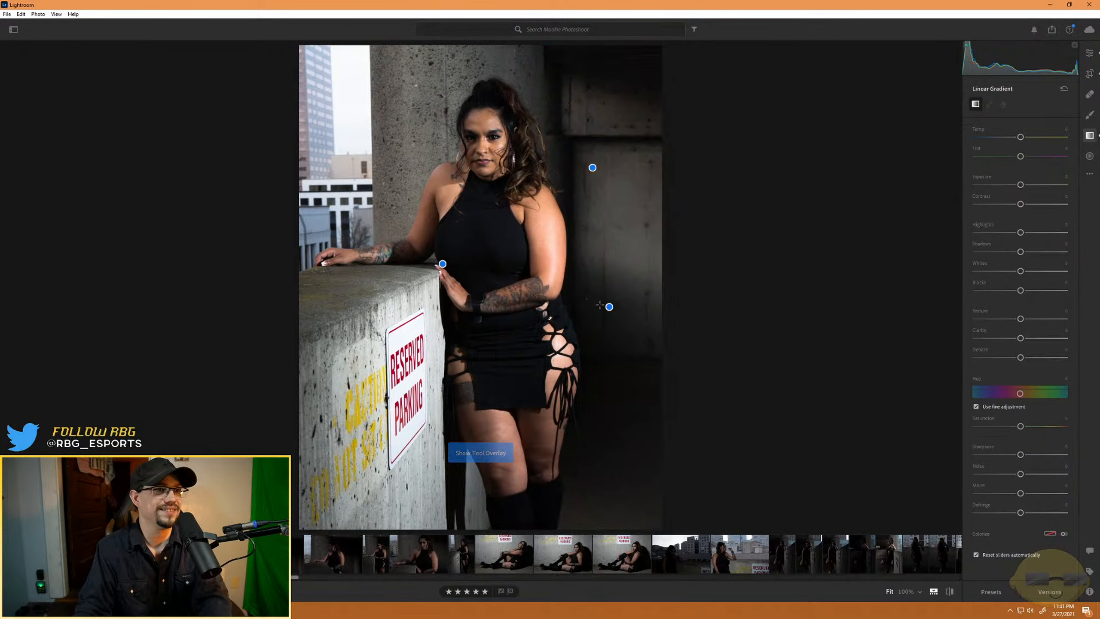
left_click(592, 167)
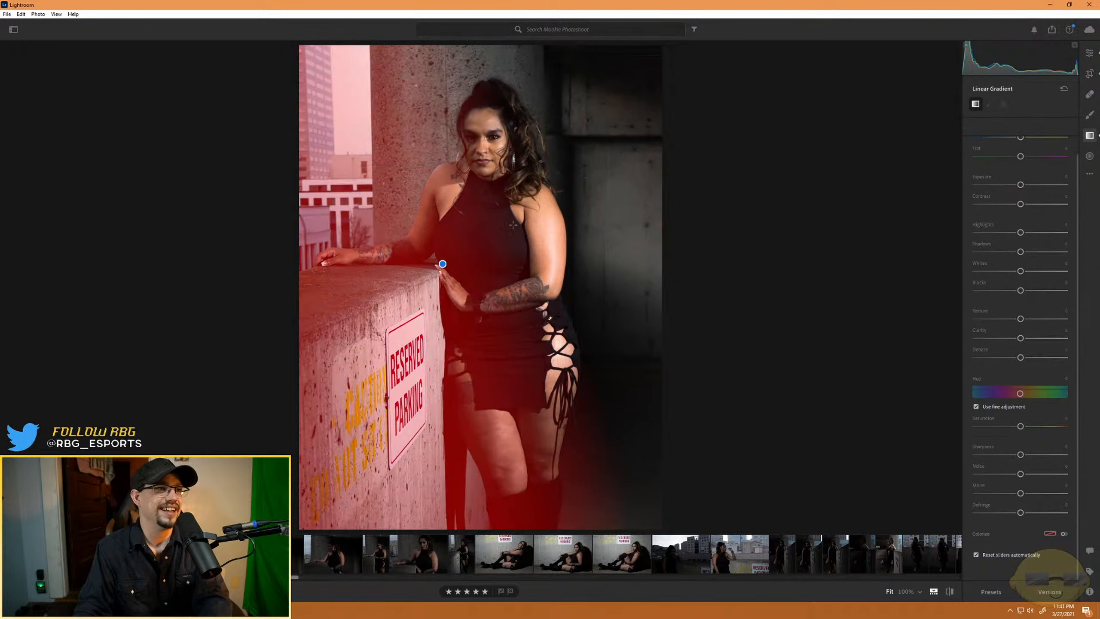
key("Delete")
left_click(442, 264)
key("Delete")
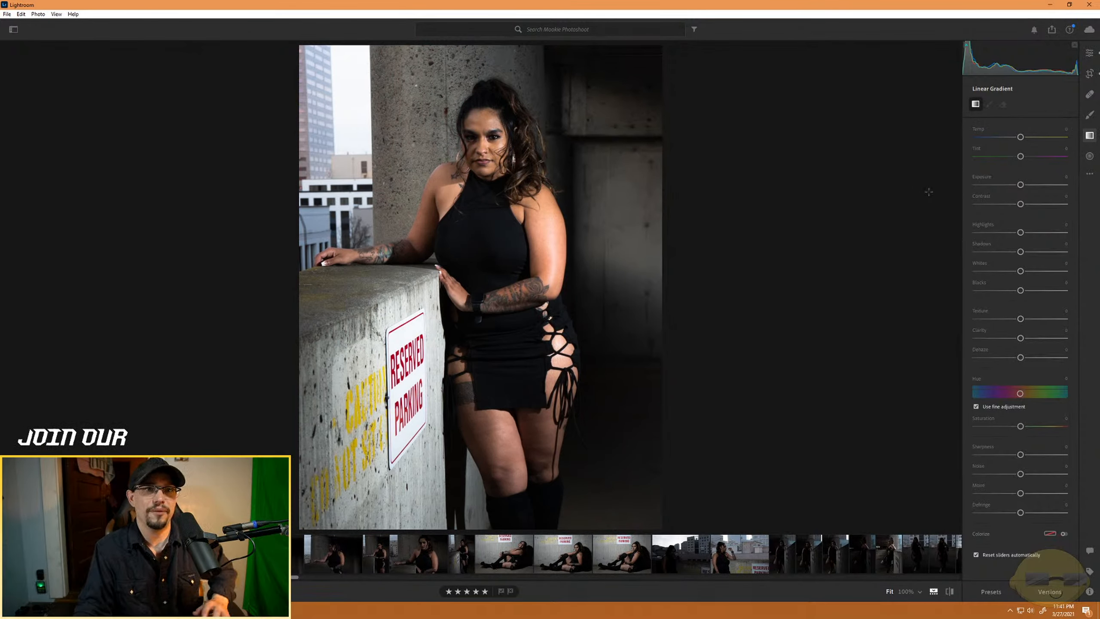
- Darken the photo's right side and both left corners with linear gradients at about -2.5 Exposure, lowering the upper-left one to about -3.3
left_click_drag(657, 269, 542, 267)
left_click_drag(1020, 185, 993, 185)
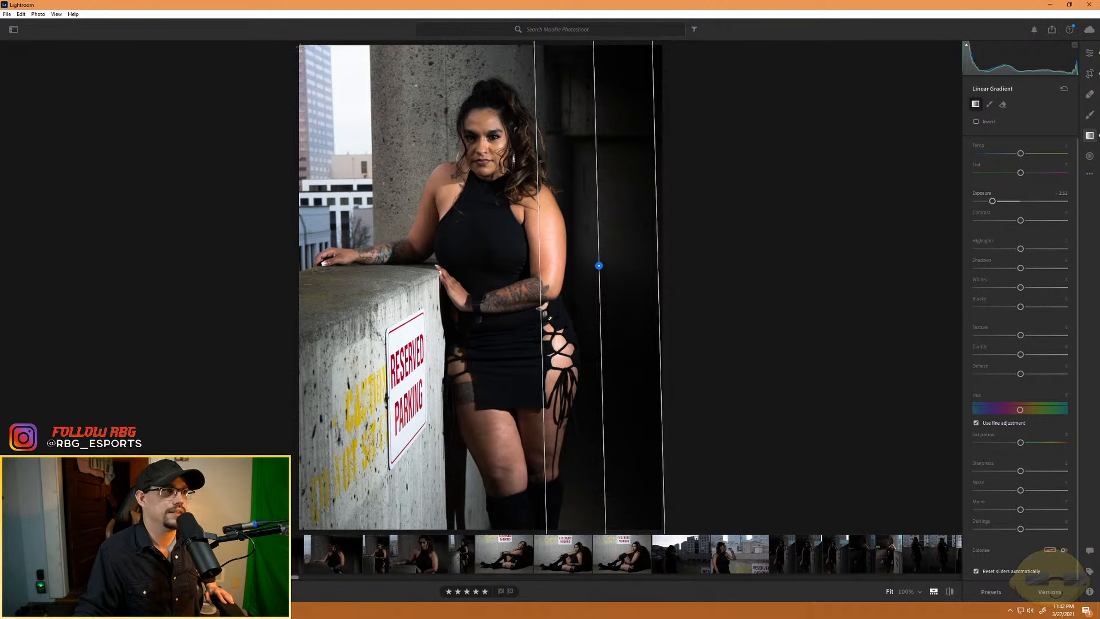
left_click_drag(300, 47, 453, 189)
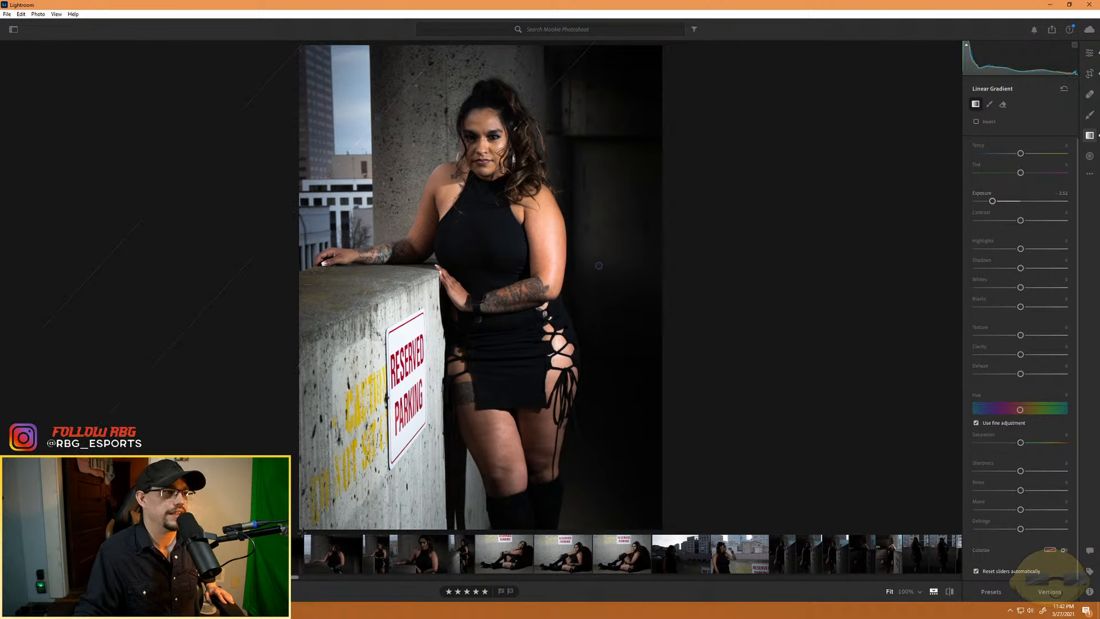
left_click_drag(306, 526, 514, 428)
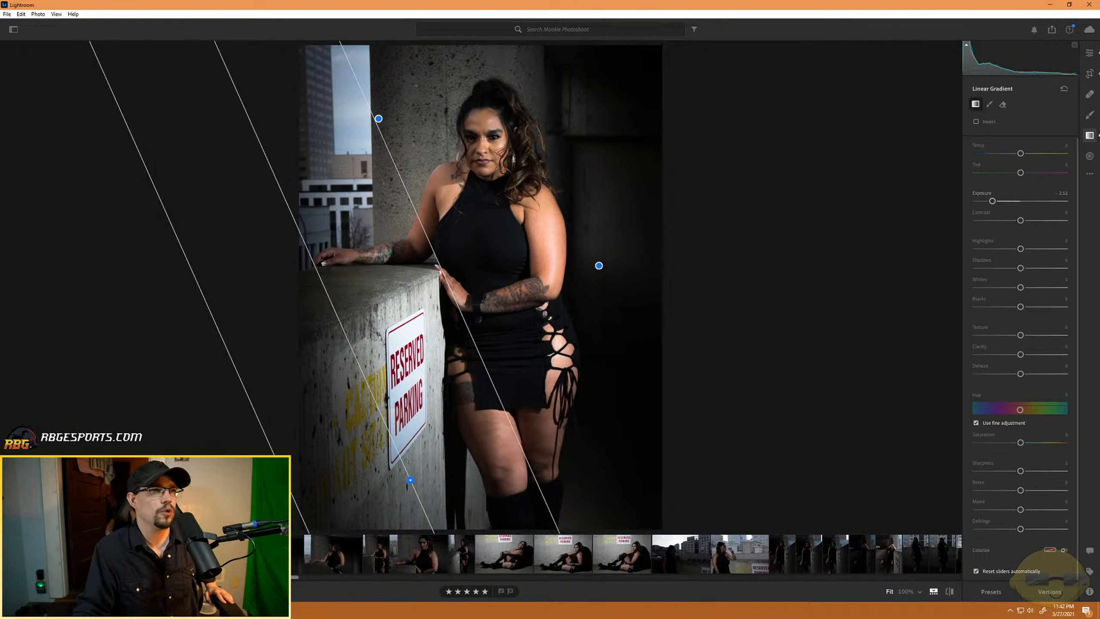
left_click(378, 118)
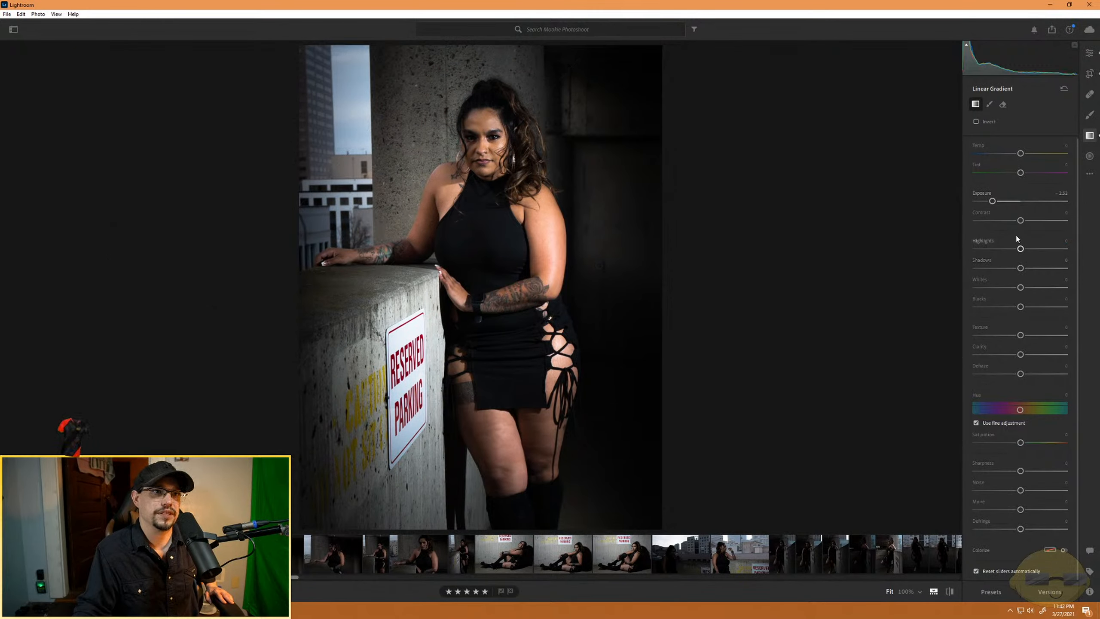
left_click_drag(992, 201, 982, 200)
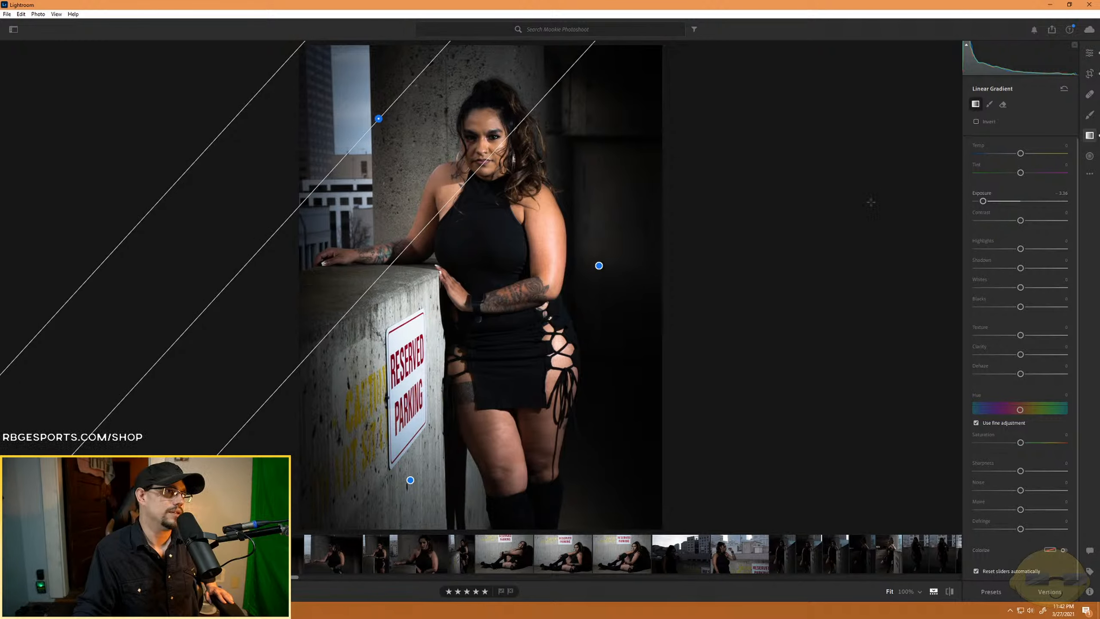
- Set the orange Saturation to -14 in the Color Mixer, trying a higher orange Luminance and resetting it to 0
left_click(1088, 53)
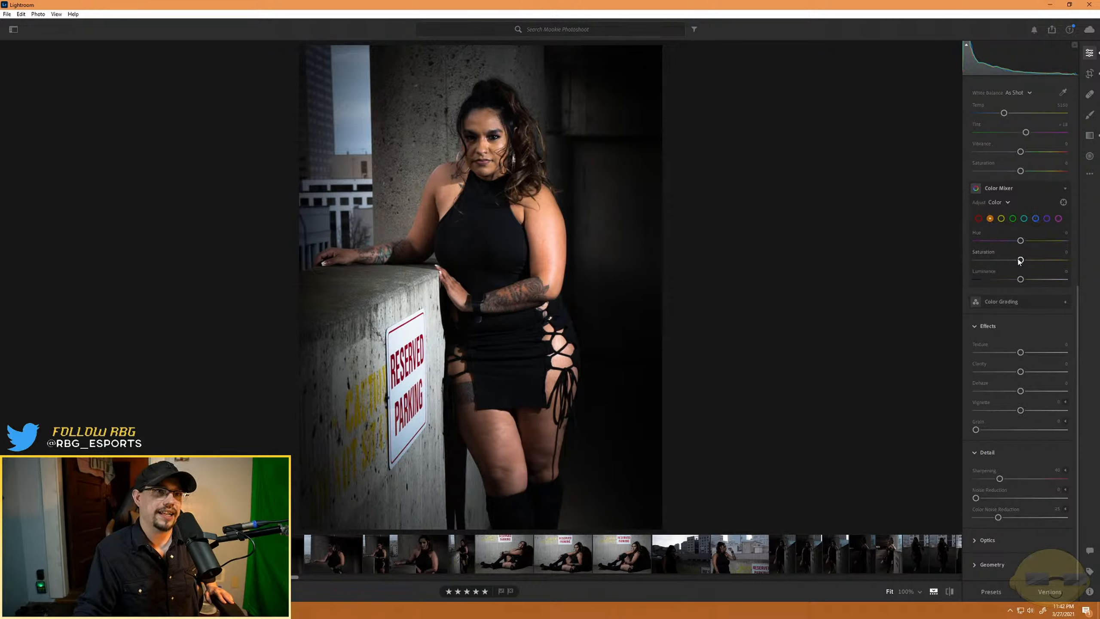
mouse_move(1022, 281)
left_mouse_down()
mouse_move(1044, 281)
mouse_move(1011, 280)
mouse_move(1032, 282)
left_mouse_up()
double_click(1032, 280)
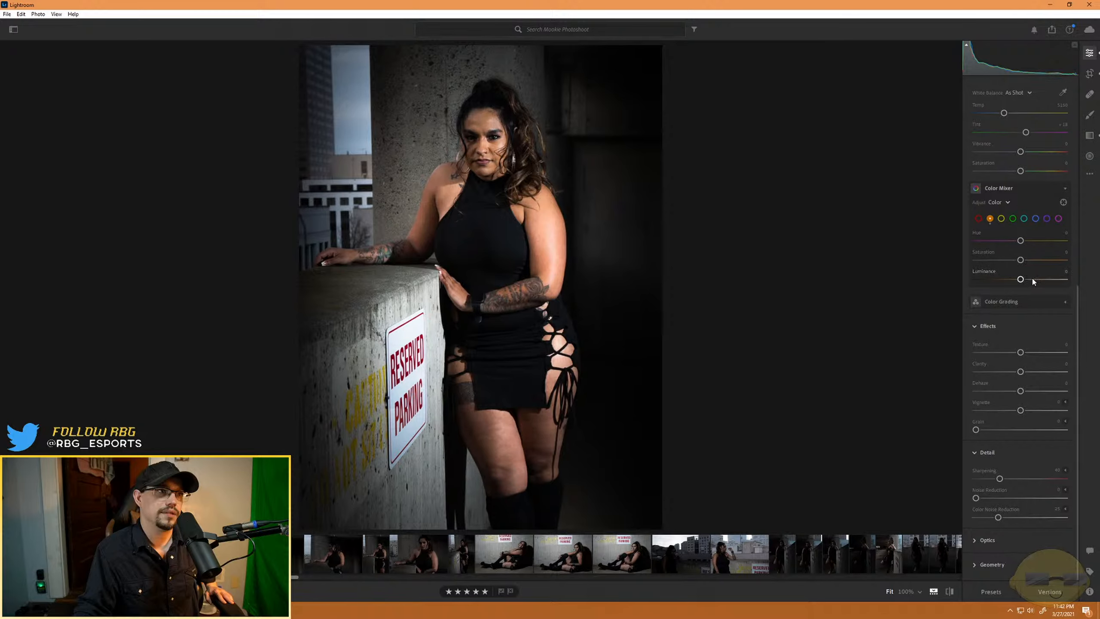
left_click_drag(1020, 260, 1008, 262)
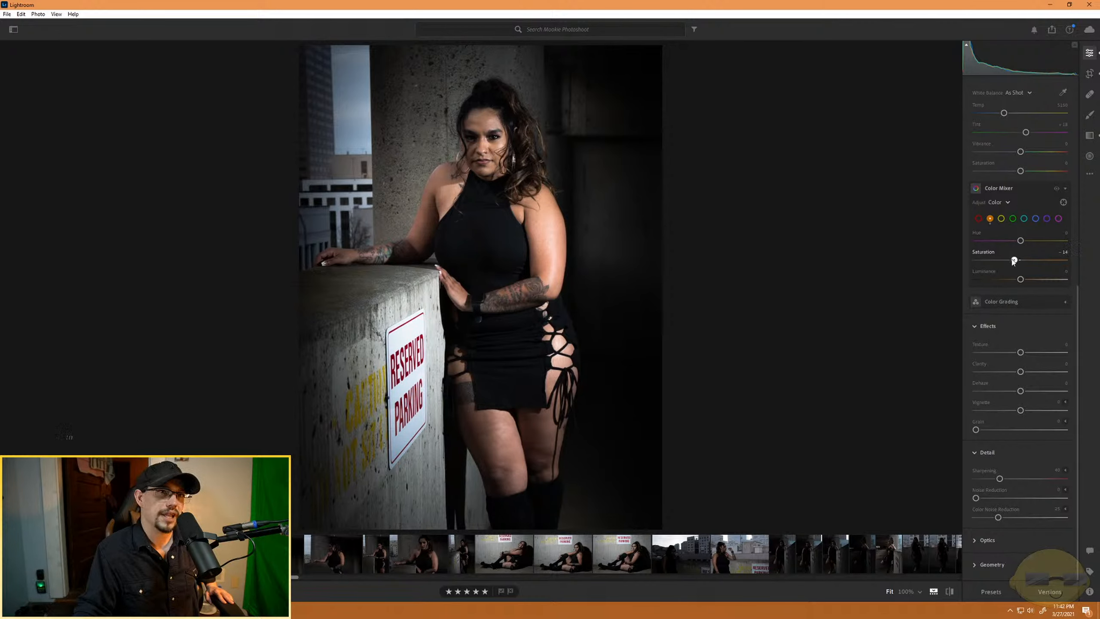
- Try the orange Hue at +100, -100 and slightly above zero, and reset it to 0
left_click_drag(1021, 241, 1073, 247)
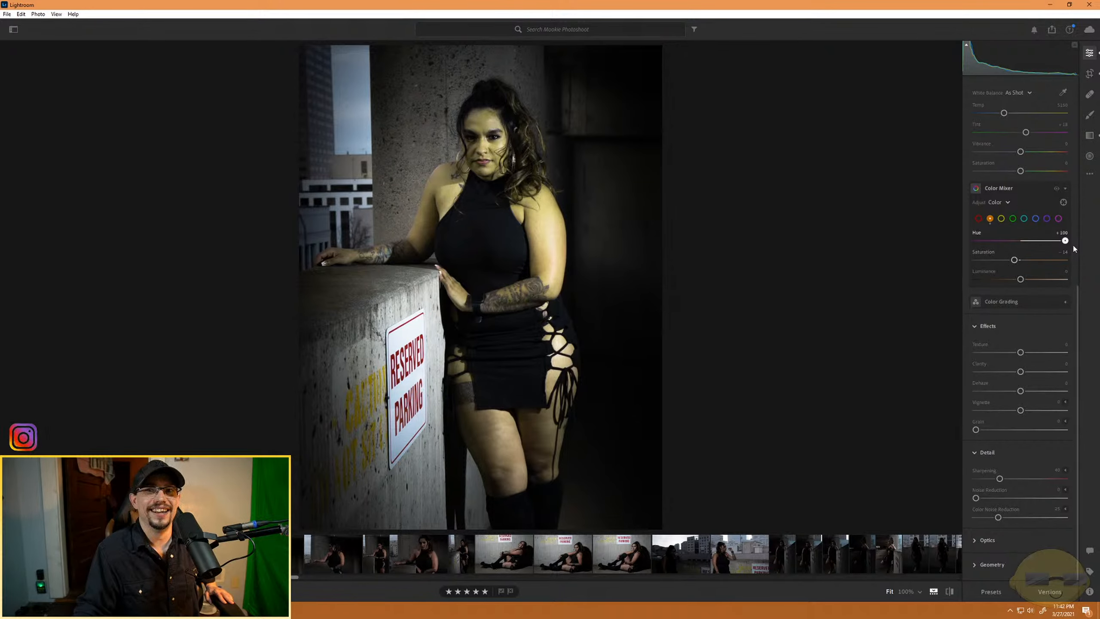
left_click_drag(1065, 241, 968, 251)
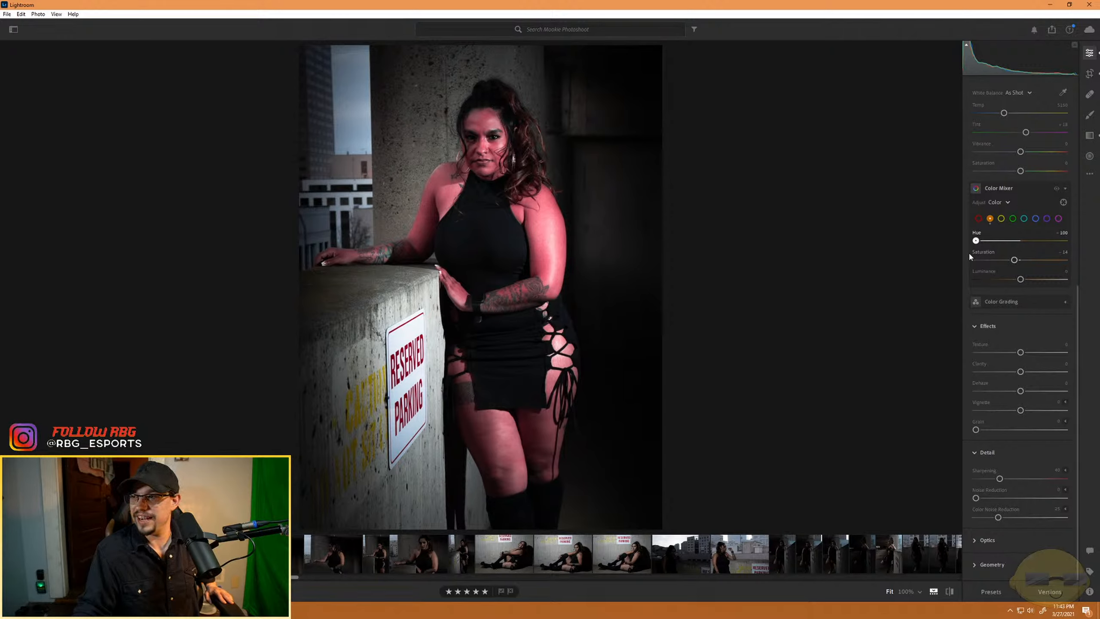
left_click_drag(969, 255, 1022, 242)
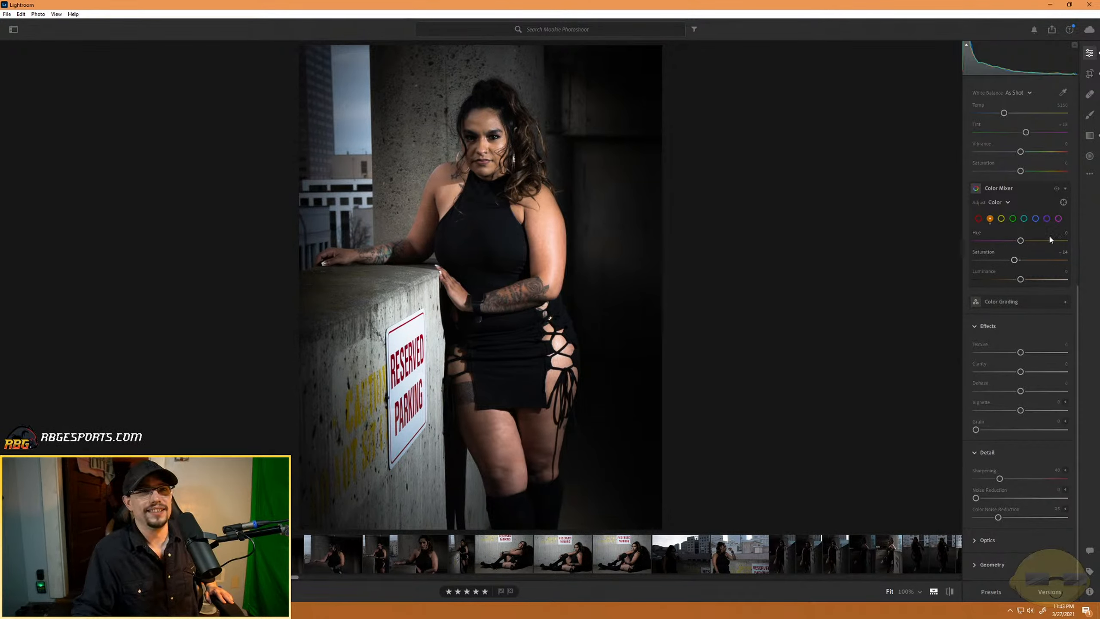
mouse_move(1016, 241)
left_mouse_down()
mouse_move(953, 237)
mouse_move(1033, 241)
mouse_move(1023, 245)
left_mouse_up()
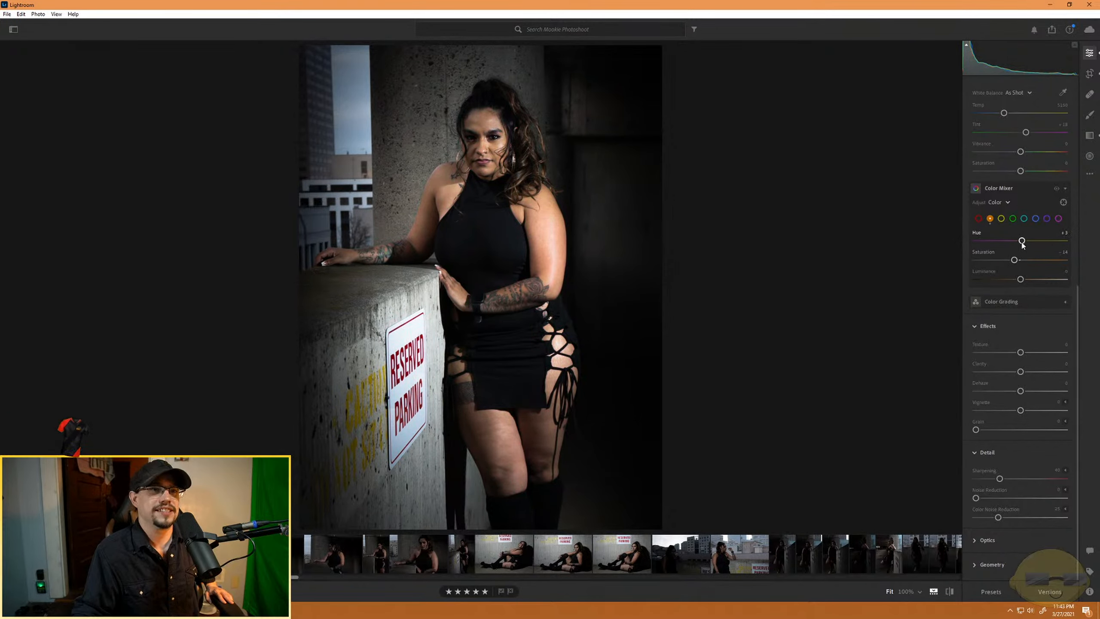
double_click(1023, 244)
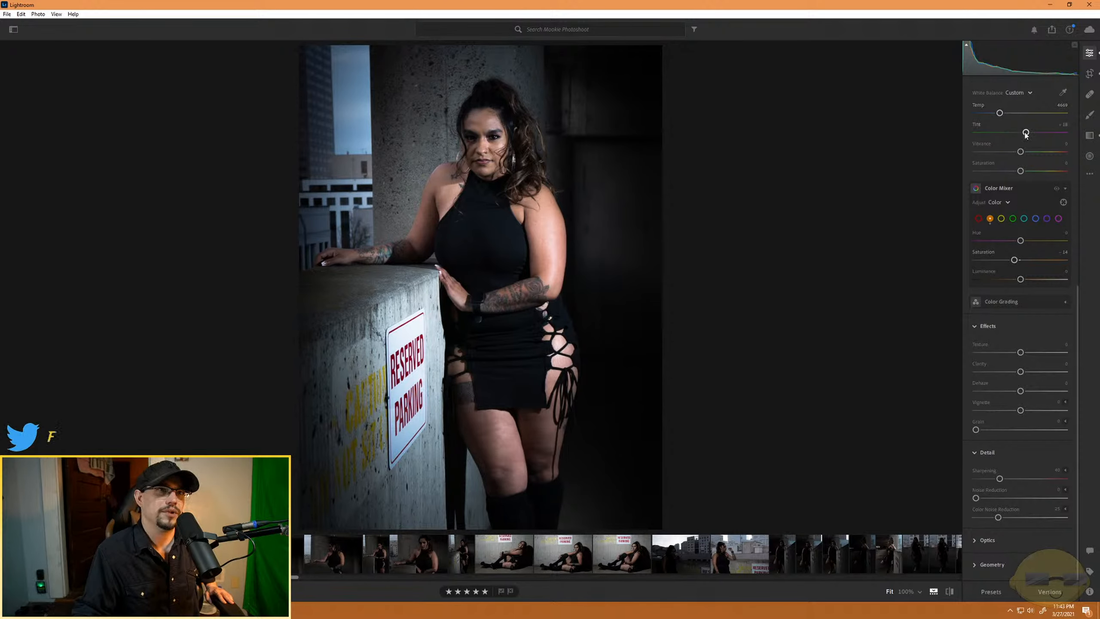
- Cool the white balance Temp slightly to about 4850 and raise Vibrance to about +23
left_click_drag(1026, 135, 1029, 135)
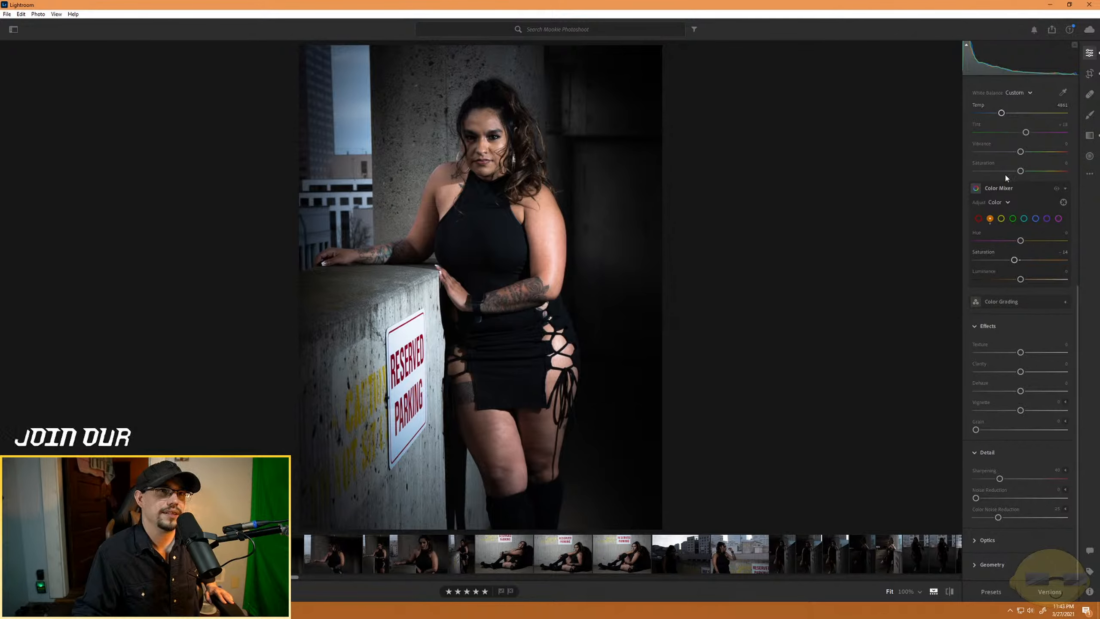
left_click_drag(1029, 154, 1036, 154)
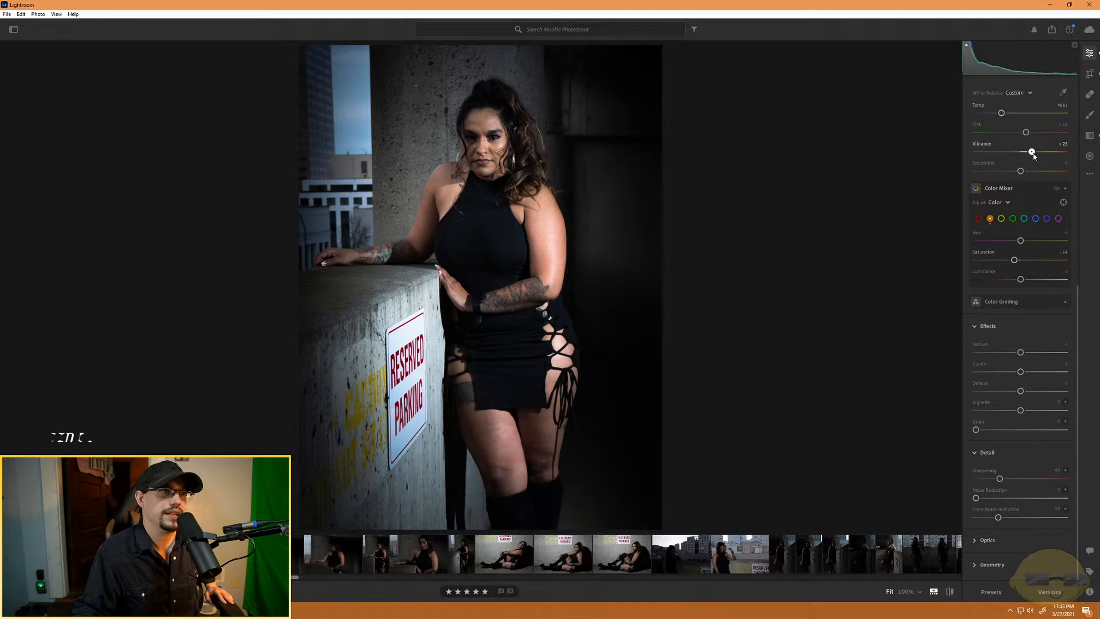
left_click_drag(1034, 156, 1020, 172)
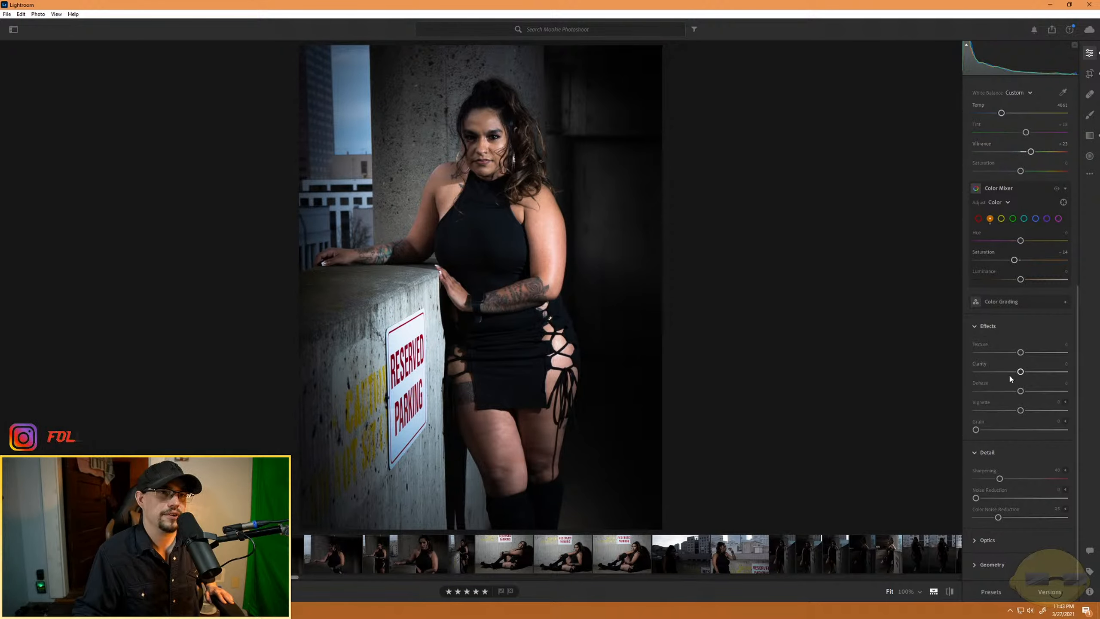
- Set Clarity to about +23 and Texture to +36, and deepen the darks with Shadows at -35 and Blacks at -14
left_click_drag(1021, 411, 1022, 411)
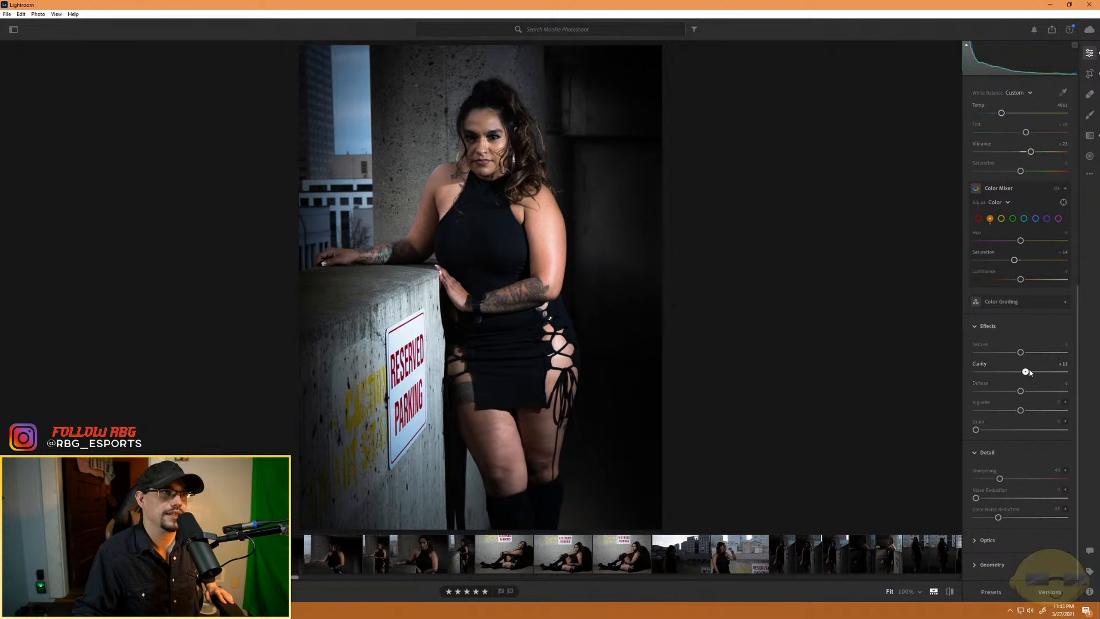
left_click_drag(1029, 372, 1032, 353)
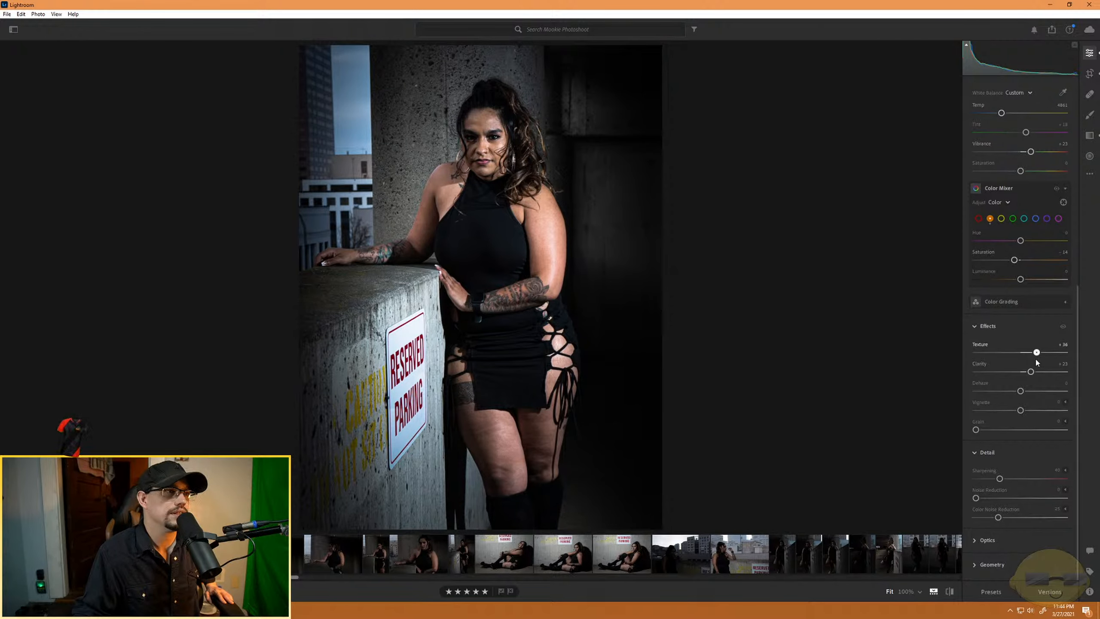
scroll(991, 412, "up", 8)
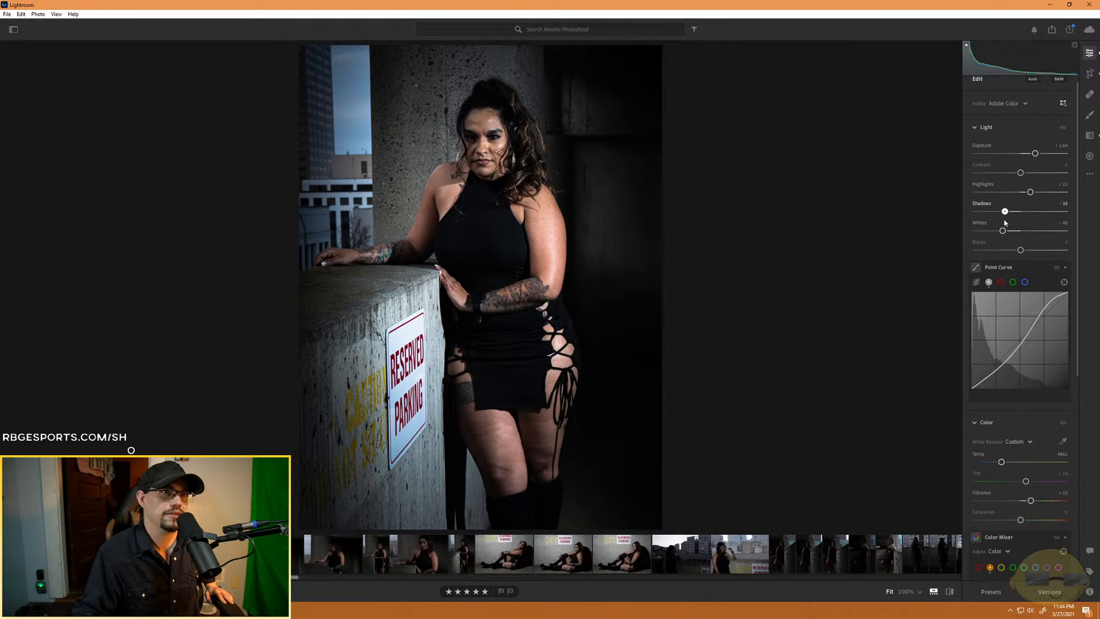
left_click_drag(1021, 250, 1011, 254)
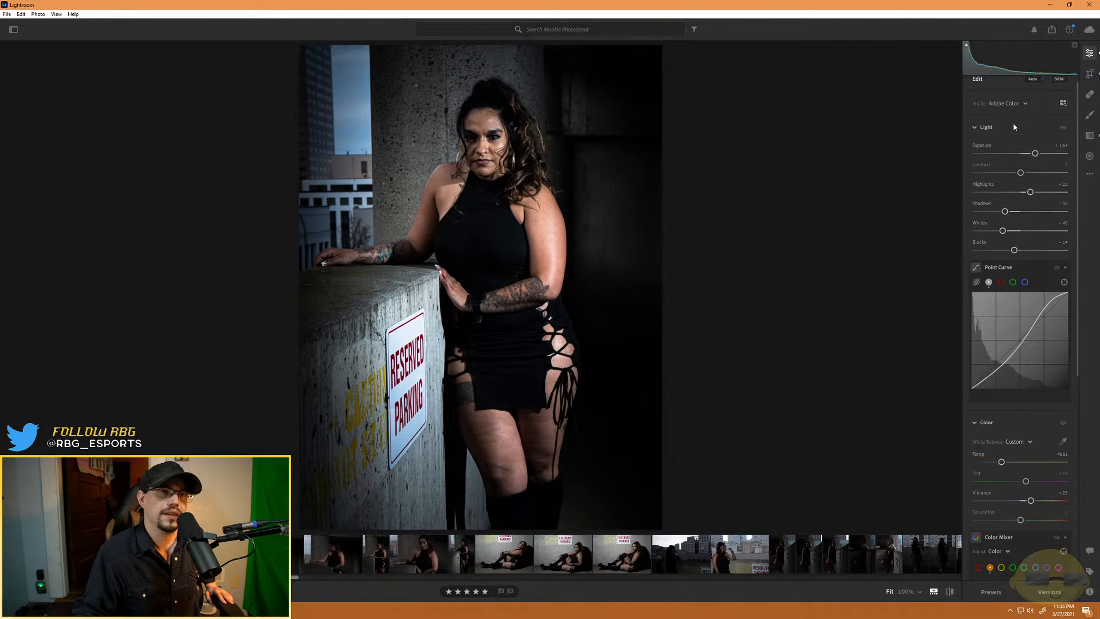
- Start a new brush mask on the brightly lit upper arm beside the black dress, using brush size 11 with Auto Mask on
left_click(1089, 115)
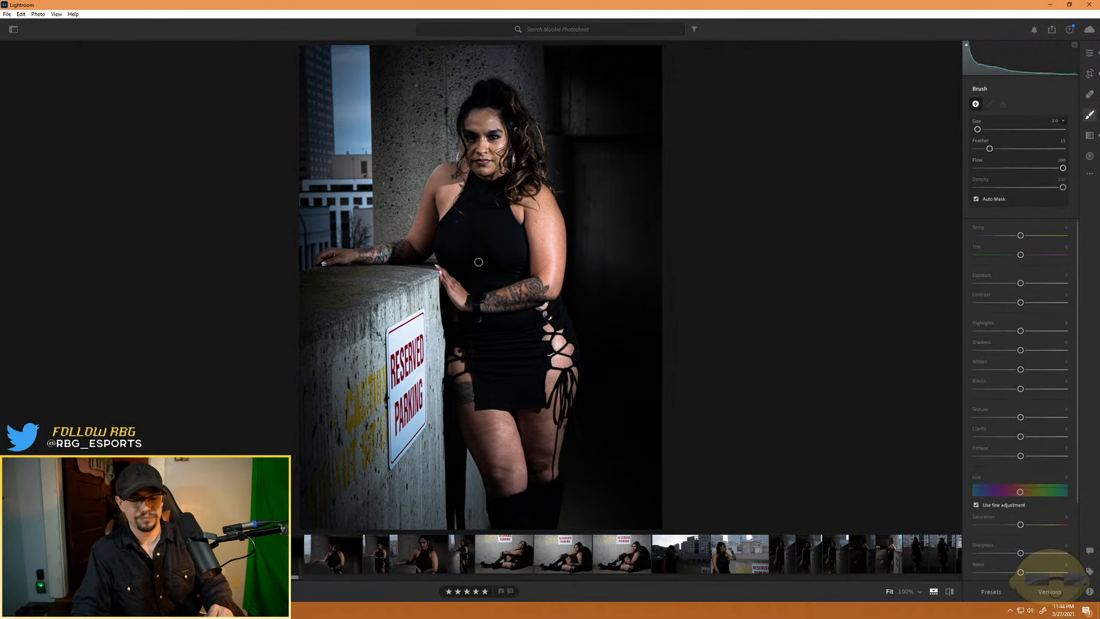
left_click(476, 261)
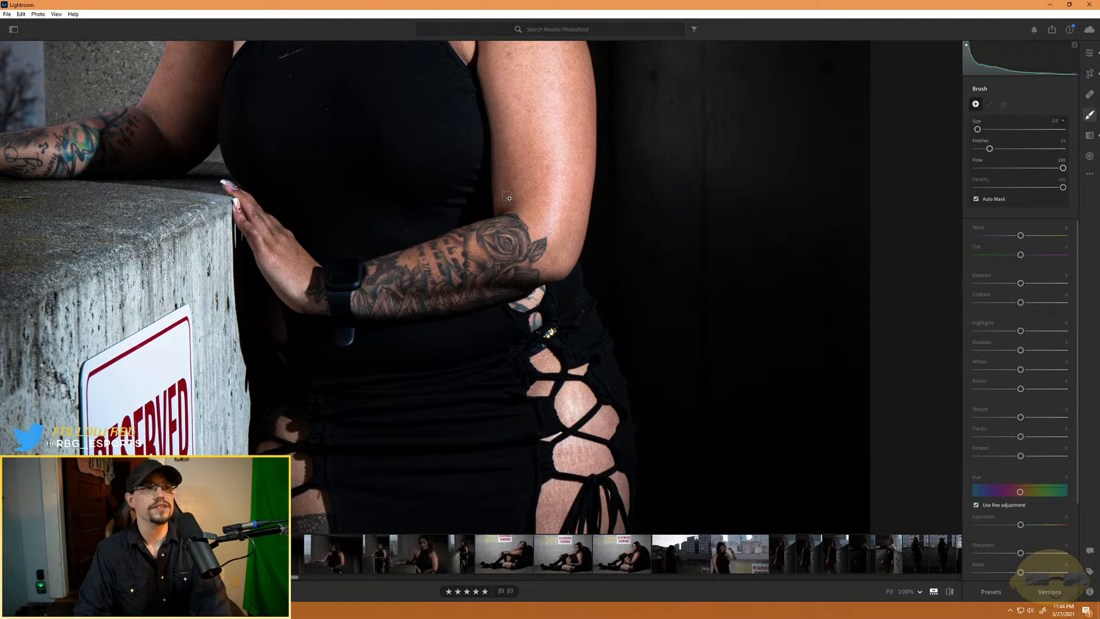
key("ctrl+equal")
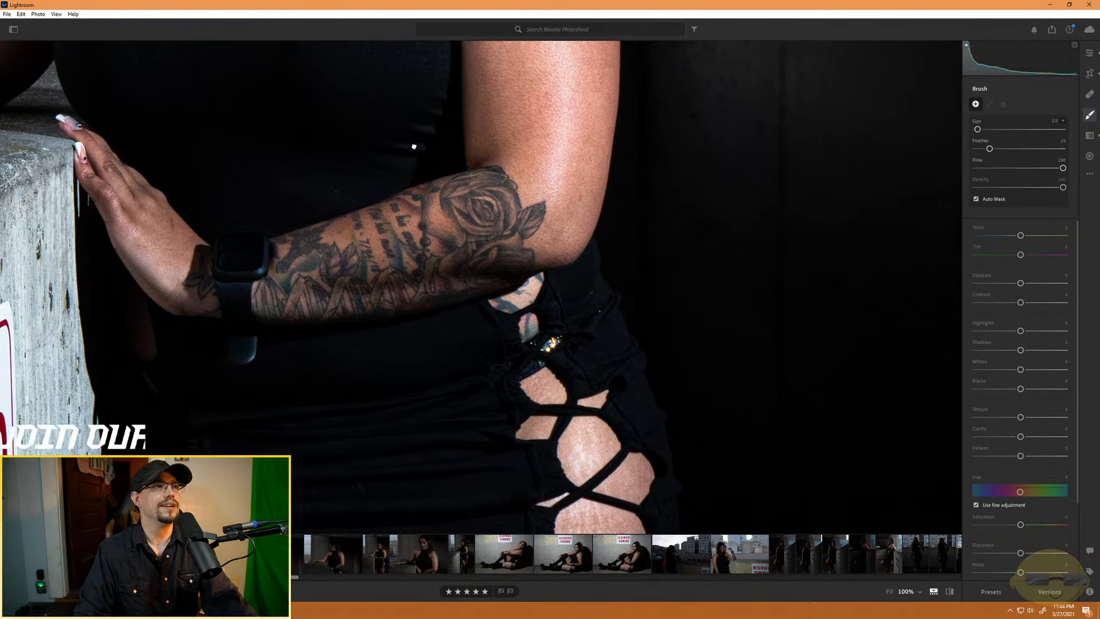
left_click_drag(415, 145, 448, 358)
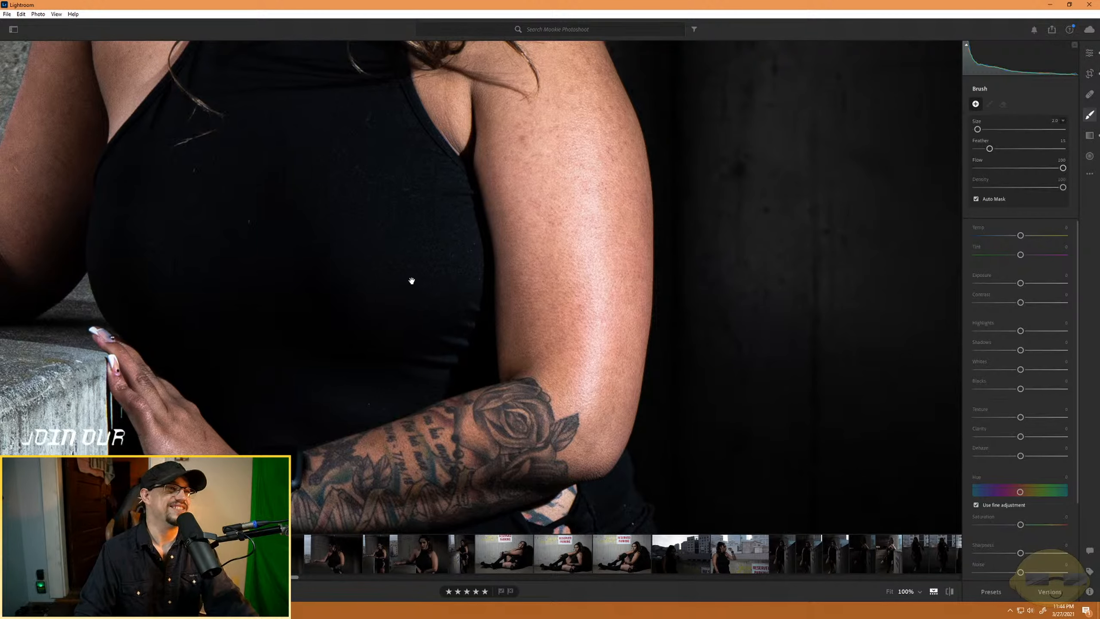
left_click_drag(410, 283, 412, 334)
key("bracketright")
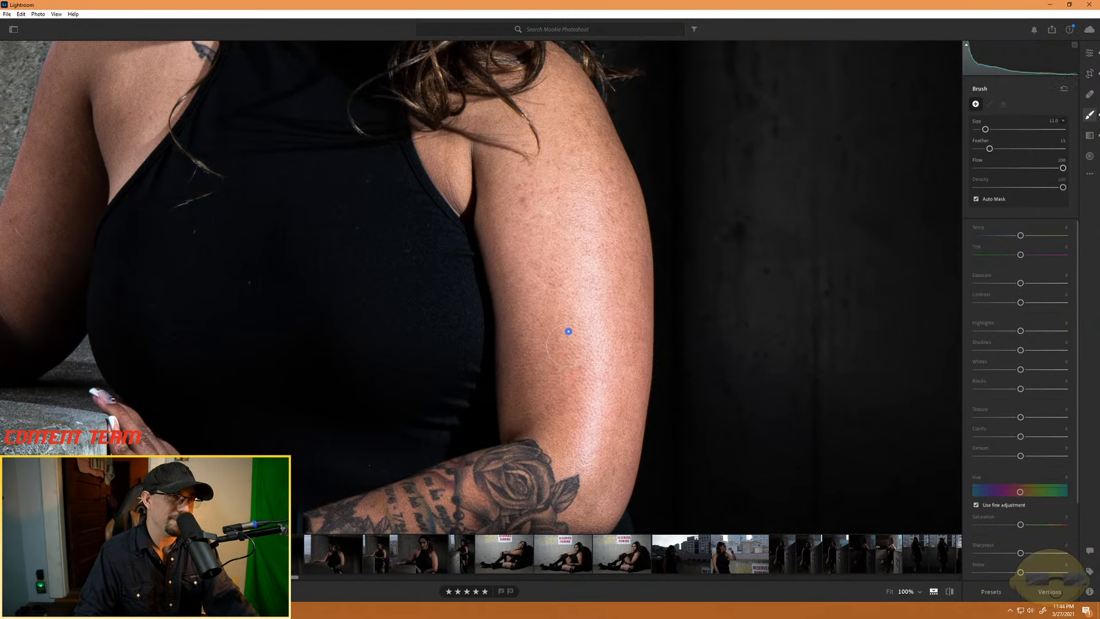
left_click_drag(568, 330, 567, 355)
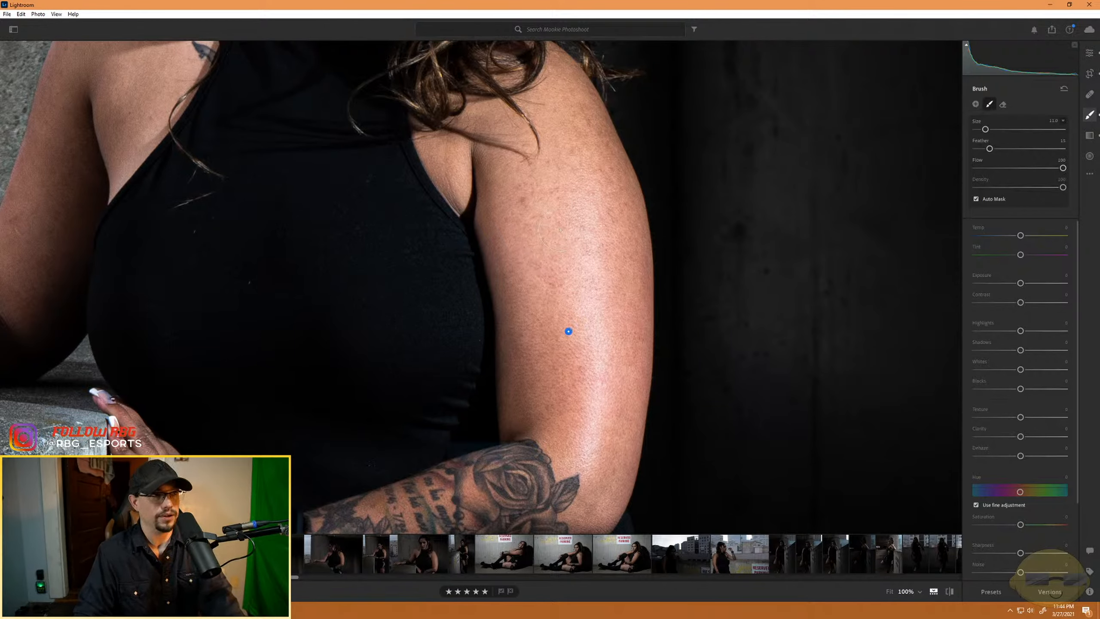
- Show the mask overlay and paint the mask over the whole upper arm, elbow and tattooed forearm up to the watch
key("o")
mouse_move(560, 170)
left_mouse_down()
mouse_move(575, 219)
mouse_move(550, 186)
mouse_move(541, 205)
mouse_move(561, 179)
mouse_move(556, 83)
mouse_move(589, 146)
mouse_move(571, 92)
mouse_move(580, 106)
mouse_move(607, 191)
mouse_move(594, 127)
mouse_move(615, 184)
mouse_move(625, 212)
mouse_move(596, 153)
mouse_move(635, 296)
mouse_move(630, 225)
mouse_move(606, 295)
mouse_move(551, 231)
mouse_move(524, 219)
mouse_move(522, 300)
mouse_move(492, 228)
mouse_move(498, 200)
mouse_move(531, 176)
mouse_move(511, 181)
mouse_move(431, 149)
mouse_move(499, 222)
mouse_move(482, 205)
mouse_move(523, 294)
mouse_move(534, 375)
mouse_move(520, 296)
mouse_move(520, 443)
mouse_move(549, 357)
mouse_move(547, 463)
mouse_move(566, 429)
mouse_move(583, 469)
mouse_move(617, 420)
mouse_move(624, 432)
mouse_move(594, 509)
left_mouse_up()
mouse_move(542, 474)
left_mouse_down()
mouse_move(638, 280)
mouse_move(705, 307)
mouse_move(683, 333)
mouse_move(652, 332)
mouse_move(686, 327)
left_mouse_up()
mouse_move(634, 329)
left_mouse_down()
mouse_move(516, 332)
mouse_move(607, 284)
mouse_move(563, 281)
mouse_move(585, 276)
mouse_move(533, 291)
mouse_move(602, 275)
mouse_move(421, 333)
mouse_move(506, 316)
mouse_move(572, 337)
mouse_move(557, 368)
mouse_move(412, 378)
mouse_move(409, 369)
mouse_move(398, 379)
mouse_move(459, 385)
mouse_move(528, 373)
mouse_move(683, 319)
mouse_move(659, 334)
mouse_move(708, 332)
mouse_move(709, 384)
left_mouse_up()
- Erase the mask spill from the black dress along the lower edge of the tattooed forearm, using an eraser with Feather 0
key("alt")
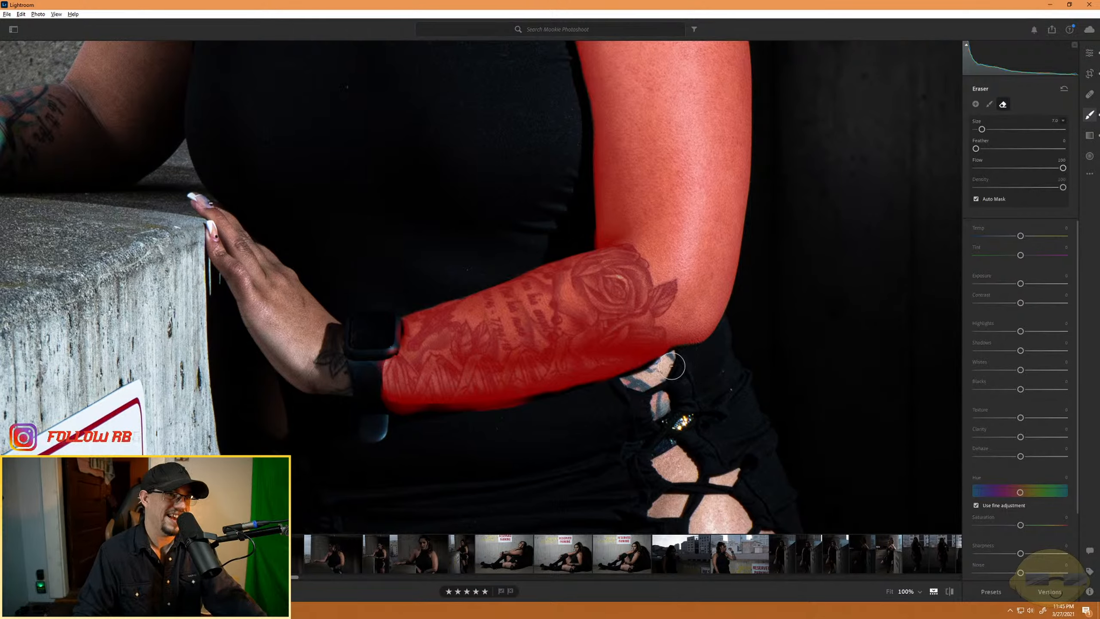
mouse_move(622, 381)
left_mouse_down()
mouse_move(531, 408)
mouse_move(435, 415)
left_mouse_up()
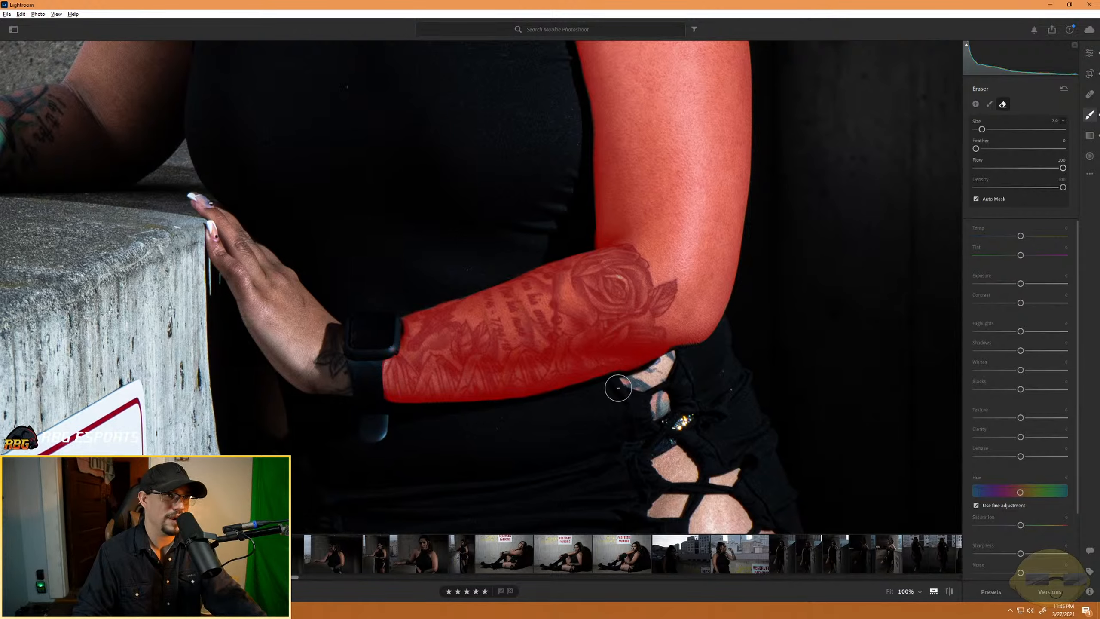
key("alt")
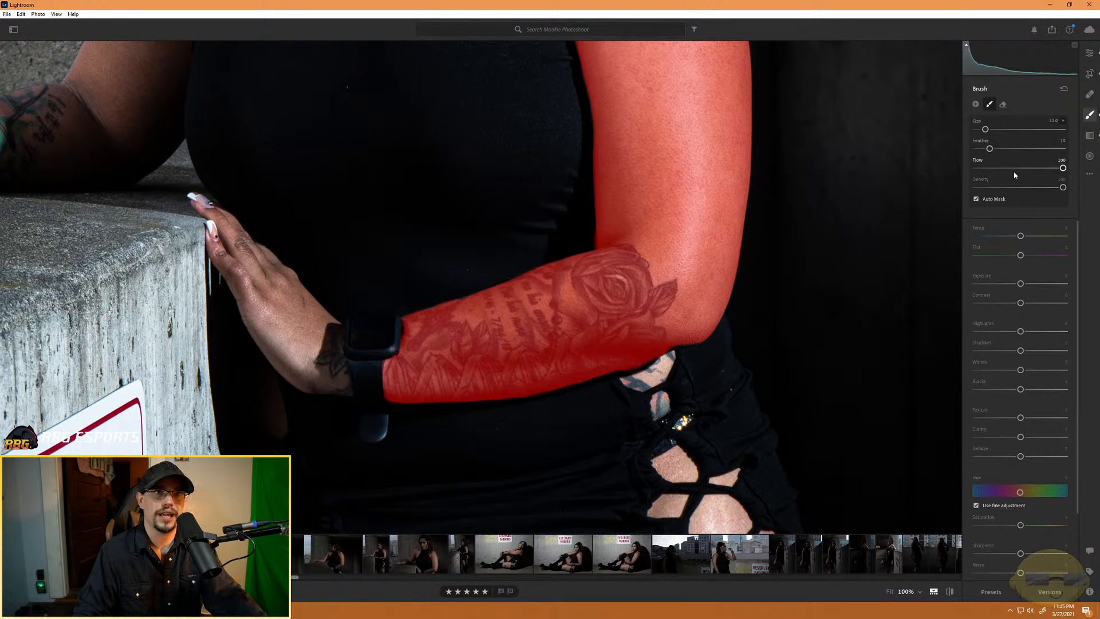
- Reduce the brush size to 8 and clean up the mask edge beneath the elbow with a more feathered eraser
key("alt")
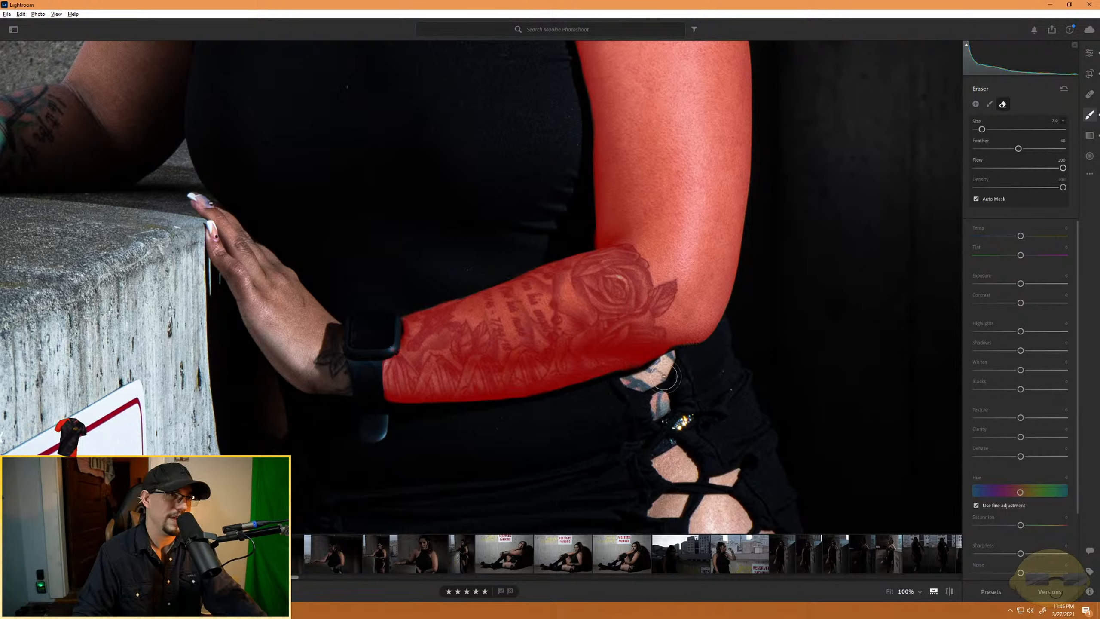
key("alt")
key("bracketleft")
key("bracketleft")
key("bracketleft")
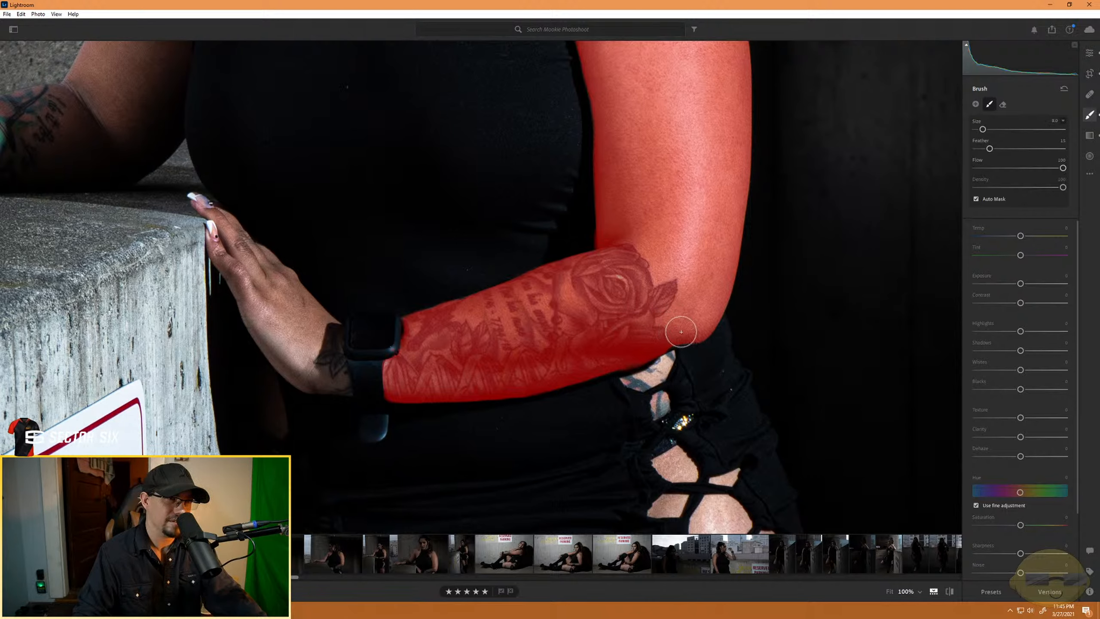
key("alt")
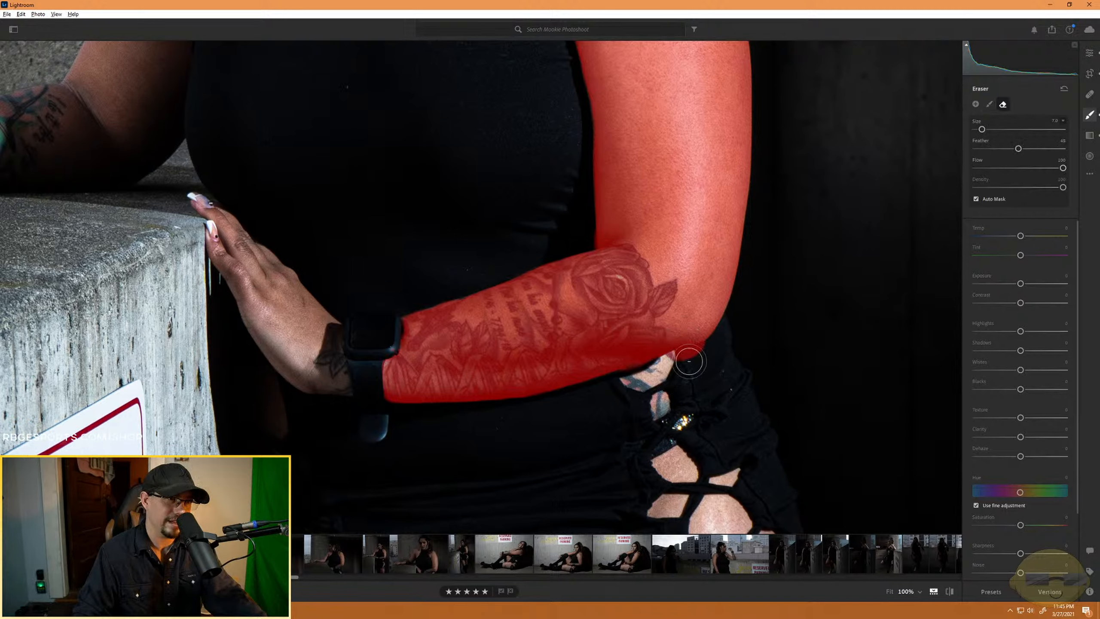
mouse_move(669, 368)
left_mouse_down()
mouse_move(704, 355)
mouse_move(634, 377)
mouse_move(709, 352)
left_mouse_up()
key("alt")
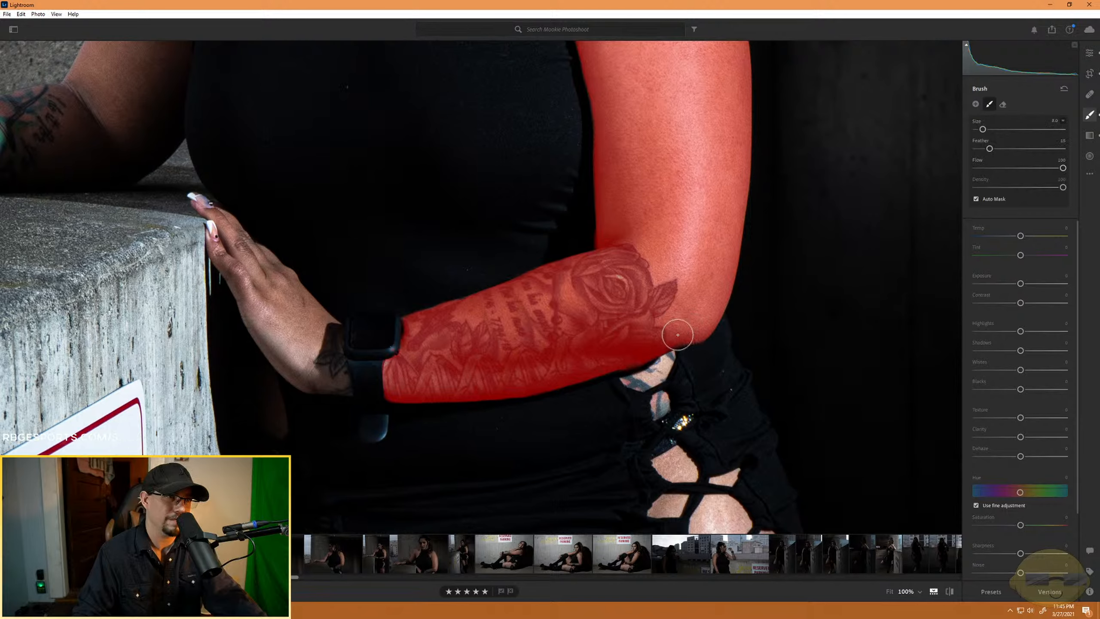
key("alt")
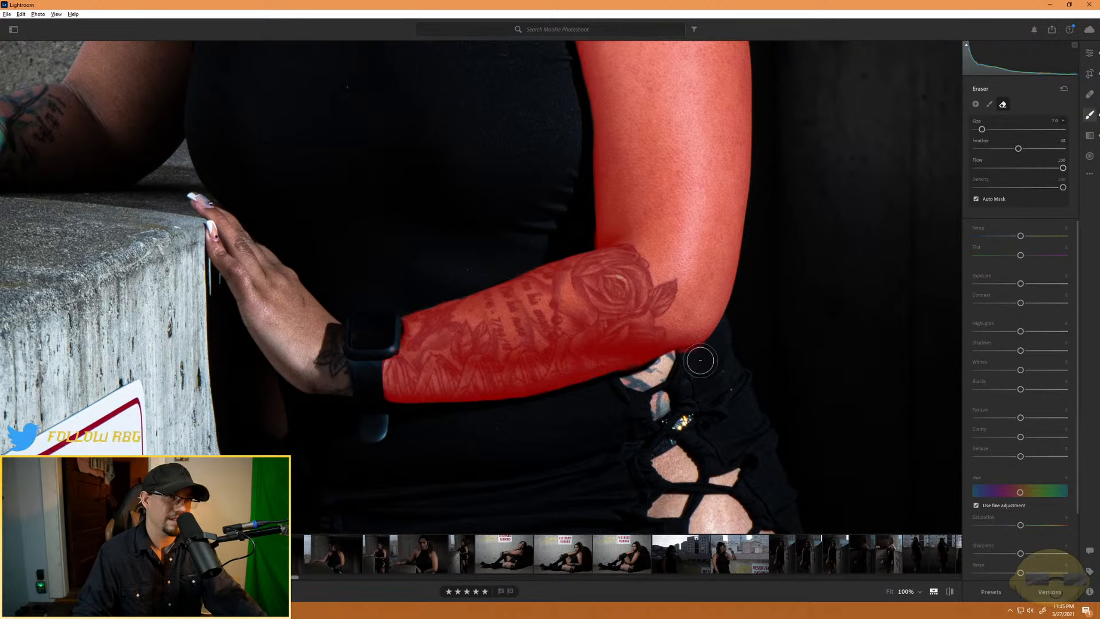
key("alt")
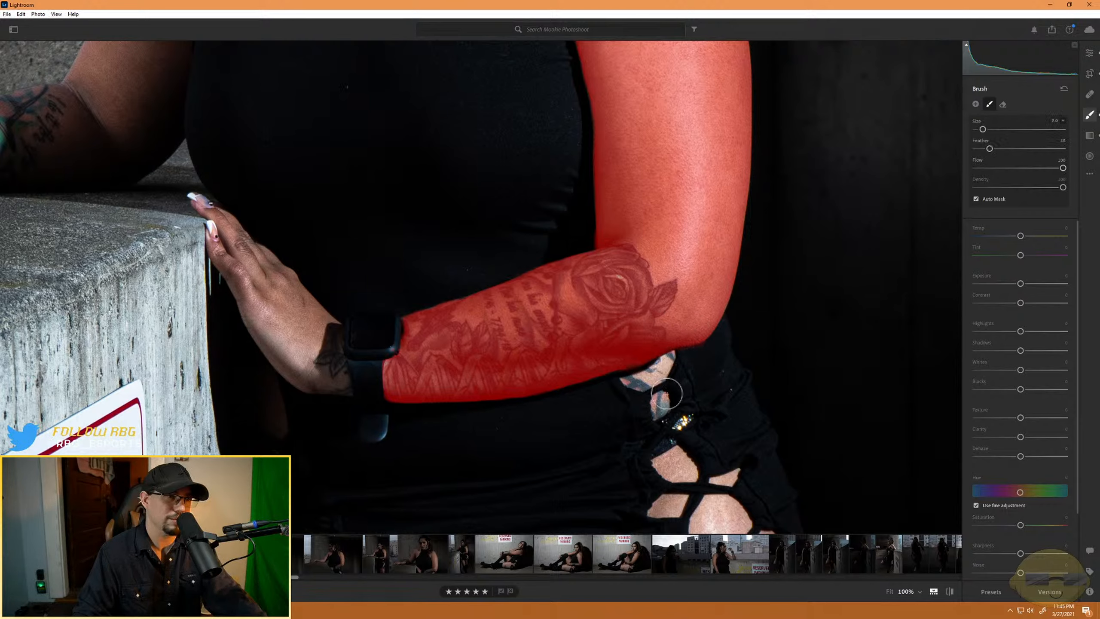
key("alt")
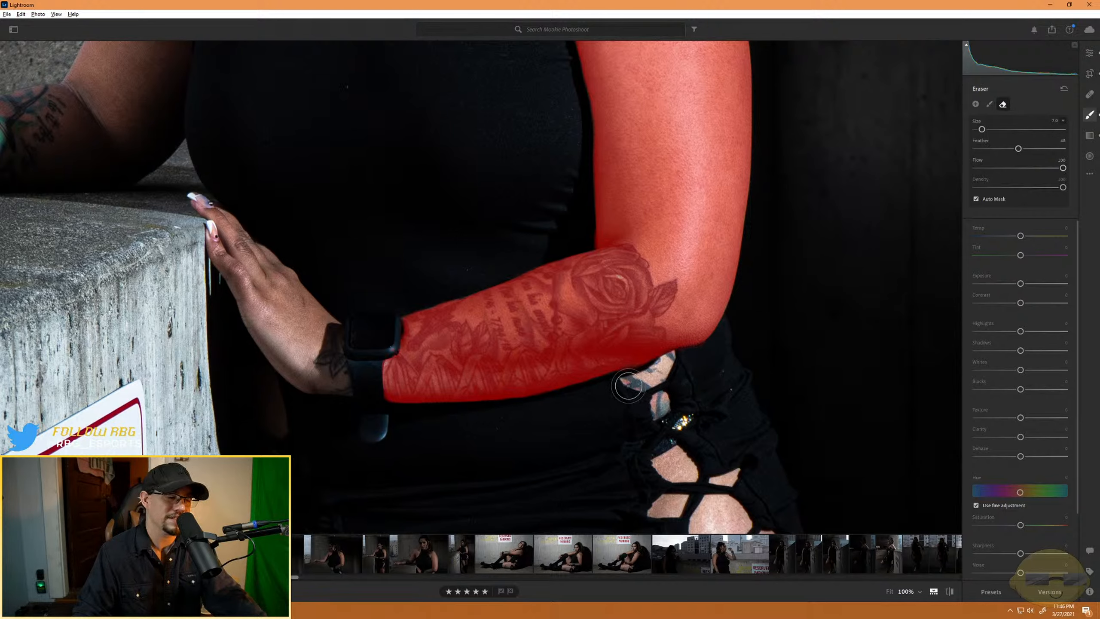
key("alt")
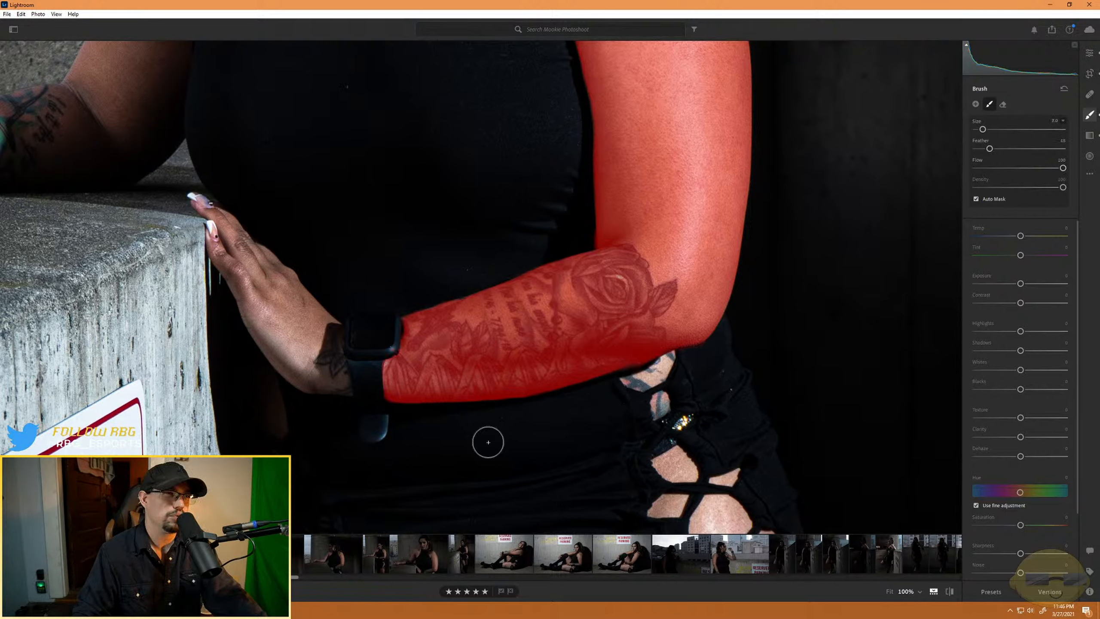
- Extend the mask over the hand and fingers with a smaller brush, and erase the spill around the wrist and watch strap
mouse_move(295, 335)
left_mouse_down()
mouse_move(262, 297)
mouse_move(298, 345)
mouse_move(246, 274)
mouse_move(237, 258)
mouse_move(268, 301)
mouse_move(241, 244)
mouse_move(285, 295)
mouse_move(284, 280)
mouse_move(291, 313)
mouse_move(273, 276)
mouse_move(287, 312)
mouse_move(311, 329)
mouse_move(300, 305)
mouse_move(316, 344)
mouse_move(293, 297)
mouse_move(333, 336)
mouse_move(318, 330)
mouse_move(341, 390)
mouse_move(301, 356)
mouse_move(298, 371)
mouse_move(320, 385)
mouse_move(261, 318)
mouse_move(278, 359)
mouse_move(232, 270)
left_mouse_up()
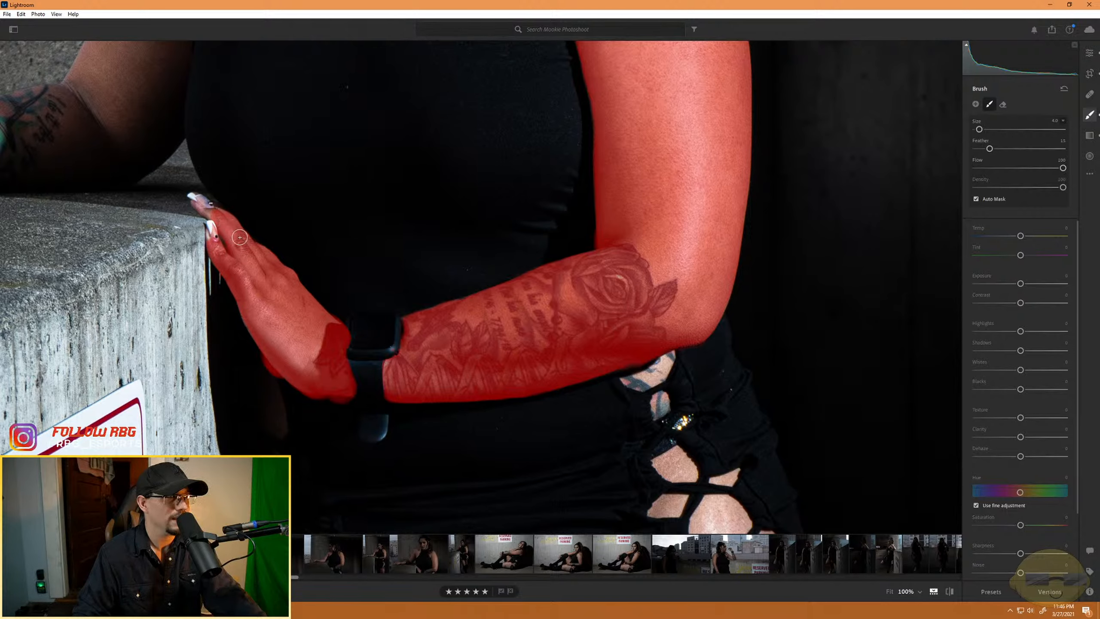
scroll(205, 212, "down", 2)
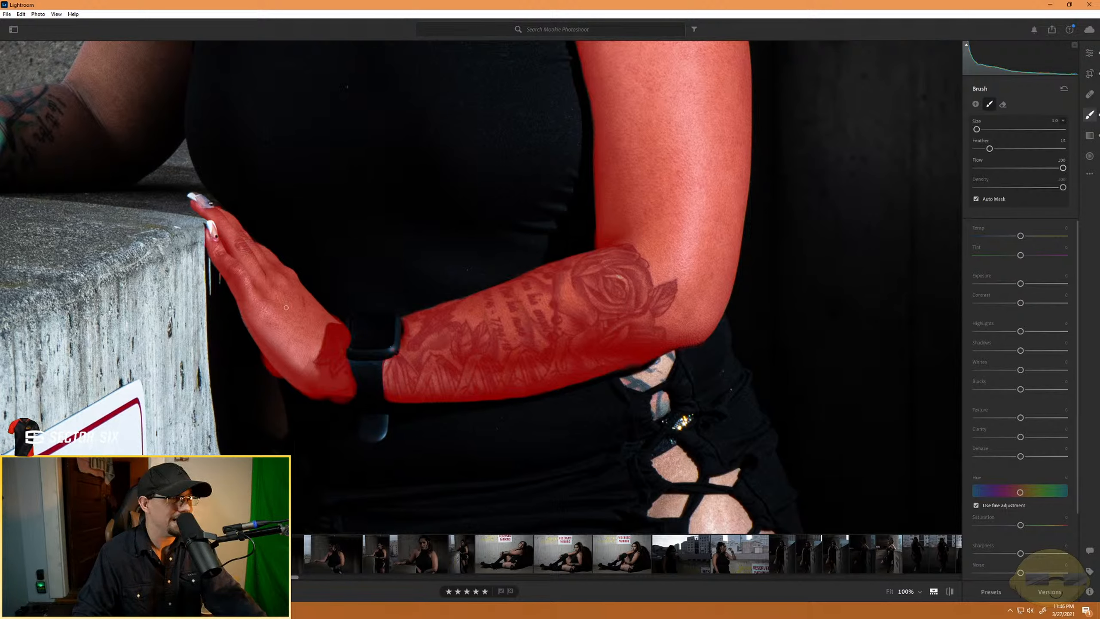
key("alt")
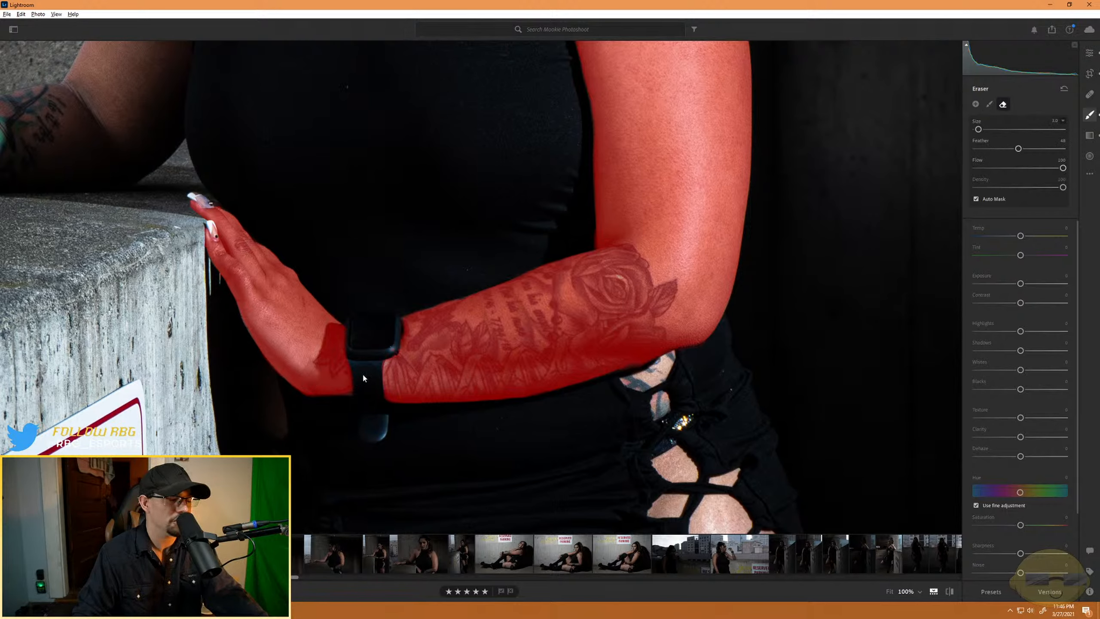
key("b")
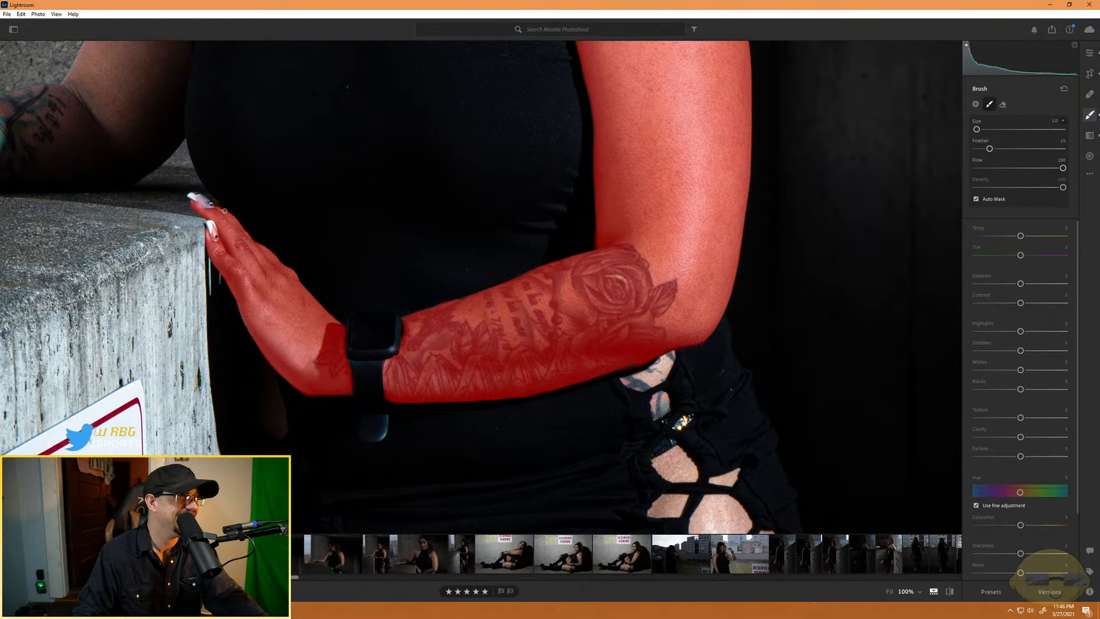
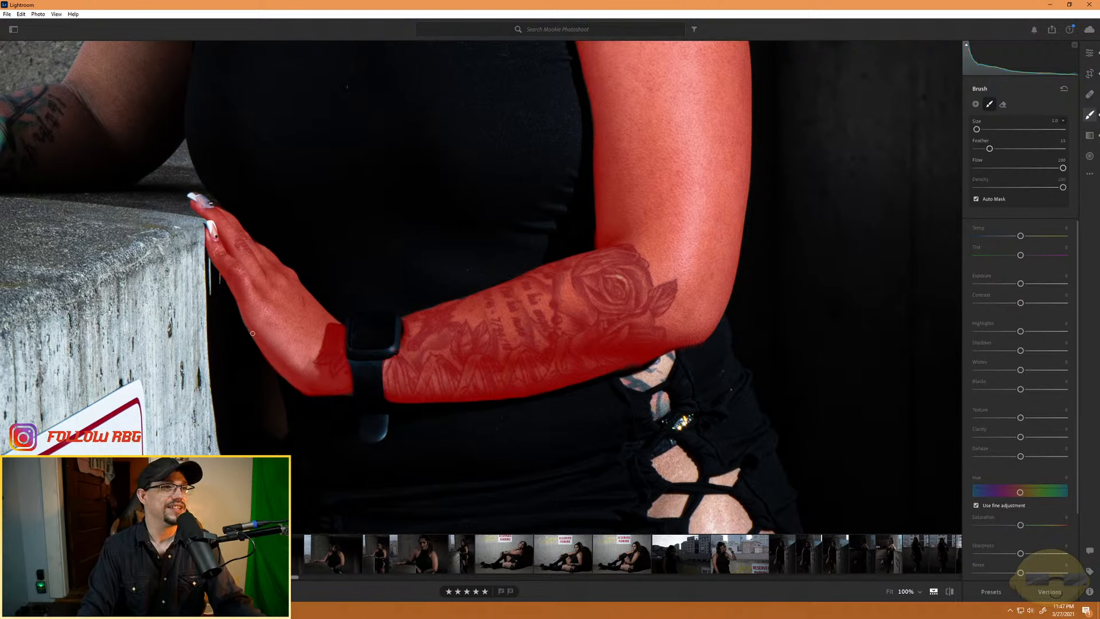
- Extend the mask over the shaded shoulder and upper arm down toward the elbow with brush size 9
mouse_move(136, 177)
left_mouse_down()
mouse_move(376, 306)
mouse_move(497, 486)
left_mouse_up()
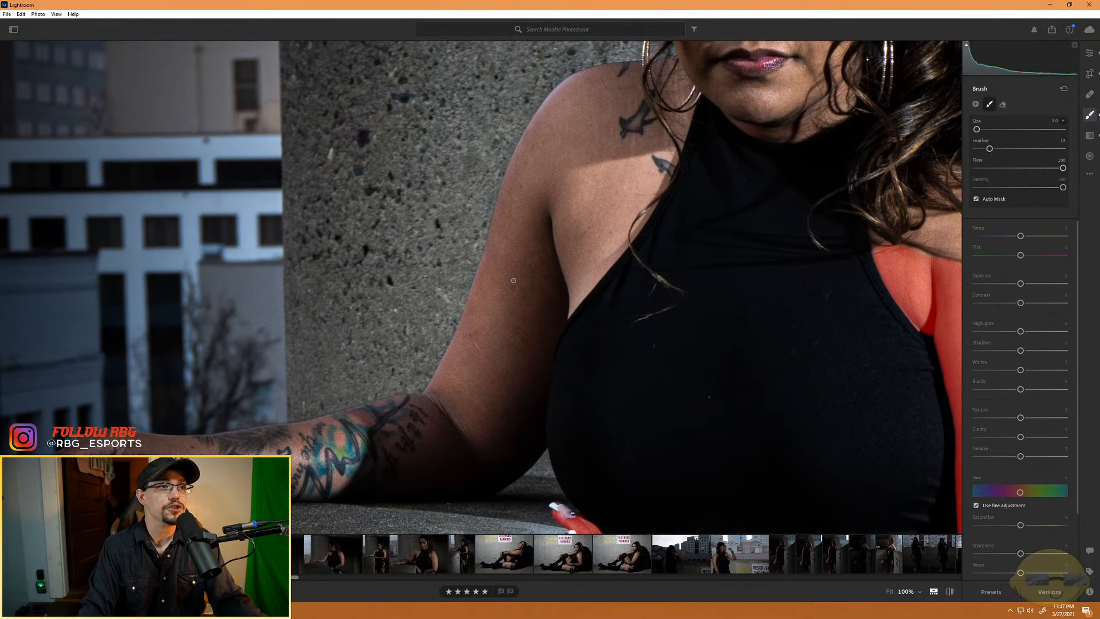
mouse_move(594, 185)
left_mouse_down()
mouse_move(553, 257)
mouse_move(583, 146)
mouse_move(546, 216)
mouse_move(544, 195)
mouse_move(576, 88)
mouse_move(587, 94)
mouse_move(600, 80)
mouse_move(554, 152)
mouse_move(568, 99)
mouse_move(535, 173)
left_mouse_up()
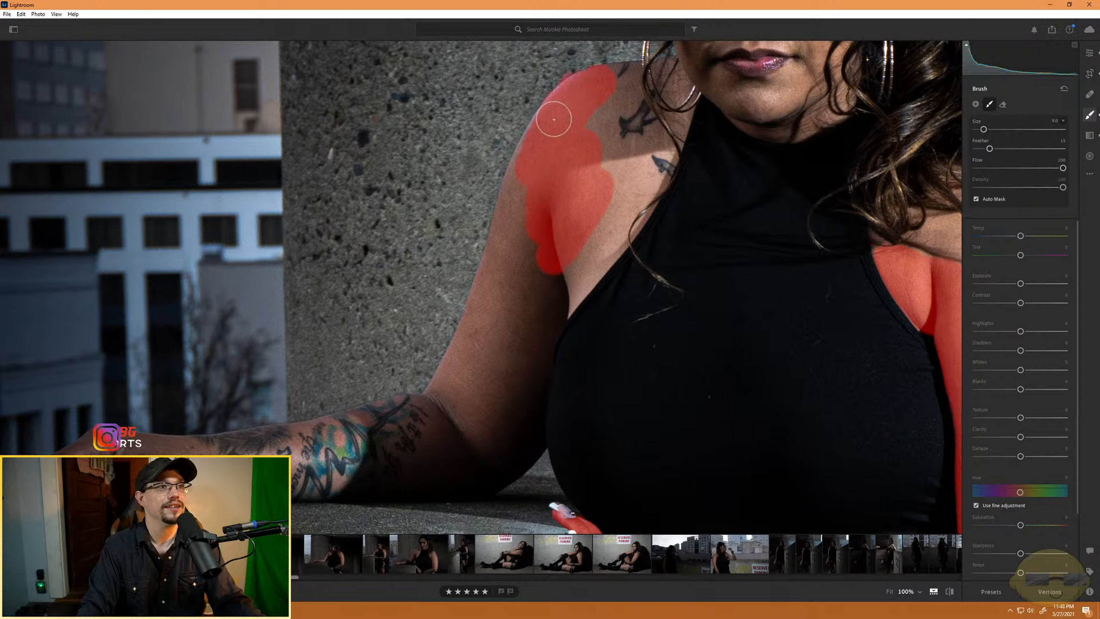
mouse_move(525, 176)
left_mouse_down()
mouse_move(506, 270)
mouse_move(521, 178)
mouse_move(527, 270)
mouse_move(556, 252)
mouse_move(539, 343)
mouse_move(593, 219)
mouse_move(570, 296)
mouse_move(647, 190)
mouse_move(605, 268)
mouse_move(672, 130)
mouse_move(668, 149)
mouse_move(654, 188)
mouse_move(641, 134)
mouse_move(619, 178)
mouse_move(654, 111)
mouse_move(609, 137)
mouse_move(621, 106)
mouse_move(645, 105)
mouse_move(597, 154)
mouse_move(618, 99)
mouse_move(636, 89)
mouse_move(621, 80)
mouse_move(653, 78)
mouse_move(614, 79)
mouse_move(673, 77)
mouse_move(668, 68)
mouse_move(670, 93)
mouse_move(684, 93)
mouse_move(669, 123)
mouse_move(683, 87)
mouse_move(677, 115)
mouse_move(544, 298)
mouse_move(498, 395)
mouse_move(540, 258)
mouse_move(488, 378)
mouse_move(519, 206)
mouse_move(494, 306)
mouse_move(498, 271)
left_mouse_up()
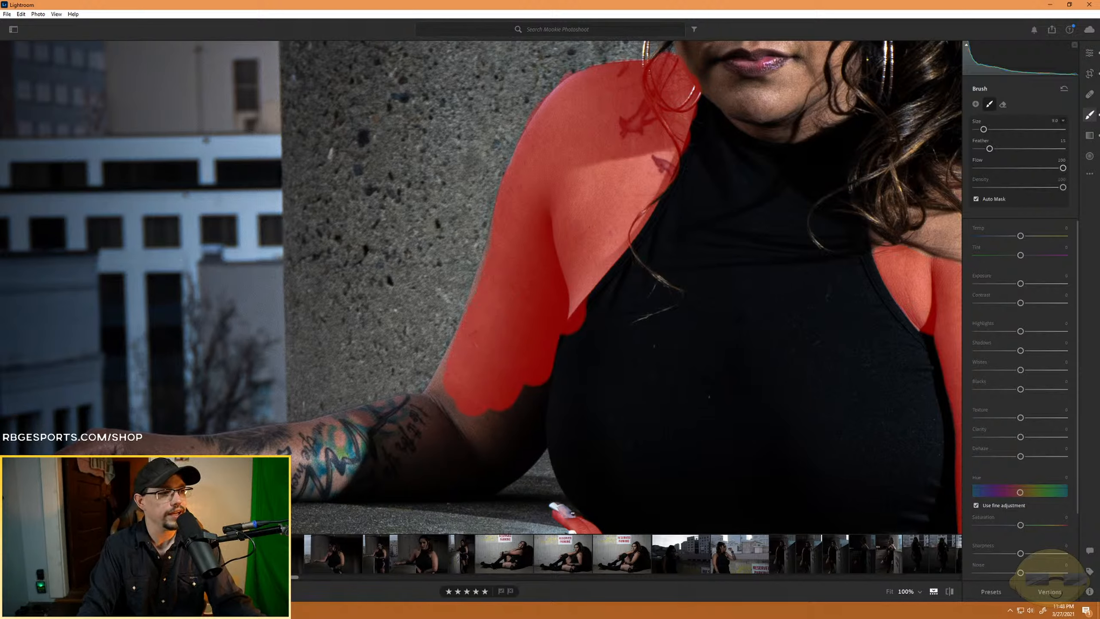
- Switch to the portrait of the model seated on the ledge, undo the stray brush dab and view the whole photo
scroll(626, 554, "up", 10)
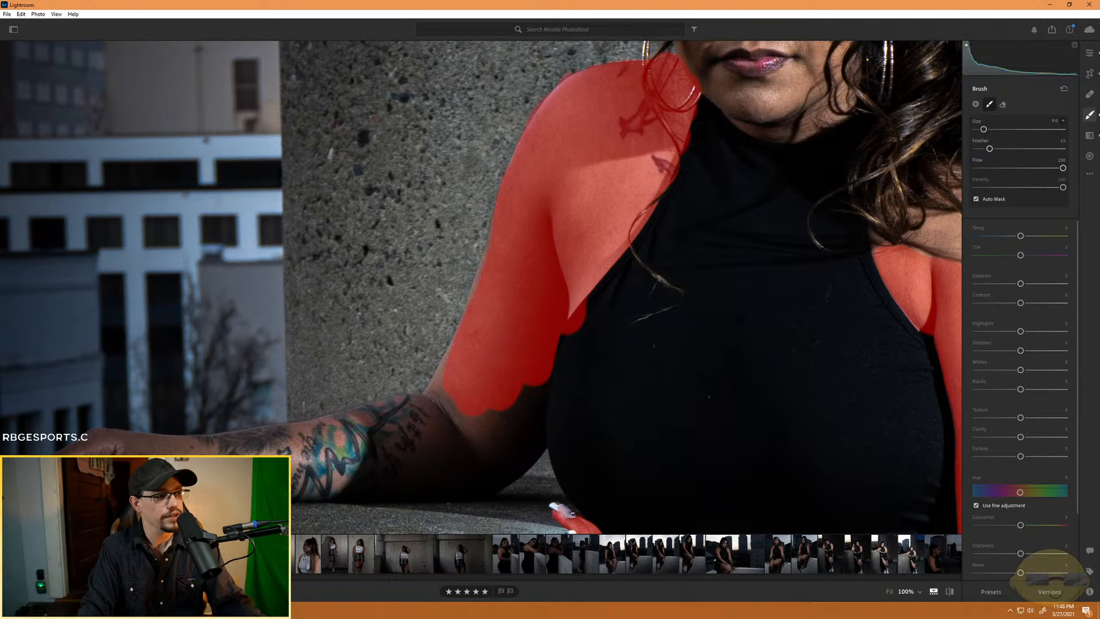
left_click(975, 104)
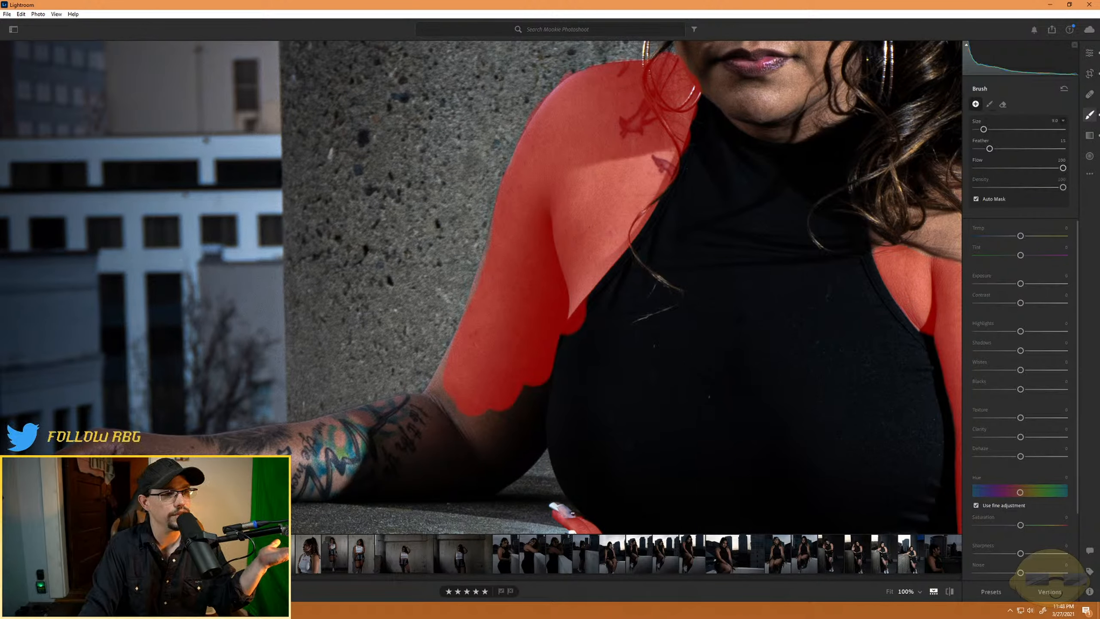
key("Right")
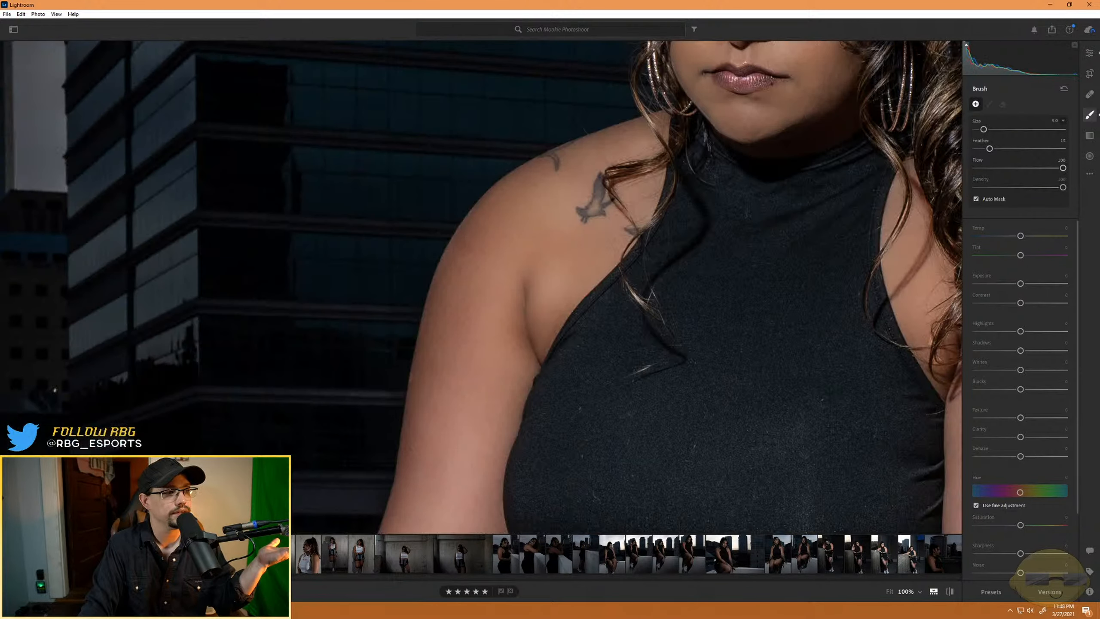
left_click(609, 283)
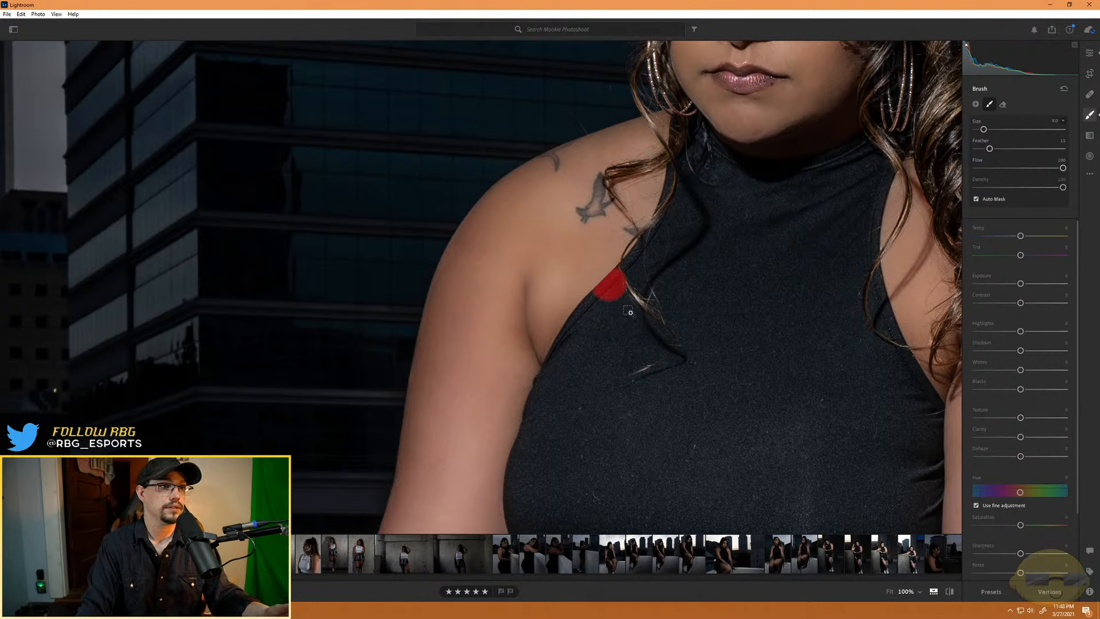
key("ctrl+z")
left_click(1089, 53)
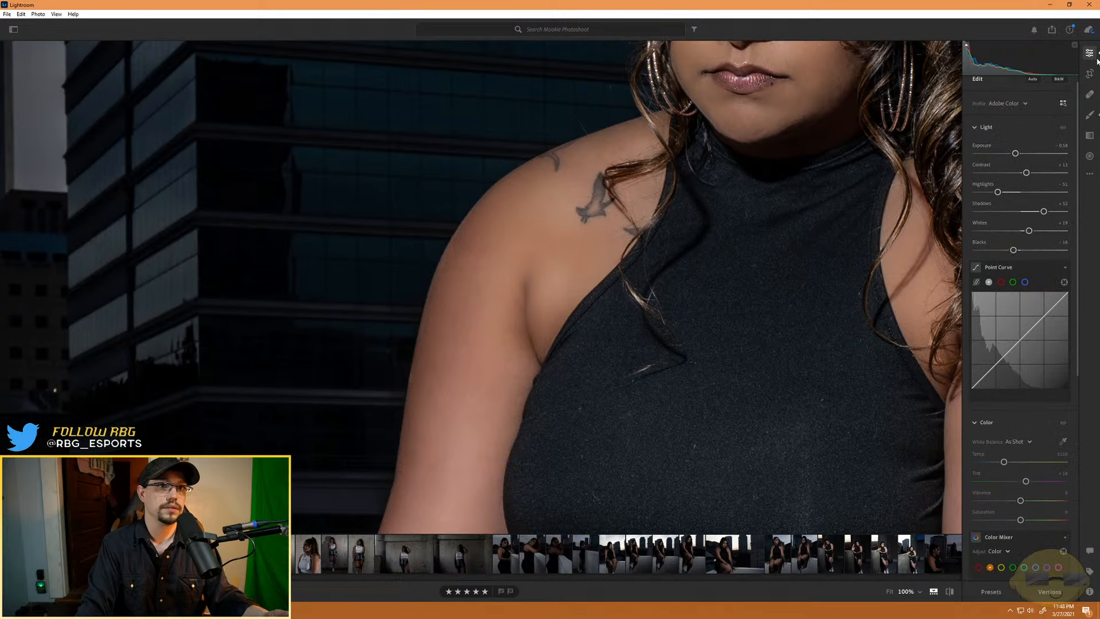
left_click(560, 293)
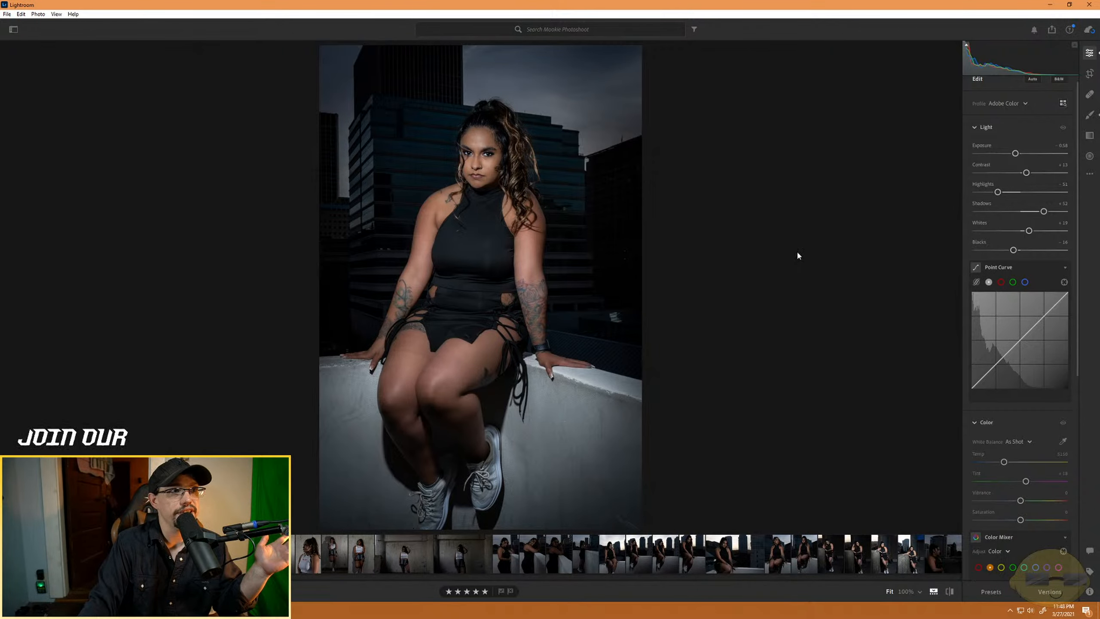
- On the smiling portrait in front of the office building, set the vignette to -69 and its feather to 99
key("Right")
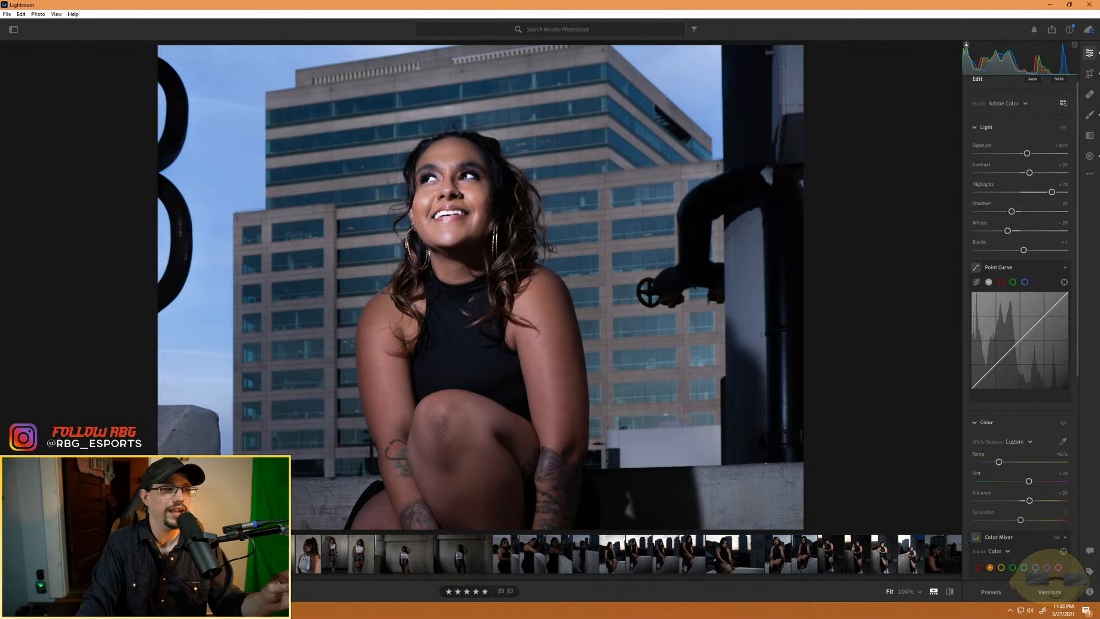
scroll(1040, 446, "down", 3)
scroll(1039, 445, "down", 2)
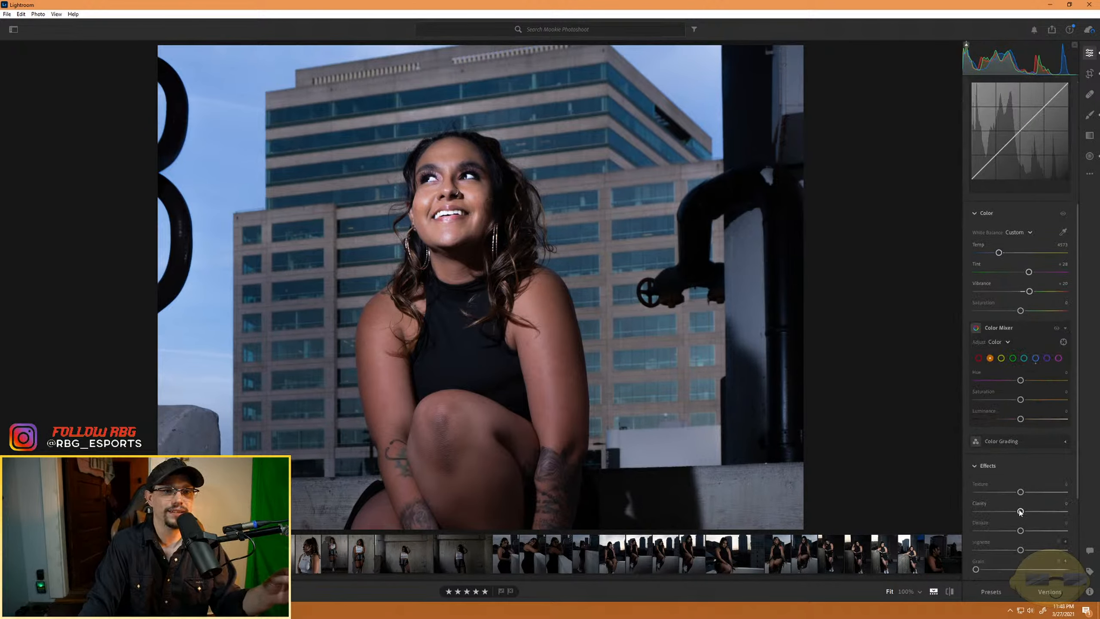
left_click_drag(1017, 550, 1004, 551)
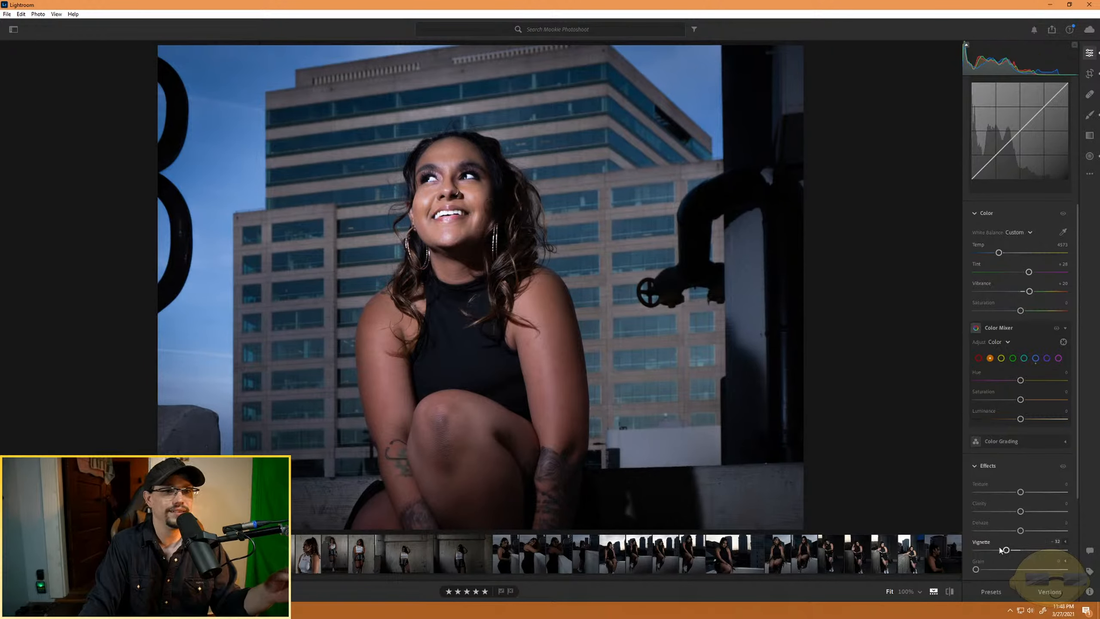
left_click_drag(1005, 551, 989, 550)
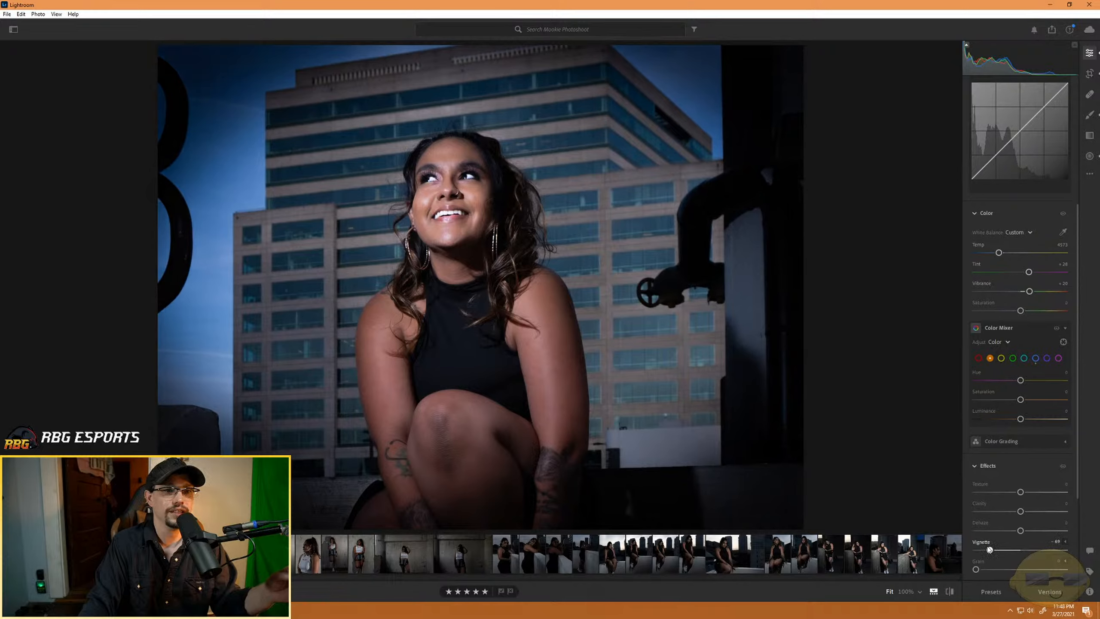
left_click(1066, 541)
scroll(1057, 520, "down", 3)
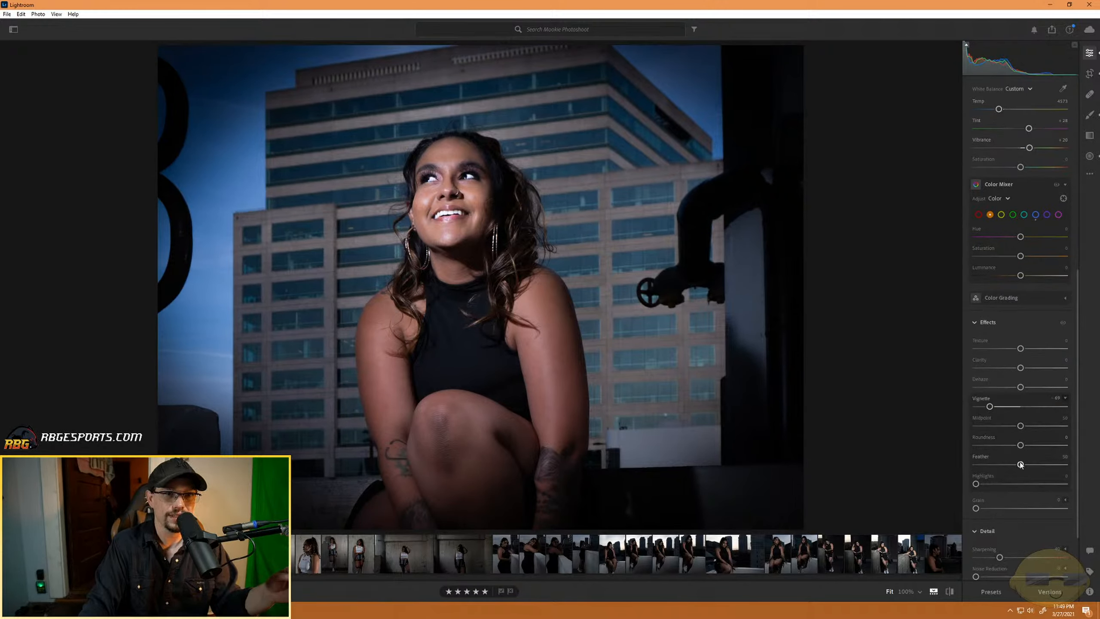
left_click_drag(1020, 464, 1063, 467)
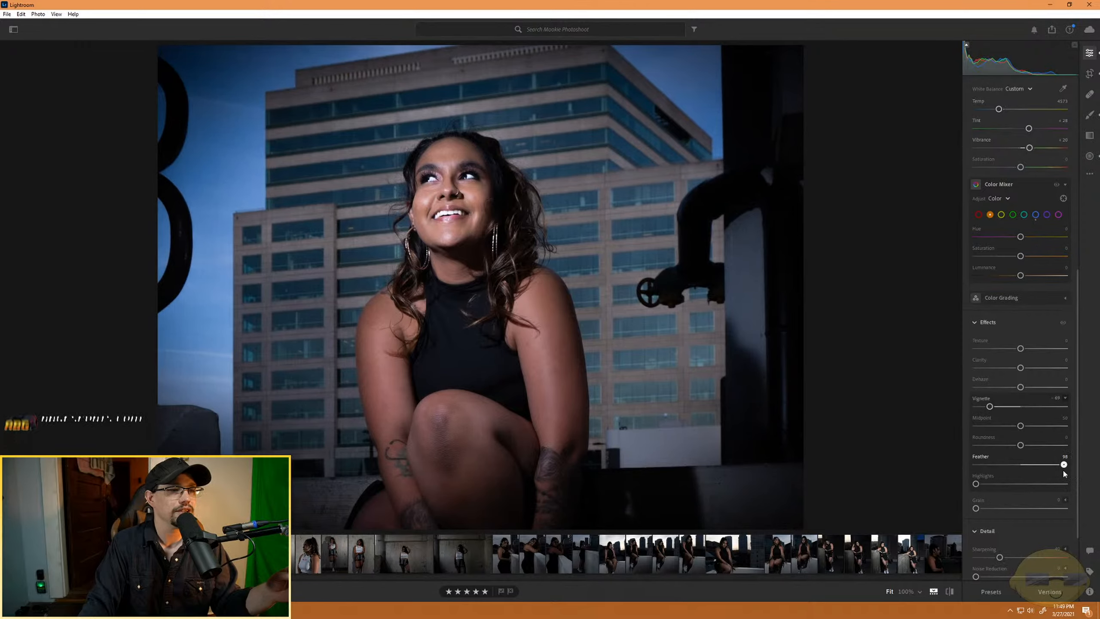
- Reset the vignette for comparison and reapply it at -77
double_click(989, 407)
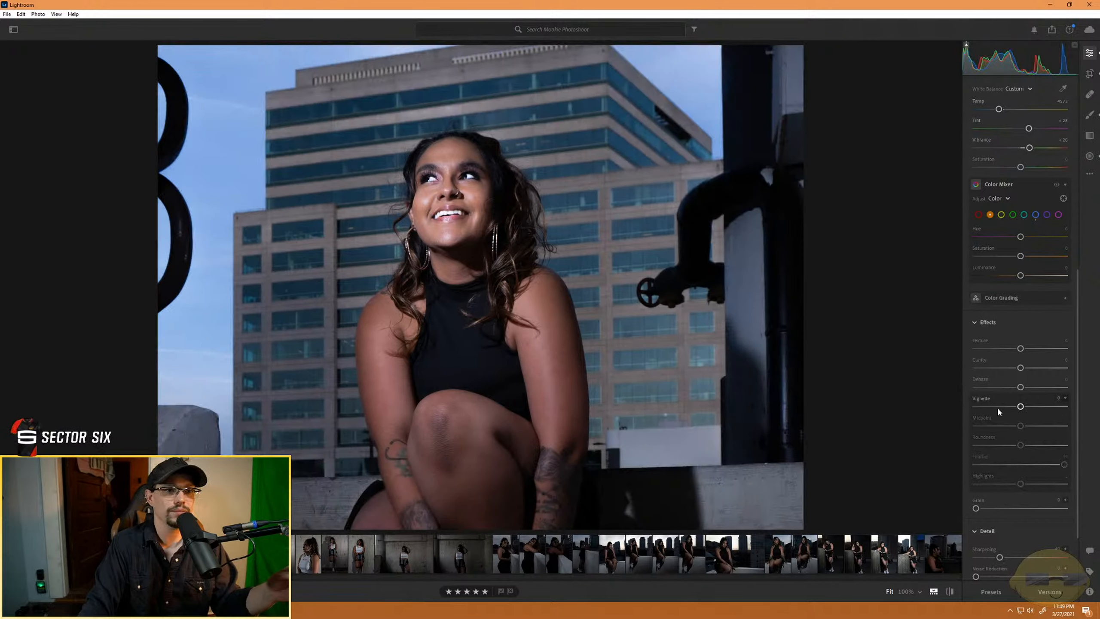
left_click_drag(1020, 407, 979, 406)
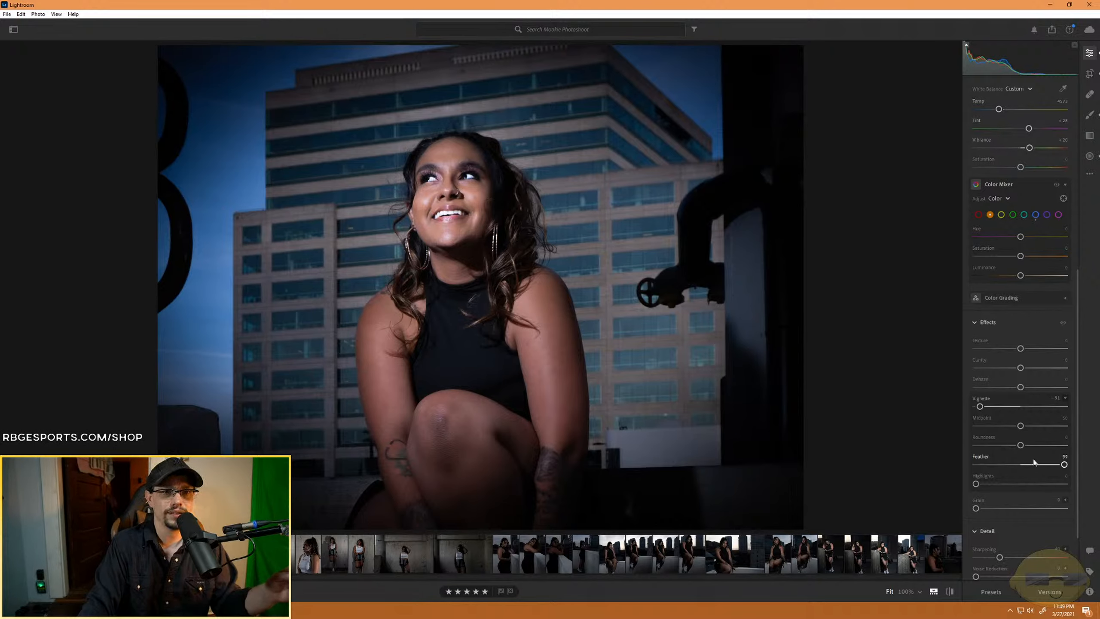
left_click_drag(980, 406, 987, 408)
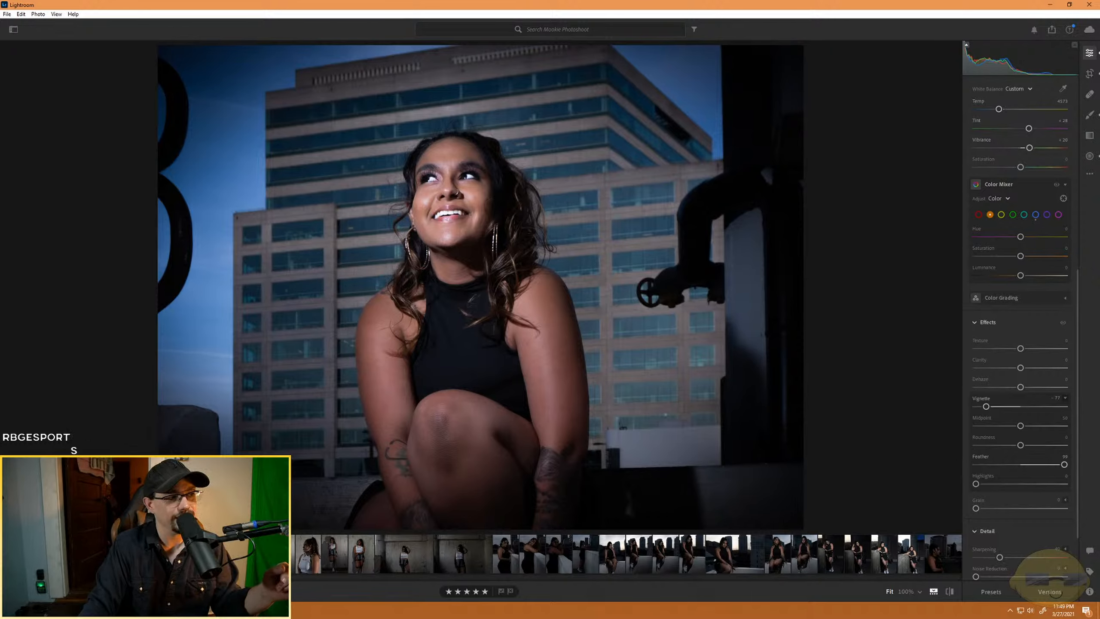
- Return to the Reserved Parking photo and compare the full view with a close-up of the tattooed forearm
left_click(260, 554)
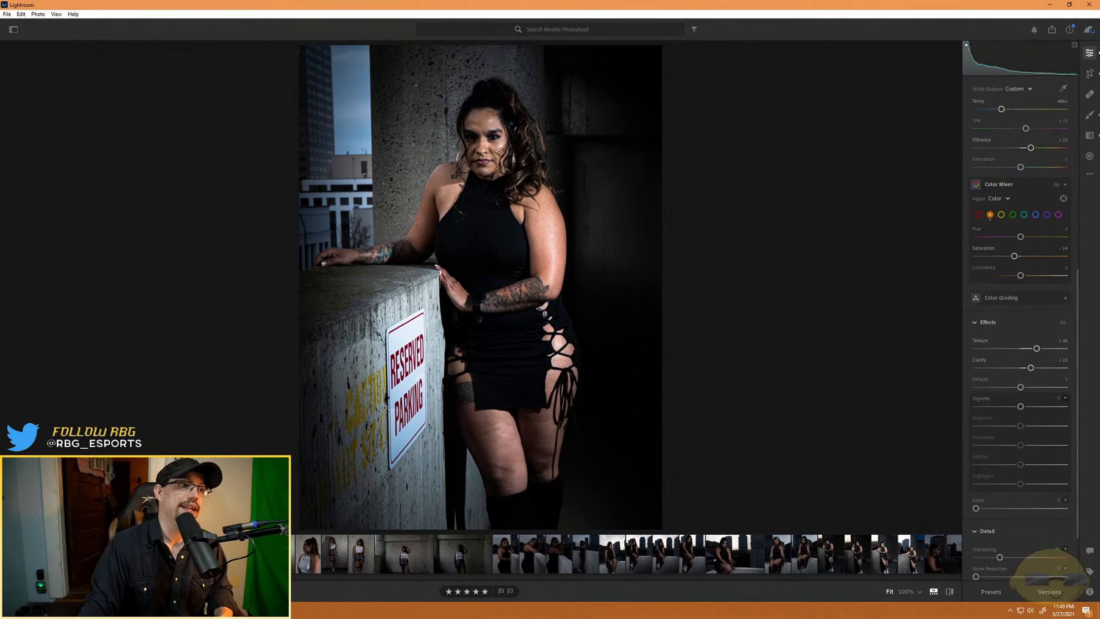
left_click(402, 382)
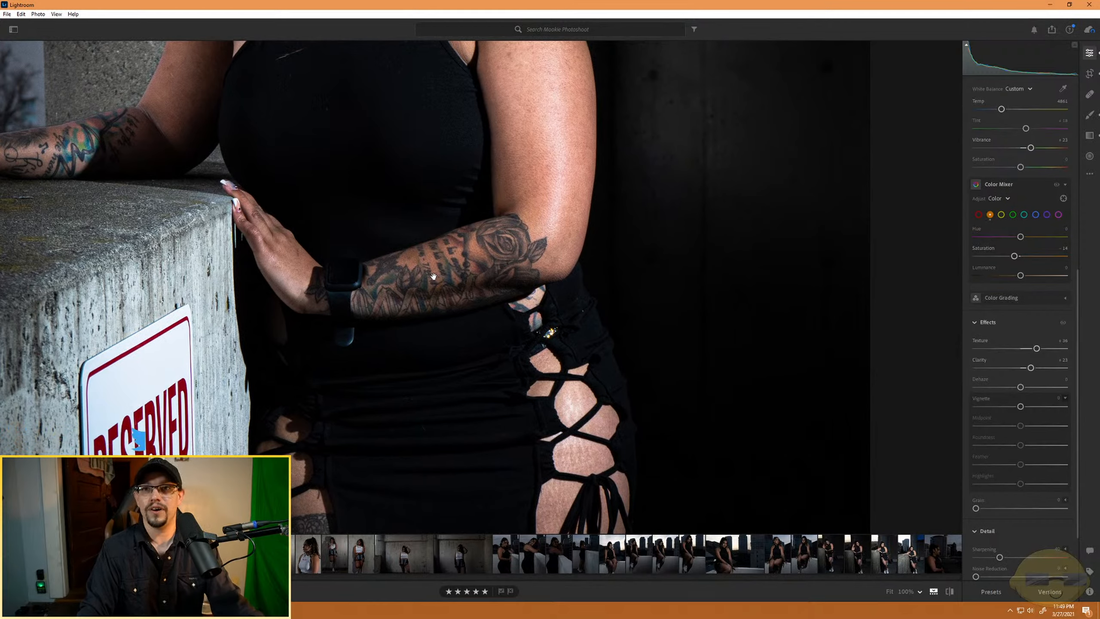
left_click(361, 305)
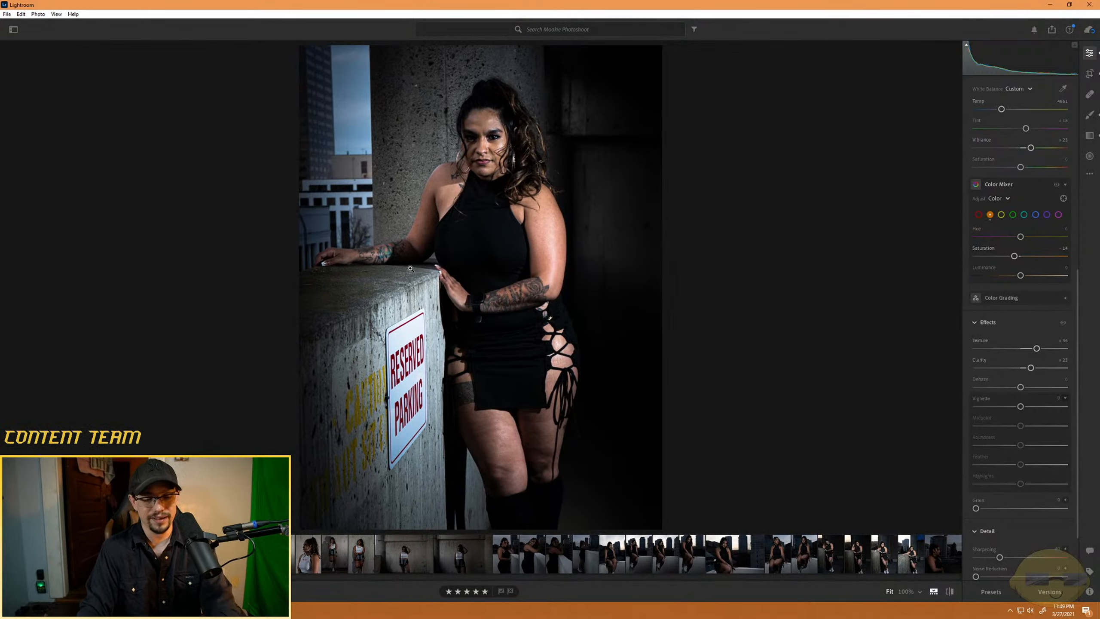
left_click(406, 258)
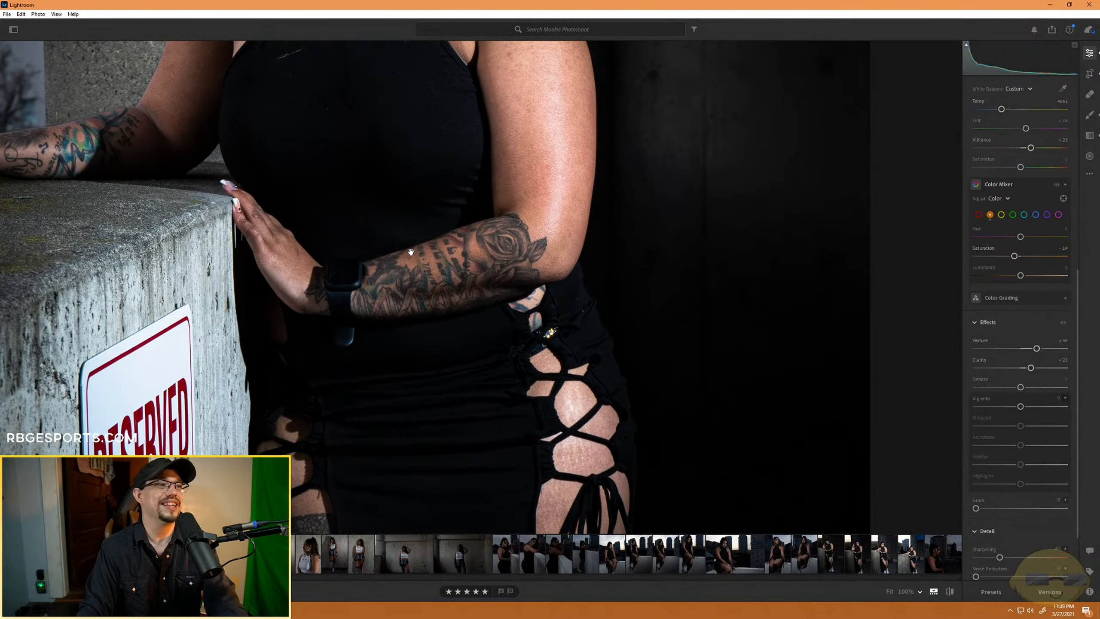
- Activate the Brush, select the existing arm mask with its overlay shown, and hide the overlays
left_click(1090, 114)
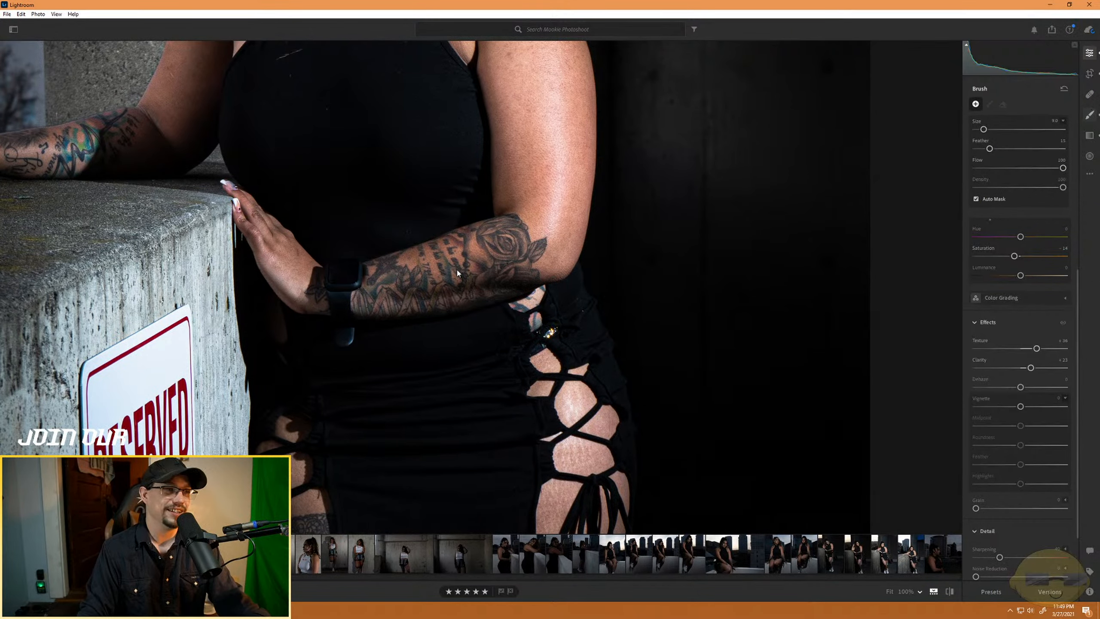
key("space")
left_click_drag(258, 141, 347, 472)
key("space")
mouse_move(393, 352)
left_mouse_down()
mouse_move(428, 391)
mouse_move(434, 382)
left_mouse_up()
key("ctrl+minus")
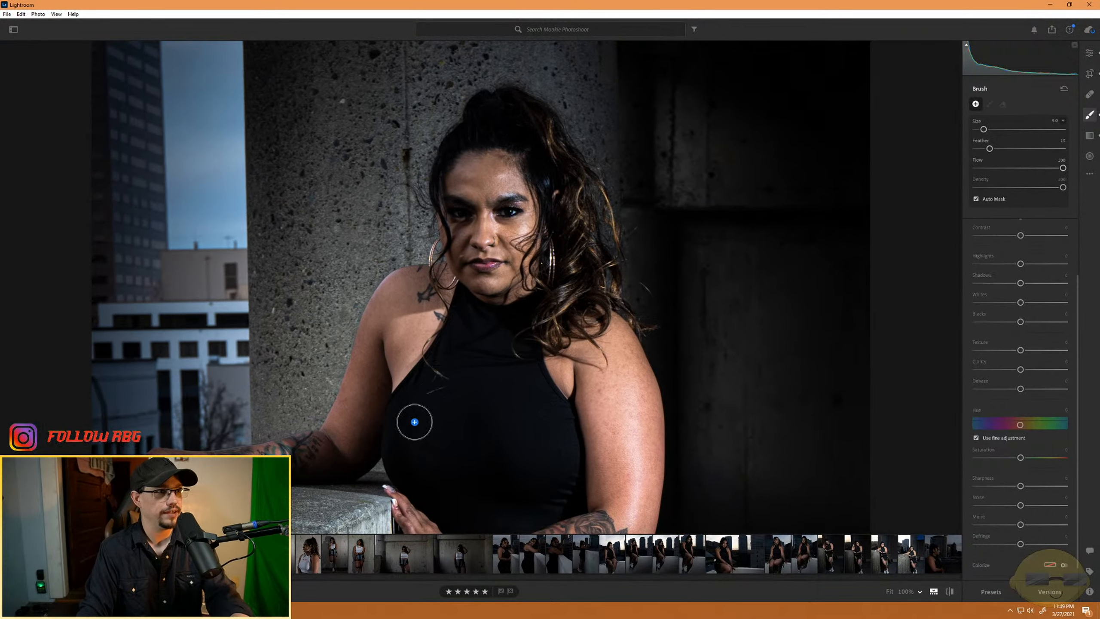
key("o")
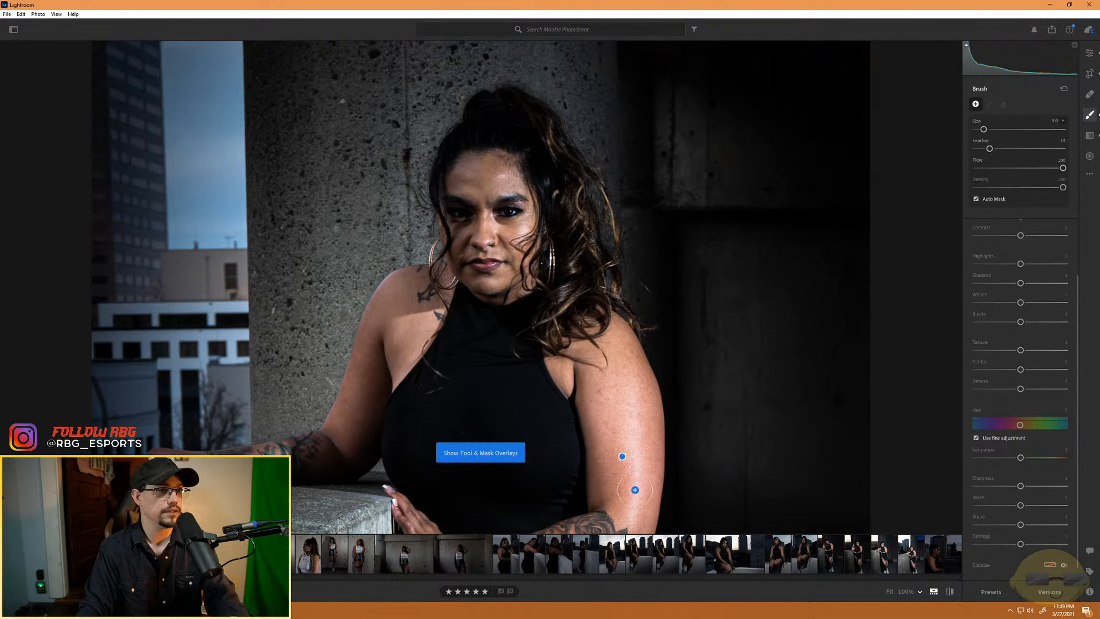
left_click(622, 456)
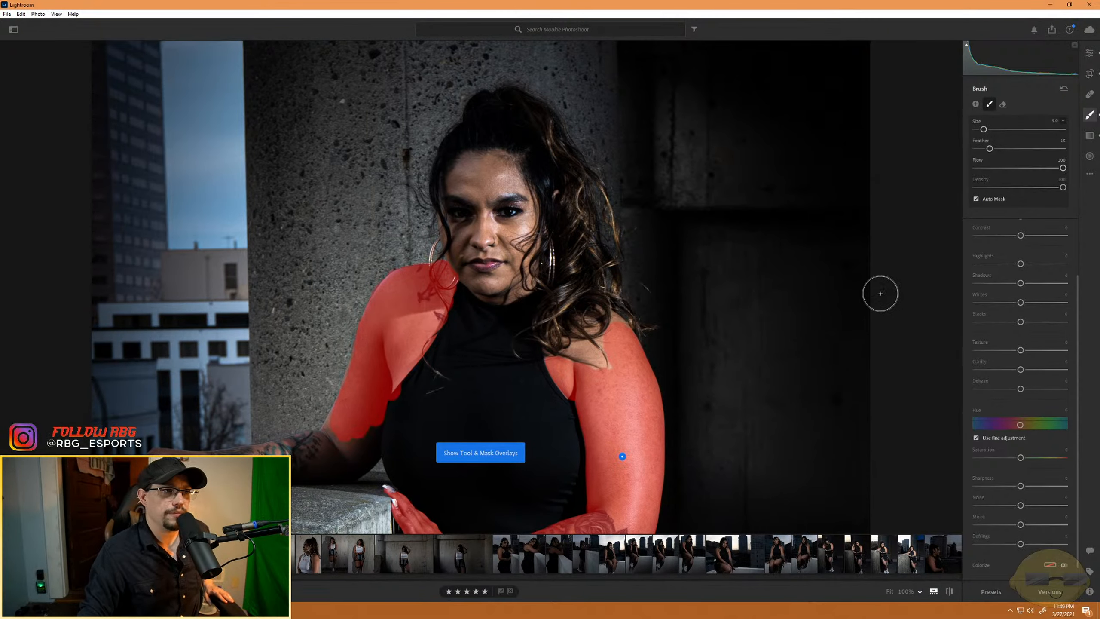
key("o")
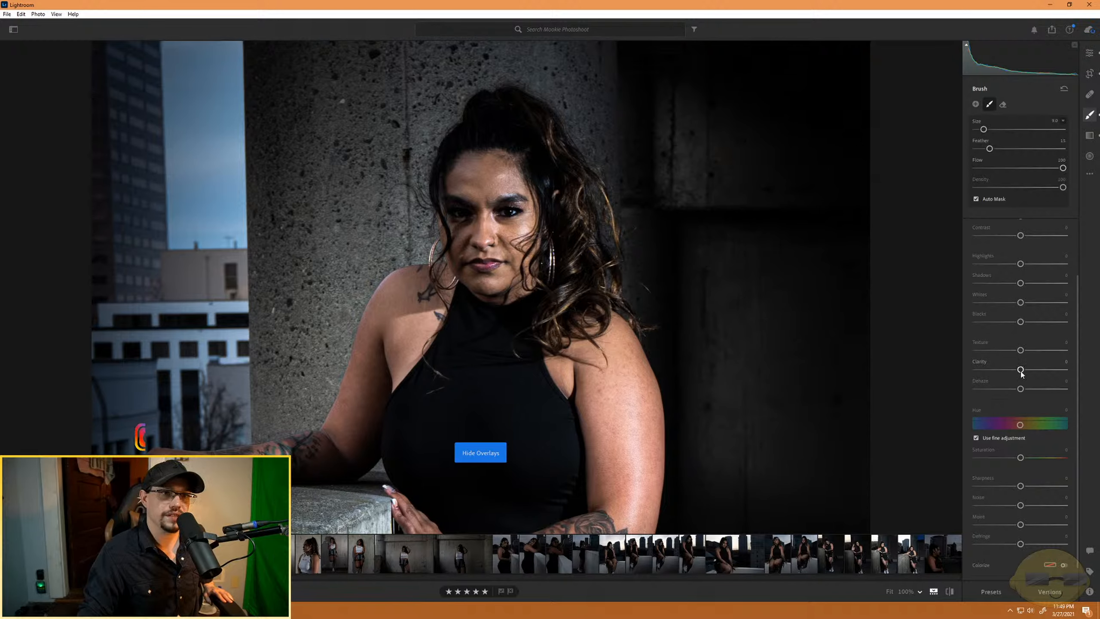
- Soften the masked skin with Texture -36 and Clarity -28, and lower its Highlights to -20
left_click_drag(1020, 369, 1007, 372)
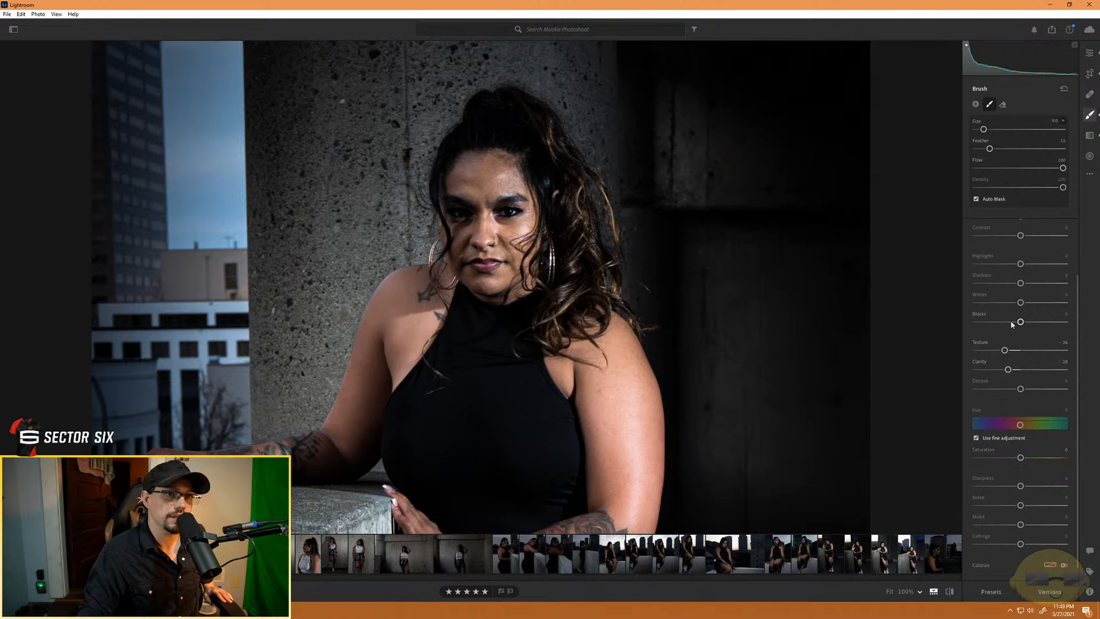
mouse_move(1020, 306)
left_mouse_down()
mouse_move(1005, 305)
mouse_move(1020, 309)
left_mouse_up()
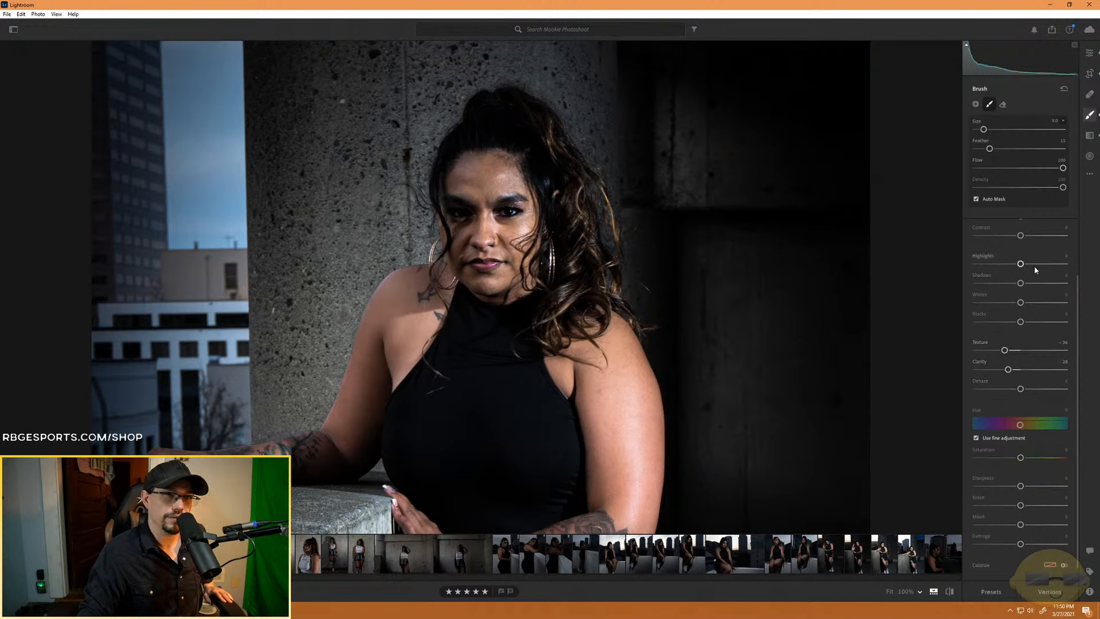
mouse_move(1021, 264)
left_mouse_down()
mouse_move(1000, 264)
mouse_move(1012, 264)
left_mouse_up()
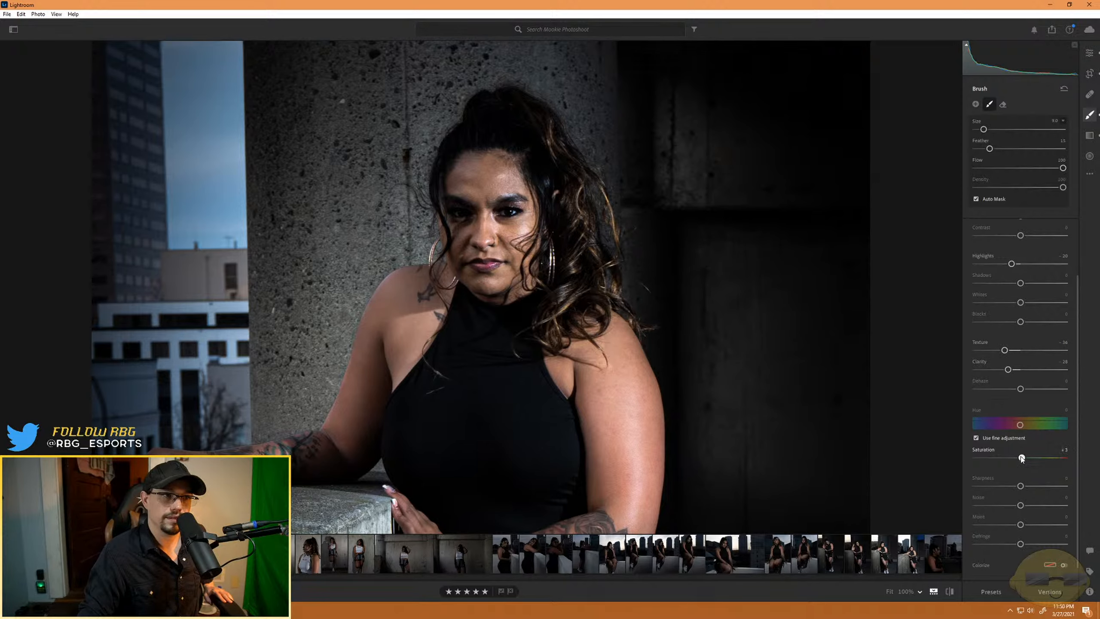
- Try darker and brighter Shadows on the masked skin, and reset Shadows to 0
scroll(1004, 488, "down", 1)
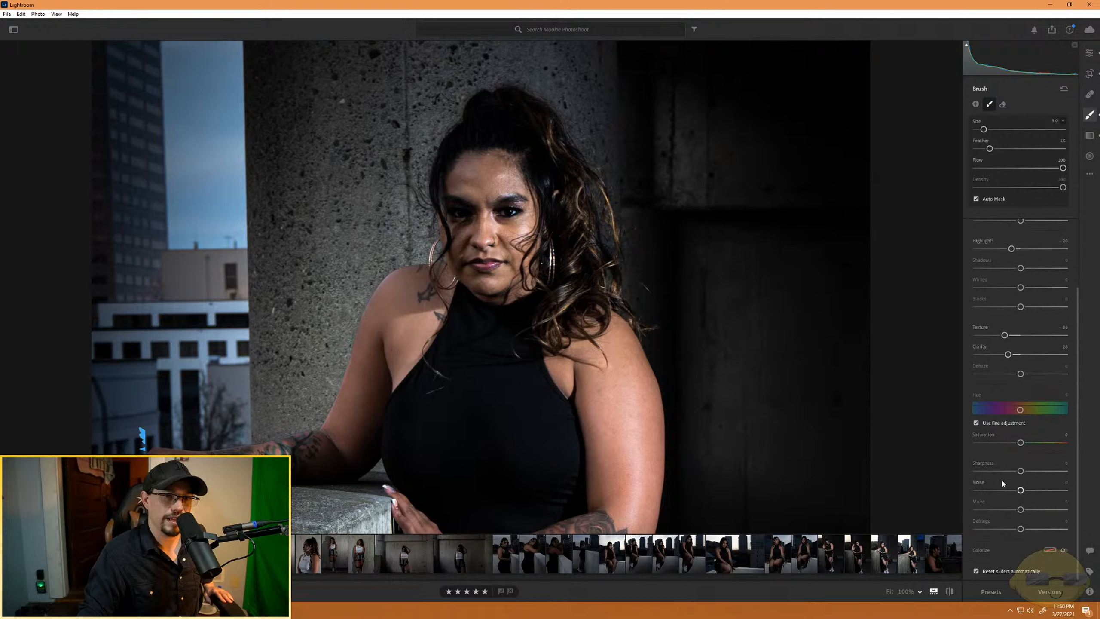
scroll(1005, 369, "up", 4)
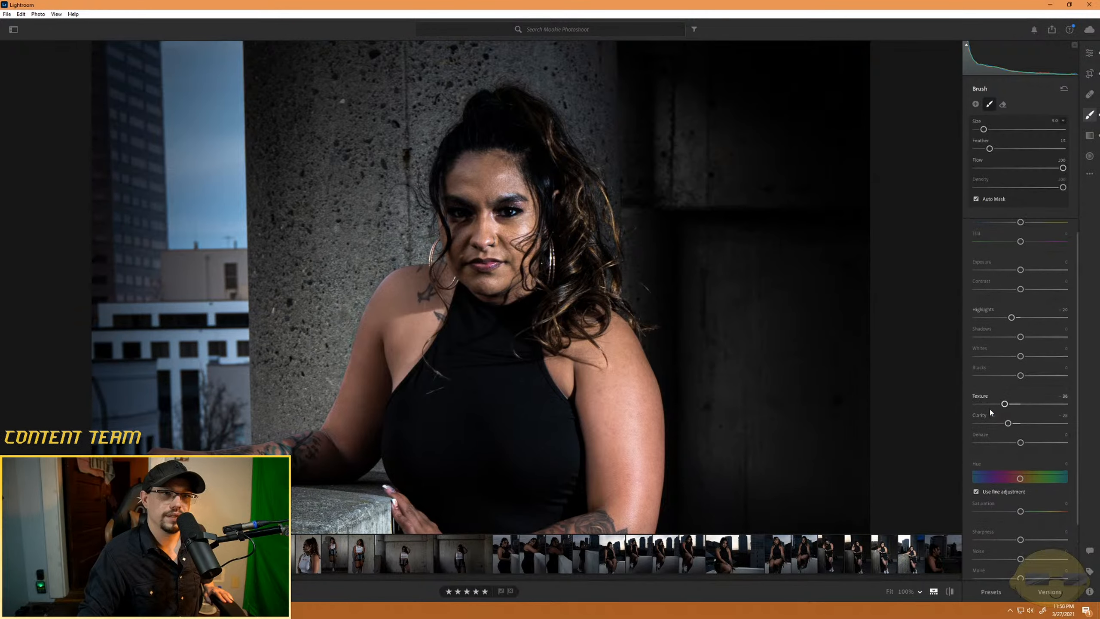
scroll(991, 304, "up", 1)
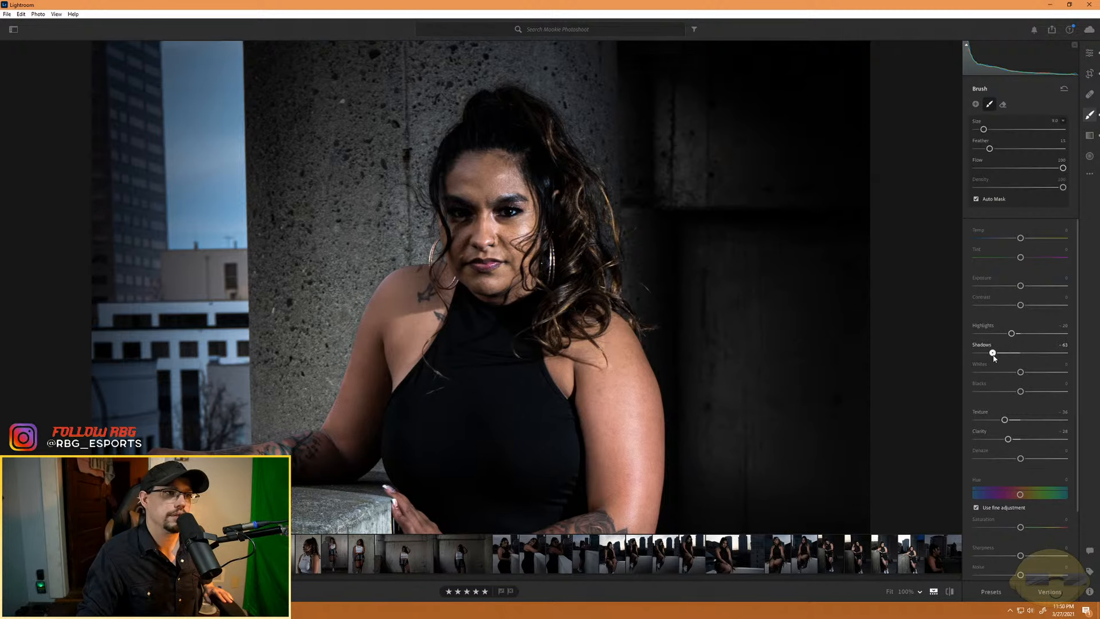
left_click_drag(993, 354, 1048, 360)
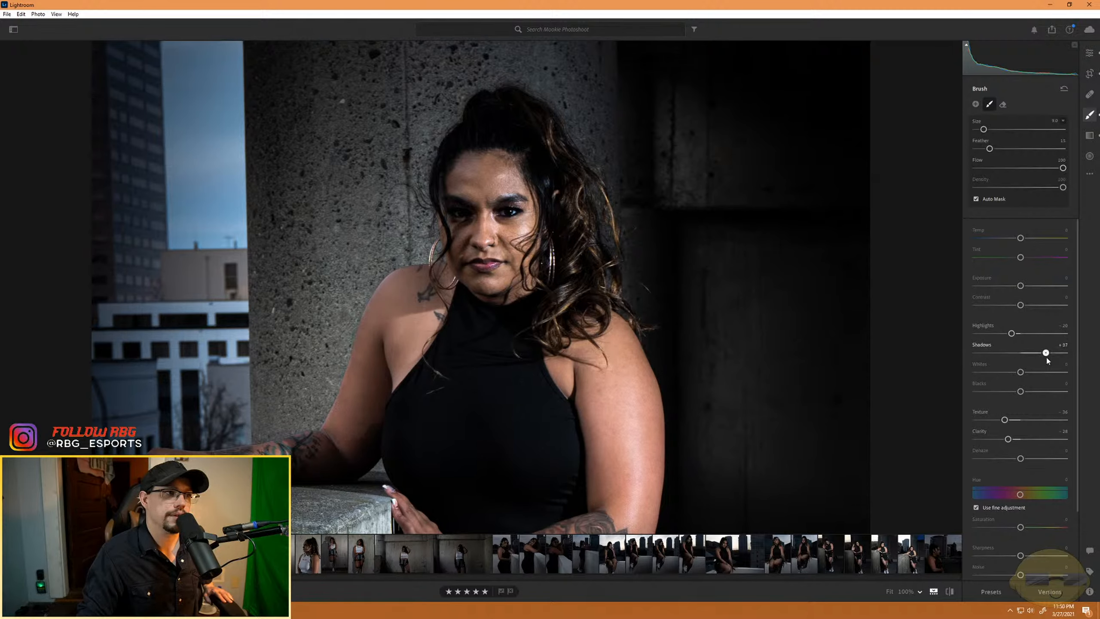
double_click(1023, 354)
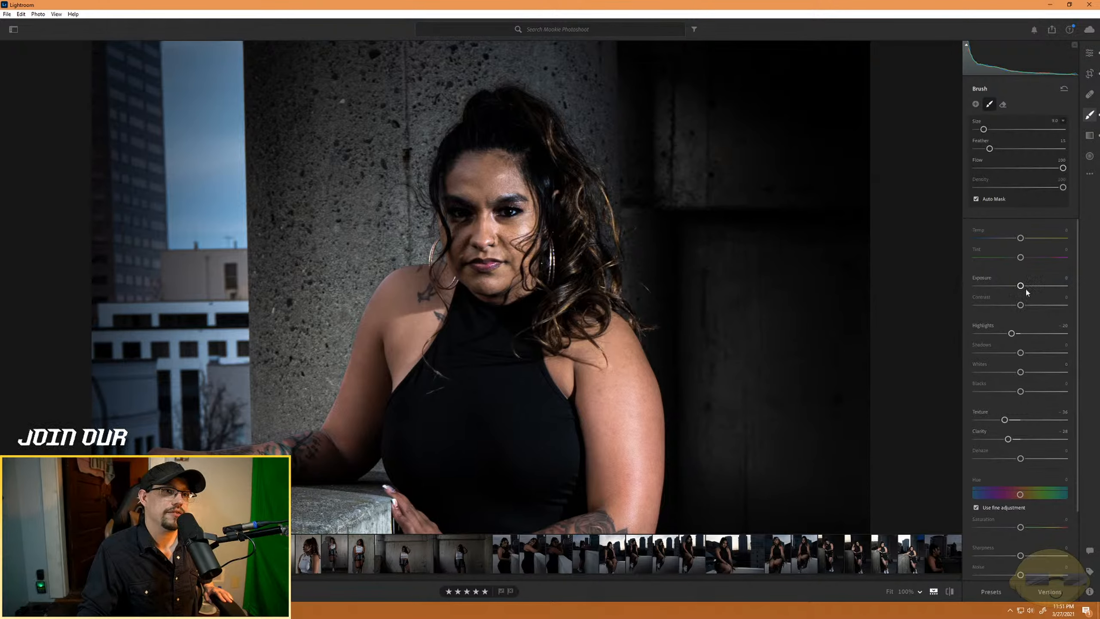
- Try Exposure -0.60 and a Temp of -100 on the masked skin, and reset both to 0
left_click_drag(1021, 286, 1014, 286)
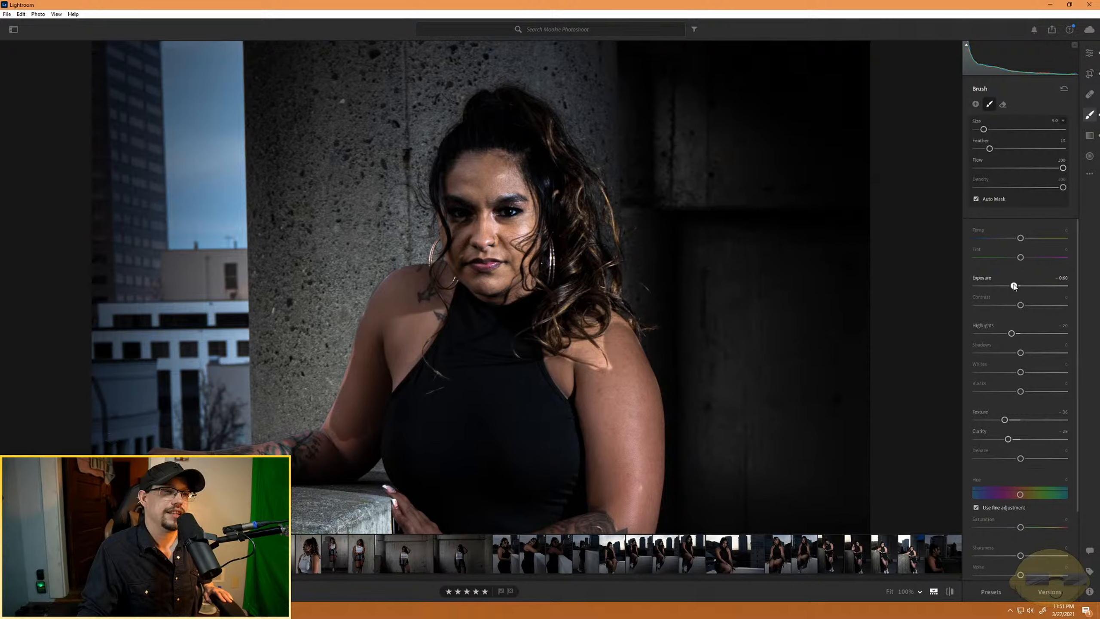
mouse_move(1014, 286)
left_mouse_down()
mouse_move(964, 291)
mouse_move(1019, 292)
left_mouse_up()
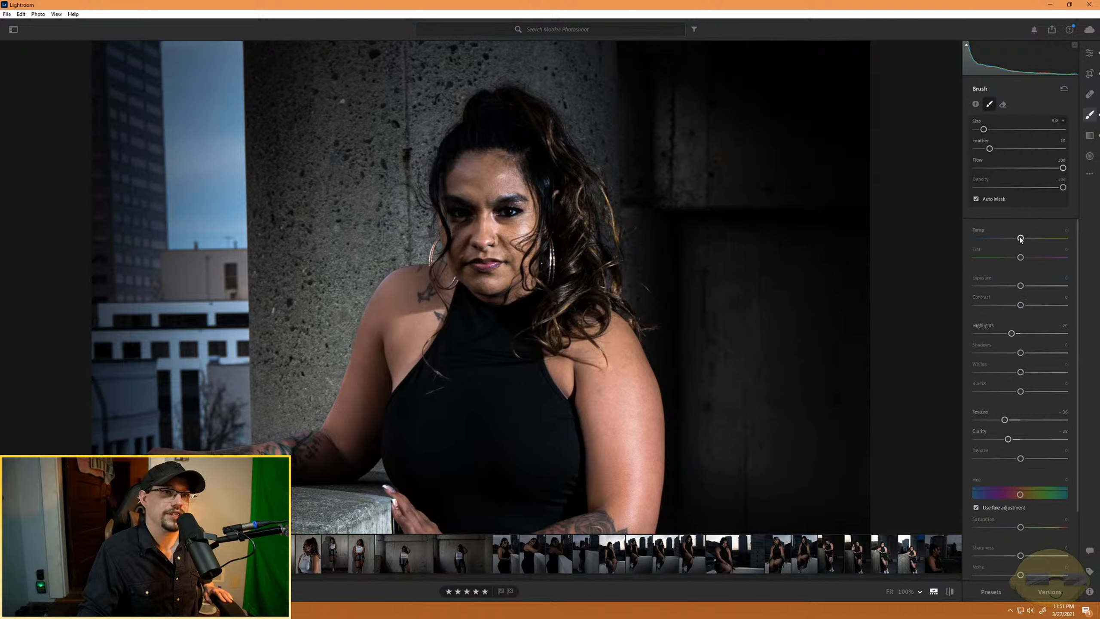
left_click_drag(1019, 239, 938, 247)
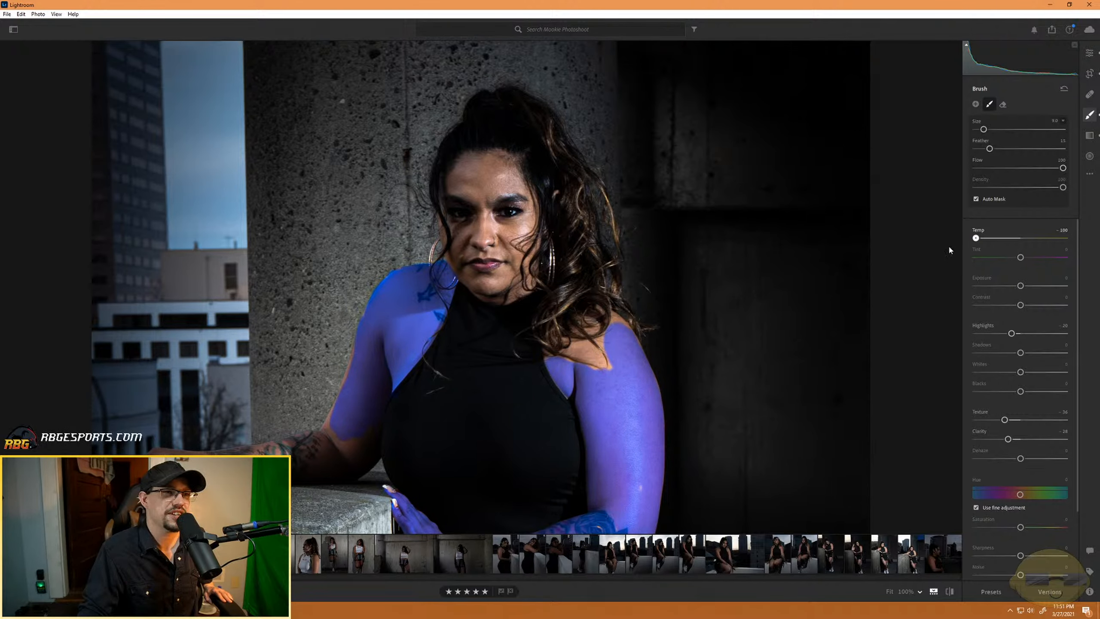
left_click_drag(976, 238, 1020, 239)
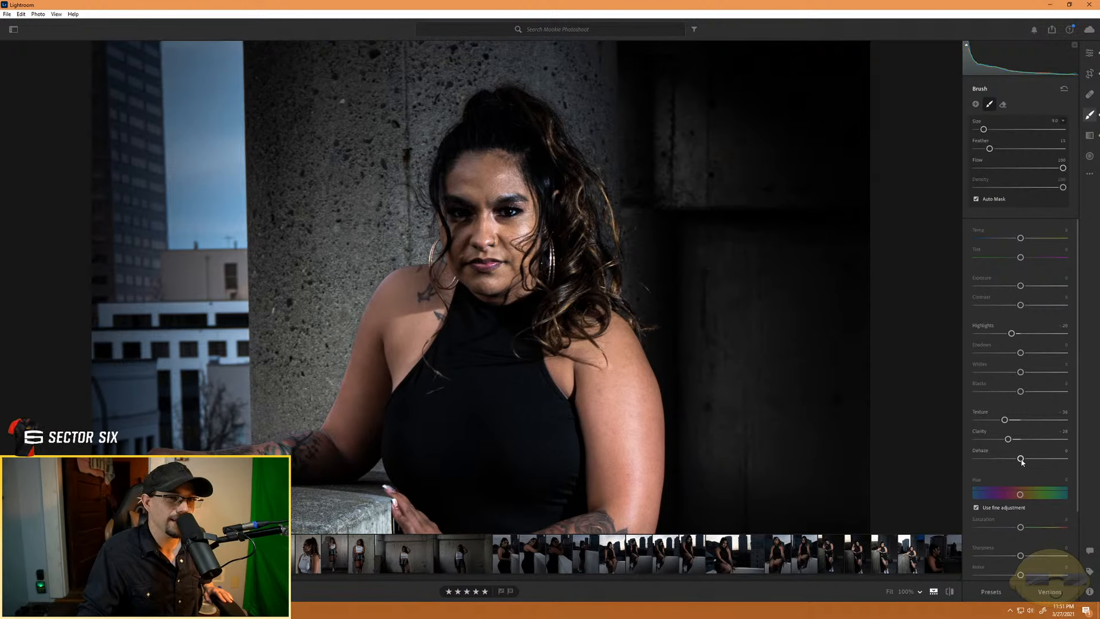
- Lower the masked skin's Dehaze to -14 and reduce the brush size
left_click_drag(1021, 459, 1009, 458)
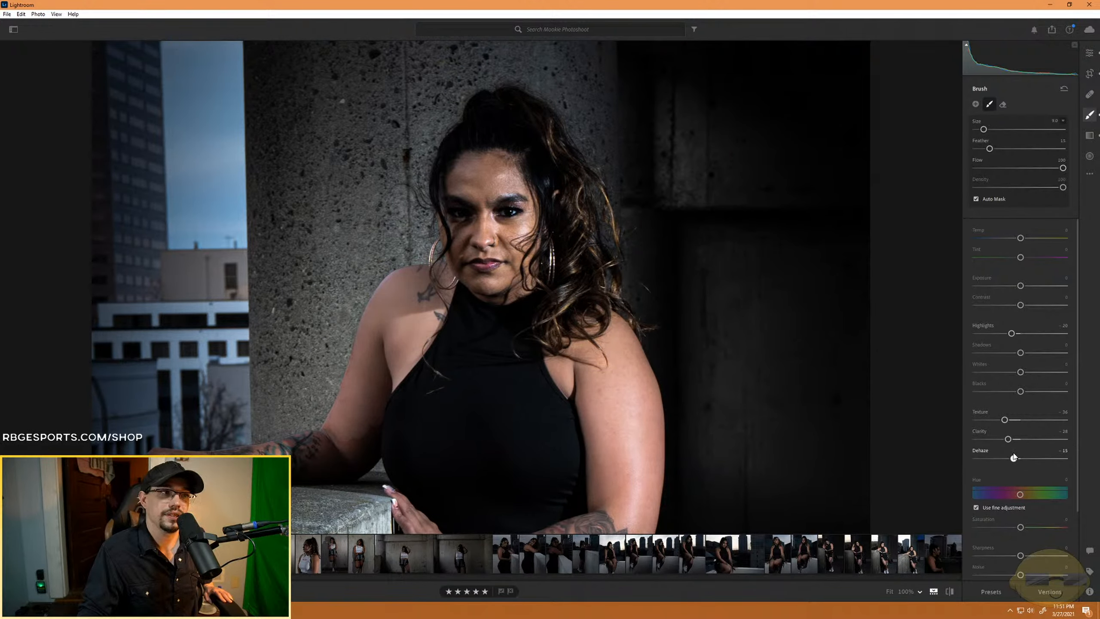
left_click_drag(1013, 457, 1014, 459)
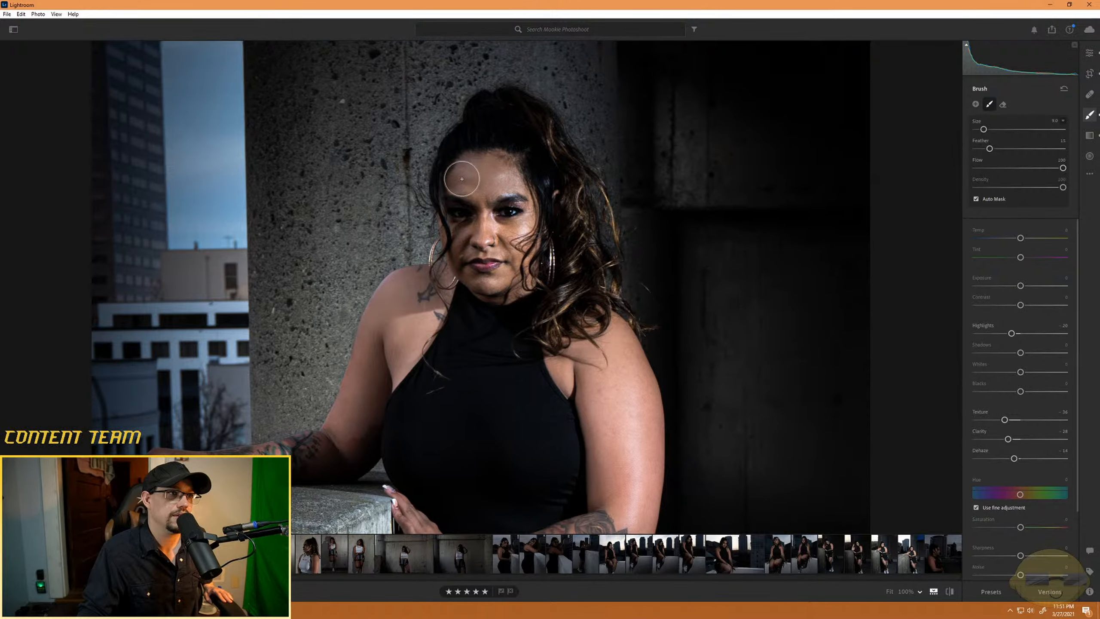
scroll(485, 207, "down", 6)
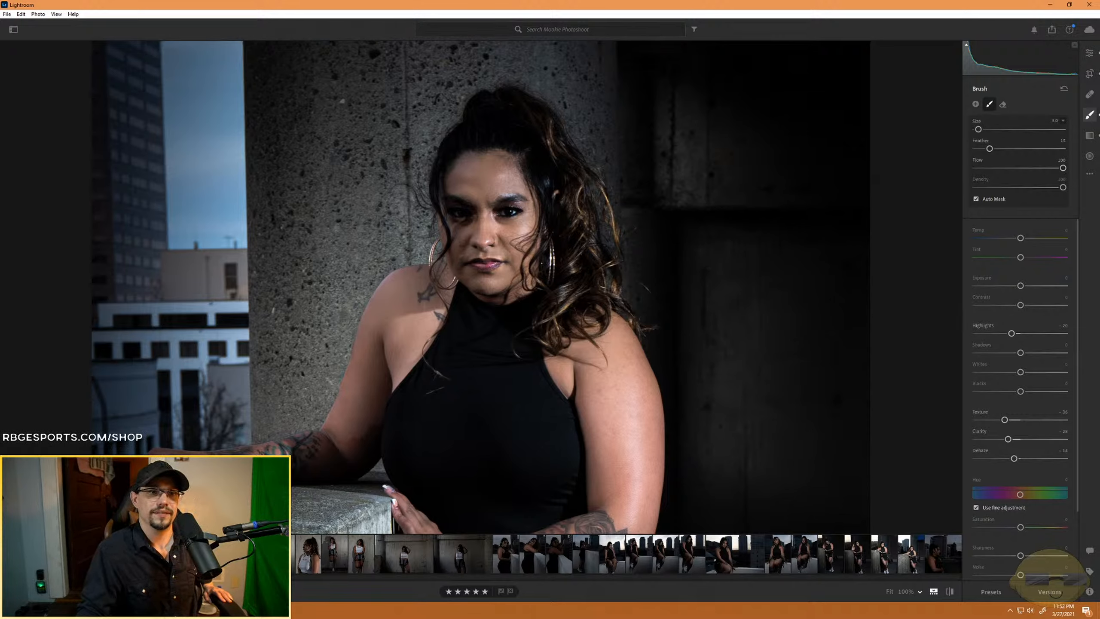
- Raise the masked skin's Saturation to +25 and cool its Temp slightly to -3
right_click(1023, 527)
left_click_drag(1021, 528, 1033, 527)
left_click(995, 521)
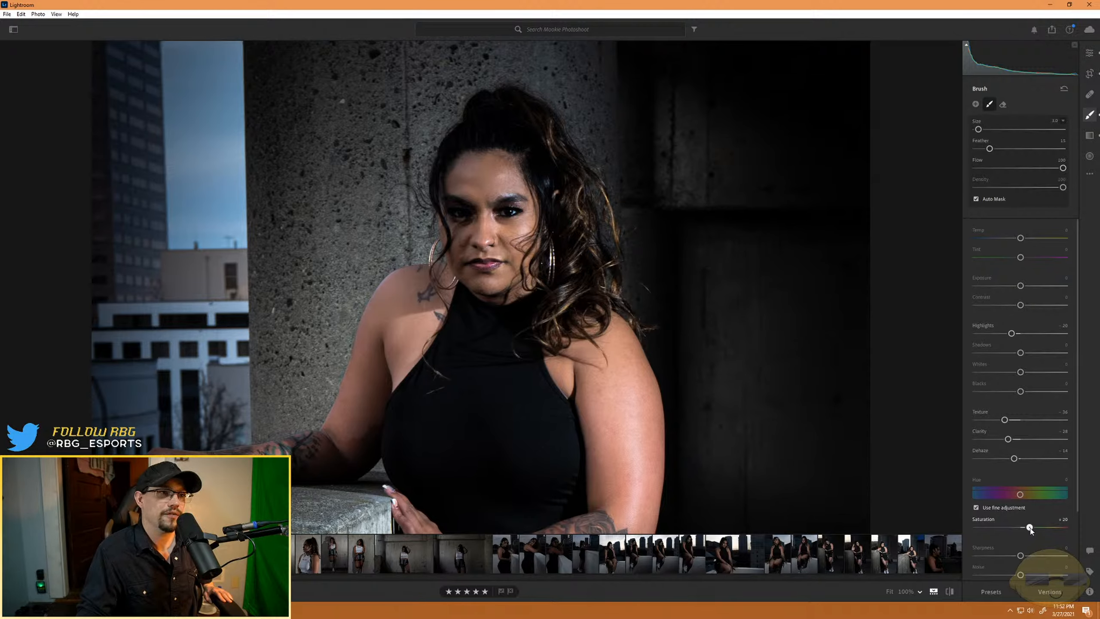
mouse_move(1047, 532)
left_mouse_down()
mouse_move(1069, 532)
mouse_move(1033, 534)
left_mouse_up()
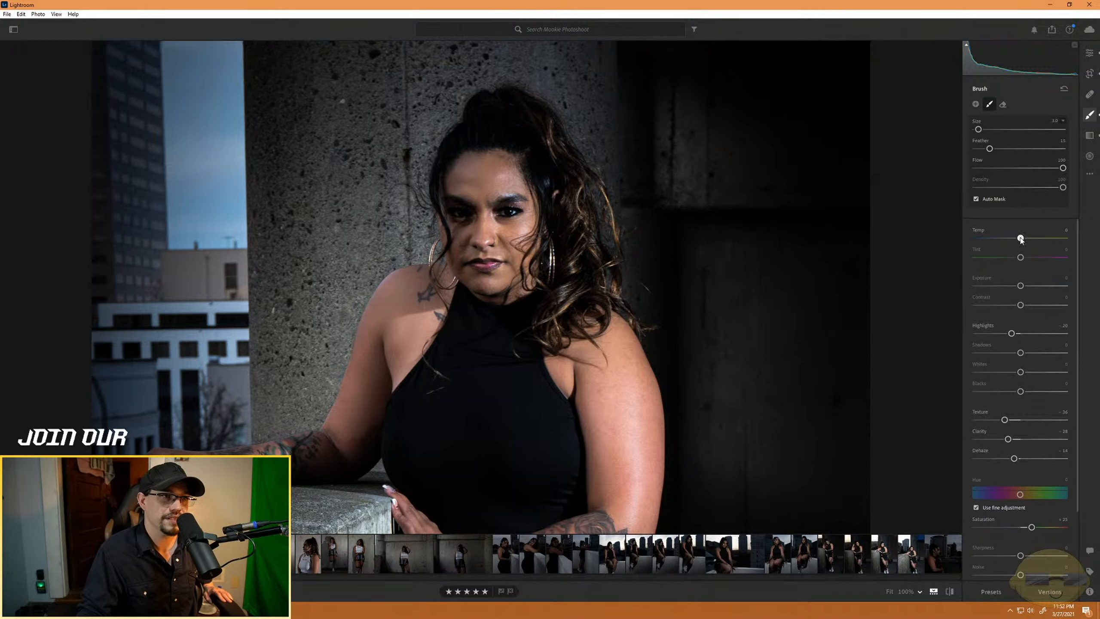
left_click_drag(1021, 239, 1020, 238)
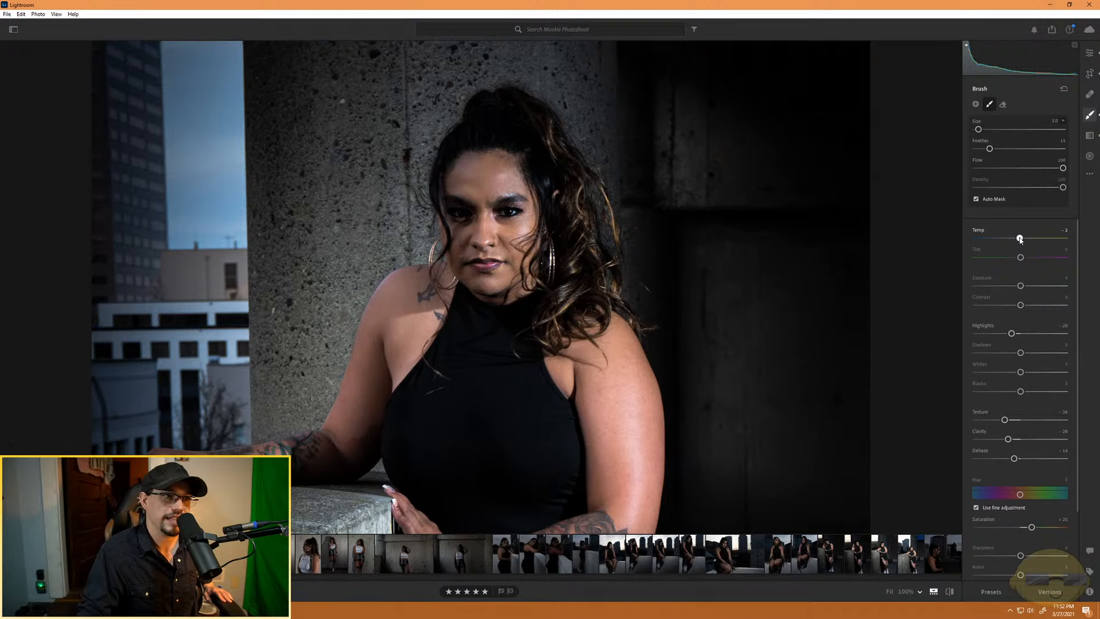
left_click_drag(1020, 239, 1018, 239)
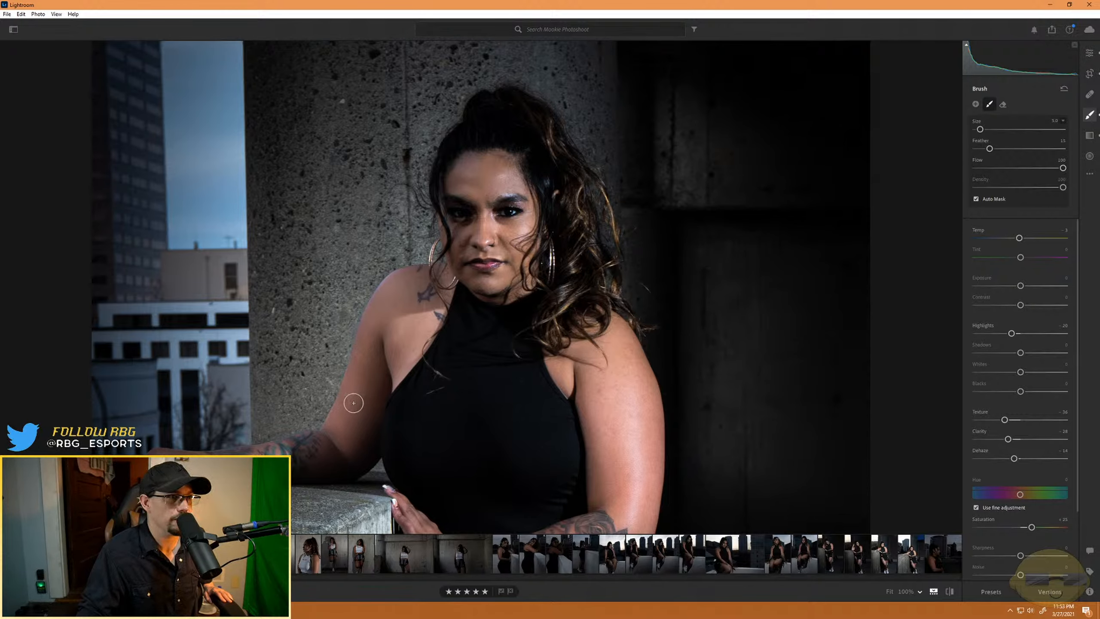
- Paint the mask with a smaller brush onto the skin showing through the skirt's lacing on the side nearest the parking sign
key("alt")
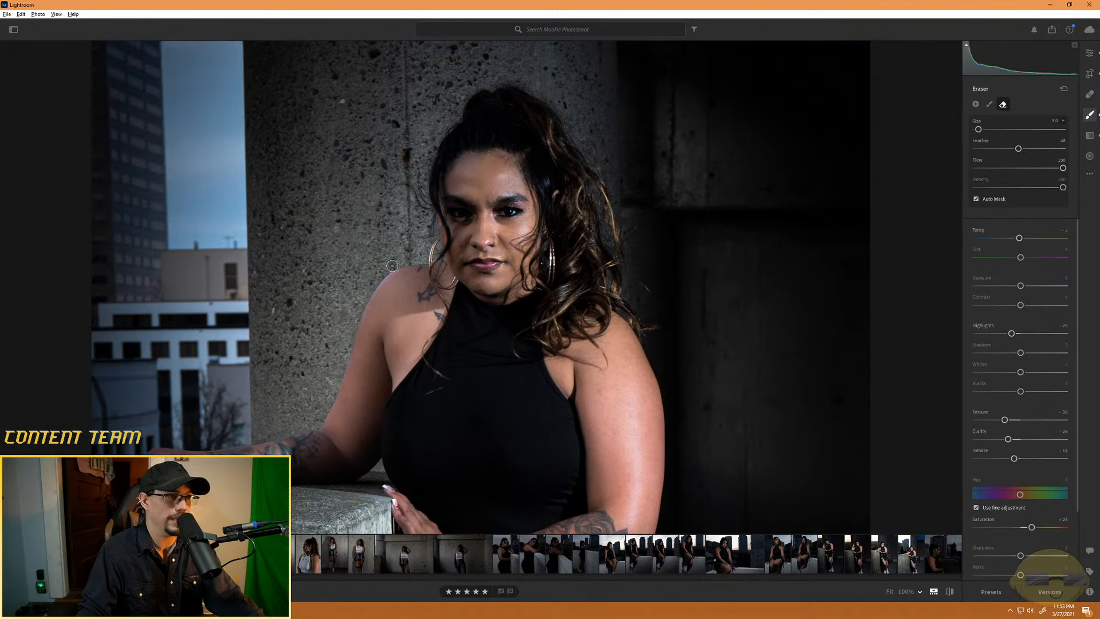
key("alt")
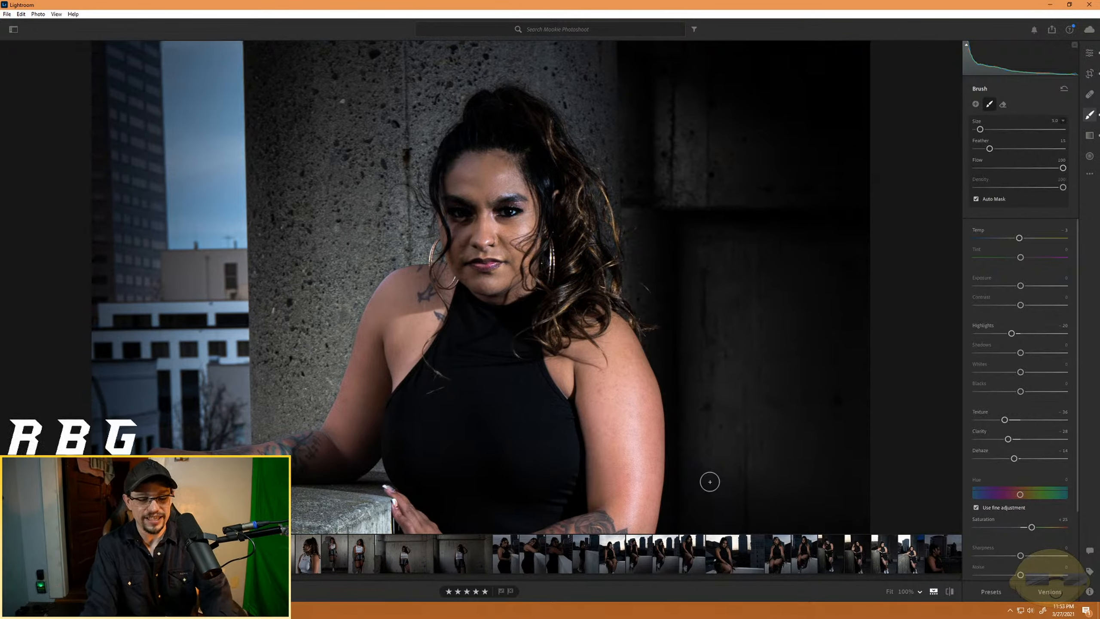
key("ctrl+minus")
key("ctrl+minus")
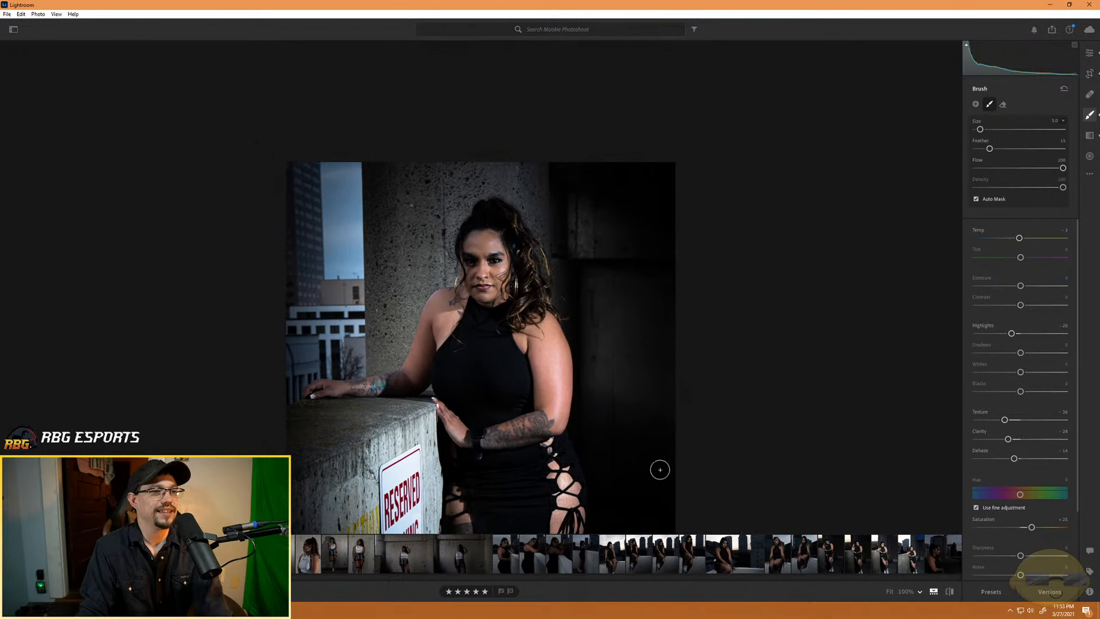
left_click_drag(527, 499, 516, 304)
key("ctrl+equal")
key("ctrl+equal")
key("ctrl+equal")
key("ctrl+equal")
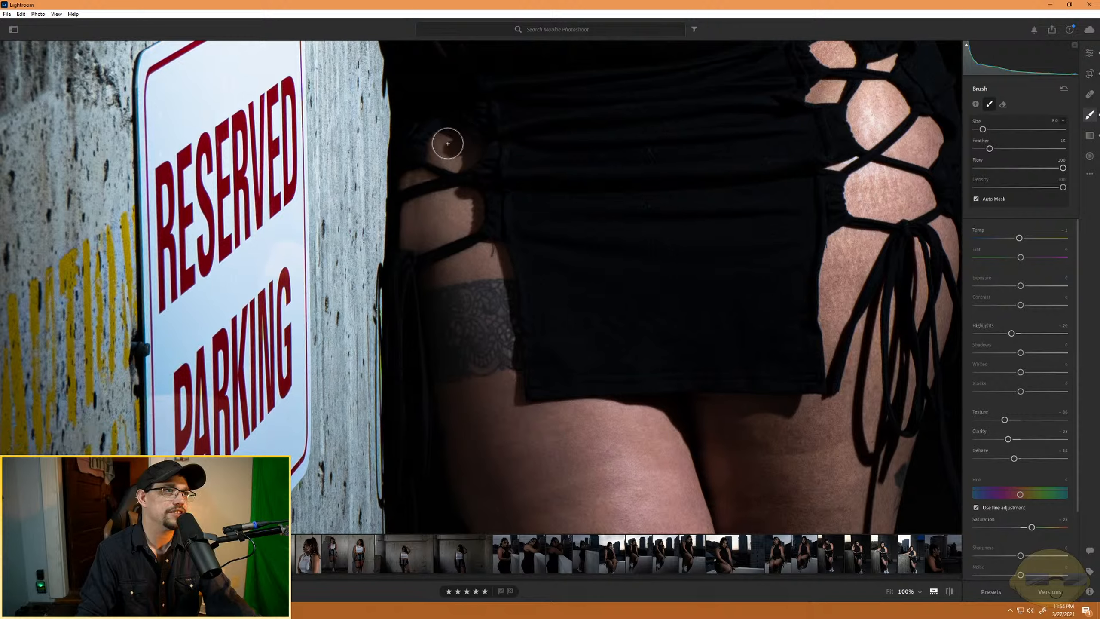
key("bracketleft")
key("bracketleft")
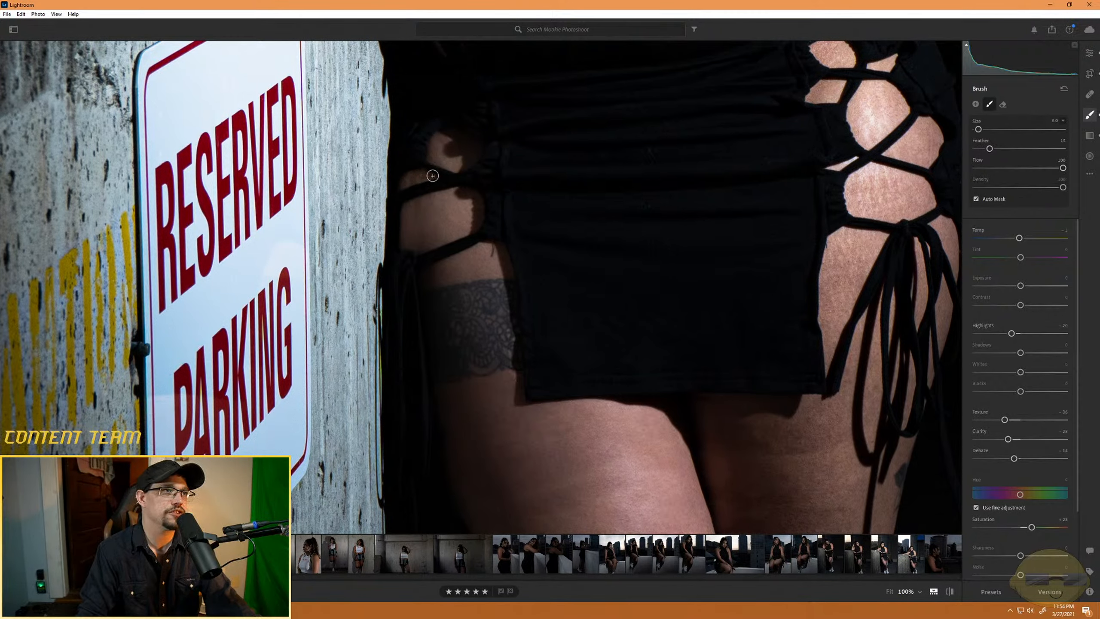
key("bracketleft")
key("bracketleft")
key("bracketleft")
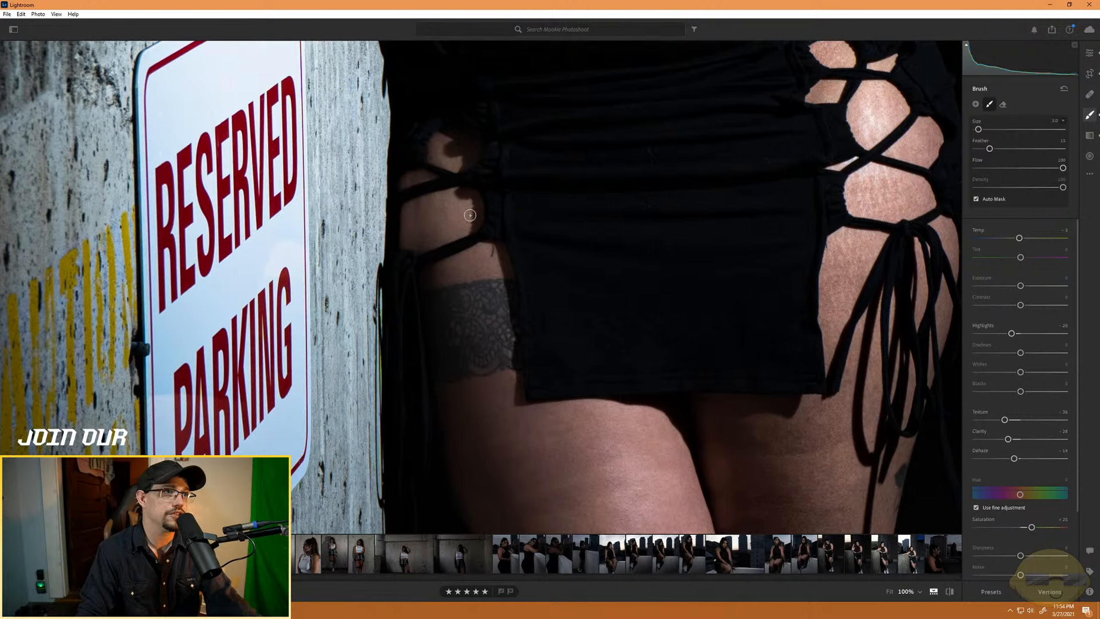
- Brush the skin-softening mask over the bare hip between the skirt's laces on the side away from the sign, adjusting brush size to fit
left_click_drag(885, 223, 667, 306)
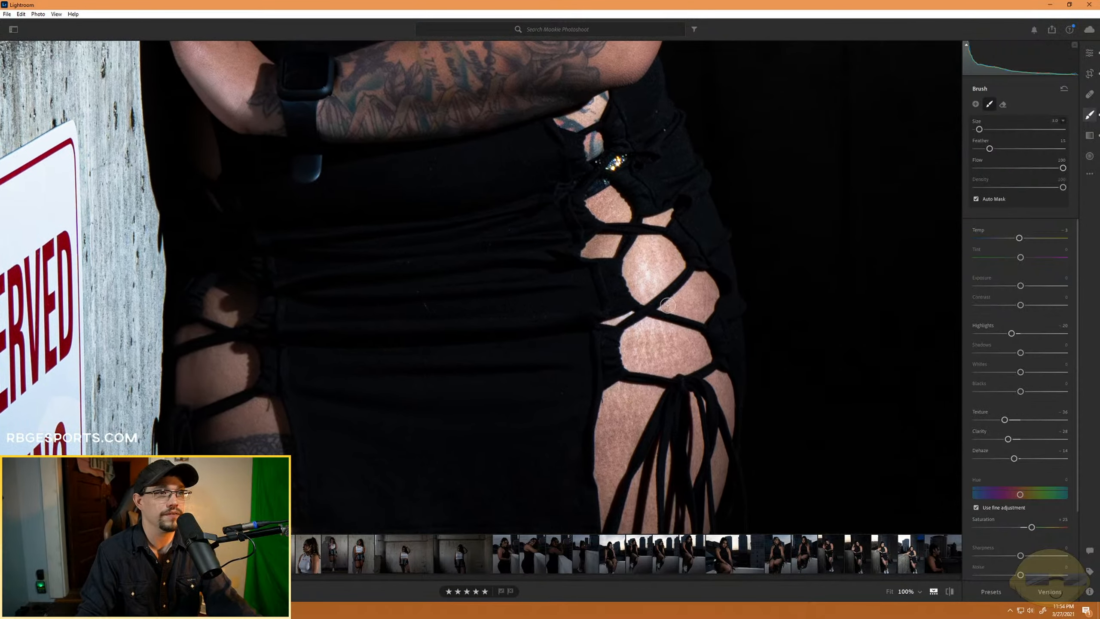
key("bracketright")
mouse_move(643, 265)
left_mouse_down()
mouse_move(669, 259)
mouse_move(636, 286)
mouse_move(636, 262)
mouse_move(664, 256)
left_mouse_up()
mouse_move(710, 300)
left_mouse_down()
mouse_move(694, 289)
mouse_move(702, 304)
mouse_move(672, 306)
mouse_move(703, 314)
left_mouse_up()
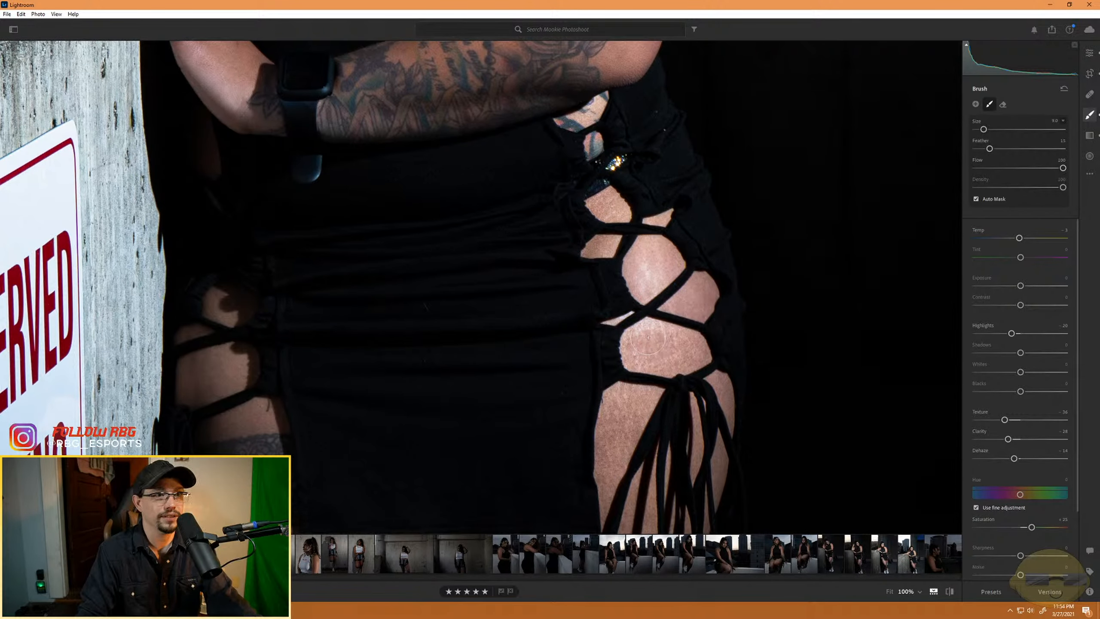
mouse_move(648, 337)
left_mouse_down()
mouse_move(694, 347)
mouse_move(681, 361)
mouse_move(634, 357)
mouse_move(631, 342)
mouse_move(665, 345)
left_mouse_up()
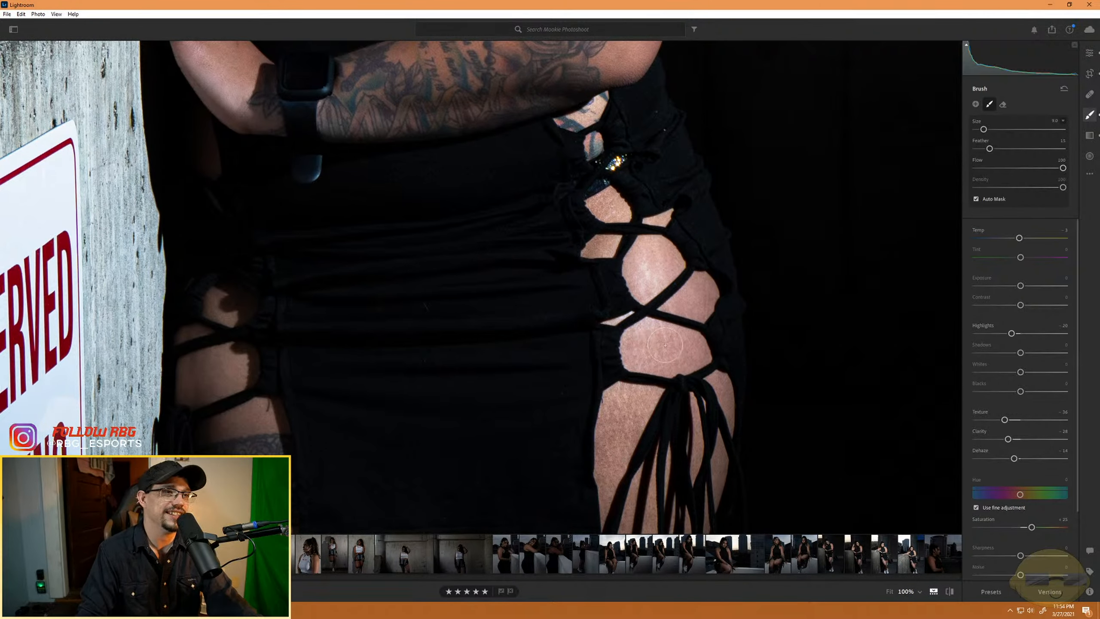
scroll(595, 238, "down", 4)
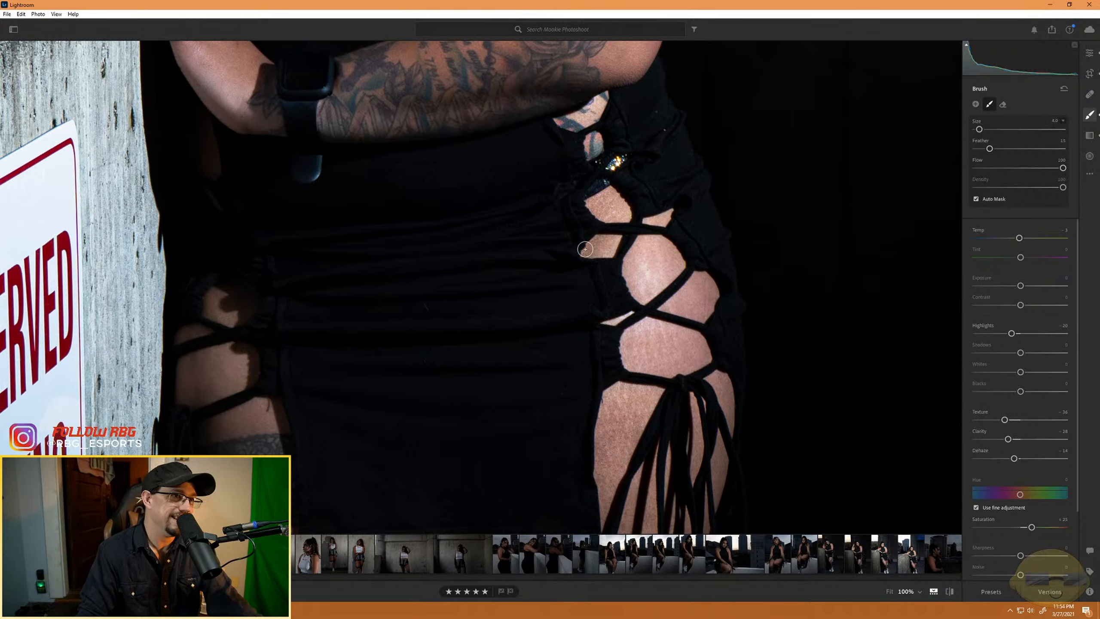
mouse_move(594, 256)
left_mouse_down()
mouse_move(588, 242)
mouse_move(616, 238)
mouse_move(608, 244)
mouse_move(605, 195)
mouse_move(601, 209)
mouse_move(622, 217)
mouse_move(672, 212)
left_mouse_up()
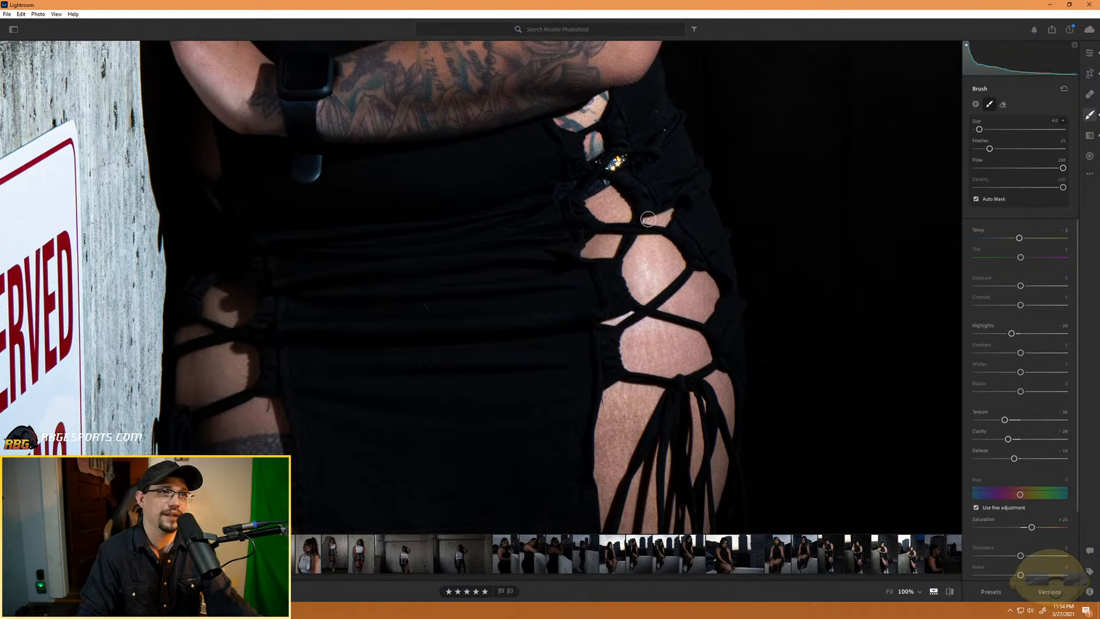
mouse_move(667, 249)
left_mouse_down()
mouse_move(648, 265)
mouse_move(642, 244)
mouse_move(635, 296)
mouse_move(606, 322)
mouse_move(631, 311)
left_mouse_up()
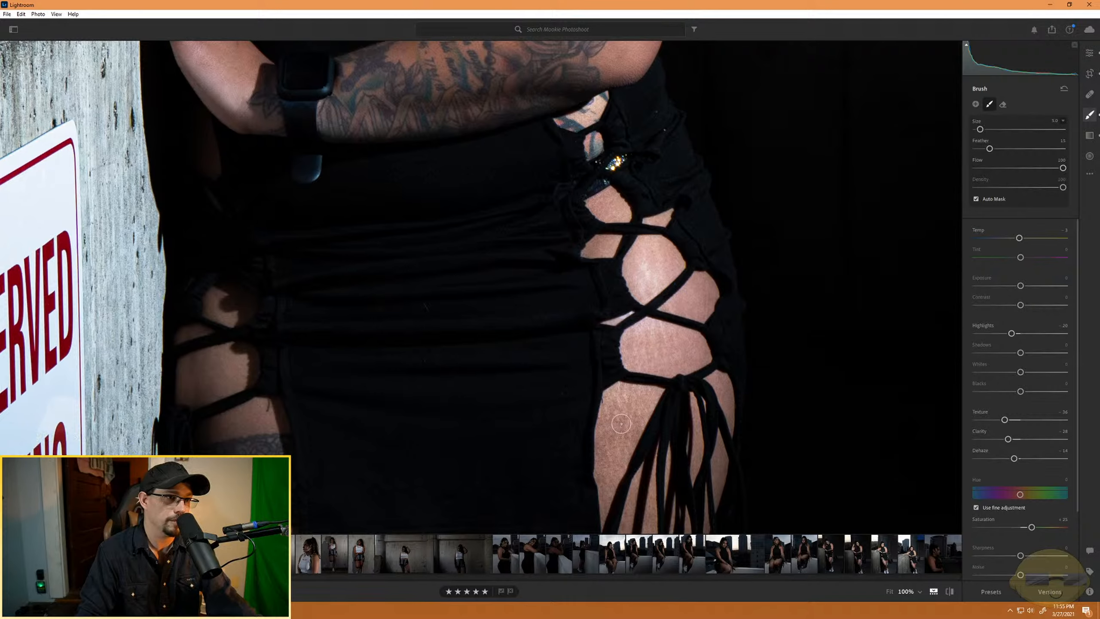
- Extend the skin mask with a larger brush, up to size 10, over both thighs below the lacing and down to the knees
scroll(621, 426, "up", 3)
mouse_move(621, 427)
left_mouse_down()
mouse_move(649, 401)
mouse_move(620, 393)
left_mouse_up()
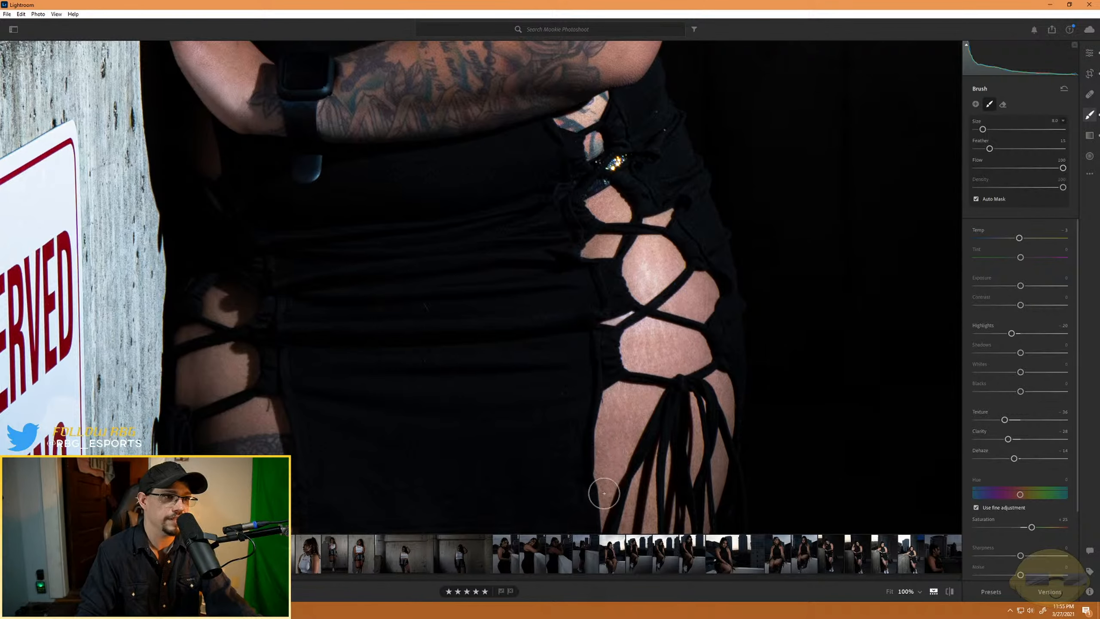
left_click_drag(658, 499, 657, 344)
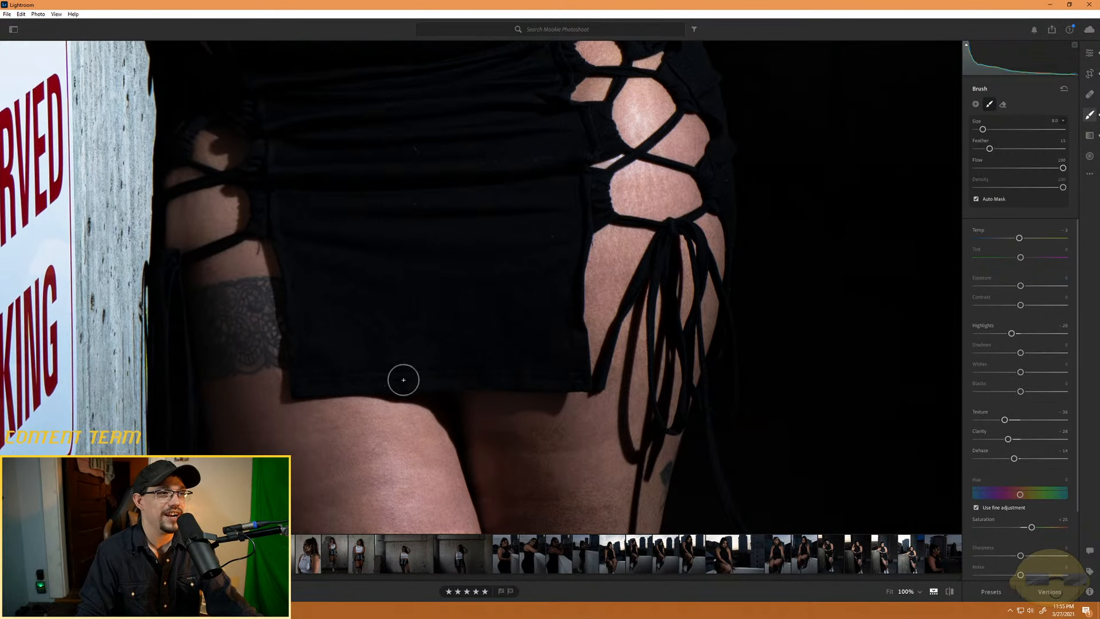
key("alt")
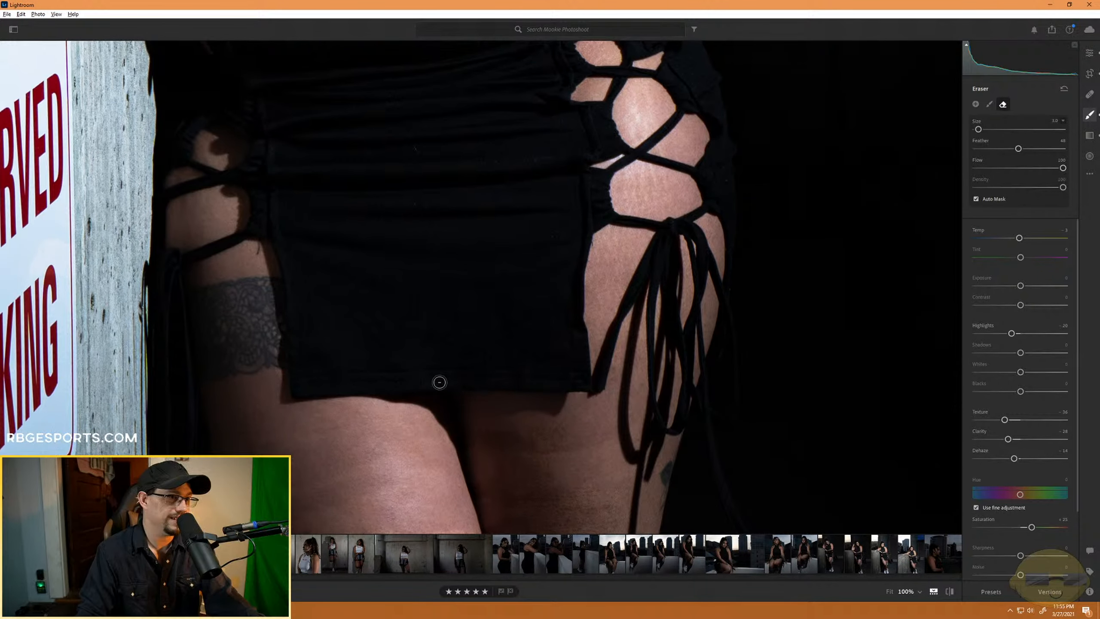
key("space")
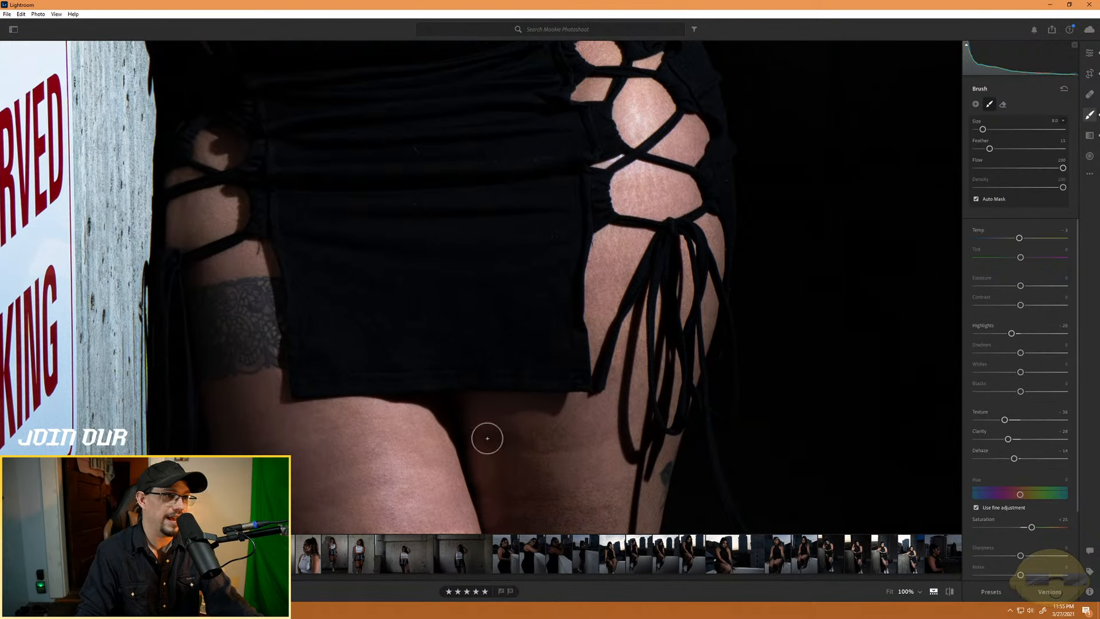
key("bracketright")
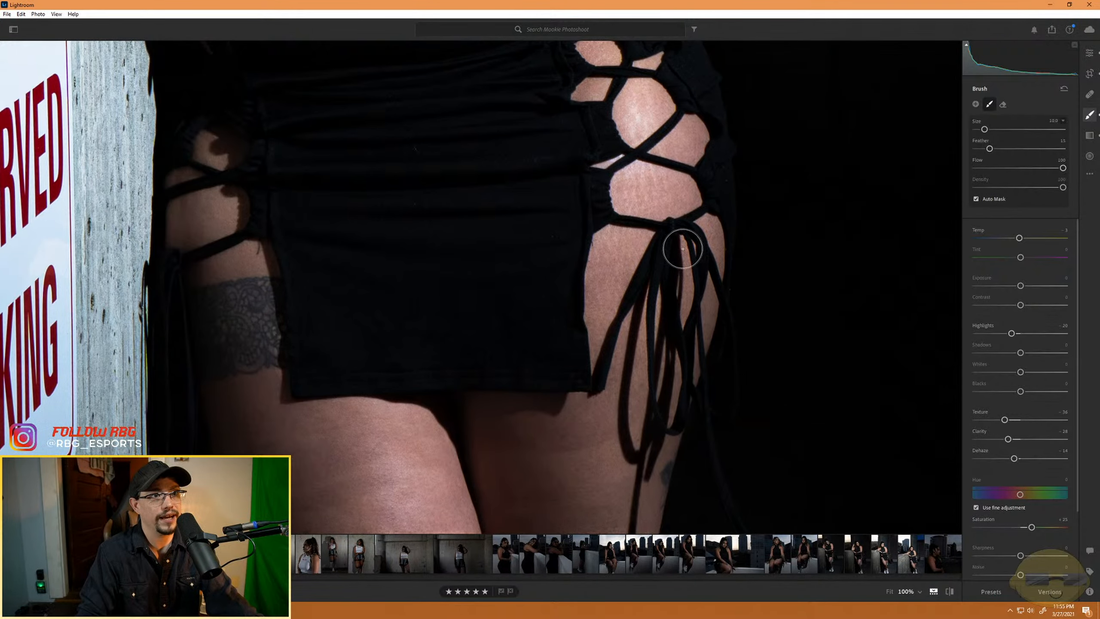
left_click_drag(535, 465, 532, 243)
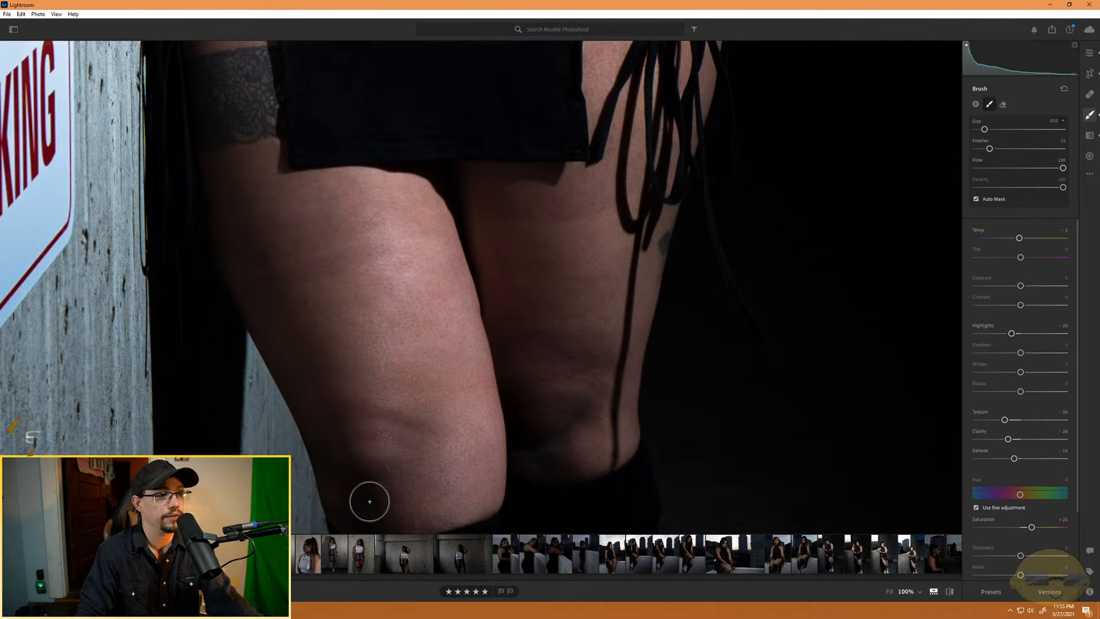
left_click_drag(386, 483, 417, 339)
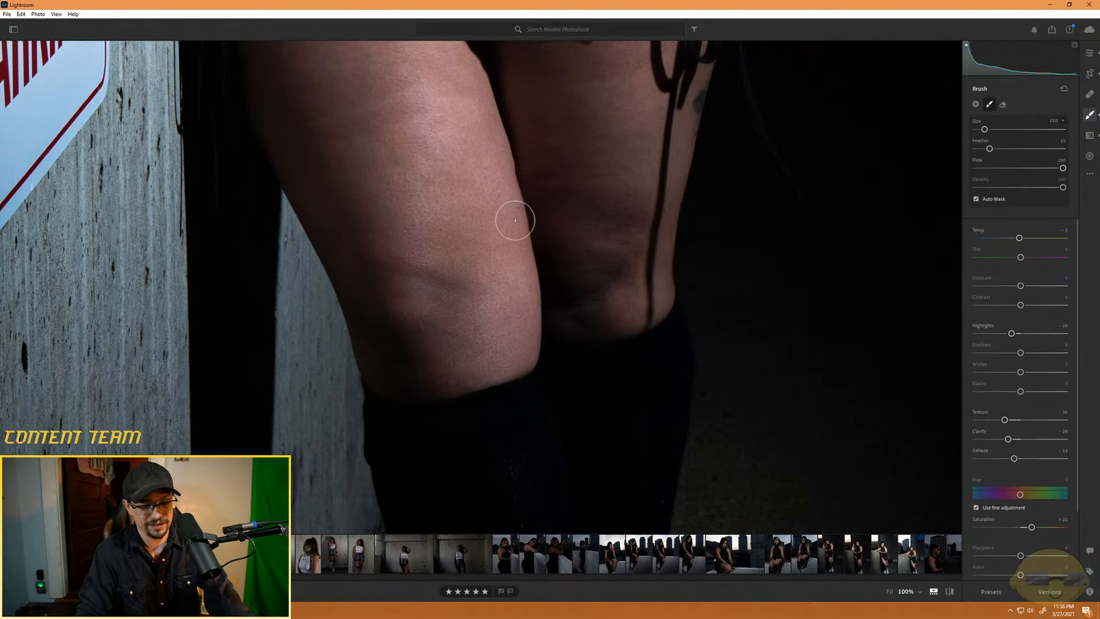
- Show the mask overlay and fill the unpainted gaps along the skirt's edges, the upper thigh and the hanging ties
key("h")
key("o")
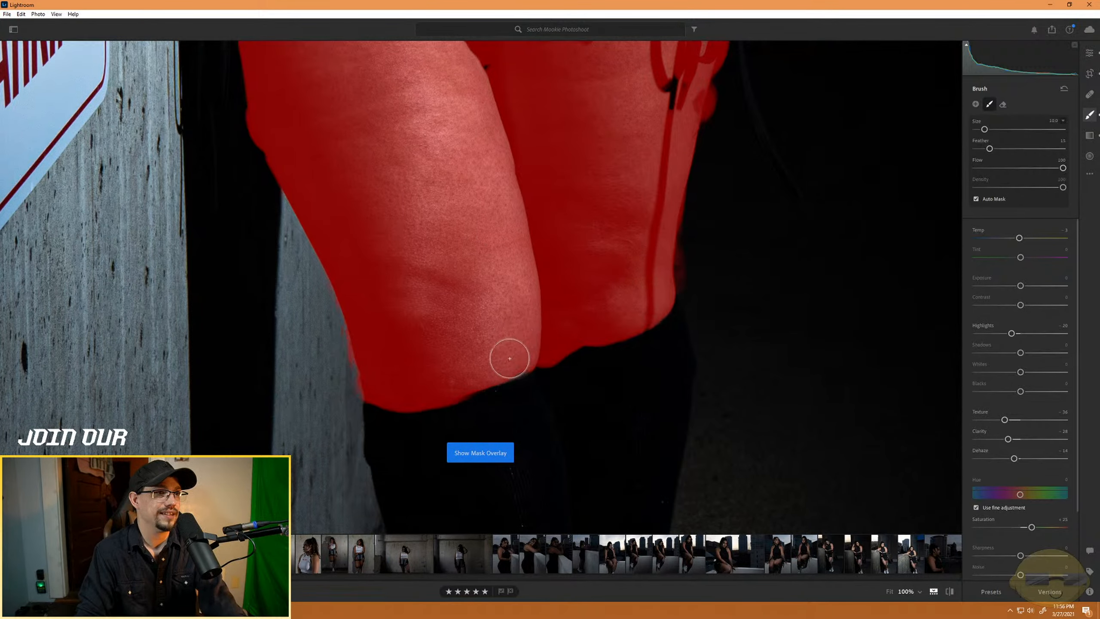
left_click_drag(380, 127, 397, 393)
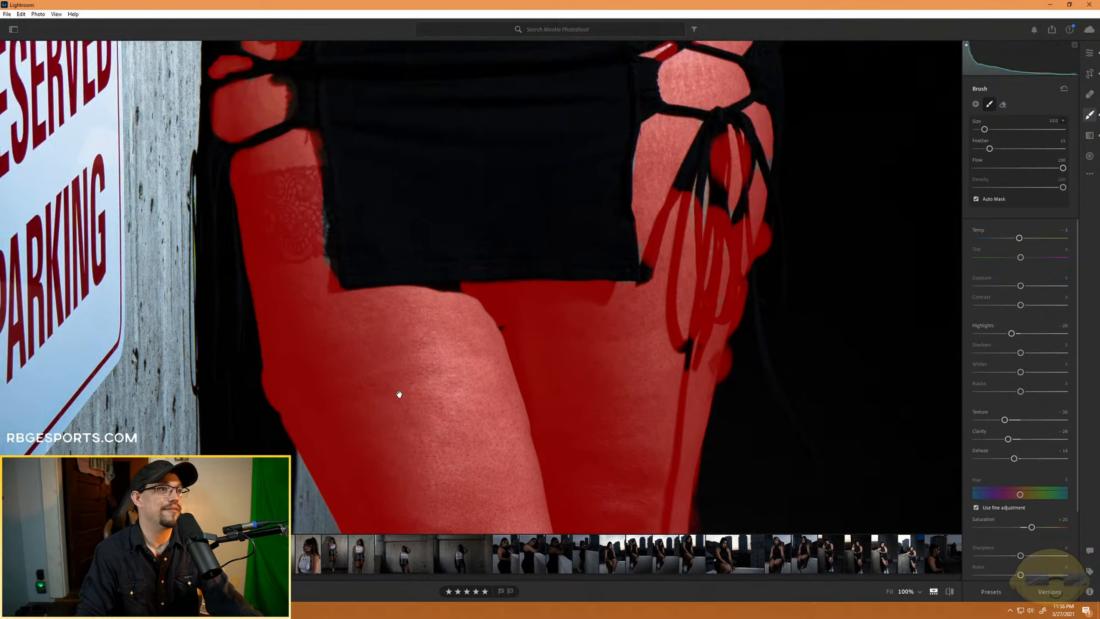
mouse_move(317, 205)
left_mouse_down()
mouse_move(315, 295)
mouse_move(325, 236)
mouse_move(324, 261)
left_mouse_up()
key("alt")
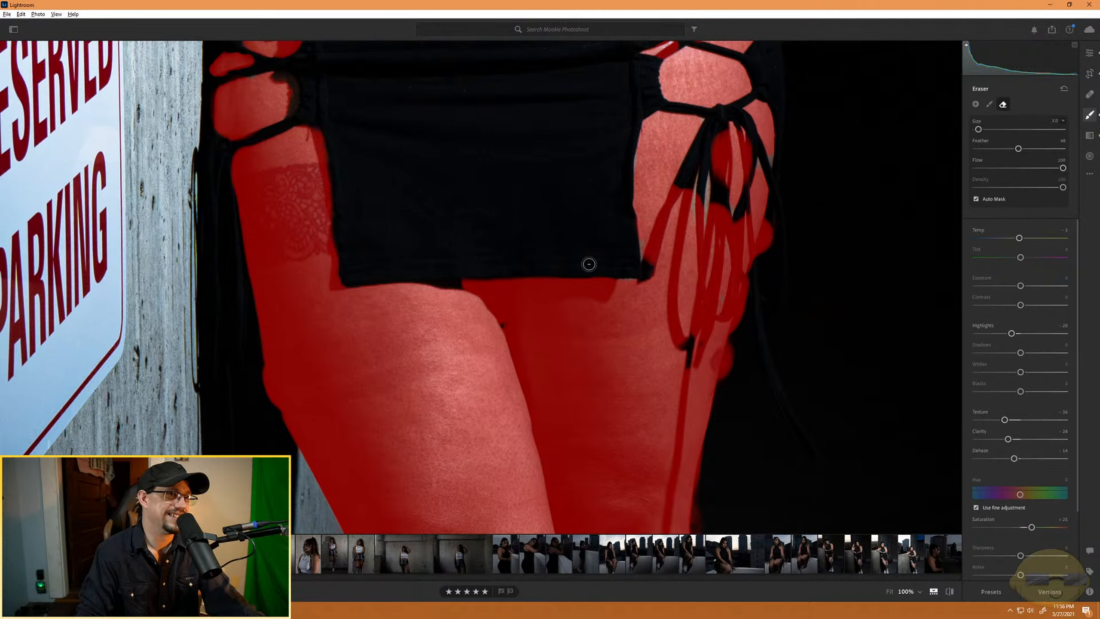
key("alt")
left_click_drag(609, 300, 651, 298)
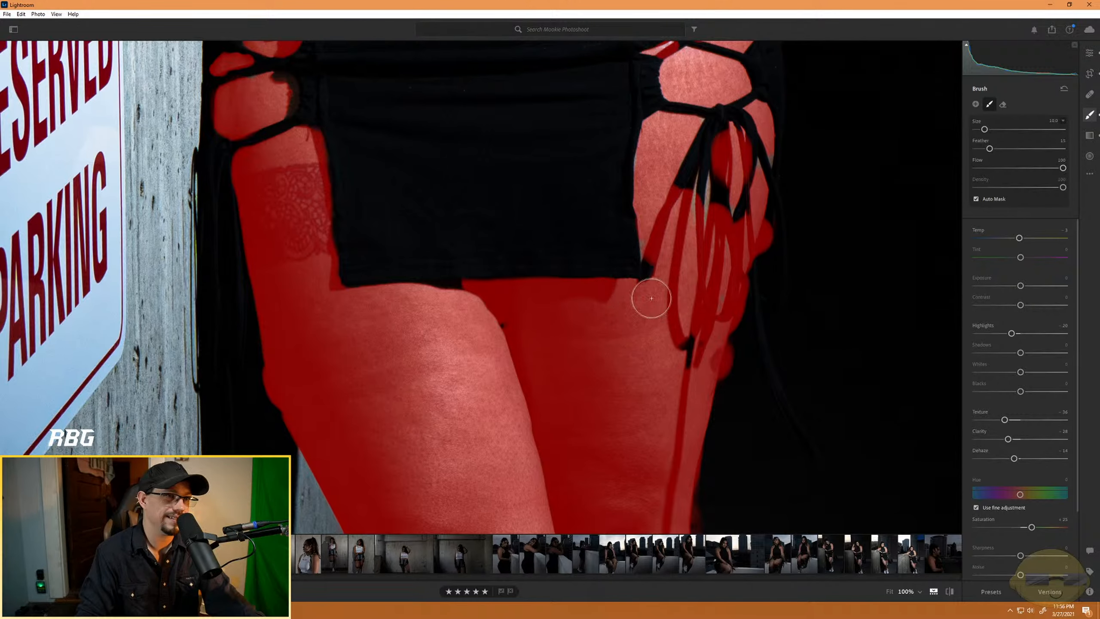
mouse_move(656, 244)
left_mouse_down()
mouse_move(684, 204)
mouse_move(704, 201)
mouse_move(707, 222)
mouse_move(689, 163)
mouse_move(734, 220)
mouse_move(766, 185)
mouse_move(761, 163)
mouse_move(733, 206)
mouse_move(702, 156)
left_mouse_up()
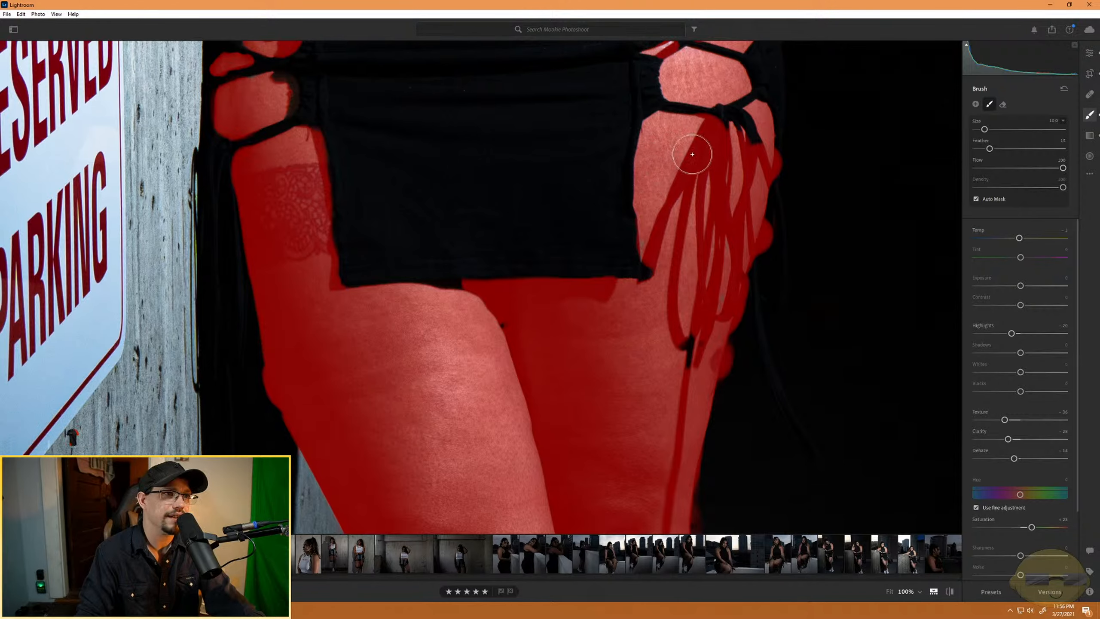
- Erase the skin mask's spill past the outer edges of both thighs into the dark background
key("alt")
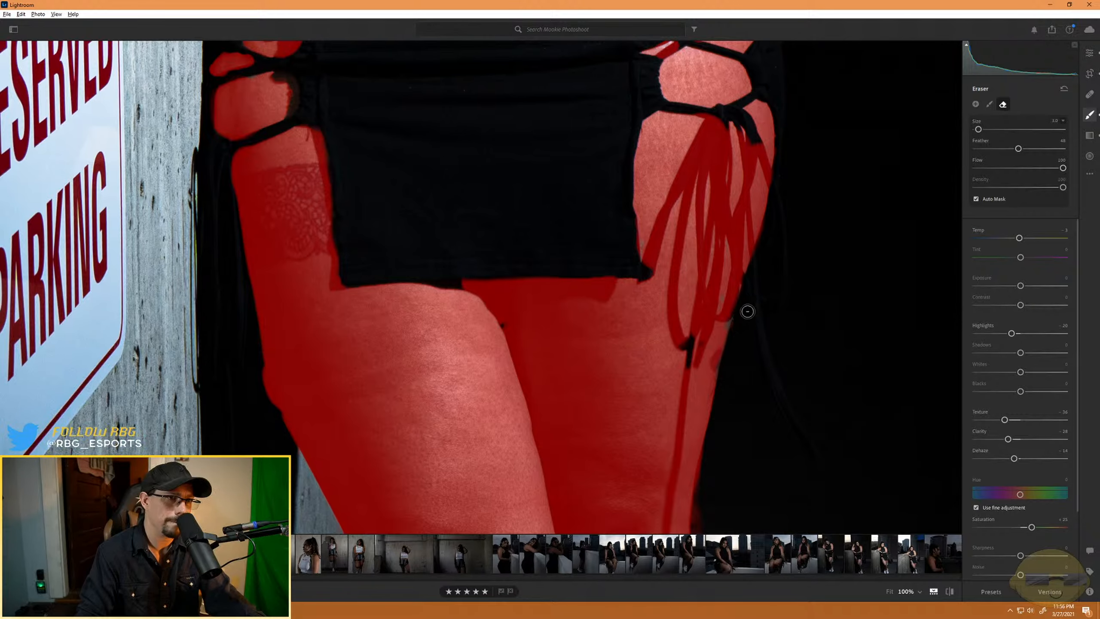
key("alt")
mouse_move(724, 295)
left_mouse_down()
mouse_move(707, 345)
mouse_move(715, 316)
mouse_move(726, 332)
left_mouse_up()
key("alt")
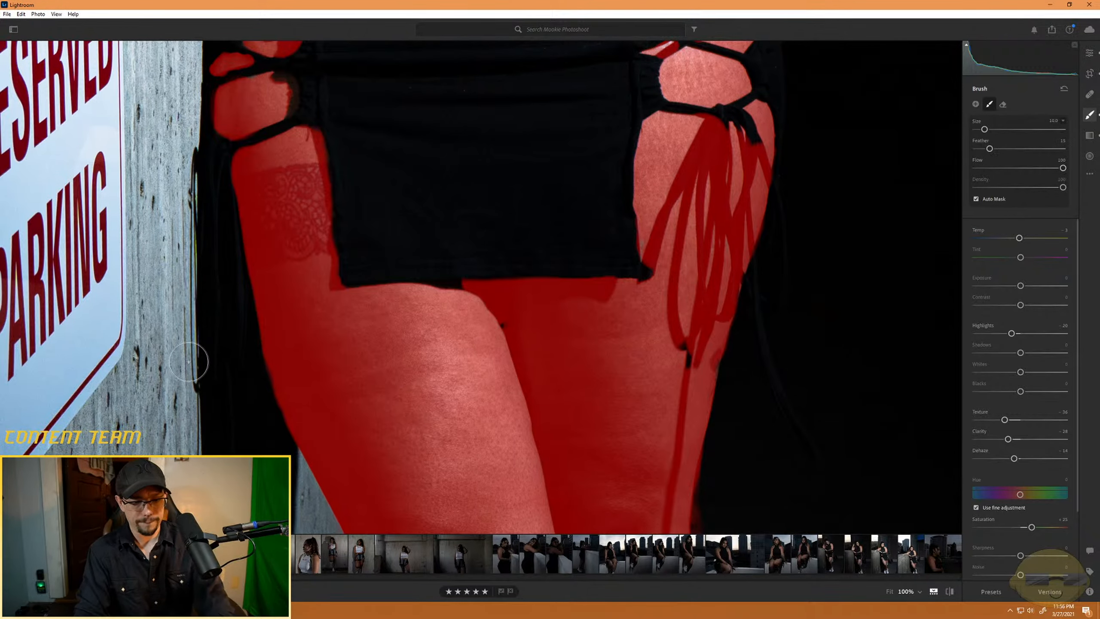
- Touch up the mask on the hip skin between the laces nearest the parking sign, reducing the brush to size 5
key("ctrl+minus")
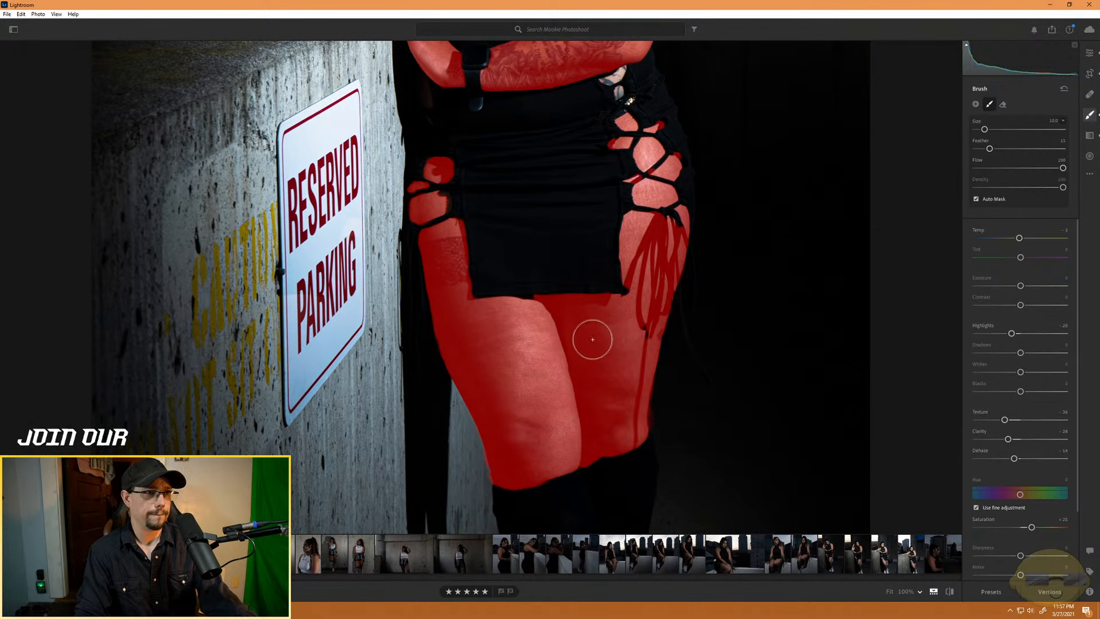
left_click(430, 209)
scroll(432, 209, "down", 3)
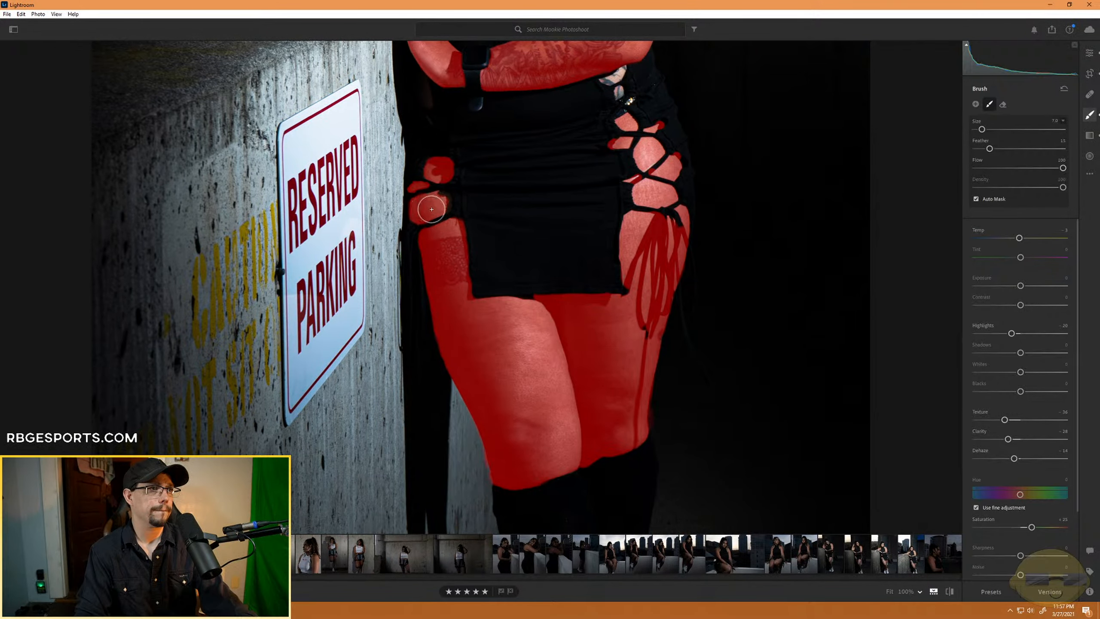
mouse_move(441, 198)
left_mouse_down()
mouse_move(448, 205)
mouse_move(439, 197)
left_mouse_up()
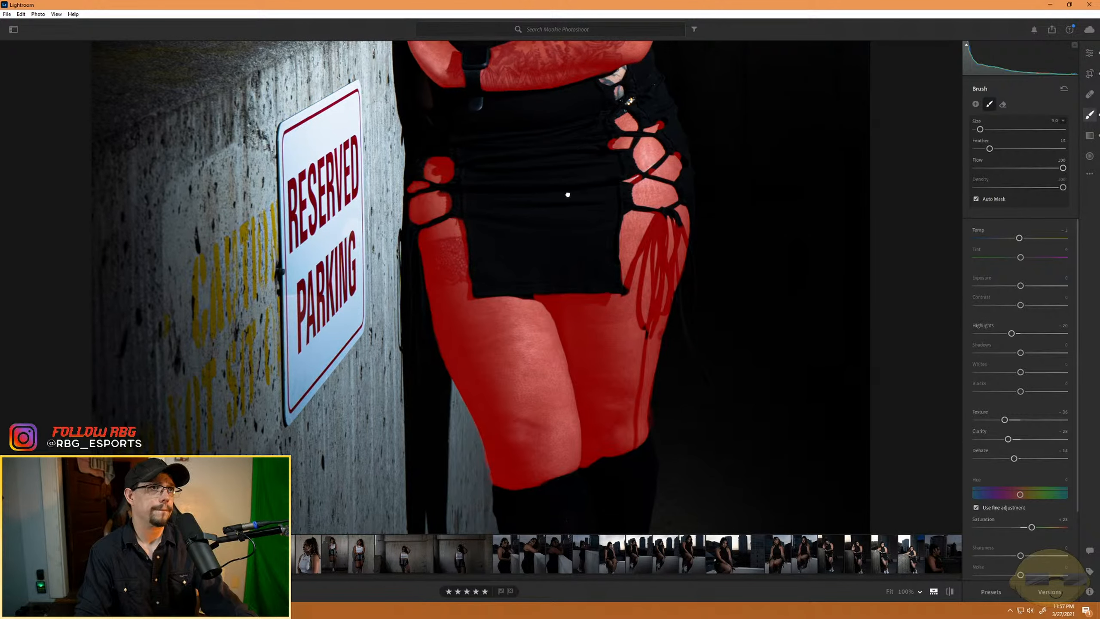
- Refine the mask around the uppermost laces below the elbow with a size 2 brush and a size 1 eraser
left_click_drag(568, 195, 606, 345)
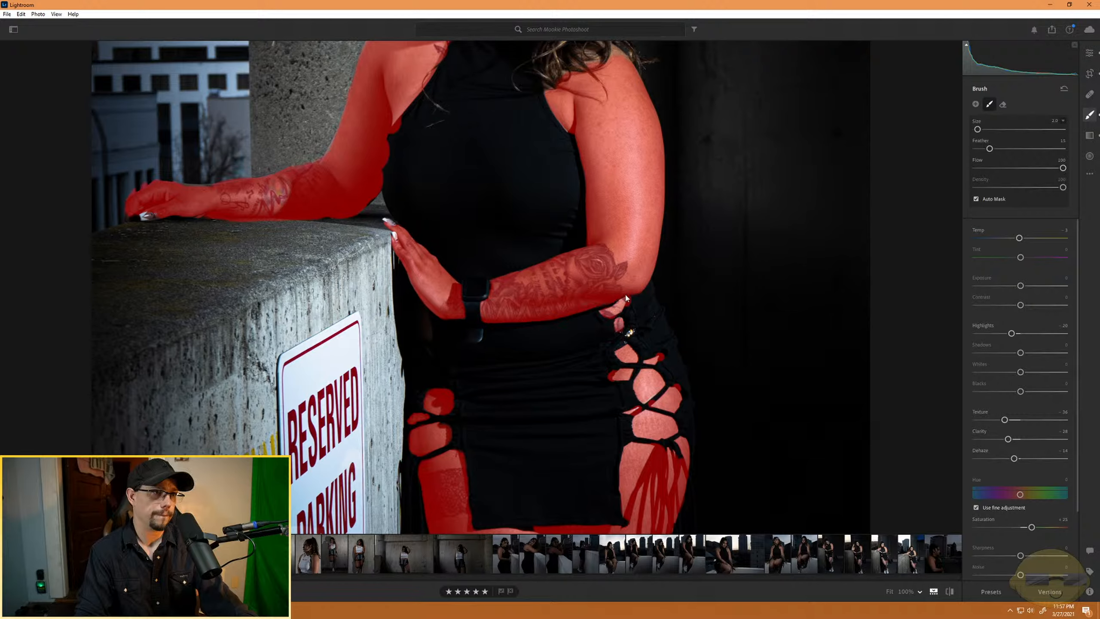
key("alt")
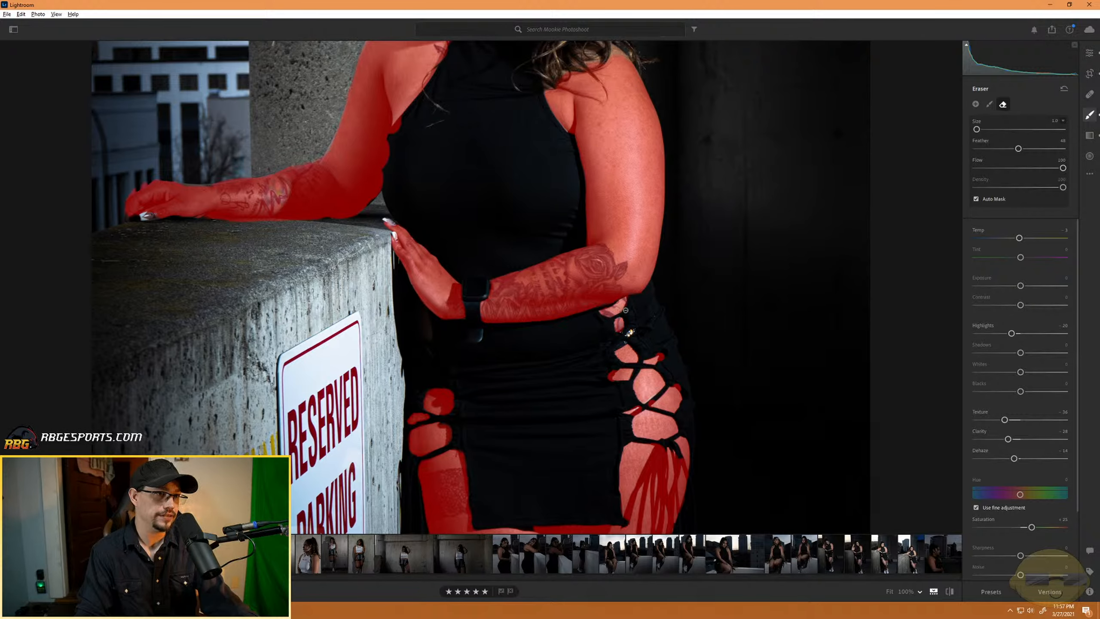
key("alt")
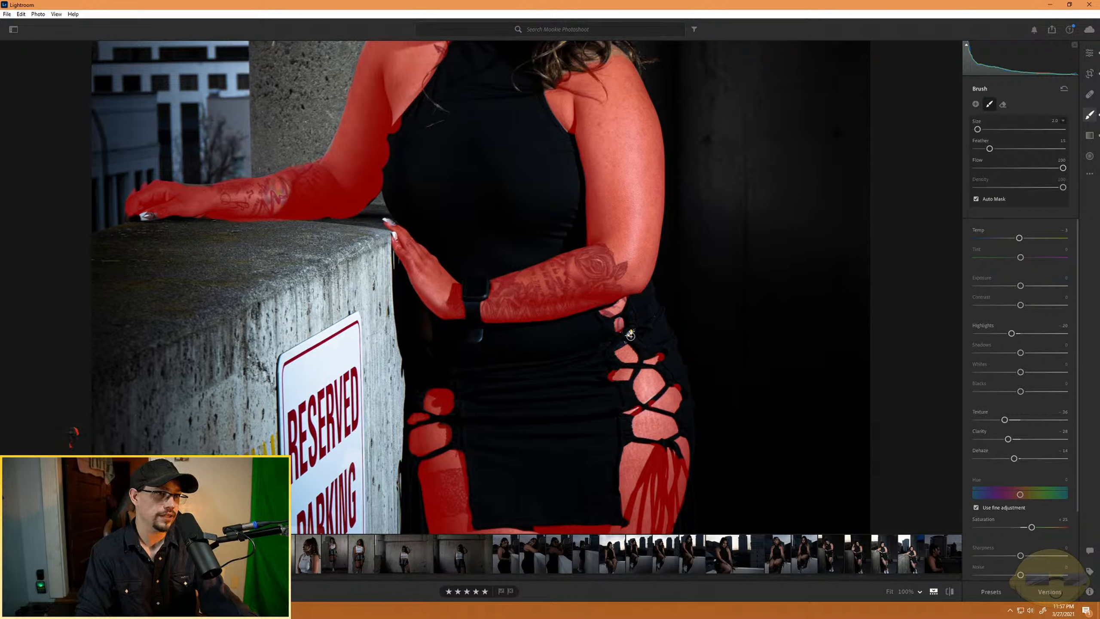
key("alt")
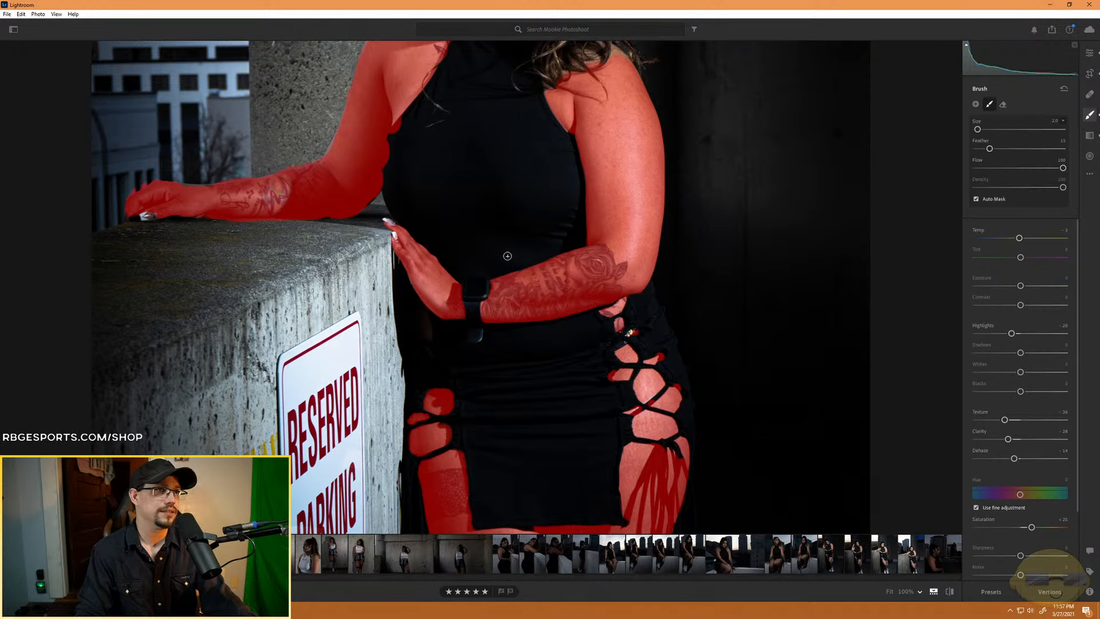
- Hide the mask overlay and check the softened skin across the whole photo
key("h")
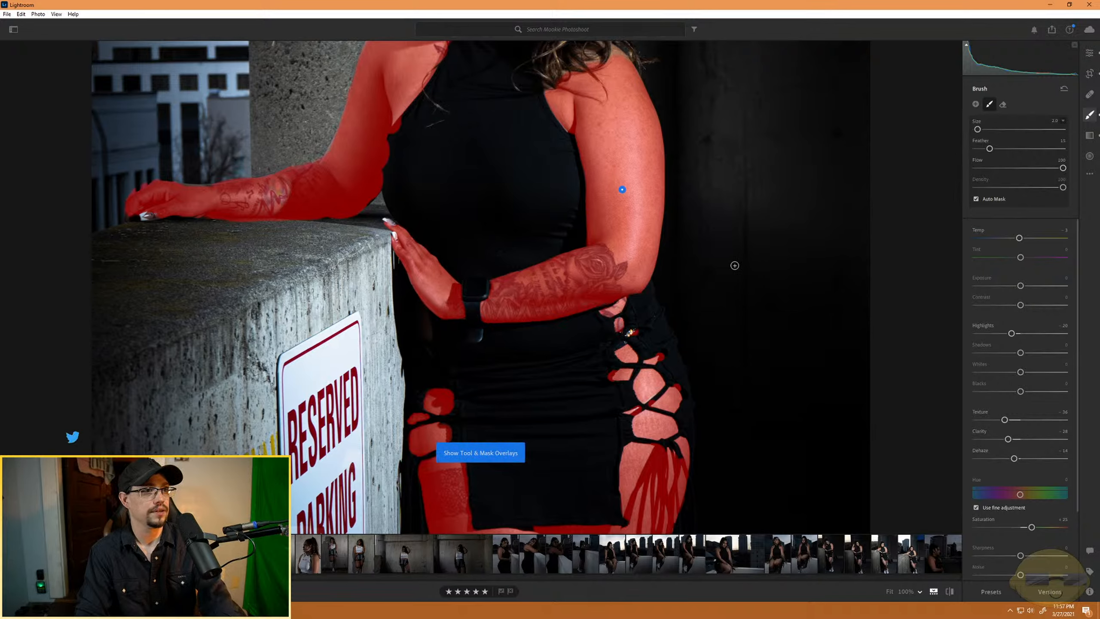
key("h")
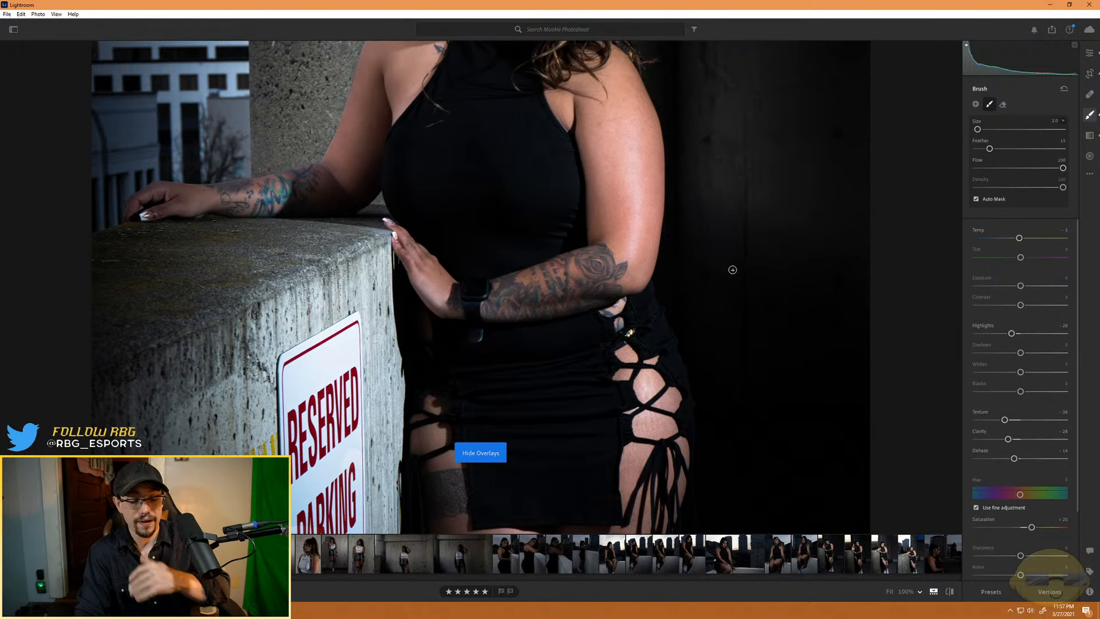
key("h")
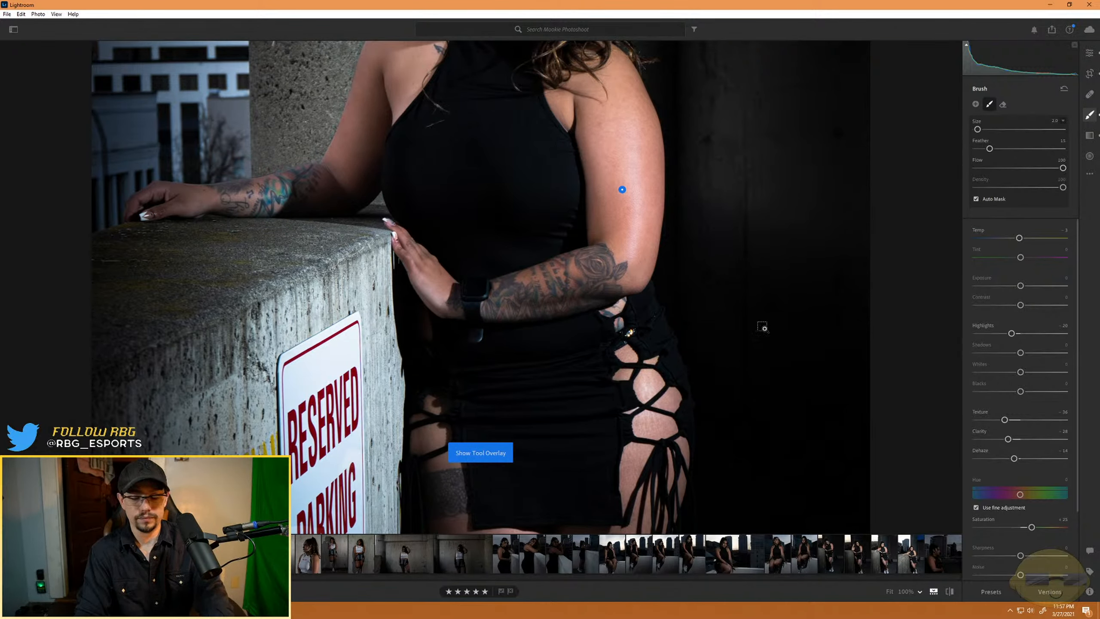
key("ctrl+0")
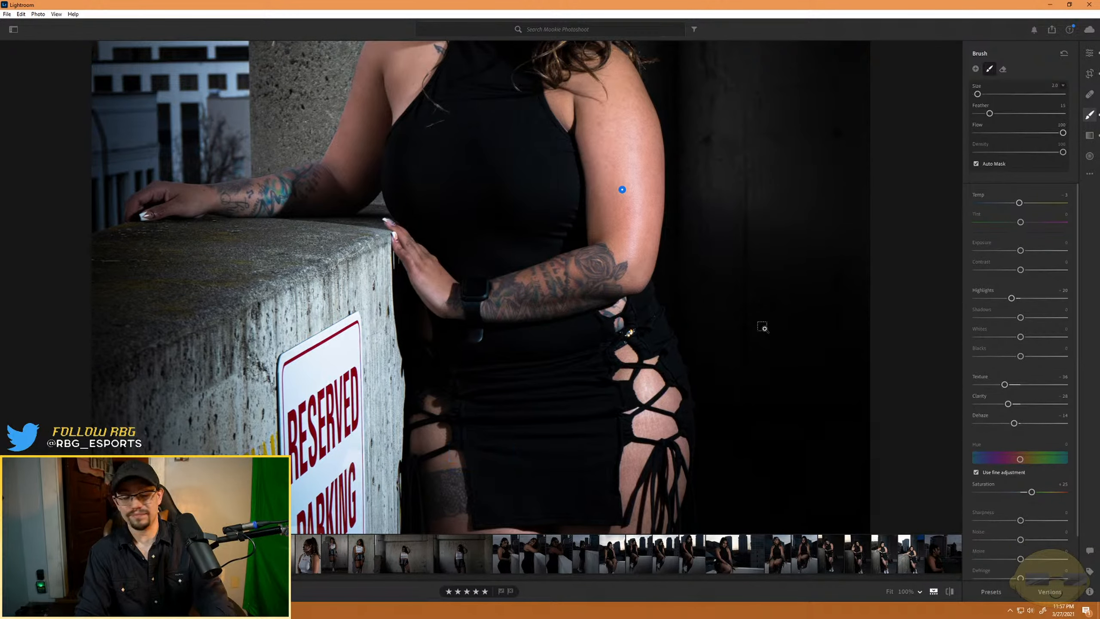
key("ctrl+minus")
key("ctrl+minus")
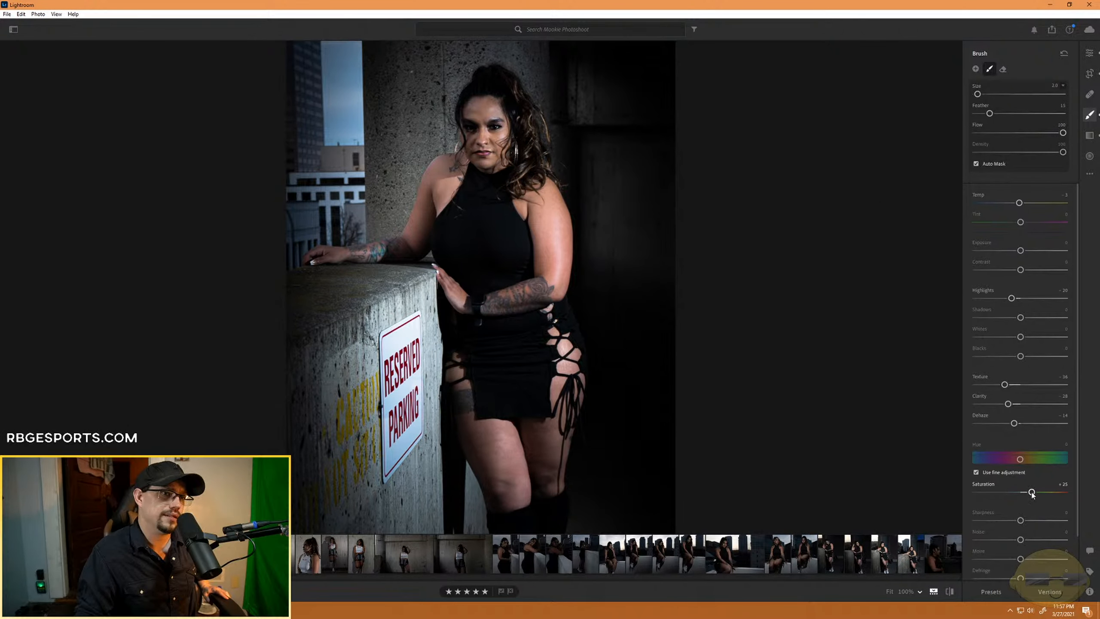
- Set the skin mask's saturation to +27 and its highlights to -17
mouse_move(1036, 493)
left_mouse_down()
mouse_move(1077, 496)
mouse_move(1039, 494)
left_mouse_up()
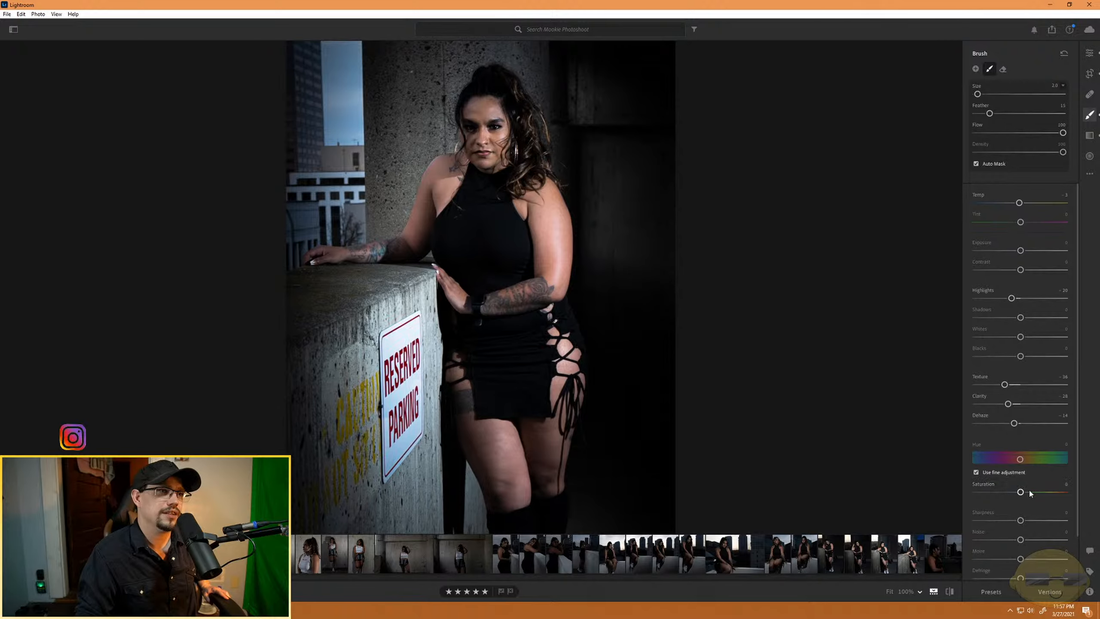
left_click_drag(1030, 493, 1033, 492)
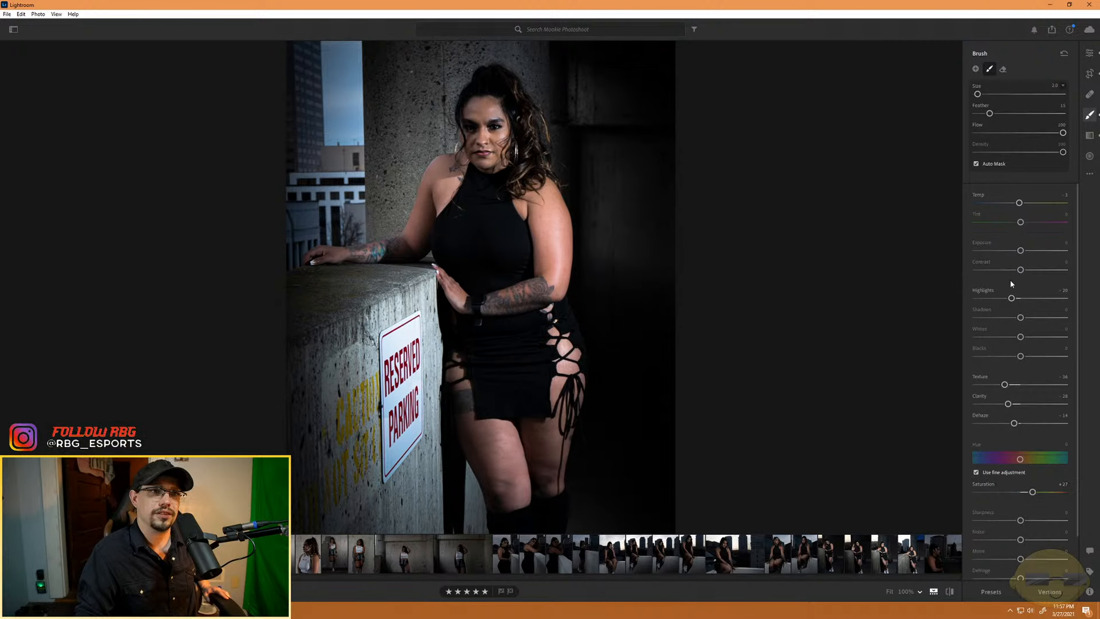
mouse_move(1019, 300)
left_mouse_down()
mouse_move(1044, 303)
mouse_move(1019, 307)
left_mouse_up()
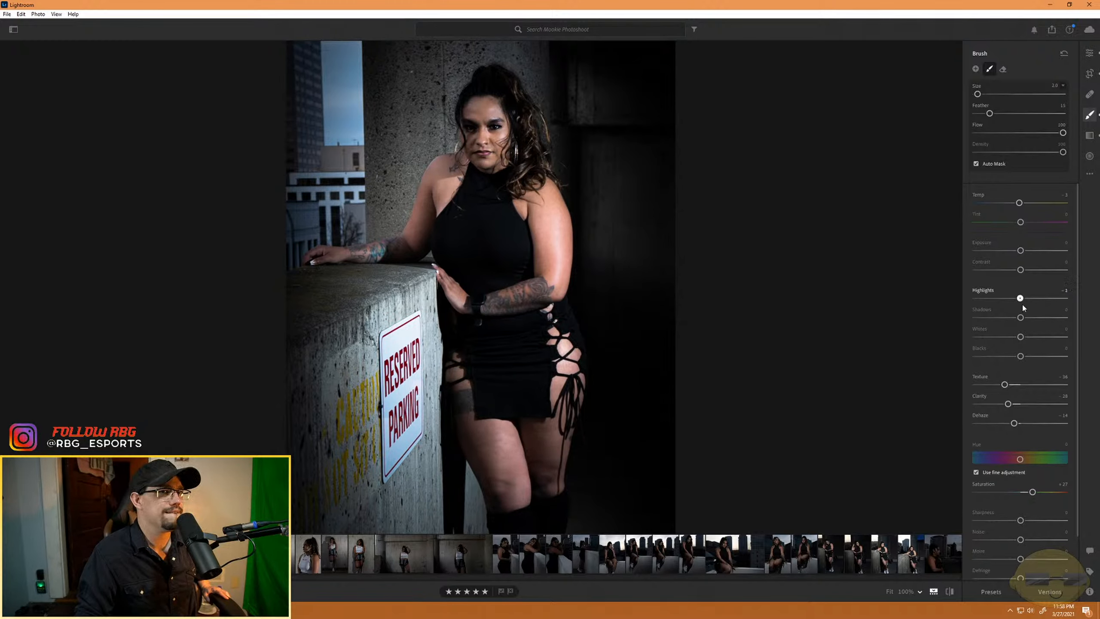
left_click_drag(1023, 306, 1015, 304)
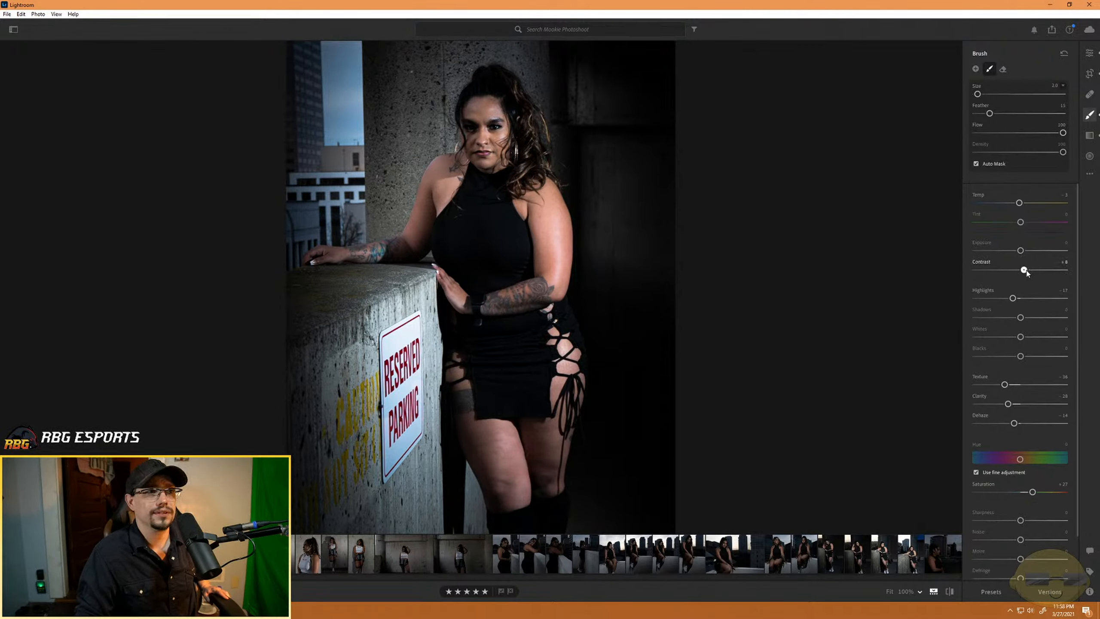
- Set the skin mask's contrast to -60, saturation to +62 and temperature to -4, and try a lower exposure before resetting it
left_click_drag(1033, 272, 994, 271)
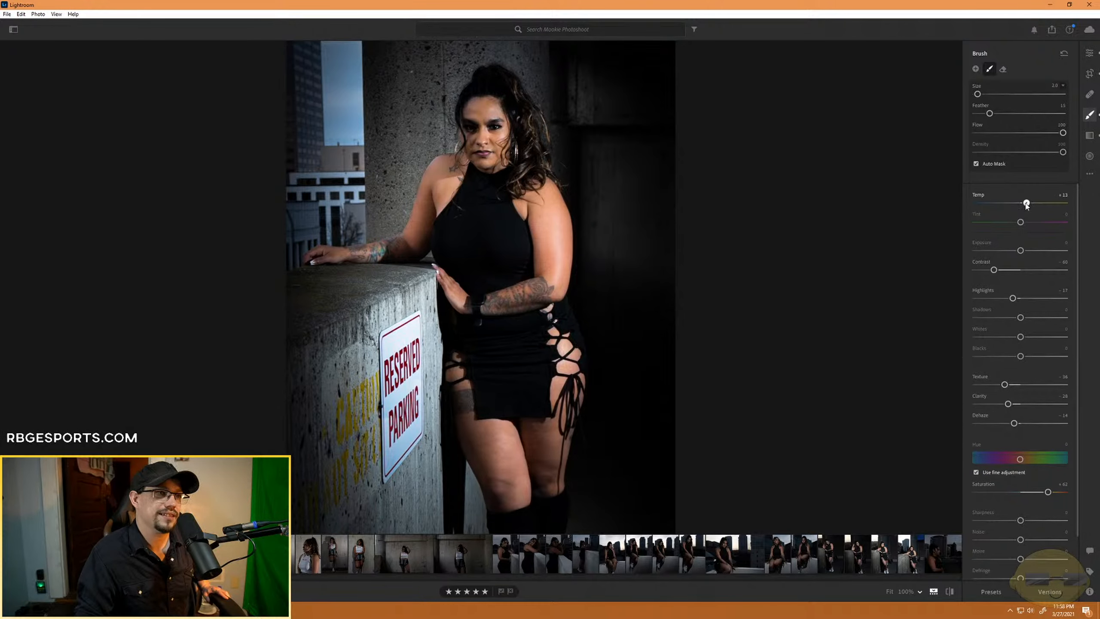
left_click_drag(1026, 203, 1019, 203)
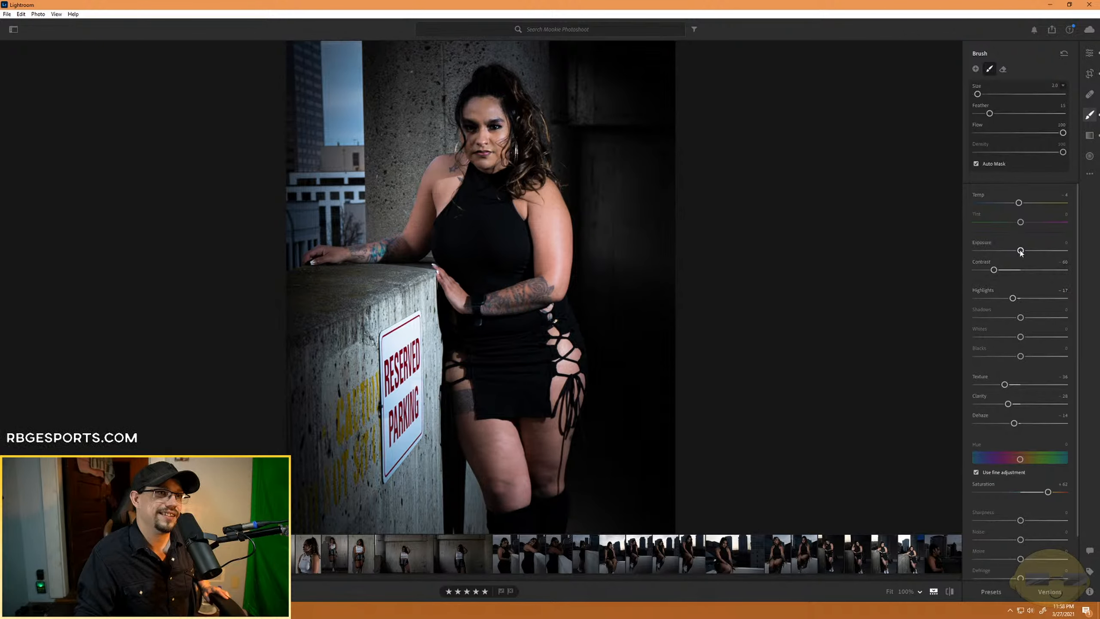
left_click_drag(1020, 251, 1013, 251)
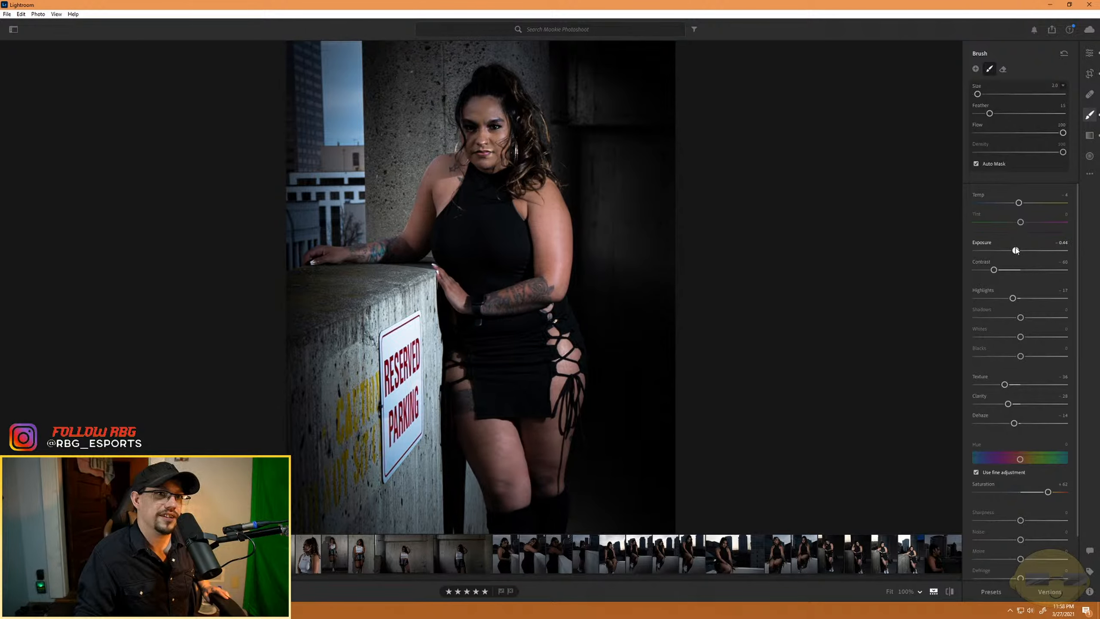
double_click(1016, 250)
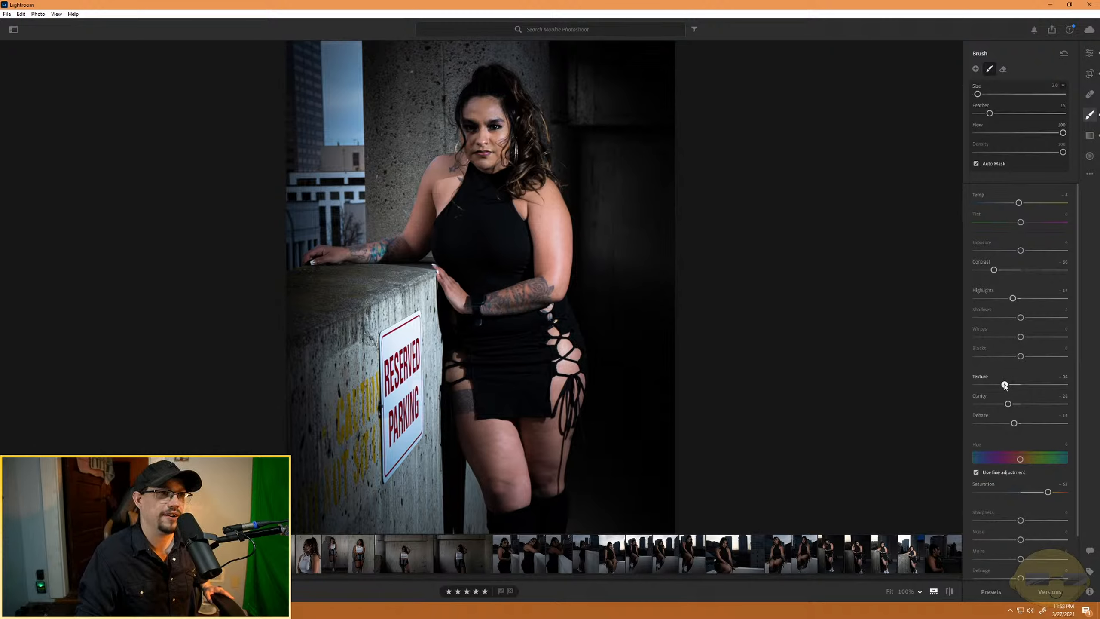
- Adjust the skin mask to texture -61, clarity -39, dehaze -3 and saturation +43
mouse_move(1004, 385)
left_mouse_down()
mouse_move(992, 385)
mouse_move(997, 404)
mouse_move(980, 406)
mouse_move(1005, 406)
left_mouse_up()
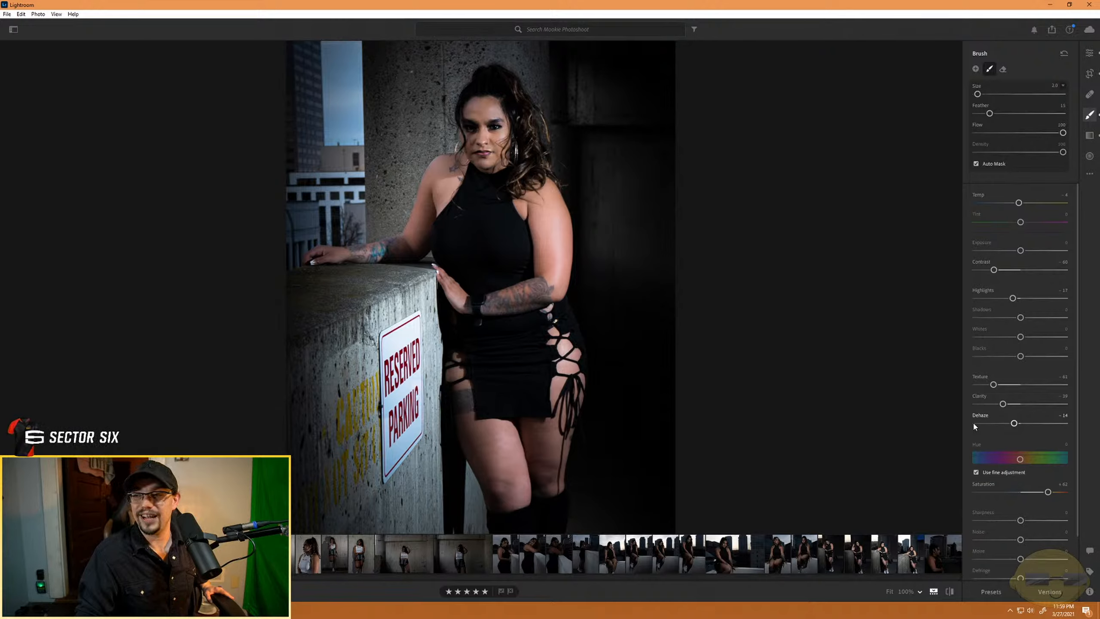
left_click_drag(1014, 424, 1020, 424)
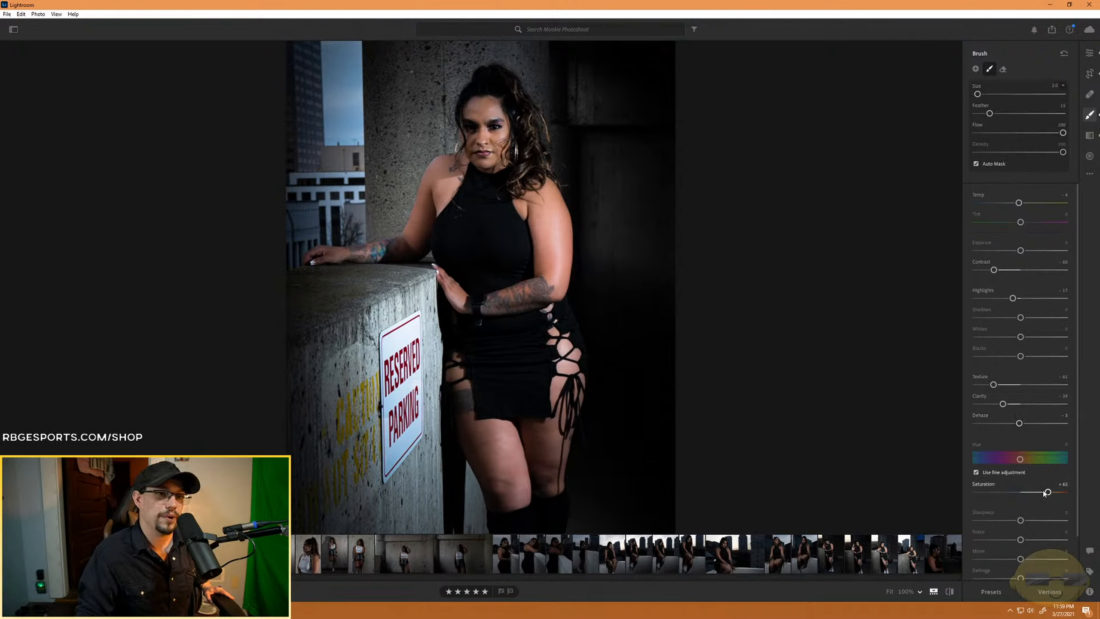
left_click_drag(1040, 494, 1040, 494)
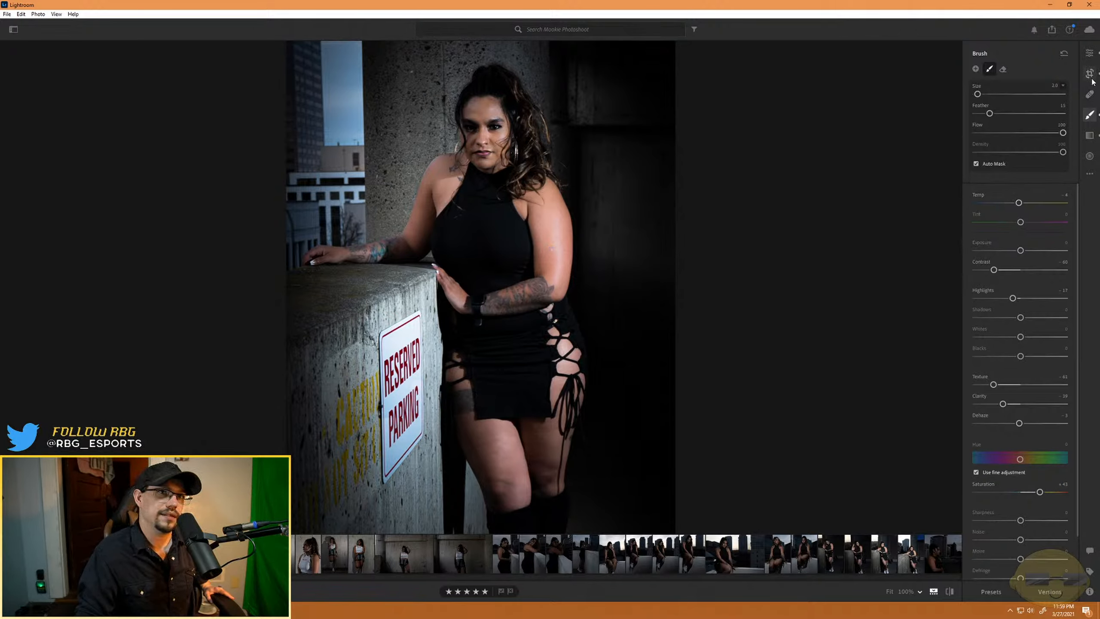
- Cool the whole photo's white balance temperature to about 5100
left_click(1090, 53)
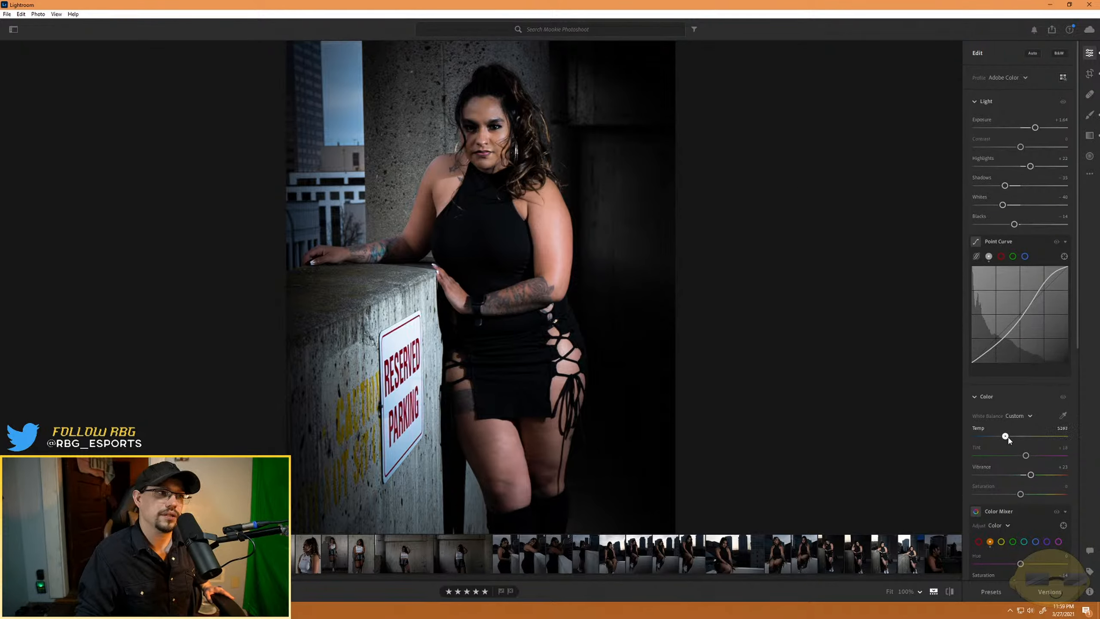
left_click_drag(1008, 440, 1006, 441)
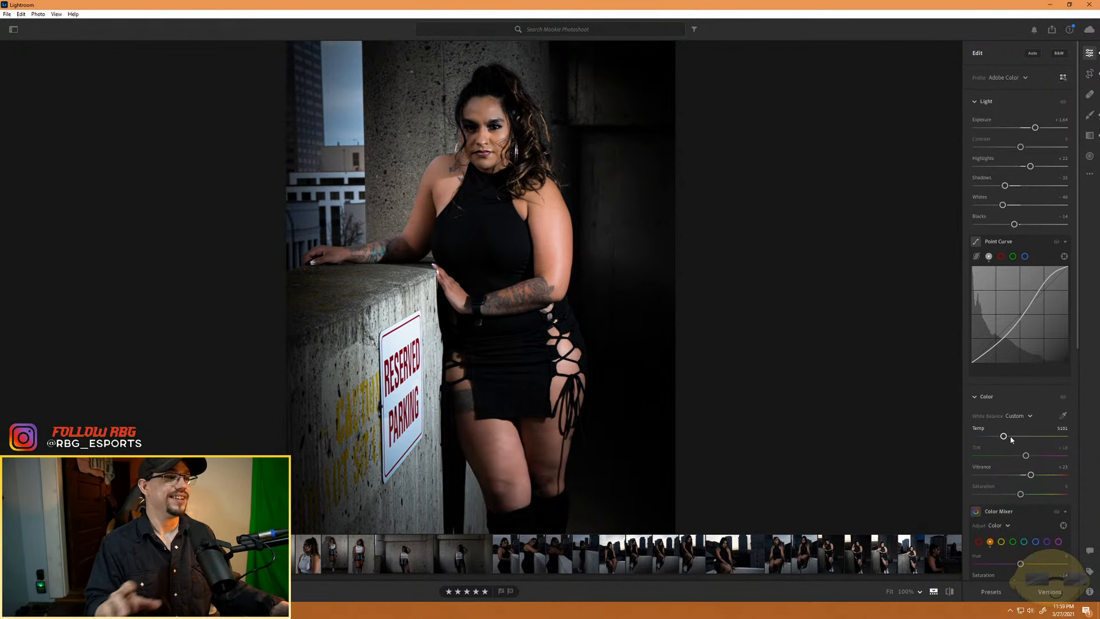
- Compare the three seated shots under the Reserved Parking sign and open the third one, with the serious expression, for editing
scroll(571, 548, "up", 5)
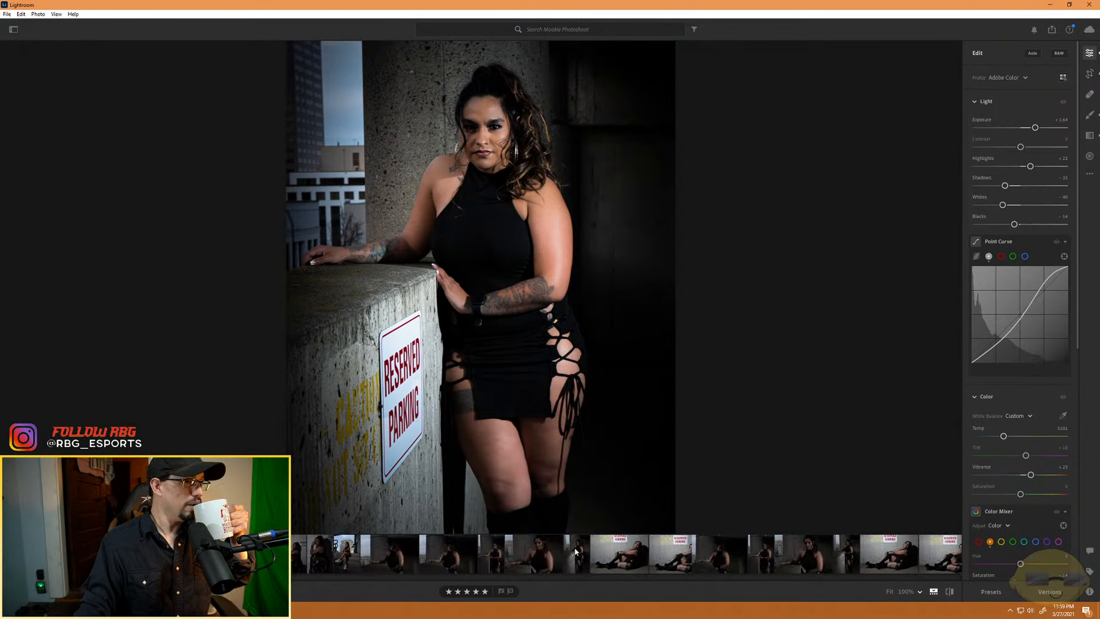
scroll(575, 552, "up", 5)
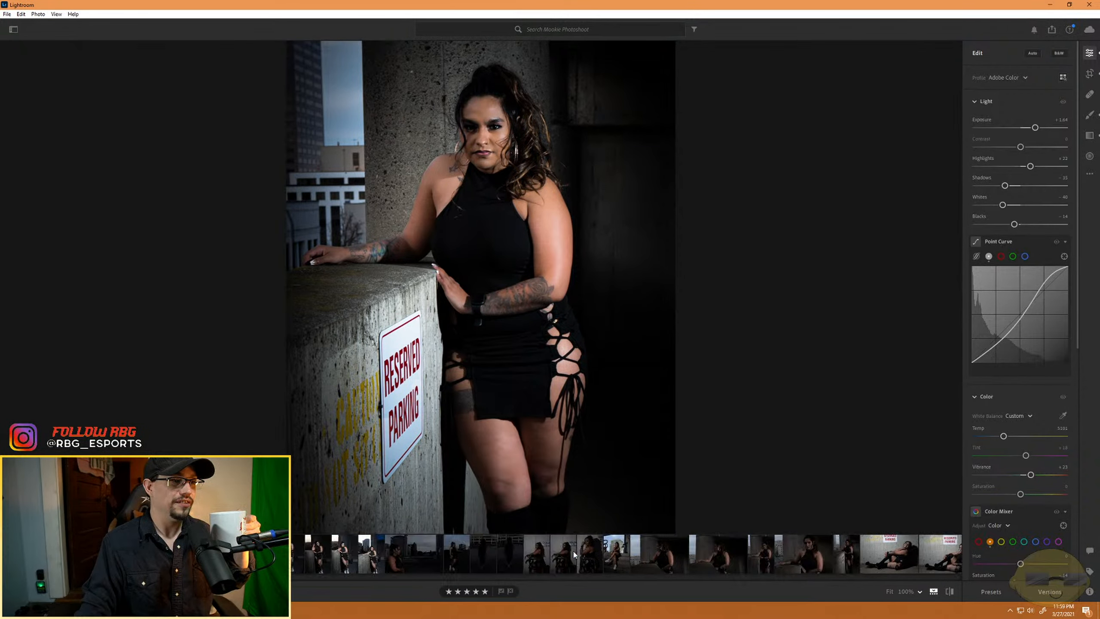
scroll(452, 563, "up", 5)
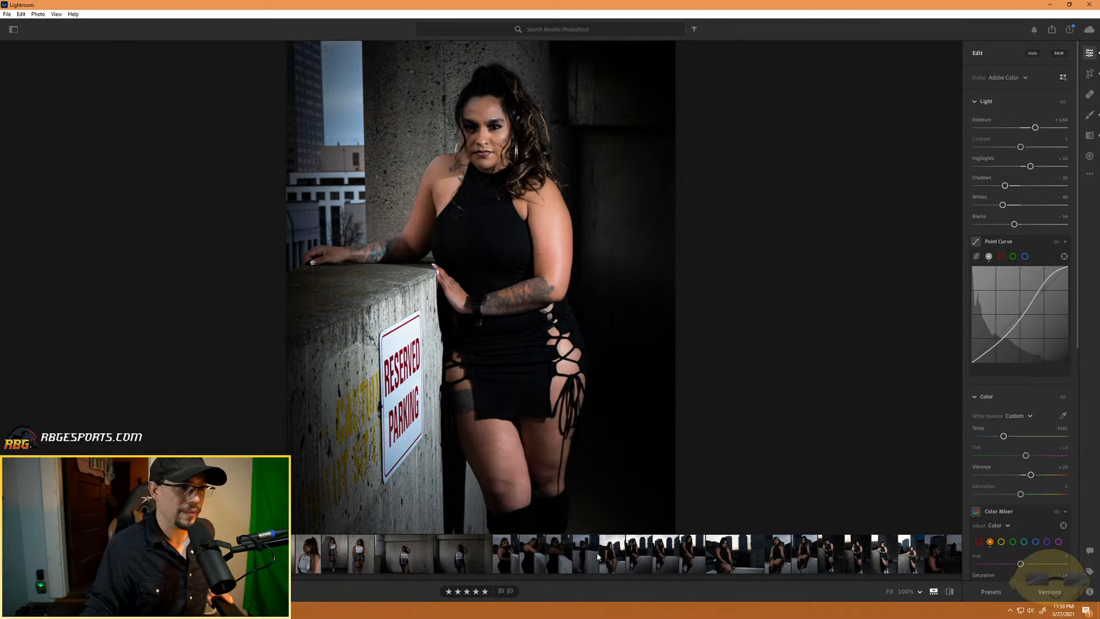
scroll(598, 558, "down", 5)
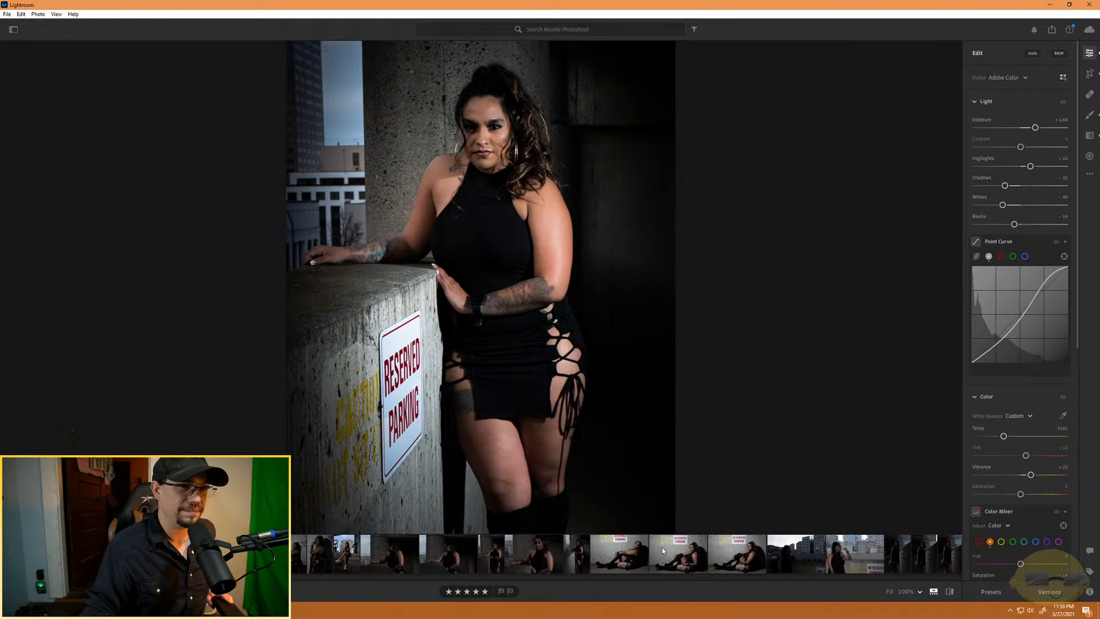
left_click(663, 552)
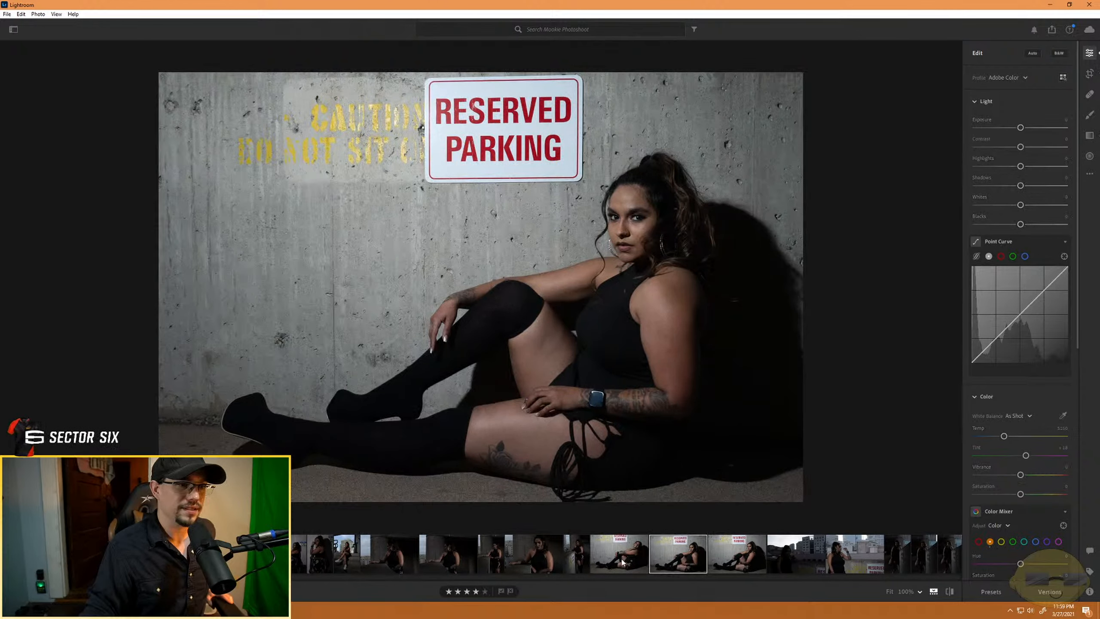
left_click(744, 563)
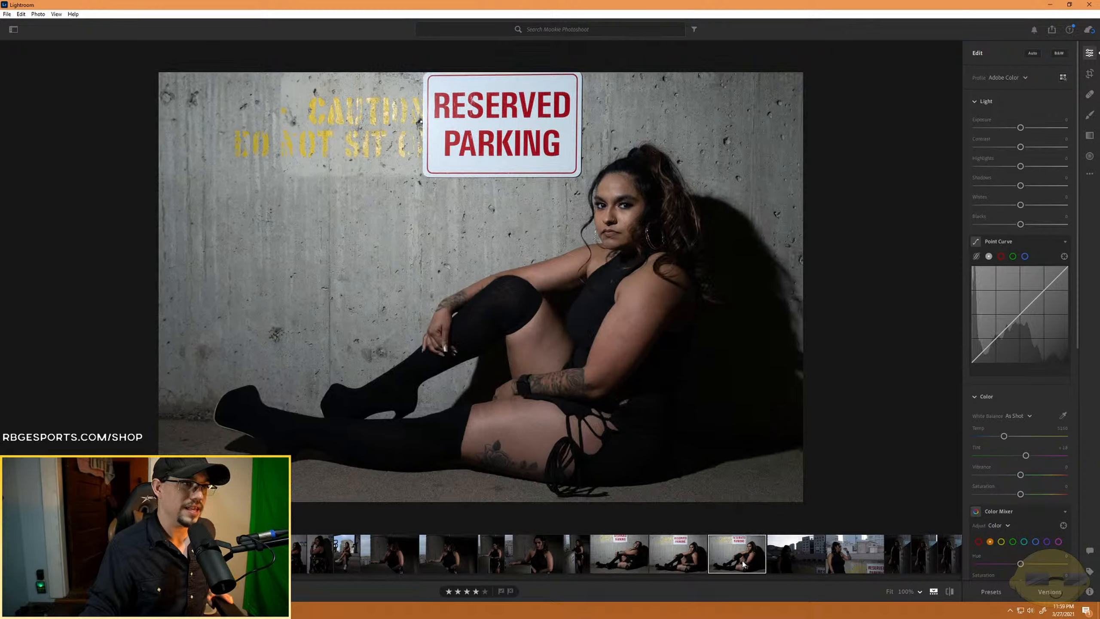
left_click(614, 563)
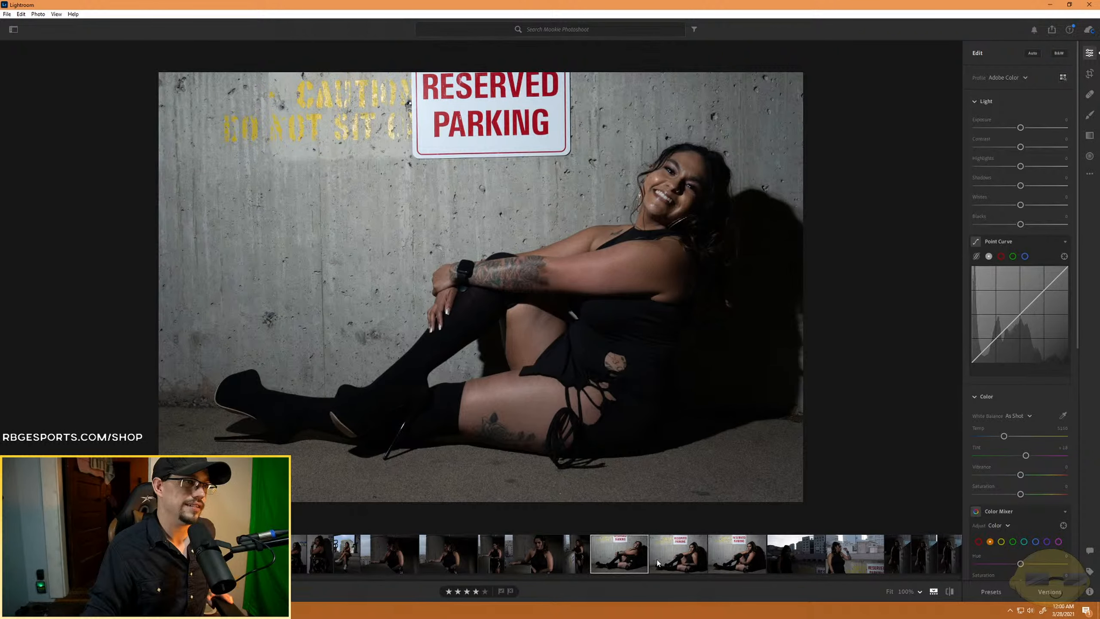
left_click(740, 560)
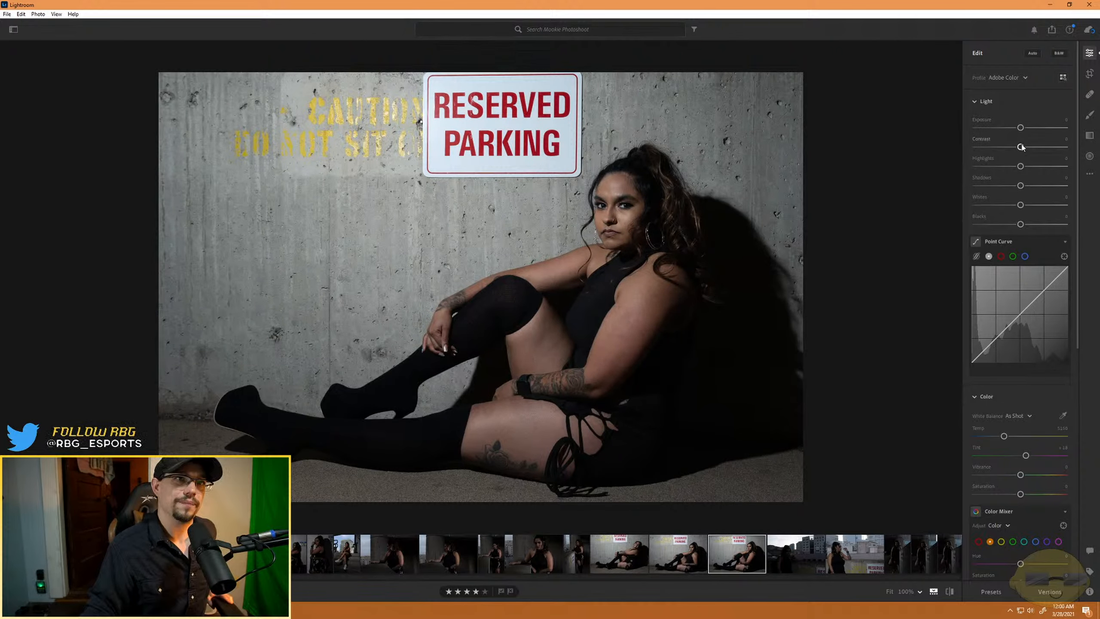
- Raise the seated photo's exposure slightly and set contrast about +30, highlights about -61, shadows about +42, whites about +21 and blacks about -21
left_click_drag(1022, 149, 992, 167)
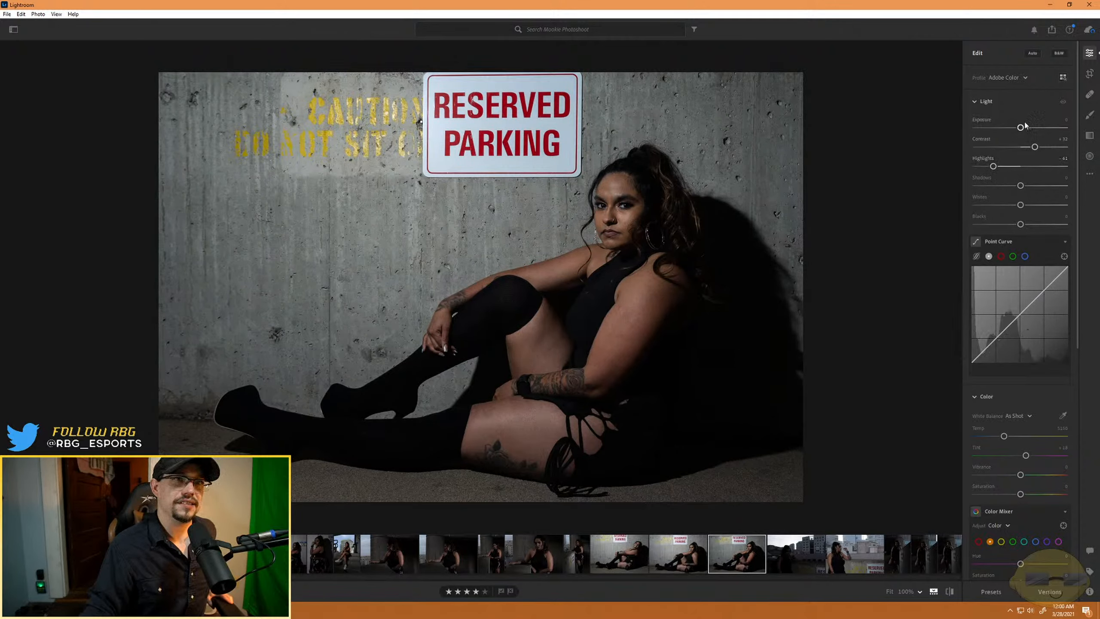
left_click_drag(1020, 128, 1024, 127)
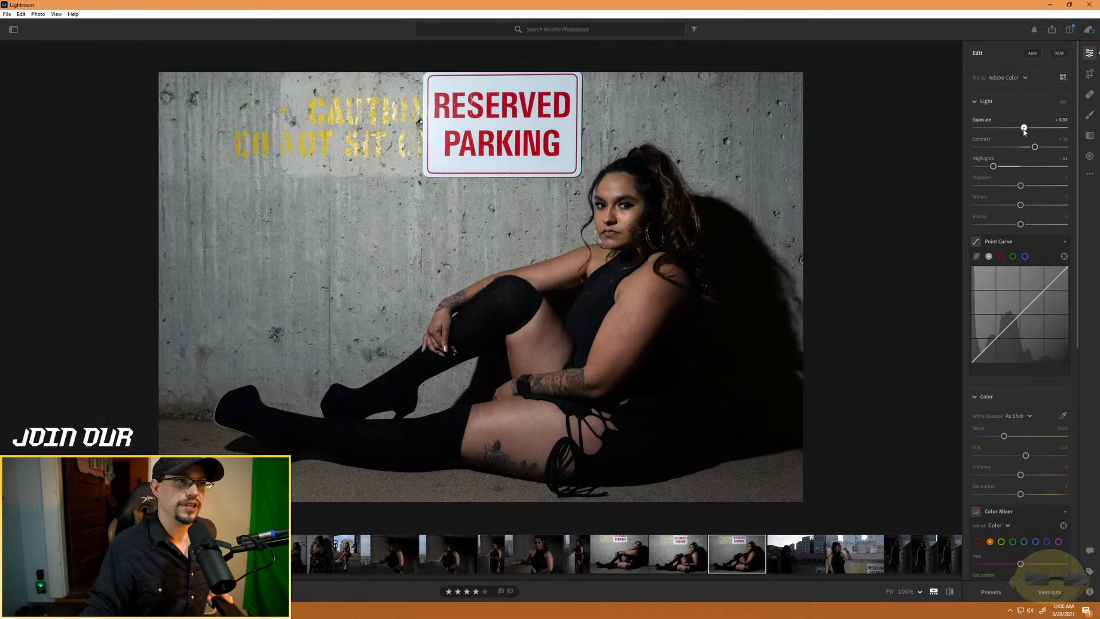
mouse_move(1020, 204)
left_mouse_down()
mouse_move(990, 206)
mouse_move(1026, 208)
left_mouse_up()
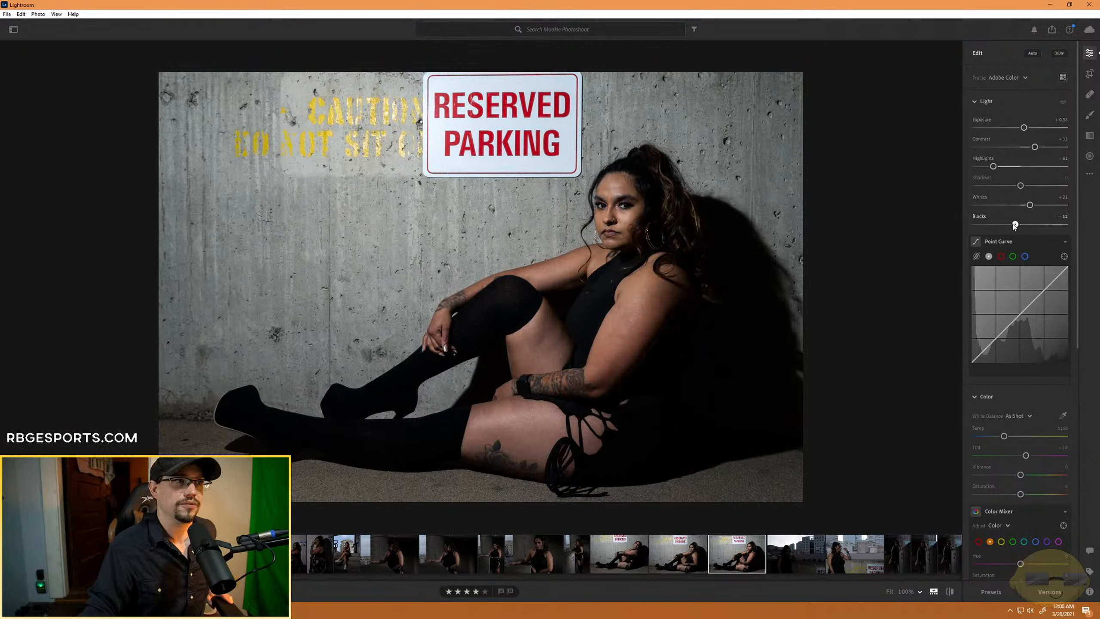
left_click_drag(1026, 225, 1010, 225)
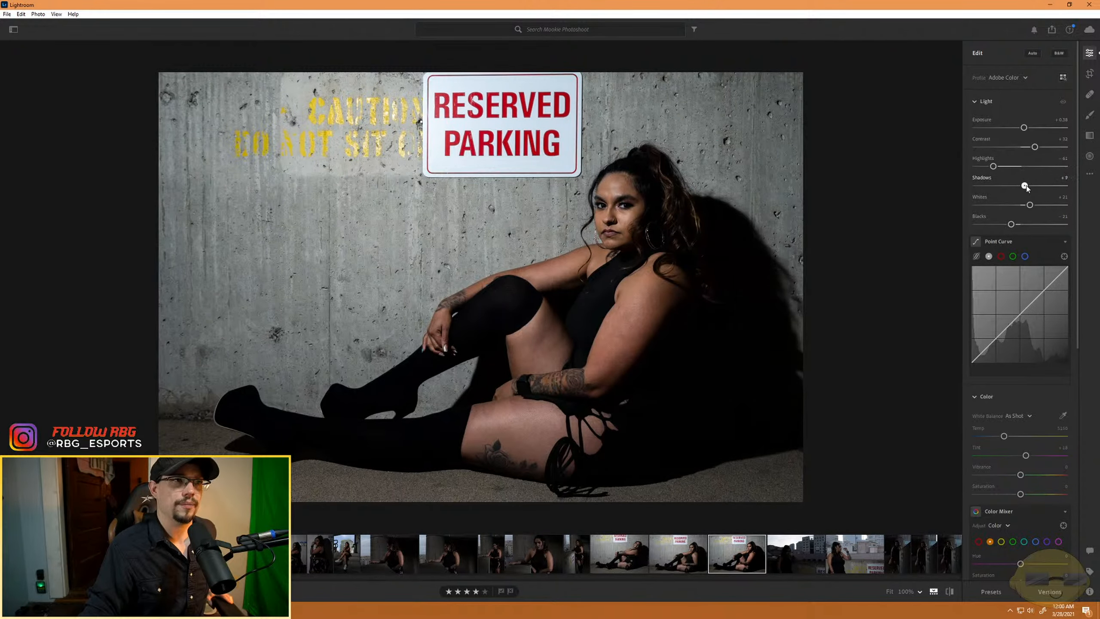
left_click_drag(1022, 186, 1041, 194)
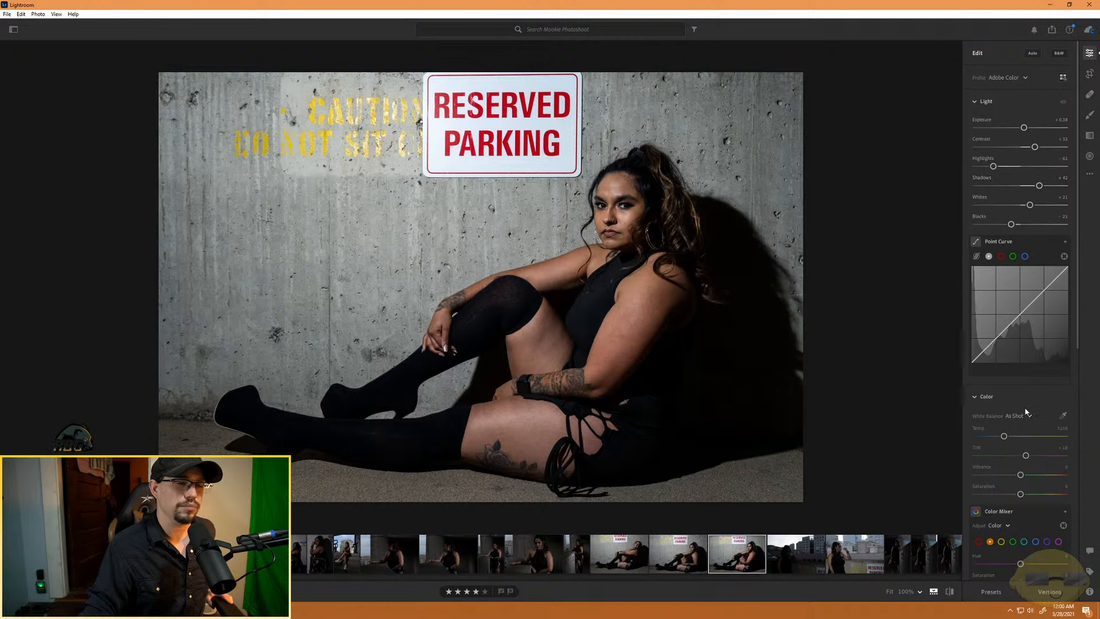
- Darken the seated photo's edges with a vignette of about -36
scroll(1003, 436, "down", 5)
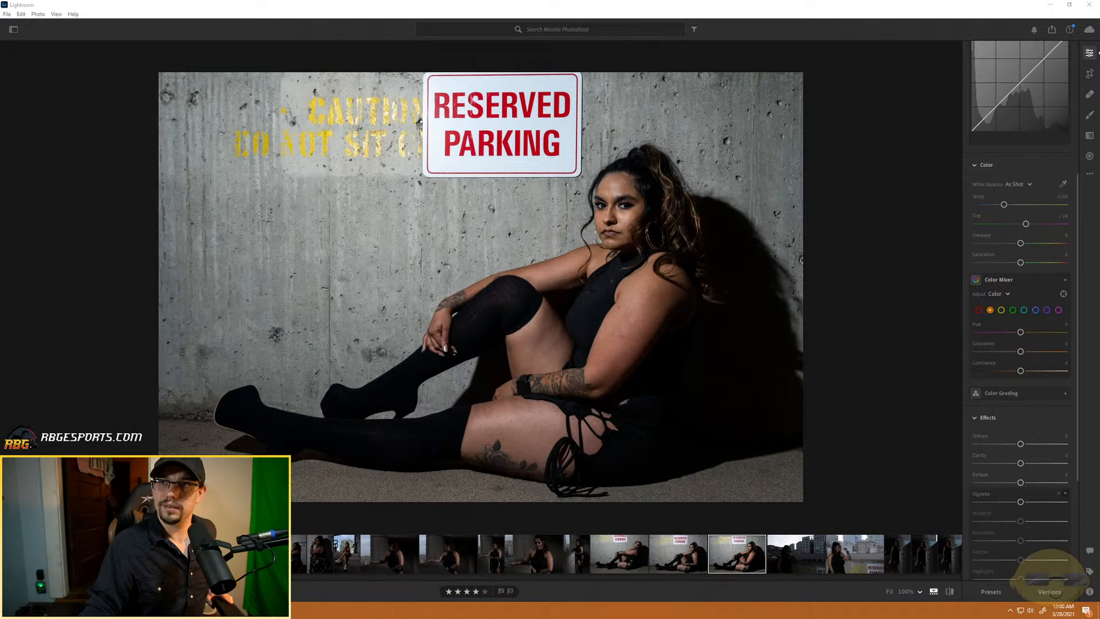
key("alt+Tab")
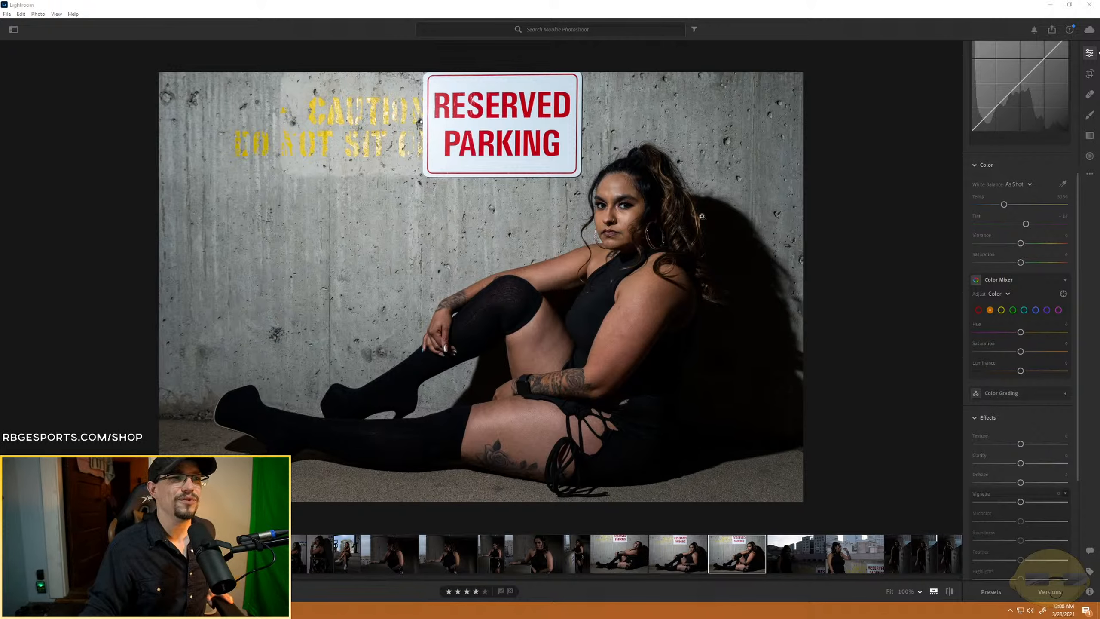
left_click(1062, 497)
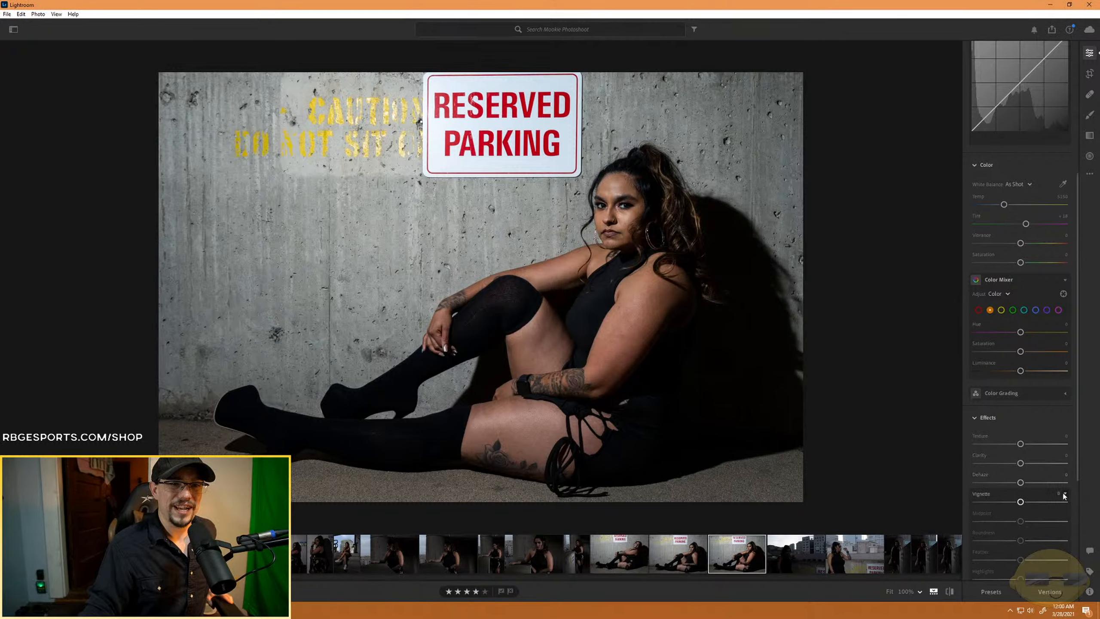
scroll(1028, 510, "up", 1)
left_click_drag(1020, 548, 1004, 552)
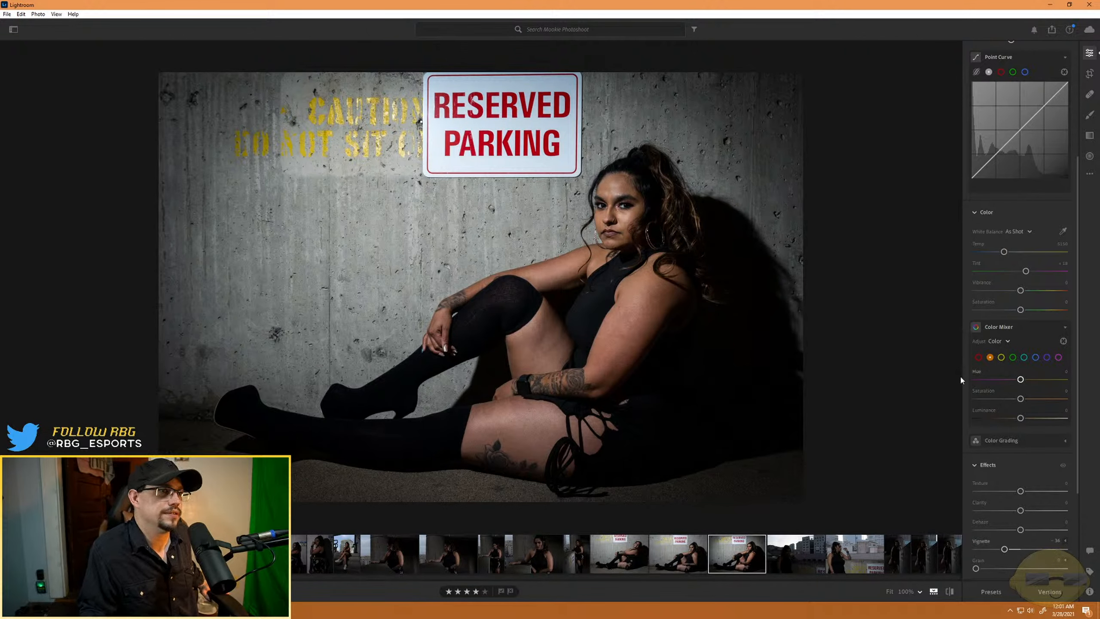
- Paint a new auto-masked brush adjustment over the shoulder and arm skin, with texture about -38 and clarity about -34
left_click(1091, 116)
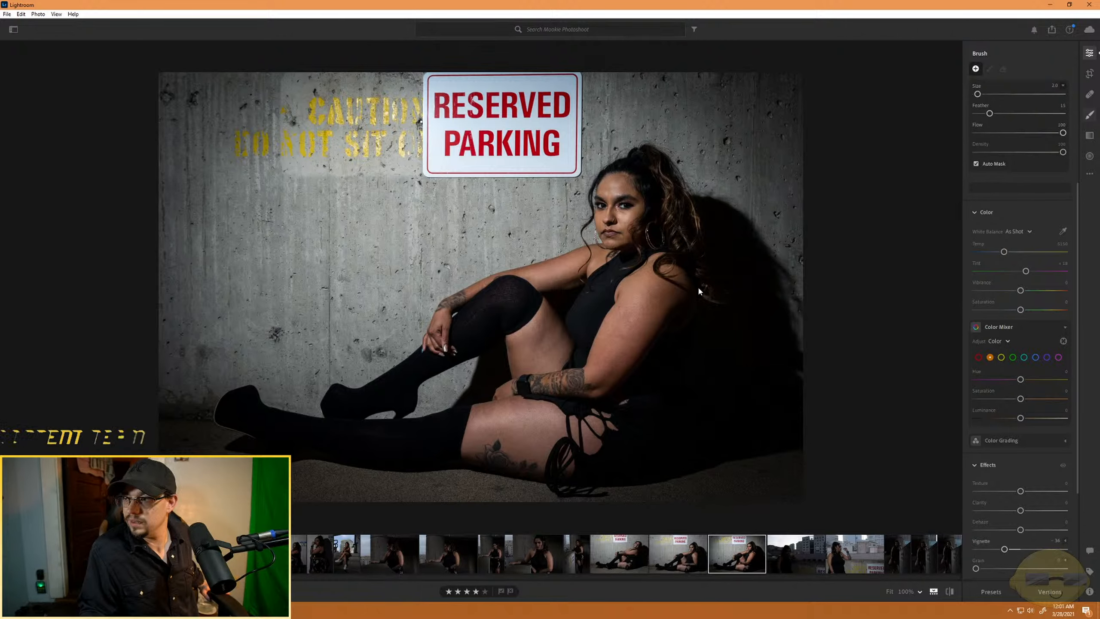
scroll(620, 363, "up", 4)
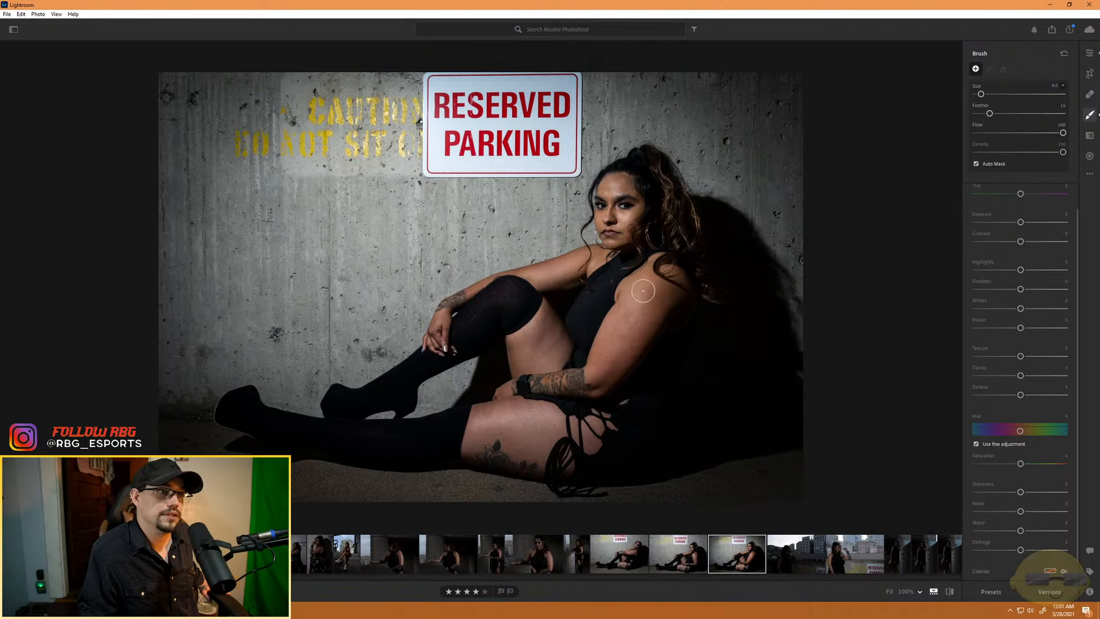
mouse_move(665, 267)
left_mouse_down()
mouse_move(677, 278)
mouse_move(665, 284)
left_mouse_up()
scroll(611, 182, "down", 2)
scroll(611, 183, "down", 2)
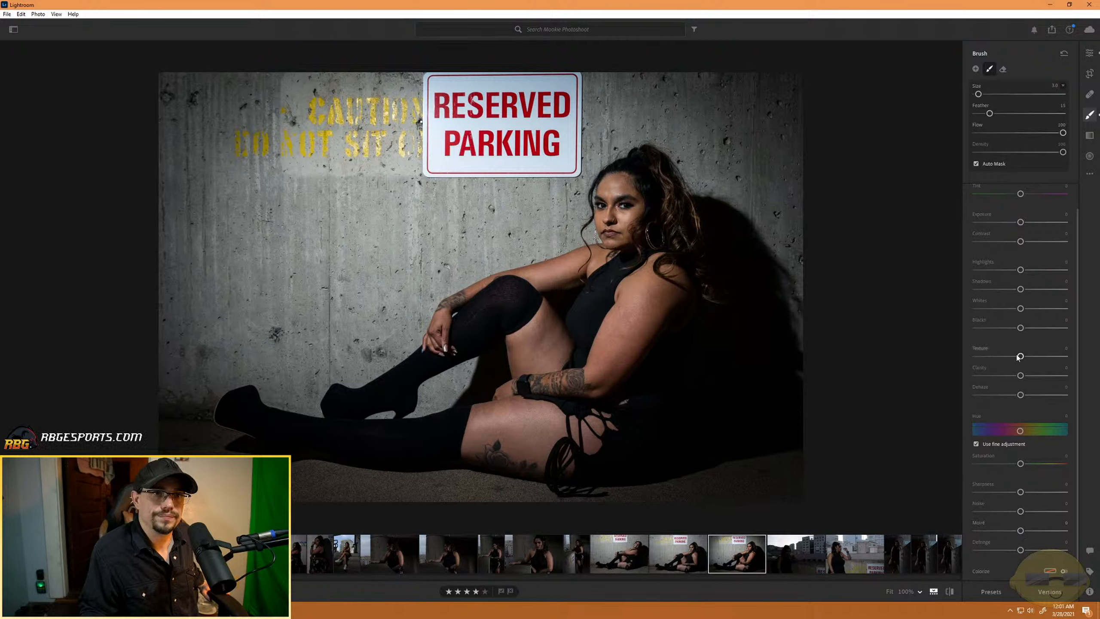
left_click_drag(1020, 356, 1002, 356)
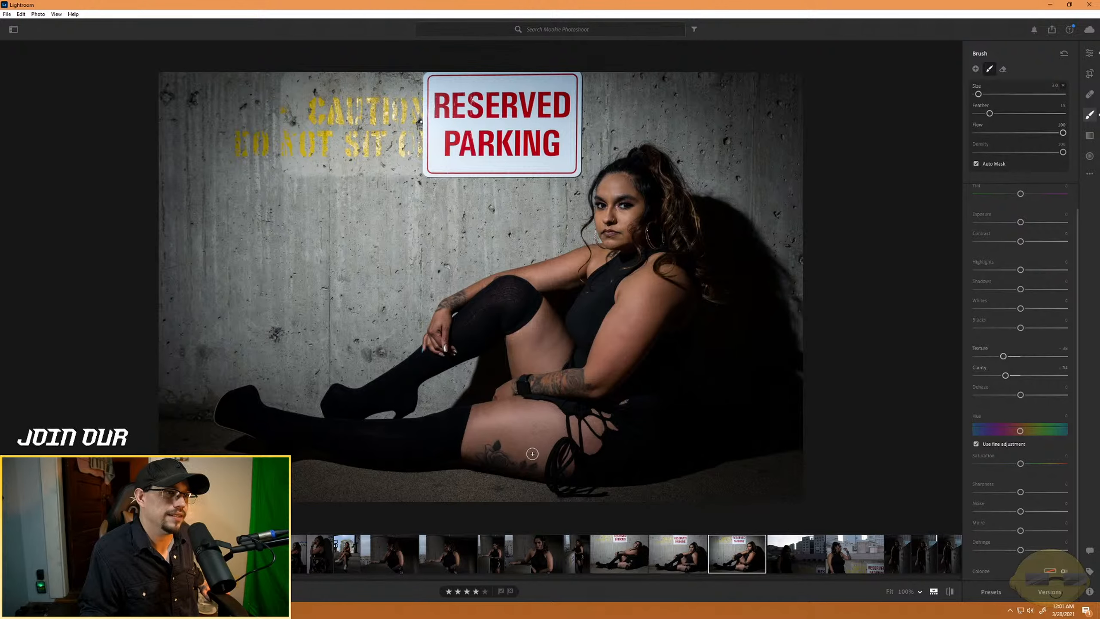
- Extend the skin mask over the thigh, the skin between the hip laces and the upper chest, using a smaller brush for tight areas
scroll(531, 439, "up", 2)
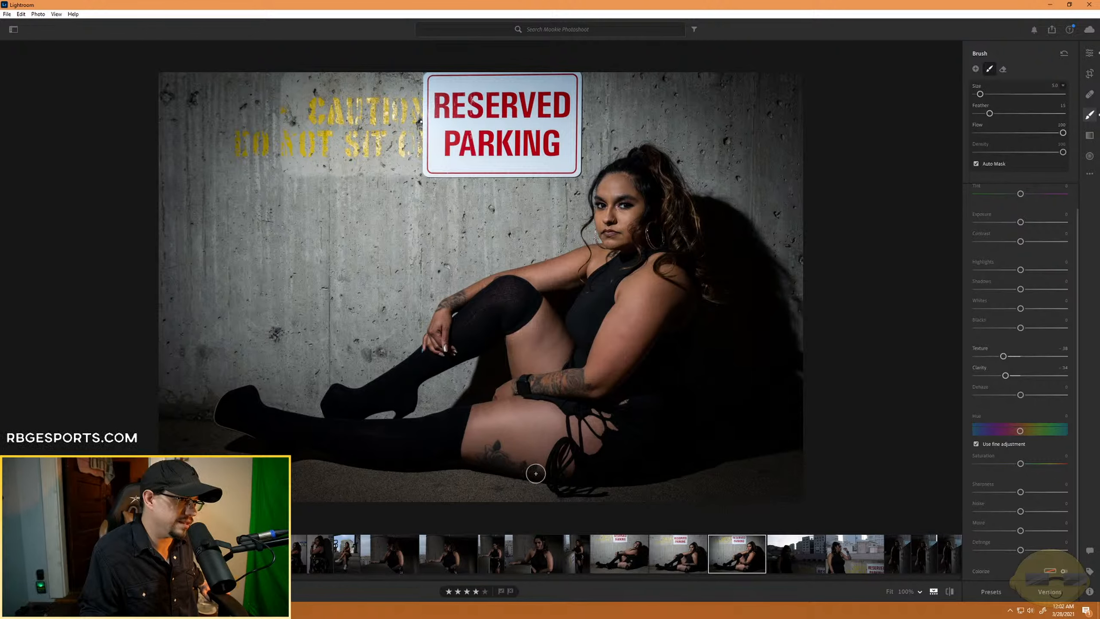
key("bracketleft")
key("bracketleft")
key("bracketleft")
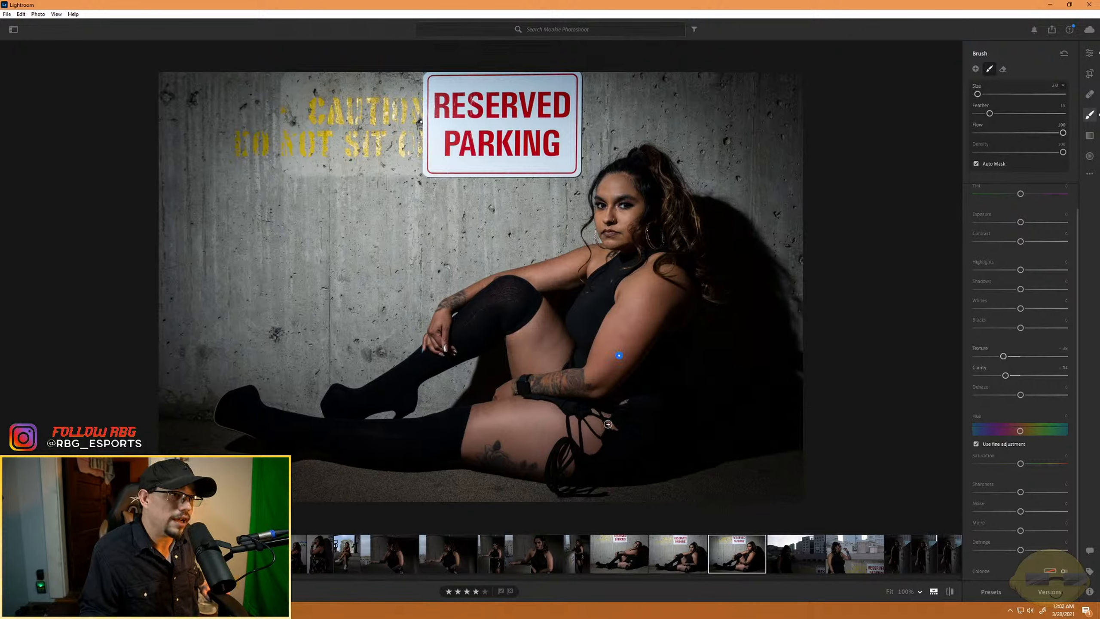
left_click_drag(614, 428, 609, 416)
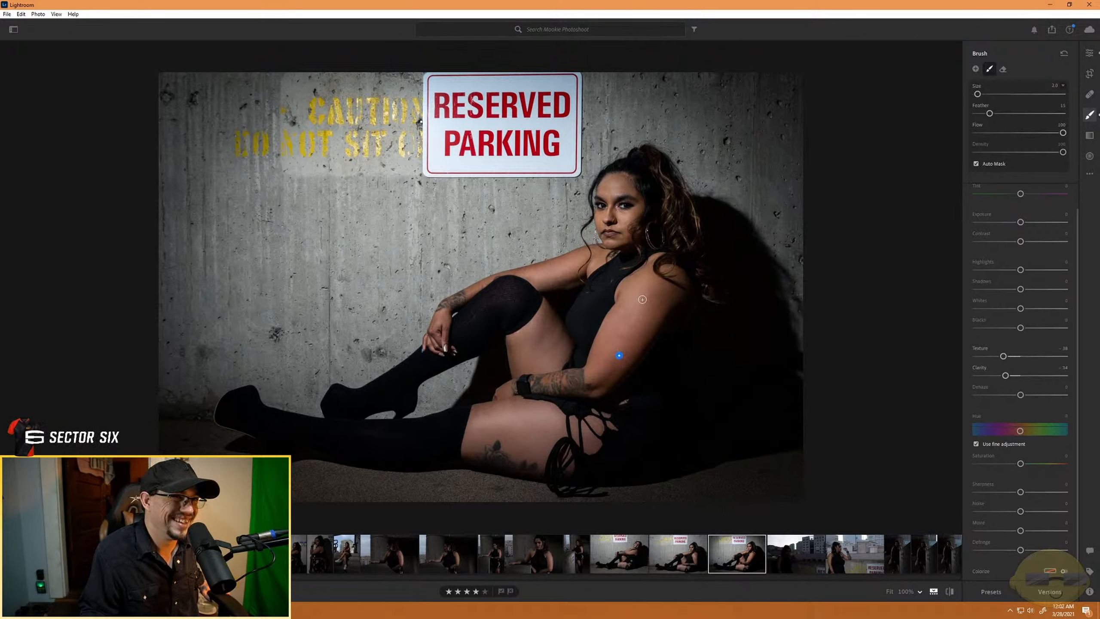
mouse_move(594, 262)
left_mouse_down()
mouse_move(607, 255)
mouse_move(591, 268)
mouse_move(596, 259)
left_mouse_up()
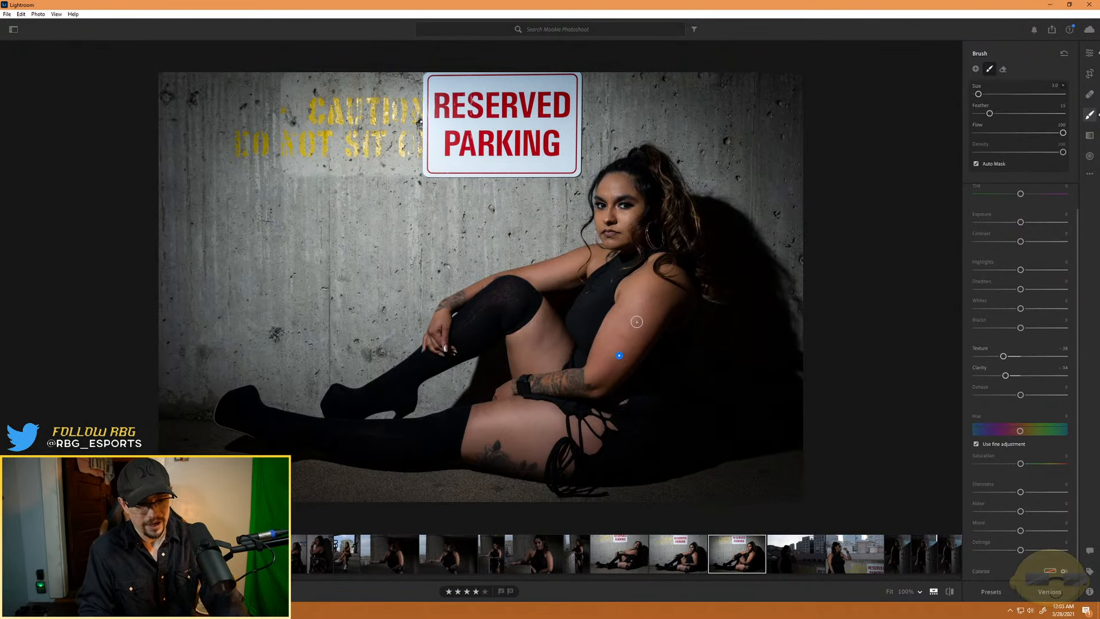
- Show the mask overlay, erase the spill around the earring and hair, and fill in the raised thigh
key("o")
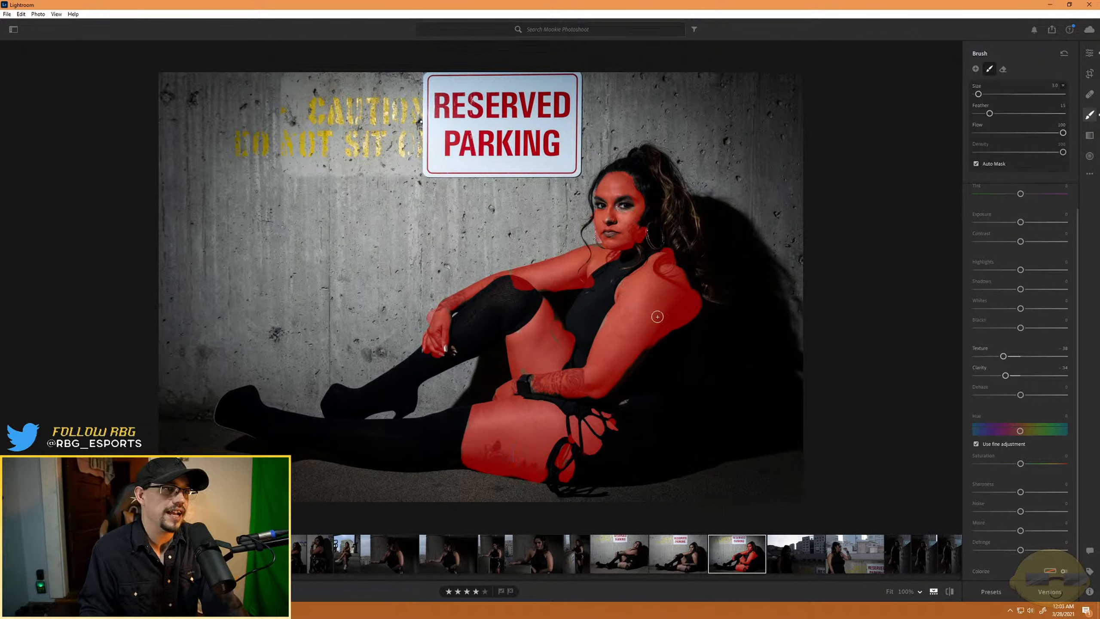
key("alt")
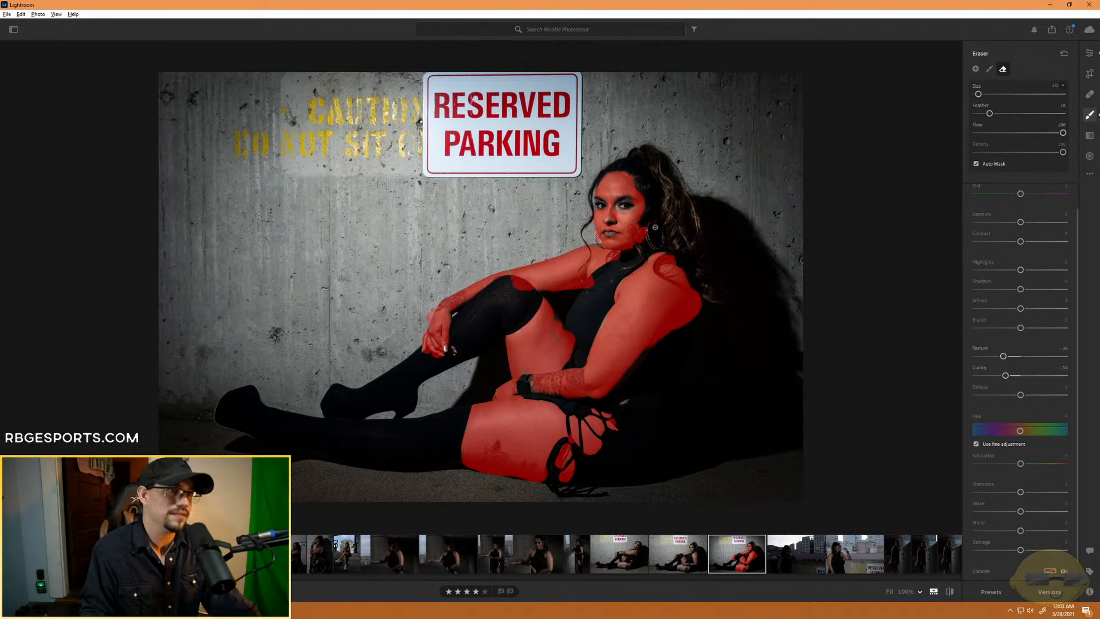
scroll(649, 236, "up", 2)
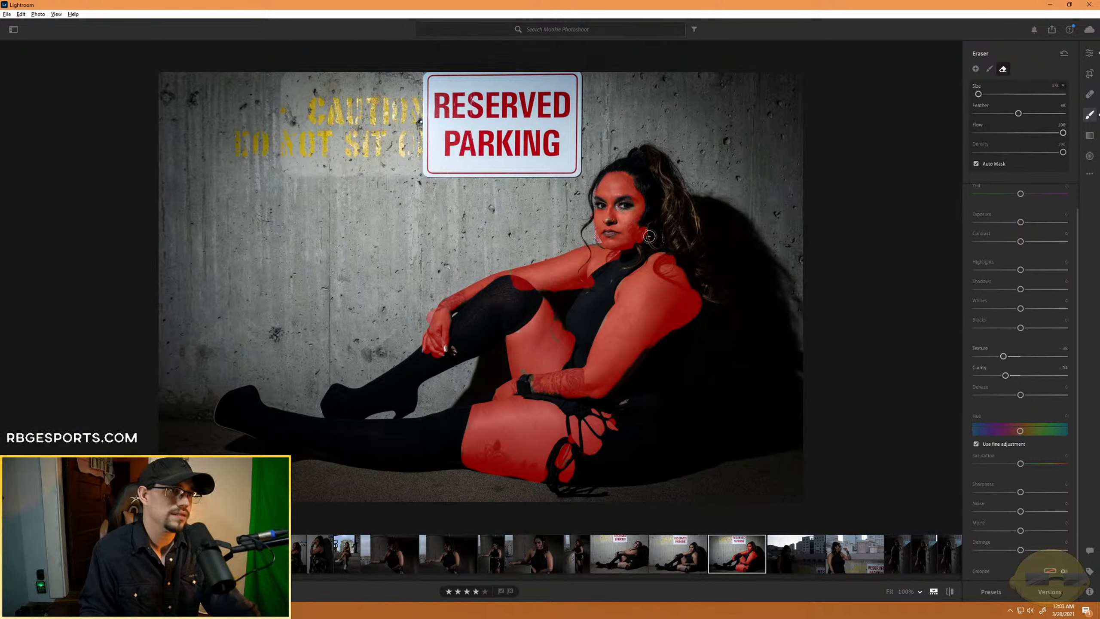
left_click_drag(649, 231, 643, 243)
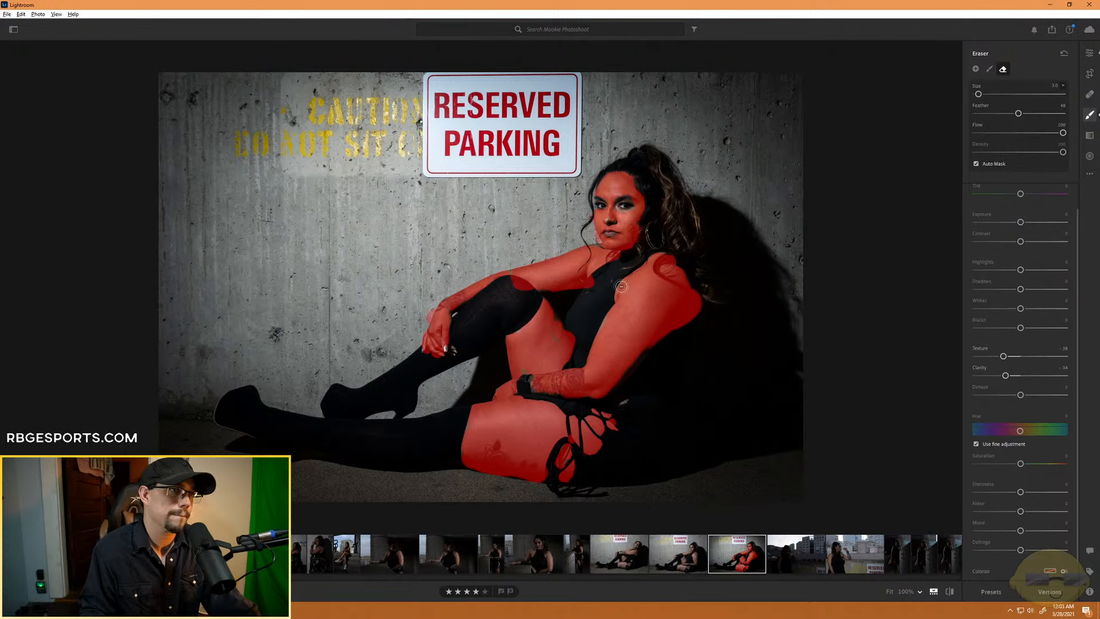
key("alt")
left_click_drag(546, 349, 550, 335)
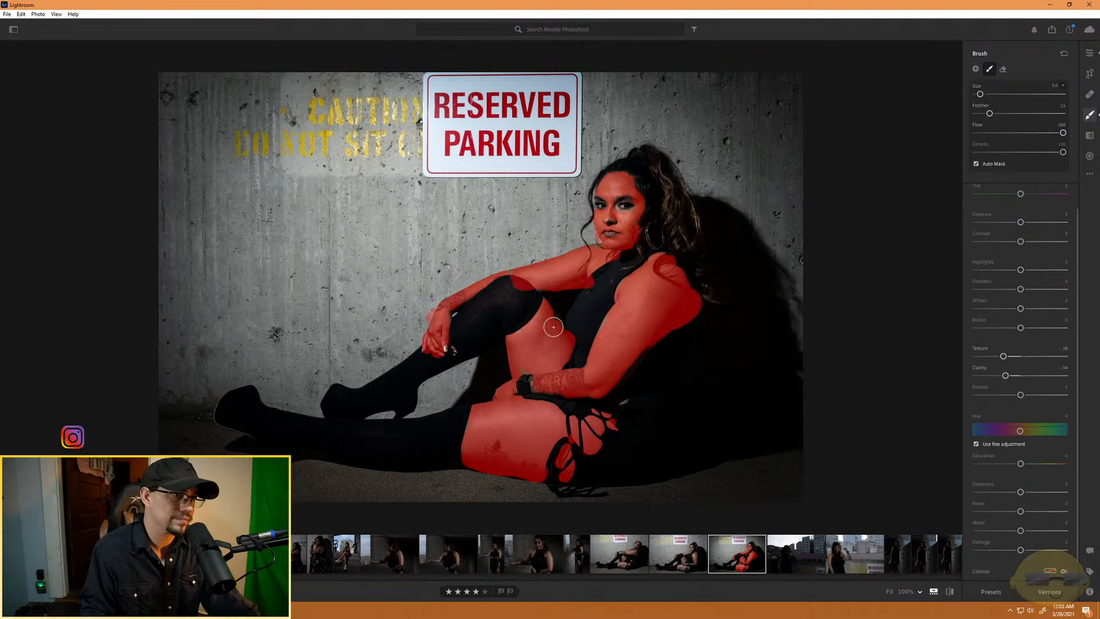
- Erase the skin mask's spill from the stocking over the raised knee
key("alt")
left_click_drag(507, 292, 519, 284)
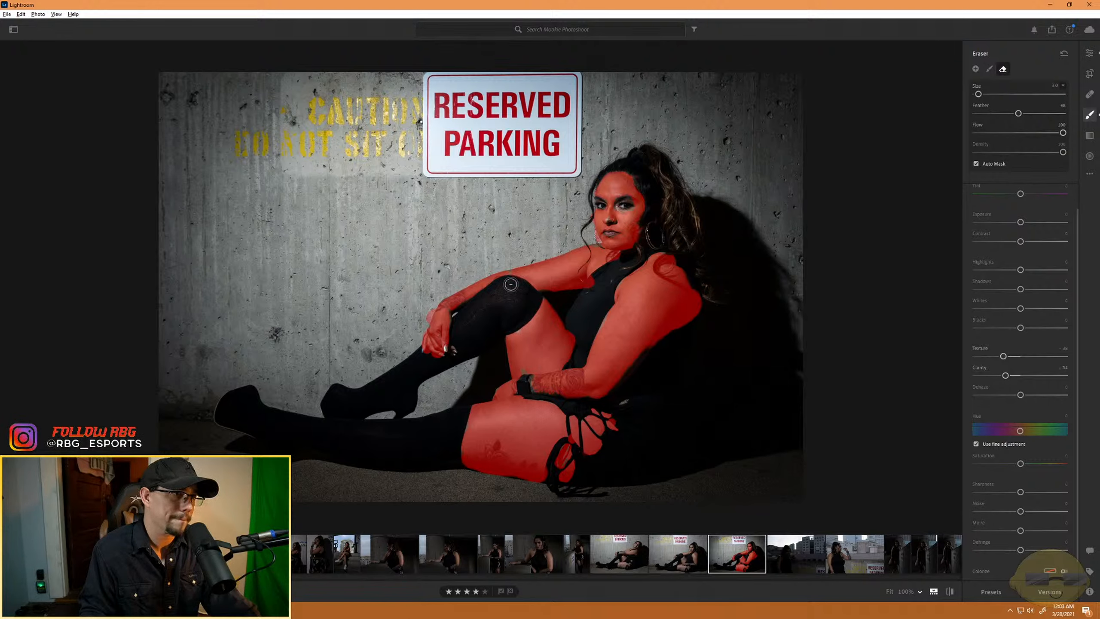
key("alt")
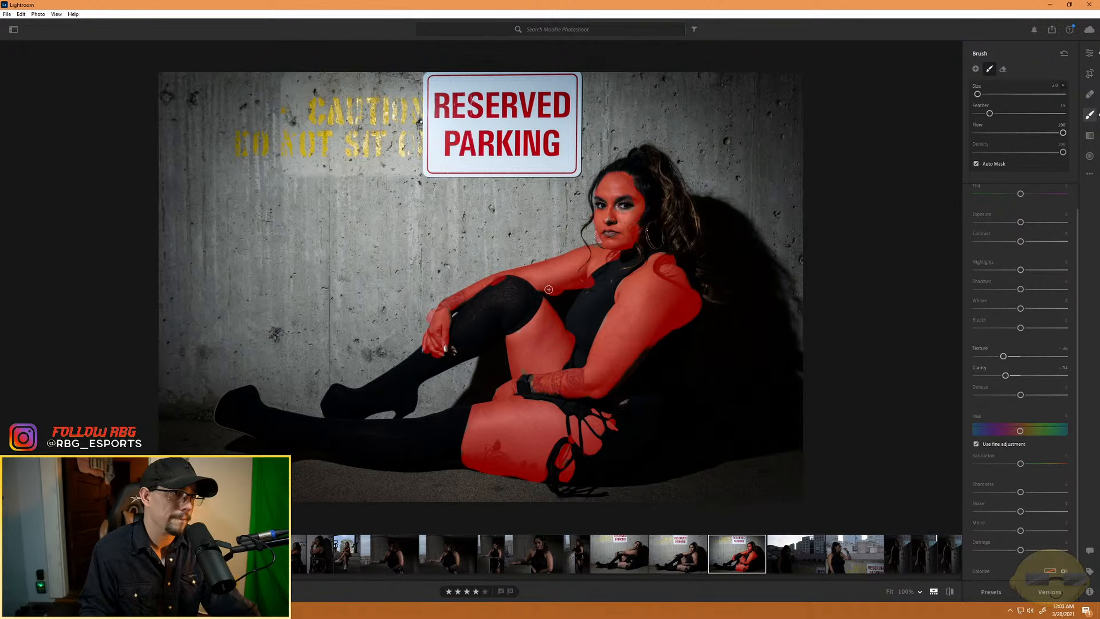
key("alt")
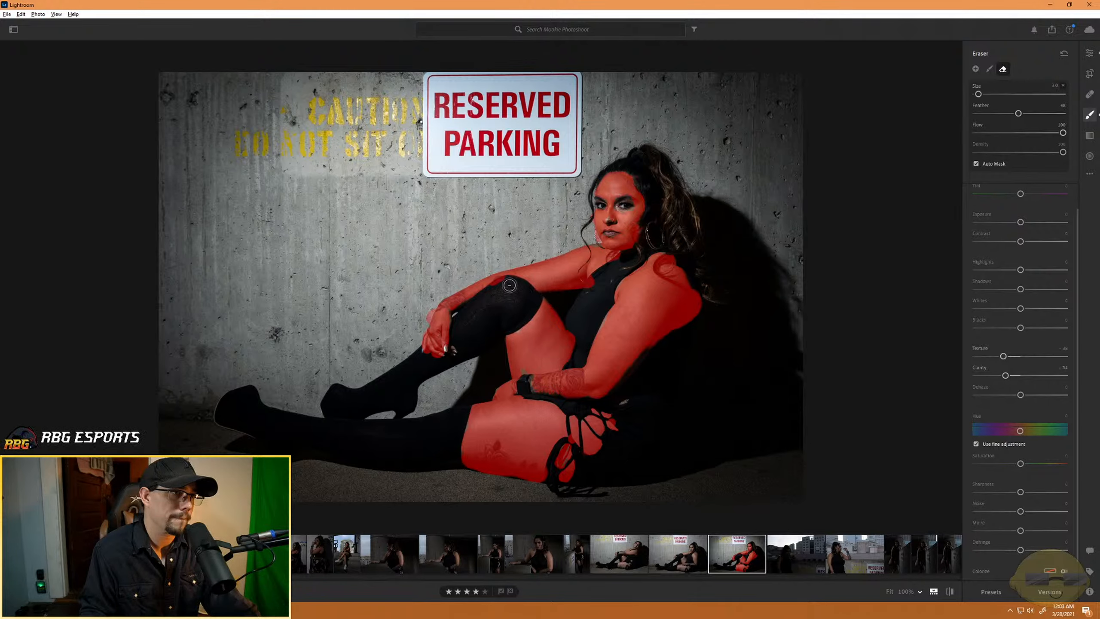
mouse_move(509, 285)
left_mouse_down()
mouse_move(493, 289)
mouse_move(509, 280)
left_mouse_up()
key("alt")
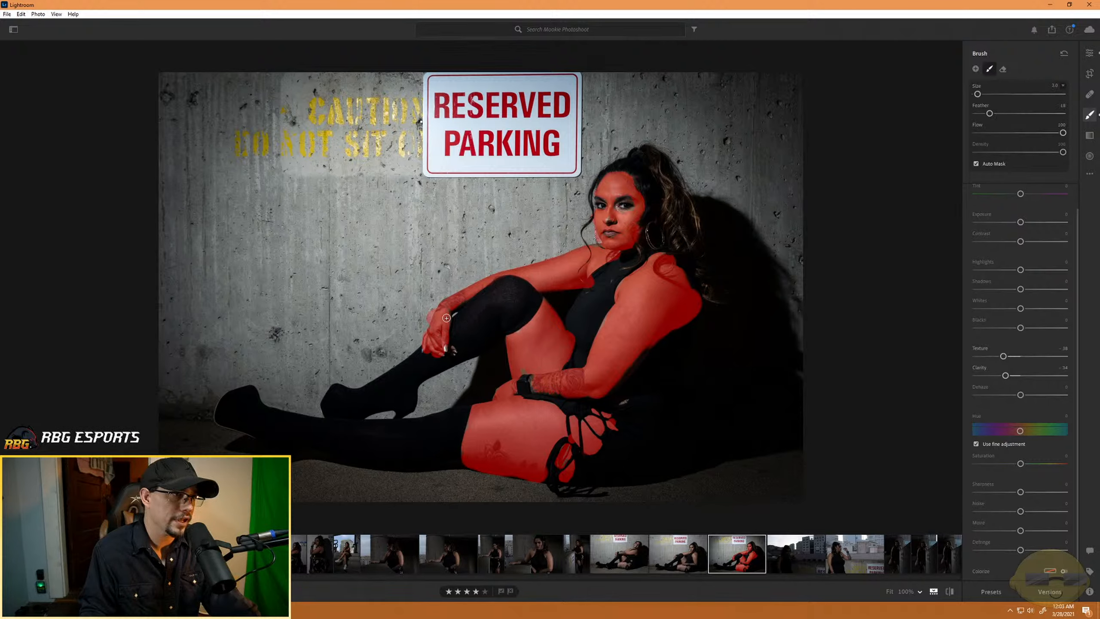
- Refine the skin mask around the hand resting on the knee, erasing spill at its edges and filling in the fingertips
key("alt")
left_click_drag(430, 316, 423, 331)
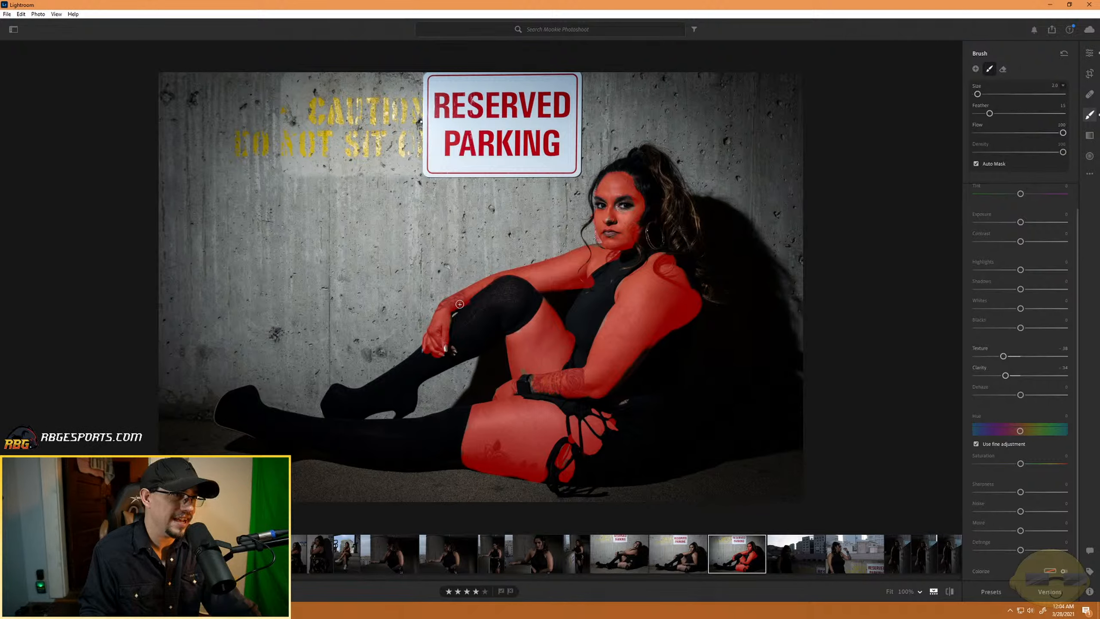
key("alt")
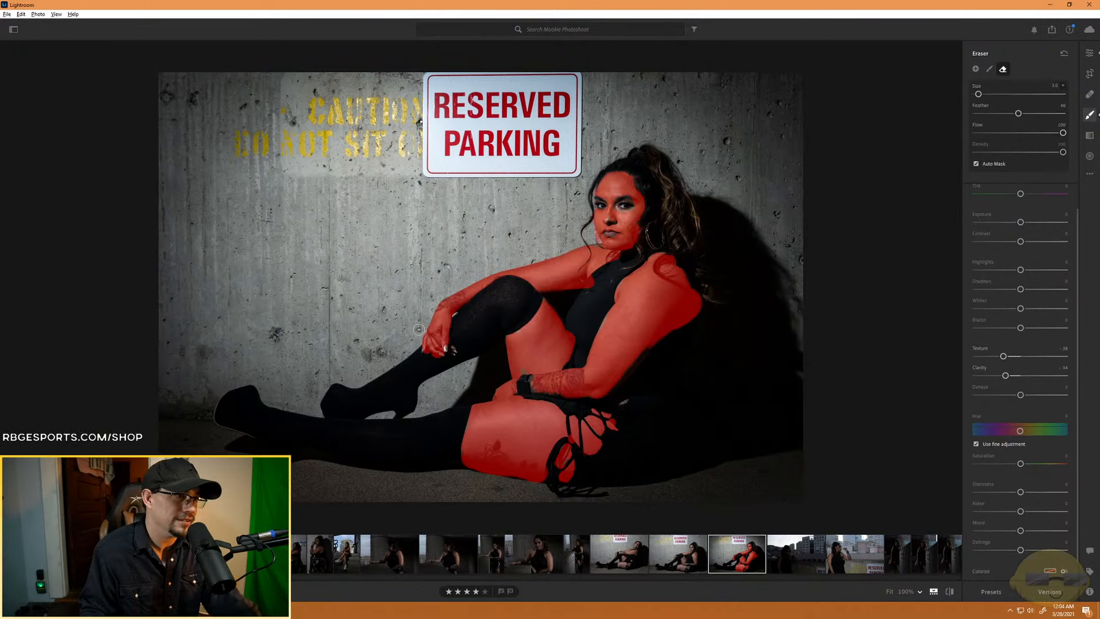
key("alt")
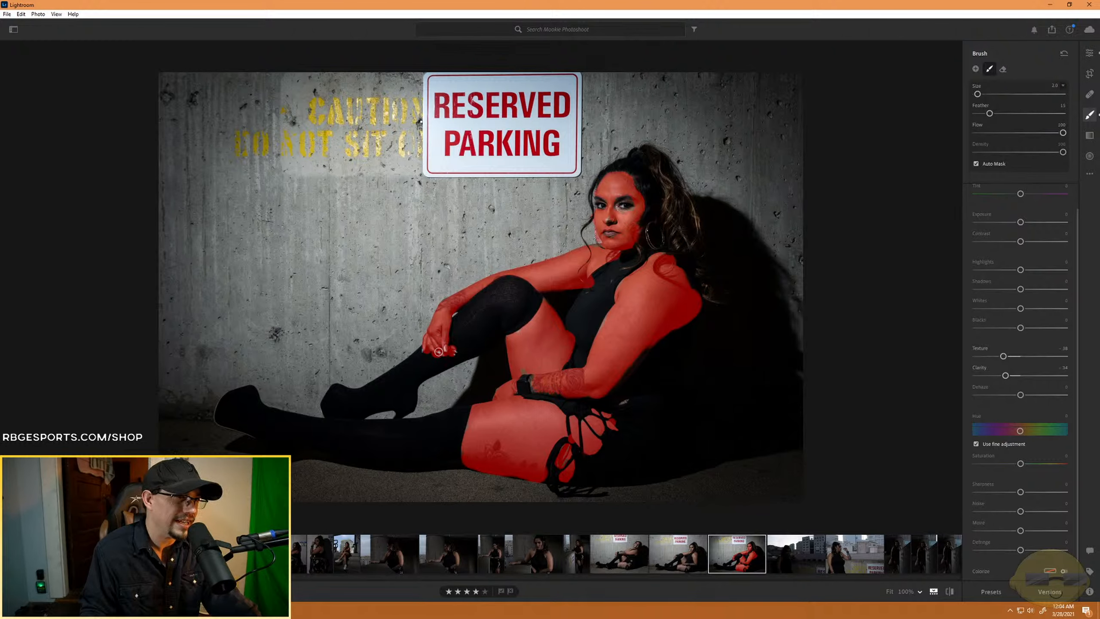
key("alt")
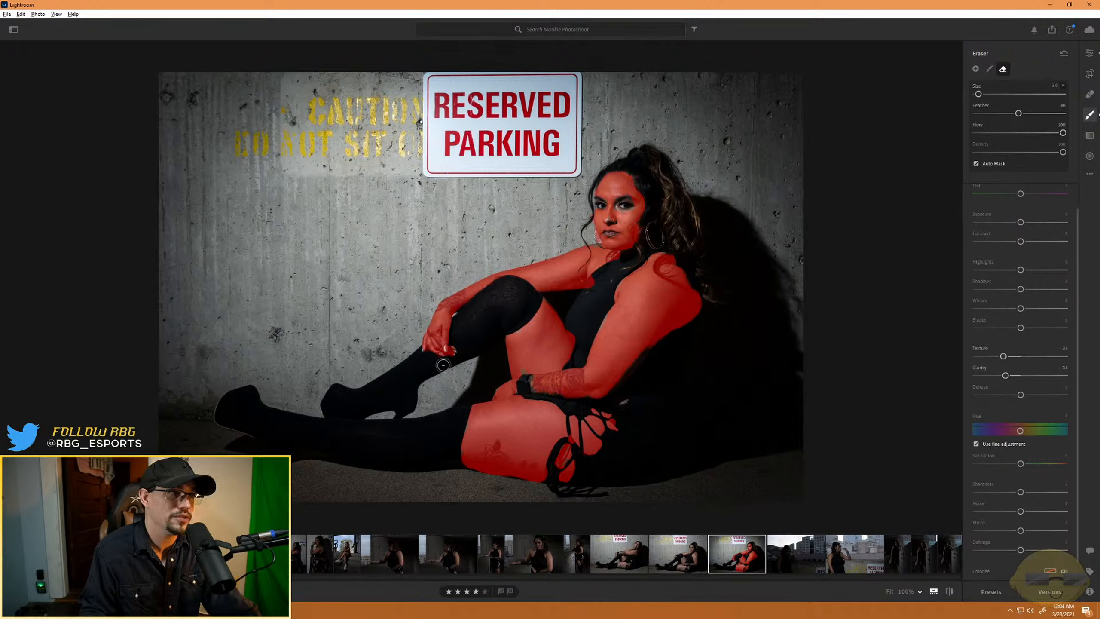
- Refine the skin mask along the elbow and the back of the arm, painting missed skin and erasing spill onto the dark clothing
key("alt")
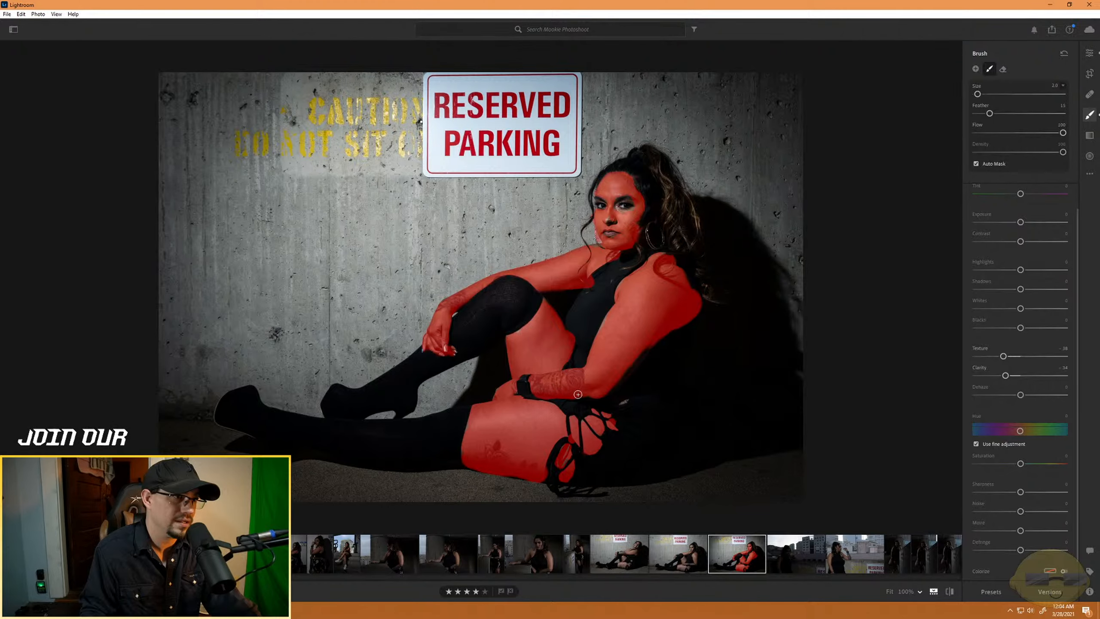
key("alt")
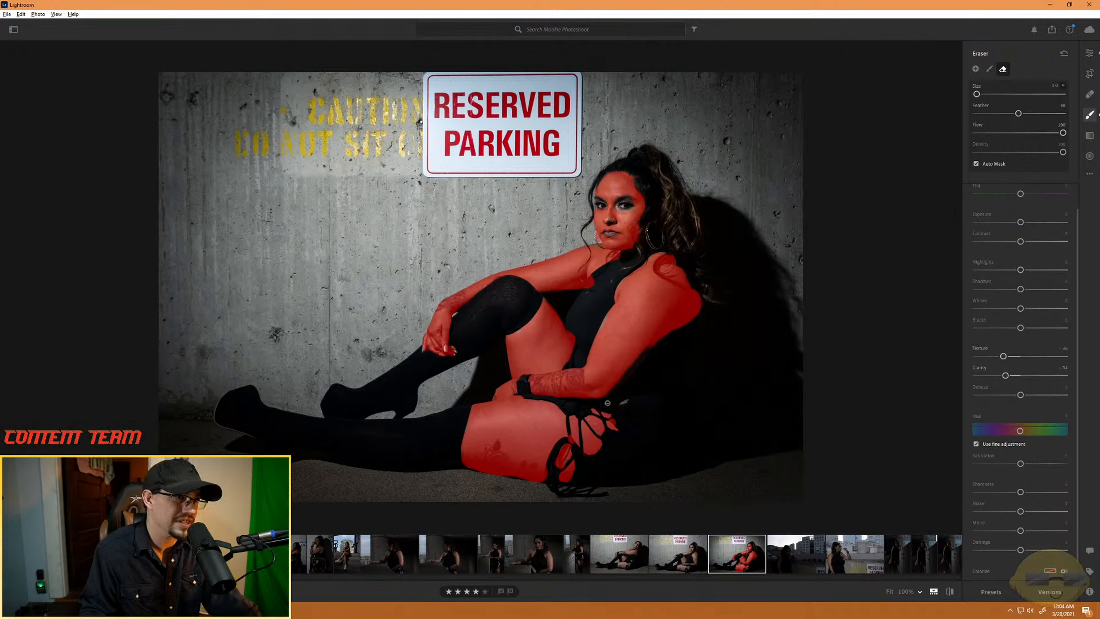
key("alt")
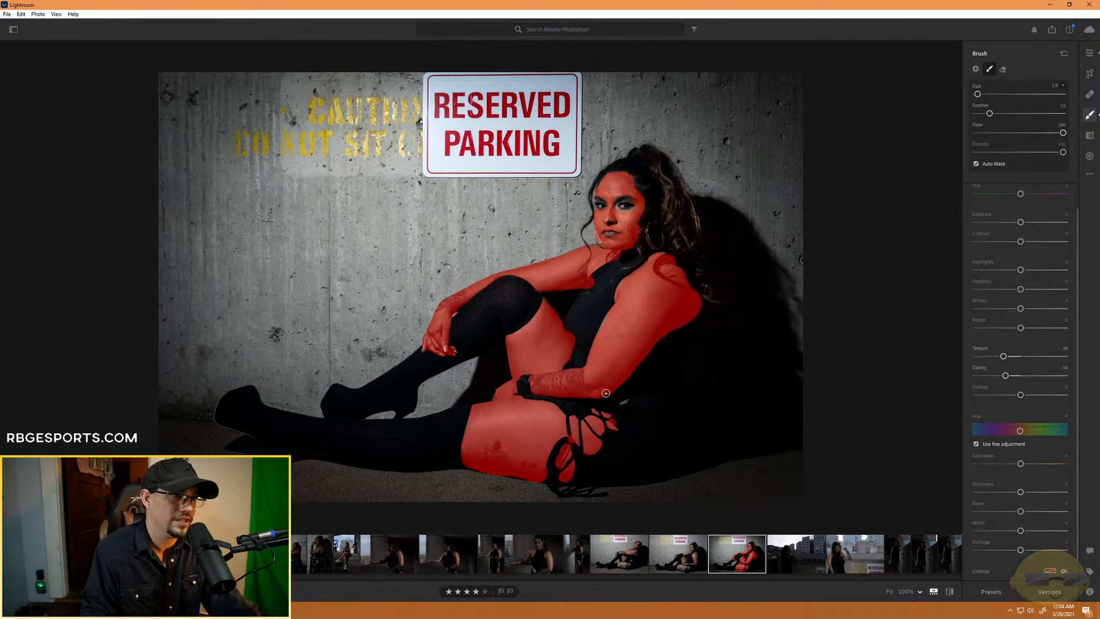
key("alt")
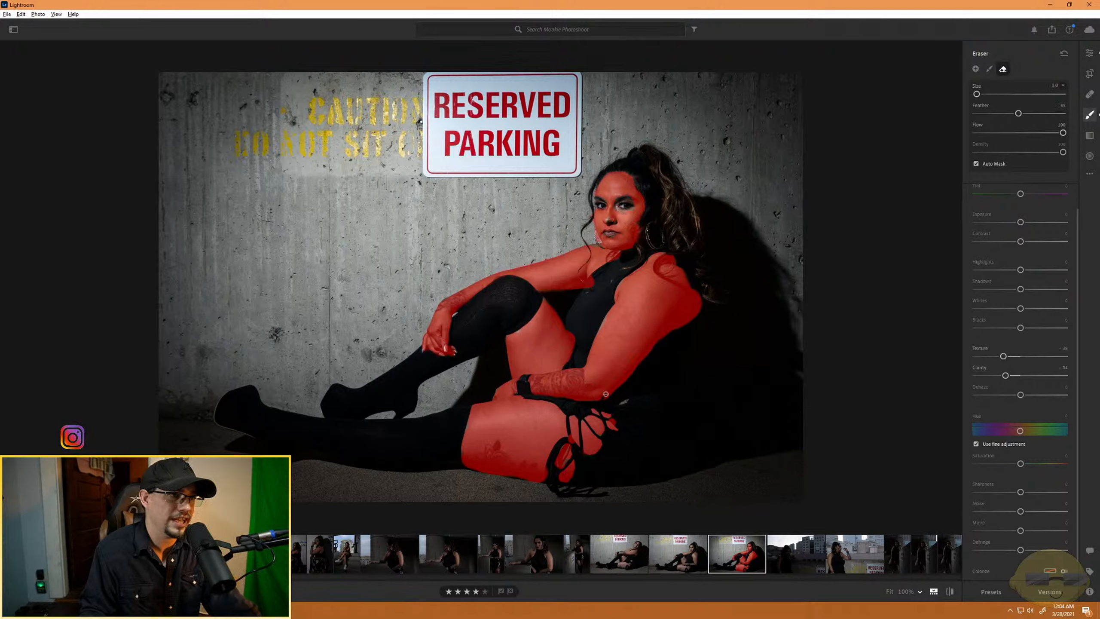
mouse_move(605, 394)
left_mouse_down()
mouse_move(640, 367)
mouse_move(609, 407)
left_mouse_up()
key("alt")
scroll(615, 408, "up", 2)
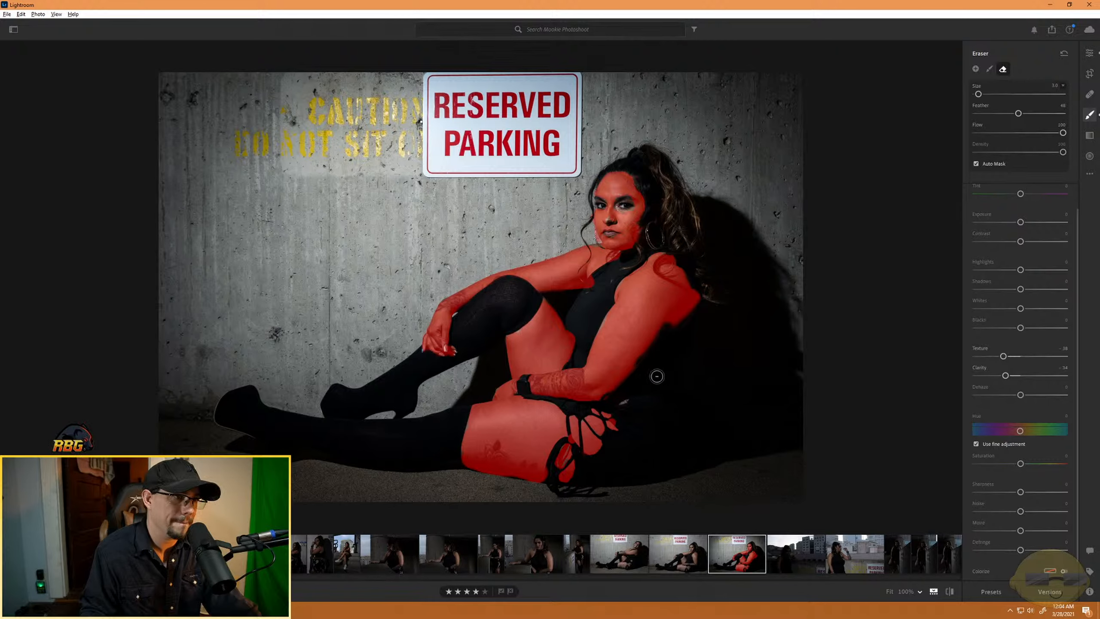
- Refine the skin mask around the lacing on the hip with the brush and eraser, and hide the mask overlay
key("b")
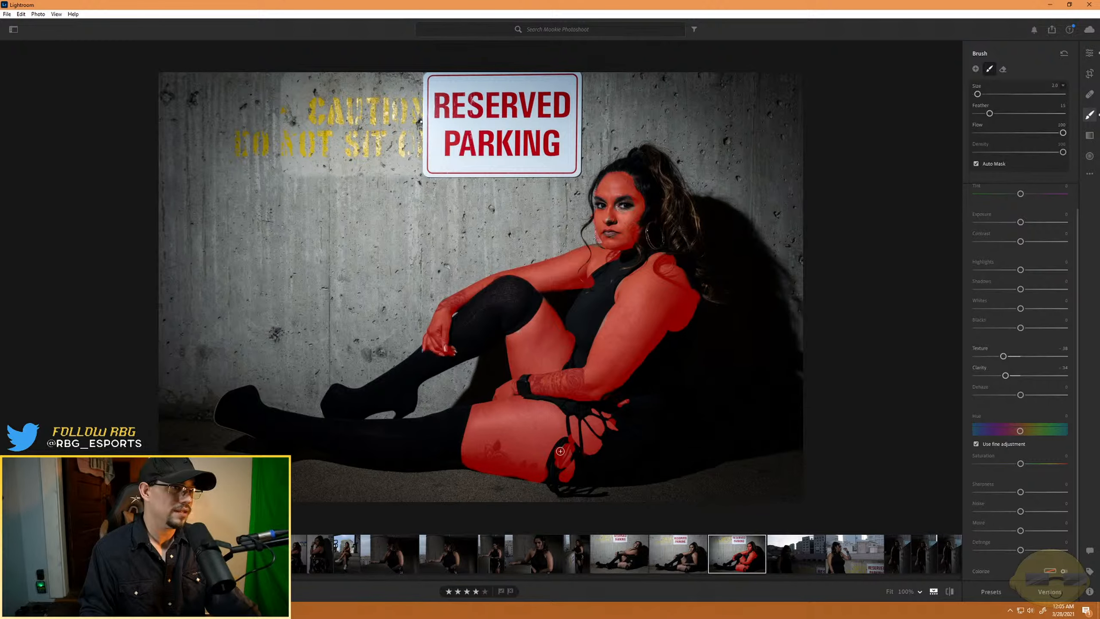
key("alt")
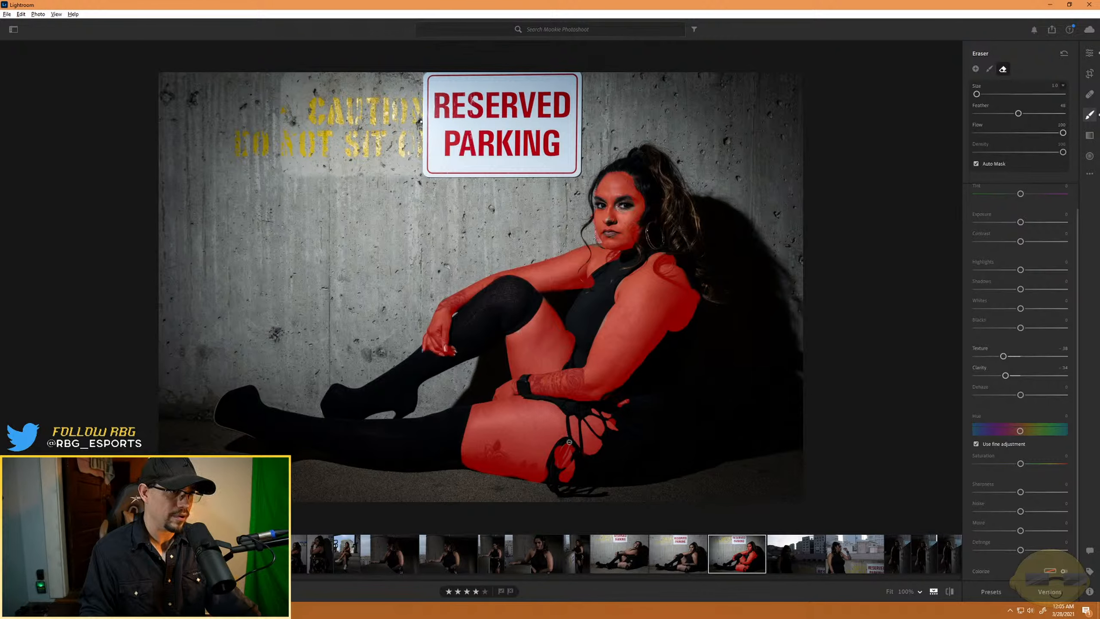
key("alt")
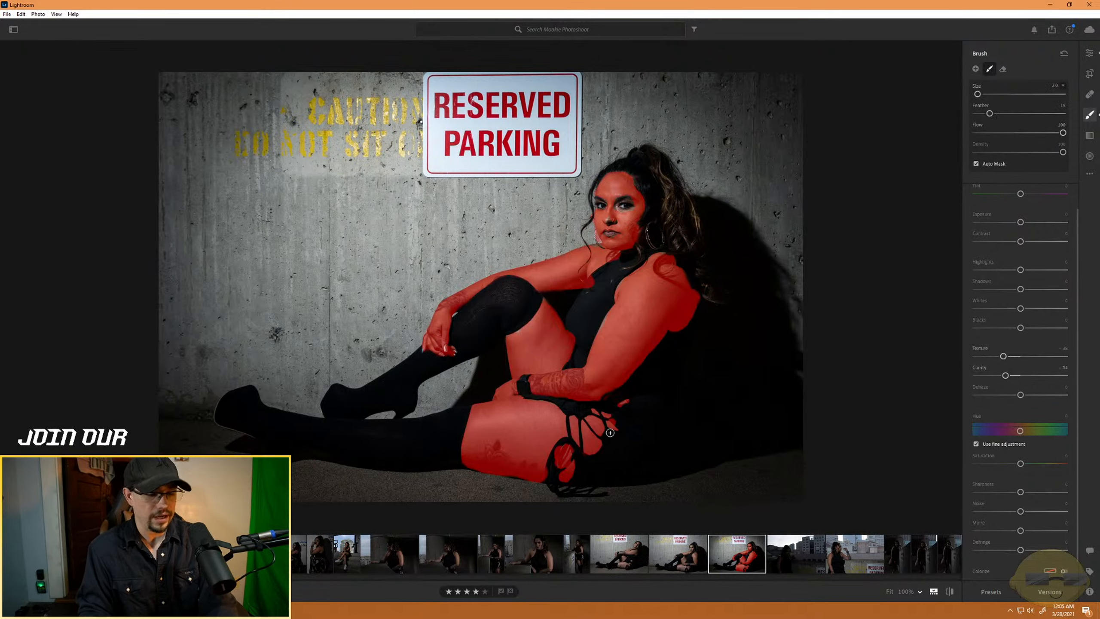
key("o")
key("o")
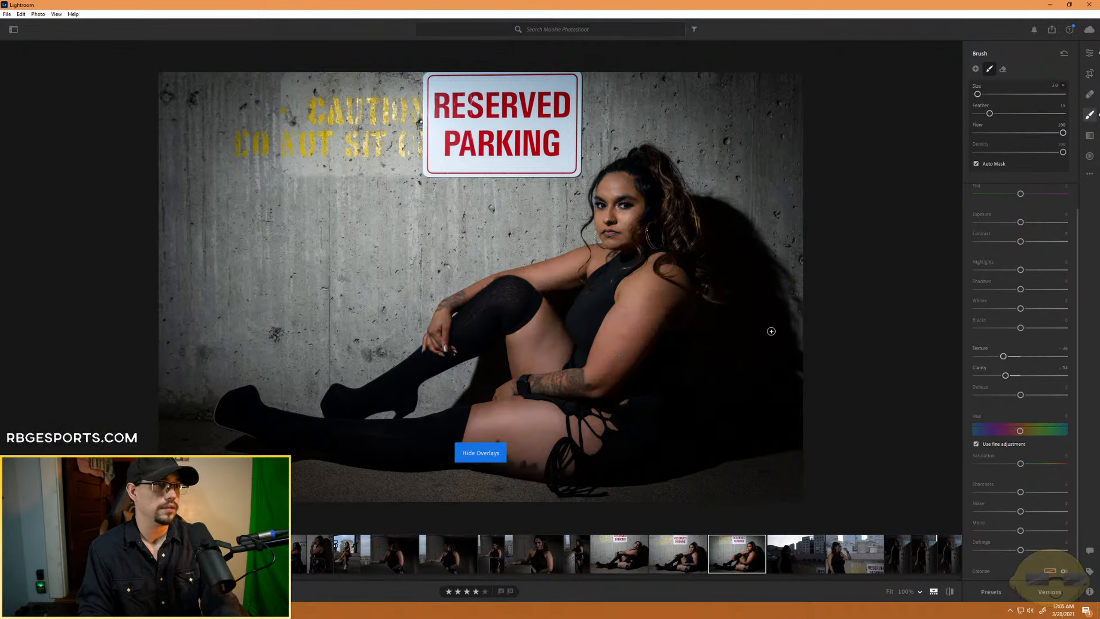
key("h")
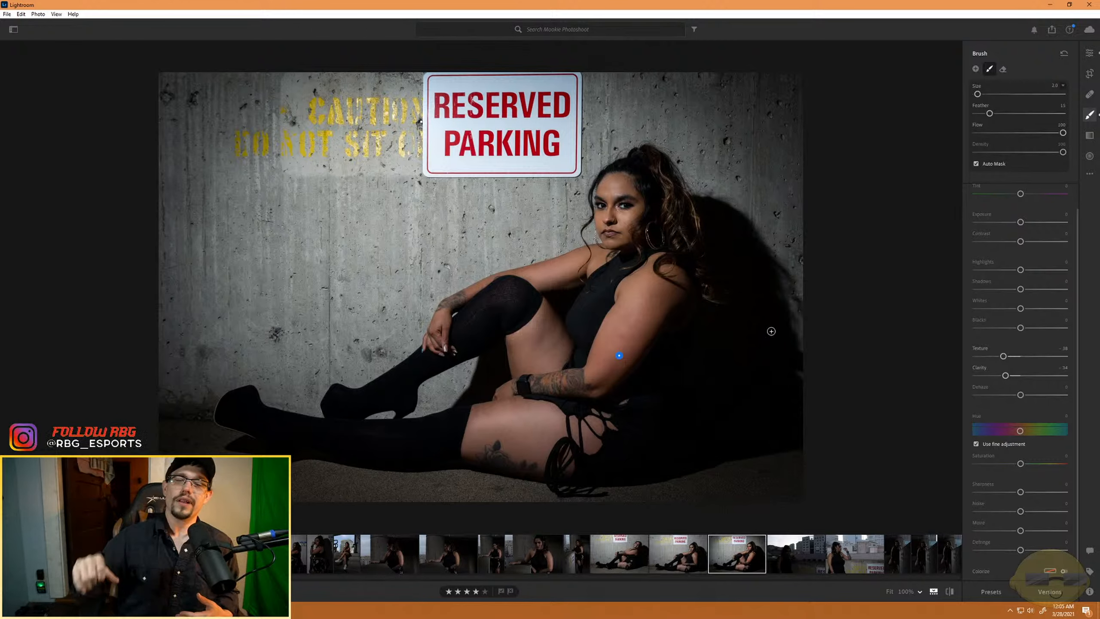
- Leave the skin mask and raise the whole photo's Texture to about +59 and Clarity to about +42
left_click(619, 355)
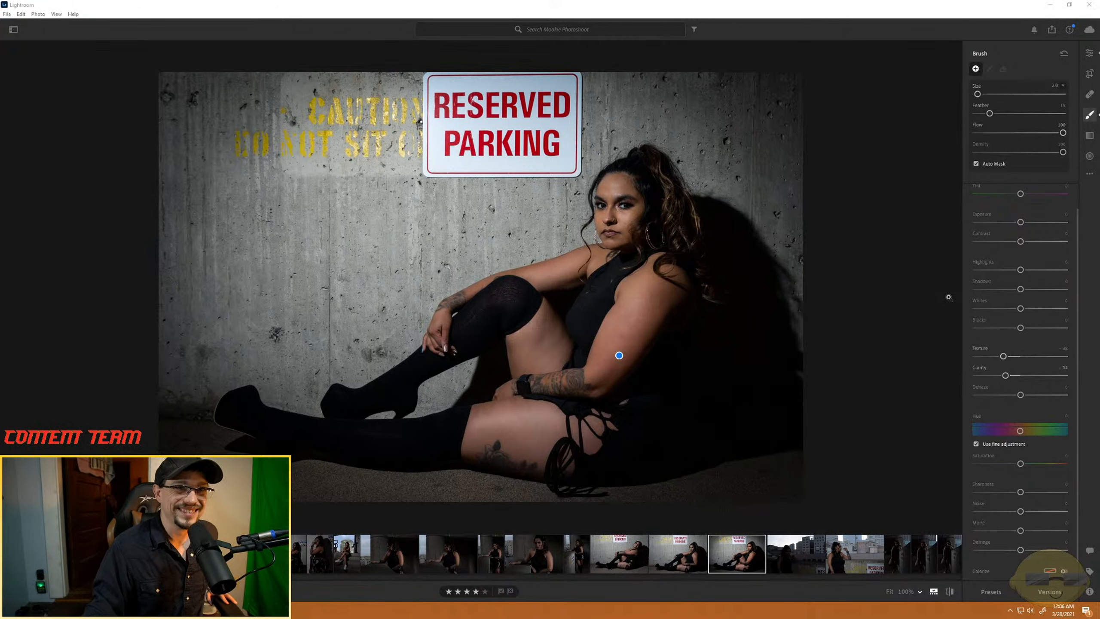
scroll(1024, 414, "up", 1)
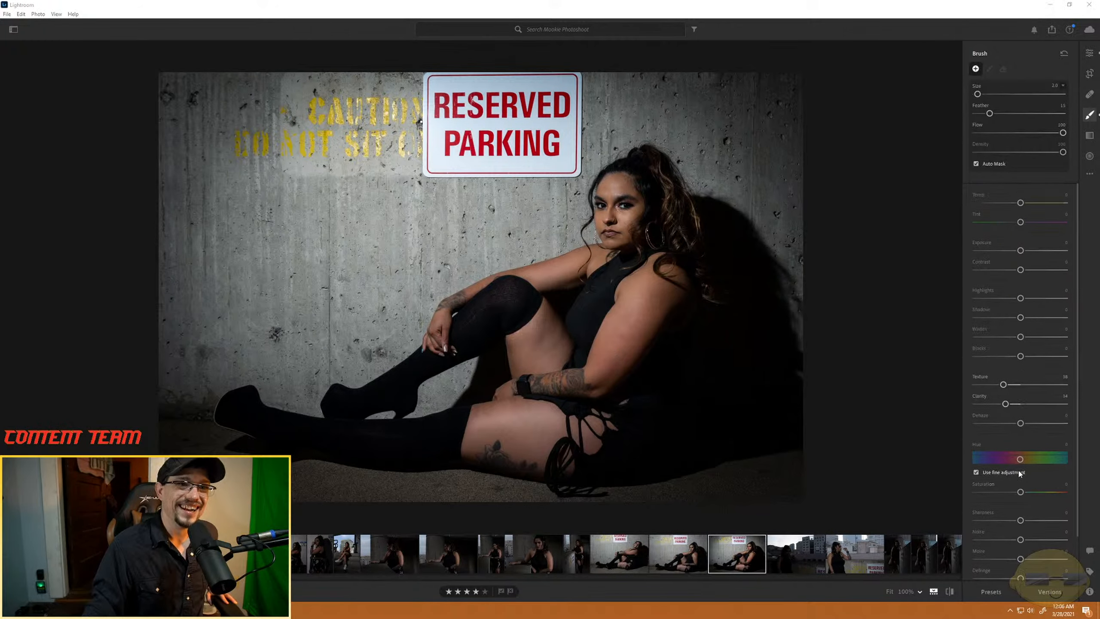
left_click(1089, 53)
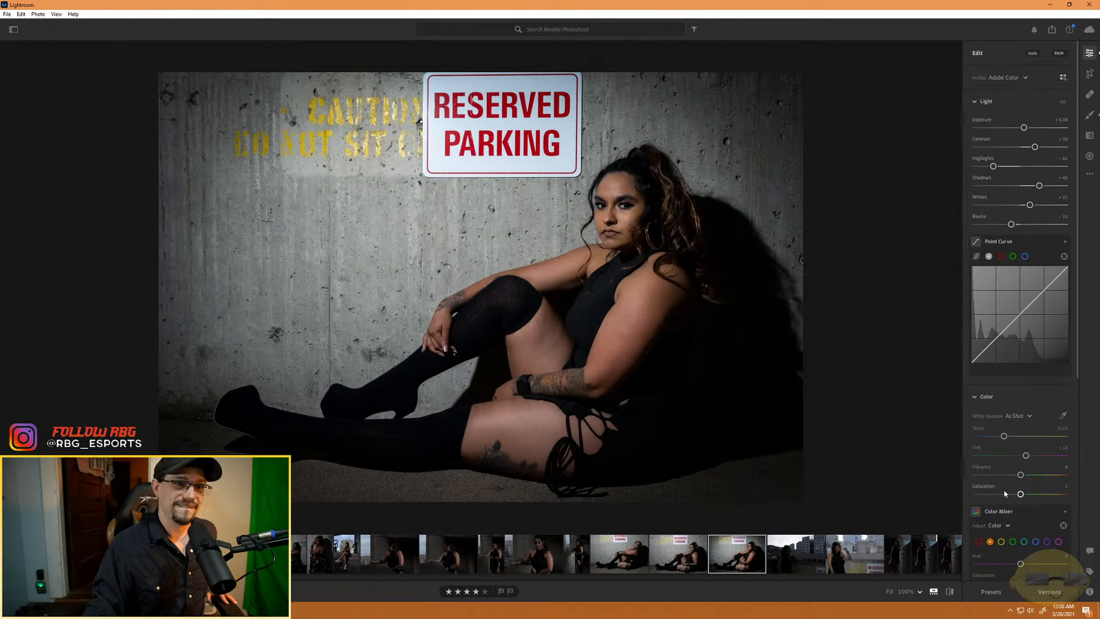
scroll(992, 490, "down", 6)
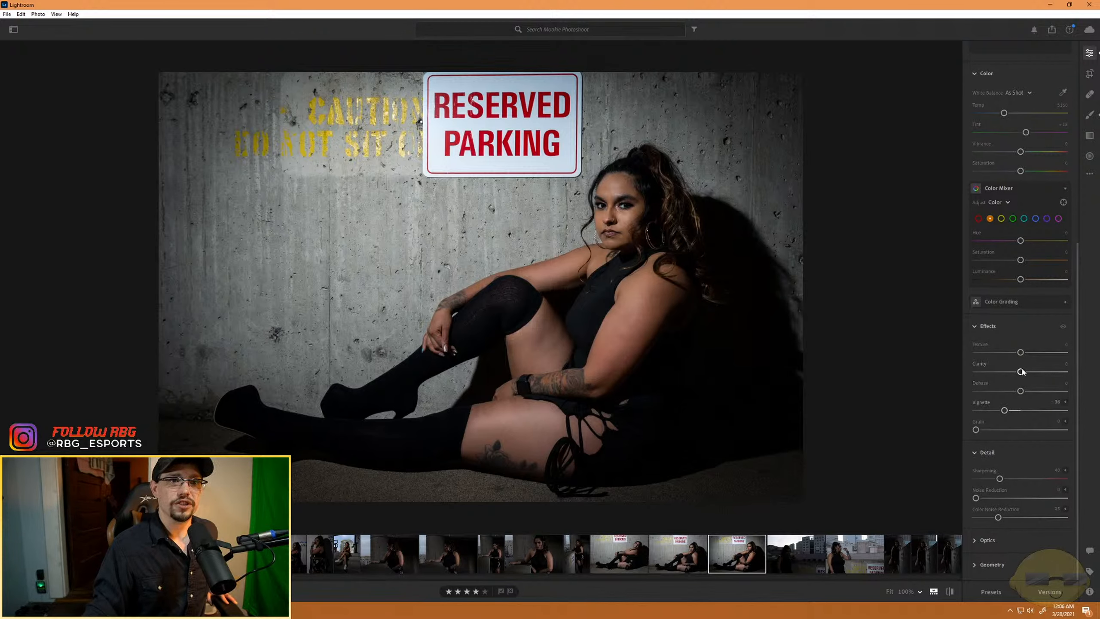
left_click_drag(1021, 353, 1040, 373)
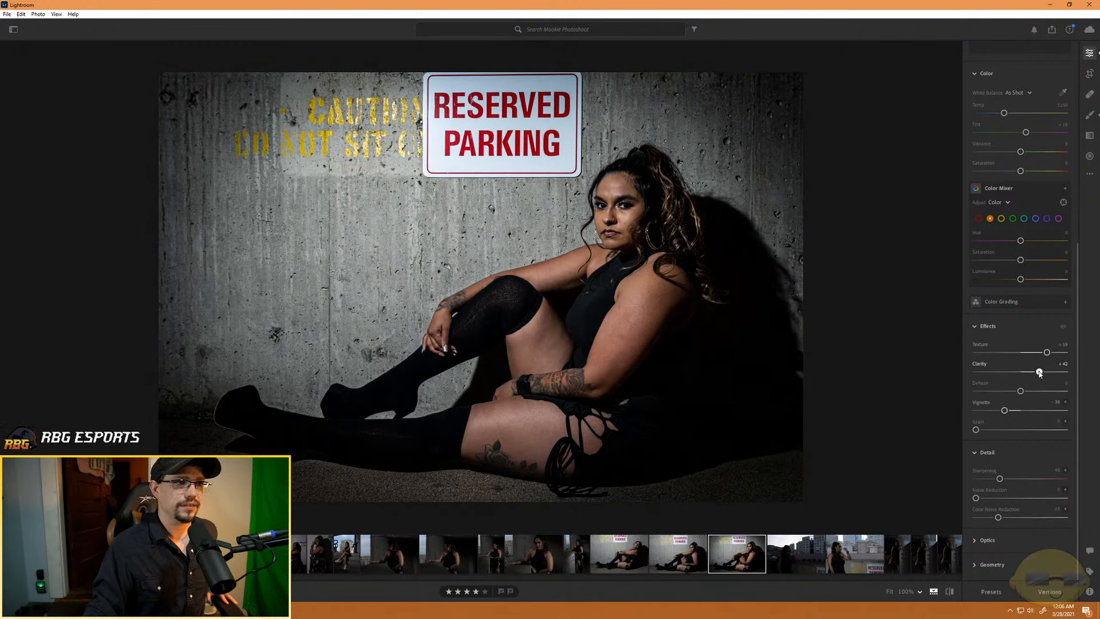
- Reselect the skin brush mask and lower its Texture to about -89 and Clarity to about -81
left_click(1090, 115)
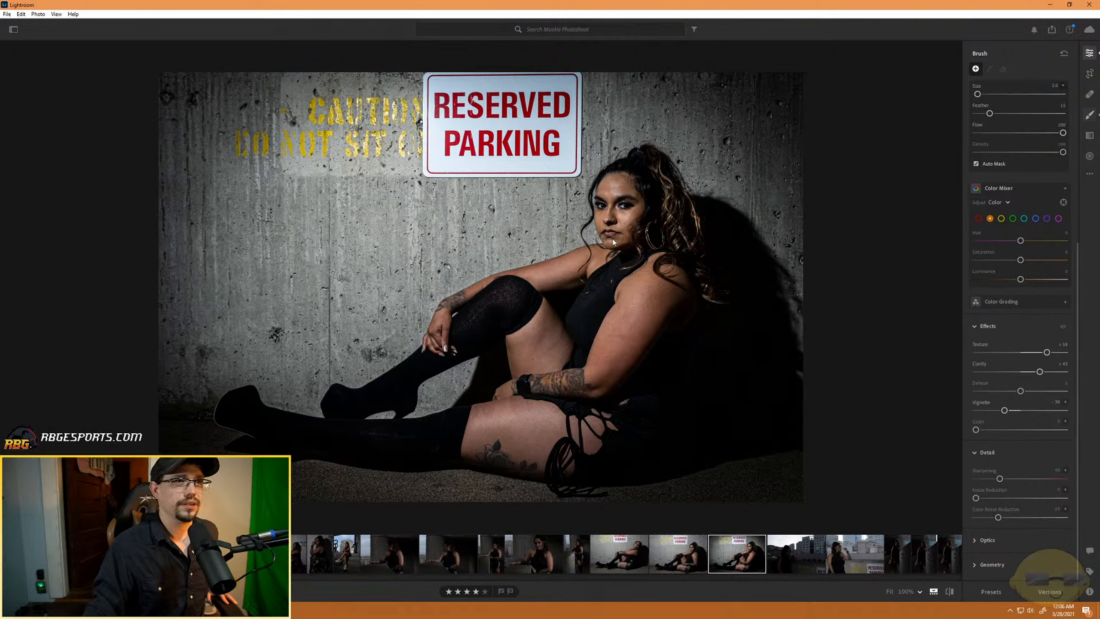
left_click(619, 359)
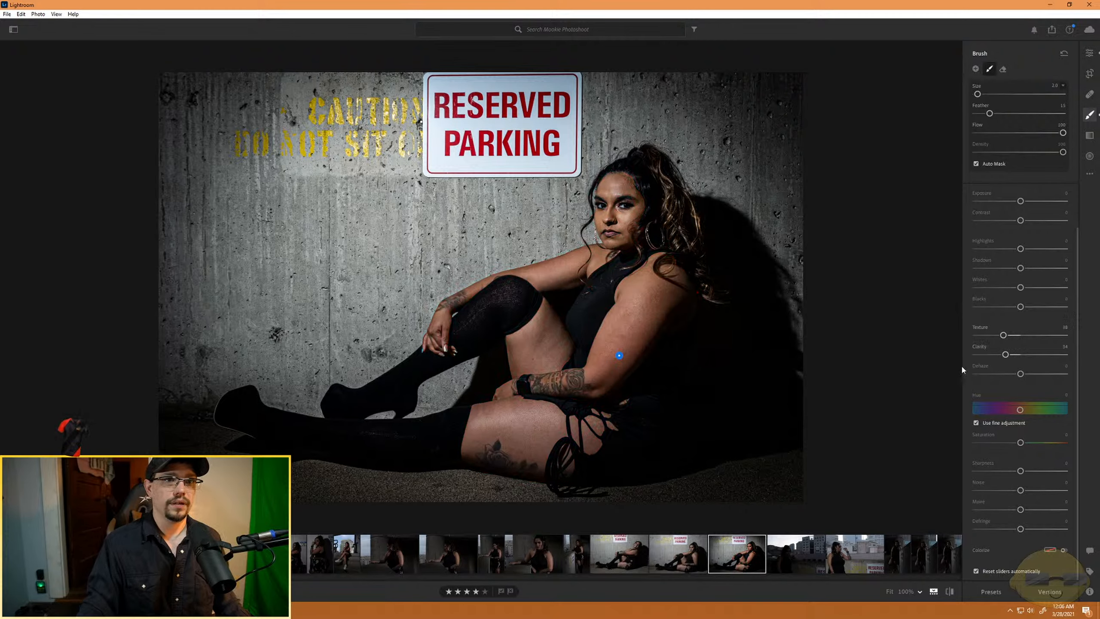
mouse_move(995, 337)
left_mouse_down()
mouse_move(974, 337)
mouse_move(983, 355)
left_mouse_up()
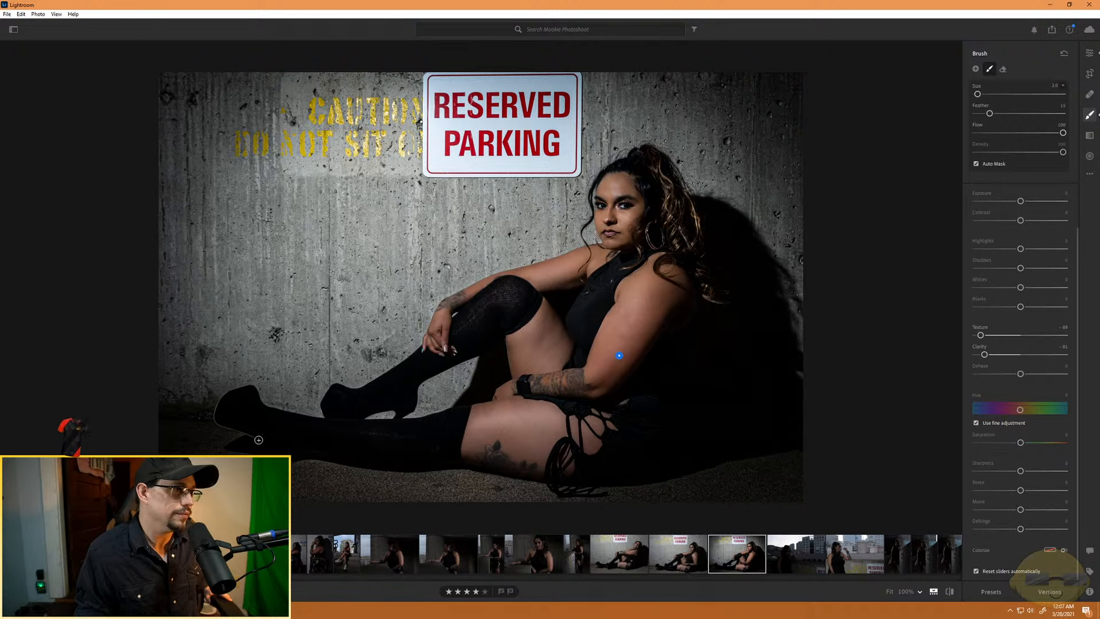
- Return to the global edit settings and set Dehaze to about +31
left_click(1089, 55)
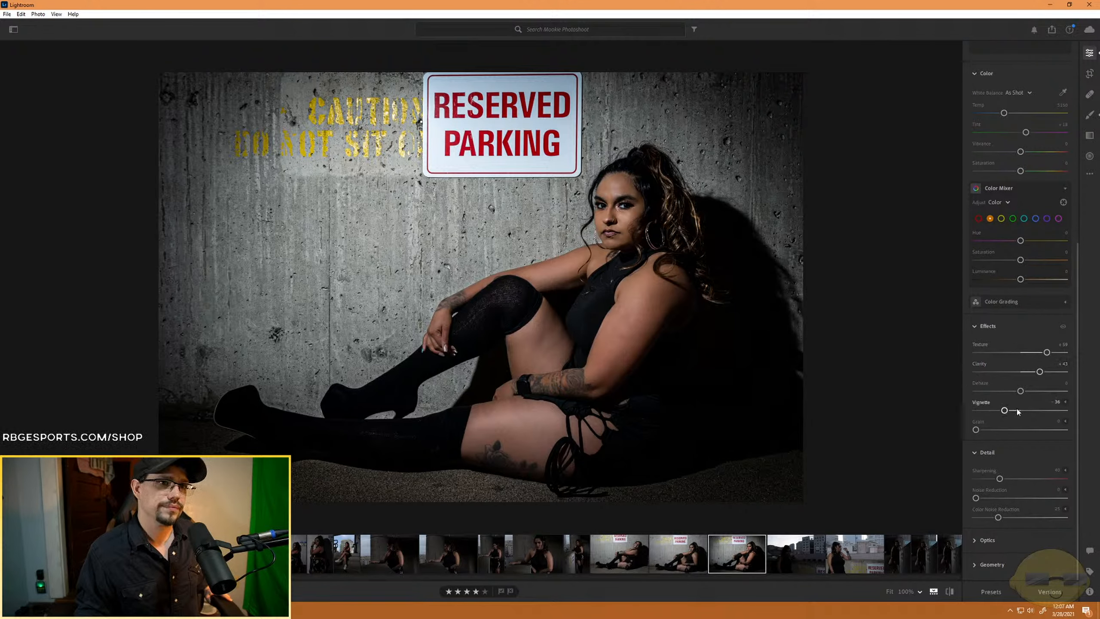
scroll(1022, 414, "up", 1)
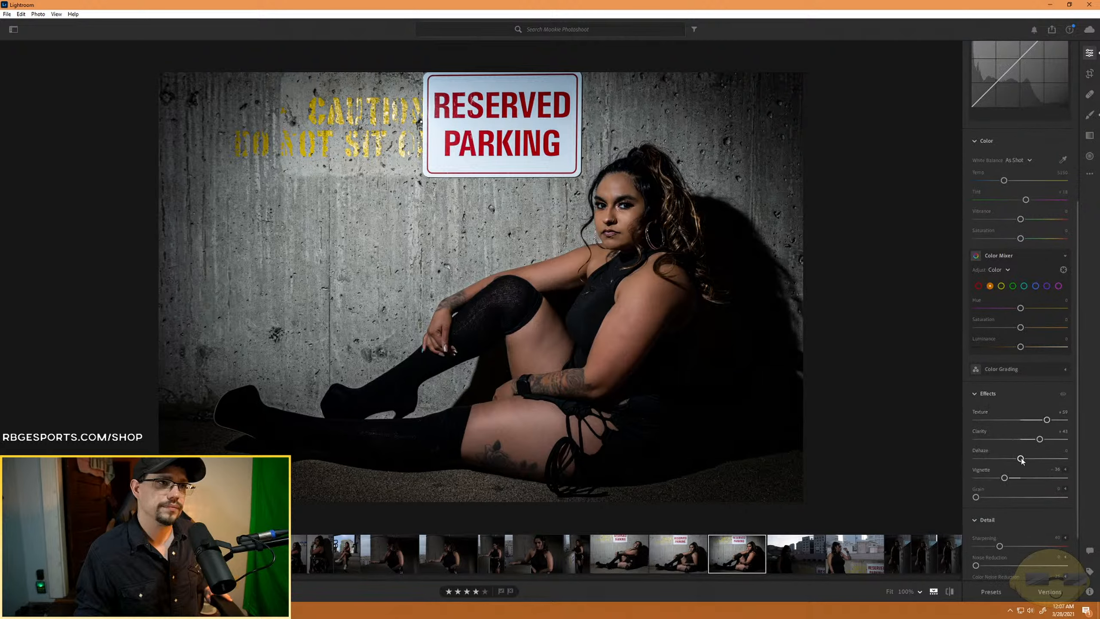
left_click_drag(1021, 459, 1034, 459)
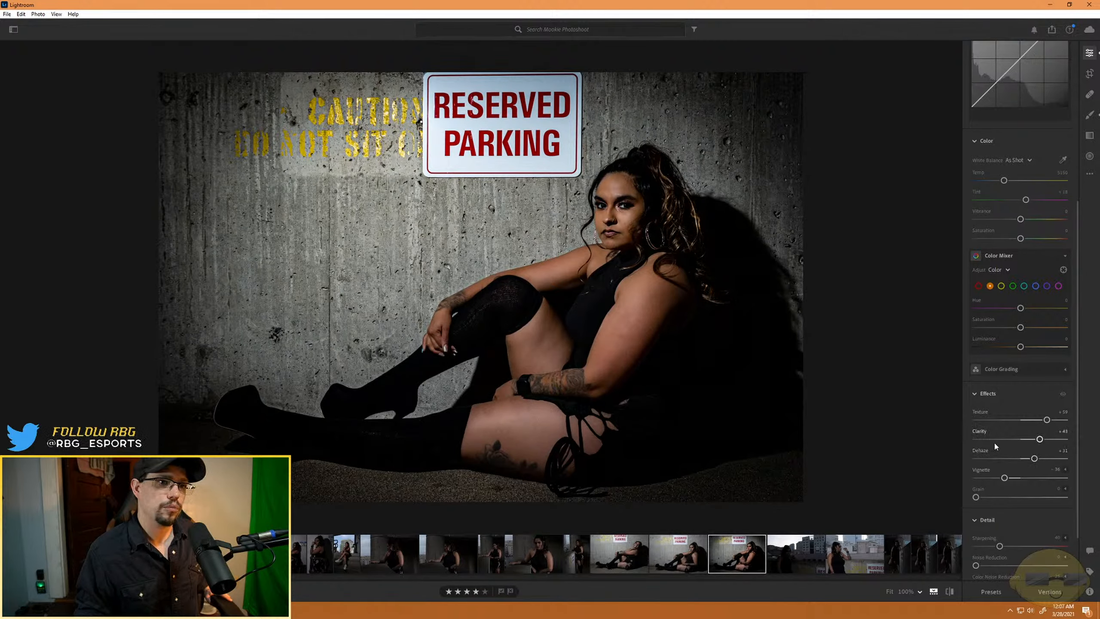
- Raise the photo's Blacks to about -5 and Highlights to about +13
scroll(993, 441, "up", 5)
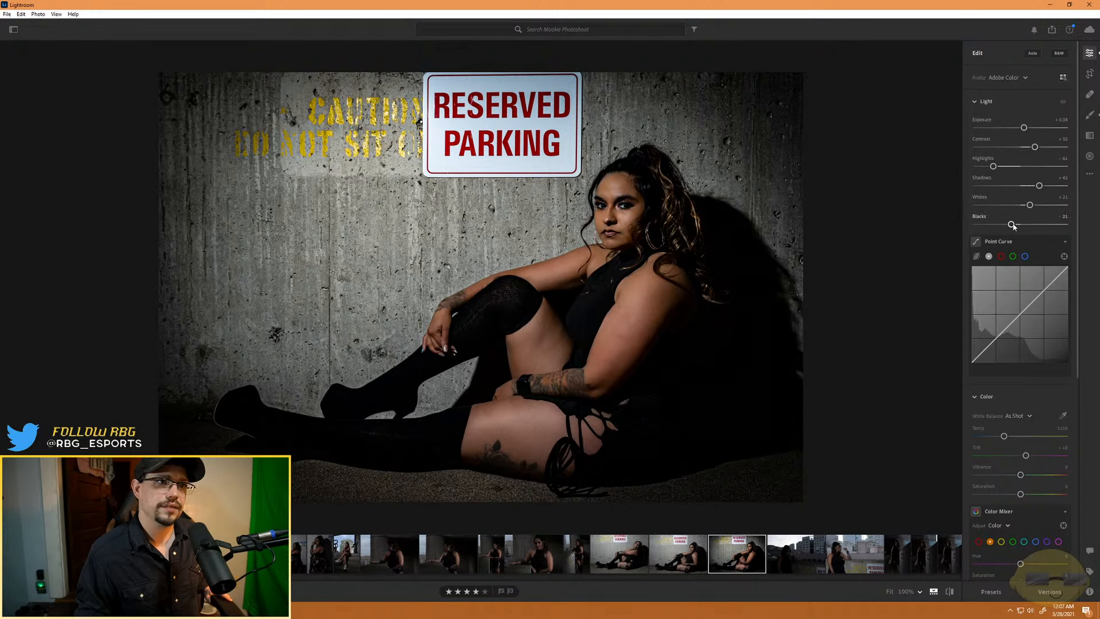
mouse_move(1013, 225)
left_mouse_down()
mouse_move(1043, 229)
mouse_move(1006, 229)
mouse_move(1020, 230)
left_mouse_up()
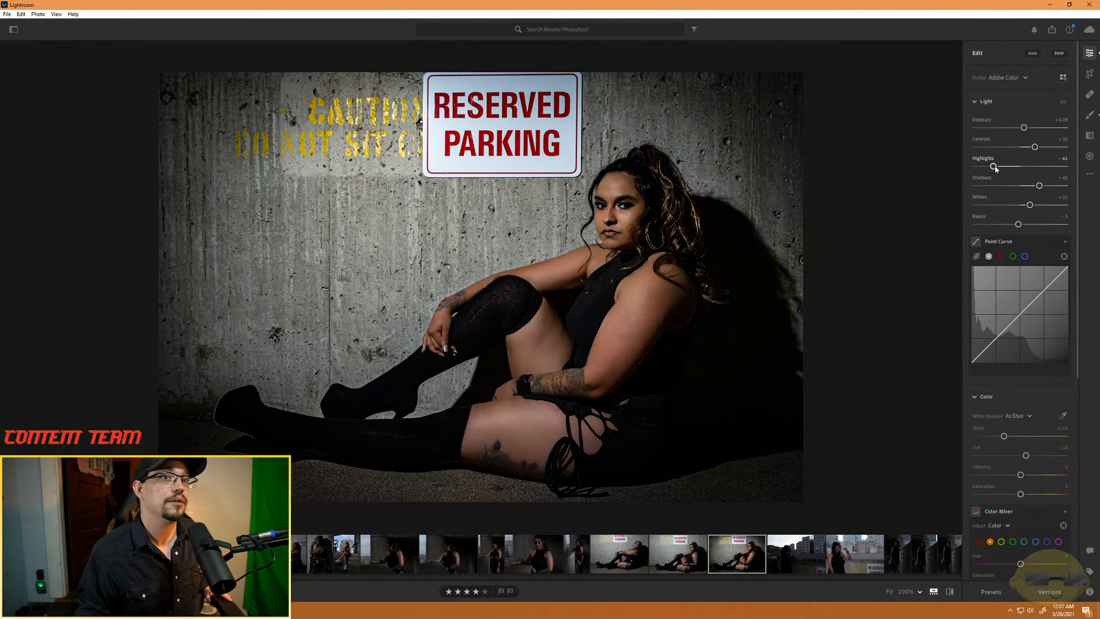
left_click_drag(994, 166, 1029, 173)
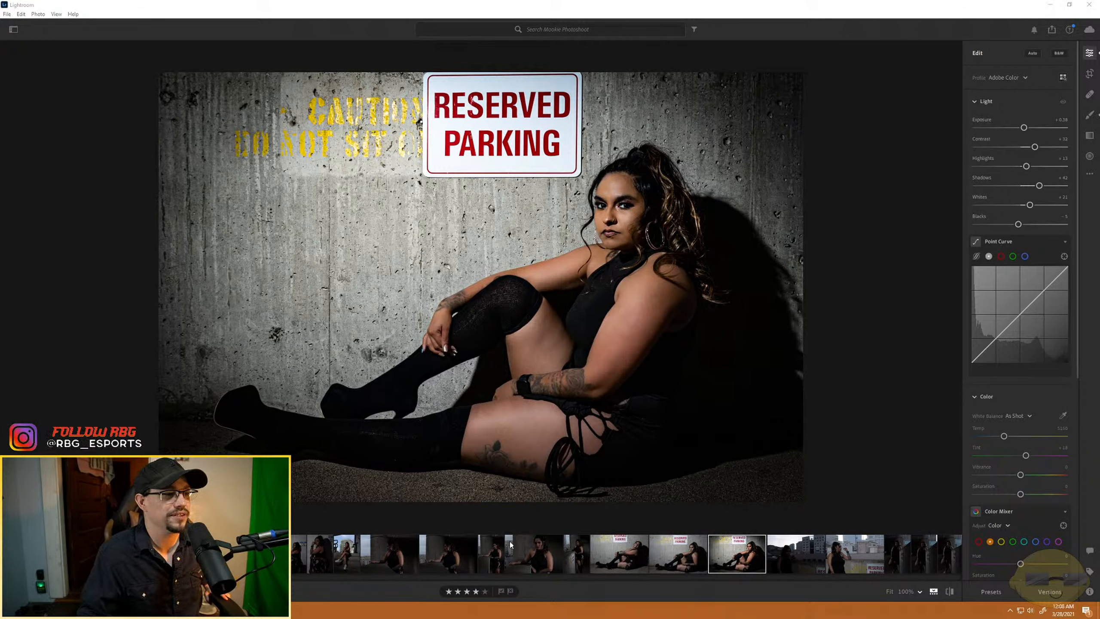
- Open the concrete-ledge profile portrait with the white tank top and set Exposure -0.38, Contrast +27, Shadows about +36 and Whites -13
scroll(739, 559, "up", 10)
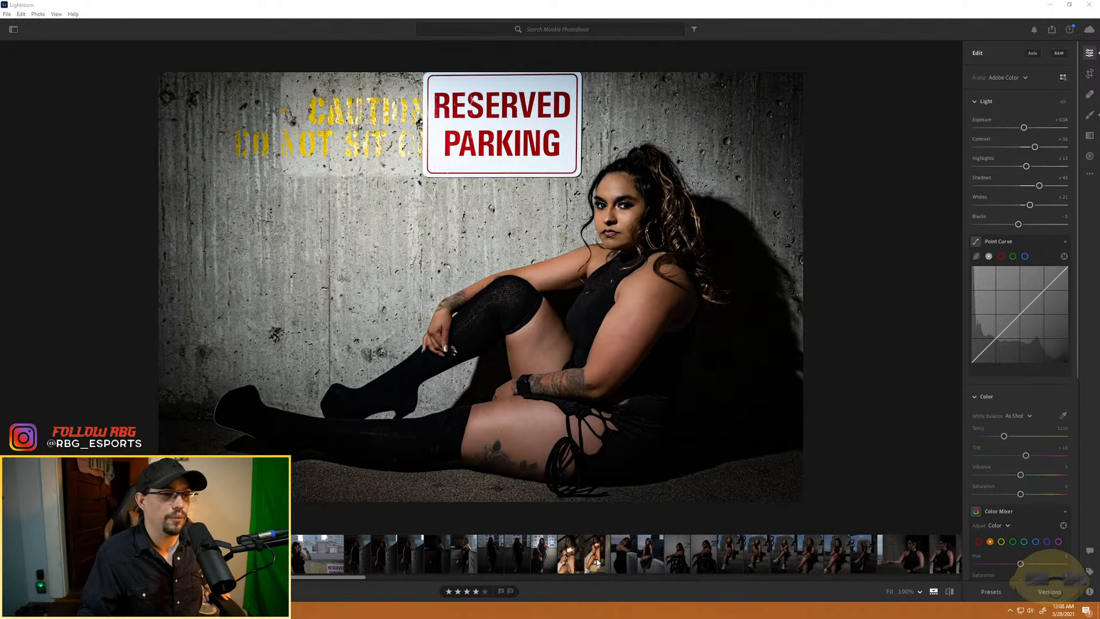
scroll(669, 559, "down", 6)
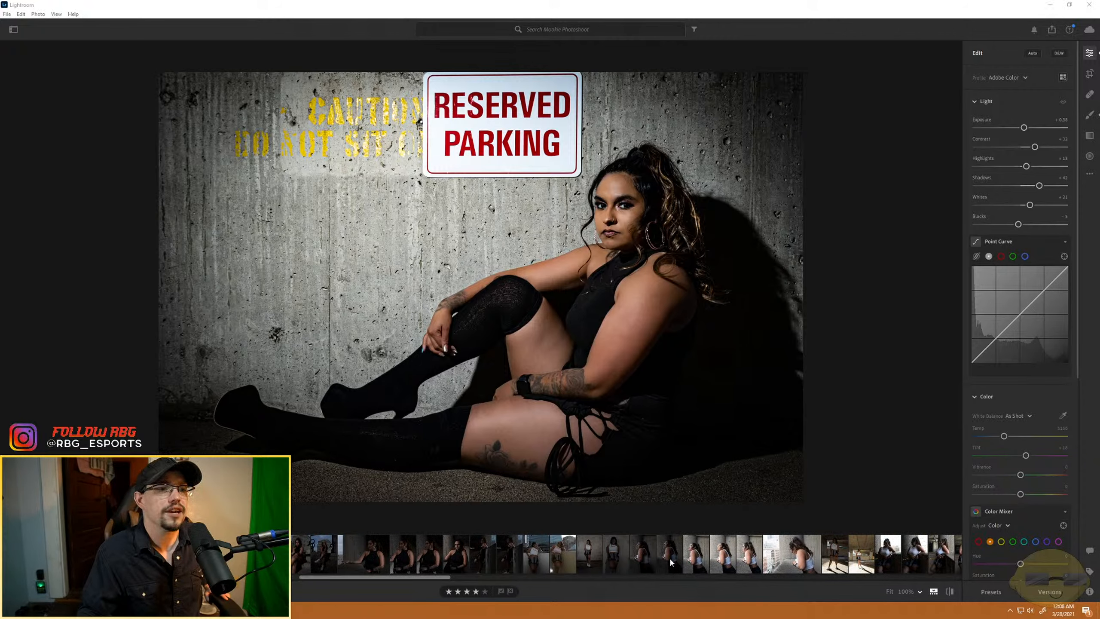
scroll(670, 557, "down", 5)
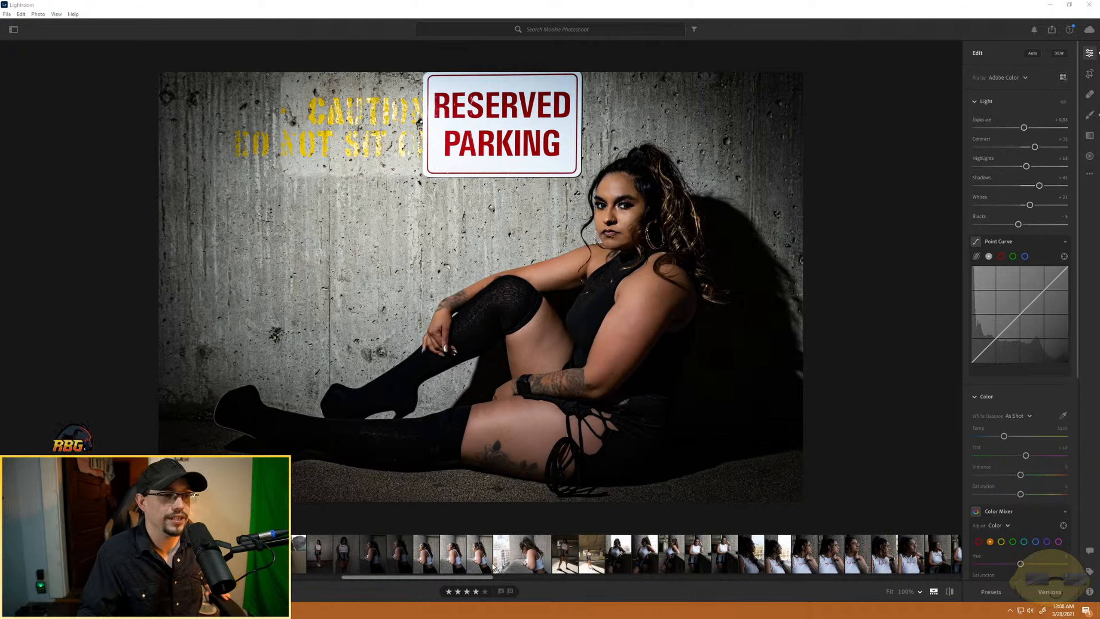
left_click(449, 561)
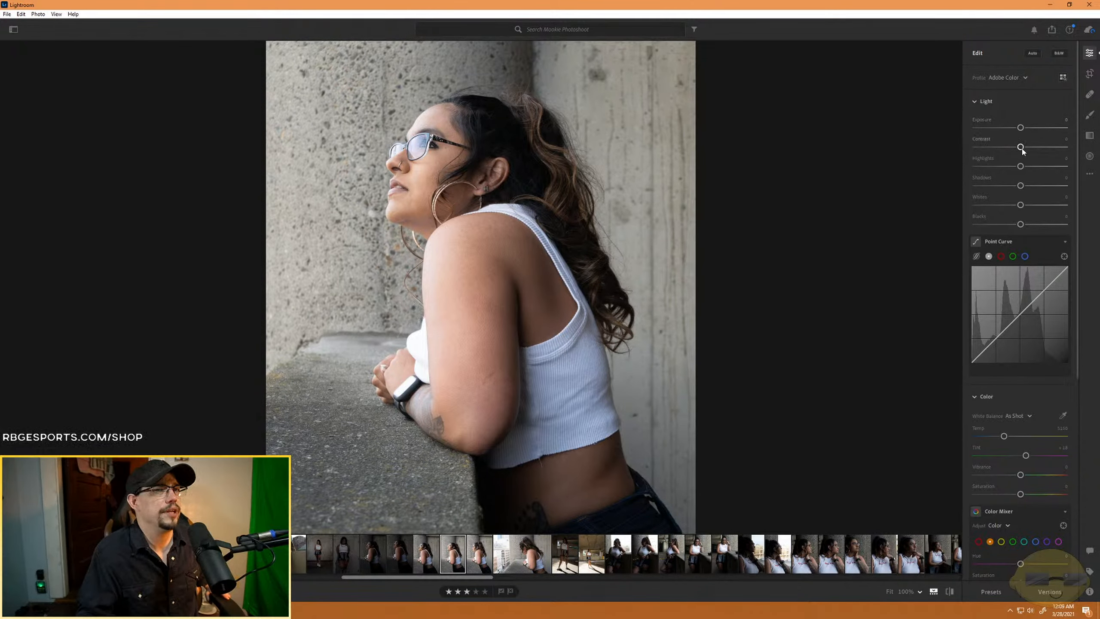
mouse_move(1020, 147)
left_mouse_down()
mouse_move(1034, 147)
mouse_move(1015, 130)
left_mouse_up()
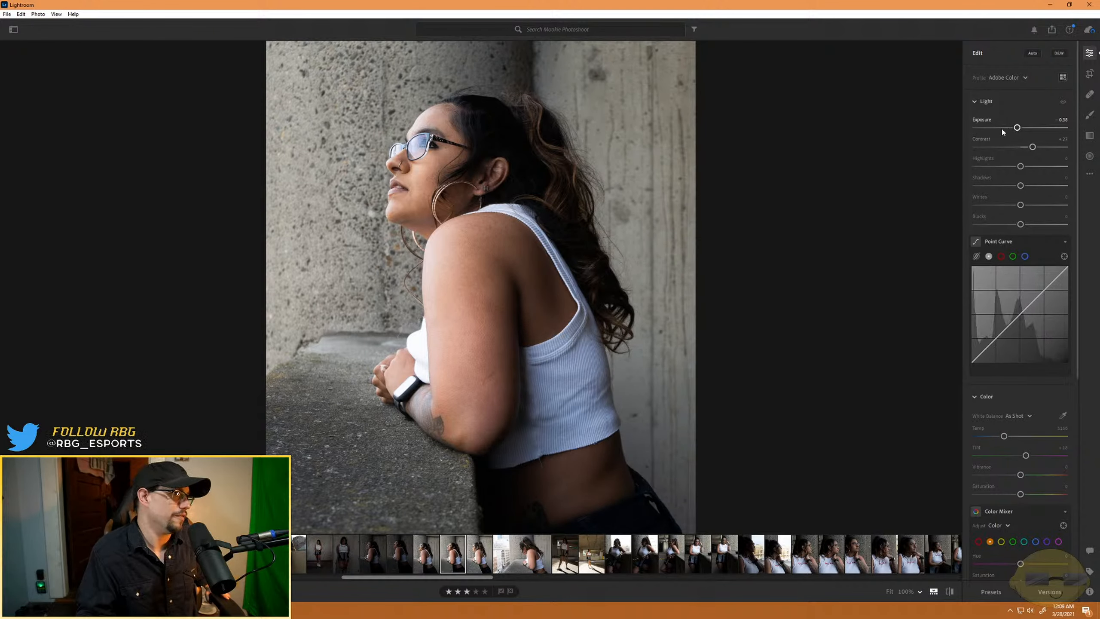
mouse_move(1021, 186)
left_mouse_down()
mouse_move(1009, 186)
mouse_move(1043, 192)
mouse_move(1045, 206)
mouse_move(1014, 207)
left_mouse_up()
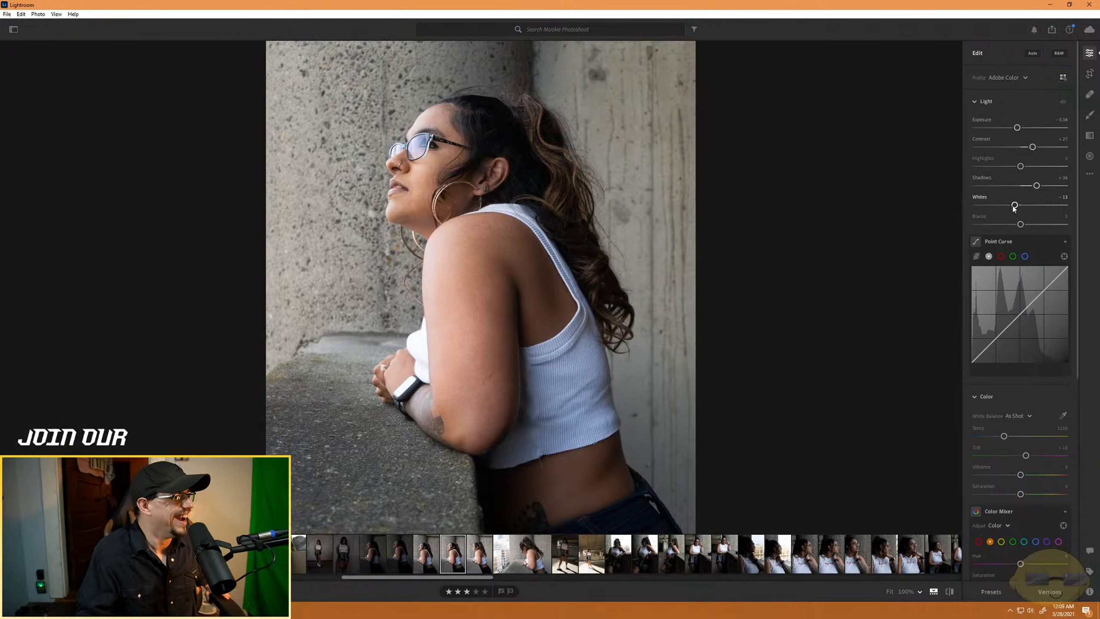
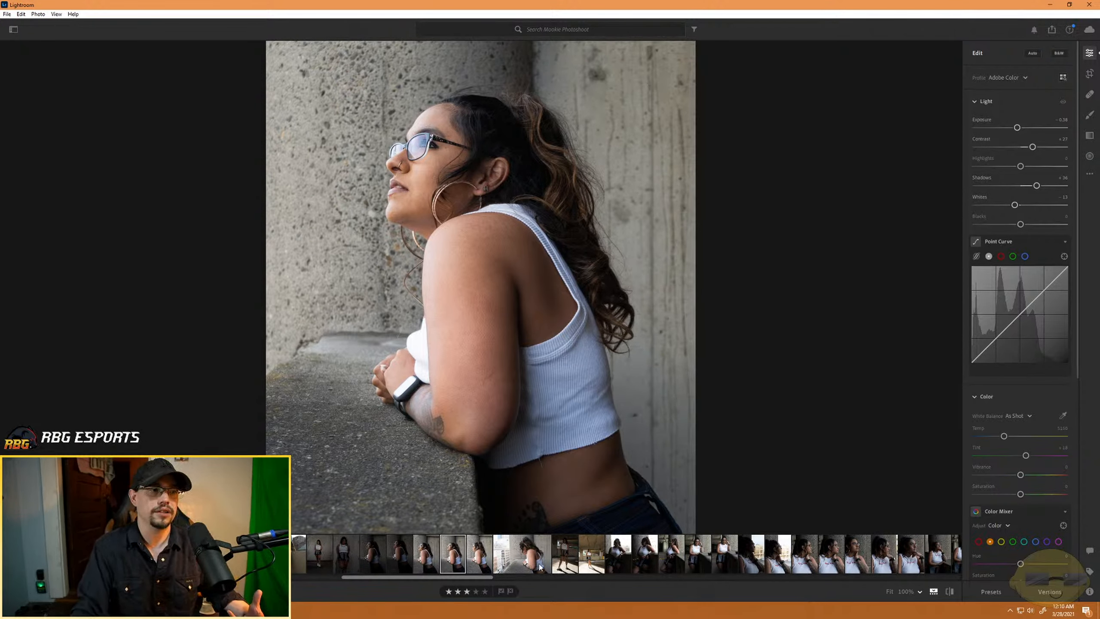
- Try a slightly tighter crop of the portrait leaning on the concrete ledge, trimming its right and bottom edges in the original aspect ratio
left_click(426, 555)
left_click(451, 562)
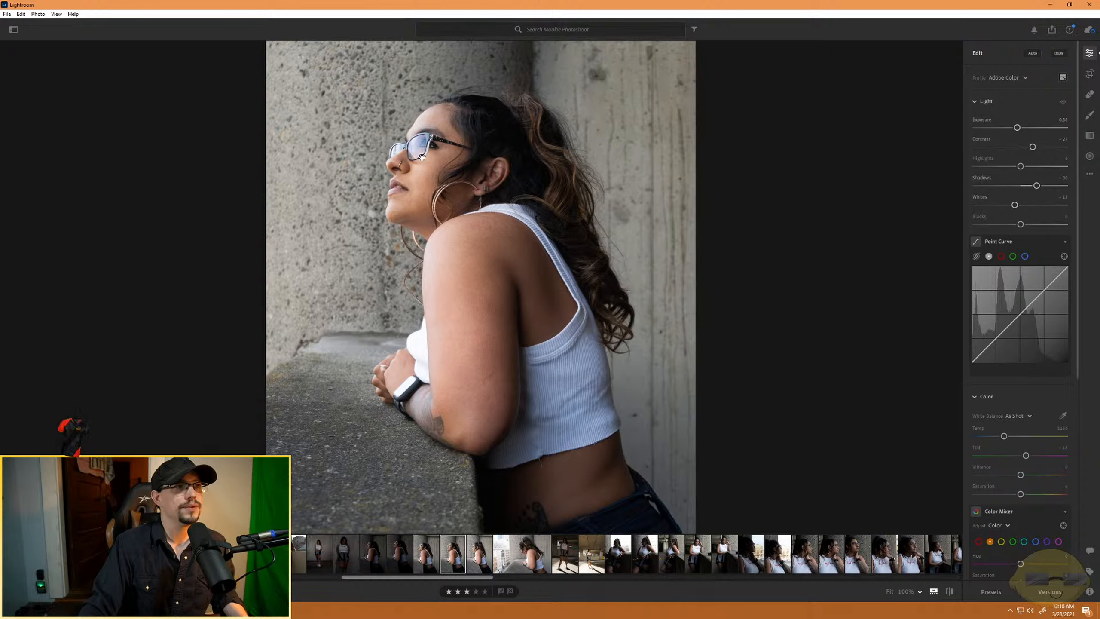
key("c")
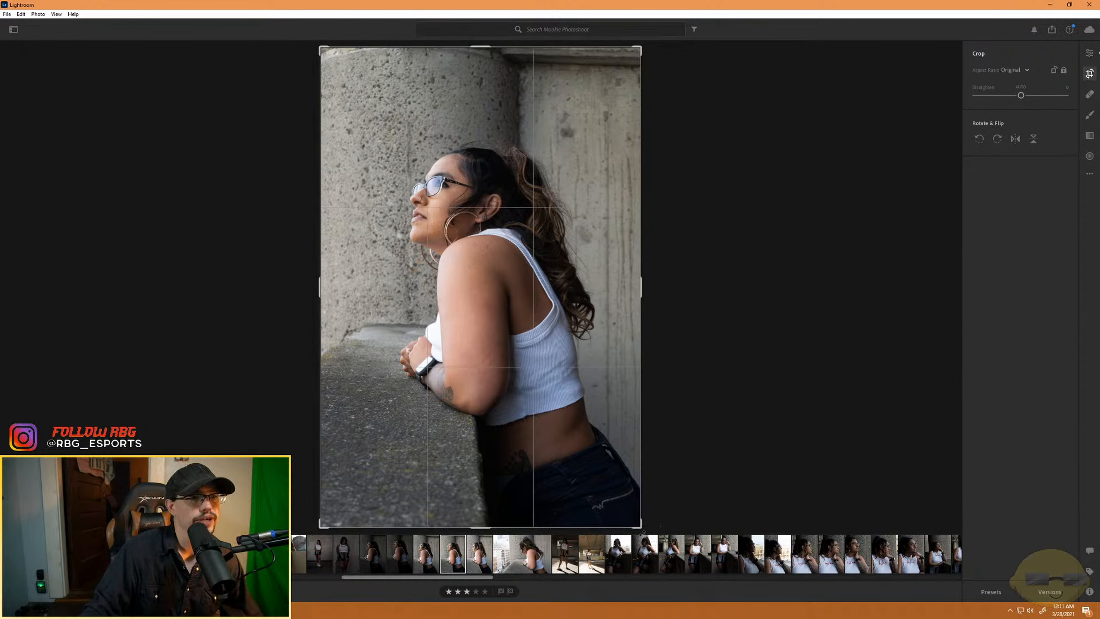
left_click_drag(641, 527, 629, 498)
mouse_move(582, 444)
left_mouse_down()
mouse_move(570, 429)
mouse_move(595, 456)
left_mouse_up()
left_click(1089, 53)
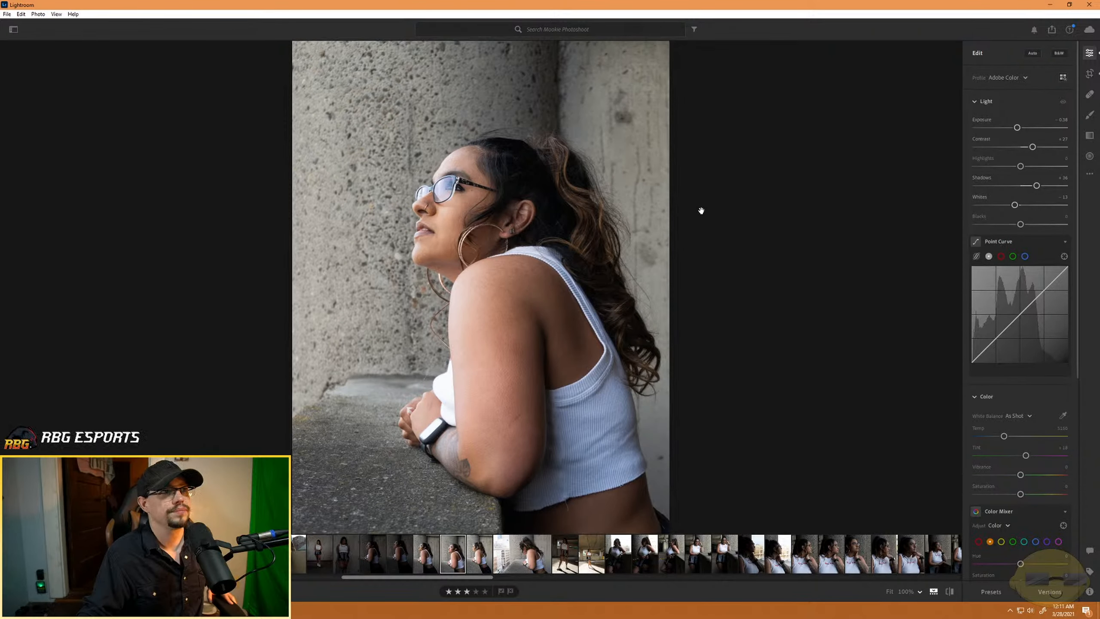
- Reposition the photo inside the crop frame so the left and top edges are trimmed and the jeans are included
left_click(1090, 74)
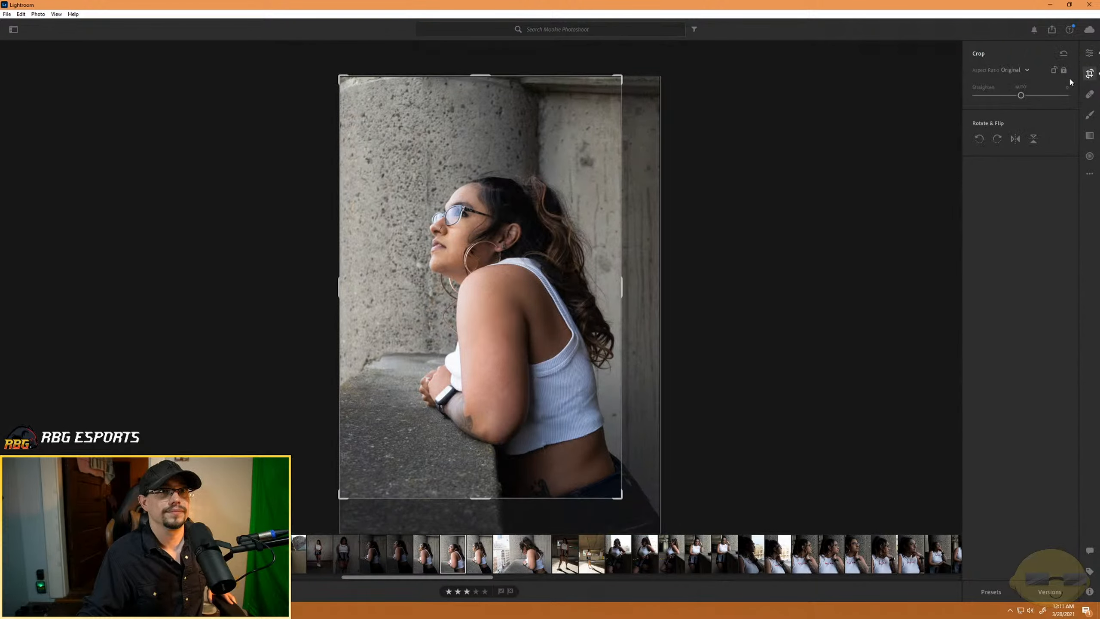
left_click_drag(418, 311, 334, 220)
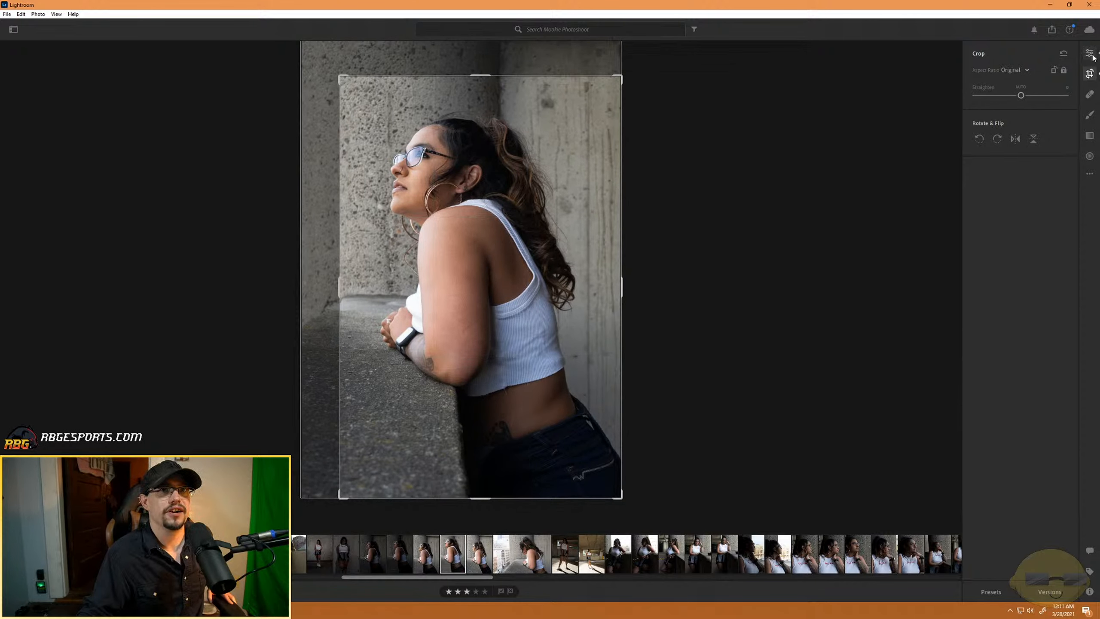
key("e")
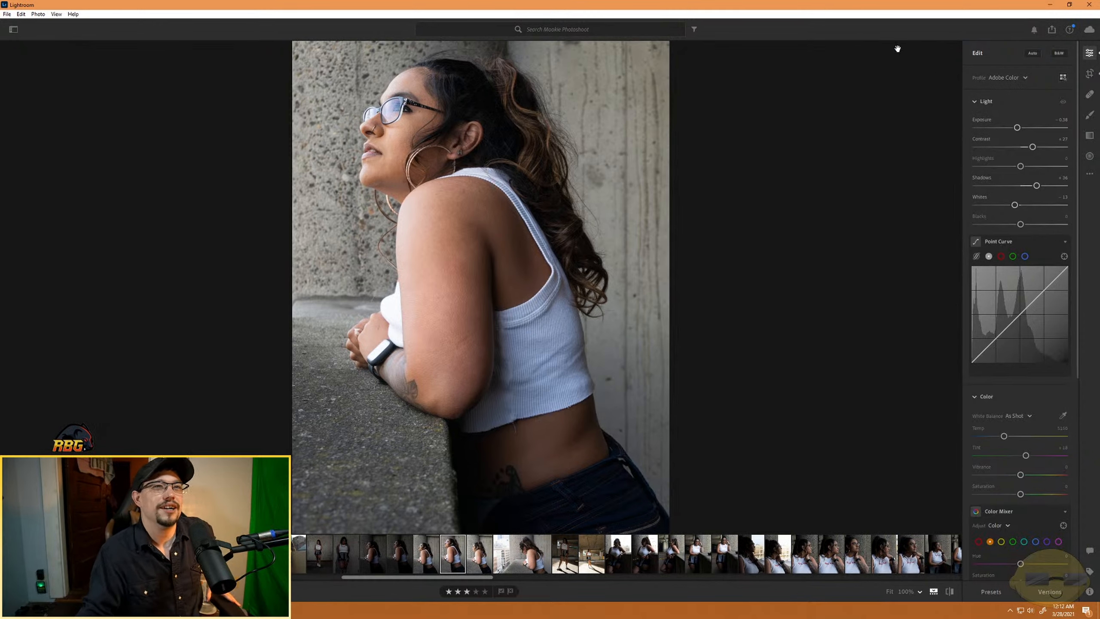
- Tighten the crop around the woman's upper body, cutting the jeans and most of the wall behind her back
left_click(1090, 73)
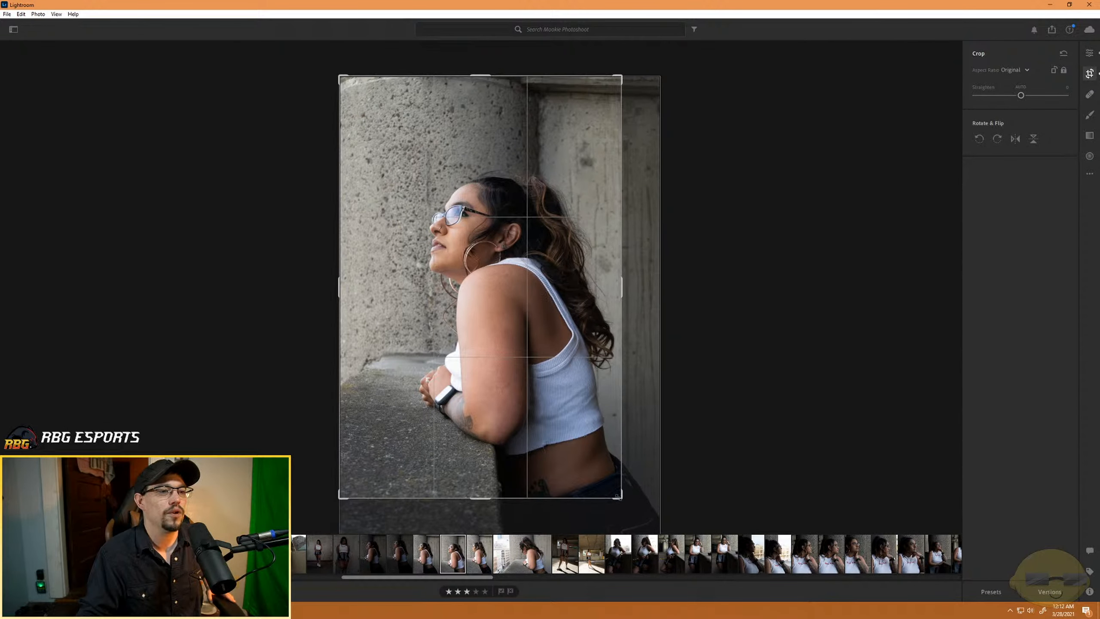
left_click_drag(618, 496, 611, 480)
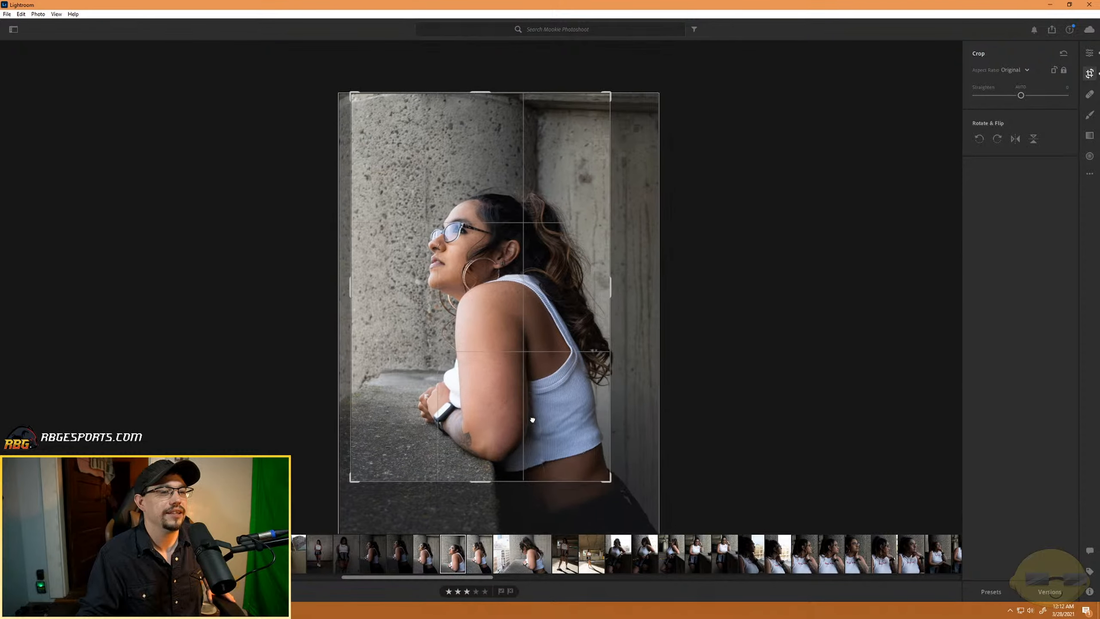
left_click_drag(533, 420, 534, 420)
left_click(1088, 54)
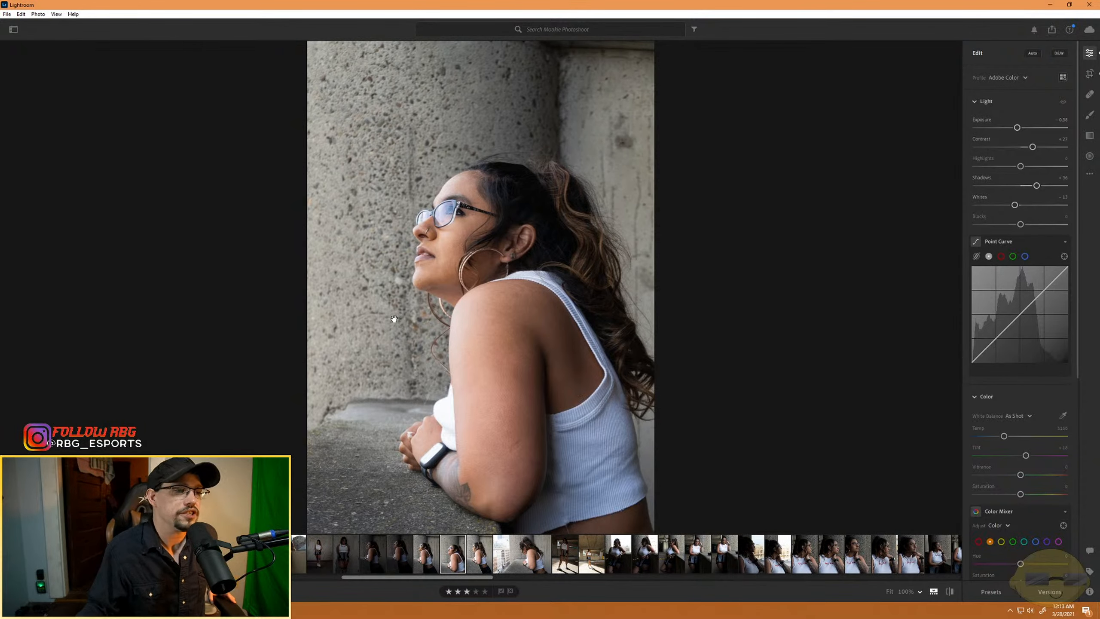
- Expand the portrait's crop frame back to the full original photo
left_click(1090, 74)
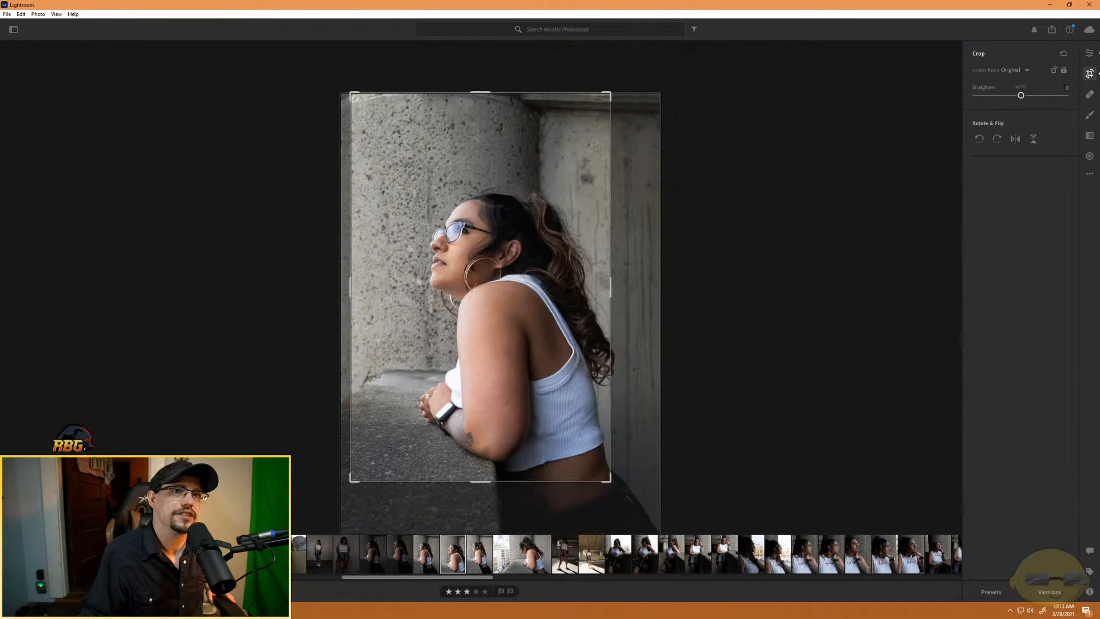
left_click_drag(615, 479, 680, 573)
left_click_drag(579, 406, 563, 391)
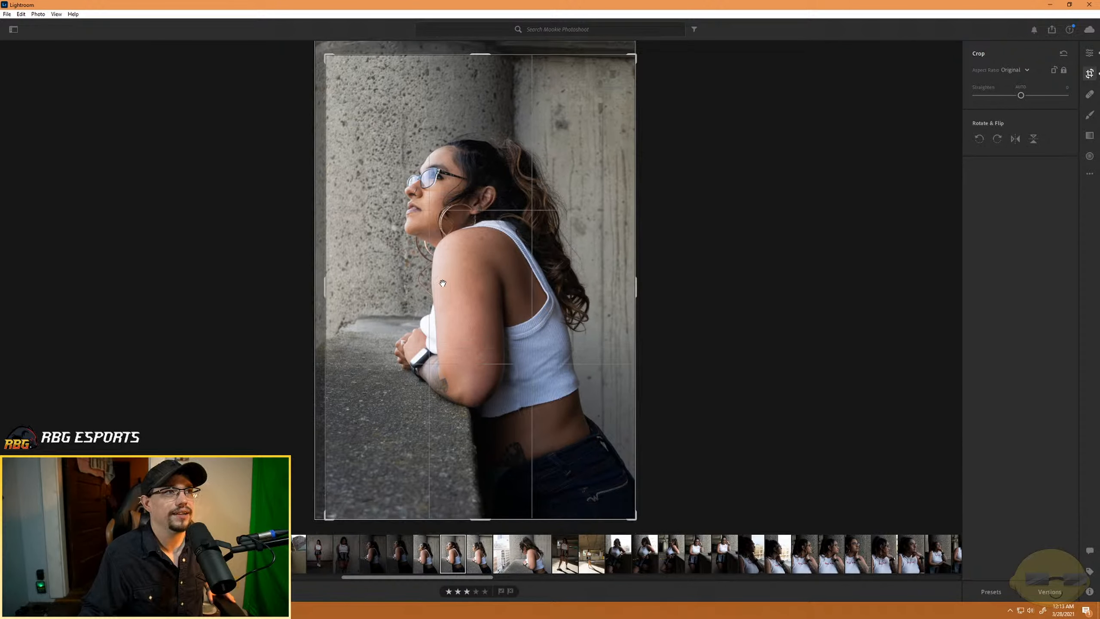
left_click_drag(328, 56, 315, 40)
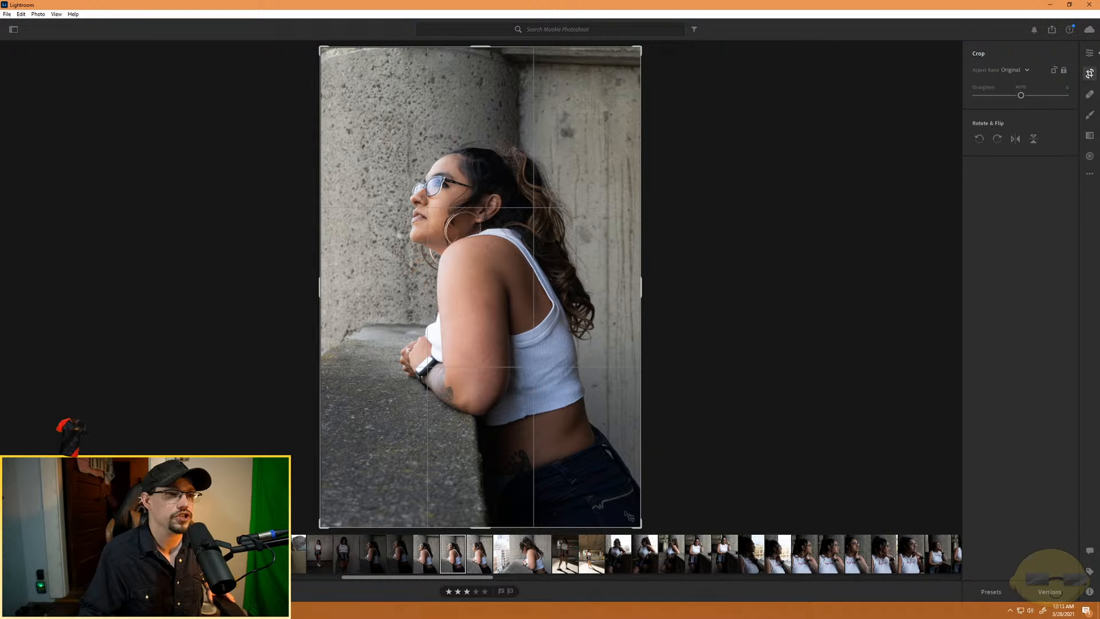
- Try a horizontal crop in the original aspect ratio around the woman's head and shoulders
left_click_drag(637, 524, 599, 461)
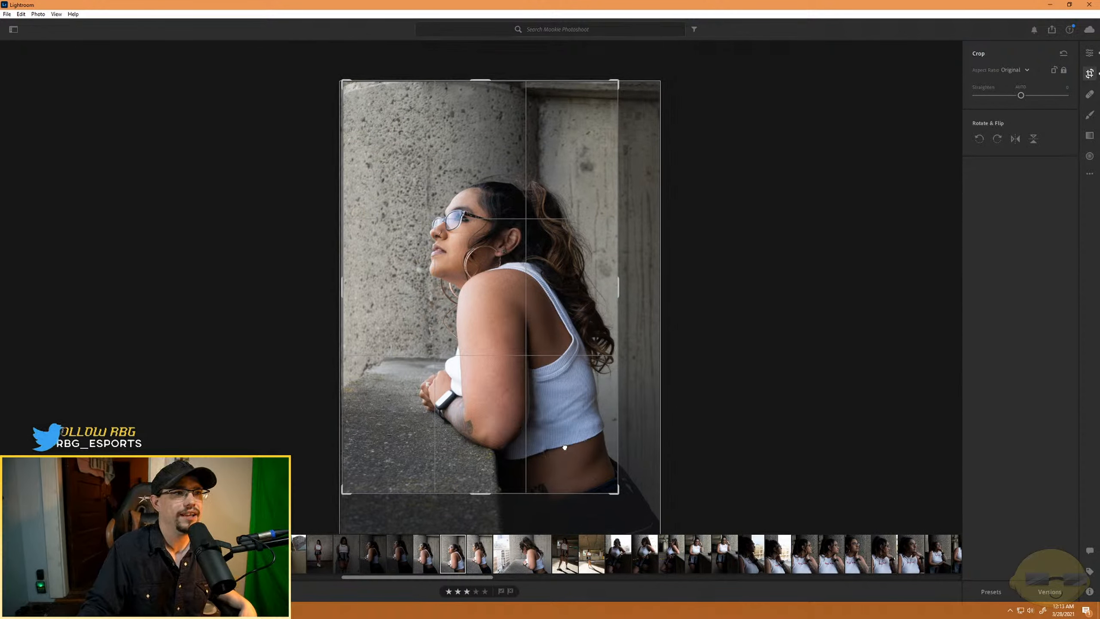
left_click_drag(519, 423, 508, 355)
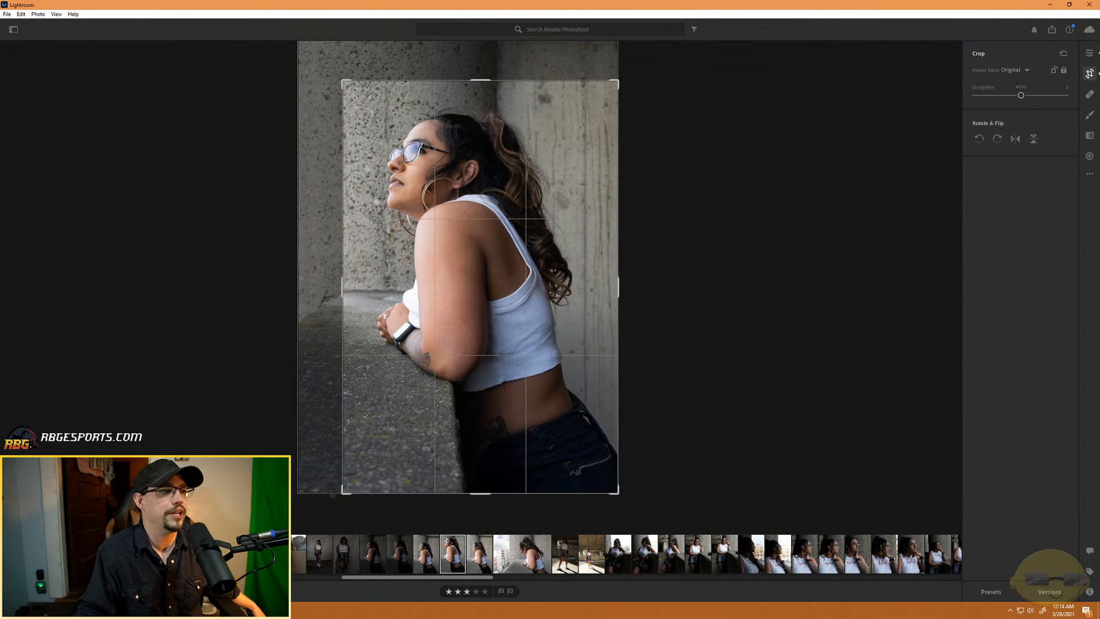
left_click_drag(342, 493, 253, 373)
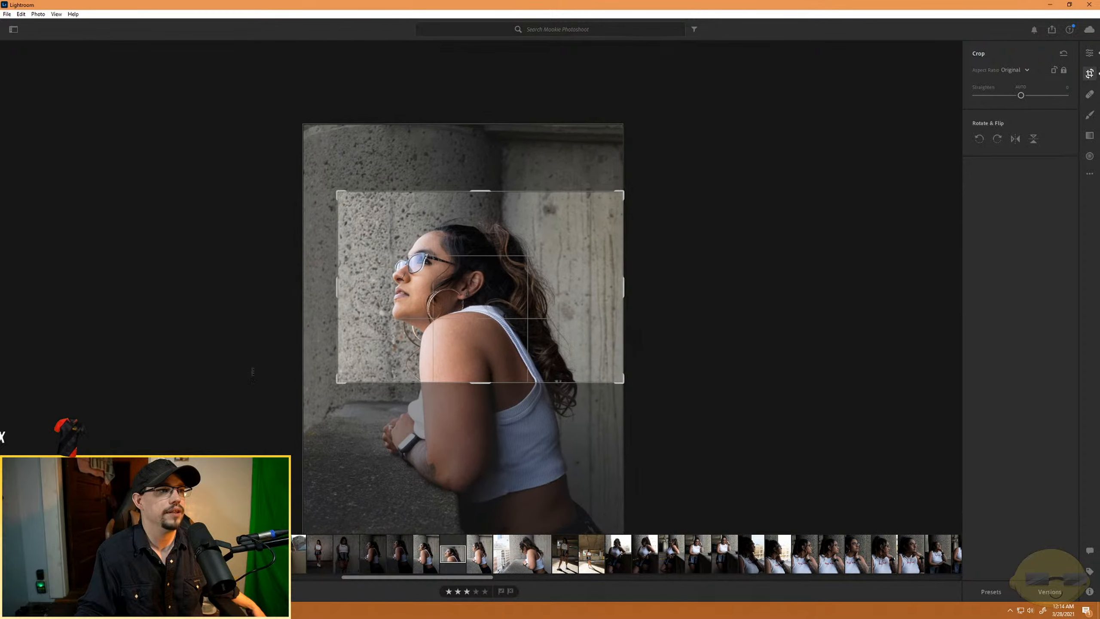
left_click_drag(337, 383, 361, 368)
left_click_drag(452, 294, 535, 292)
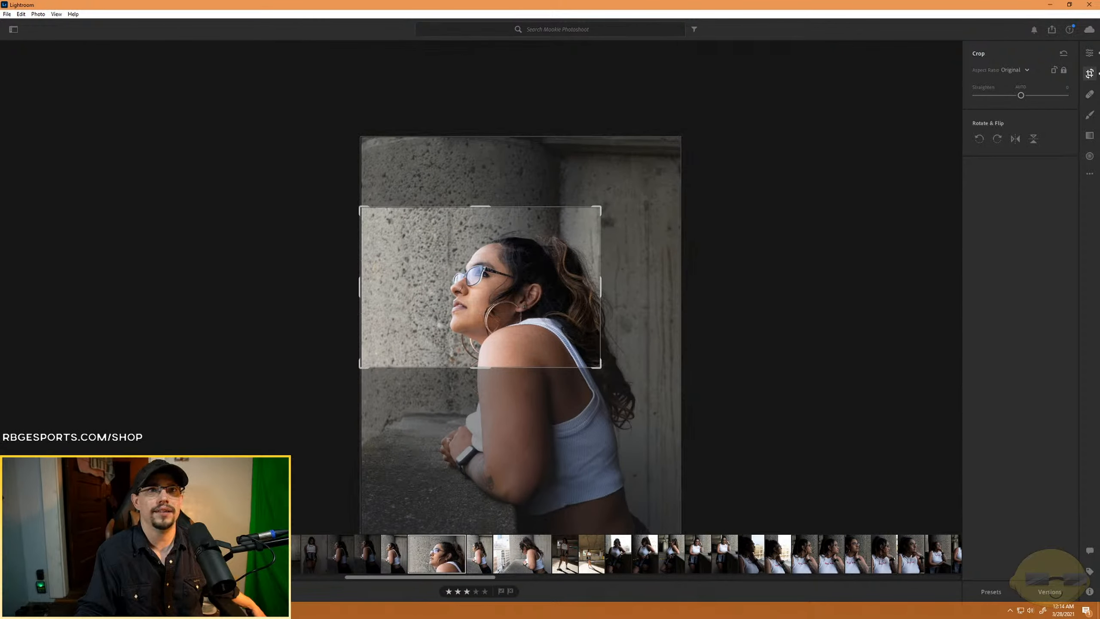
left_click(1090, 53)
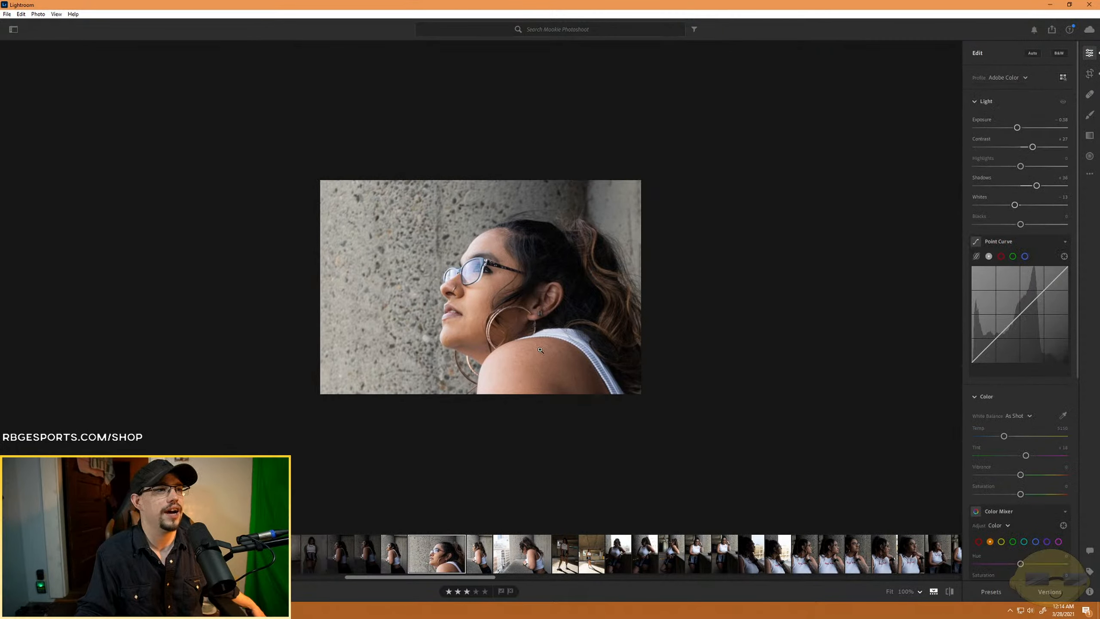
- Return the horizontal crop to vertical orientation and enlarge it to the full photo
left_click(1089, 74)
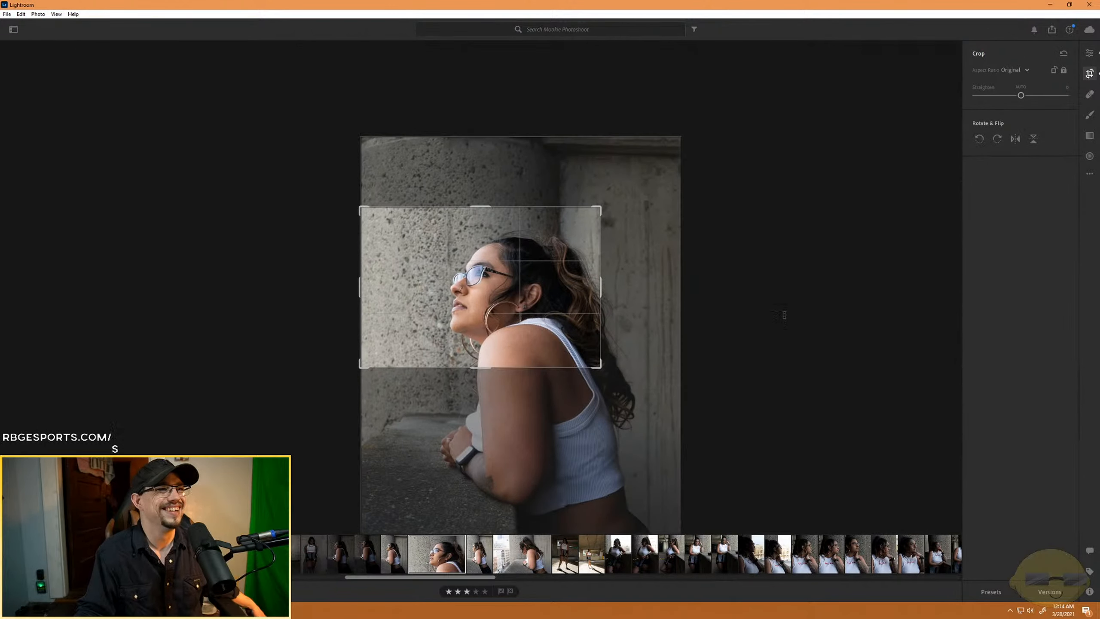
left_click_drag(601, 368, 641, 394)
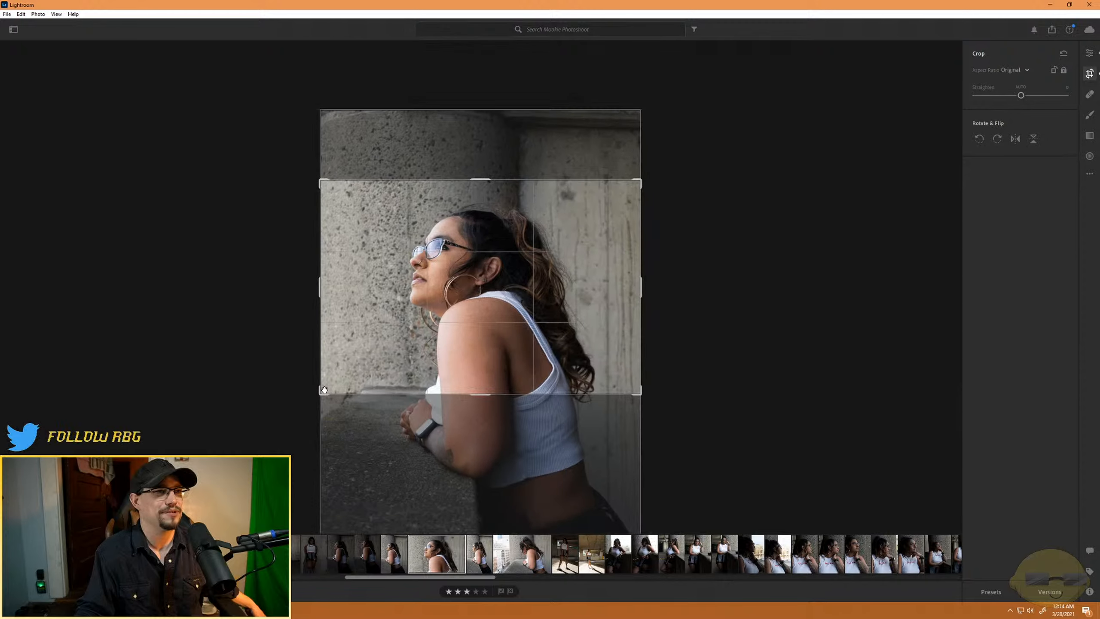
left_click_drag(321, 394, 312, 488)
left_click_drag(460, 315, 519, 418)
left_click_drag(613, 490, 663, 559)
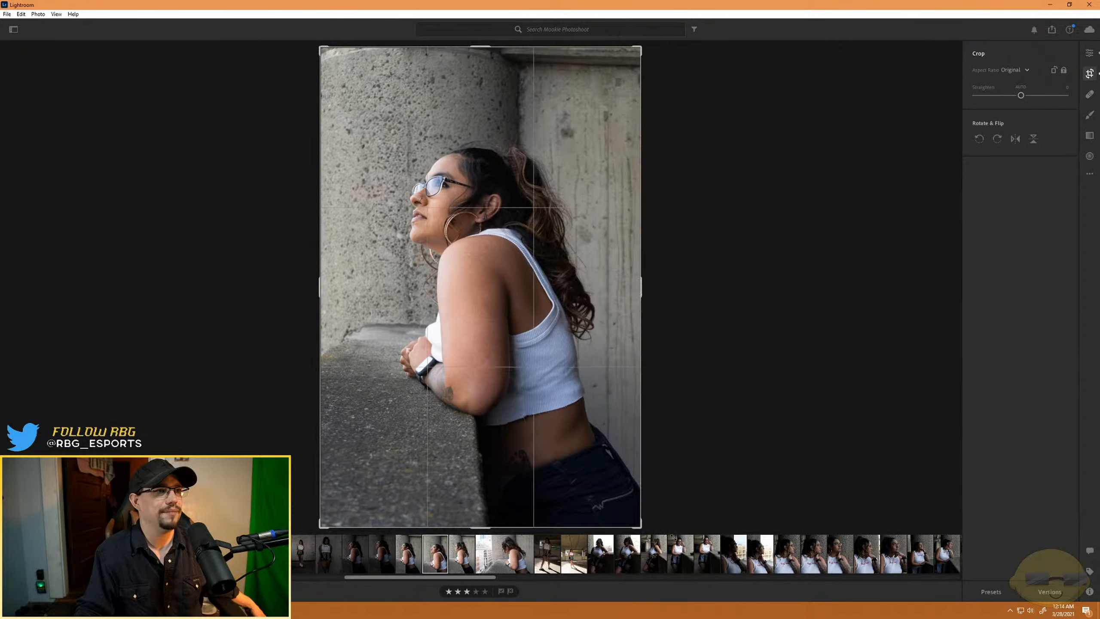
left_click(1095, 54)
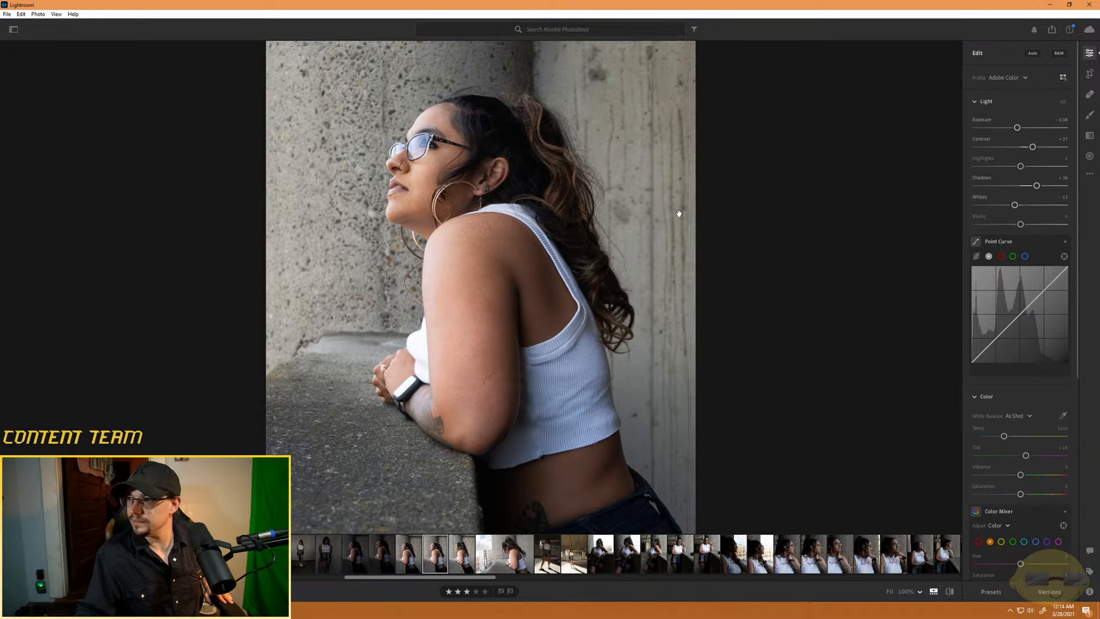
- Crop the portrait slightly tighter in the original aspect ratio, trimming both sides and the bottom while keeping the top edge
left_click(1090, 73)
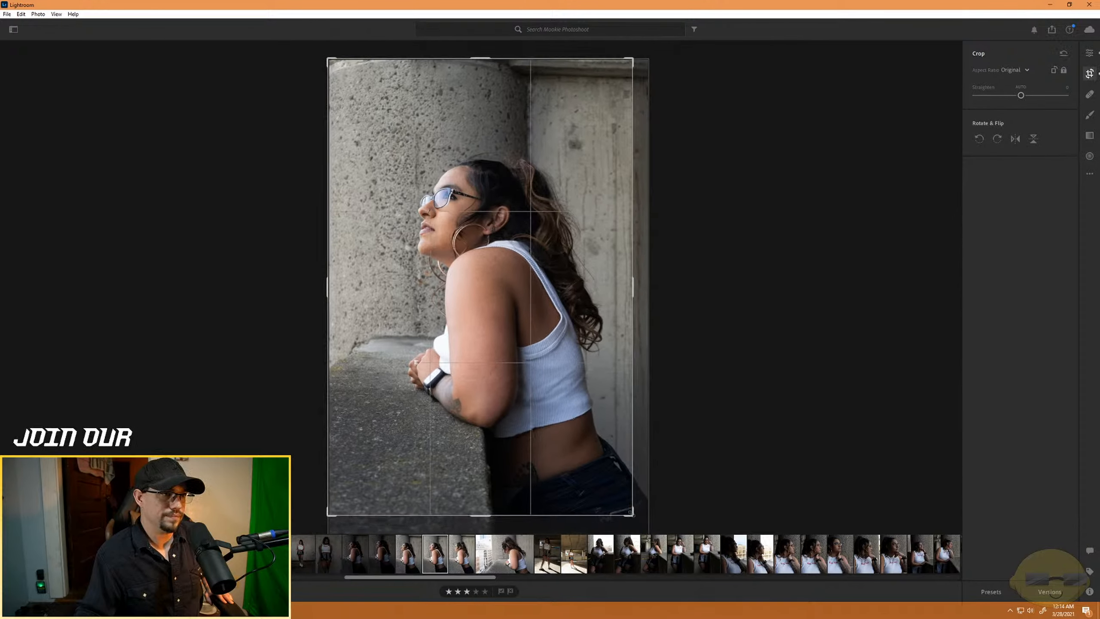
left_click_drag(631, 513, 619, 495)
mouse_move(552, 455)
left_mouse_down()
mouse_move(569, 460)
mouse_move(536, 472)
mouse_move(560, 484)
mouse_move(557, 473)
left_mouse_up()
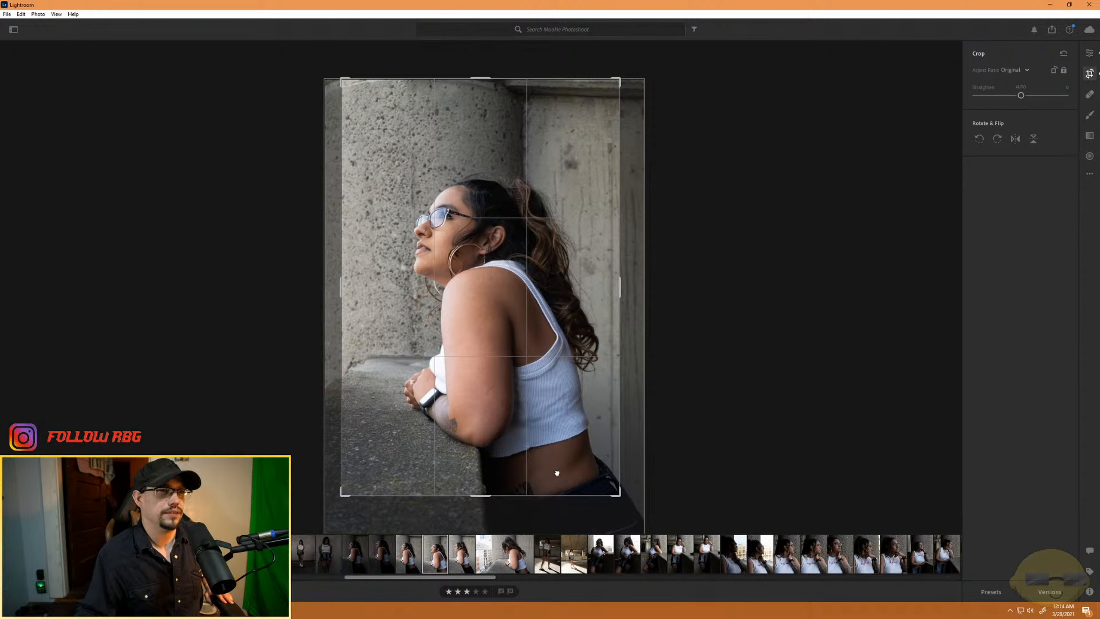
left_click(1091, 55)
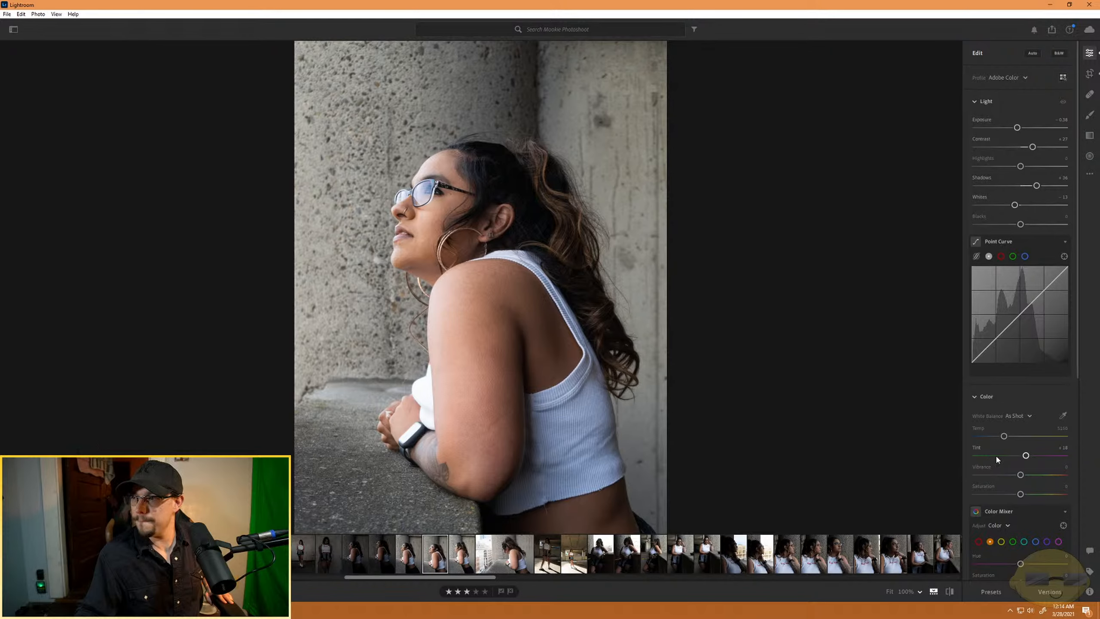
- Add a subtle dark vignette of about -20 to the portrait
scroll(997, 455, "down", 3)
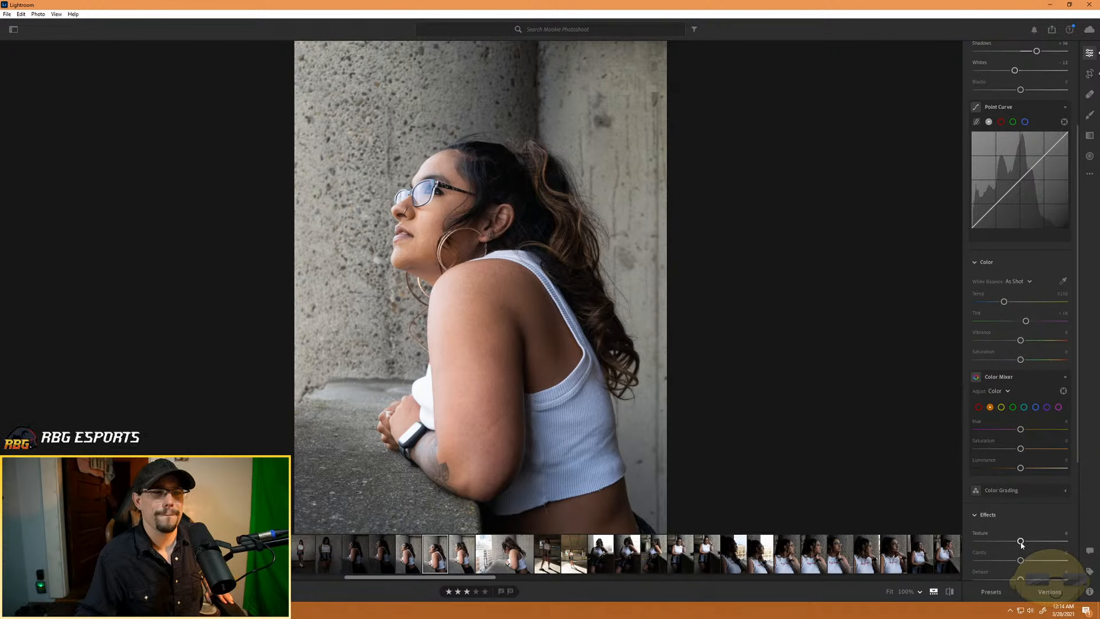
scroll(1021, 547, "down", 2)
left_click_drag(1022, 532, 1011, 533)
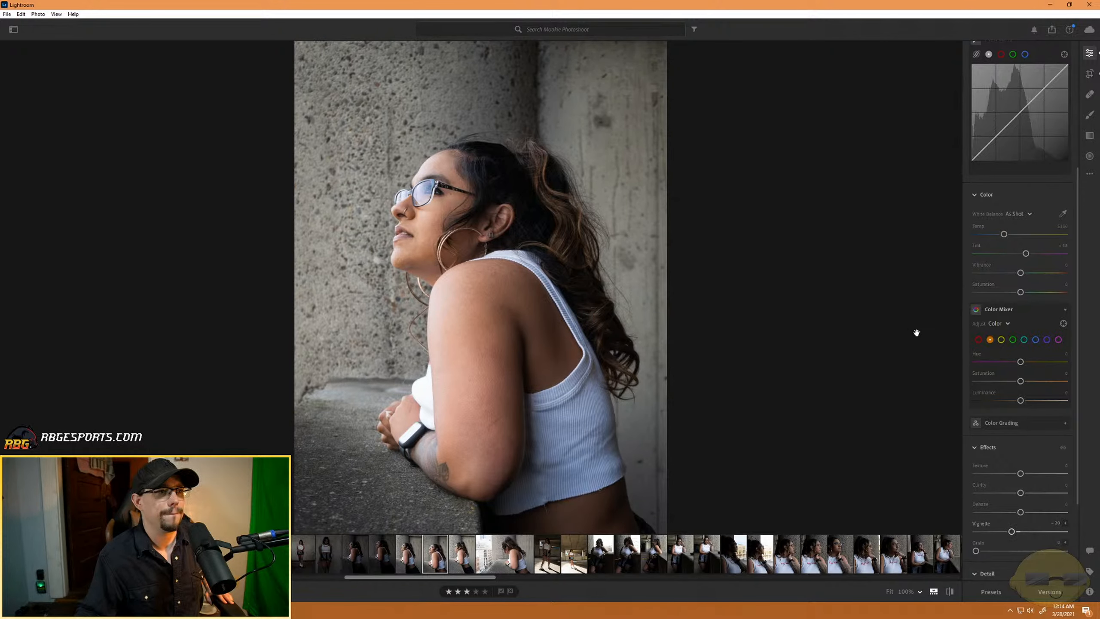
- Shift the photo within the crop to include its left edge, and strengthen the vignette to about -28
left_click(1089, 74)
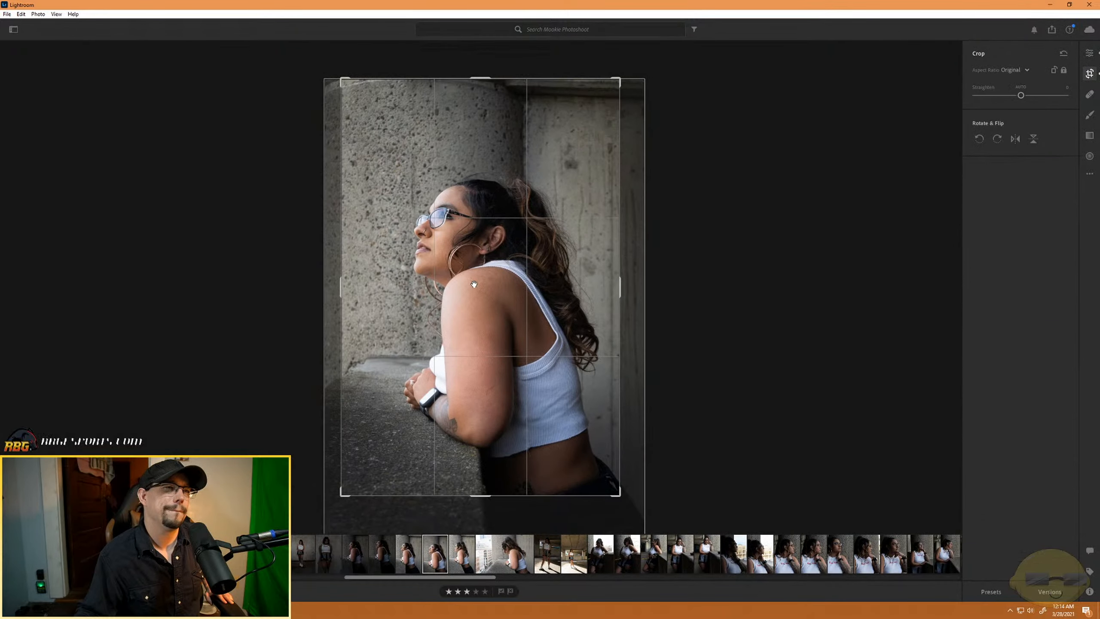
key("e")
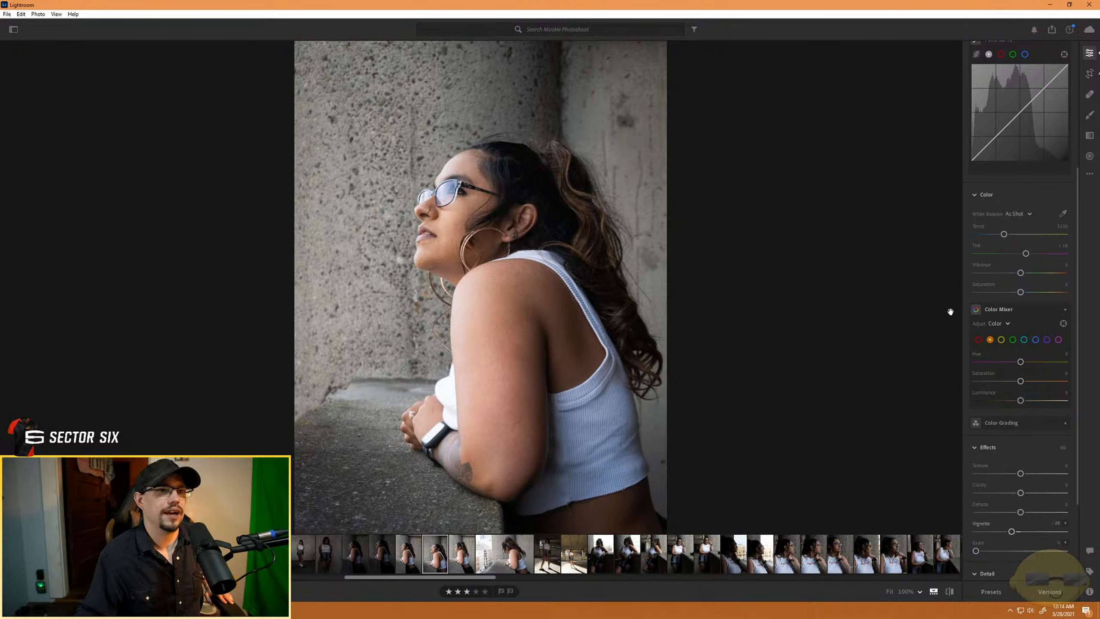
left_click_drag(1011, 531, 1006, 534)
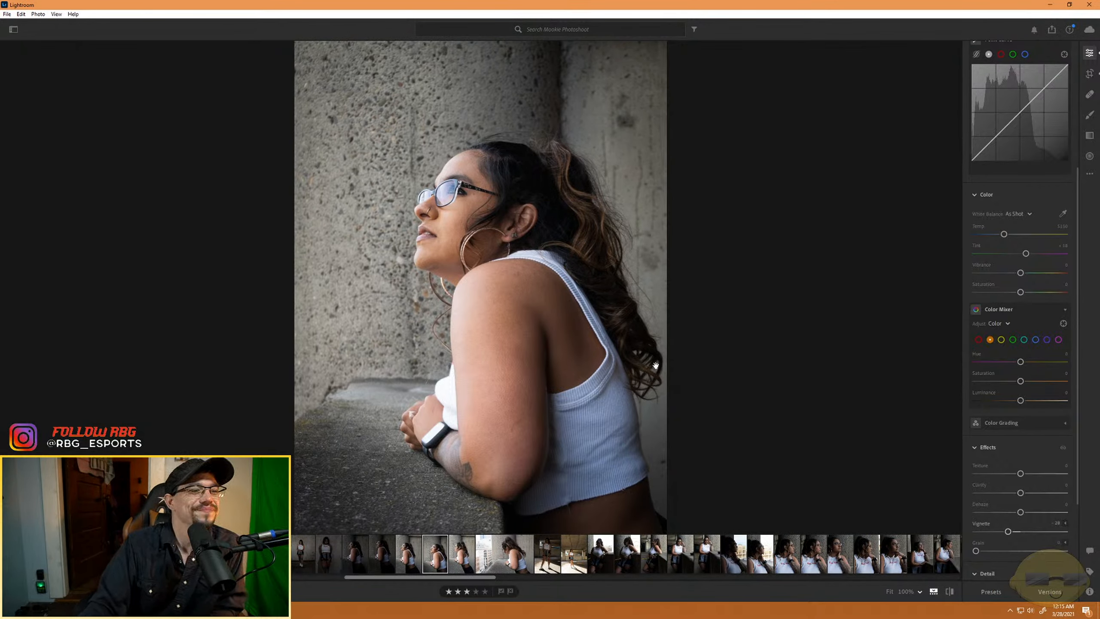
- Darken the portrait by setting exposure to about -0.86 and whites to about -61, and reset highlights to 0
scroll(1013, 455, "up", 5)
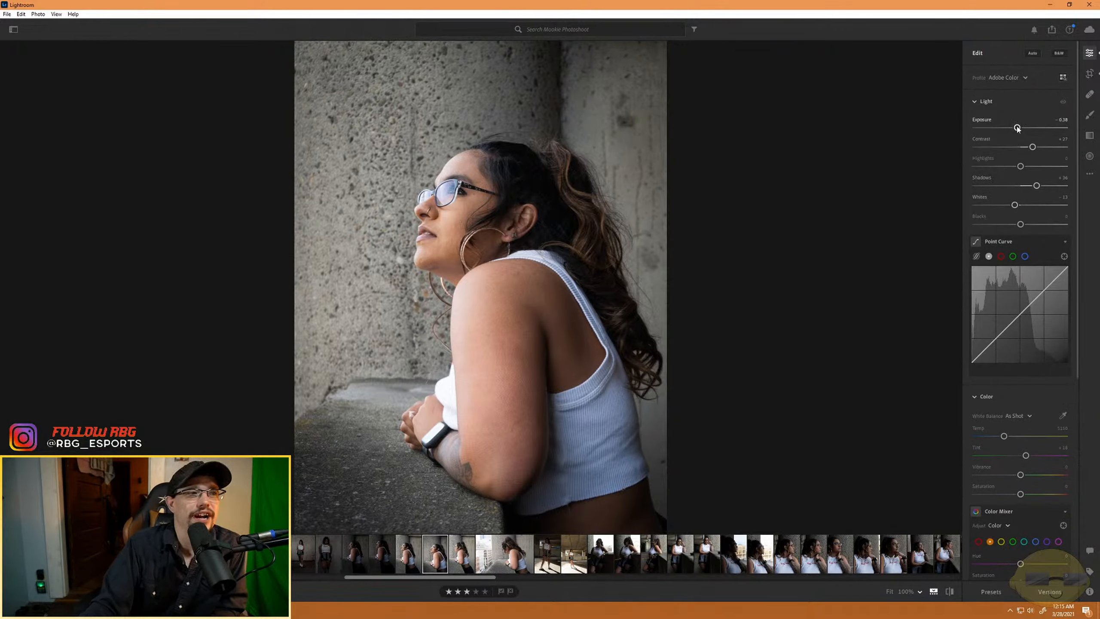
left_click_drag(1017, 128, 1011, 128)
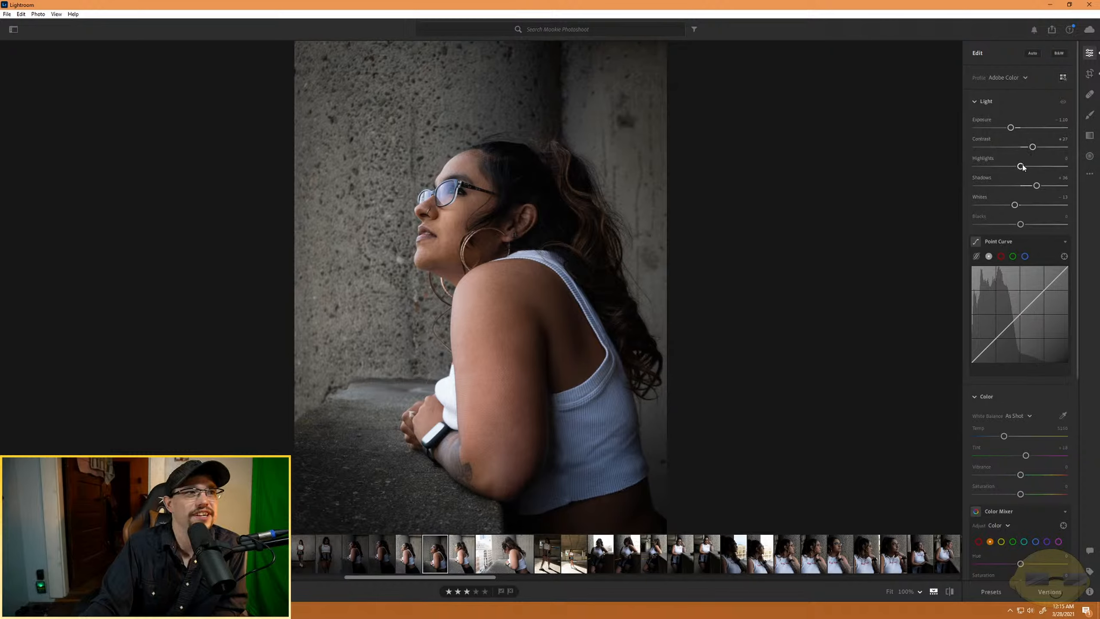
mouse_move(1020, 166)
left_mouse_down()
mouse_move(1052, 166)
mouse_move(1013, 171)
left_mouse_up()
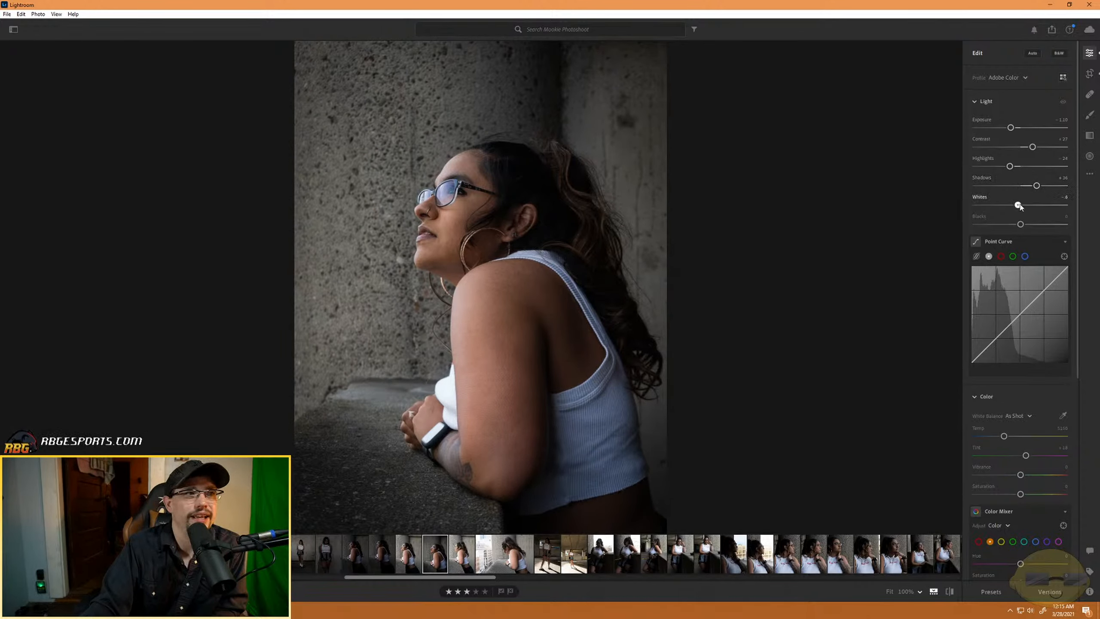
left_click_drag(1015, 205, 1034, 166)
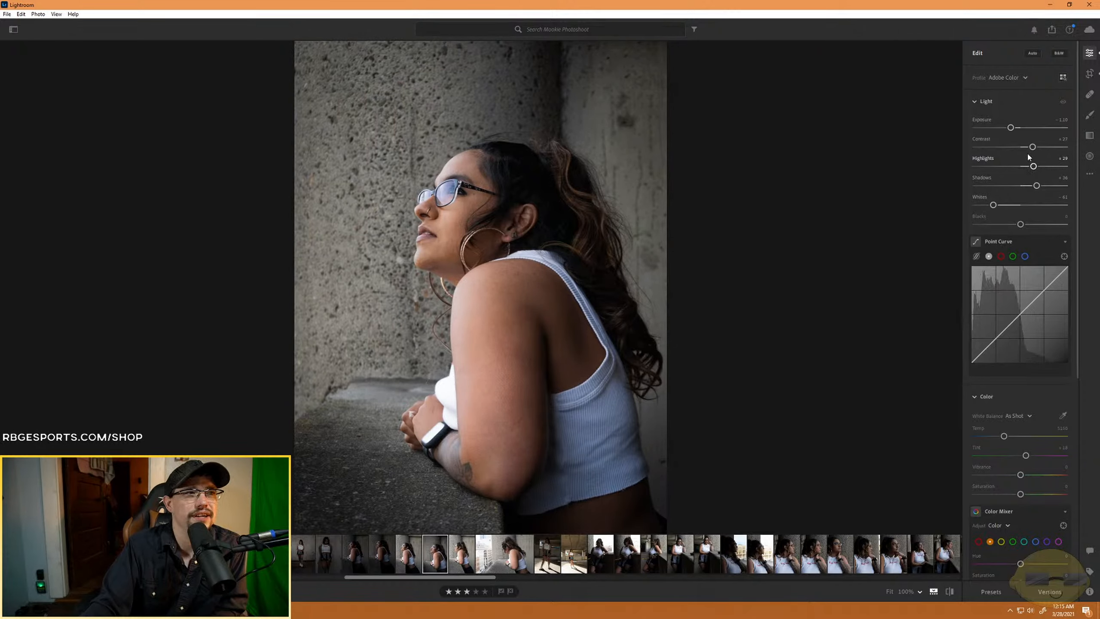
left_click_drag(1012, 129, 1013, 129)
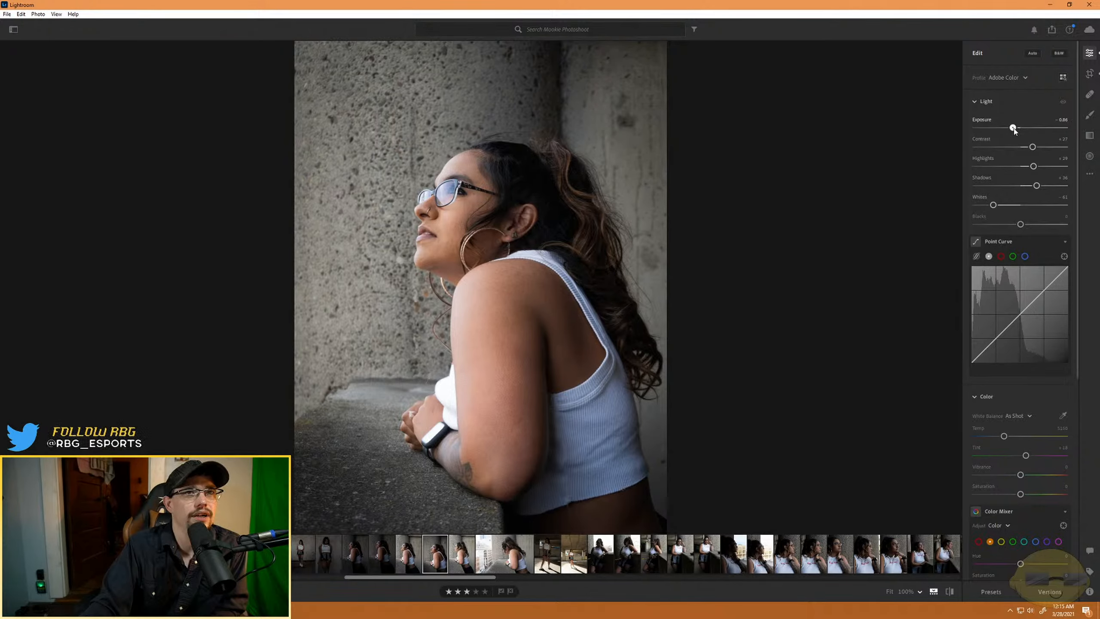
double_click(1026, 170)
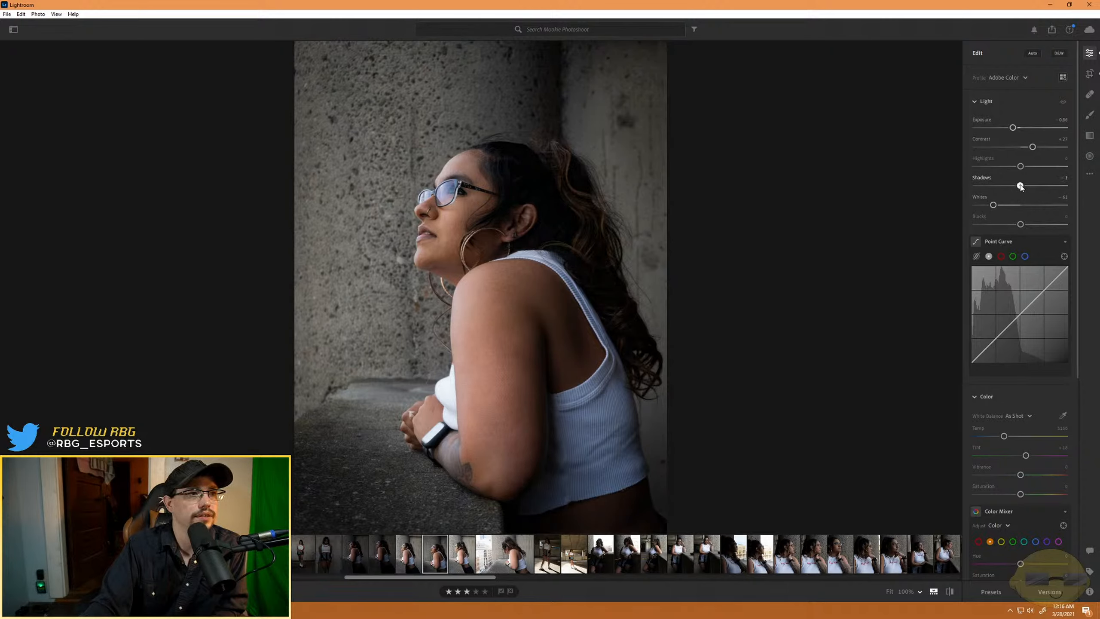
- Lower the blacks to about -33, and set texture to about +28, clarity to about +23 and dehaze to about -7
left_click_drag(1020, 224, 1006, 226)
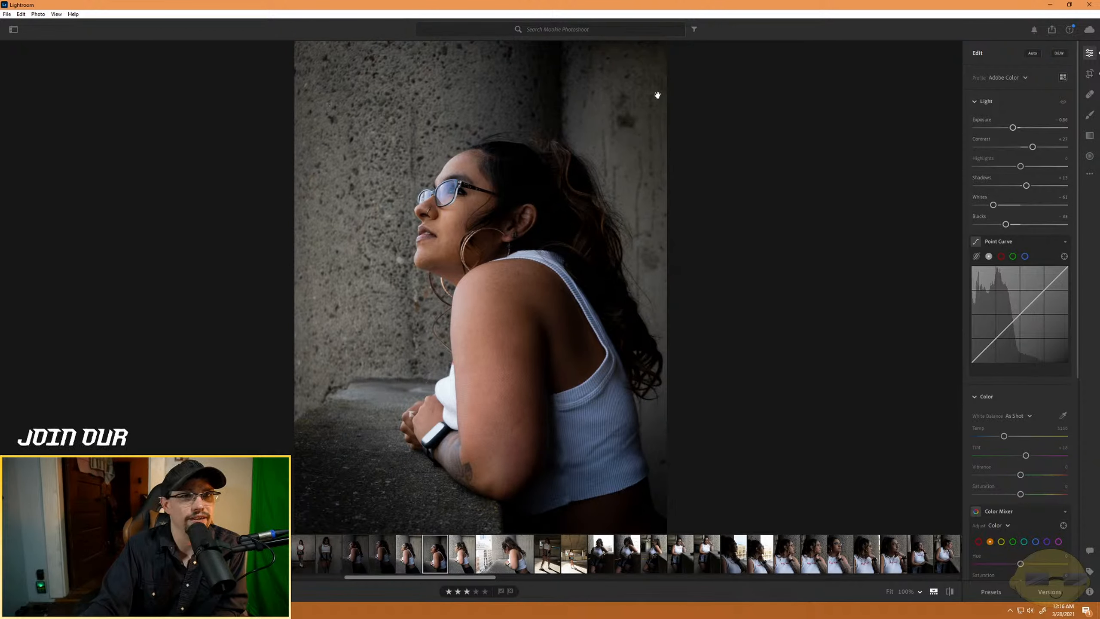
scroll(1035, 468, "down", 5)
scroll(1035, 468, "down", 2)
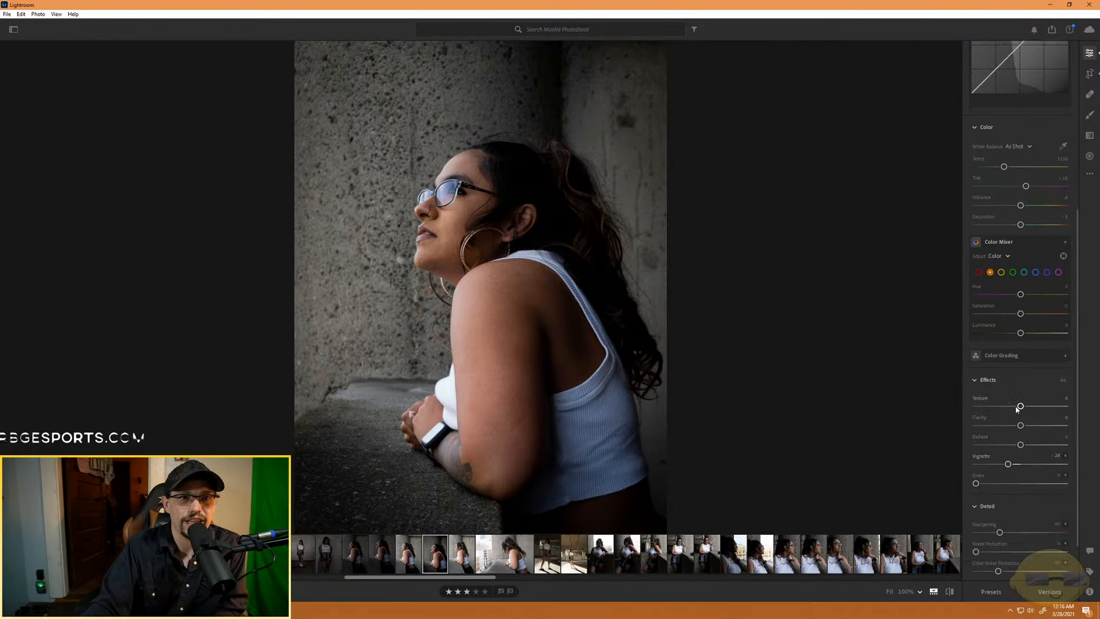
mouse_move(1020, 406)
left_mouse_down()
mouse_move(1007, 407)
mouse_move(1056, 407)
mouse_move(1033, 406)
left_mouse_up()
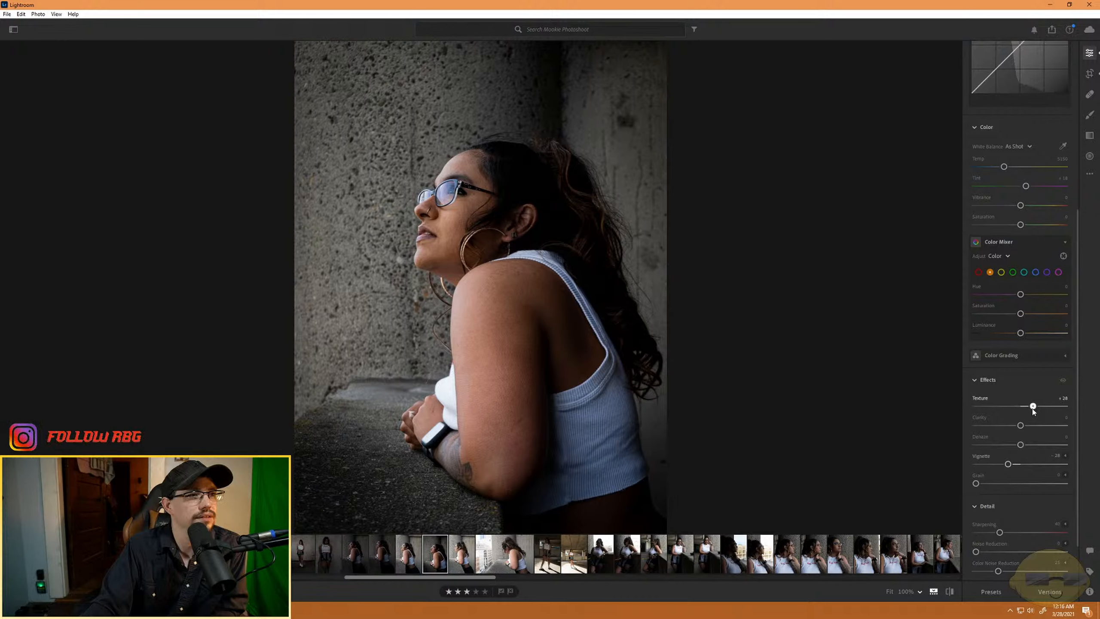
left_click_drag(1020, 425, 1037, 426)
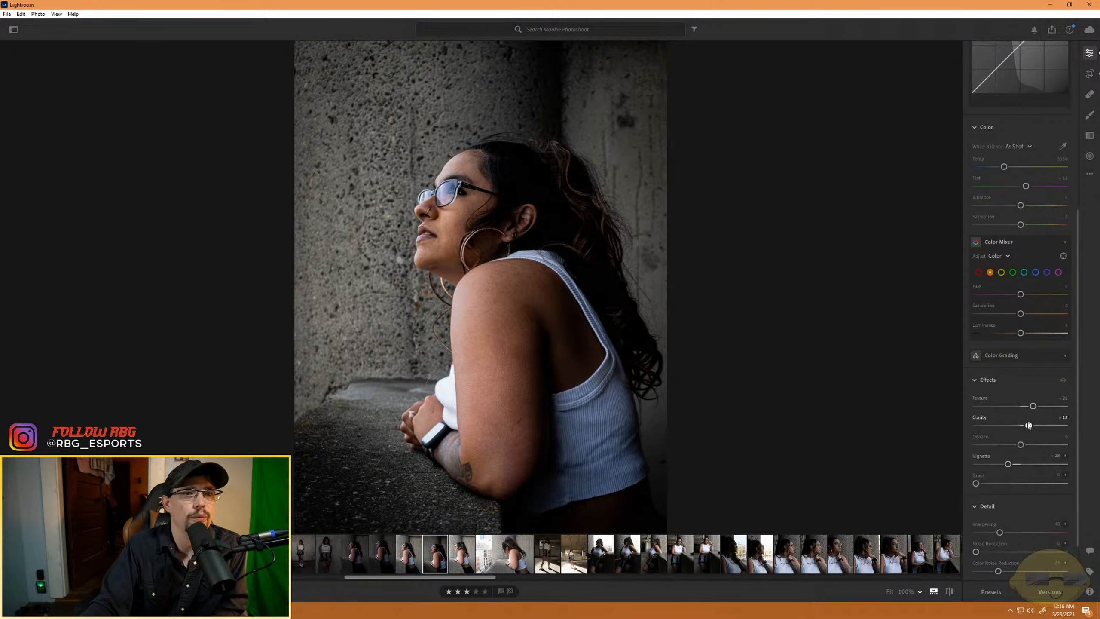
left_click_drag(1031, 425, 1020, 444)
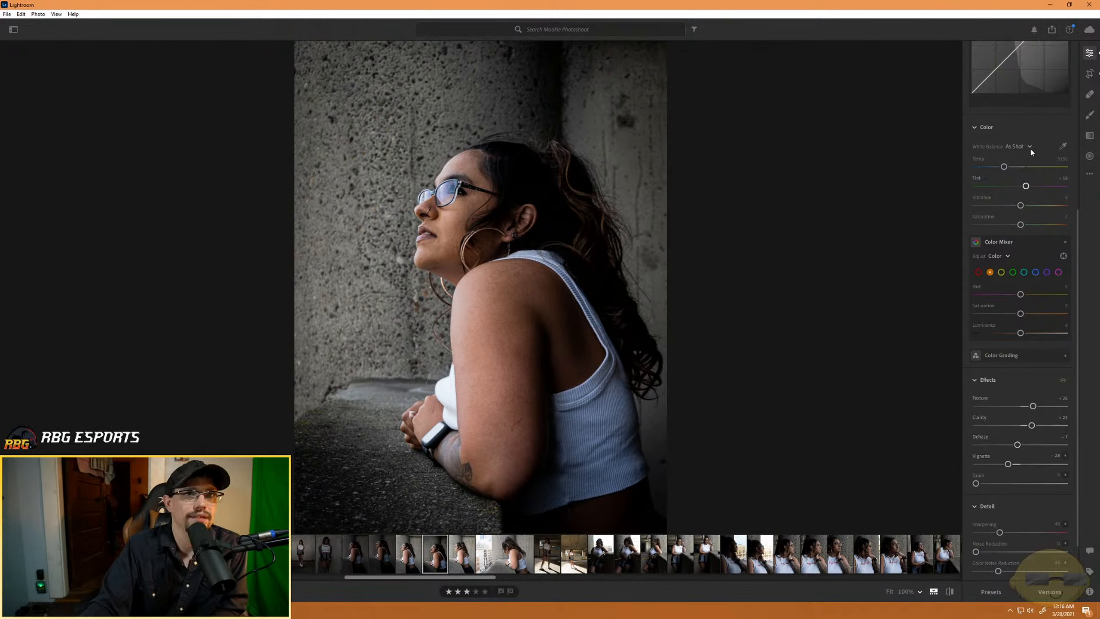
- Start a size 7 brush adjustment on the upper arm with texture about -61, clarity about -58 and dehaze about -4
left_click(1089, 116)
key("bracketright")
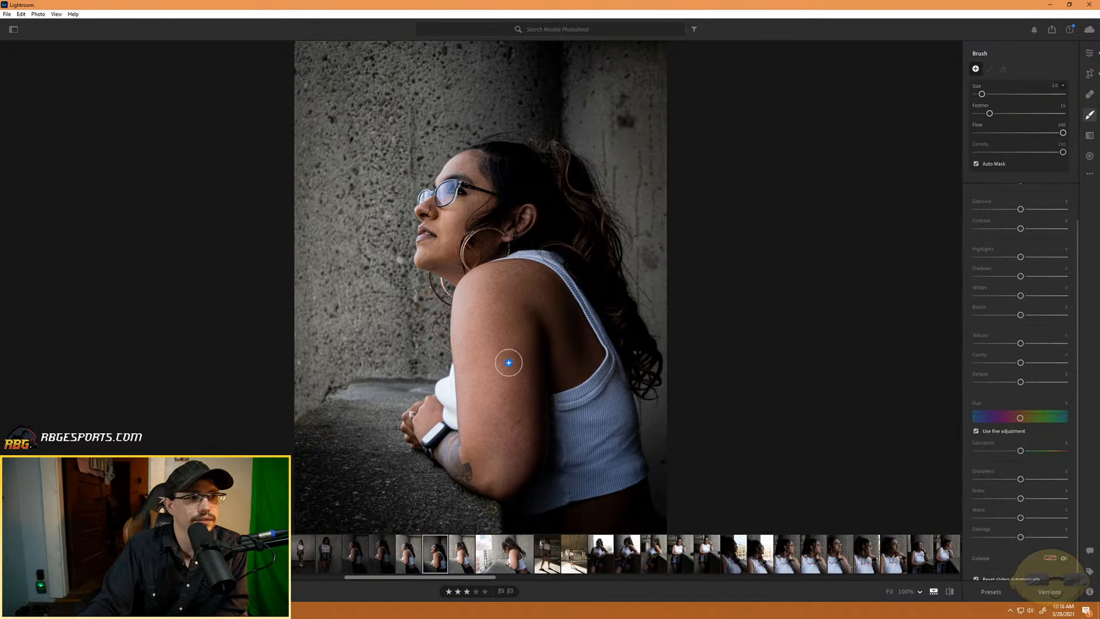
left_click(559, 312)
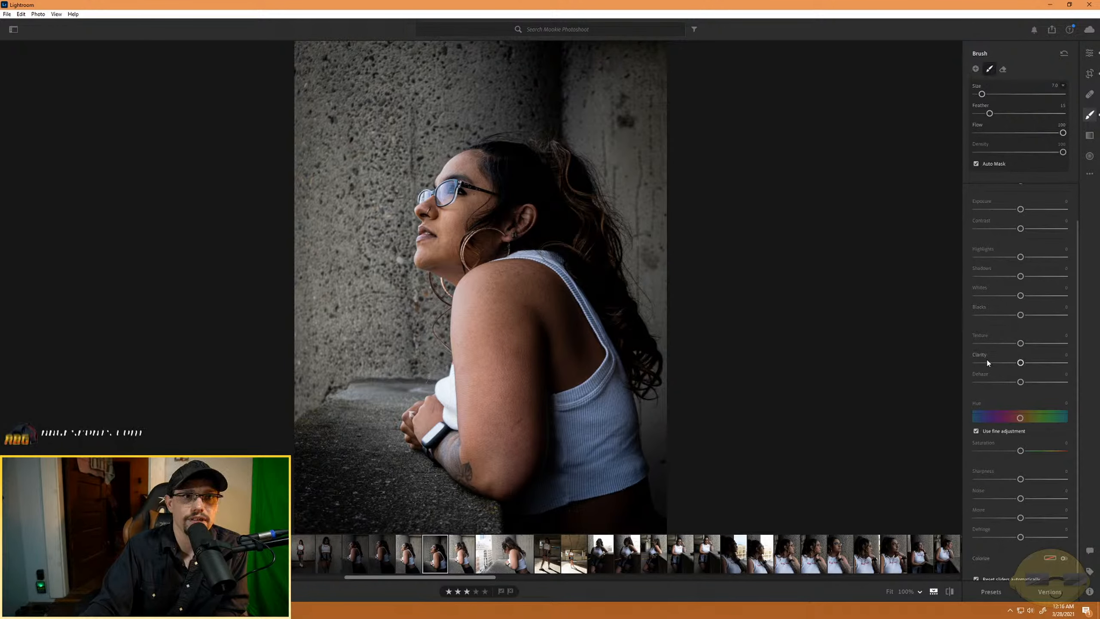
mouse_move(1020, 363)
left_mouse_down()
mouse_move(978, 363)
mouse_move(977, 347)
left_mouse_up()
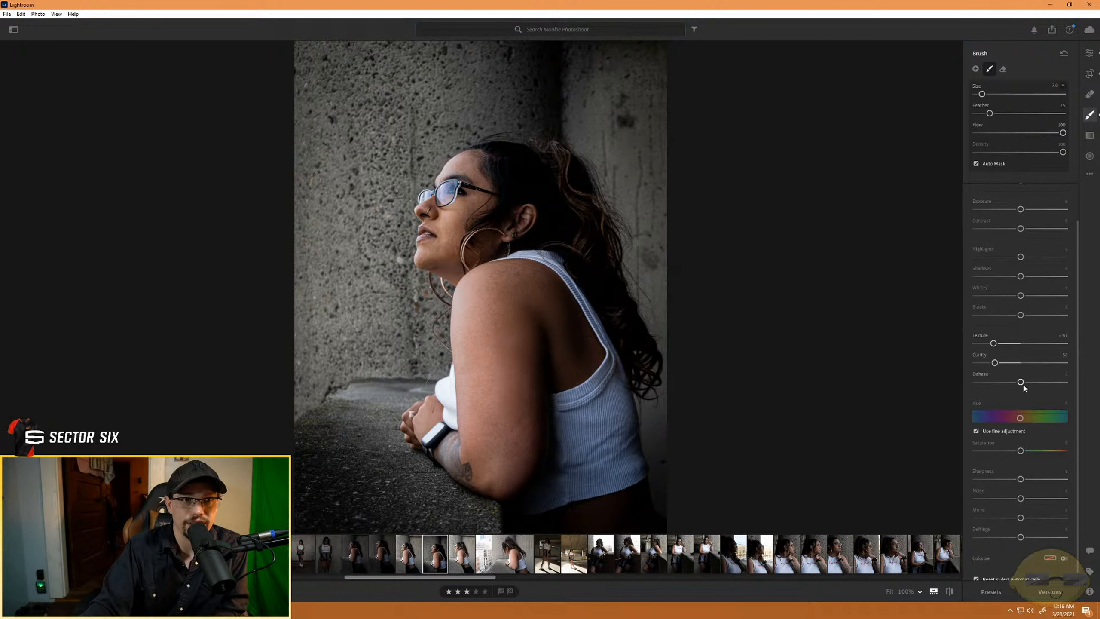
left_click_drag(1021, 381, 1018, 382)
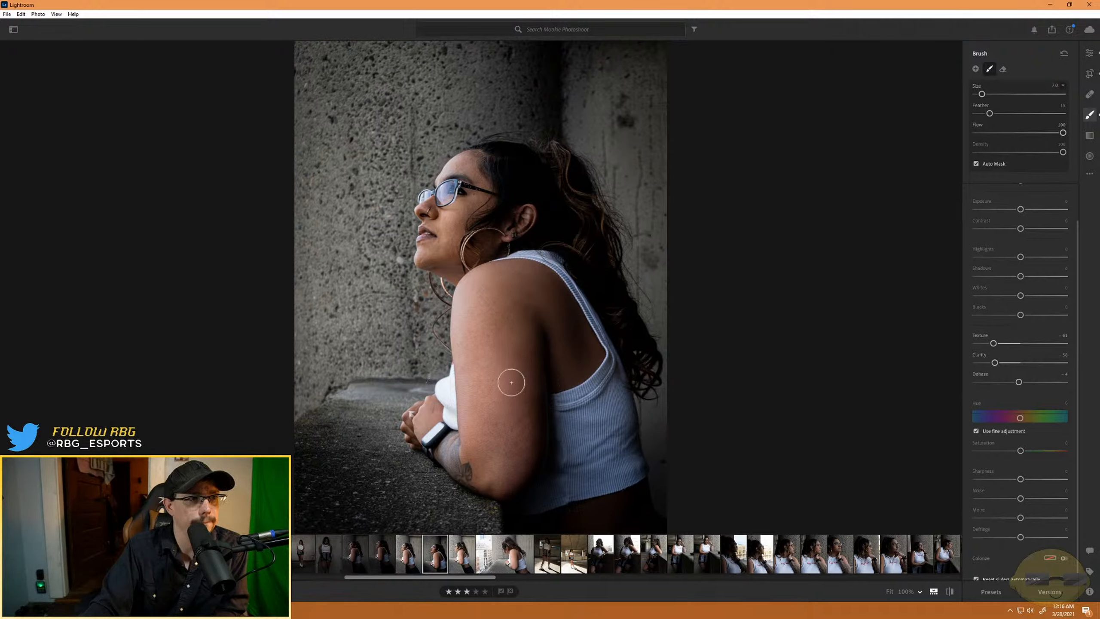
- Brush the skin smoothing over the arm and shoulder at size 7, and over the face at size 3
mouse_move(527, 461)
left_mouse_down()
mouse_move(506, 491)
mouse_move(448, 453)
mouse_move(477, 460)
mouse_move(494, 390)
mouse_move(498, 460)
mouse_move(478, 358)
mouse_move(481, 301)
mouse_move(487, 350)
mouse_move(502, 292)
mouse_move(477, 324)
mouse_move(477, 284)
mouse_move(459, 299)
mouse_move(472, 449)
mouse_move(495, 277)
left_mouse_up()
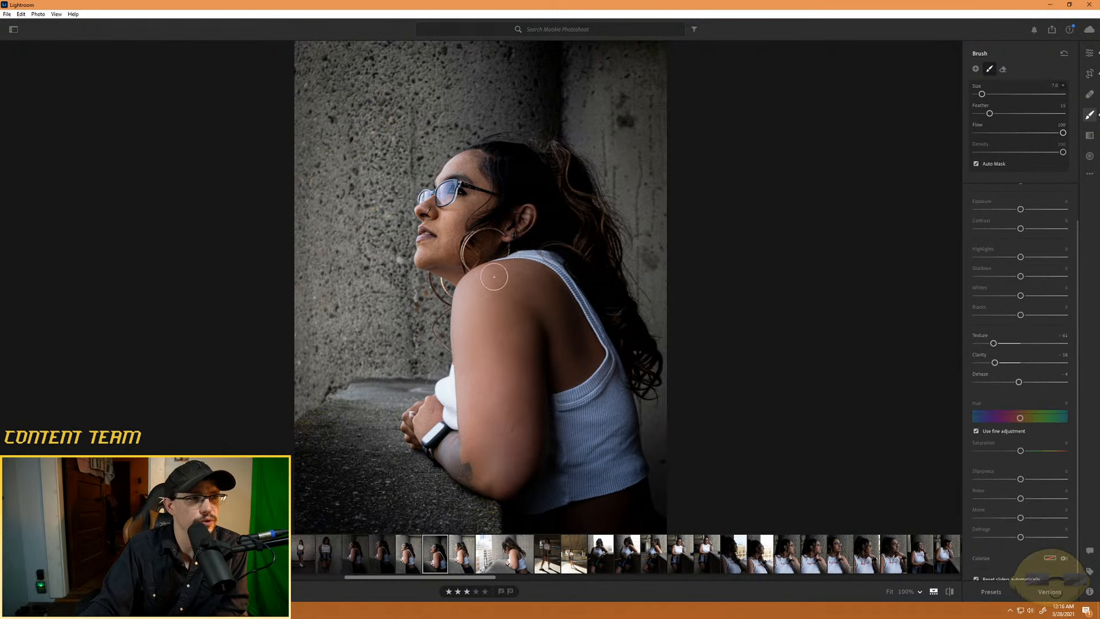
scroll(453, 220, "down", 2)
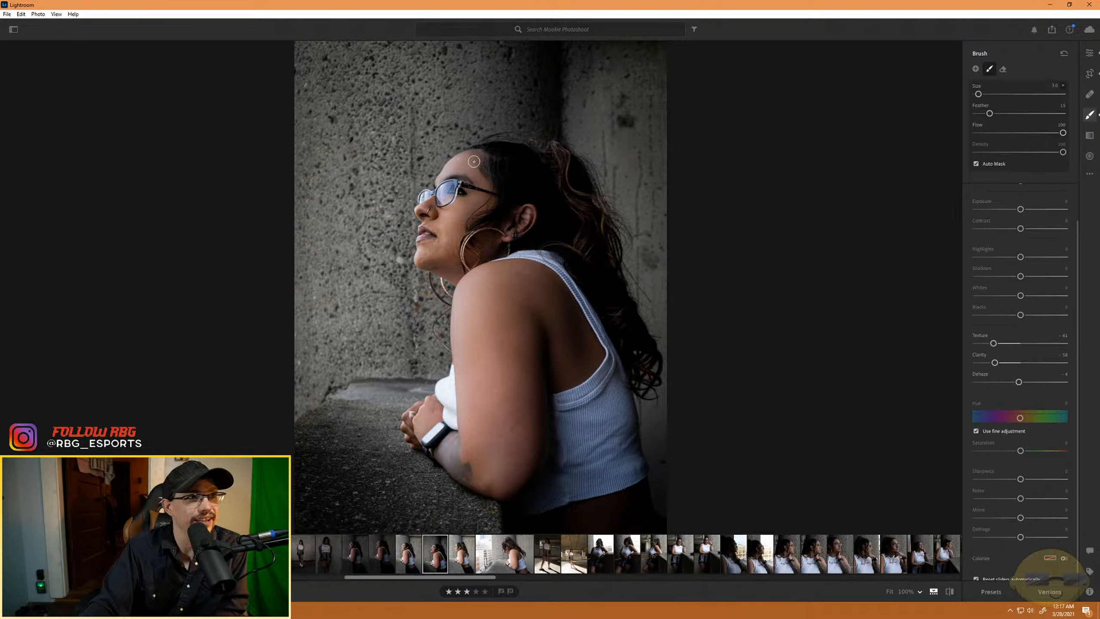
mouse_move(473, 161)
left_mouse_down()
mouse_move(441, 173)
mouse_move(417, 218)
left_mouse_up()
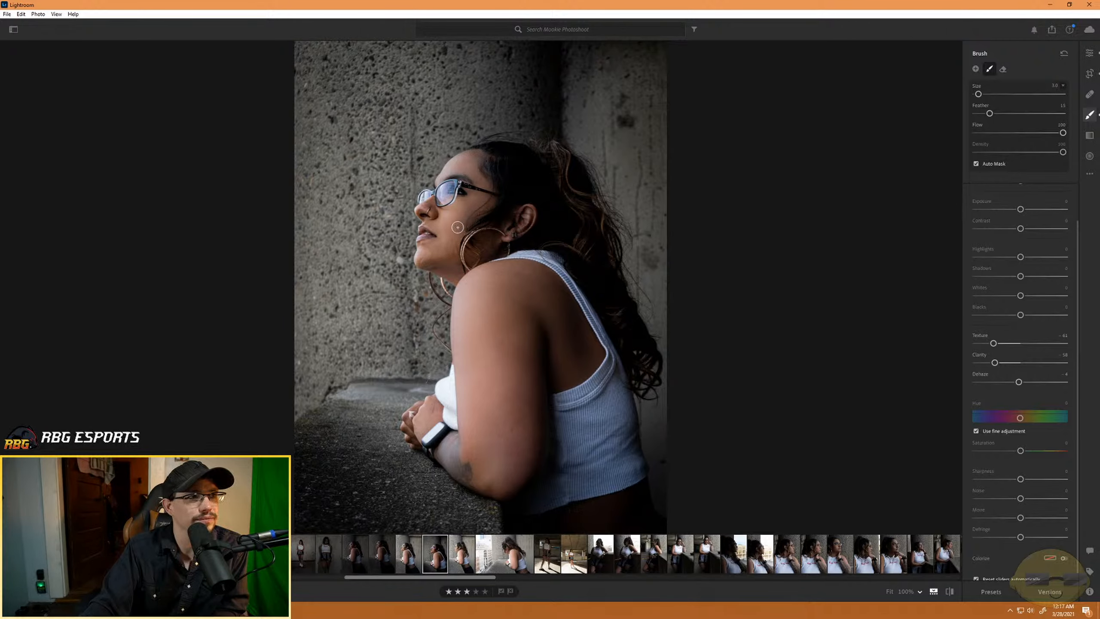
left_click_drag(458, 227, 483, 242)
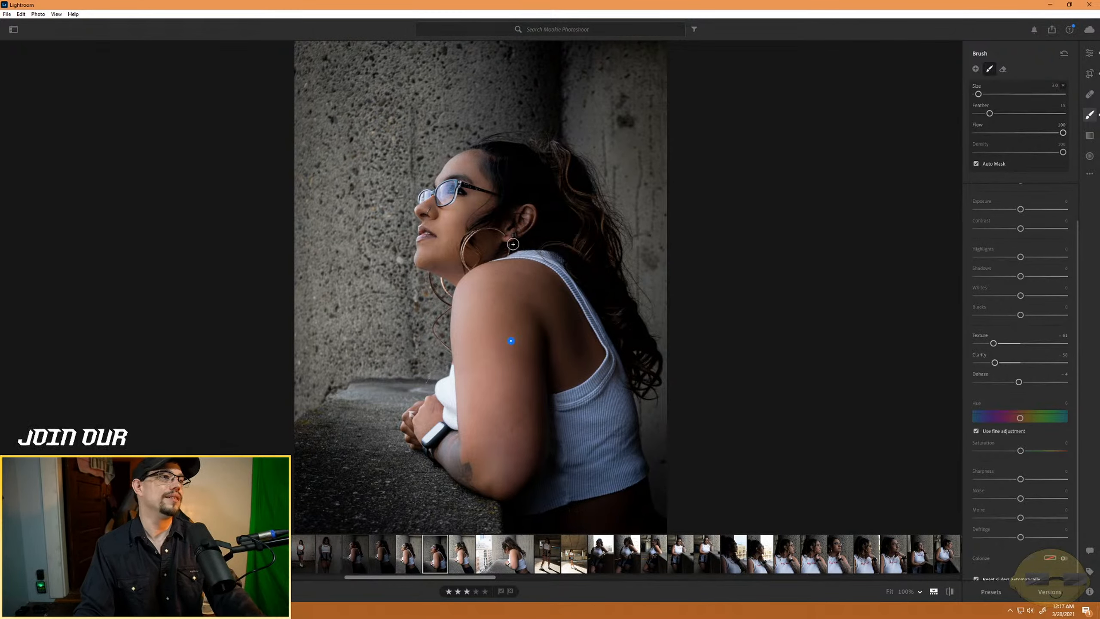
- Erase the smoothing at the hairline with an eraser feather of 100, and set the brush to feather about 75 and size 9
key("alt")
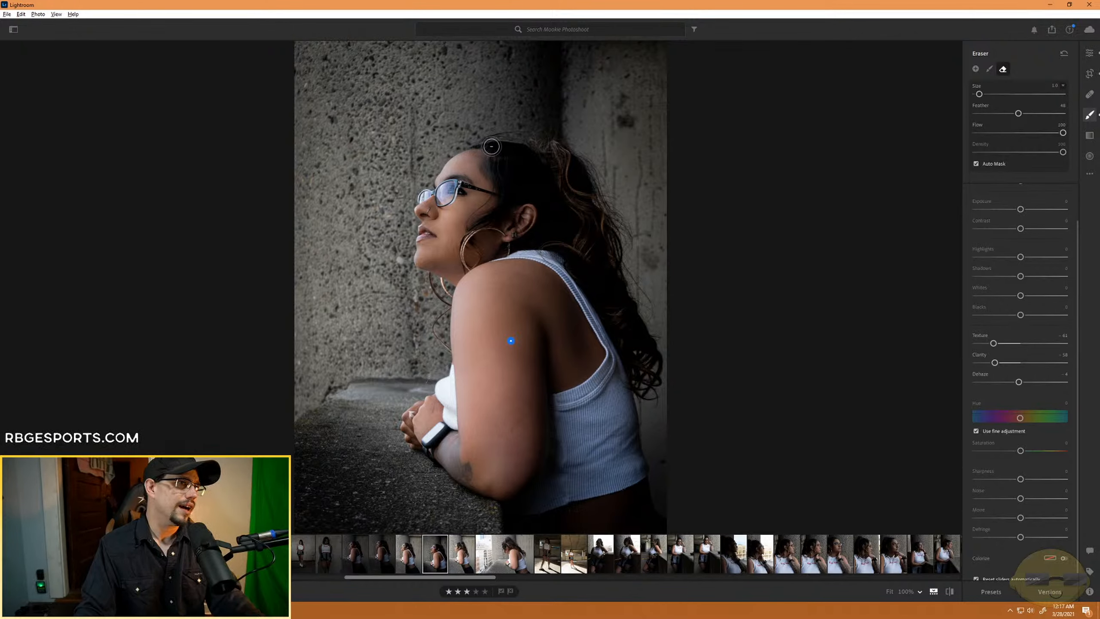
left_click_drag(1019, 113, 1068, 114)
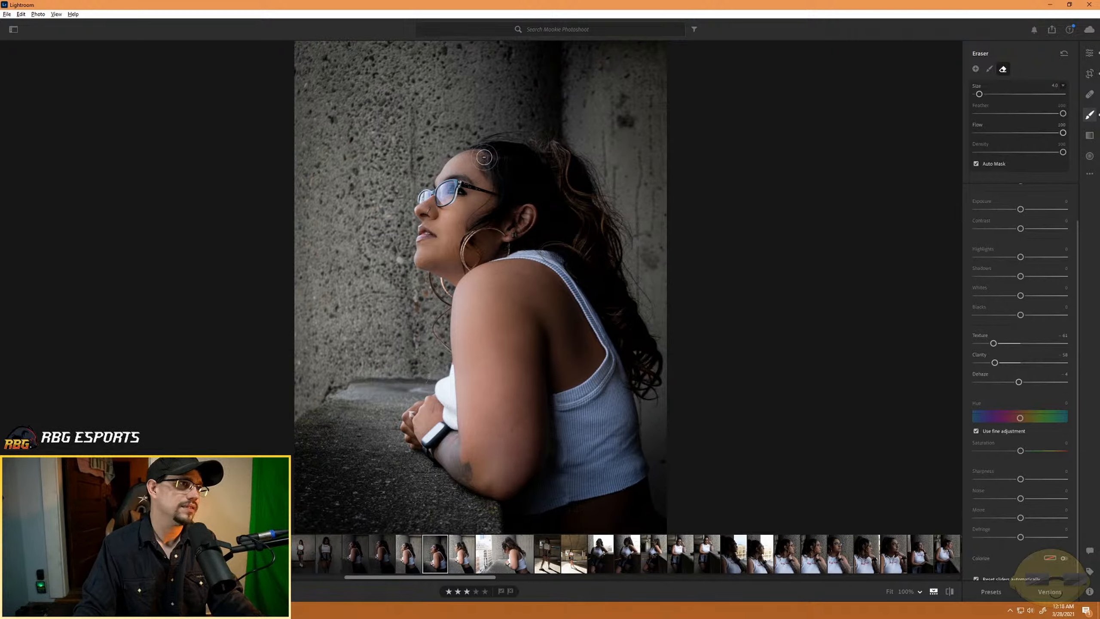
mouse_move(484, 158)
left_mouse_down()
mouse_move(493, 177)
mouse_move(484, 173)
left_mouse_up()
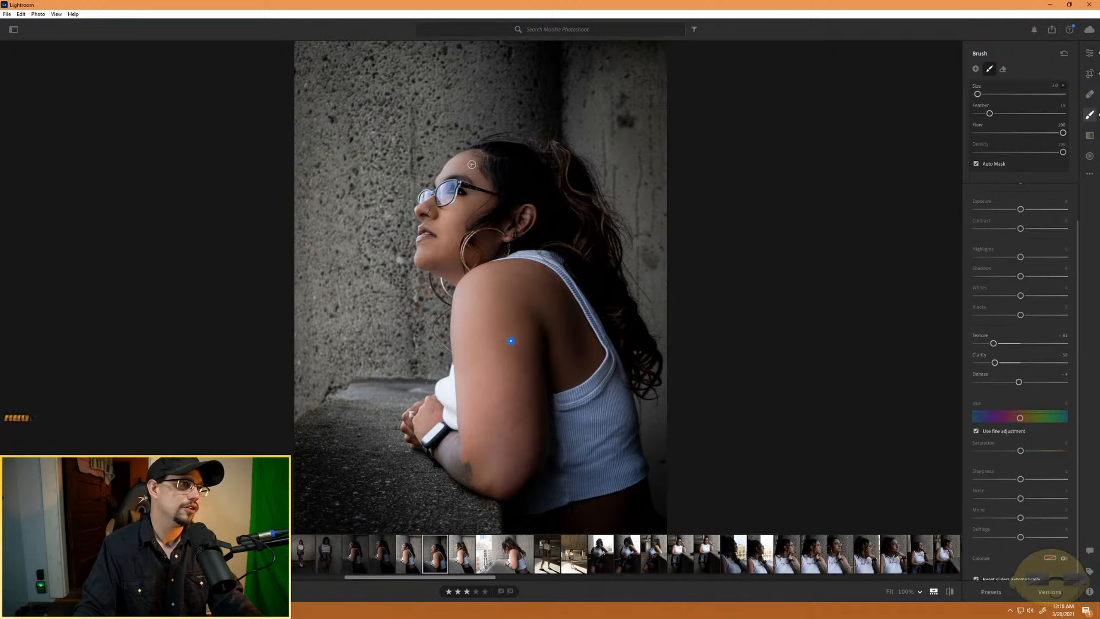
left_click_drag(989, 113, 1042, 113)
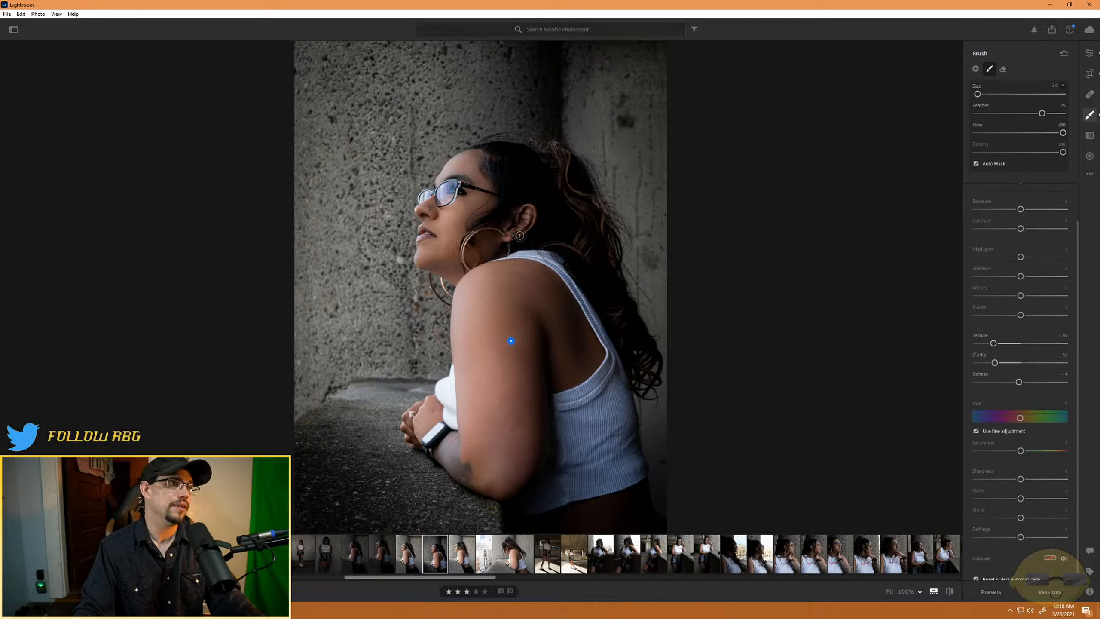
scroll(615, 511, "up", 2)
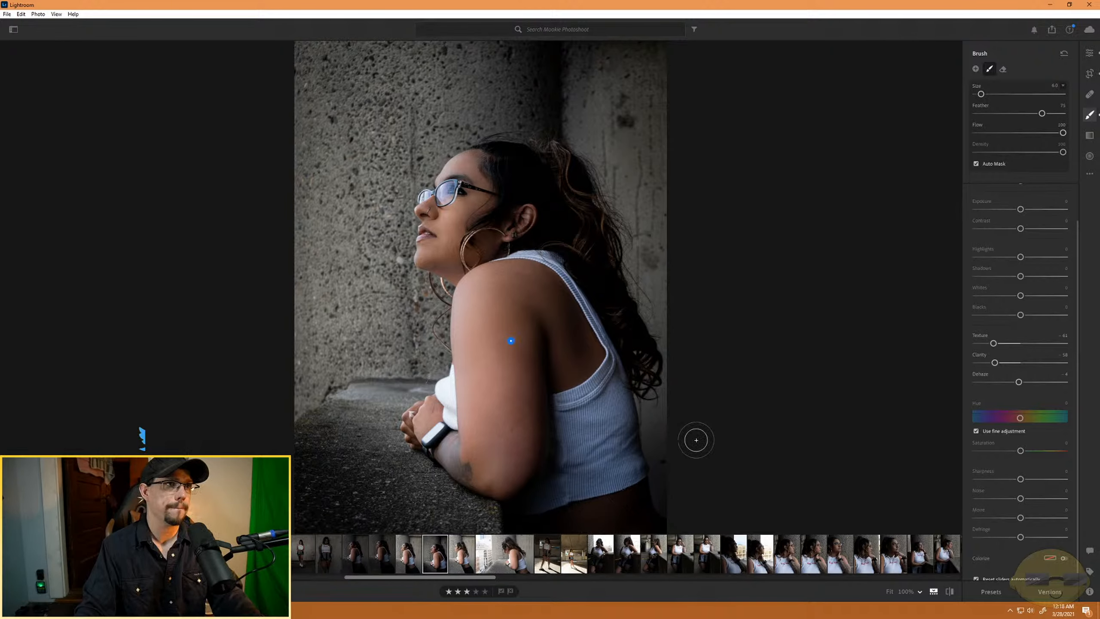
- Show the mask overlay and fill the unmasked skin patches on the shoulder and chin with the brush
key("ctrl+minus")
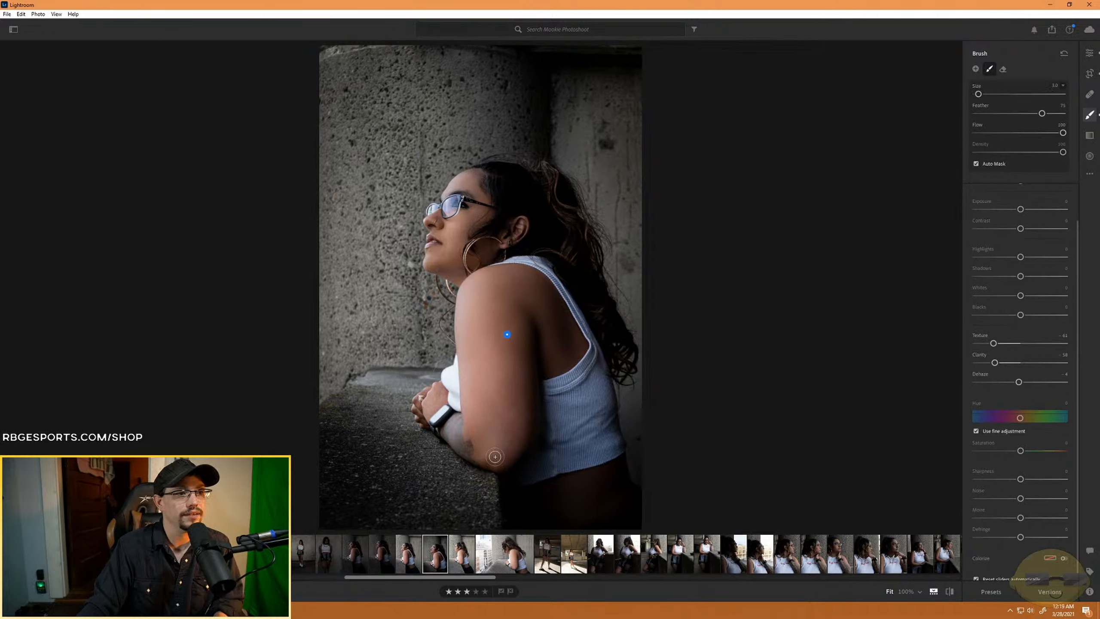
key("o")
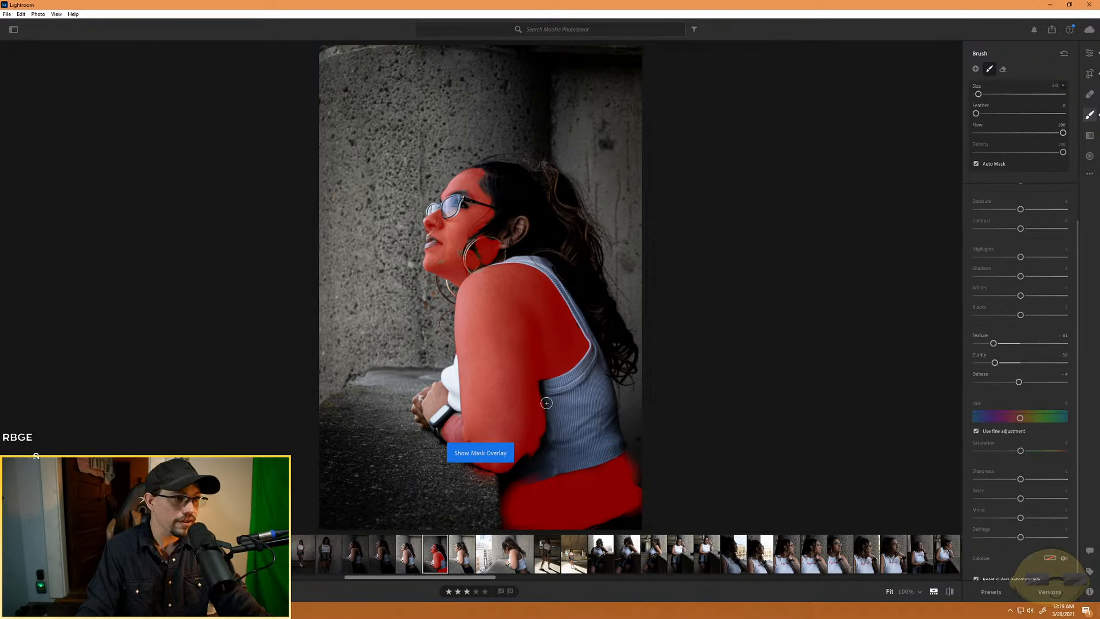
key("z")
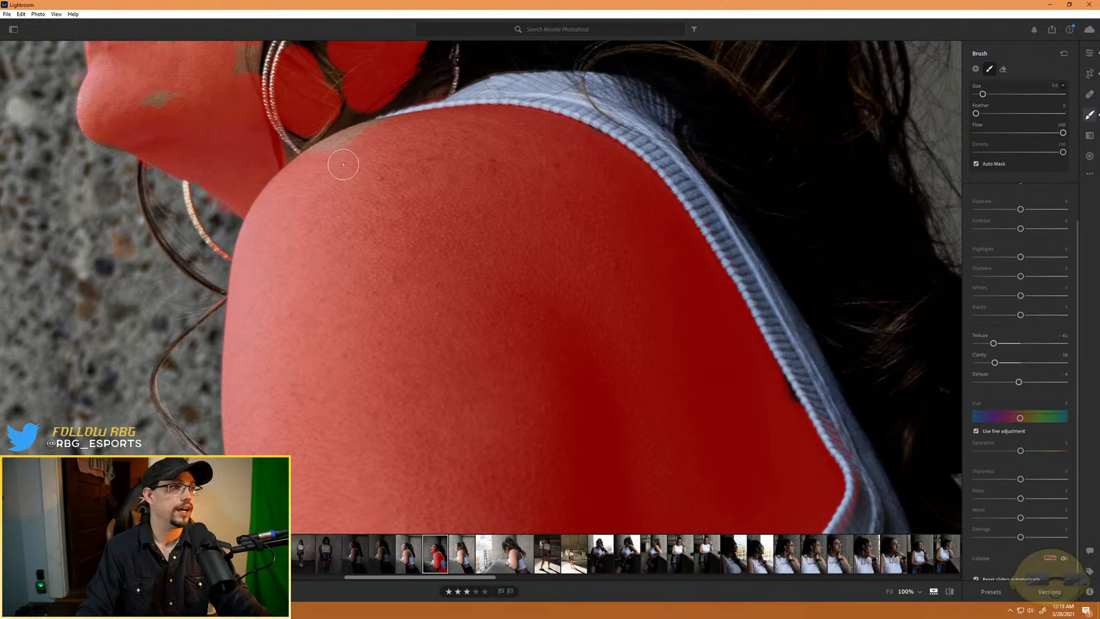
mouse_move(343, 164)
left_mouse_down()
mouse_move(370, 141)
mouse_move(312, 164)
mouse_move(350, 139)
left_mouse_up()
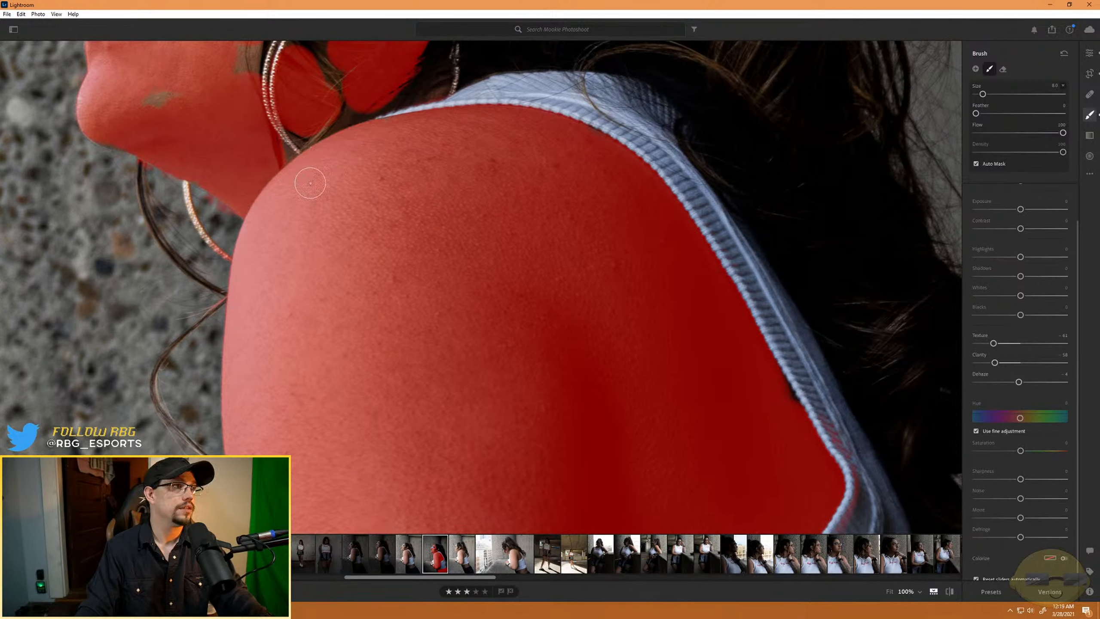
left_click_drag(167, 102, 159, 92)
- Clean up the mask edges around the nose and hoop earring with the eraser, and set the brush feather to about 19
left_click_drag(245, 118, 272, 341)
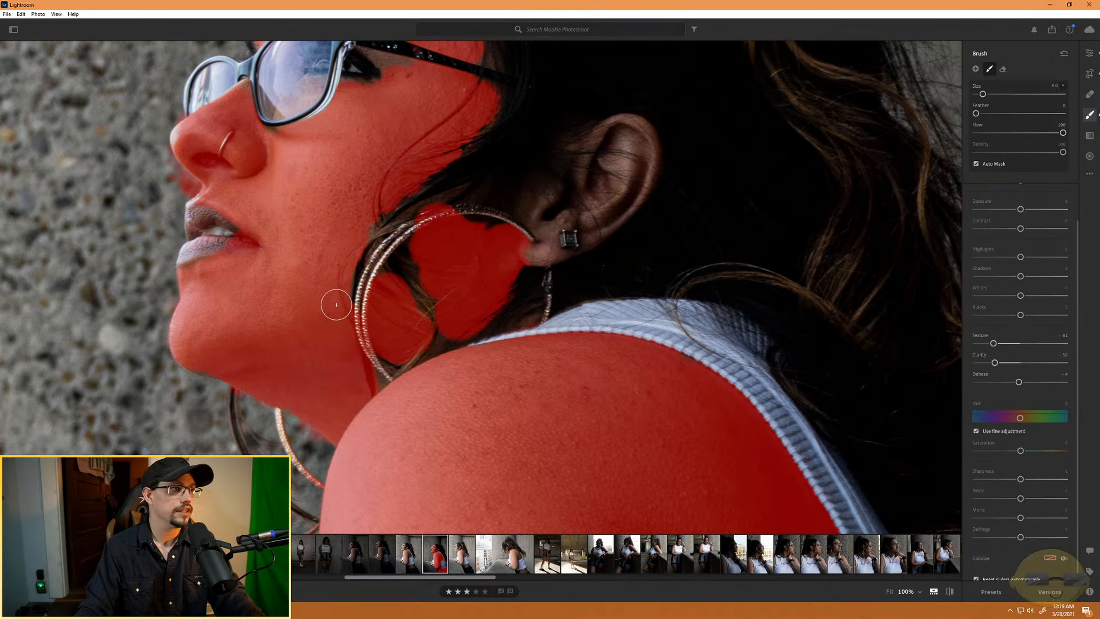
key("alt")
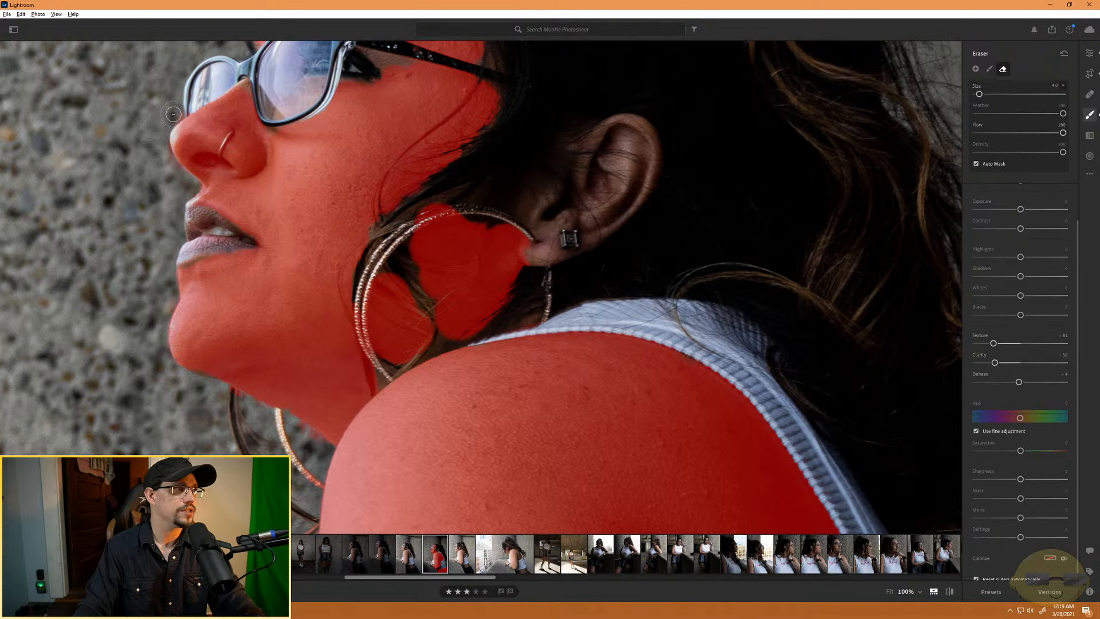
left_click_drag(390, 131, 415, 283)
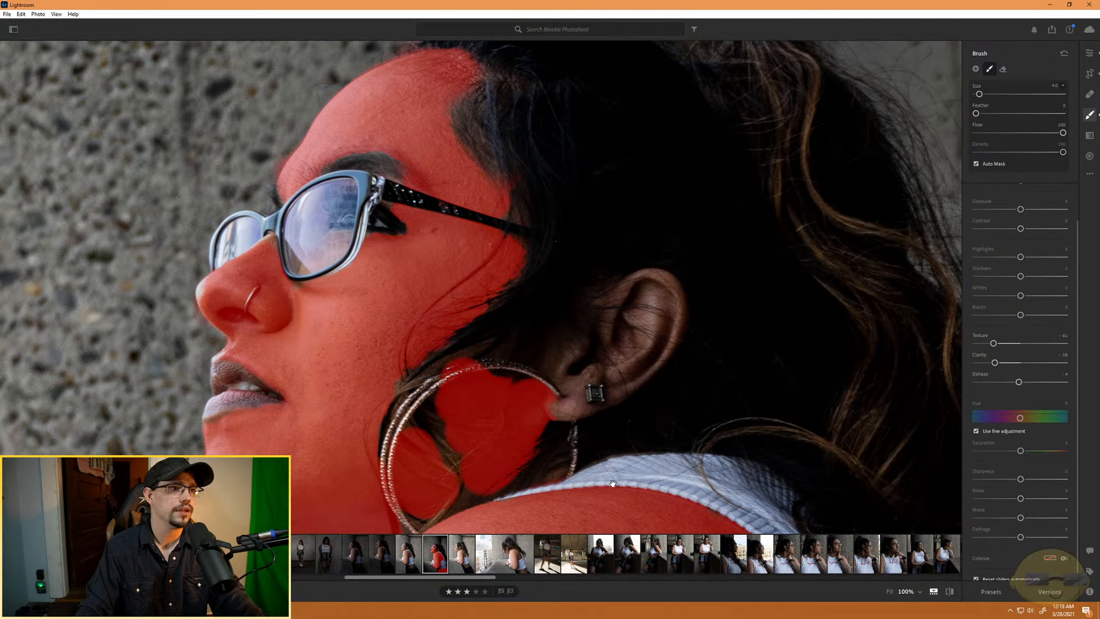
left_click_drag(613, 482, 568, 321)
key("alt")
mouse_move(391, 213)
left_mouse_down()
mouse_move(444, 193)
mouse_move(391, 209)
mouse_move(435, 208)
mouse_move(428, 219)
mouse_move(433, 210)
mouse_move(393, 230)
left_mouse_up()
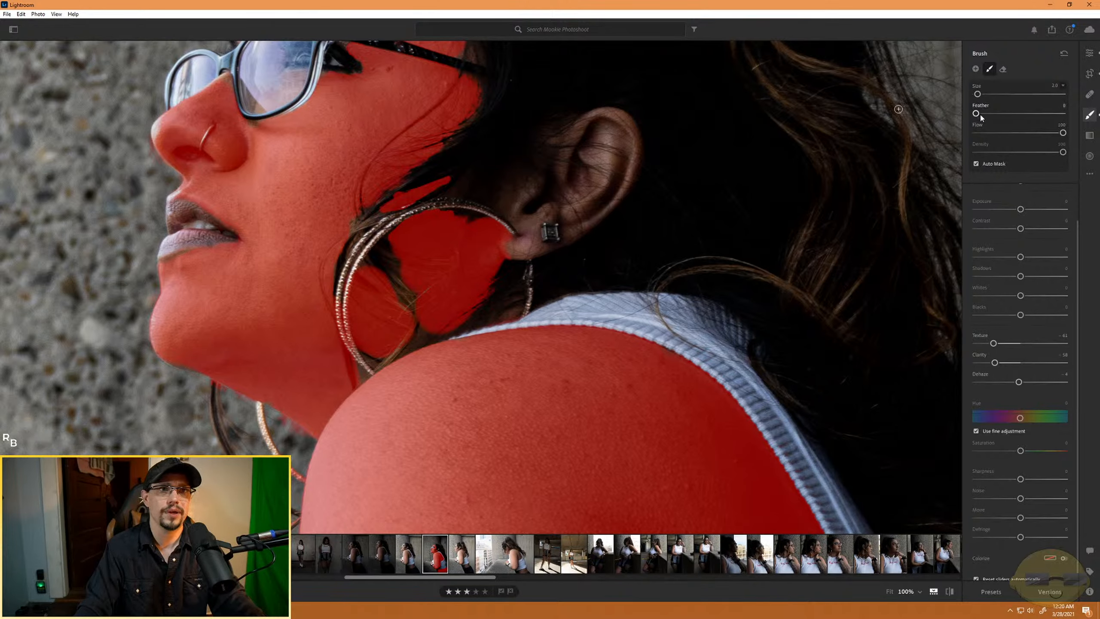
left_click_drag(976, 113, 994, 113)
key("alt")
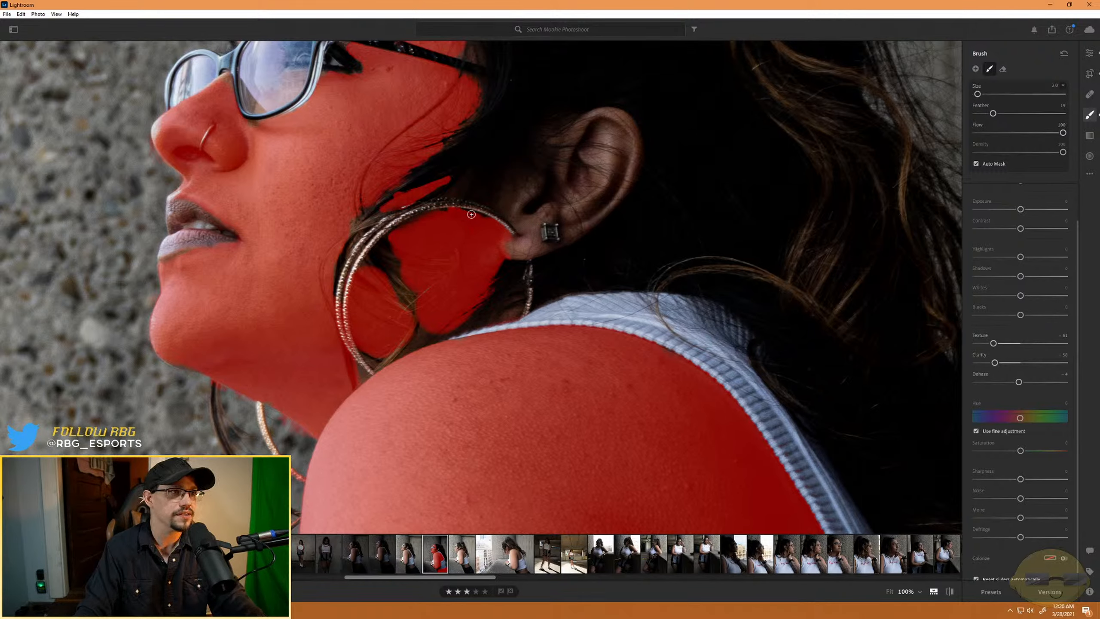
key("alt")
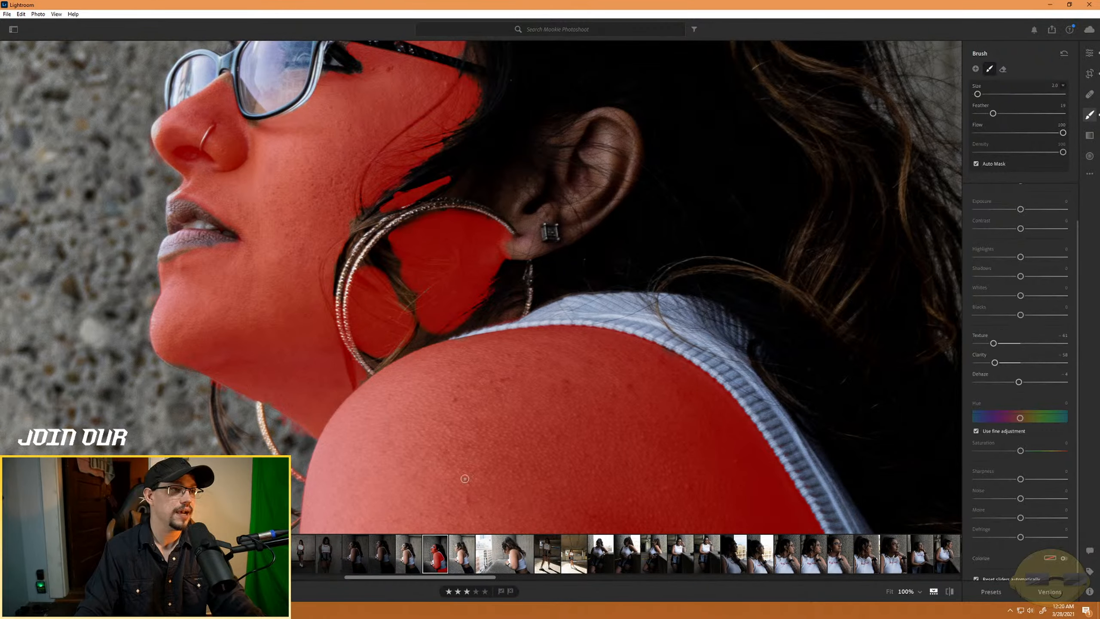
- Extend the smoothing mask over the hand, fingers and wrist around the watch with a size 7 brush
left_click_drag(464, 479, 391, 155)
mouse_move(468, 313)
left_mouse_down()
mouse_move(484, 445)
mouse_move(346, 369)
mouse_move(506, 395)
left_mouse_up()
key("bracketright")
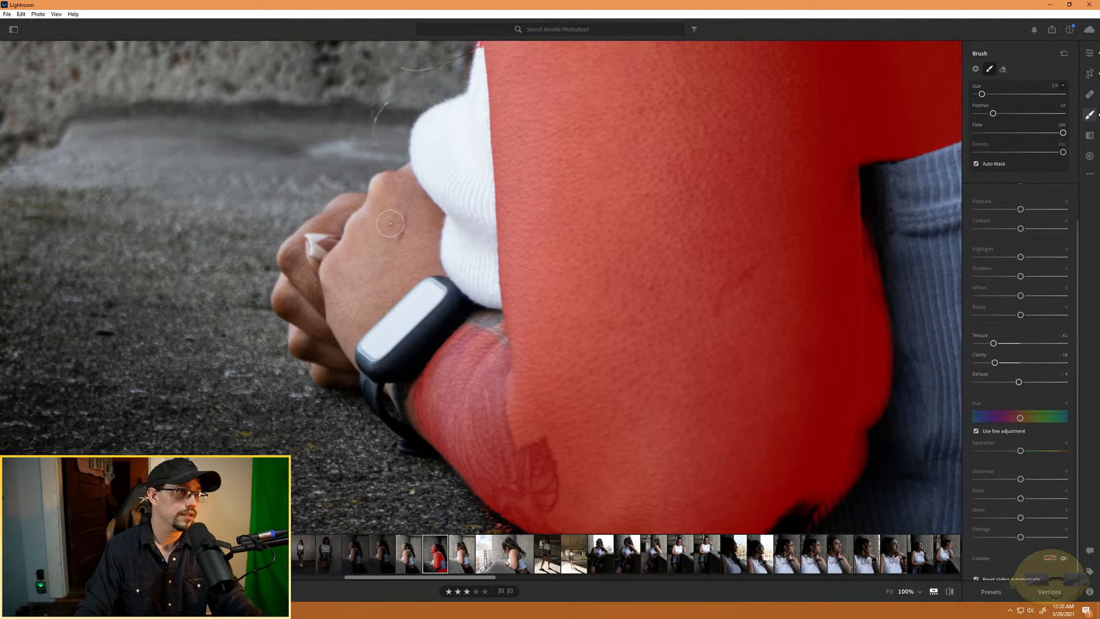
mouse_move(390, 223)
left_mouse_down()
mouse_move(368, 270)
mouse_move(417, 212)
mouse_move(400, 241)
mouse_move(431, 219)
mouse_move(422, 253)
mouse_move(426, 241)
mouse_move(437, 269)
mouse_move(397, 276)
mouse_move(373, 298)
mouse_move(411, 271)
mouse_move(345, 343)
mouse_move(367, 251)
mouse_move(330, 300)
mouse_move(365, 236)
mouse_move(339, 266)
left_mouse_up()
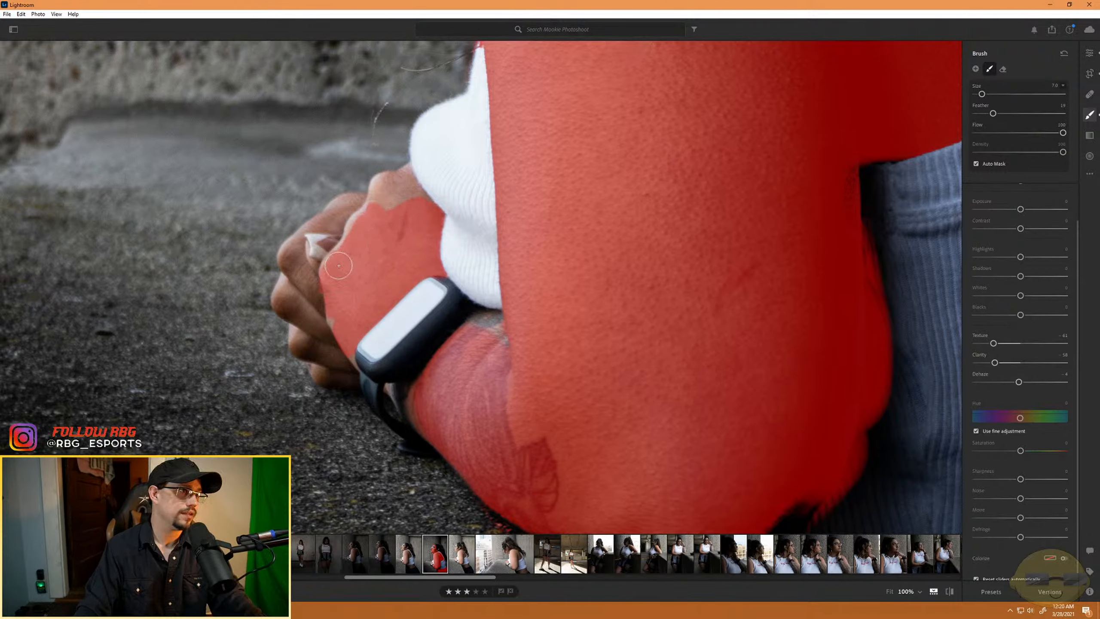
mouse_move(367, 217)
left_mouse_down()
mouse_move(352, 229)
mouse_move(344, 212)
mouse_move(383, 203)
mouse_move(373, 188)
mouse_move(404, 176)
mouse_move(413, 192)
left_mouse_up()
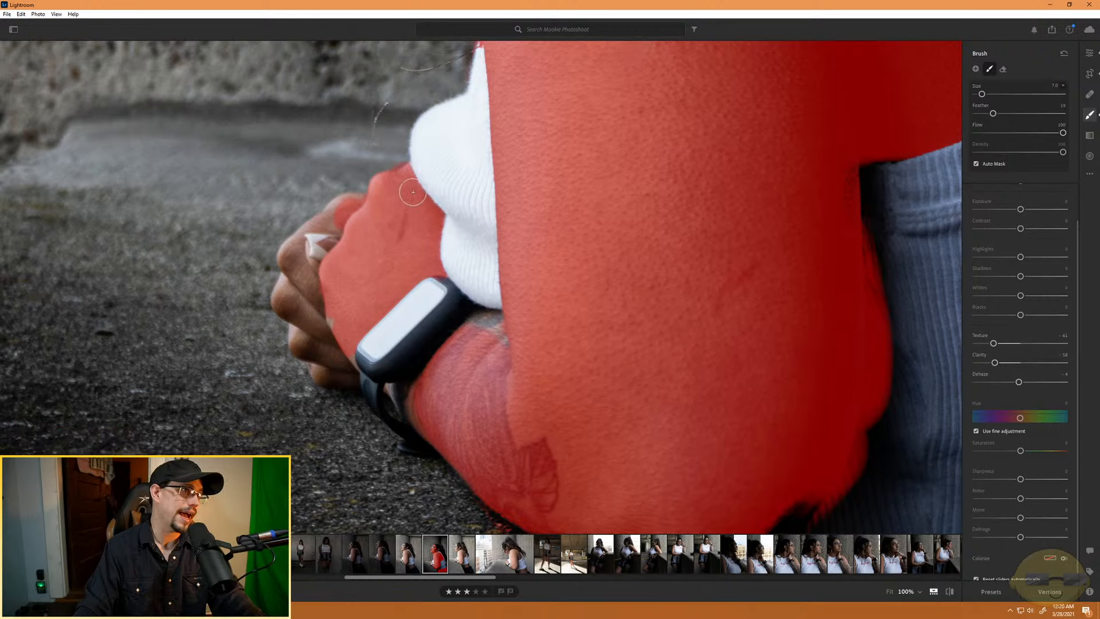
mouse_move(375, 258)
left_mouse_down()
mouse_move(325, 312)
mouse_move(345, 363)
mouse_move(285, 300)
mouse_move(311, 332)
mouse_move(308, 348)
mouse_move(295, 328)
mouse_move(313, 360)
mouse_move(339, 364)
left_mouse_up()
mouse_move(416, 397)
left_mouse_down()
mouse_move(392, 394)
mouse_move(424, 426)
left_mouse_up()
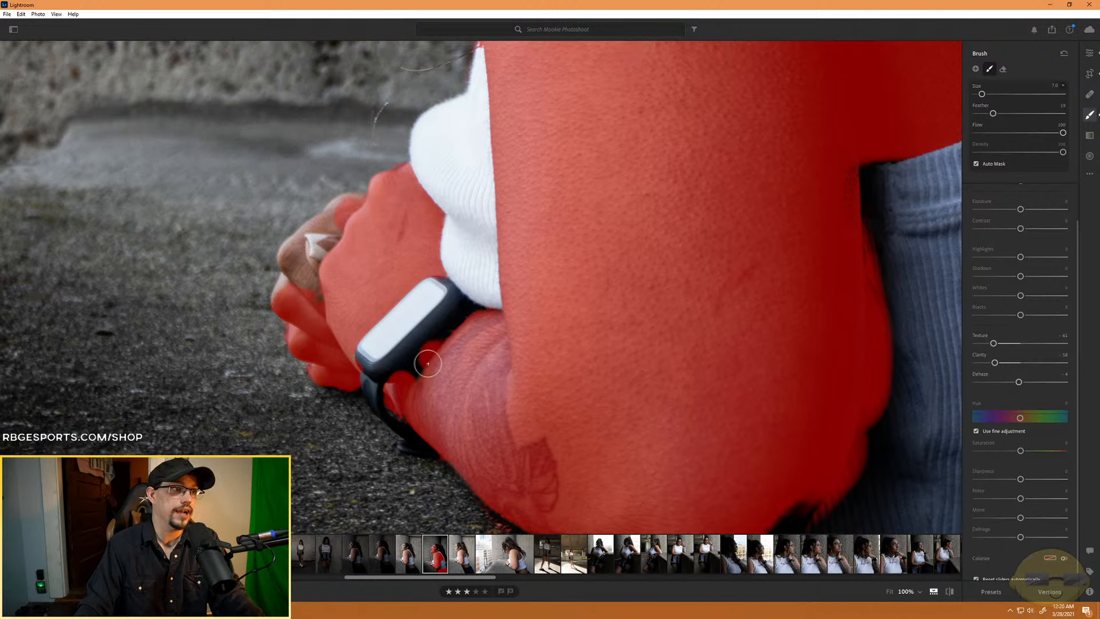
- Erase the mask overspill from the watch and its strap, and return to the painting brush
key("alt")
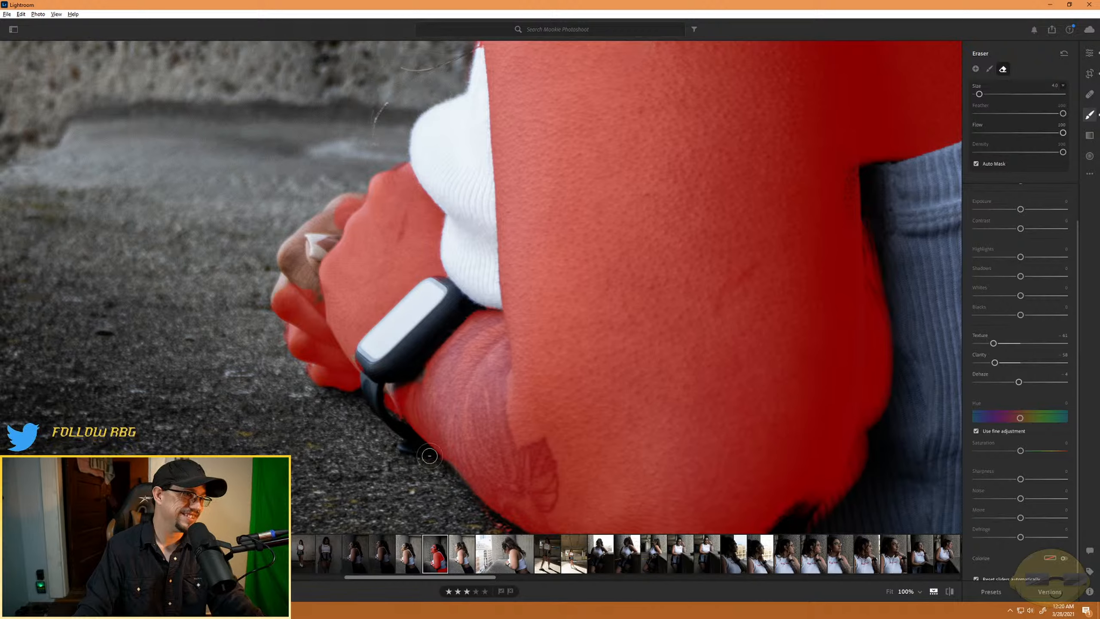
left_click_drag(392, 419, 386, 406)
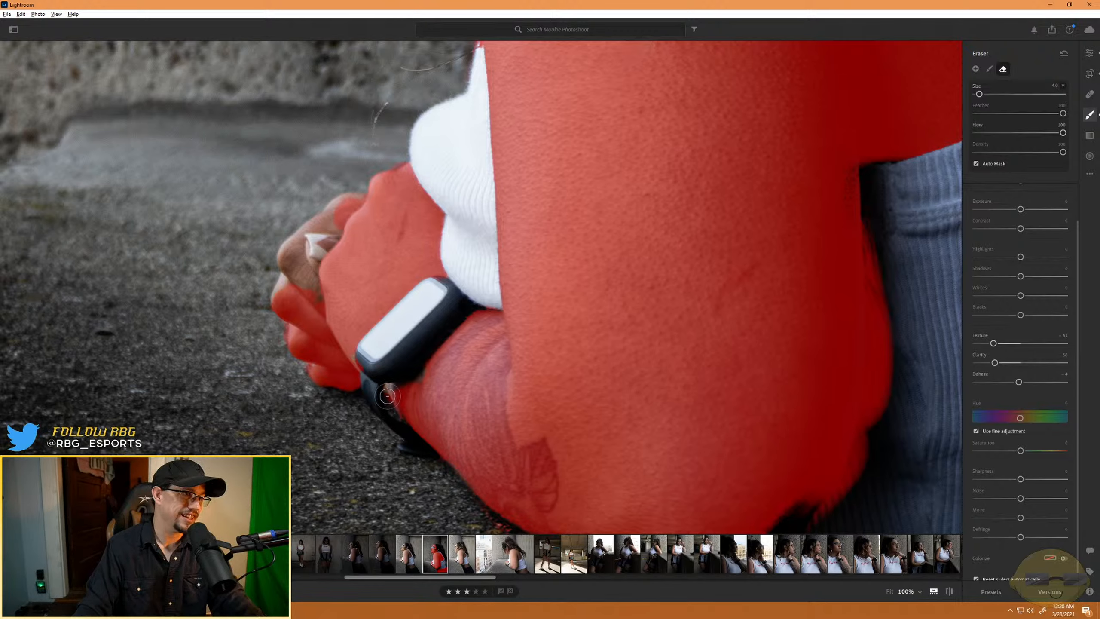
key("alt")
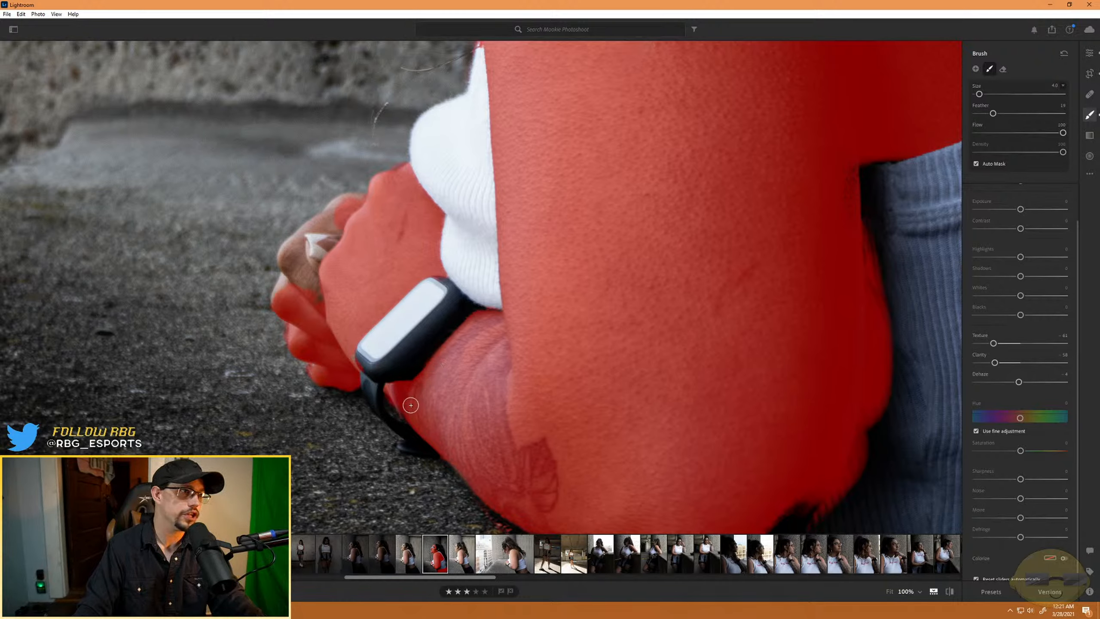
- Erase the remaining overspill beside the watch strap and paint the mask over the unmasked fingers around the ring
key("alt")
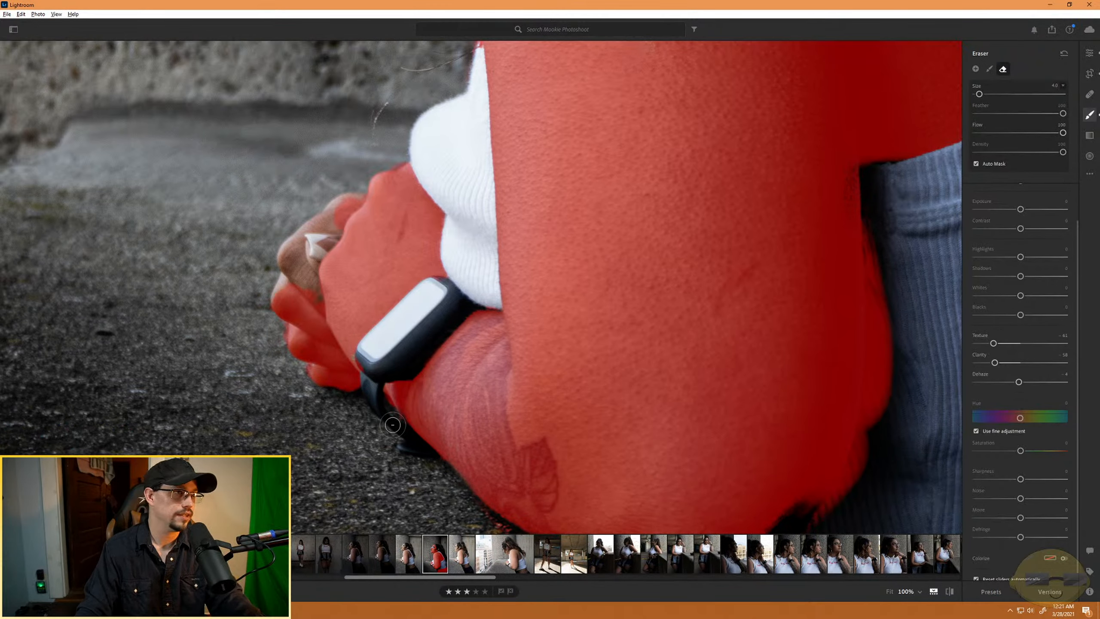
mouse_move(387, 403)
left_mouse_down()
mouse_move(392, 415)
mouse_move(385, 405)
left_mouse_up()
key("alt")
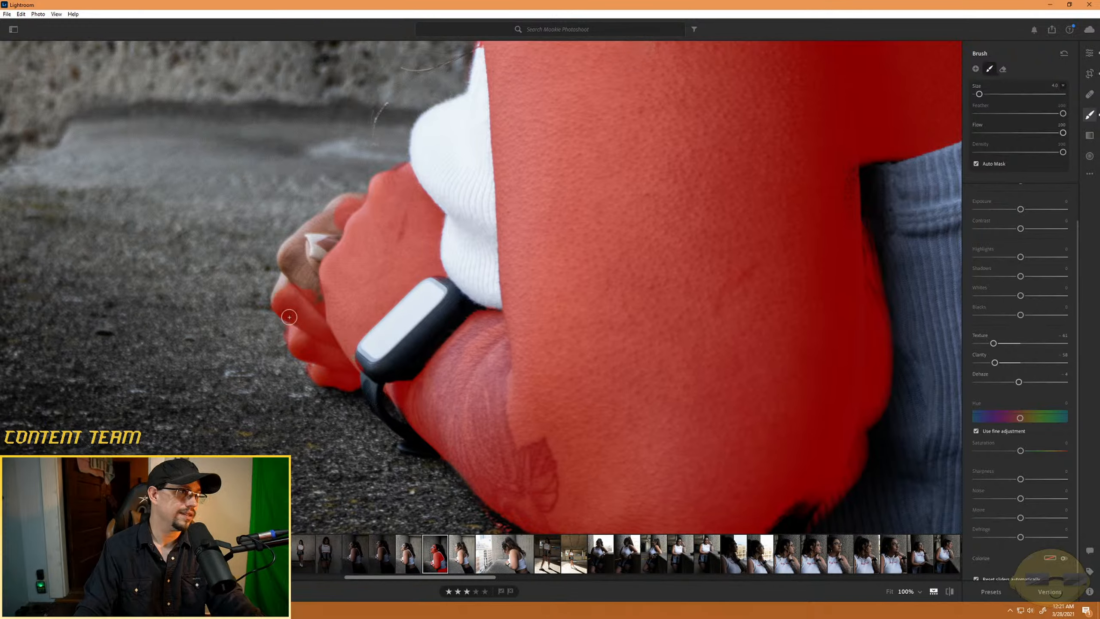
left_click_drag(306, 268, 328, 307)
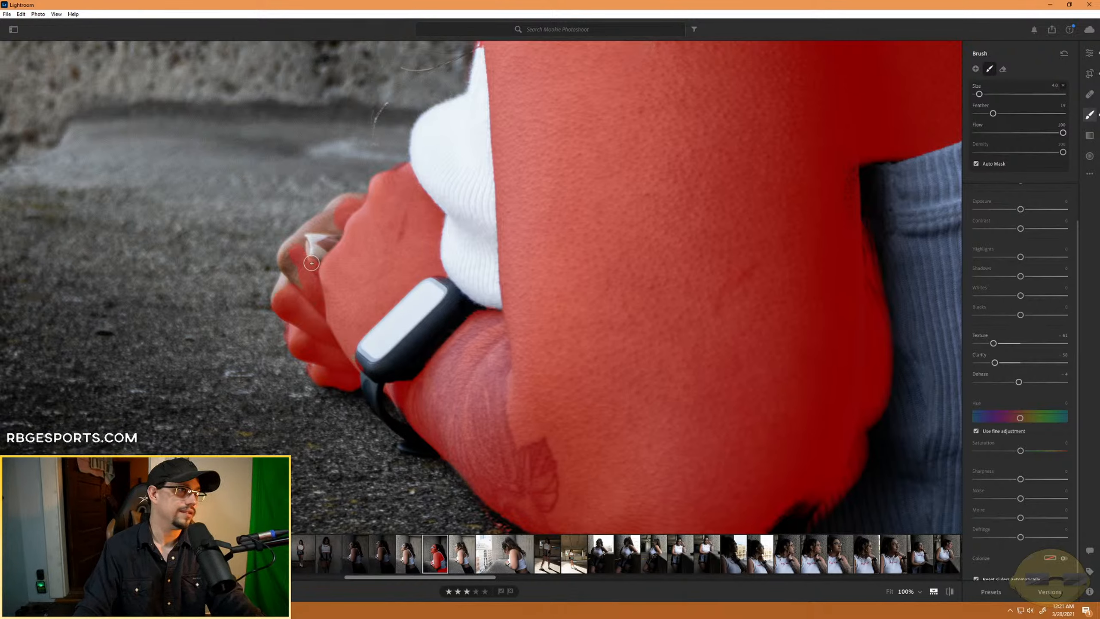
left_click_drag(306, 229, 359, 200)
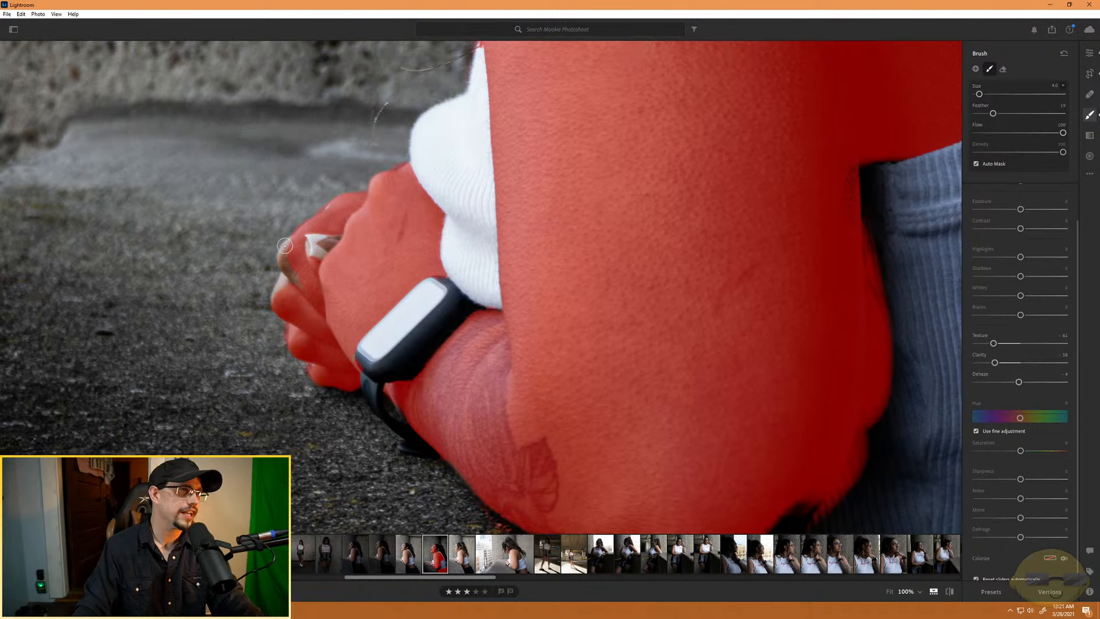
left_click_drag(285, 245, 307, 293)
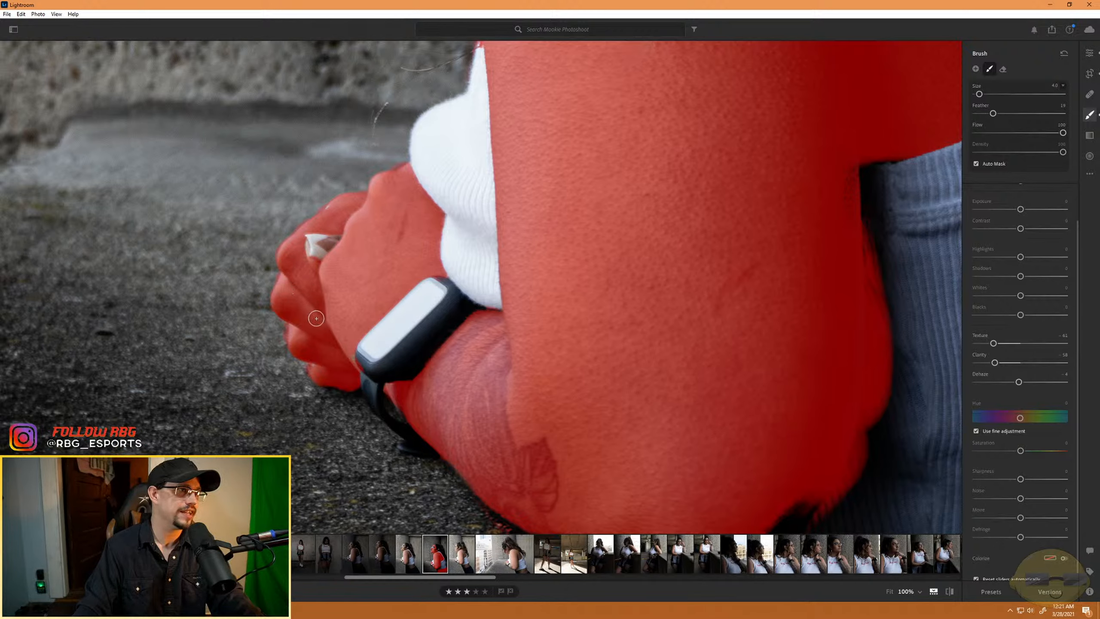
key("alt")
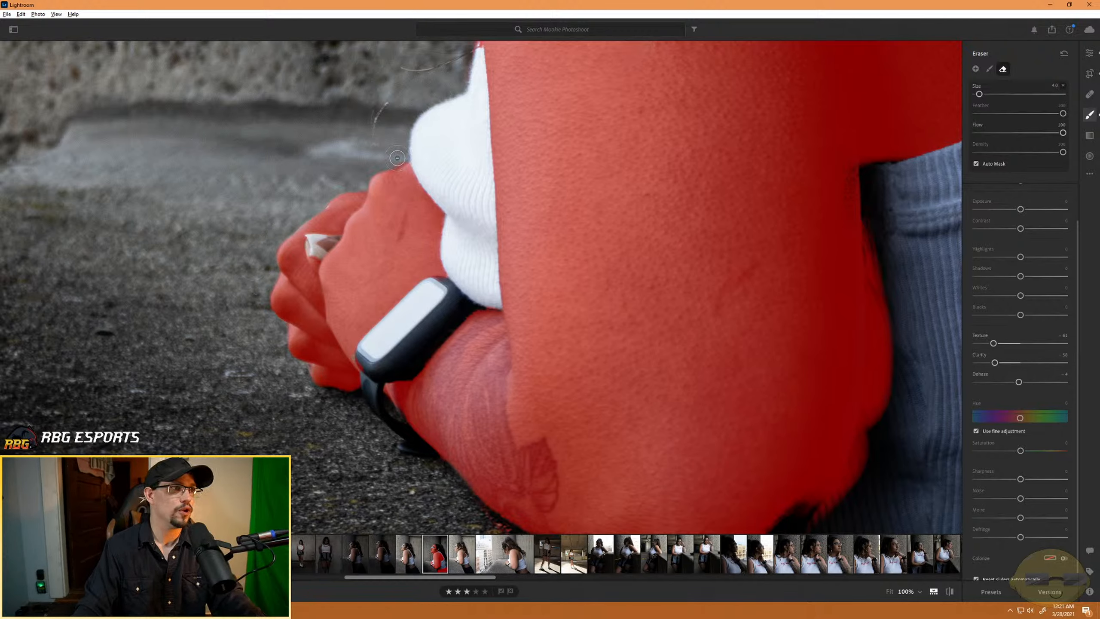
key("alt")
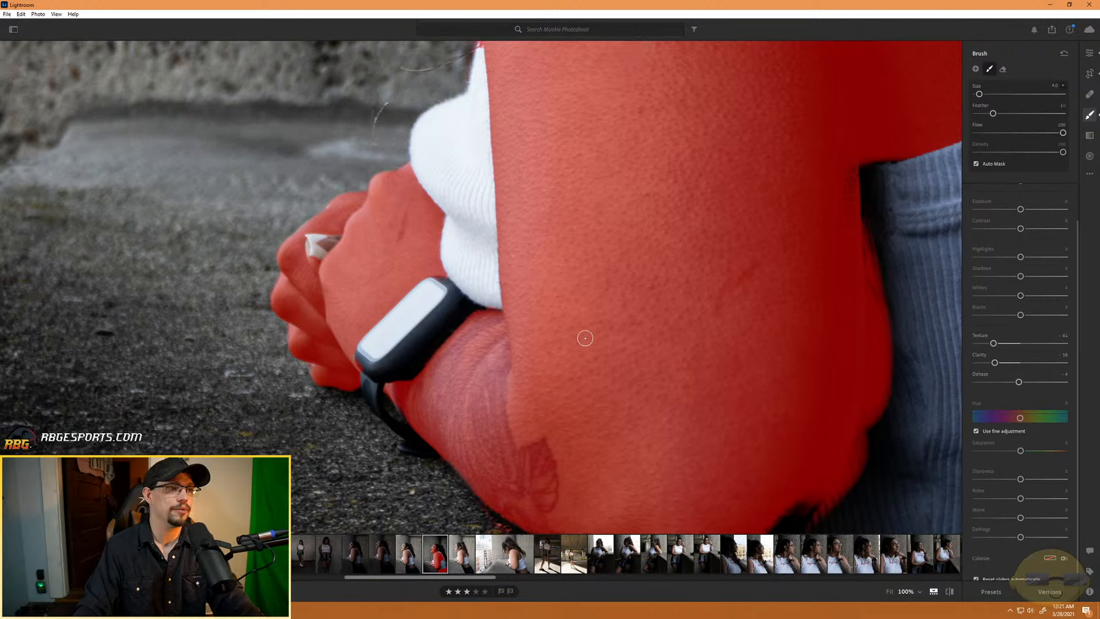
- Refine the mask along the underside of the elbow with the eraser and brush, and set the brush feather to about 33
left_click_drag(808, 472, 553, 332)
key("alt")
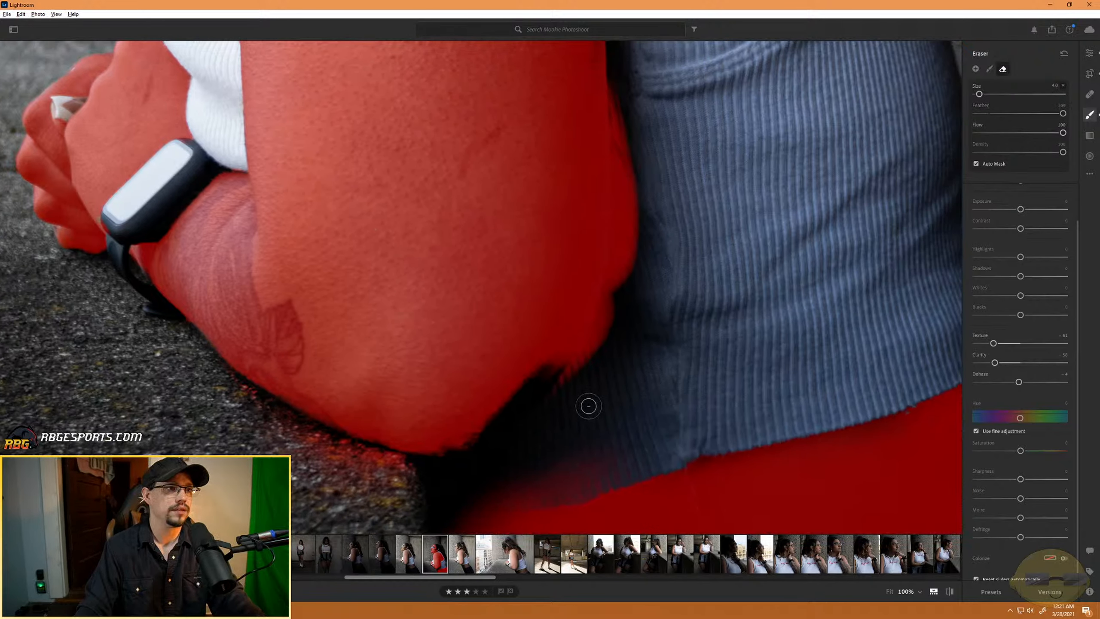
mouse_move(597, 389)
left_mouse_down()
mouse_move(620, 274)
mouse_move(601, 372)
mouse_move(561, 431)
mouse_move(622, 328)
mouse_move(637, 261)
mouse_move(576, 370)
mouse_move(553, 383)
mouse_move(545, 348)
mouse_move(525, 386)
mouse_move(560, 344)
mouse_move(533, 380)
left_mouse_up()
key("alt")
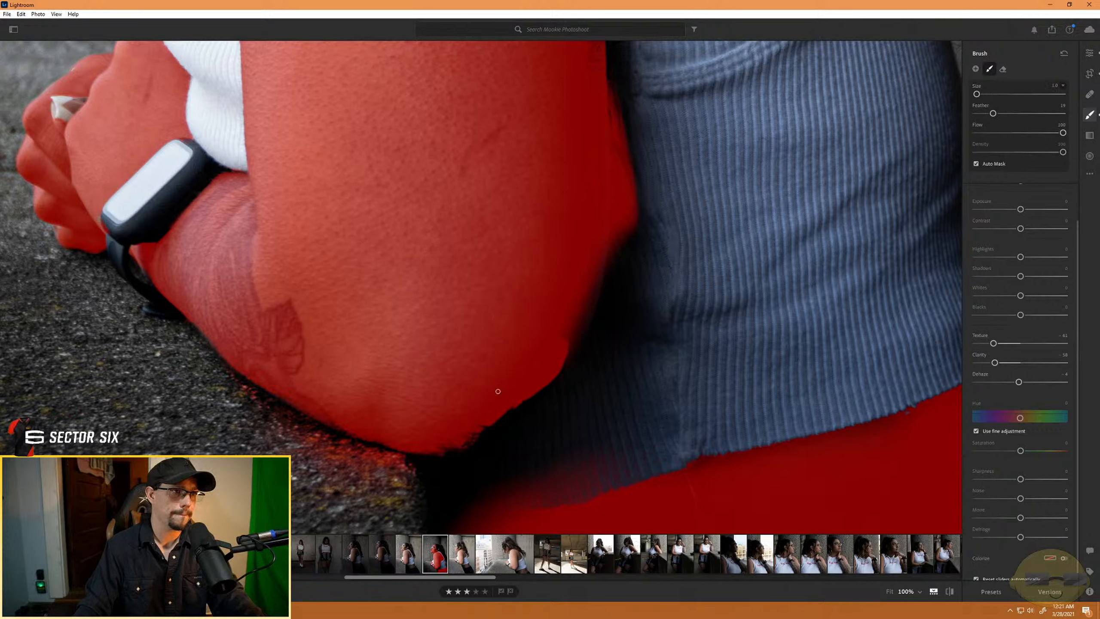
scroll(513, 359, "up", 6)
left_click_drag(1002, 114, 1011, 114)
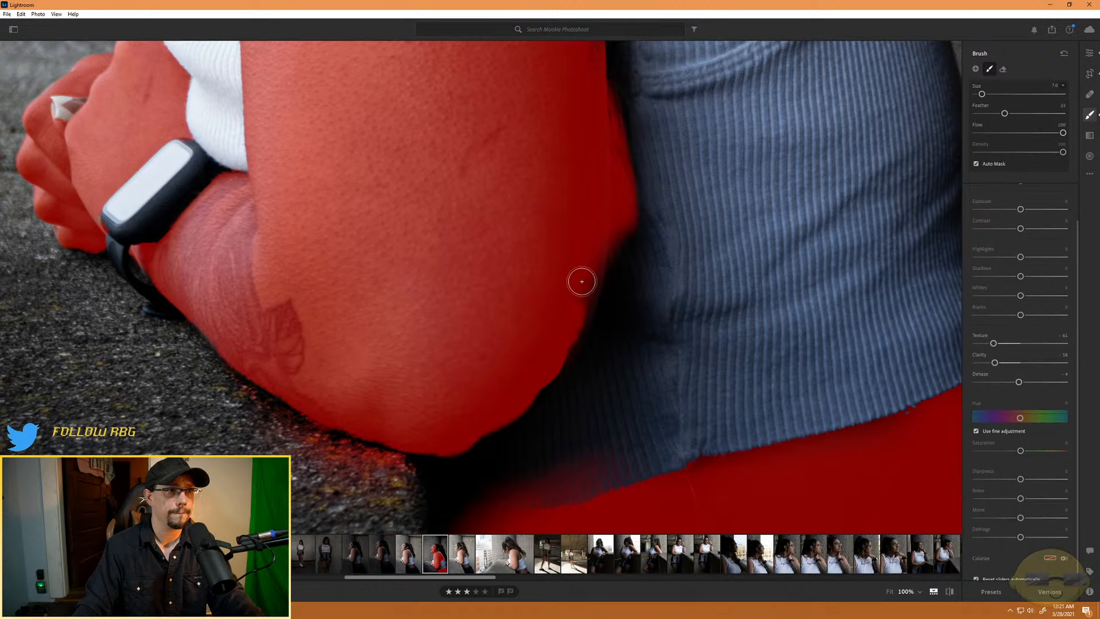
- Erase the mask overspill along the back of the arm beside the ribbed top, finishing with a size 7 eraser
key("alt")
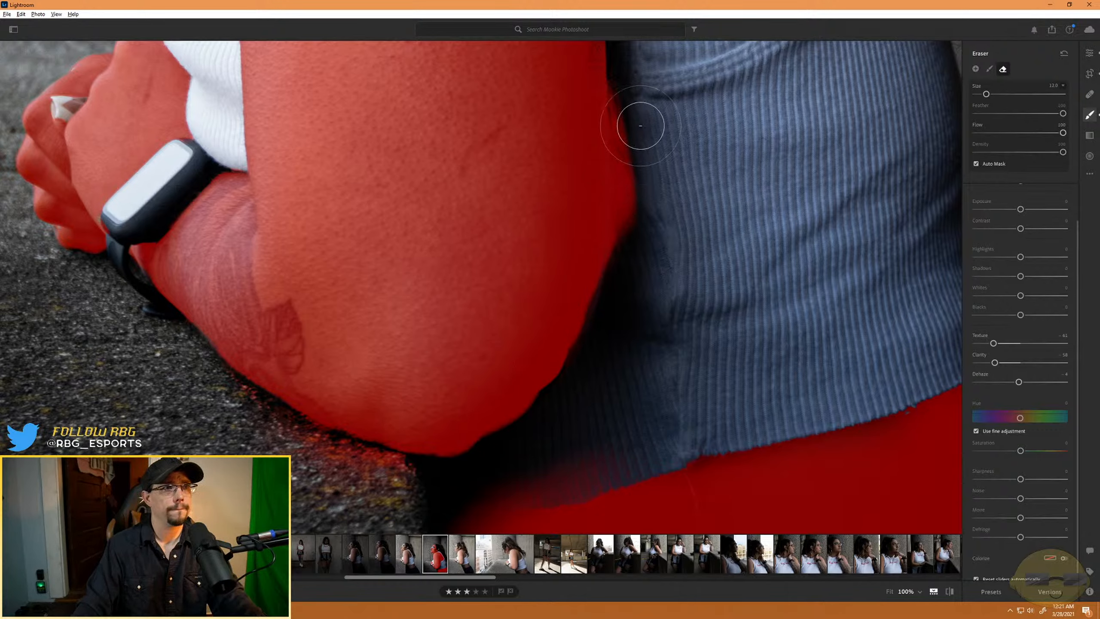
mouse_move(633, 100)
left_mouse_down()
mouse_move(632, 142)
mouse_move(645, 170)
left_mouse_up()
scroll(646, 161, "down", 3)
mouse_move(622, 90)
left_mouse_down()
mouse_move(631, 241)
mouse_move(618, 293)
left_mouse_up()
left_click_drag(631, 147, 623, 305)
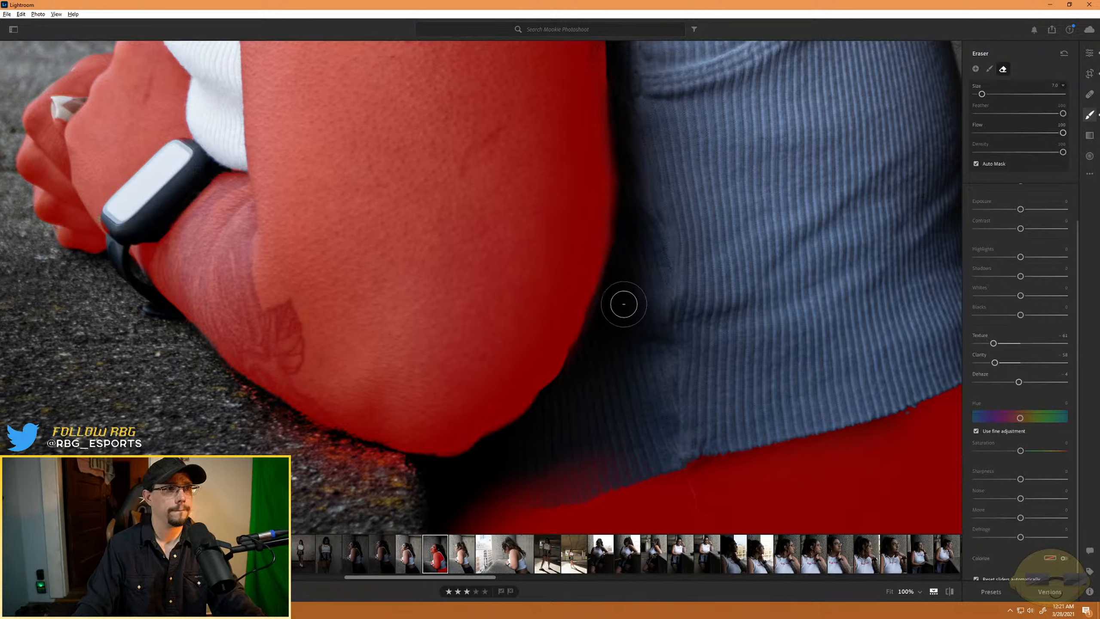
mouse_move(623, 72)
left_mouse_down()
mouse_move(623, 271)
mouse_move(595, 384)
mouse_move(532, 470)
left_mouse_up()
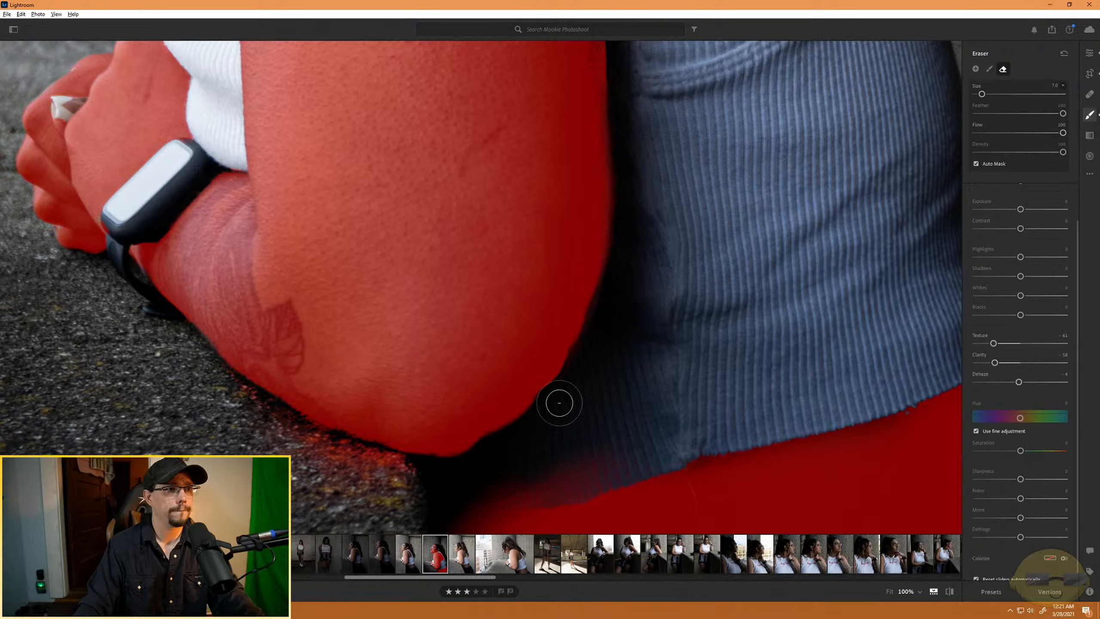
mouse_move(616, 278)
left_mouse_down()
mouse_move(523, 437)
mouse_move(441, 480)
left_mouse_up()
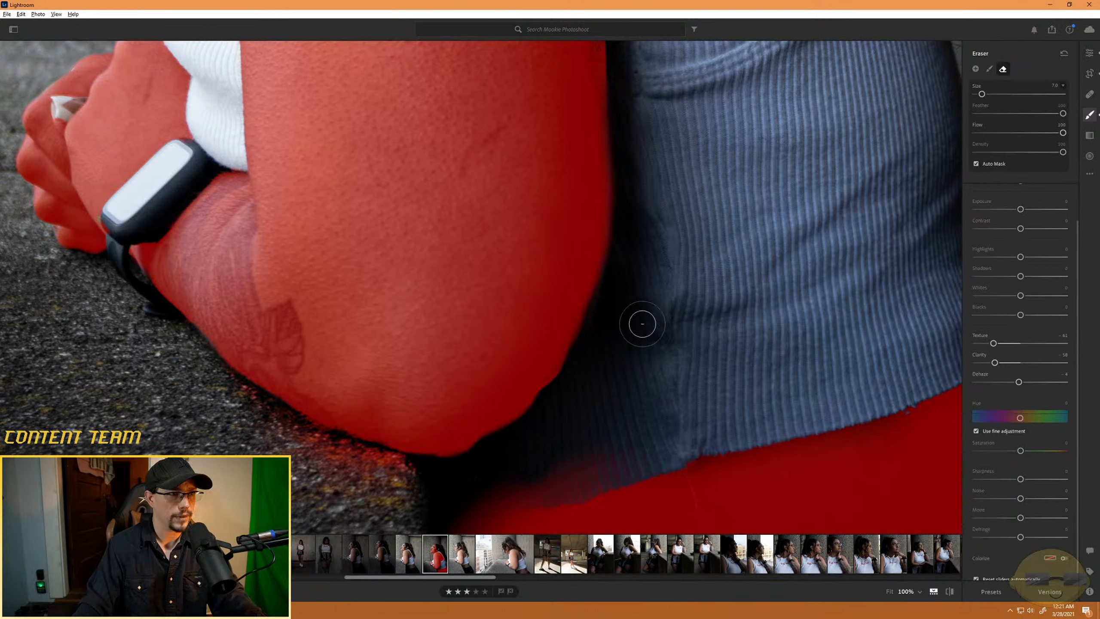
key("alt")
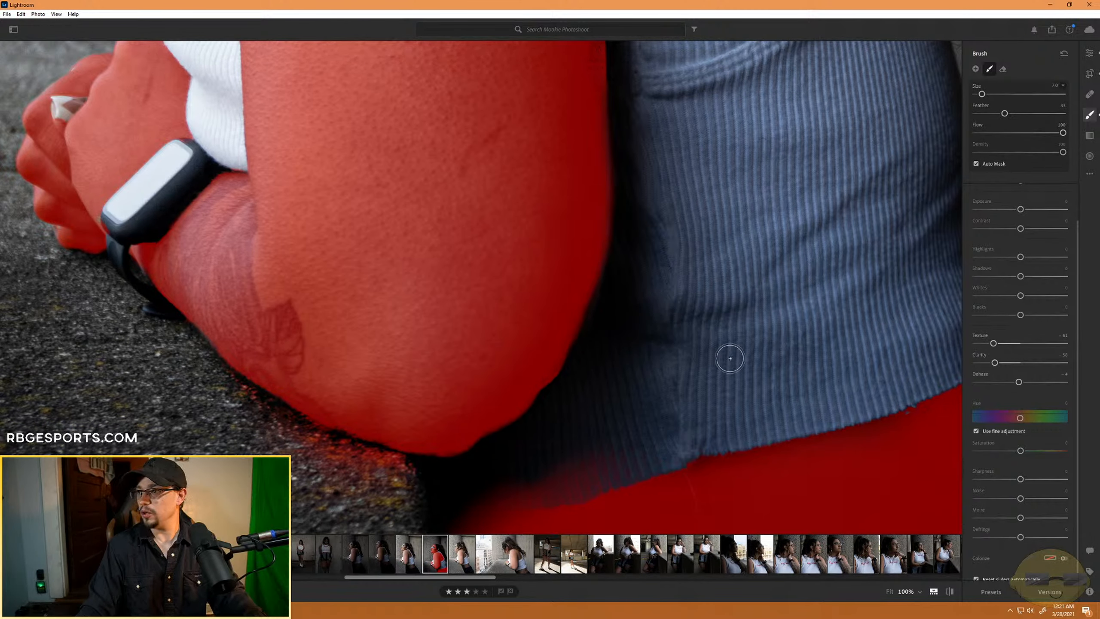
- Erase the mask overspill from the shoulder strap of the ribbed top
left_click_drag(756, 307, 644, 465)
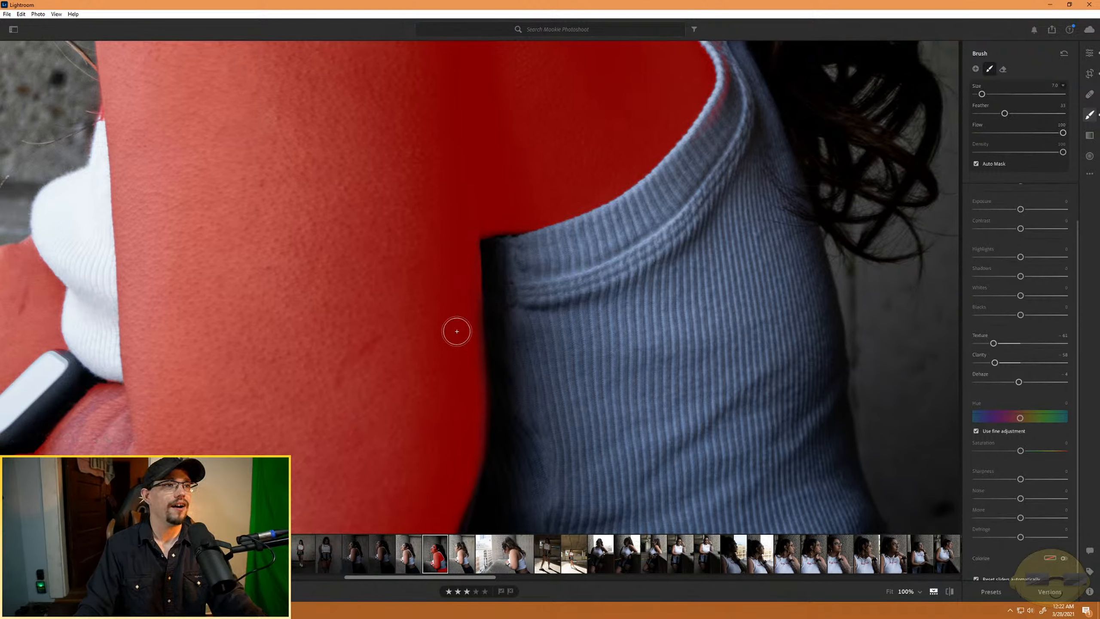
left_click_drag(705, 462, 589, 220)
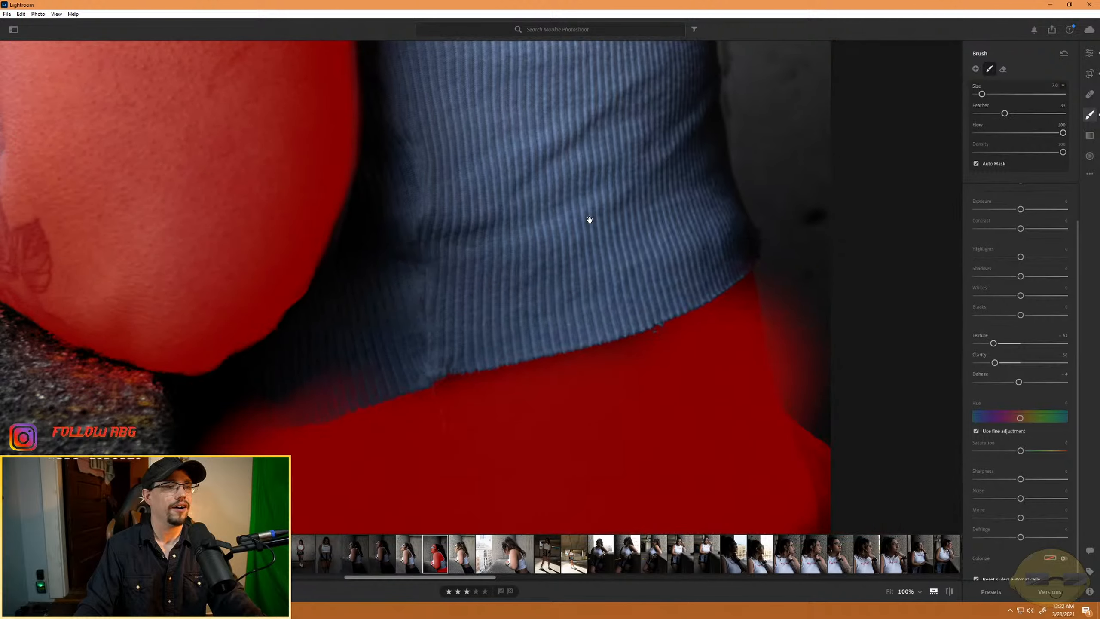
left_click_drag(613, 148, 566, 473)
key("alt")
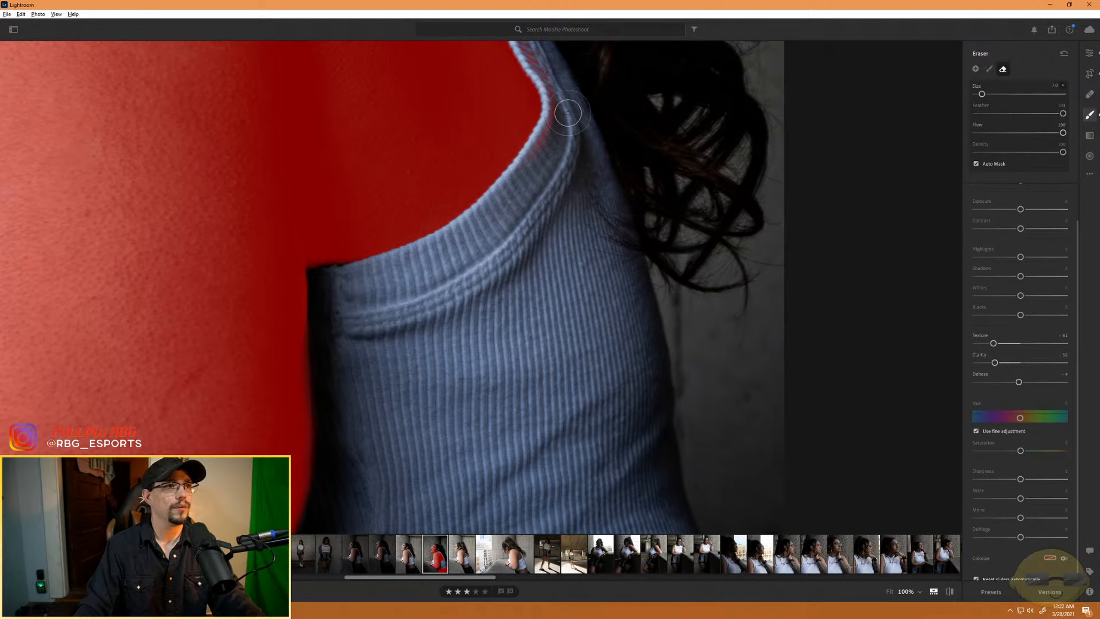
left_click_drag(584, 128, 565, 363)
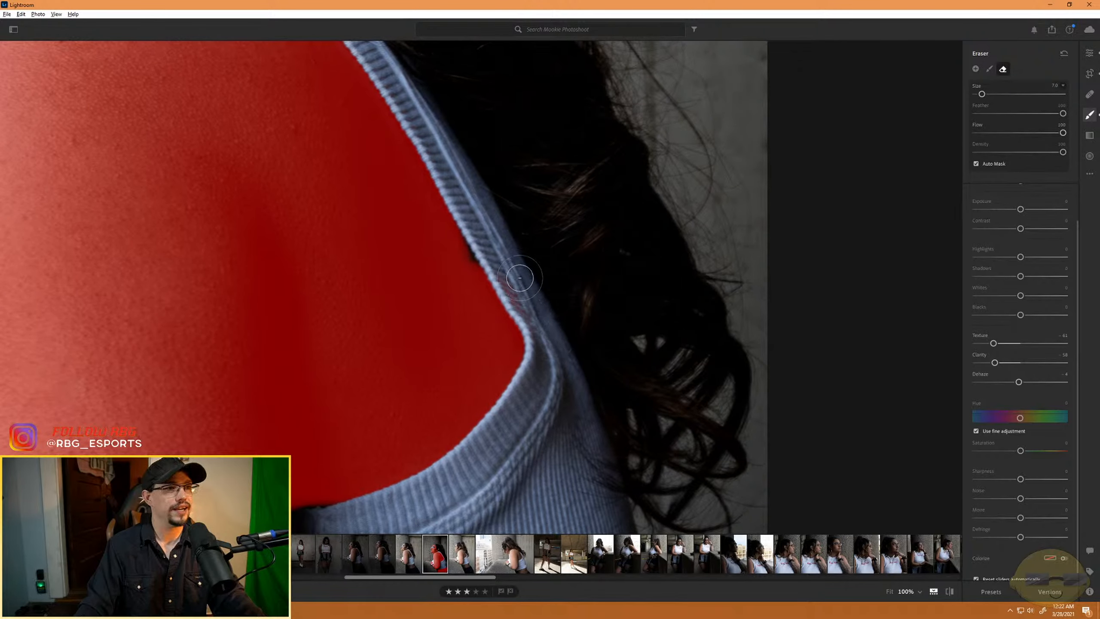
left_click_drag(590, 521, 486, 254)
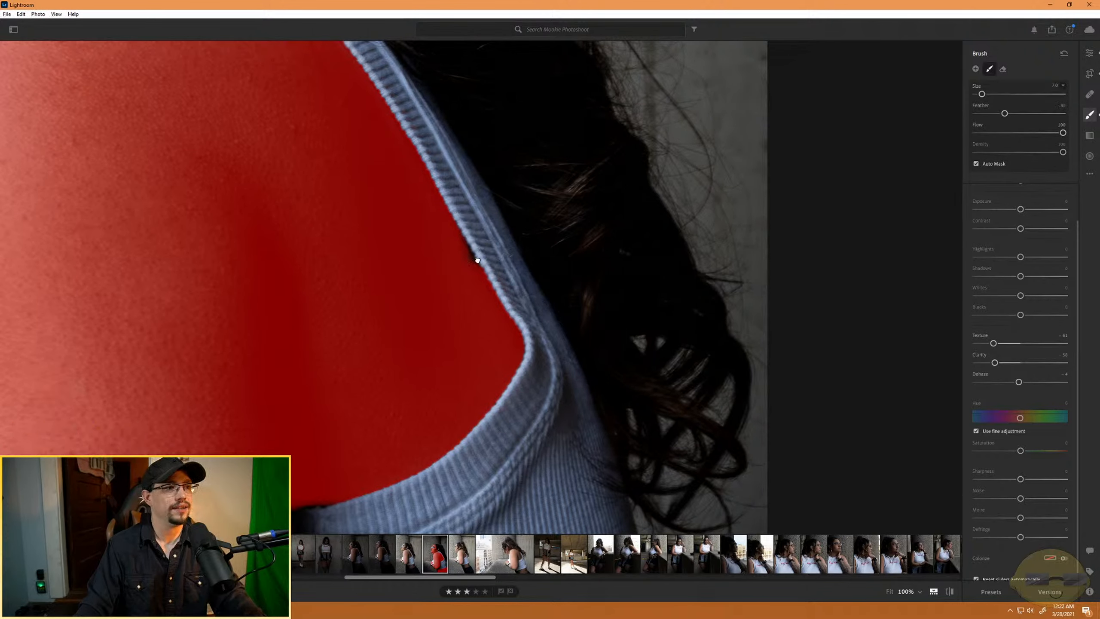
- Erase the mask overspill behind the lower back, along the front edge of the lower body and on the top's hem
mouse_move(464, 522)
left_mouse_down()
mouse_move(430, 297)
mouse_move(417, 91)
left_mouse_up()
key("alt")
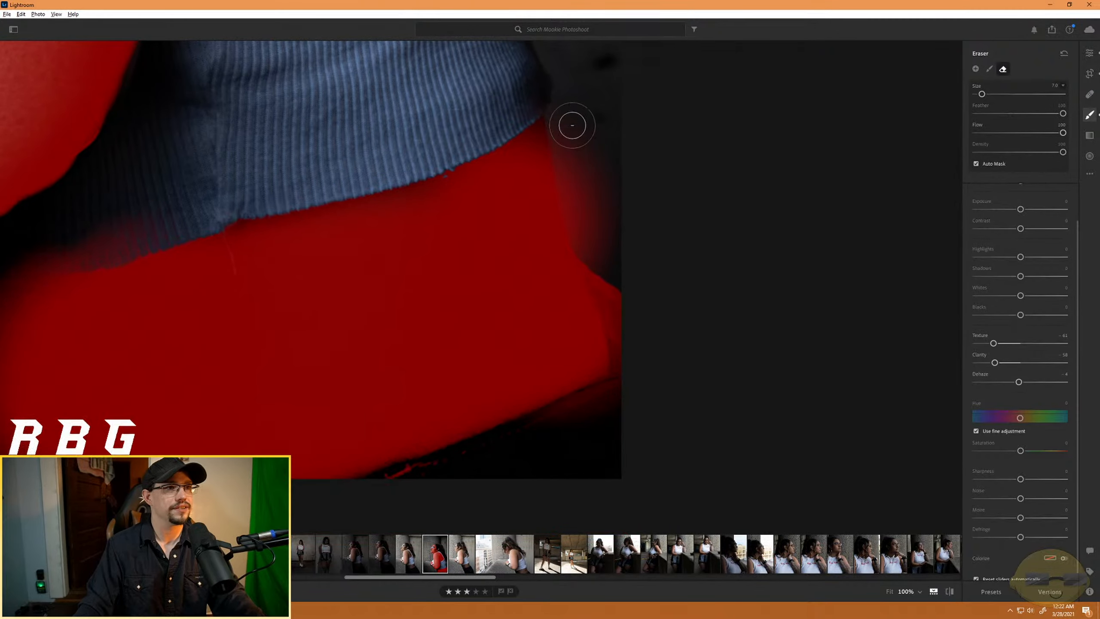
mouse_move(569, 140)
left_mouse_down()
mouse_move(631, 344)
mouse_move(604, 149)
mouse_move(642, 368)
mouse_move(563, 143)
mouse_move(655, 345)
mouse_move(650, 360)
mouse_move(560, 114)
mouse_move(637, 397)
mouse_move(619, 324)
mouse_move(624, 279)
mouse_move(608, 410)
mouse_move(540, 443)
mouse_move(664, 390)
mouse_move(502, 447)
mouse_move(624, 384)
mouse_move(499, 448)
mouse_move(643, 353)
mouse_move(570, 435)
mouse_move(535, 451)
mouse_move(486, 428)
mouse_move(677, 271)
left_mouse_up()
left_click_drag(768, 349, 916, 444)
key("alt")
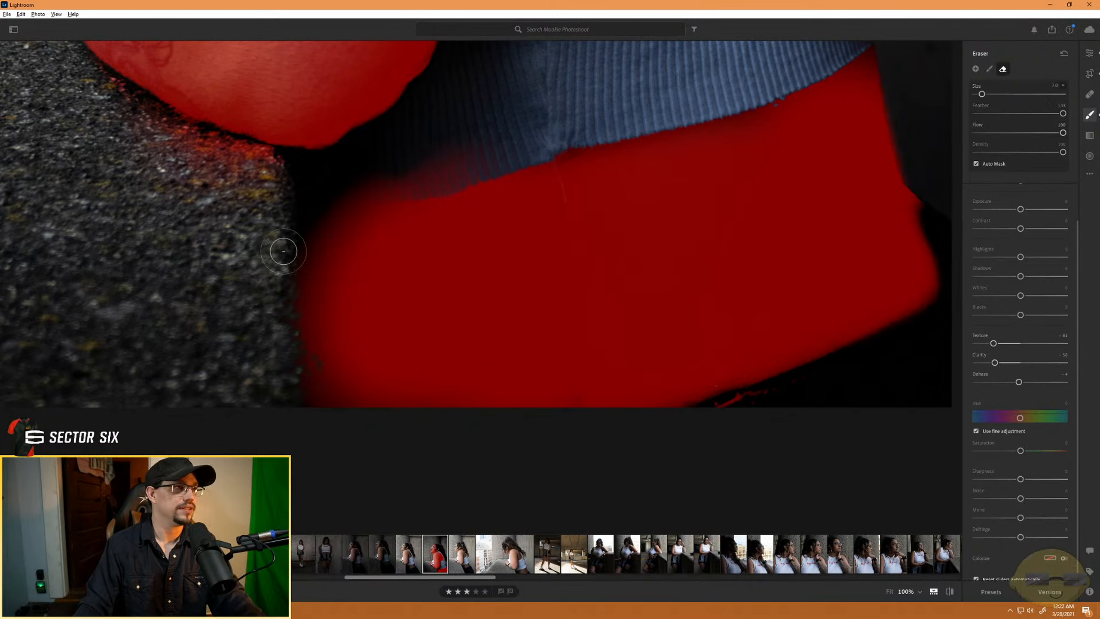
mouse_move(319, 363)
left_mouse_down()
mouse_move(304, 179)
mouse_move(348, 473)
mouse_move(319, 197)
left_mouse_up()
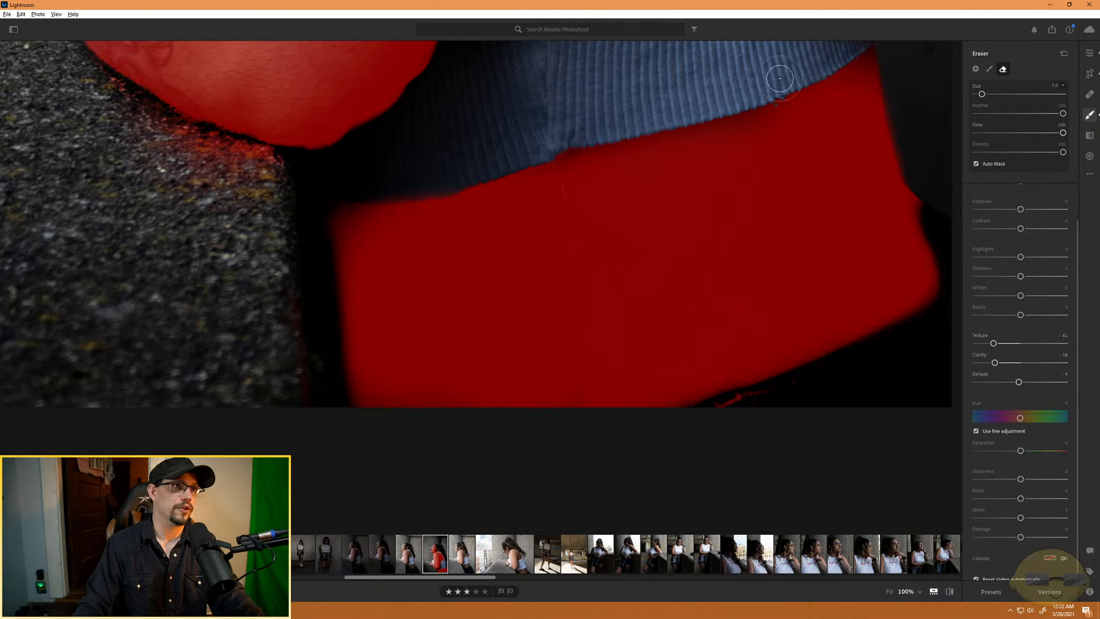
- Erase a strip of mask below the top's hem, and repaint the mask along the hem and at its front corner
left_click_drag(616, 169, 818, 123)
key("alt")
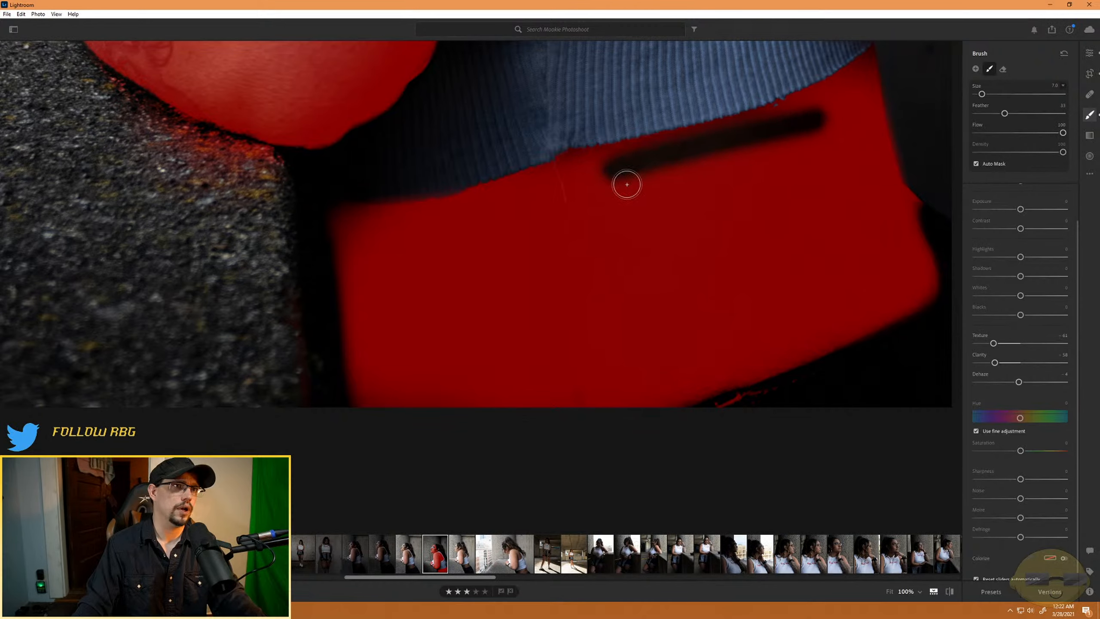
mouse_move(546, 196)
left_mouse_down()
mouse_move(813, 138)
mouse_move(674, 142)
mouse_move(713, 142)
left_mouse_up()
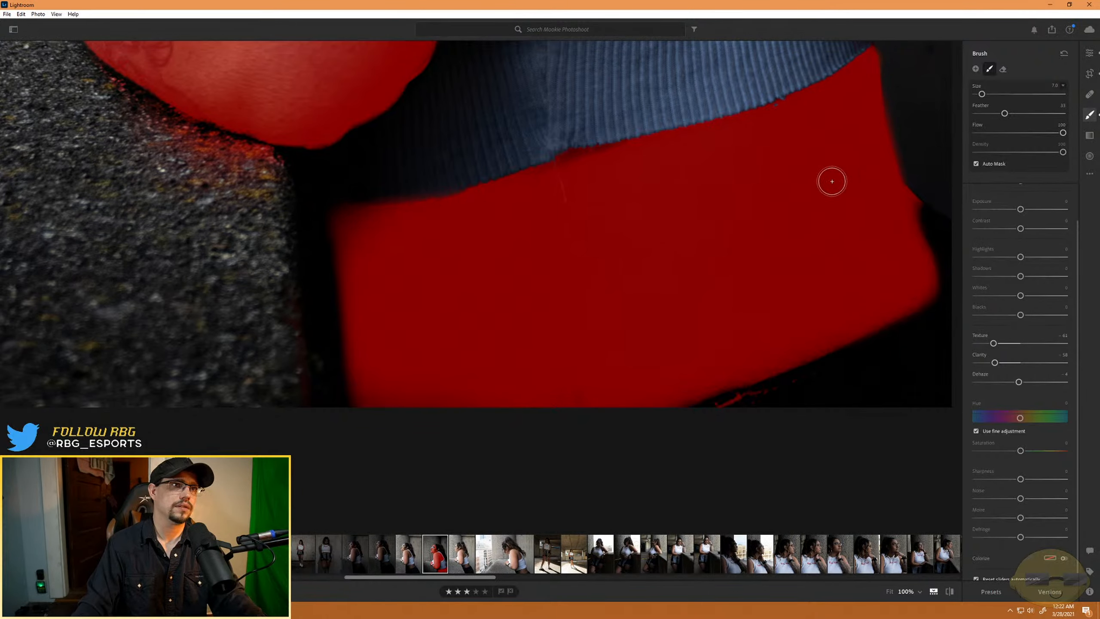
left_click_drag(525, 167, 640, 156)
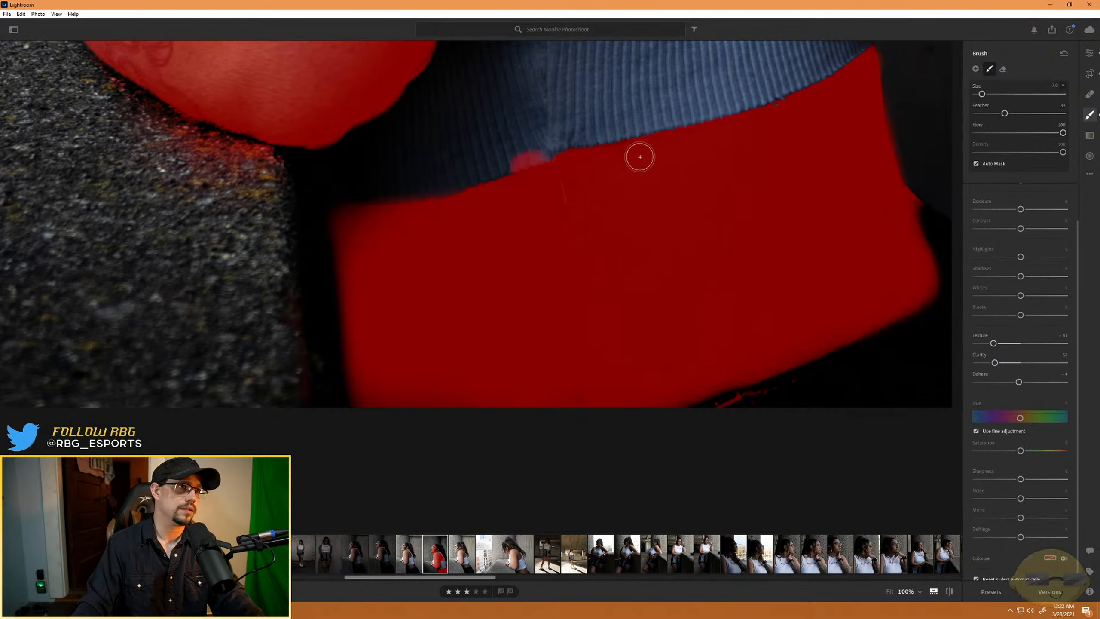
left_click(352, 222)
- Erase the overspill on the hem, round off the mask's front corner, and remove the stray specks at the photo's lower edge
key("alt")
mouse_move(486, 162)
left_mouse_down()
mouse_move(557, 142)
mouse_move(469, 168)
mouse_move(519, 146)
left_mouse_up()
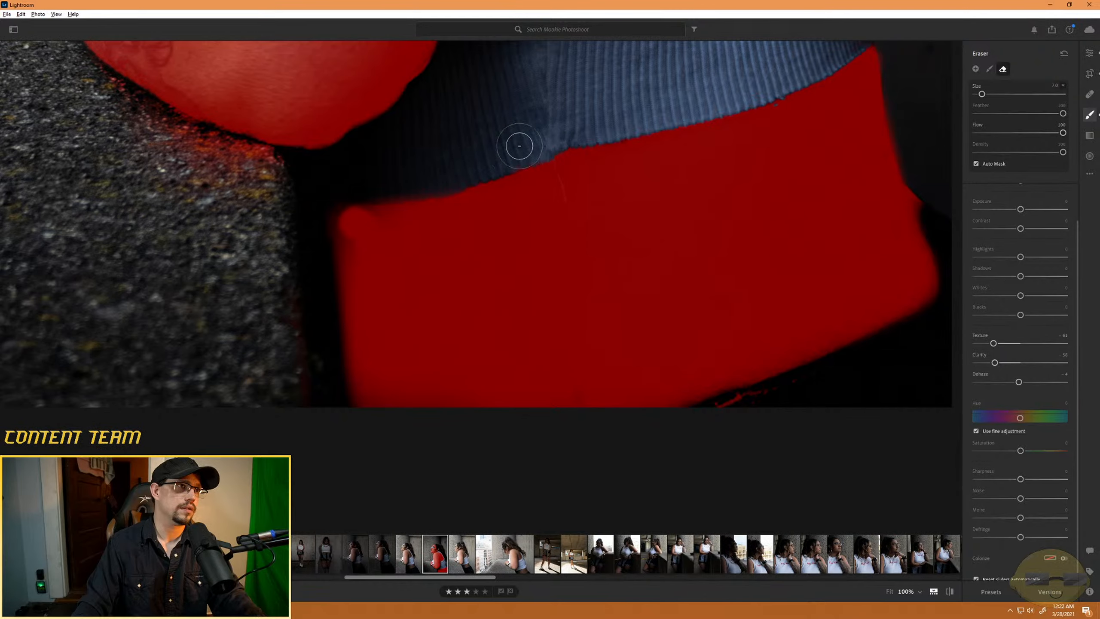
left_click_drag(309, 244, 361, 177)
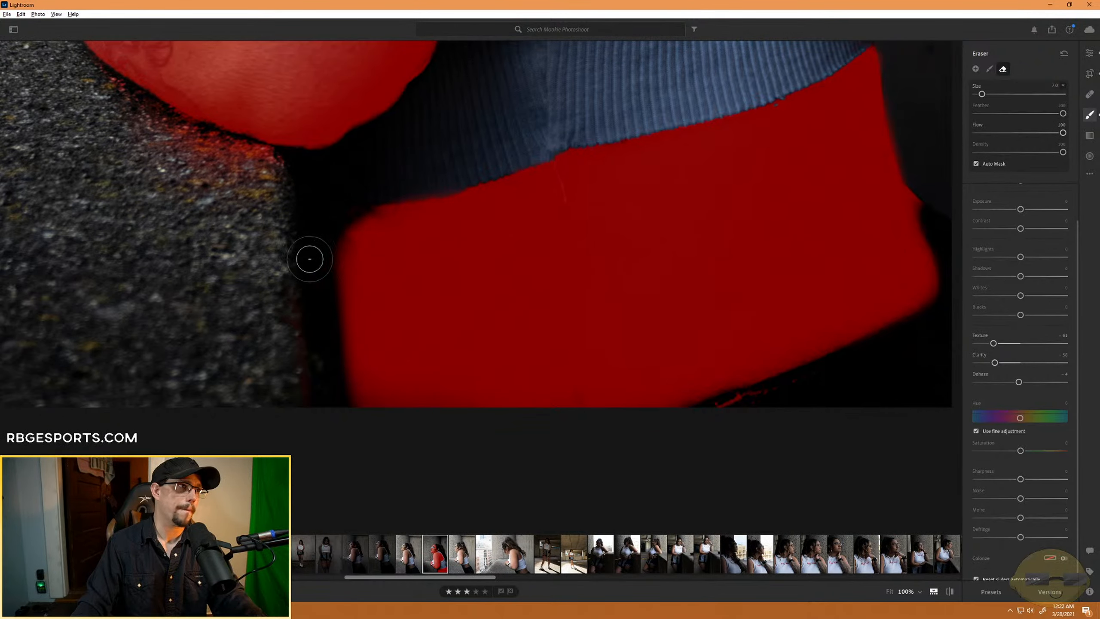
left_click_drag(310, 259, 293, 327)
key("alt")
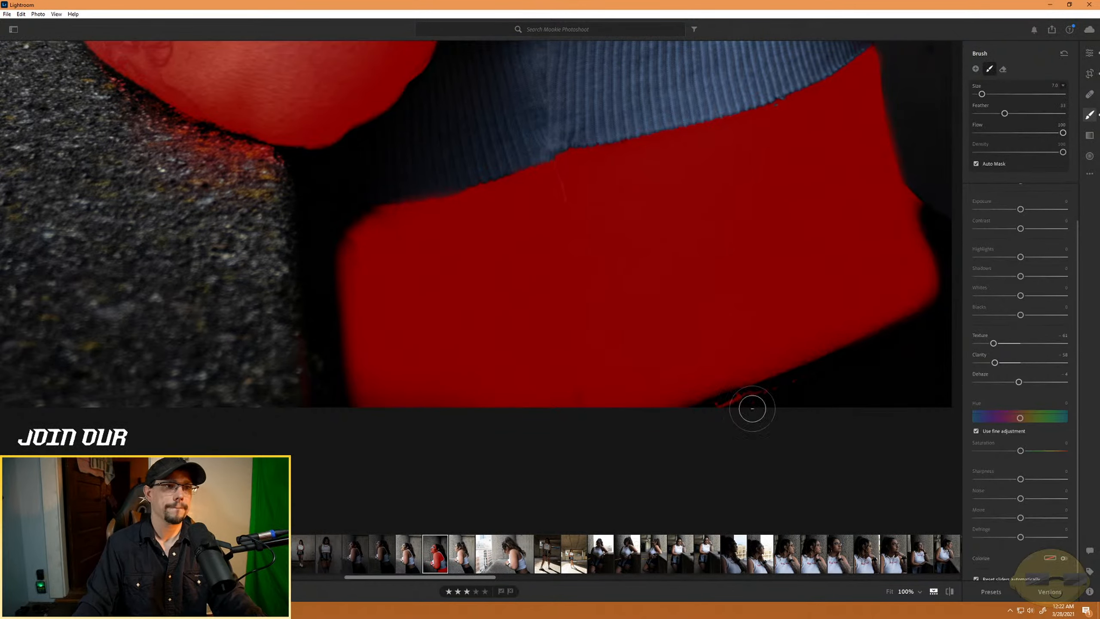
mouse_move(752, 408)
left_mouse_down()
mouse_move(795, 386)
mouse_move(685, 434)
mouse_move(775, 407)
left_mouse_up()
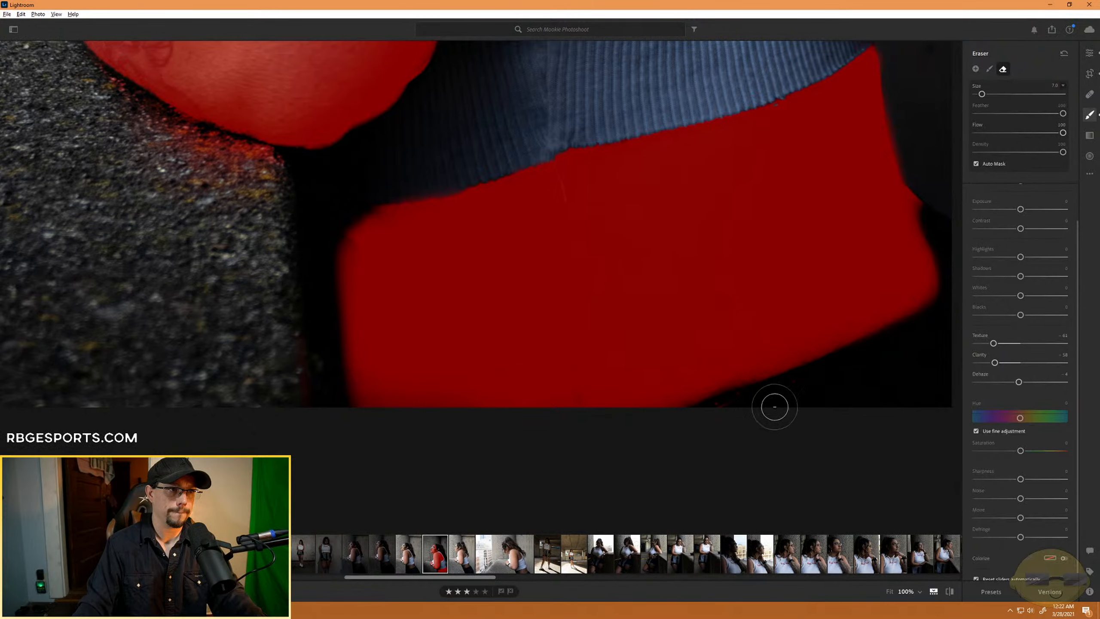
- Erase the mask overspill from the concrete ledge beneath the forearm and elbow
key("ctrl")
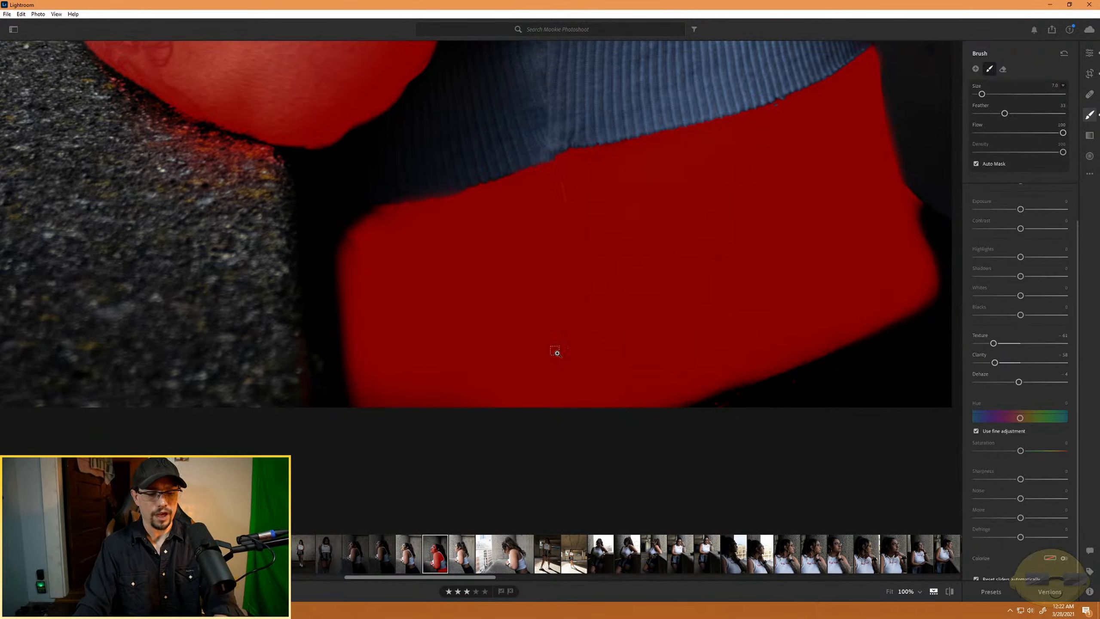
key("ctrl+minus")
key("ctrl+minus")
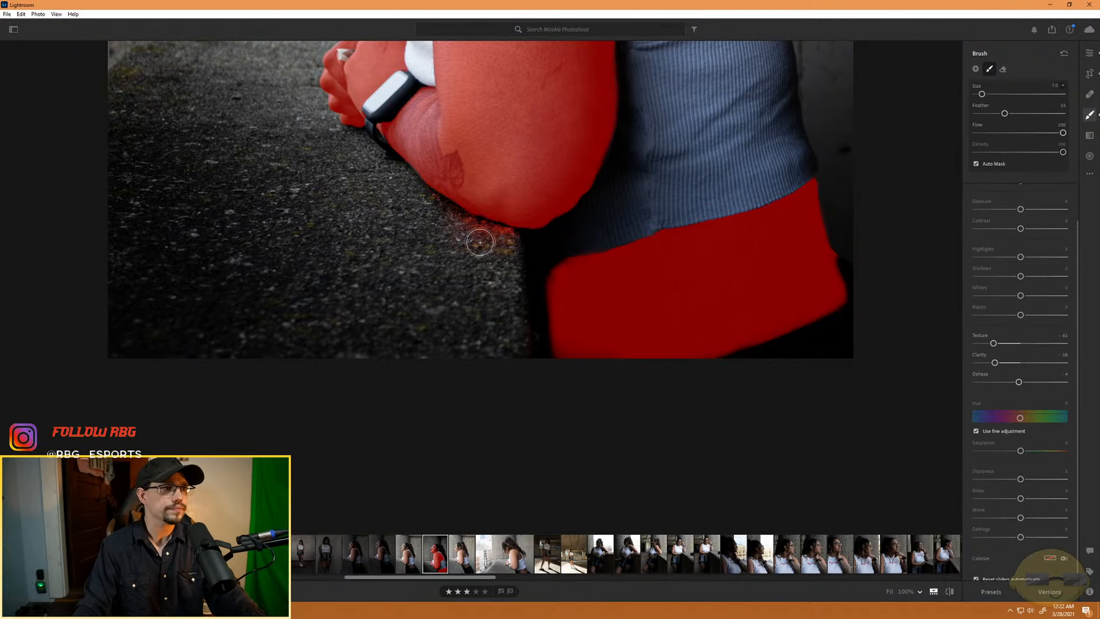
key("alt")
mouse_move(507, 251)
left_mouse_down()
mouse_move(472, 240)
mouse_move(506, 240)
mouse_move(470, 236)
mouse_move(514, 246)
mouse_move(430, 208)
mouse_move(409, 218)
left_mouse_up()
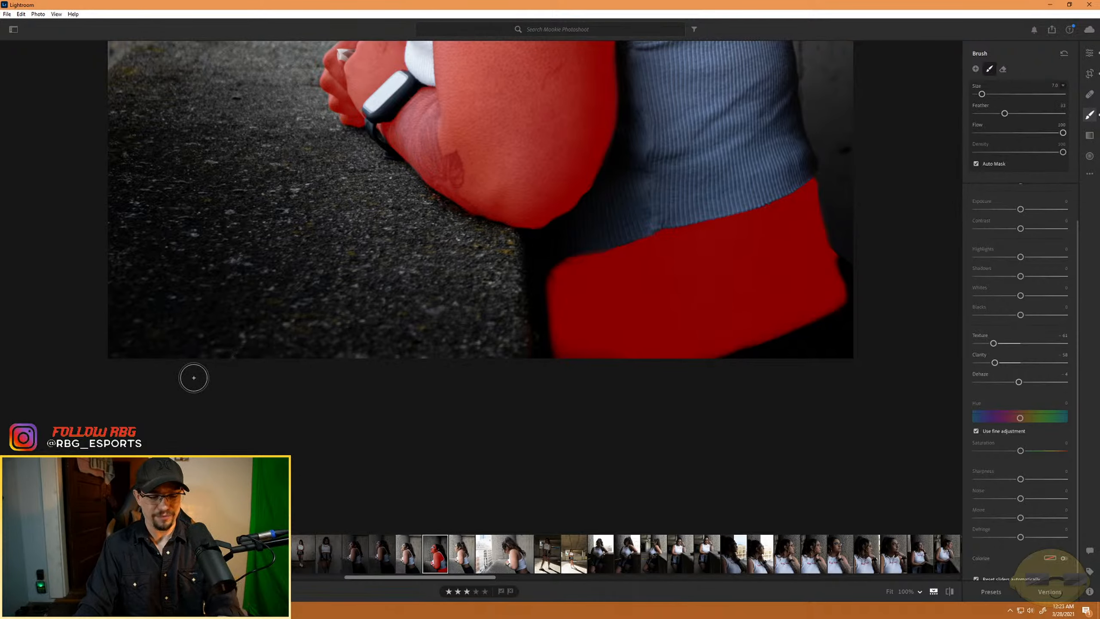
- Fit the whole photo in view and set the overlay display to Show Tool & Mask Overlays
key("ctrl+minus")
key("ctrl+minus")
key("ctrl+minus")
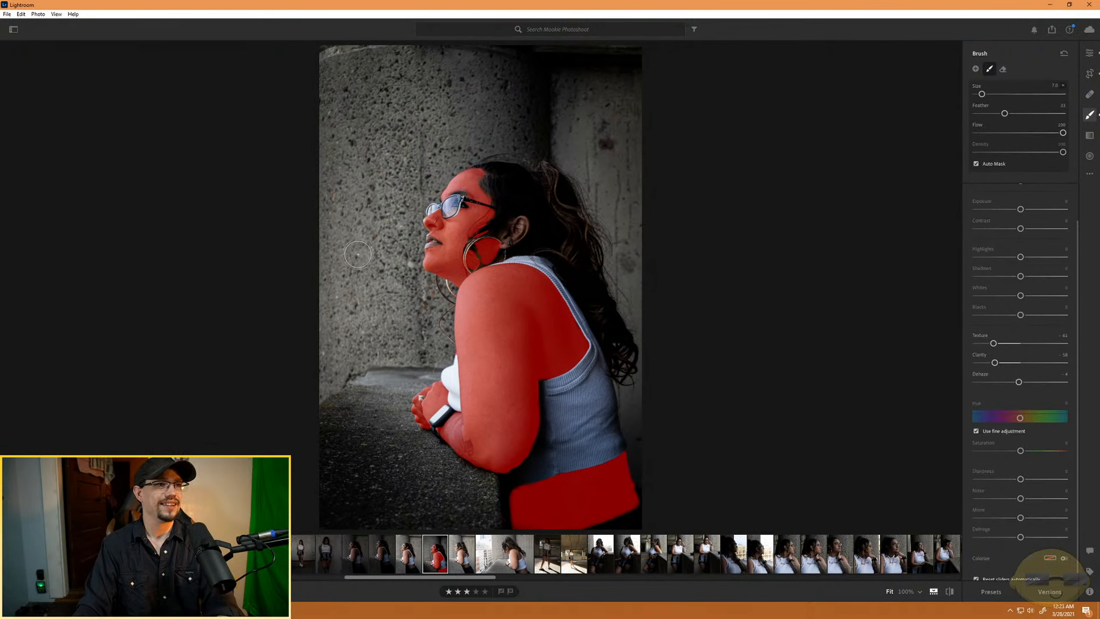
key("o")
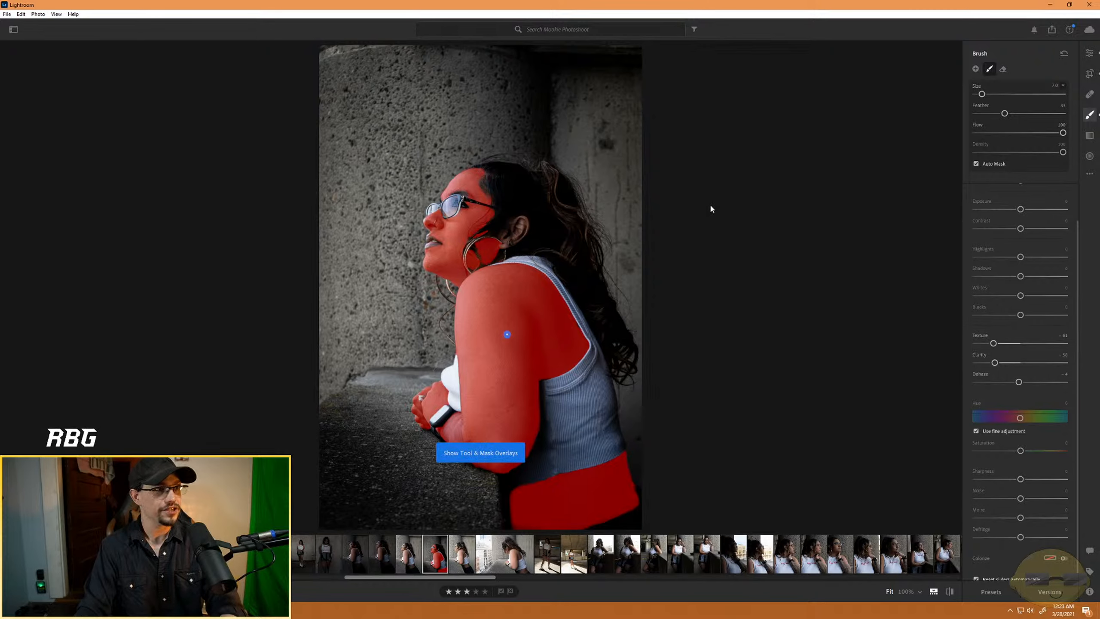
- Hide the mask overlay and review the photo's overall edit settings up to the Light adjustments
key("o")
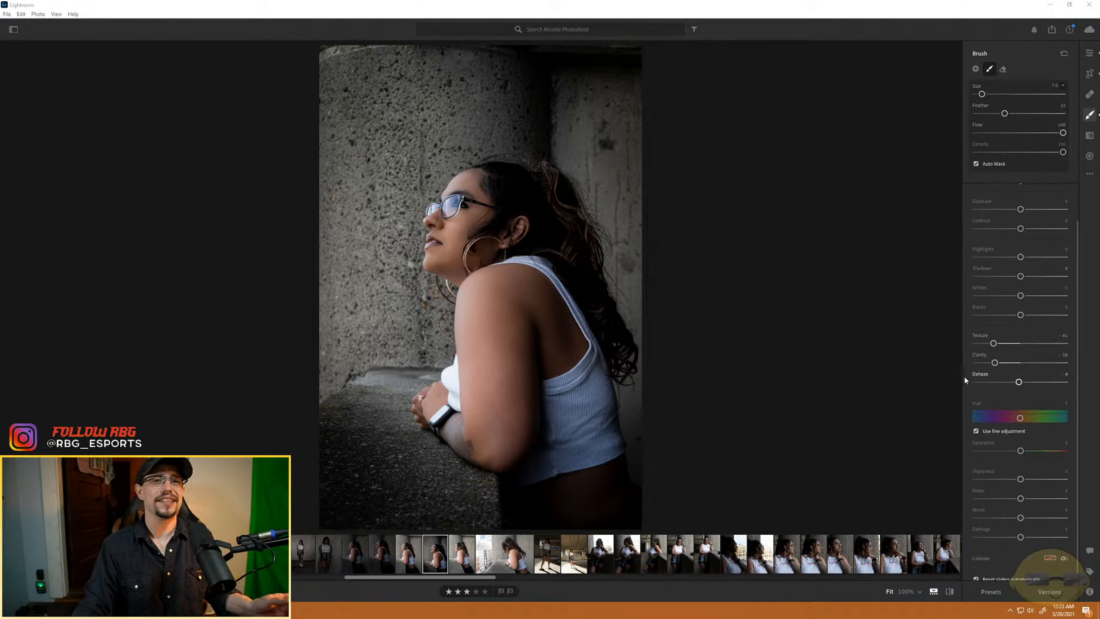
left_click(1089, 52)
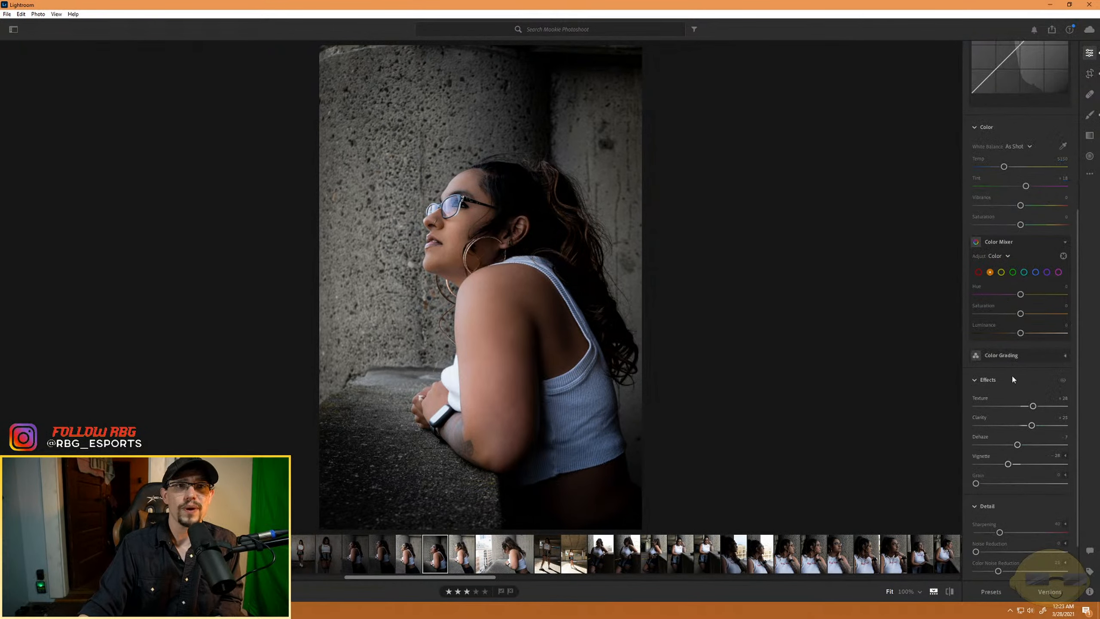
scroll(1015, 390, "up", 3)
scroll(1053, 428, "up", 3)
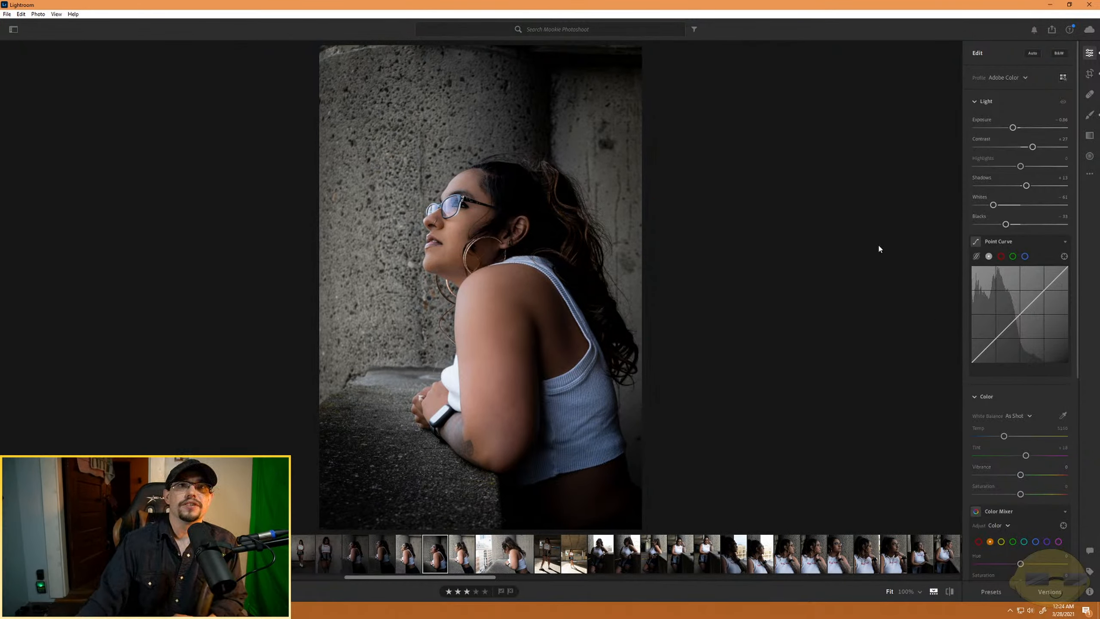
- Select the existing skin brush mask again and return its Dehaze to 0
left_click(1090, 115)
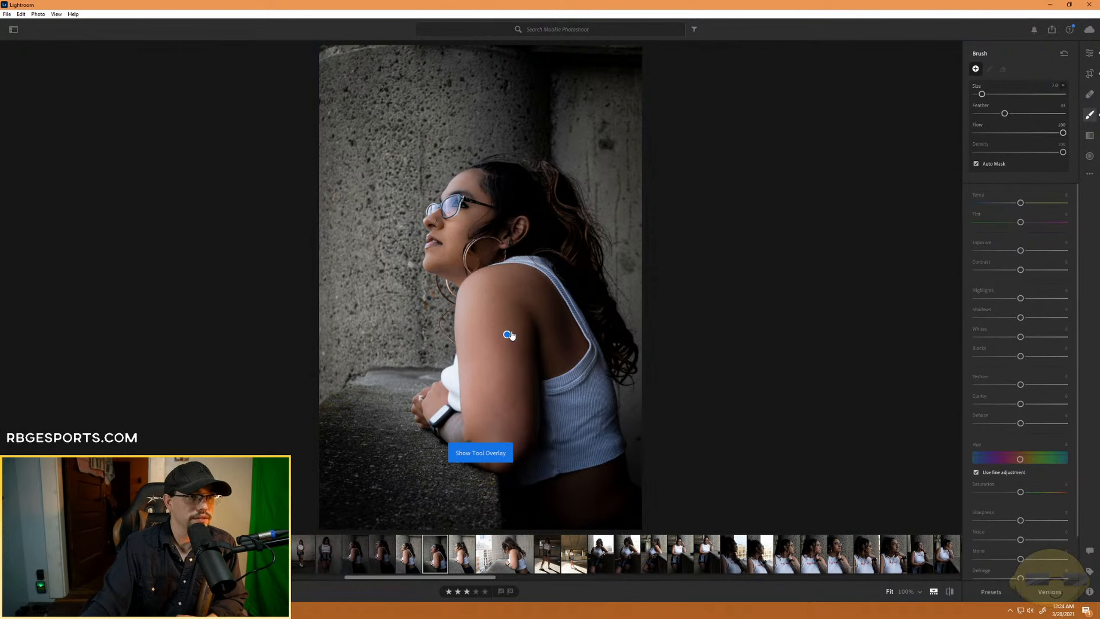
mouse_move(508, 333)
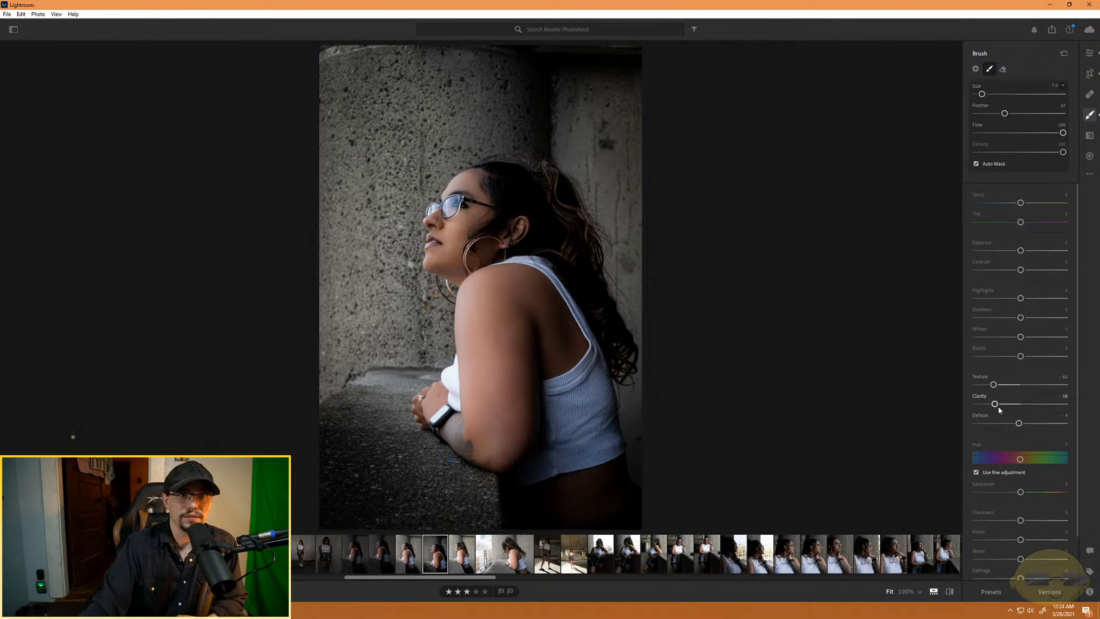
left_click_drag(1019, 422, 1022, 424)
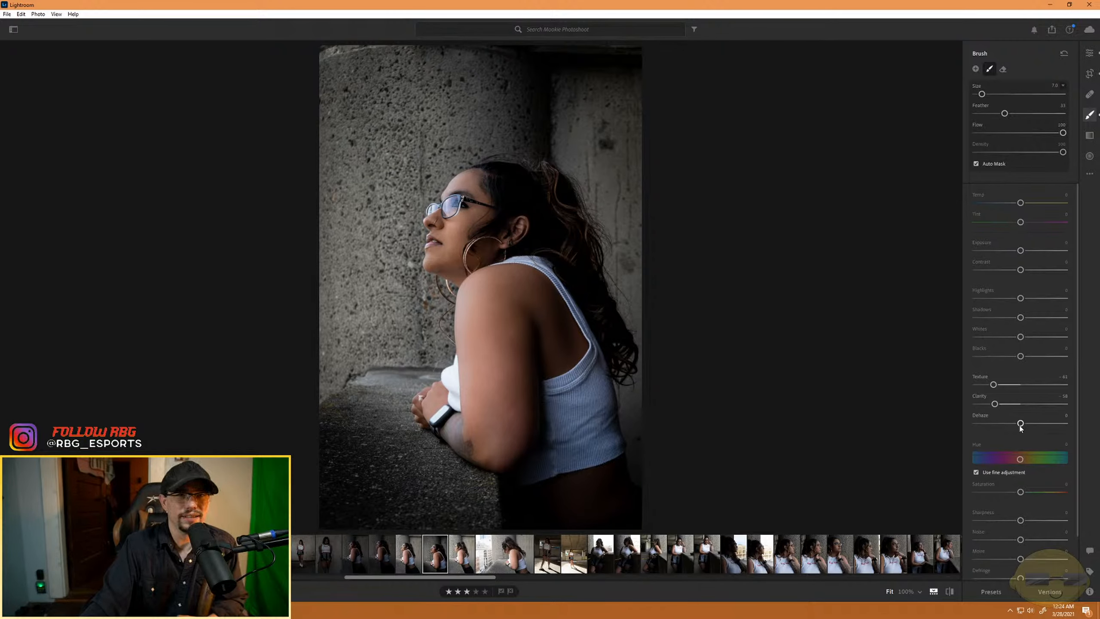
- Raise the skin mask's Saturation to about +33, cool its Temp slightly, and set its Tint to +2
left_click_drag(1023, 493, 1029, 493)
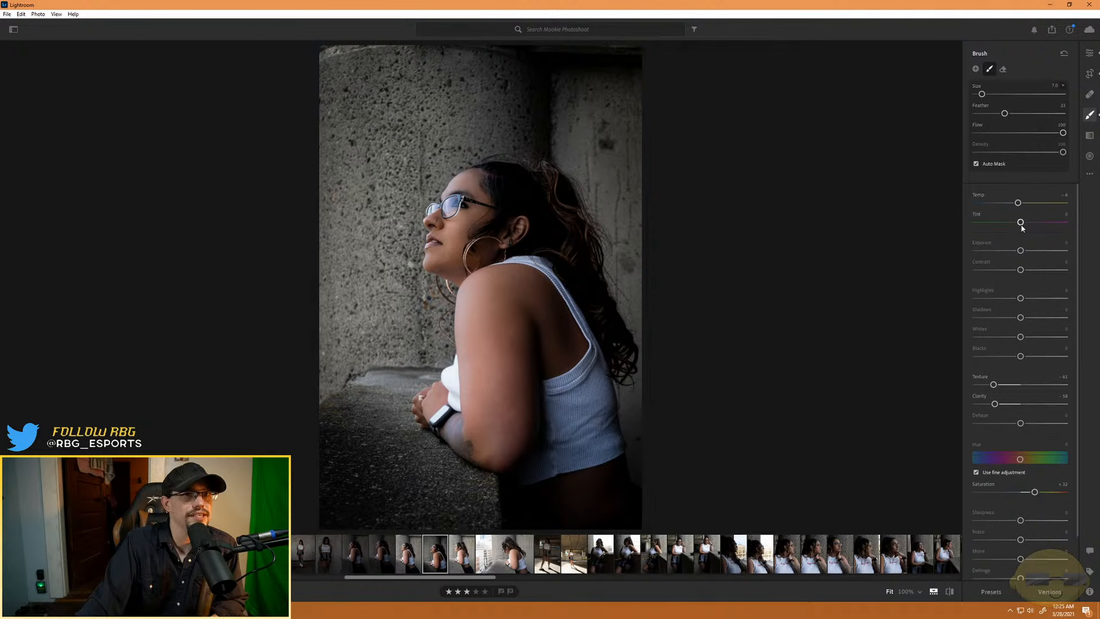
mouse_move(1021, 222)
left_mouse_down()
mouse_move(1036, 222)
mouse_move(1023, 222)
left_mouse_up()
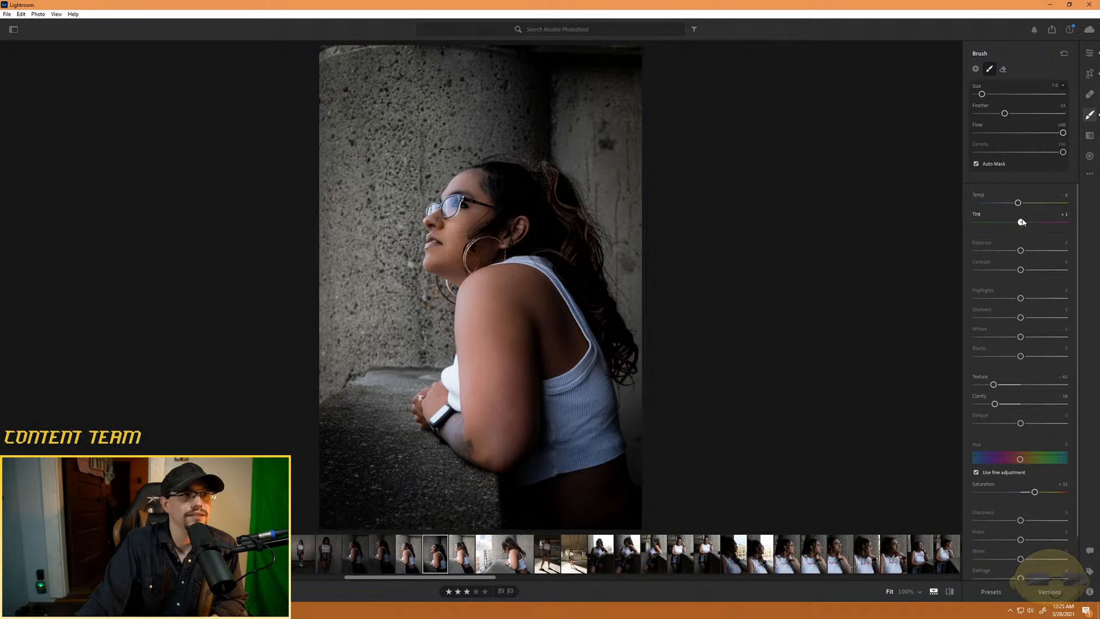
left_click_drag(1022, 222, 1023, 222)
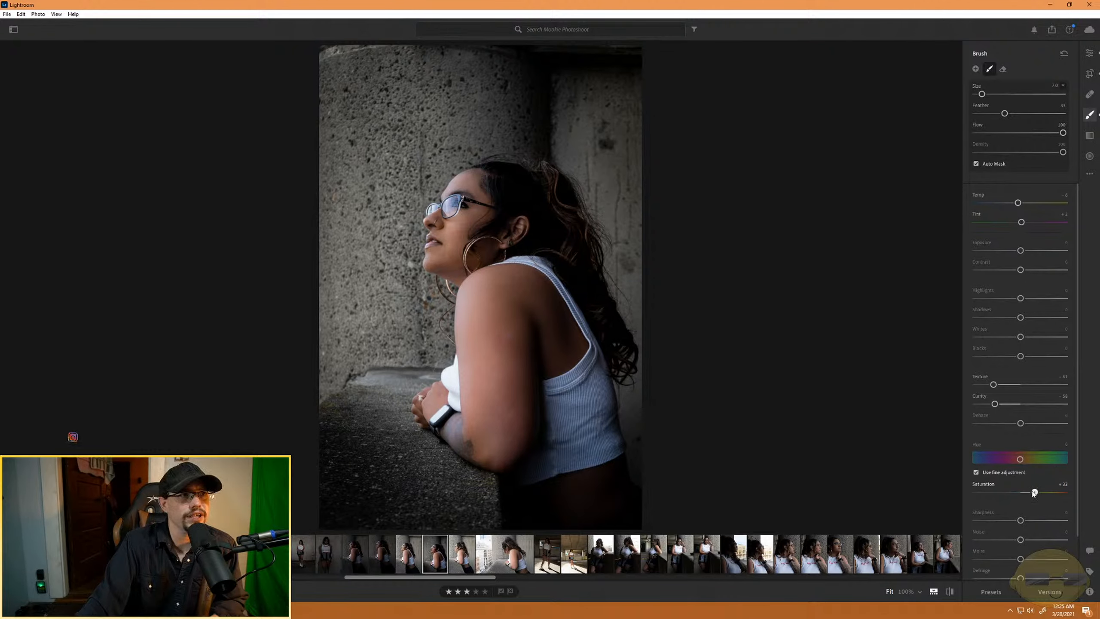
left_click_drag(1035, 493, 1028, 494)
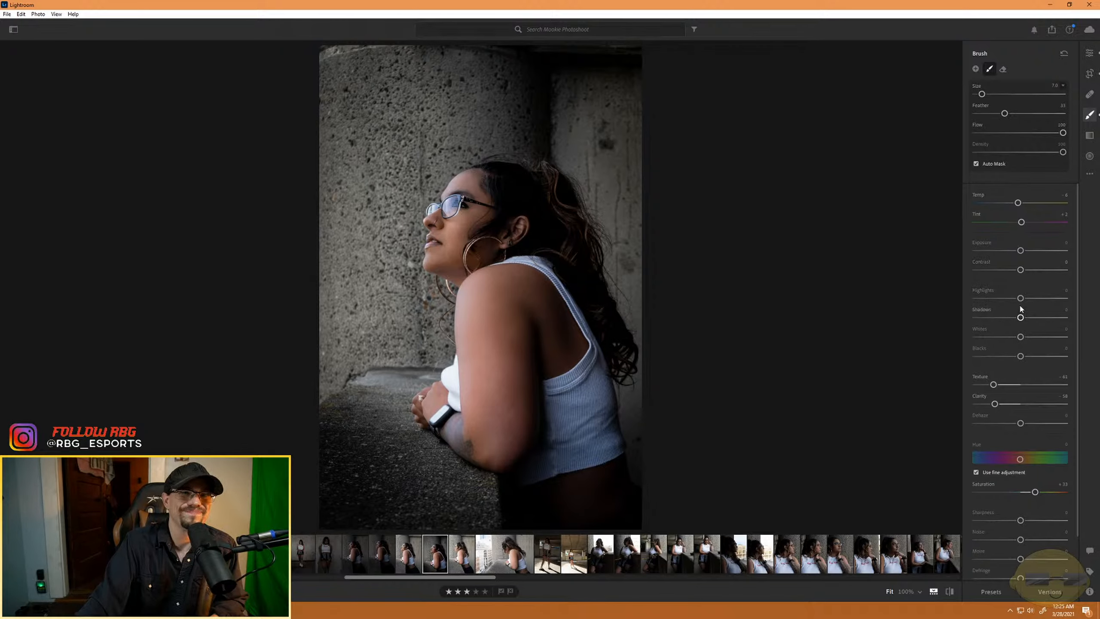
- Push the skin mask's Exposure to +4.00 to check its coverage, and bring it back to +0.76
left_click_drag(1021, 251, 1023, 251)
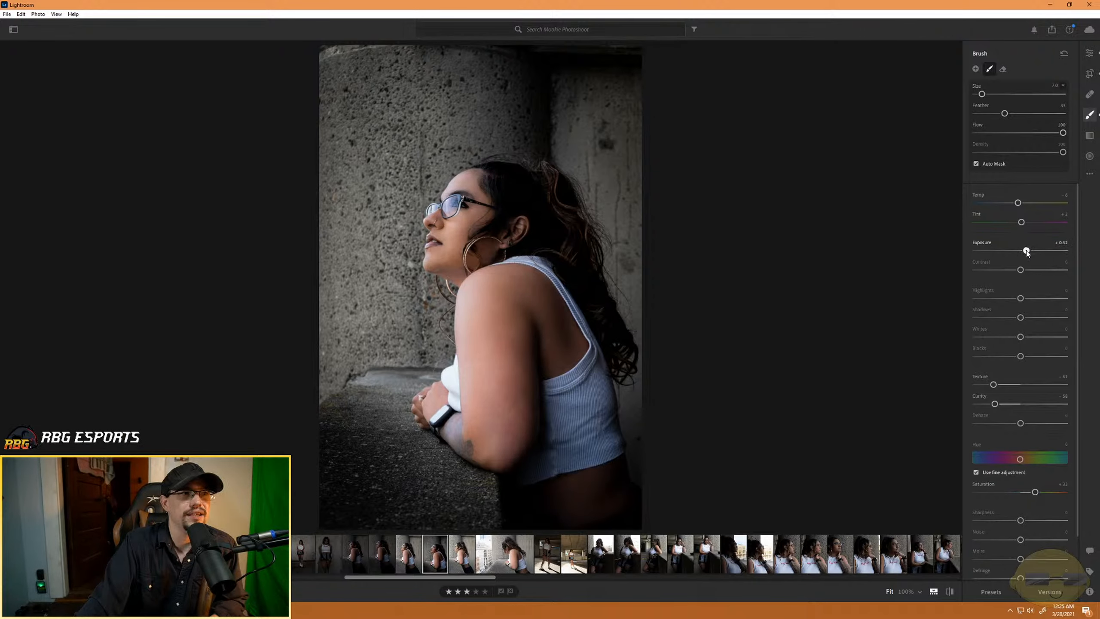
left_click_drag(1027, 253, 1075, 254)
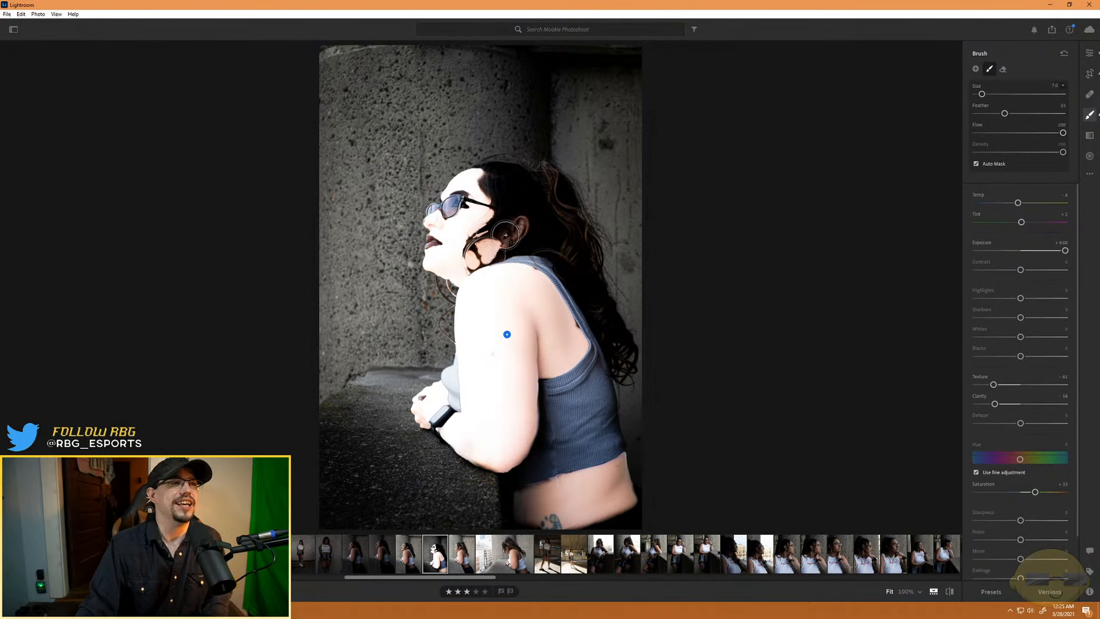
left_click_drag(1065, 251, 1029, 255)
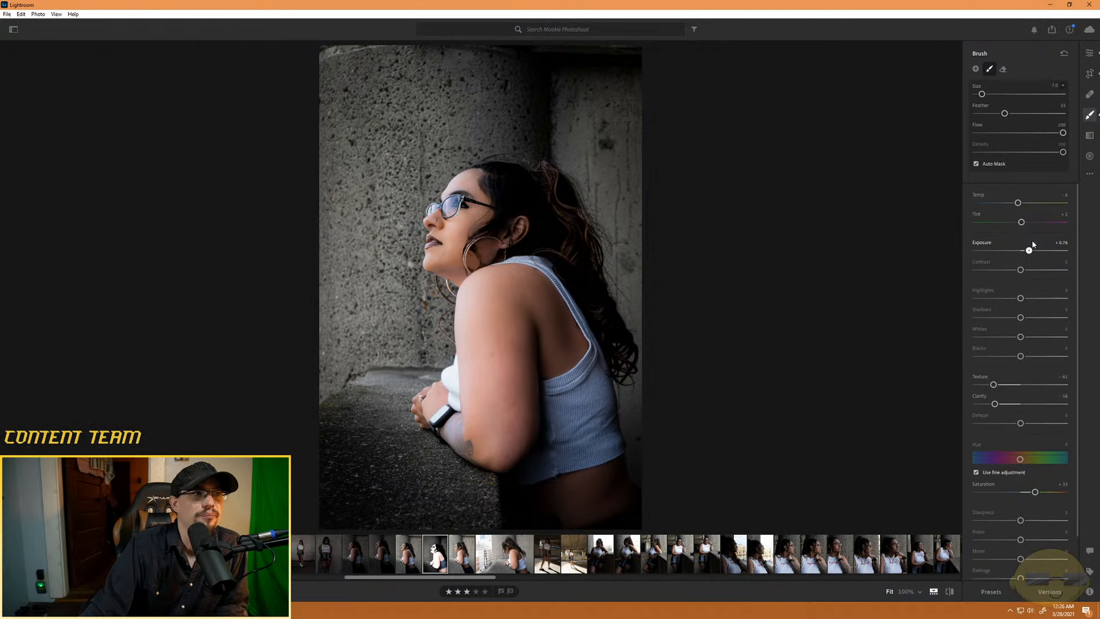
- Try a darker overall Exposure for the photo, and reset it to 0
left_click(1089, 52)
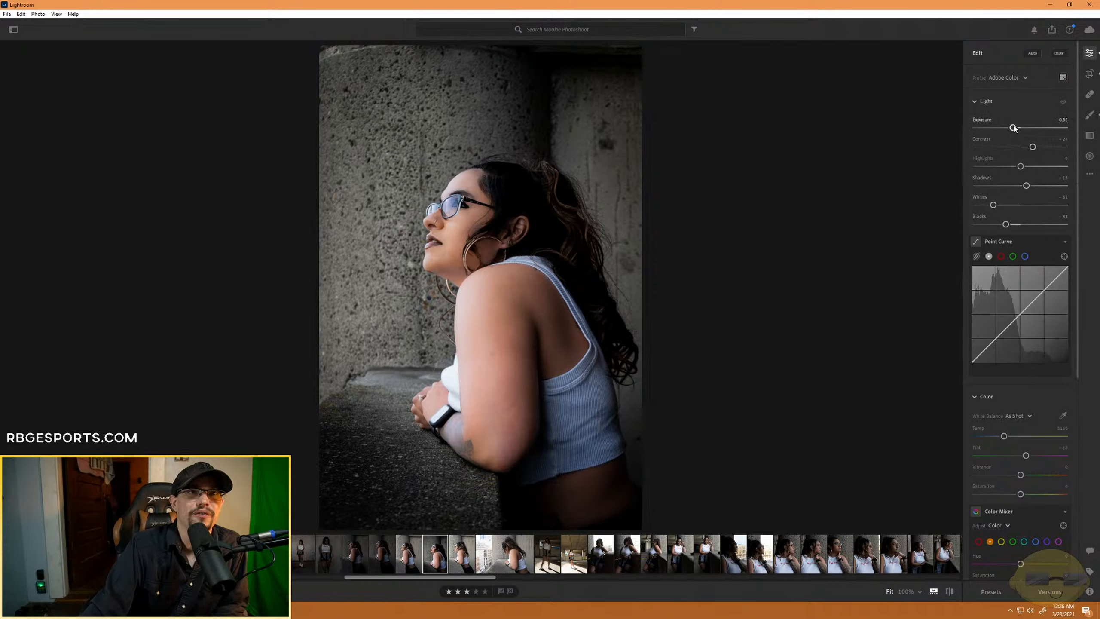
left_click_drag(1012, 128, 996, 133)
double_click(998, 128)
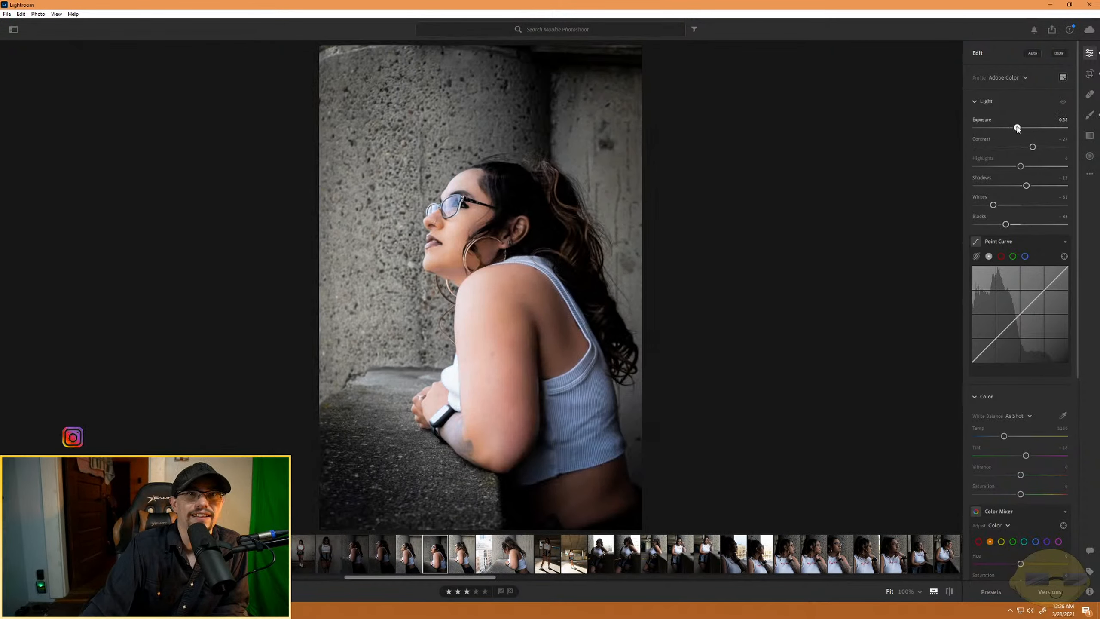
- Reset the skin mask's Exposure to 0, and try a lower Contrast on it before returning Contrast to 0
left_click(1091, 117)
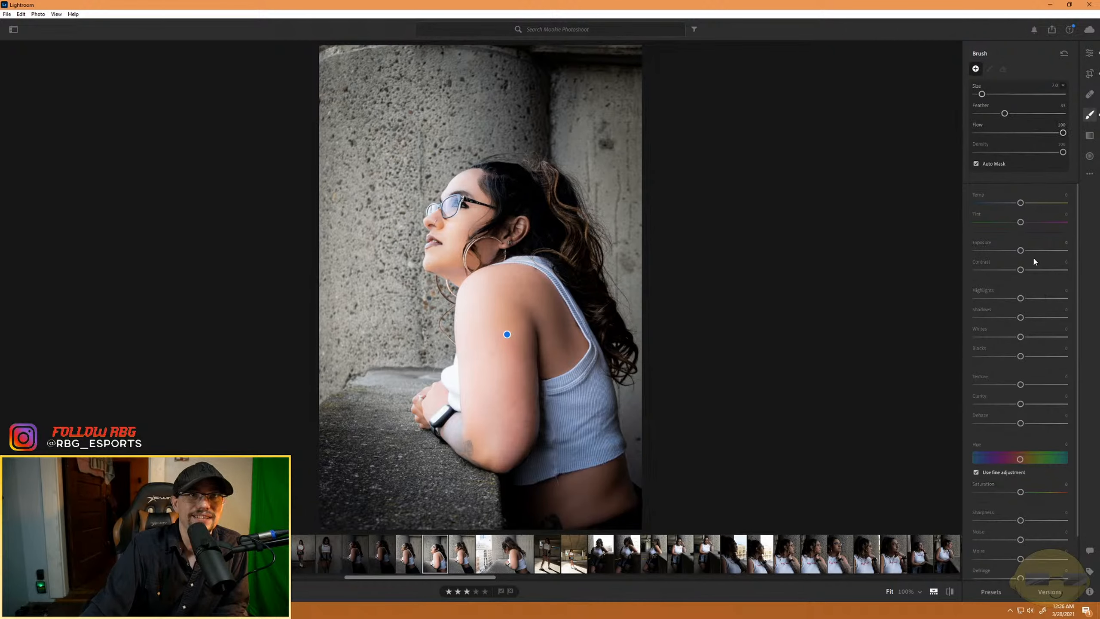
left_click(507, 334)
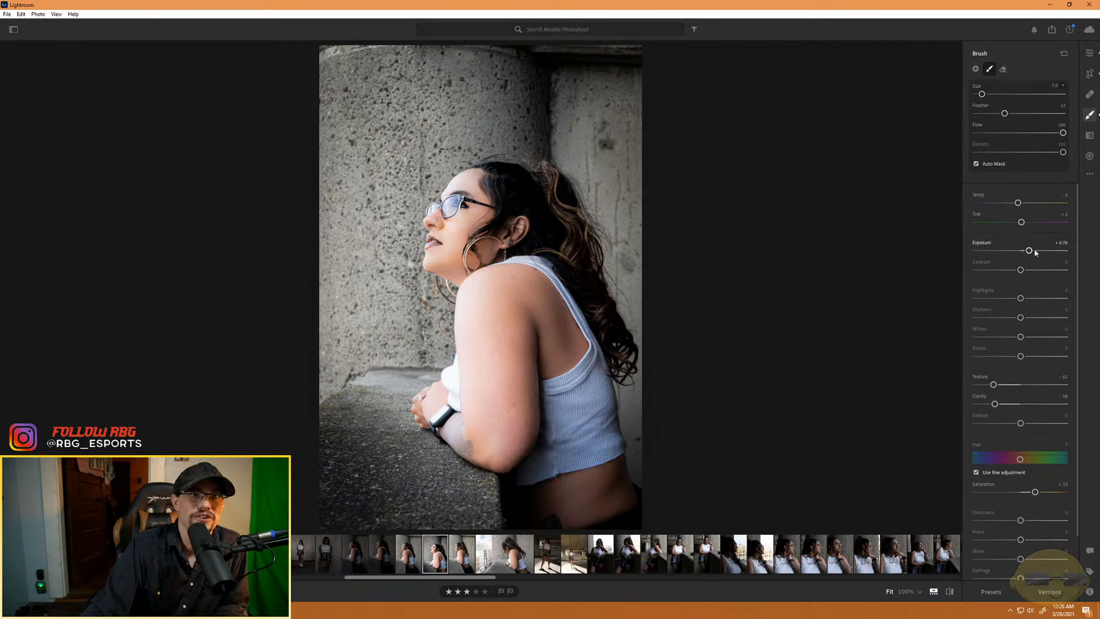
left_click_drag(1030, 251, 1023, 252)
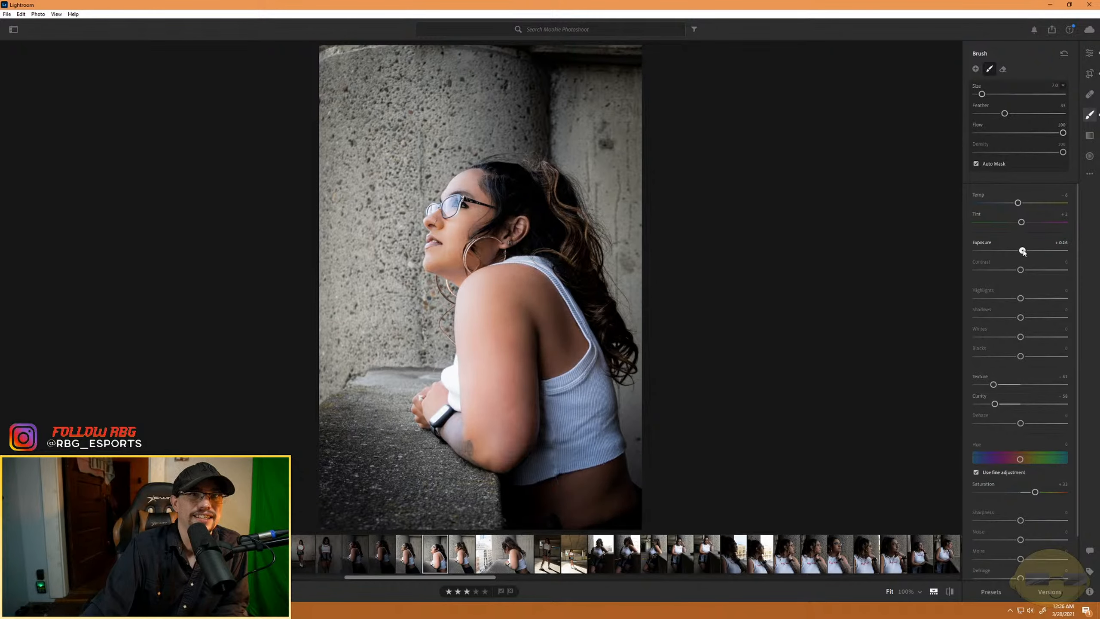
double_click(1022, 251)
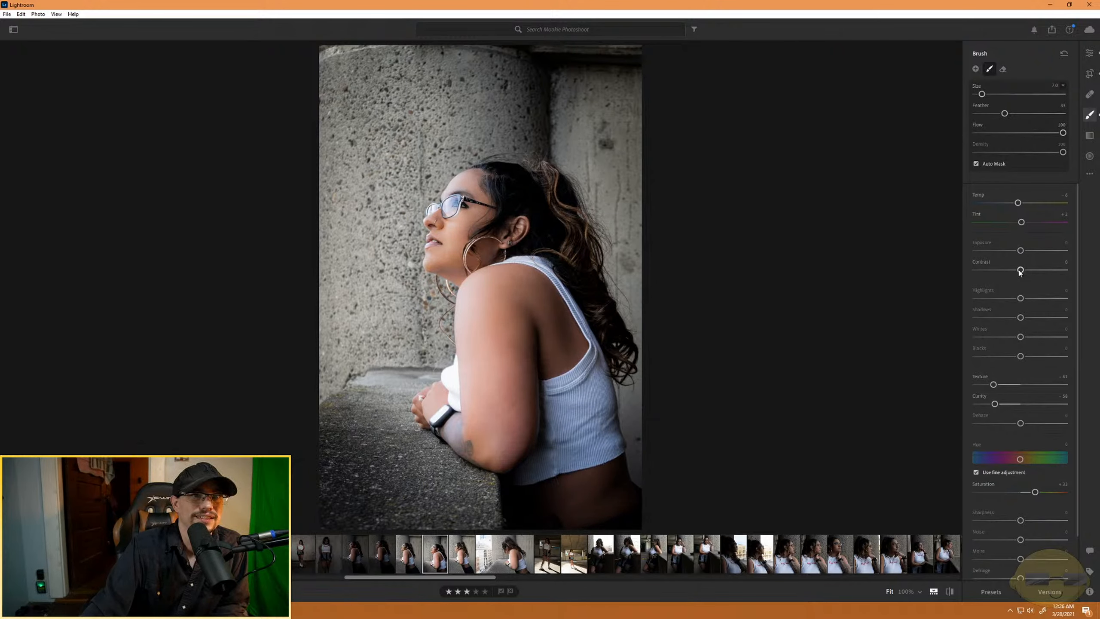
mouse_move(1020, 270)
left_mouse_down()
mouse_move(1048, 270)
mouse_move(1013, 278)
mouse_move(1041, 281)
mouse_move(1019, 277)
left_mouse_up()
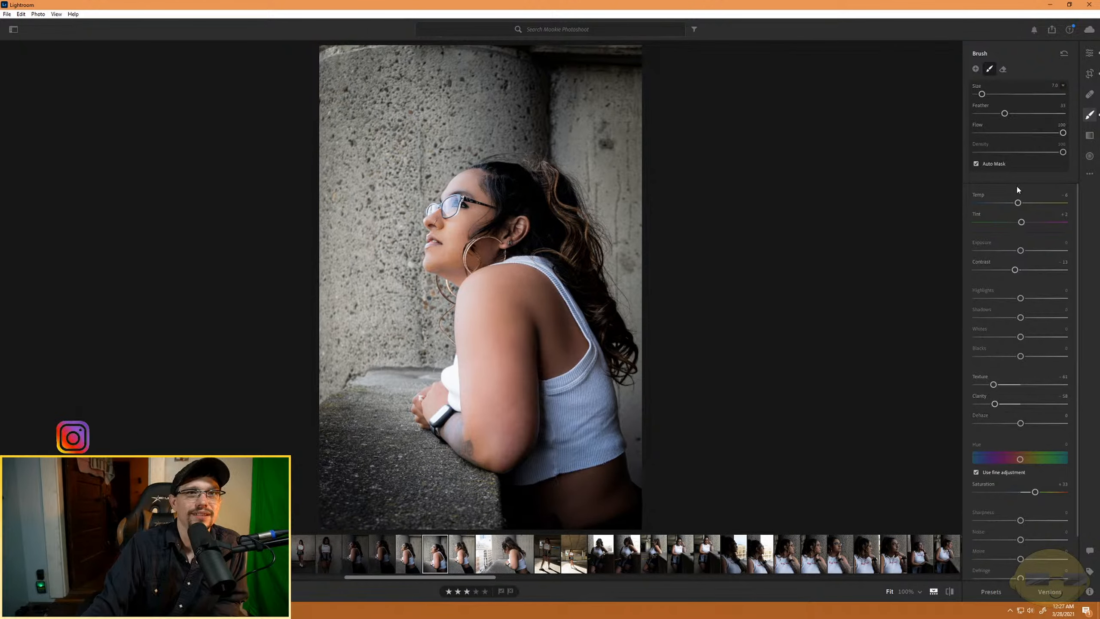
left_click_drag(1015, 270, 1021, 271)
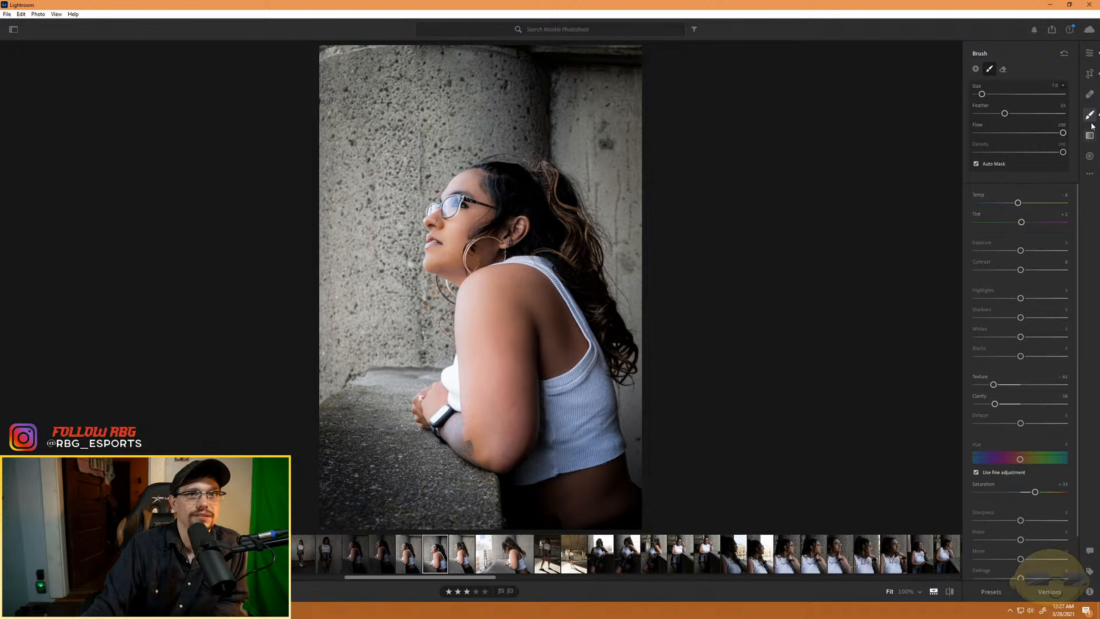
- Try the photo's overall Exposure at -0.87, and raise it to +0.14
left_click(1088, 54)
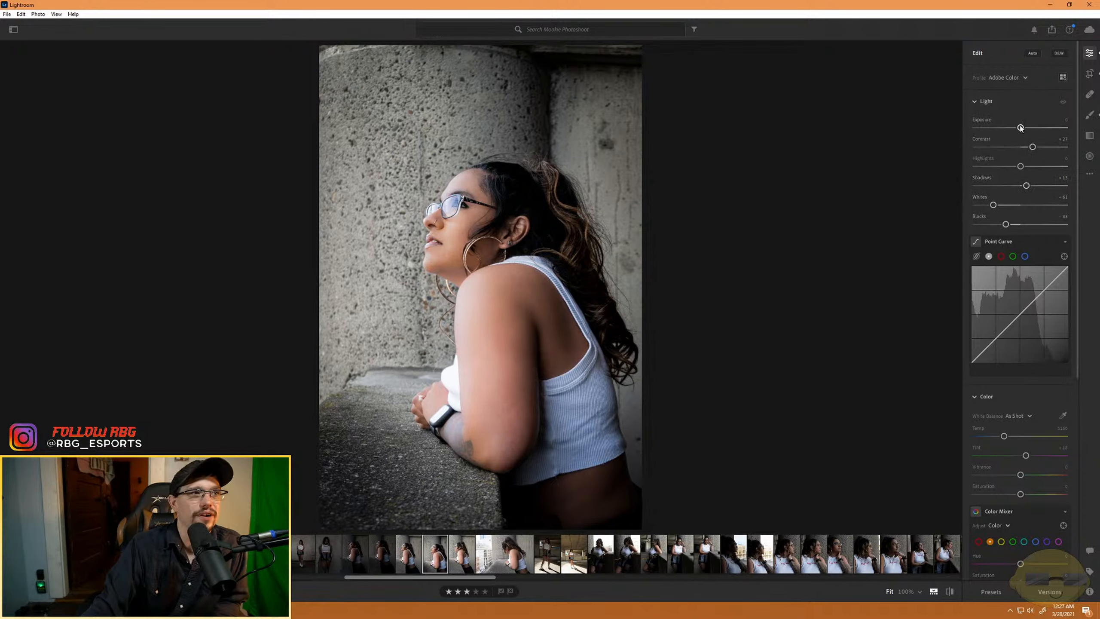
left_click_drag(1020, 128, 1013, 127)
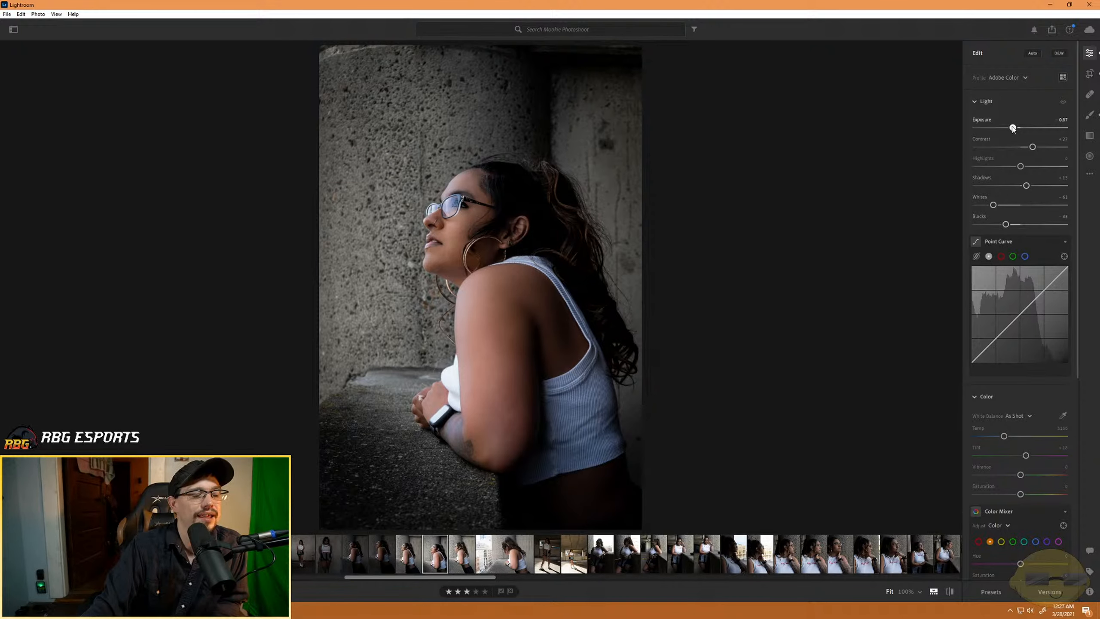
right_click(1012, 128)
left_click(1014, 104)
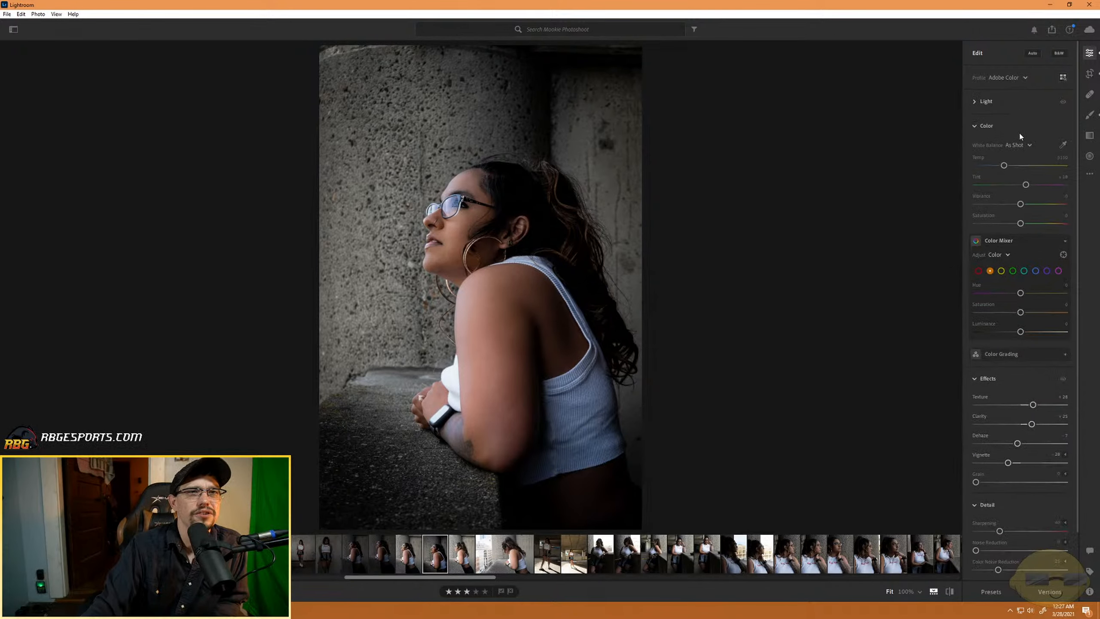
left_click(996, 103)
left_click_drag(1012, 127, 1022, 127)
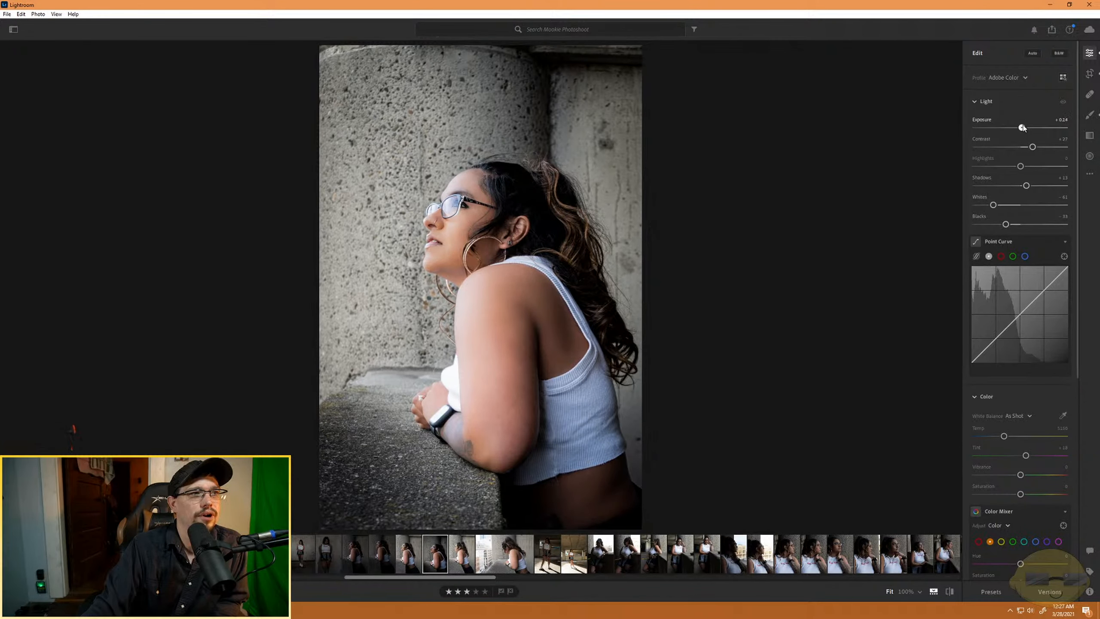
- Set the skin mask's Exposure to -0.28 and the photo's overall Exposure to about -0.05
left_click(1090, 115)
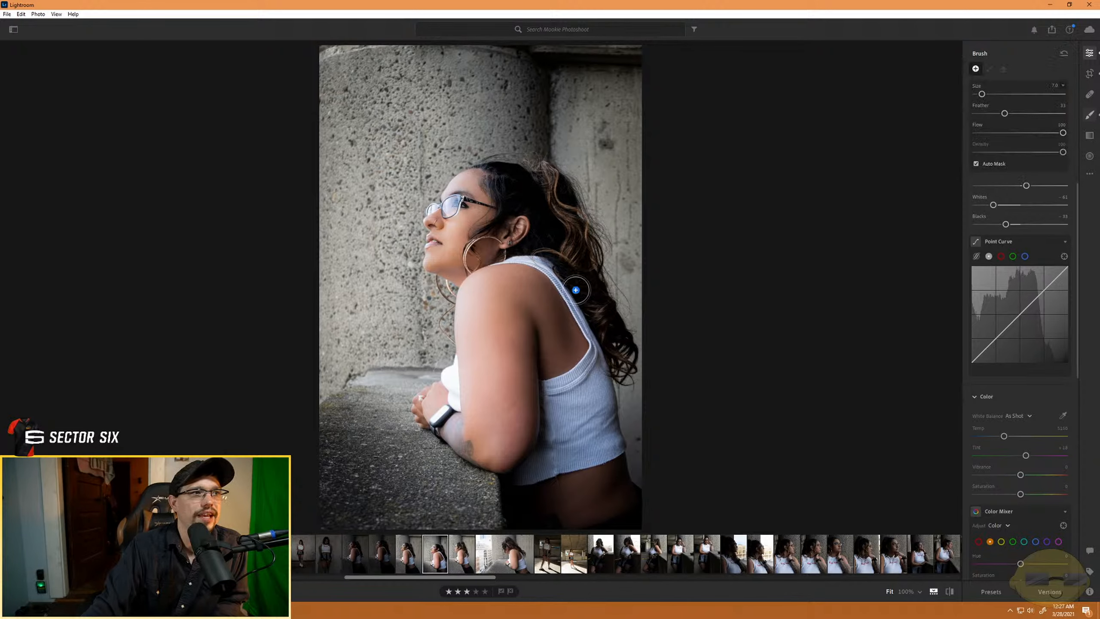
left_click(506, 334)
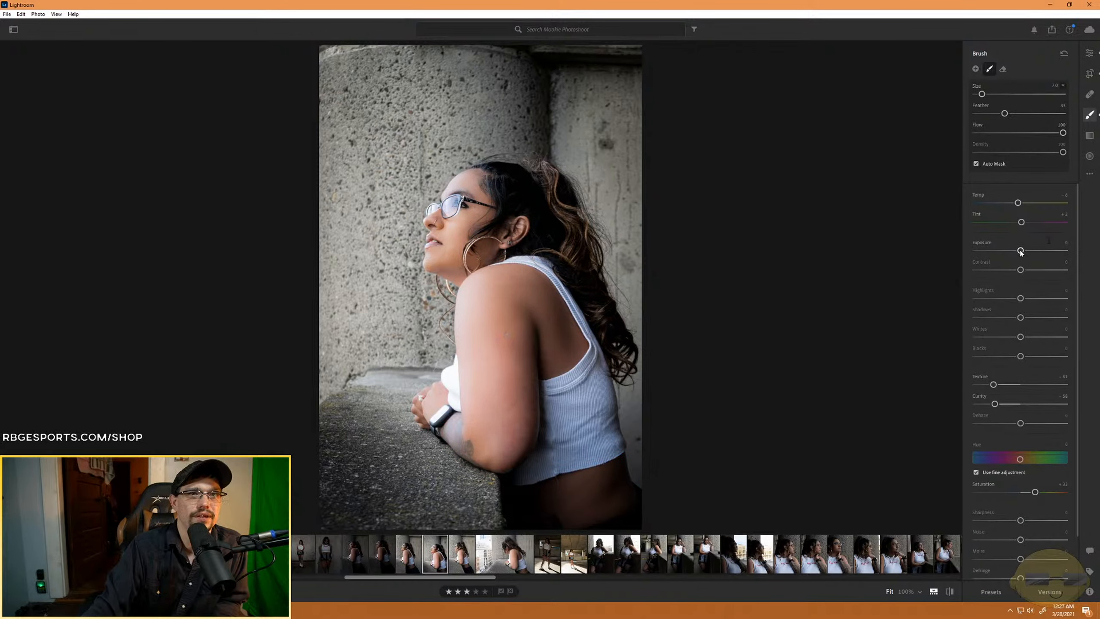
left_click_drag(1020, 251, 1015, 251)
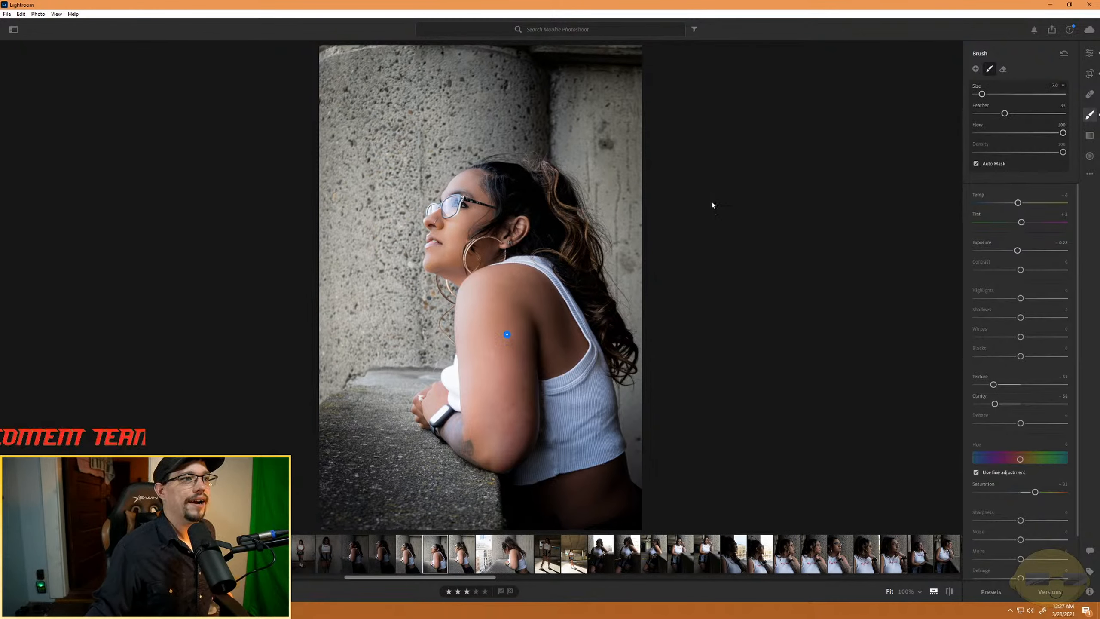
key("e")
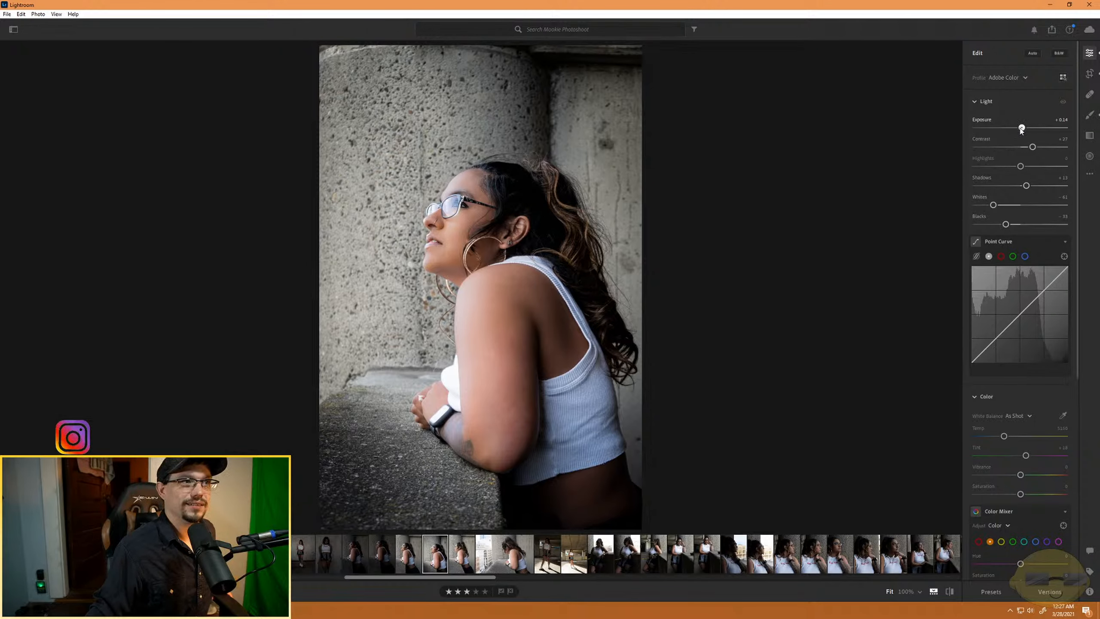
left_click_drag(1021, 129, 1018, 128)
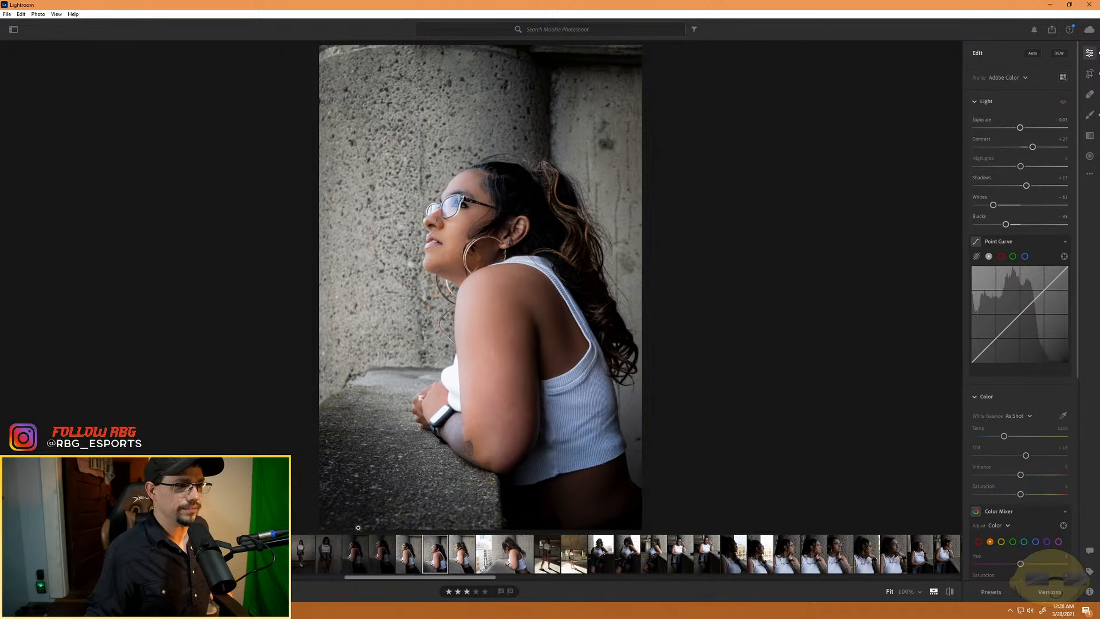
- Export the portrait as JPG (Large) into the shoot's subfolder of FOR SHARING
left_click(1051, 29)
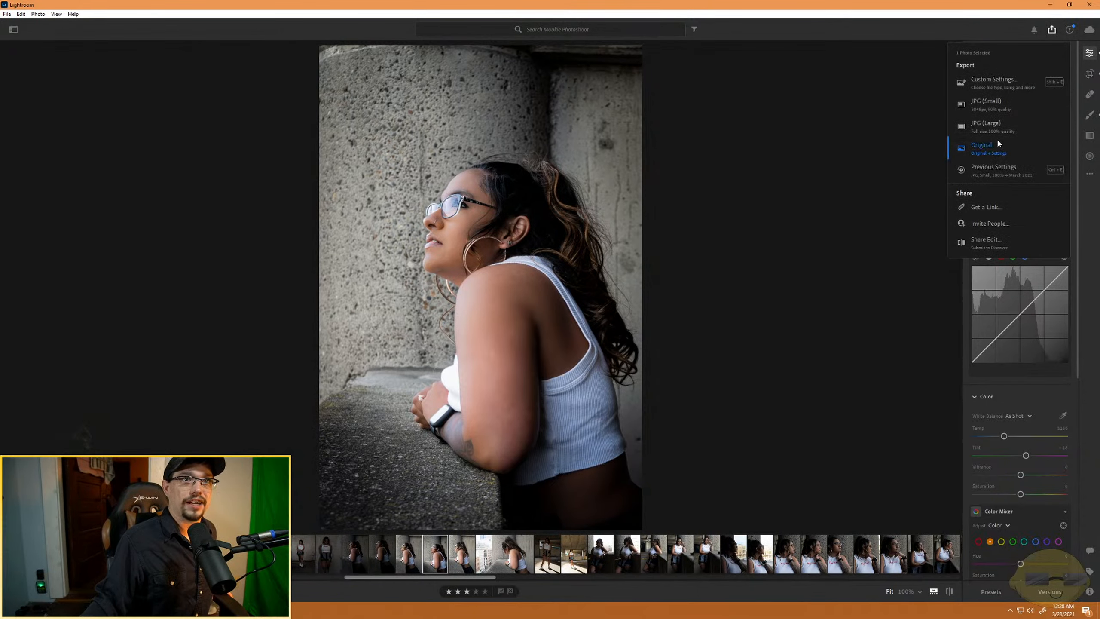
left_click(986, 125)
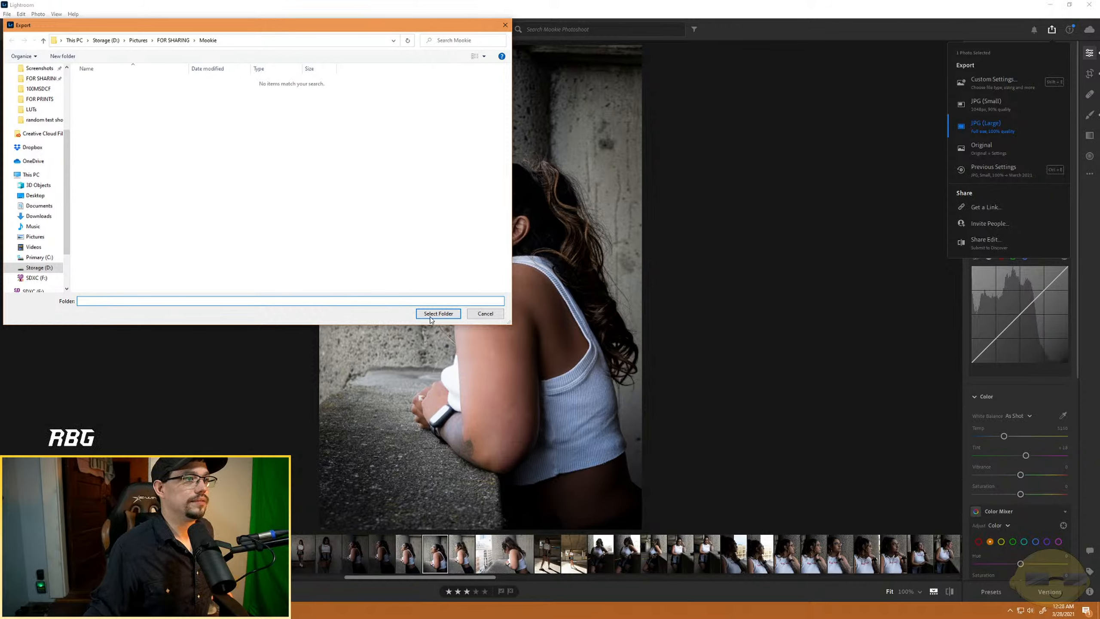
left_click(437, 313)
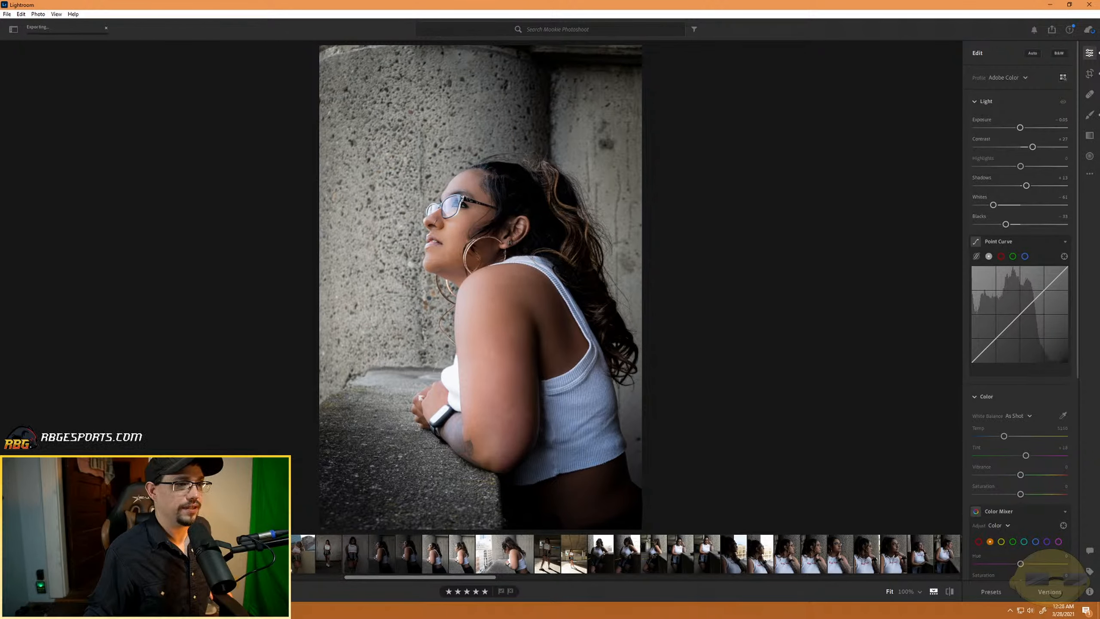
- Open the brighter seated portrait beneath the RESERVED PARKING sign from earlier in the shoot
scroll(294, 564, "up", 10)
scroll(409, 557, "up", 10)
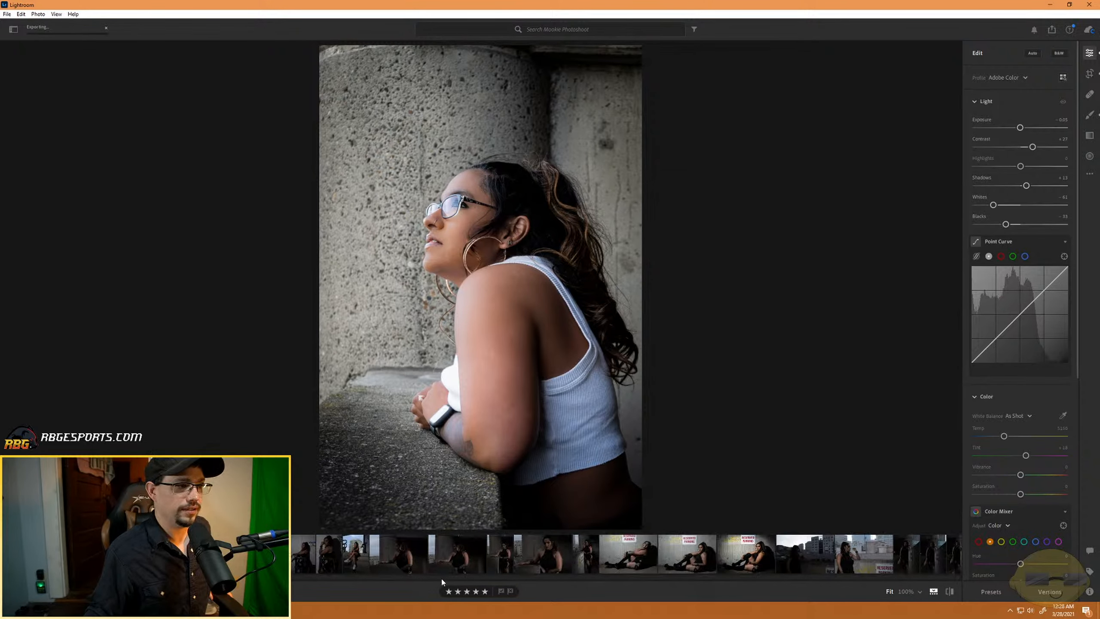
left_click(758, 565)
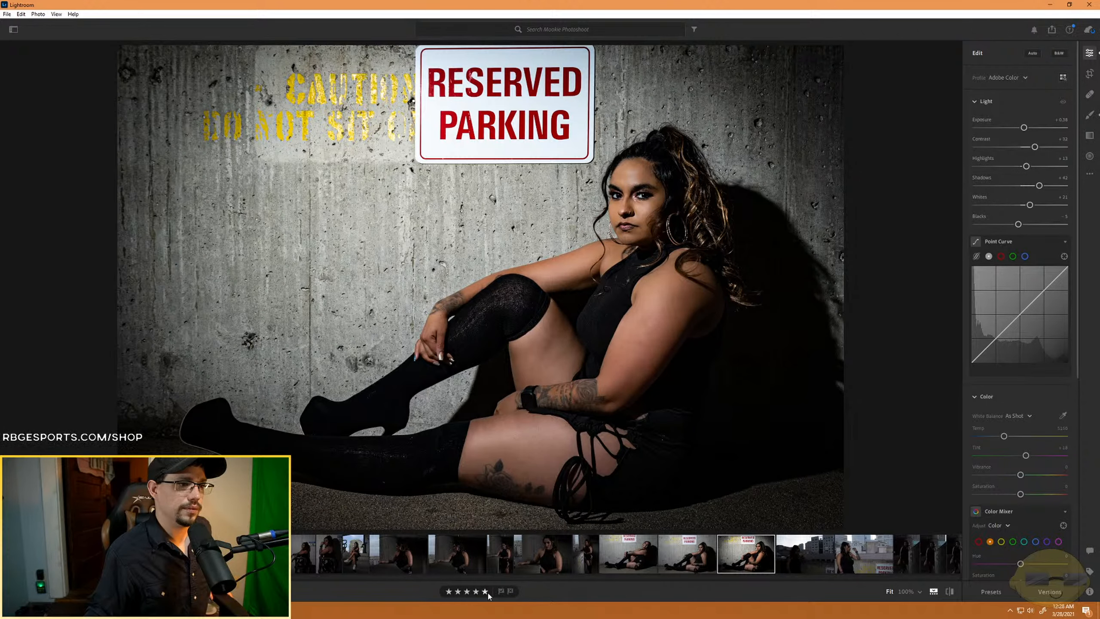
- Rate the RESERVED PARKING portrait five stars and try to export it as JPG (Large)
left_click(486, 591)
left_click(1052, 32)
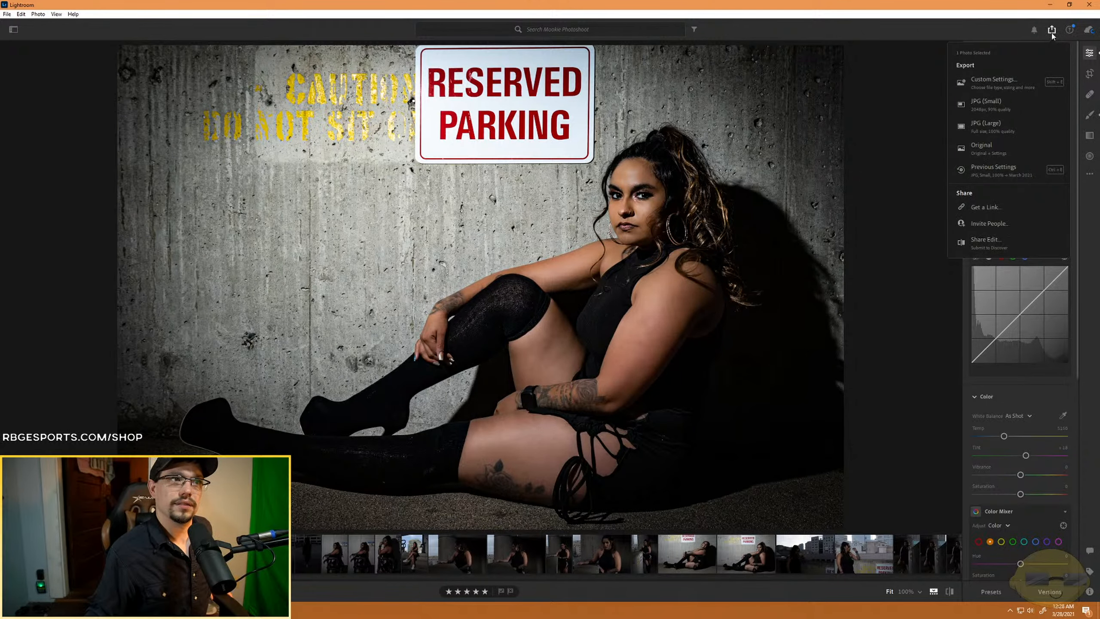
left_click(1017, 128)
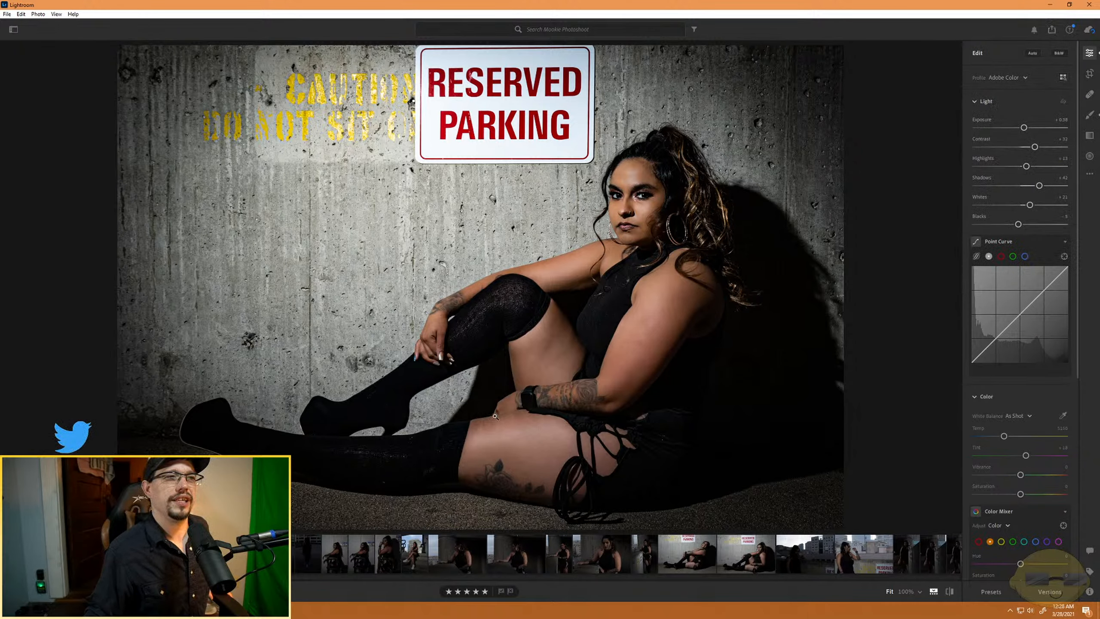
scroll(626, 554, "up", 10)
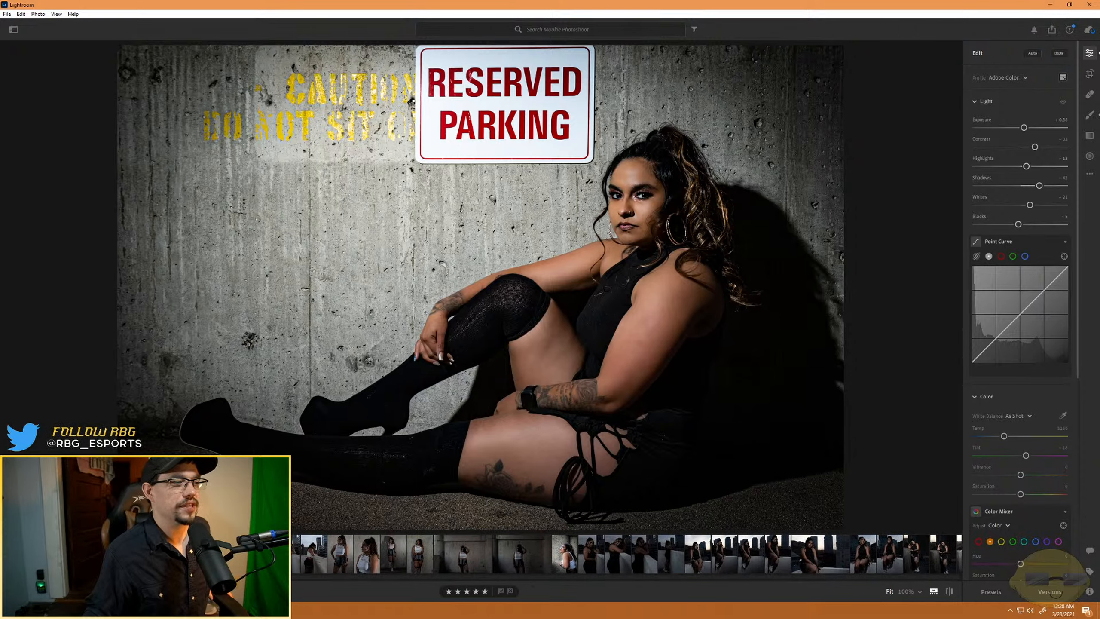
- Switch to File Explorer and check the photoshoot folder in Pictures under Spring 2021 for the exported images
key("super+e")
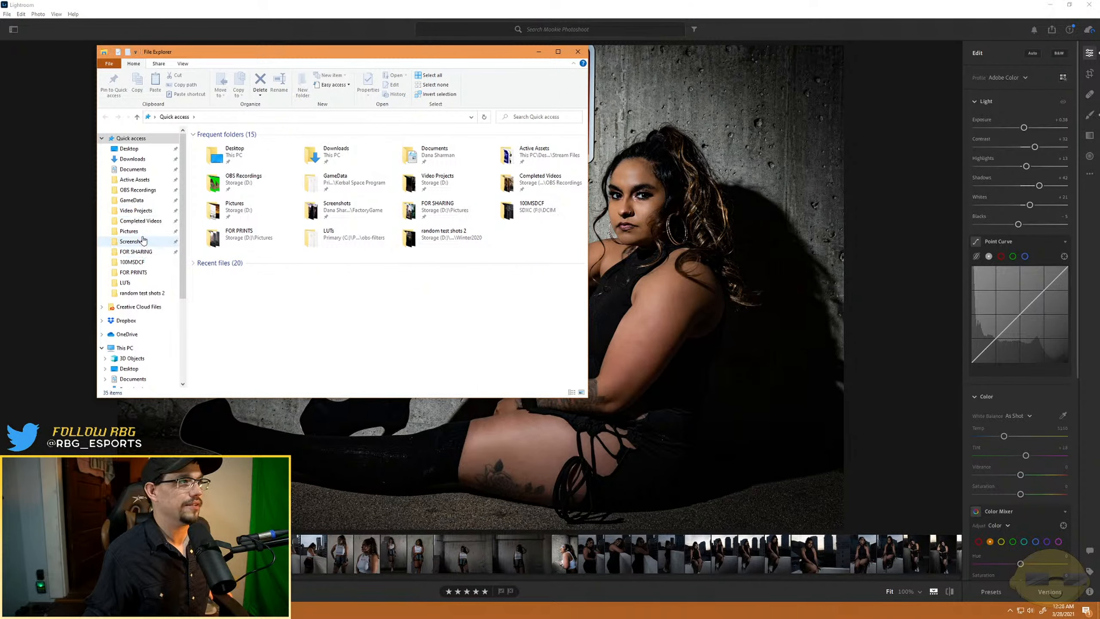
left_click(129, 231)
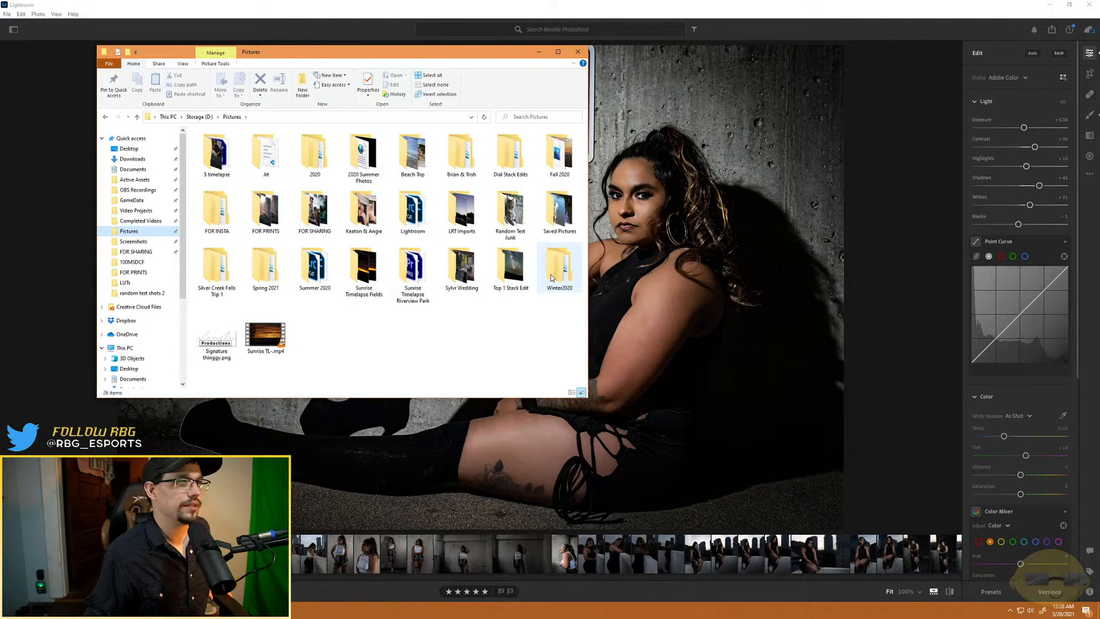
double_click(265, 281)
double_click(238, 146)
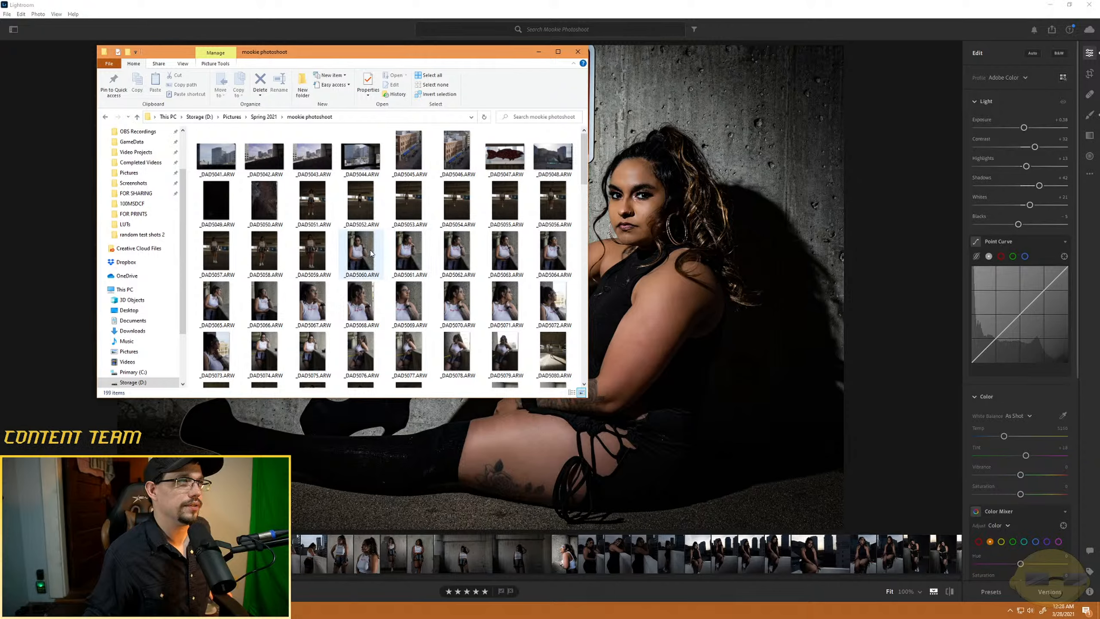
key("alt+Left")
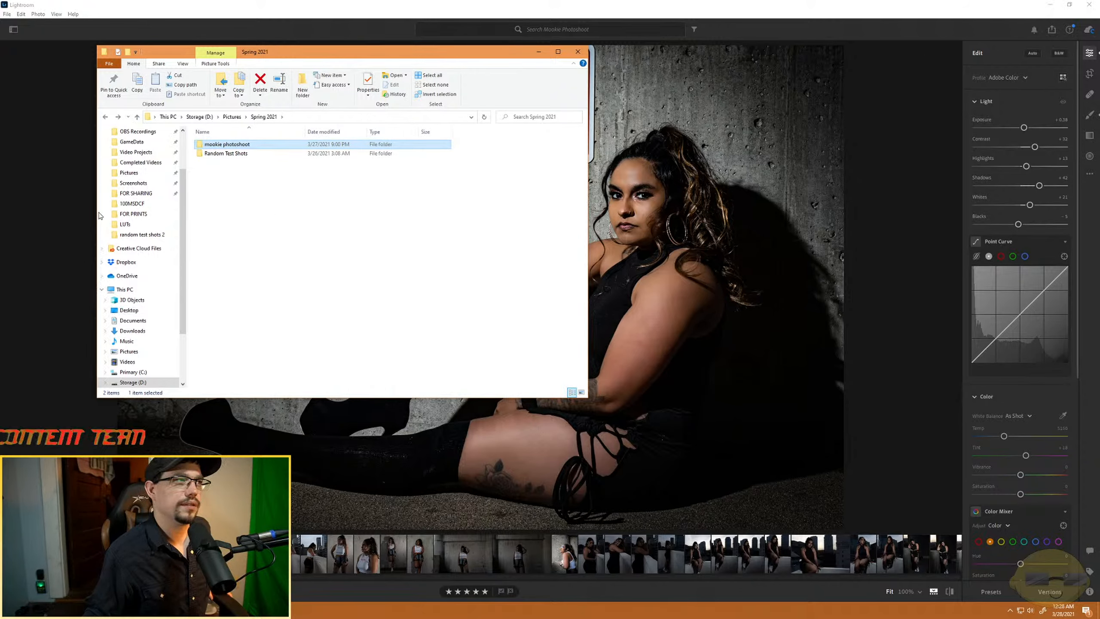
- Look through the FOR SHARING folder for the exported portraits, and close the folder window
left_click(134, 194)
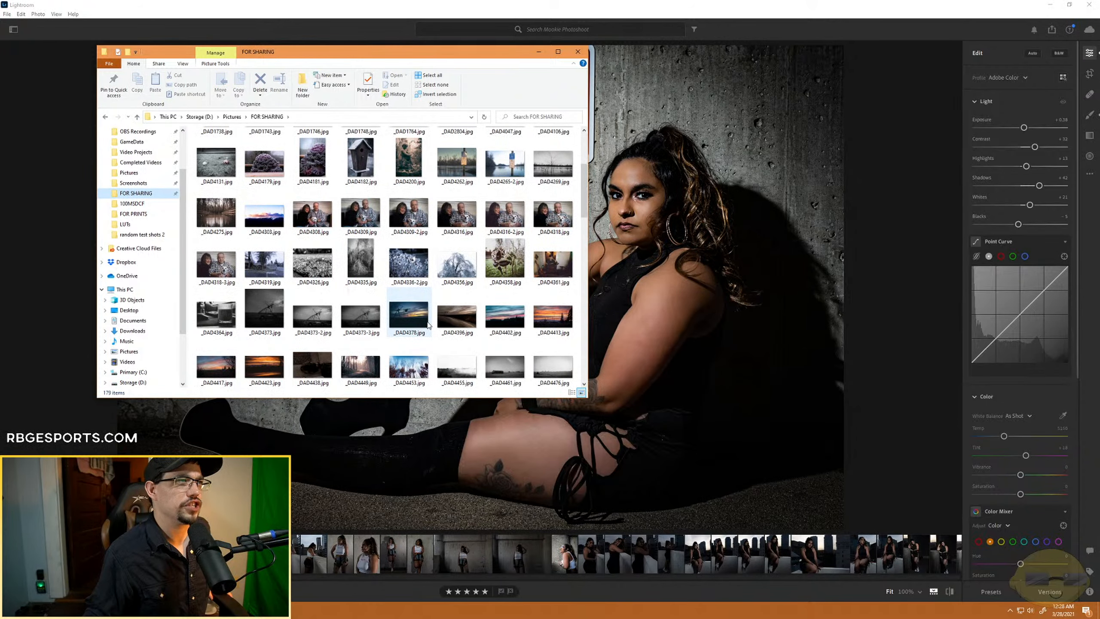
scroll(428, 325, "down", 3)
scroll(428, 325, "down", 6)
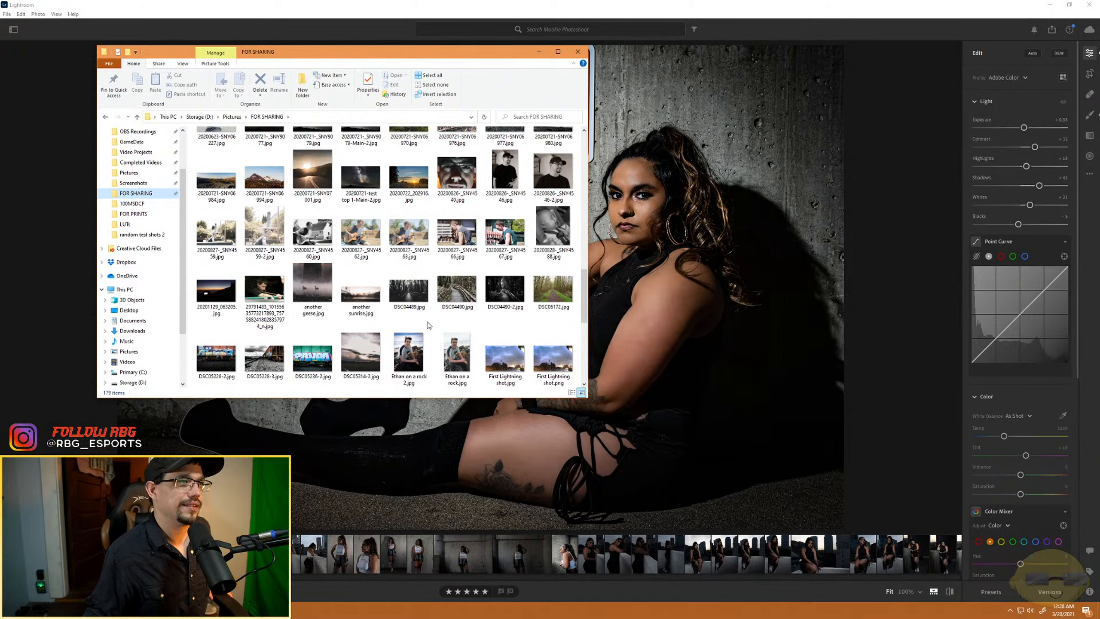
scroll(428, 324, "down", 3)
scroll(428, 325, "down", 3)
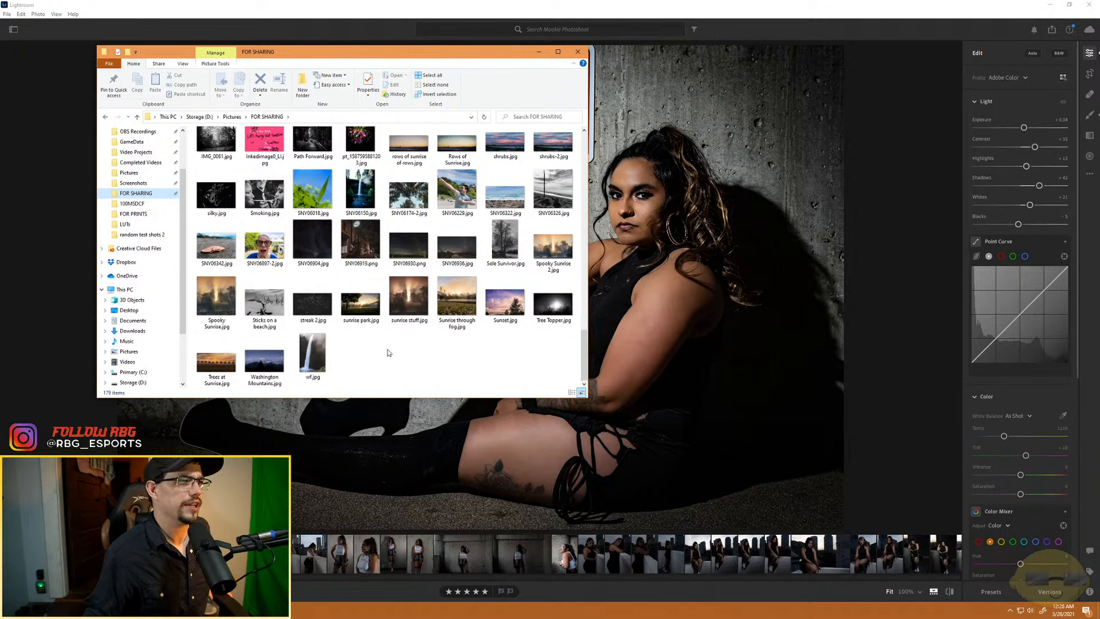
scroll(351, 351, "up", 3)
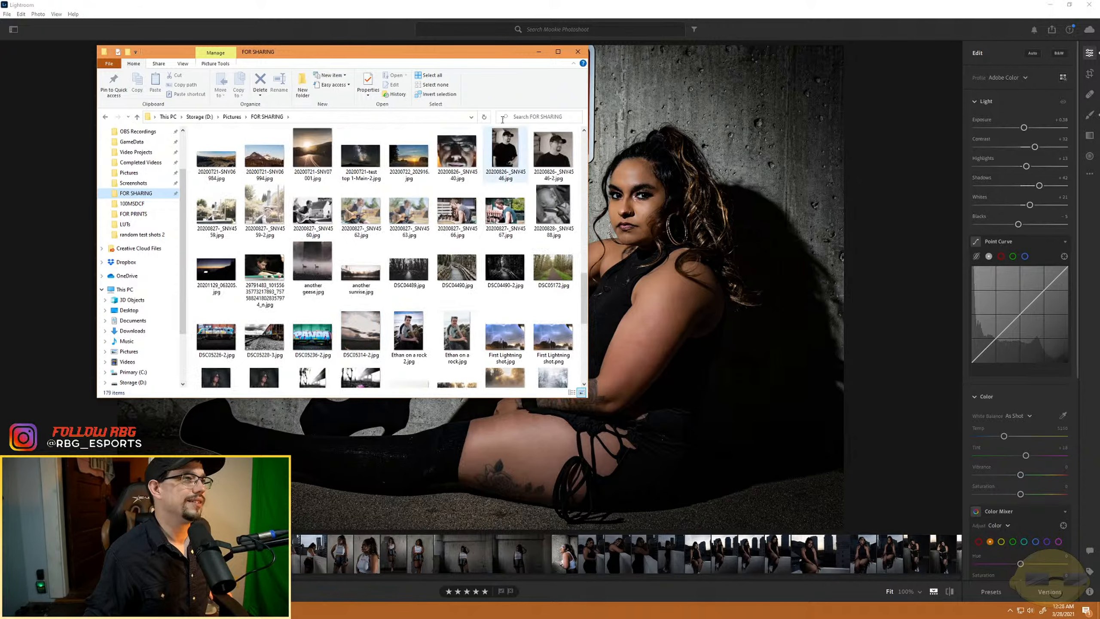
left_click(578, 51)
- Check the destination folder of the JPG (Large) export in Lightroom without exporting the photo
left_click(1052, 29)
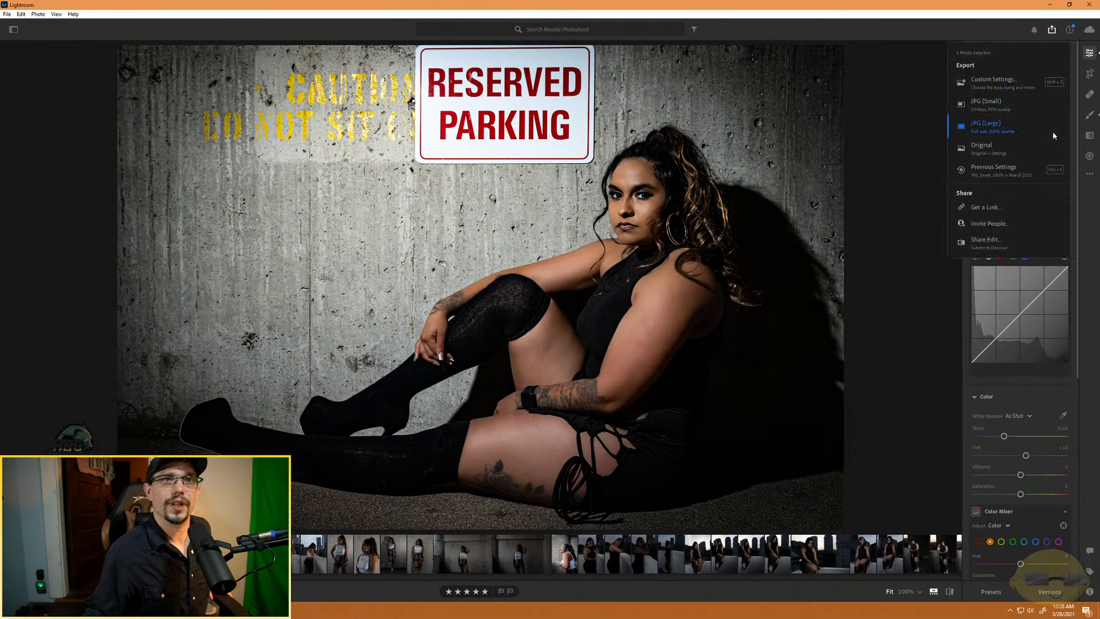
left_click(986, 124)
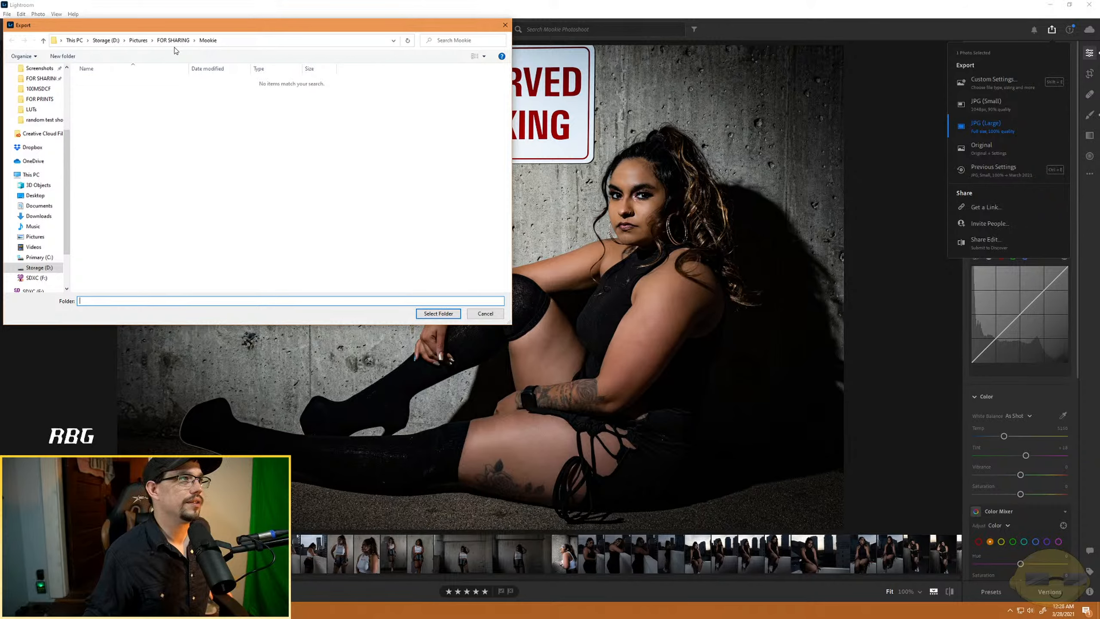
left_click(486, 315)
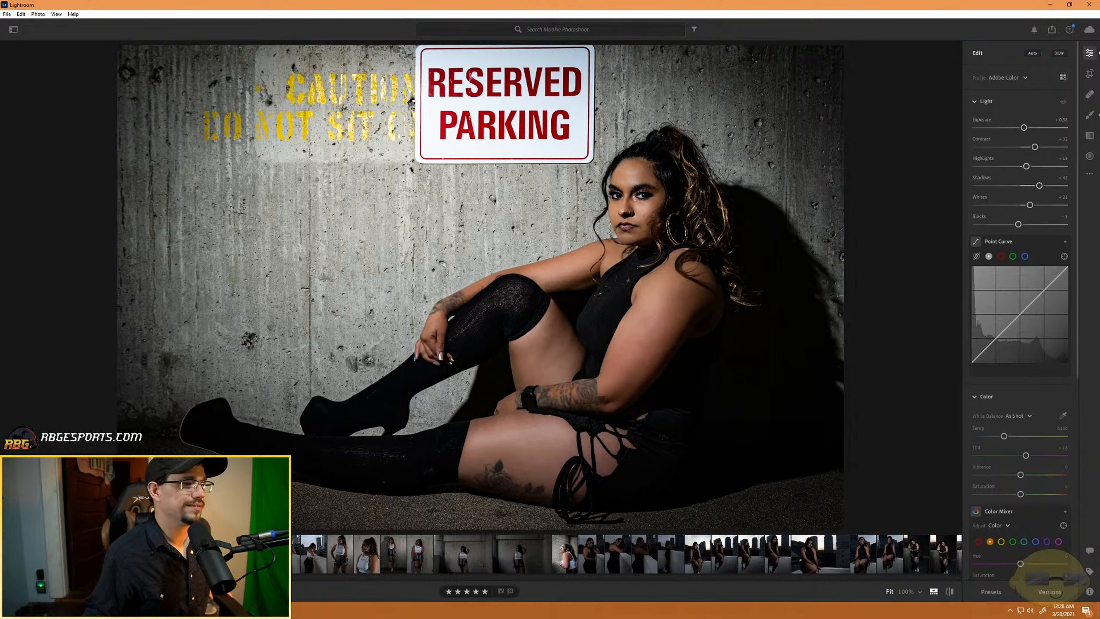
- Switch to File Explorer and view the exported _DAD5214.jpg from the shoot's FOR SHARING subfolder, and return to the RESERVED PARKING portrait in Lightroom
key("super+e")
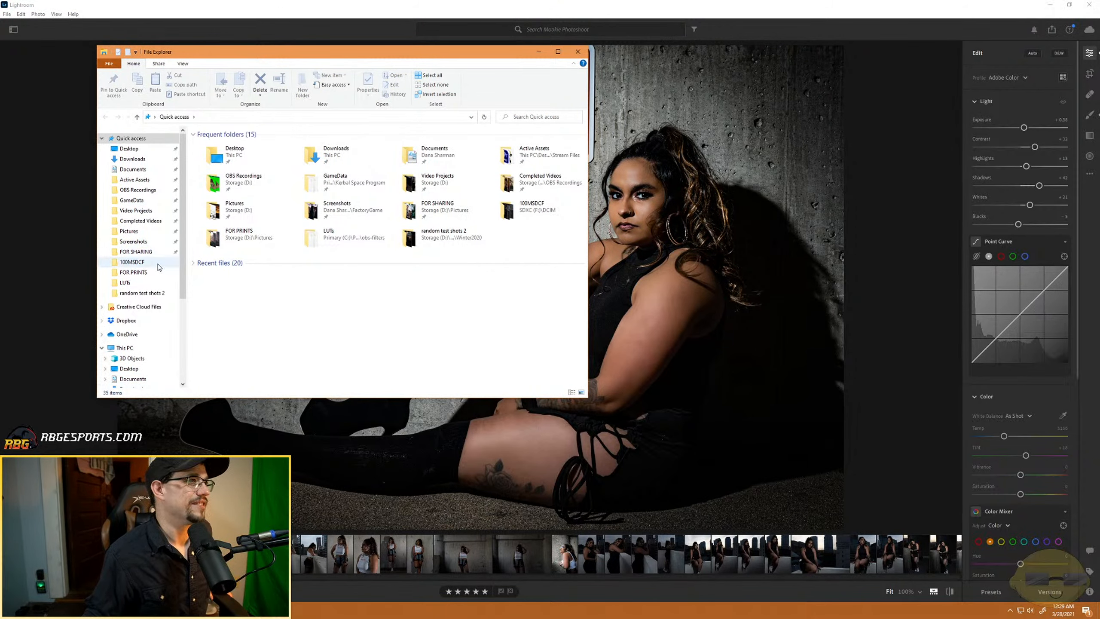
left_click(144, 254)
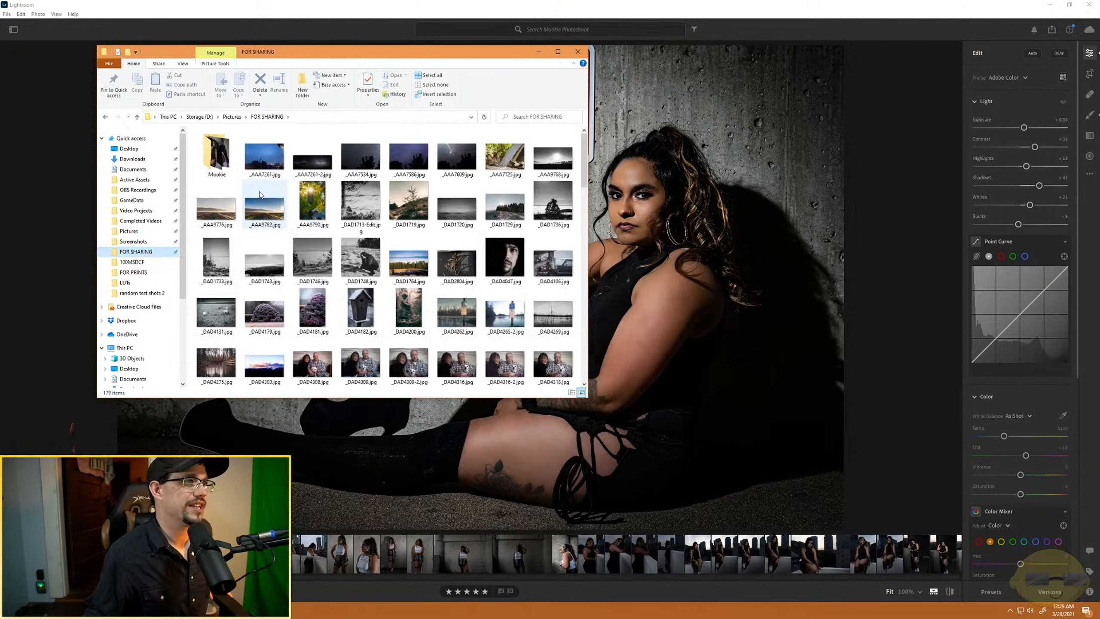
double_click(217, 153)
left_click_drag(290, 212, 198, 147)
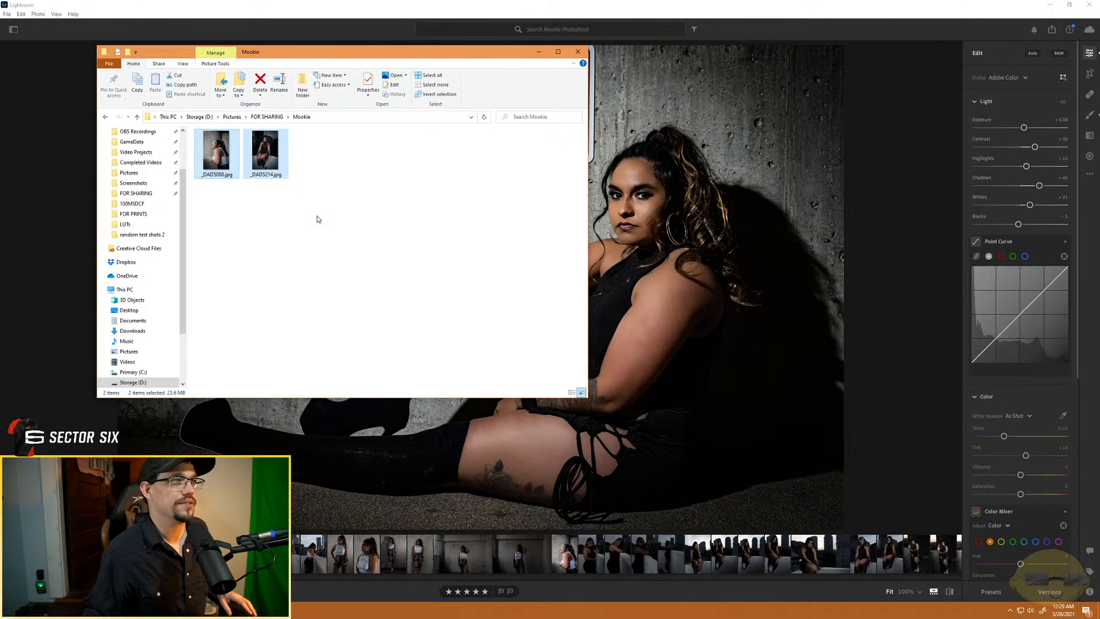
double_click(262, 154)
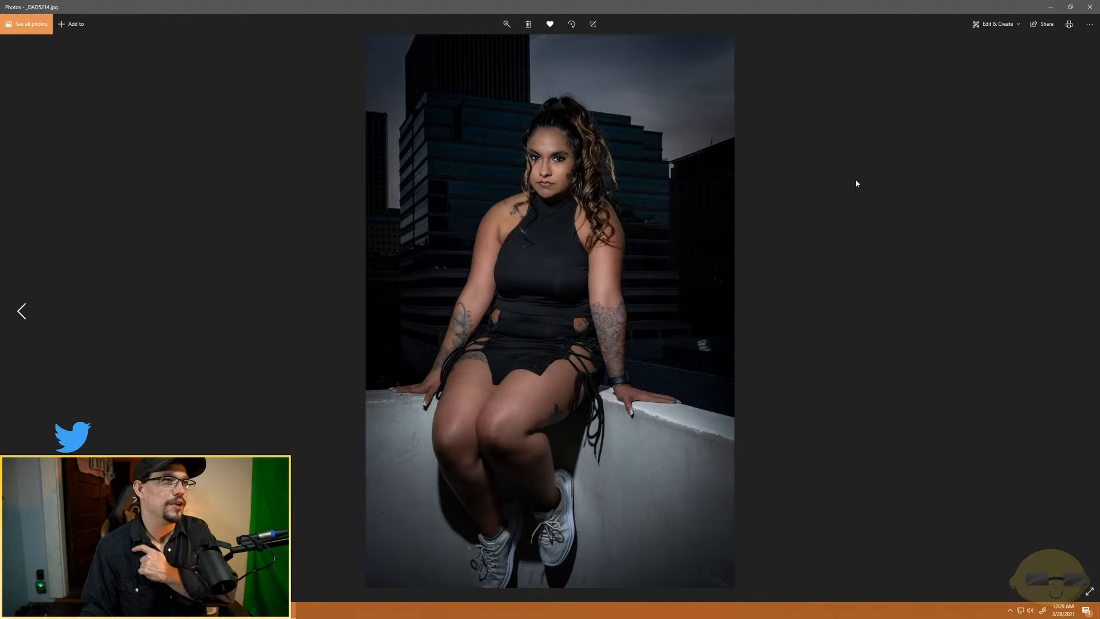
left_click(1090, 7)
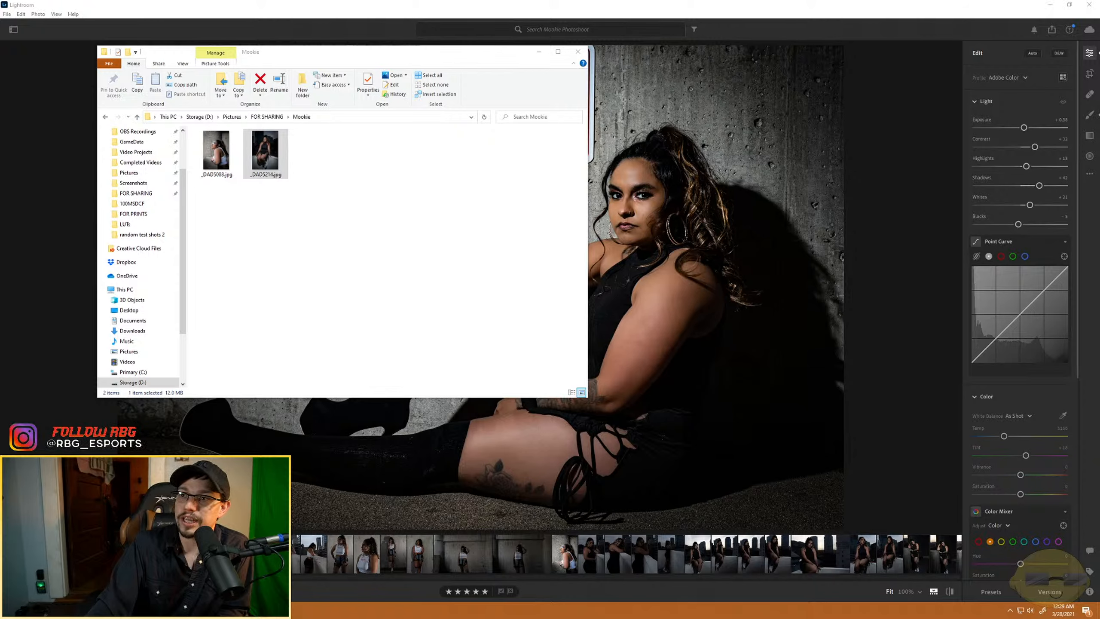
left_click(539, 51)
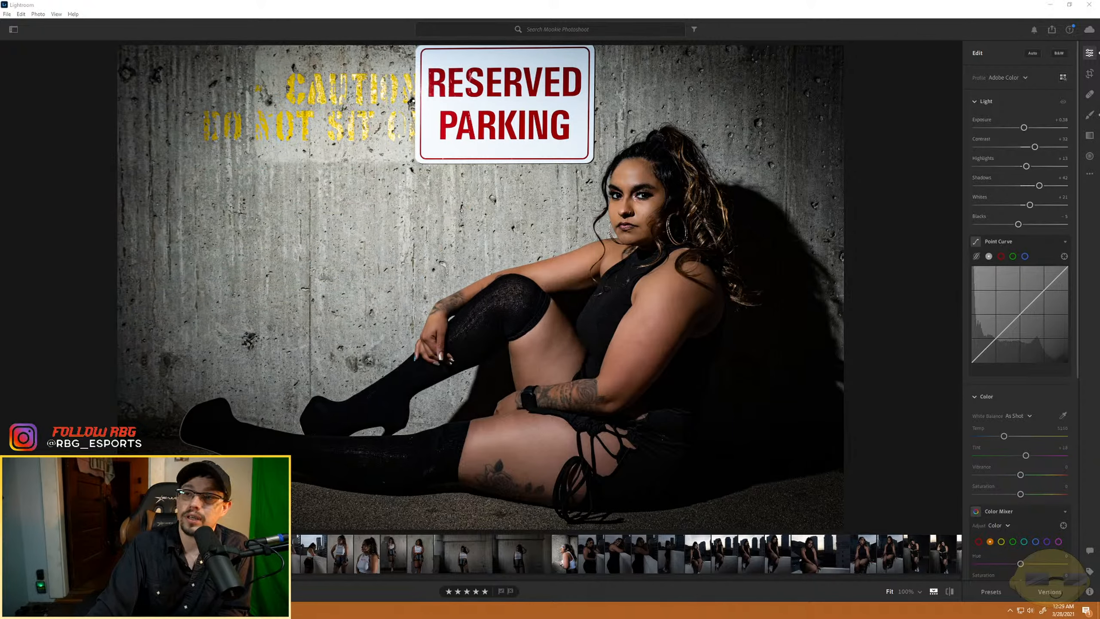